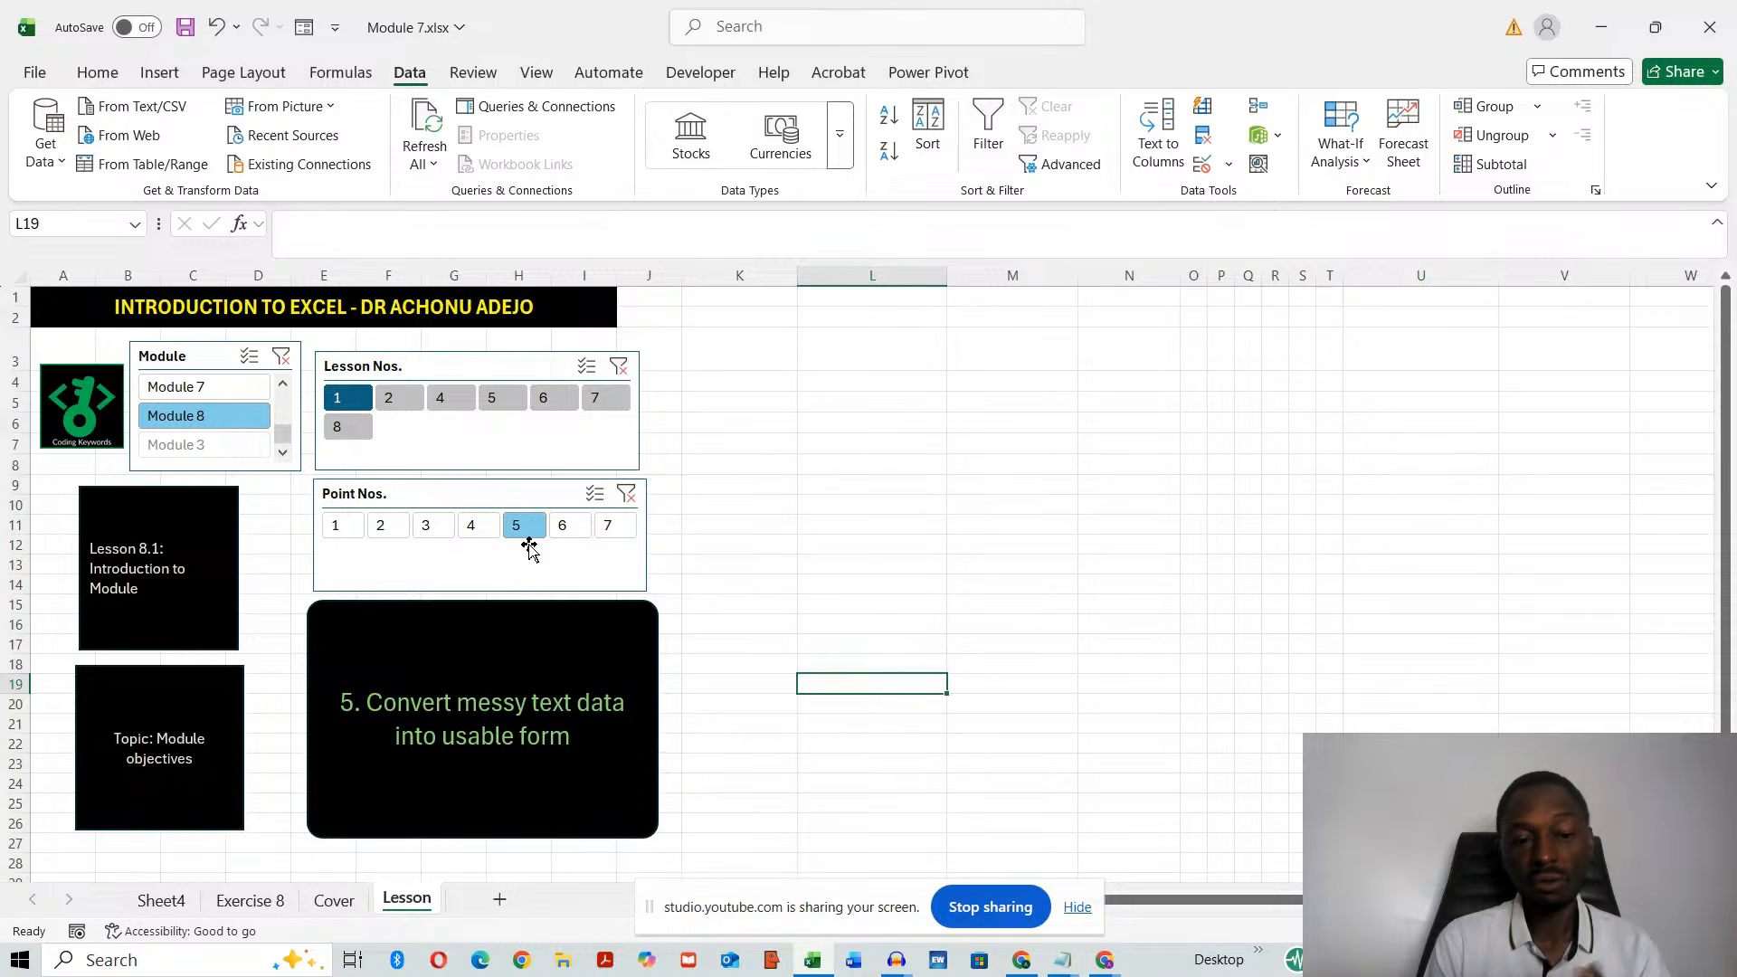
# - Show points 6 and 7 of Lesson 8.1 using the point-number slicer
pyautogui.click(567, 533)
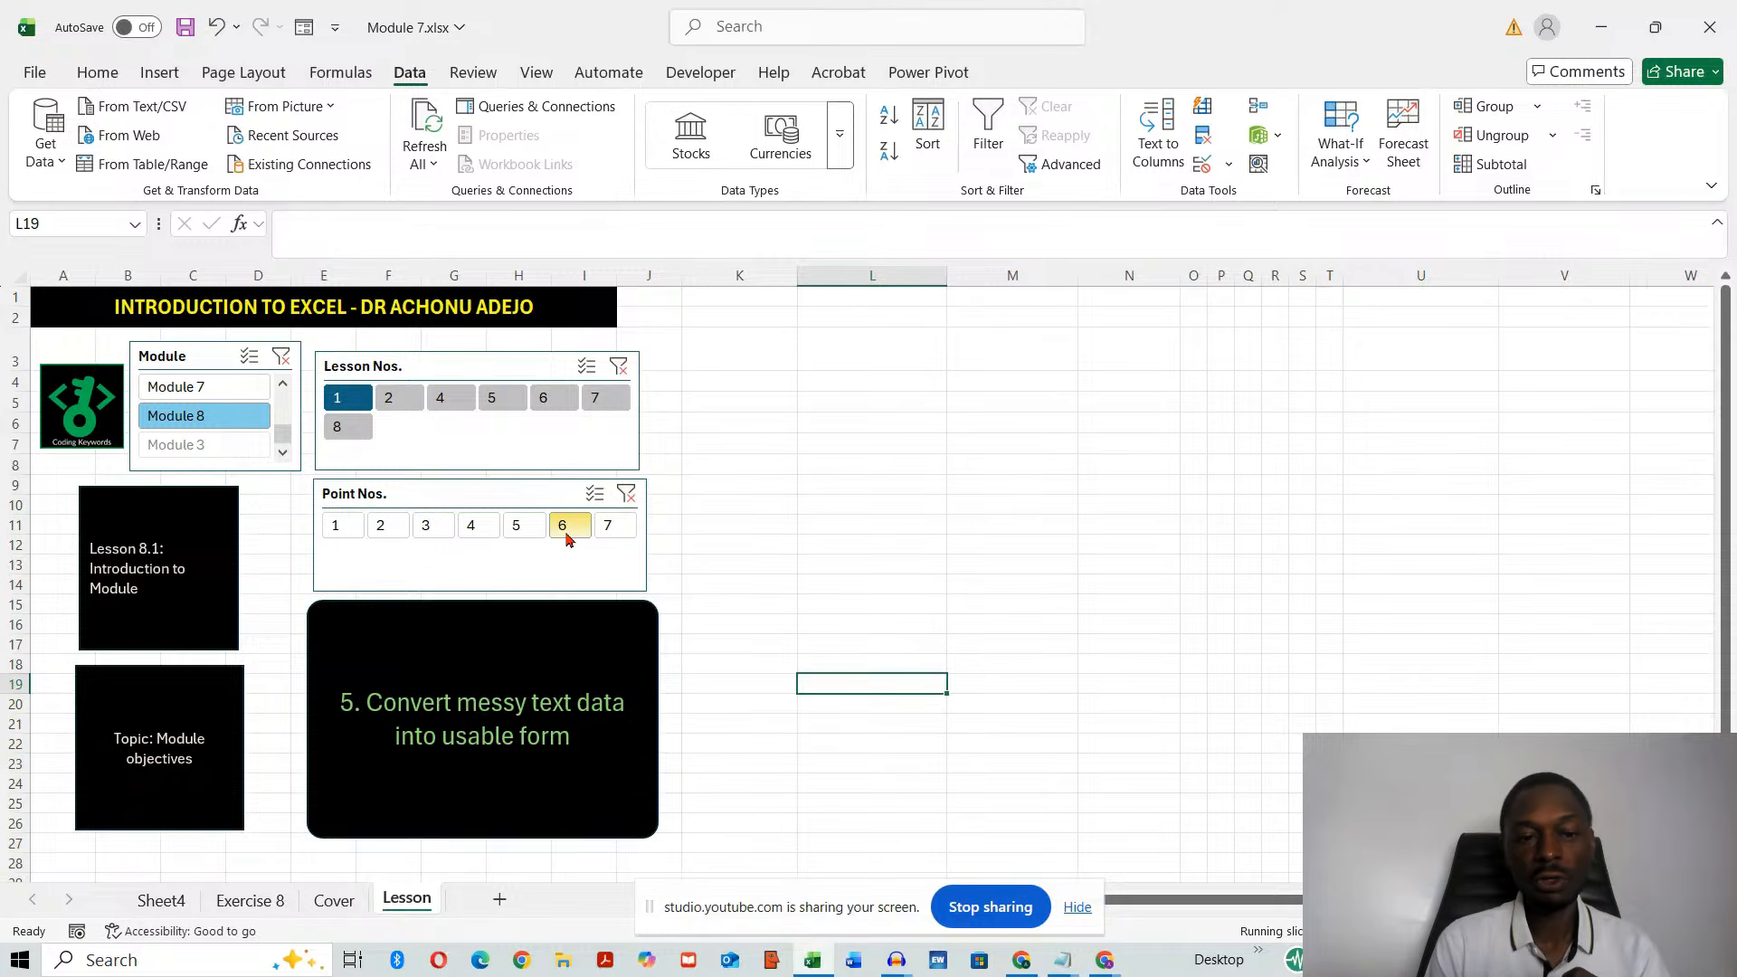
pyautogui.click(612, 527)
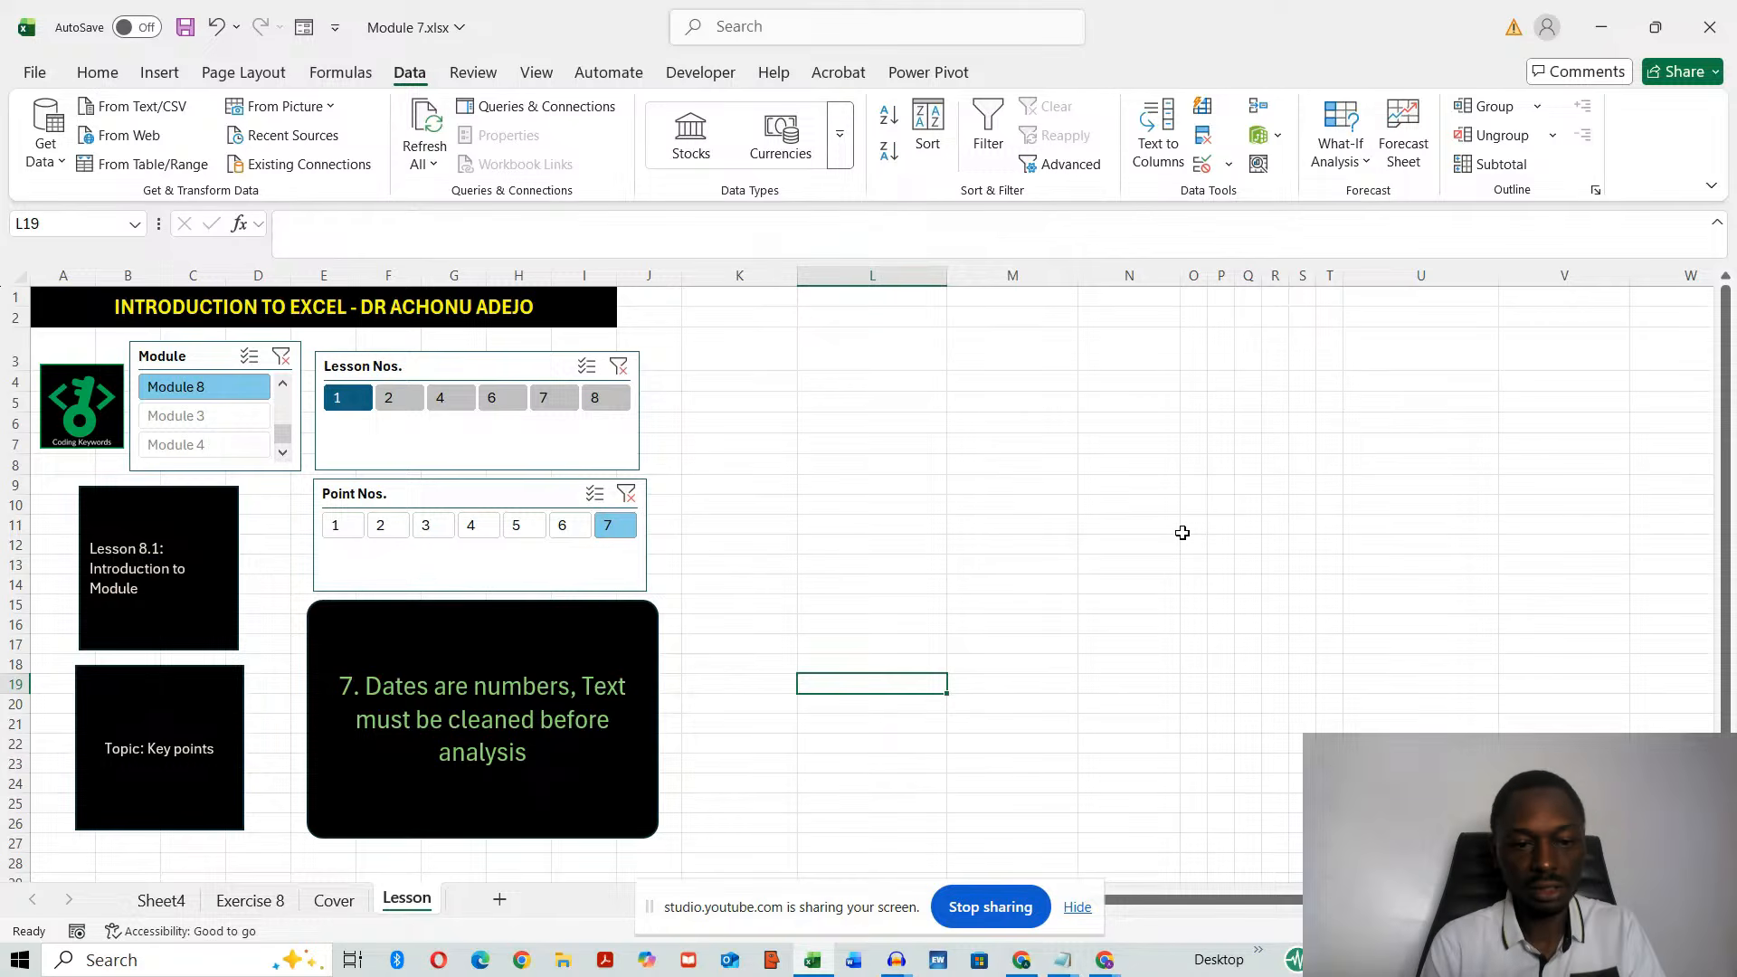
pyautogui.hotkey('alt', 'Tab')
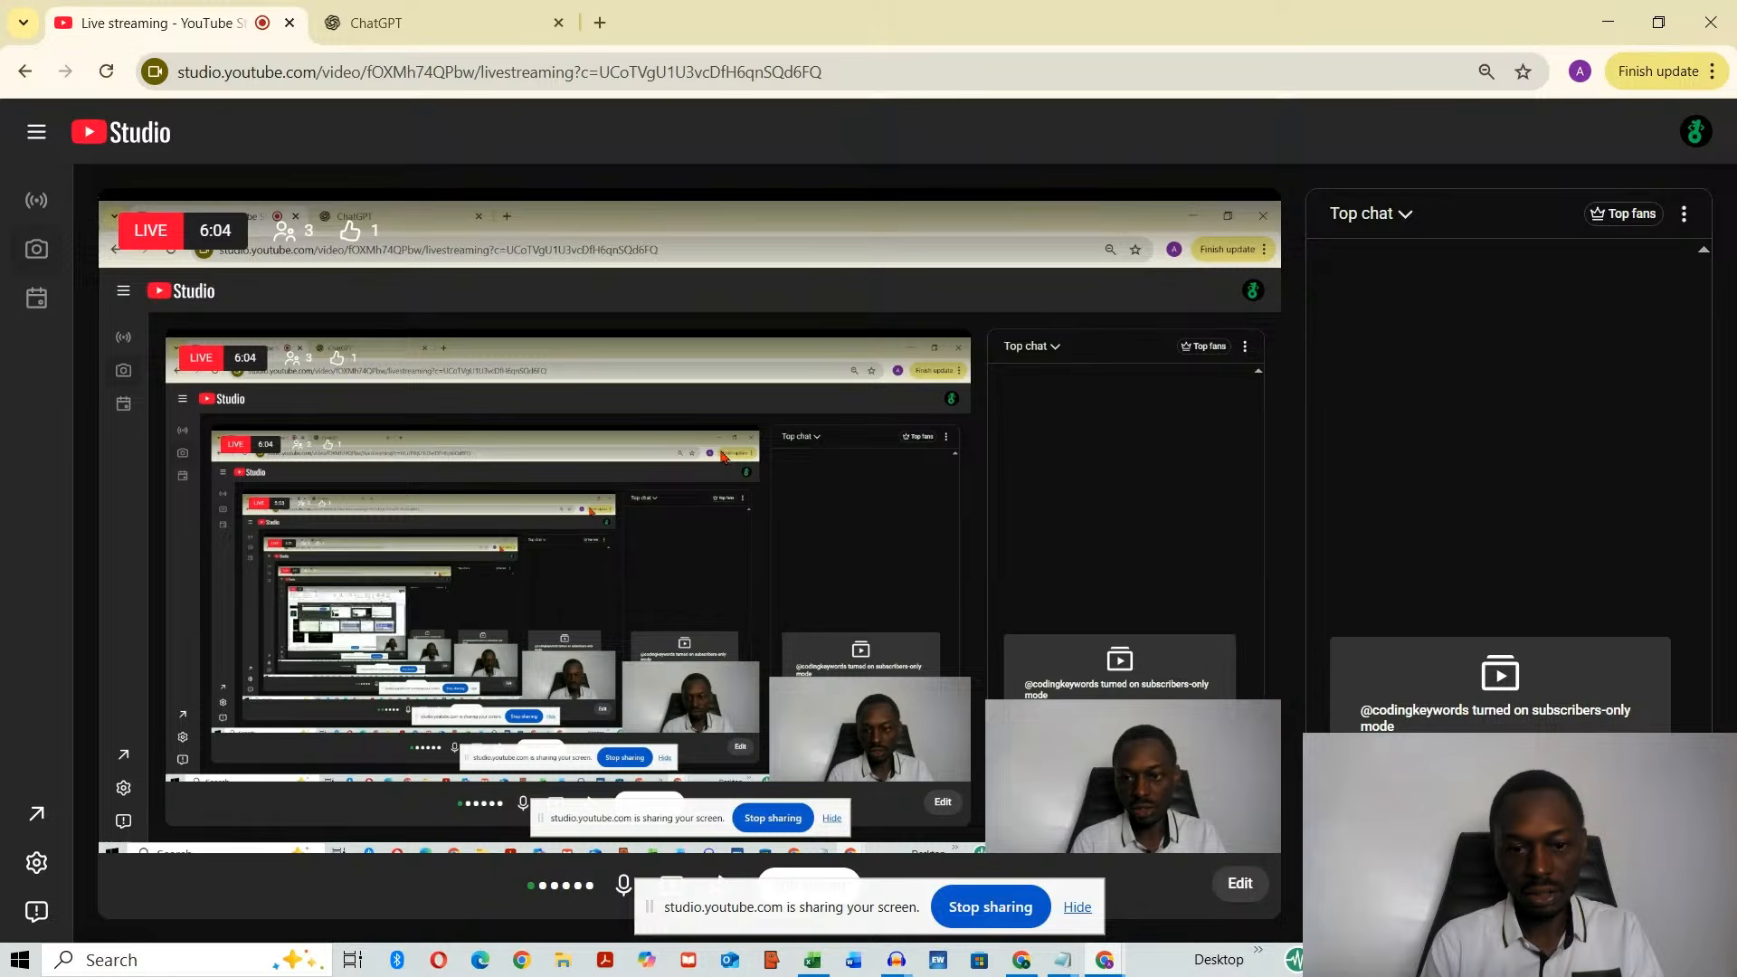
pyautogui.hotkey('alt', 'Tab')
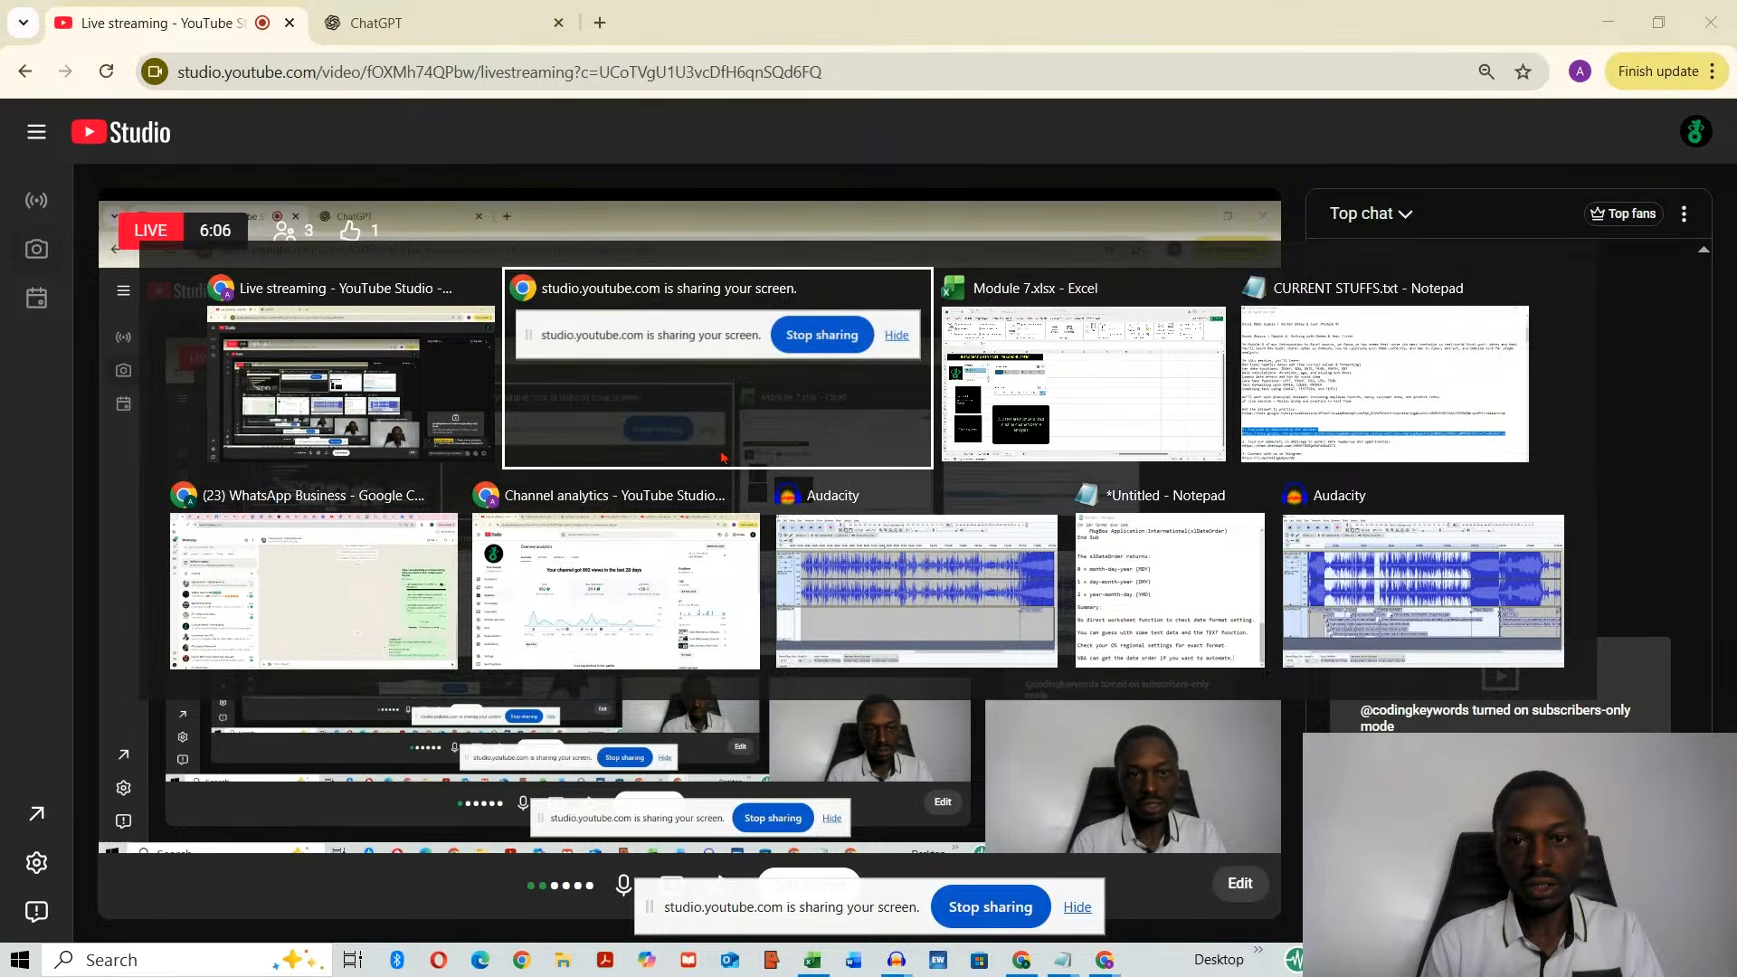
pyautogui.hotkey('alt', 'Tab')
# - Return to point 1 of Lesson 8.1, switch to lesson 2 and display its points 2 and 3
pyautogui.click(352, 530)
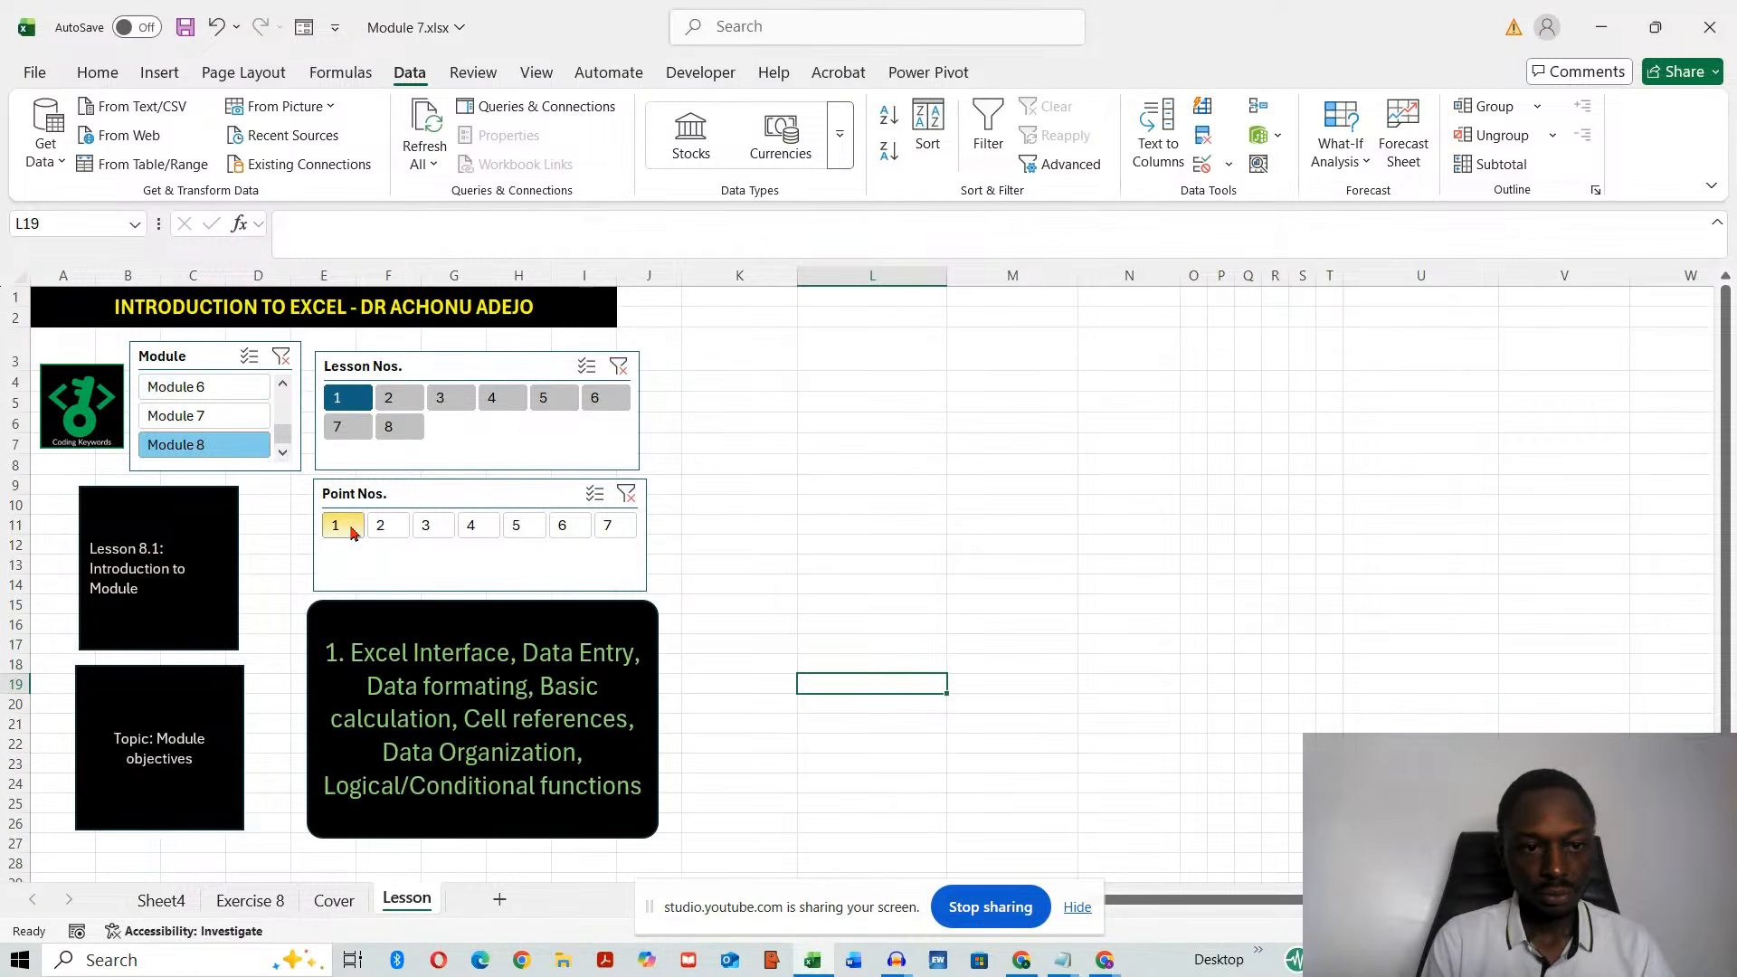
pyautogui.click(394, 399)
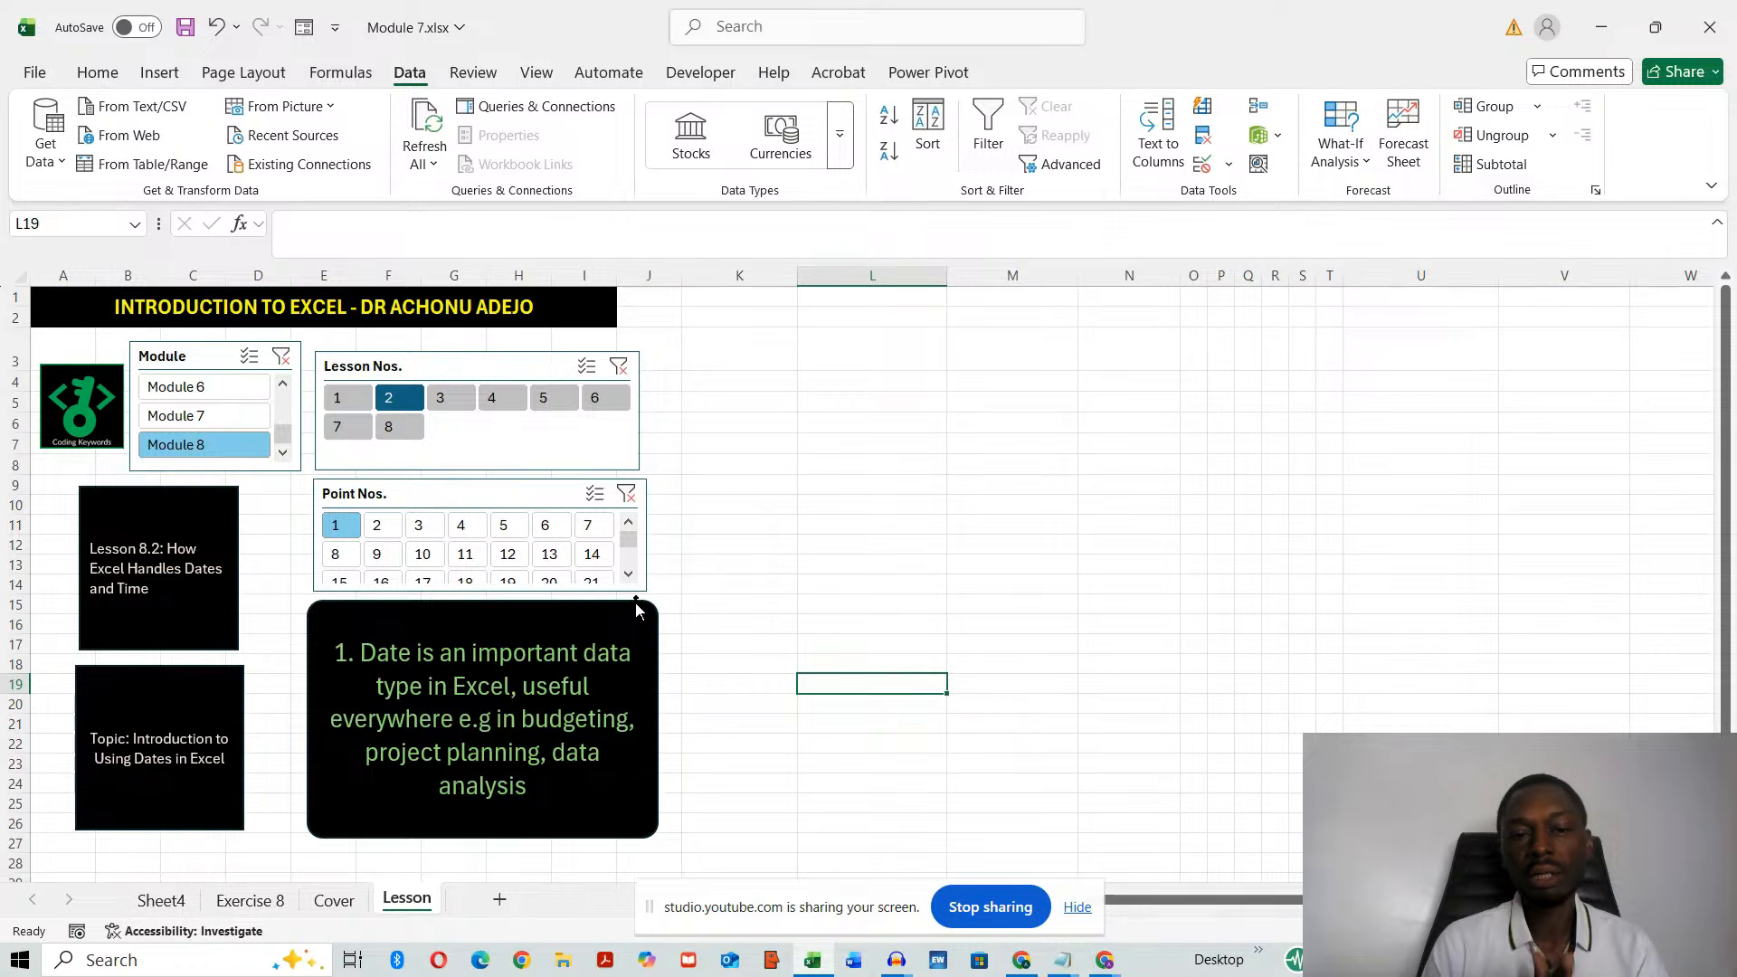
pyautogui.click(380, 526)
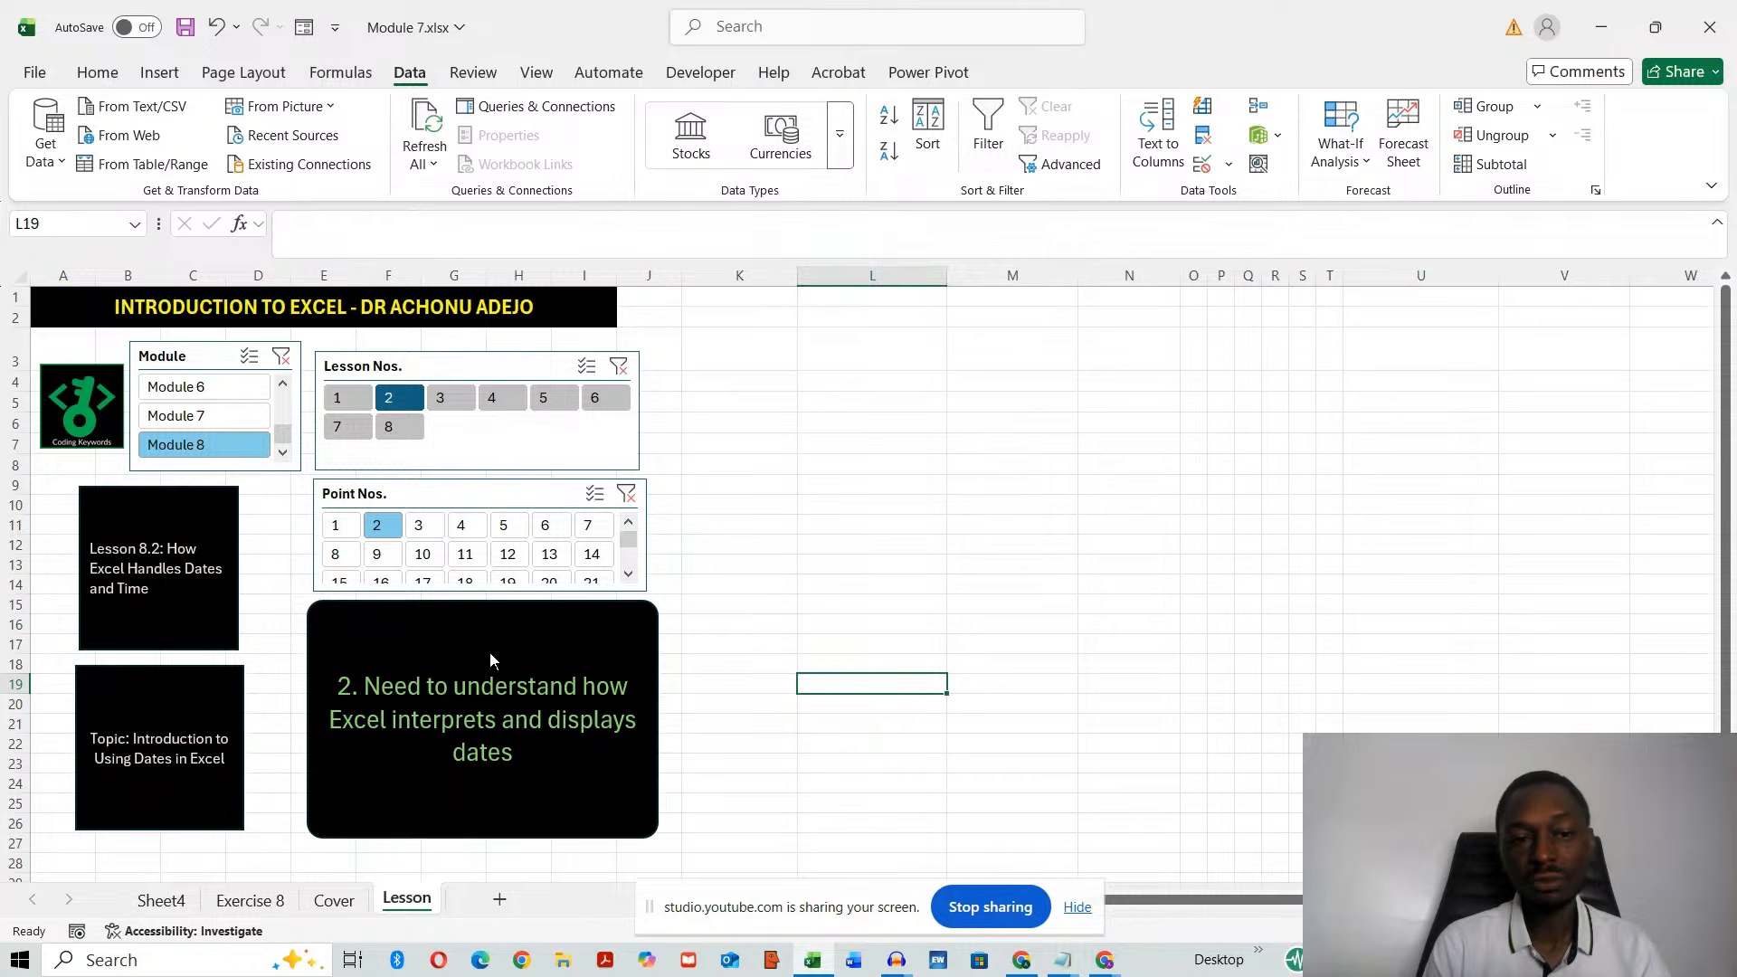
pyautogui.click(418, 534)
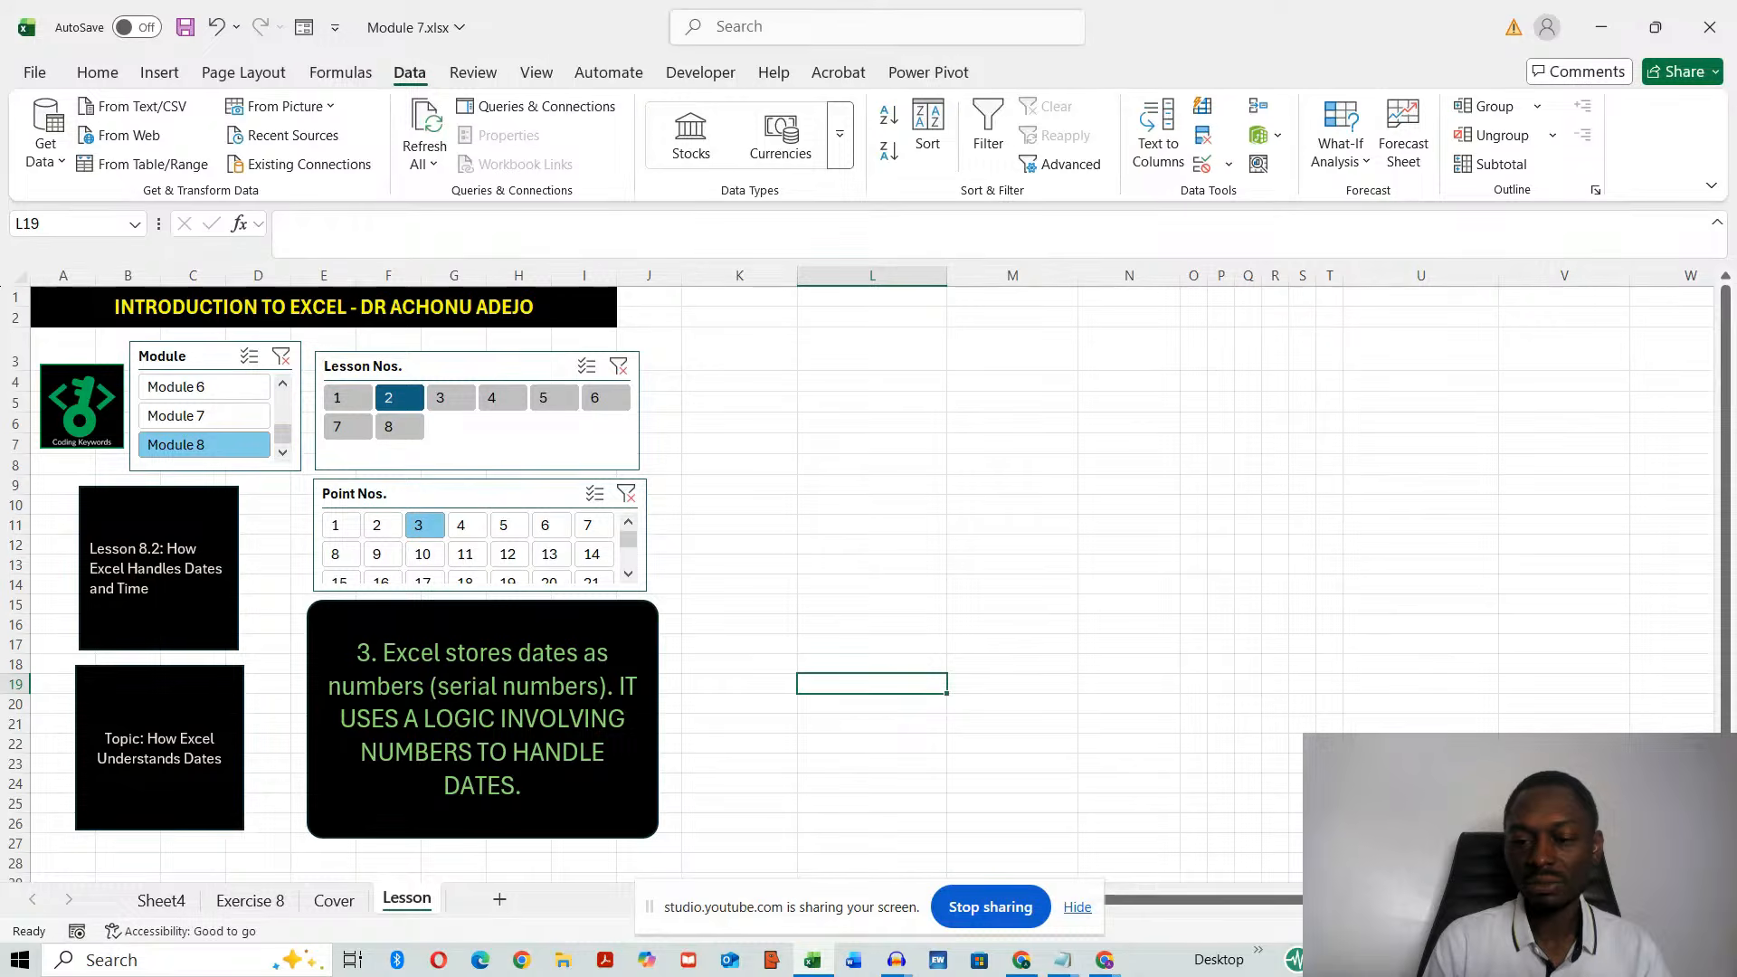
# - Display points 4 and 5 of lesson 2 on how Excel stores dates and times
pyautogui.hotkey('ctrl', 'n')
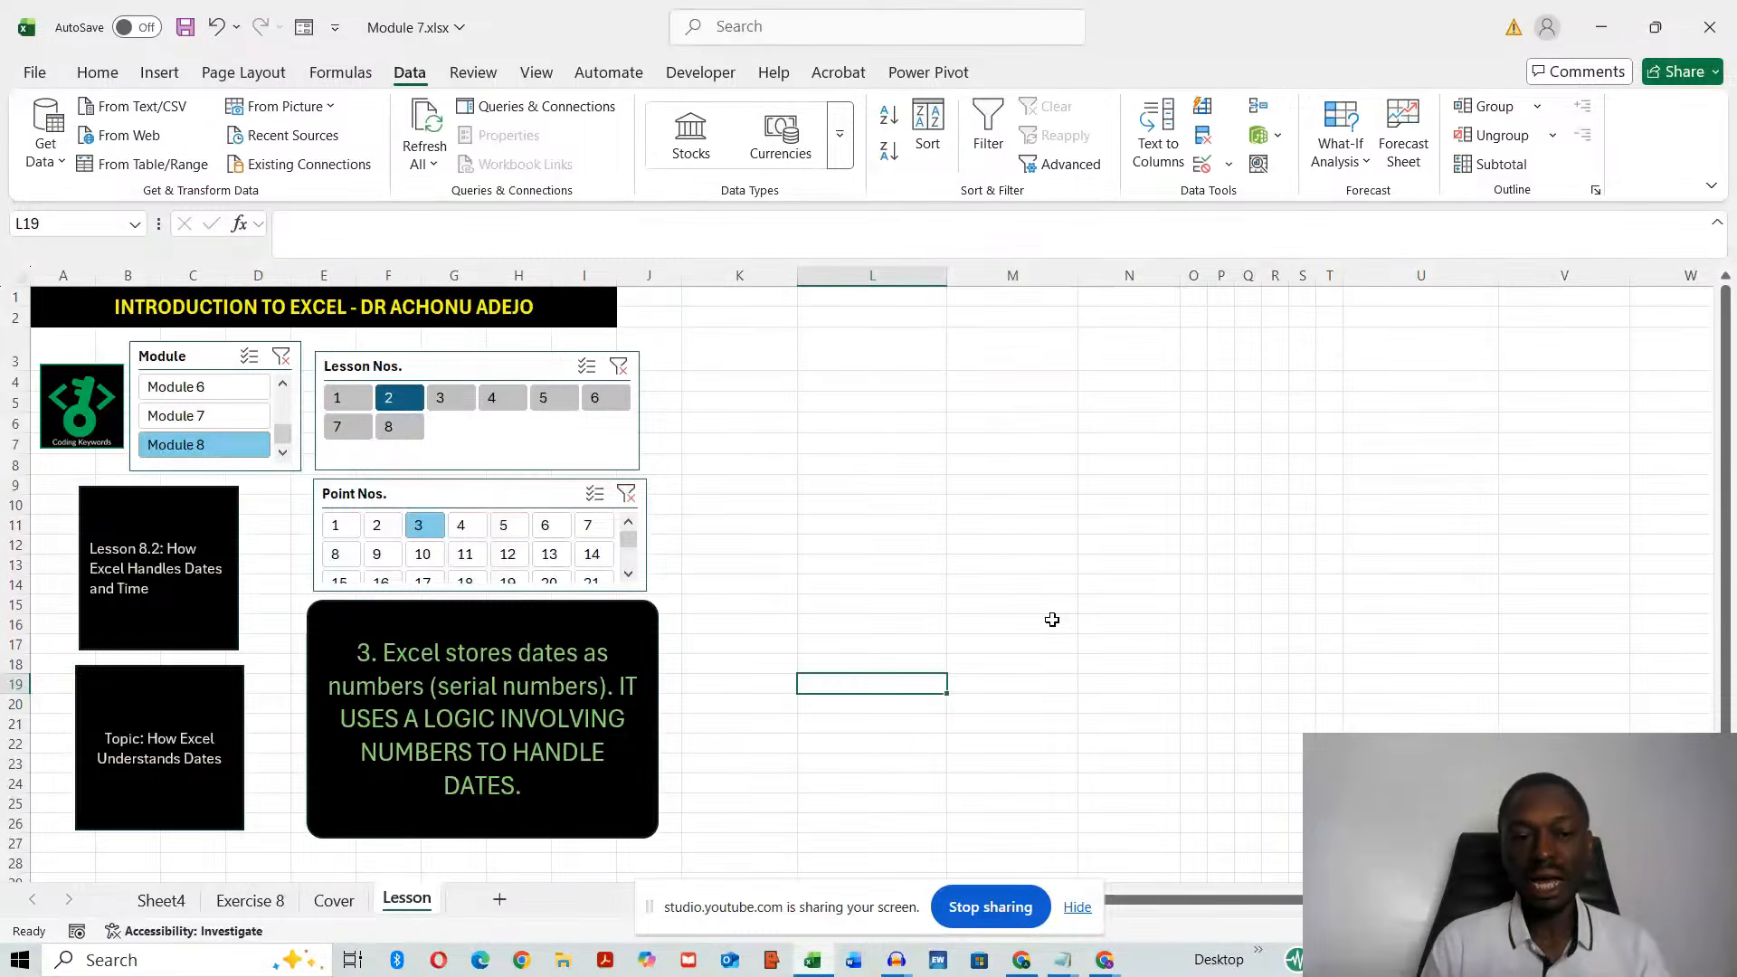
pyautogui.click(461, 524)
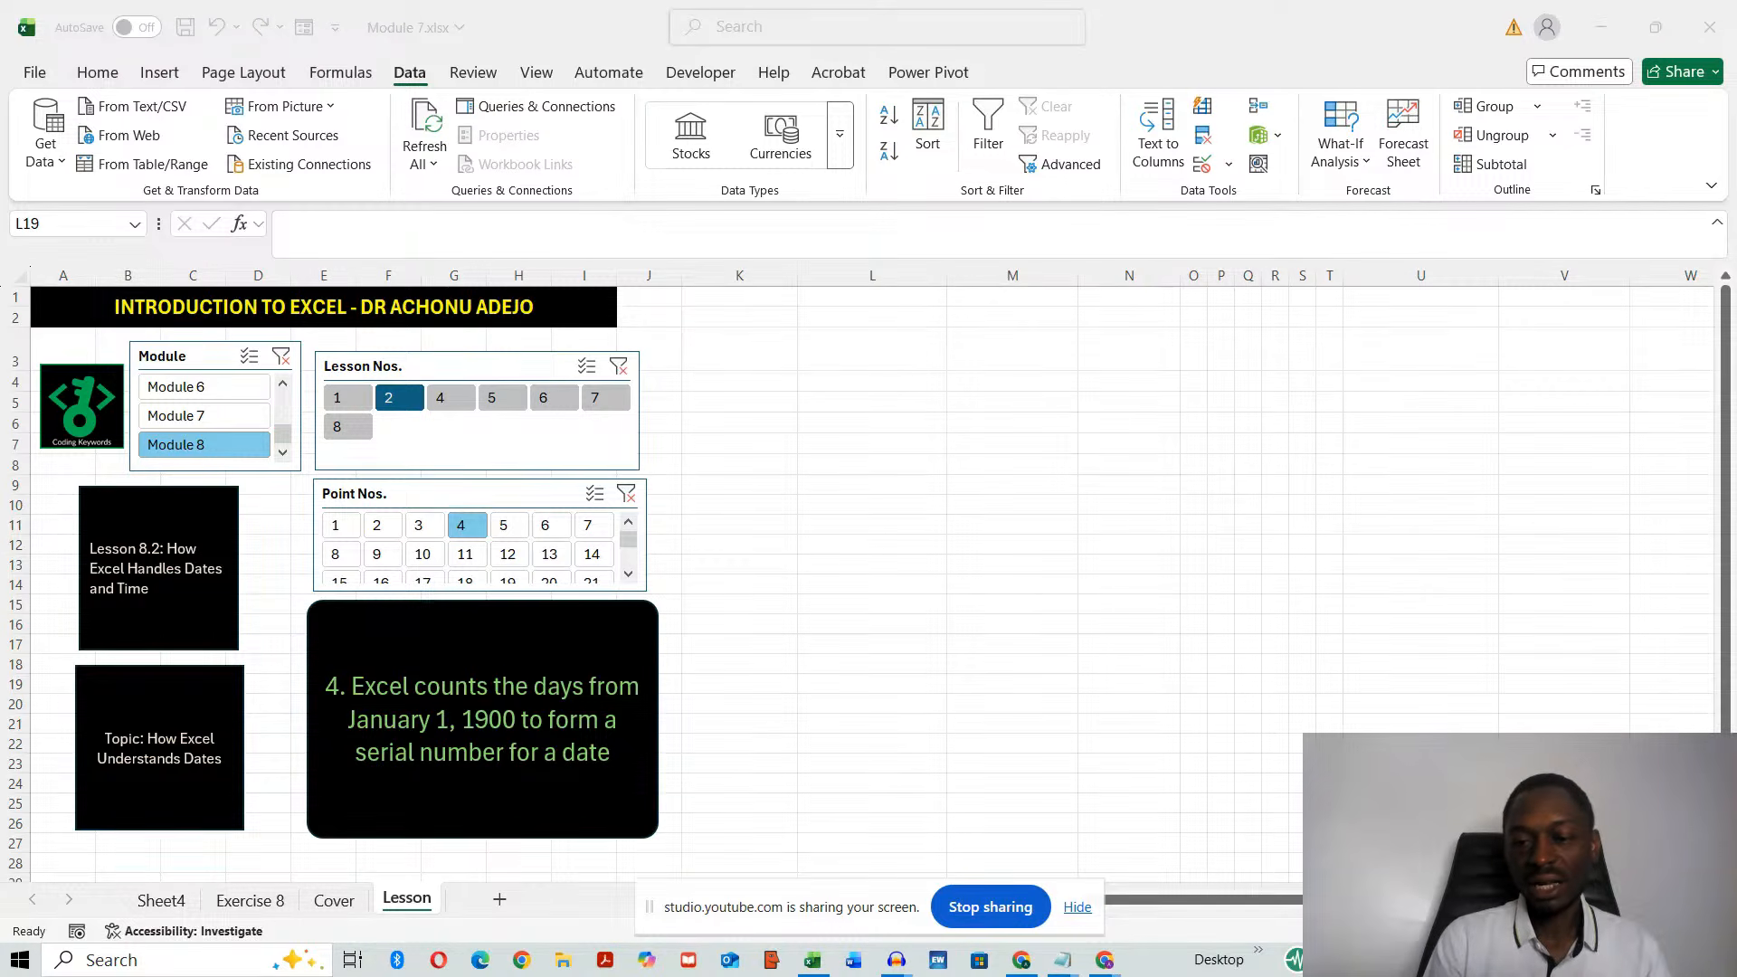
pyautogui.click(1146, 677)
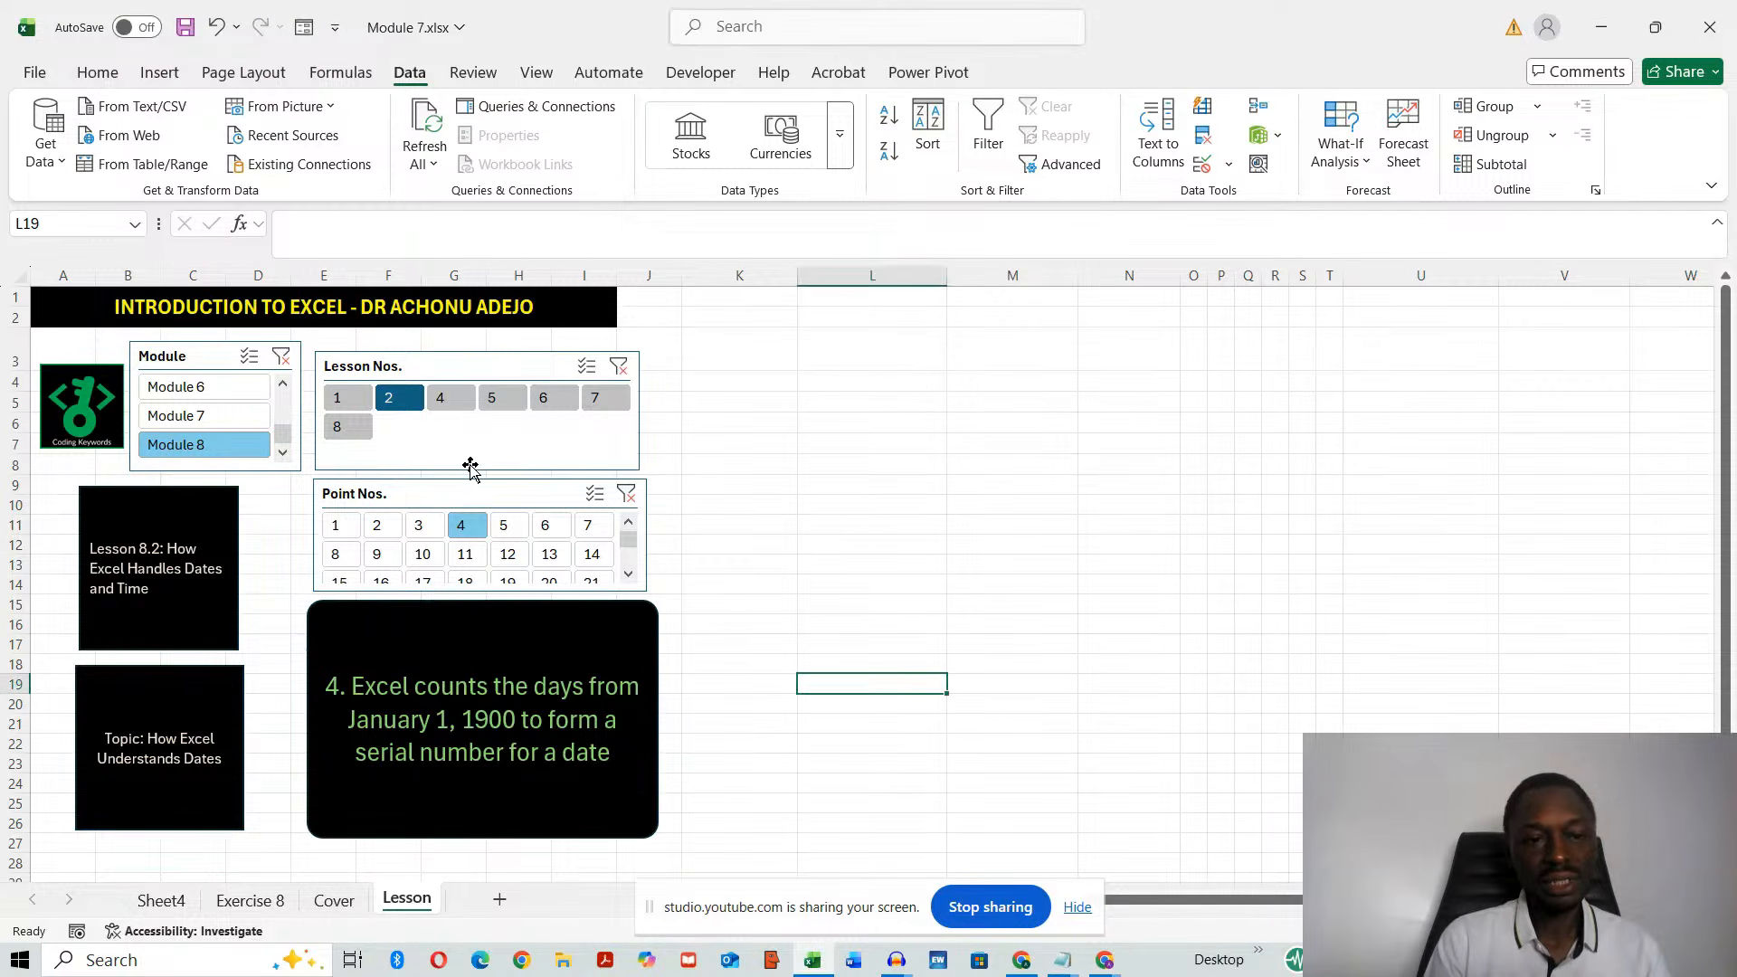
pyautogui.click(507, 523)
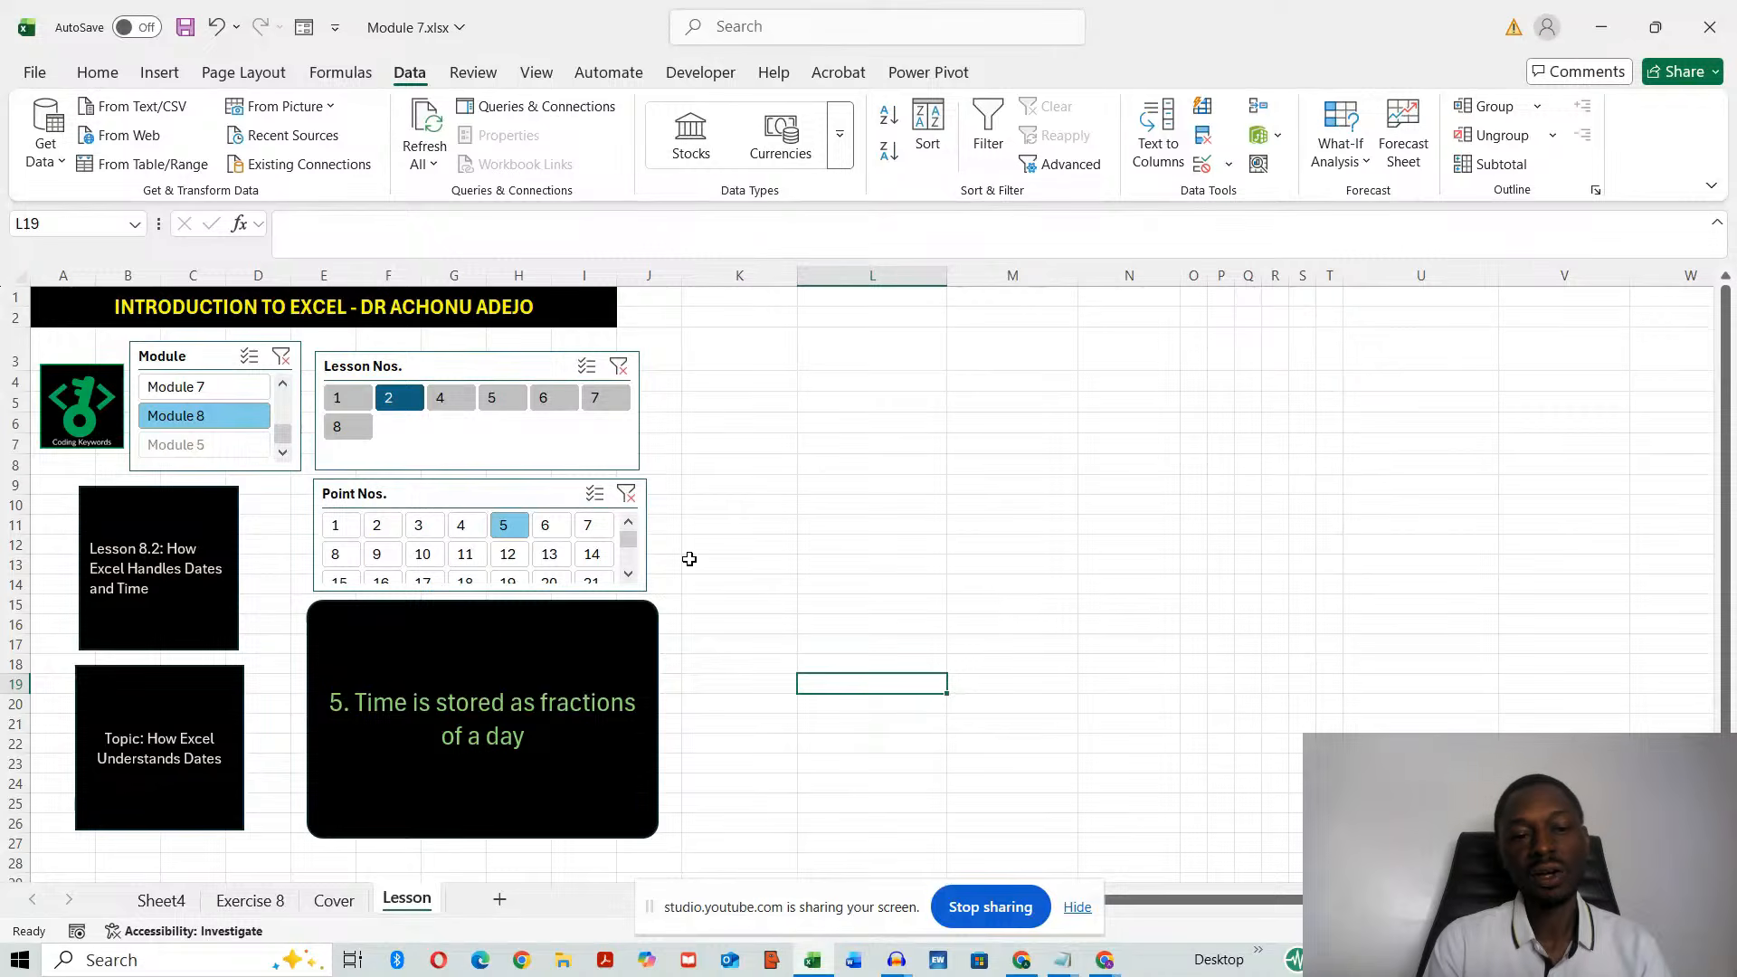
# - Step through points 6 to 8 of lesson 2 on regional date formats
pyautogui.click(547, 527)
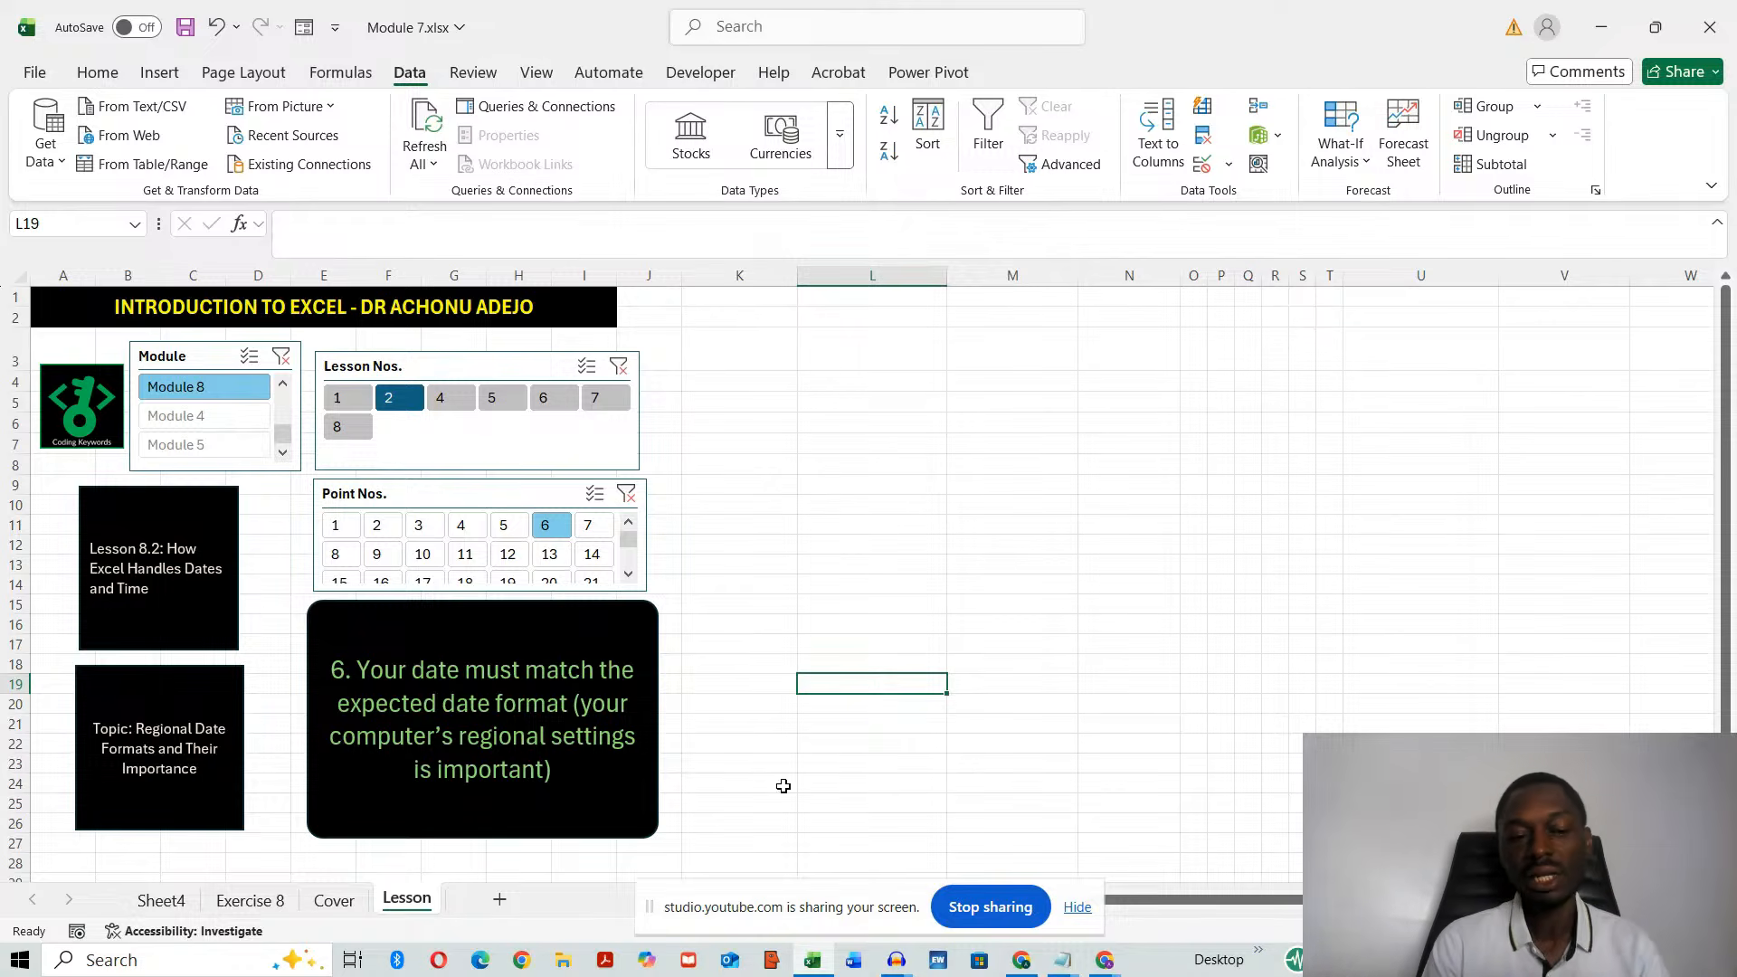
pyautogui.click(588, 525)
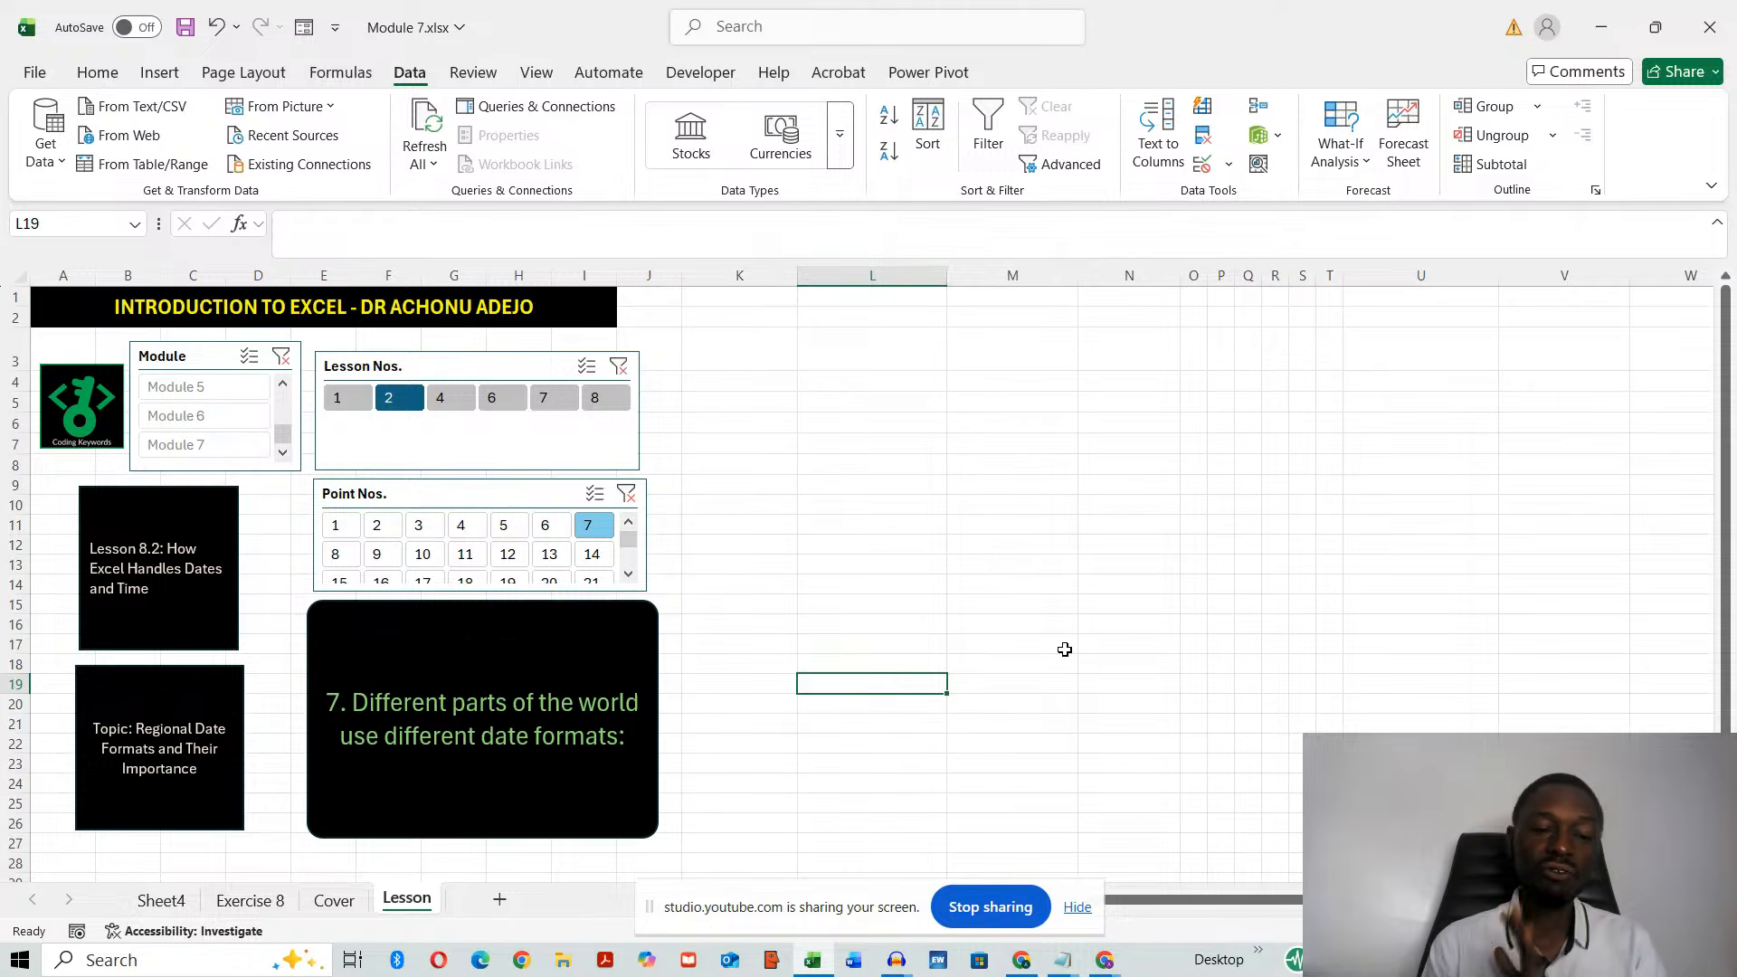
pyautogui.click(628, 573)
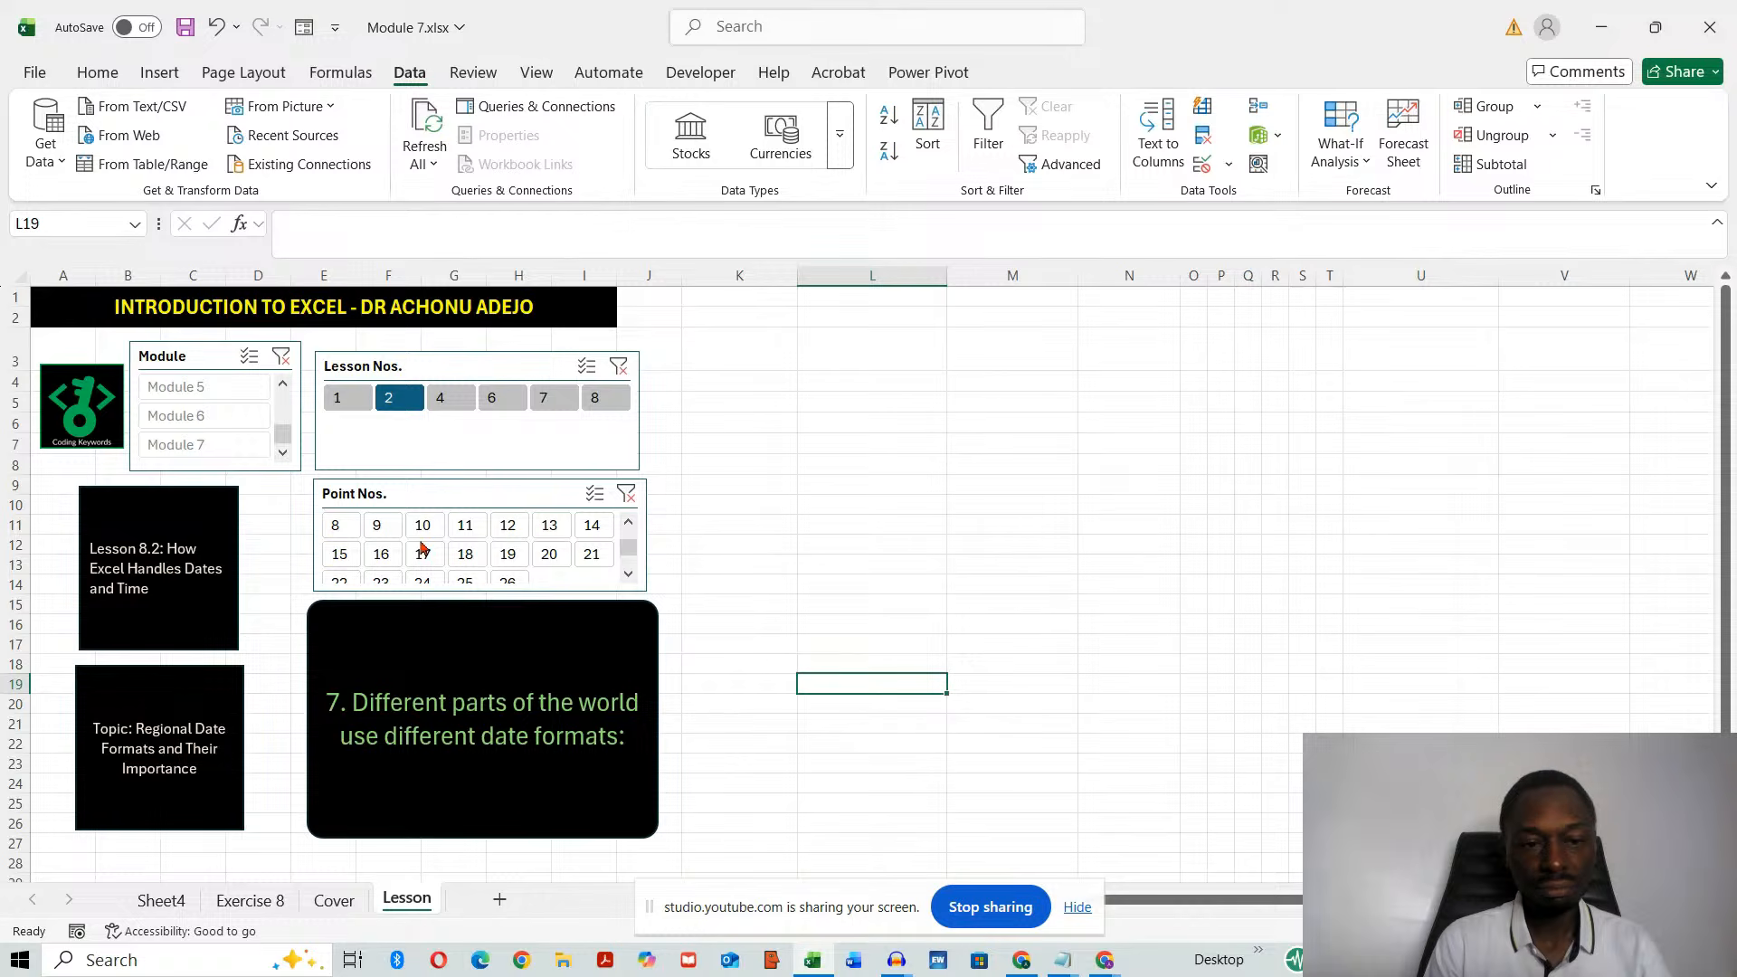
pyautogui.click(339, 526)
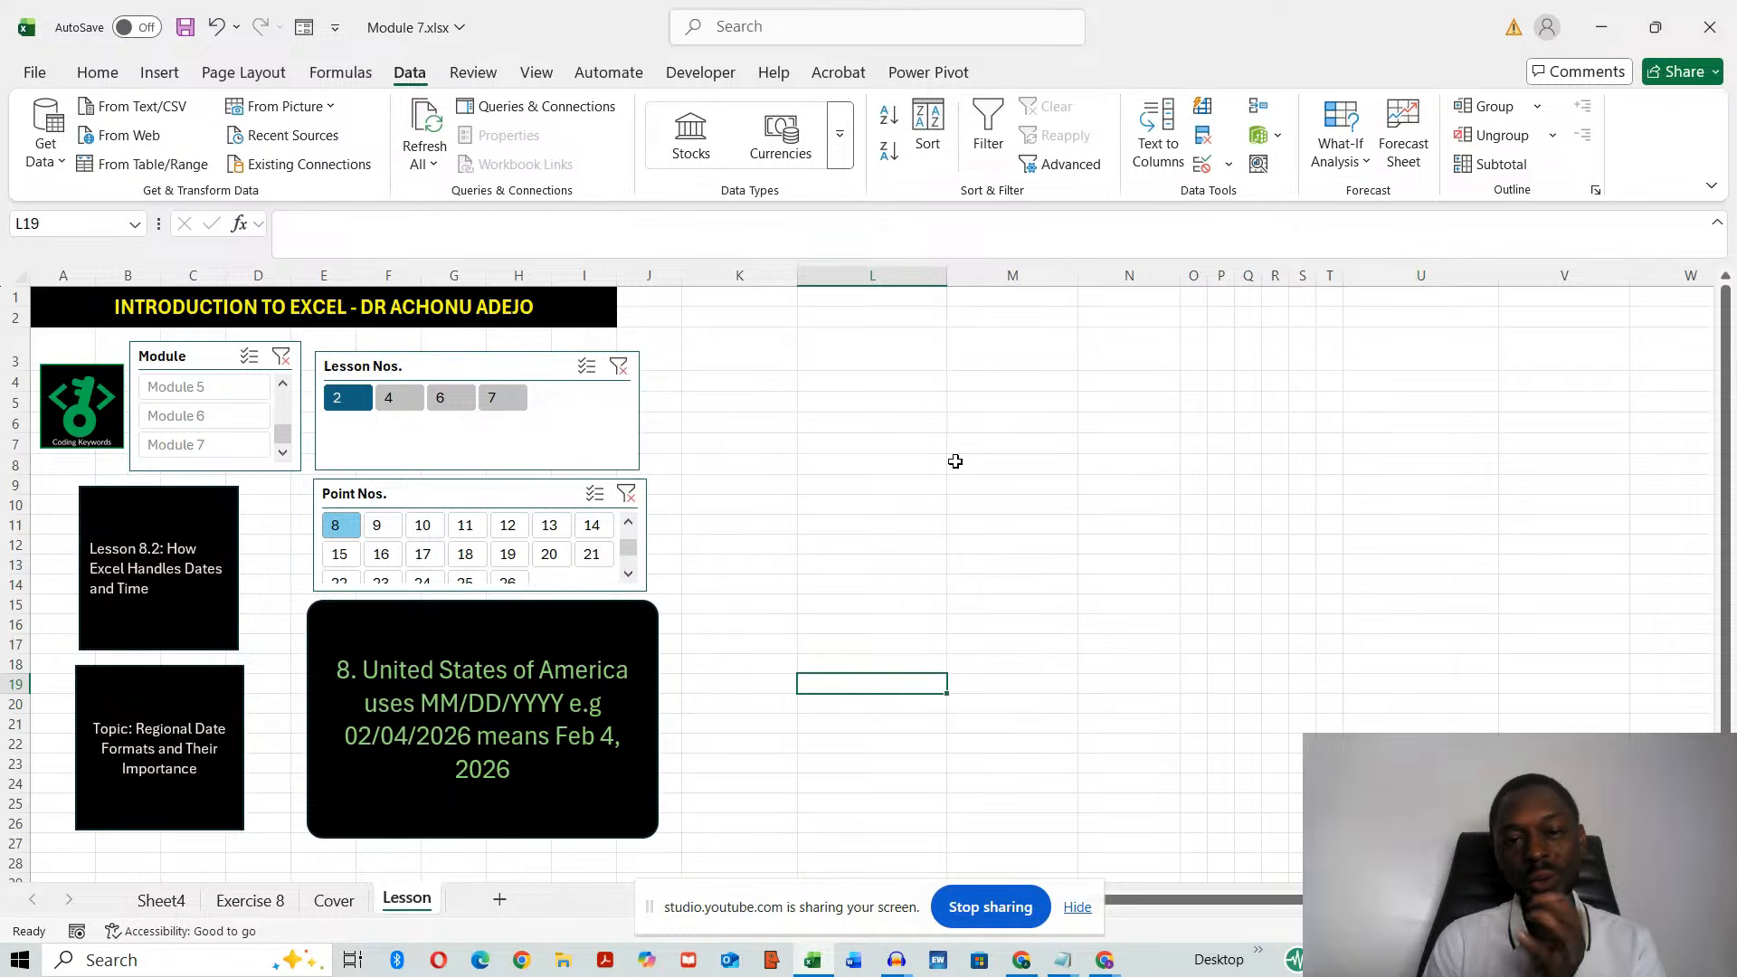
# - Enter the date 02/10/2026 as text in cell M6, prefixed with an apostrophe
pyautogui.click(996, 417)
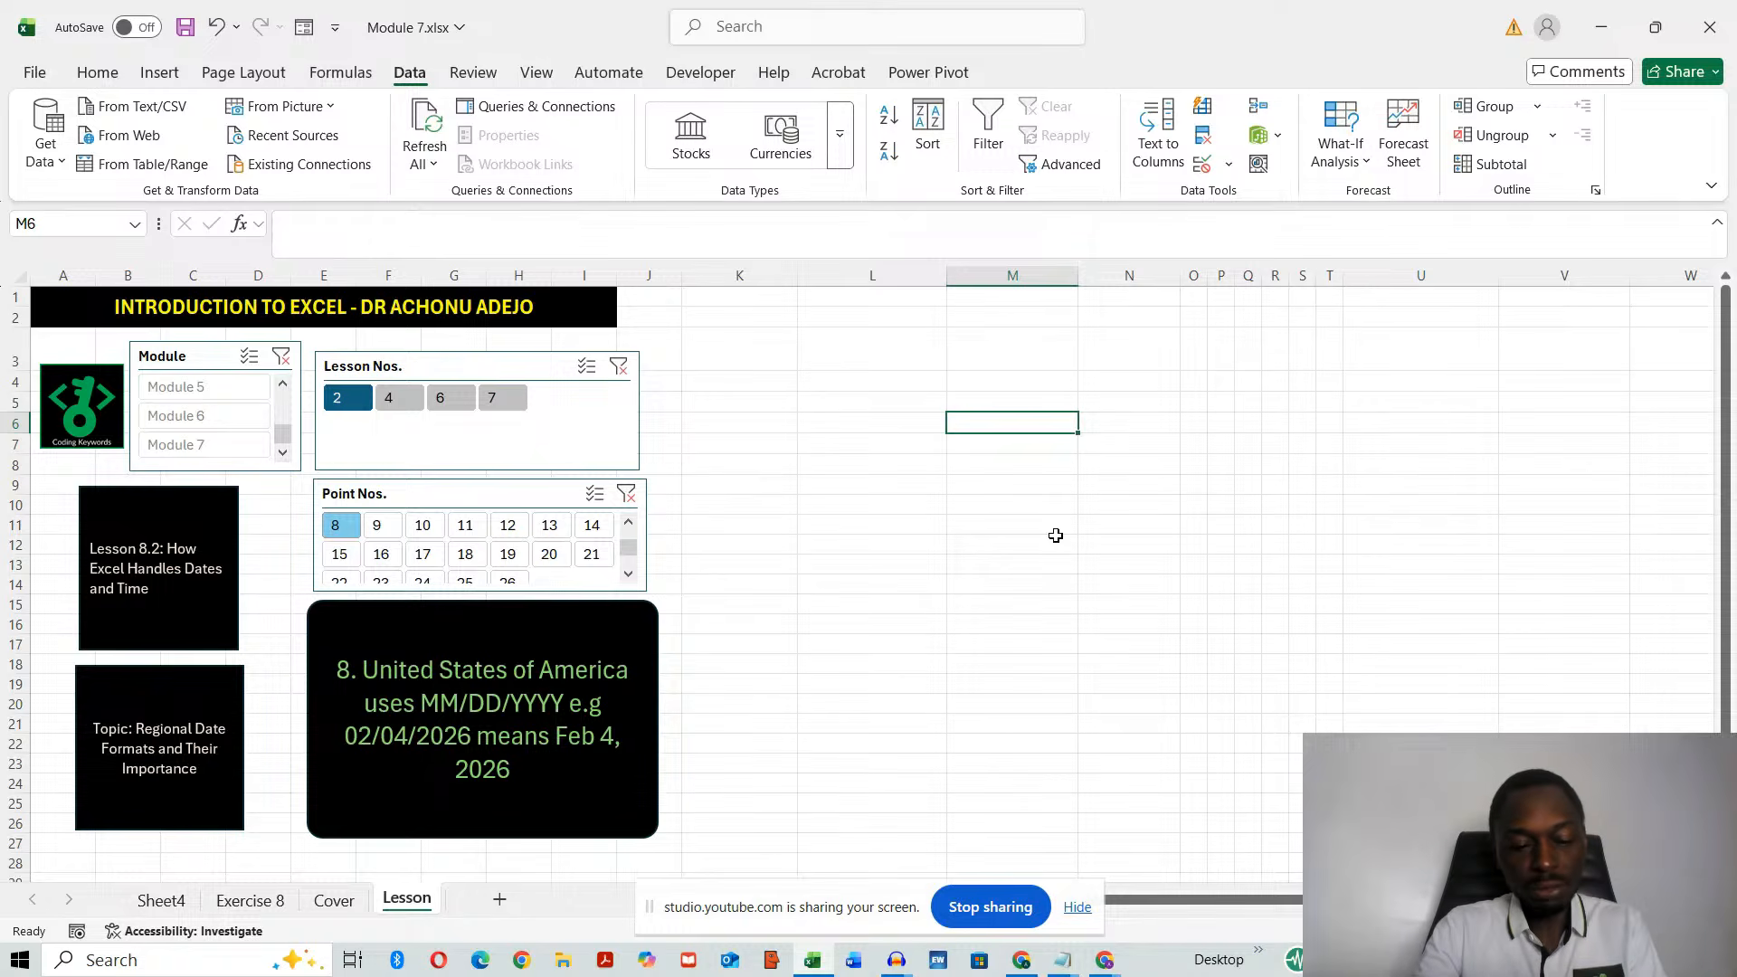
pyautogui.write('02')
pyautogui.press('BackSpace')
pyautogui.press('BackSpace')
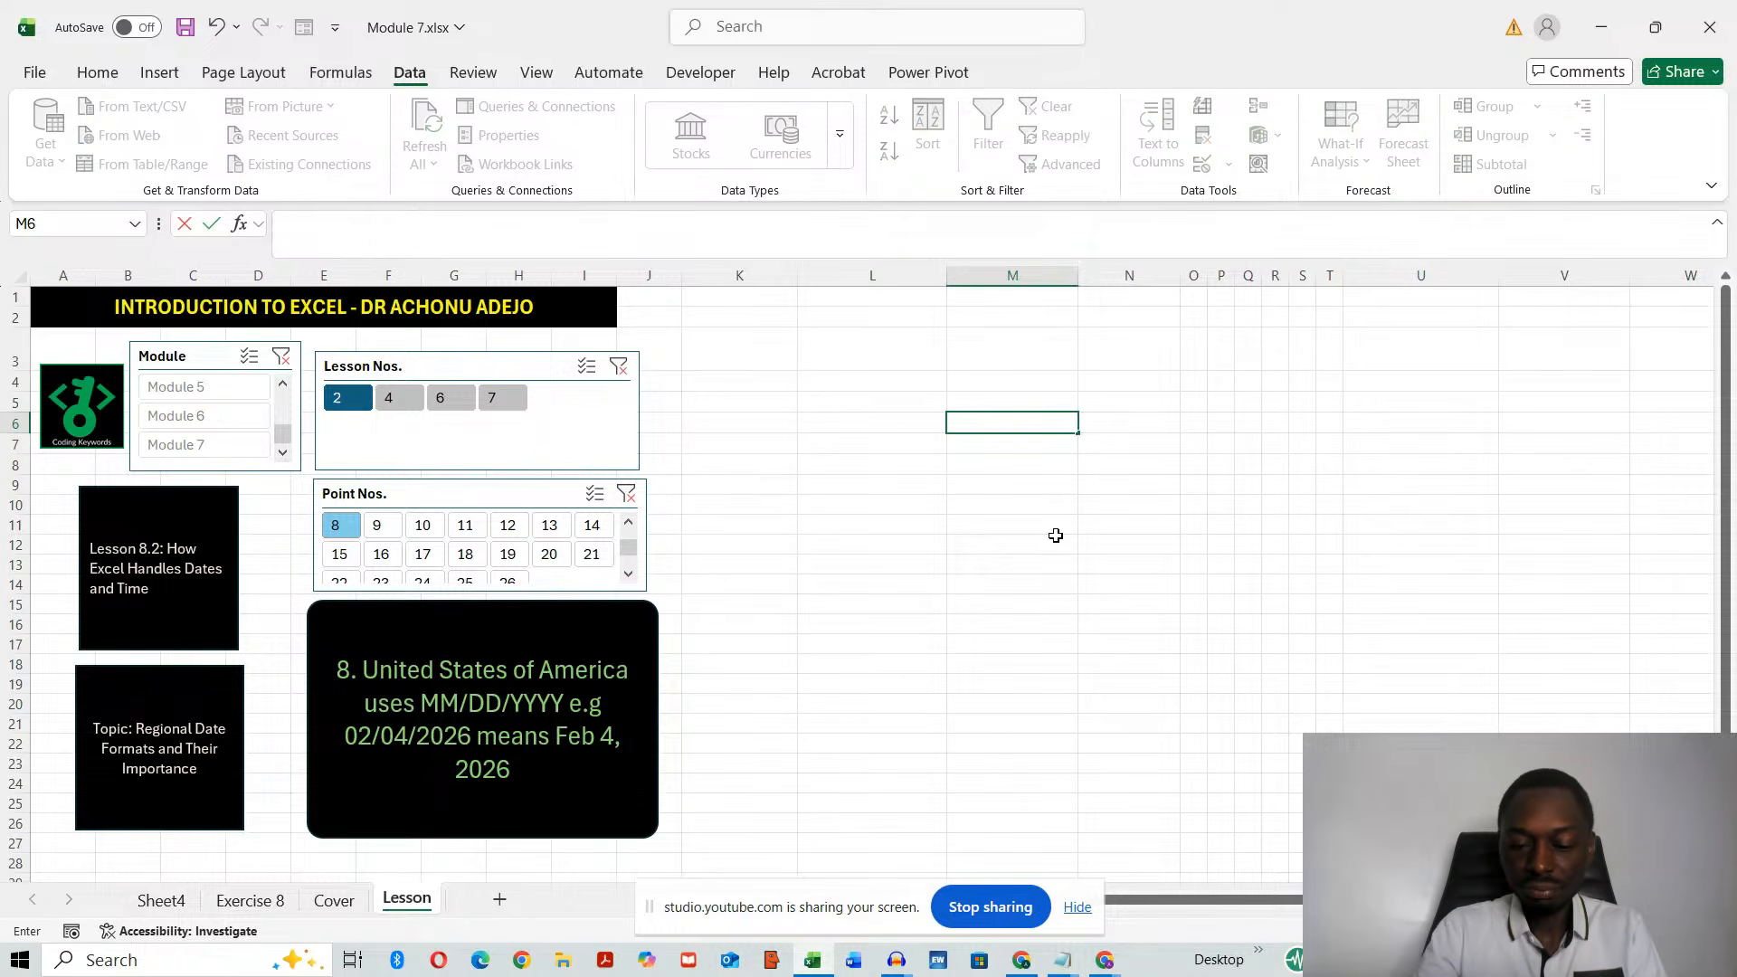
pyautogui.write("'02")
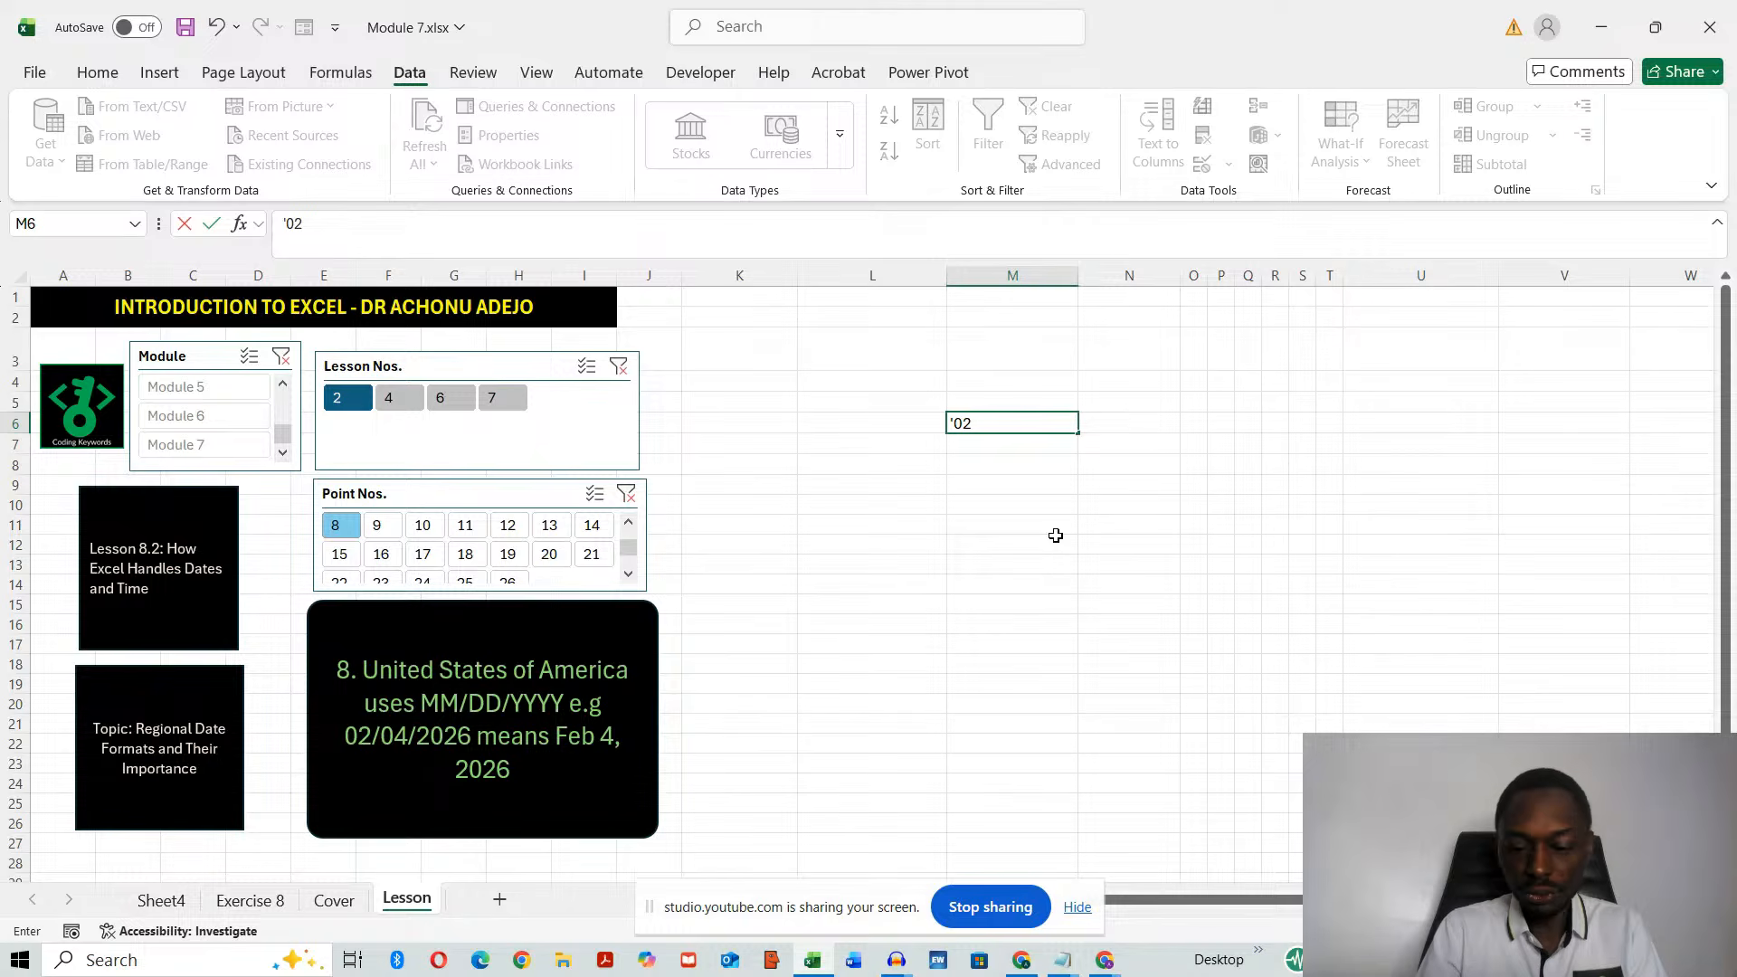
pyautogui.write('/1')
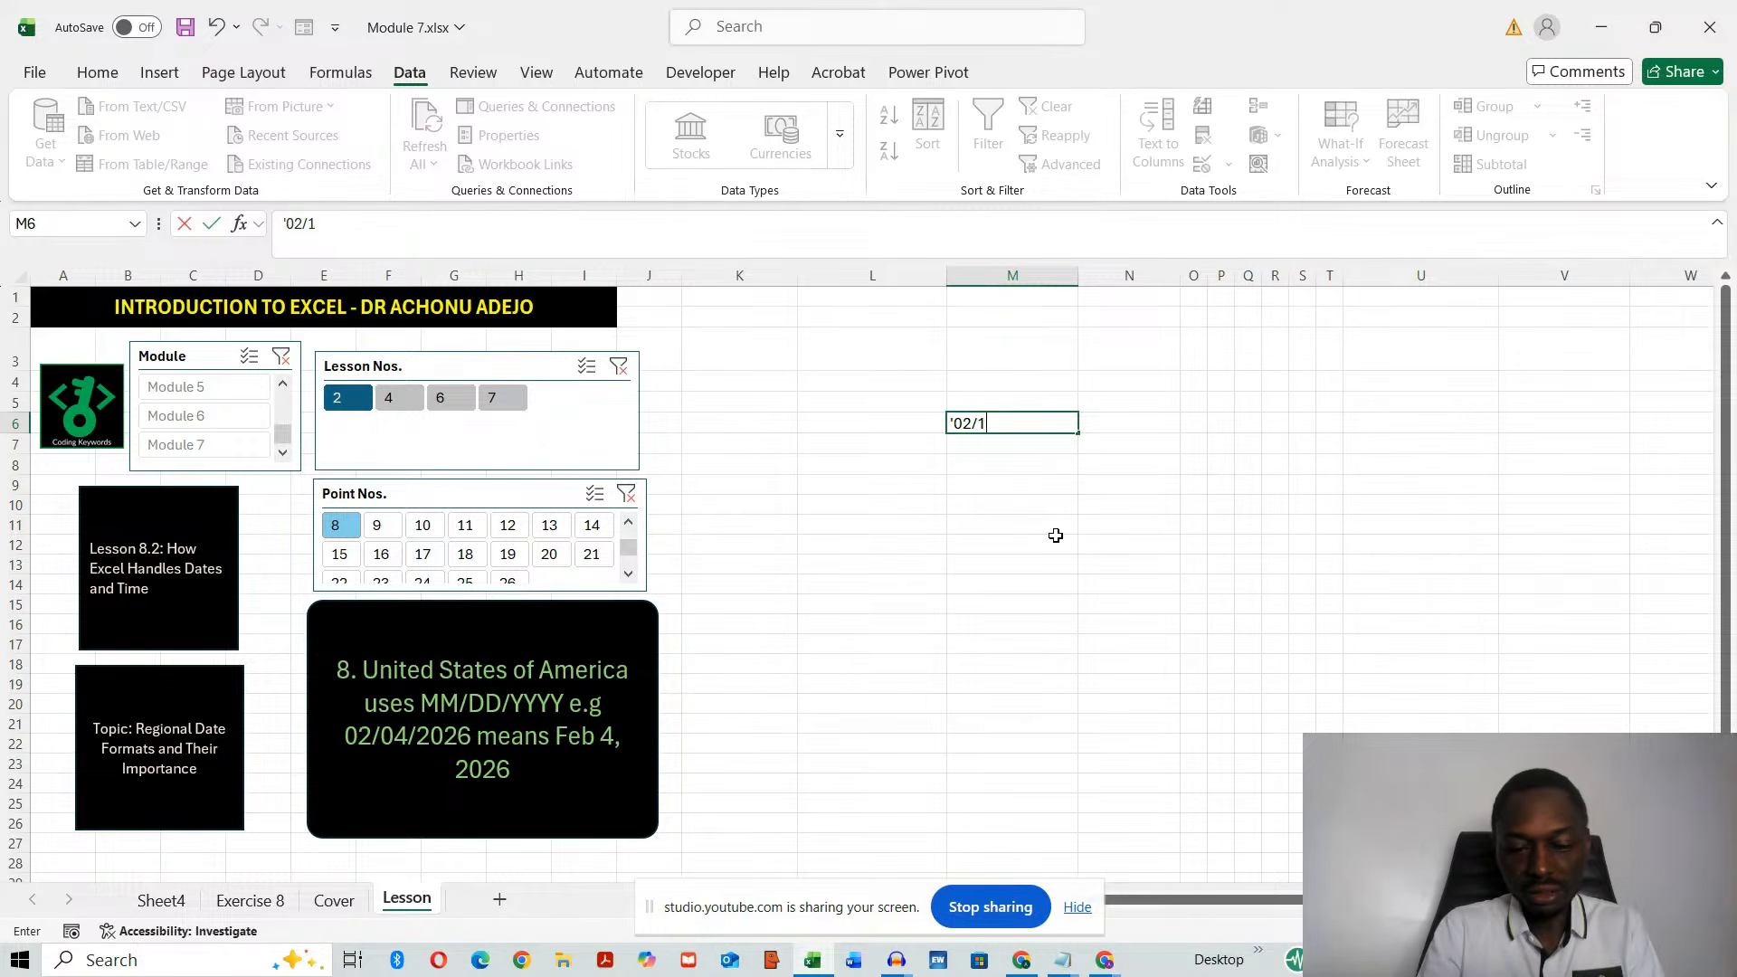
pyautogui.write('0/2026')
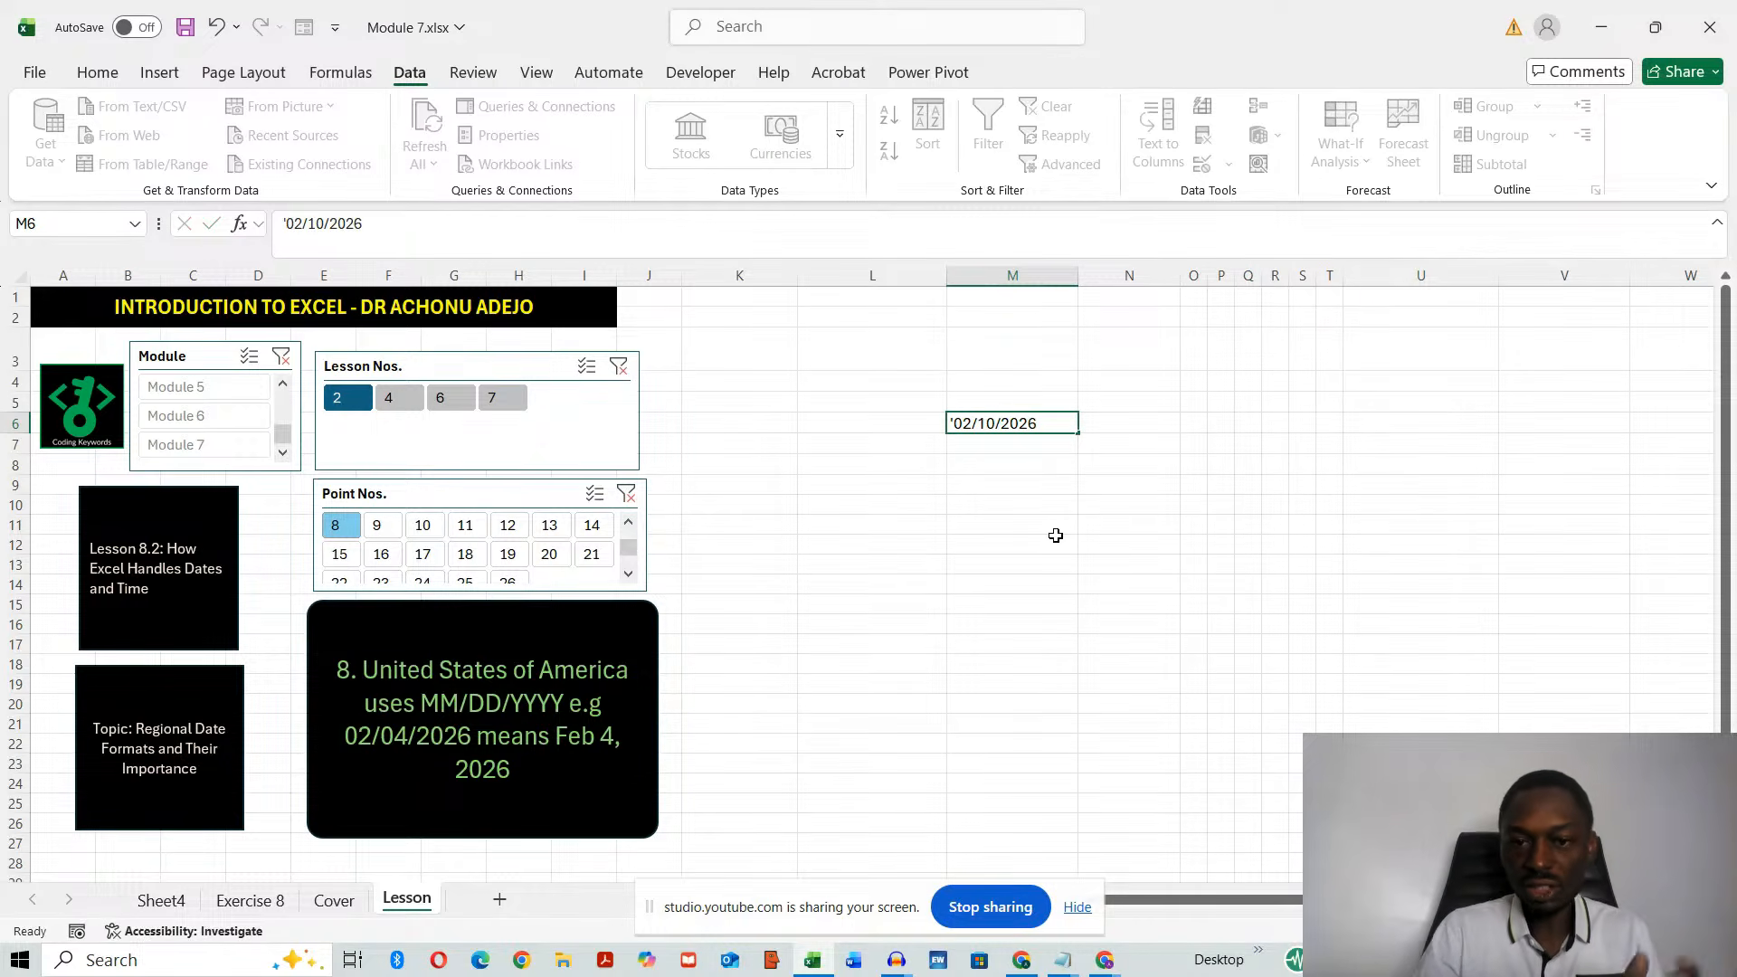
pyautogui.press('Return')
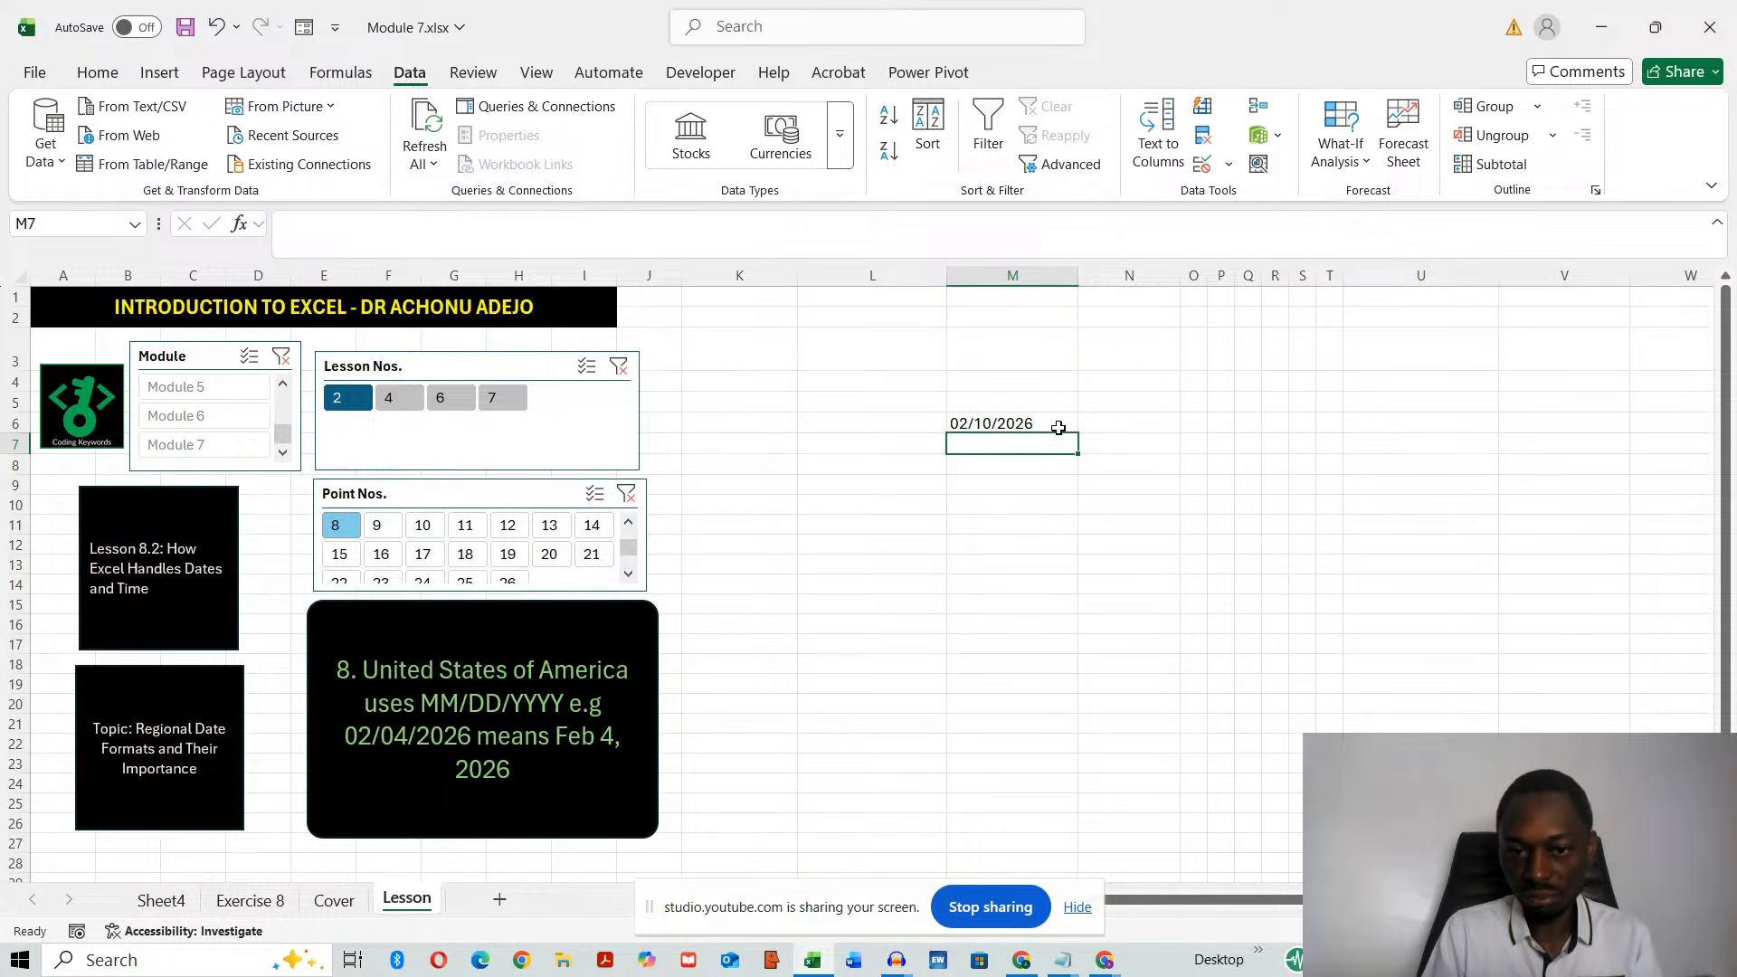
# - Display point 9 of lesson 2 and enter 10/02/2026 as apostrophe-prefixed text in cell M7
pyautogui.click(380, 526)
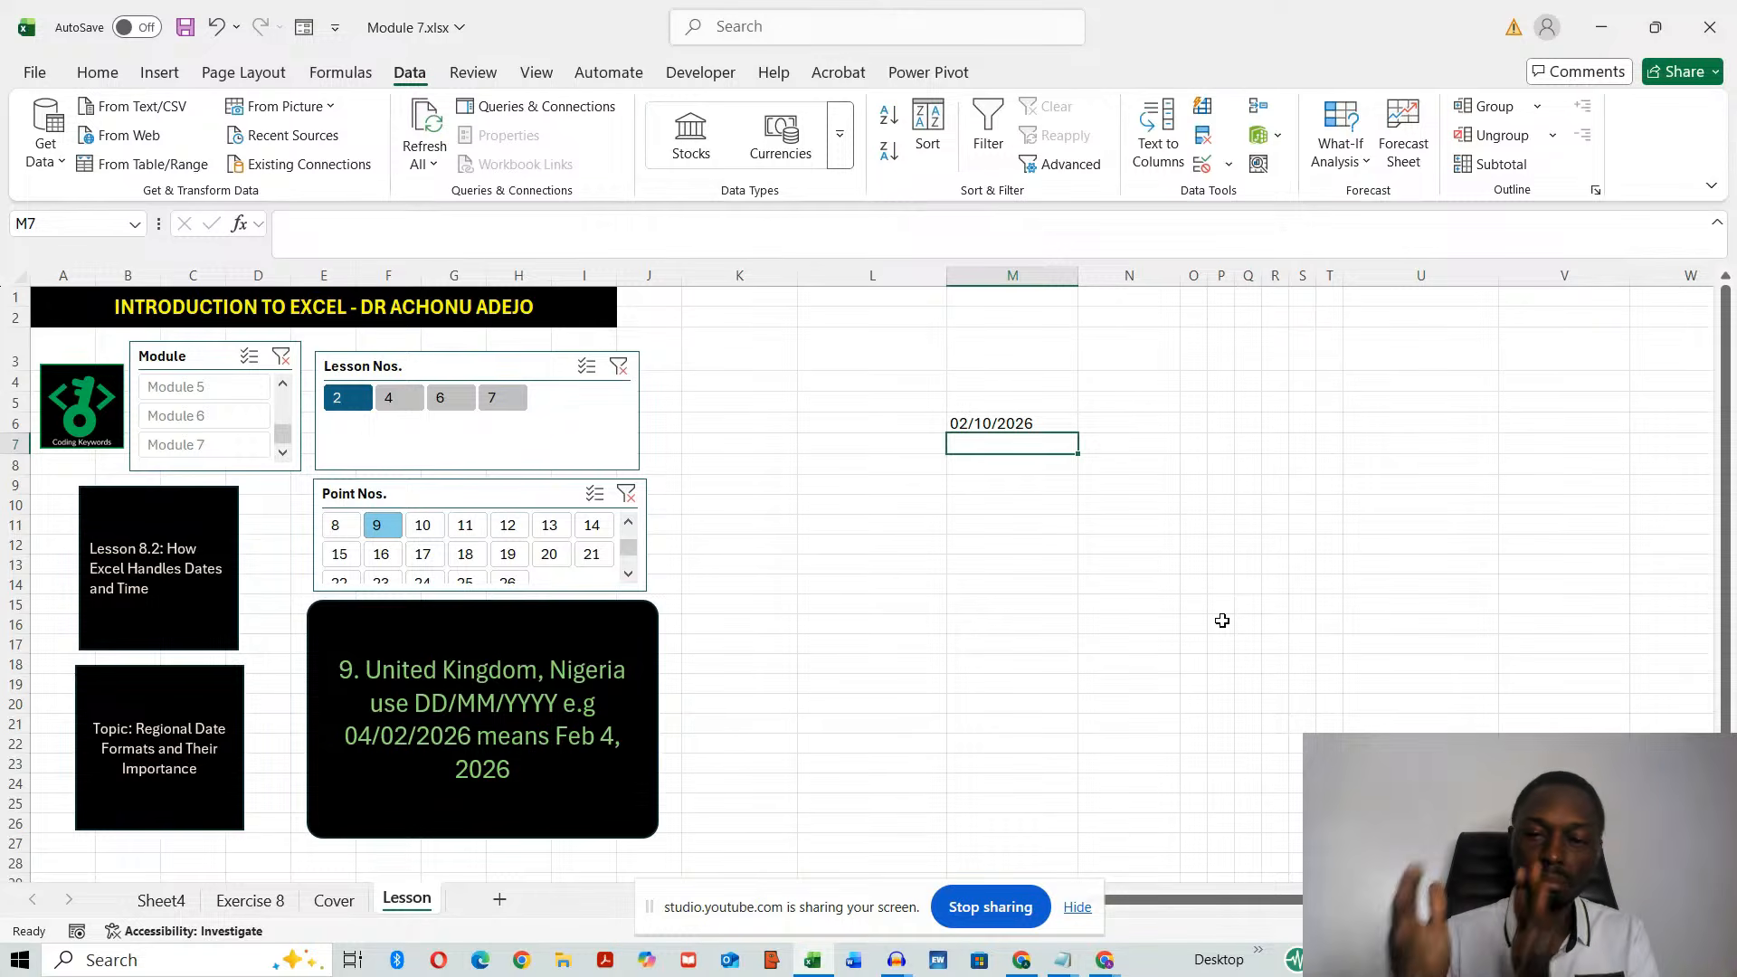
pyautogui.write("'")
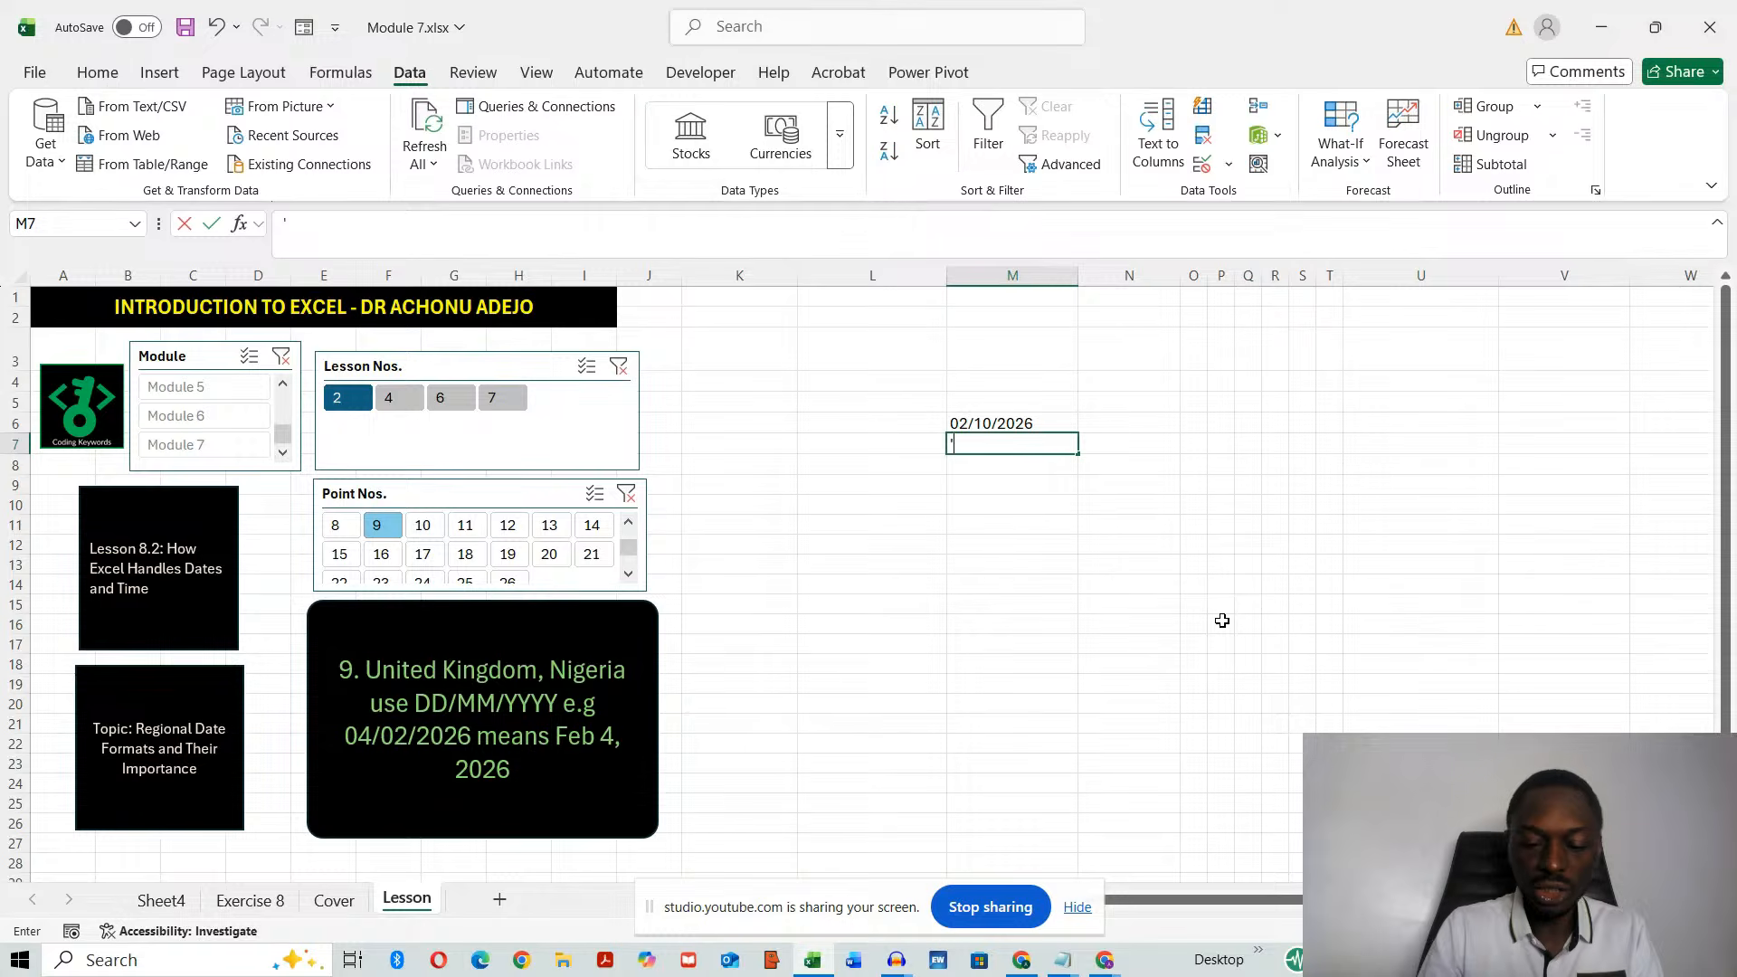
pyautogui.write('10')
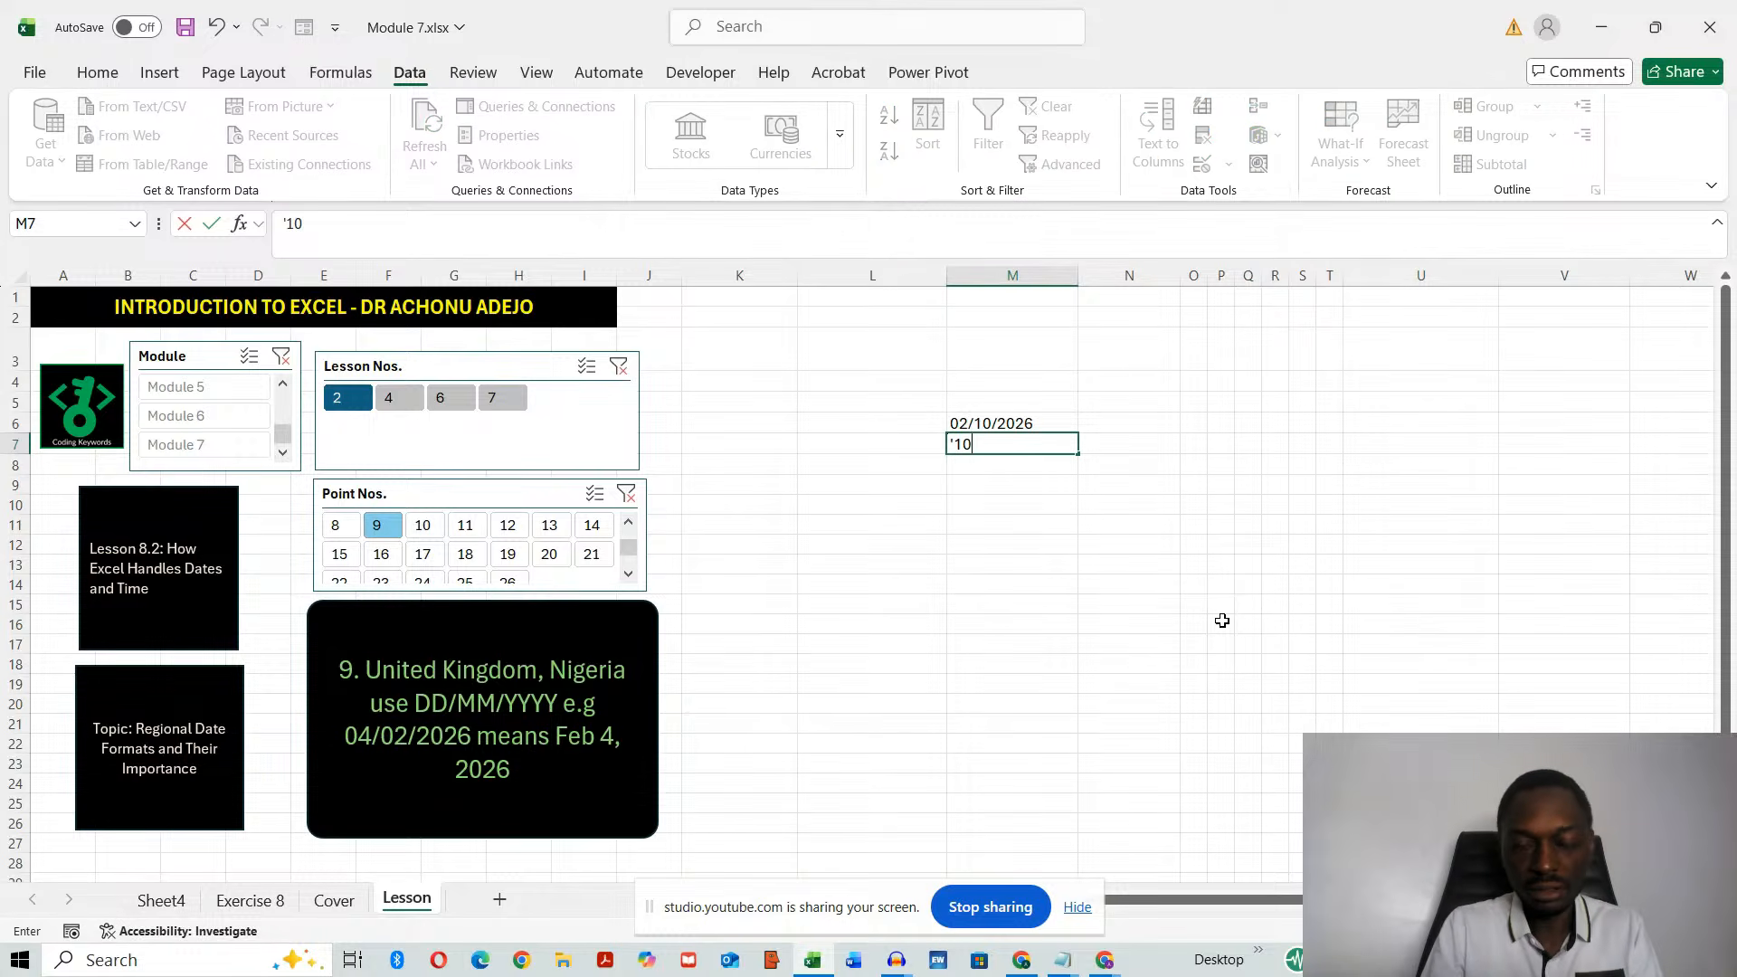
pyautogui.write('/02/2026')
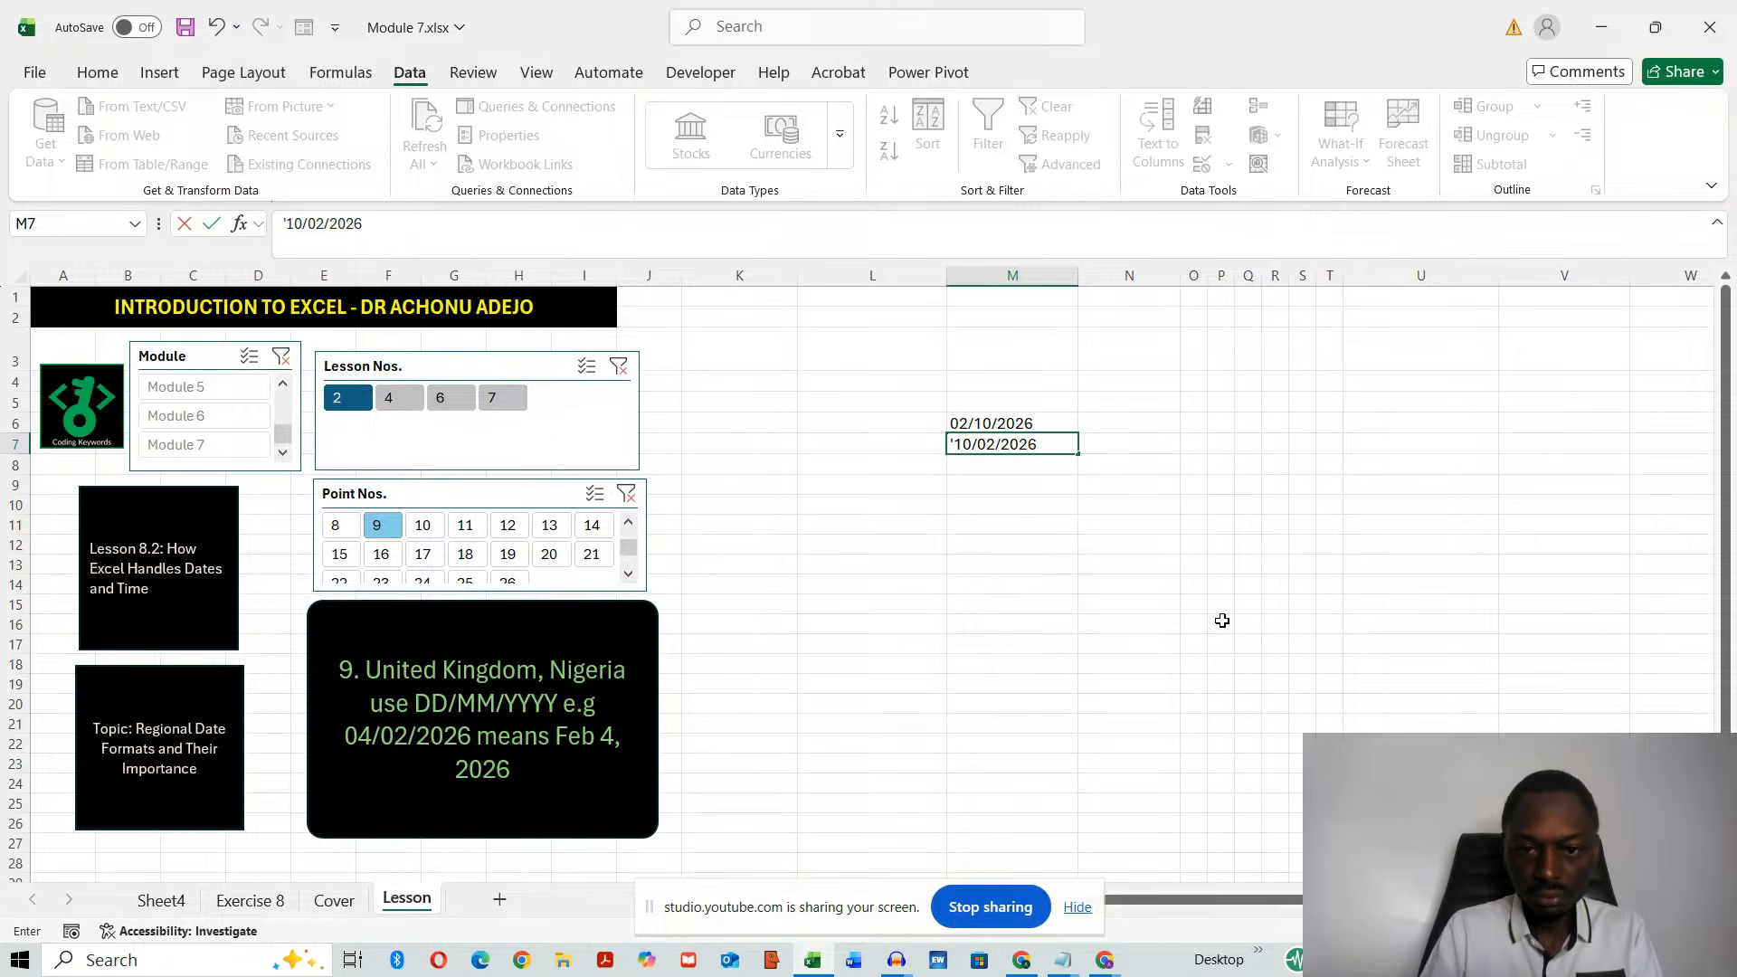
# - Label the two example dates "USA format" in cell L6 and "UK format" in cell L7
pyautogui.click(860, 418)
pyautogui.write('USA format')
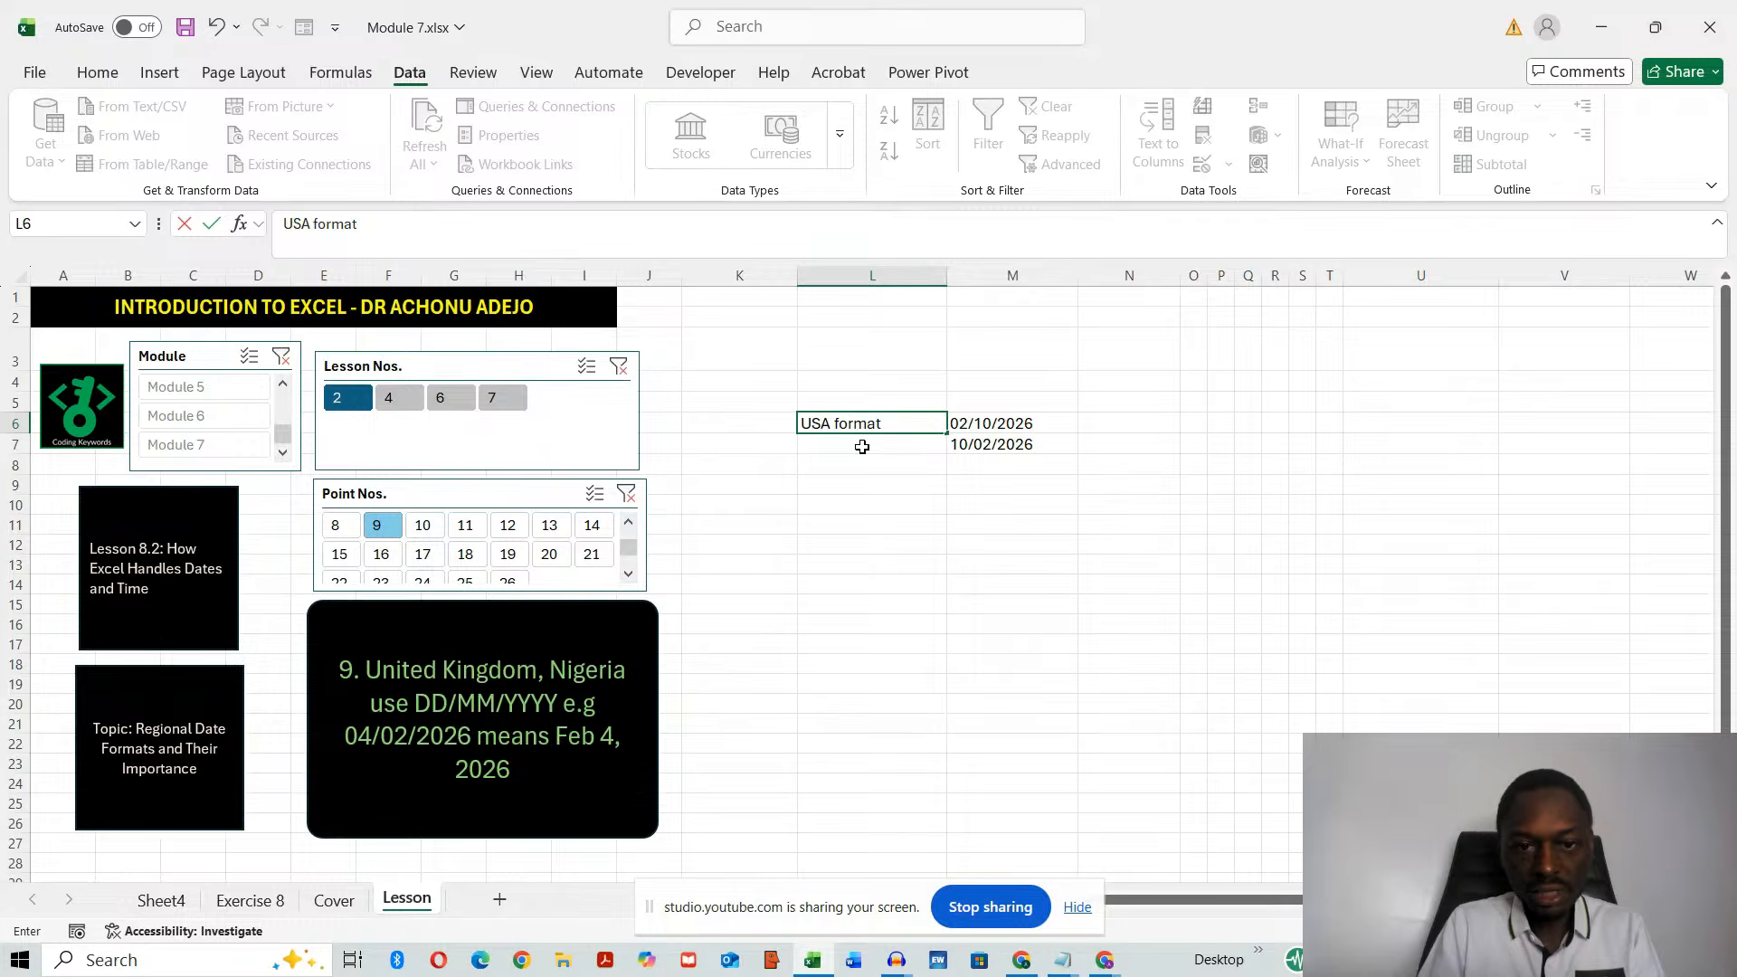
pyautogui.click(859, 444)
pyautogui.write('UK format')
pyautogui.click(1021, 587)
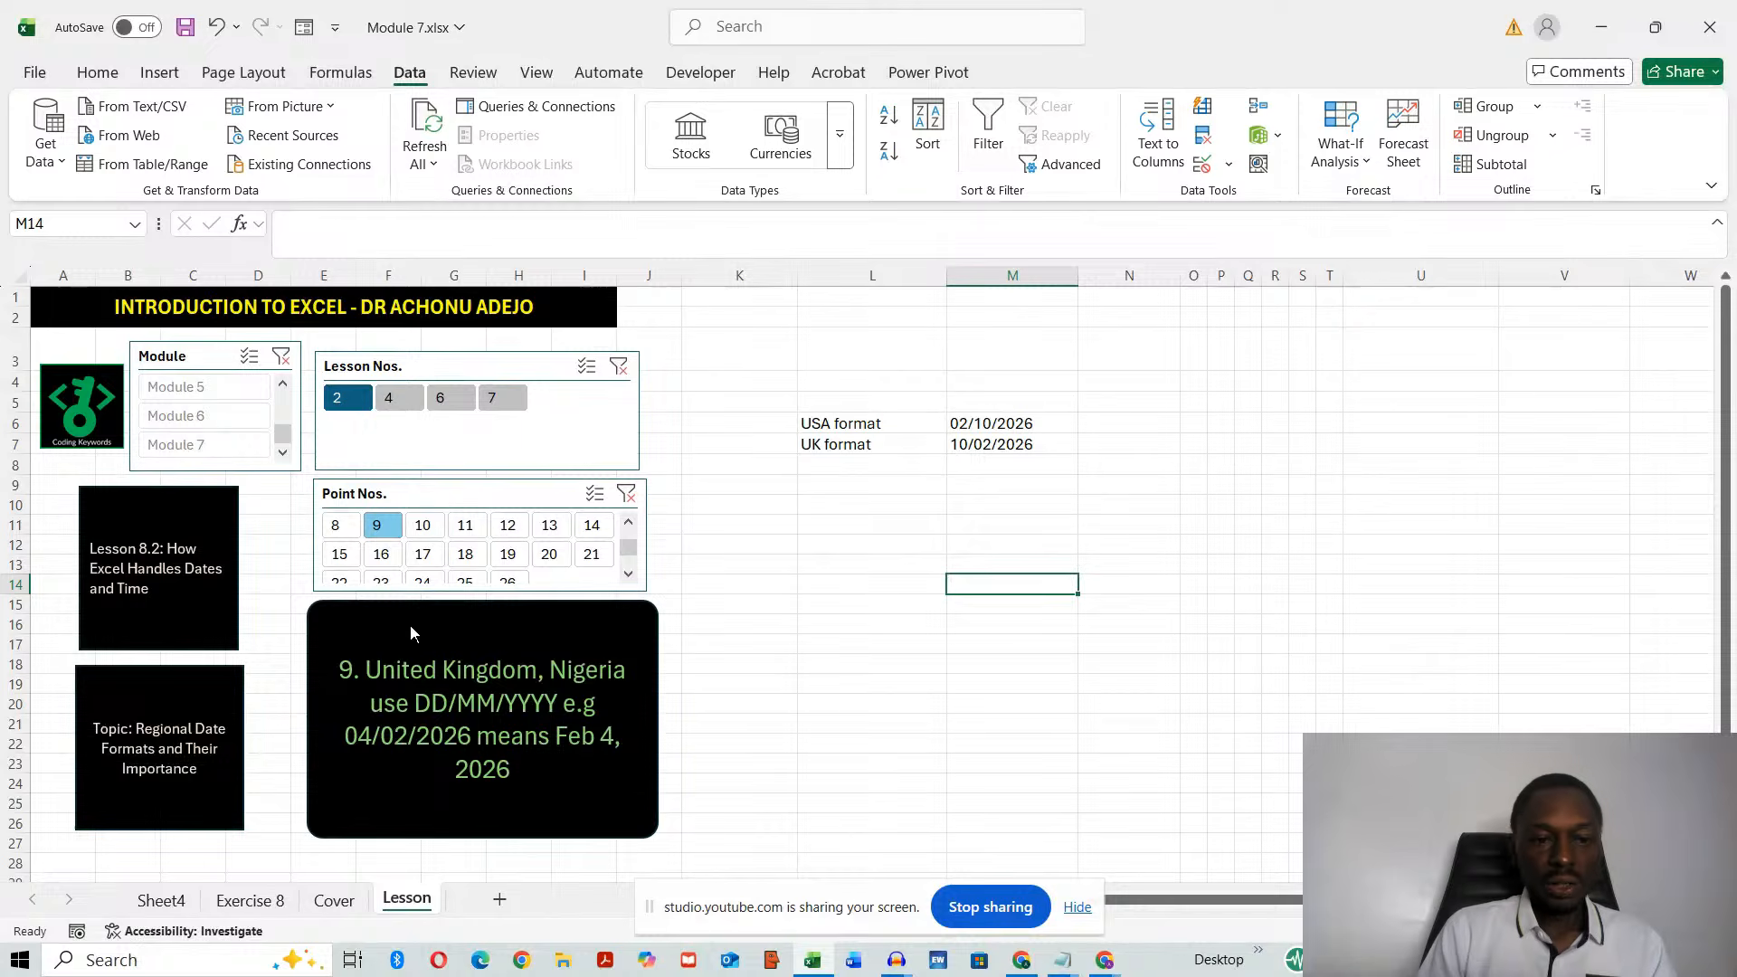
# - Step through points 10 to 16 of lesson 2 on the ISO format, regional settings and date separators
pyautogui.click(422, 524)
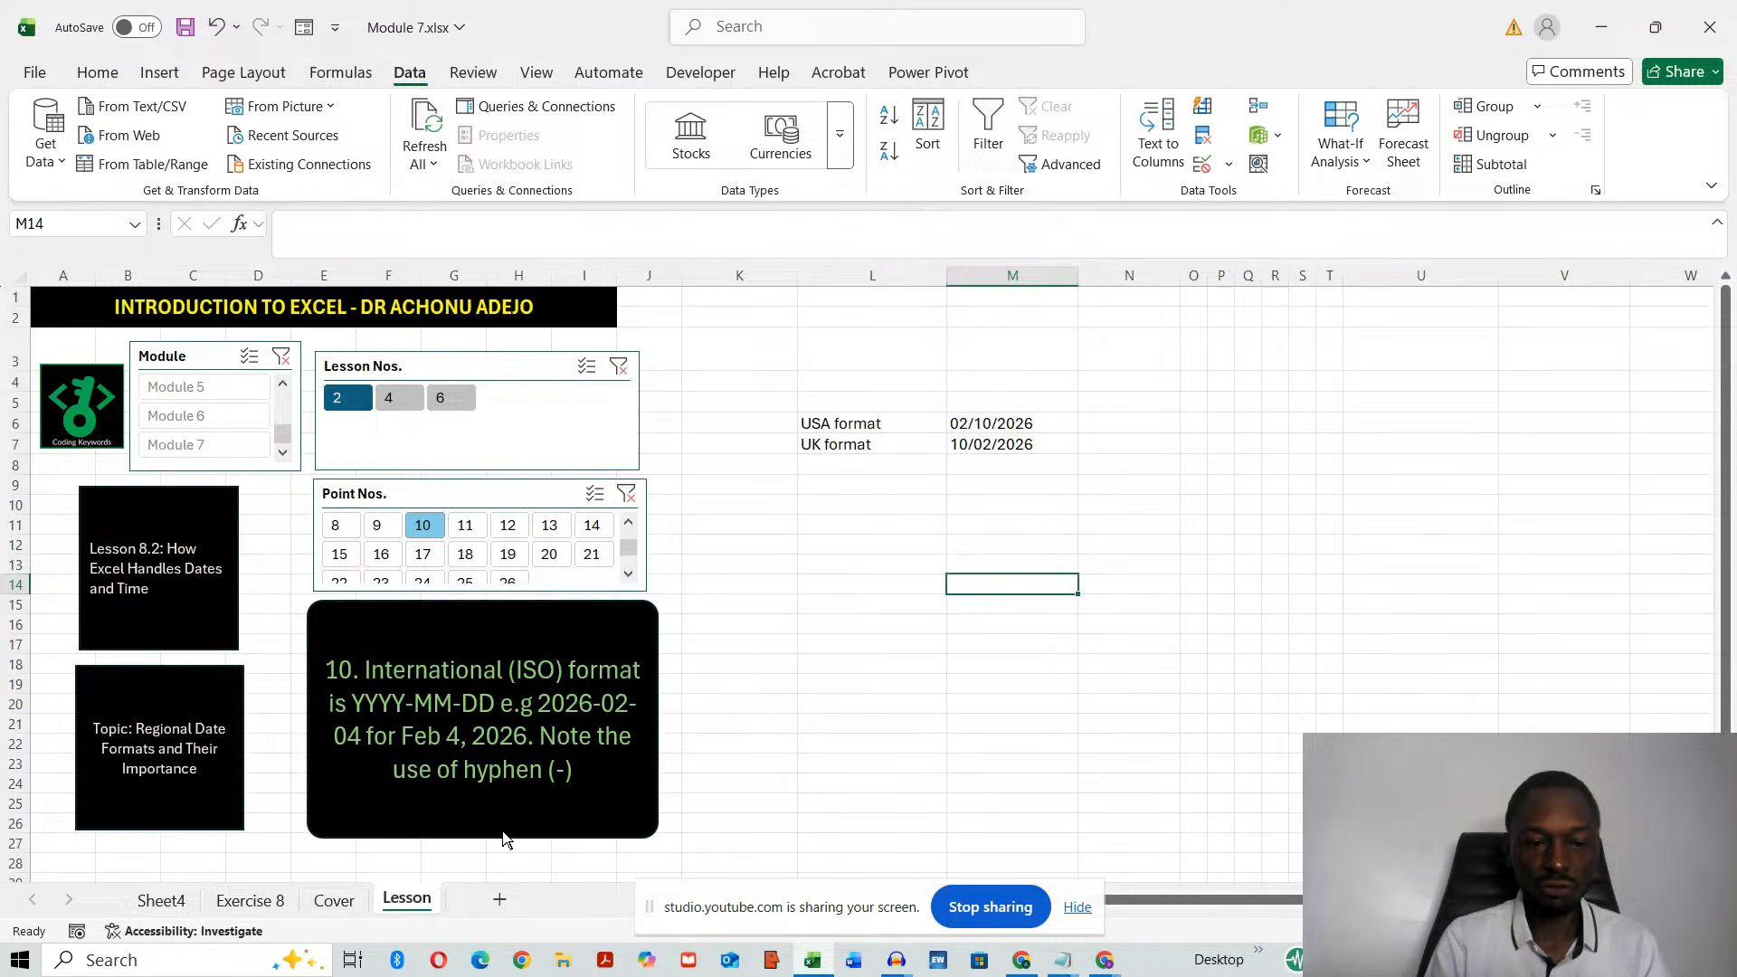
pyautogui.click(465, 525)
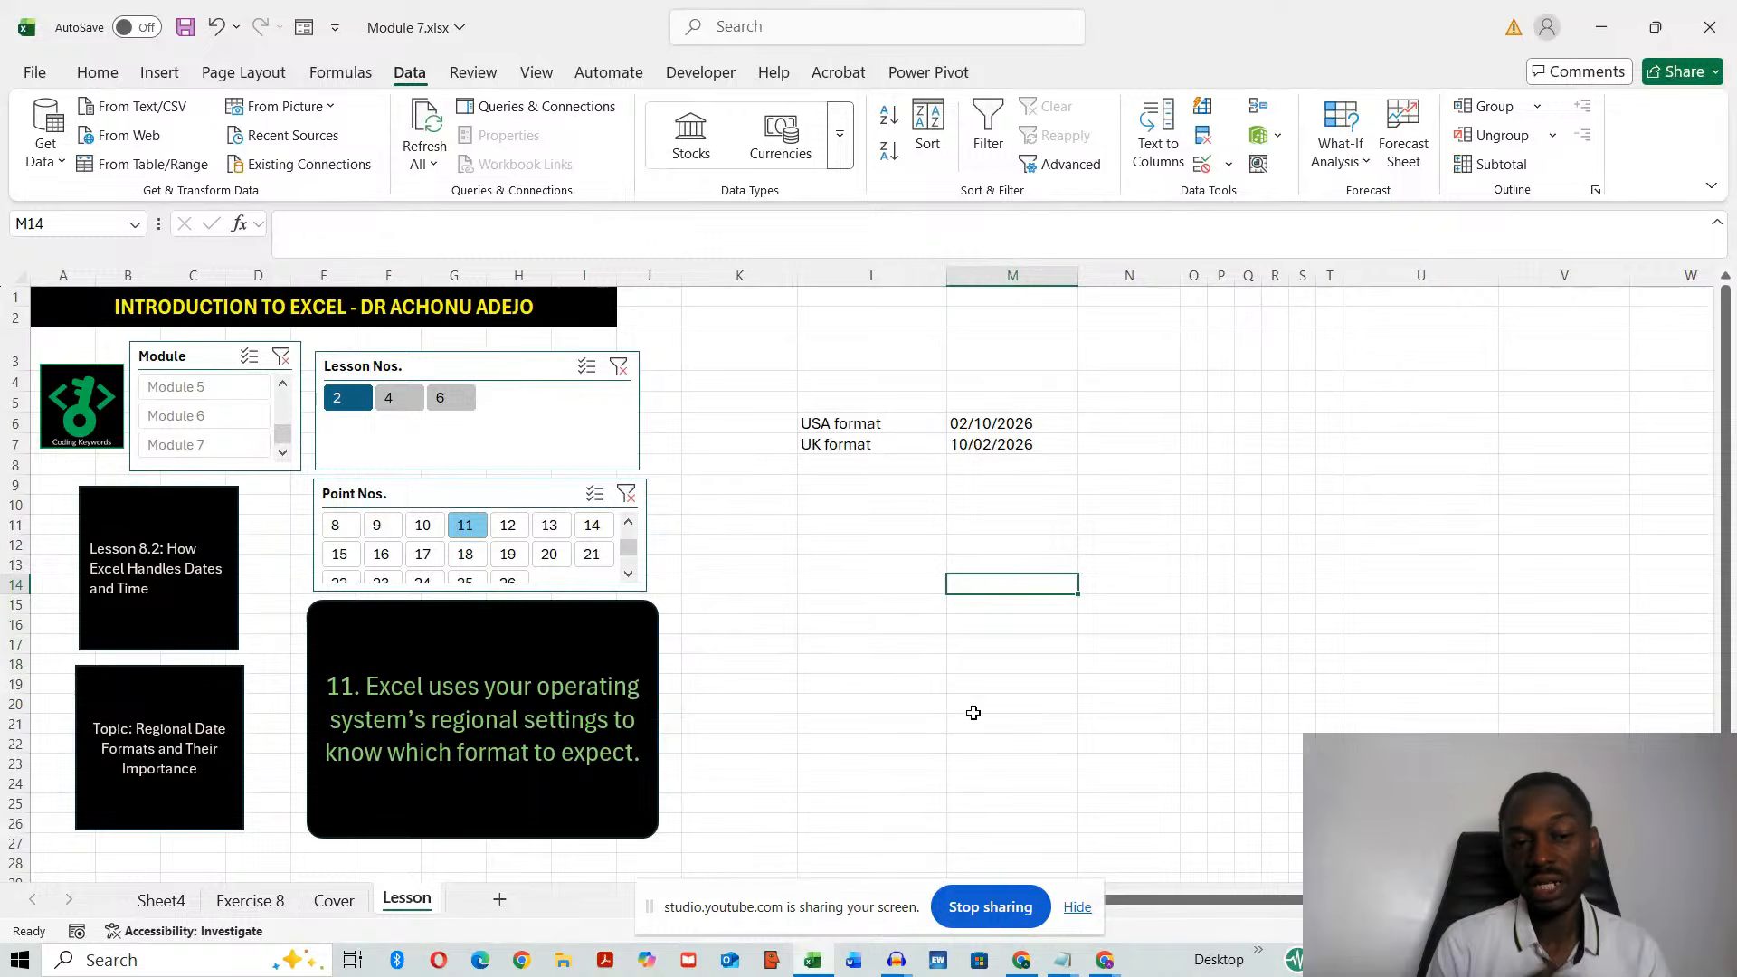
pyautogui.click(518, 536)
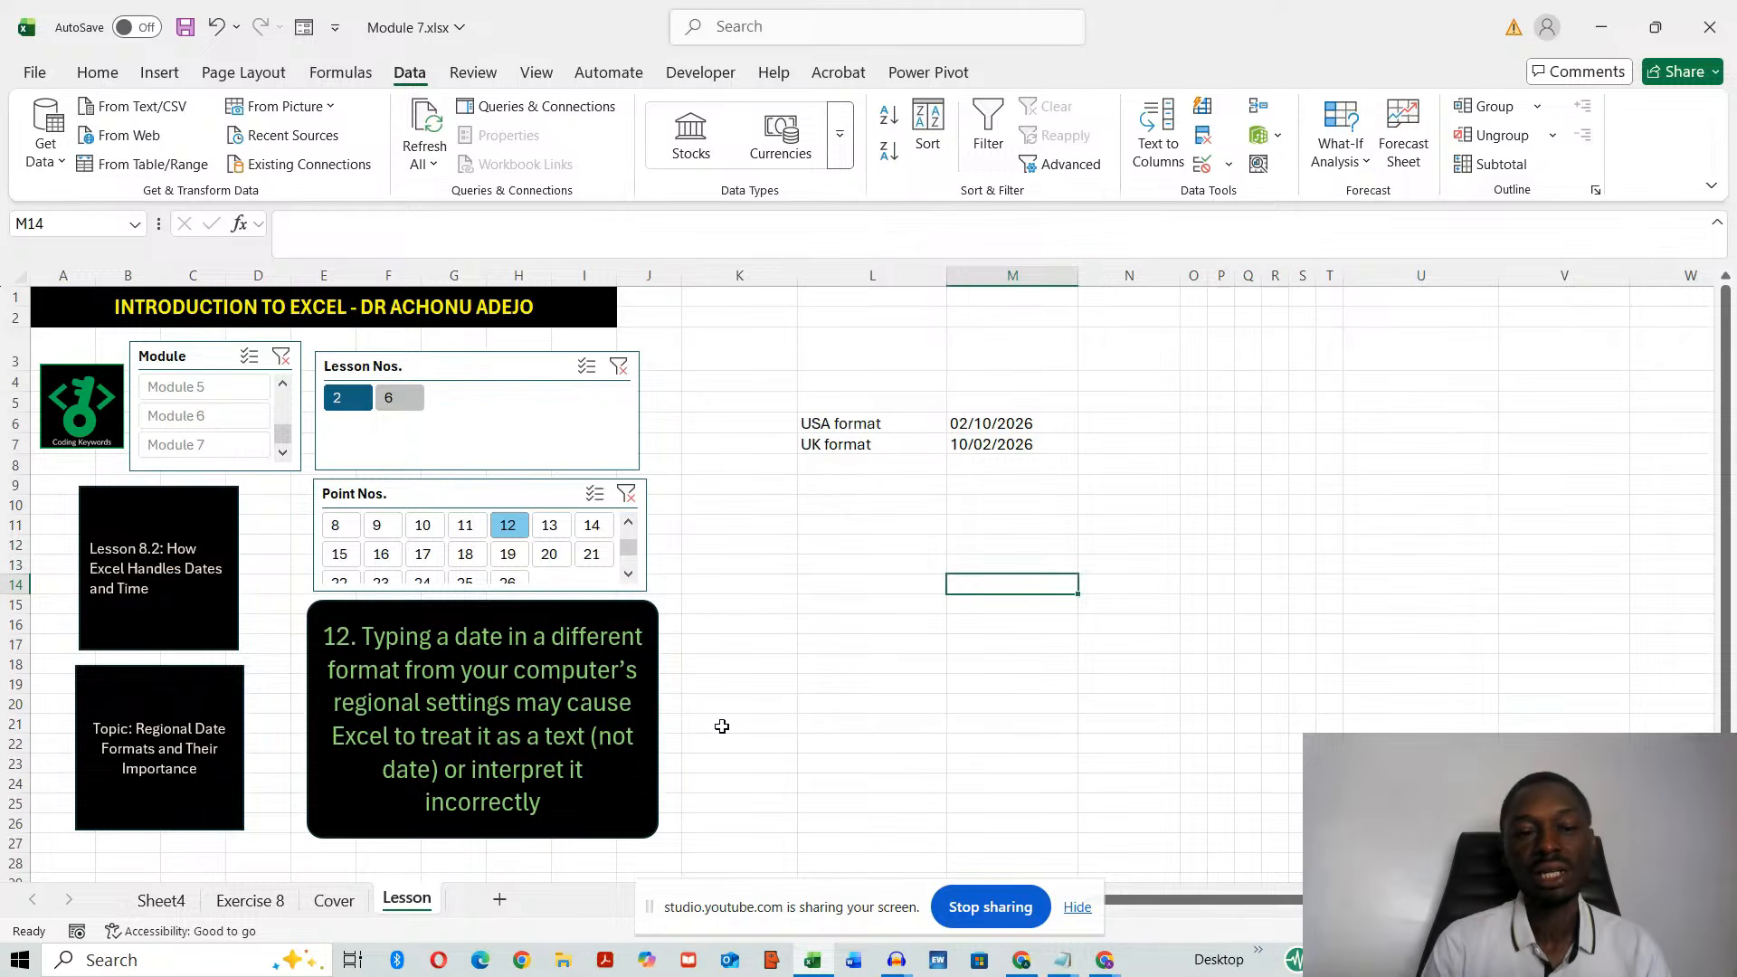
pyautogui.click(549, 534)
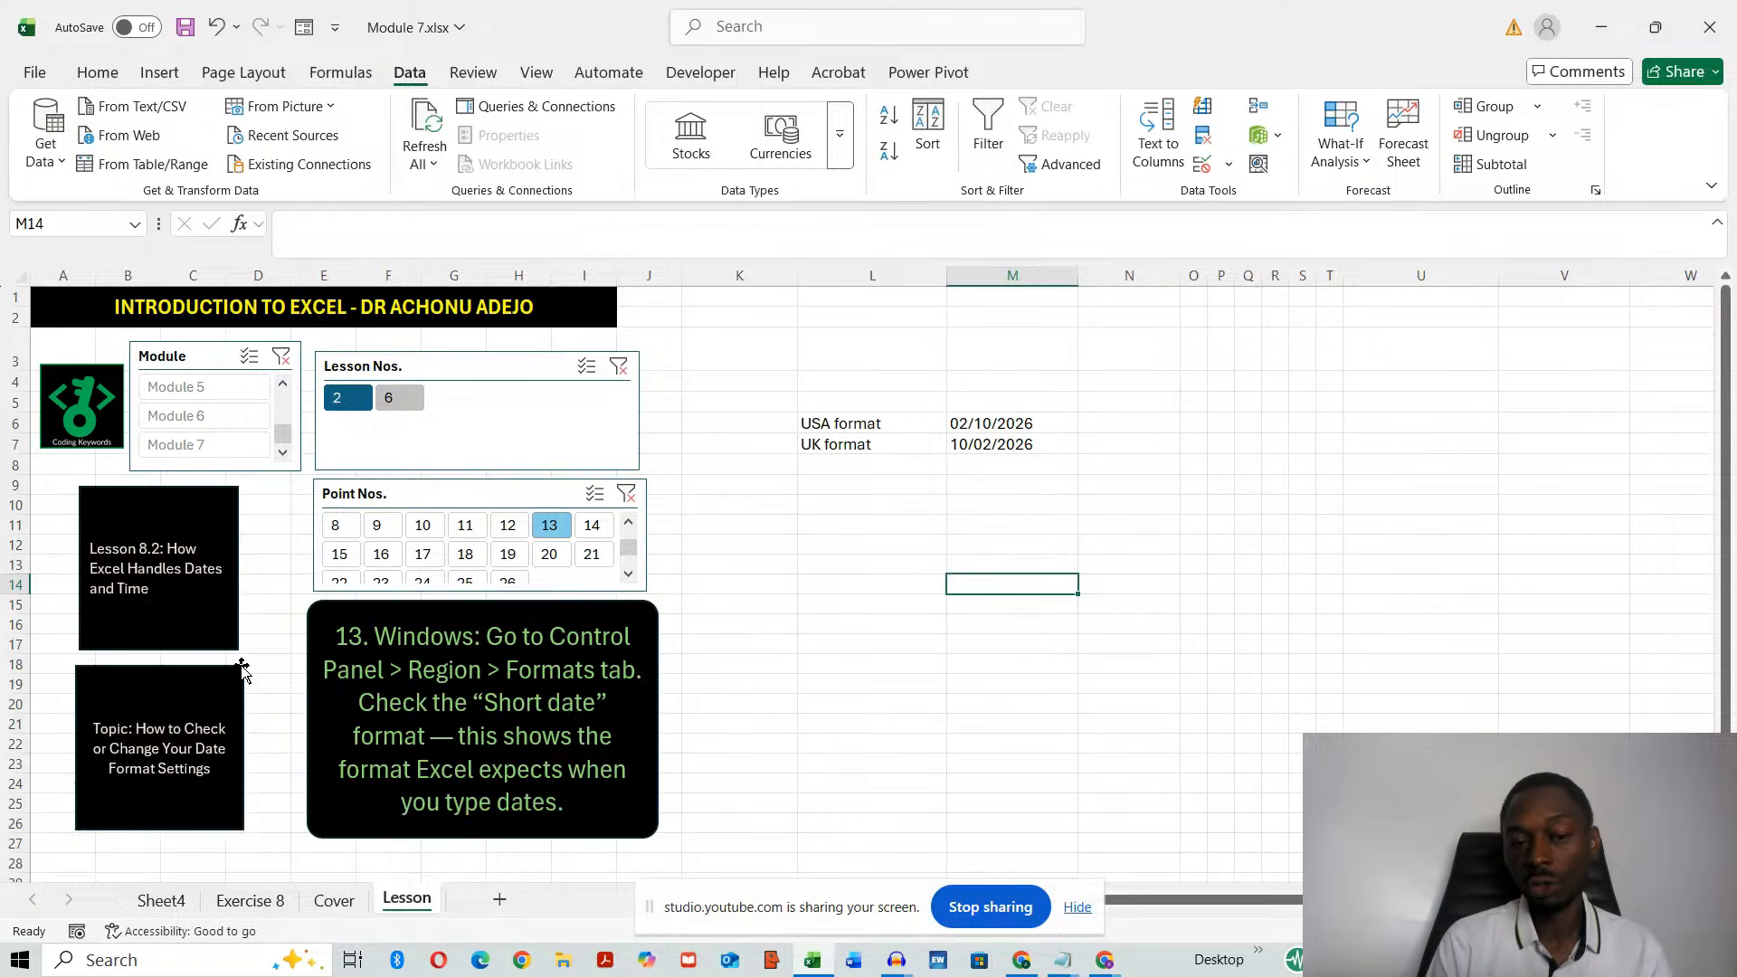
pyautogui.click(592, 524)
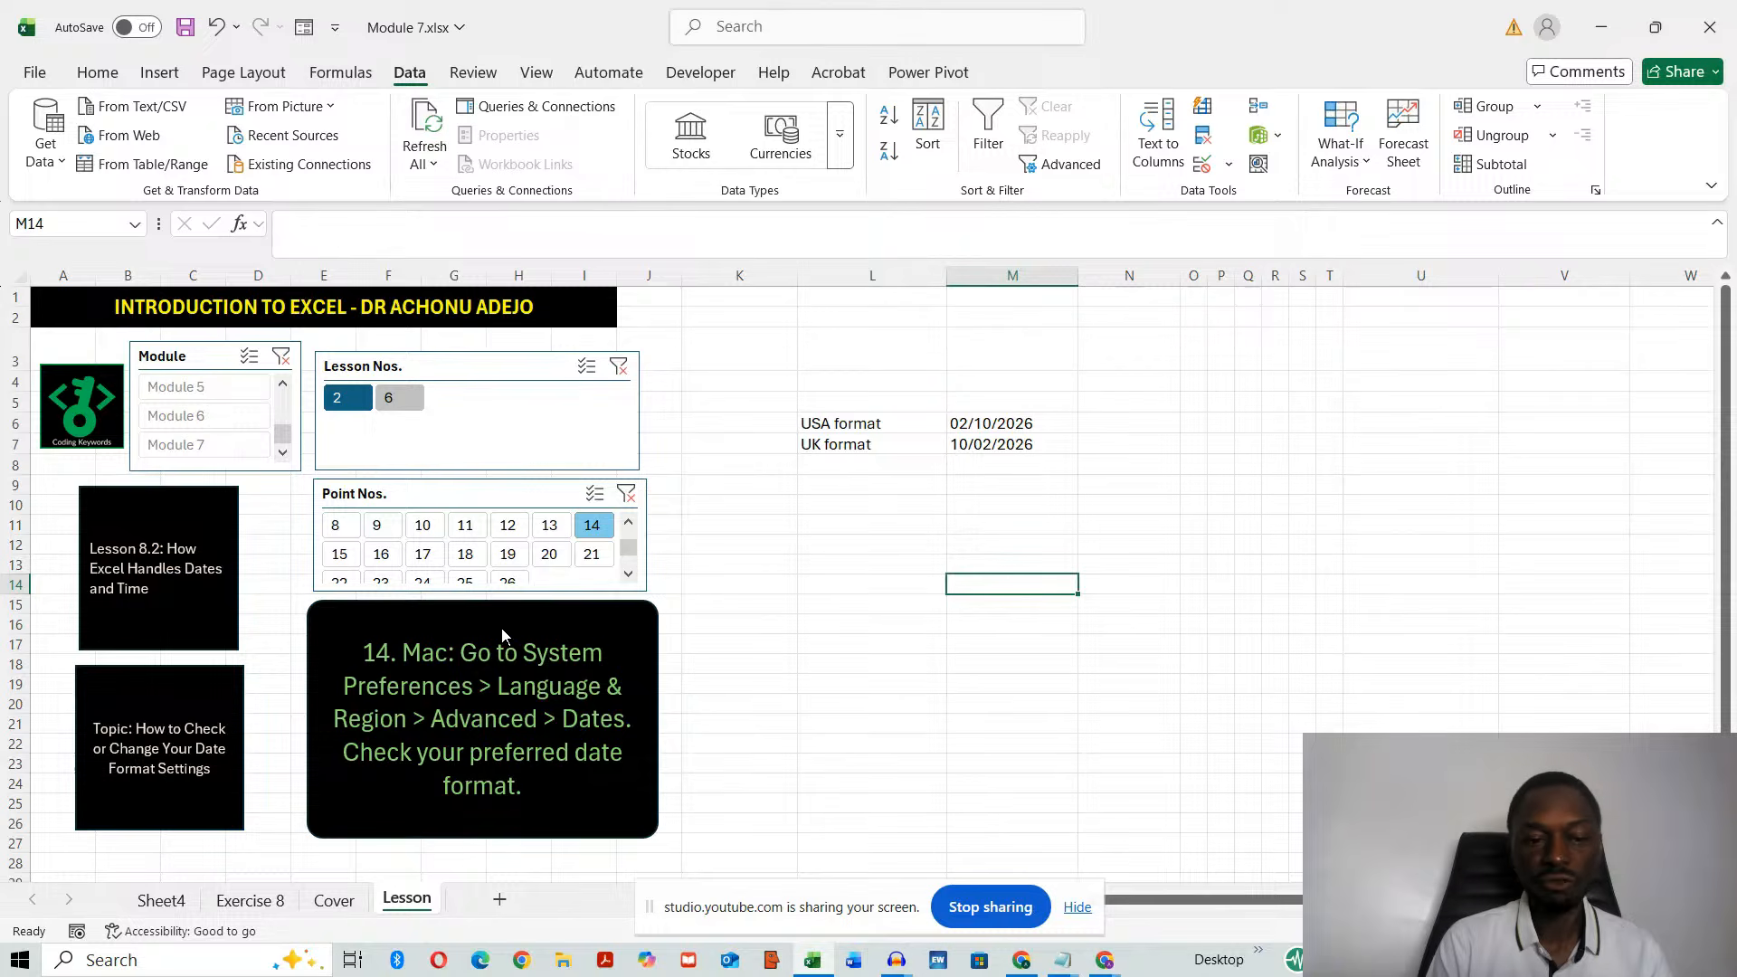
pyautogui.click(340, 553)
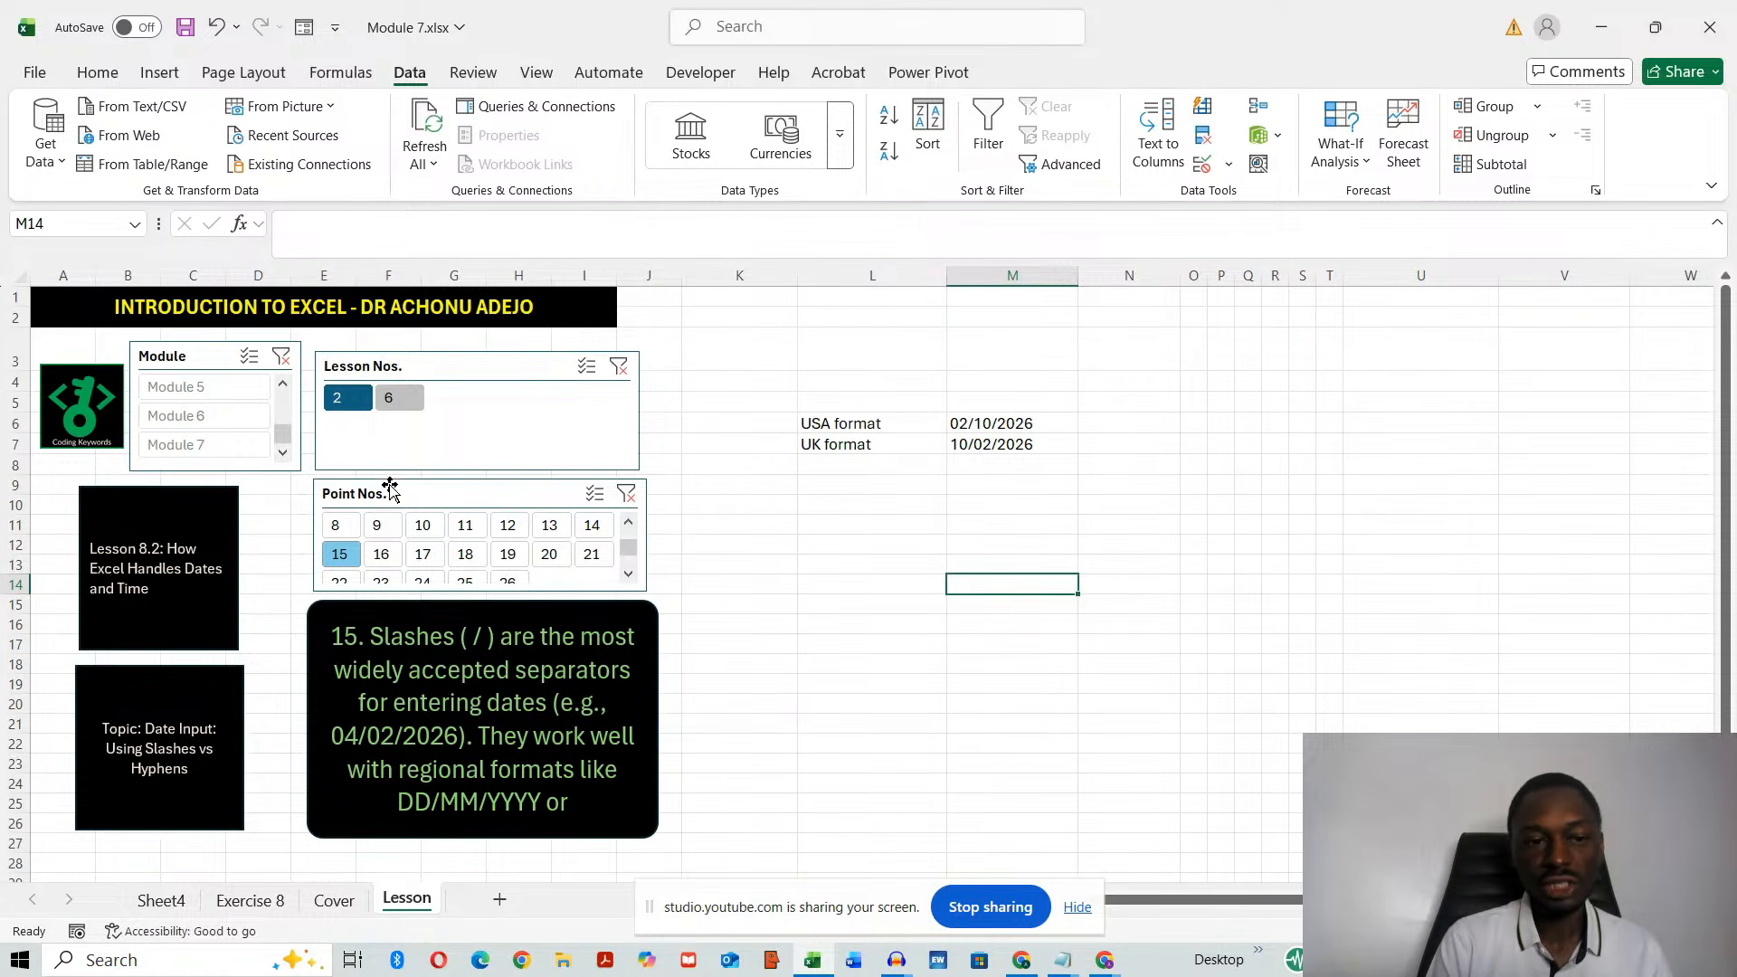
pyautogui.click(381, 554)
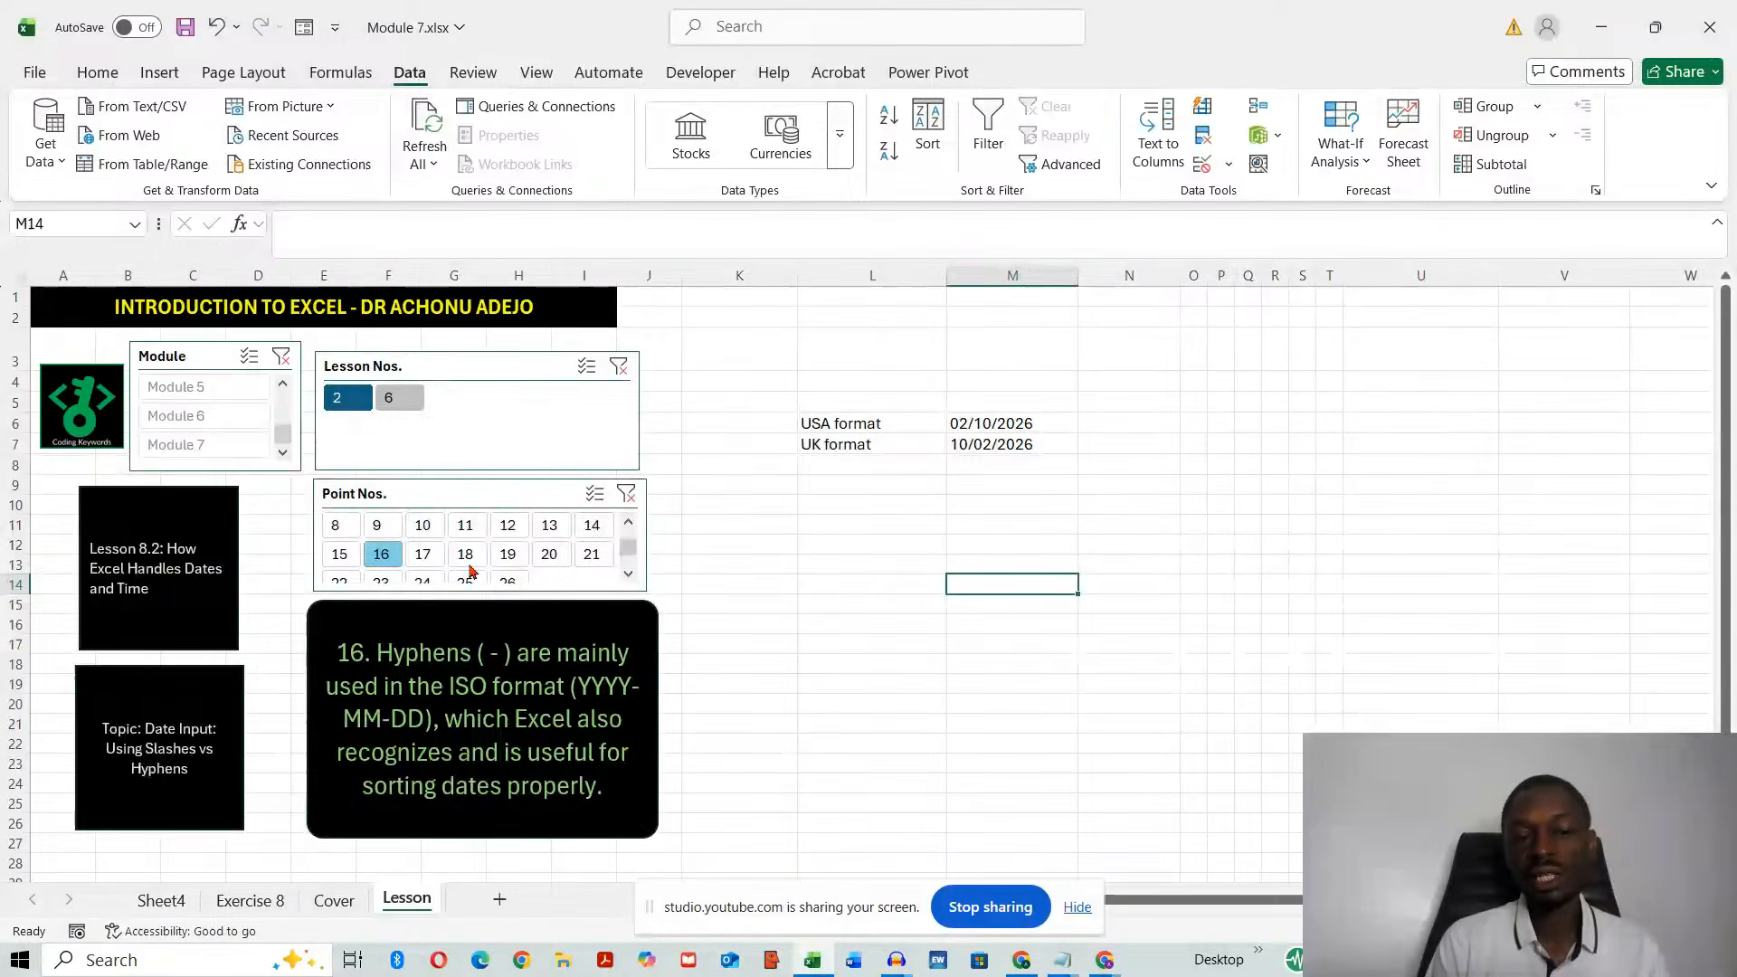
# - Step through points 17 to 19 of lesson 2 on regional date entry, formatting versus value, and the date demonstration
pyautogui.click(424, 556)
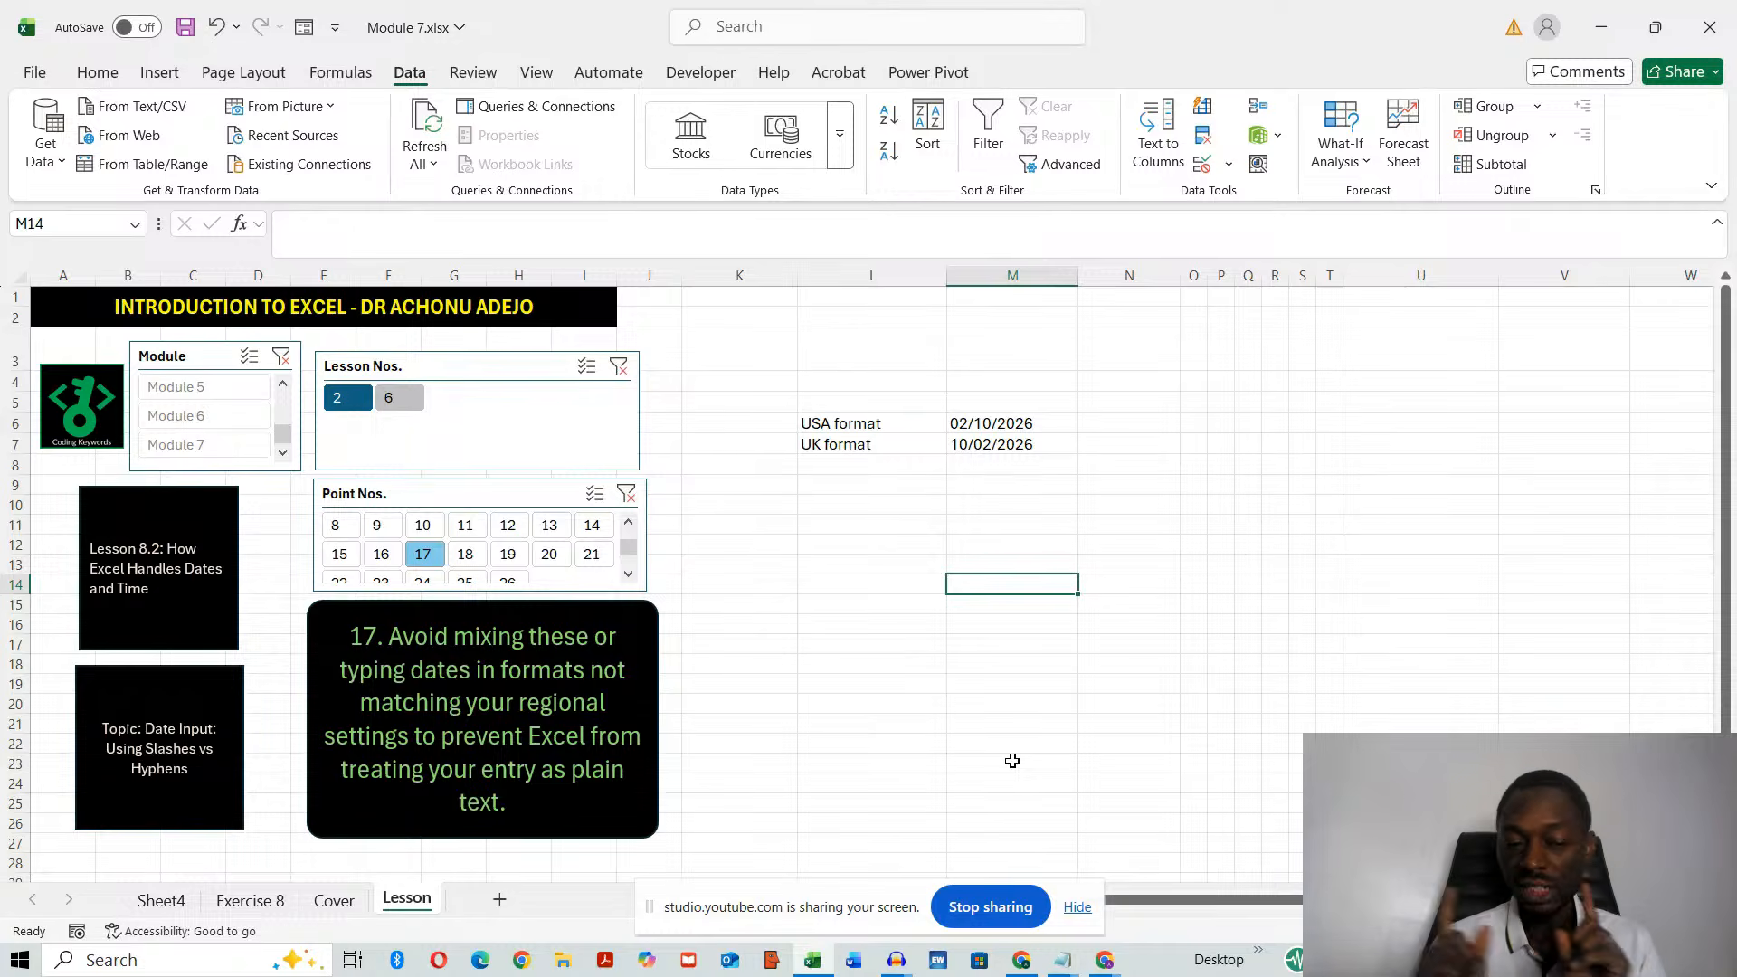
pyautogui.click(474, 559)
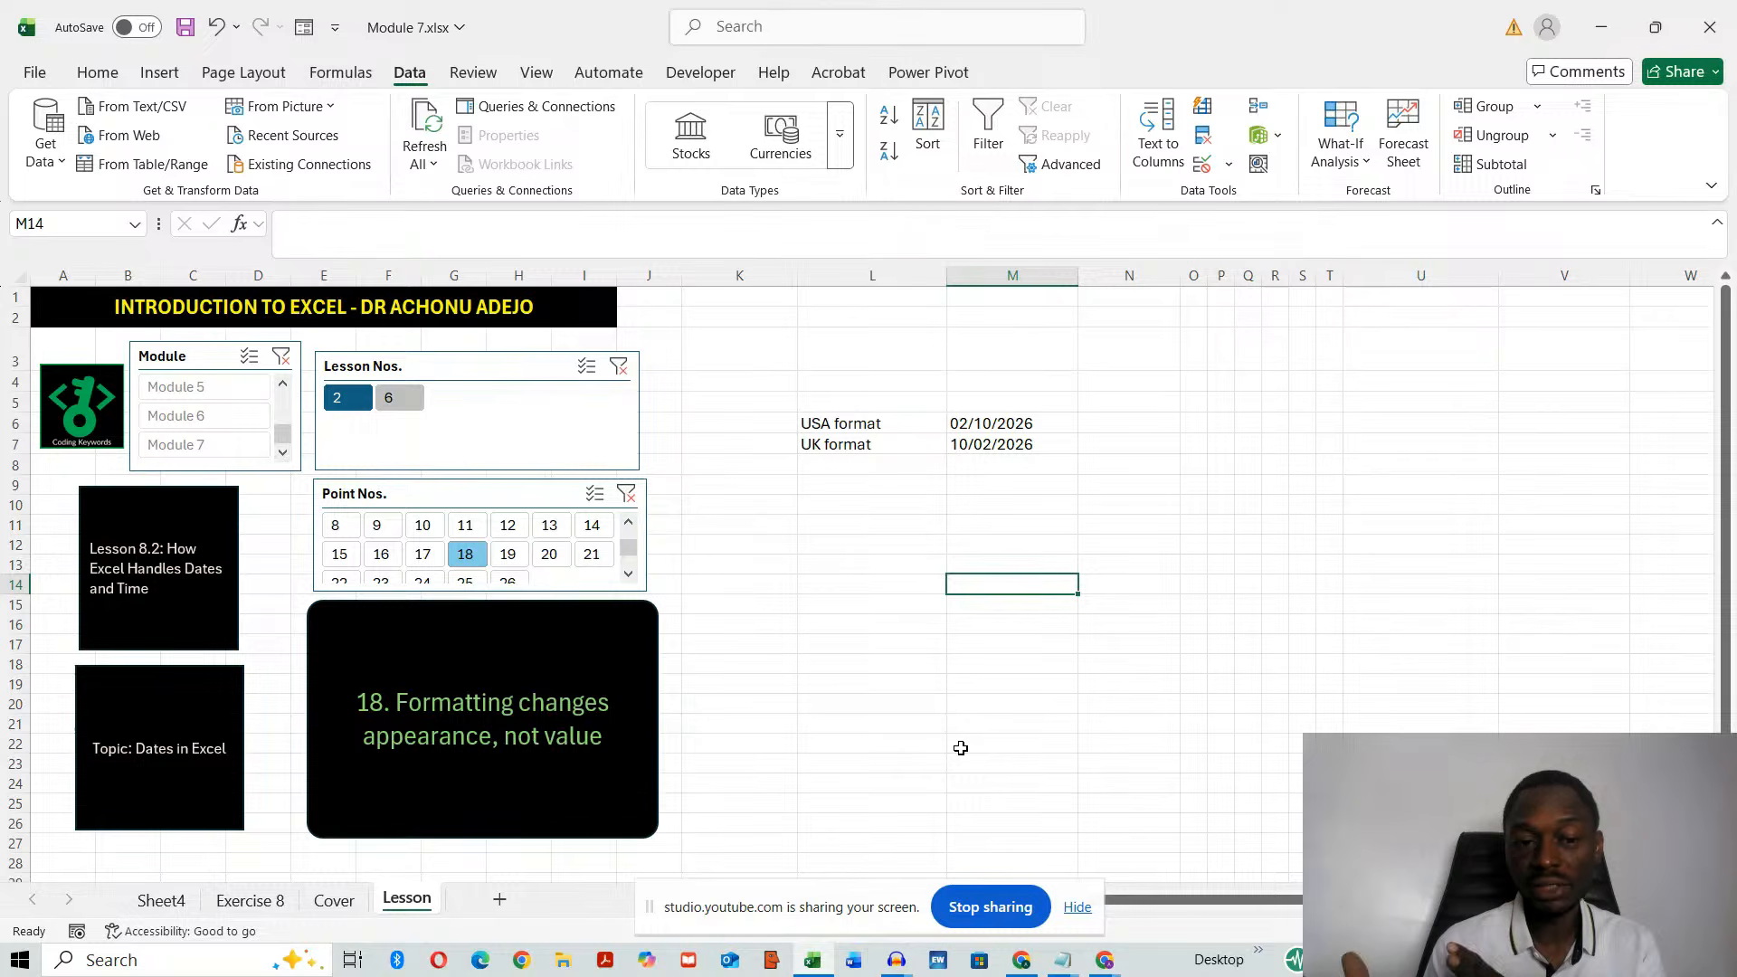
pyautogui.click(507, 553)
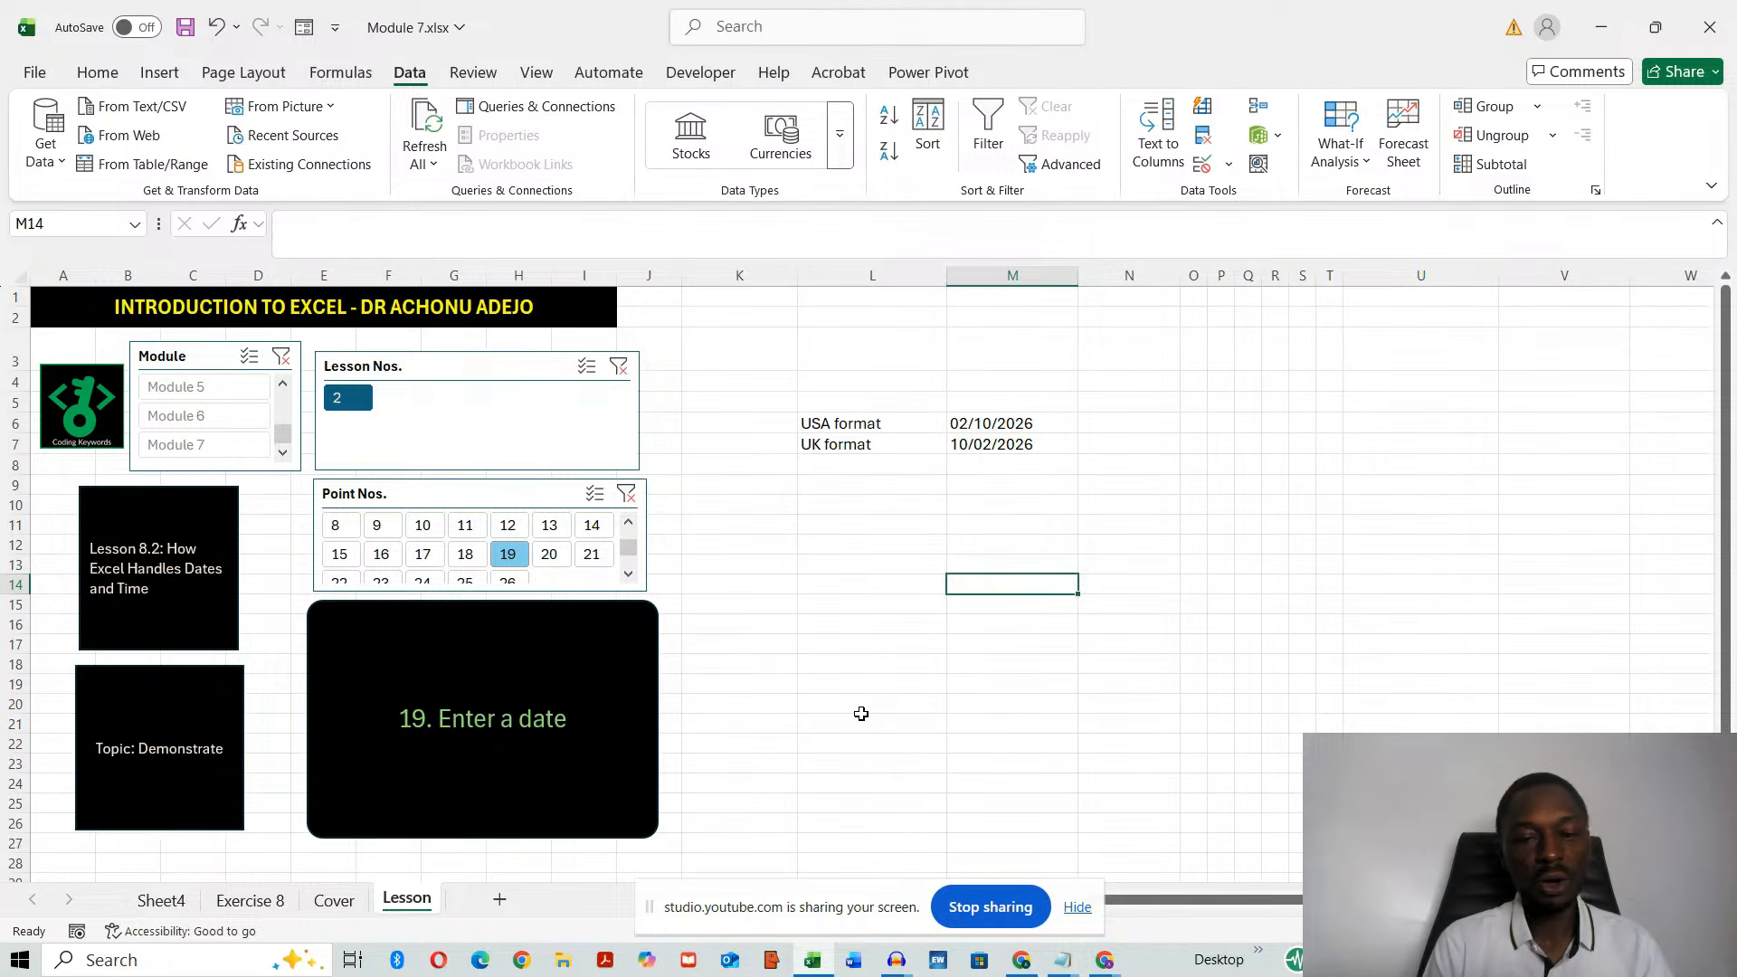
# - Enter the date 21/04/2025 in cell M16 of the Lesson sheet
pyautogui.click(970, 624)
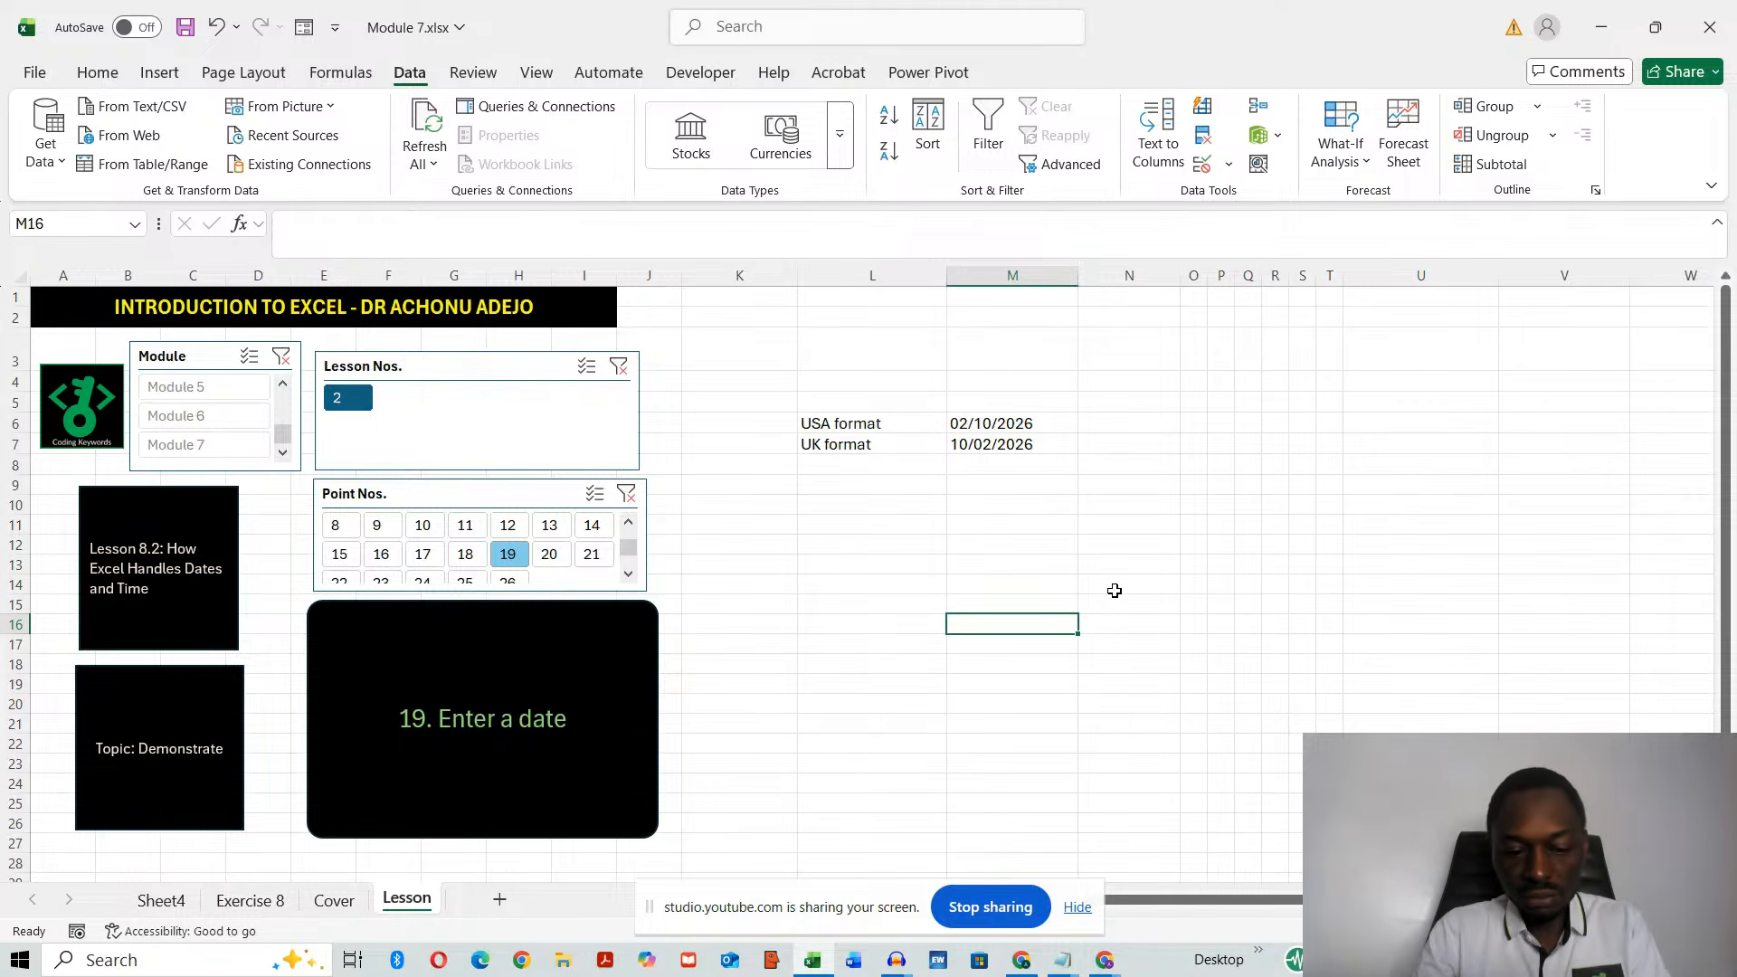
pyautogui.write('21')
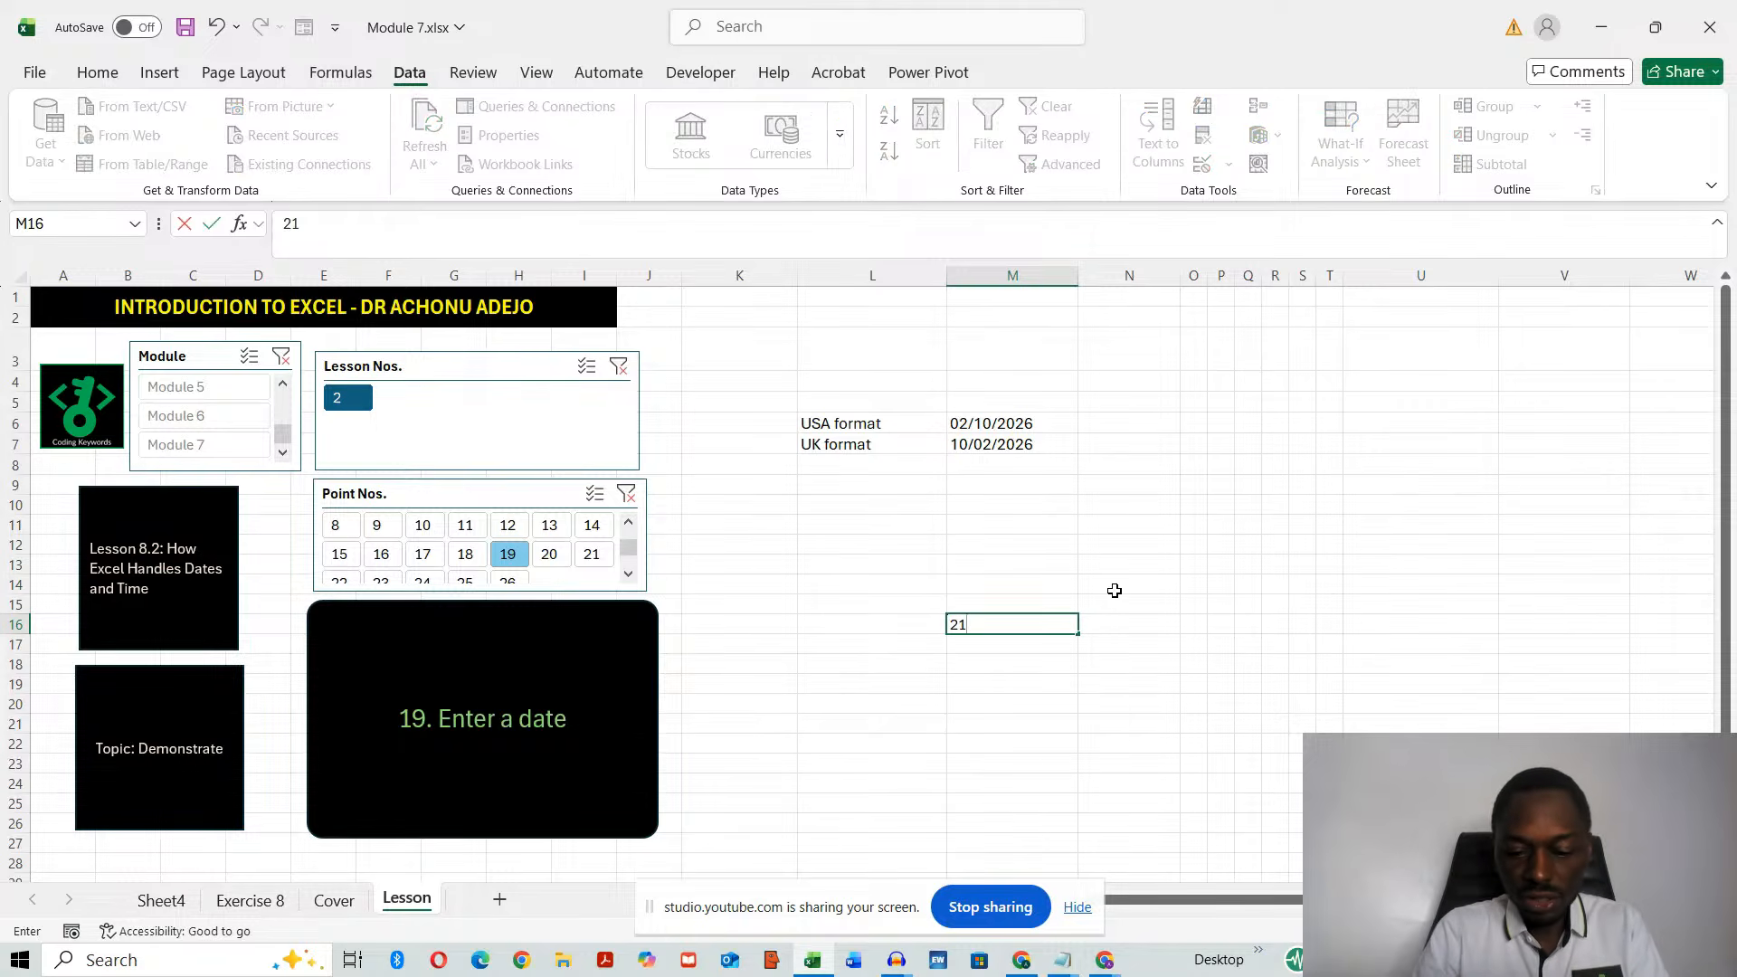
pyautogui.write('/04/19')
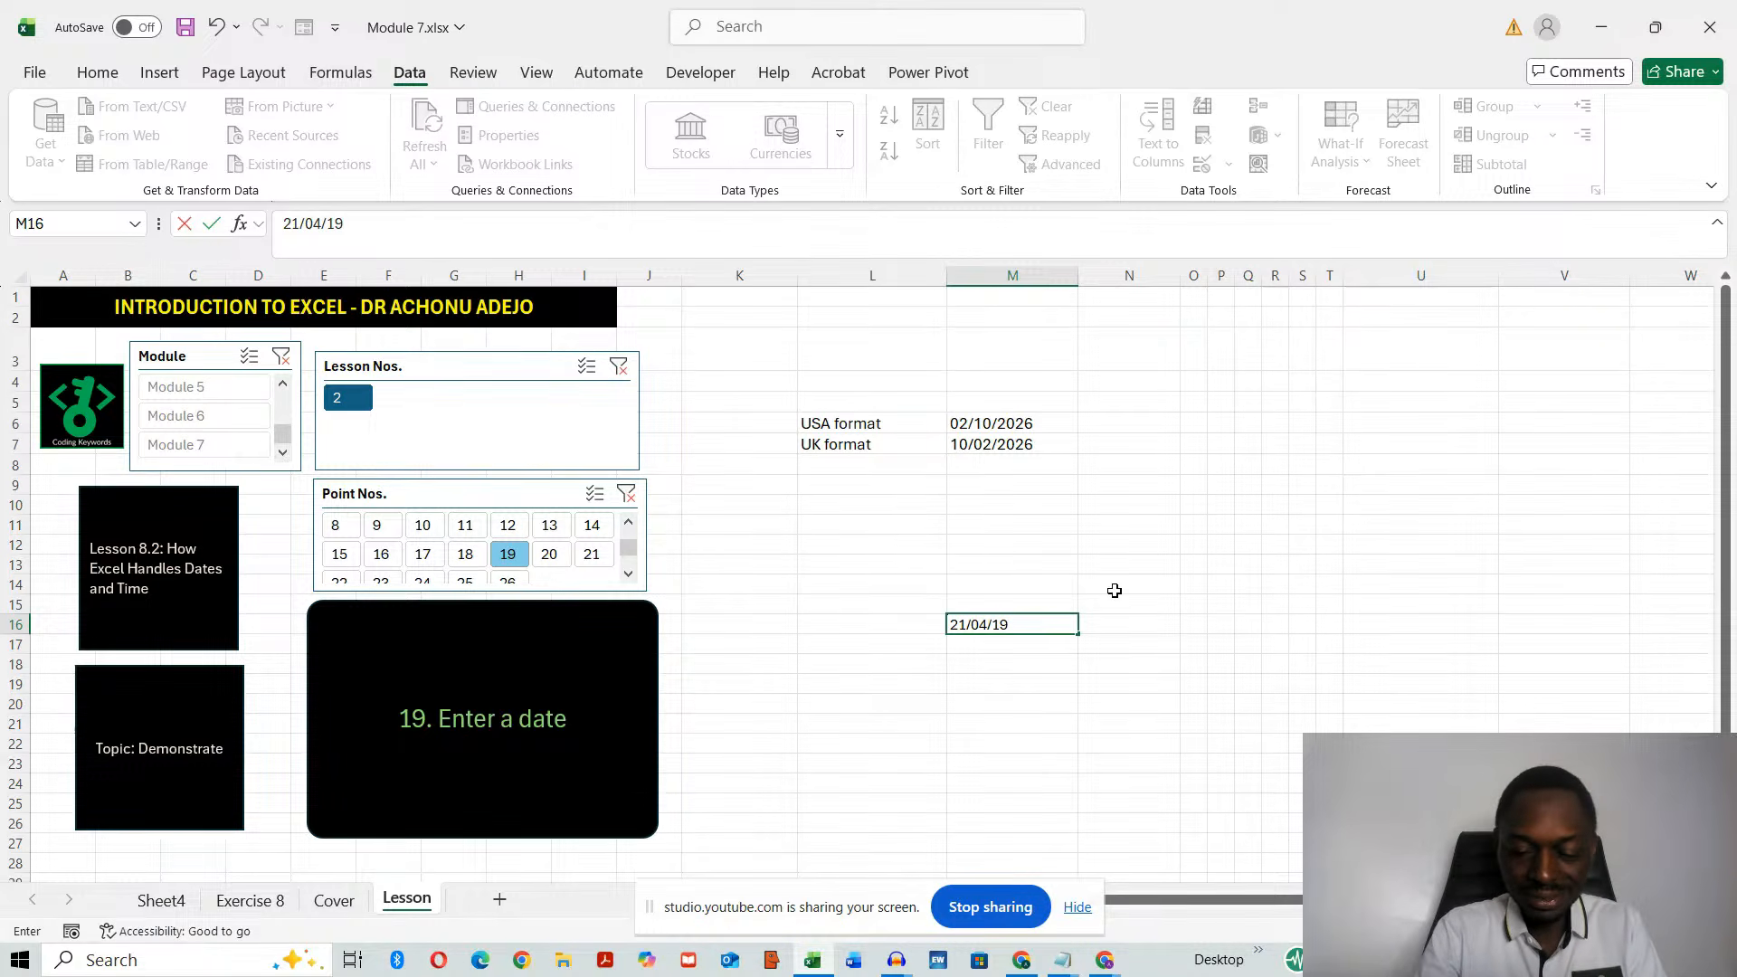
pyautogui.press('BackSpace')
pyautogui.press('BackSpace')
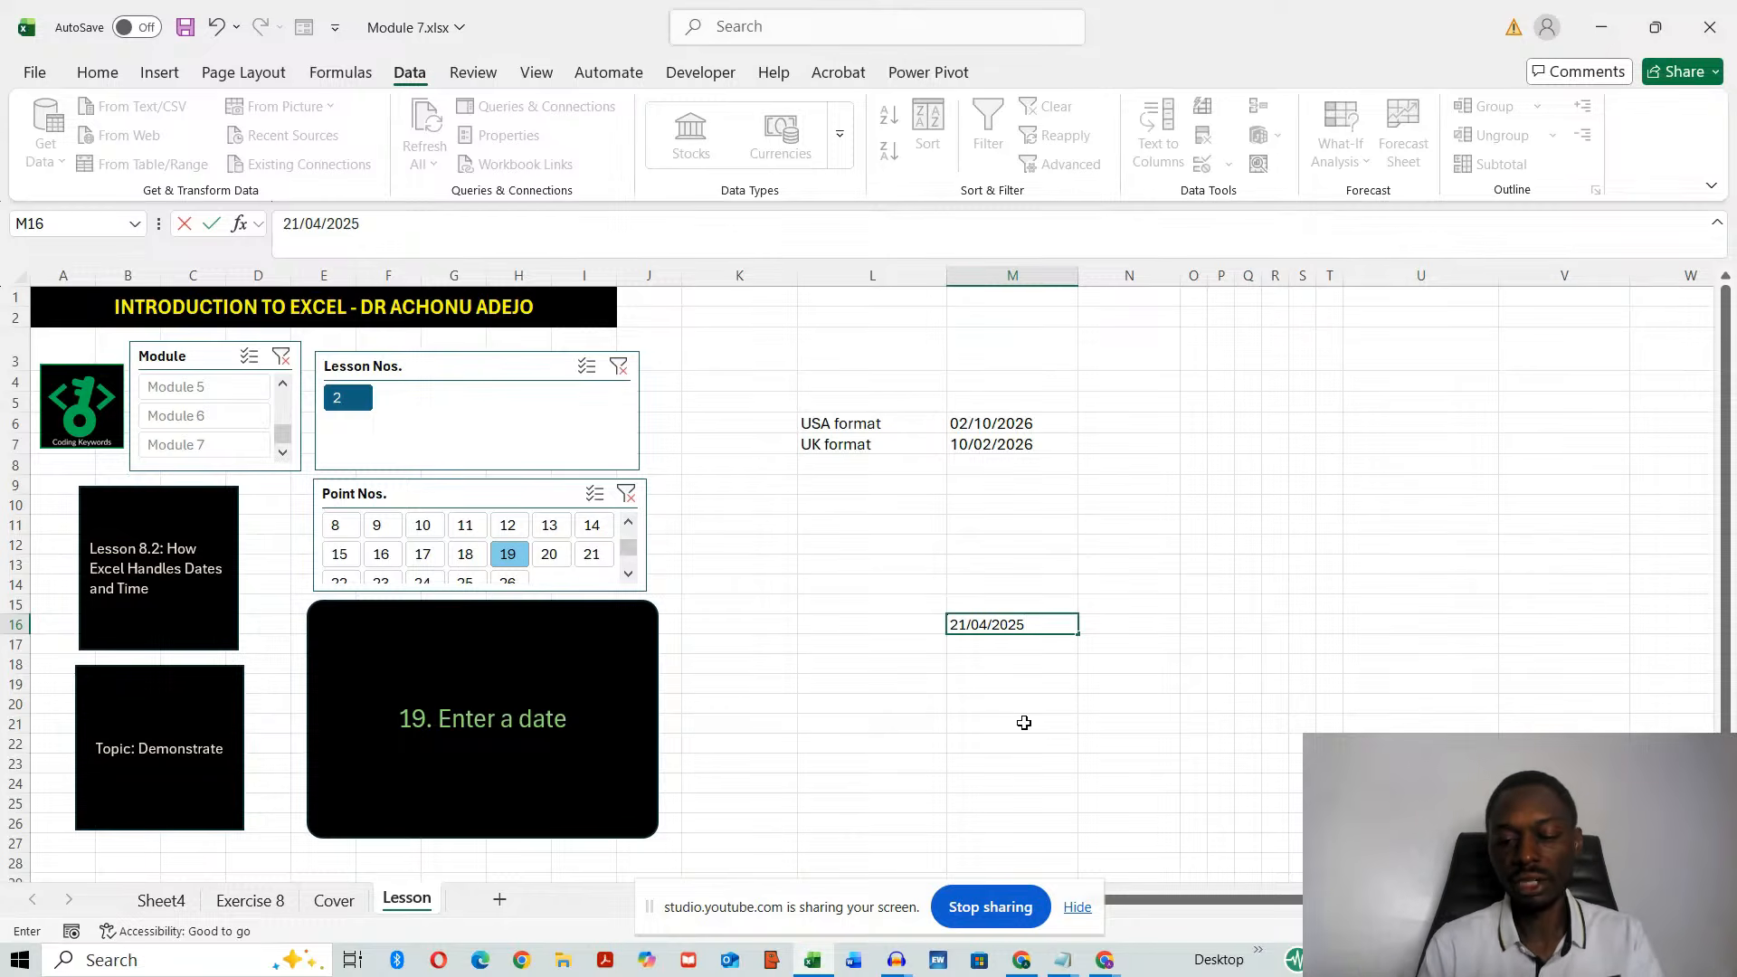
pyautogui.press('Return')
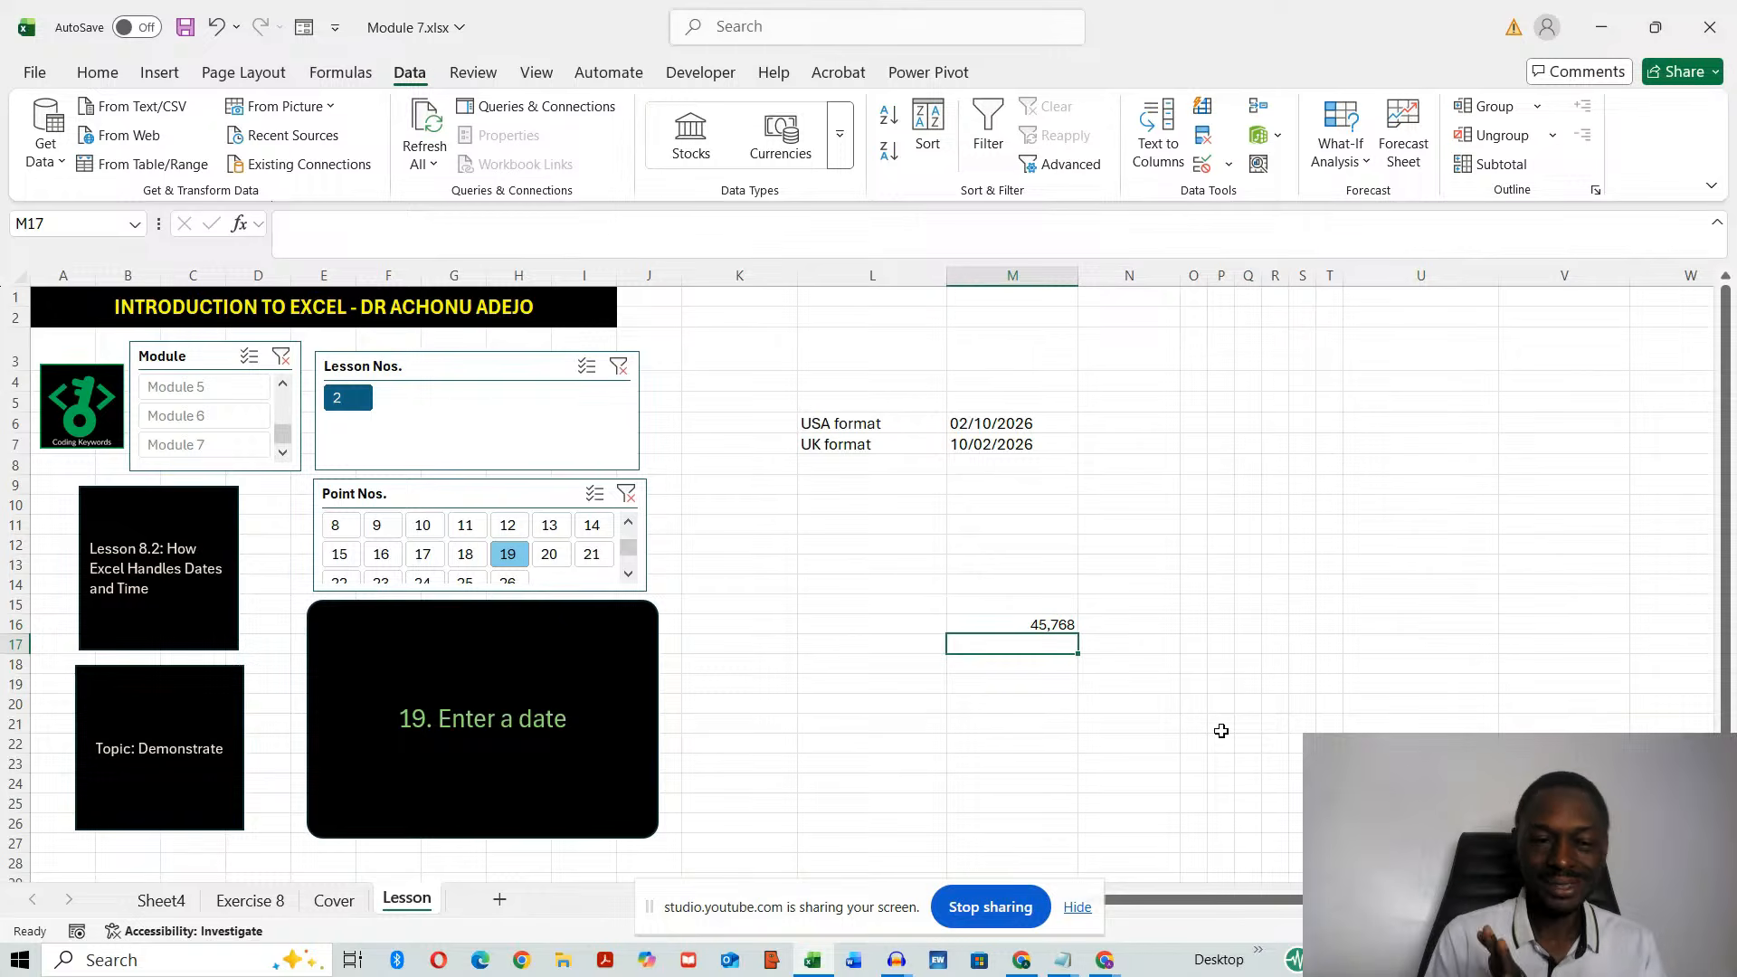
# - Apply the Short Date number format to cell M16 and compare it with the text date in cell M6
pyautogui.click(1038, 626)
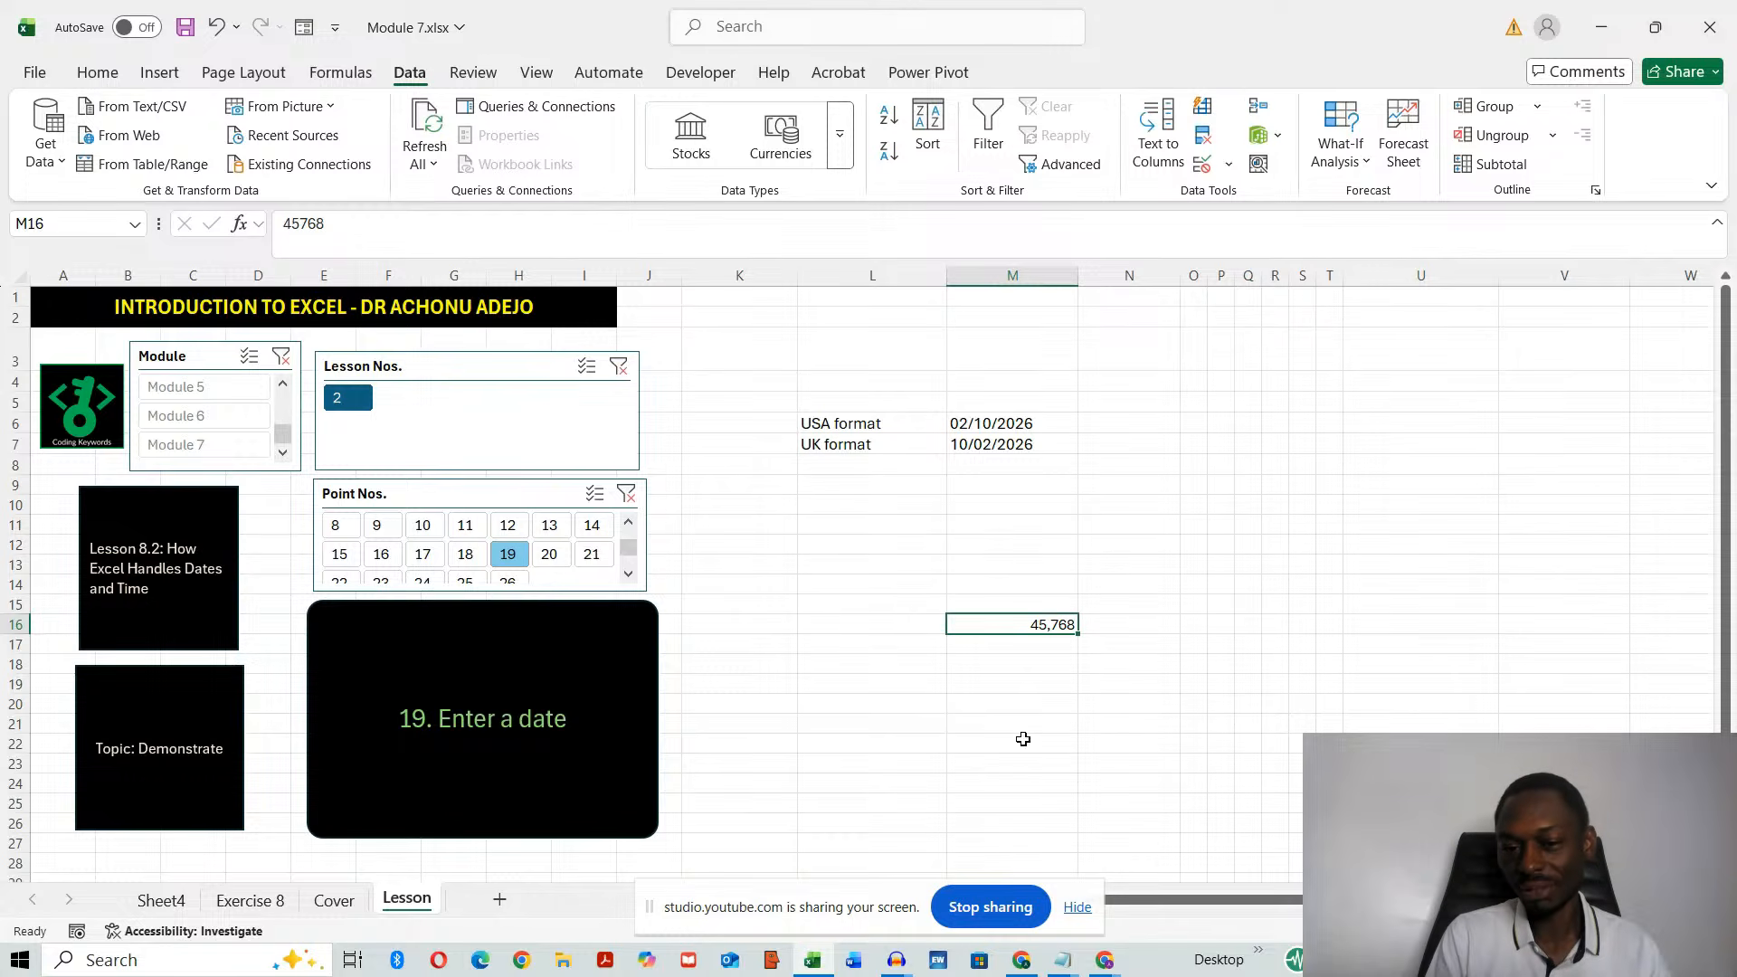
pyautogui.click(1067, 706)
pyautogui.click(1035, 624)
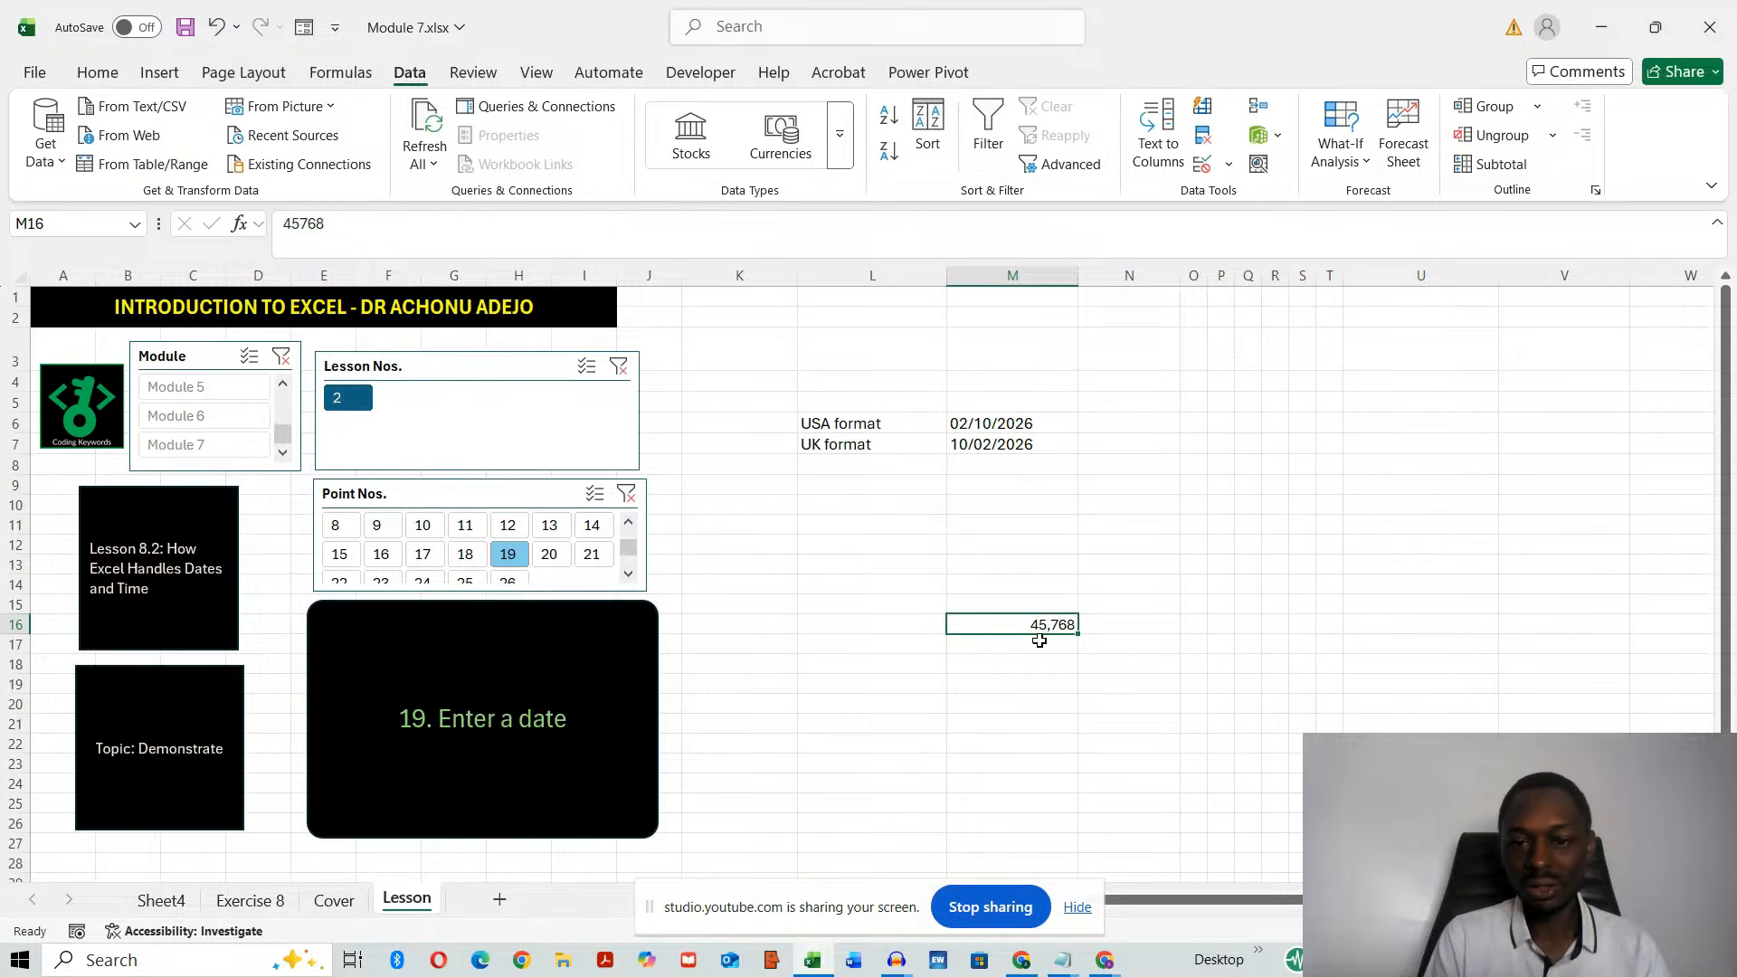
pyautogui.click(98, 74)
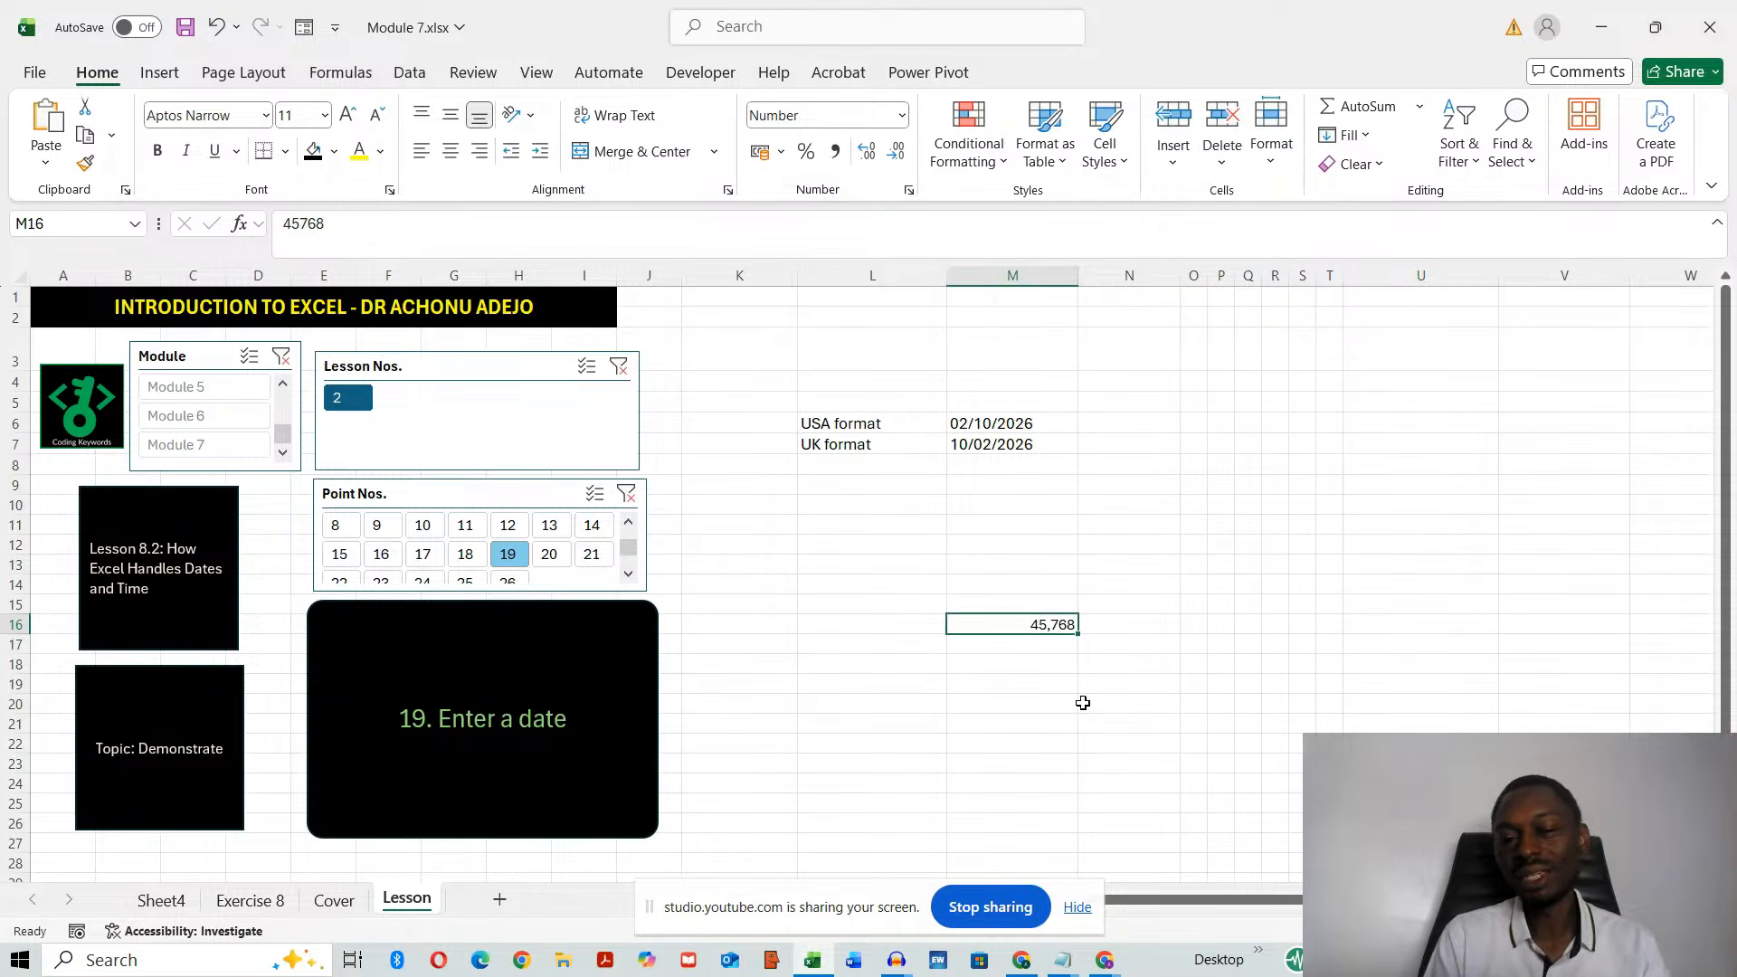
pyautogui.click(902, 115)
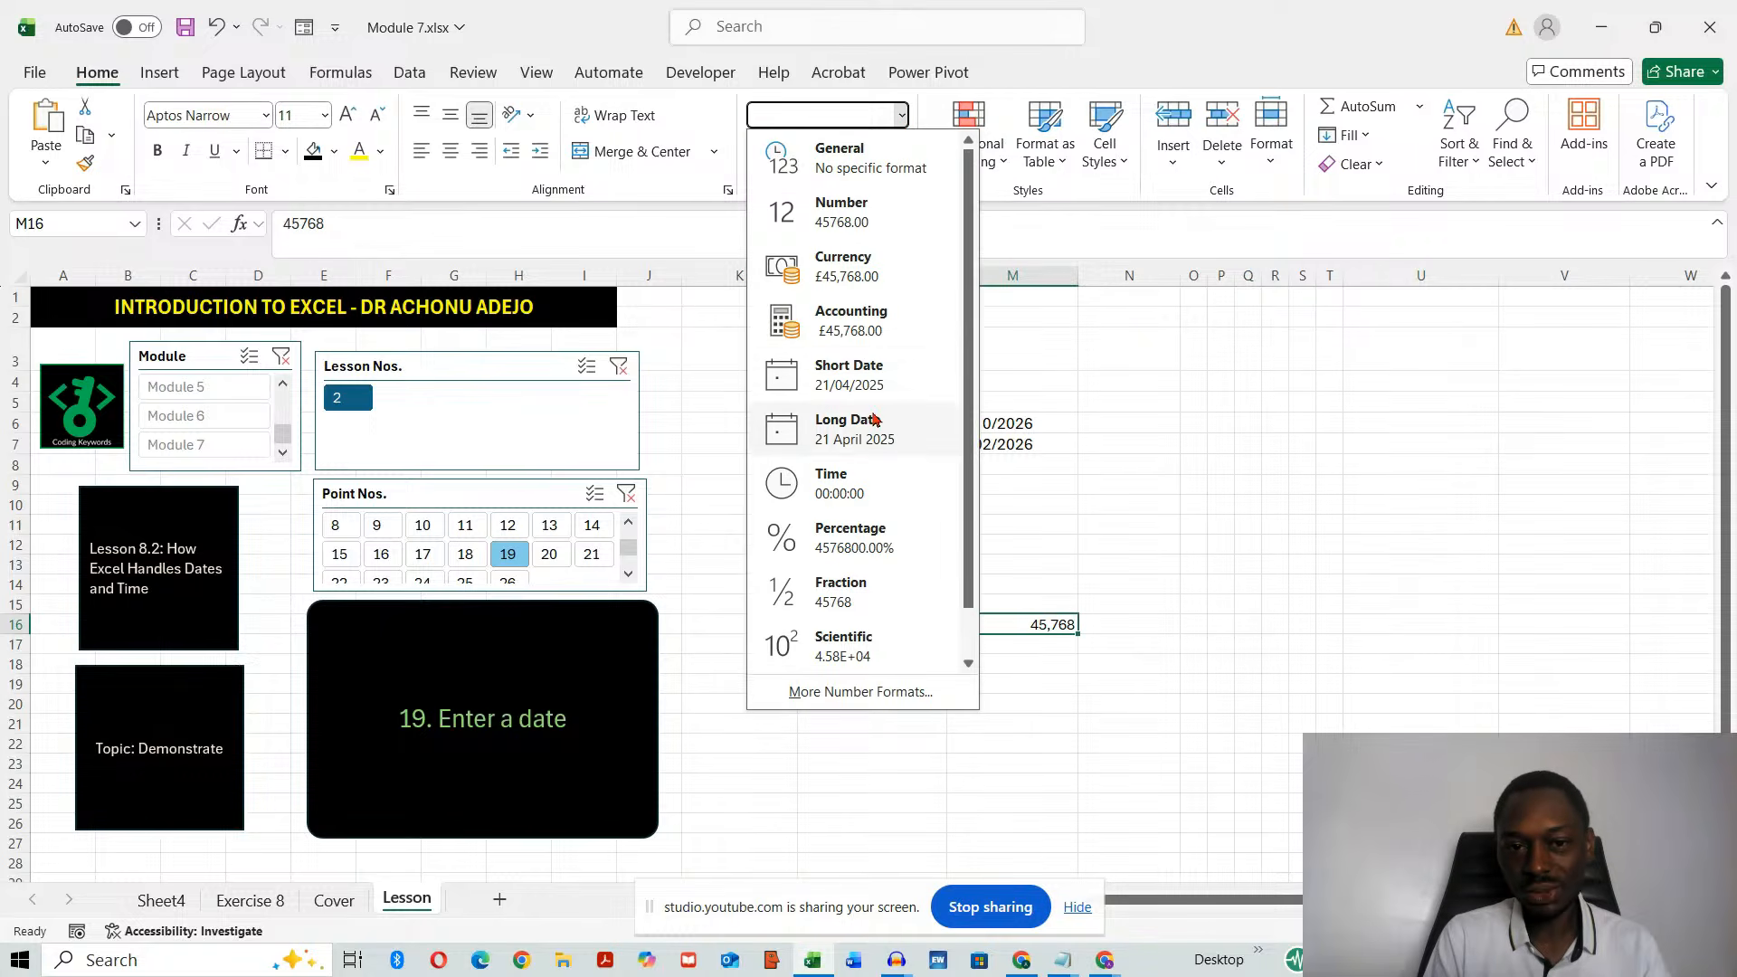
pyautogui.click(854, 383)
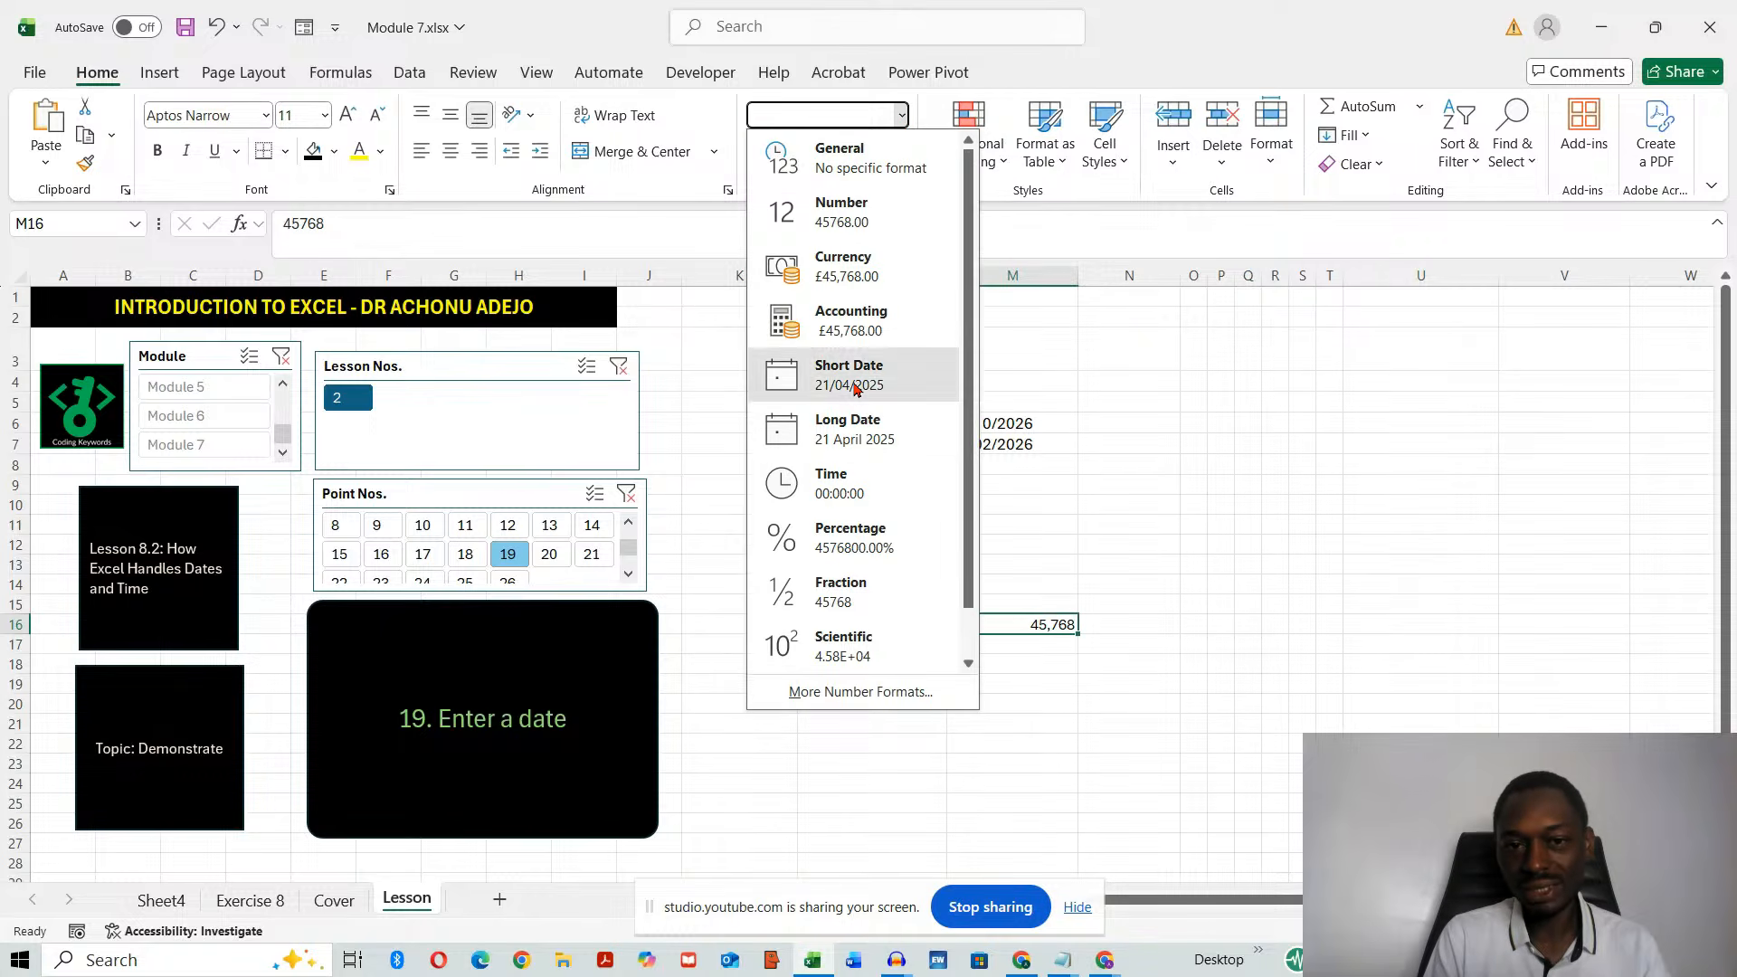
pyautogui.click(1059, 726)
pyautogui.click(1194, 664)
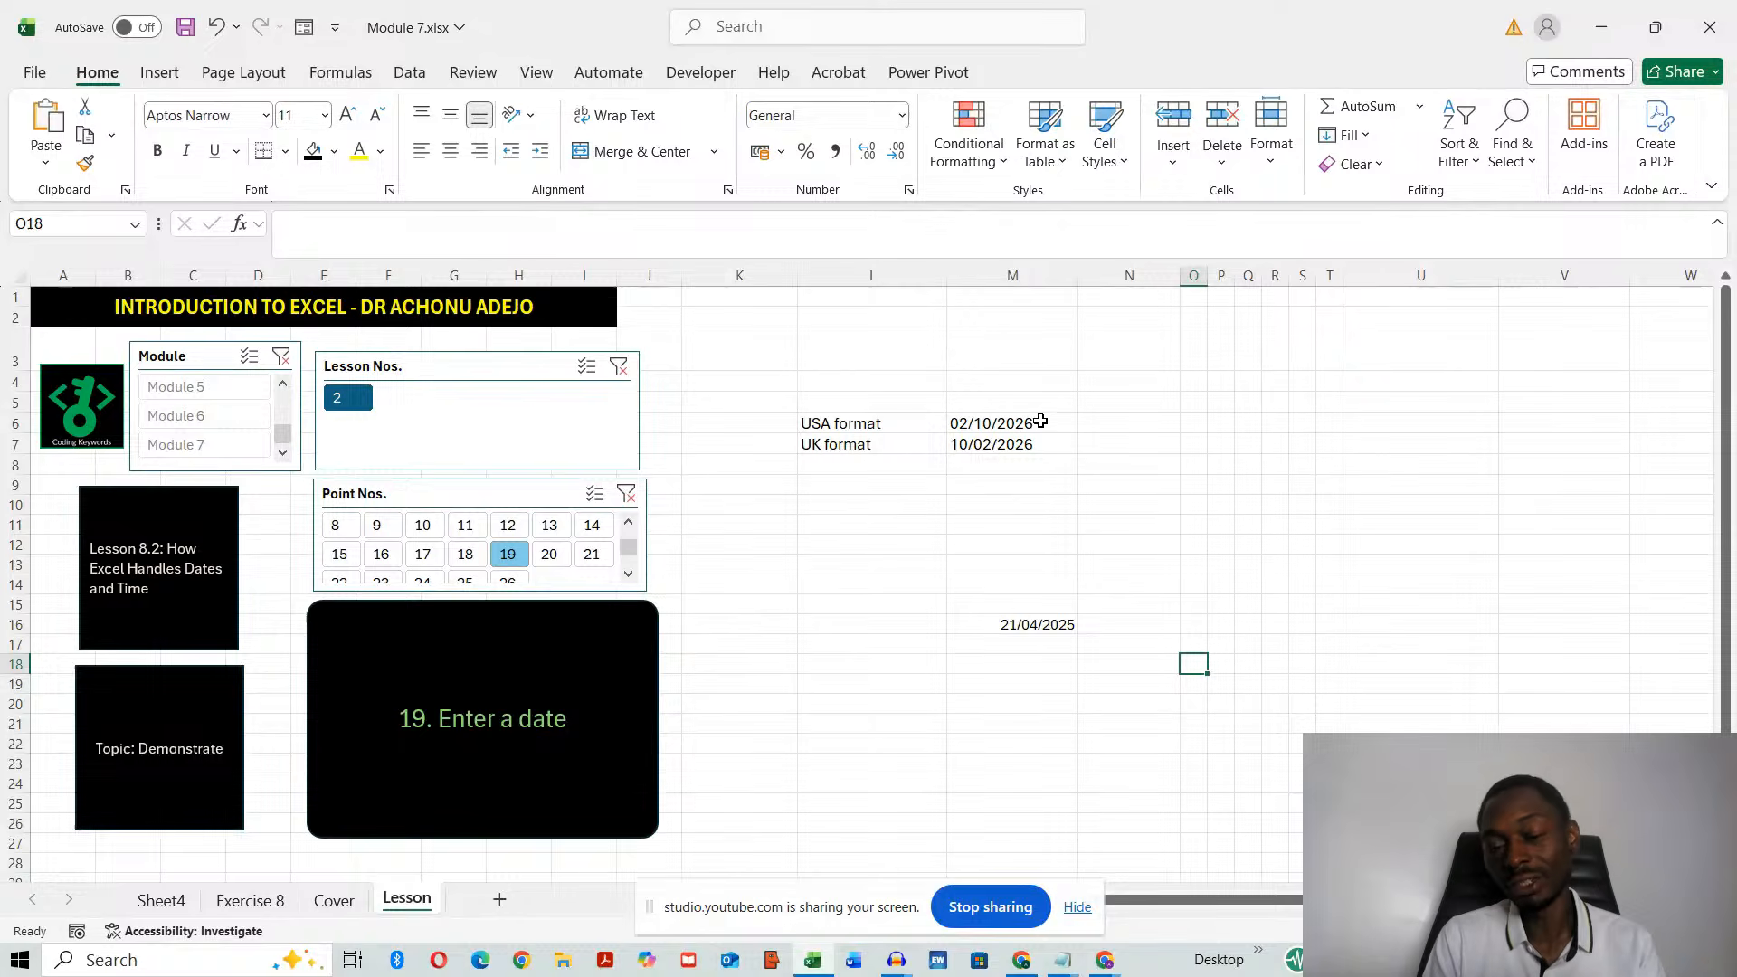
pyautogui.click(998, 425)
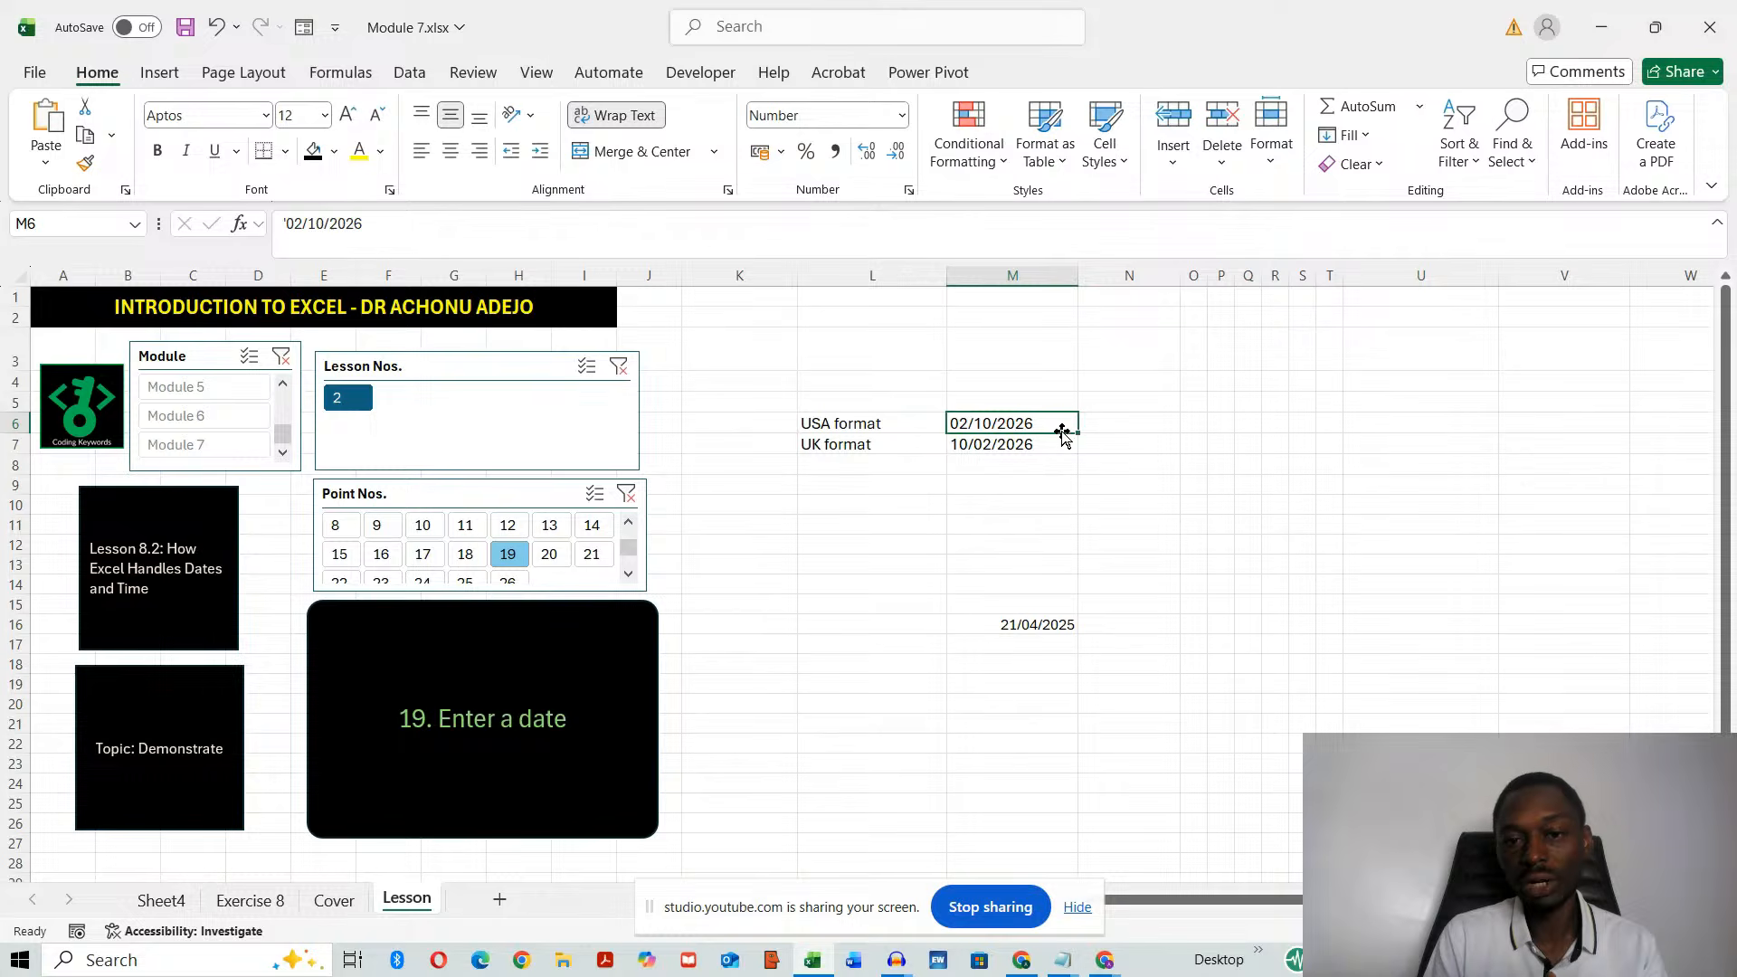
pyautogui.click(1064, 527)
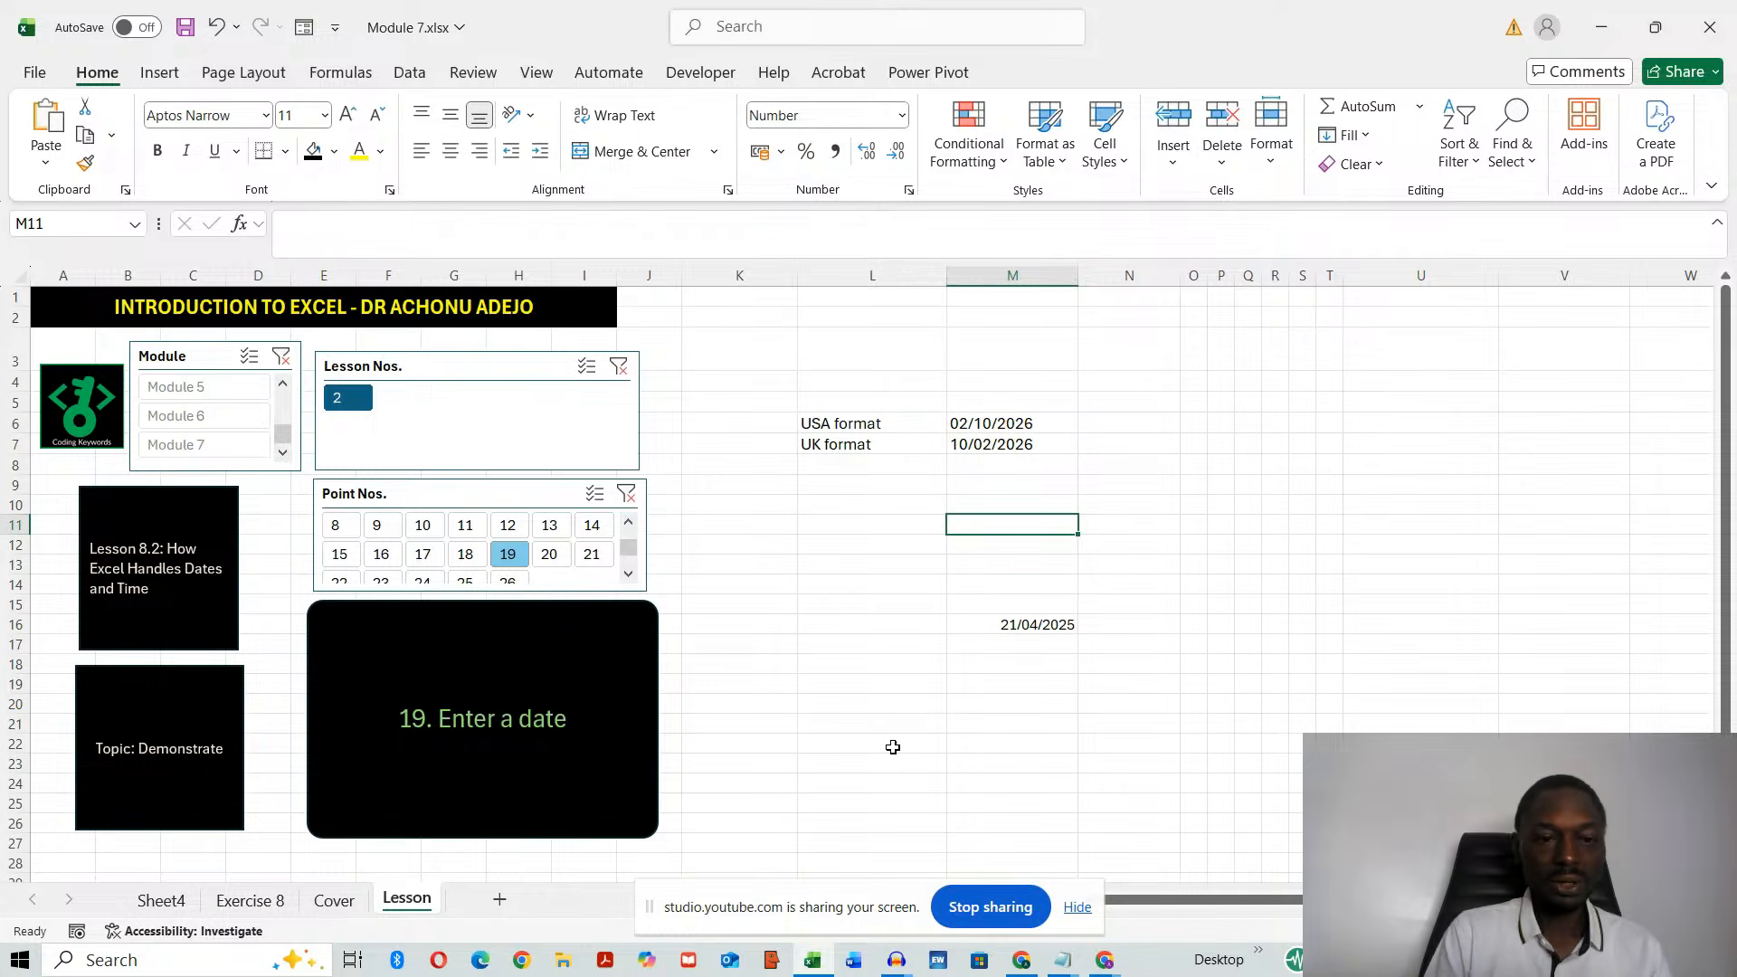
# - Display point 20 of lesson 2 and change the format of the date in cell M16 to Number
pyautogui.click(550, 565)
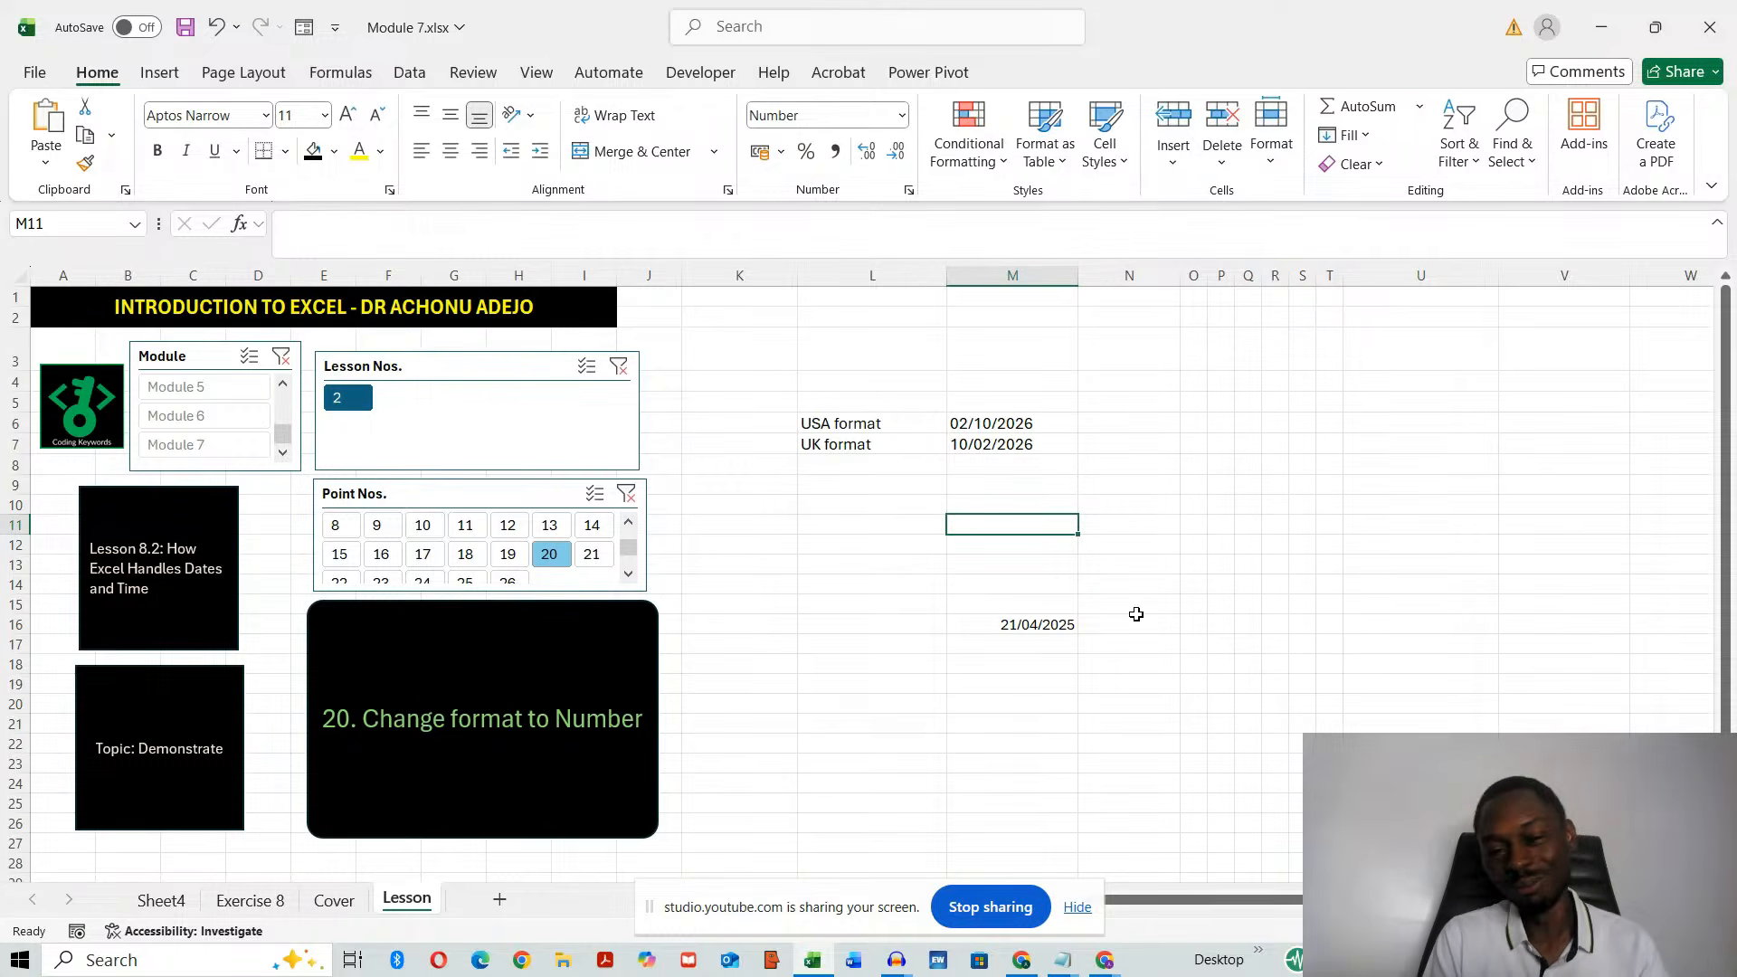
pyautogui.click(1040, 626)
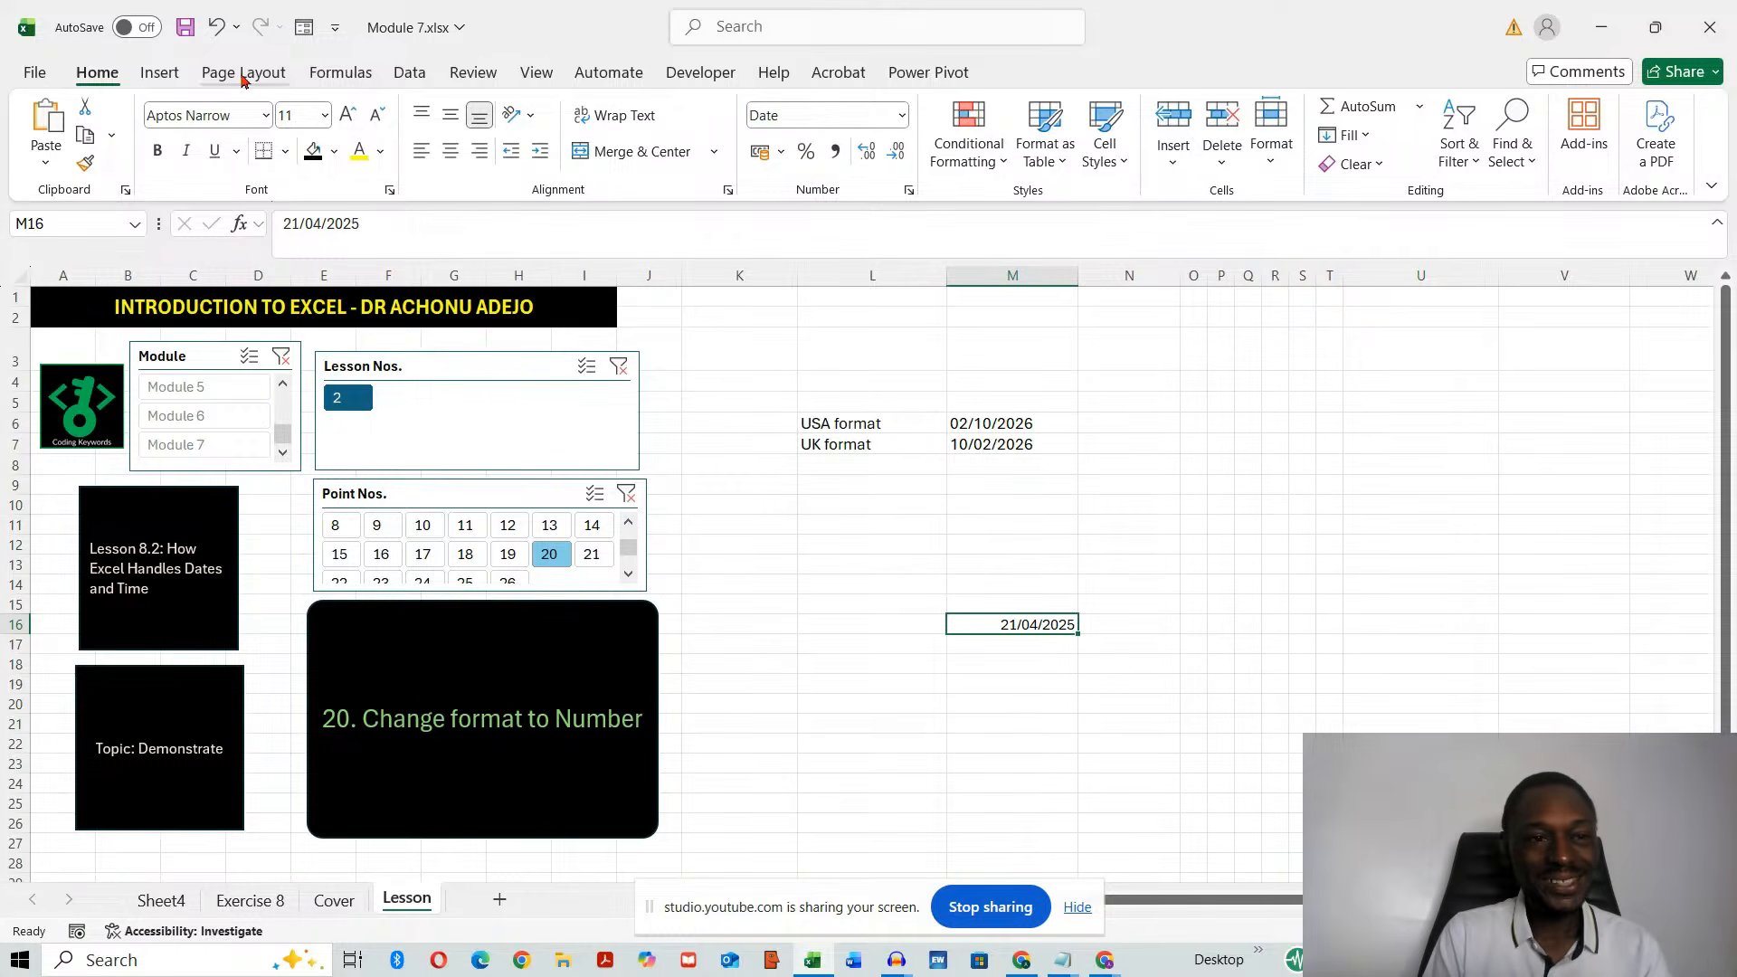
pyautogui.click(902, 115)
pyautogui.click(839, 225)
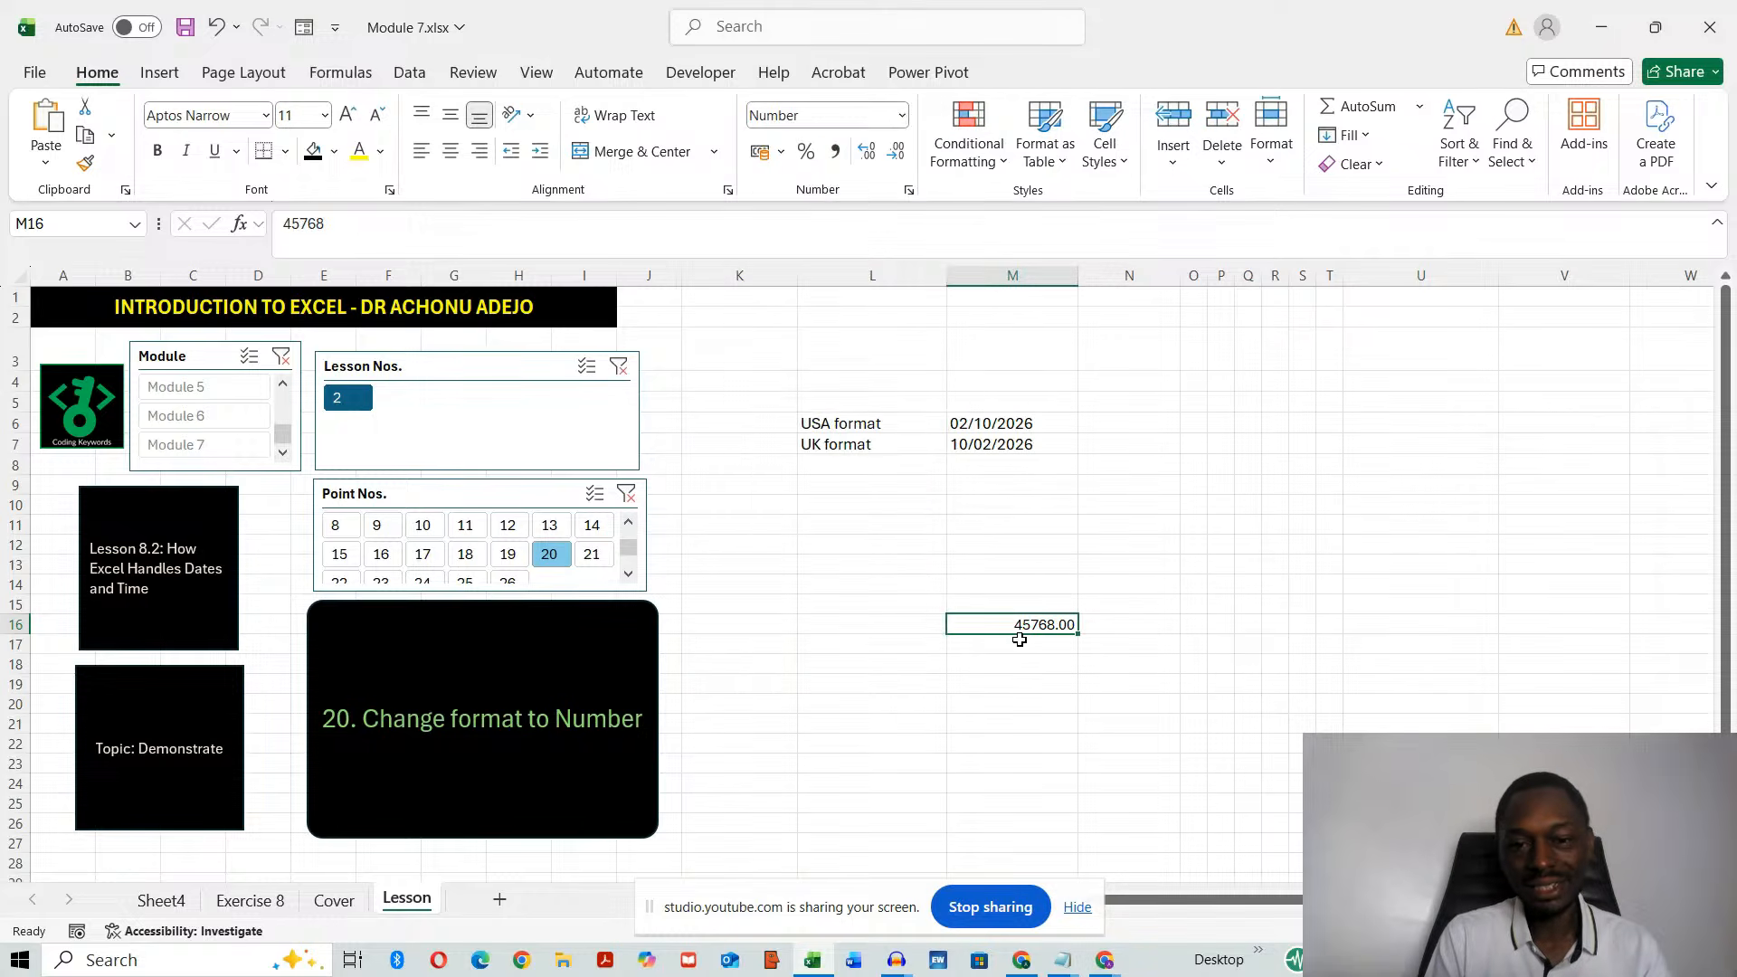
# - Step through points 21 to 23 of lesson 2, from showing the serial value to the Dataset 8A exercise
pyautogui.click(593, 556)
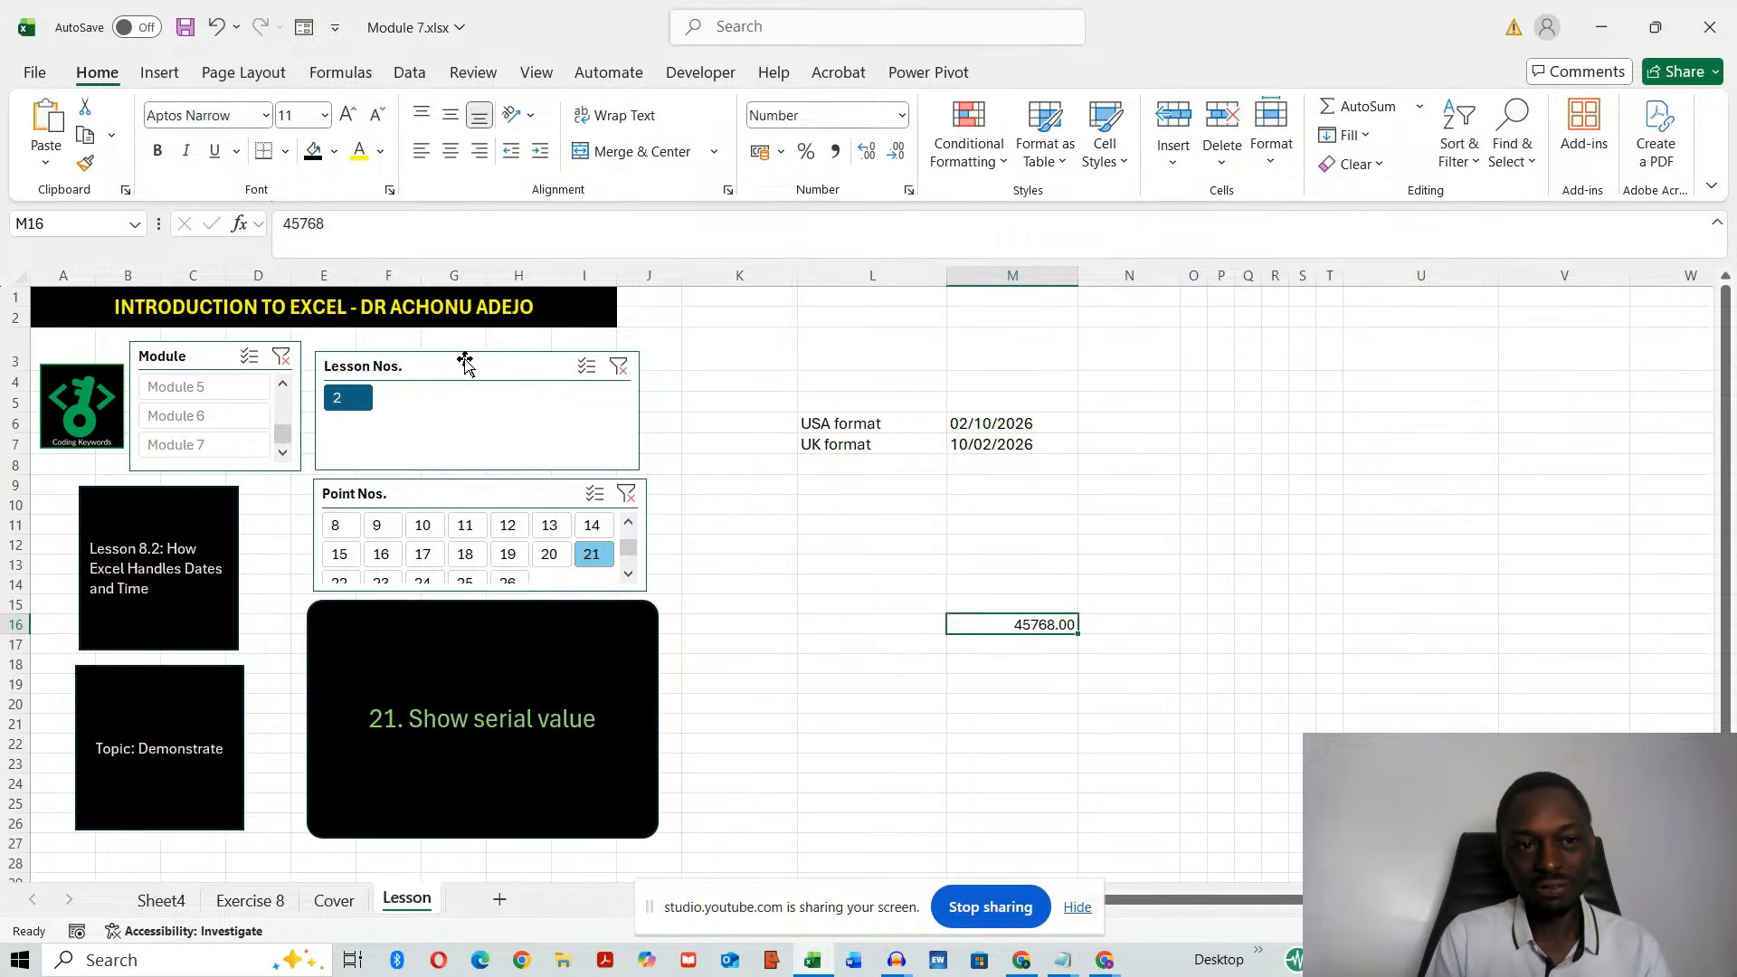
pyautogui.click(628, 573)
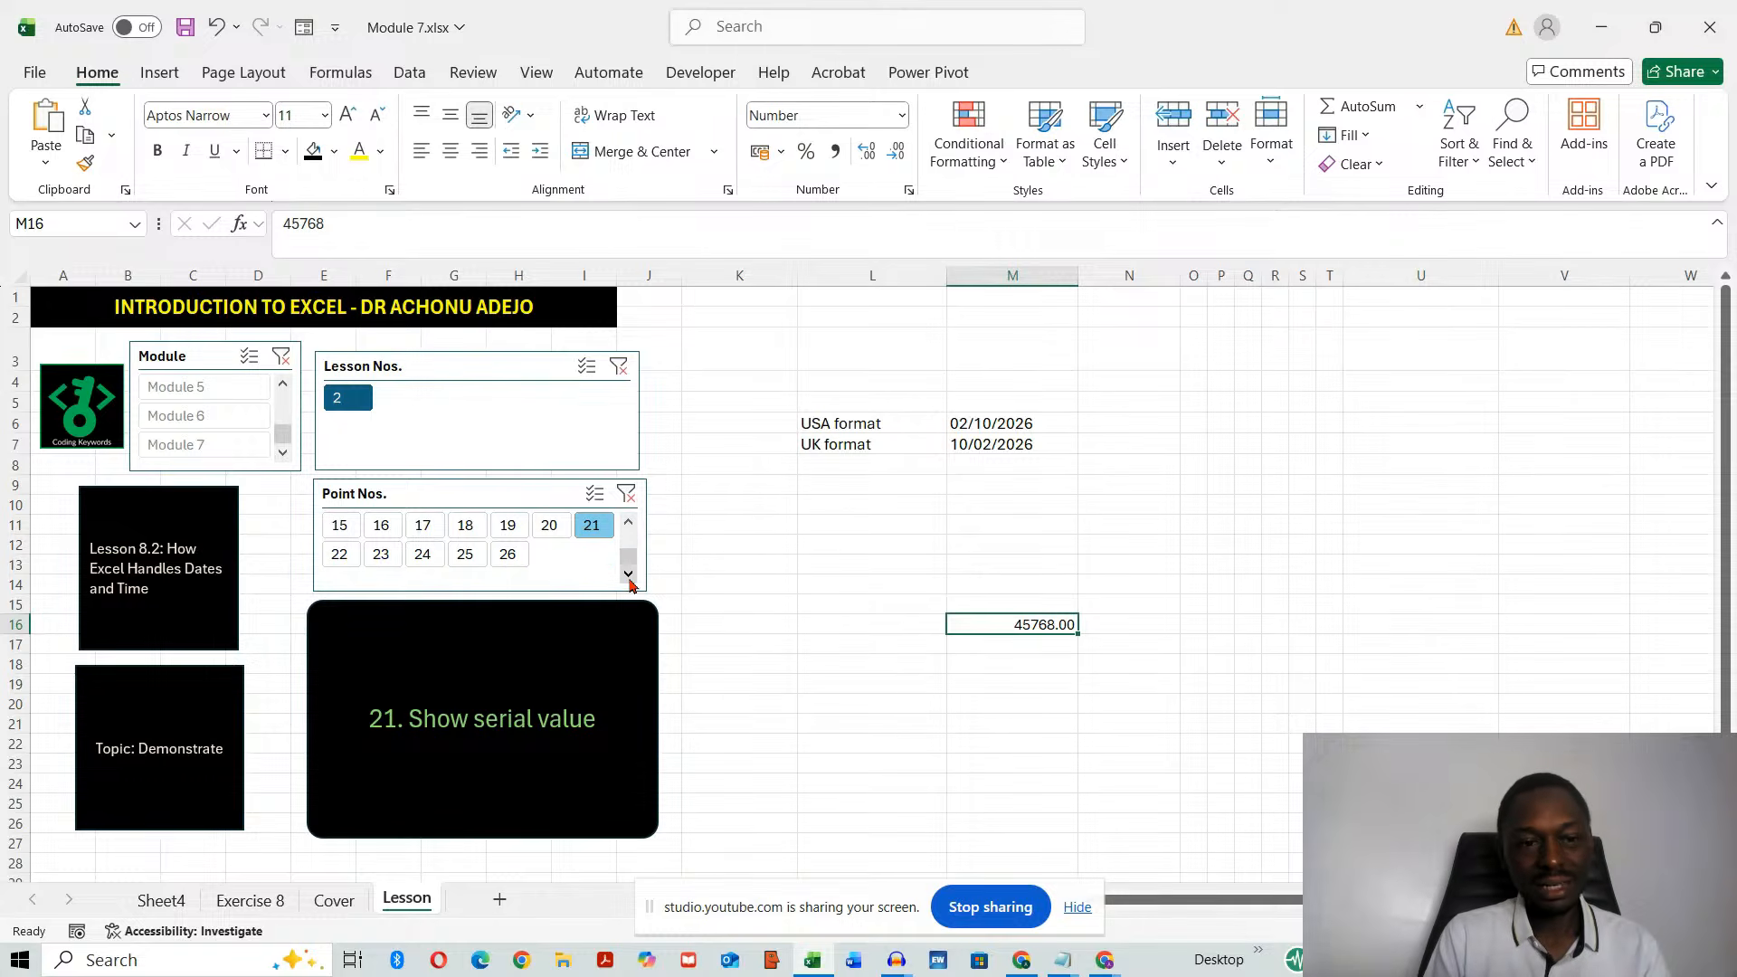
pyautogui.click(344, 557)
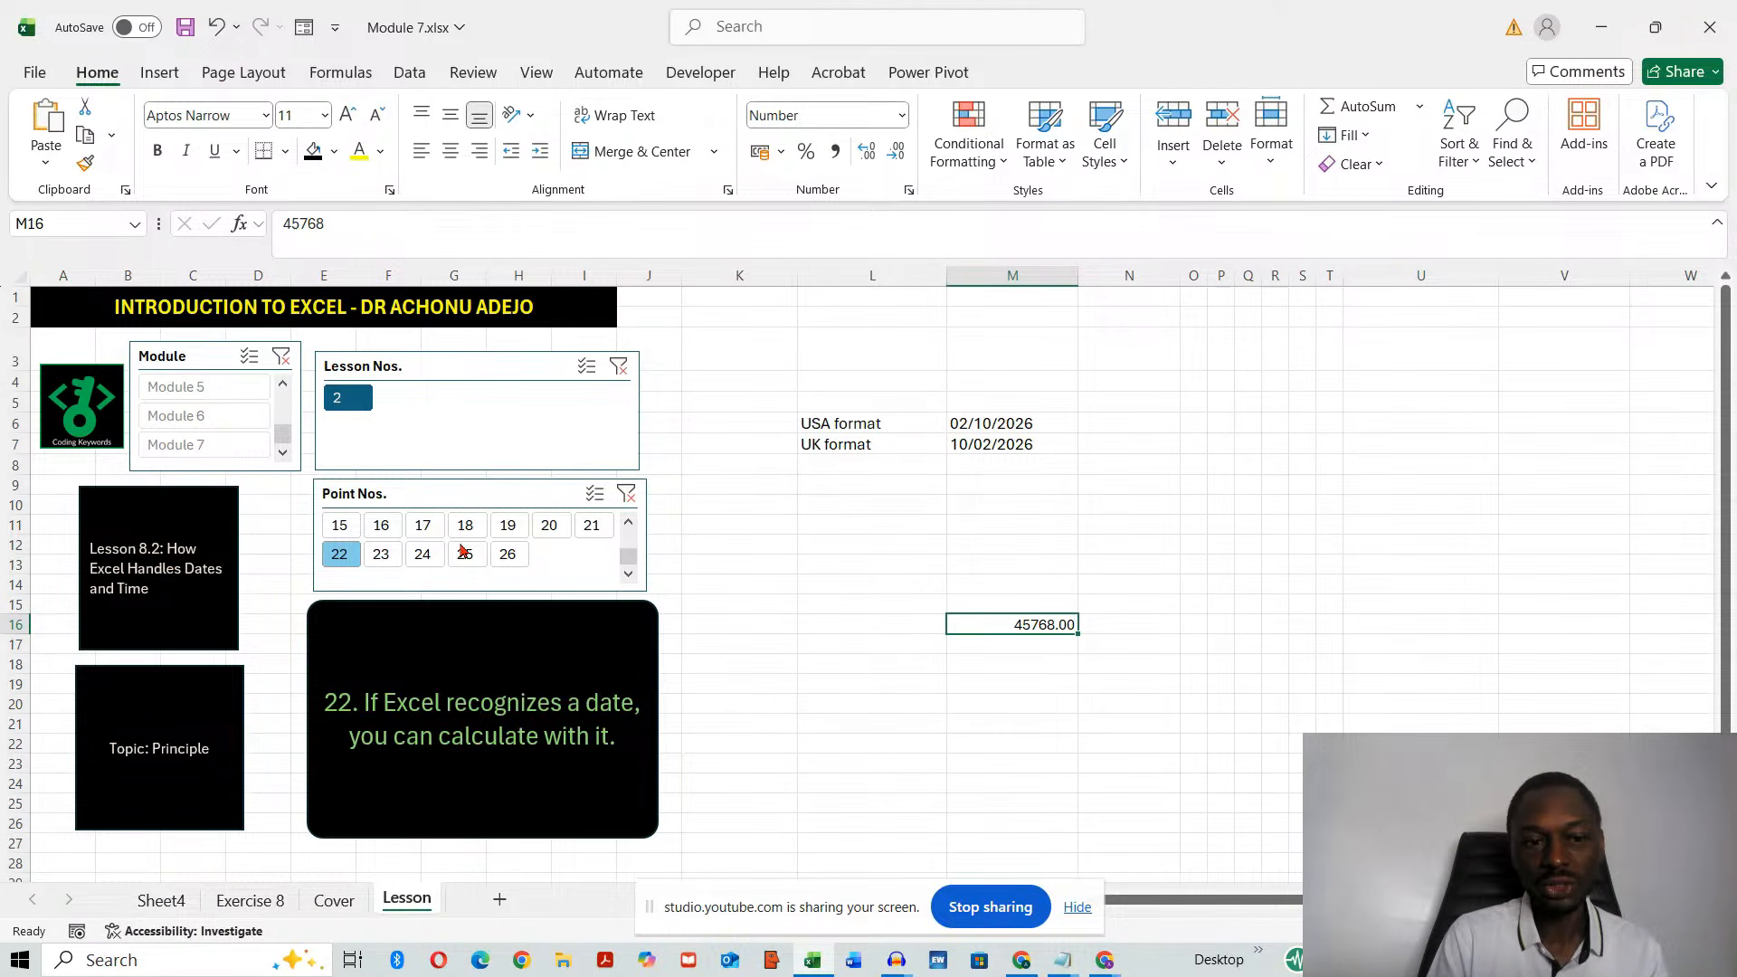
pyautogui.click(391, 559)
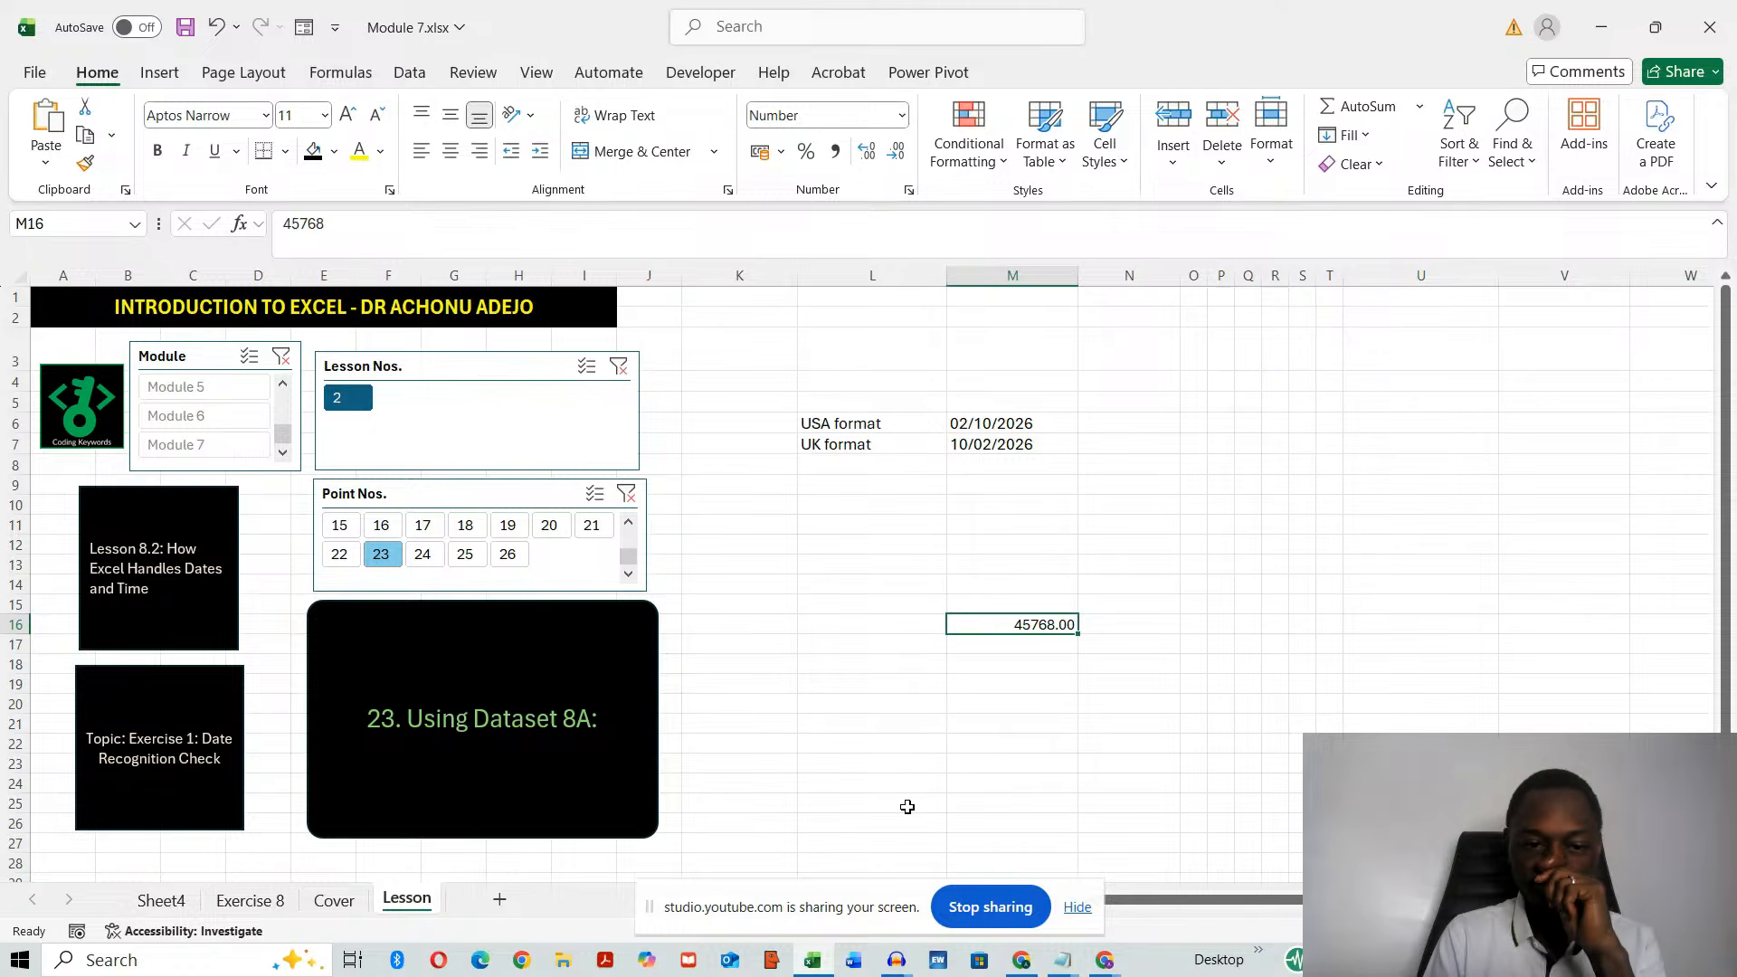
# - Insert eleven blank columns at columns K to U, shifting the example dates away from the lesson panel
pyautogui.click(772, 355)
pyautogui.moveTo(747, 275); pyautogui.dragTo(1415, 383)
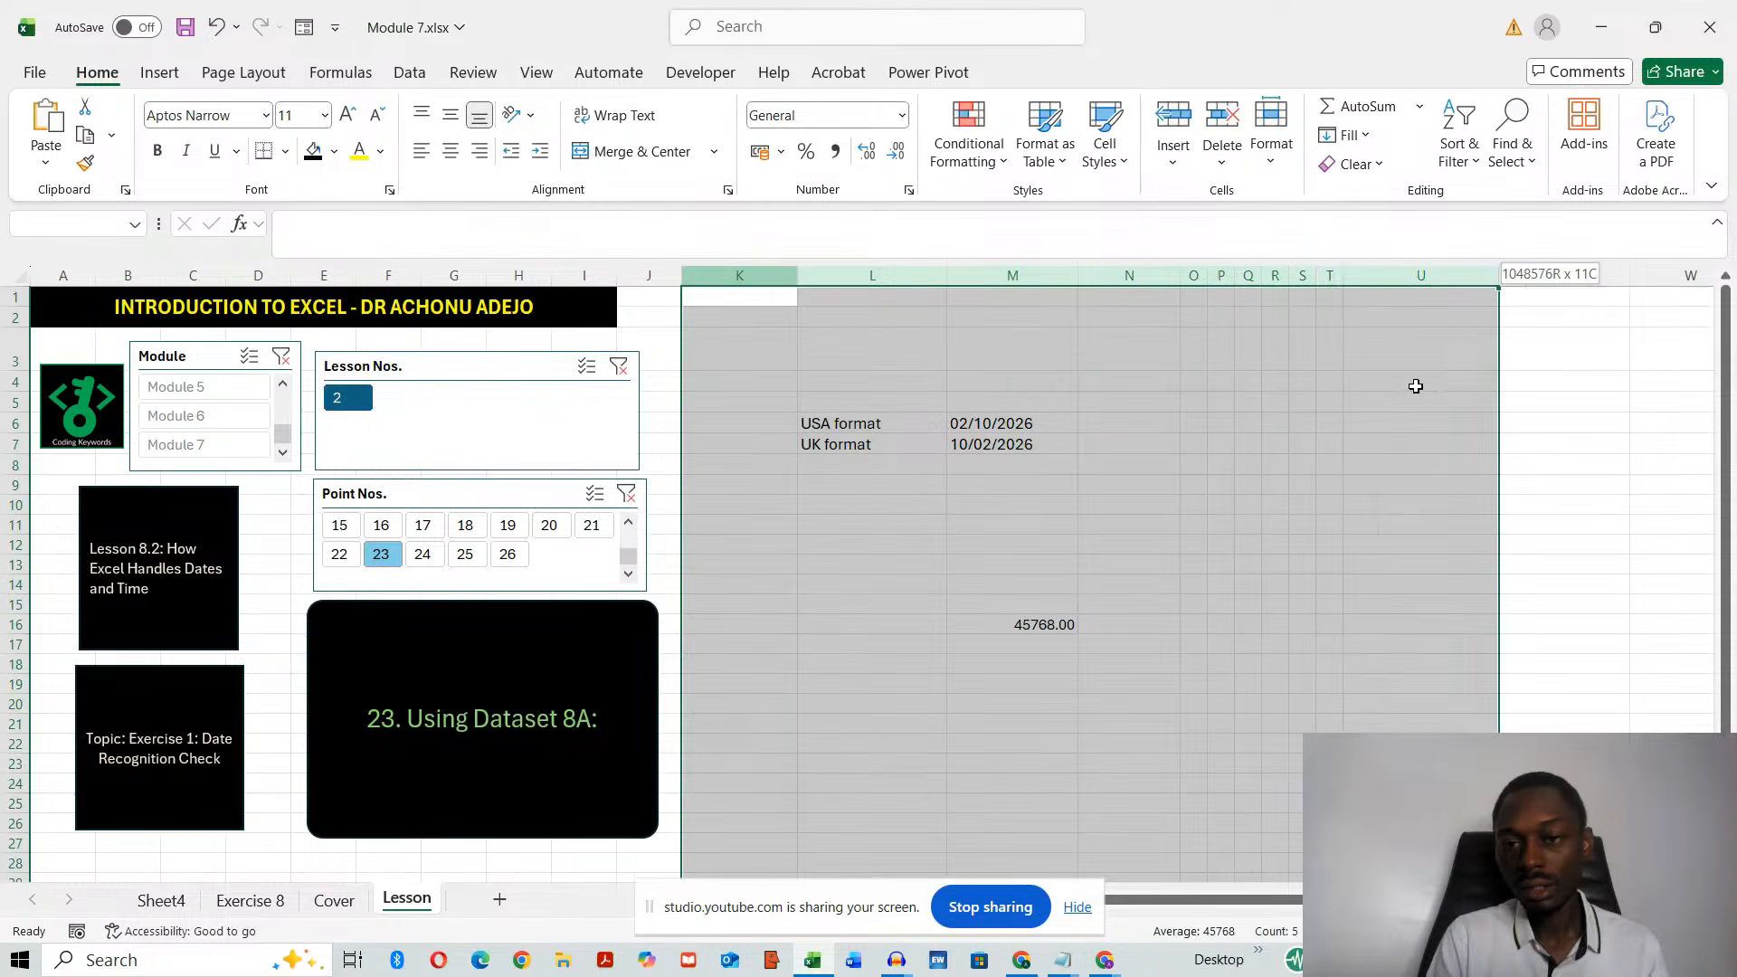
pyautogui.rightClick(837, 271)
pyautogui.click(931, 508)
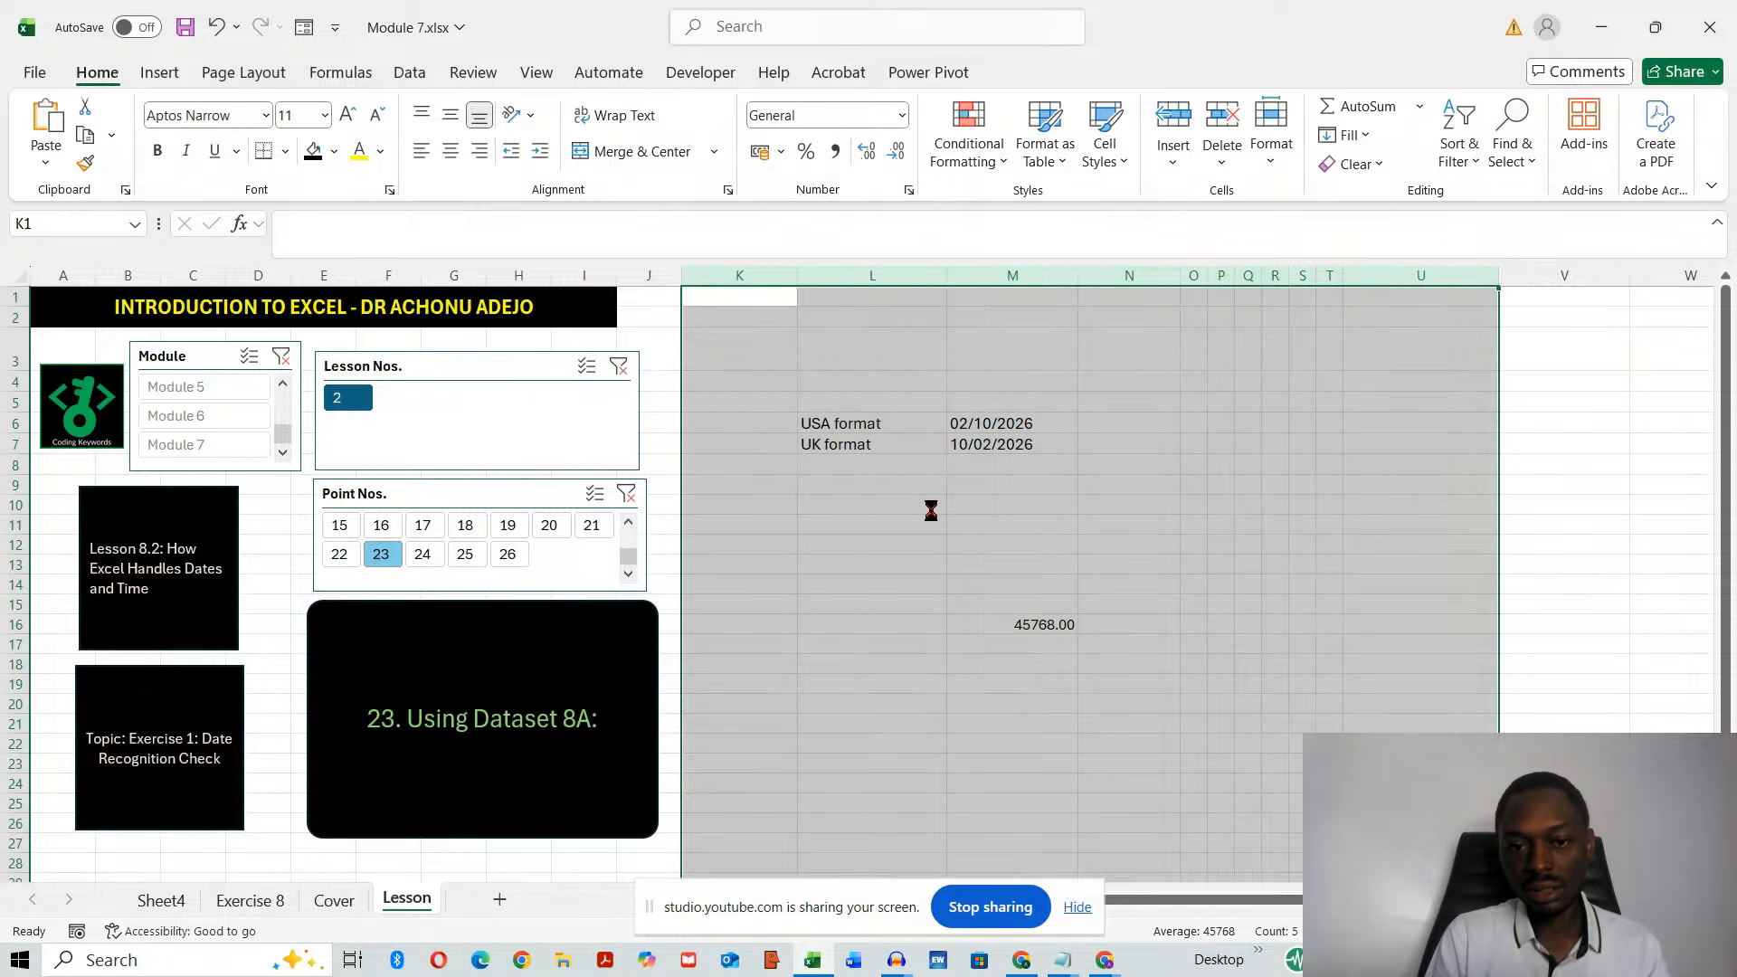
pyautogui.click(852, 403)
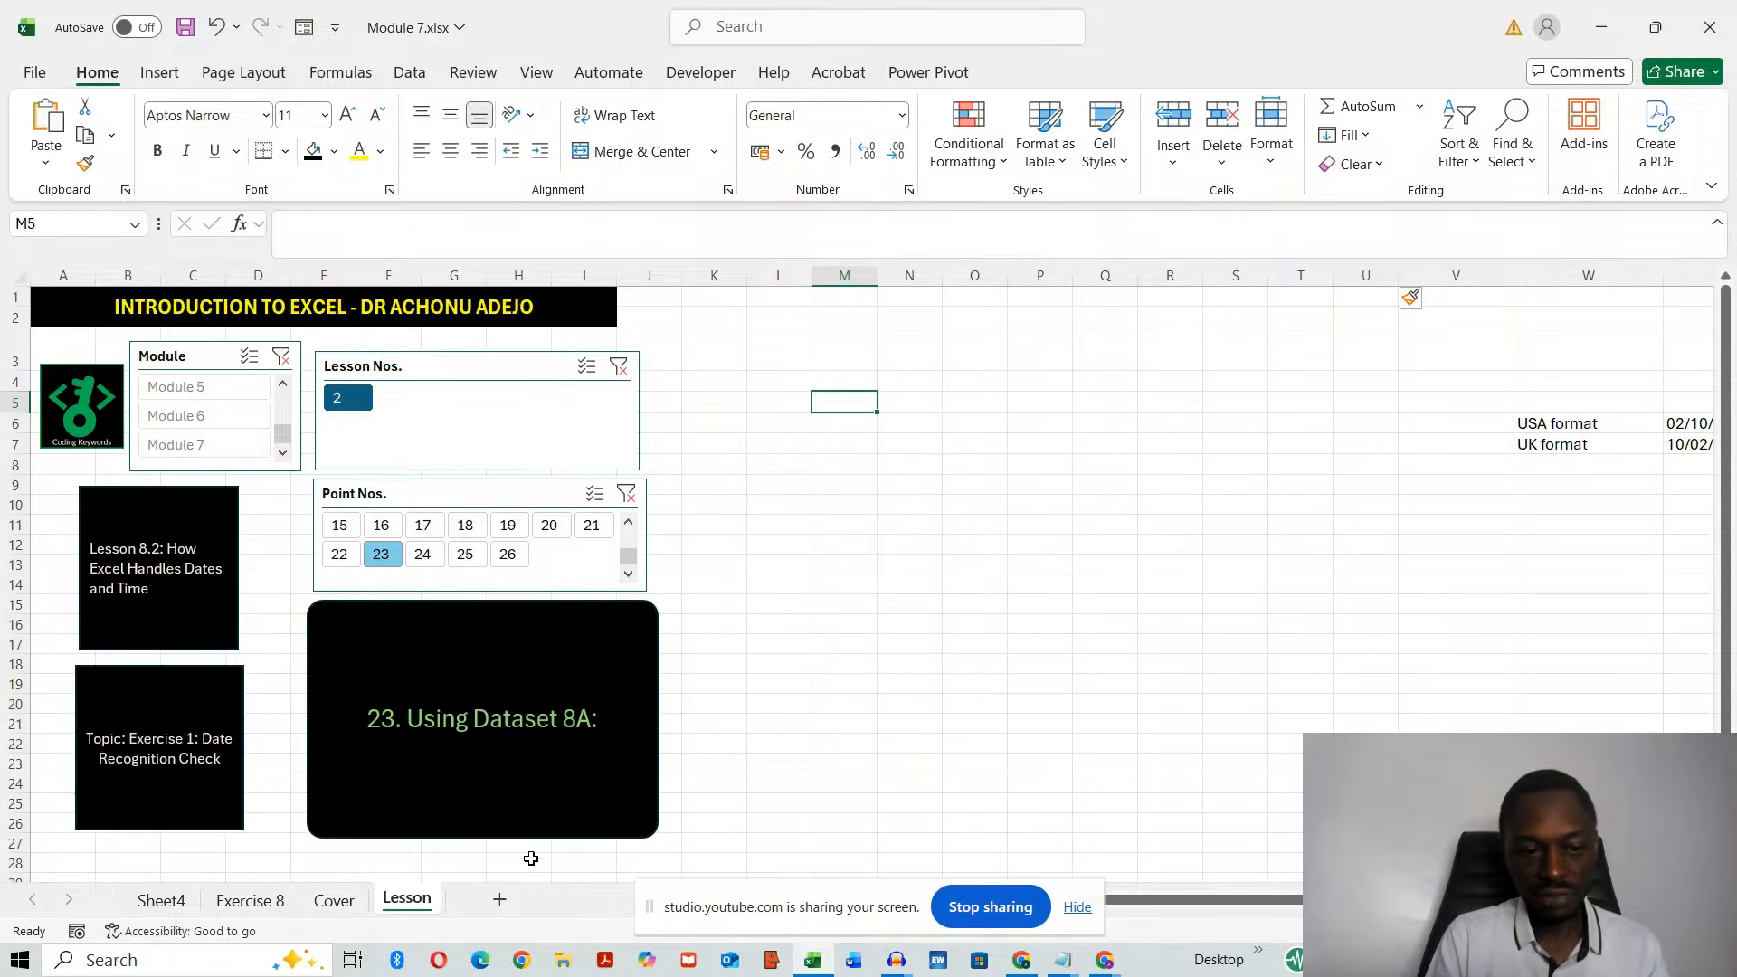
# - Copy the Dataset 8A employee records with their headers (A2:C7) from the Exercise 8 sheet and return to the Lesson sheet
pyautogui.click(276, 899)
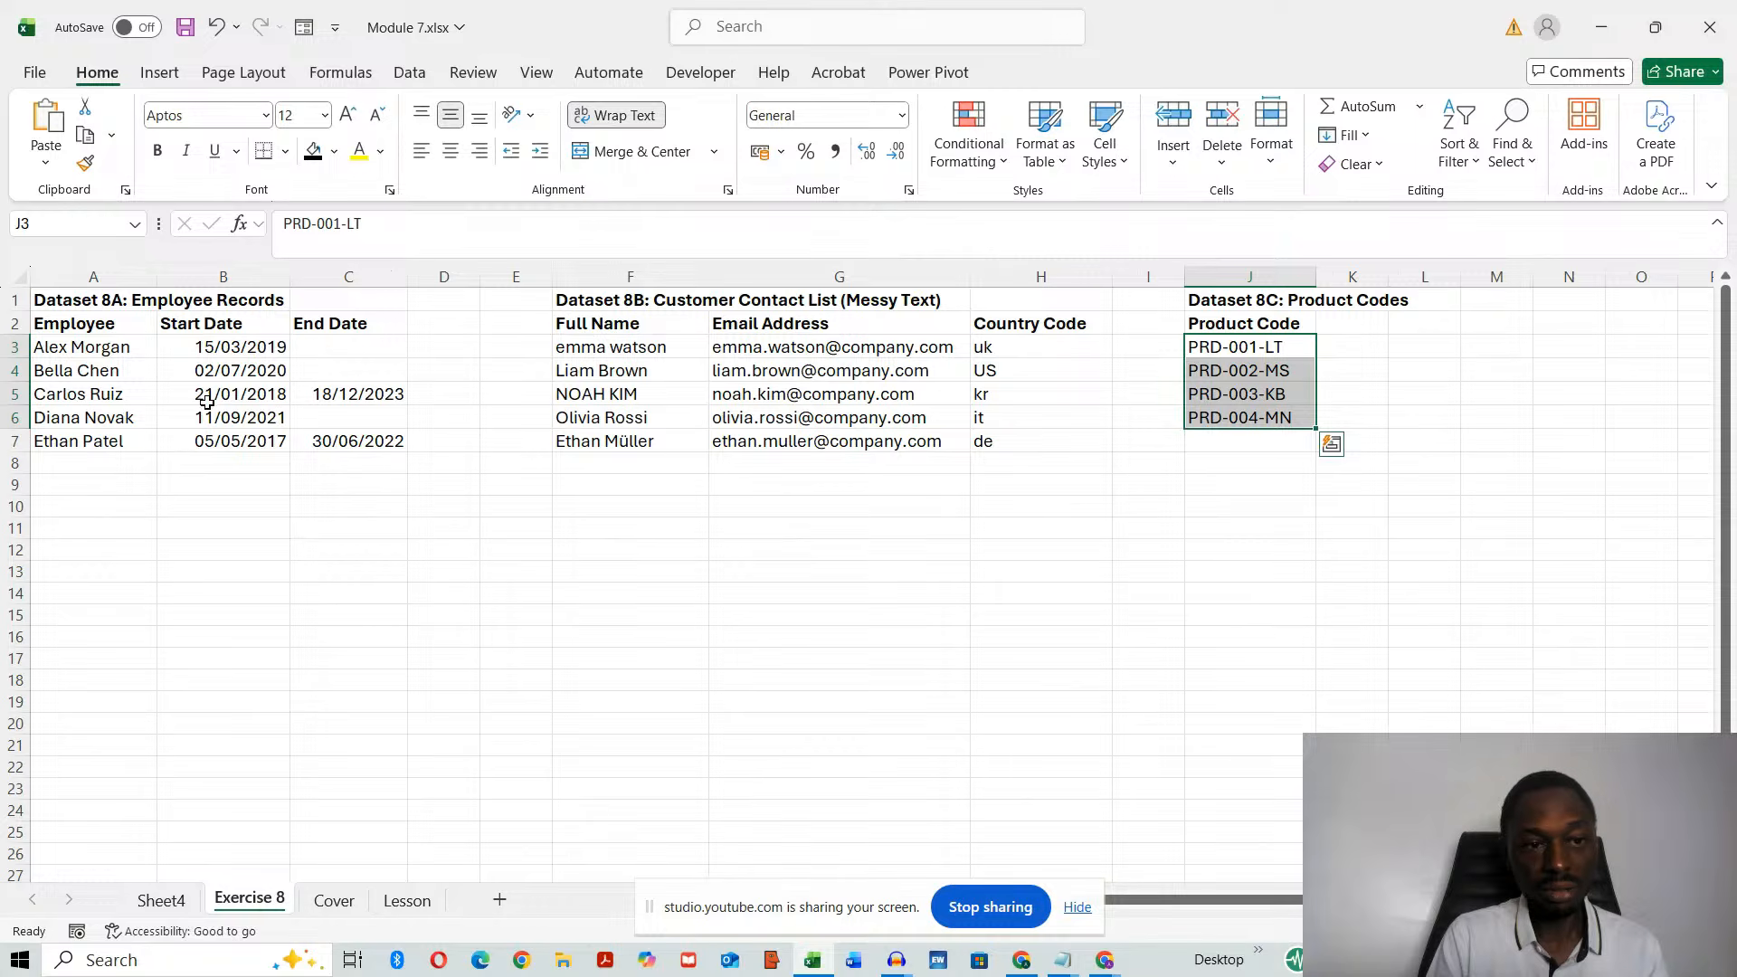
pyautogui.click(55, 322)
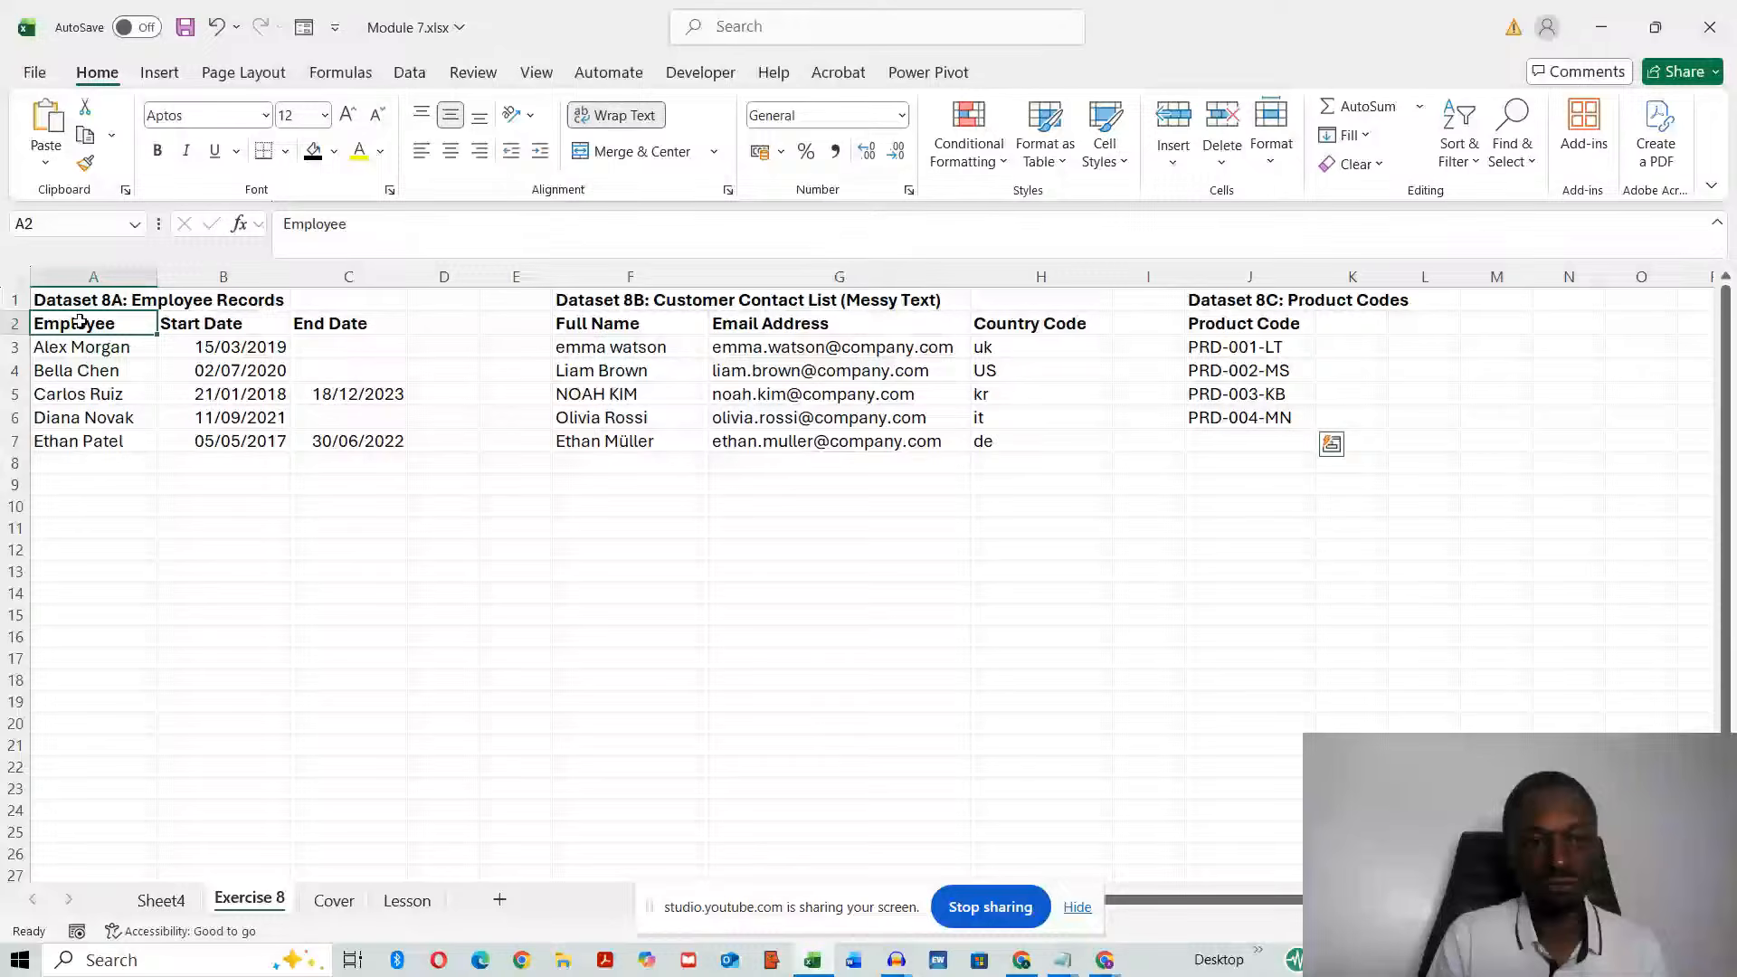
pyautogui.hotkey('ctrl', 'shift', 'Right')
pyautogui.hotkey('ctrl', 'shift', 'Down')
pyautogui.hotkey('ctrl', 'c')
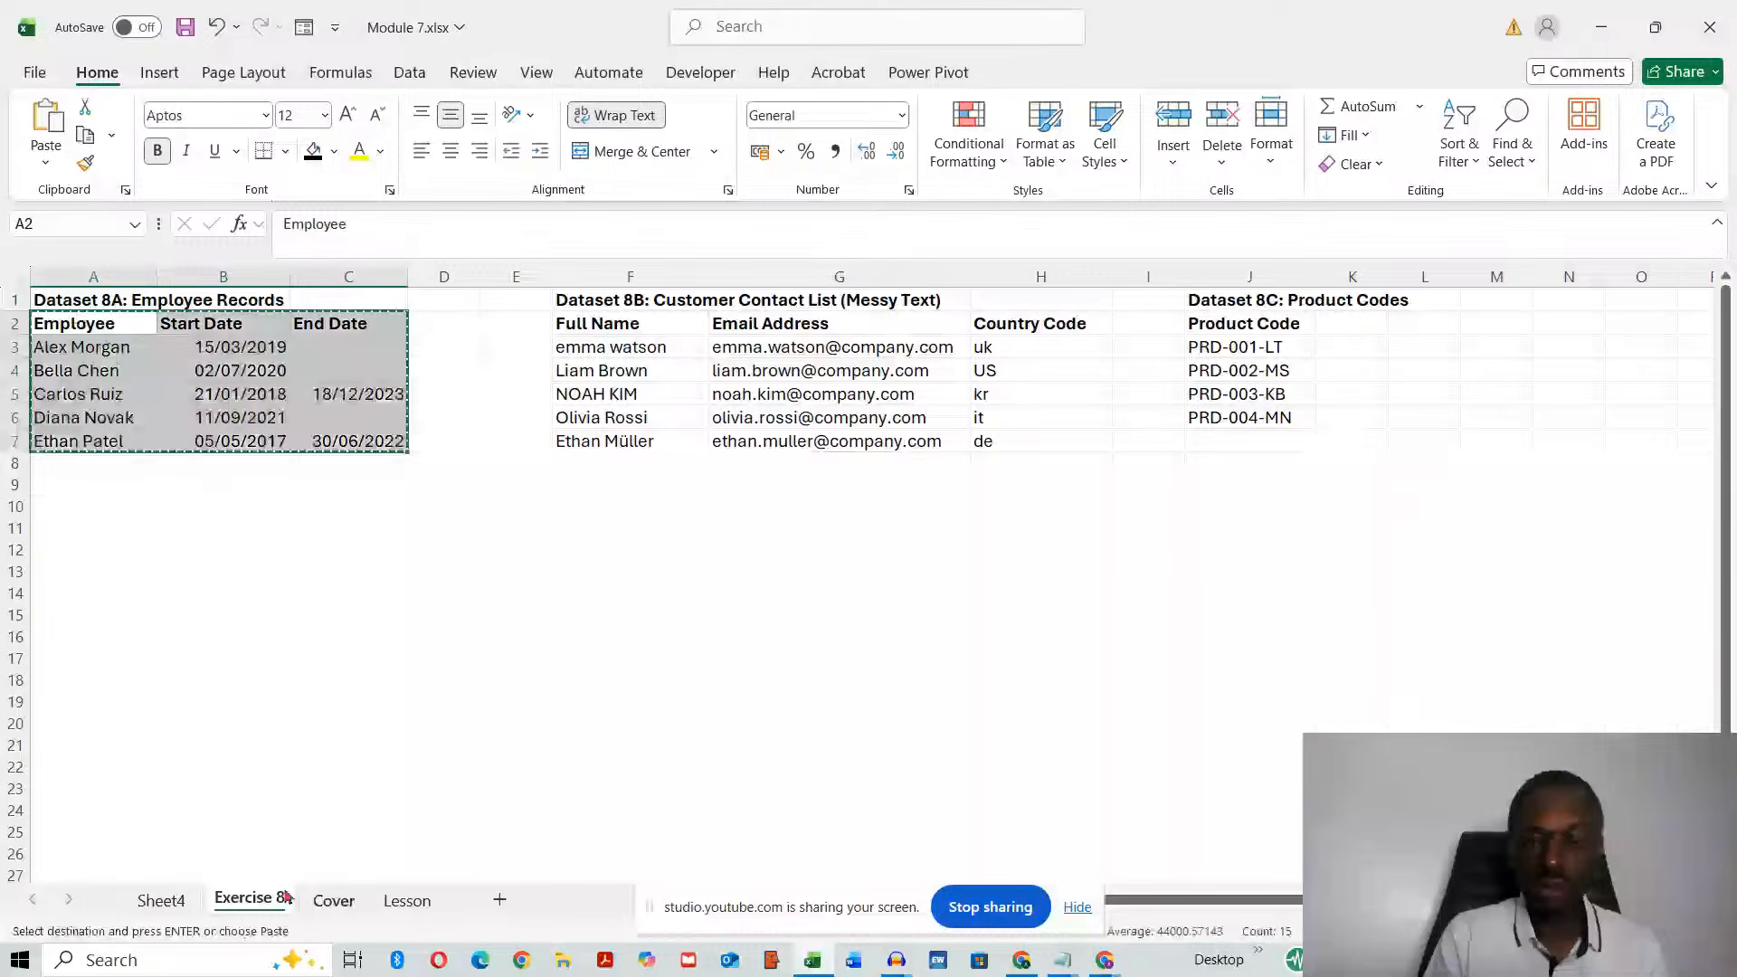
pyautogui.click(395, 909)
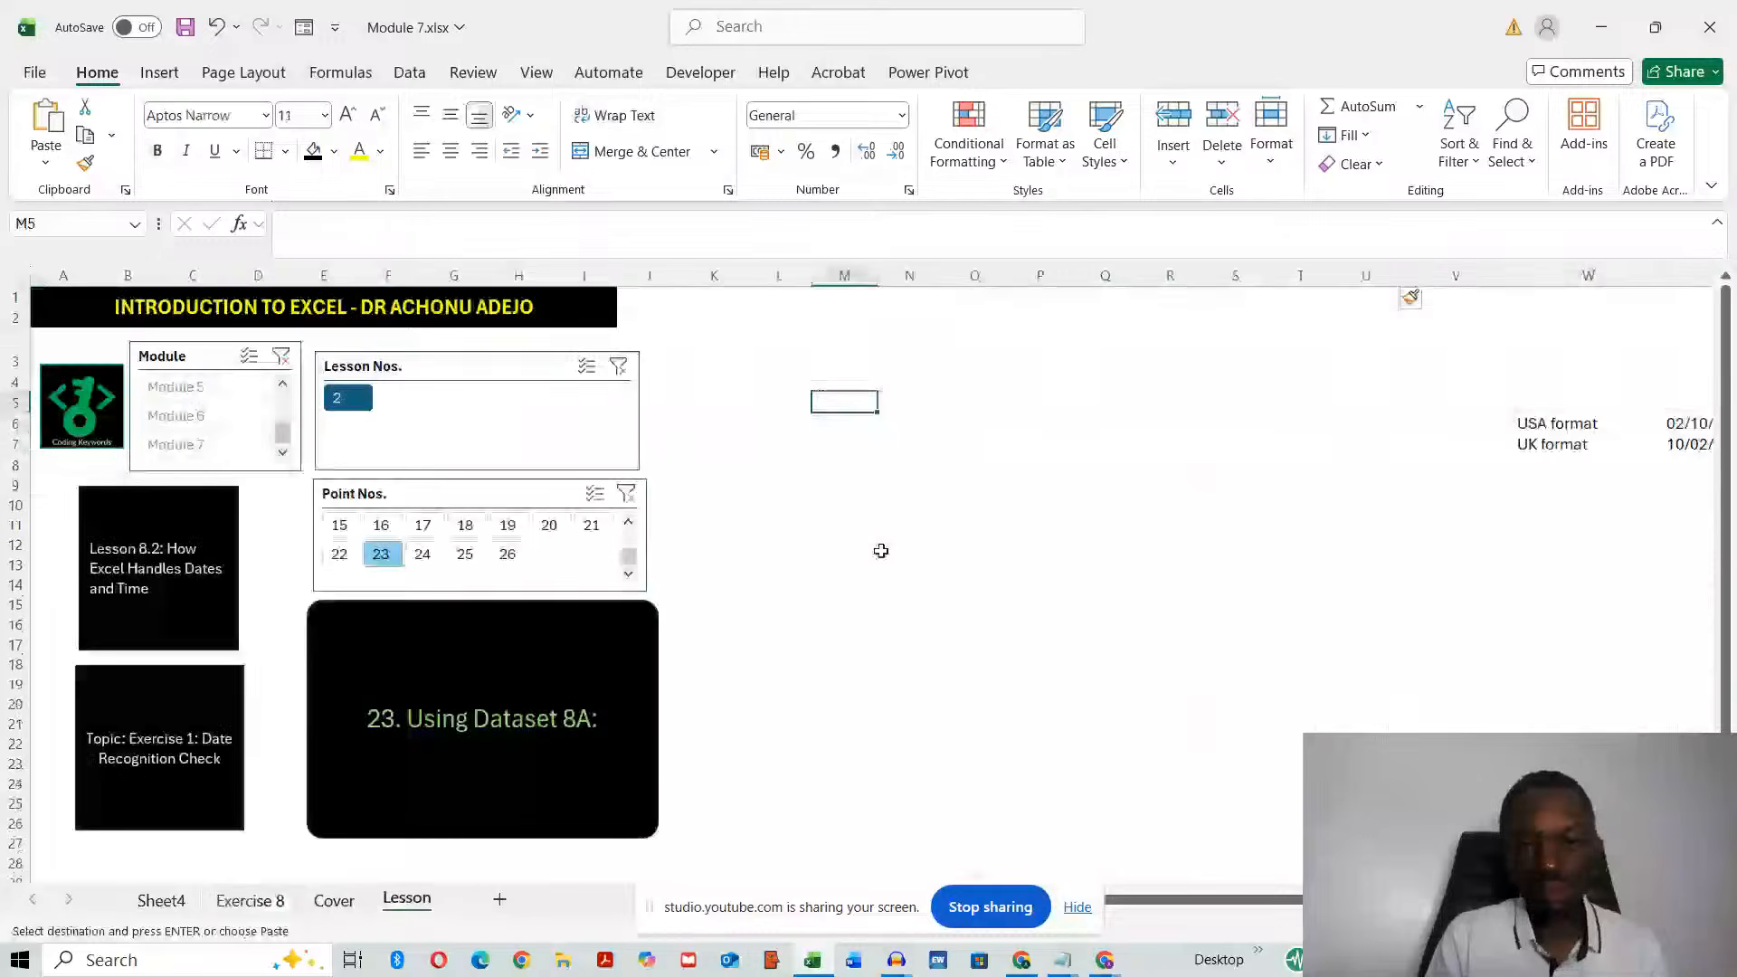
# - Try pasting the copied employee records at cell L1 of the Lesson sheet, and undo the paste
pyautogui.click(770, 297)
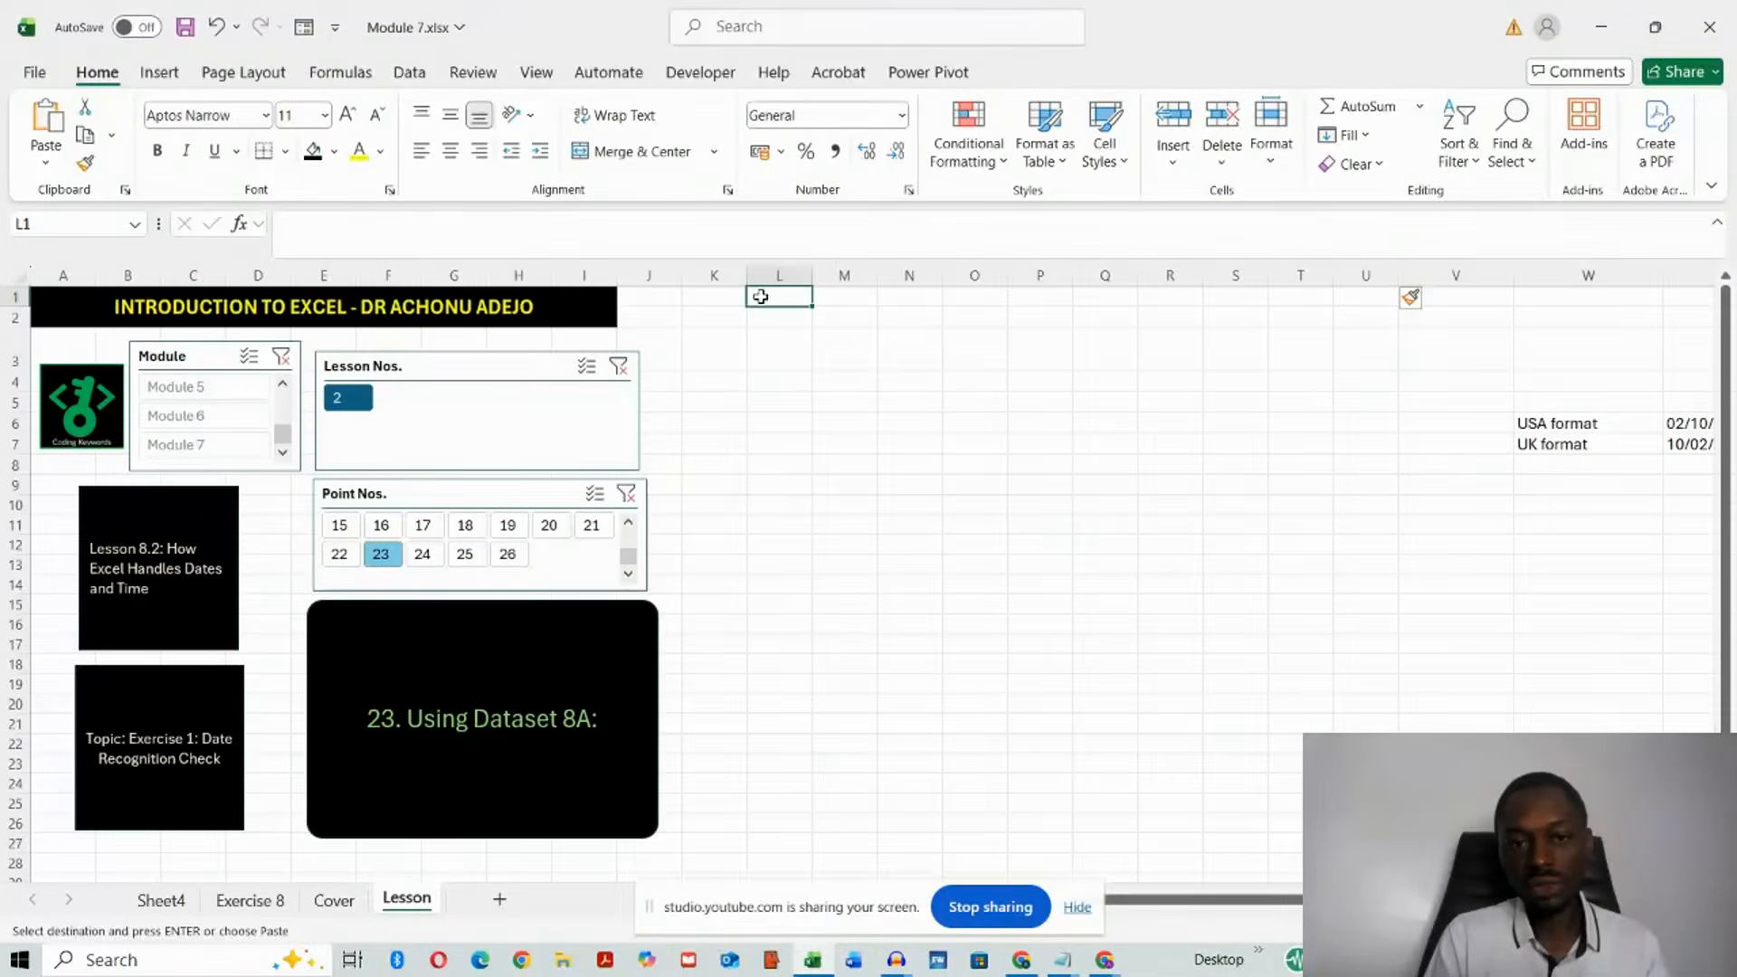
pyautogui.hotkey('ctrl', 'v')
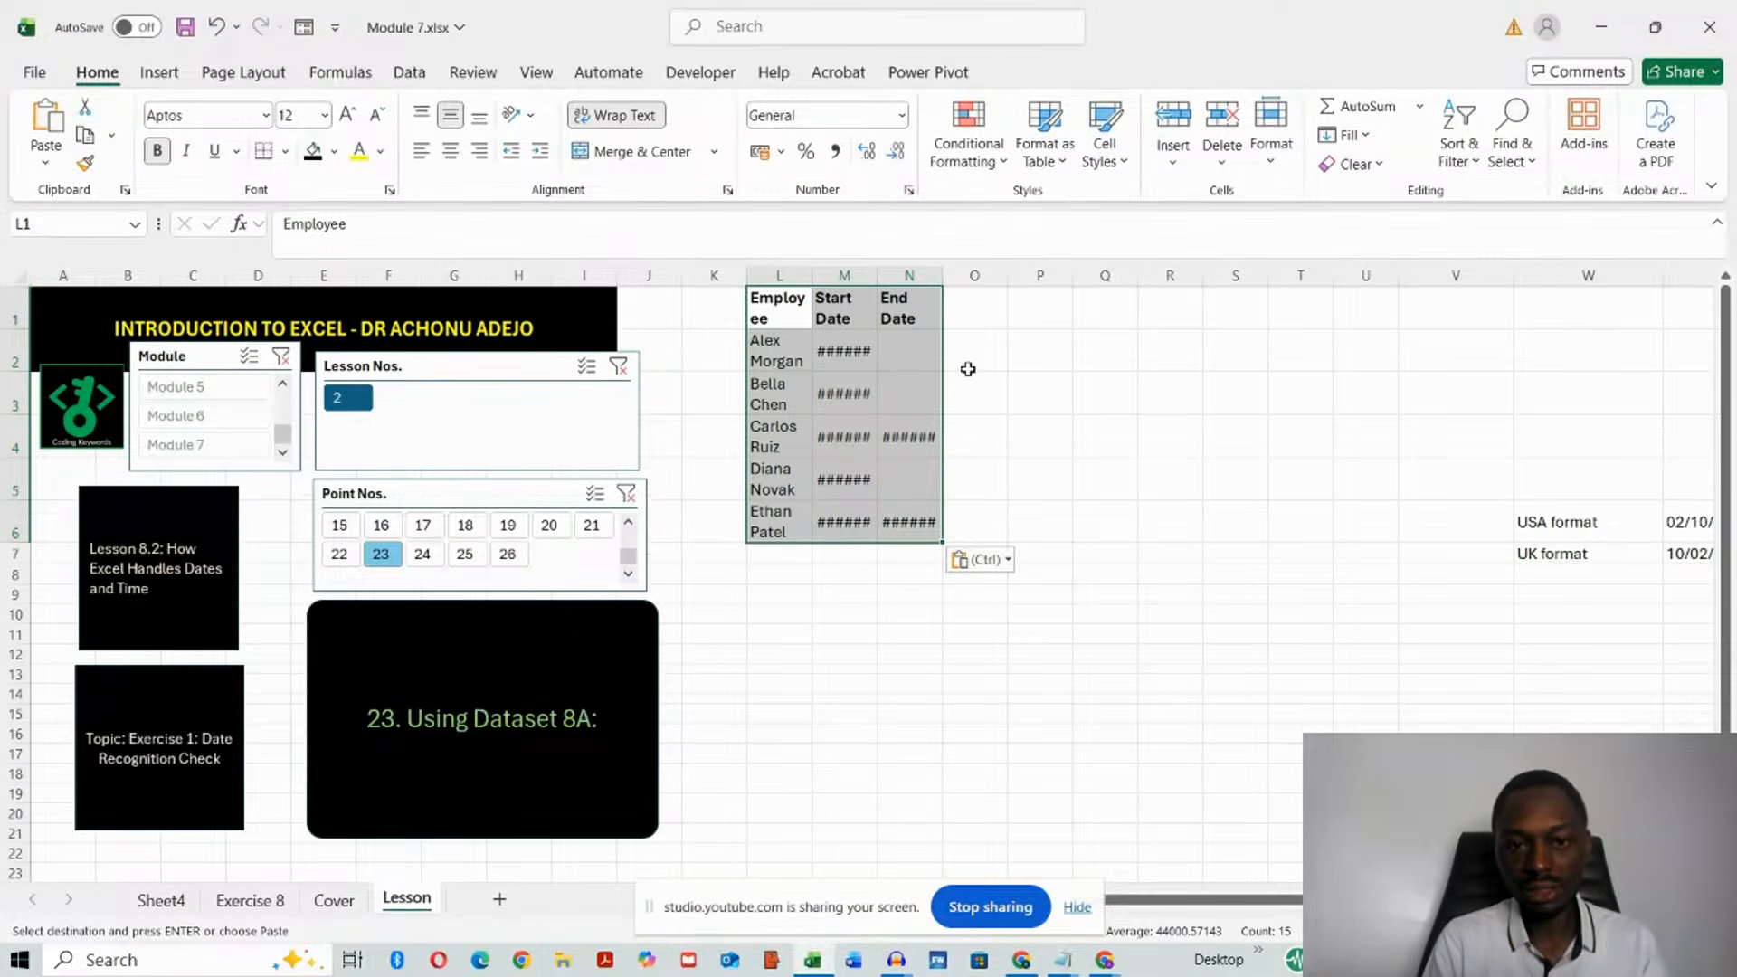
pyautogui.hotkey('ctrl', 'z')
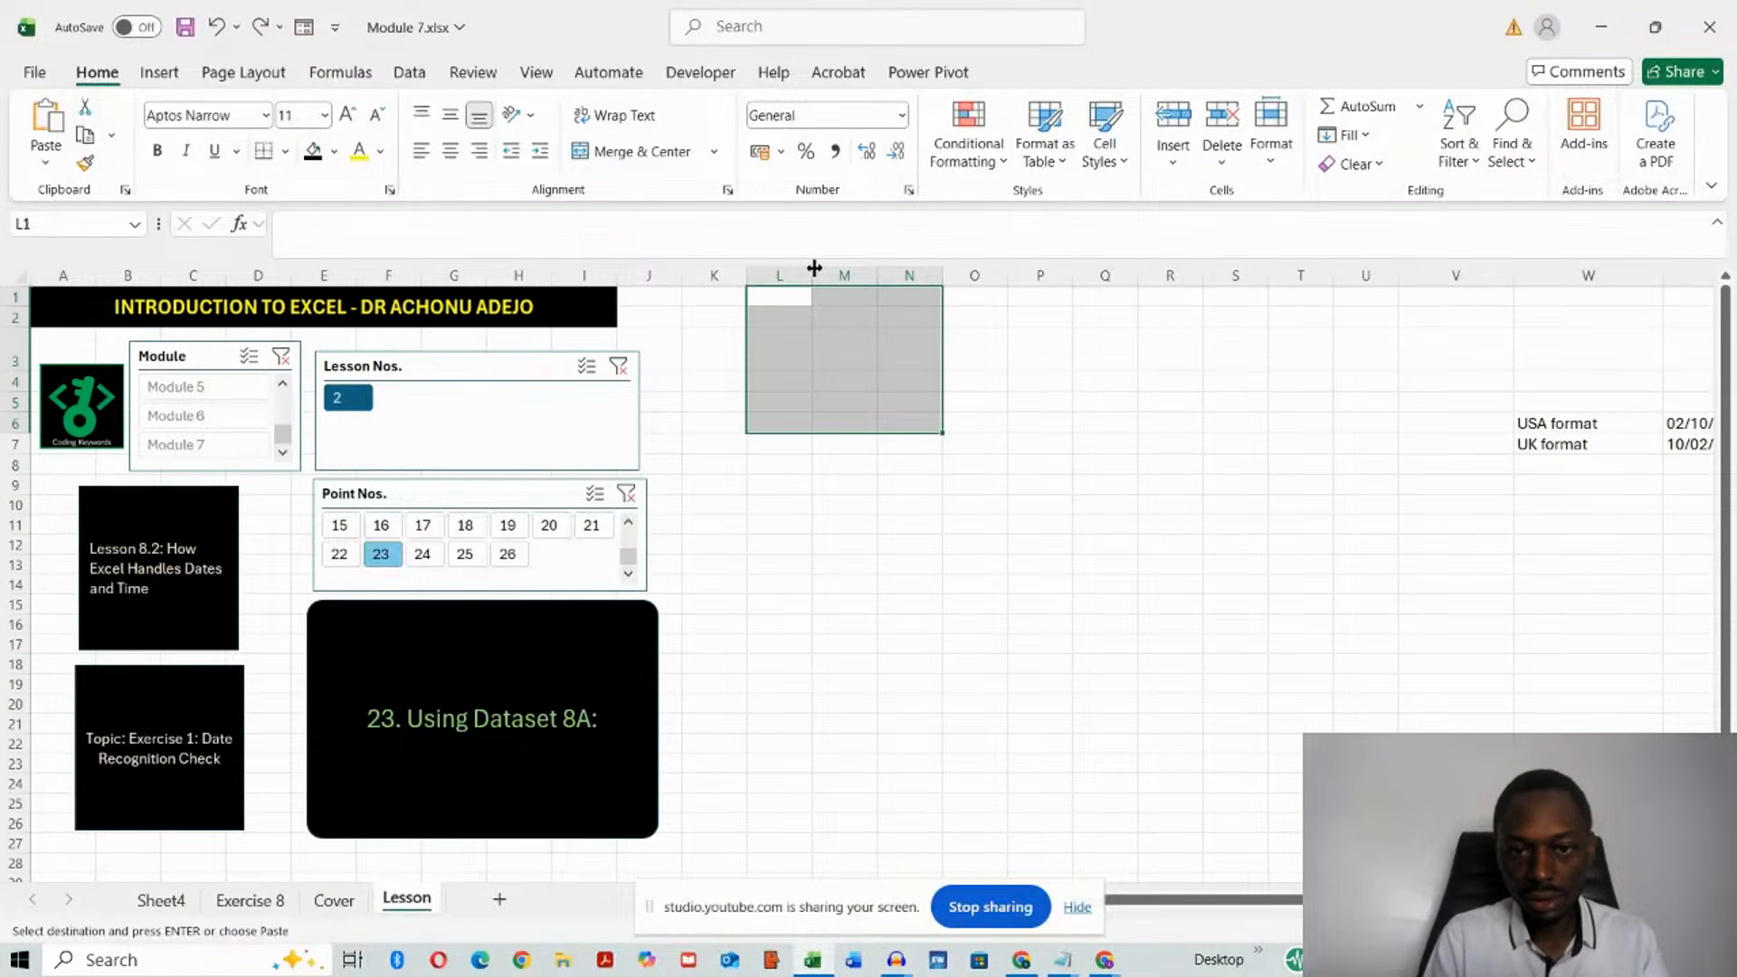
# - Widen columns L, M and N to fit the employee records and select cell L1 as the paste destination
pyautogui.moveTo(812, 275); pyautogui.dragTo(917, 275)
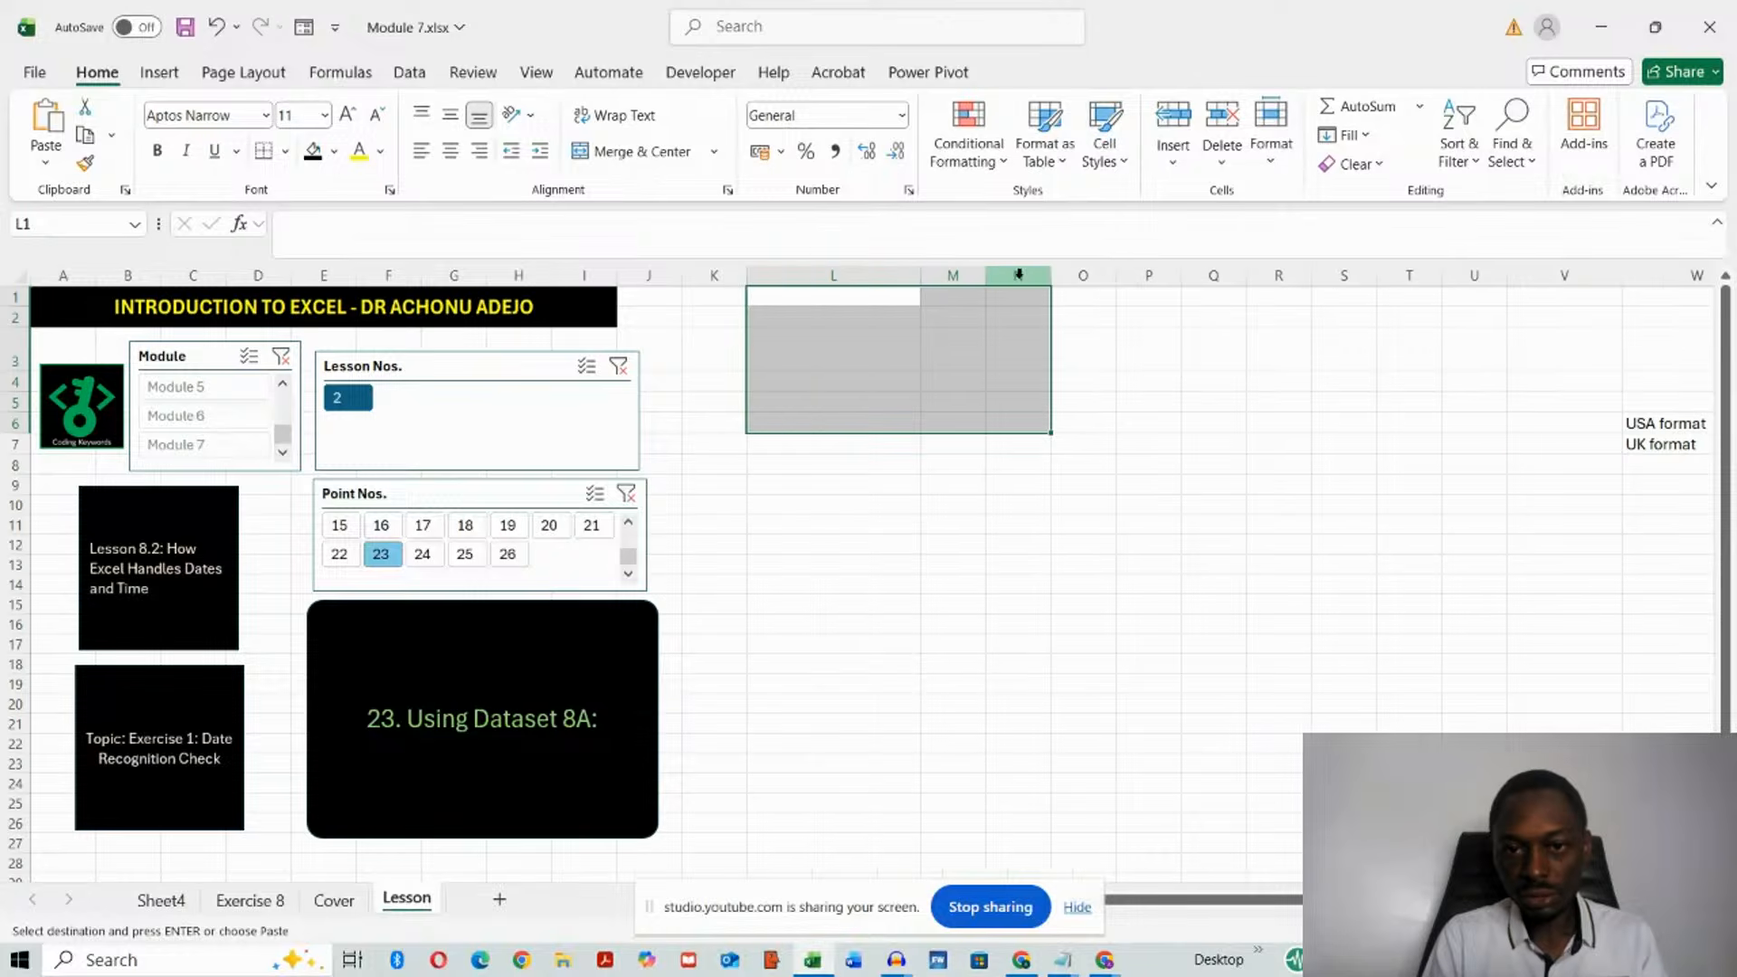
pyautogui.moveTo(989, 277); pyautogui.dragTo(1328, 276)
pyautogui.click(812, 294)
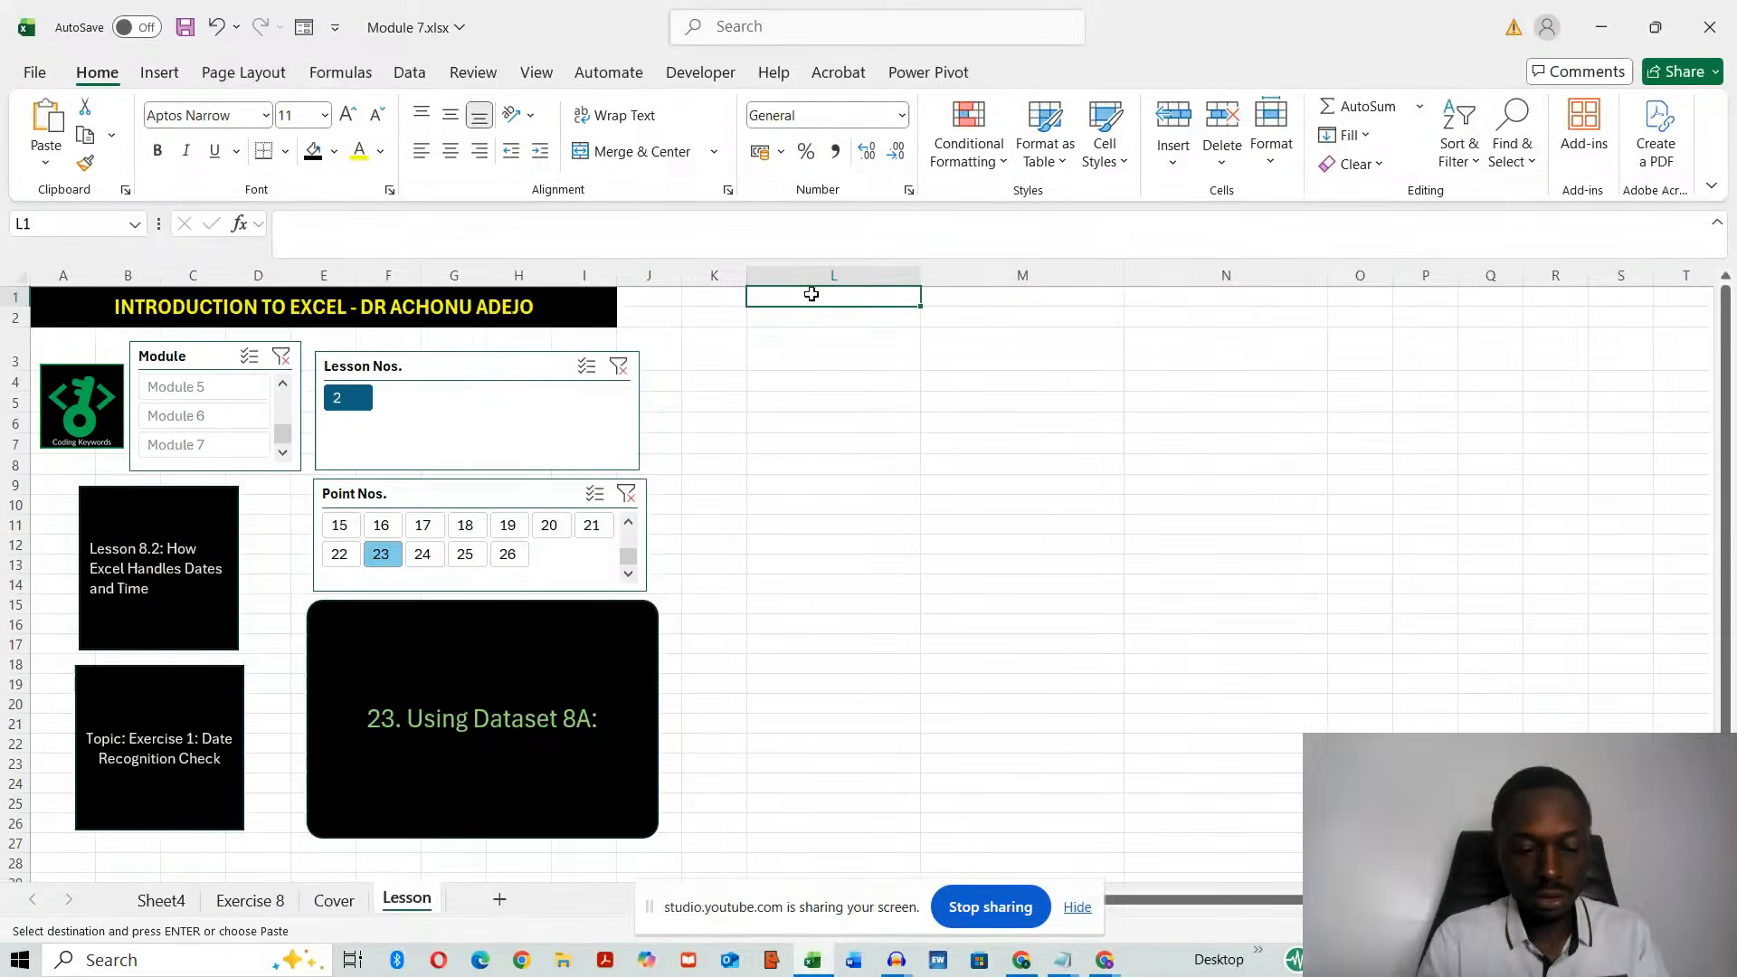
# - Paste the employee records at L1 of the Lesson sheet, and copy the Dataset 8A title from Exercise 8 cell A1 into L8
pyautogui.hotkey('ctrl', 'v')
pyautogui.click(925, 504)
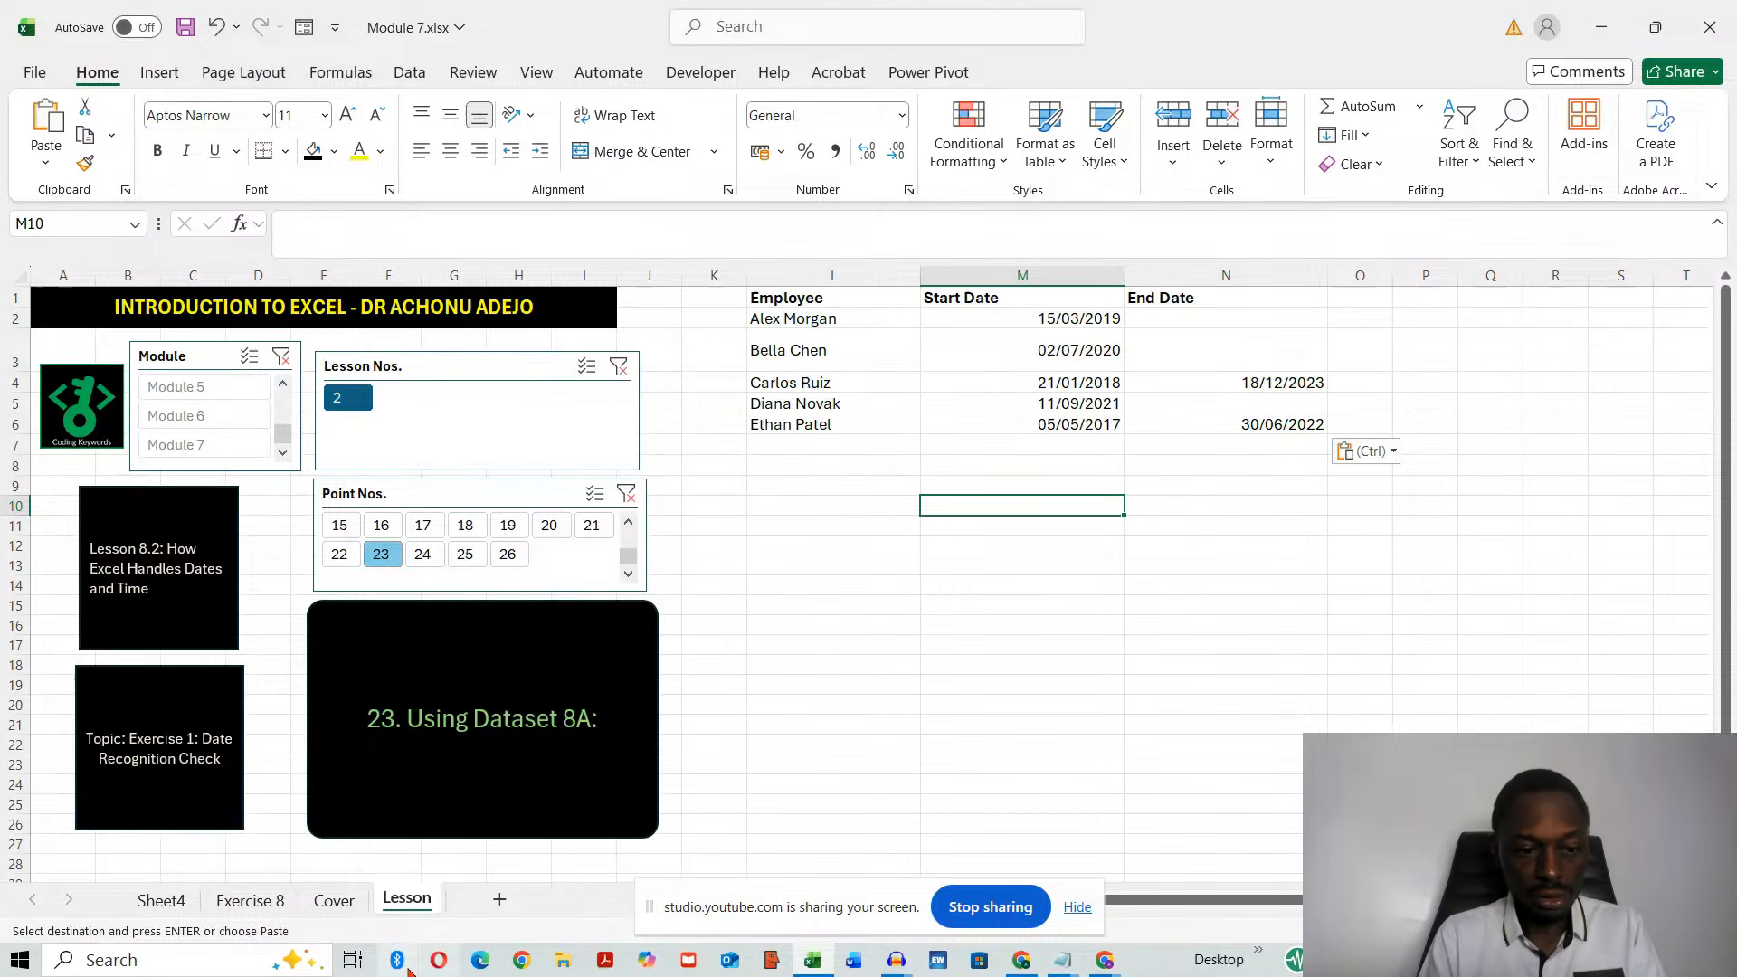
pyautogui.click(246, 902)
pyautogui.click(145, 570)
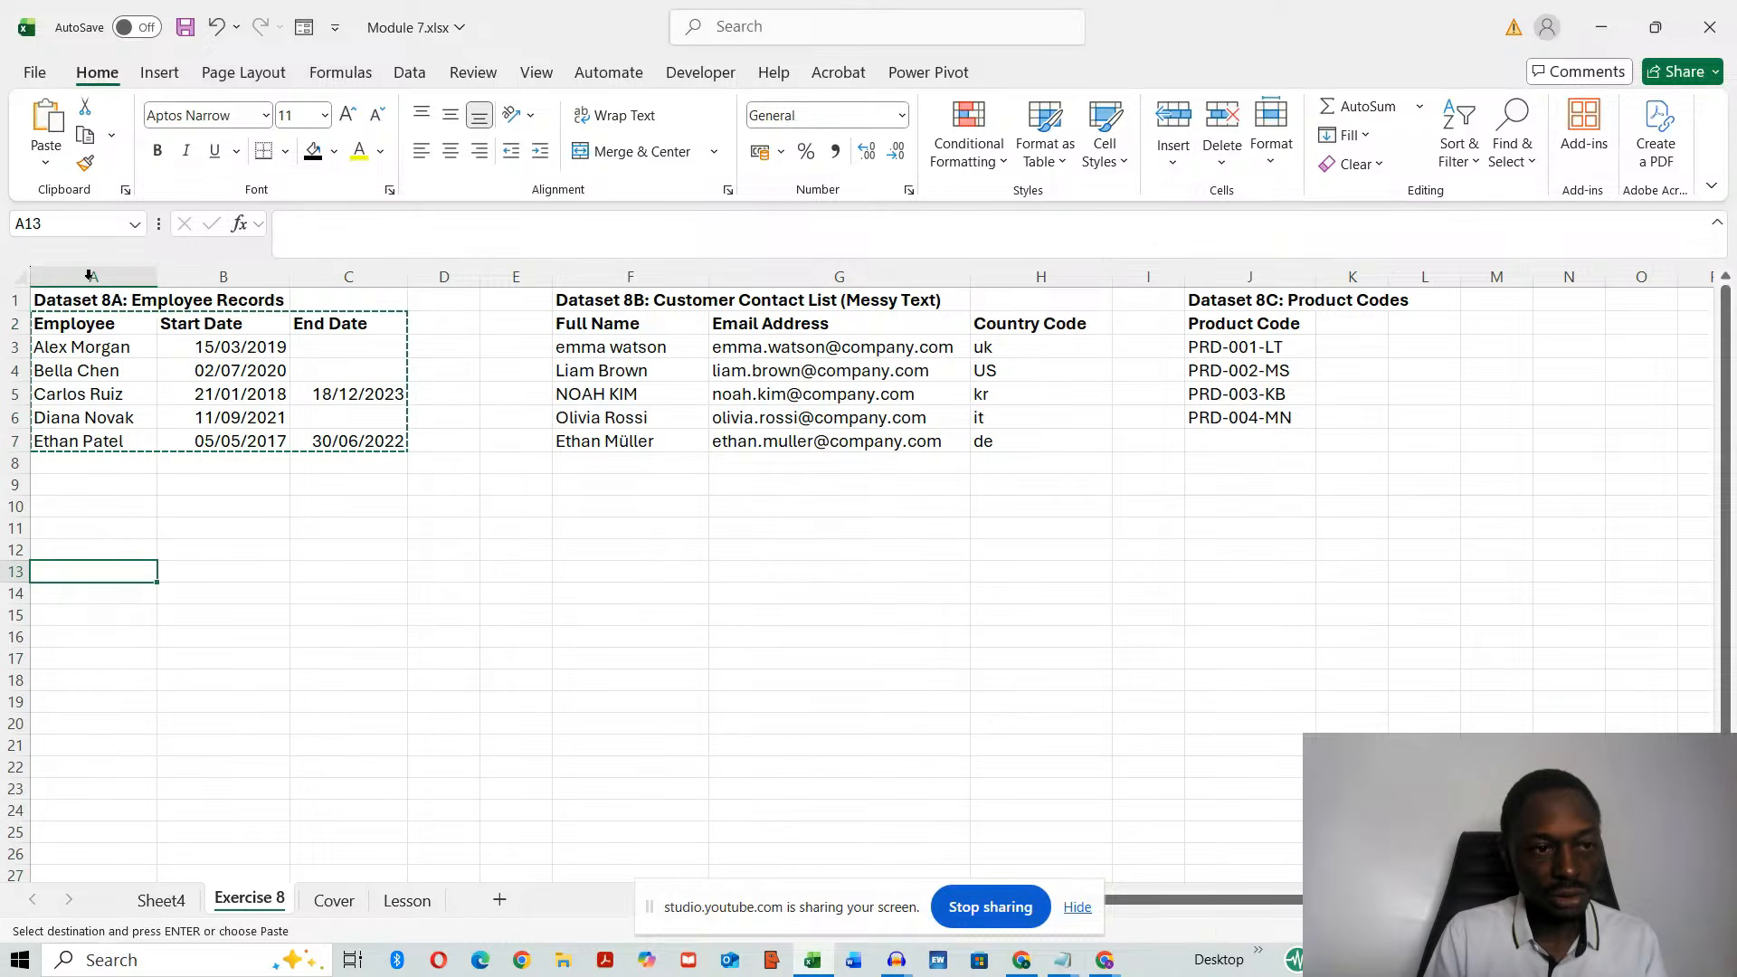
pyautogui.click(52, 298)
pyautogui.hotkey('ctrl', 'c')
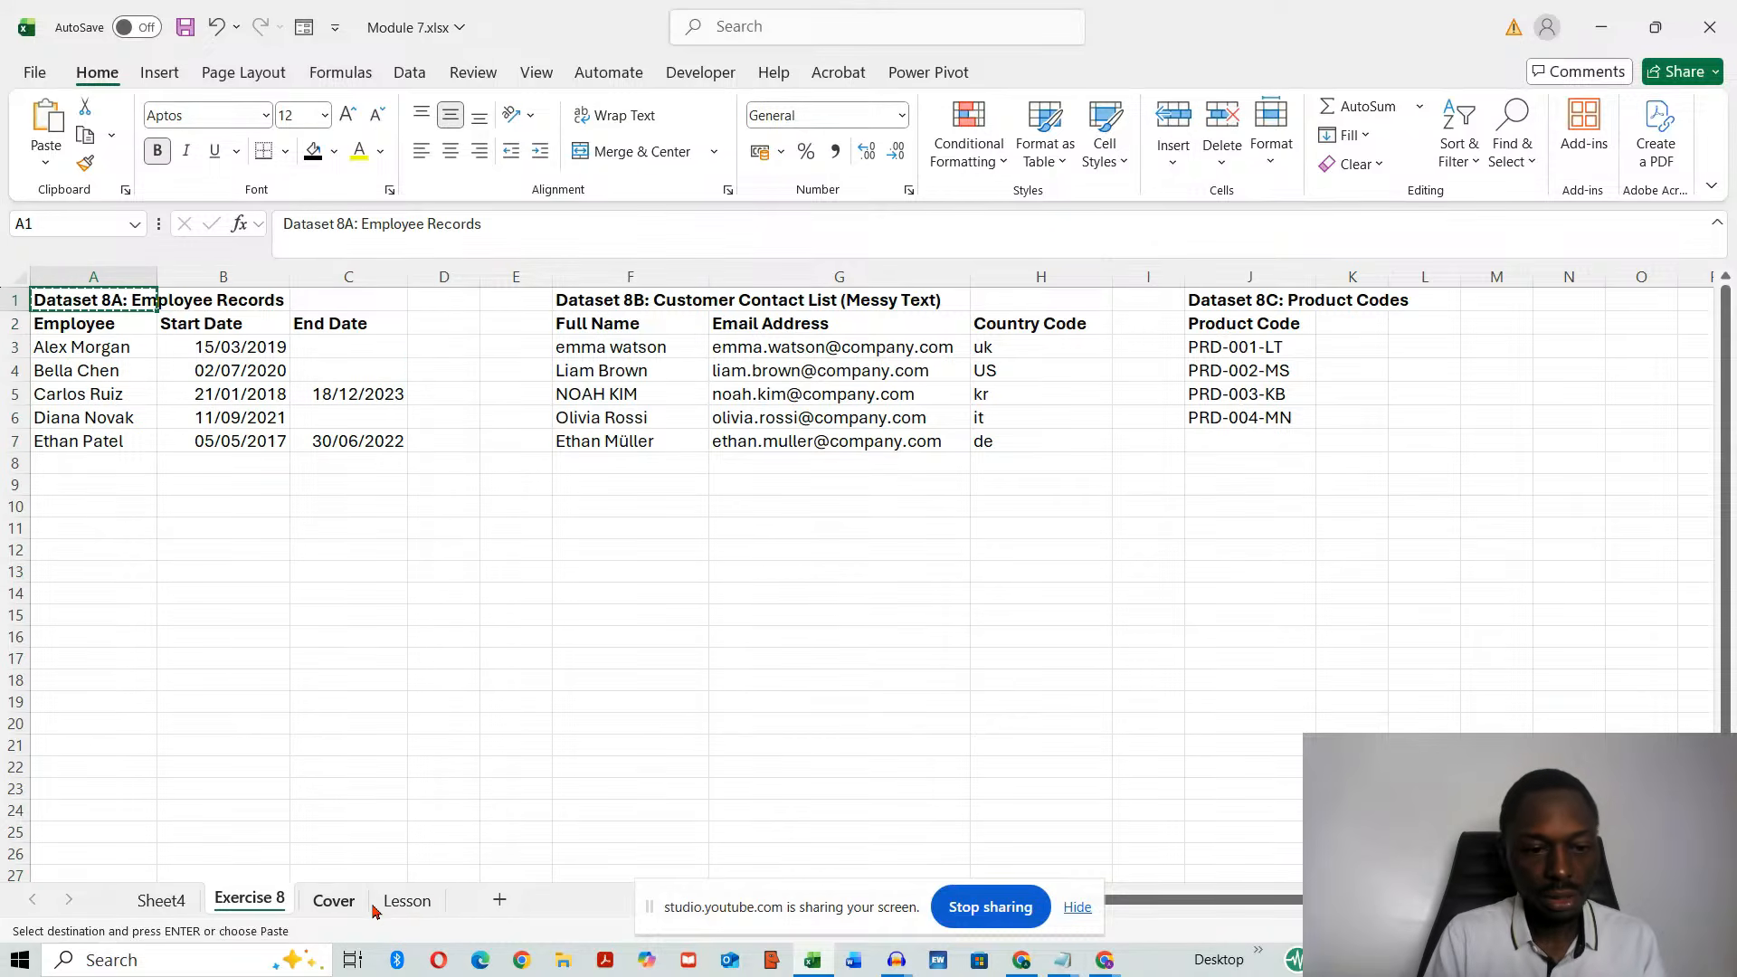
pyautogui.click(402, 901)
pyautogui.click(776, 469)
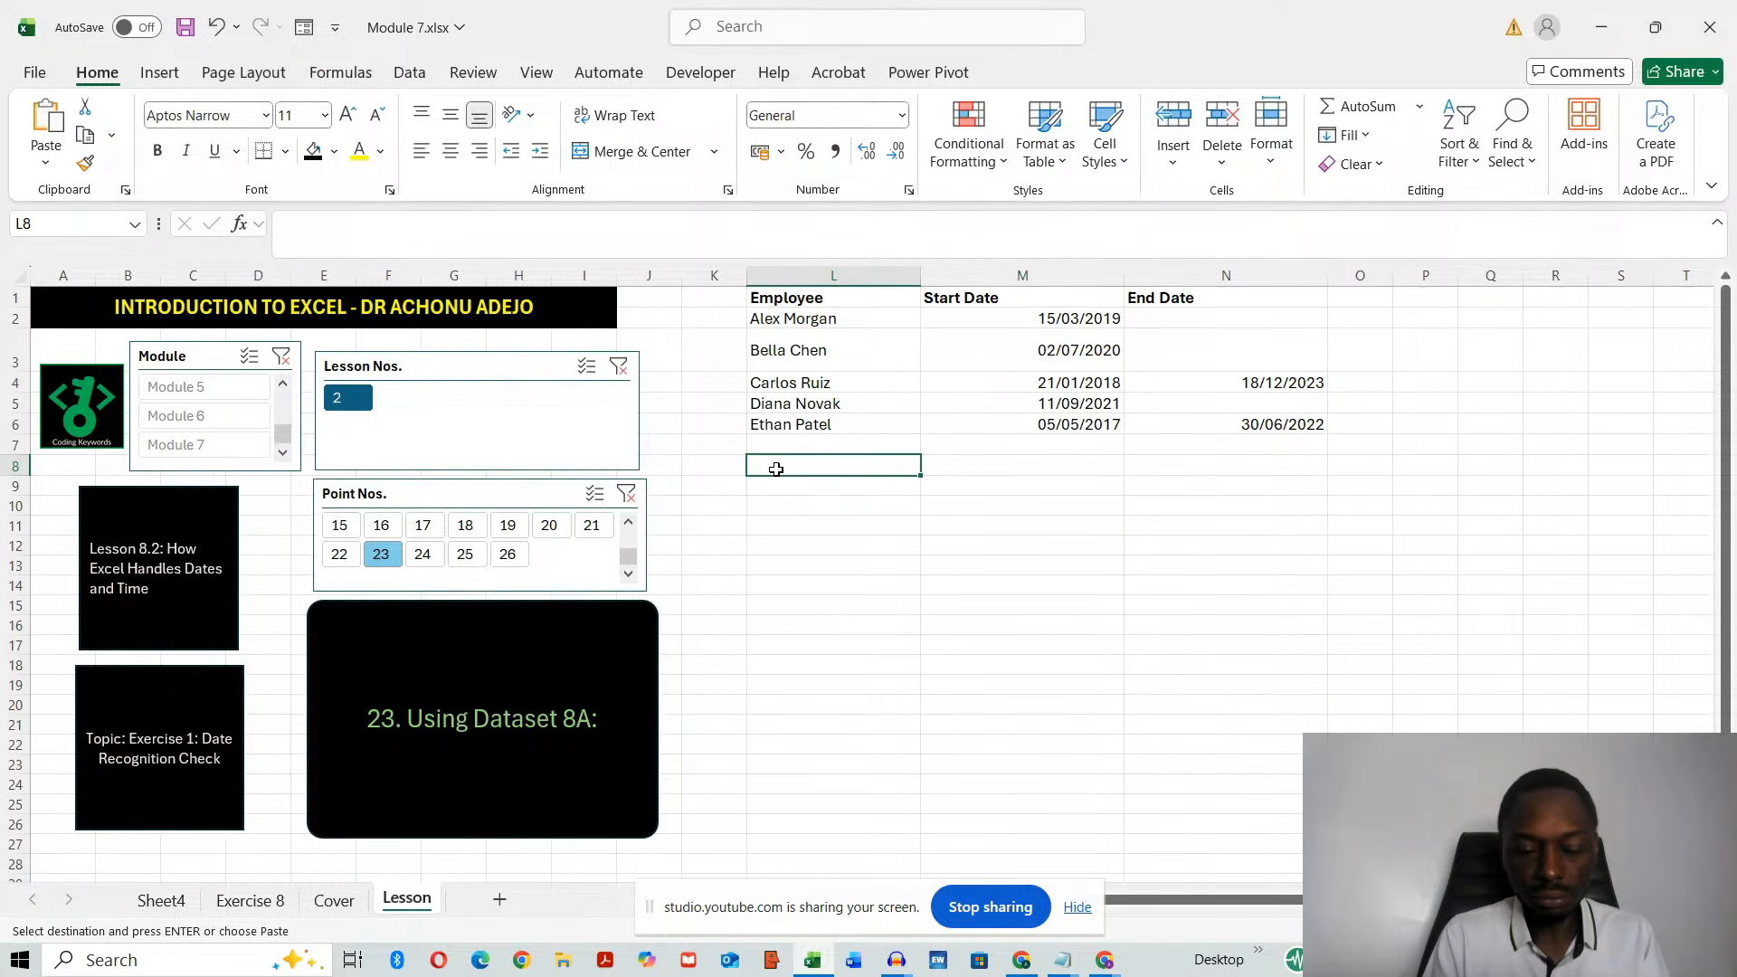
pyautogui.hotkey('ctrl', 'v')
pyautogui.click(817, 578)
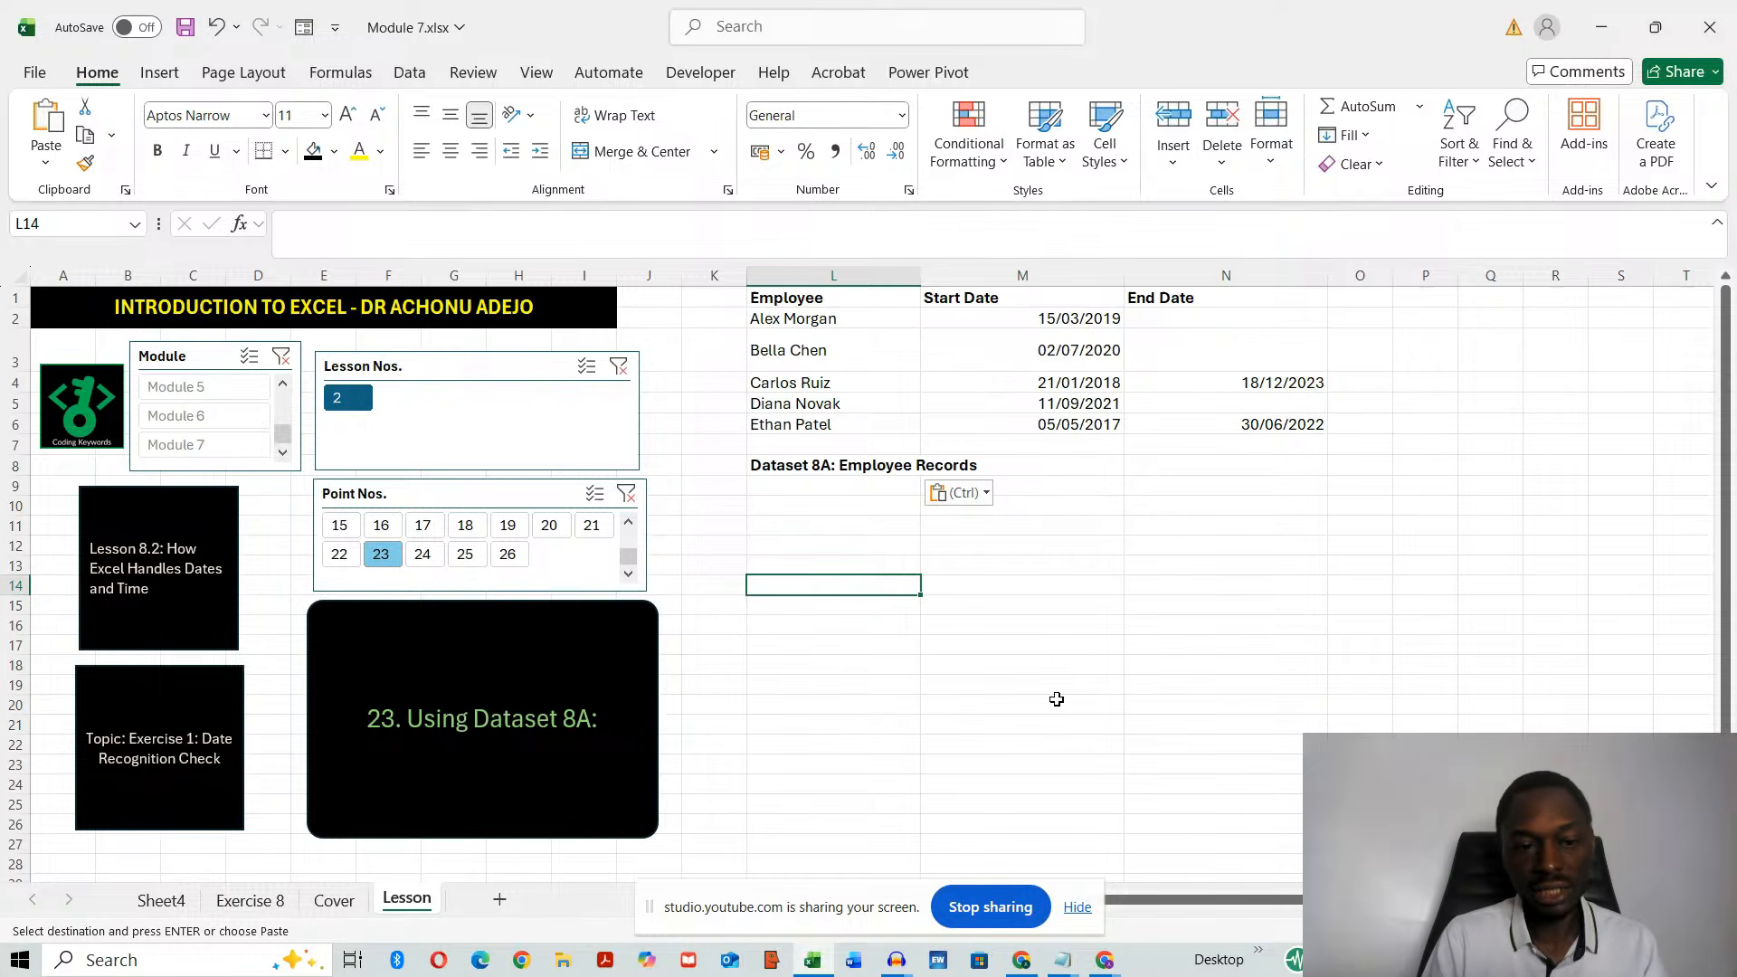
# - Show lesson point 24 and format the Start Date column (M) as Short Date
pyautogui.click(422, 553)
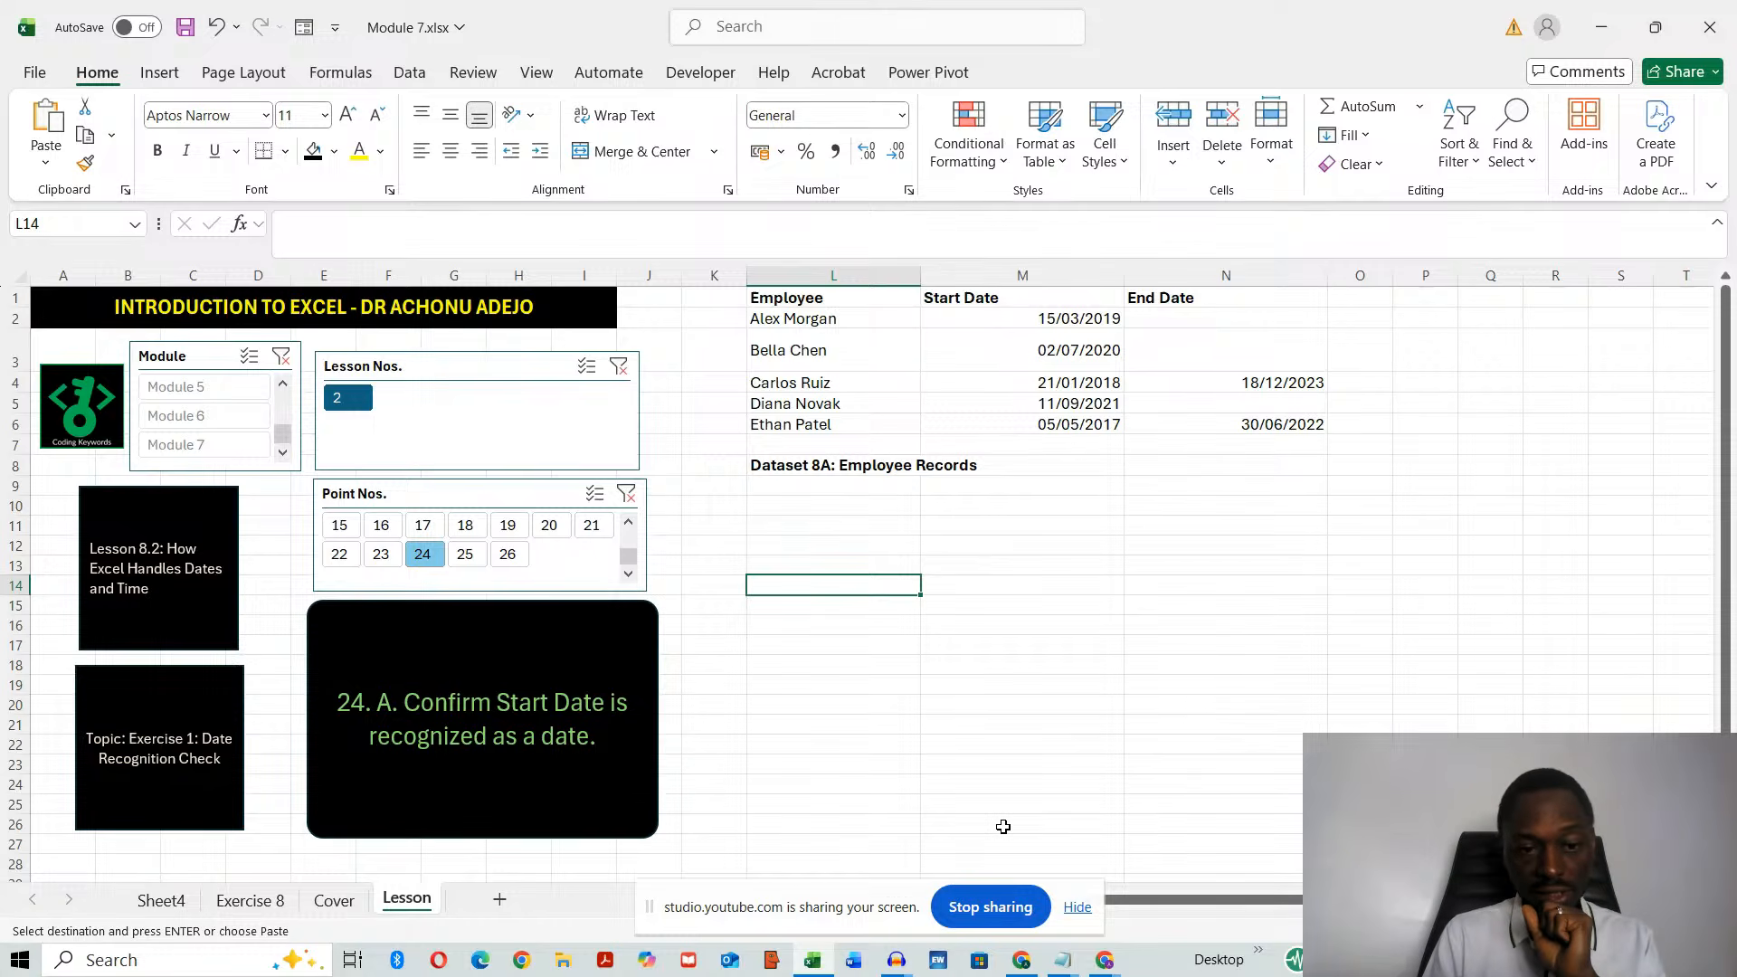
pyautogui.click(1021, 277)
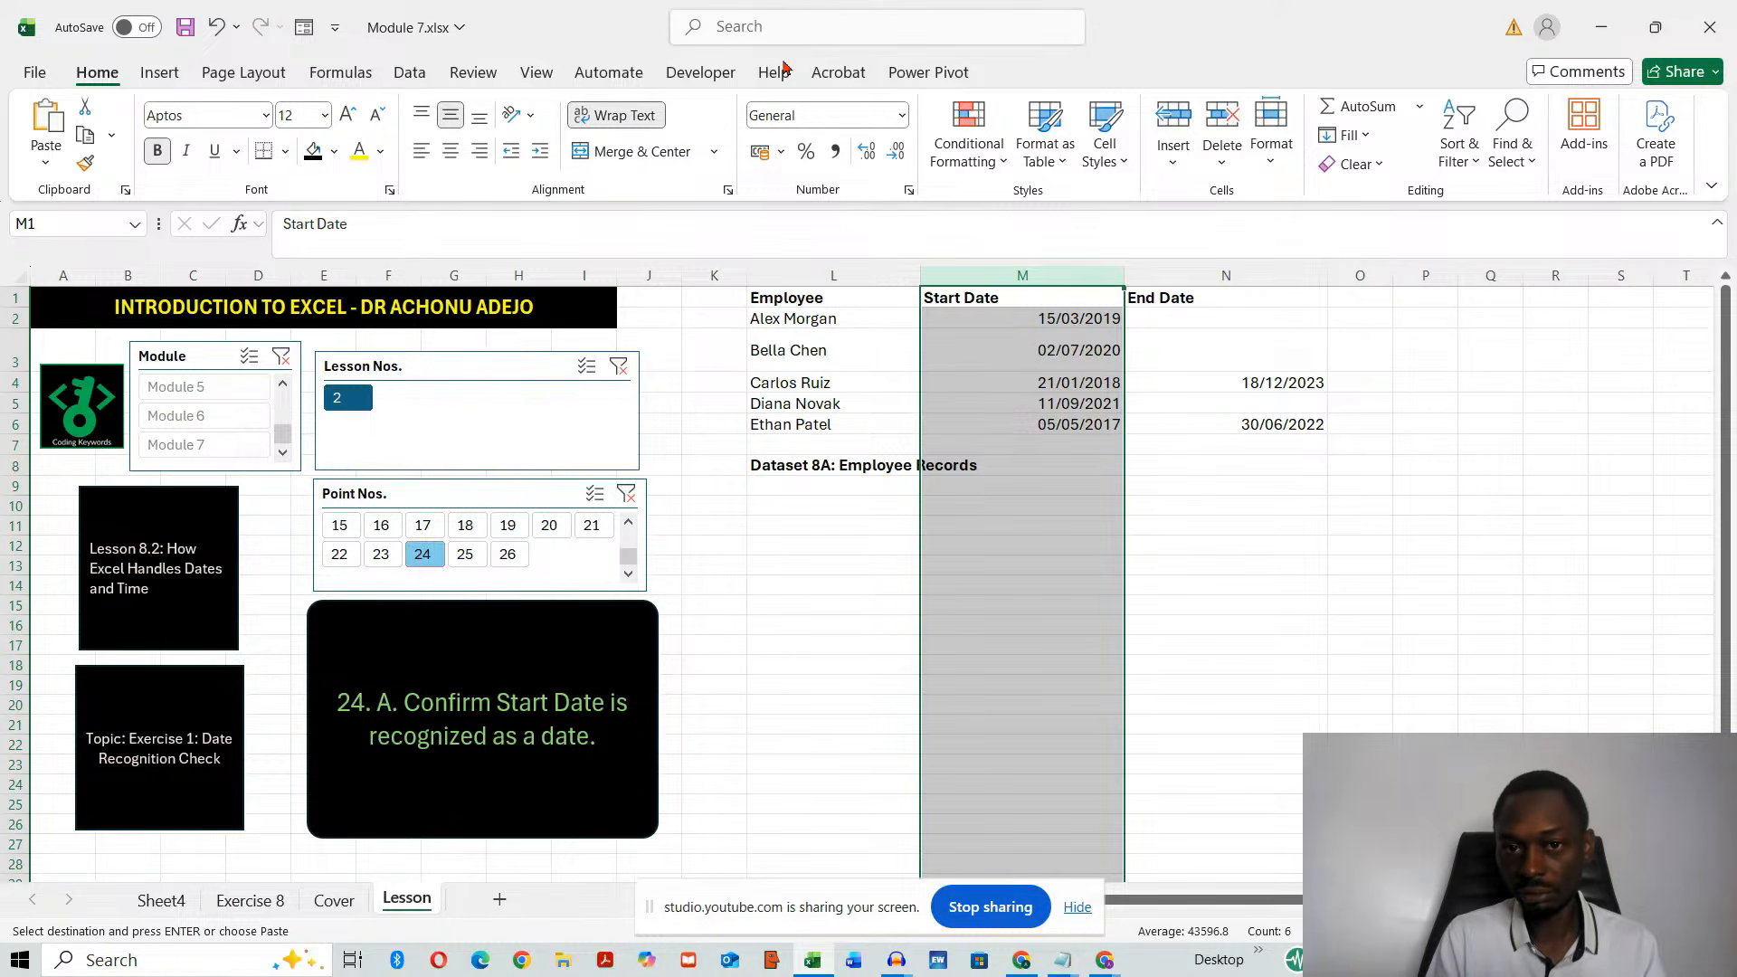
pyautogui.click(901, 117)
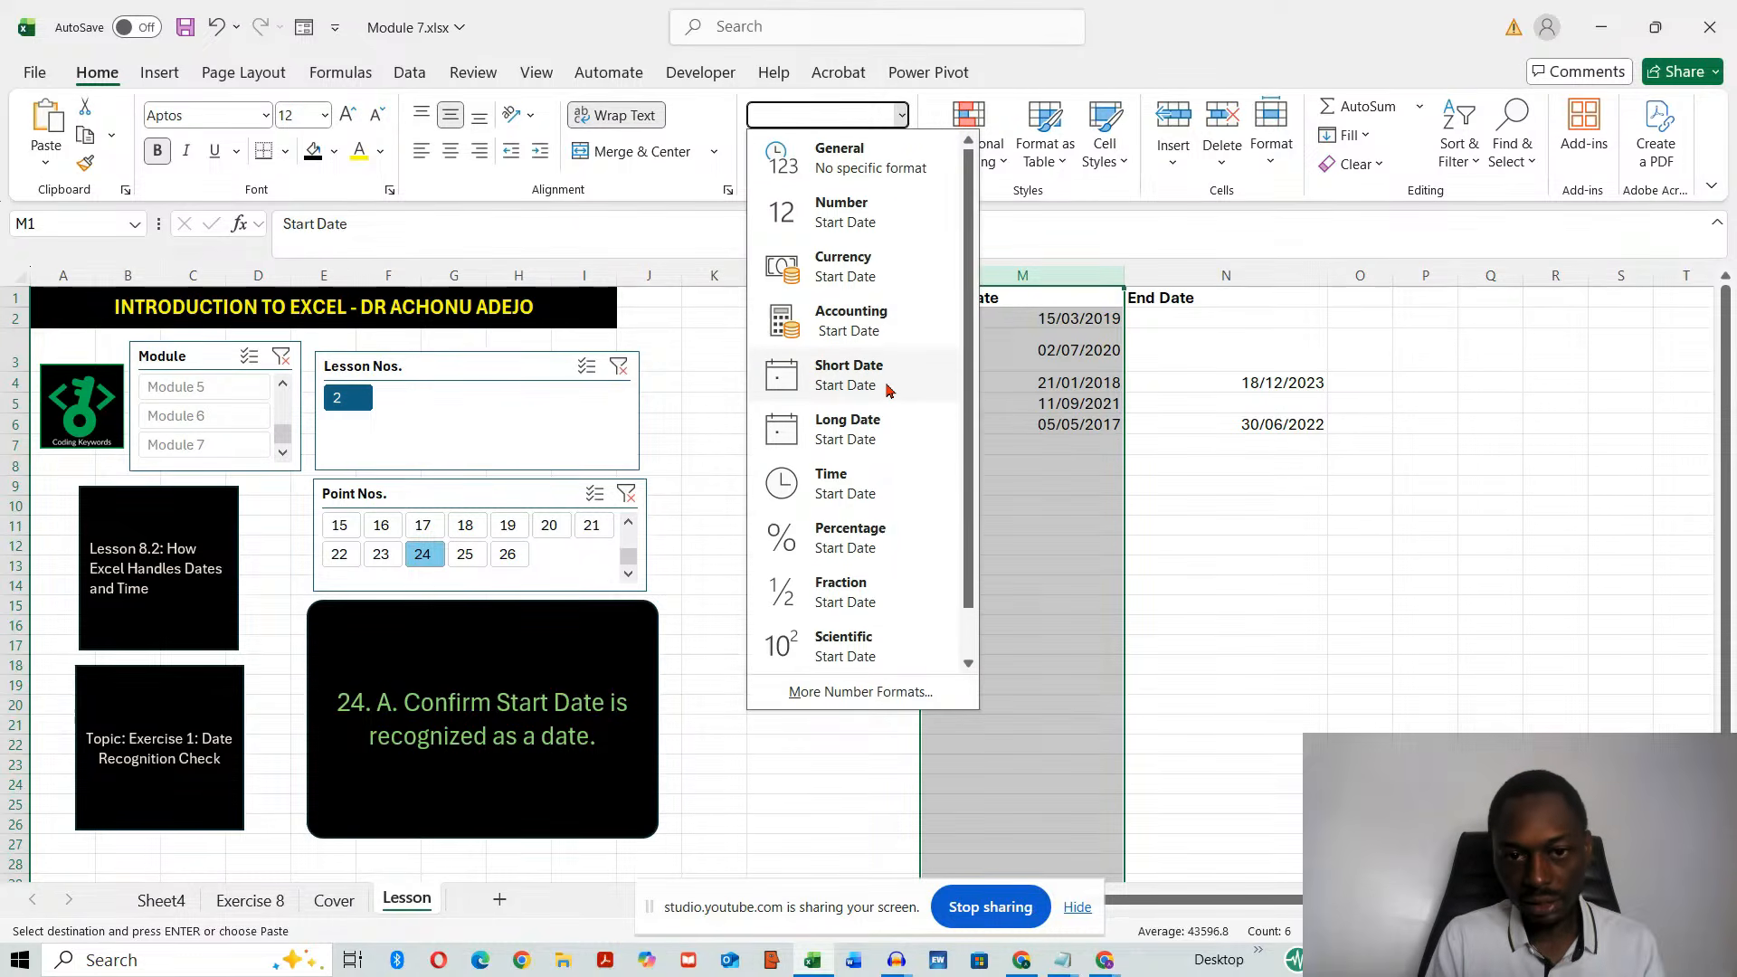
pyautogui.click(857, 381)
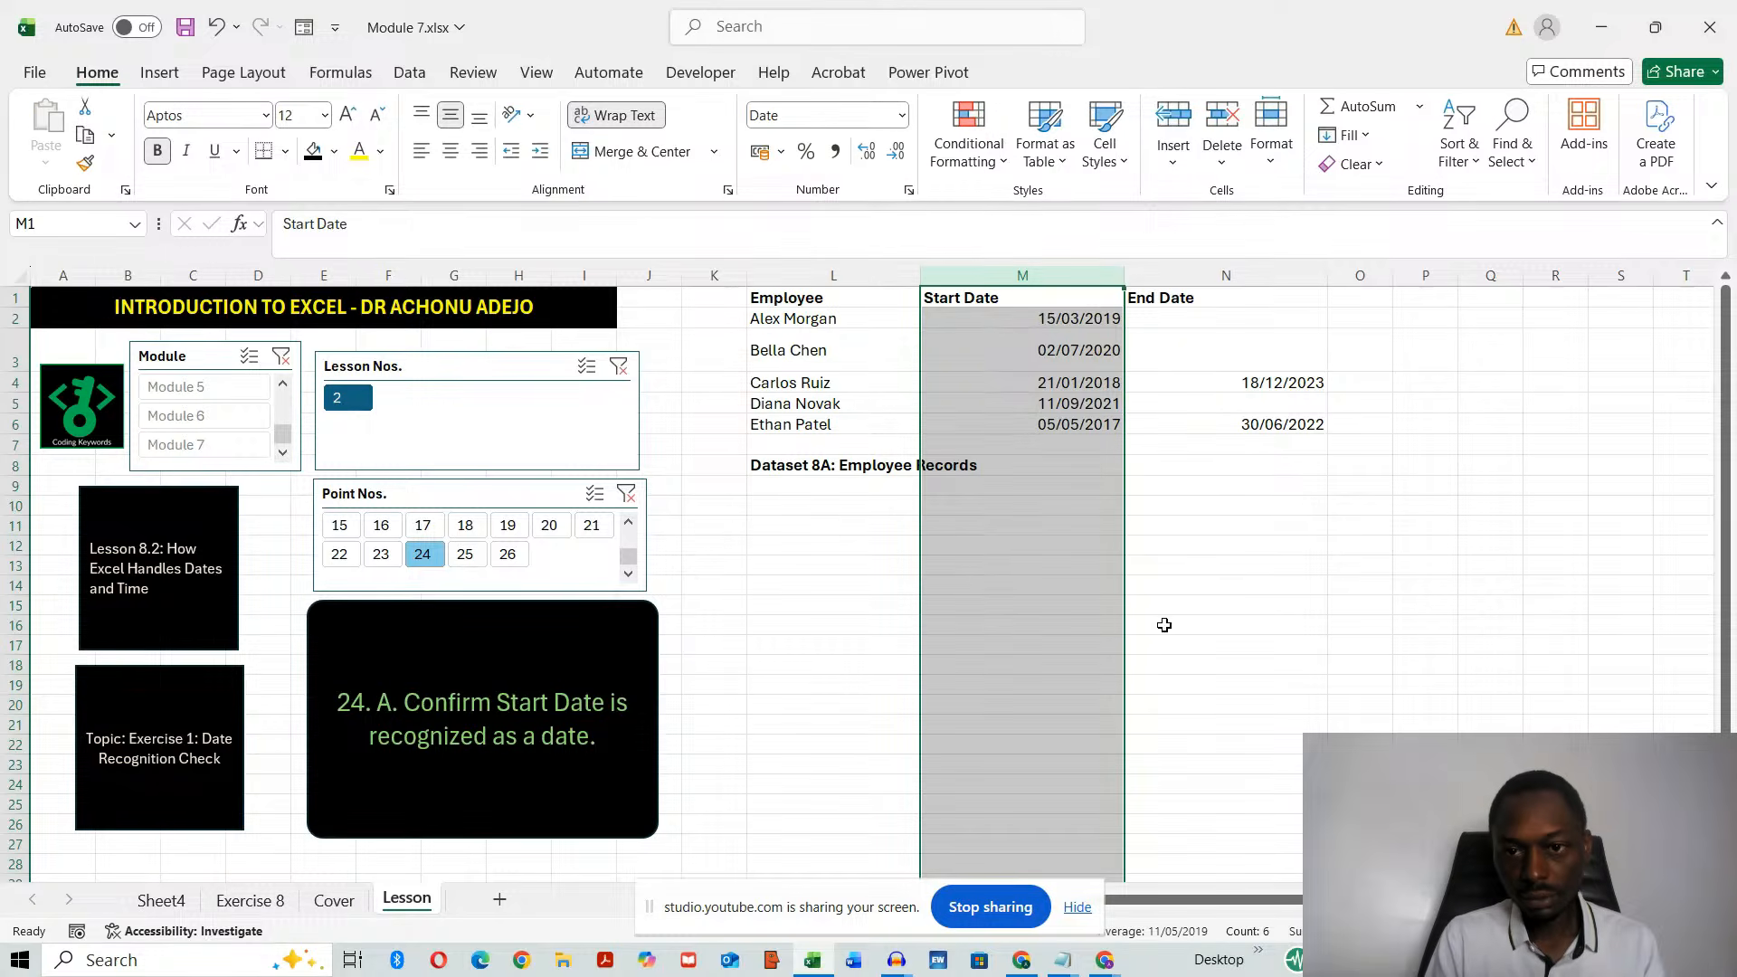
# - Show lesson point 25 and change the Start Date column's format to Number and back to Short Date
pyautogui.click(467, 565)
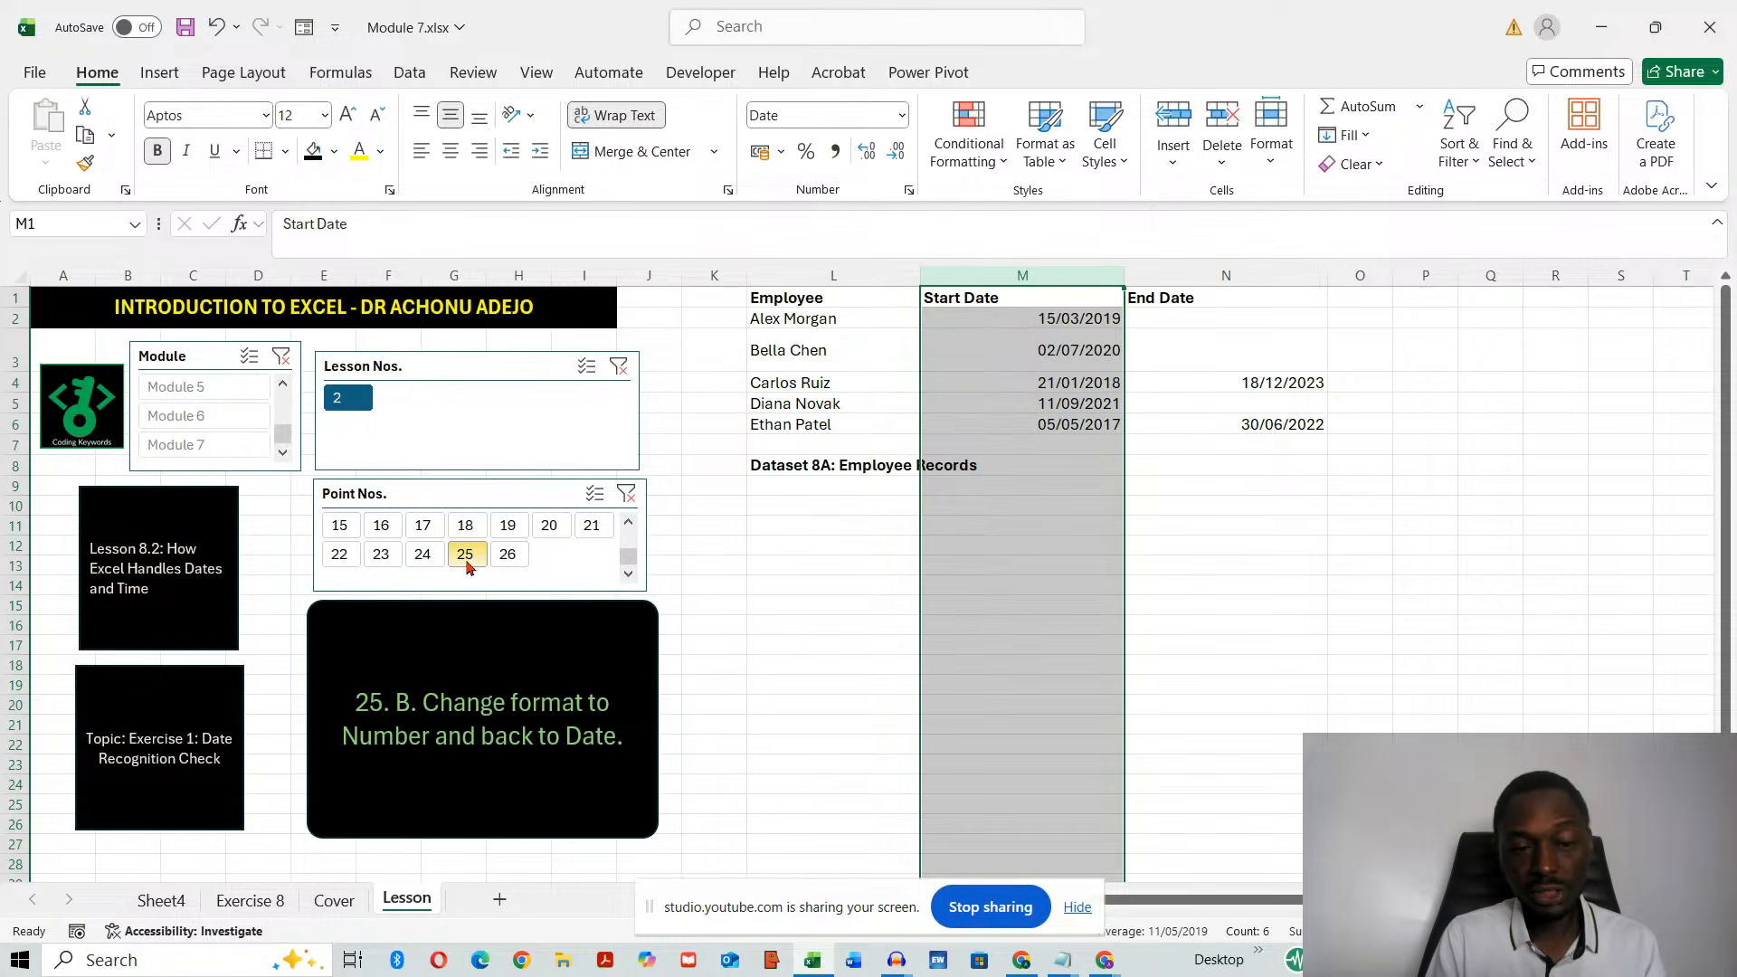
pyautogui.click(902, 118)
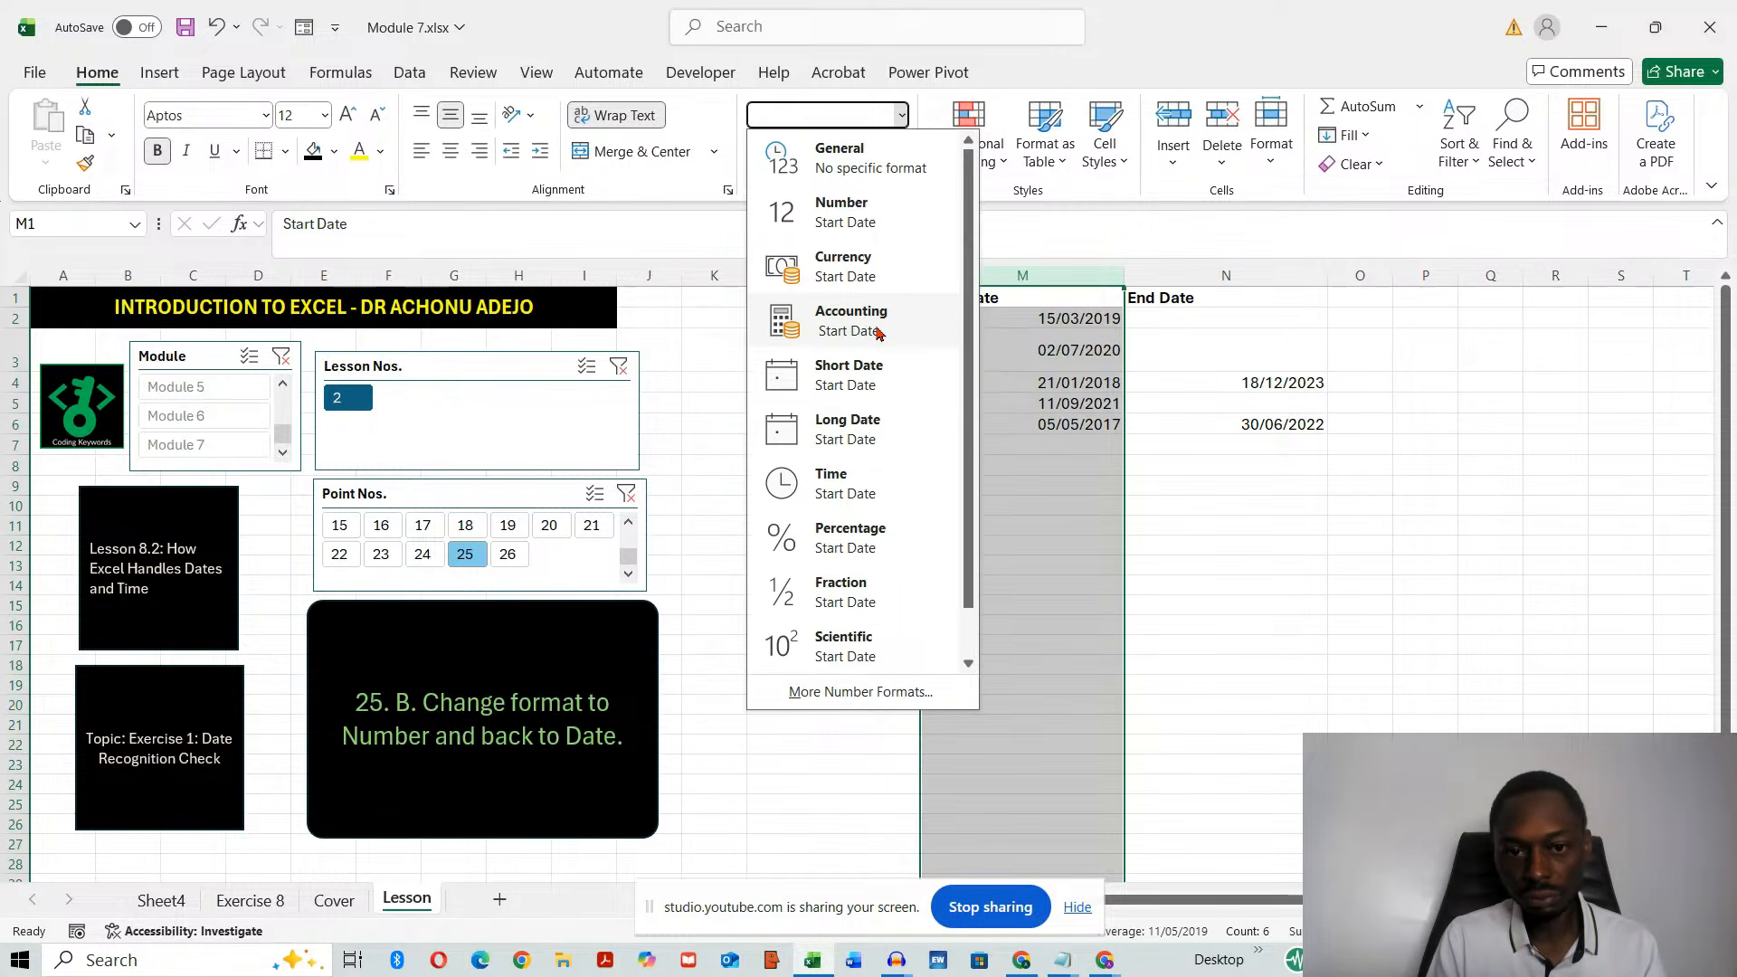
pyautogui.click(866, 214)
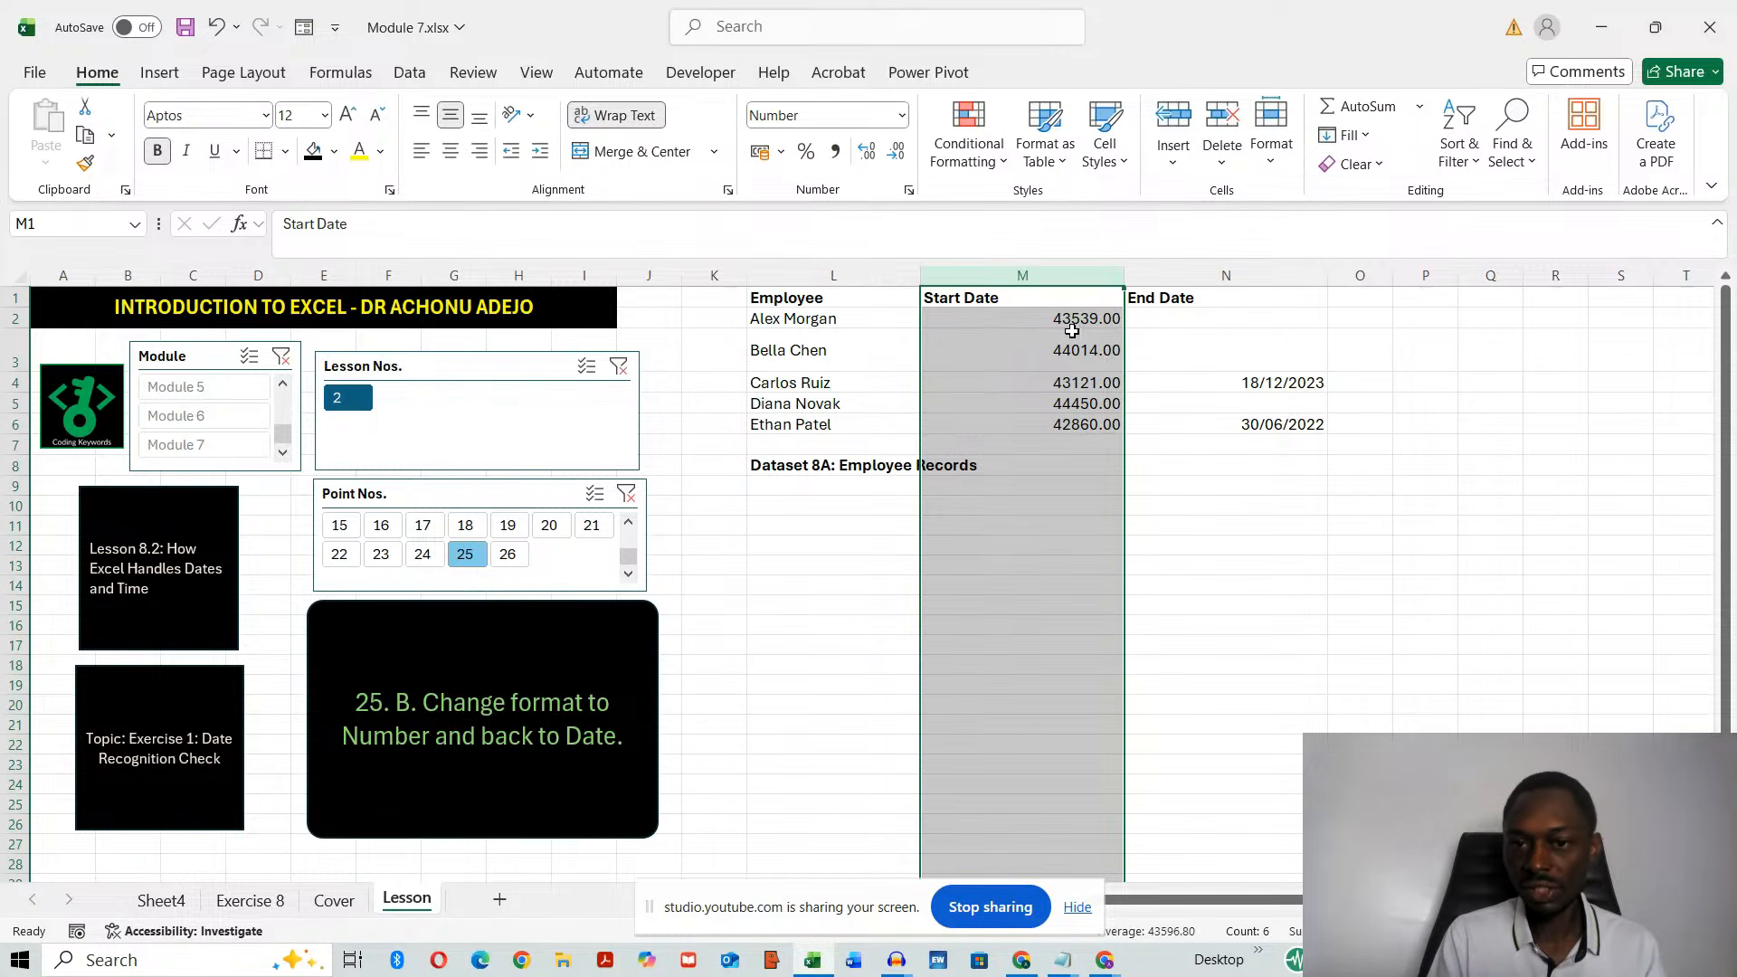
pyautogui.click(1213, 643)
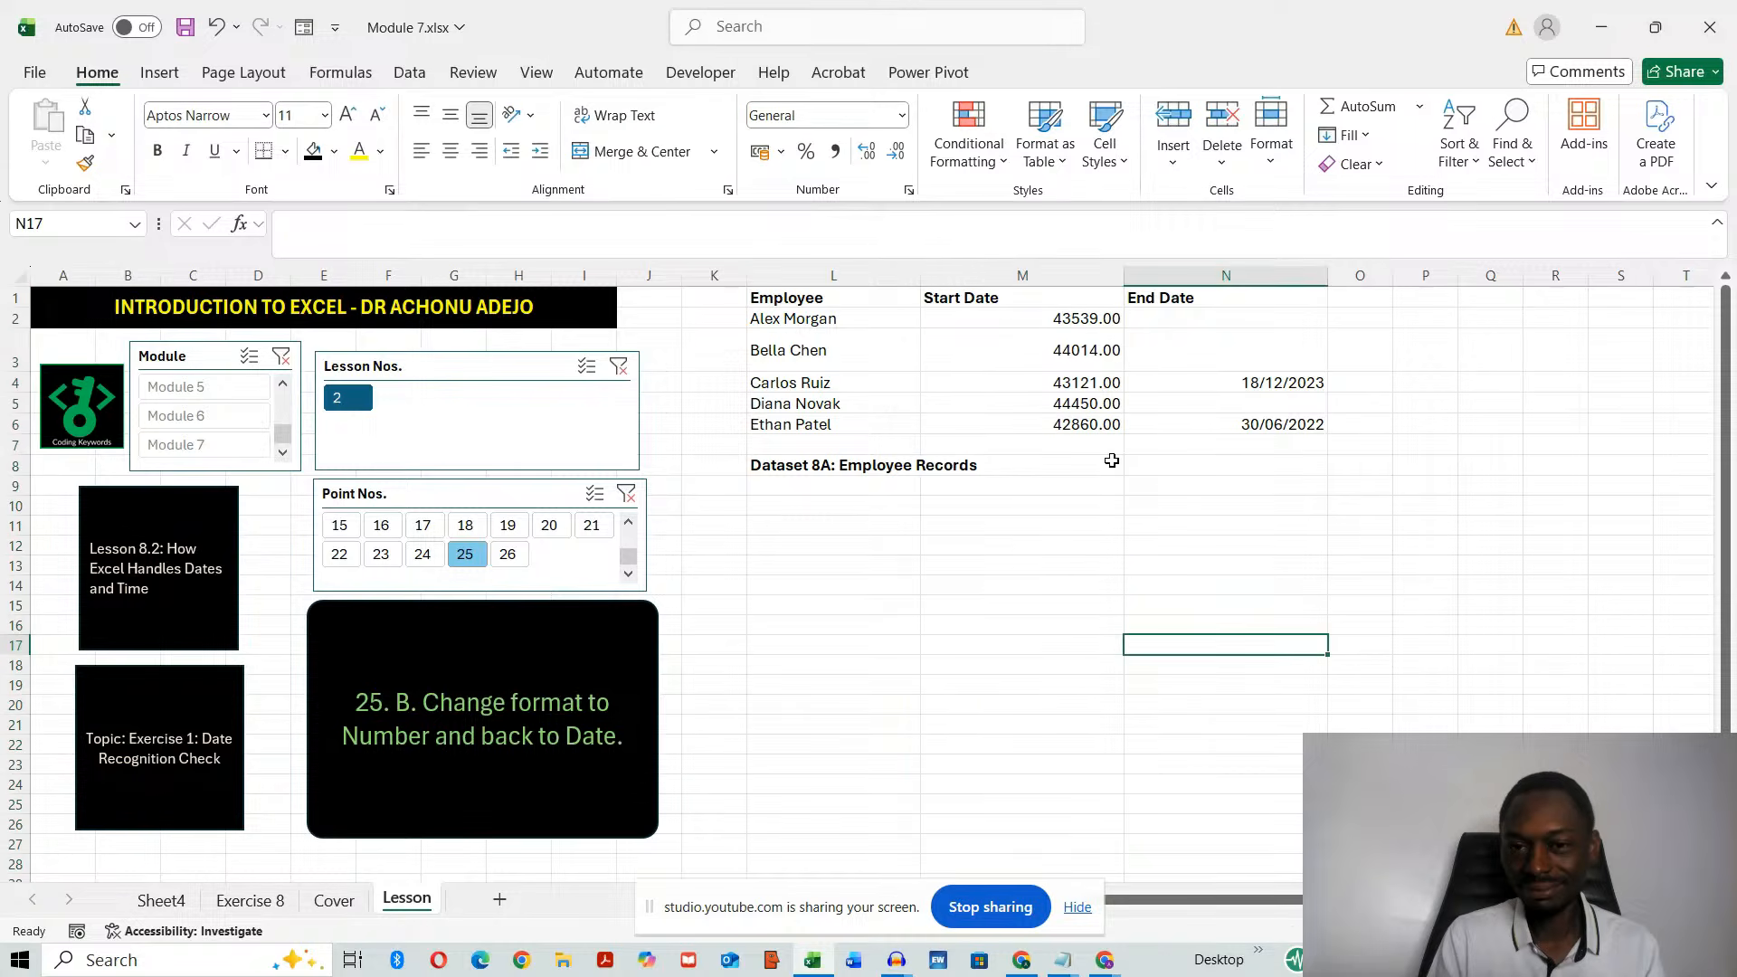
pyautogui.click(1026, 273)
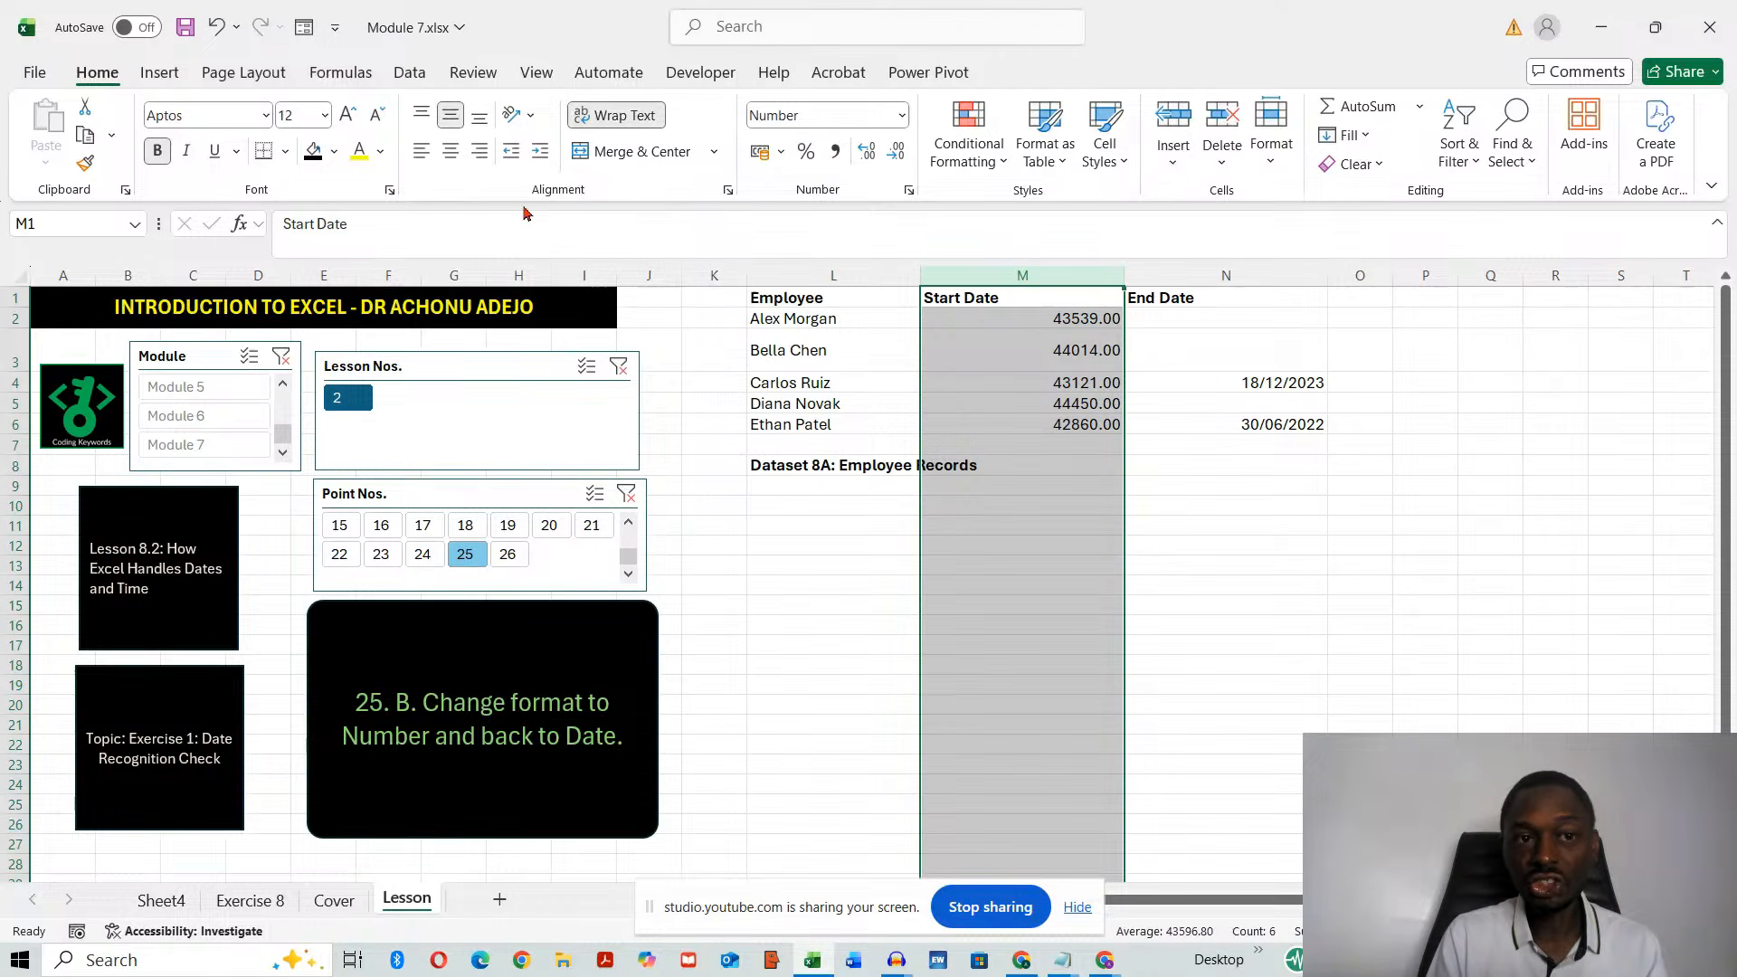
pyautogui.click(902, 115)
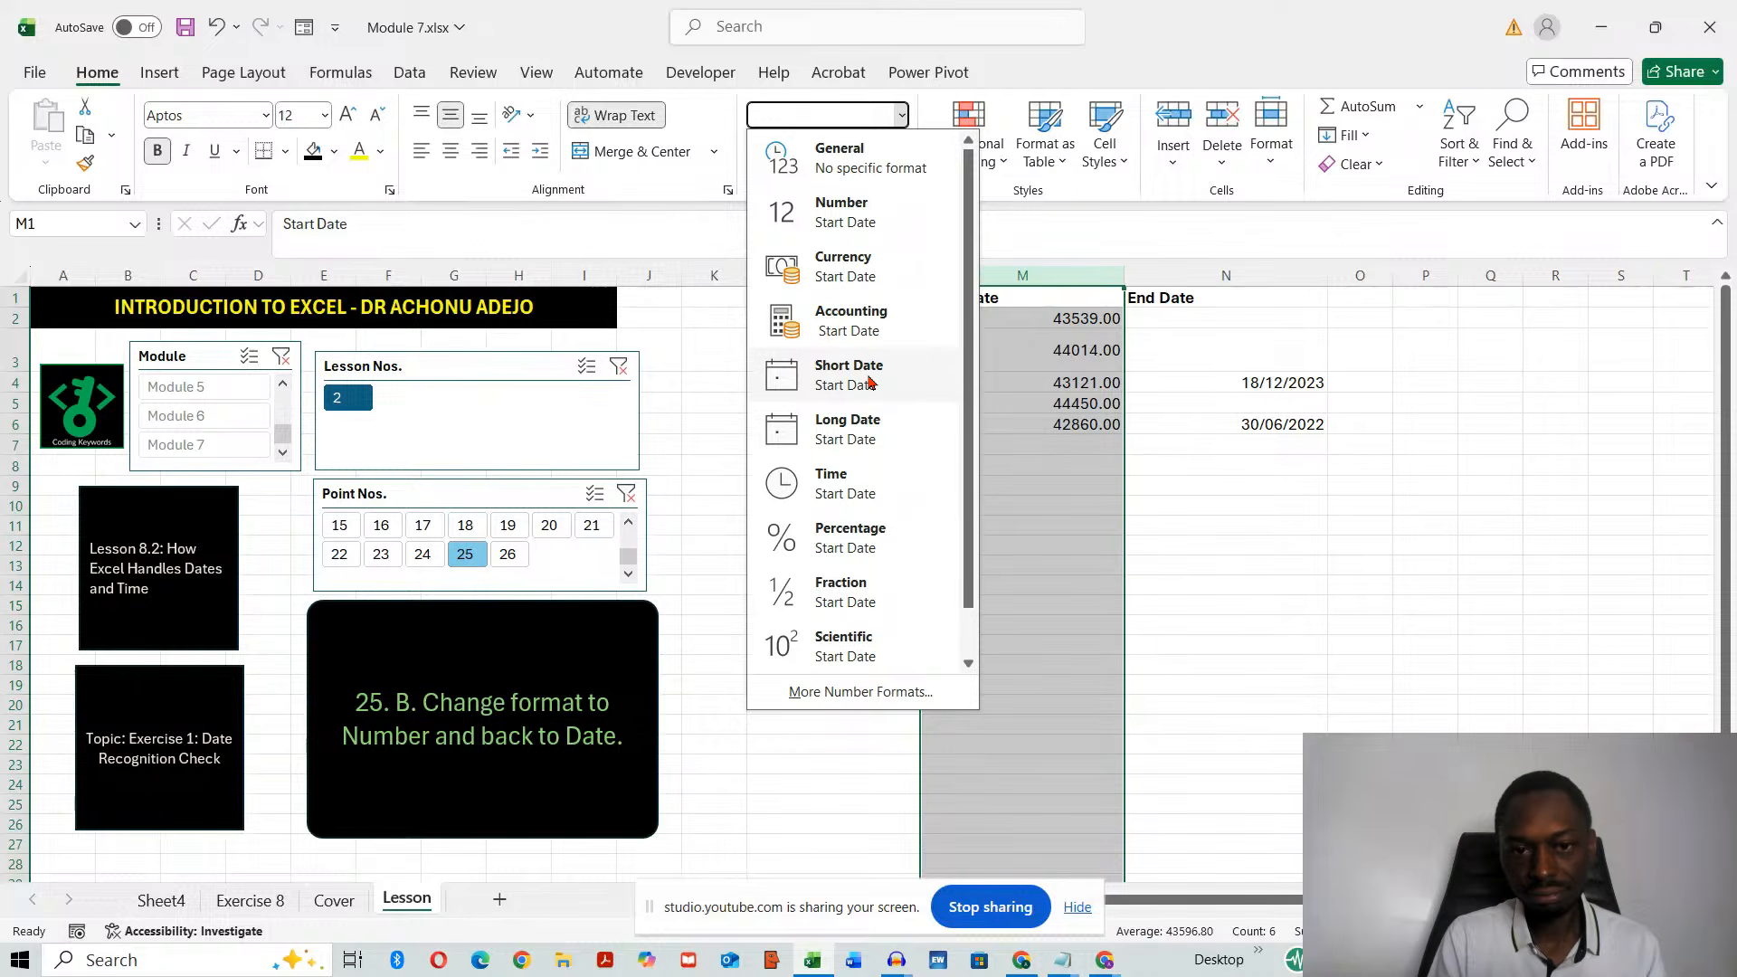
pyautogui.click(837, 378)
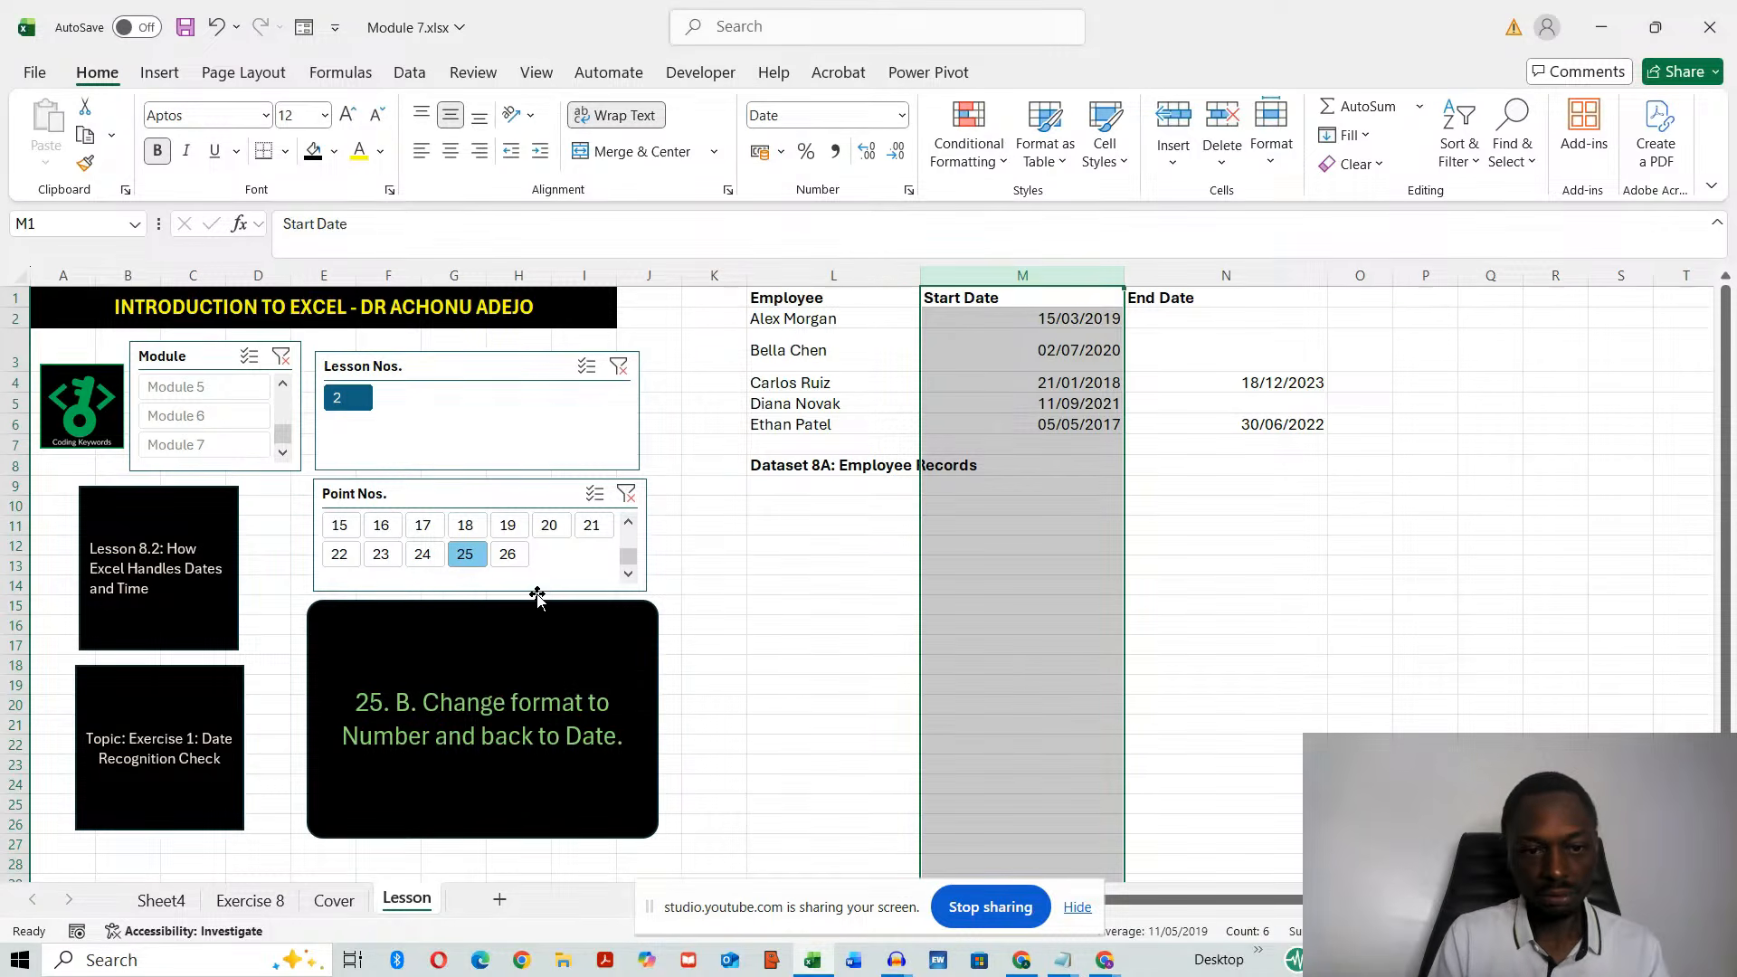
# - Show the final Lesson 2 point, 26, and move the lesson panel on to point 1 of Lesson 3
pyautogui.click(507, 559)
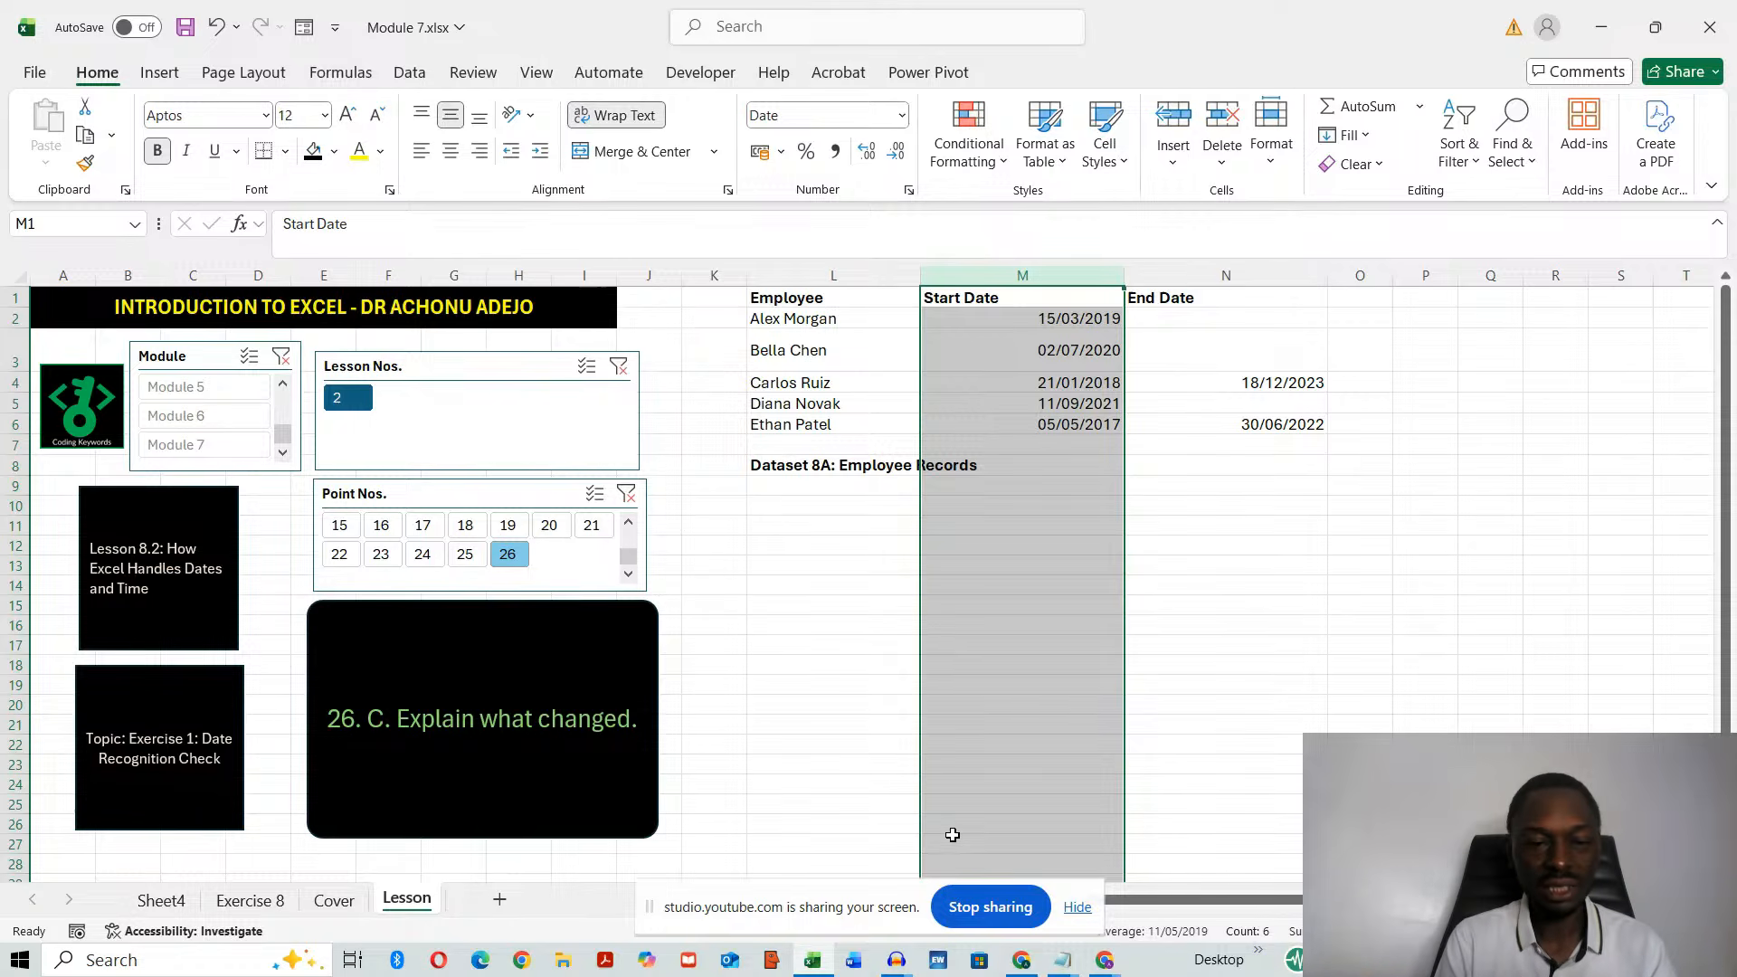
pyautogui.click(914, 762)
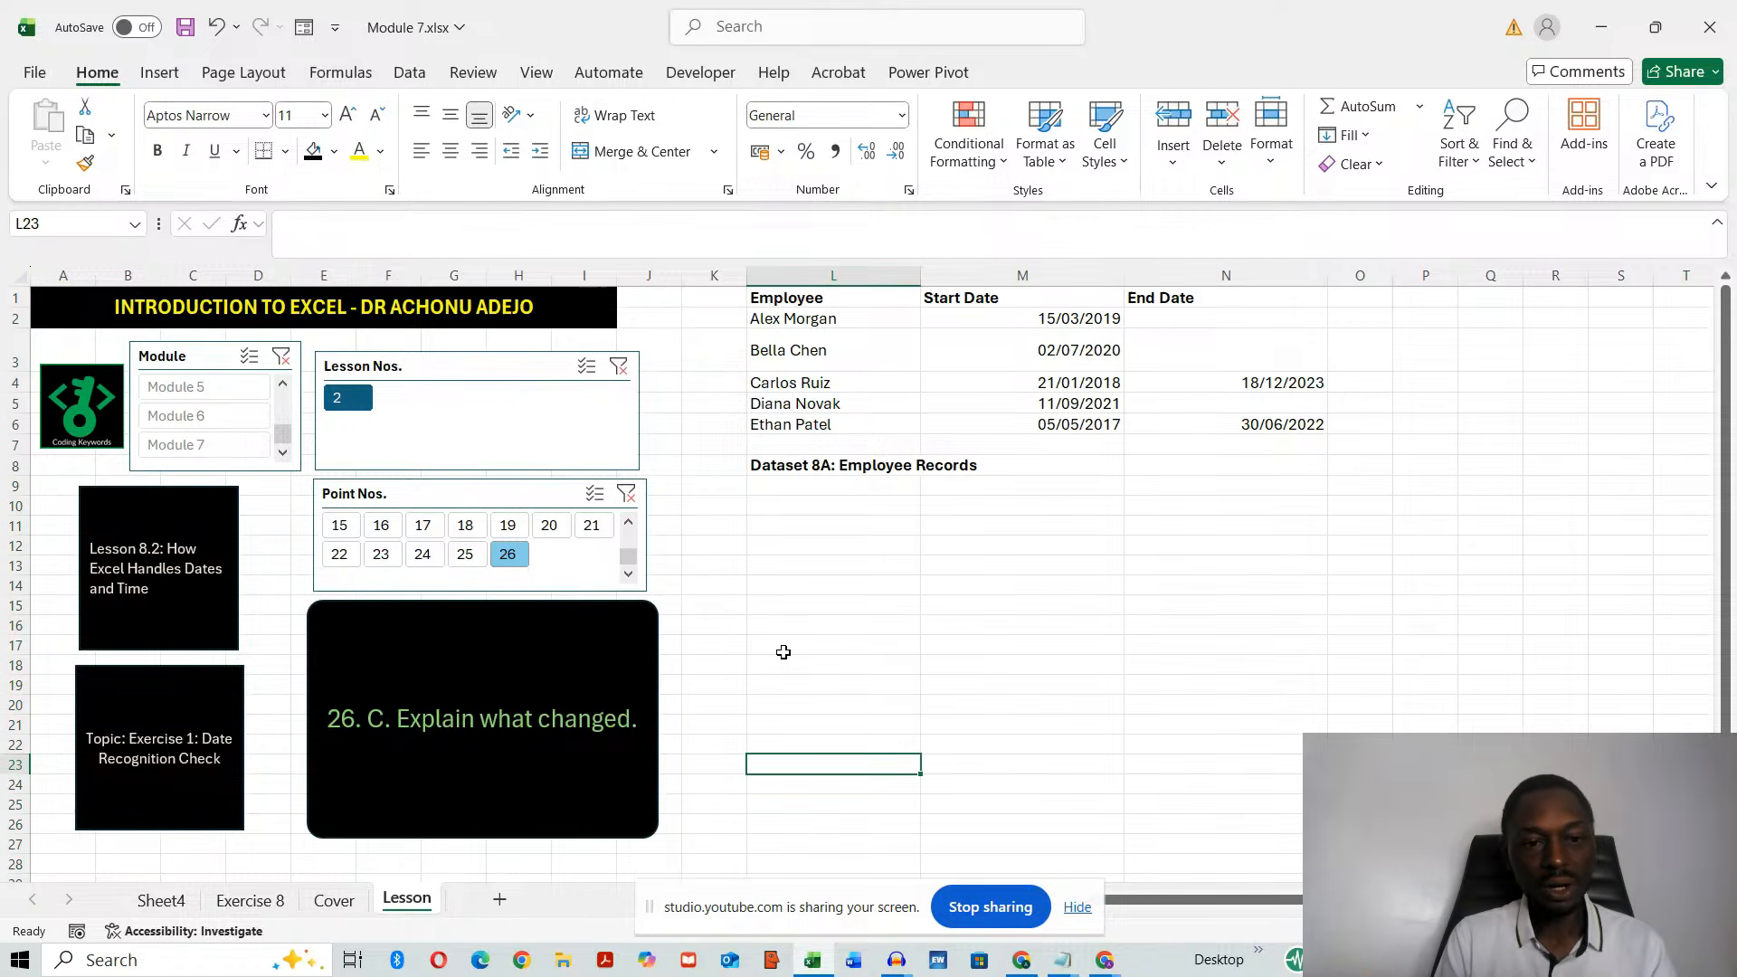
pyautogui.moveTo(628, 556); pyautogui.dragTo(634, 536)
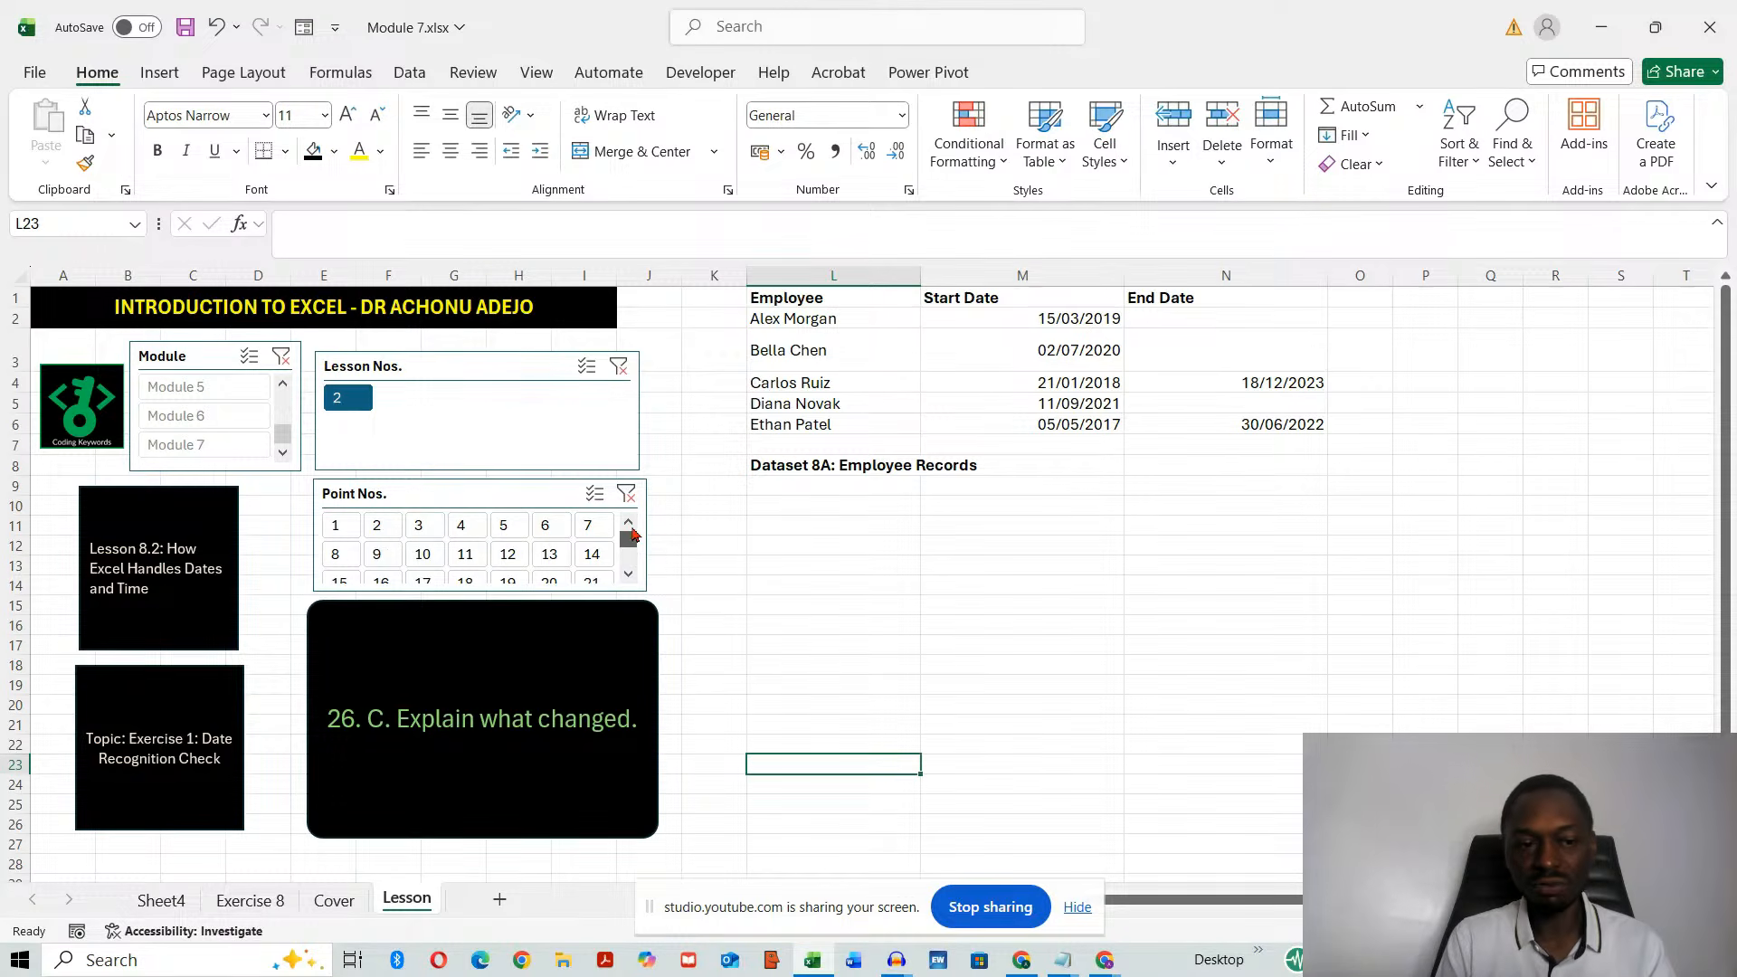
pyautogui.click(336, 529)
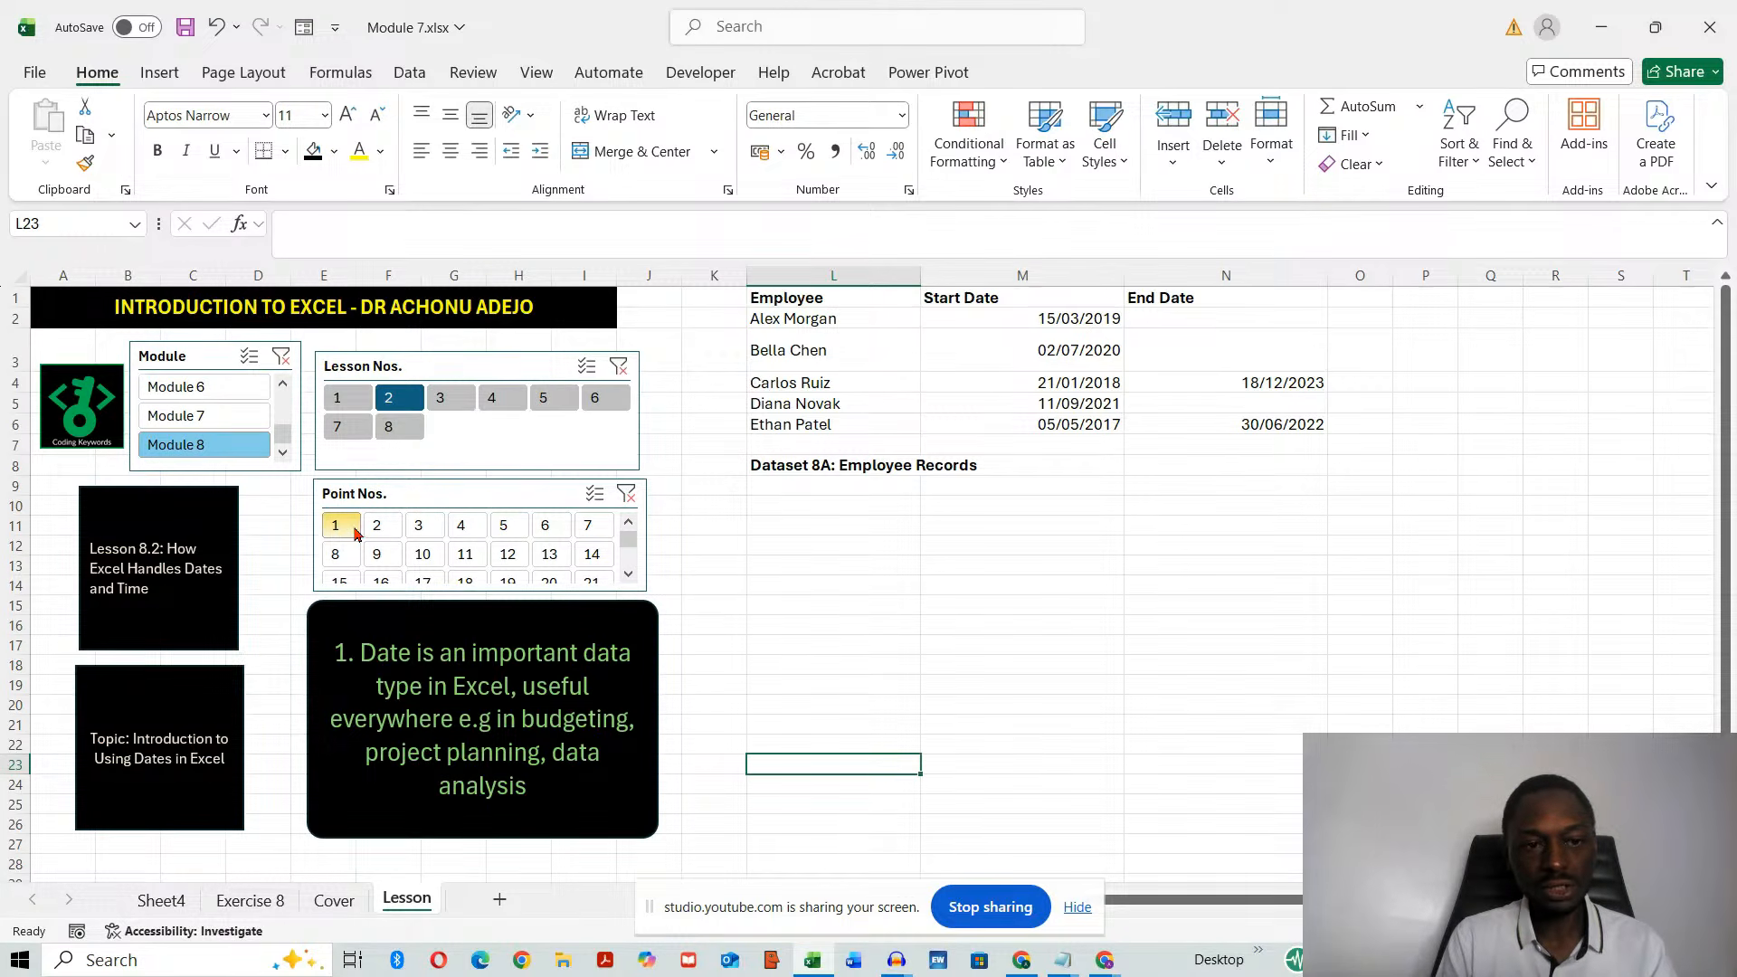
pyautogui.click(442, 405)
pyautogui.click(859, 685)
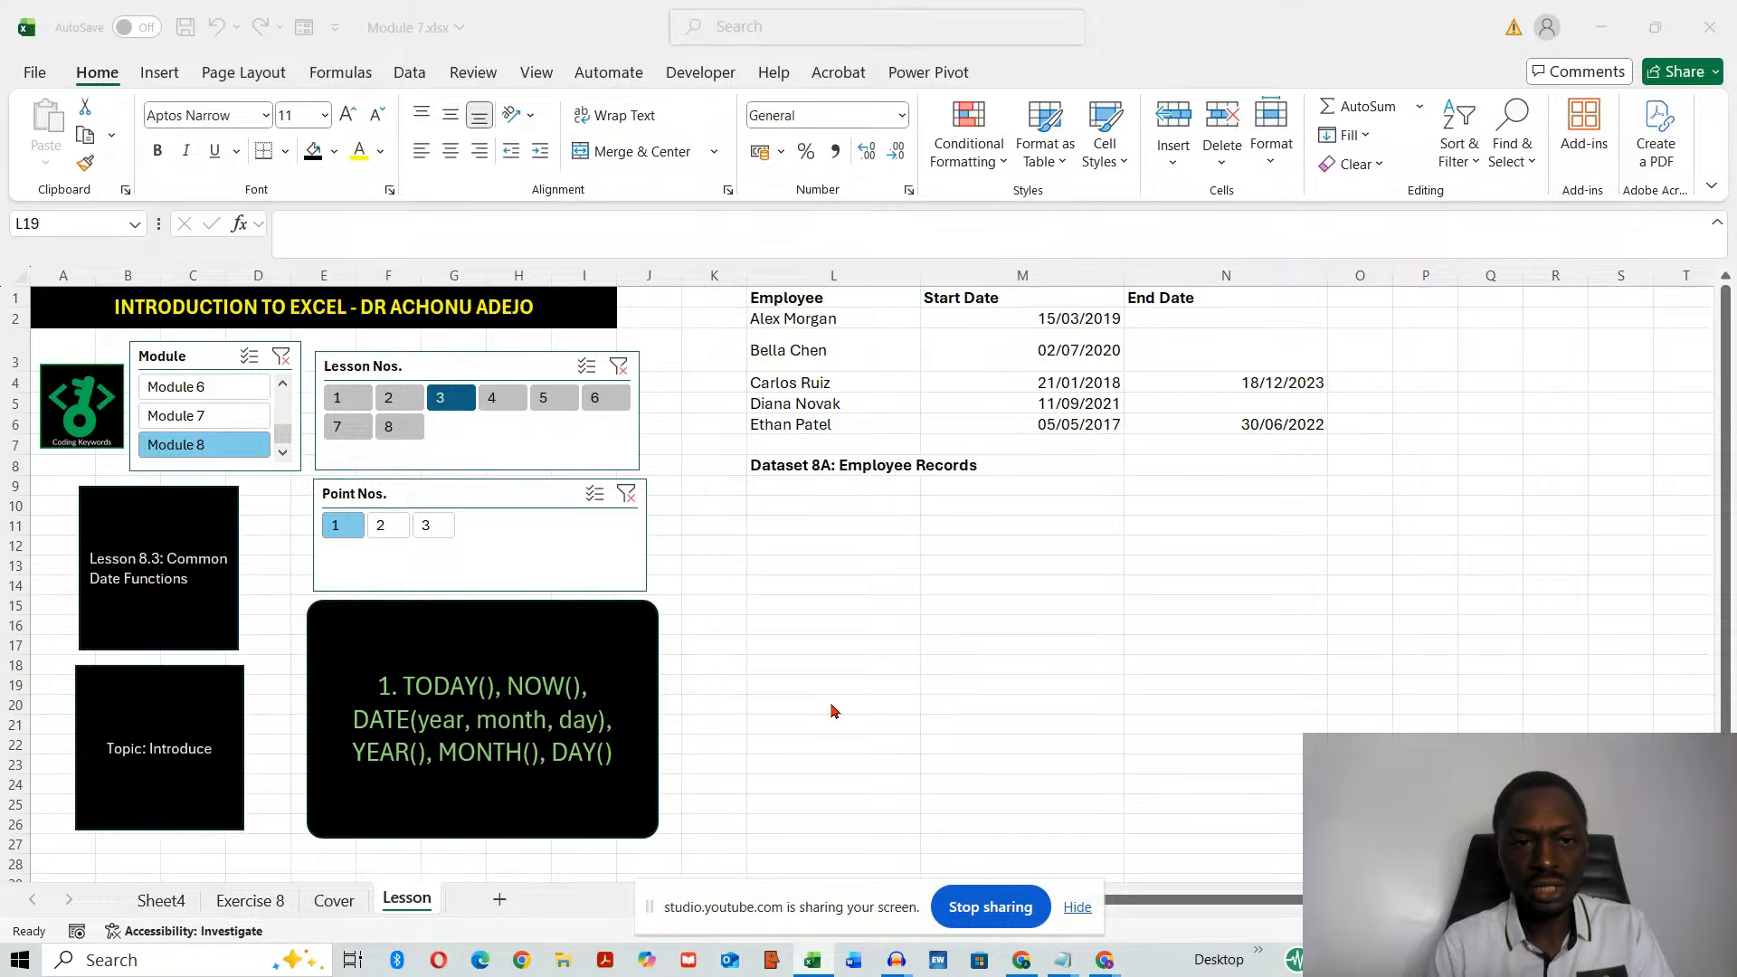
# - Switch to YouTube Studio to check the live stream and return to the Excel workbook
pyautogui.hotkey('alt', 'Tab')
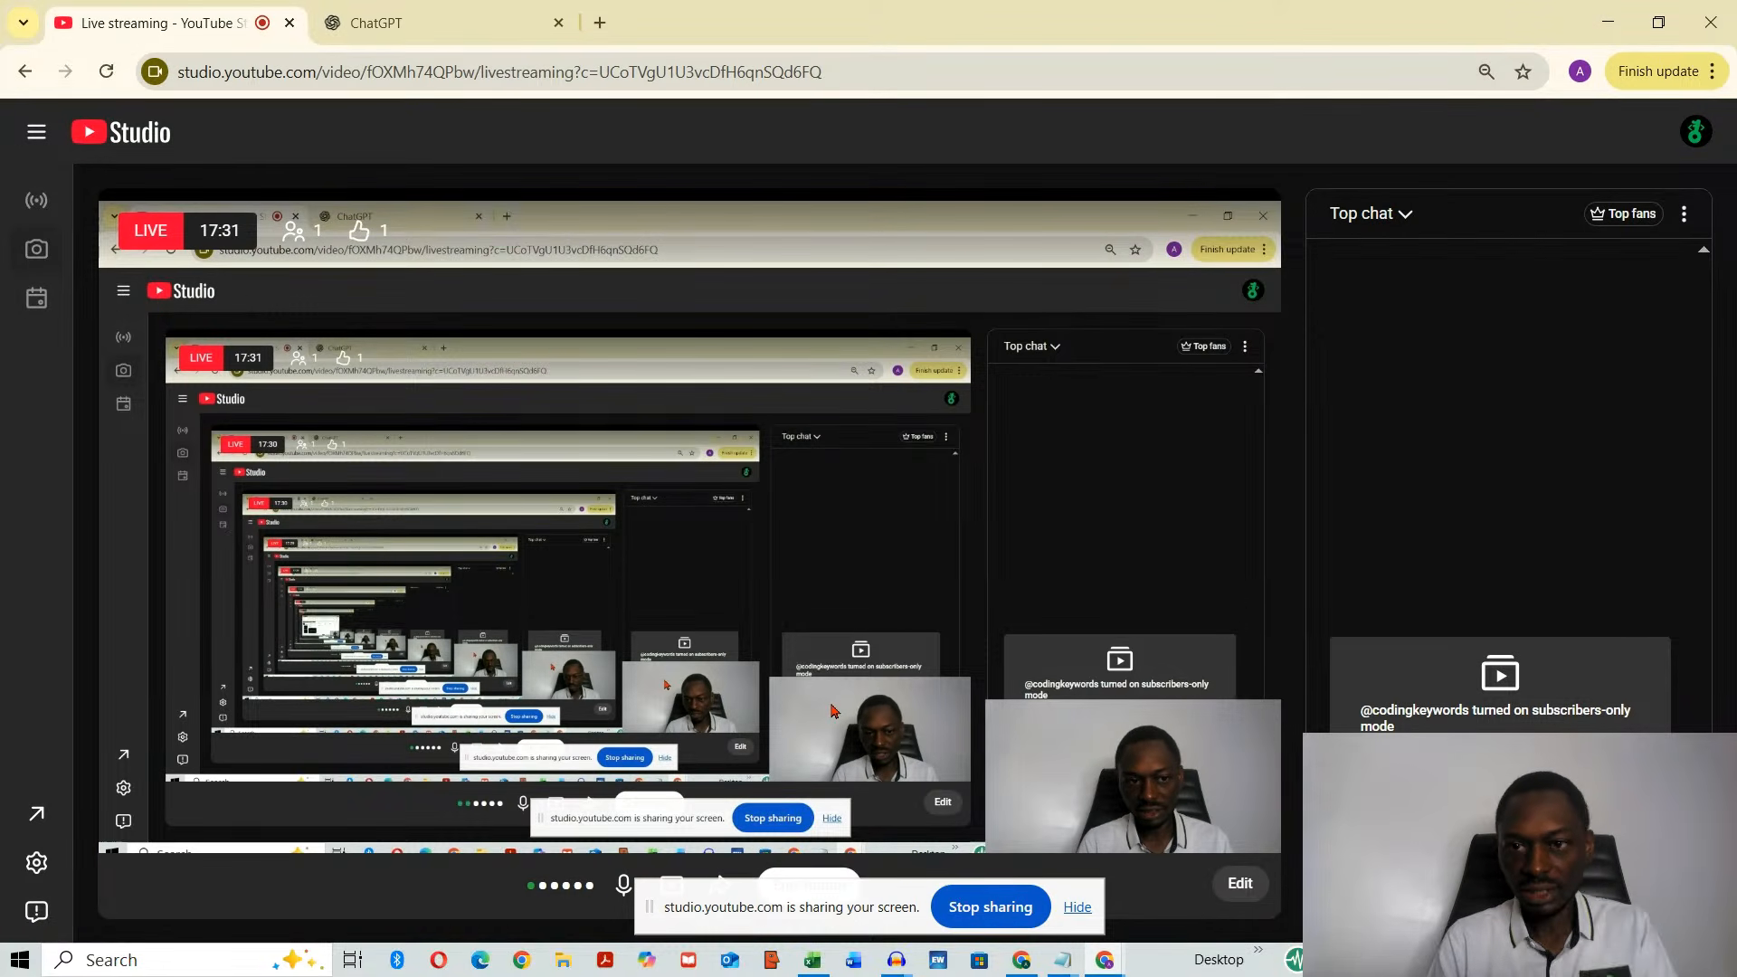
pyautogui.hotkey('alt', 'Tab')
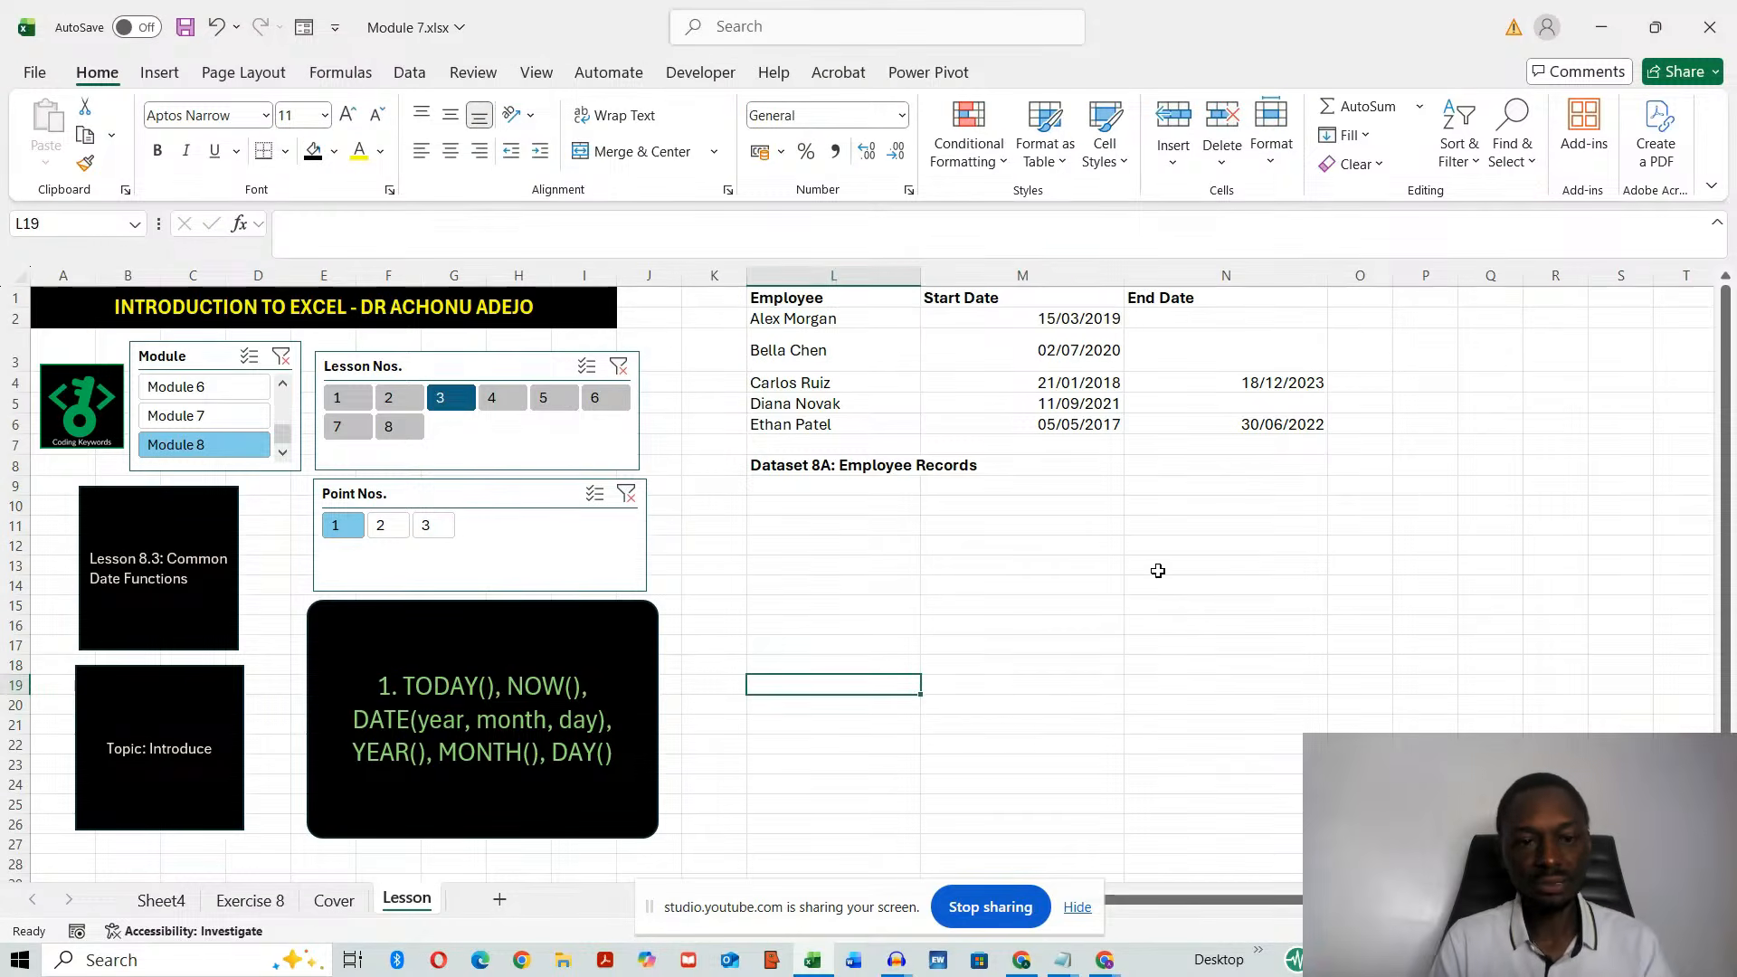
pyautogui.click(958, 721)
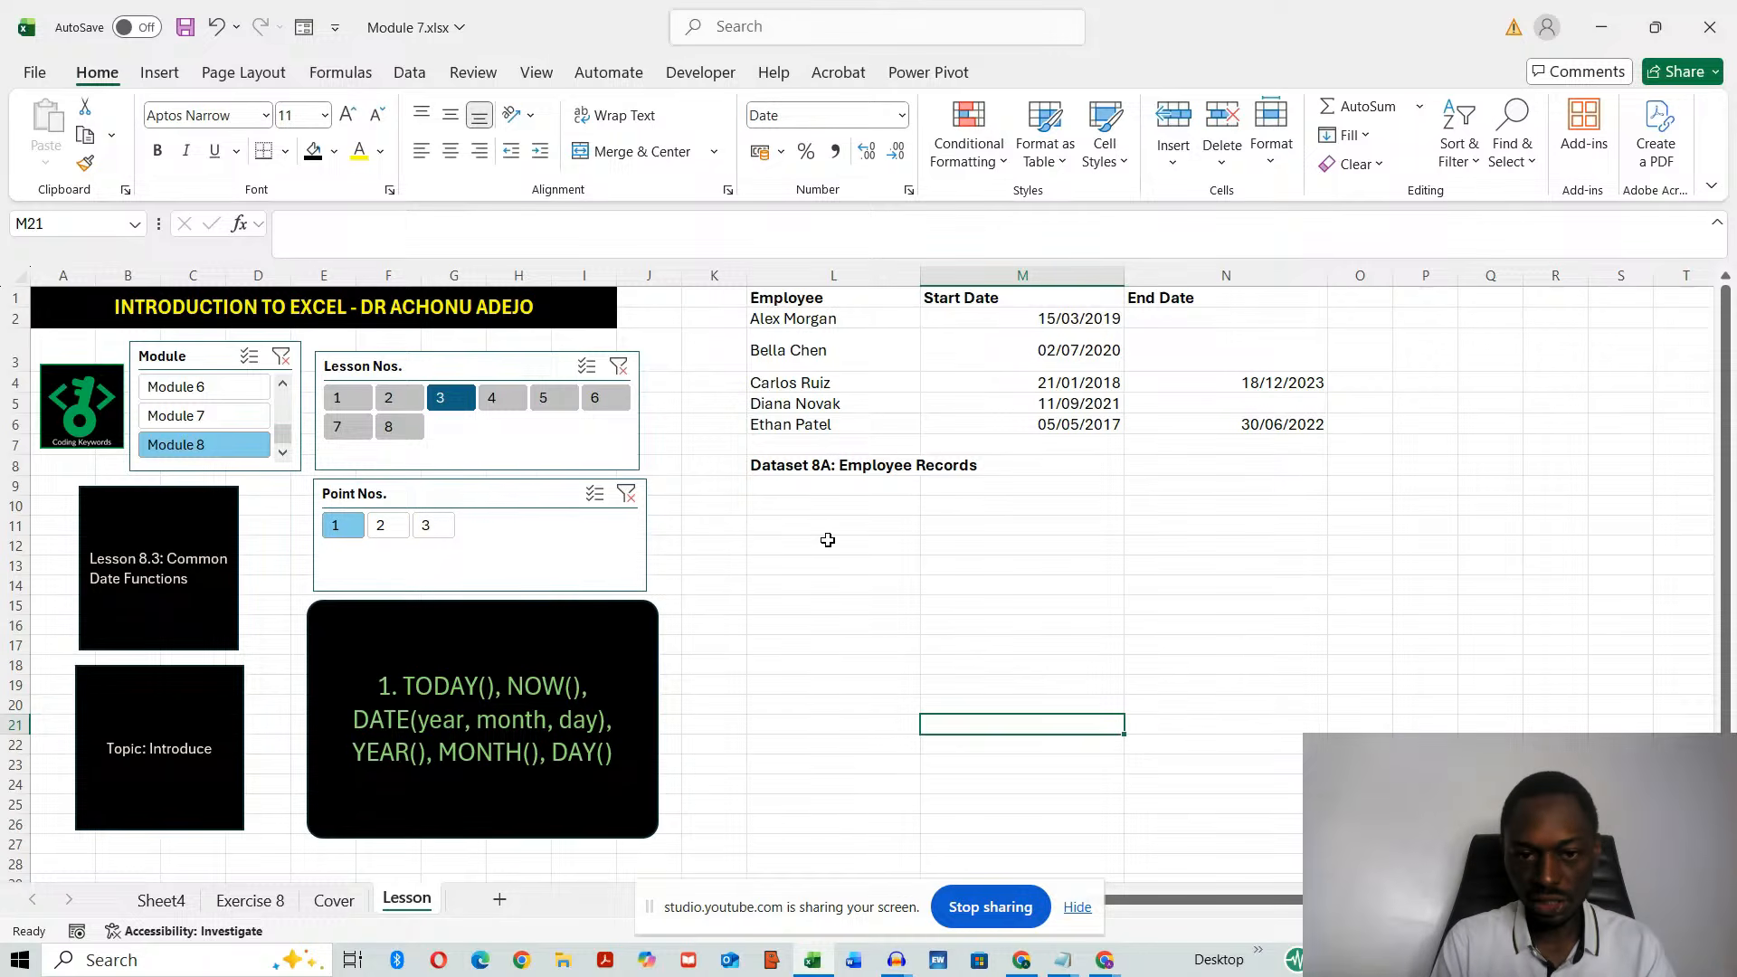
# - Enter the formula =TODAY() in cell L12 below the dataset title
pyautogui.click(828, 544)
pyautogui.write('=')
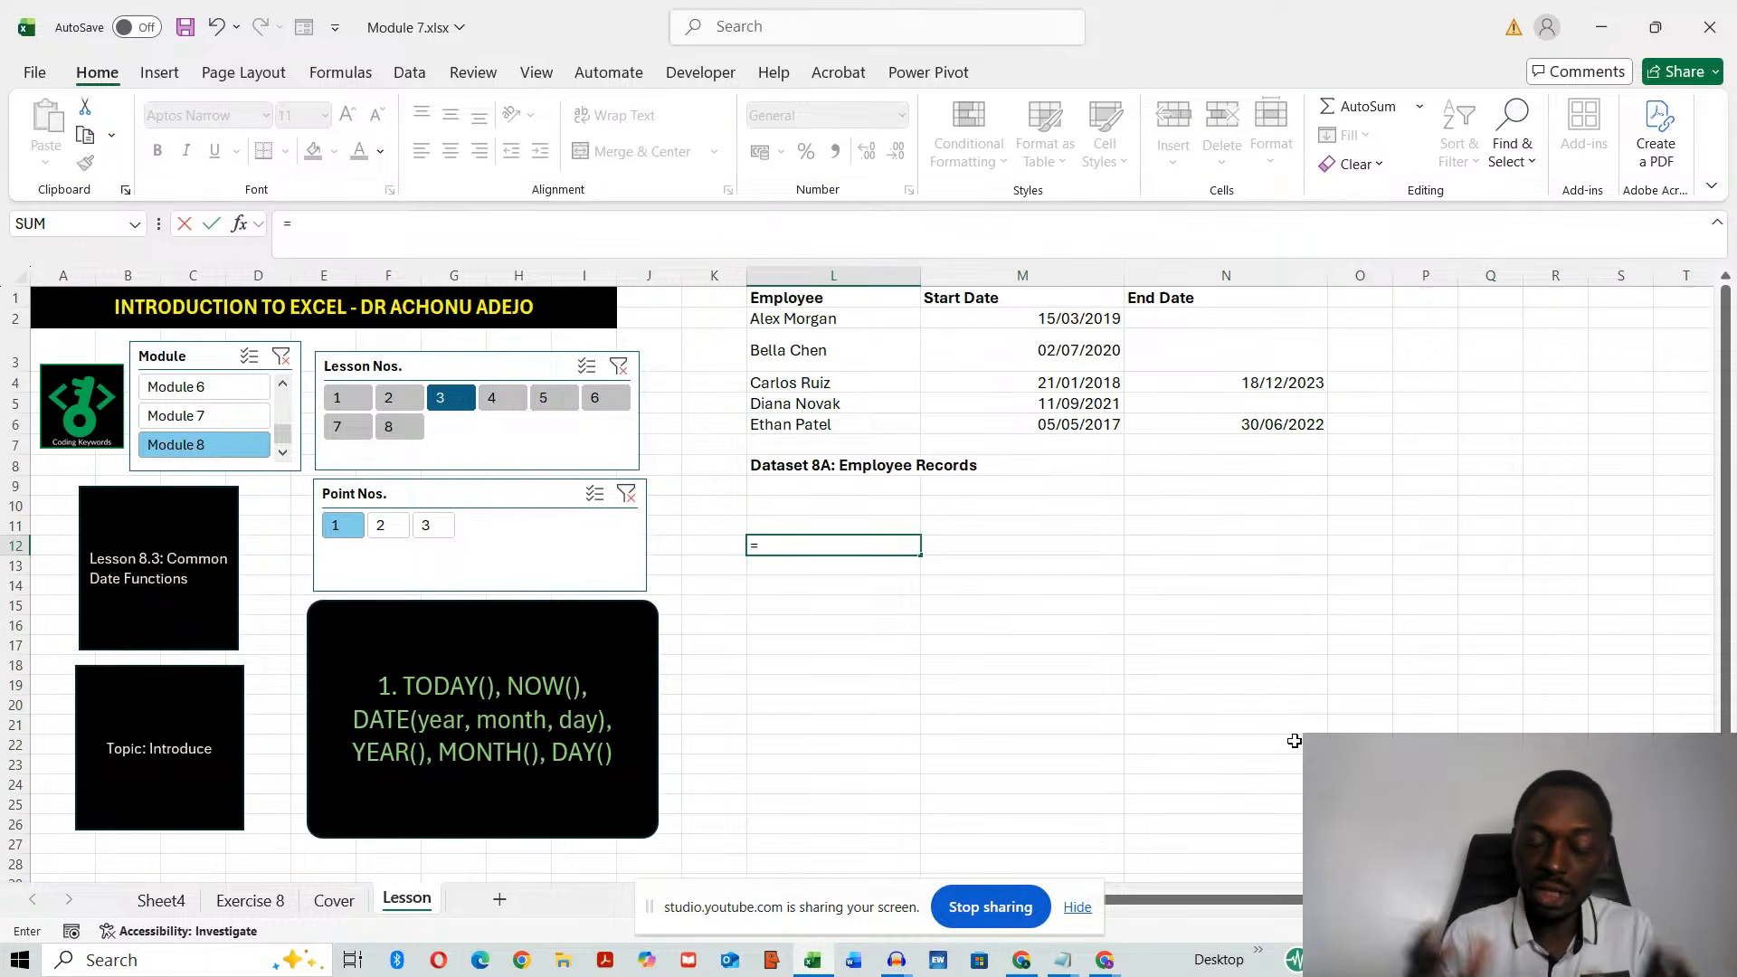
pyautogui.write('t')
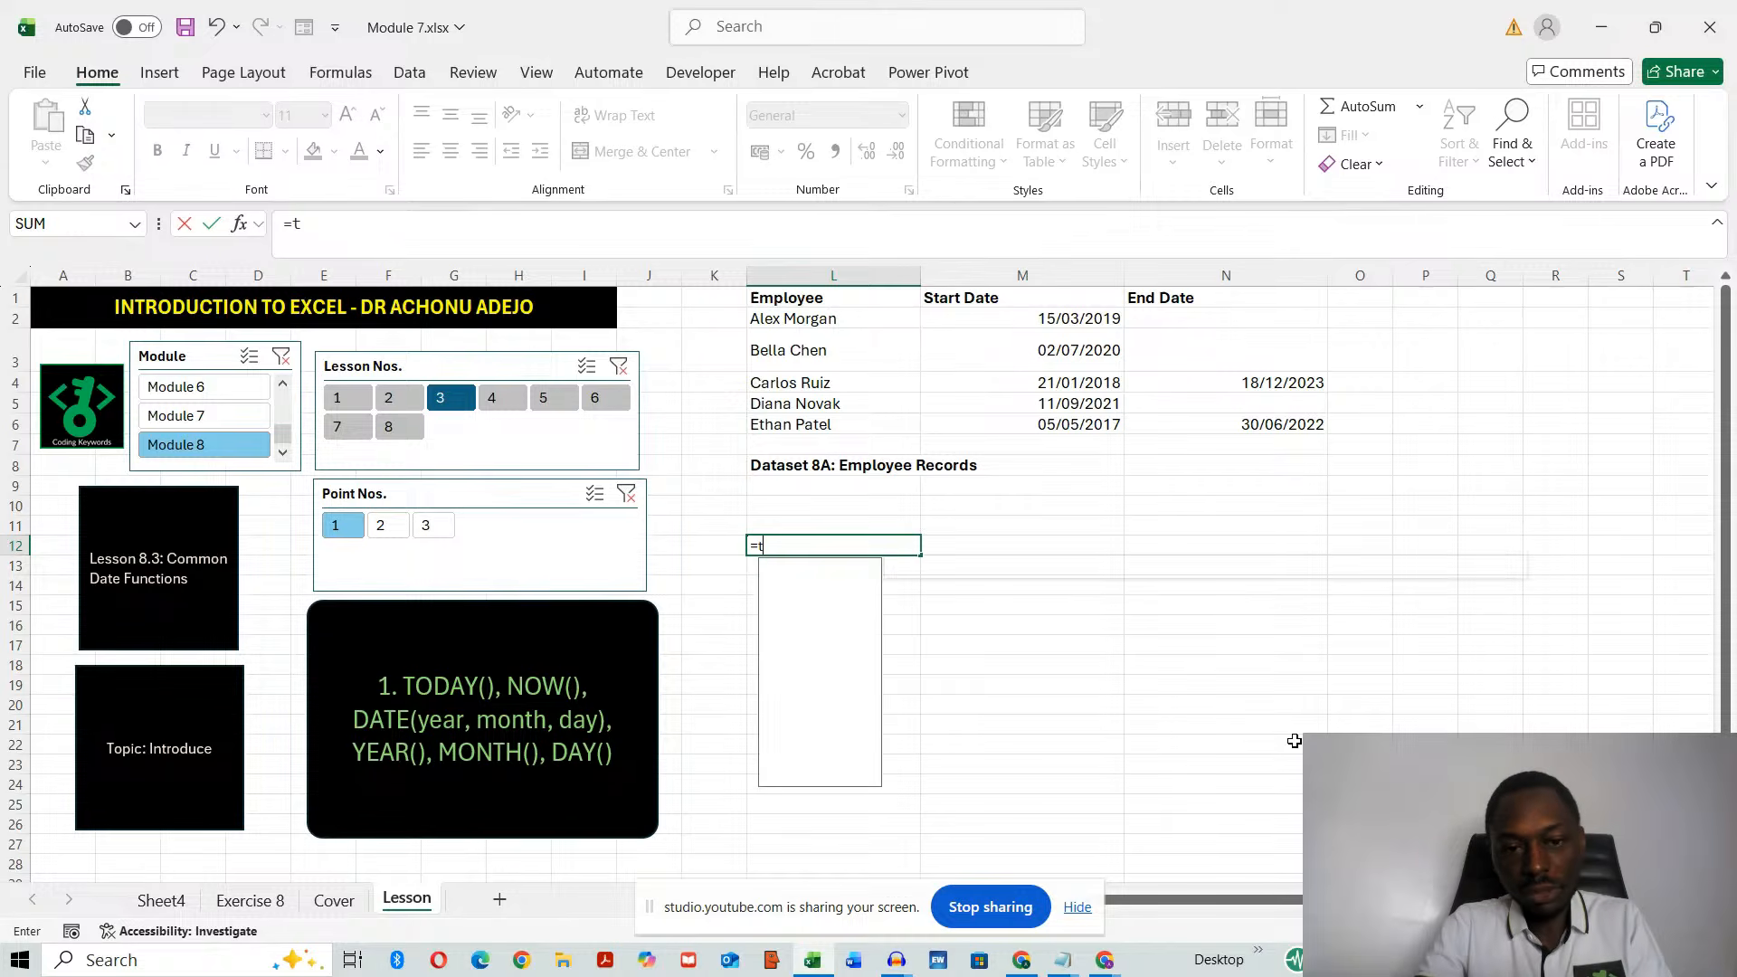
pyautogui.write('oday()')
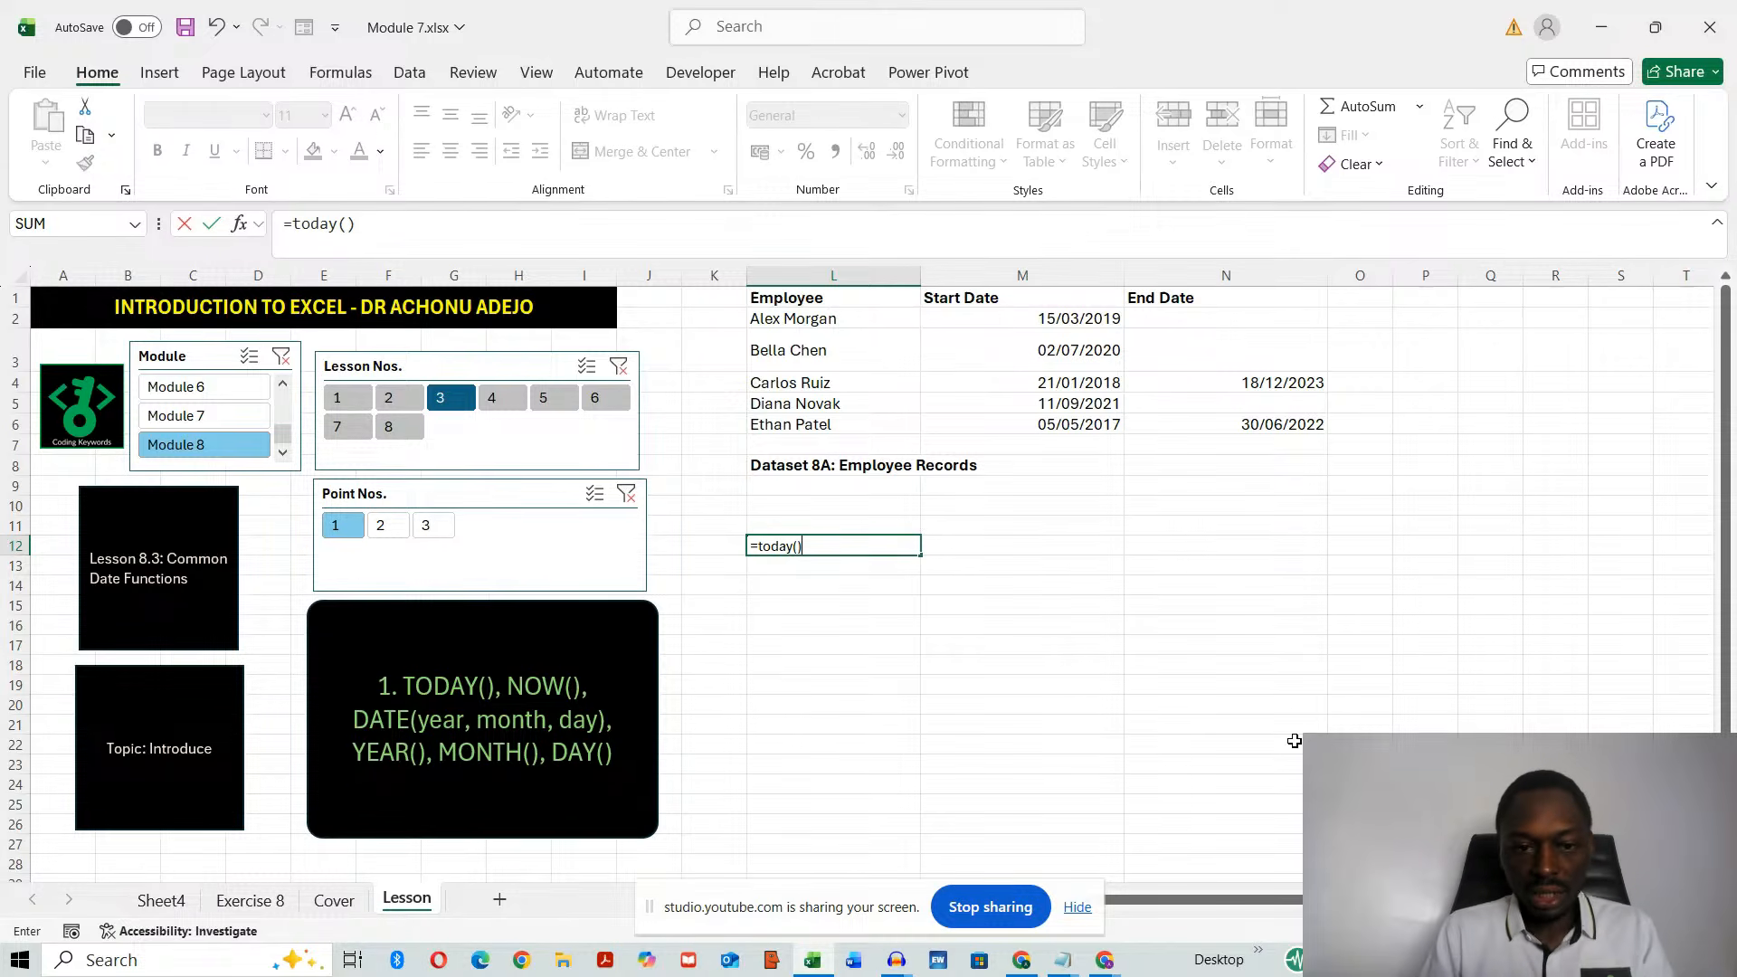
pyautogui.press('Return')
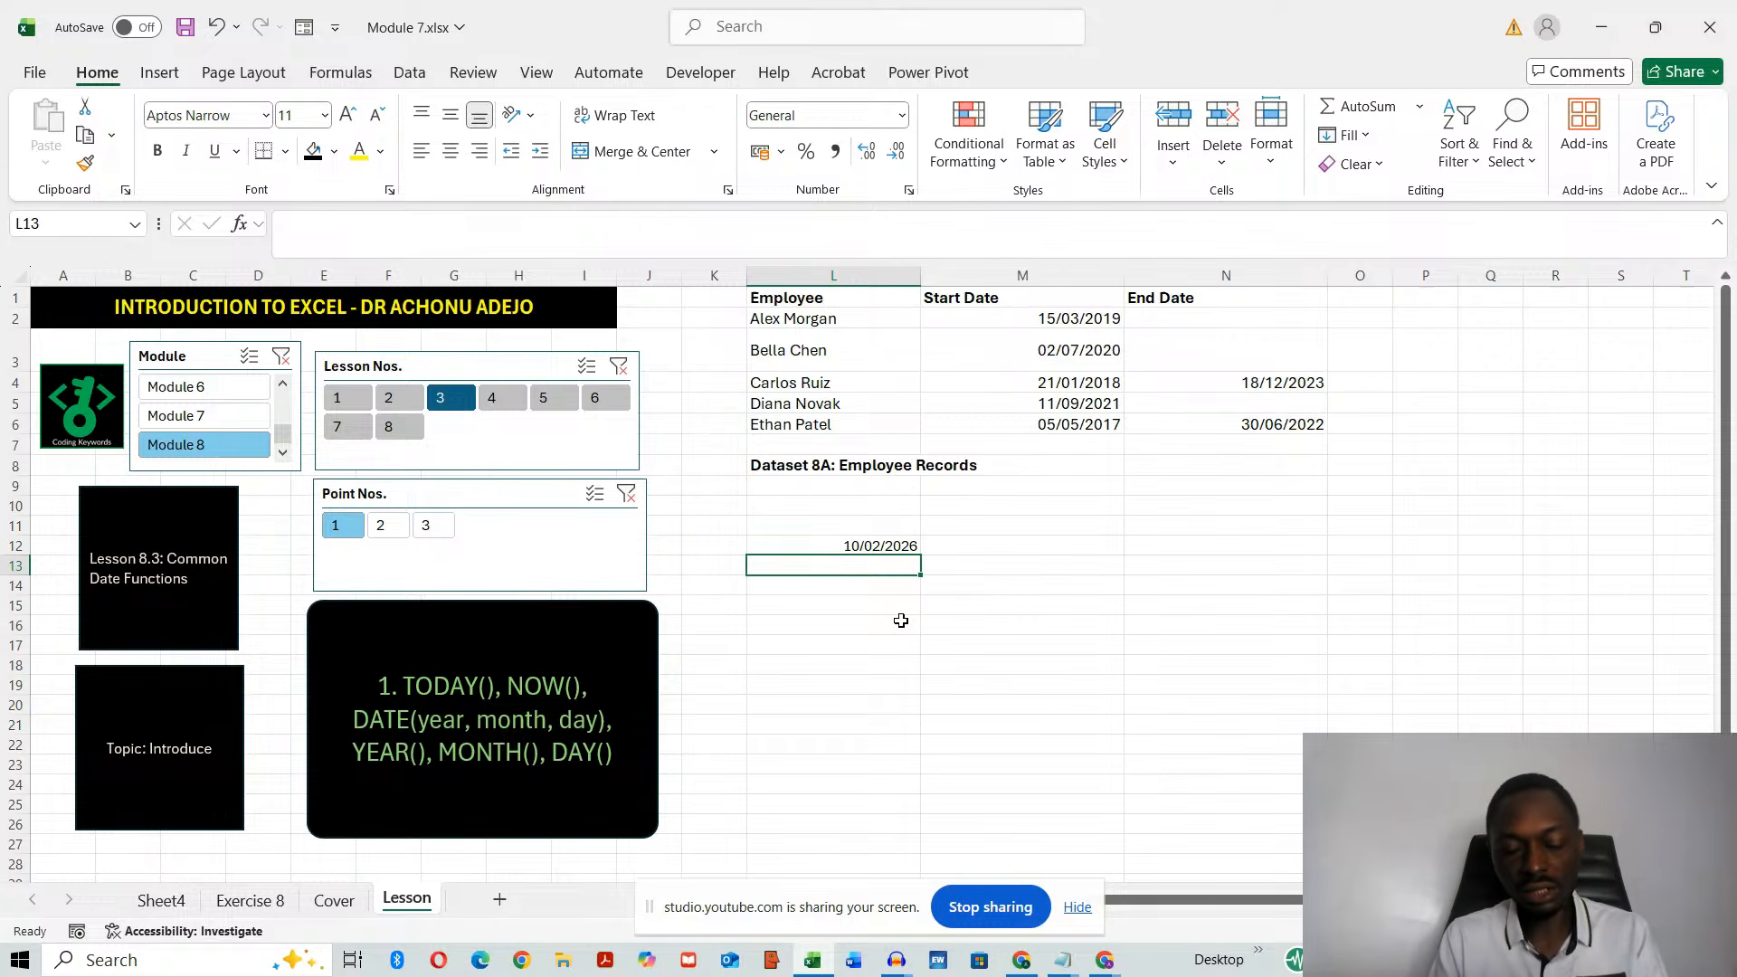
# - Enter the formula =NOW() in cell L13
pyautogui.write('=no')
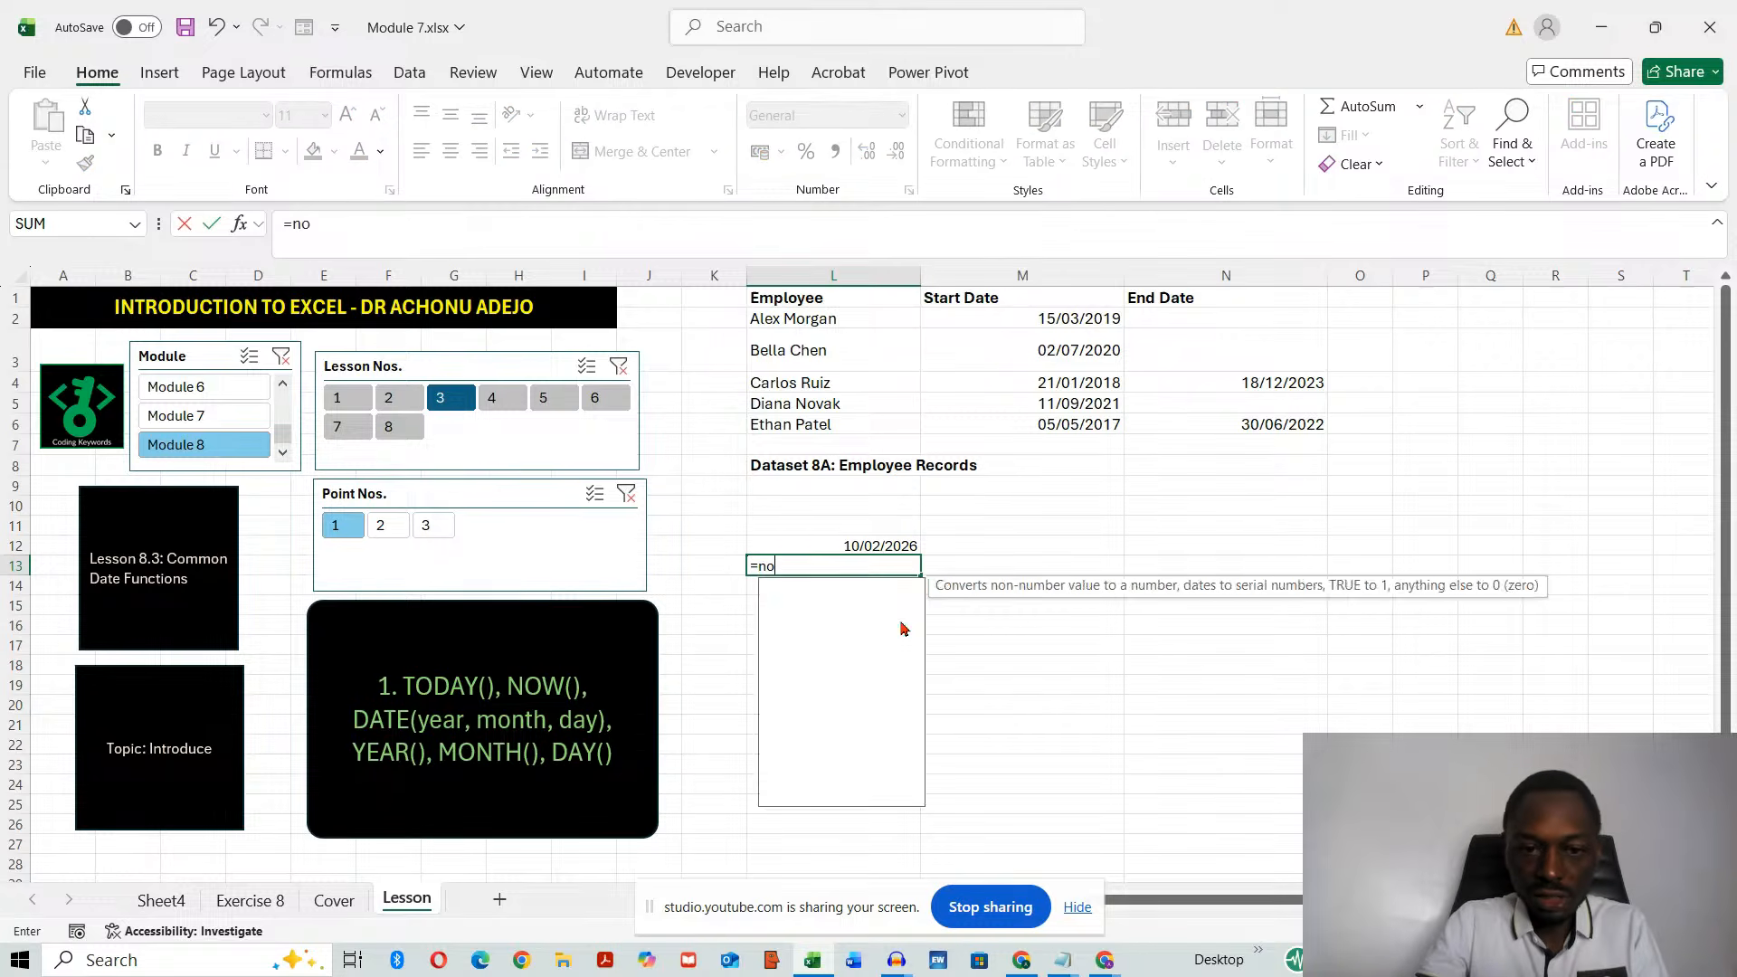
pyautogui.write('w()')
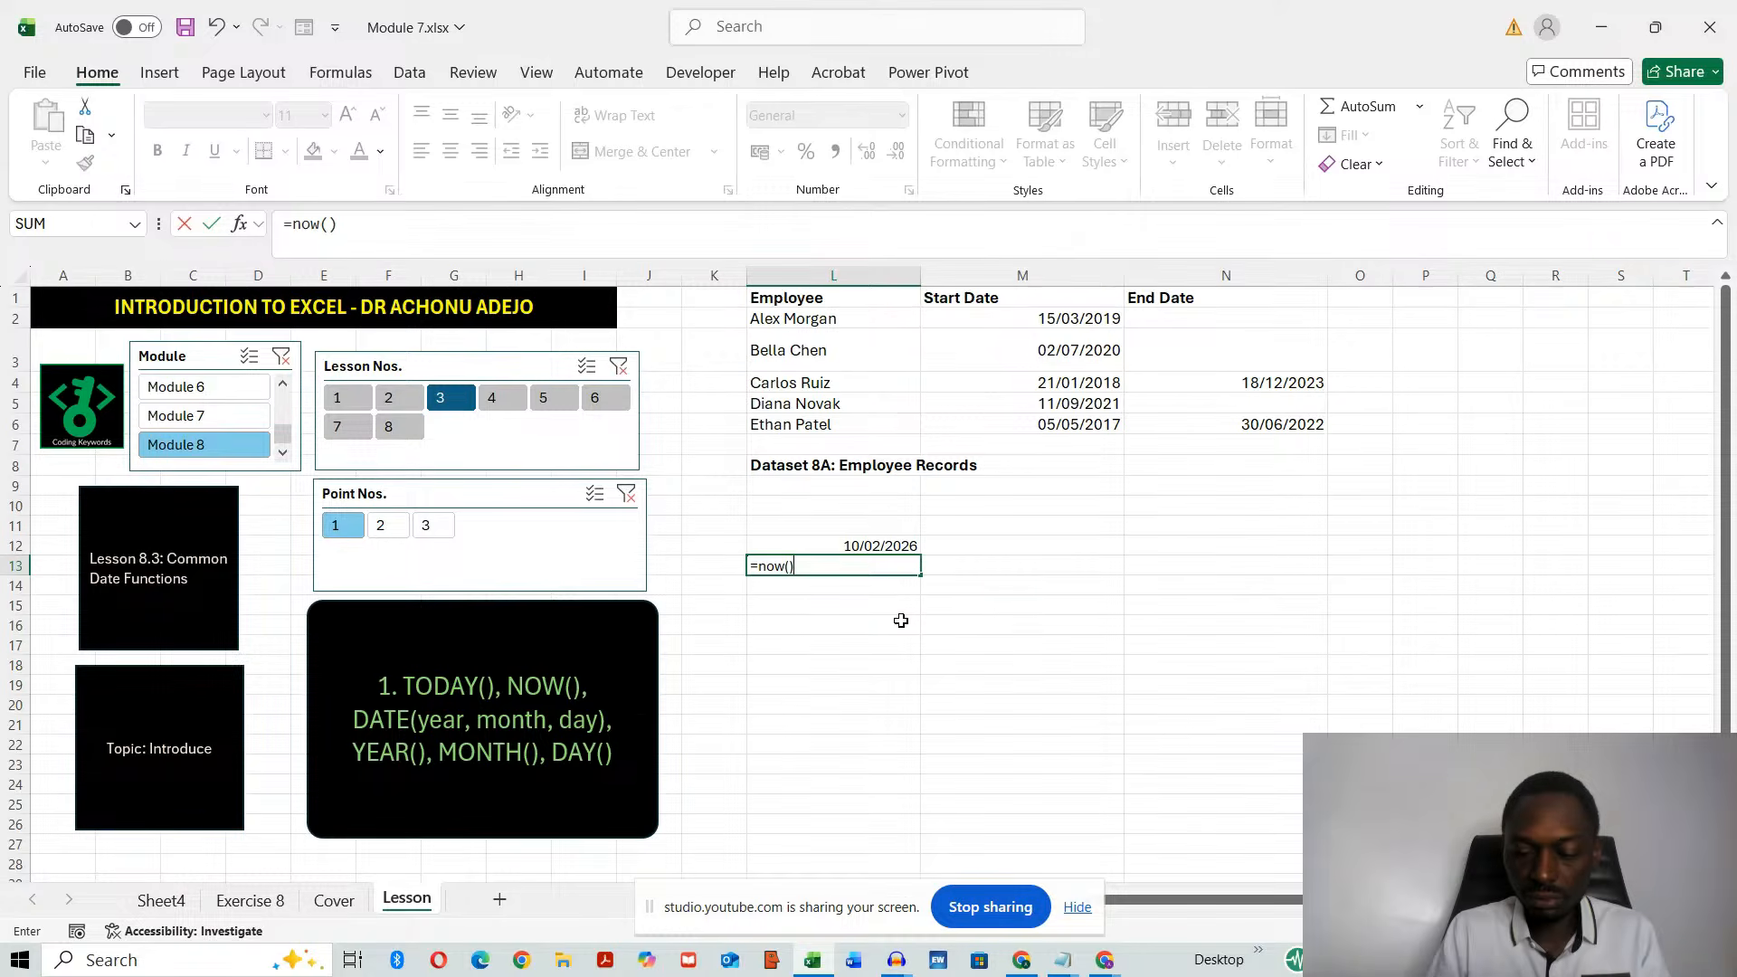
pyautogui.press('Return')
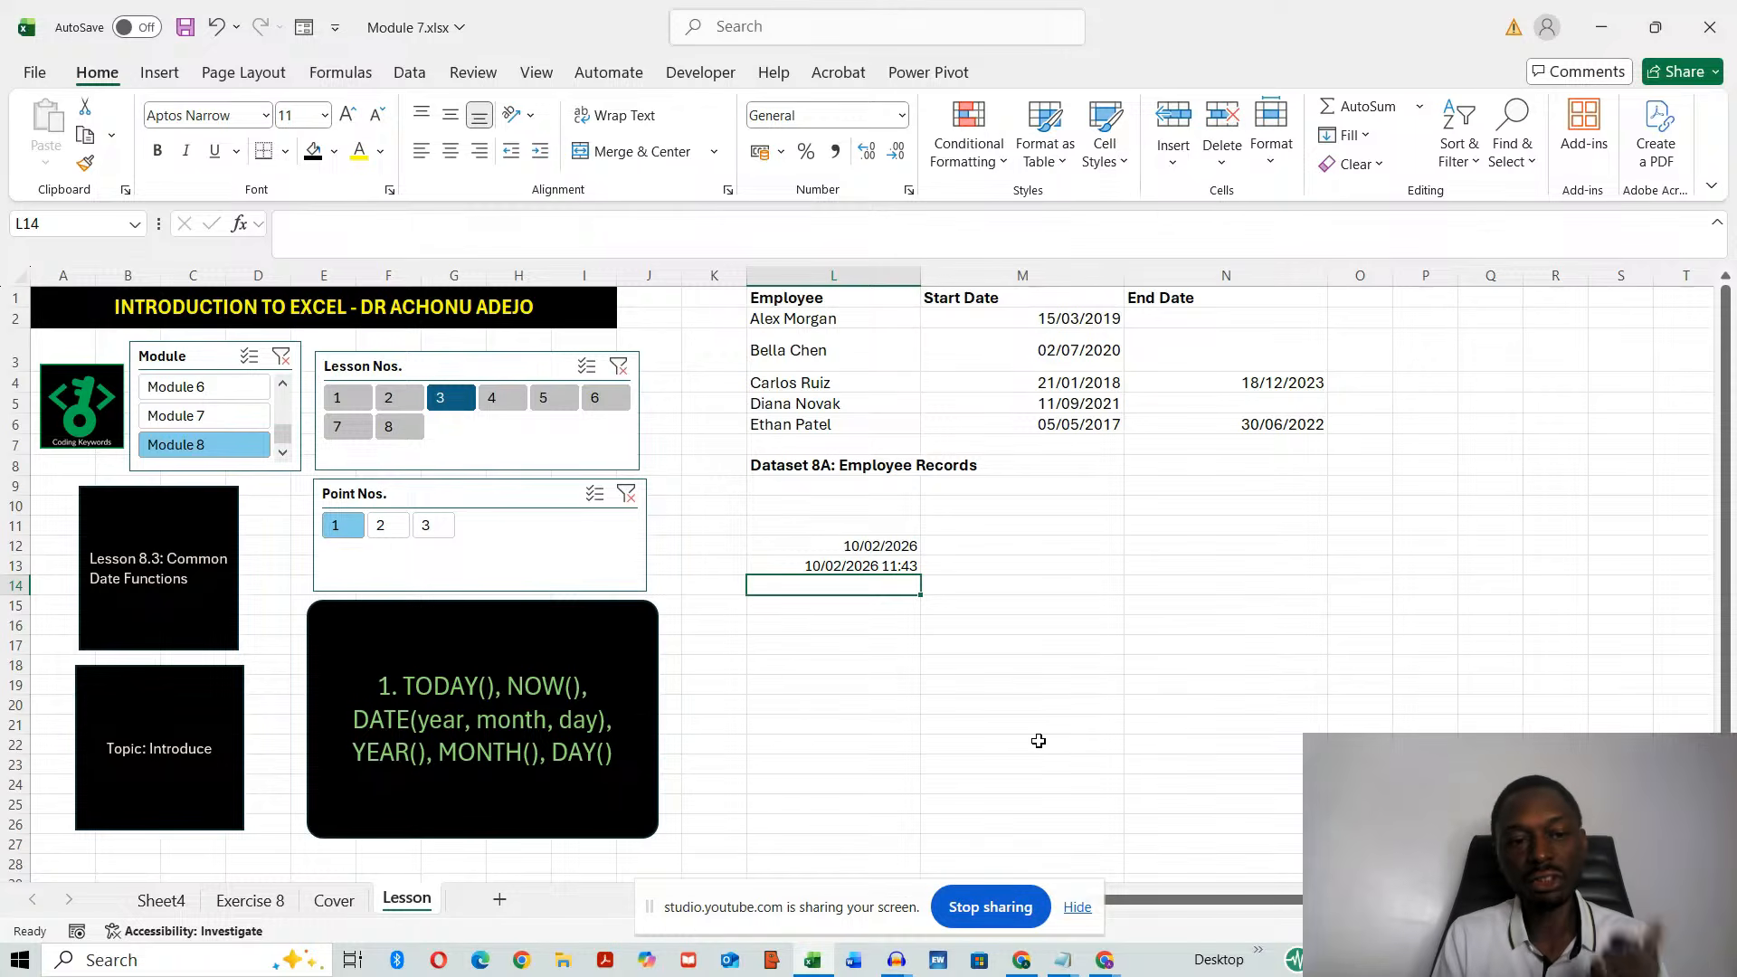
# - Preview Lesson 3 points 2 and 3, return to point 2 on extracting the year, and select the TODAY cell L12
pyautogui.click(385, 525)
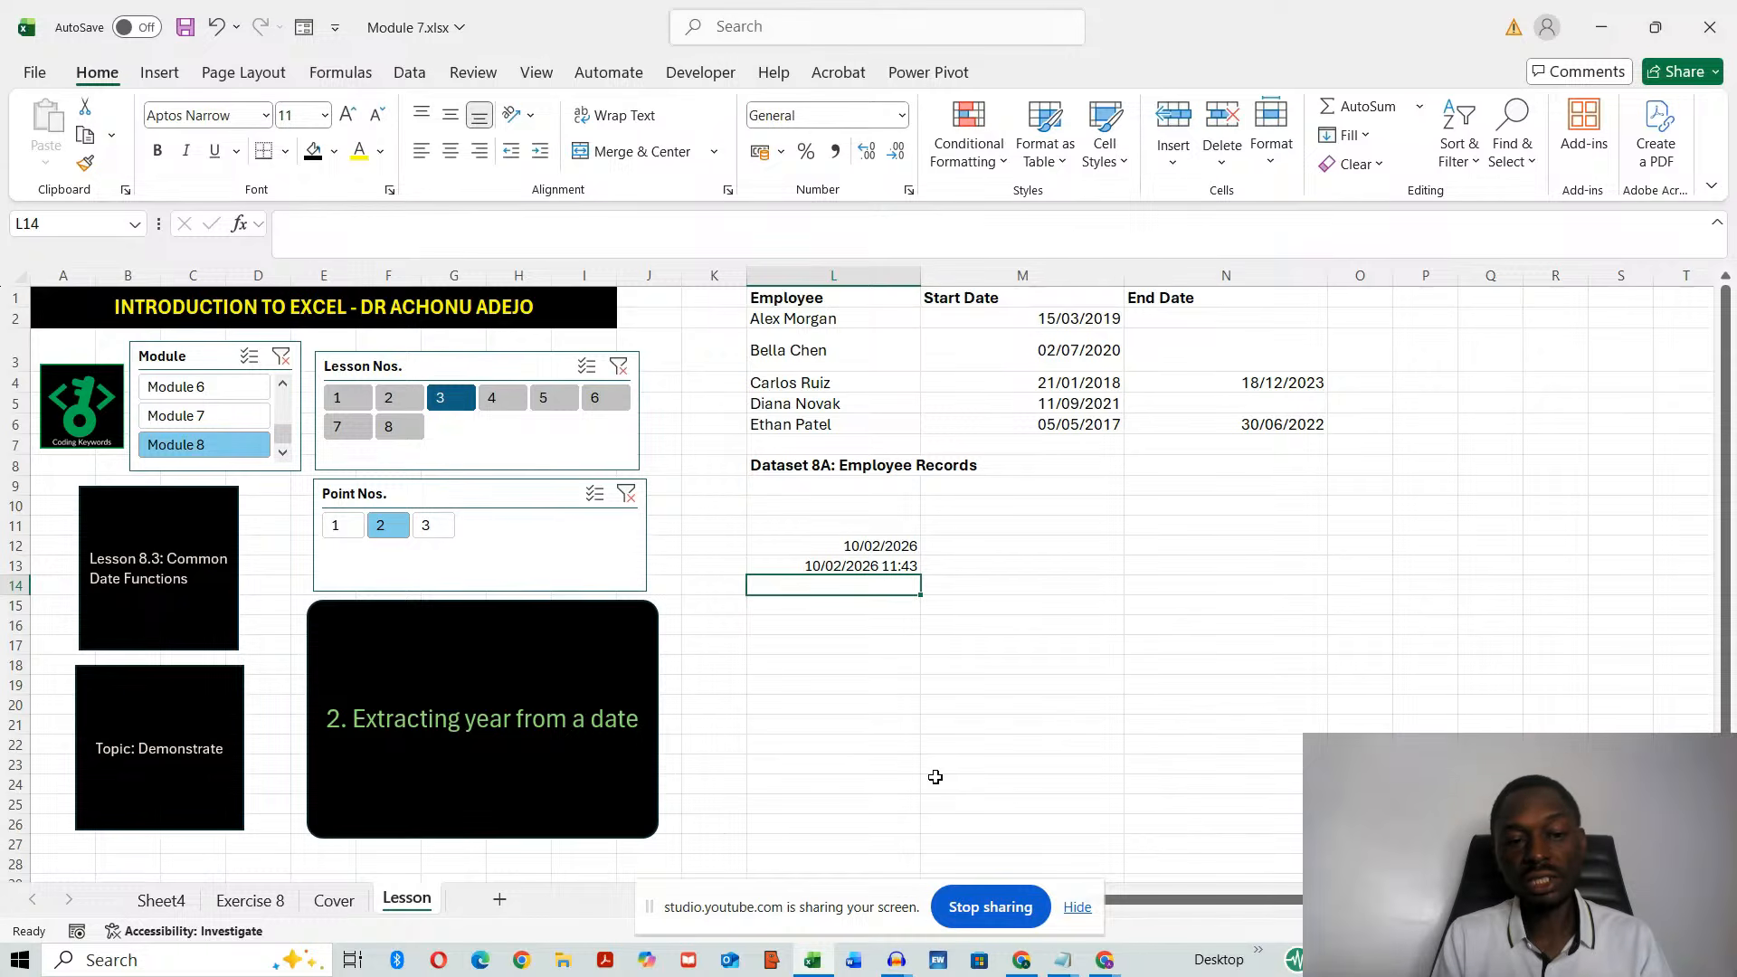
pyautogui.click(425, 534)
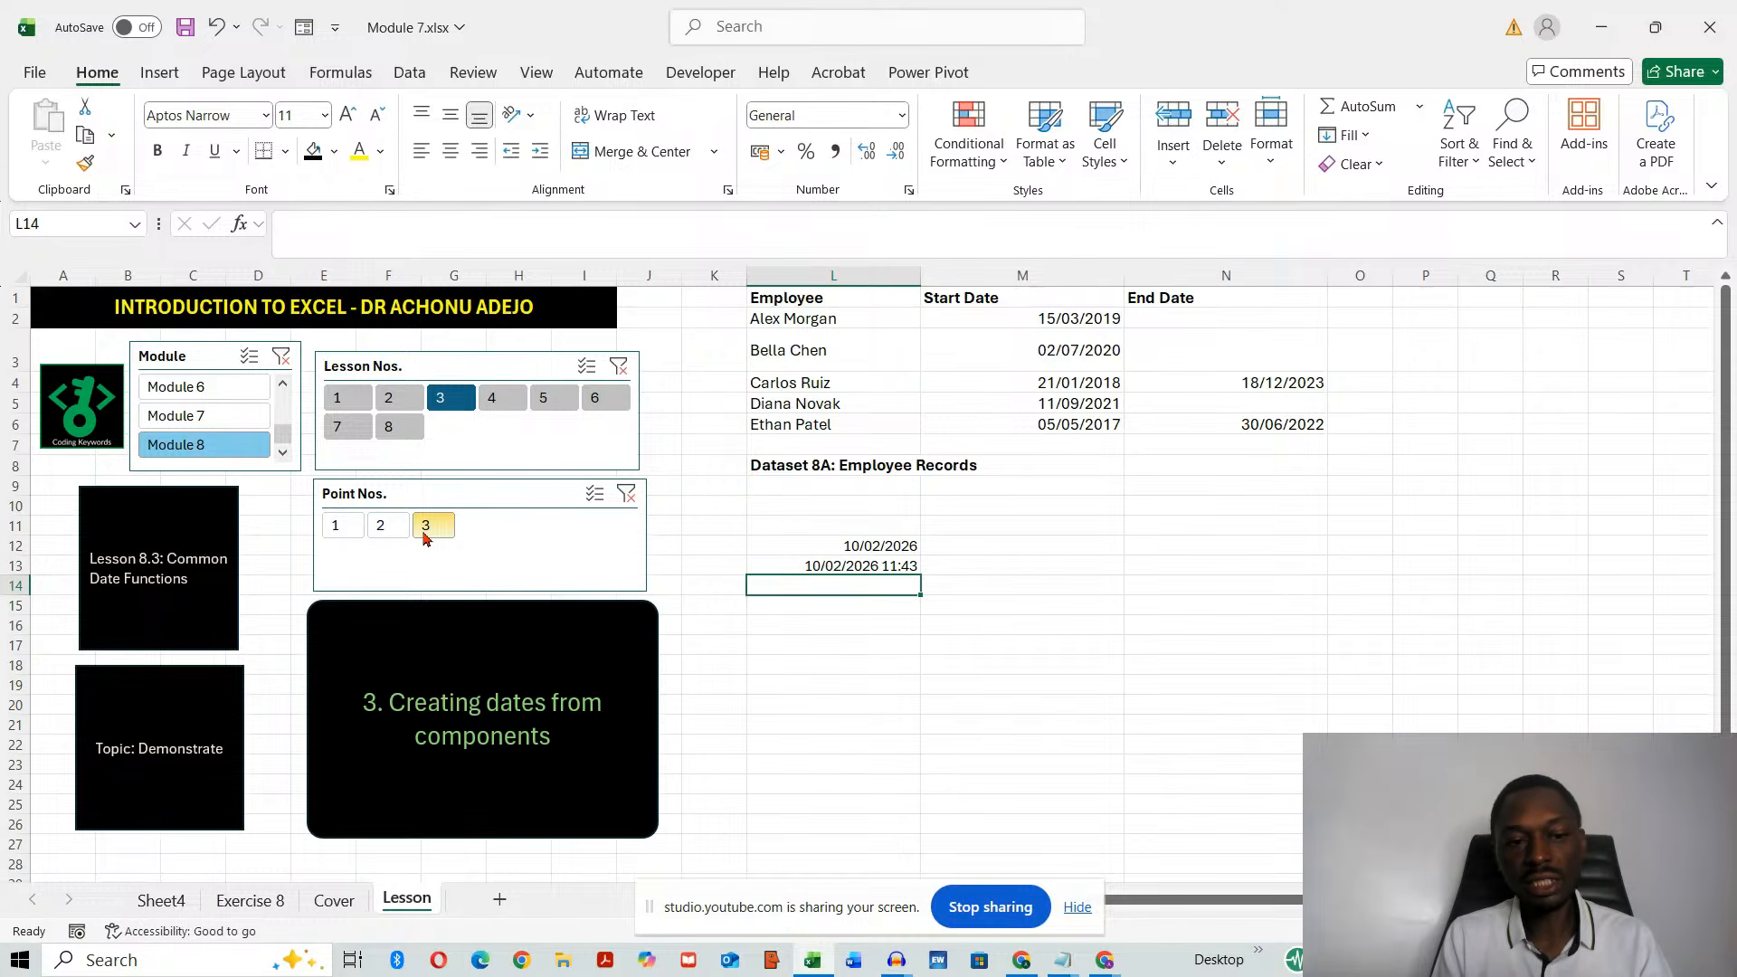
pyautogui.click(381, 528)
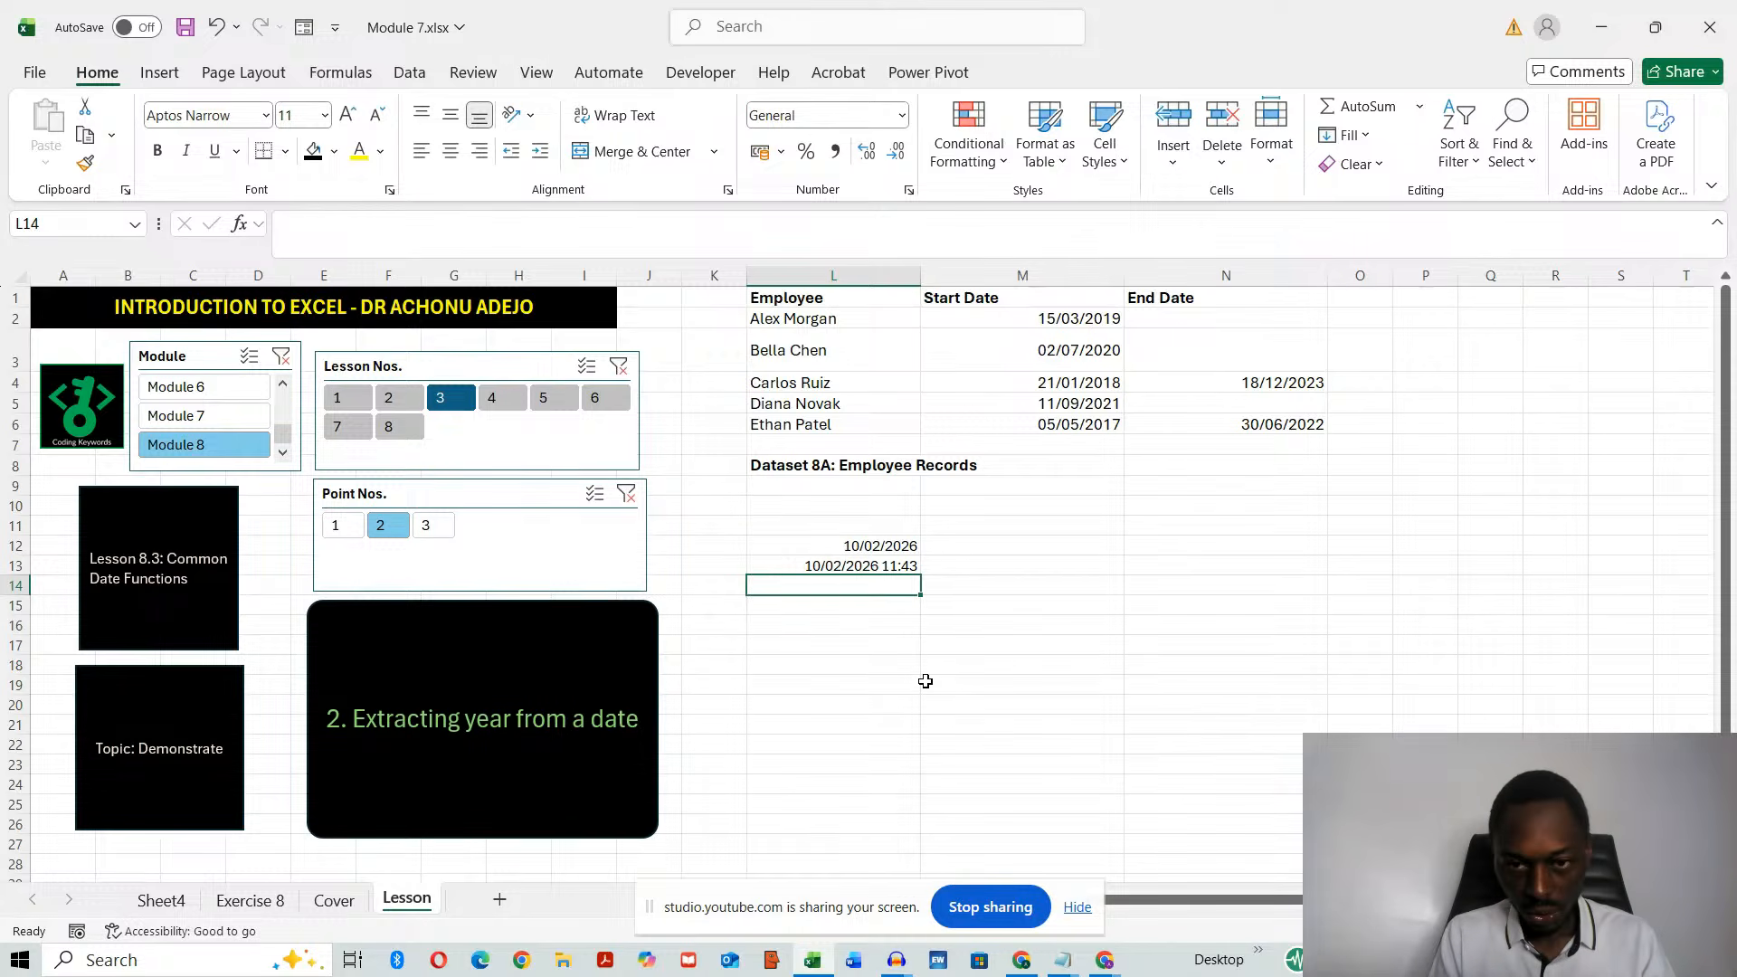
pyautogui.click(860, 544)
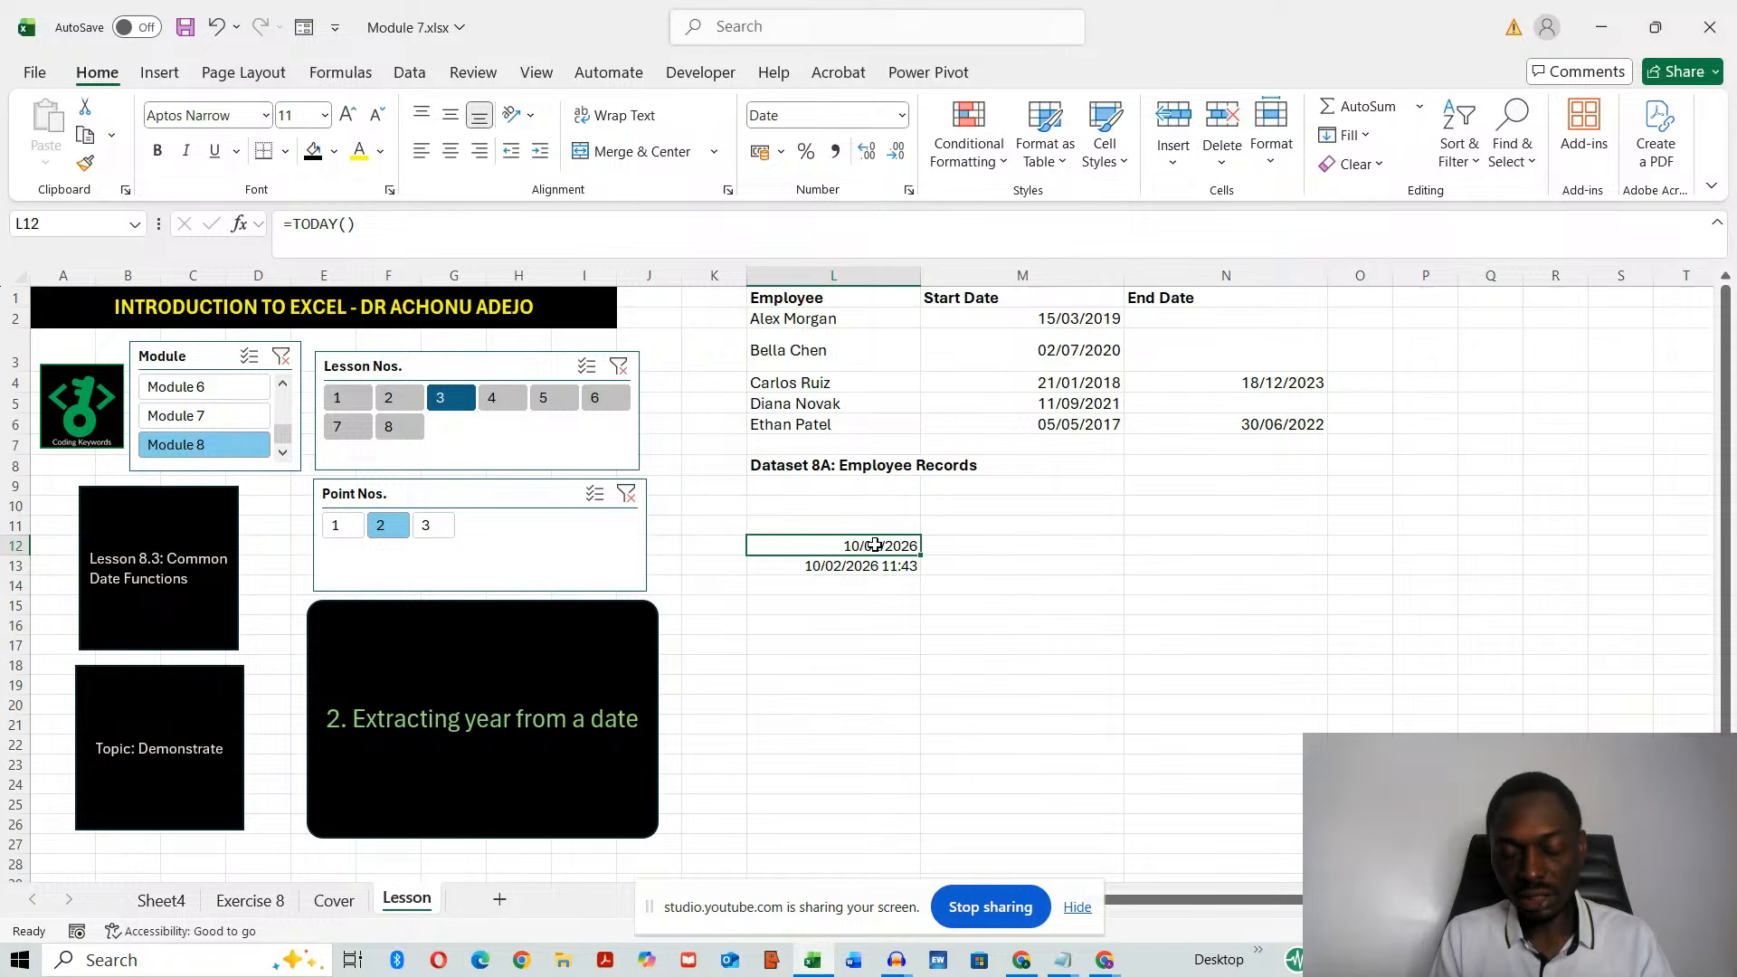
# - Enter the formula =YEAR(L12) in cell M12 to extract the year from the TODAY date
pyautogui.click(1018, 547)
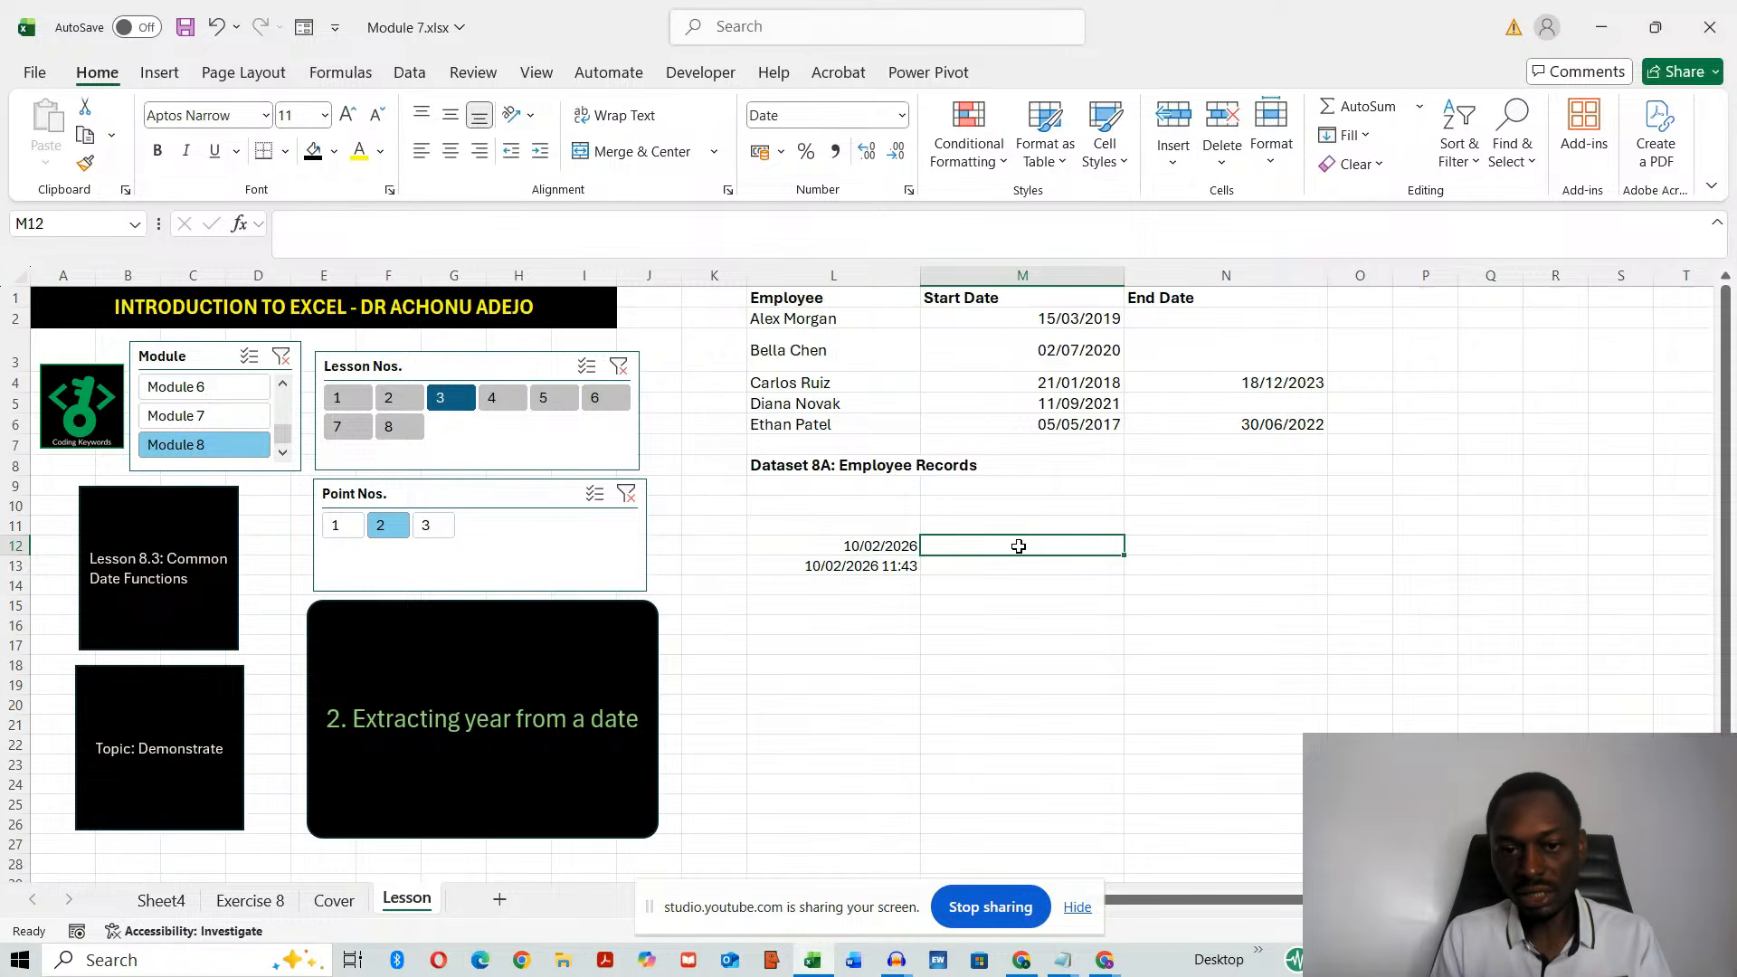
pyautogui.write('=year')
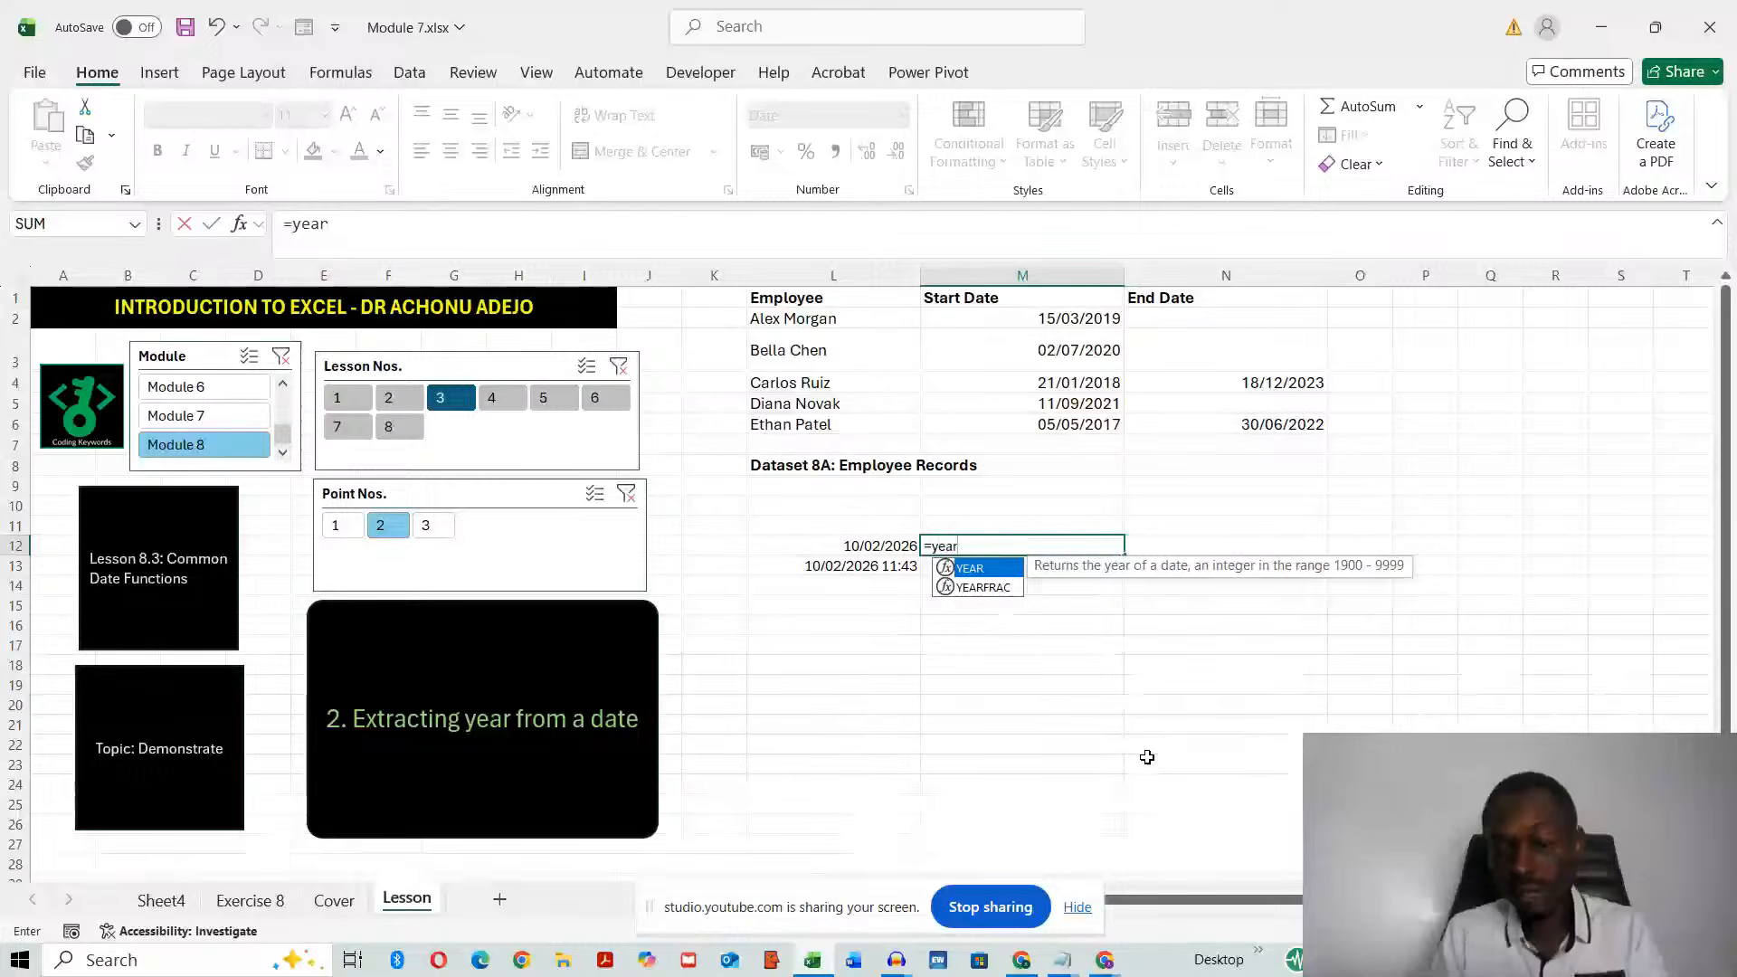
pyautogui.press('BackSpace')
pyautogui.press('BackSpace')
pyautogui.press('BackSpace')
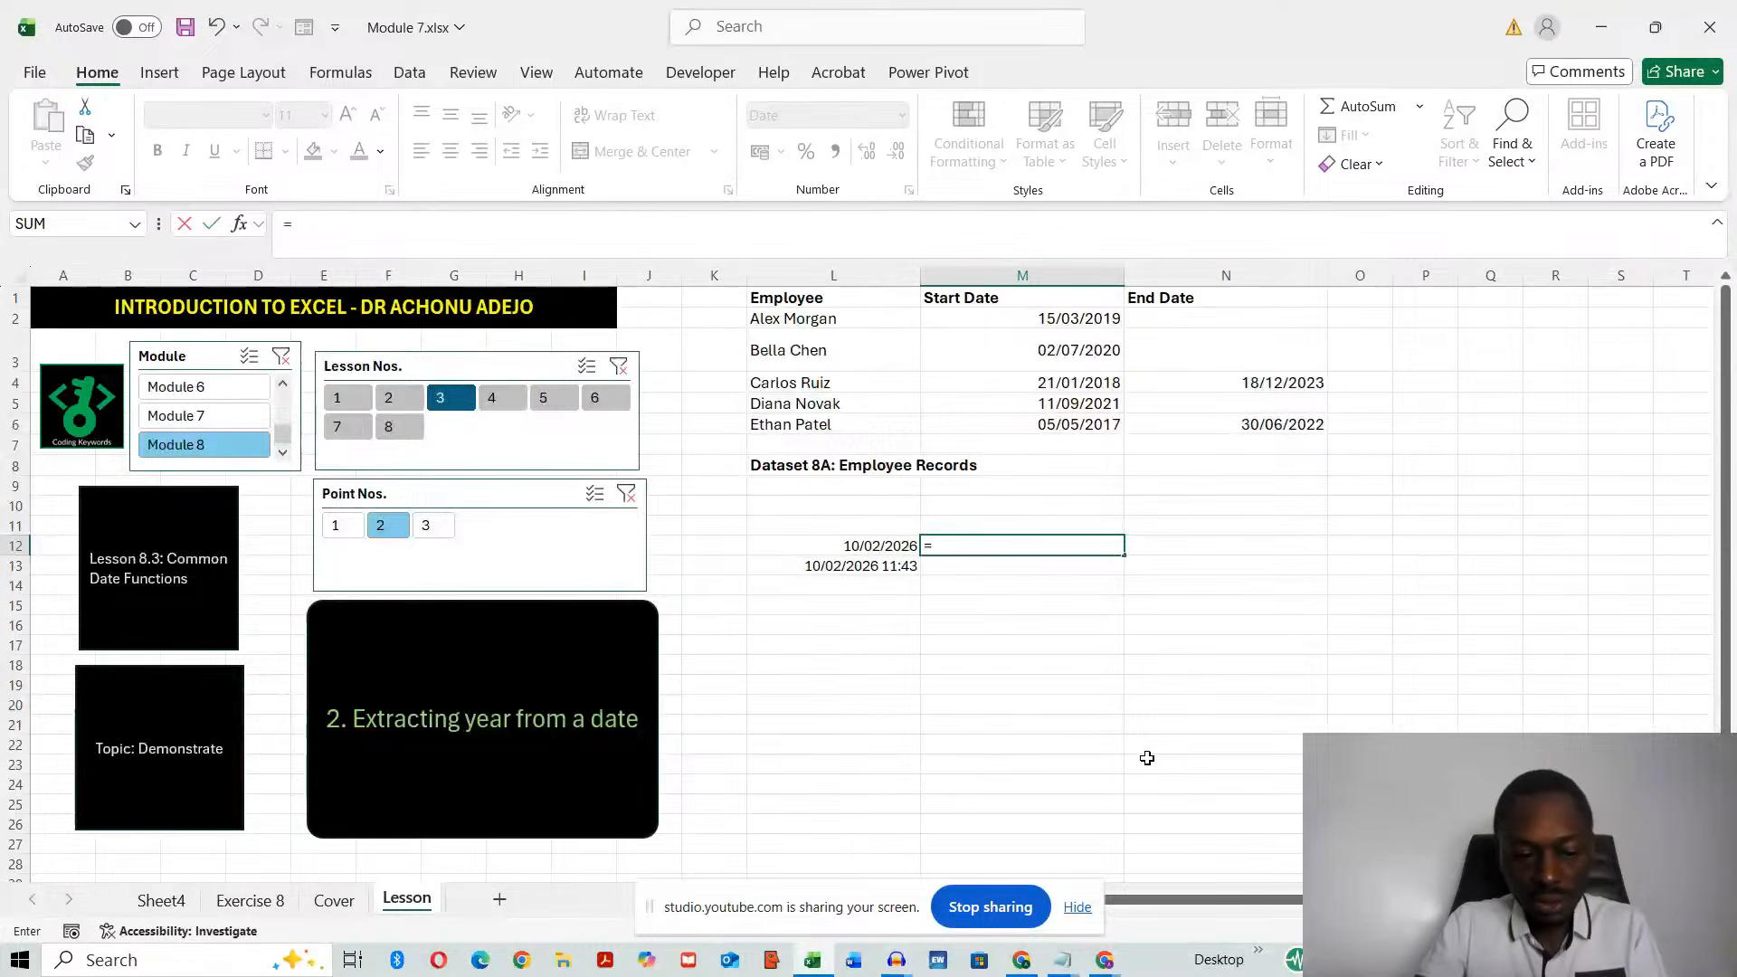
pyautogui.press('capslock')
pyautogui.write('EAR')
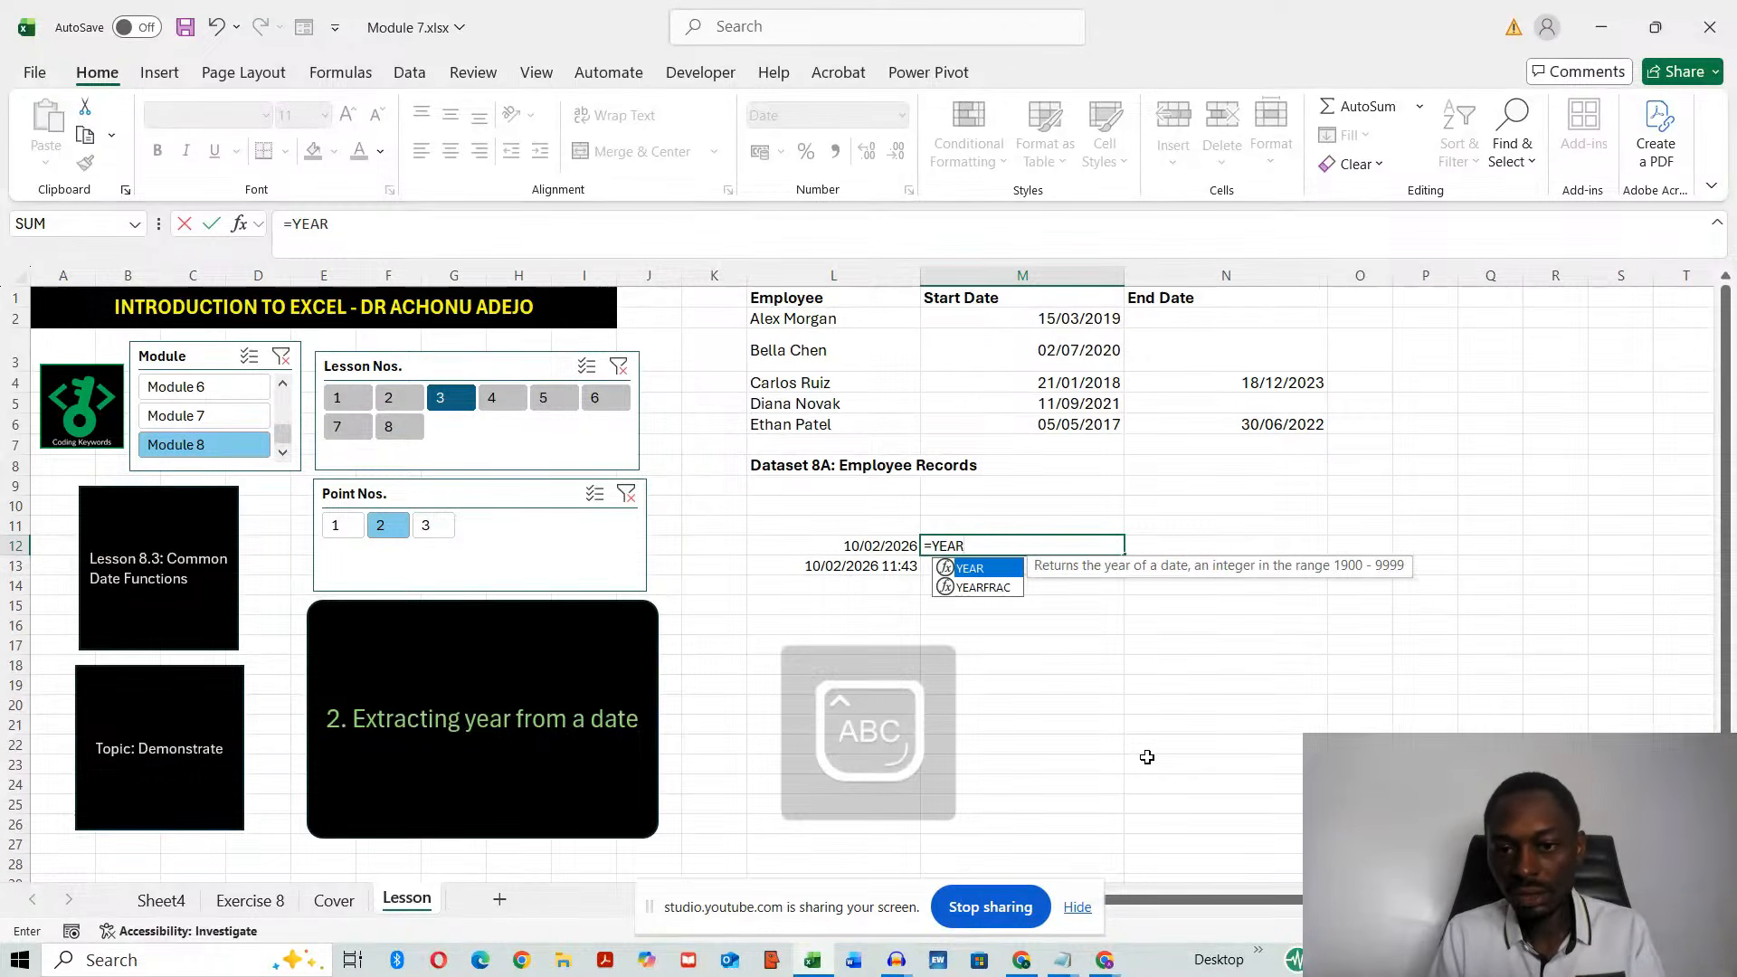
pyautogui.doubleClick(984, 569)
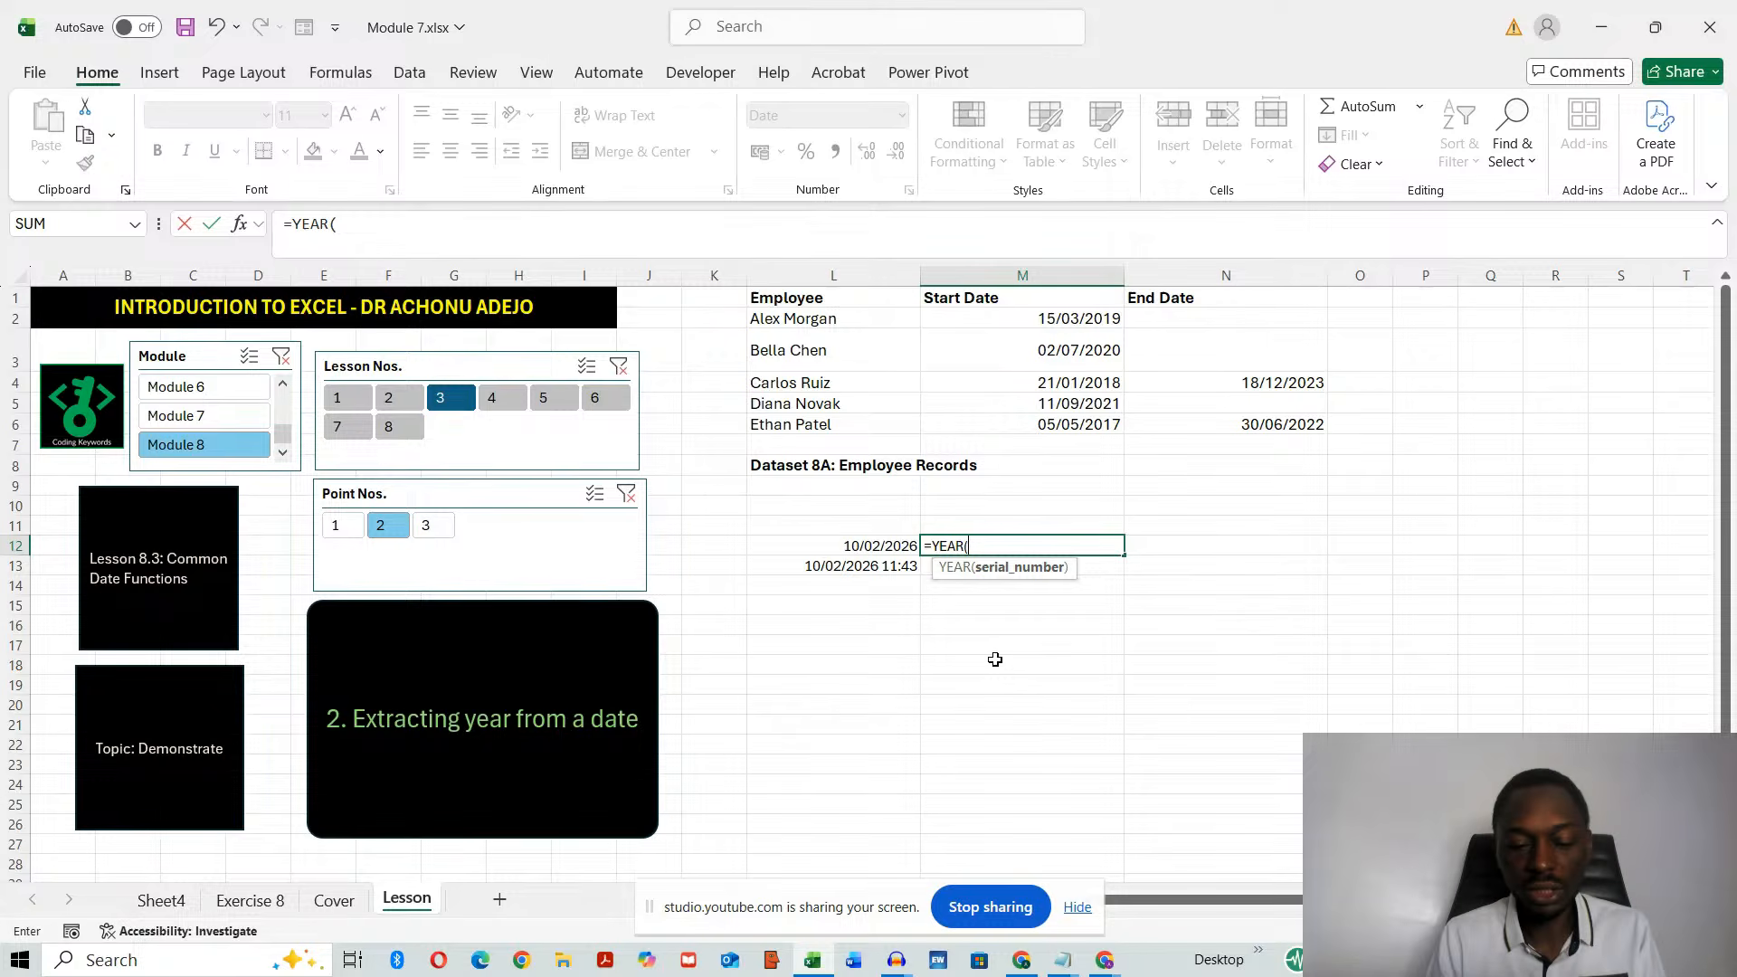
pyautogui.click(867, 547)
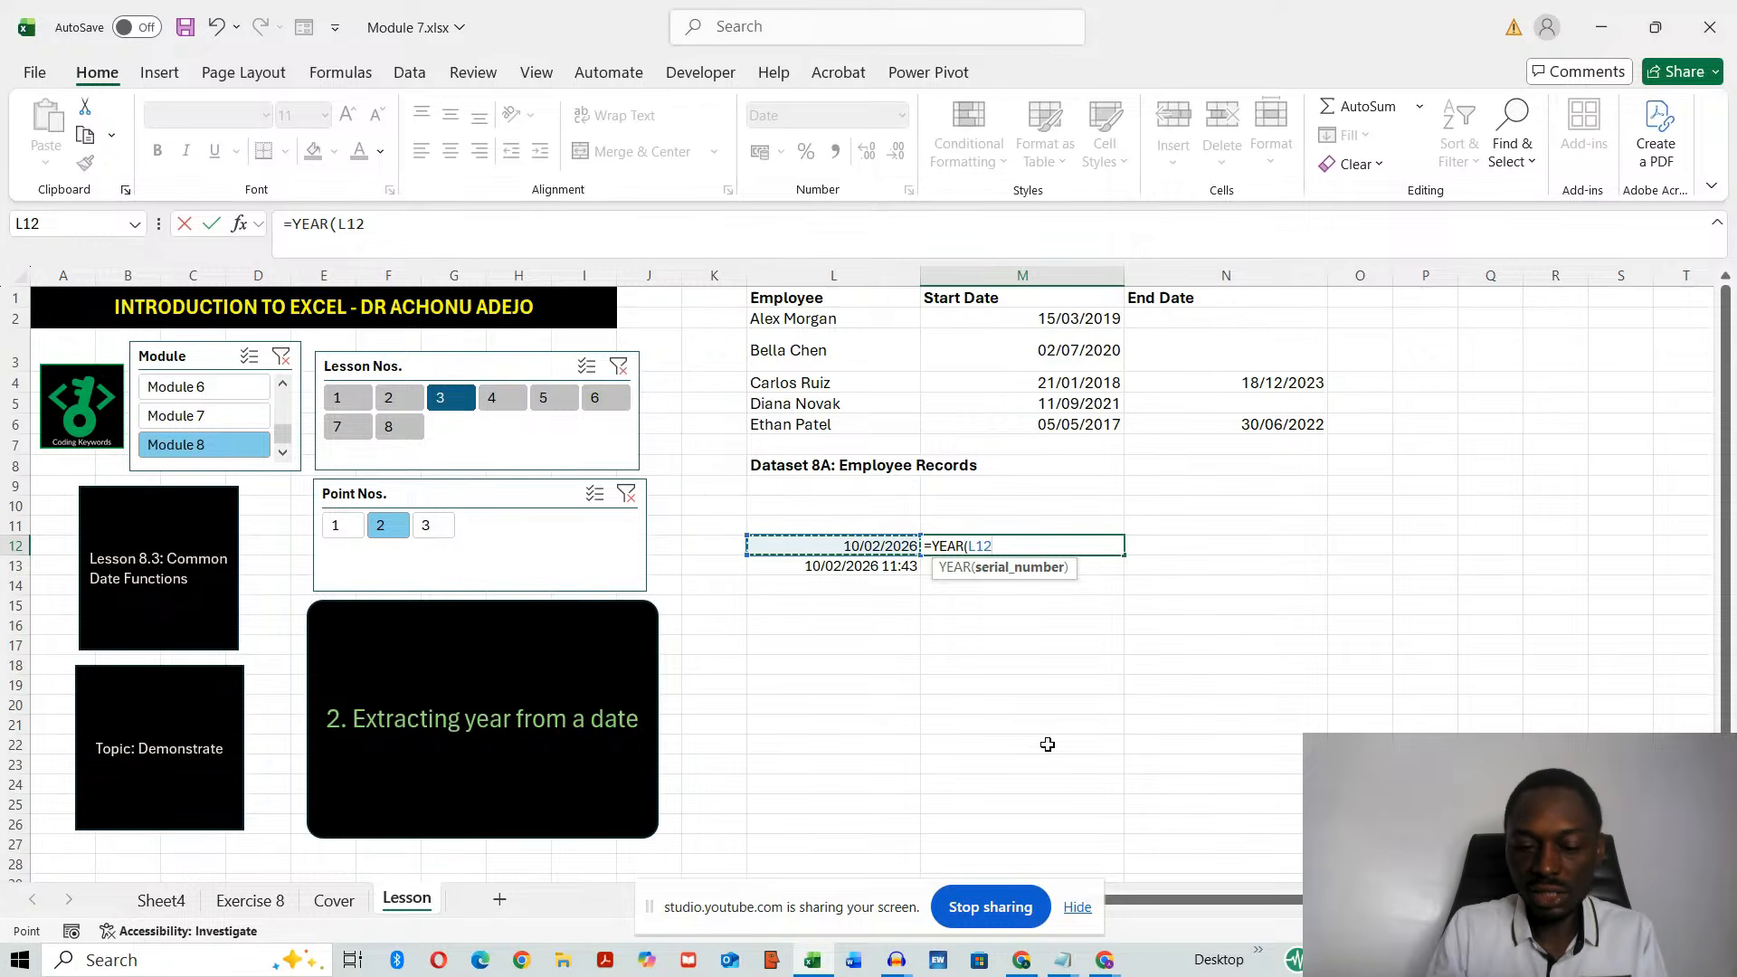
pyautogui.press('Return')
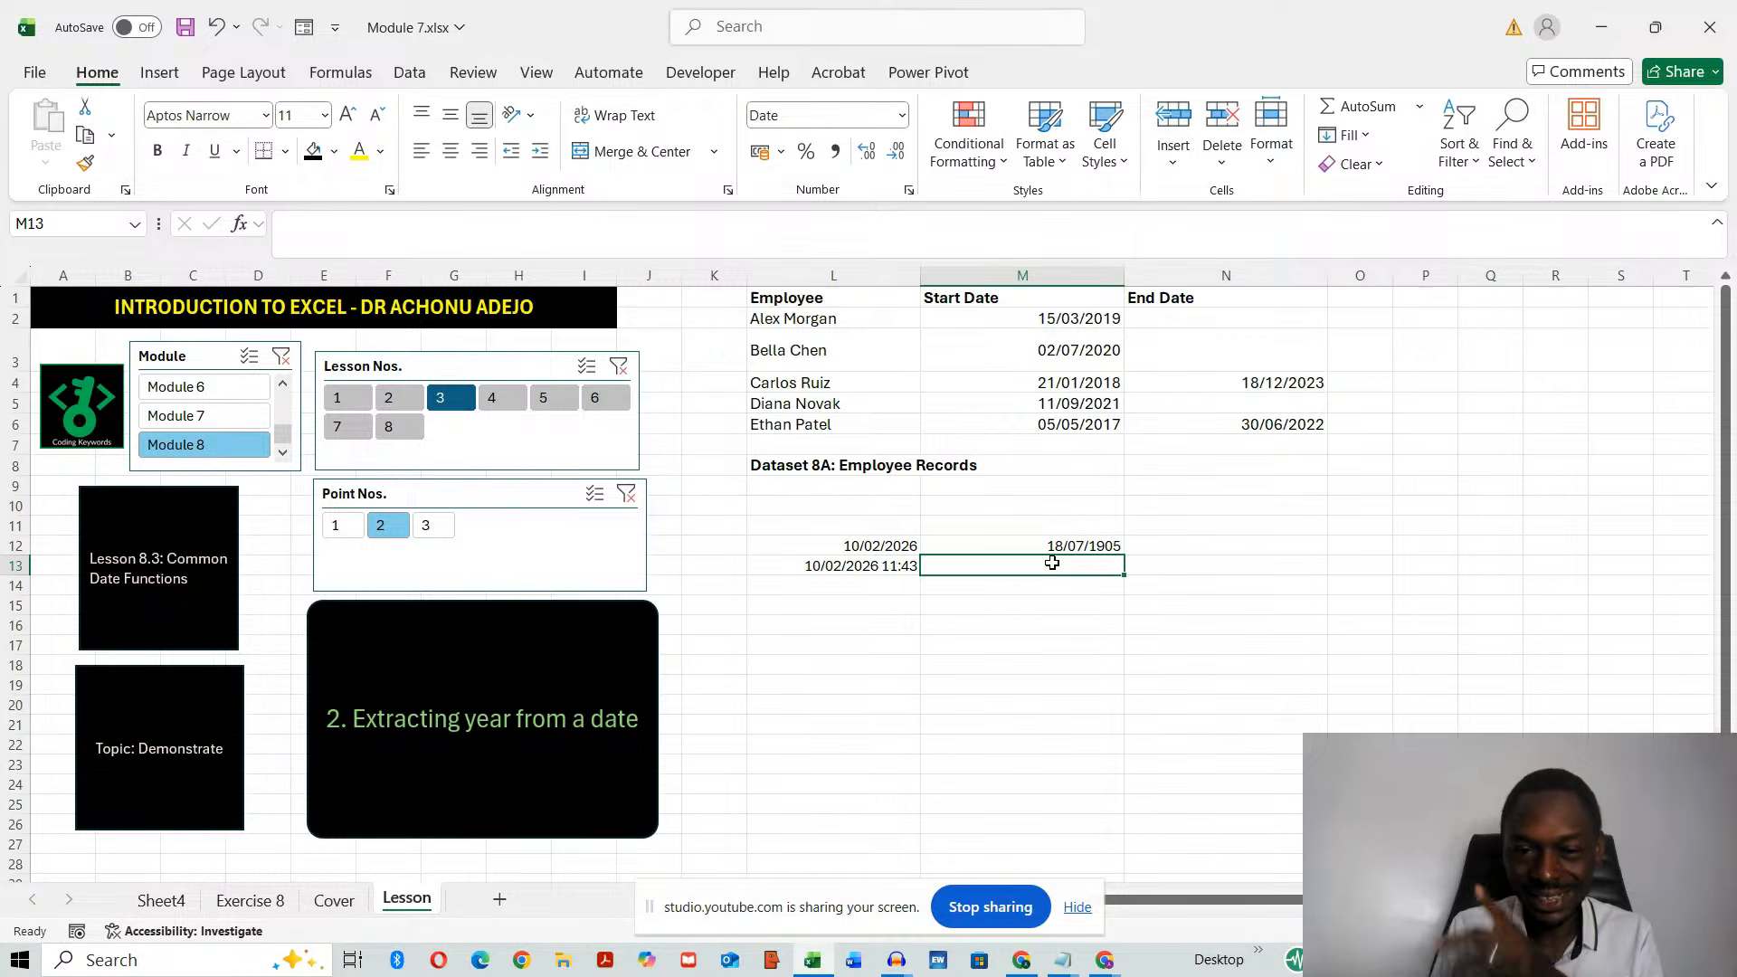
# - Change the TODAY cell L12 to the Number format and check the YEAR formula in M12
pyautogui.click(870, 544)
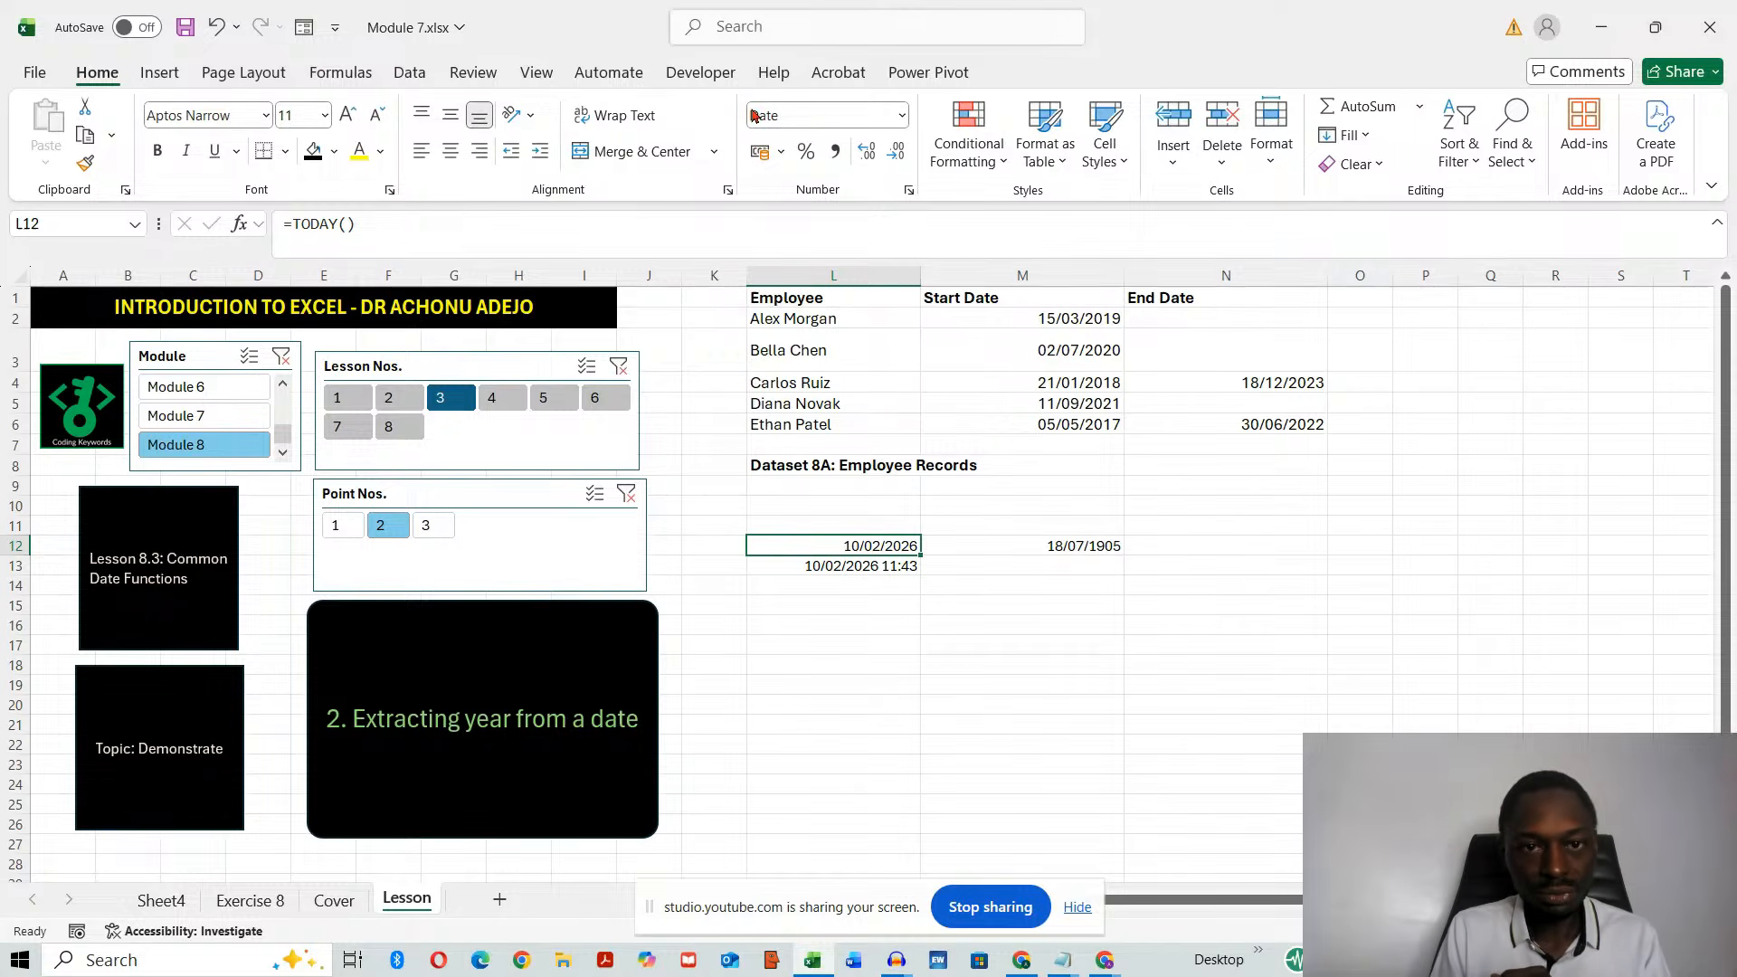
pyautogui.click(900, 116)
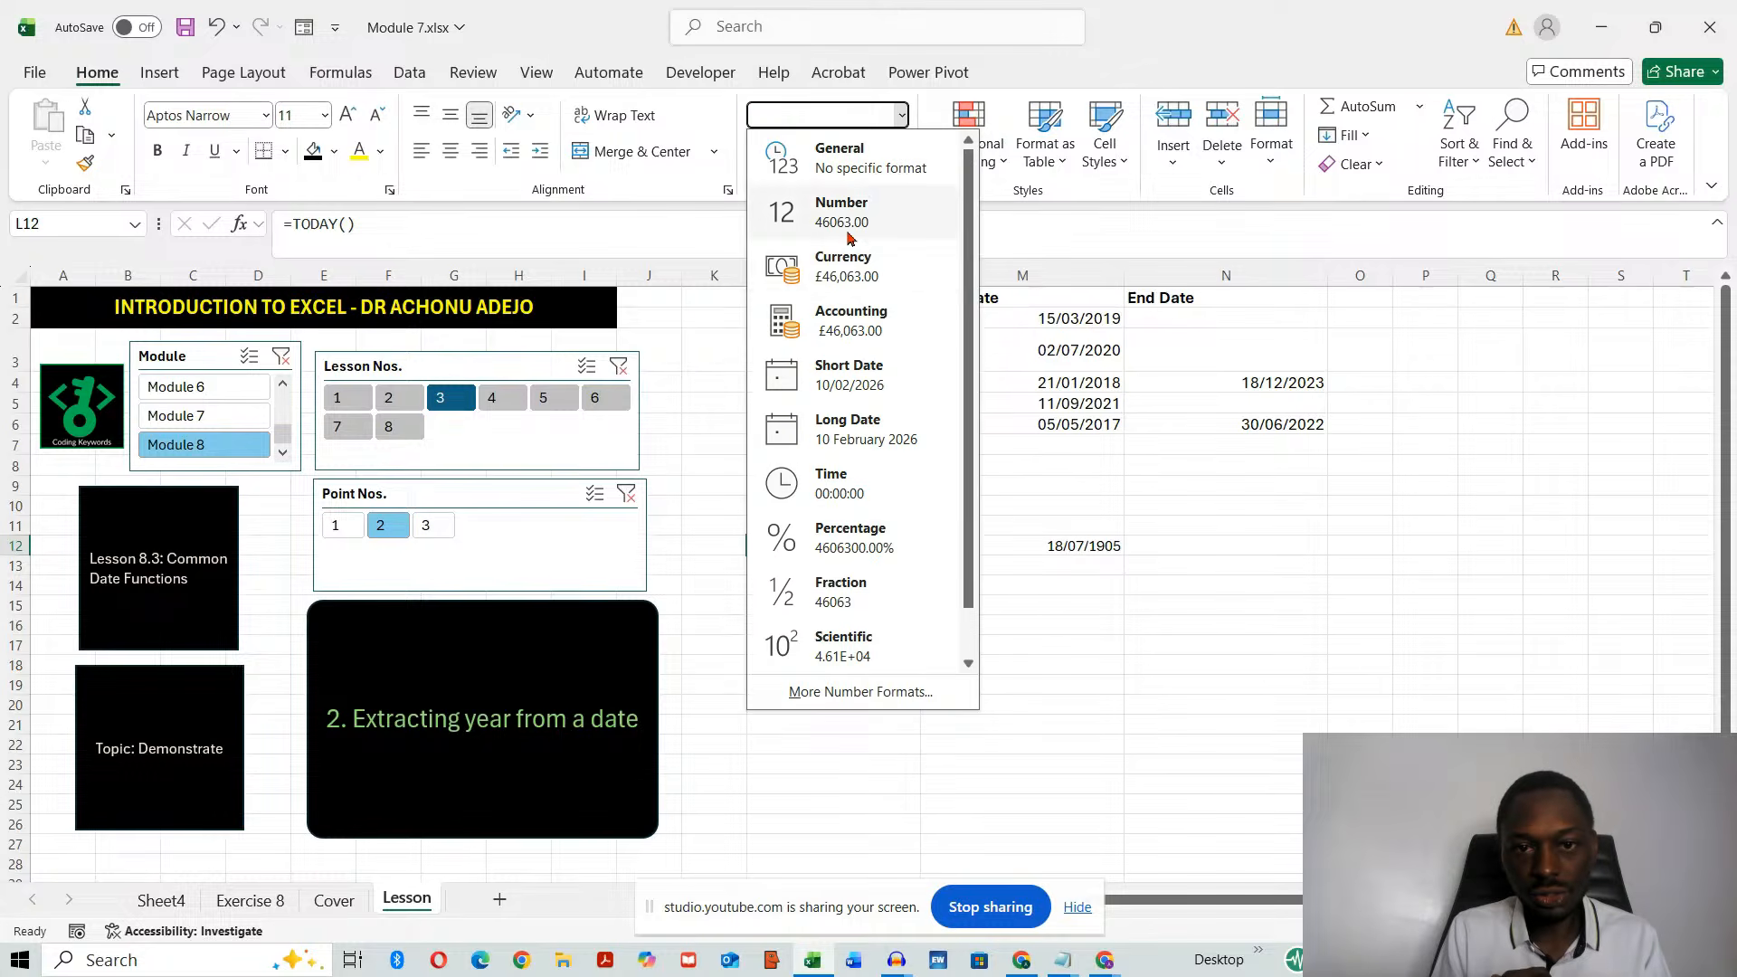
pyautogui.click(850, 222)
pyautogui.press('Down')
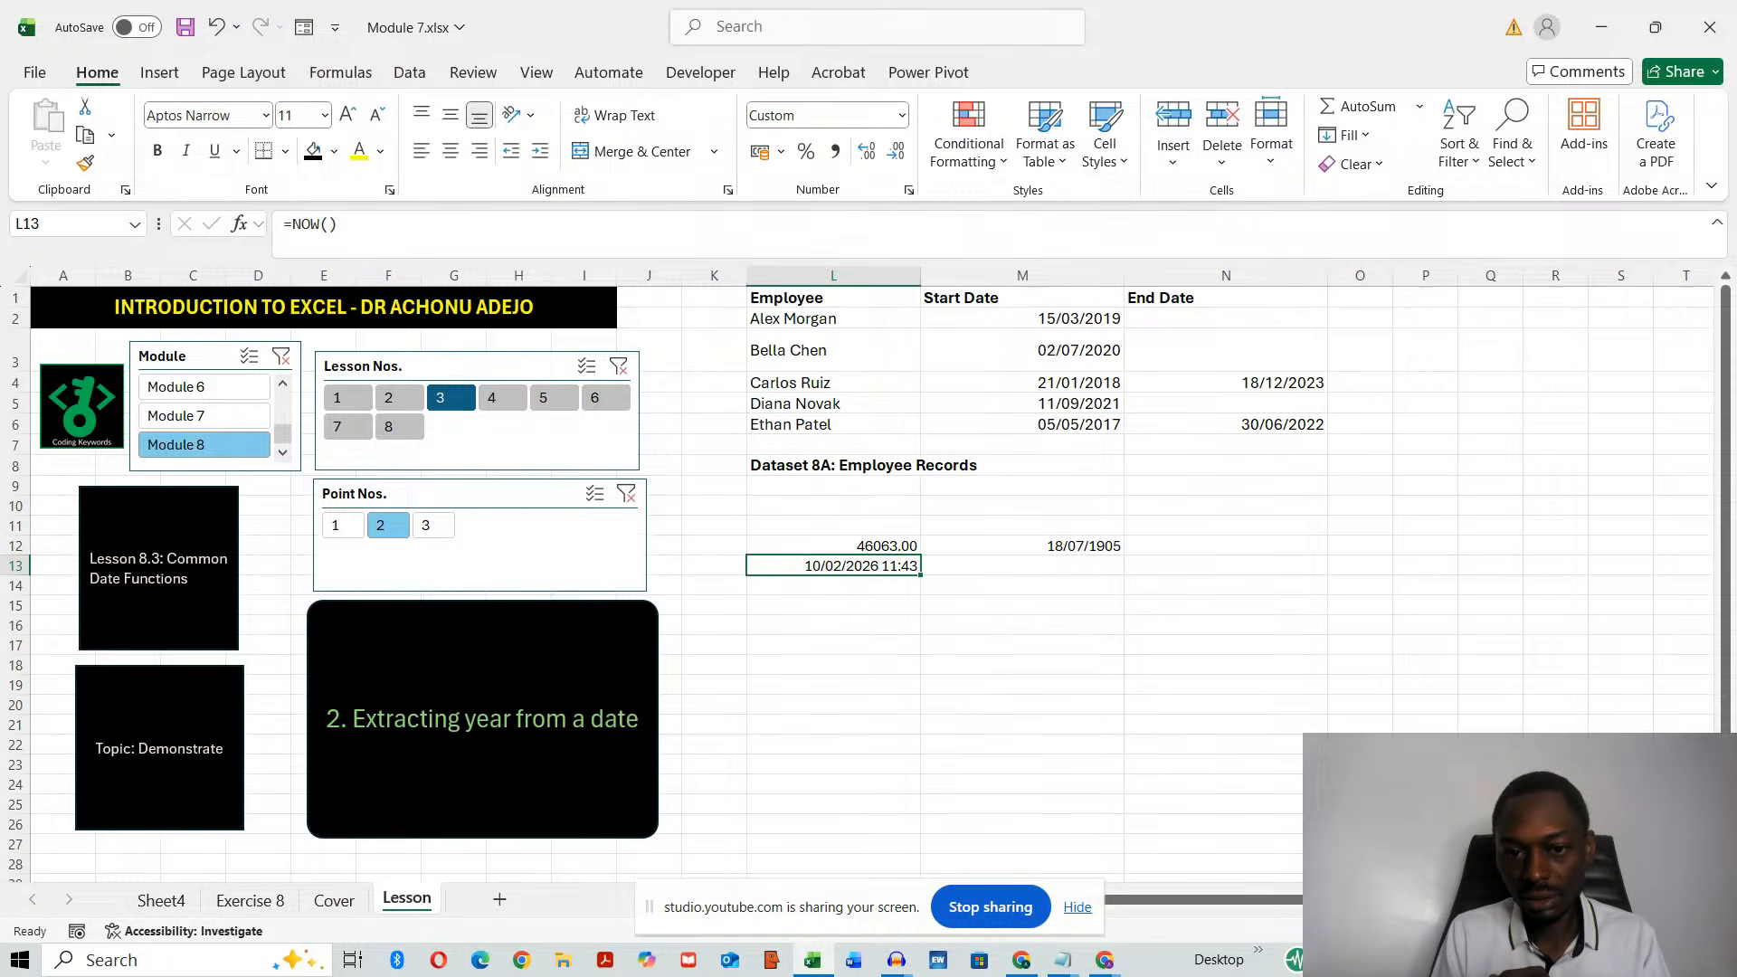
pyautogui.moveTo(1059, 710); pyautogui.dragTo(985, 694)
pyautogui.click(1004, 555)
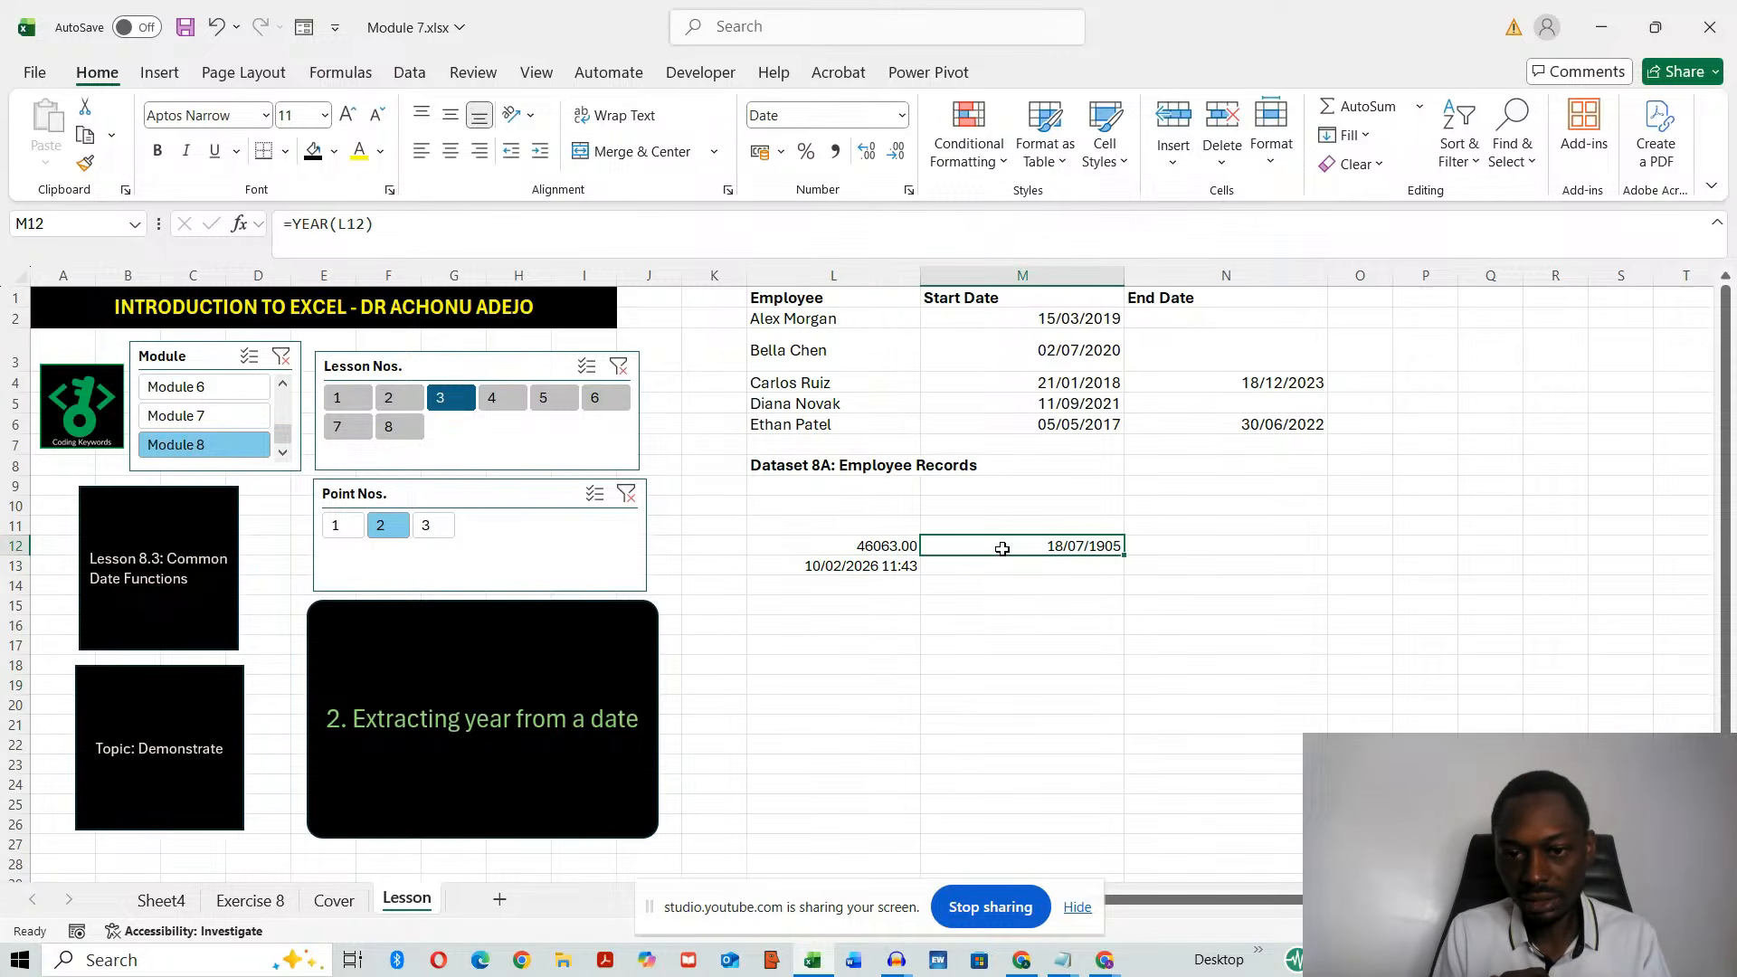
# - Enter the serial number 46063 in L16 and extract its year with =YEAR(L16) in M16
pyautogui.click(843, 628)
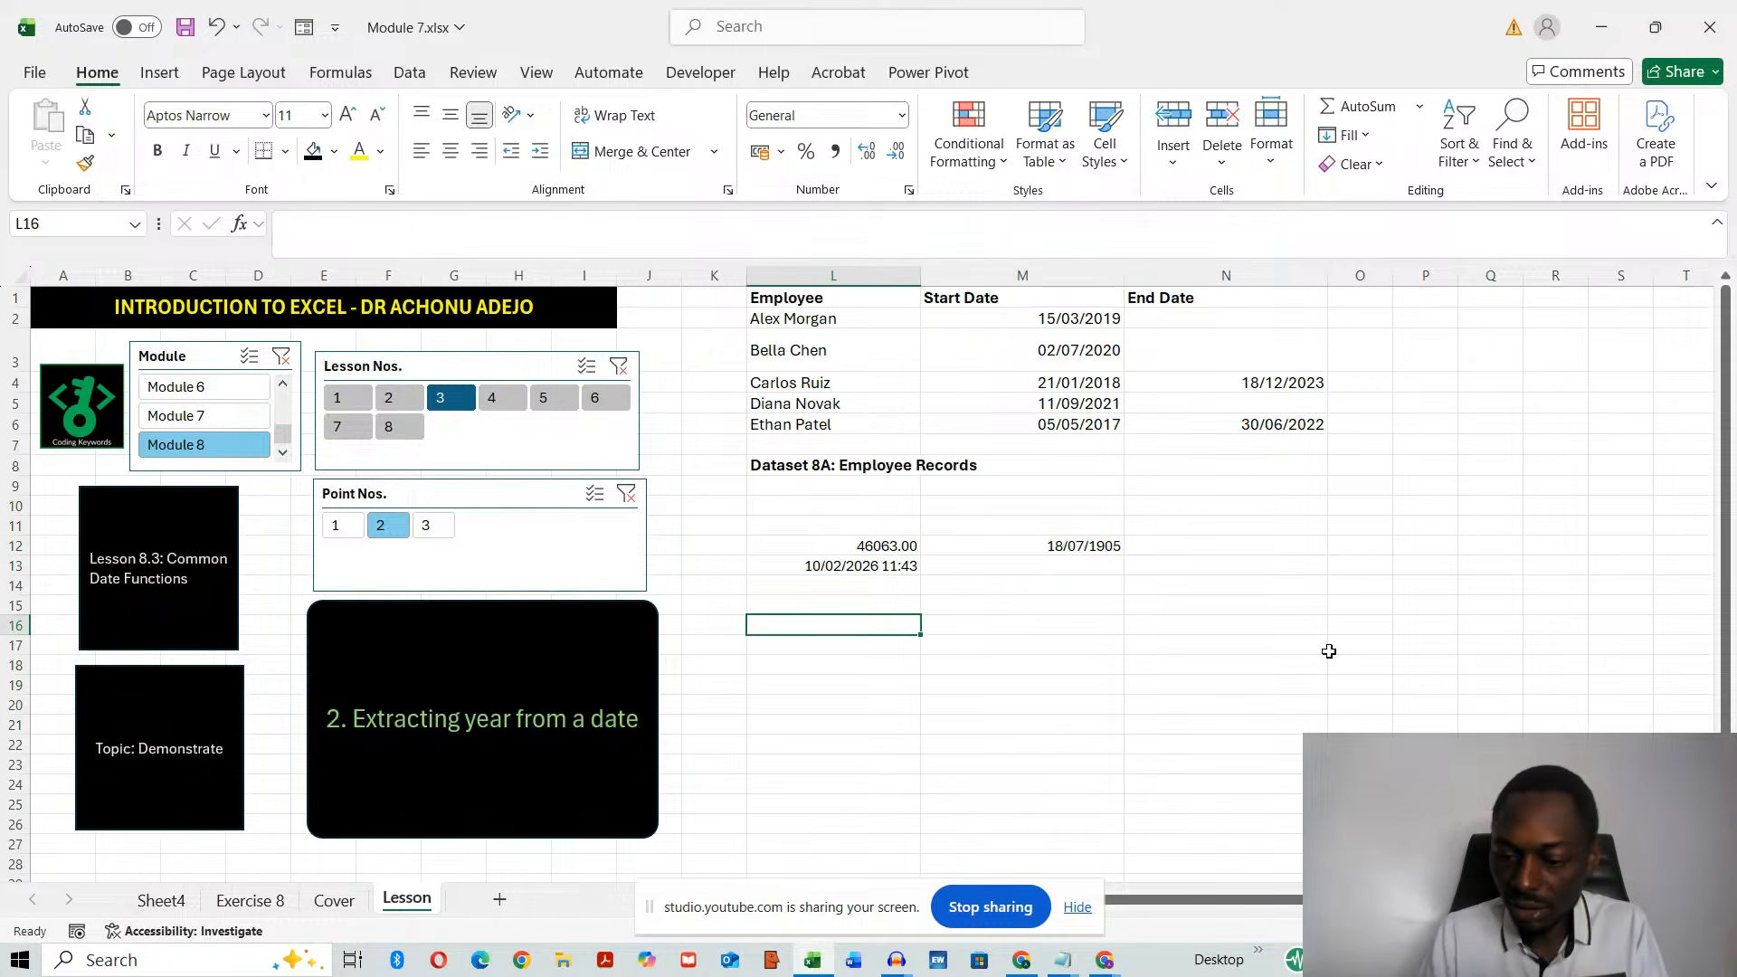
pyautogui.write('46063')
pyautogui.press('Tab')
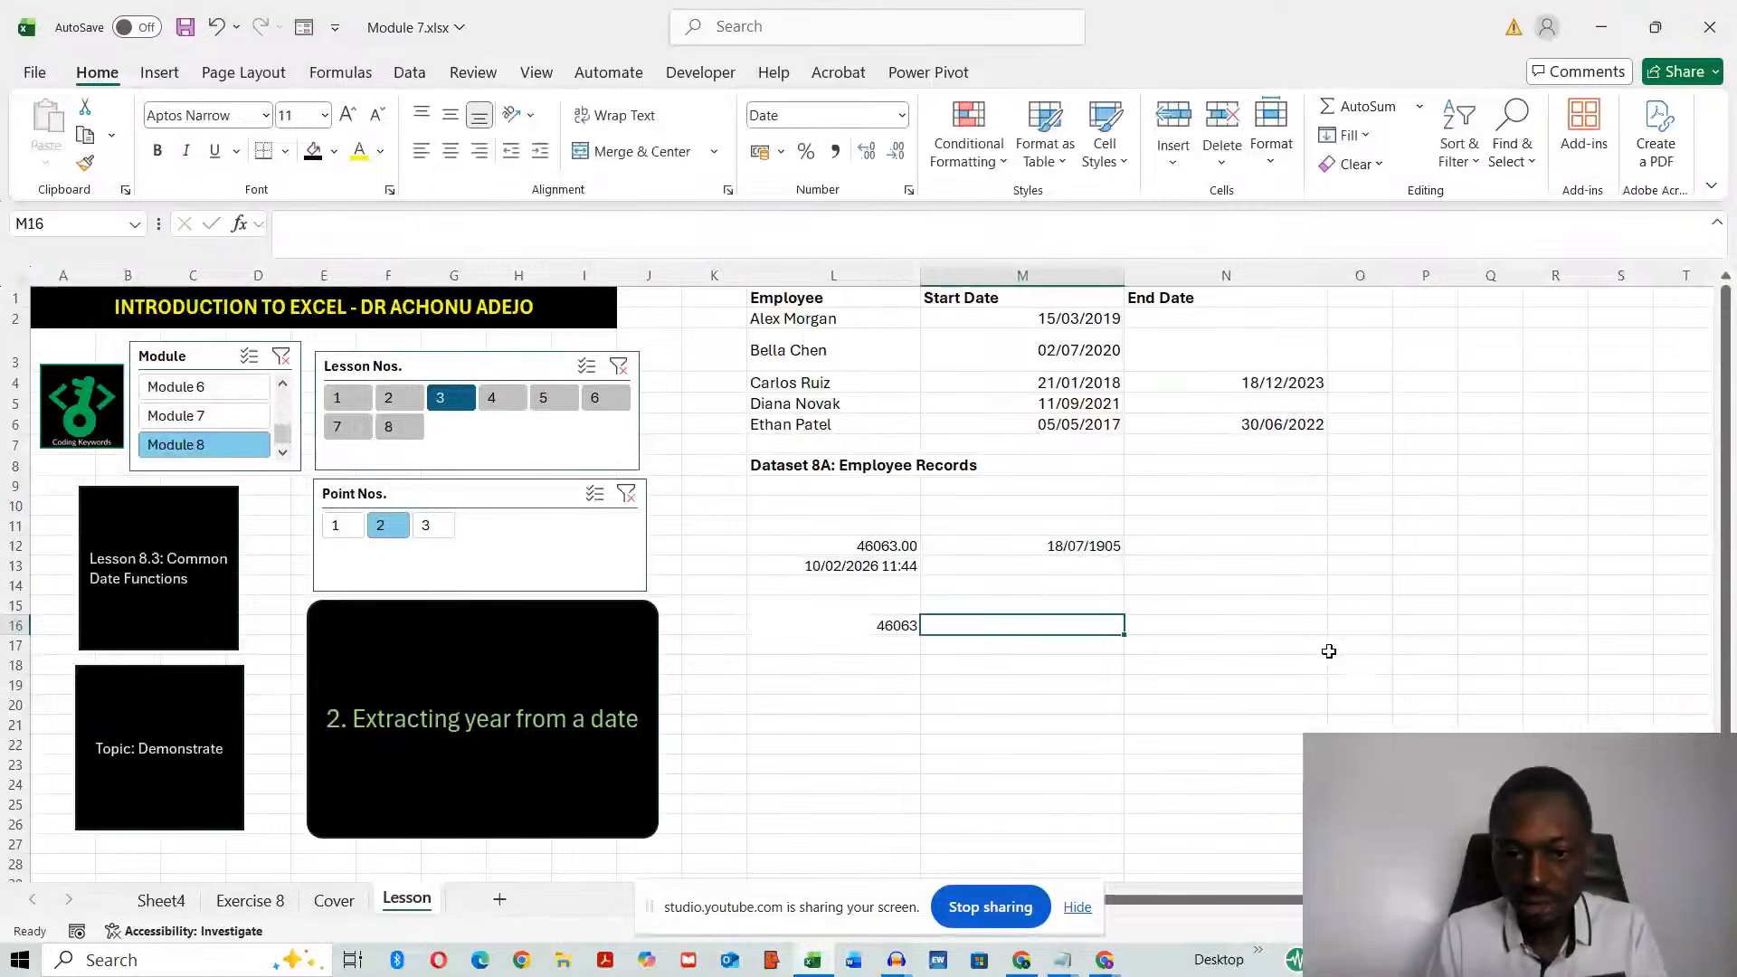
pyautogui.write('=')
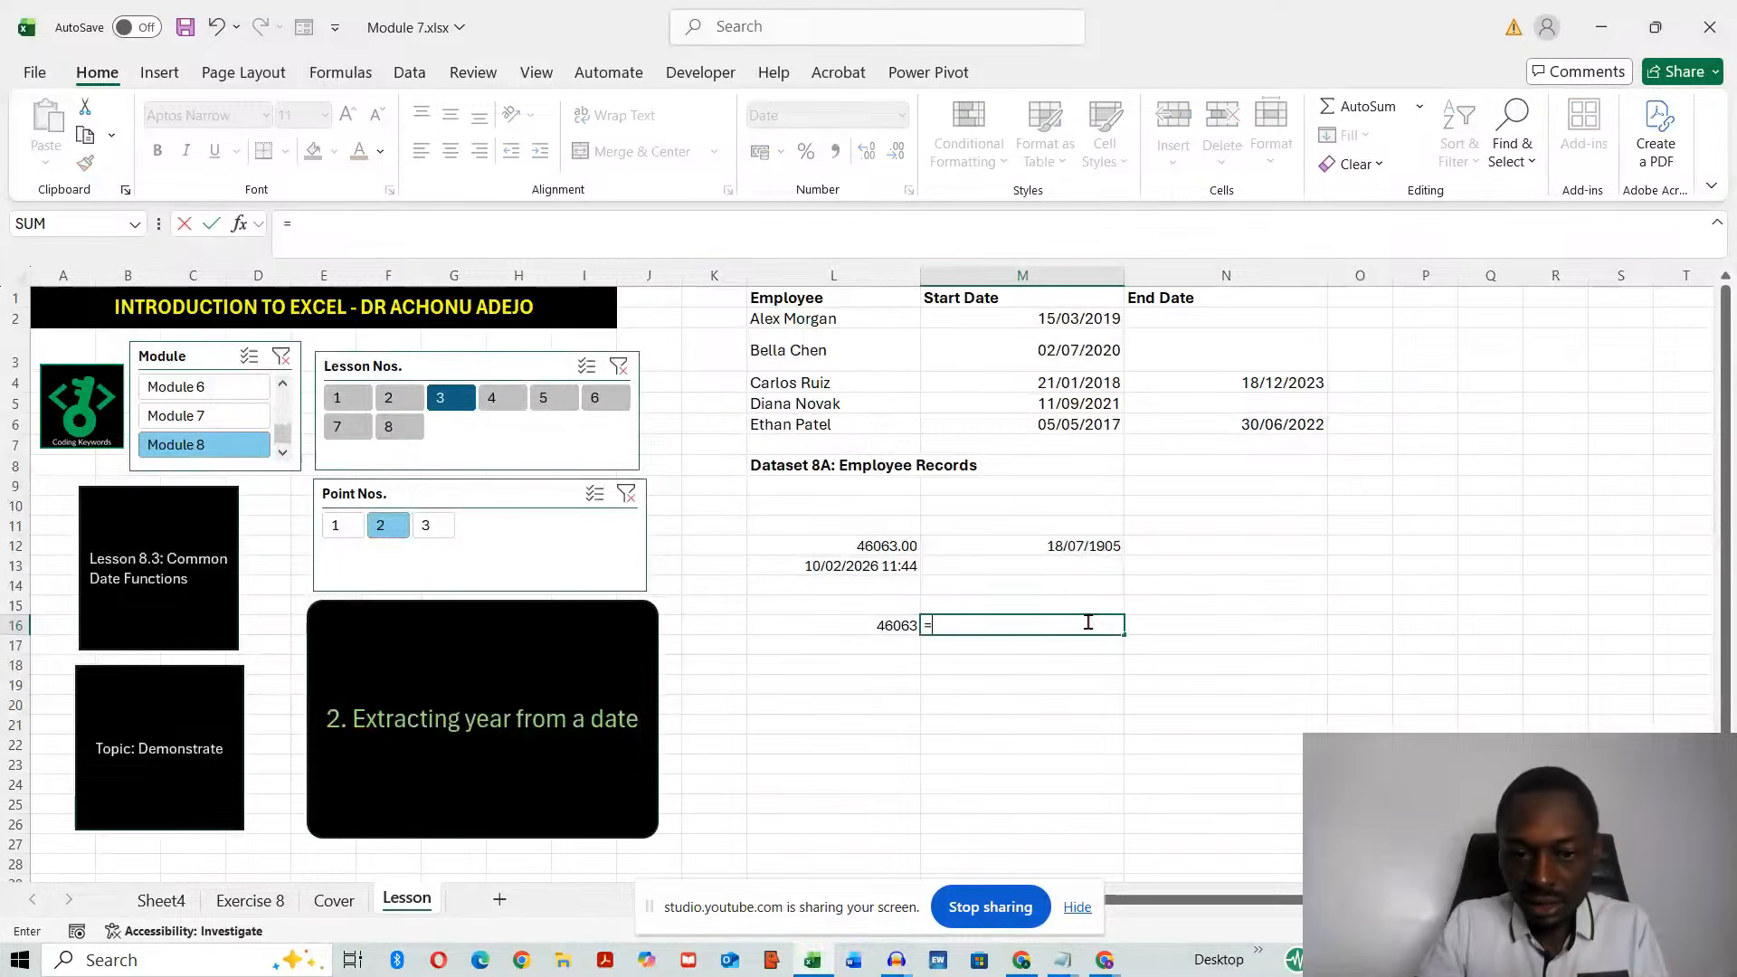
pyautogui.write('YEAR')
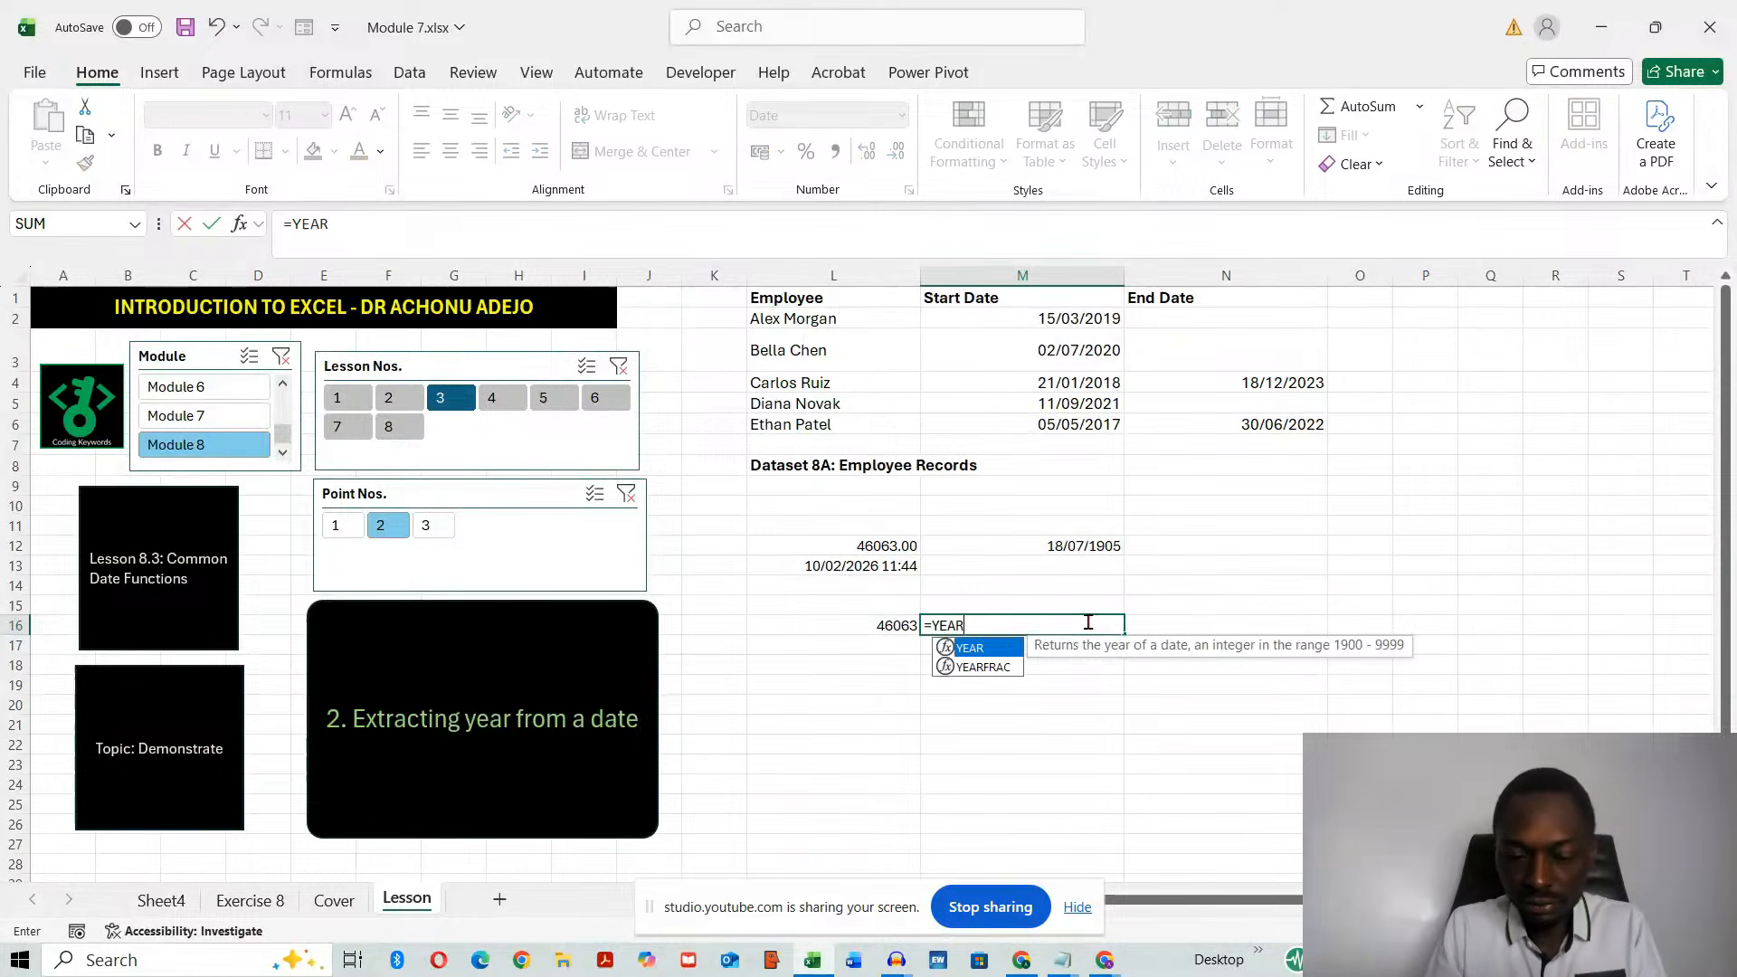
pyautogui.write('(')
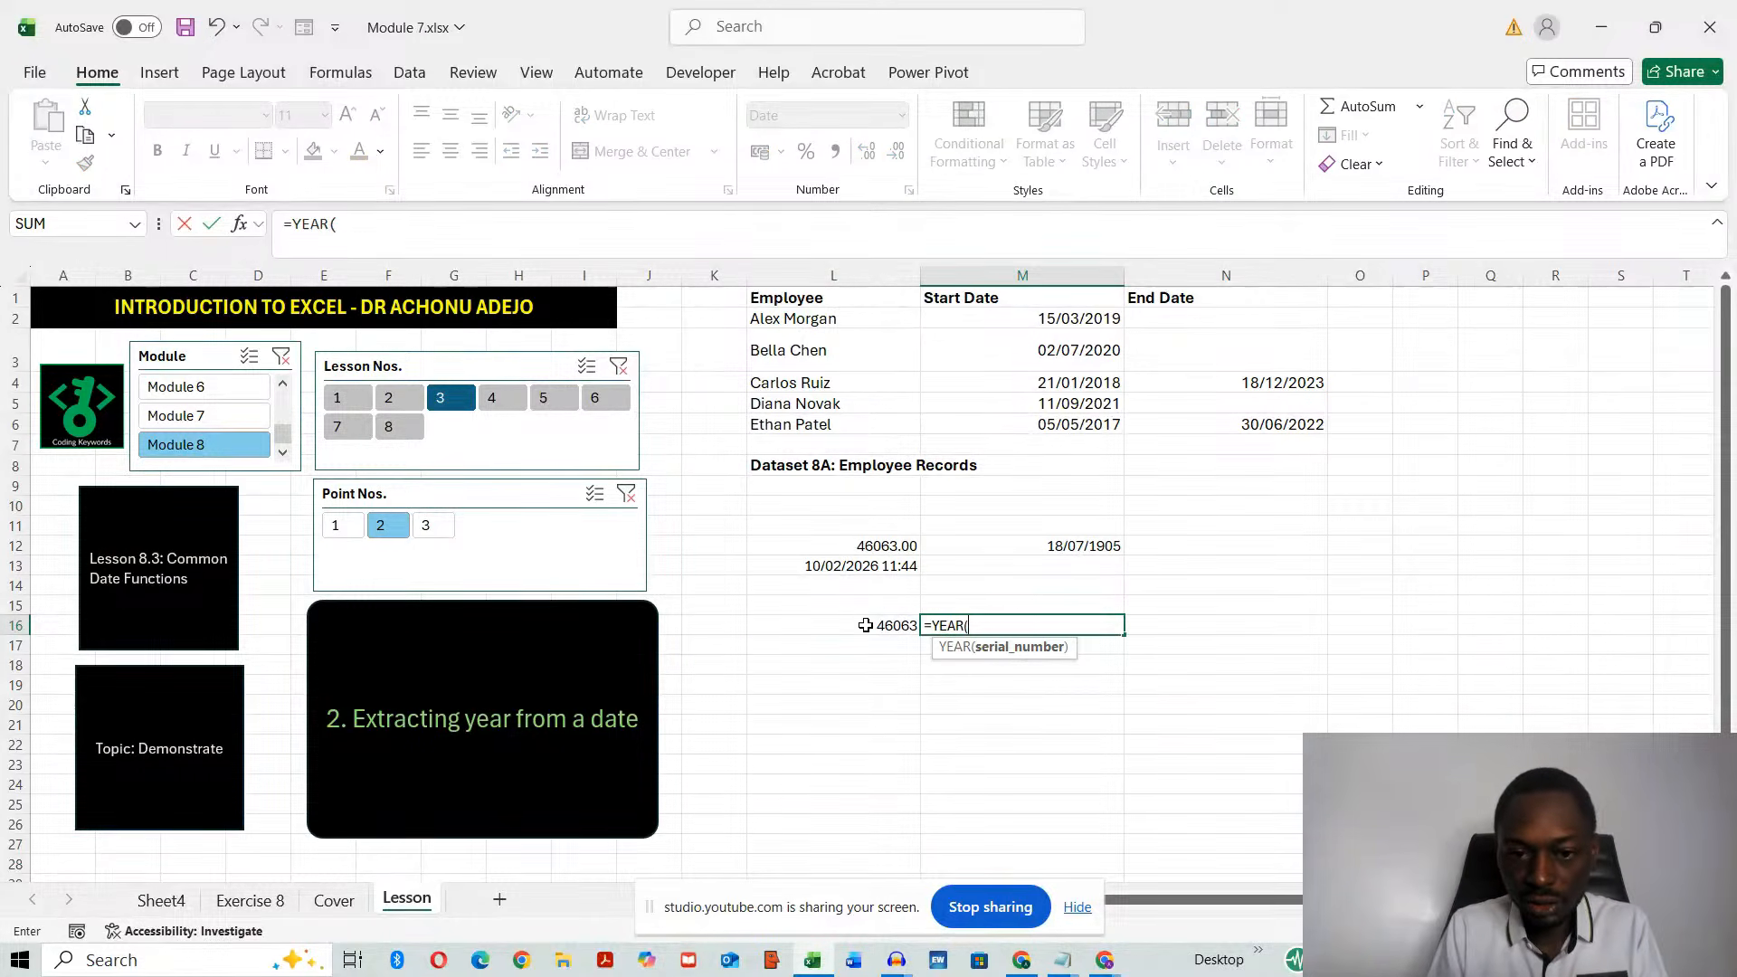
pyautogui.click(865, 625)
pyautogui.press('Return')
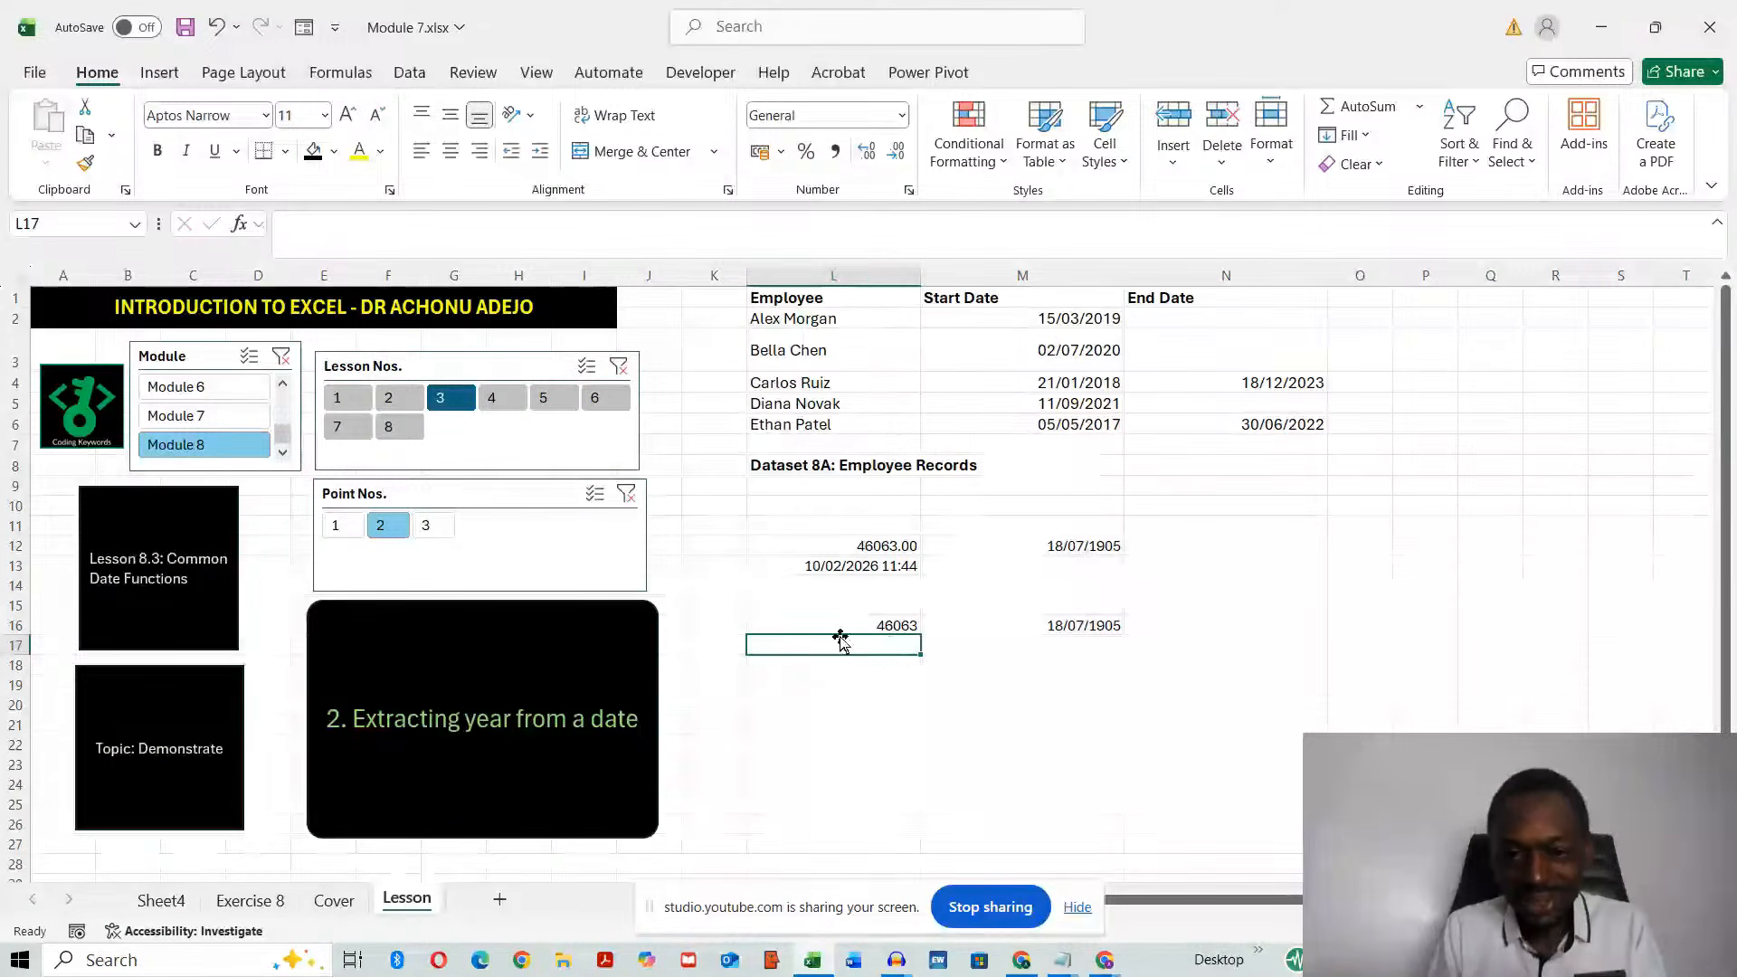
# - Enter 46063 in cell P15, apply the Number format and widen column P slightly
pyautogui.click(1207, 609)
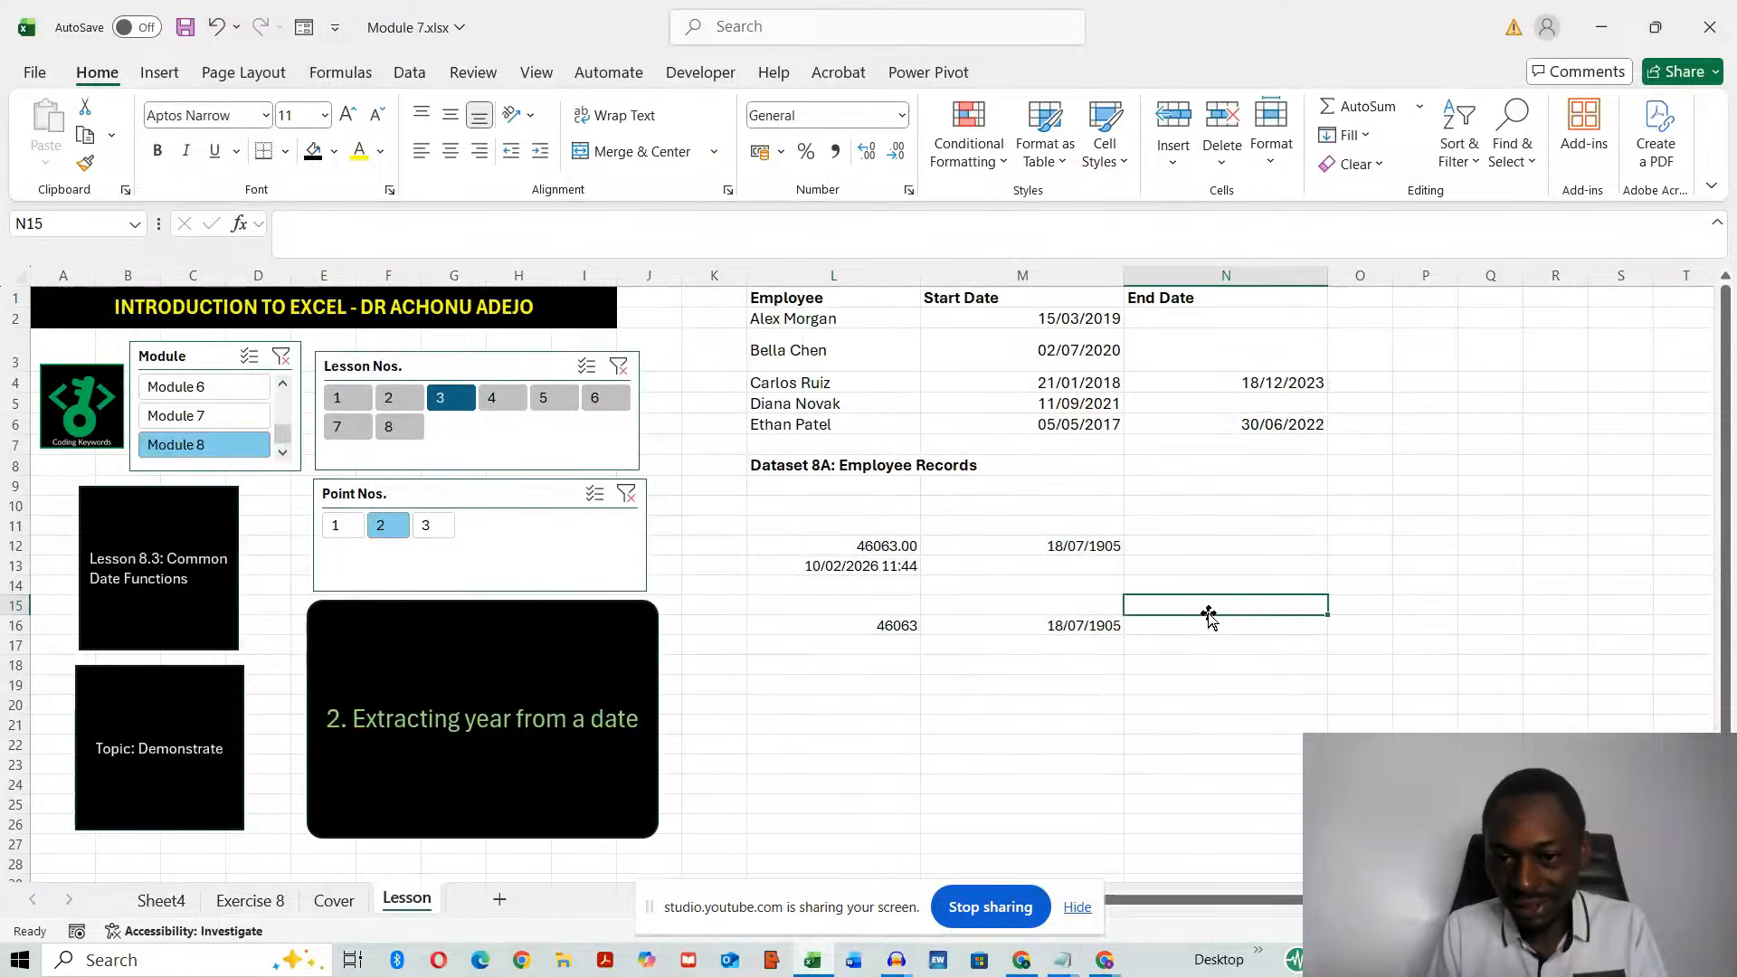
pyautogui.click(1434, 605)
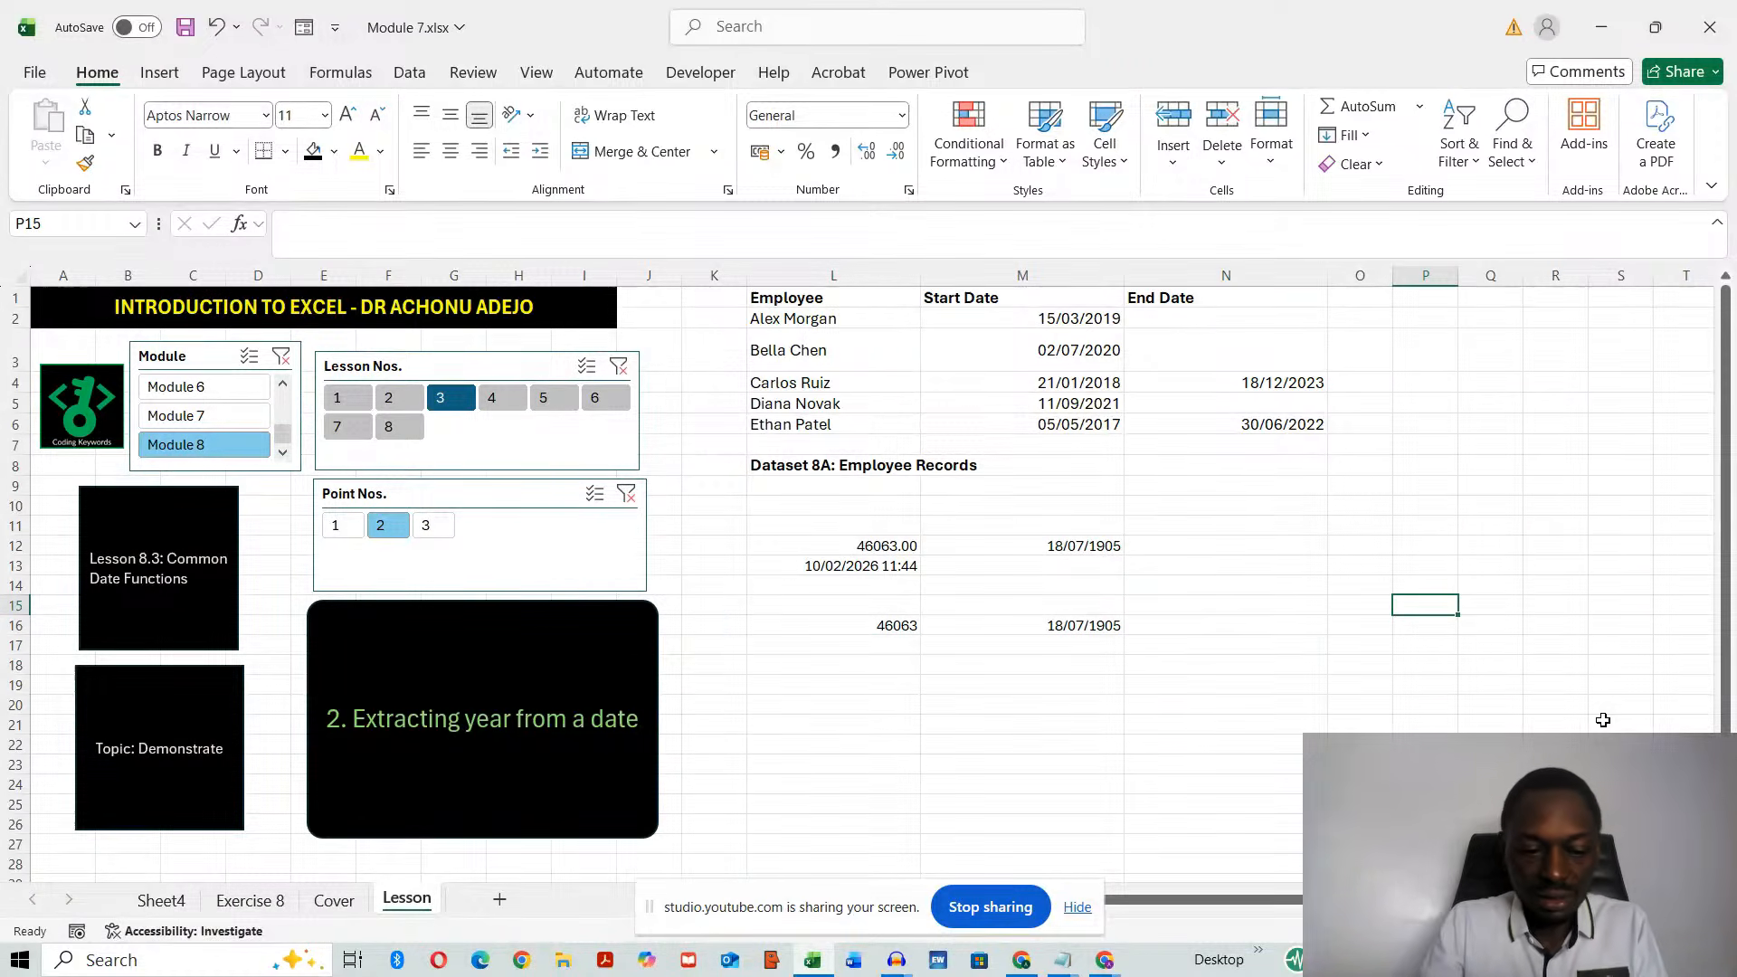
pyautogui.write('46063')
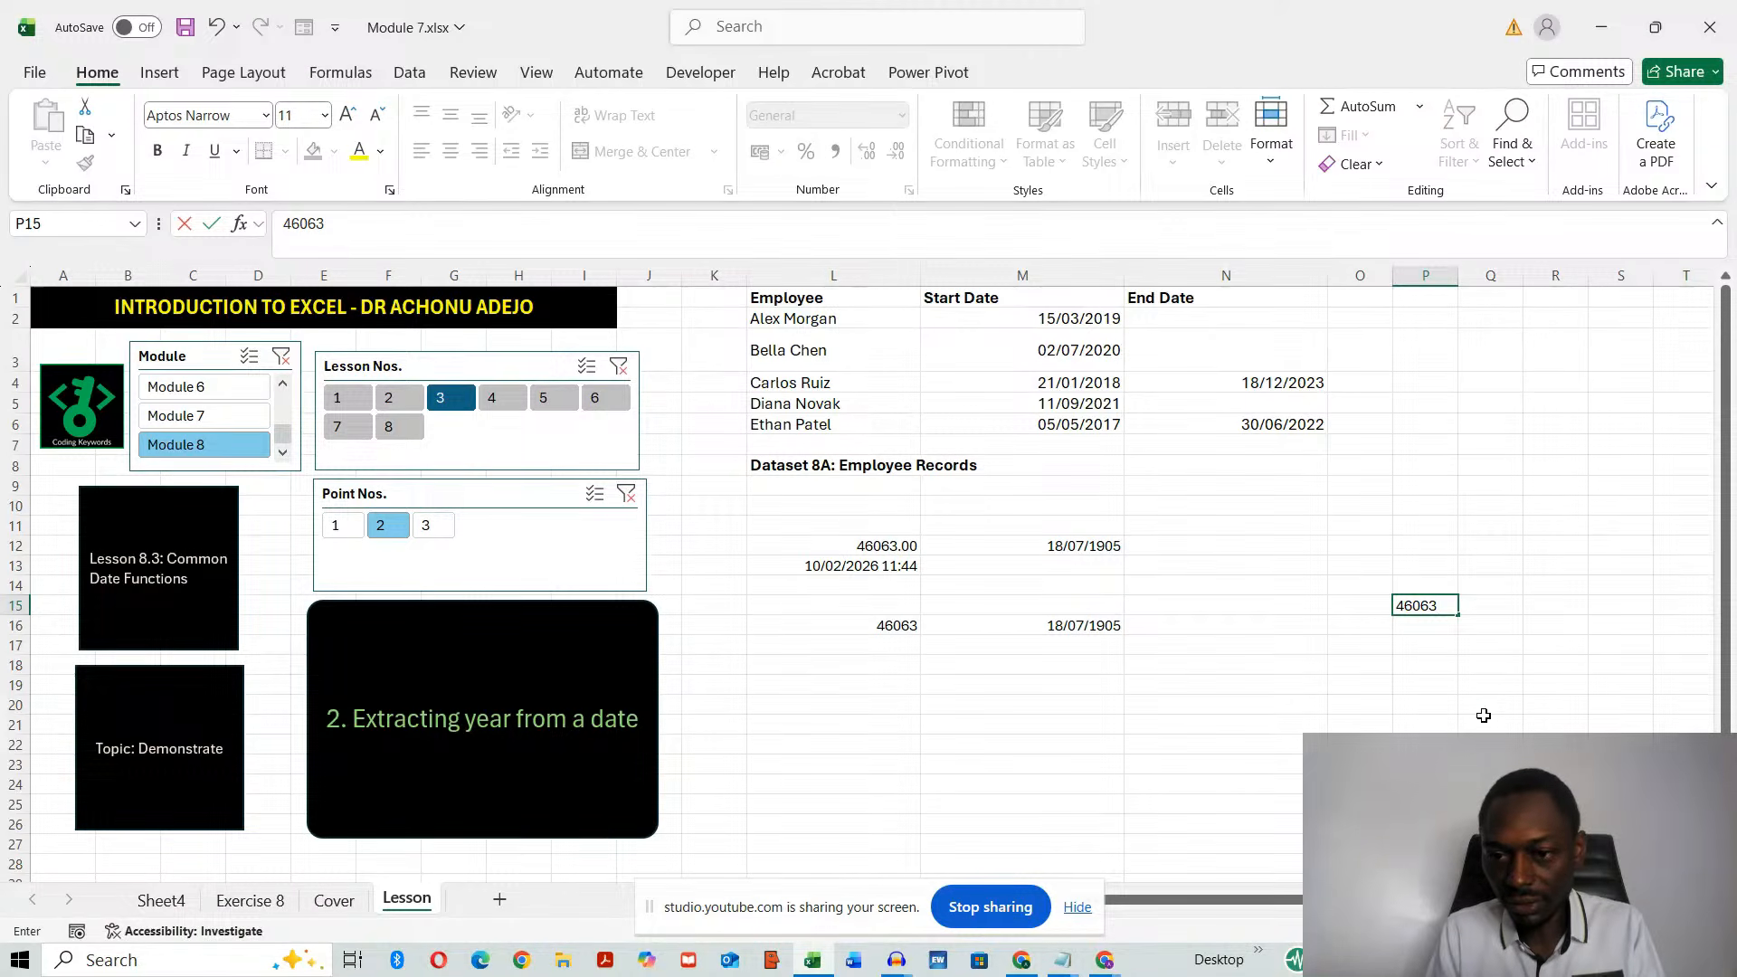
pyautogui.hotkey('ctrl', 'Return')
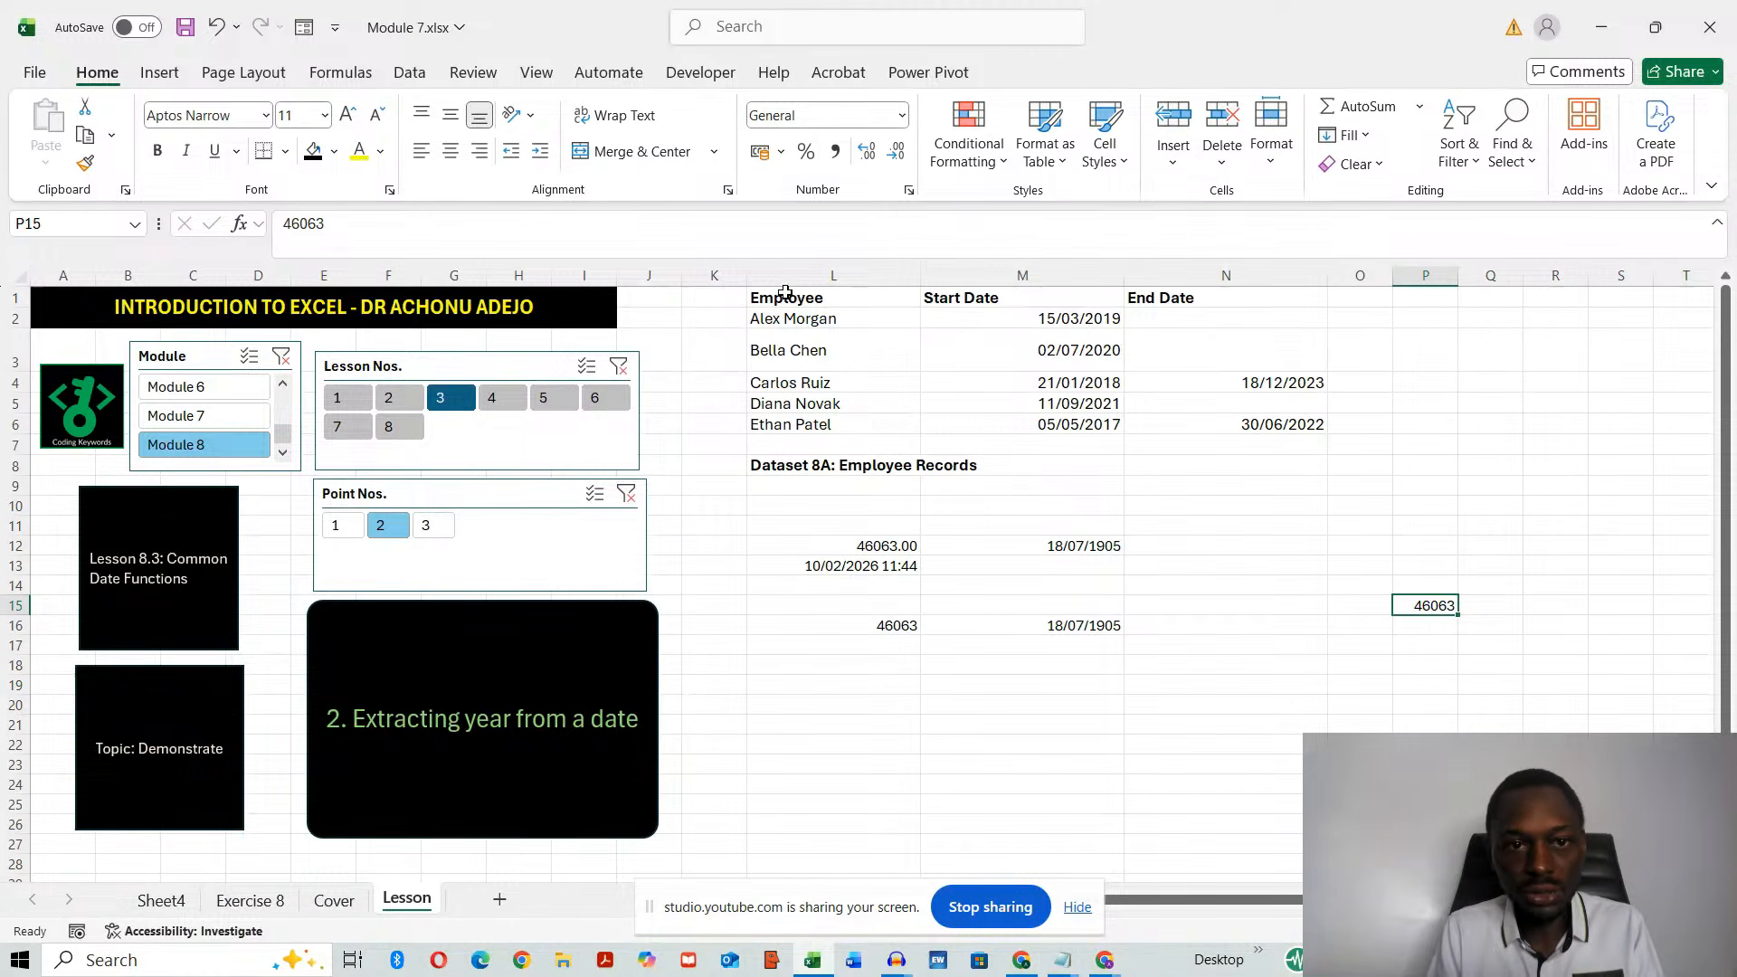
pyautogui.click(902, 115)
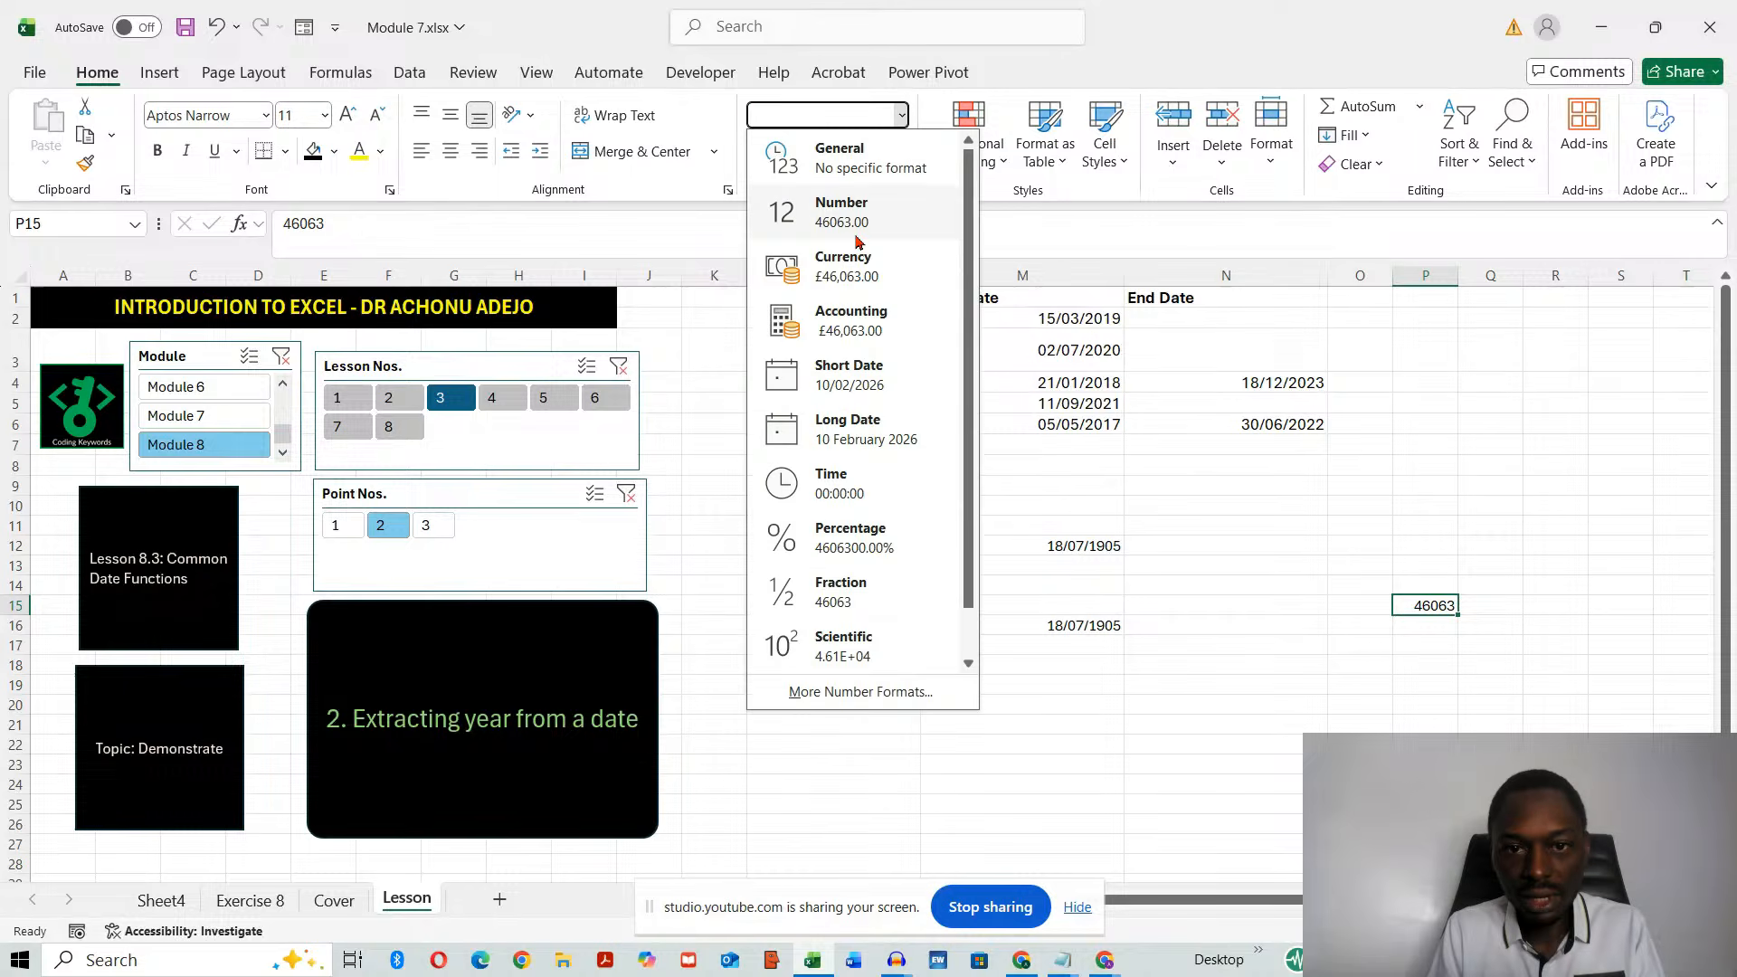
pyautogui.click(888, 222)
pyautogui.moveTo(1458, 276); pyautogui.dragTo(1478, 279)
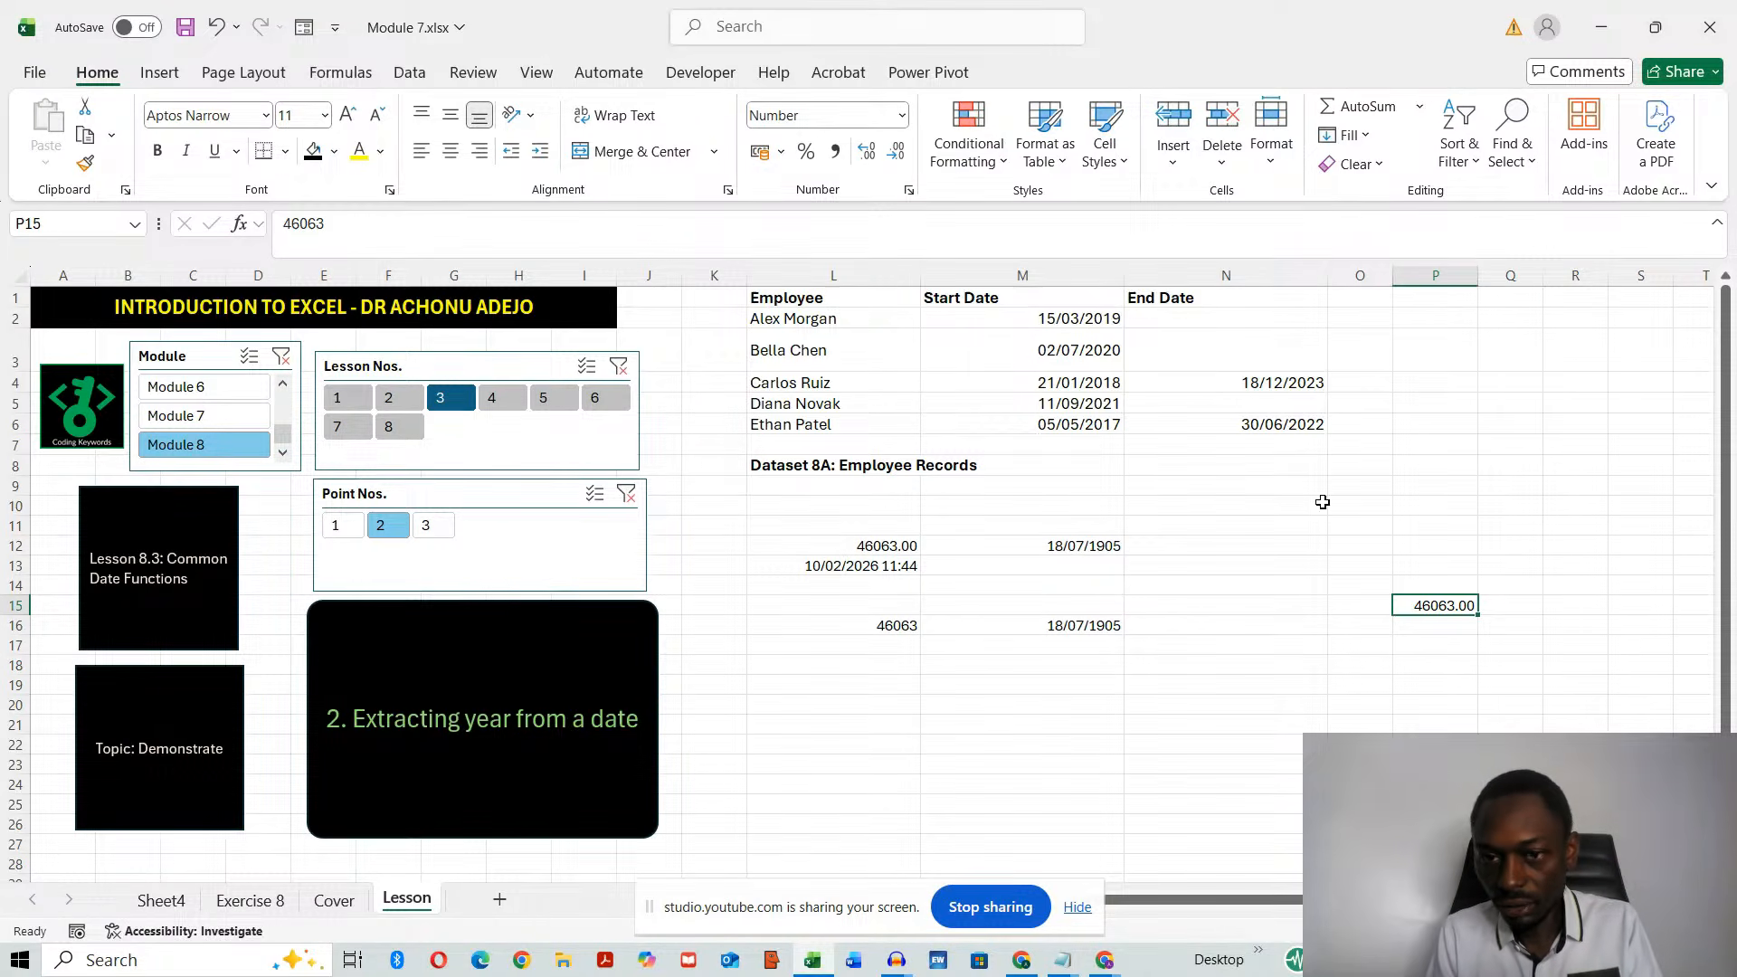
# - Enter the formula =YEAR(P15) in cell Q15 and widen column Q
pyautogui.click(1517, 605)
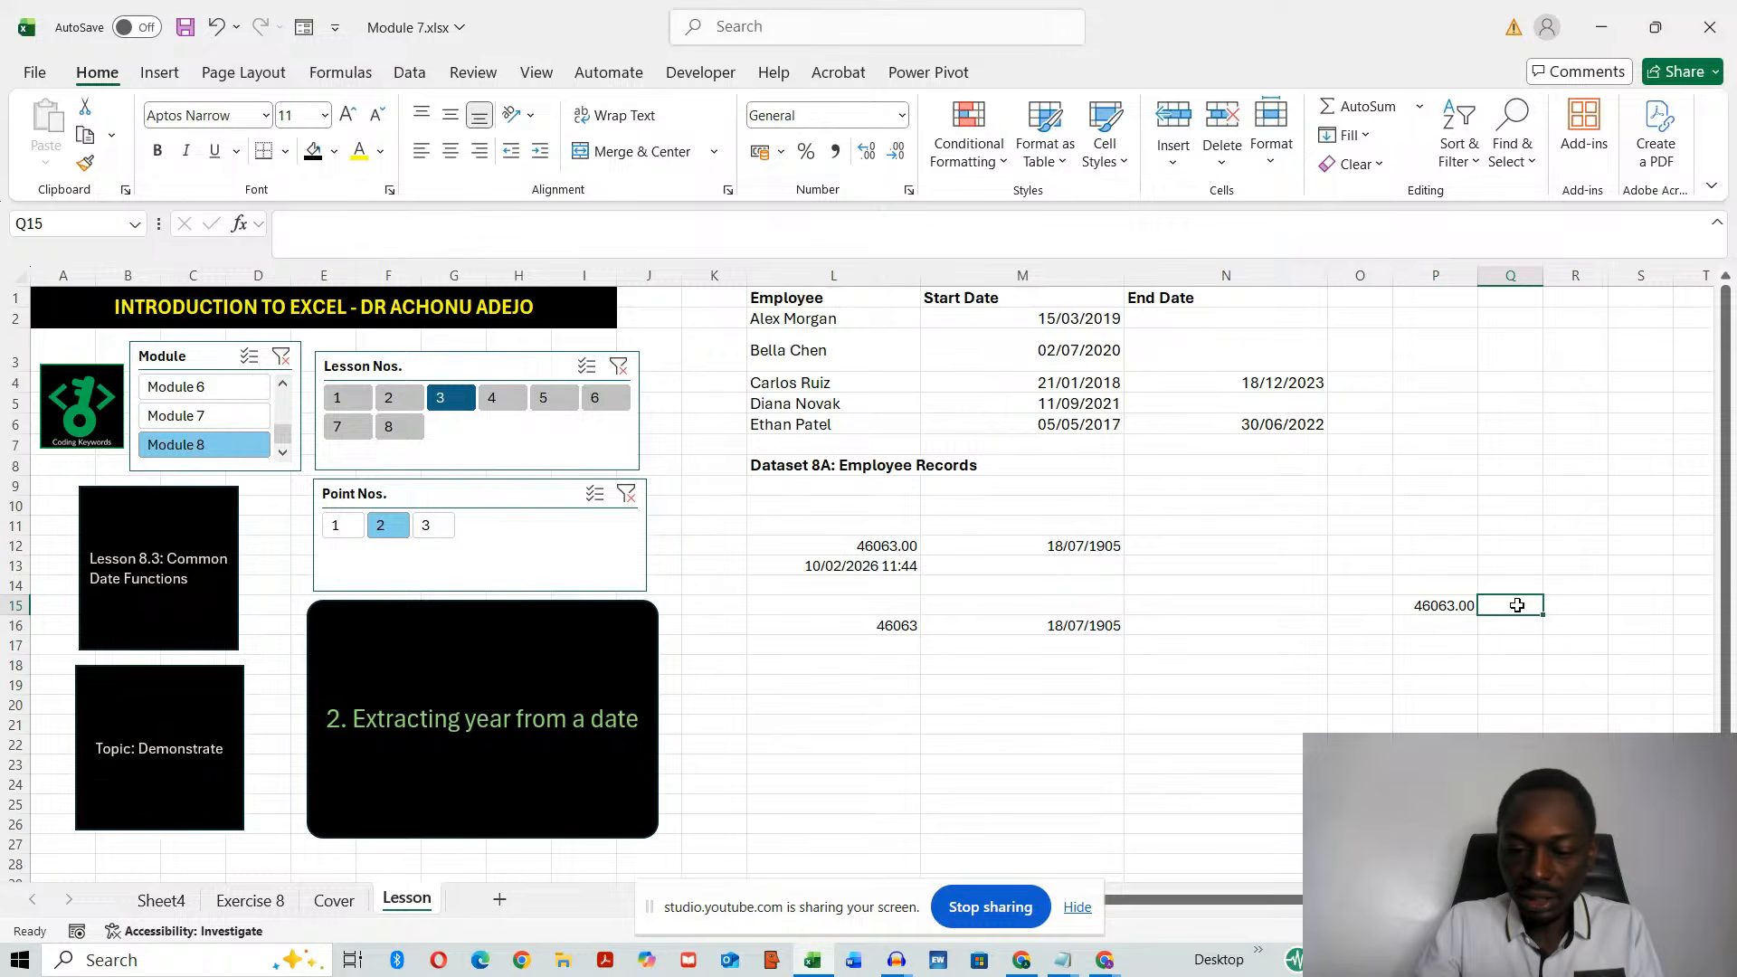
pyautogui.write('=YEAR')
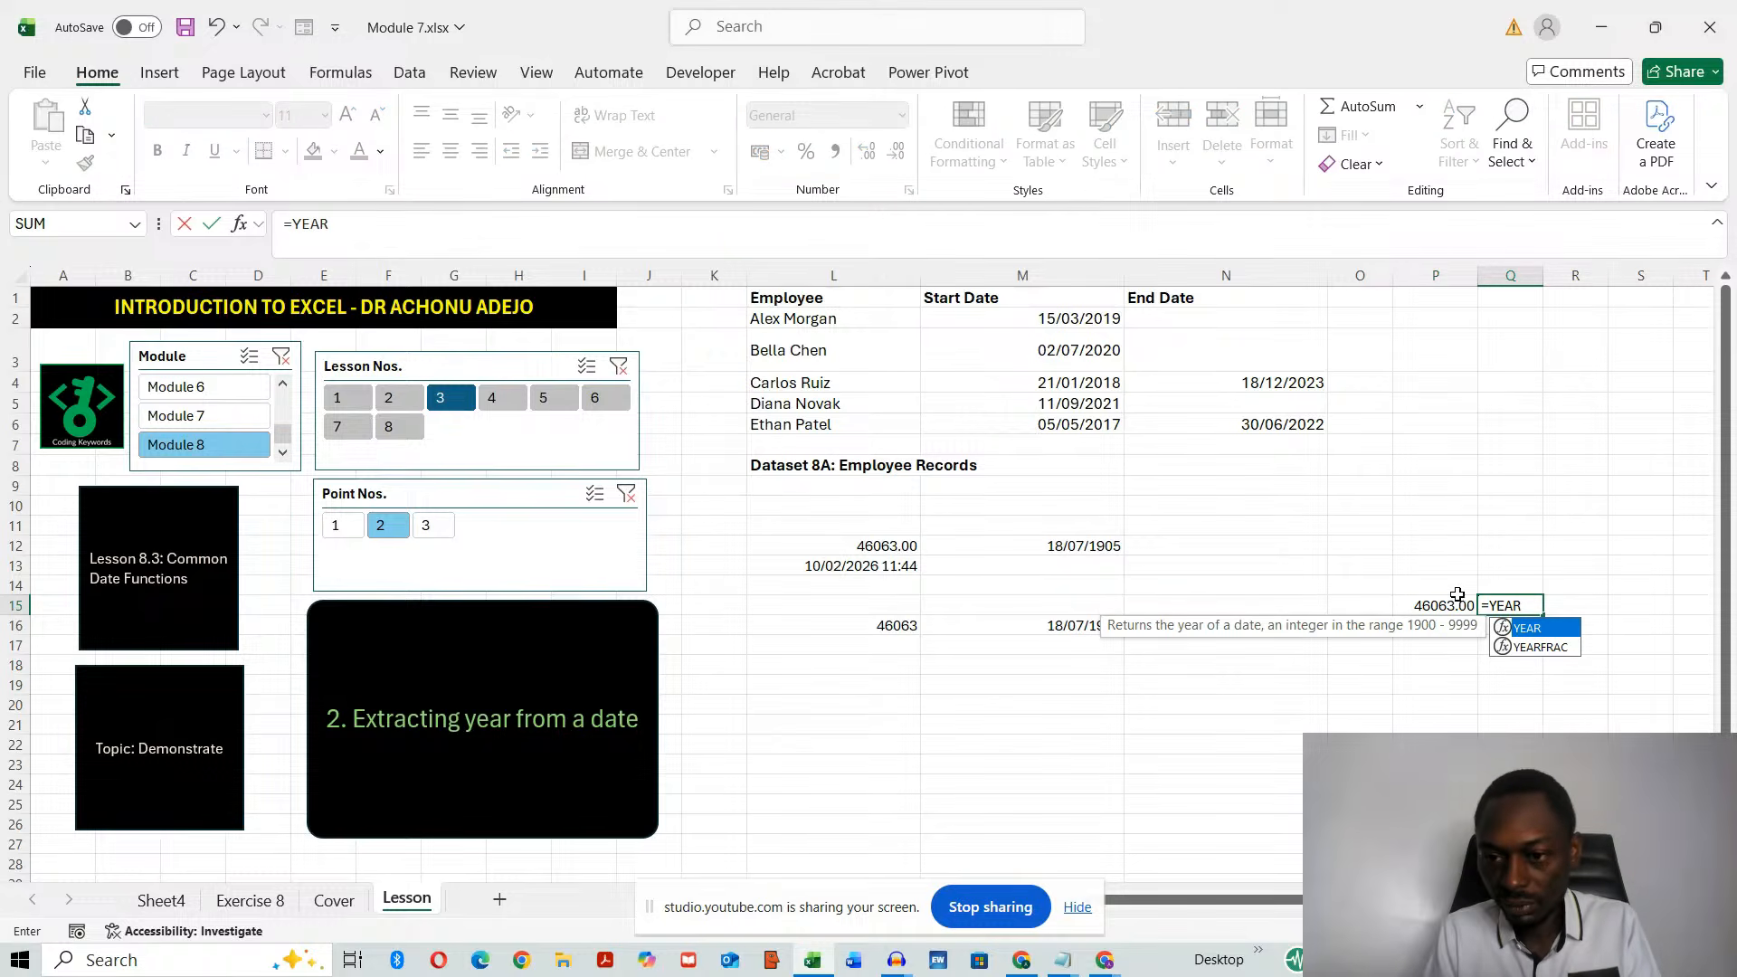
pyautogui.doubleClick(1529, 628)
pyautogui.click(1436, 605)
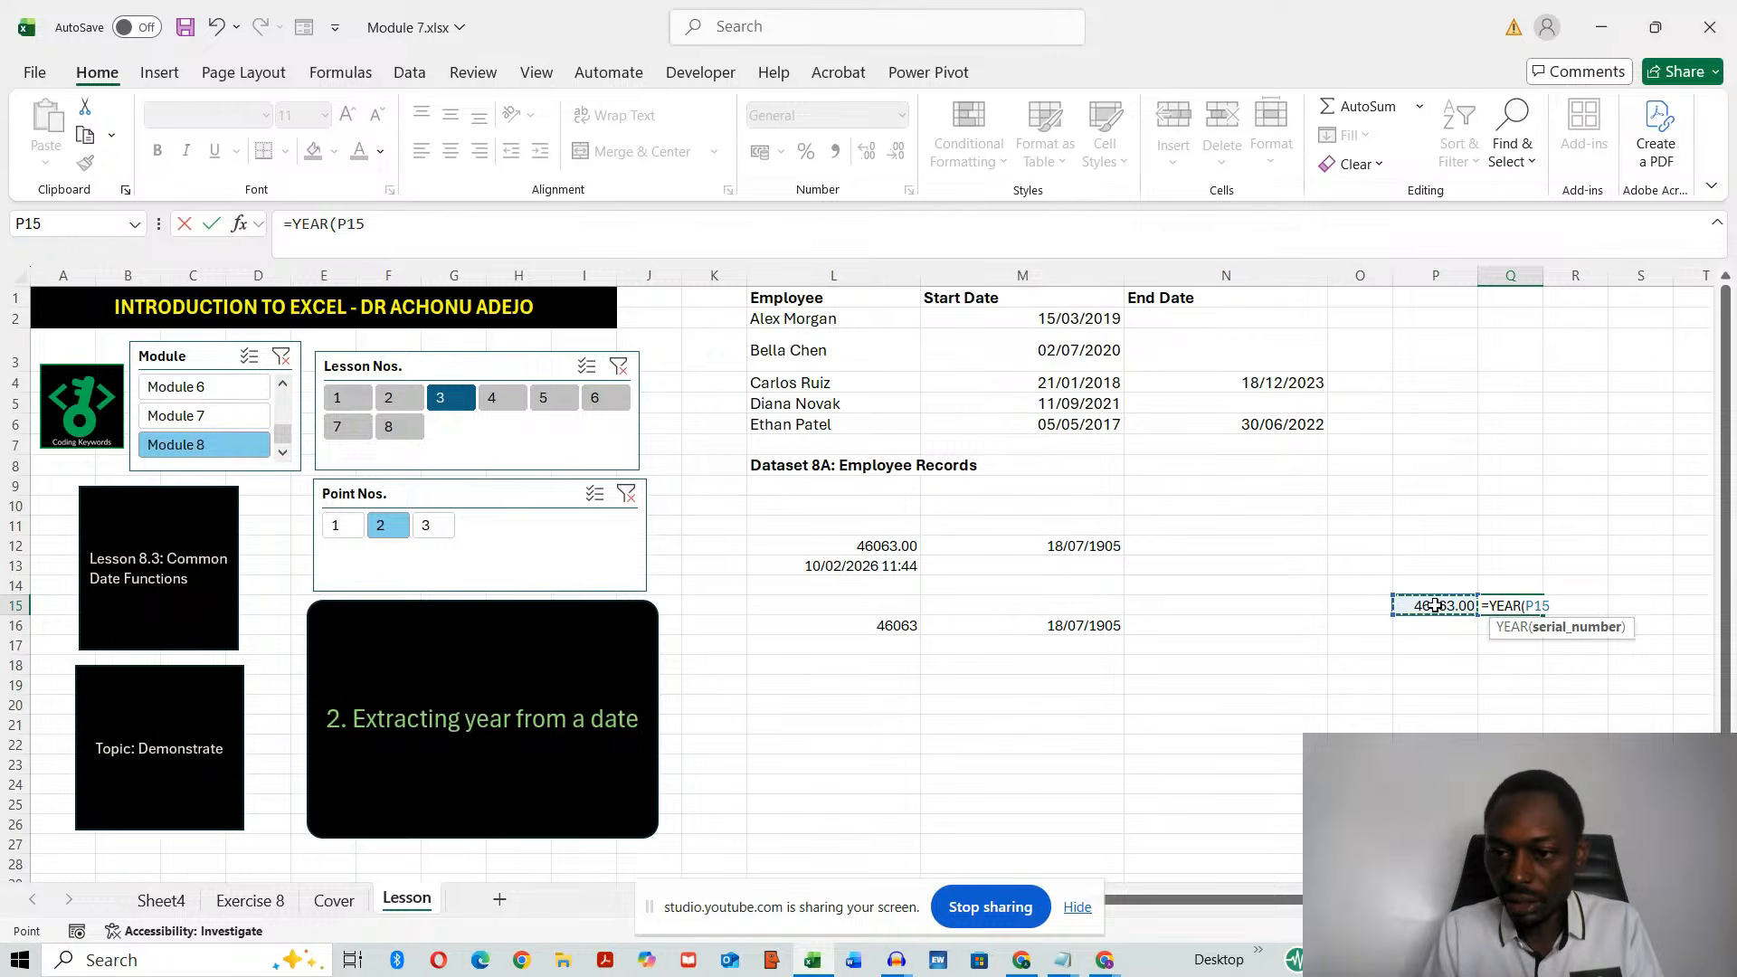
pyautogui.press('Return')
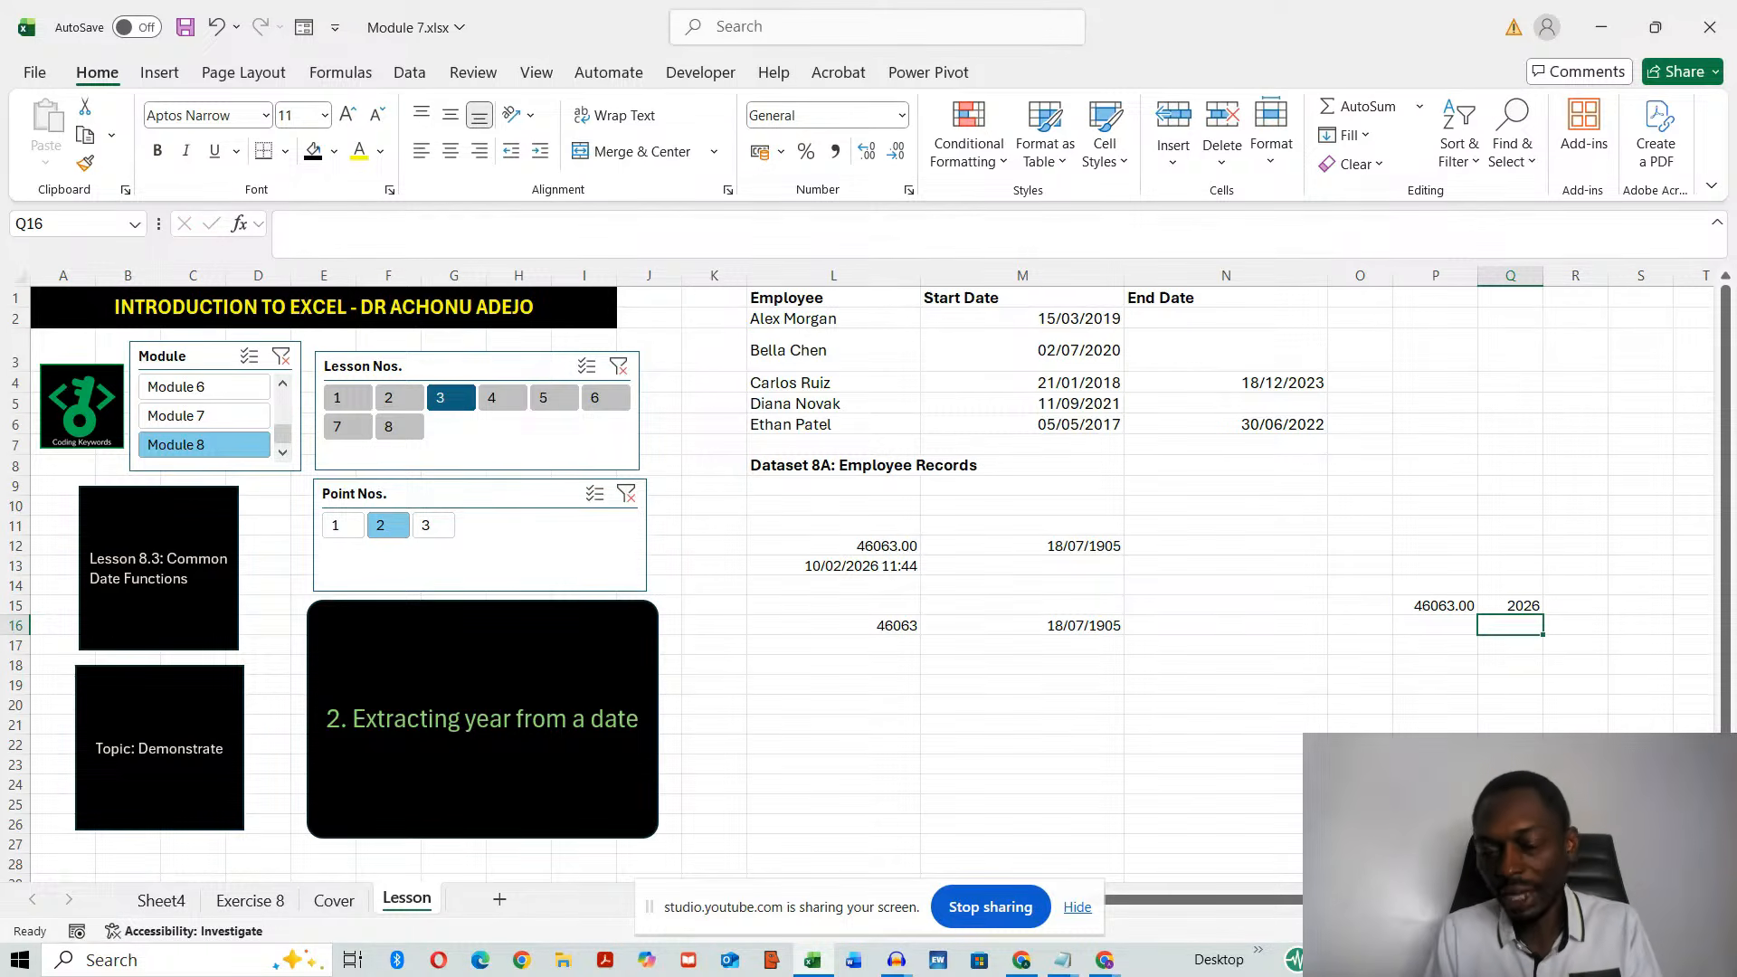
pyautogui.moveTo(1545, 275); pyautogui.dragTo(1575, 275)
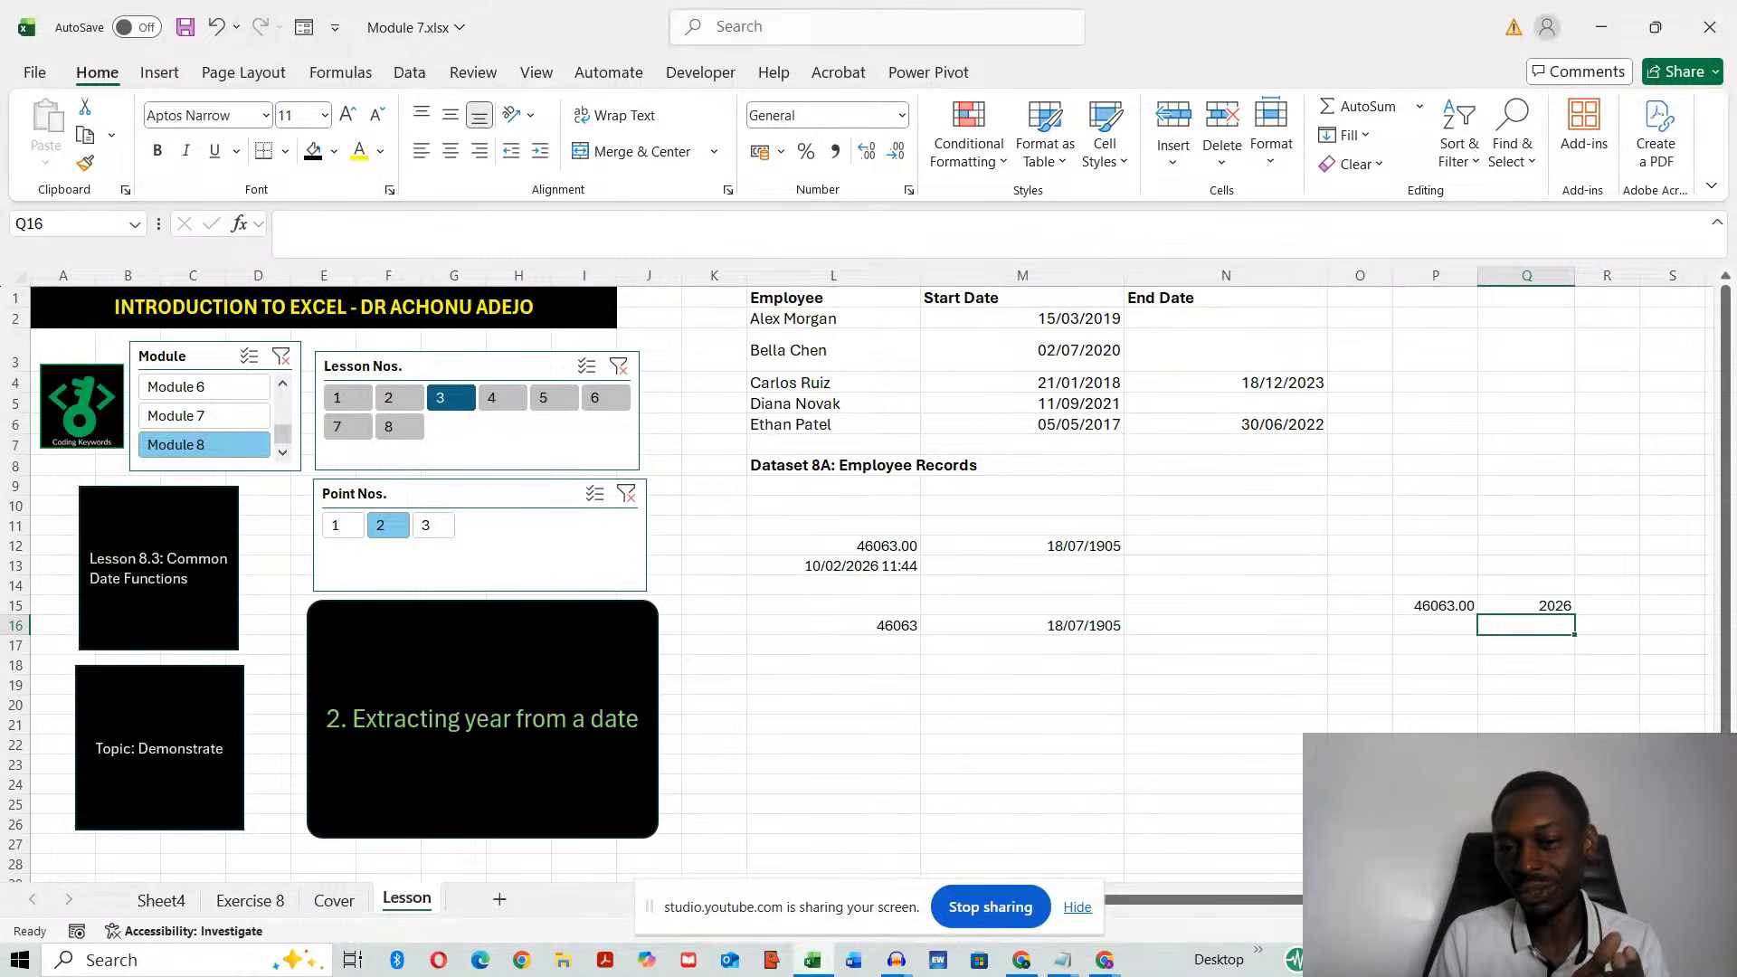
# - Compare the serial numbers and YEAR formulas in L16 and M16 with those in P15 and Q15
pyautogui.click(899, 624)
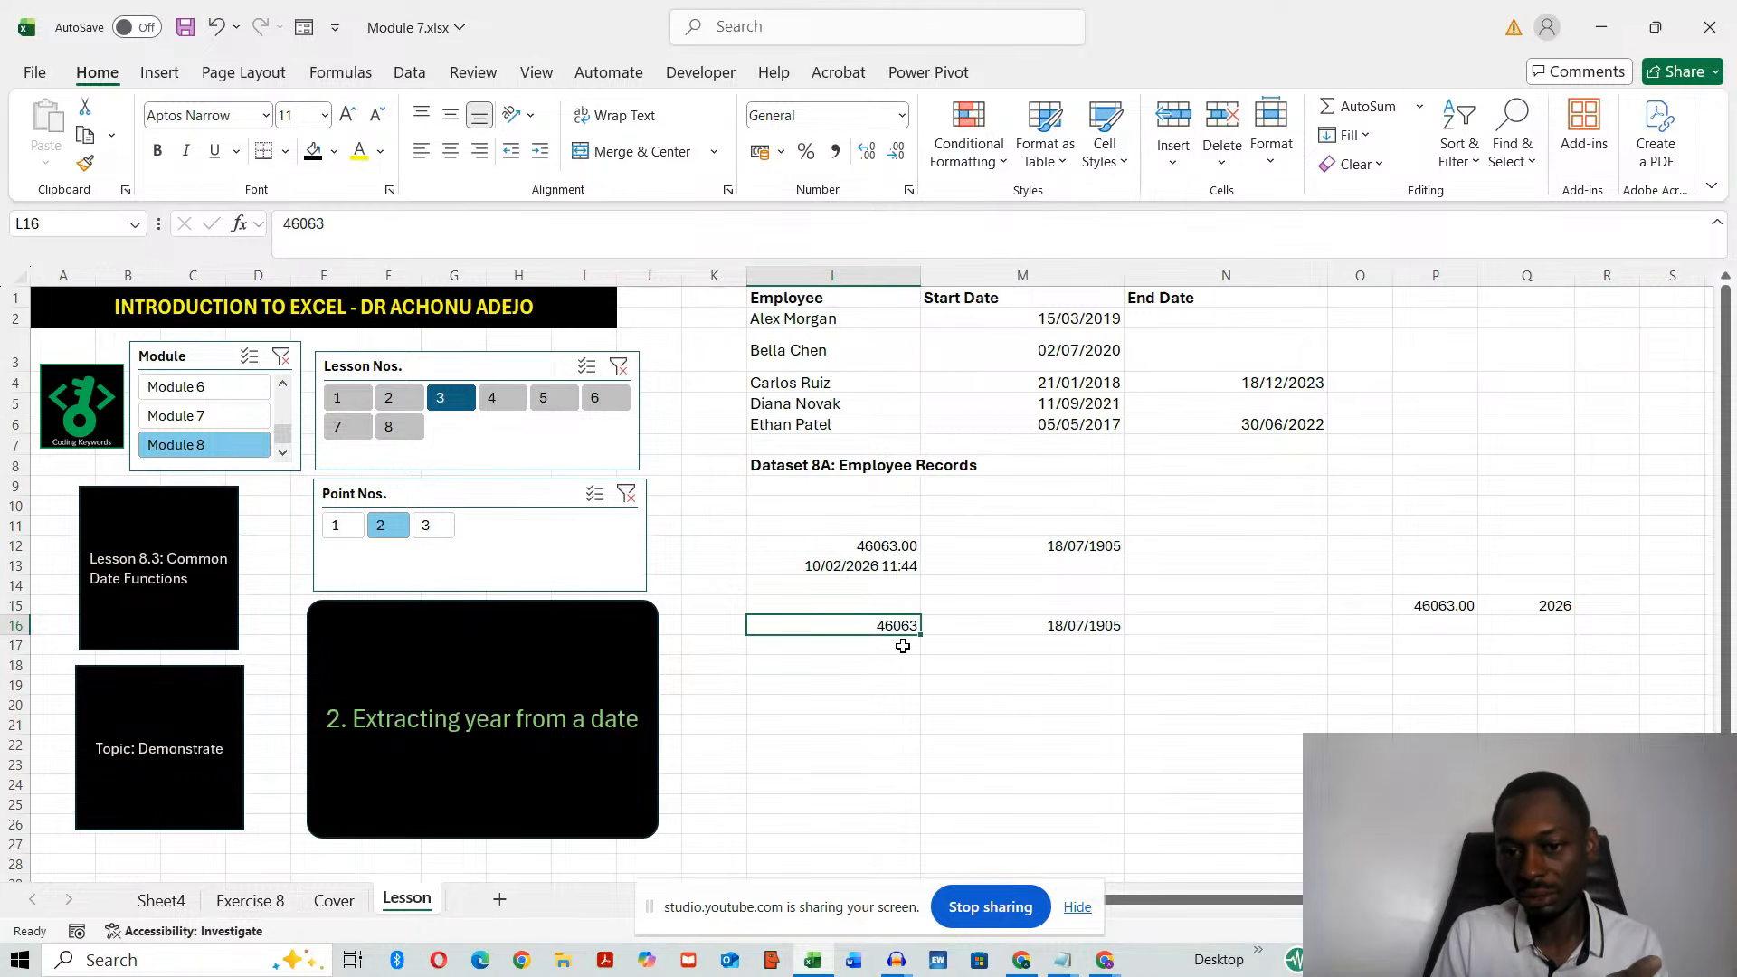
pyautogui.click(1086, 626)
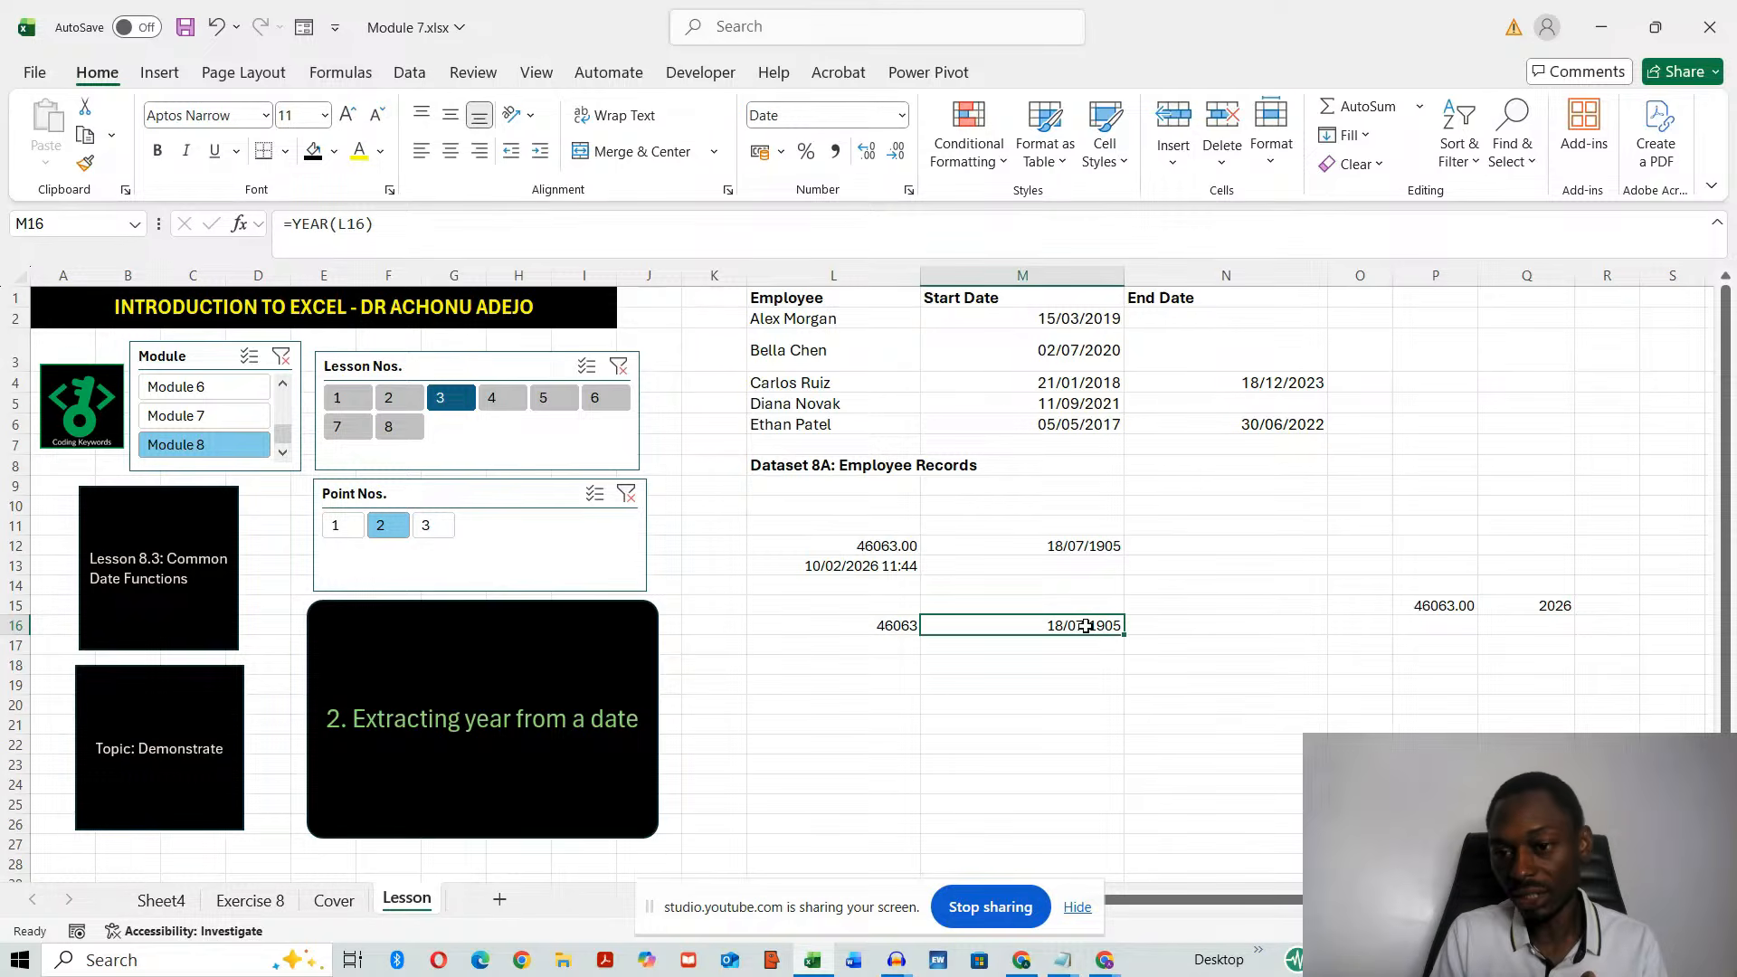
pyautogui.click(1436, 607)
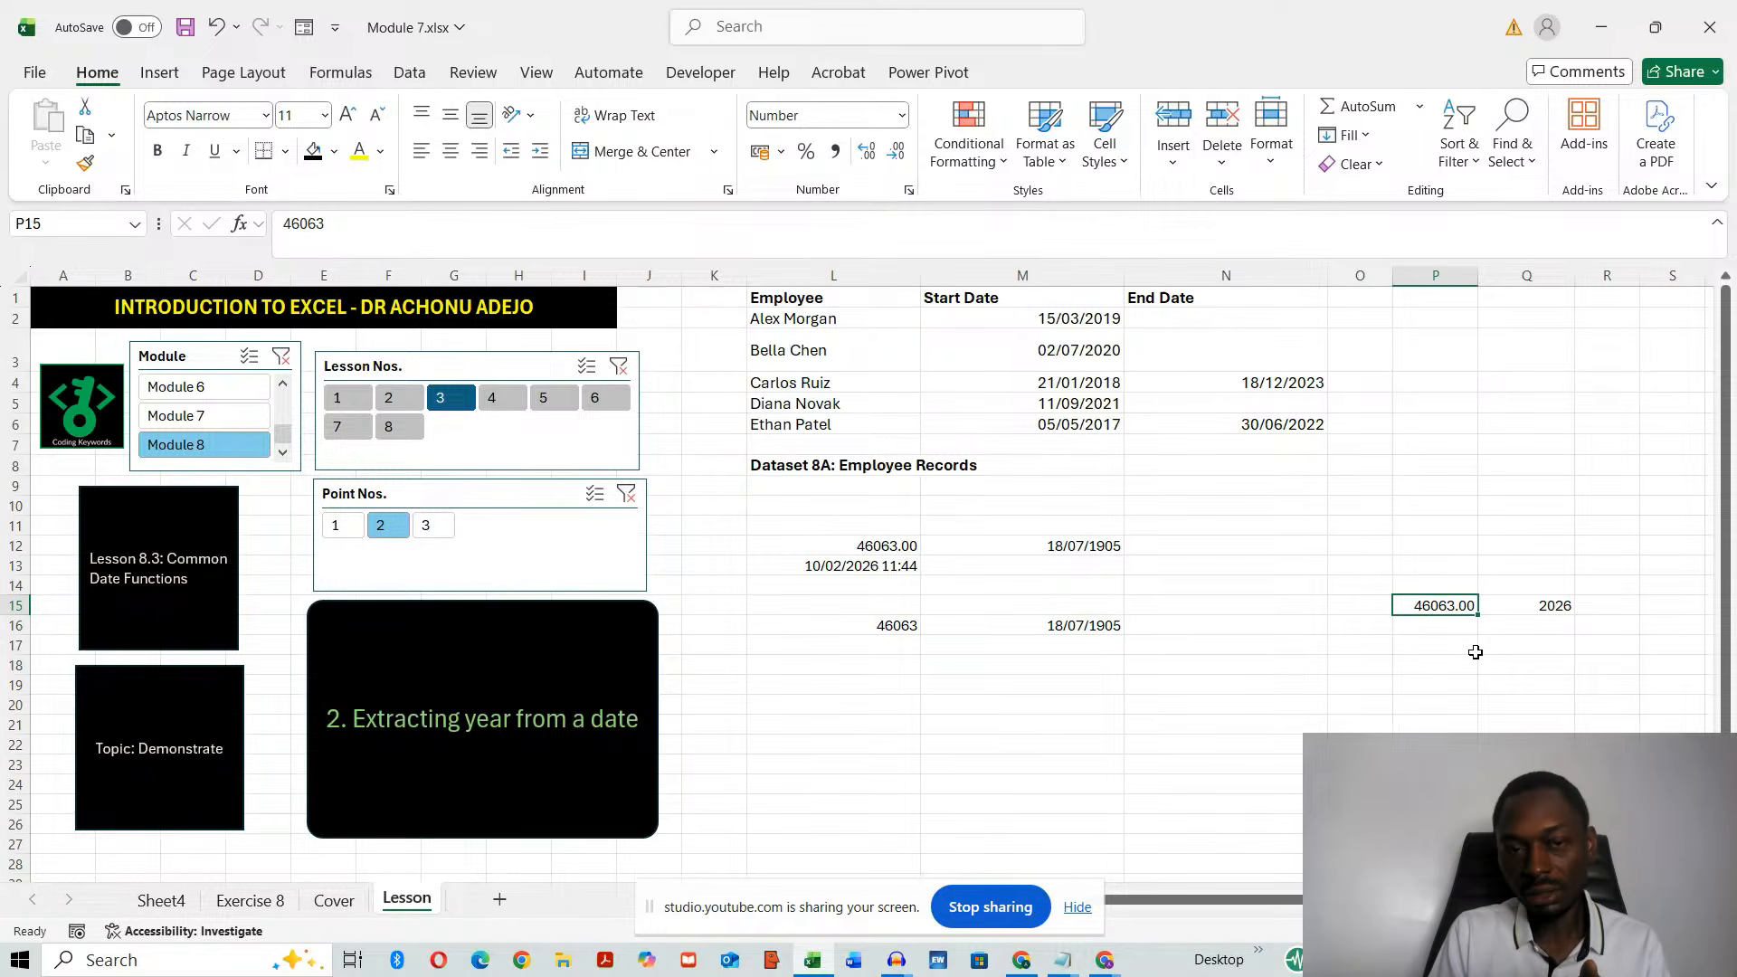
pyautogui.click(1522, 609)
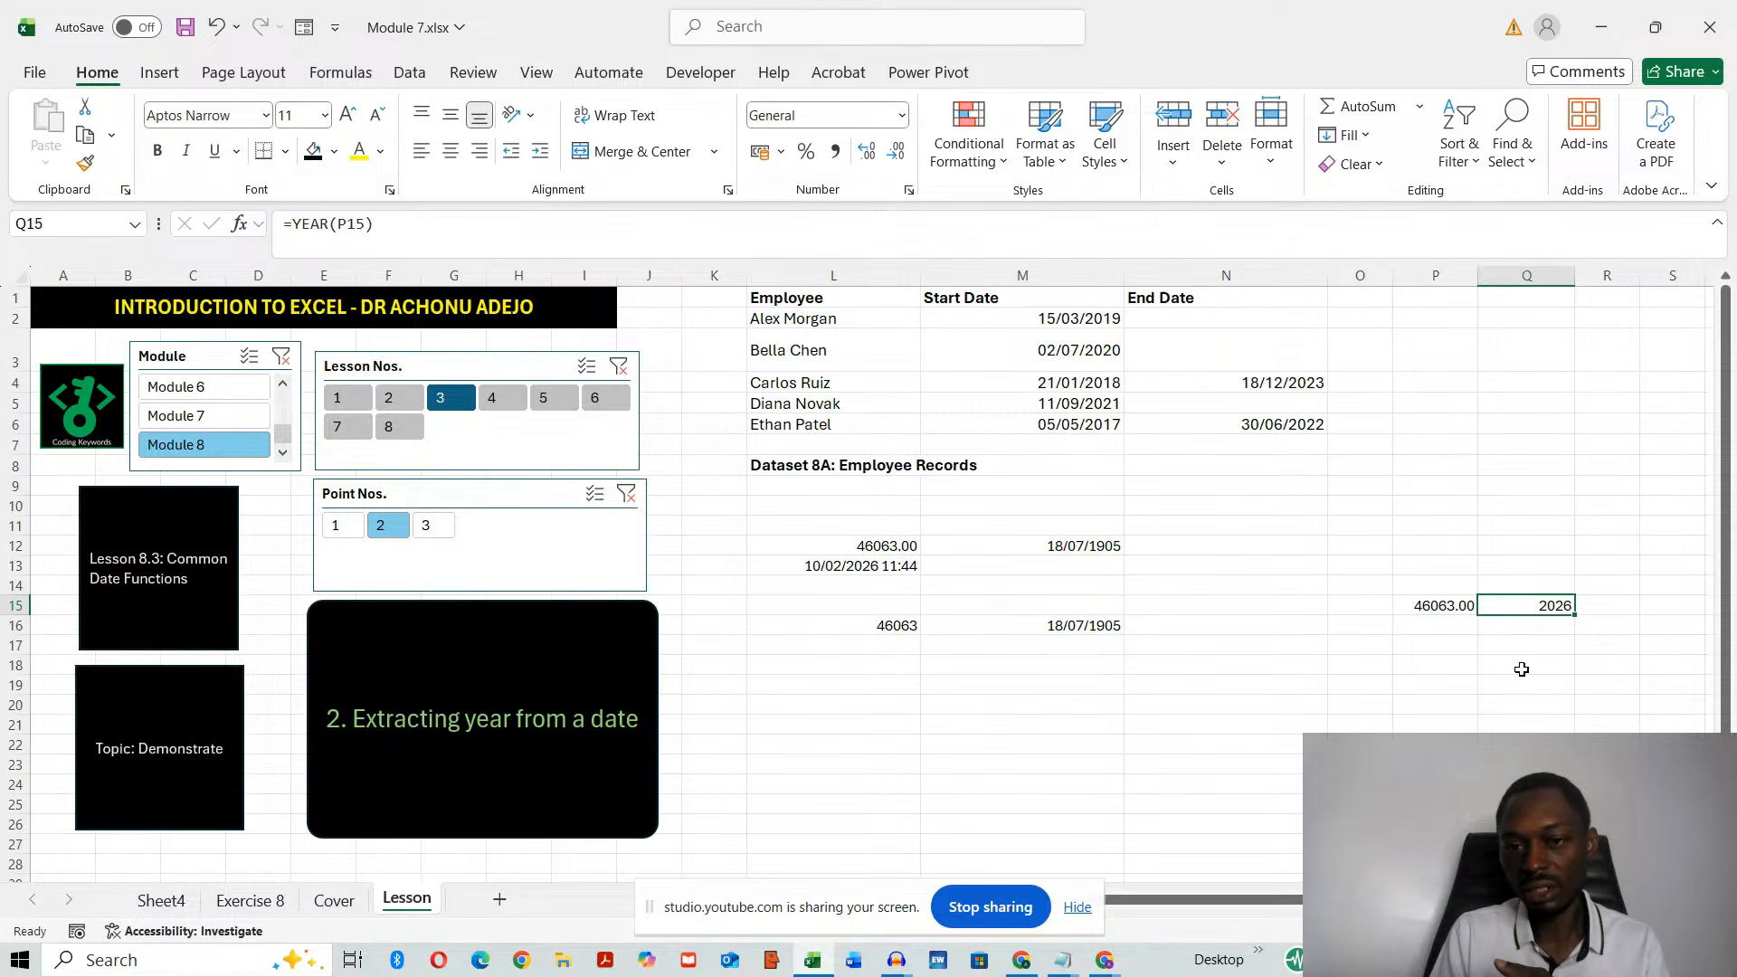
# - Show Lesson 4, Date Calculations, at point 1 on date subtraction
pyautogui.click(982, 740)
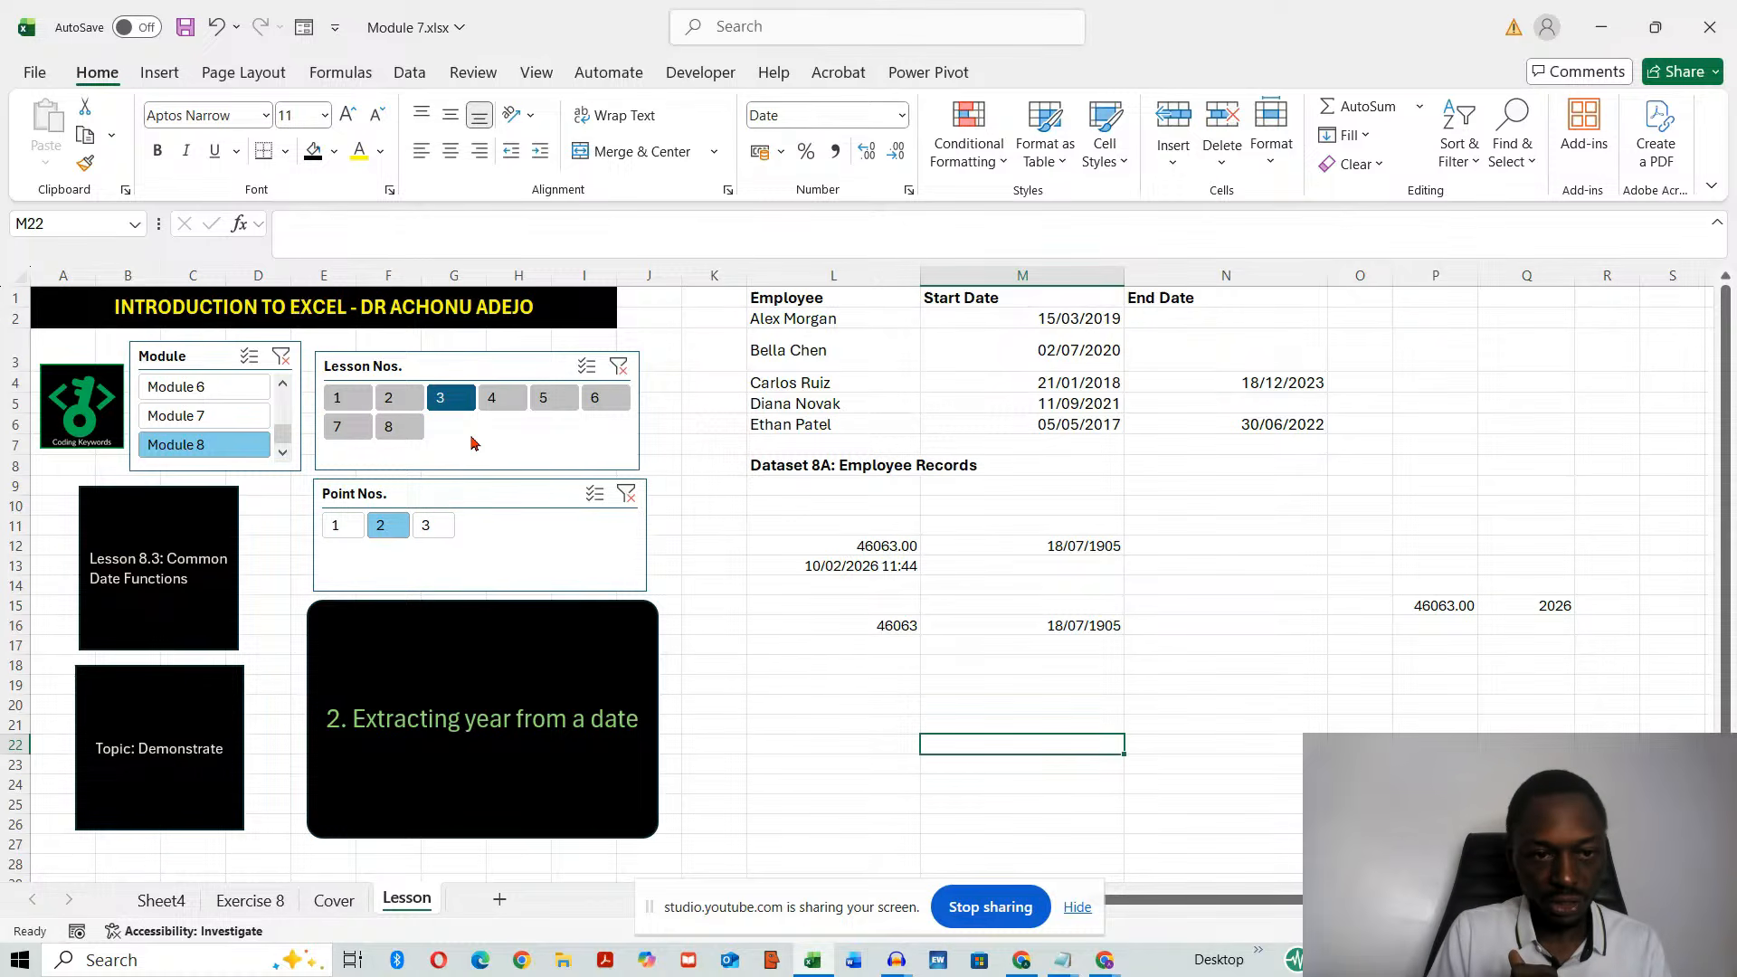
pyautogui.click(494, 399)
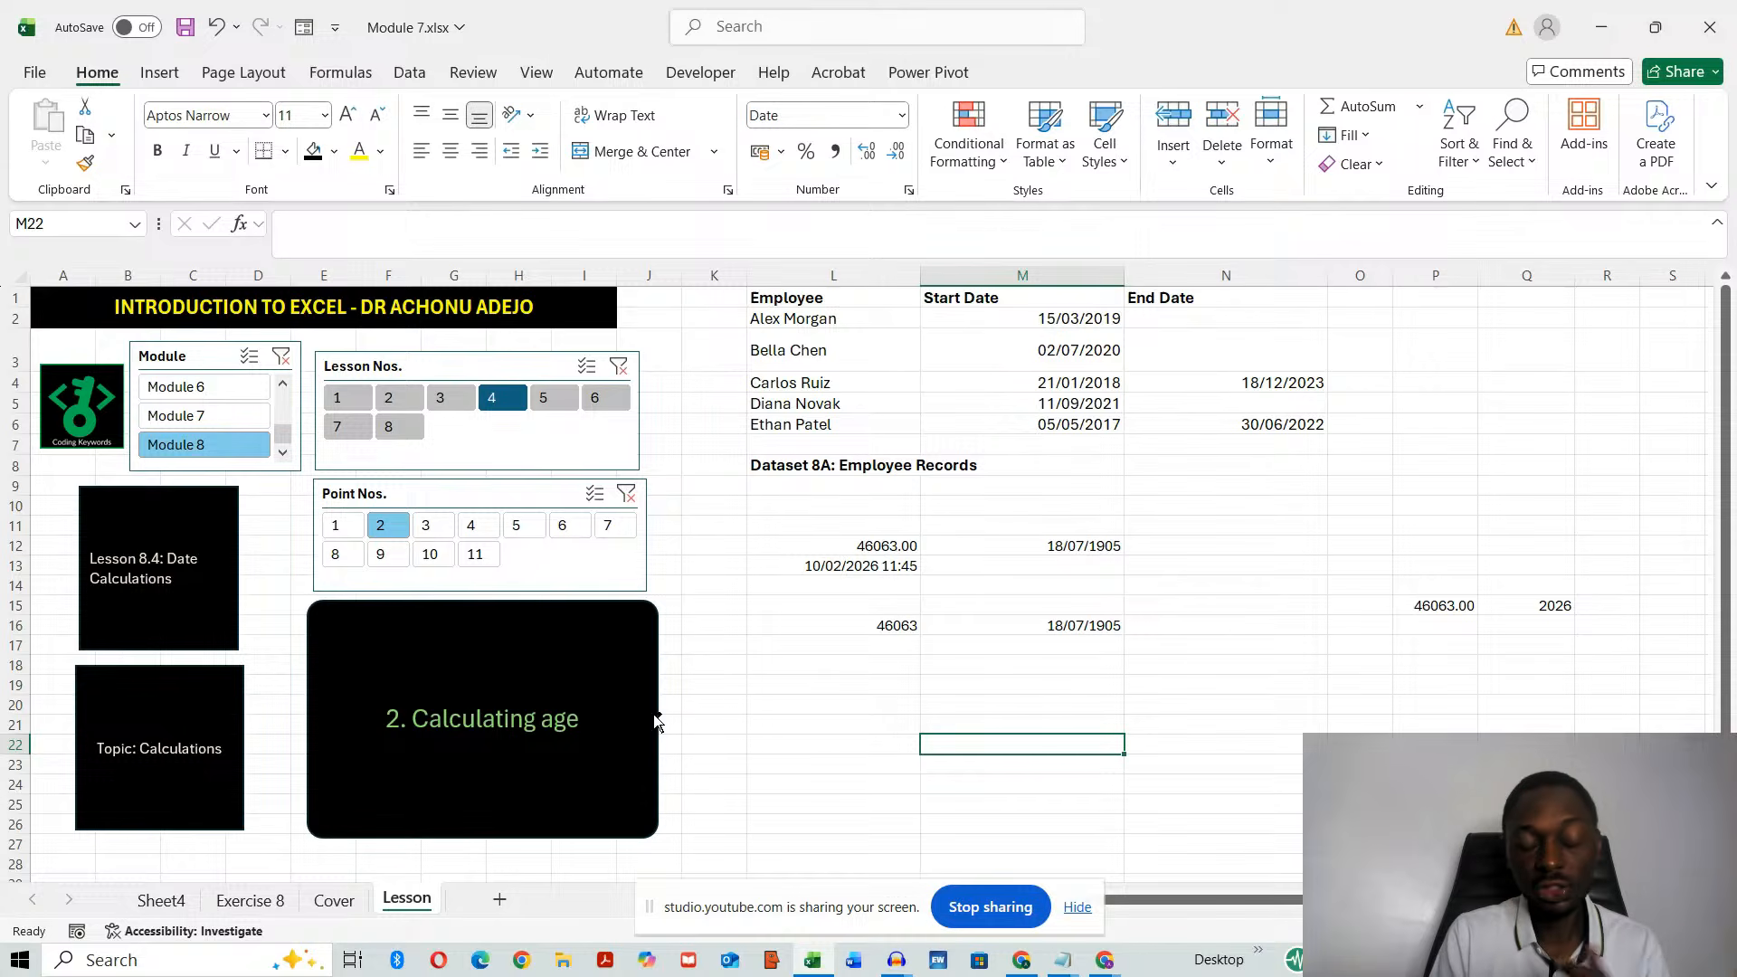
pyautogui.click(339, 526)
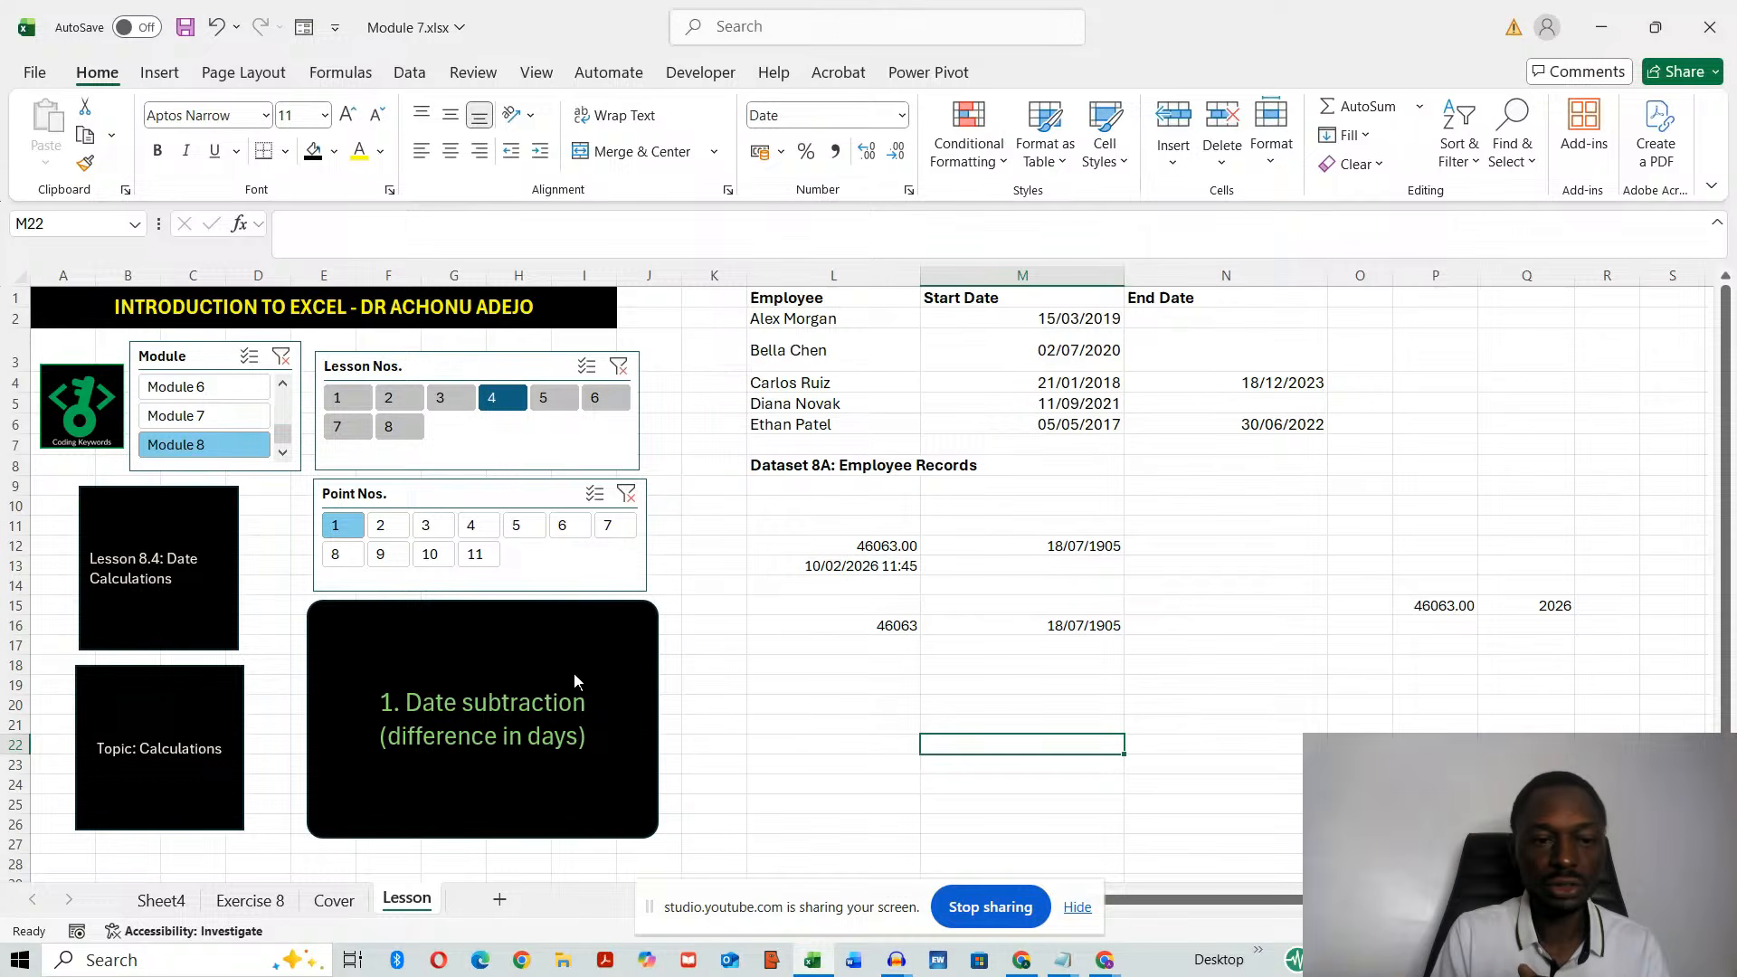
# - Step through Lesson 4's points 2 to 6, ending at the exercise on adding a Days Employed column
pyautogui.click(381, 527)
pyautogui.click(425, 528)
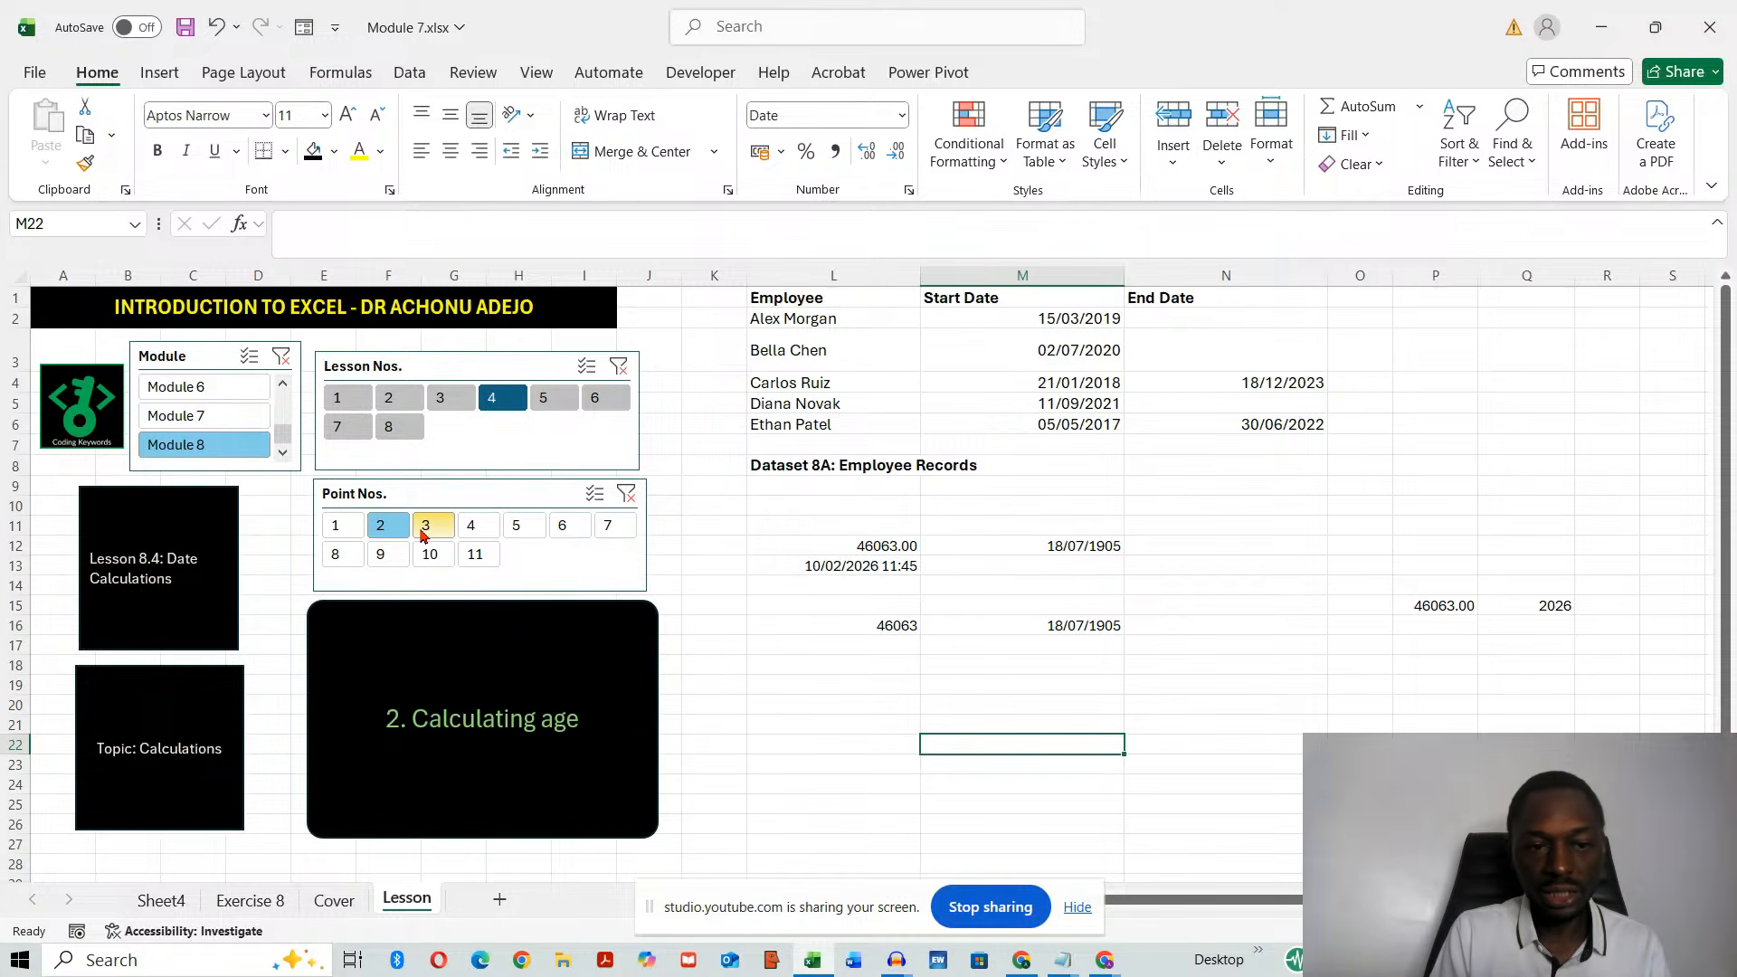
pyautogui.click(477, 532)
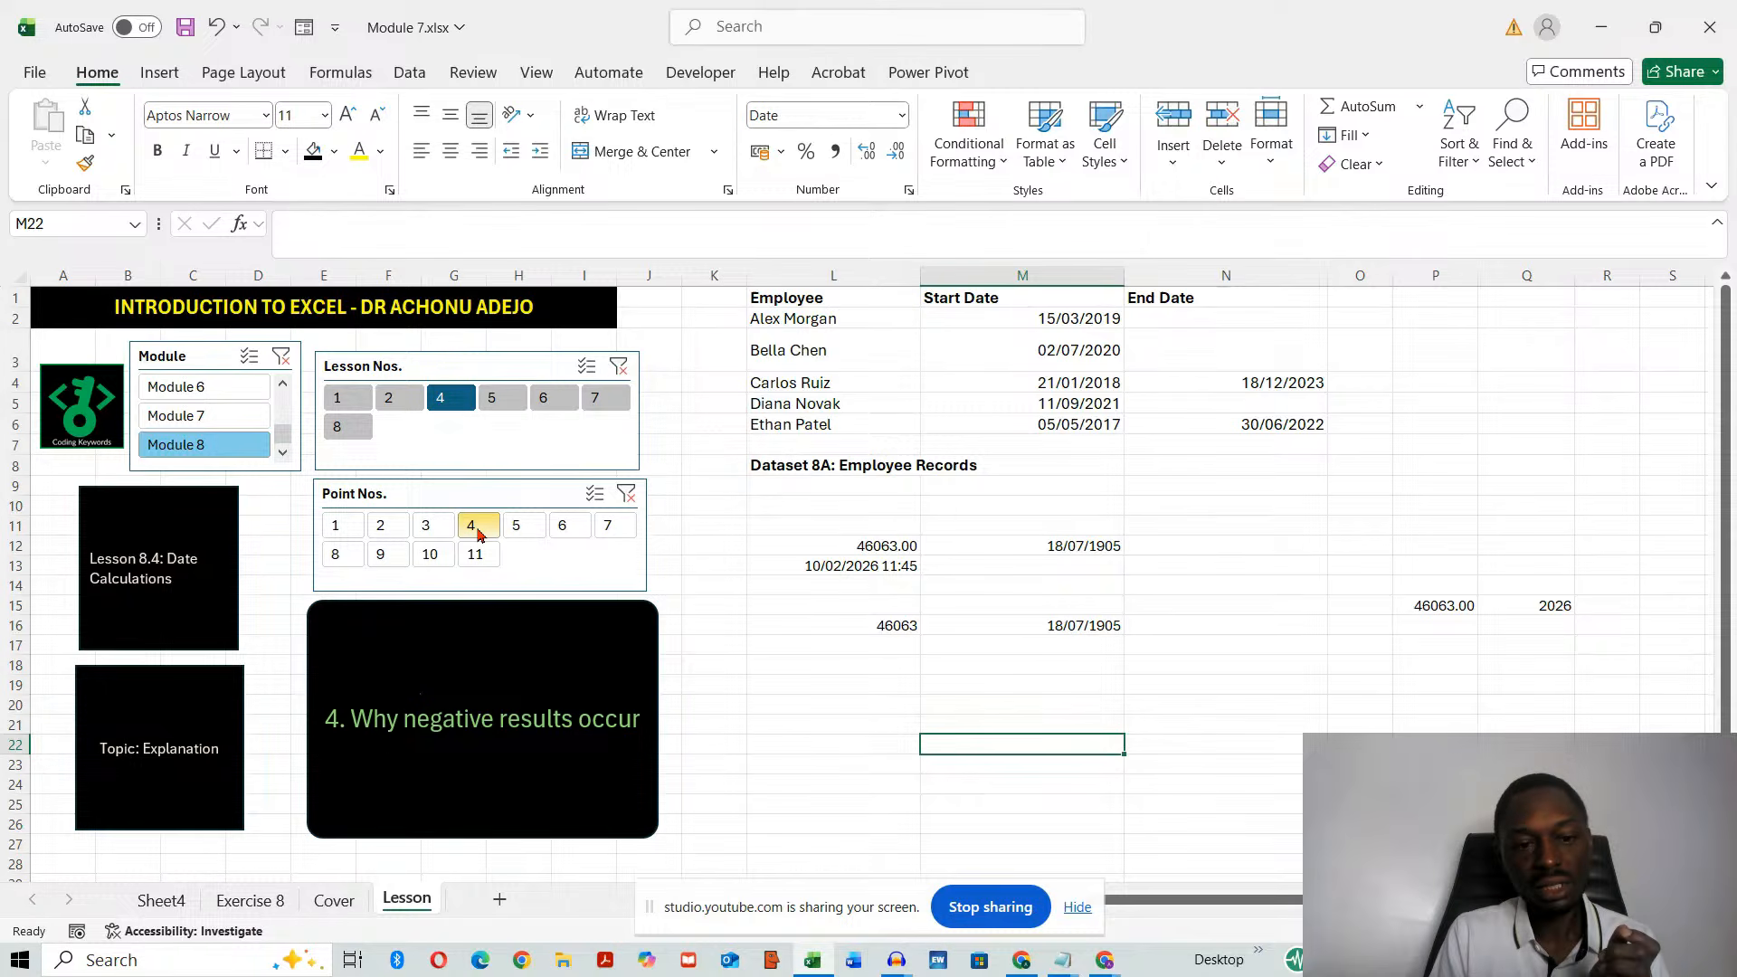
pyautogui.click(516, 534)
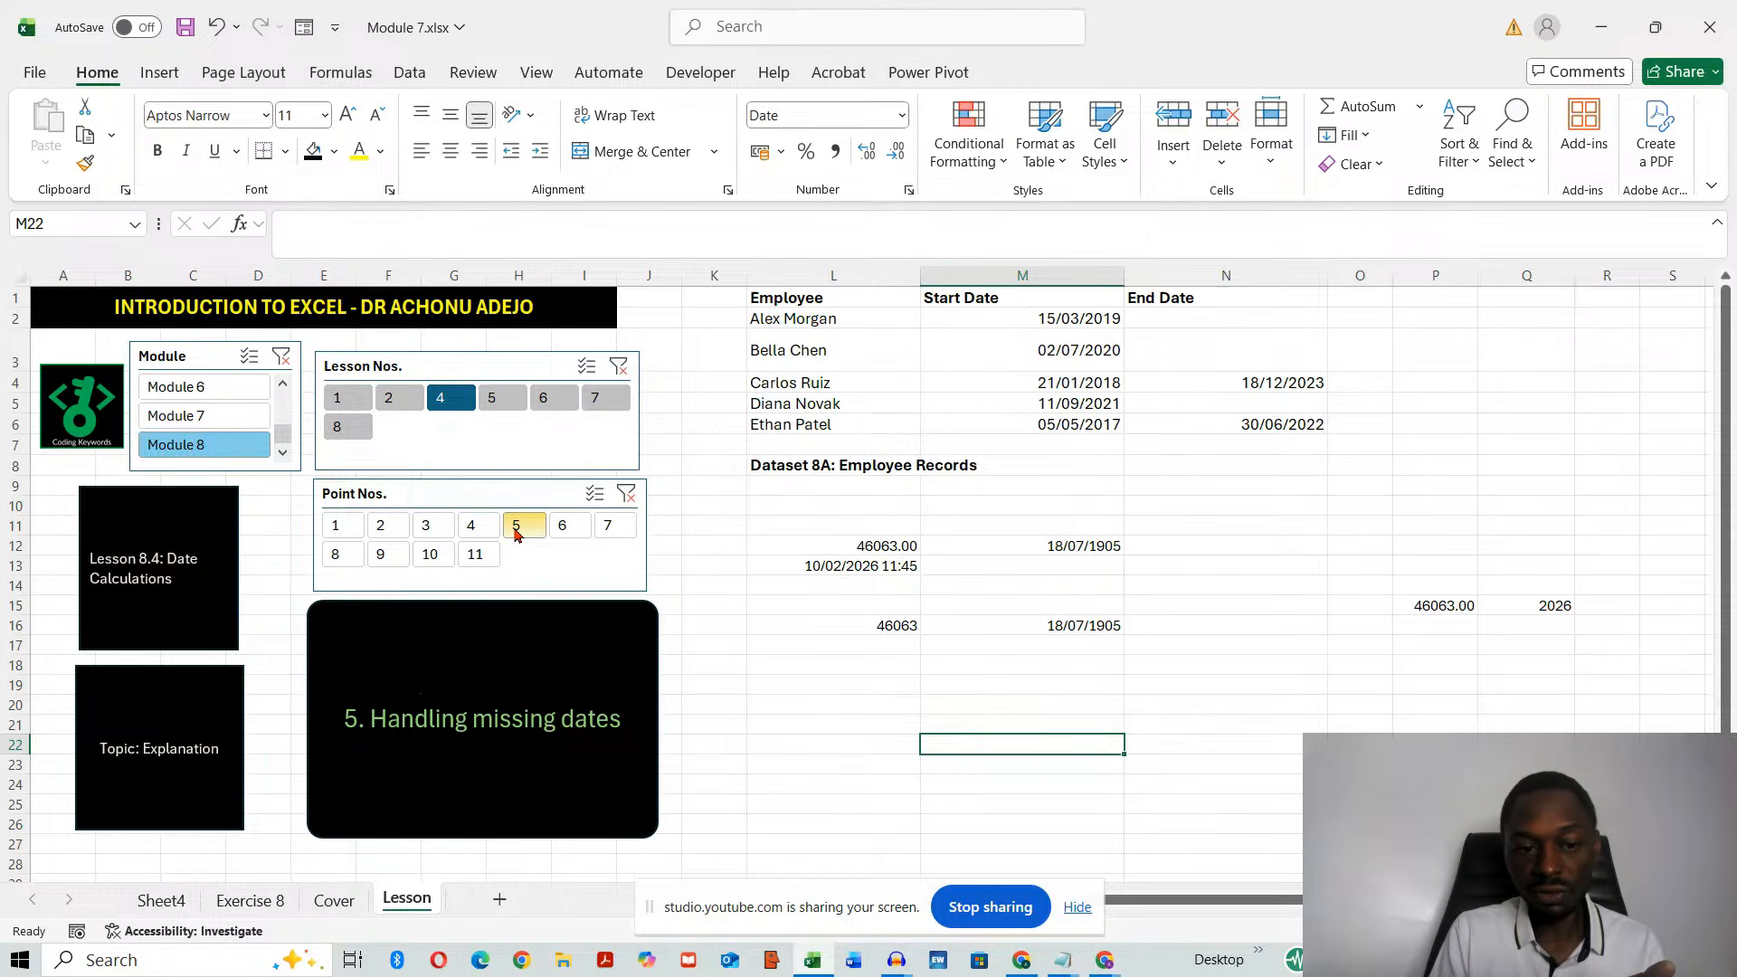
pyautogui.click(563, 532)
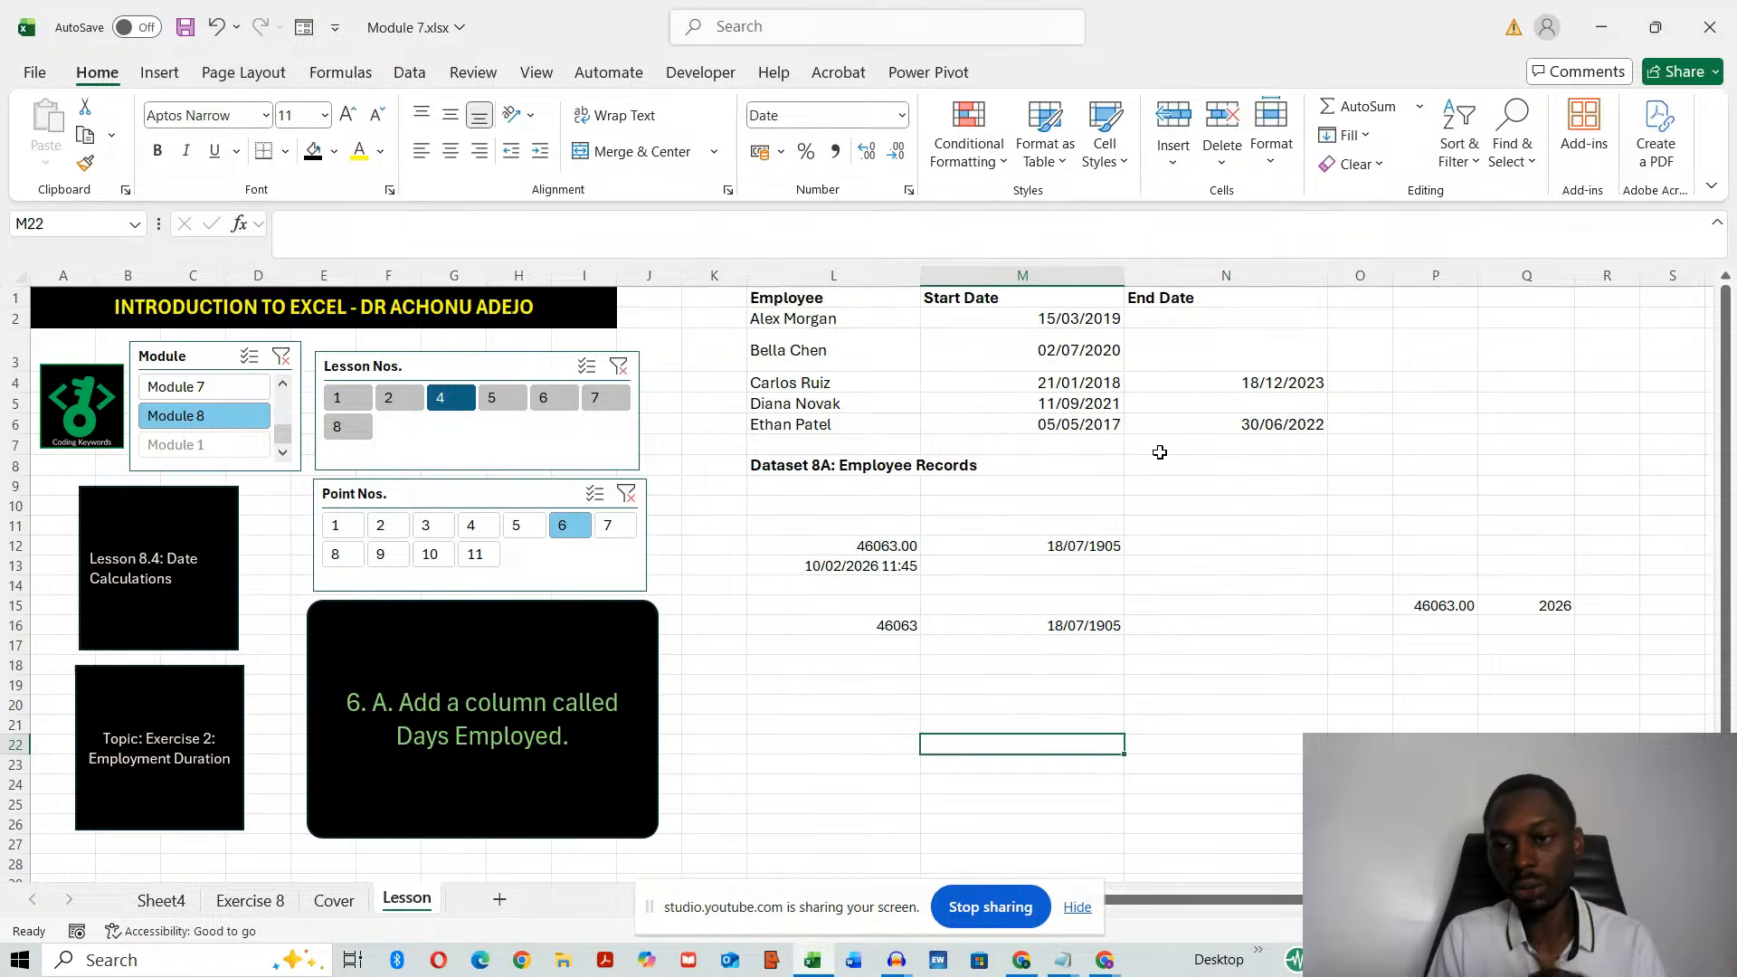
# - Enter the heading Days Employed in cell O1 and widen column O to fit it
pyautogui.click(1381, 299)
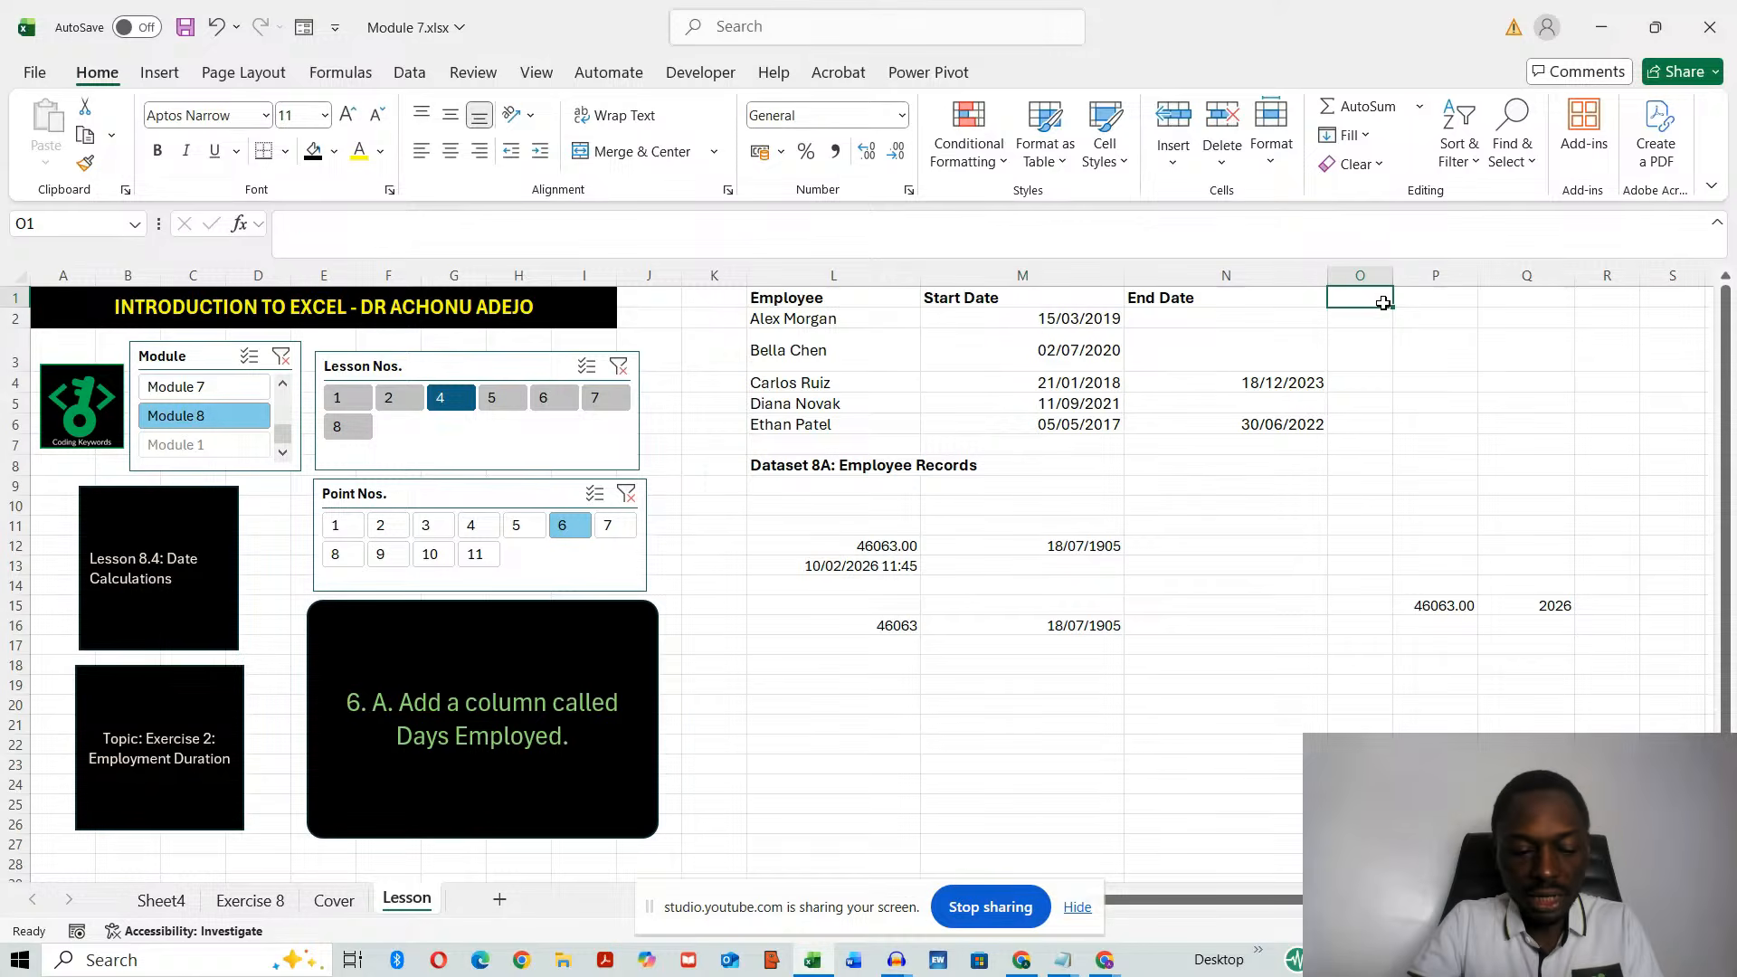
pyautogui.write('Days Emplyed')
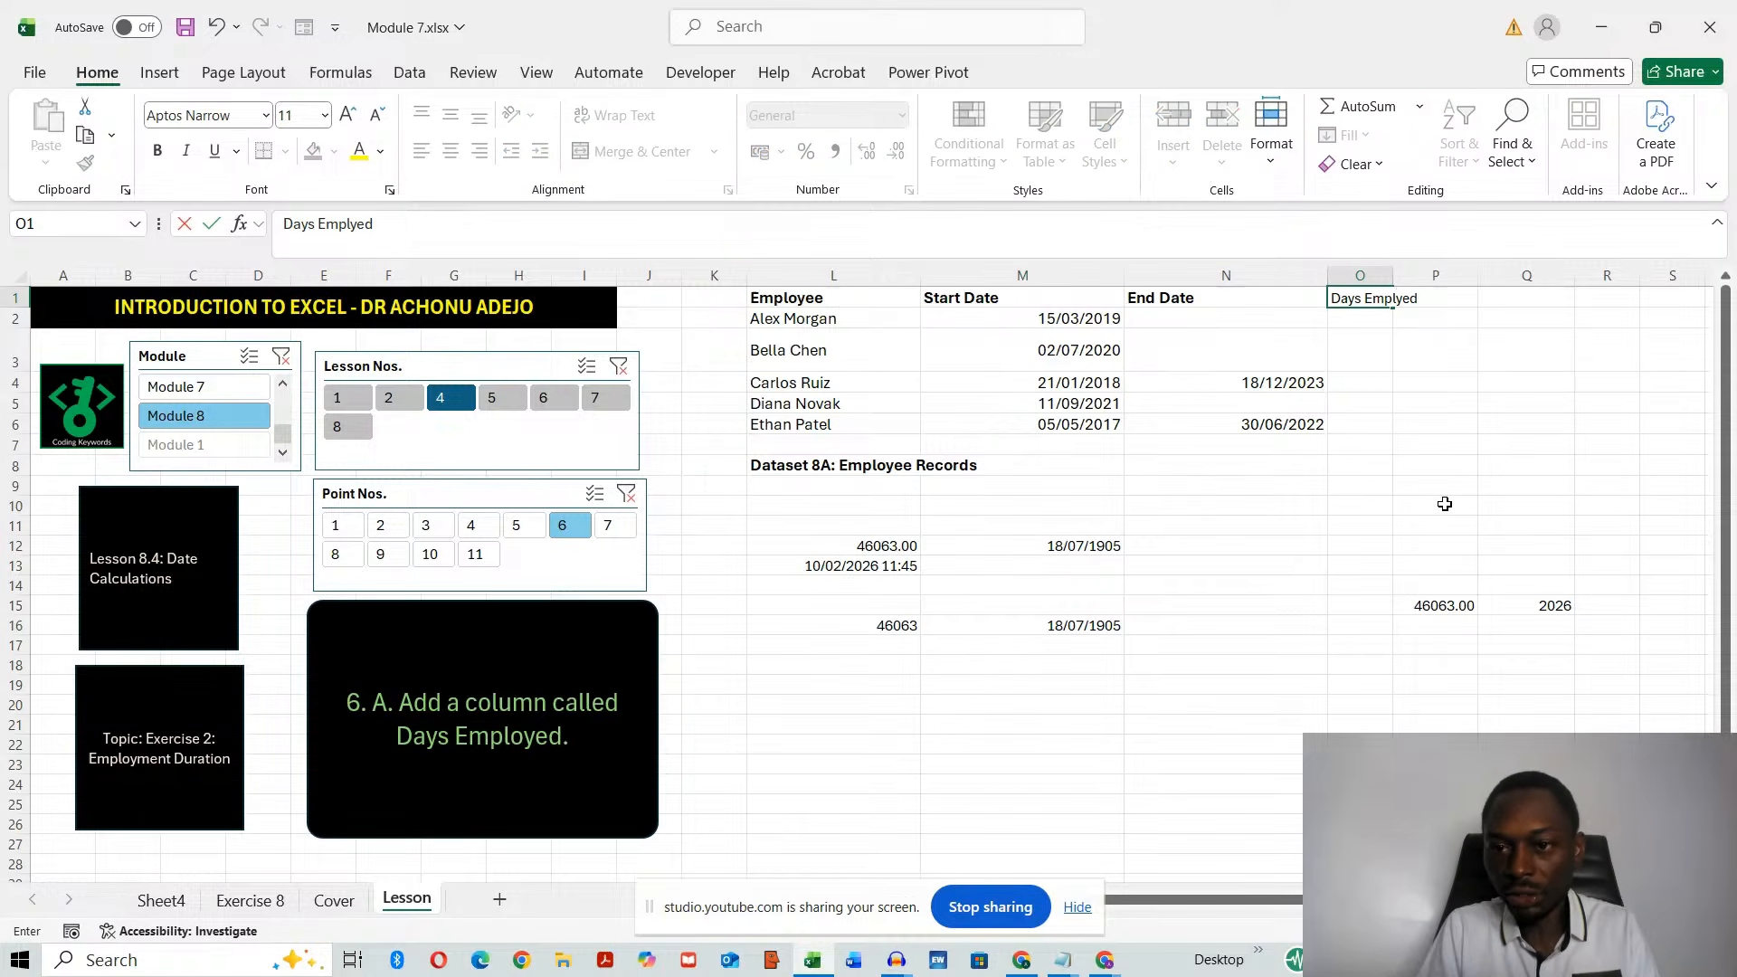
pyautogui.press('BackSpace')
pyautogui.press('BackSpace')
pyautogui.press('BackSpace')
pyautogui.write('oyed')
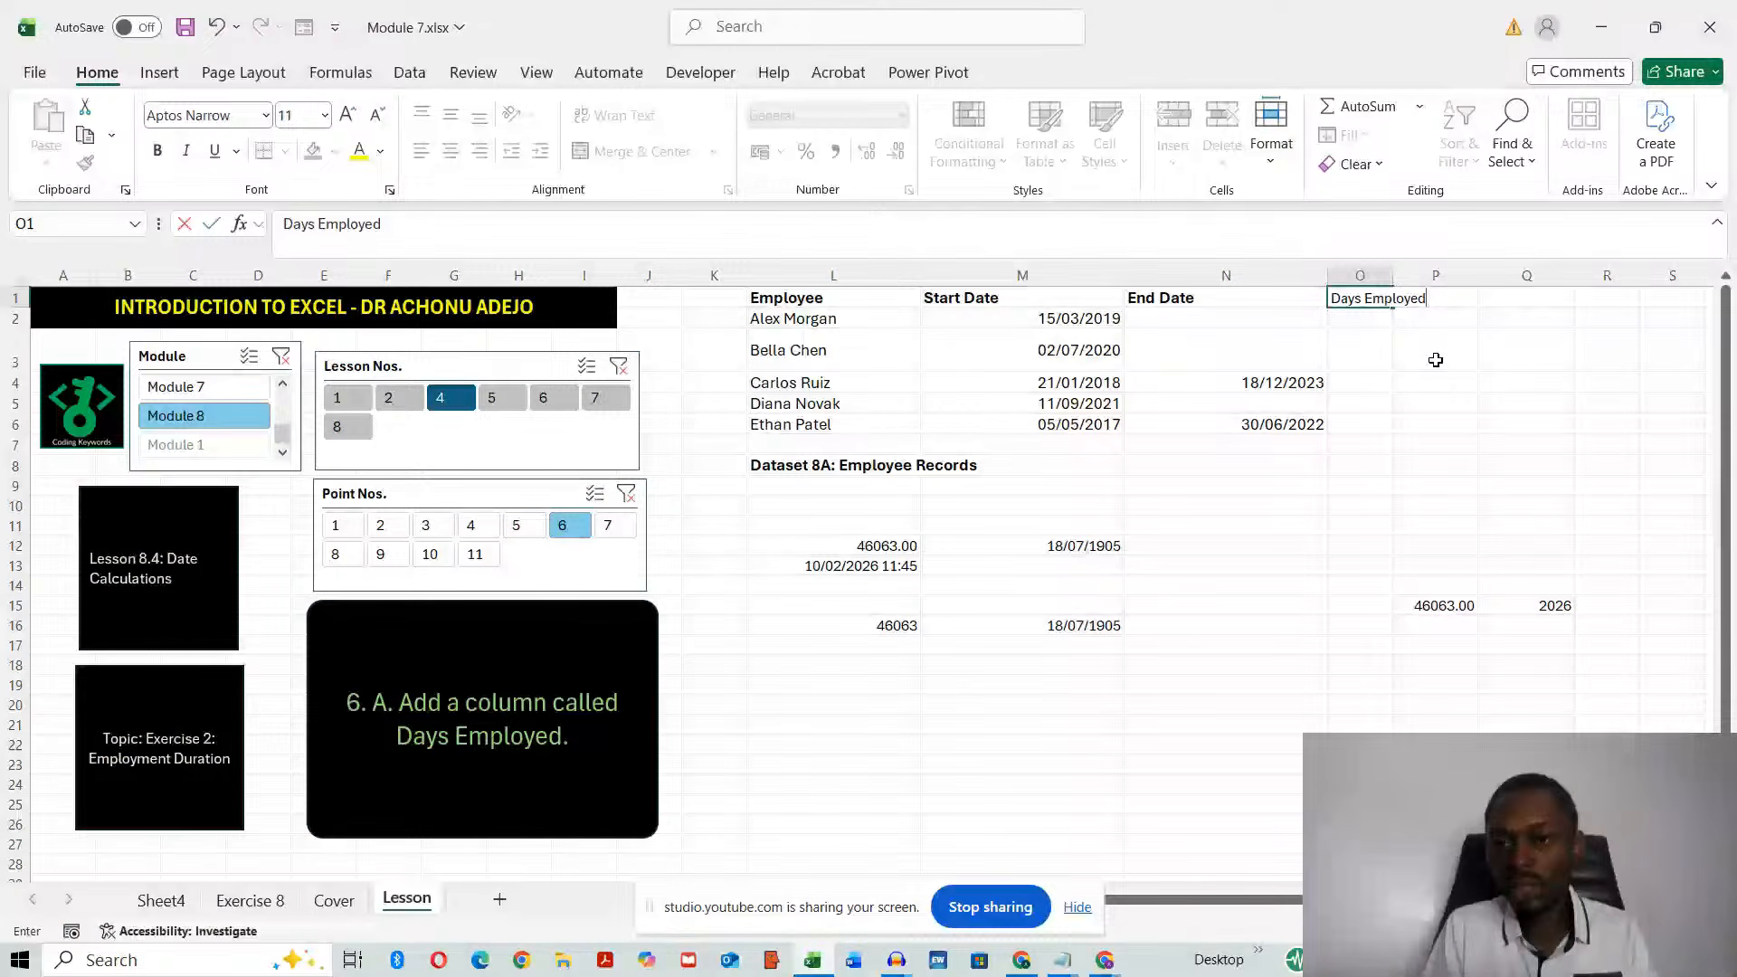
pyautogui.doubleClick(1394, 277)
pyautogui.moveTo(1437, 278); pyautogui.dragTo(1457, 278)
pyautogui.click(1226, 585)
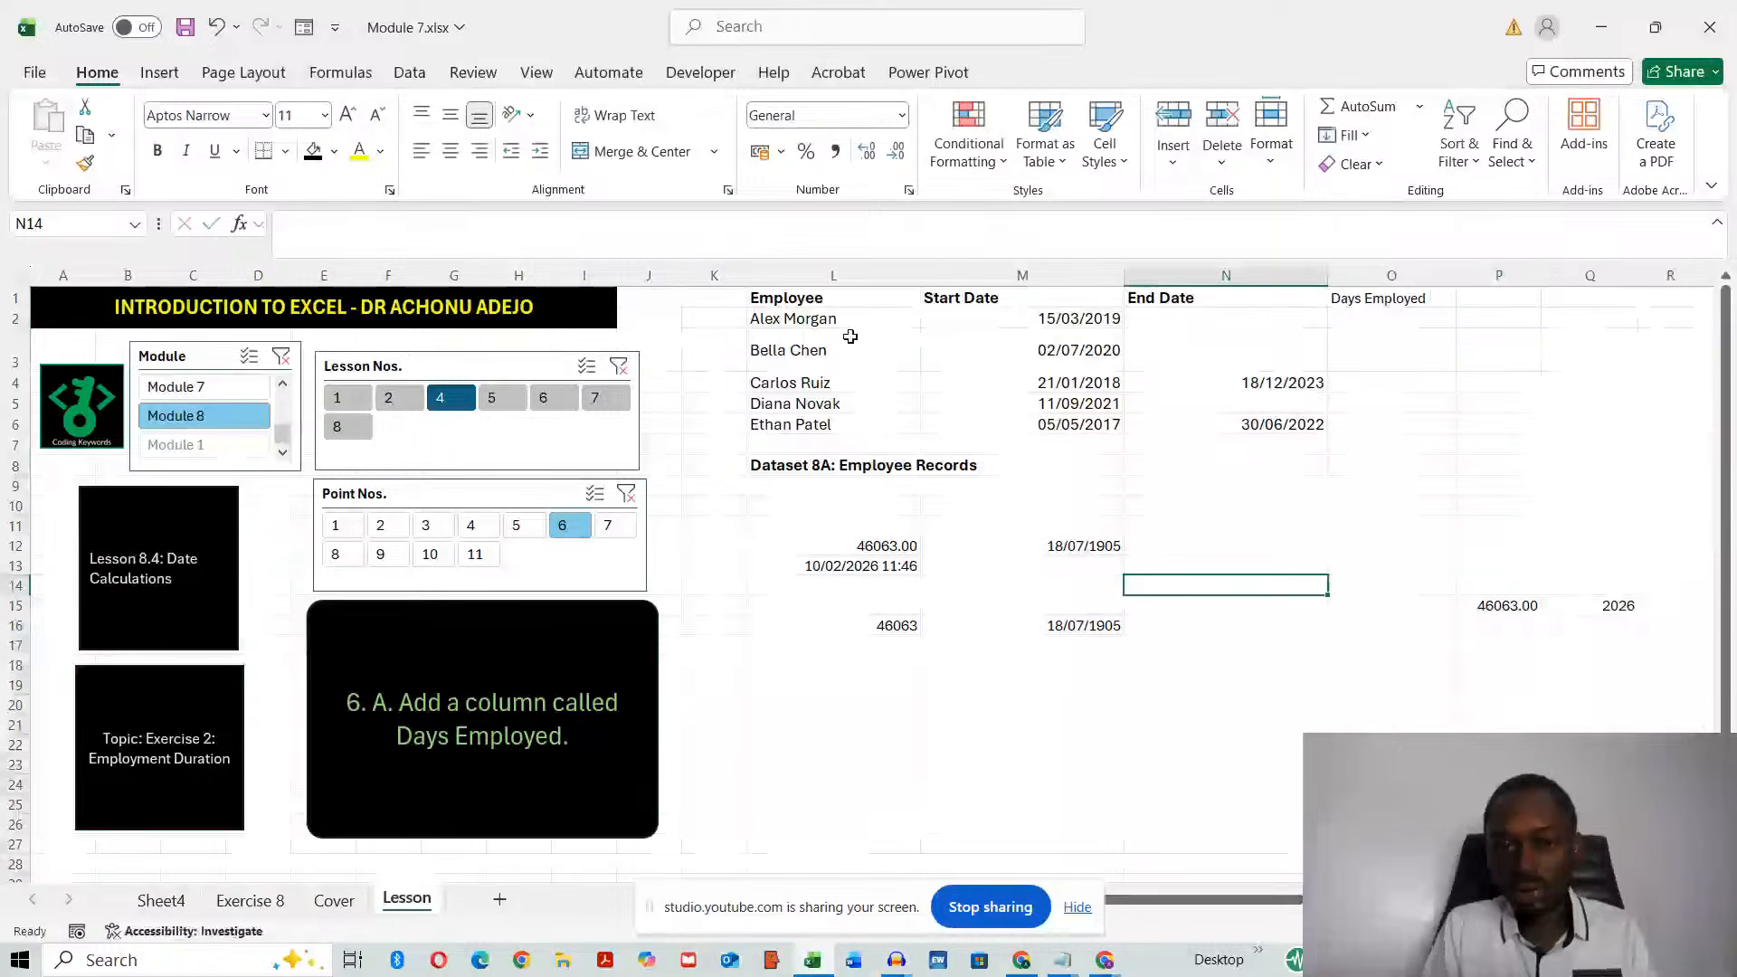
# - Apply all borders to the employee table in L1:O6
pyautogui.moveTo(837, 299); pyautogui.dragTo(1358, 421)
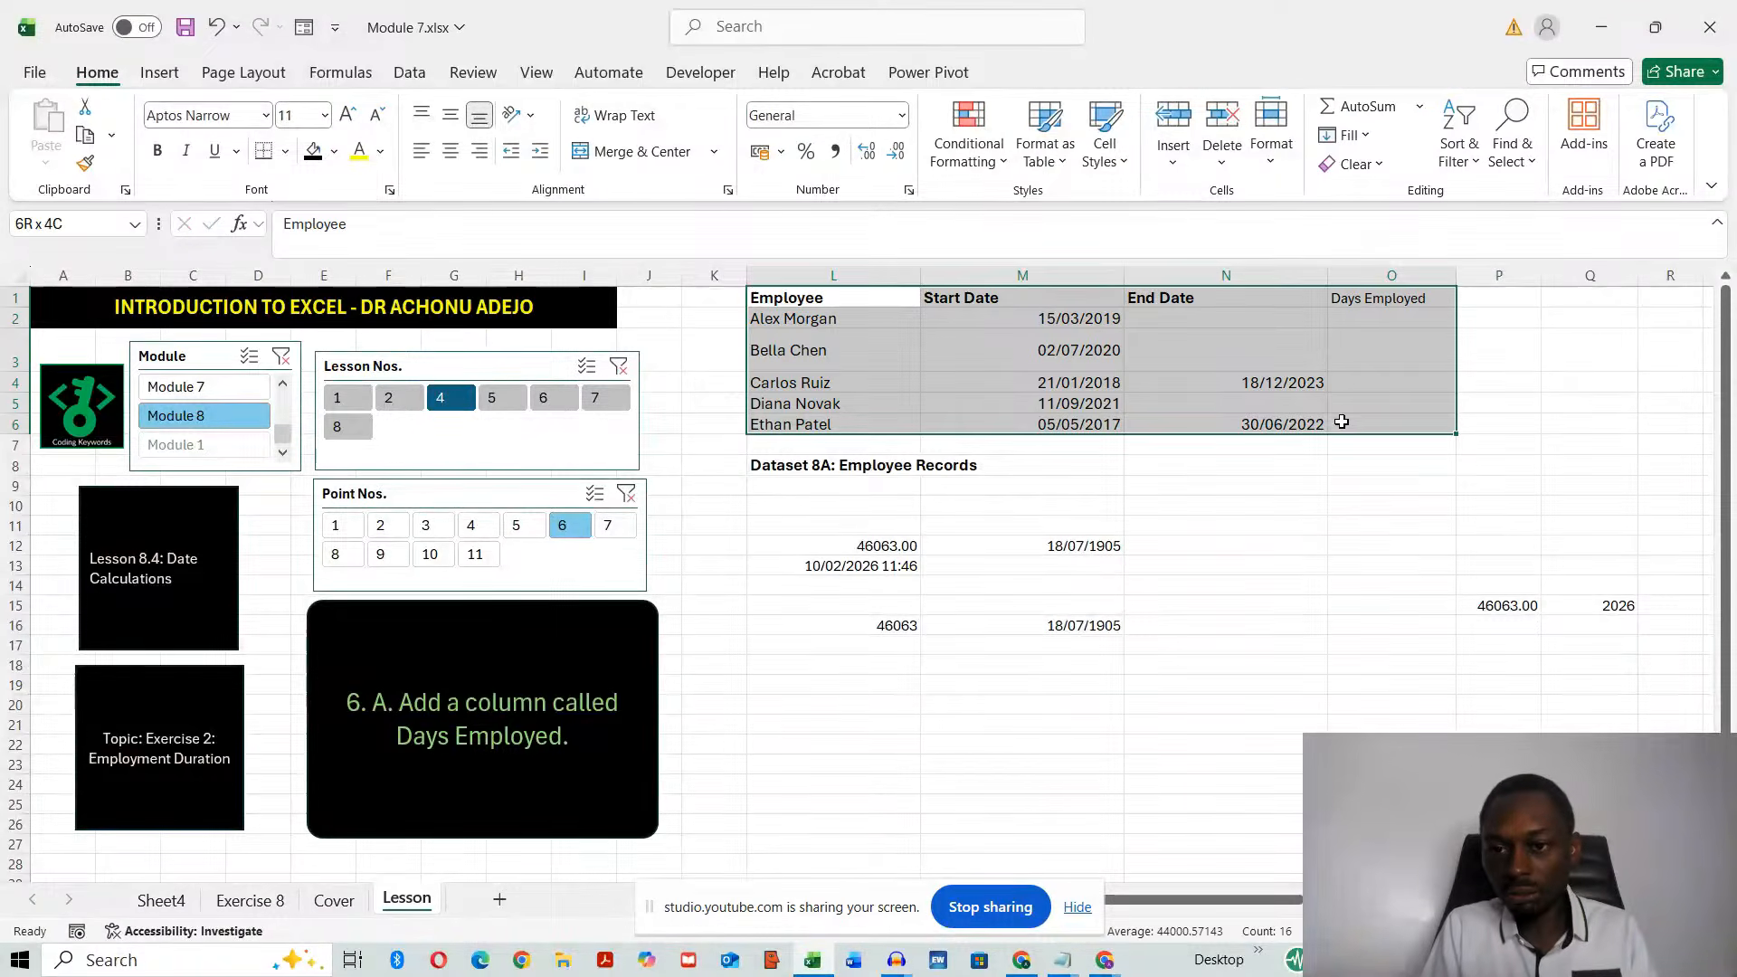
pyautogui.click(285, 151)
pyautogui.click(299, 381)
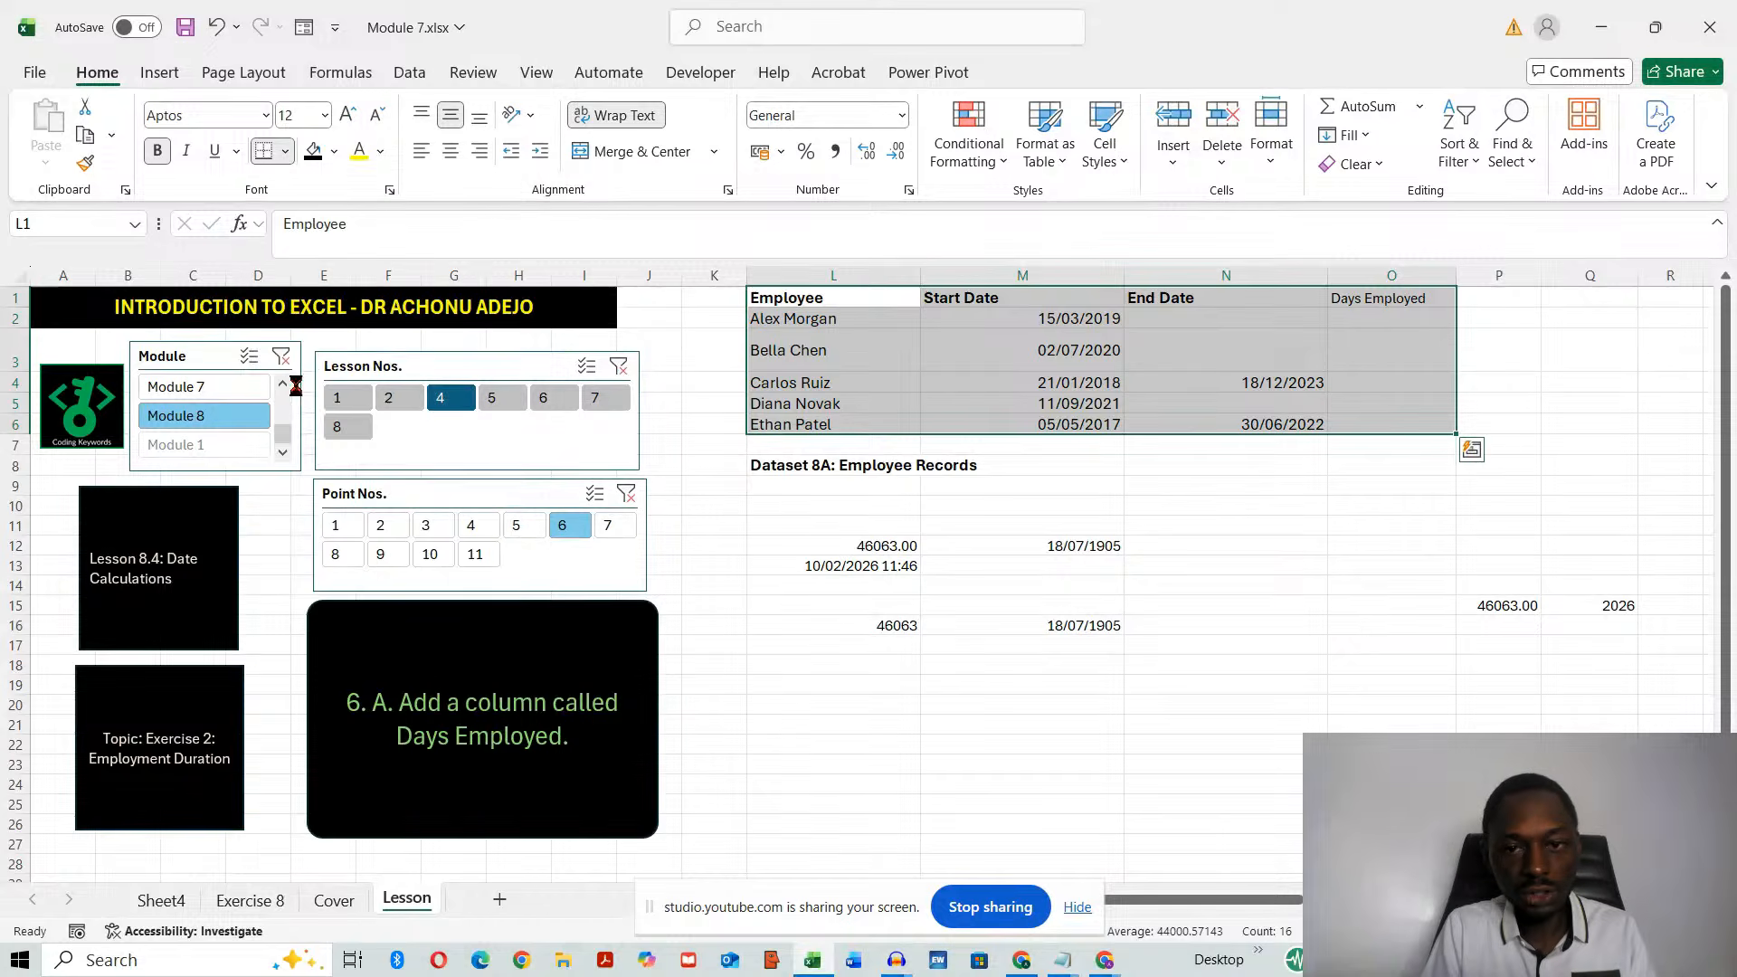
pyautogui.click(1235, 507)
# - Apply the Accent3 cell style to the table's header row L1:O1
pyautogui.moveTo(804, 301); pyautogui.dragTo(1345, 298)
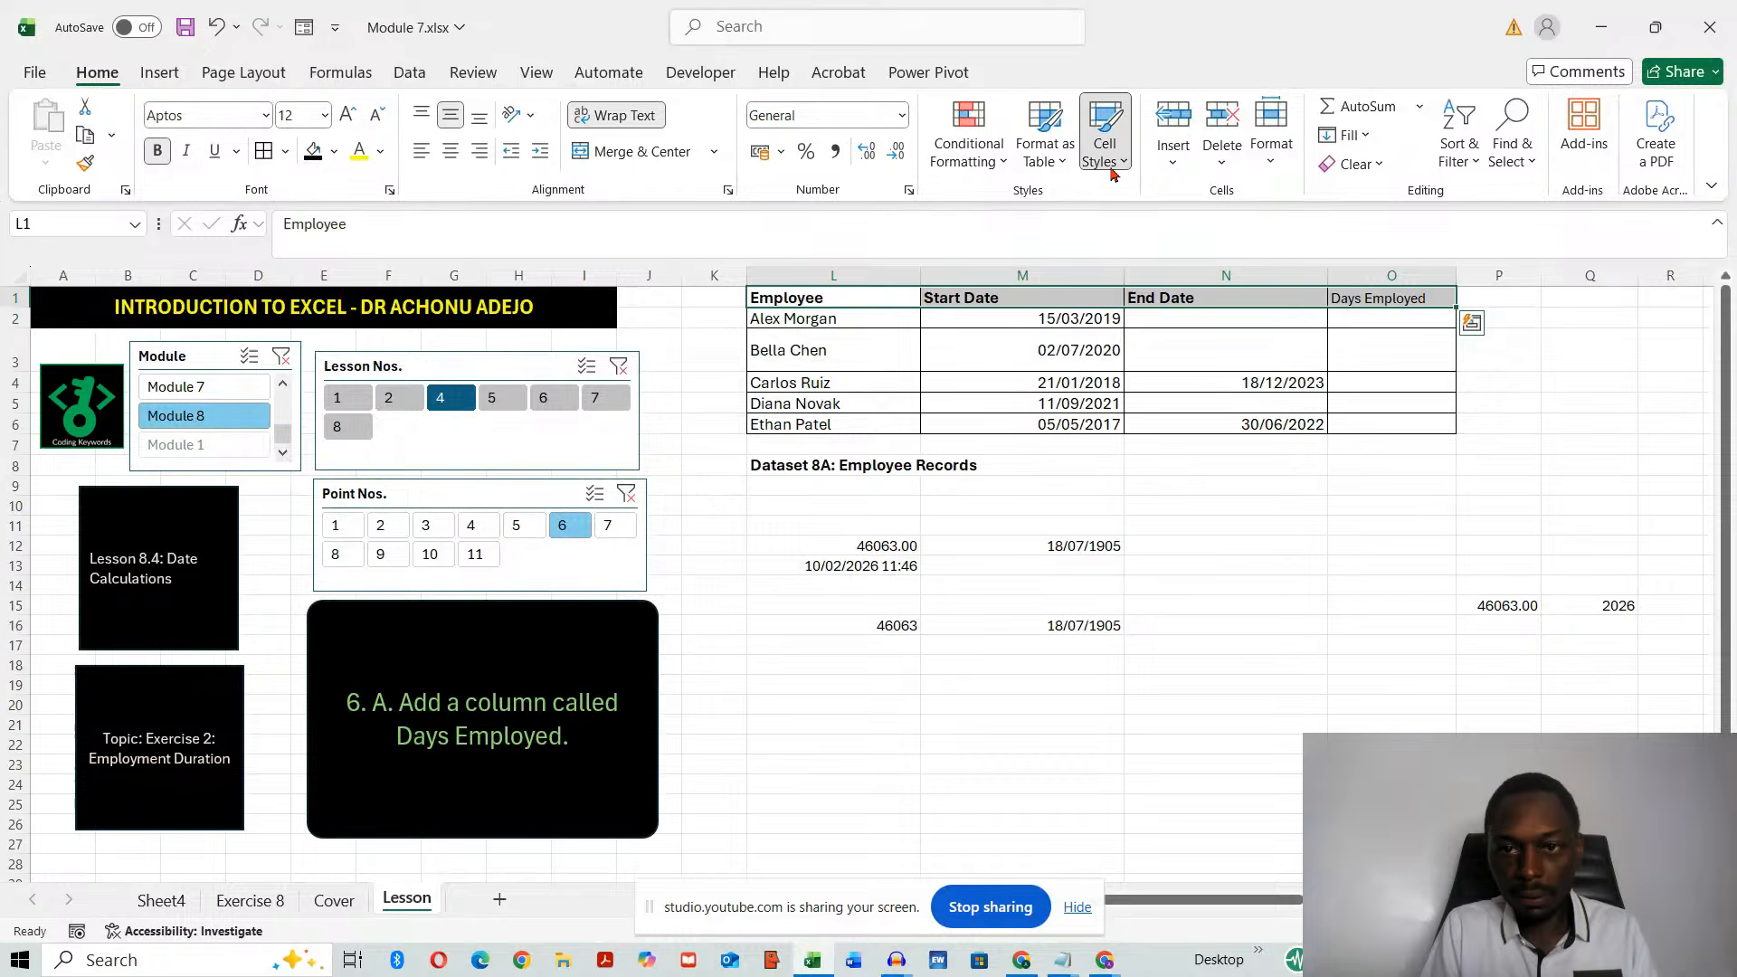
pyautogui.click(1103, 140)
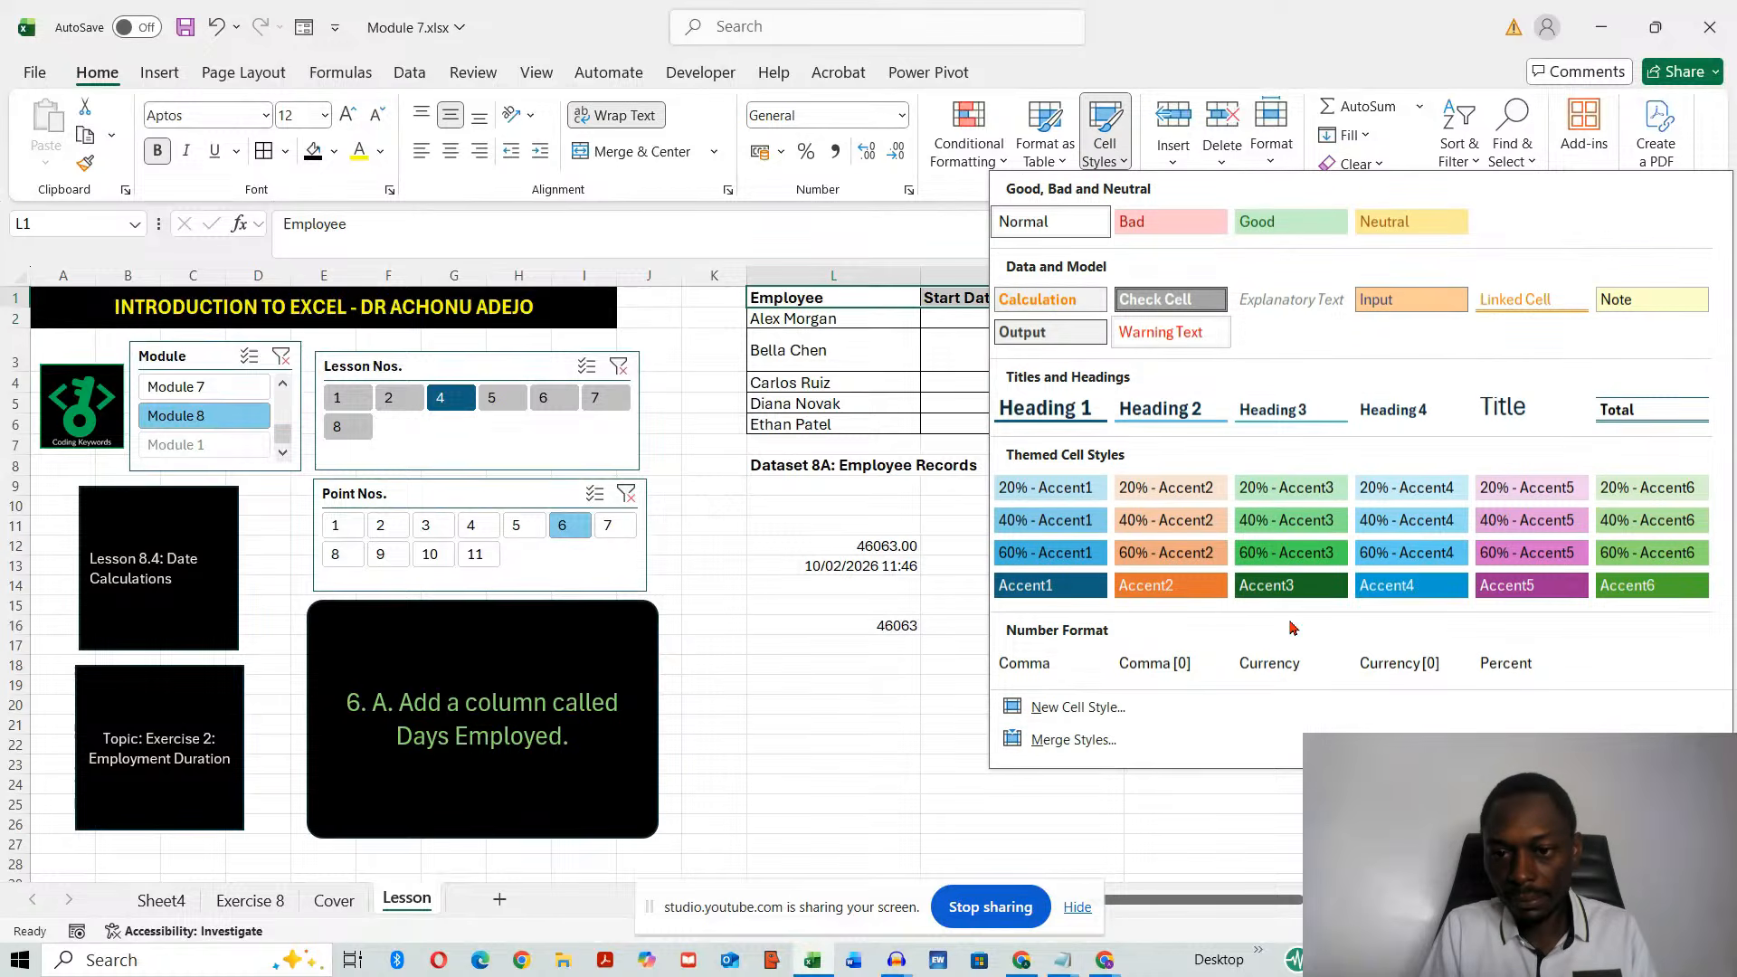
pyautogui.click(1291, 586)
pyautogui.click(1186, 760)
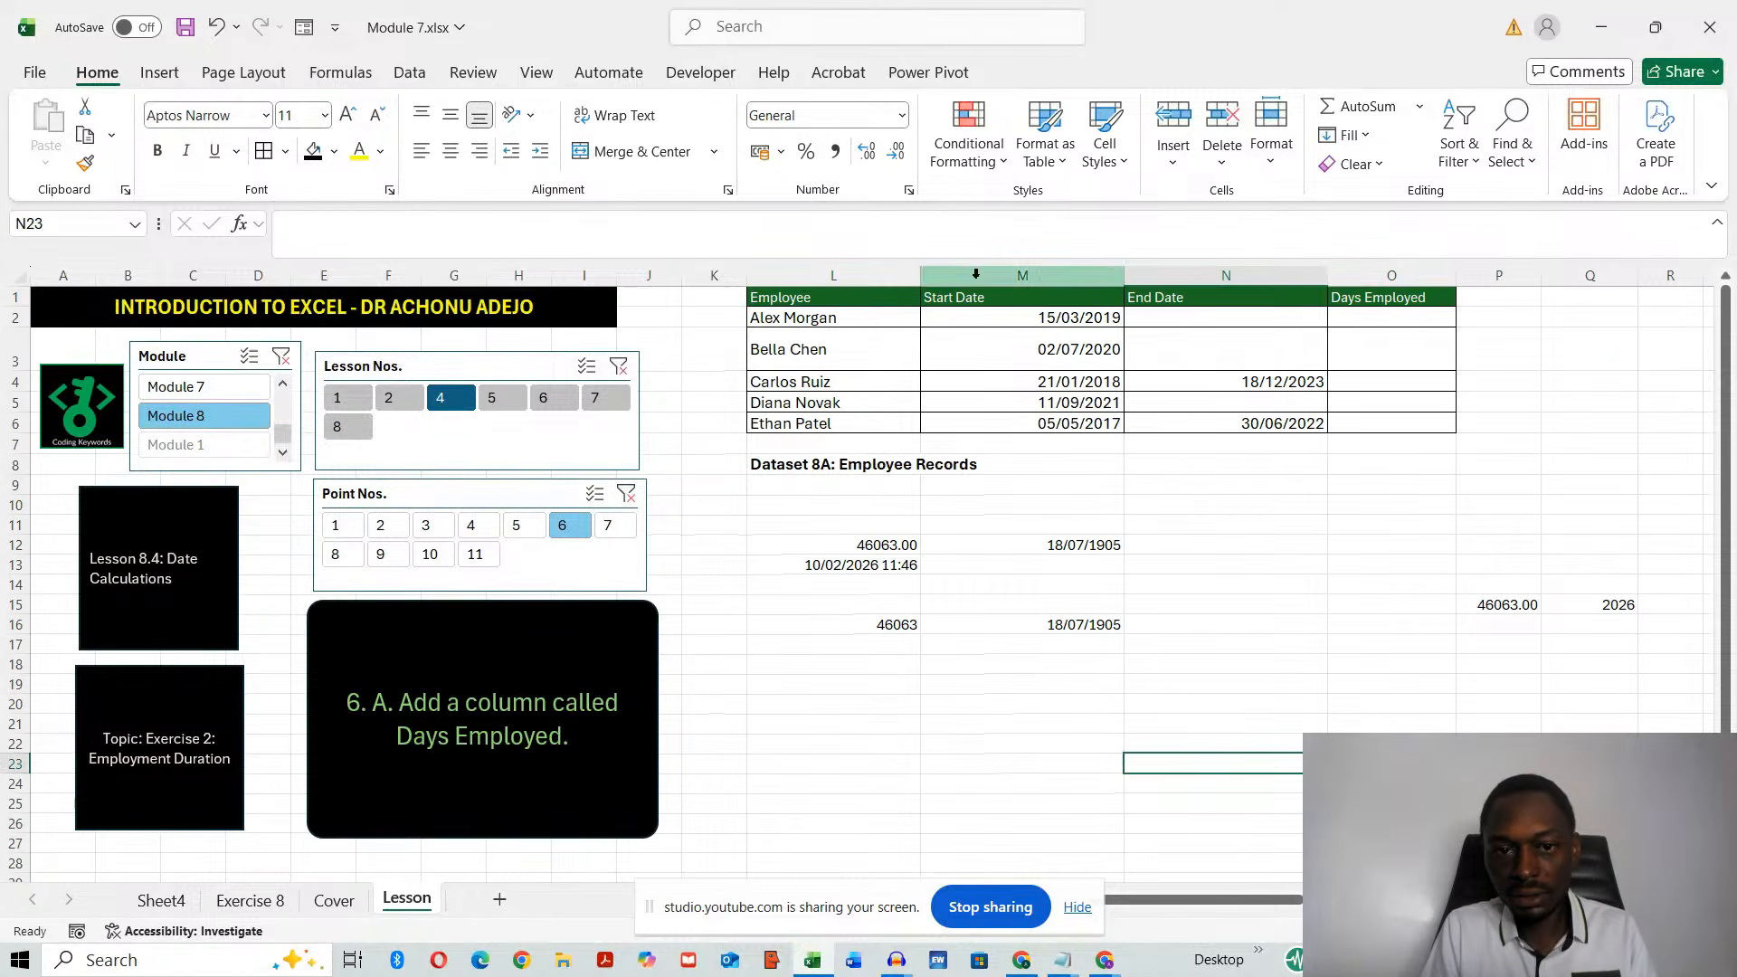
# - Apply the Accent2 cell style to the header row L1:O1
pyautogui.moveTo(846, 301); pyautogui.dragTo(1394, 305)
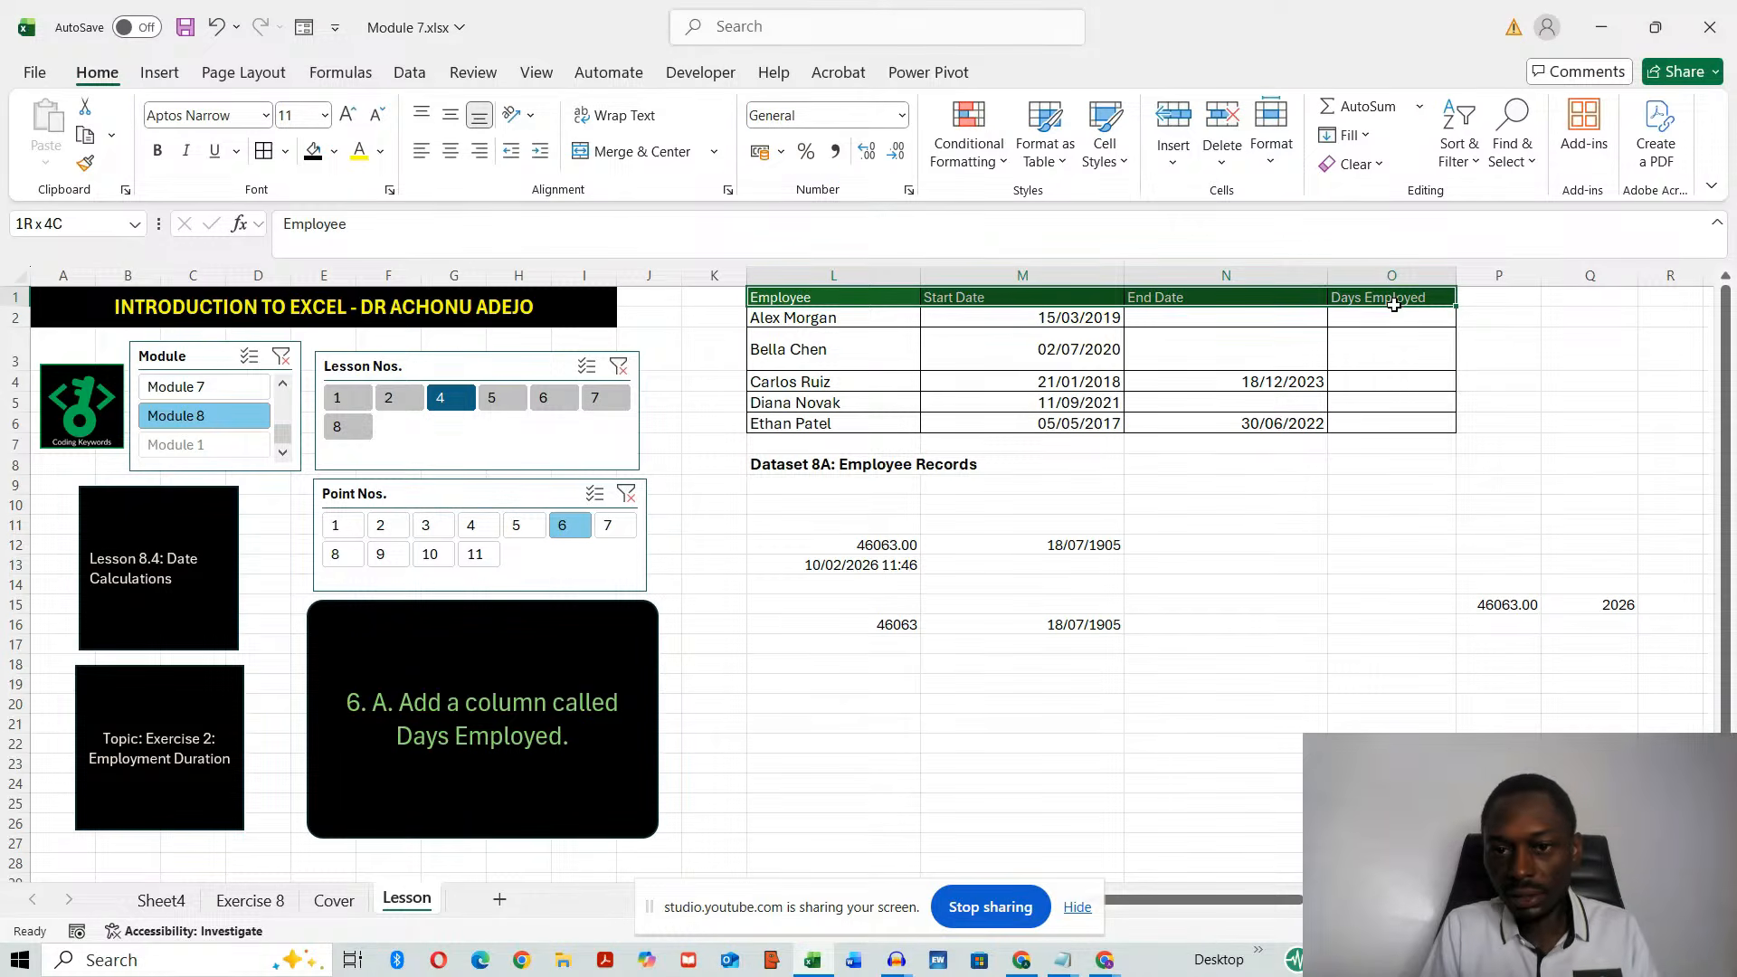
pyautogui.click(1104, 140)
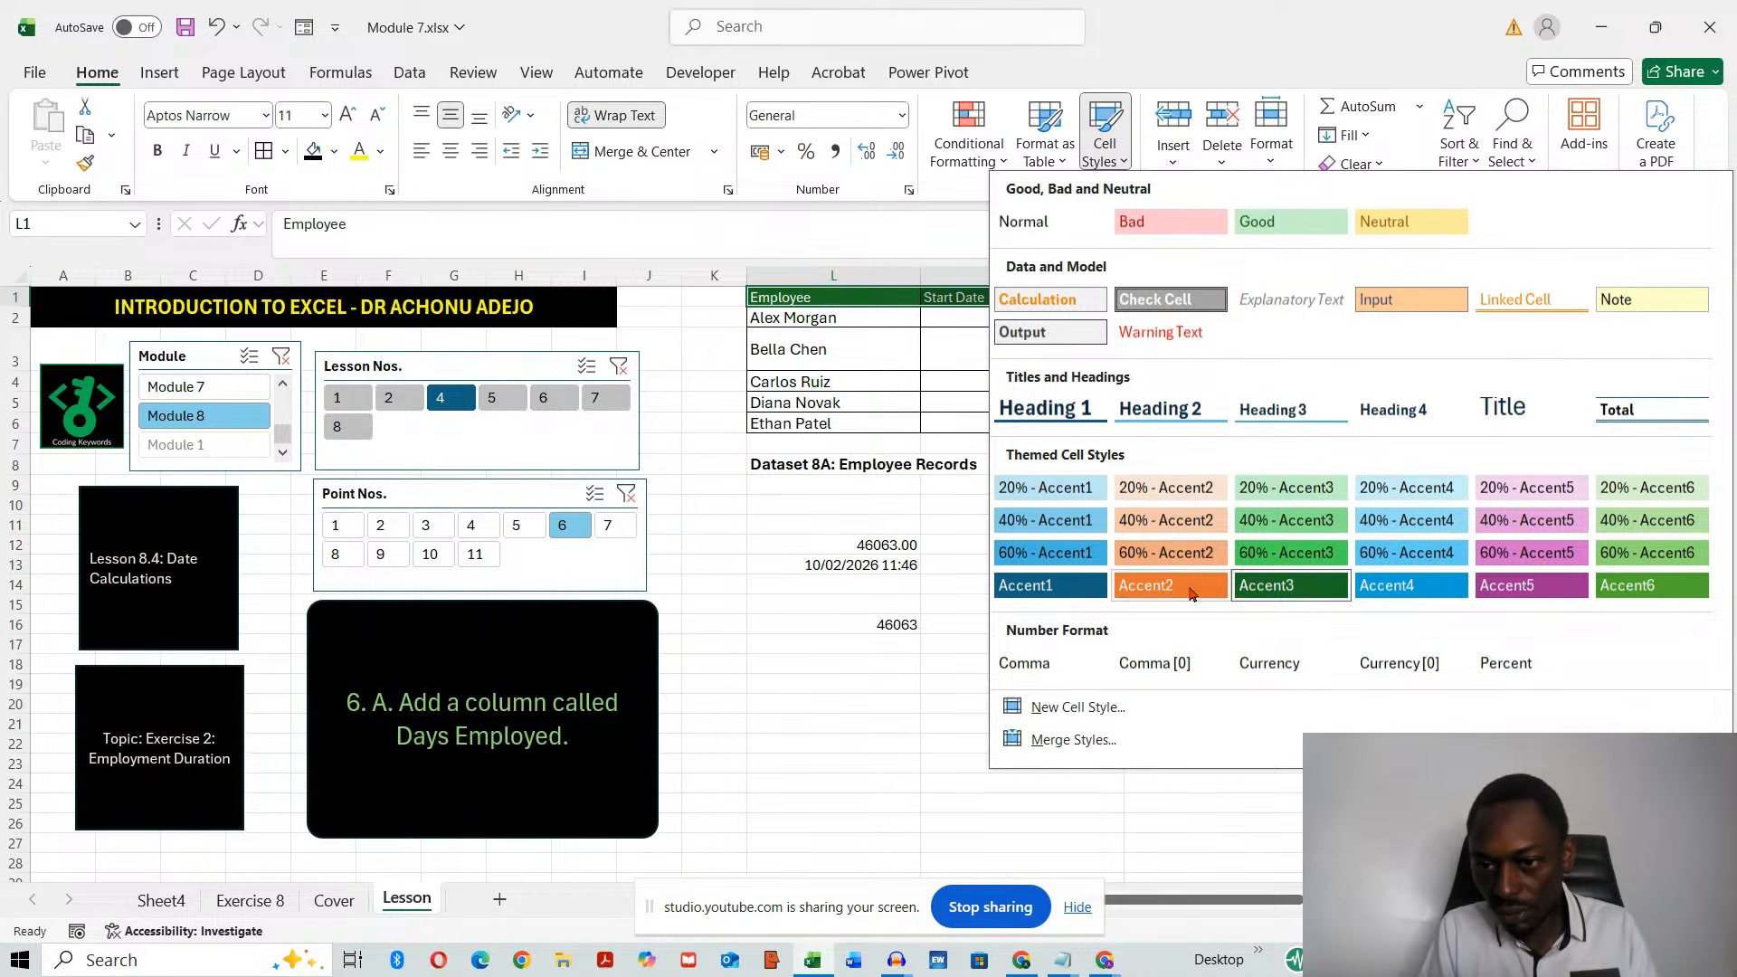
pyautogui.click(1160, 593)
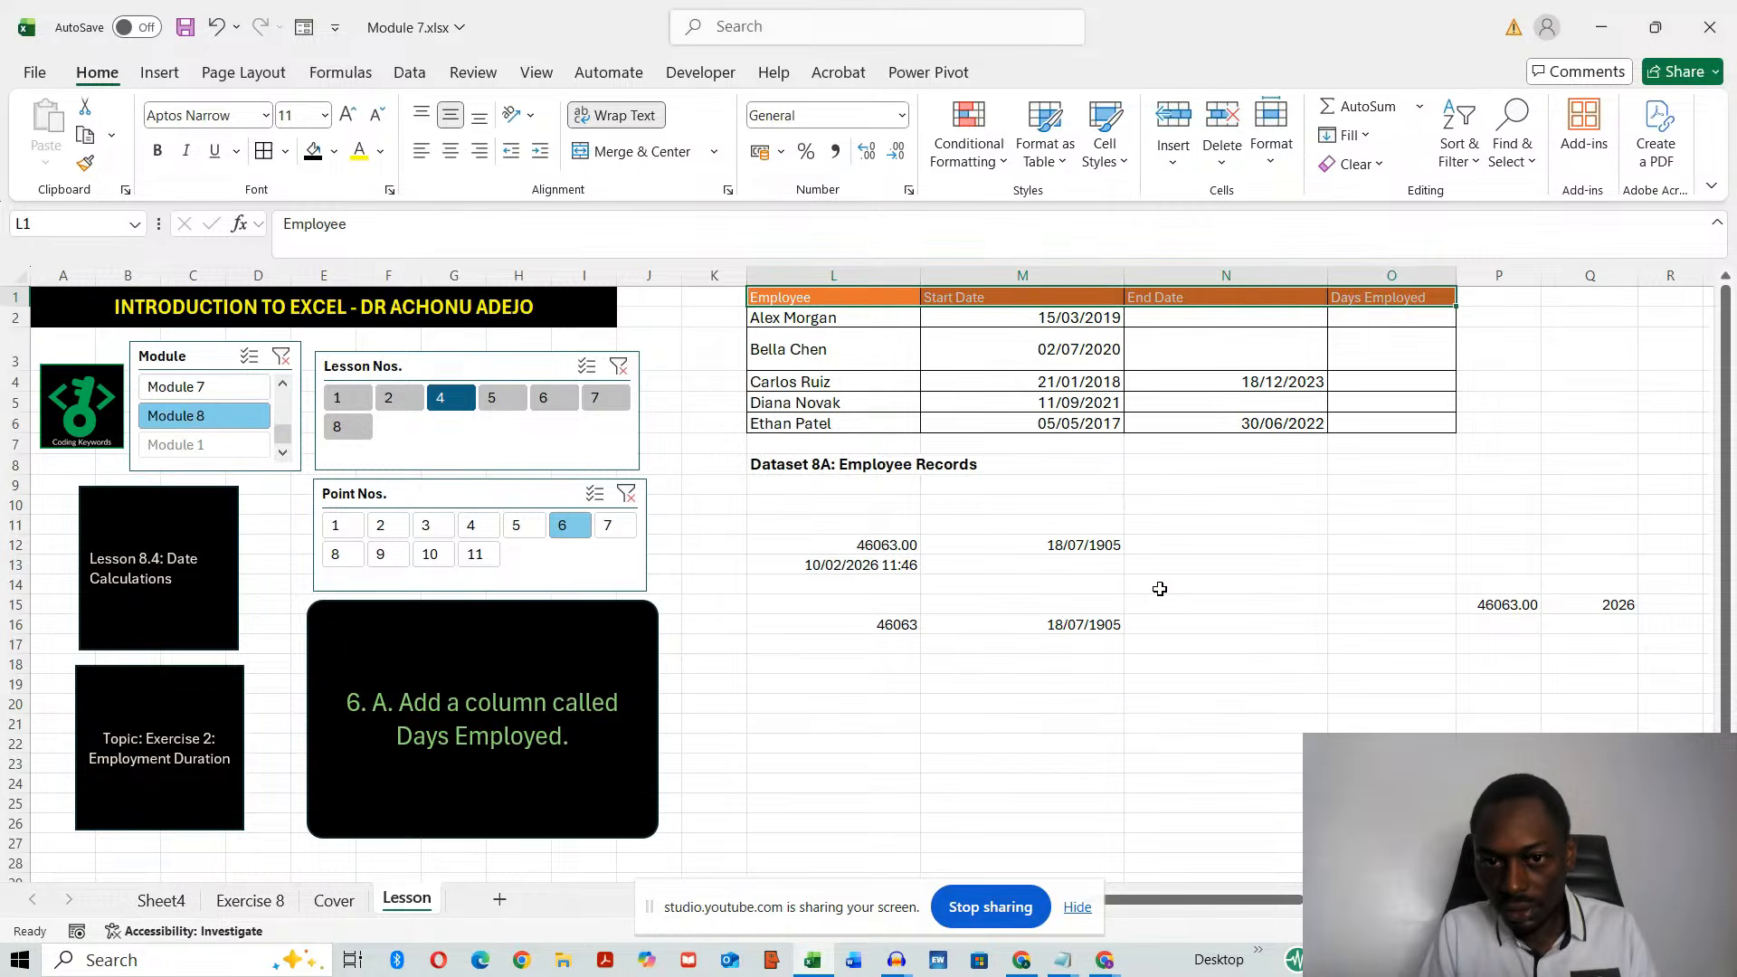
# - Make the header text in L1:O1 black, bold and size 16, and autofit column O
pyautogui.moveTo(794, 302); pyautogui.dragTo(1375, 284)
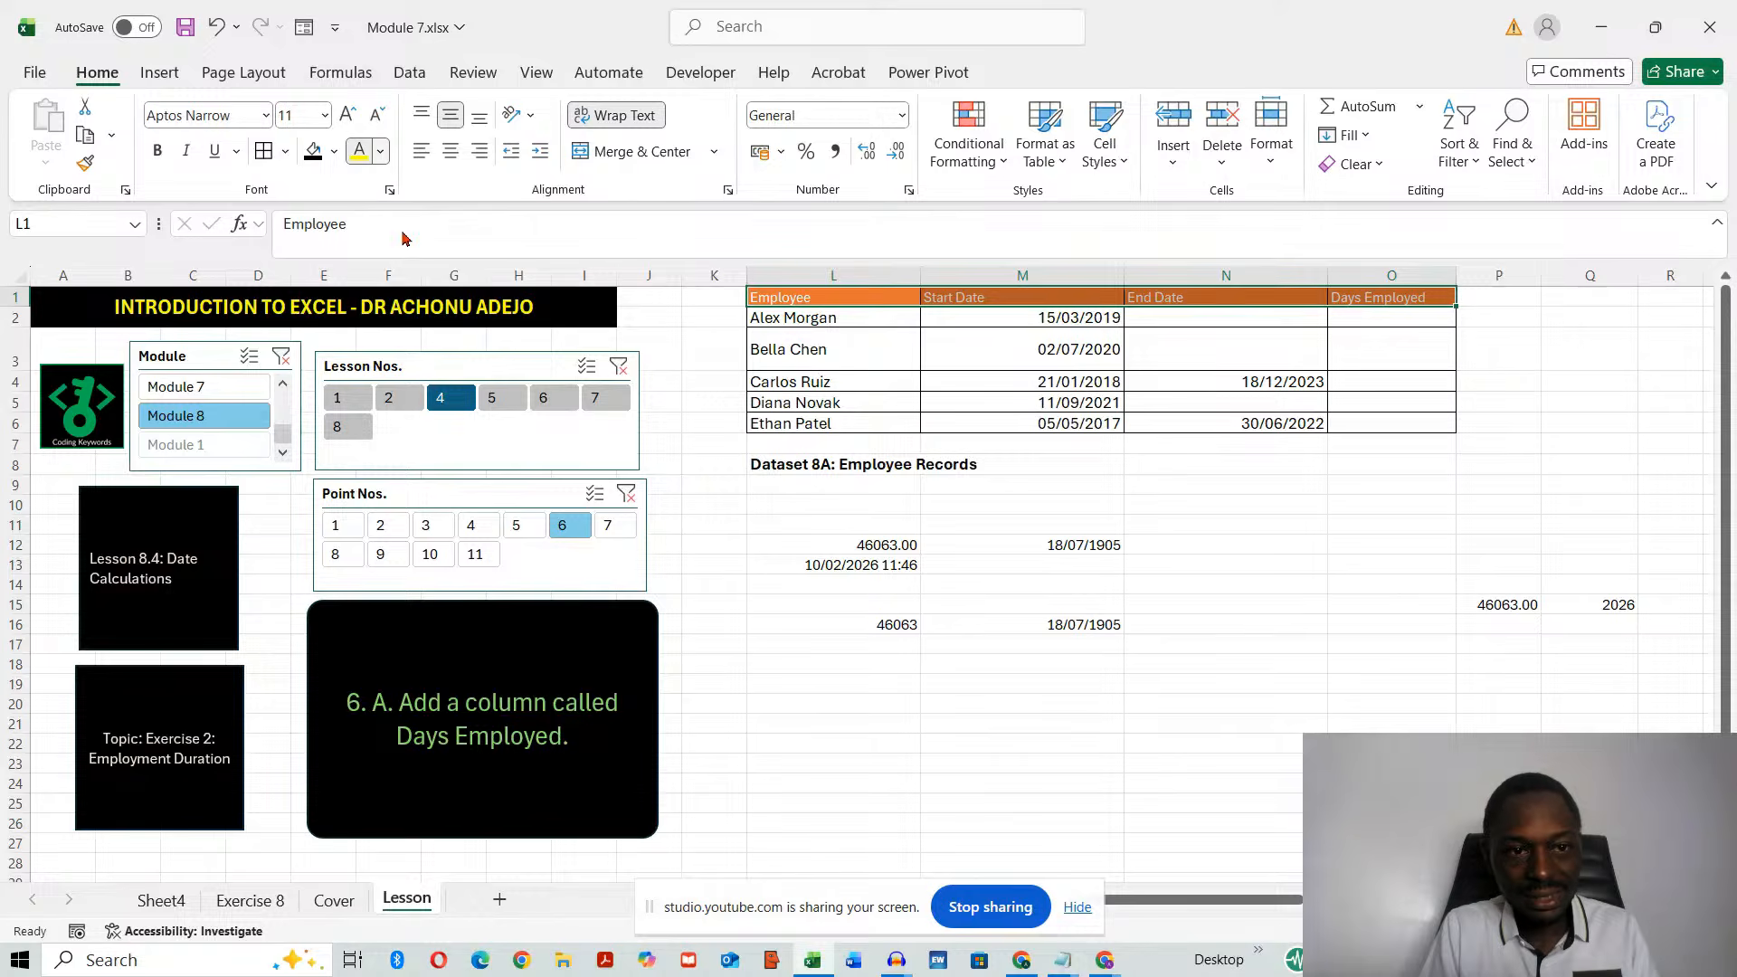
pyautogui.click(392, 246)
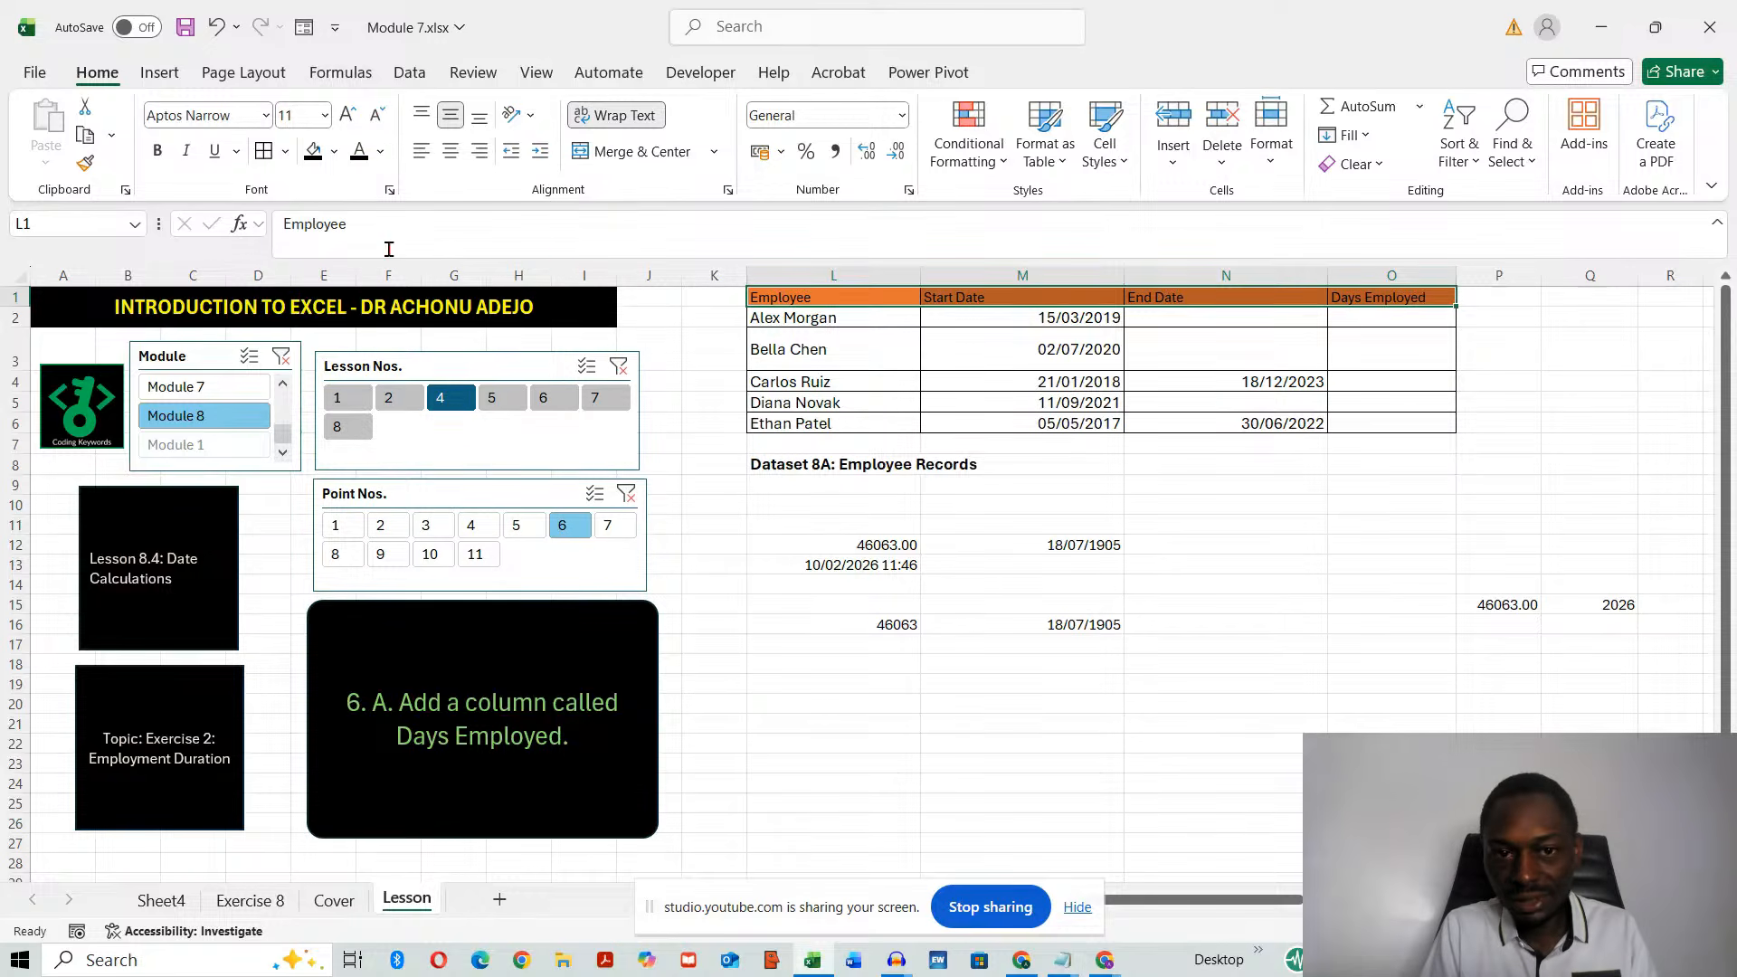
pyautogui.click(157, 151)
pyautogui.click(349, 115)
pyautogui.click(349, 115)
pyautogui.click(350, 115)
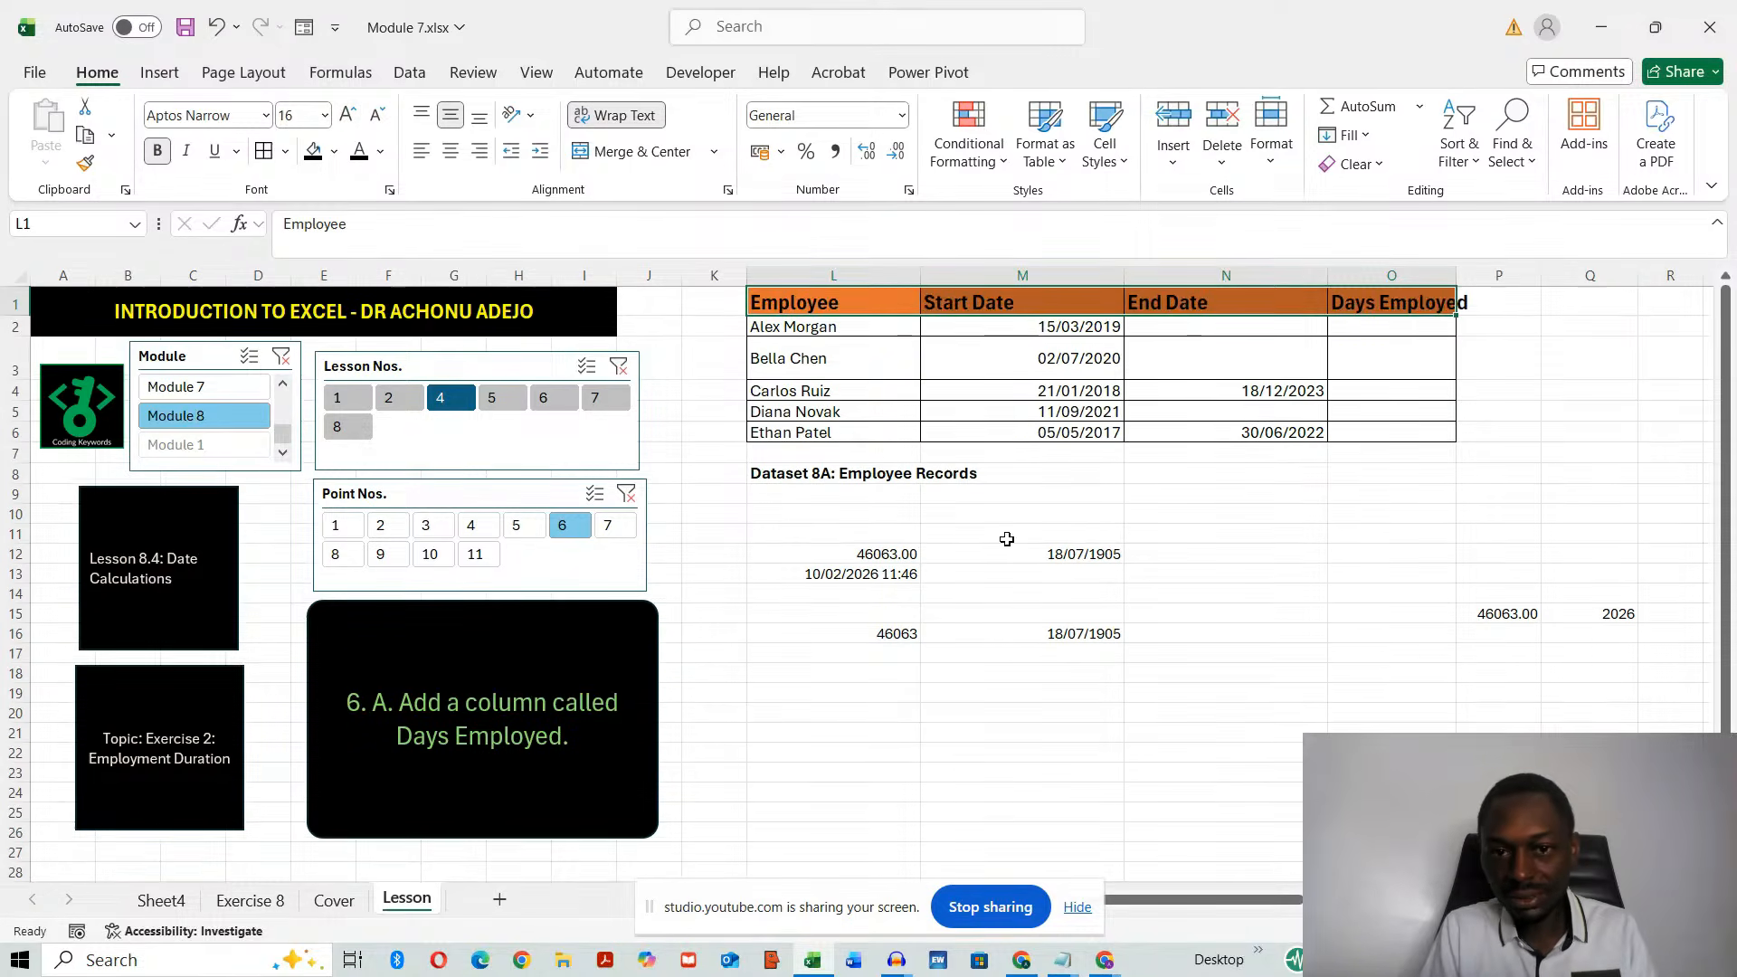
pyautogui.click(1308, 518)
pyautogui.doubleClick(1459, 275)
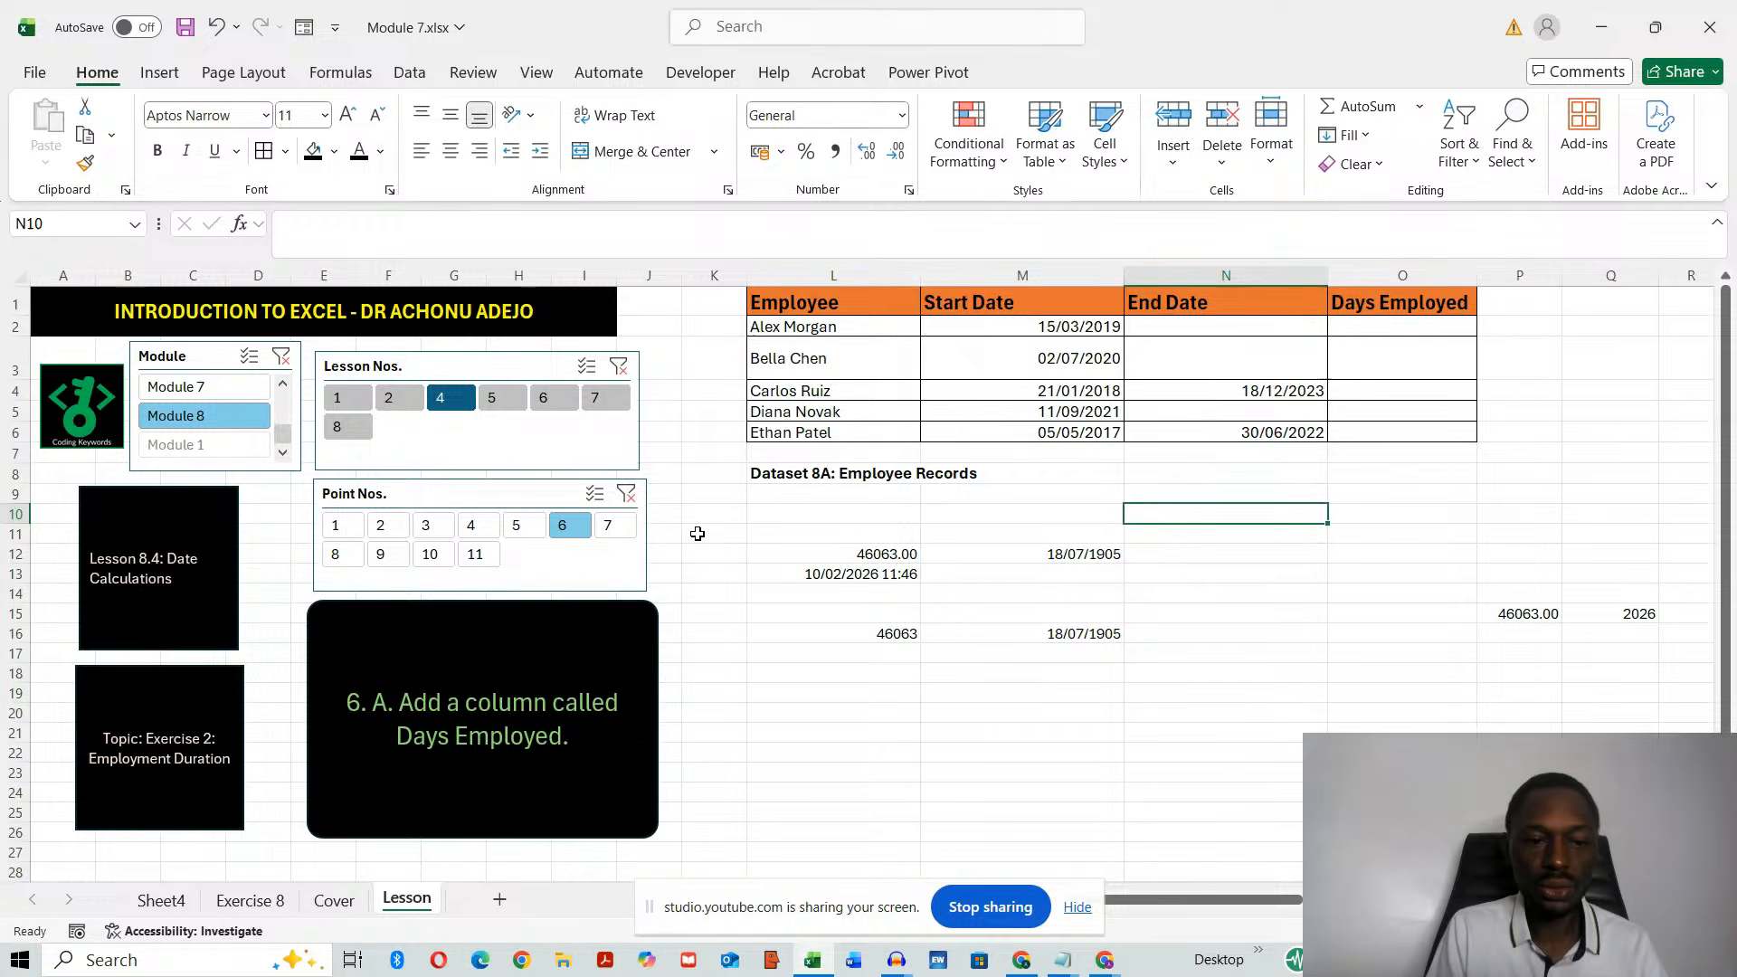
# - Show Lesson 4's point 7 and examine which employees in the table have a start date and an end date
pyautogui.click(607, 532)
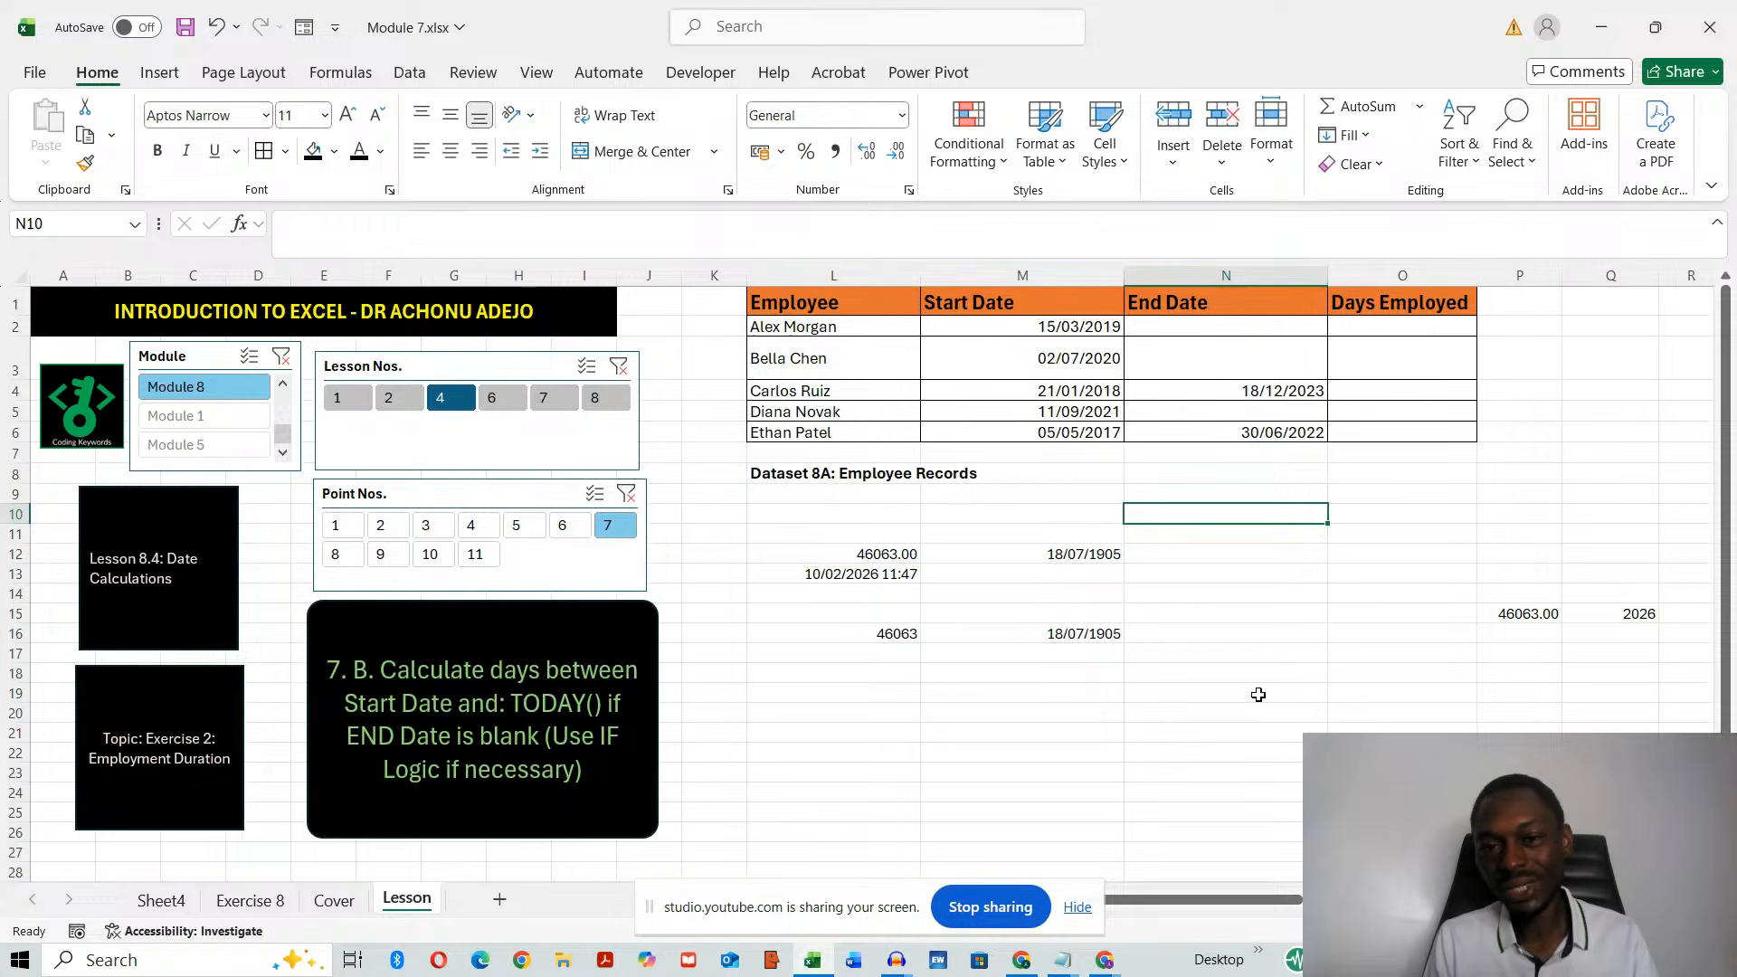
pyautogui.click(818, 324)
pyautogui.click(1009, 275)
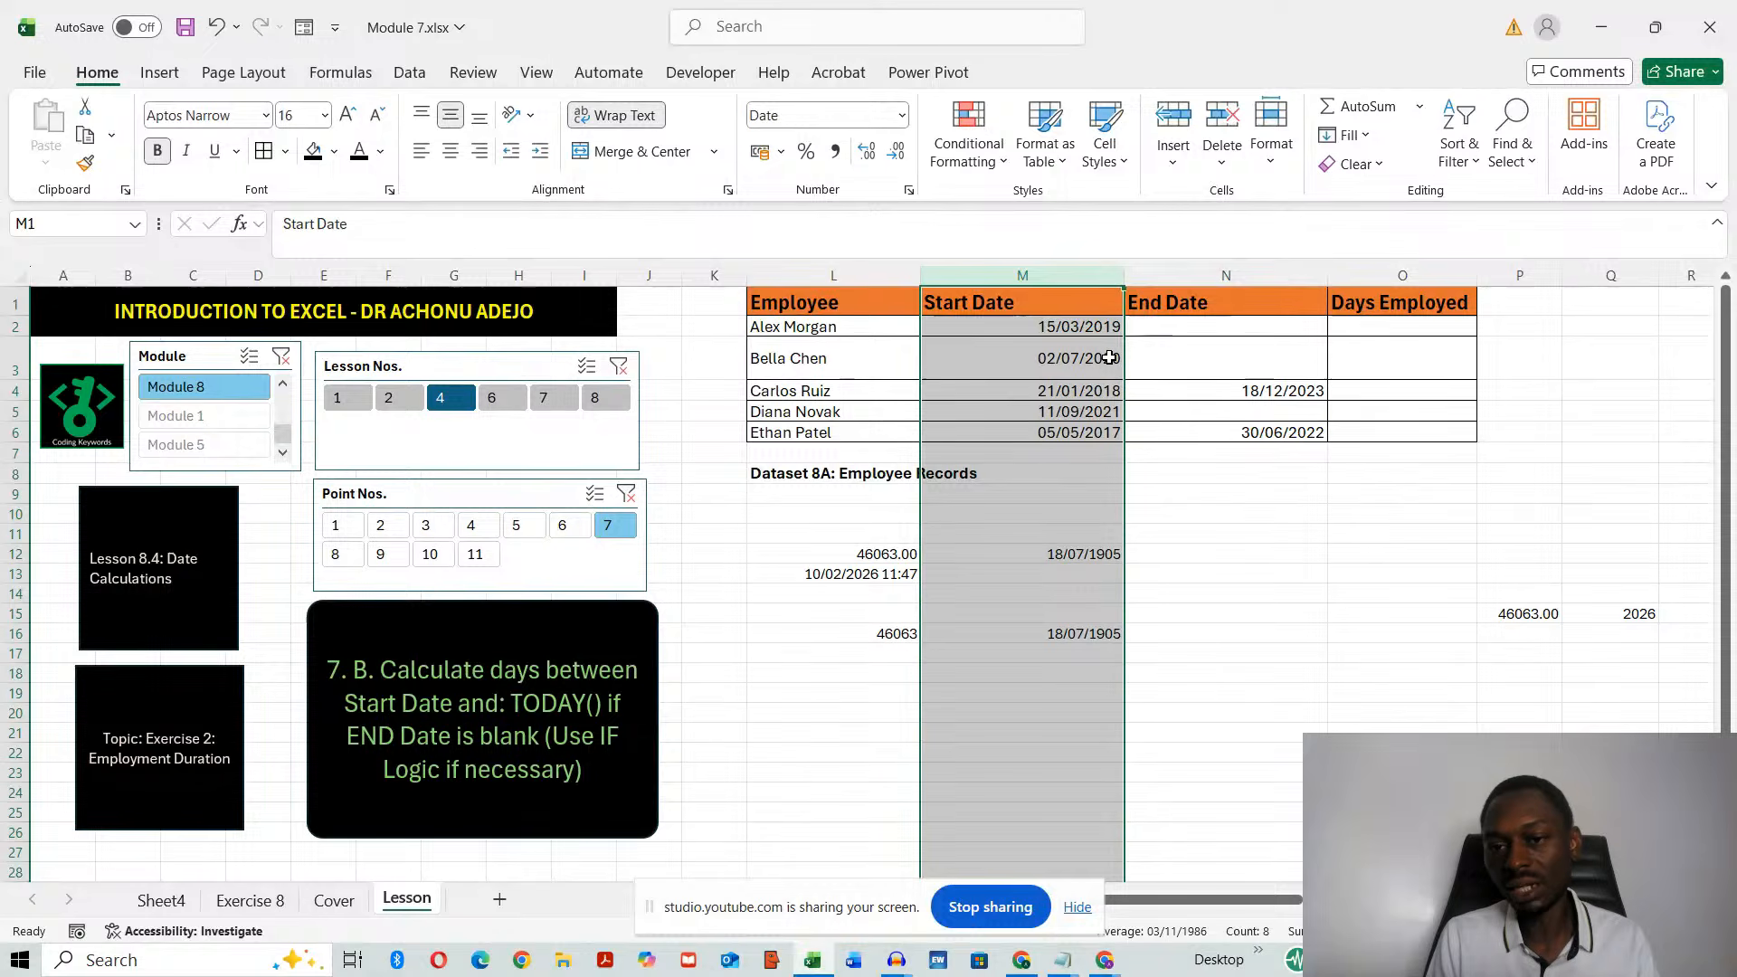
pyautogui.click(1204, 328)
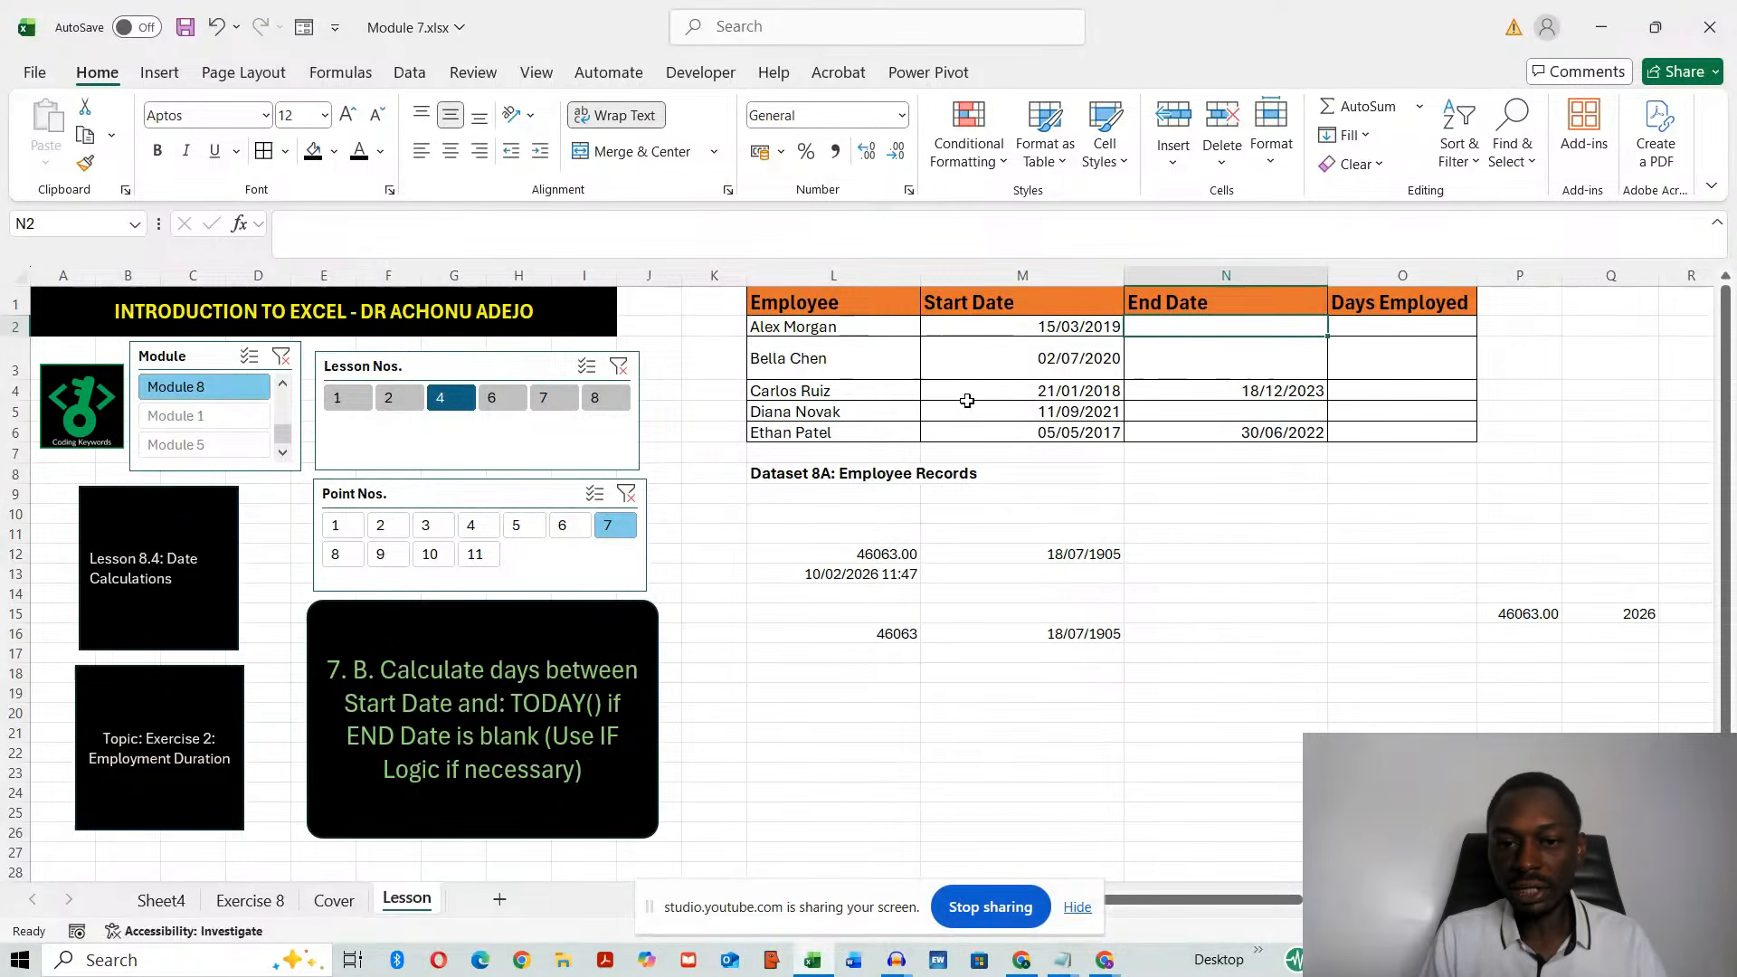
pyautogui.moveTo(811, 410); pyautogui.dragTo(810, 394)
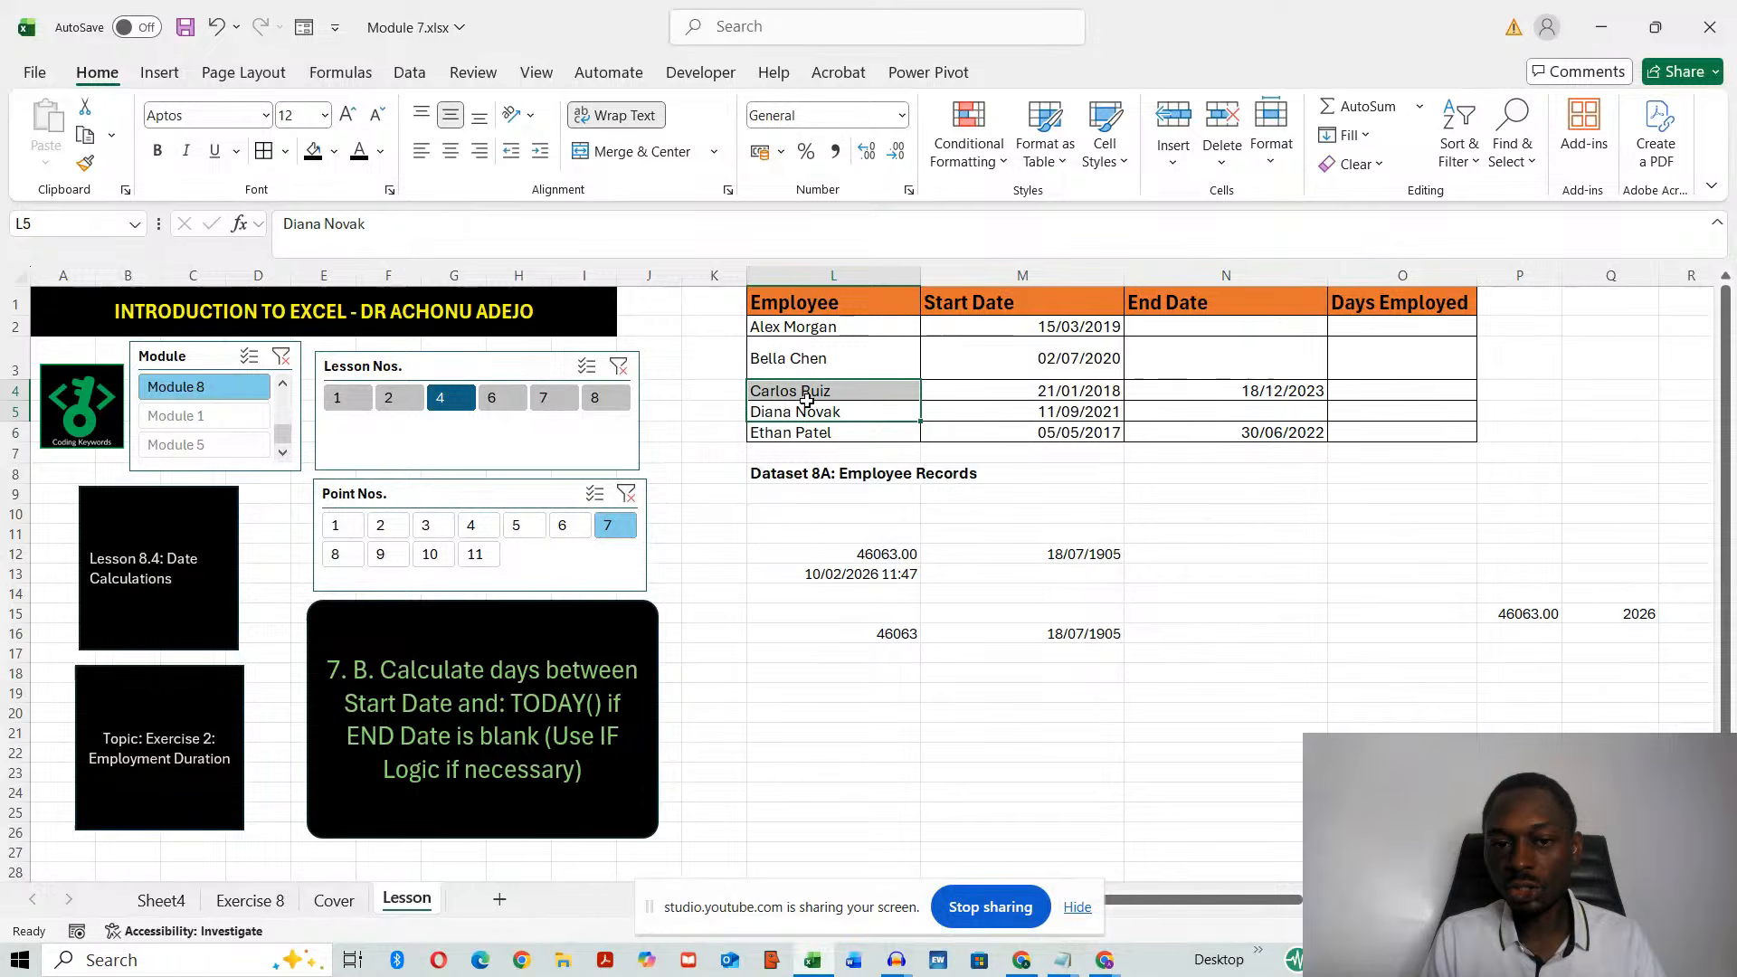
pyautogui.click(1284, 389)
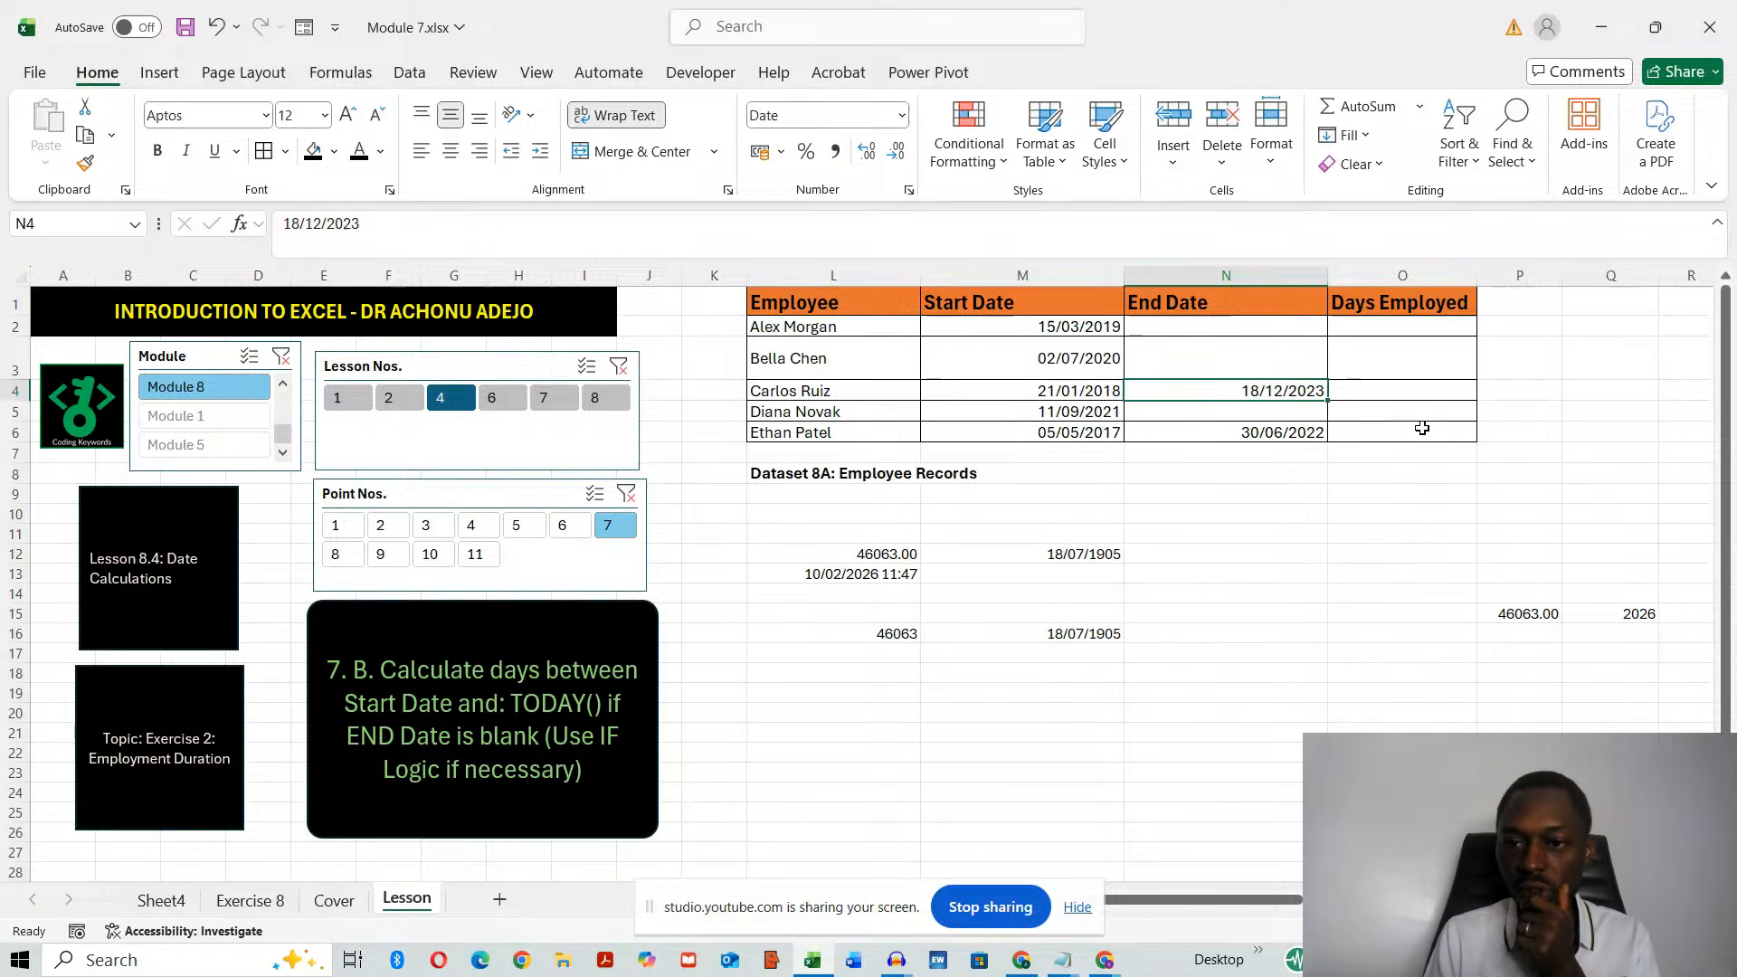
# - Format the End Date column N as Short Date and narrow the column
pyautogui.click(1239, 271)
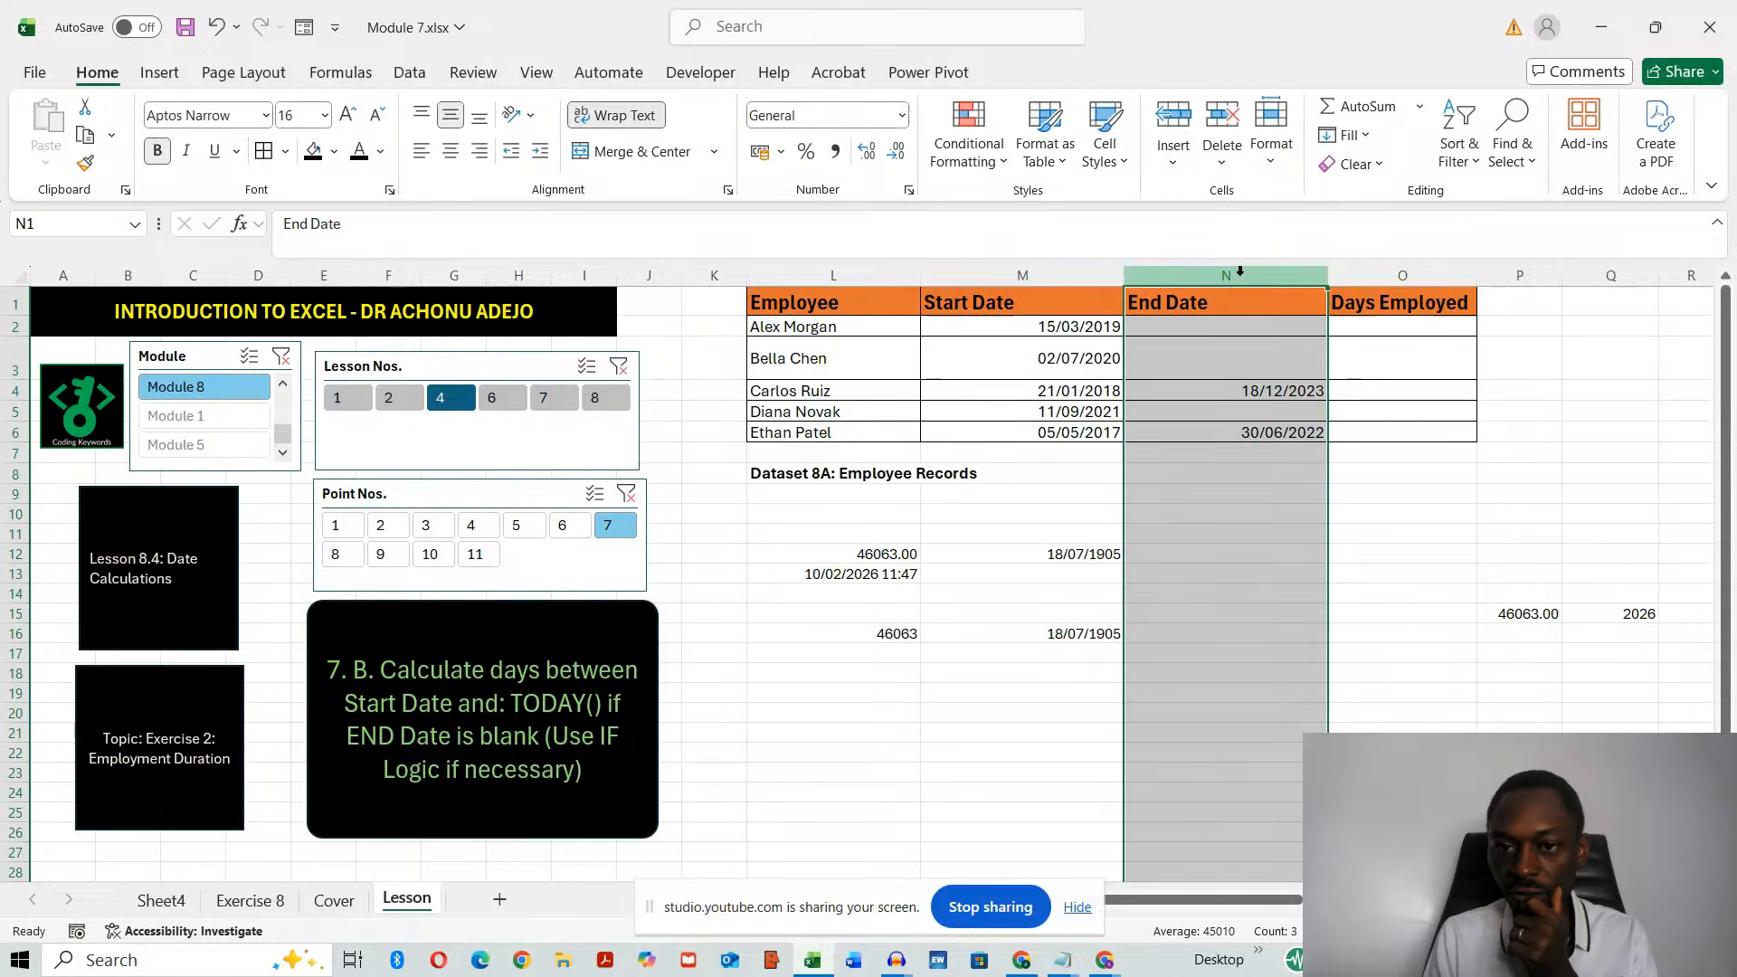
pyautogui.click(902, 116)
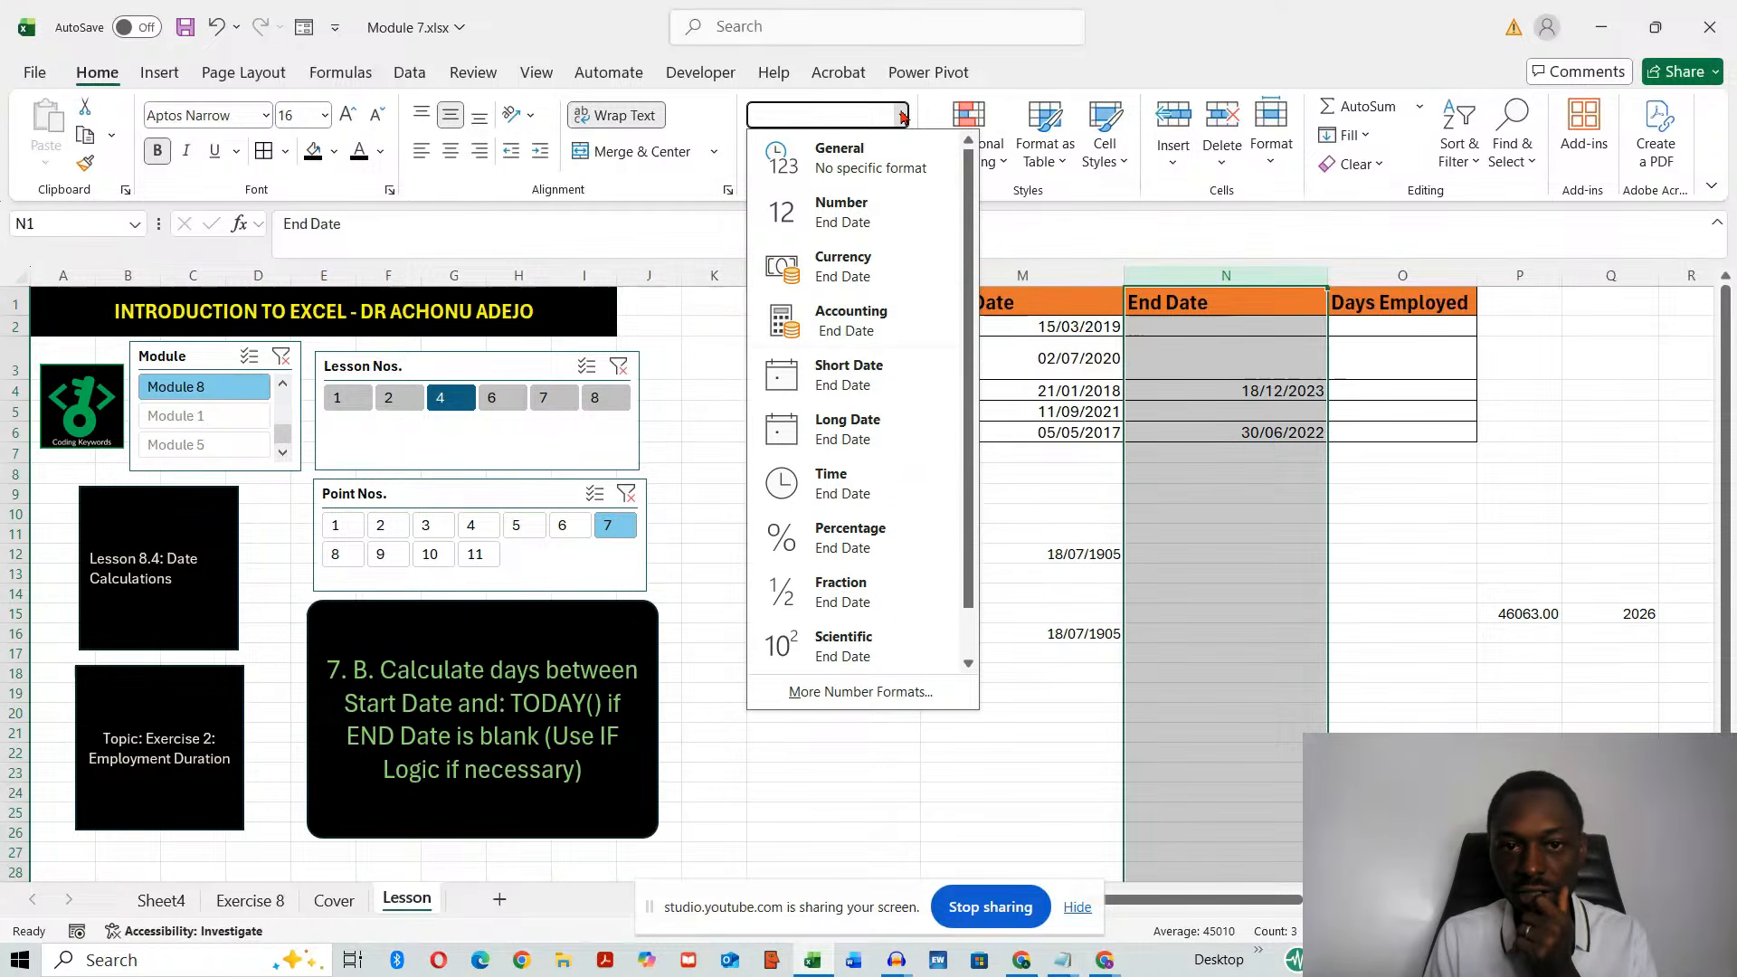
pyautogui.click(855, 381)
pyautogui.click(1402, 632)
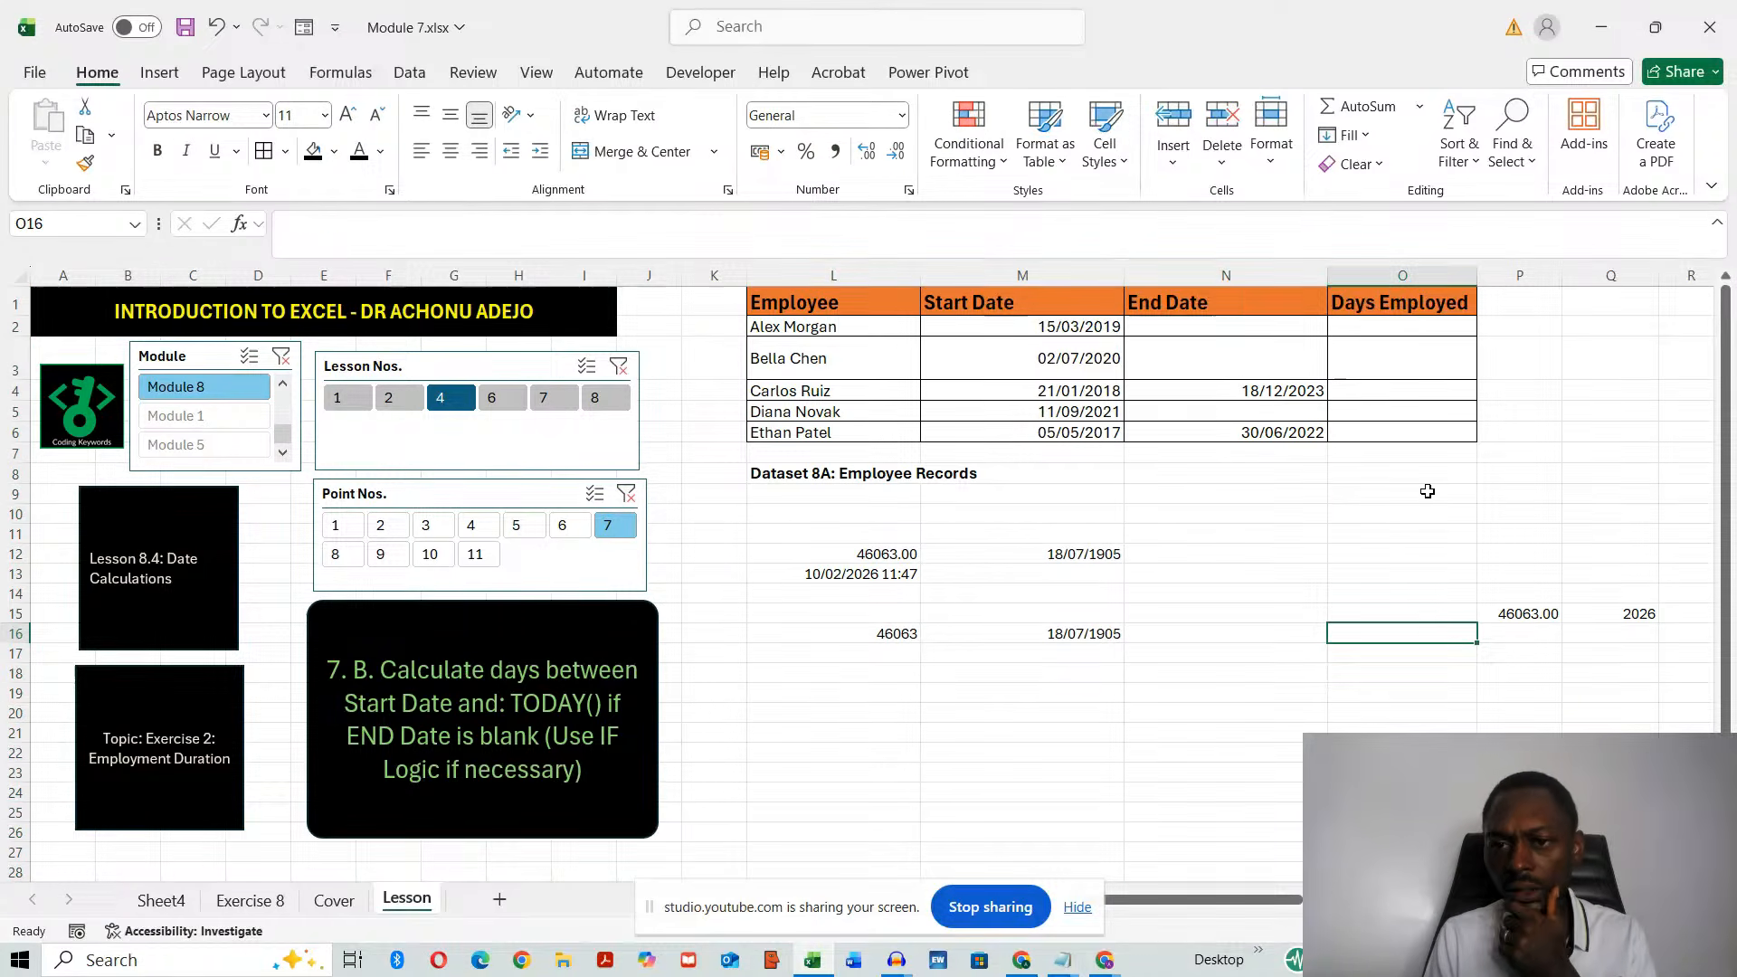
pyautogui.click(1405, 326)
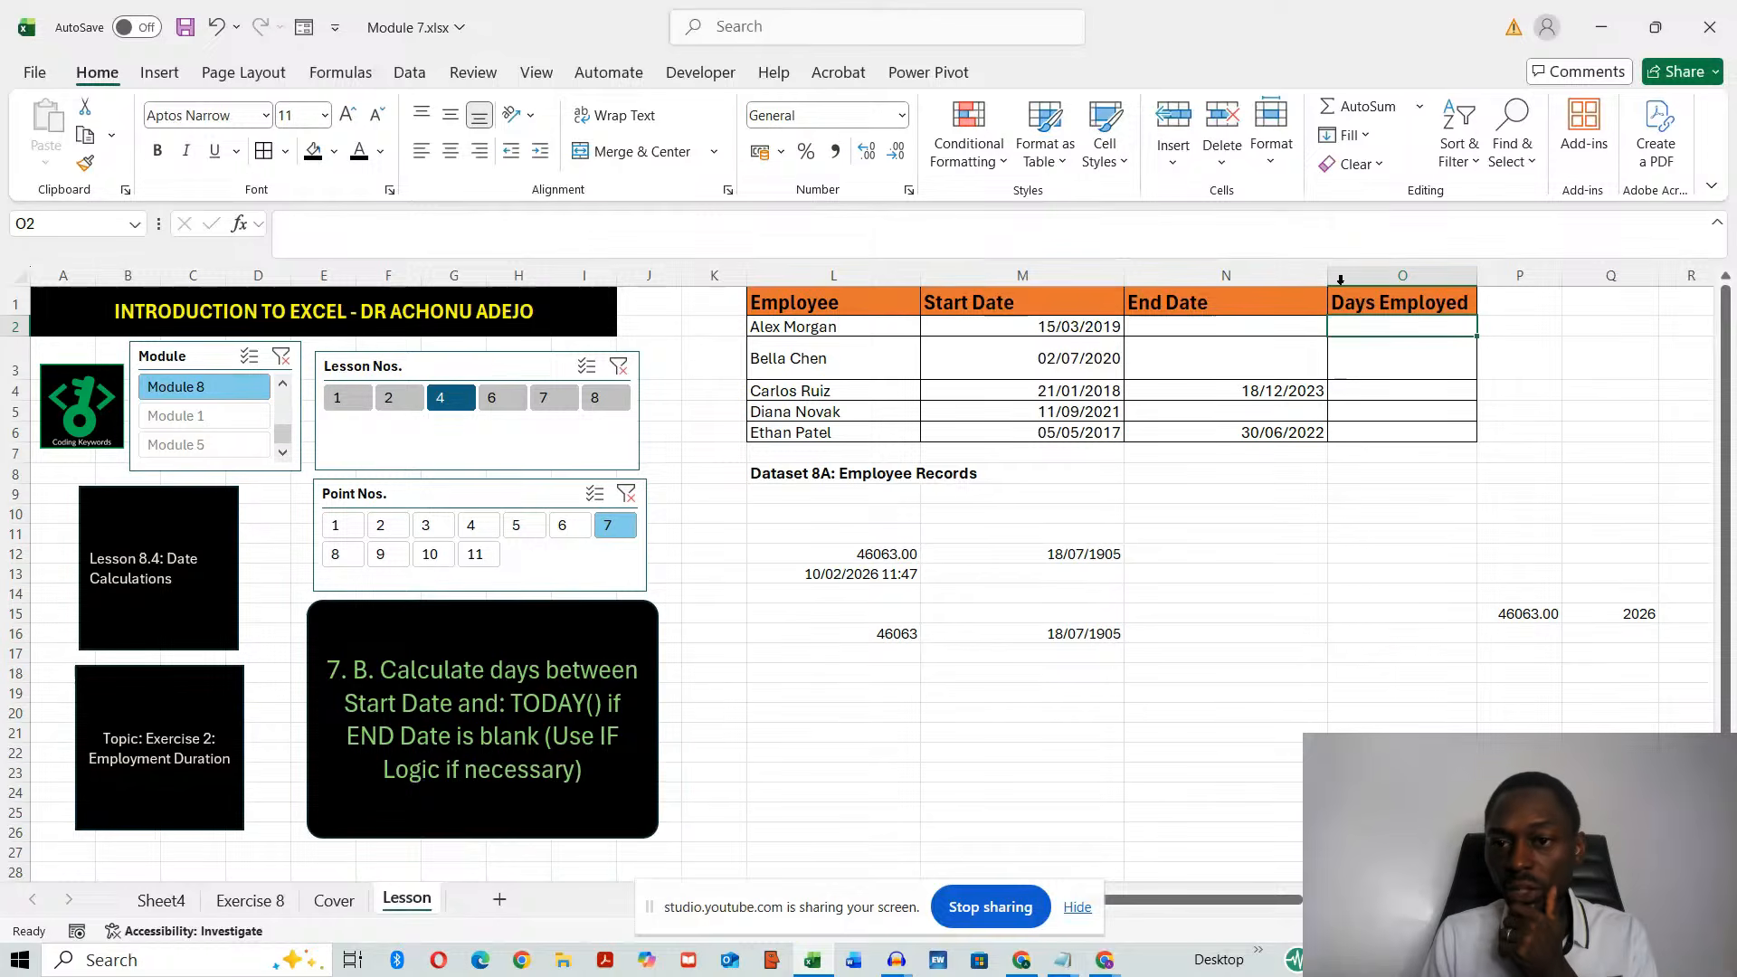
pyautogui.moveTo(1335, 276); pyautogui.dragTo(1284, 276)
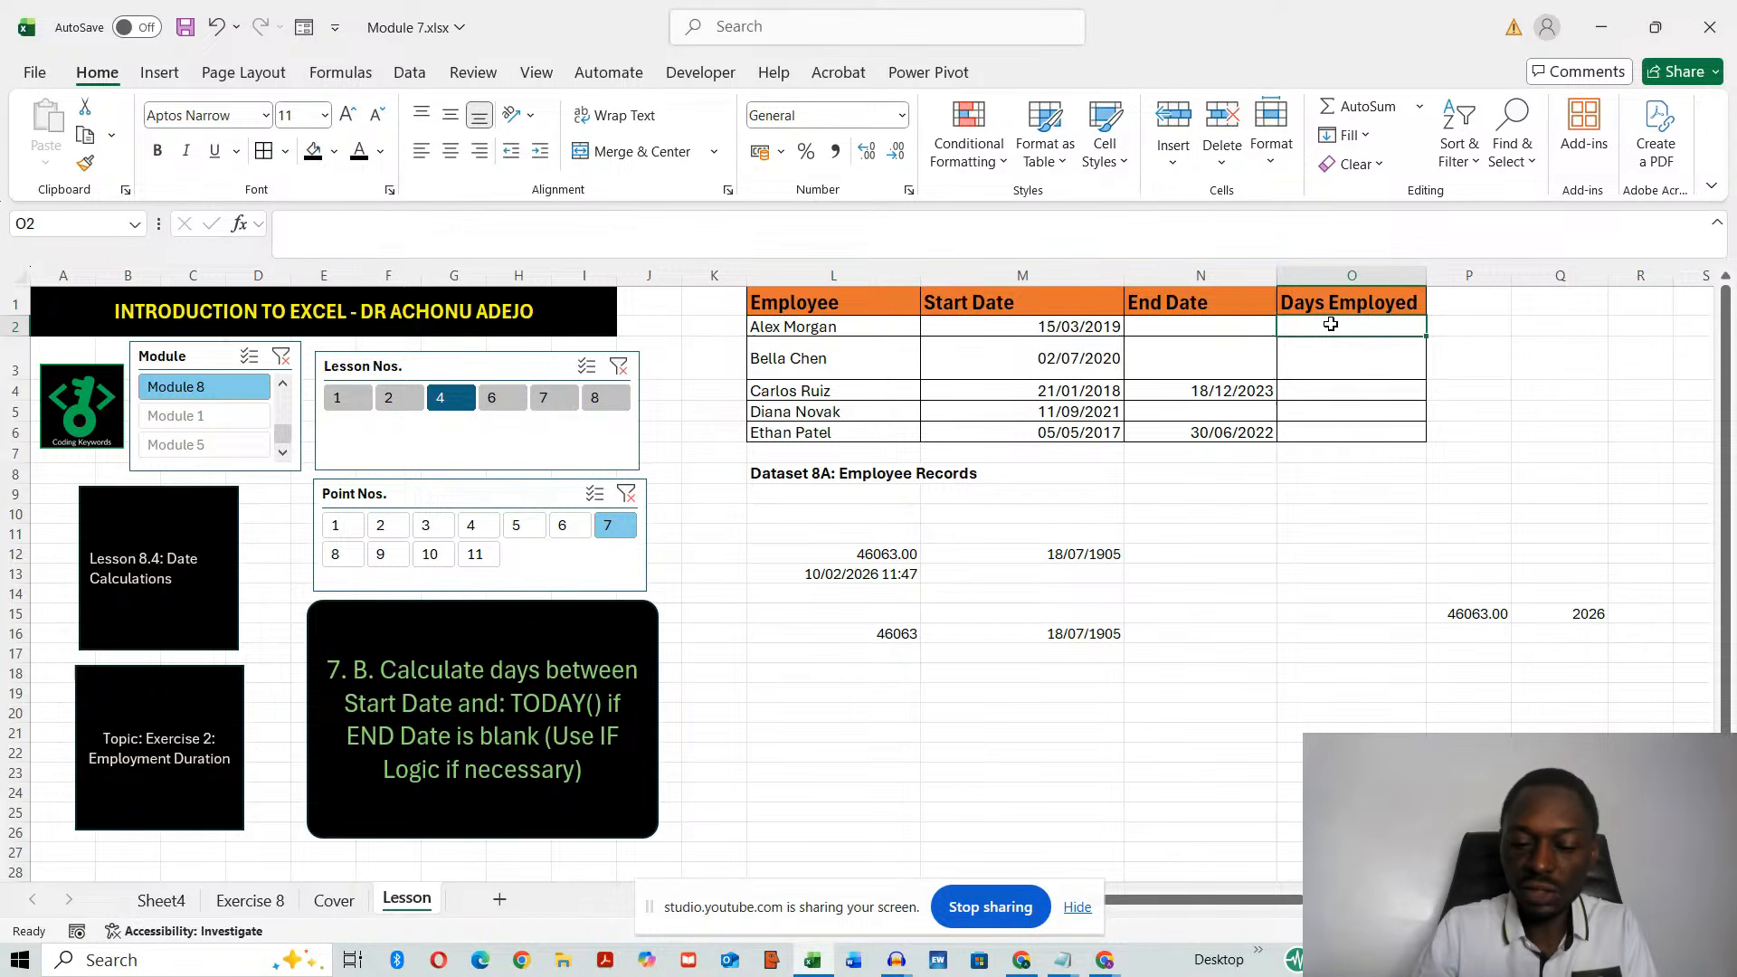
# - Enter the formula =TODAY()-M2 in cell O2 for the first employee's days employed
pyautogui.write('=')
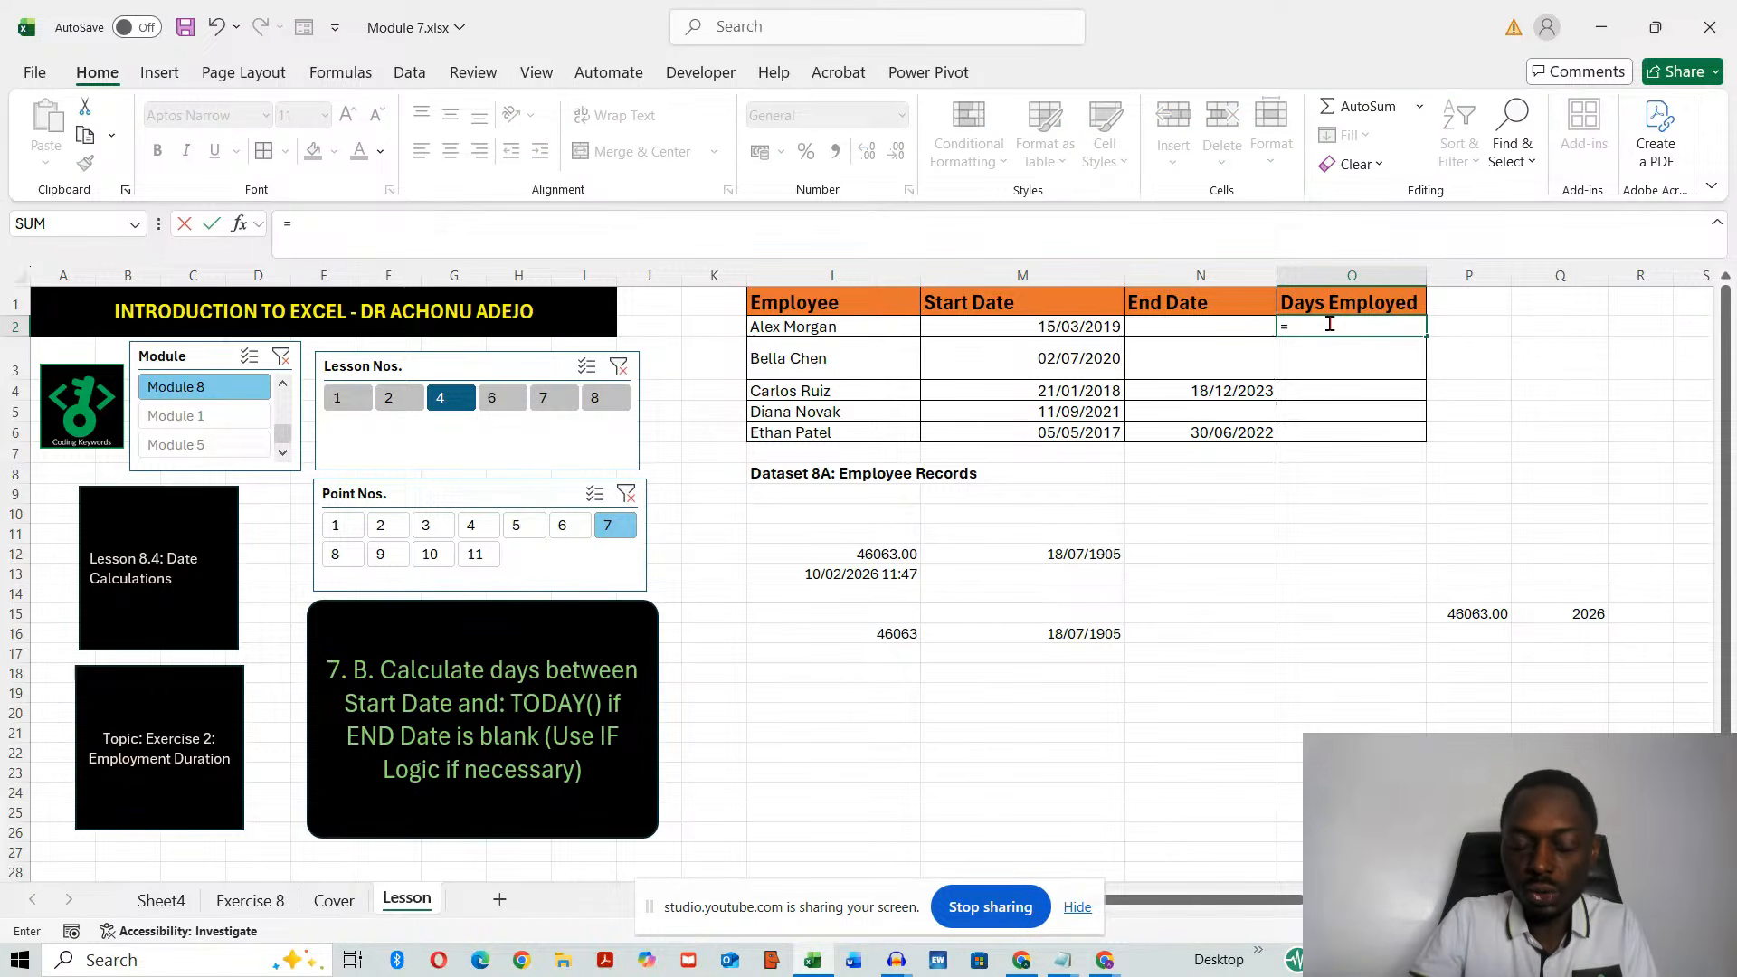
pyautogui.press('capslock')
pyautogui.write('TODAY()')
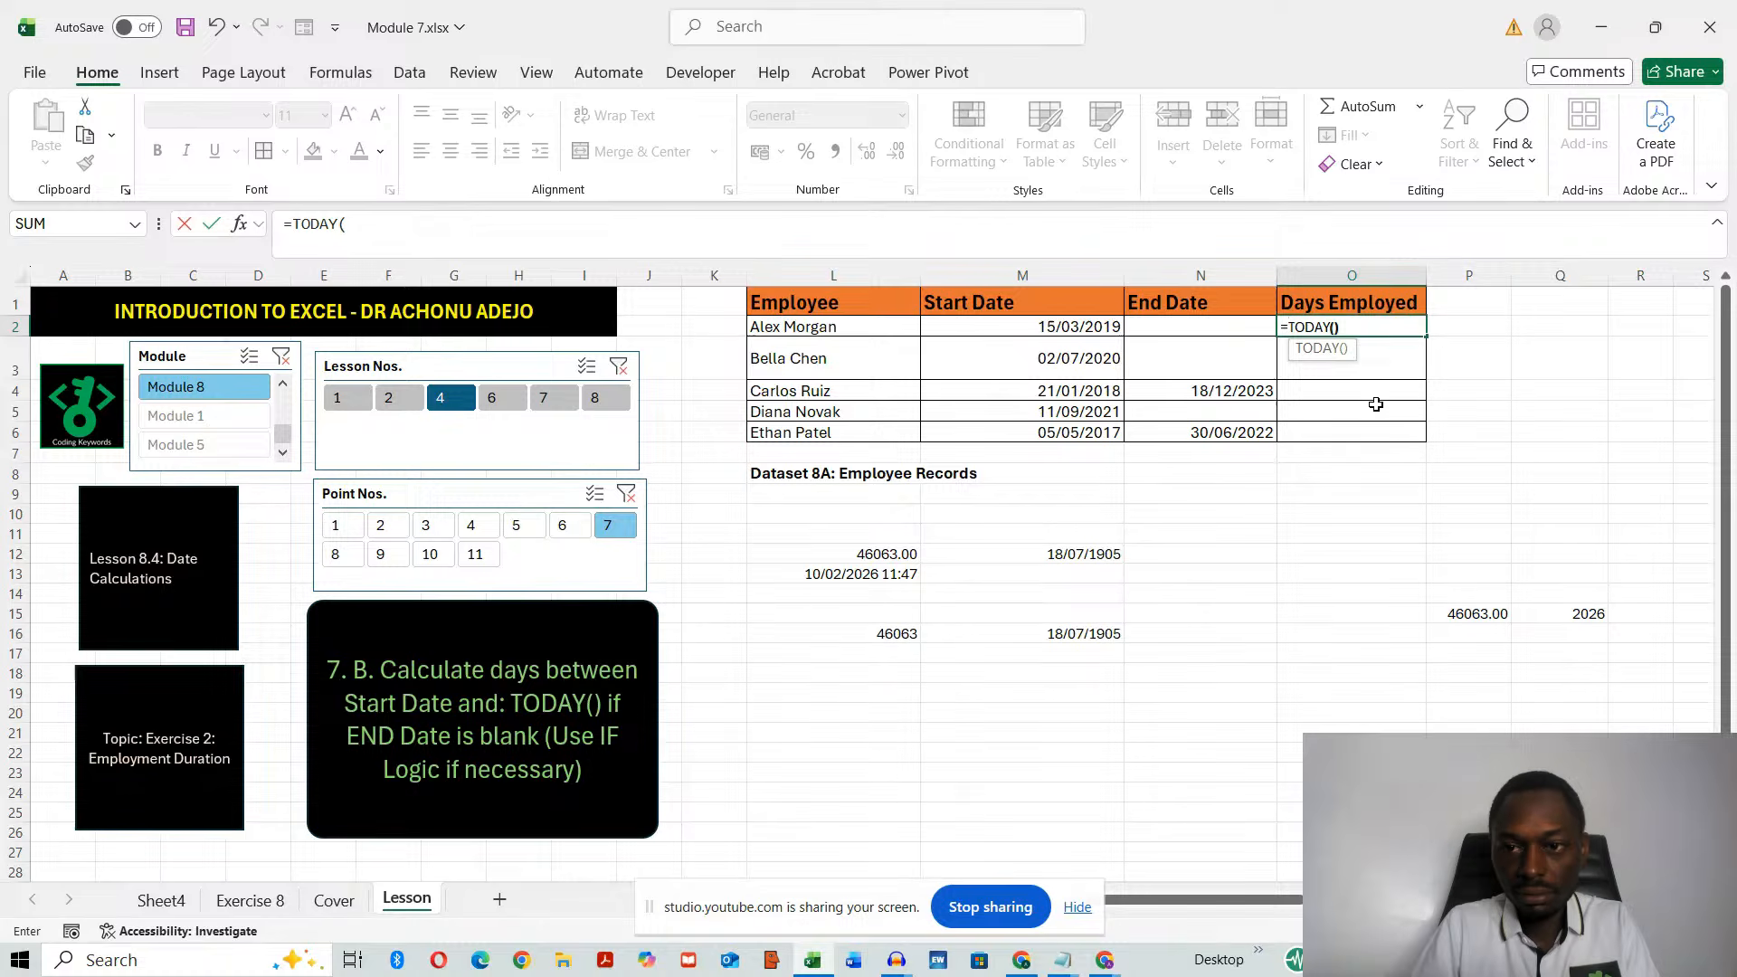
pyautogui.write('-')
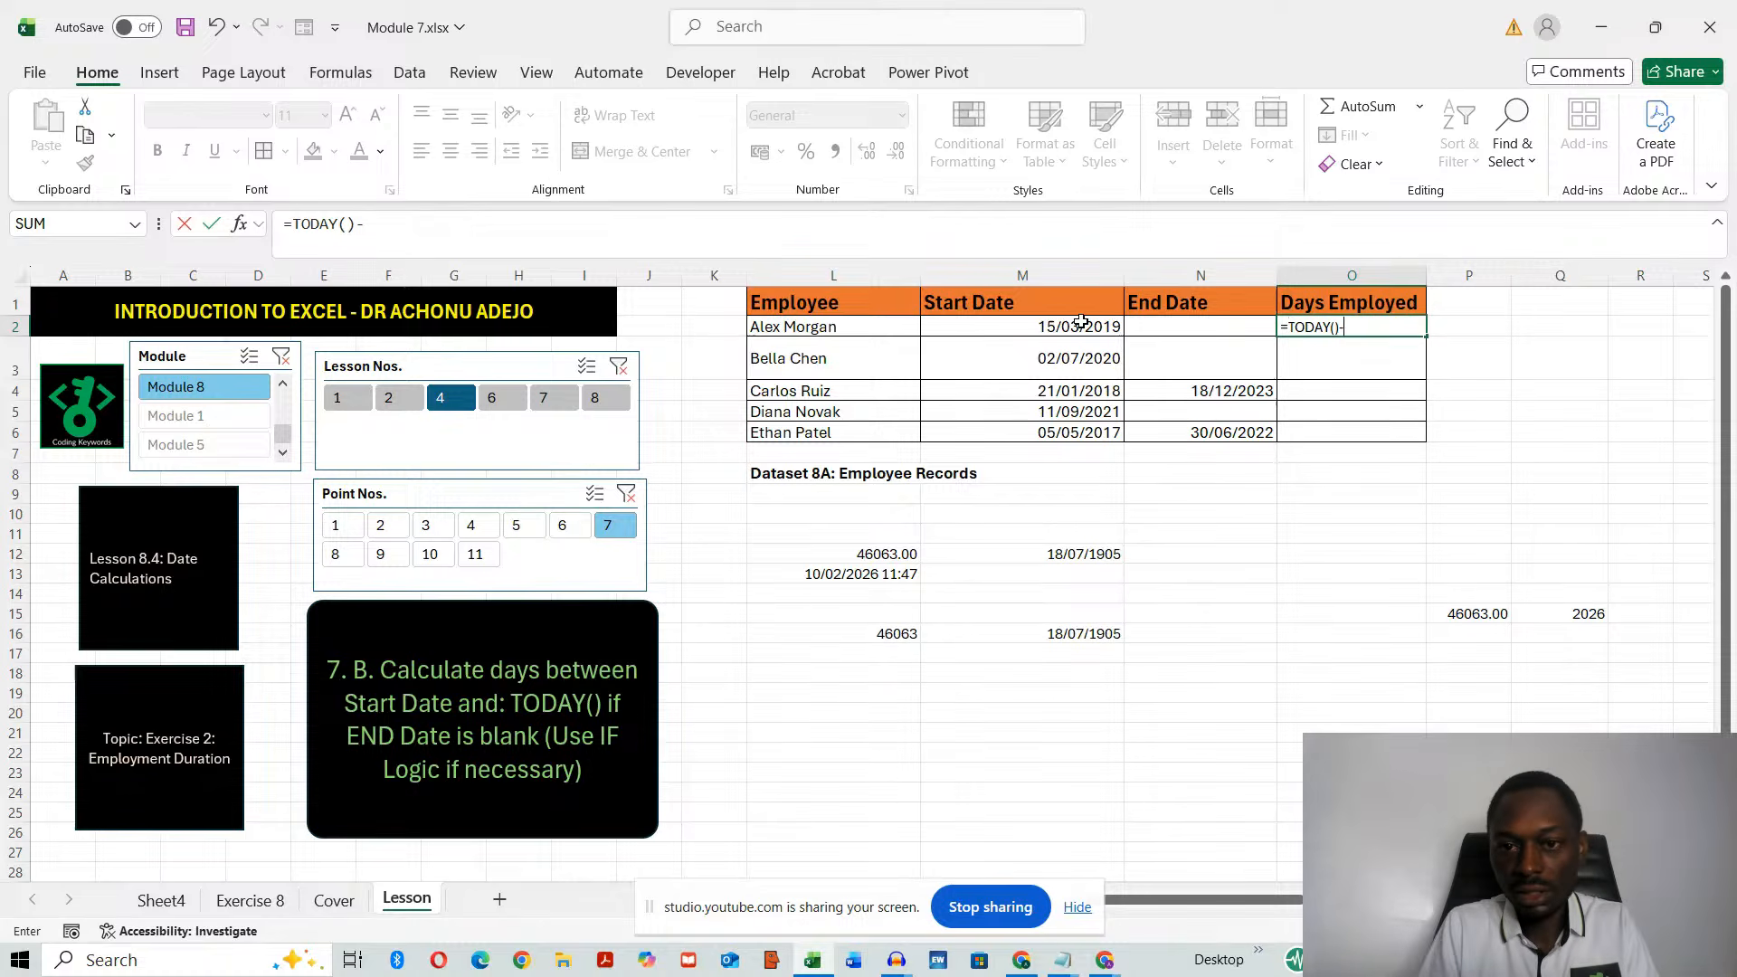
pyautogui.click(1071, 326)
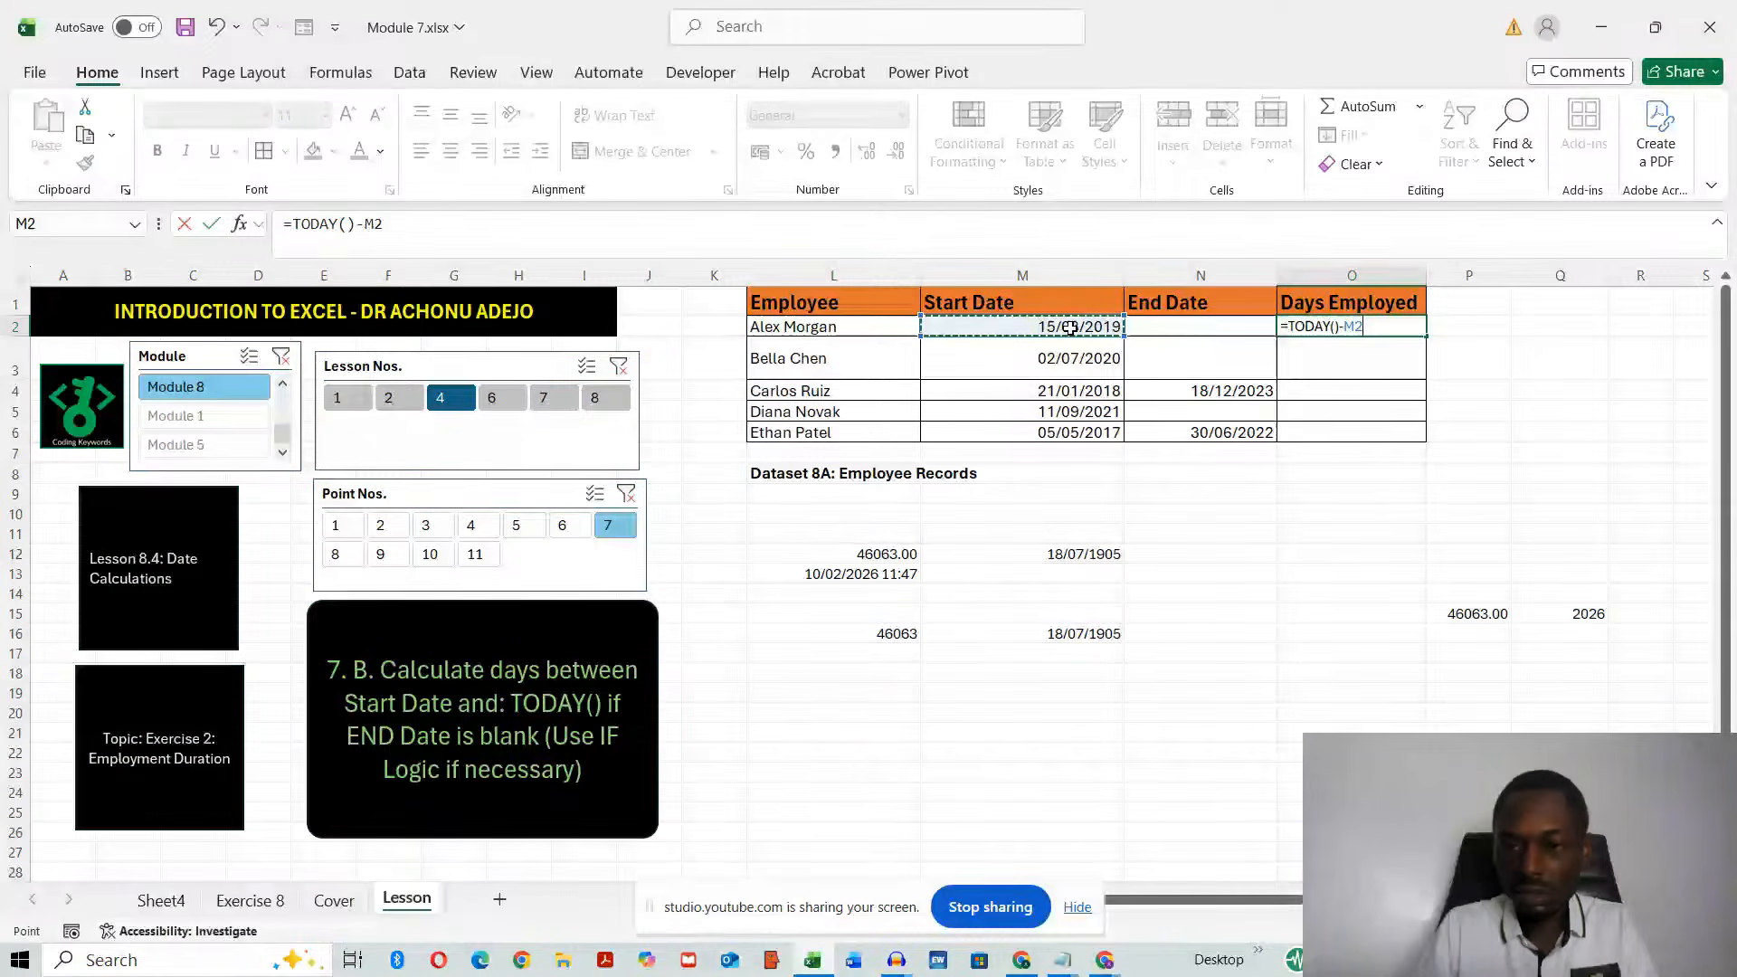
pyautogui.press('Return')
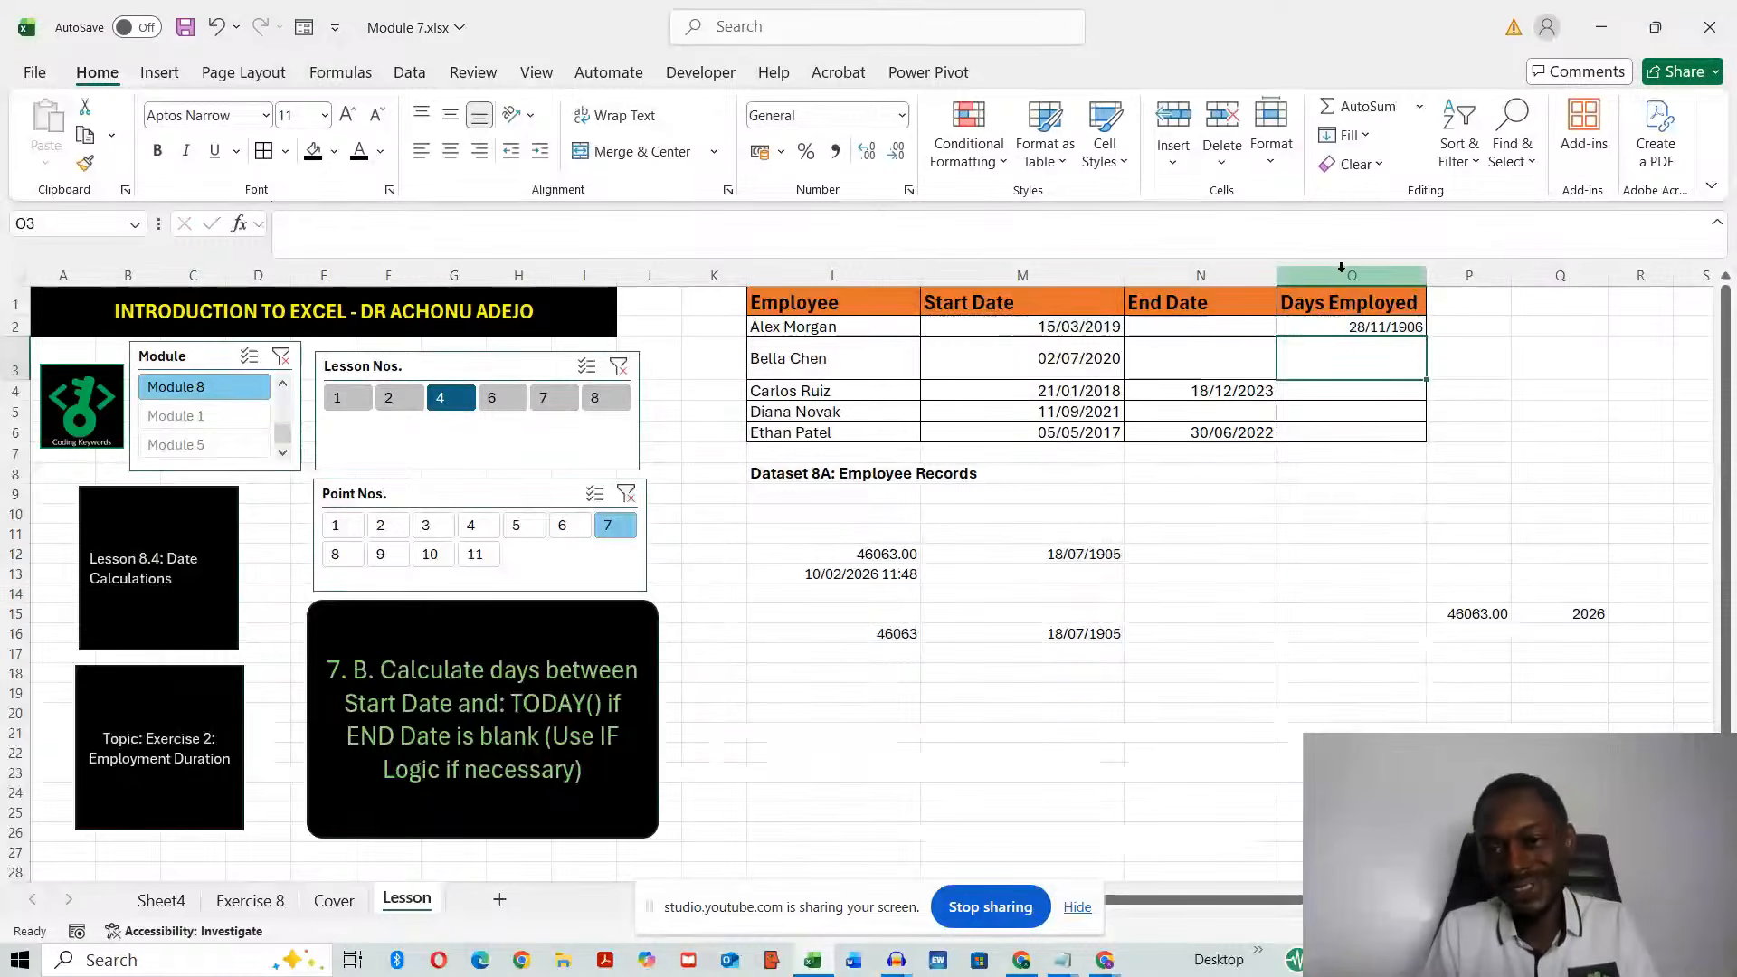
# - Format the Days Employed column O as Number
pyautogui.click(1342, 270)
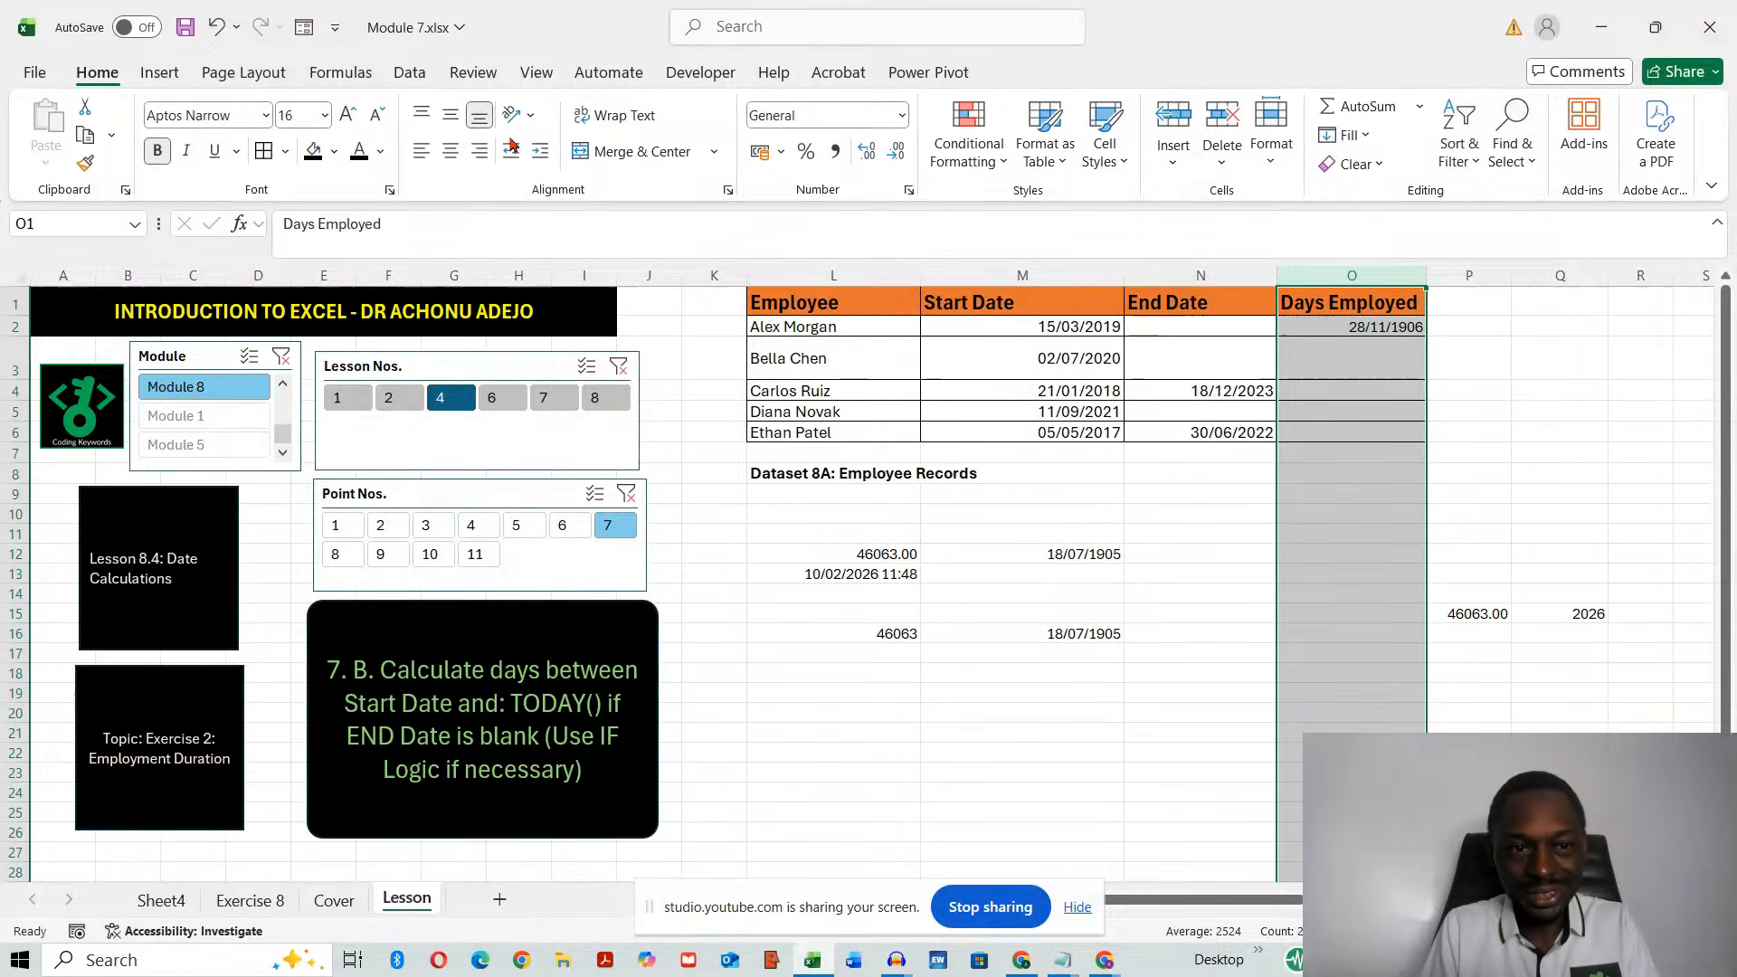
pyautogui.click(902, 115)
pyautogui.click(880, 220)
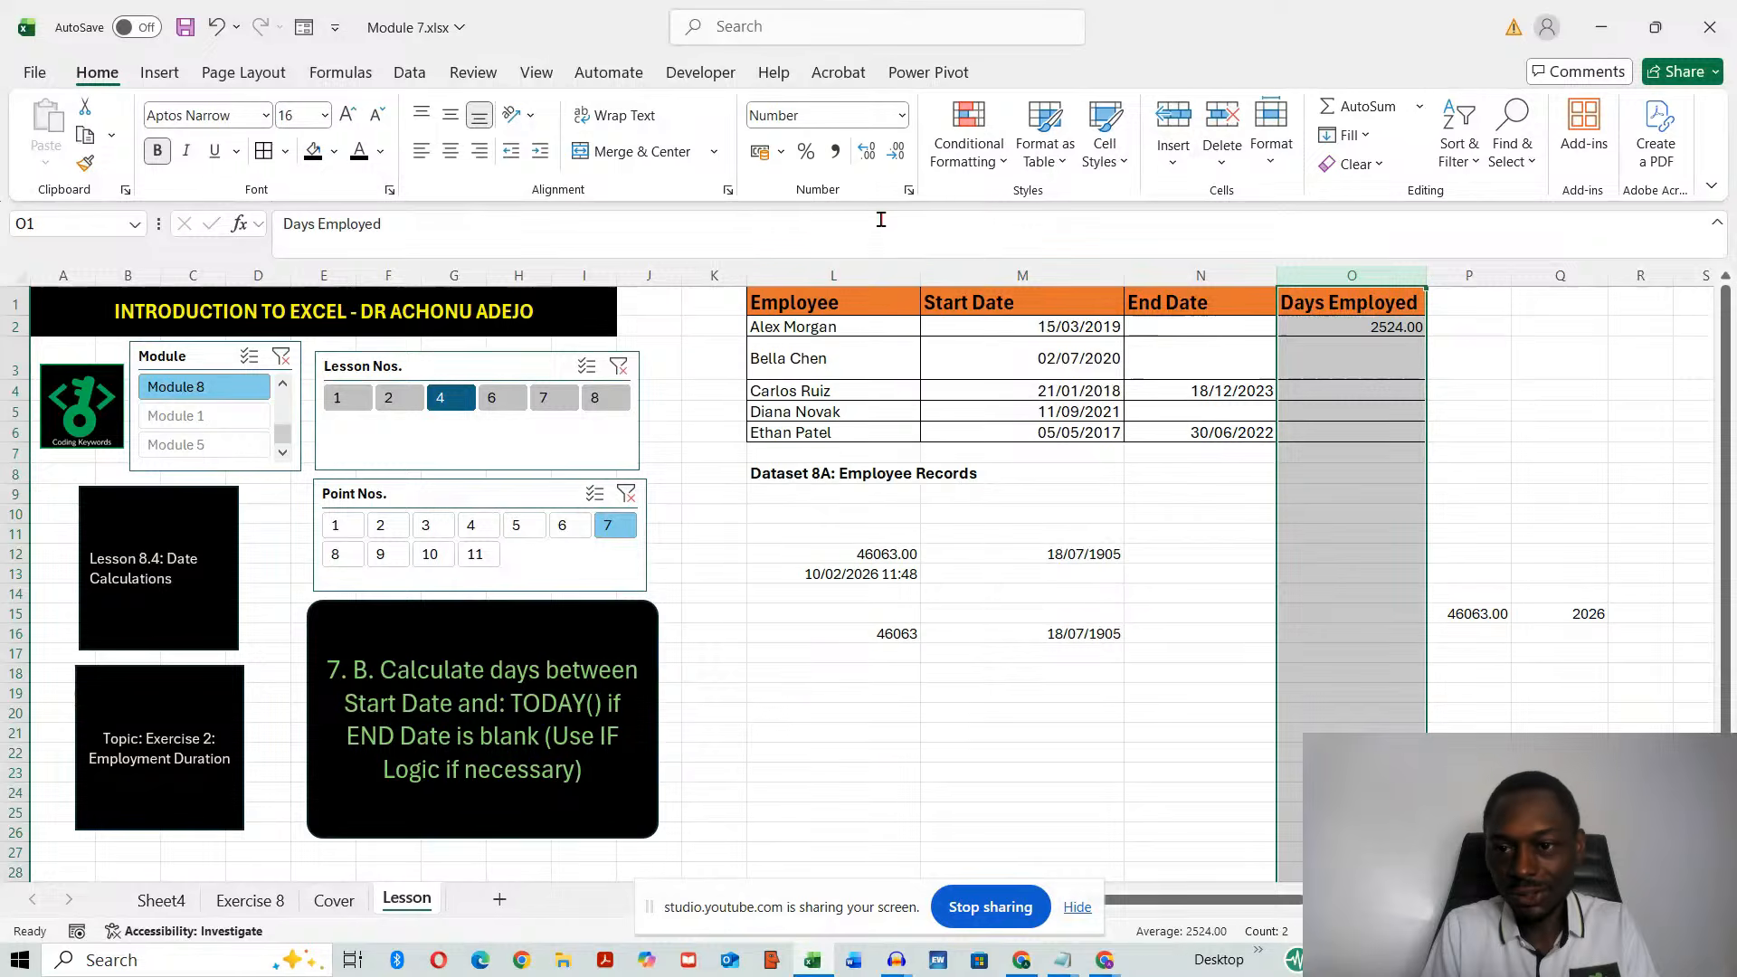
pyautogui.click(1482, 713)
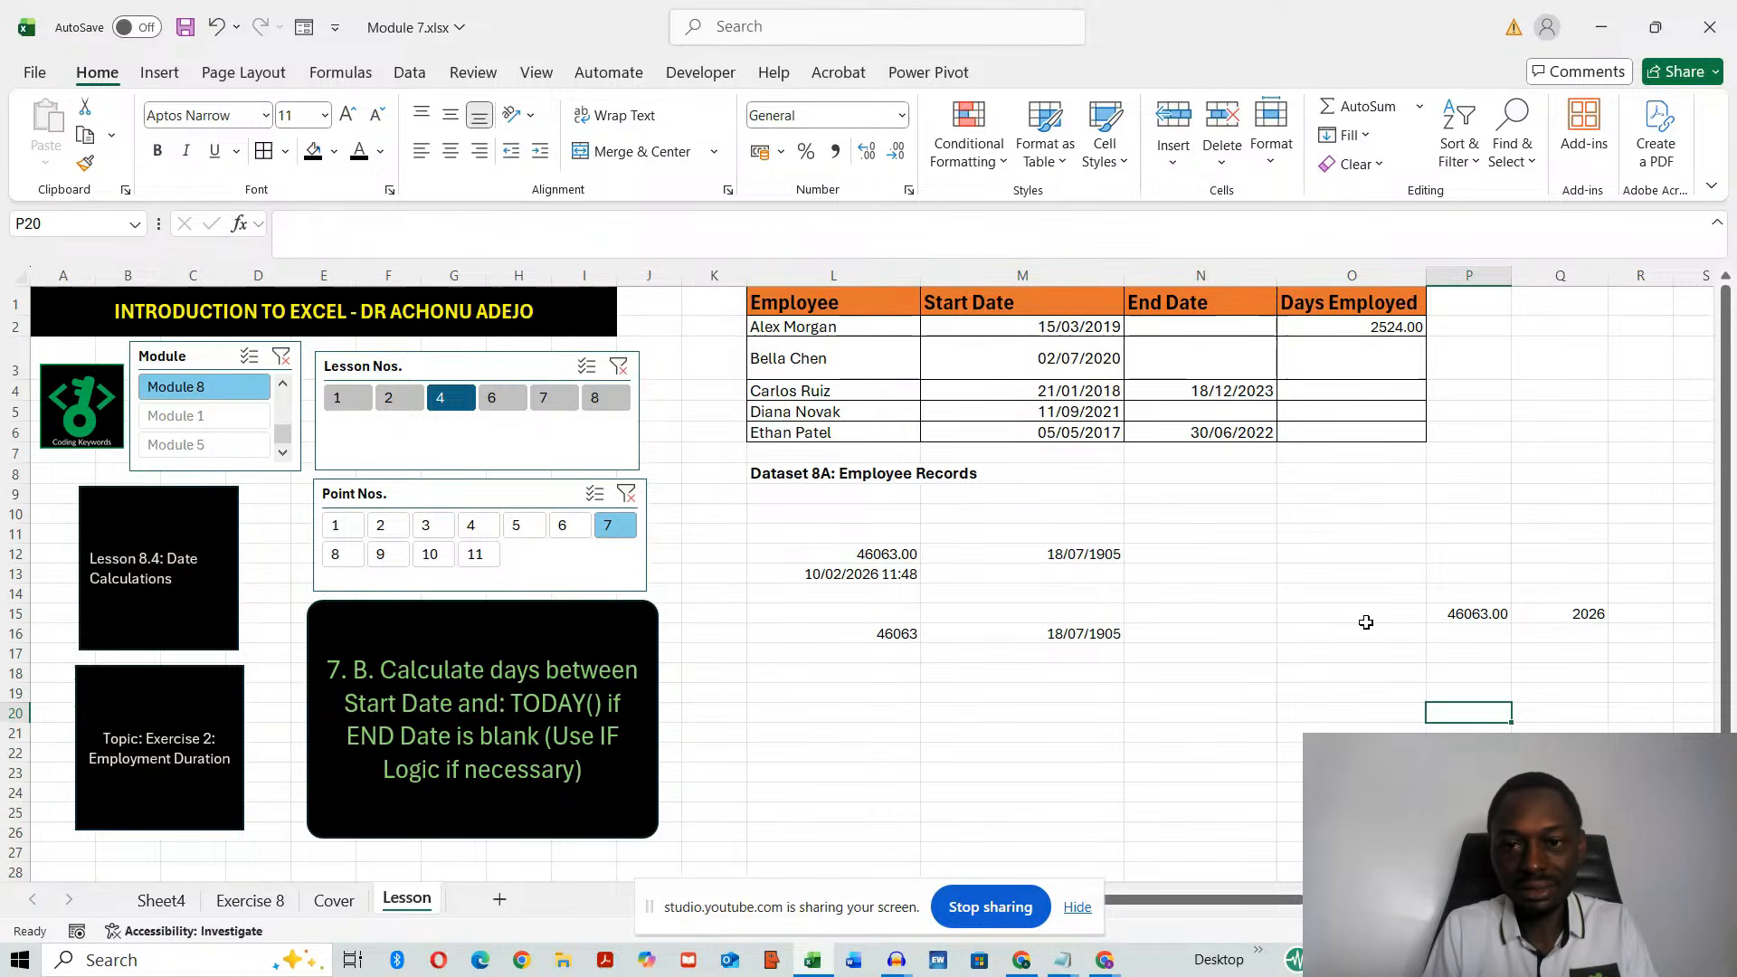
# - Copy the days-employed formula from O2 down through O5
pyautogui.click(1371, 353)
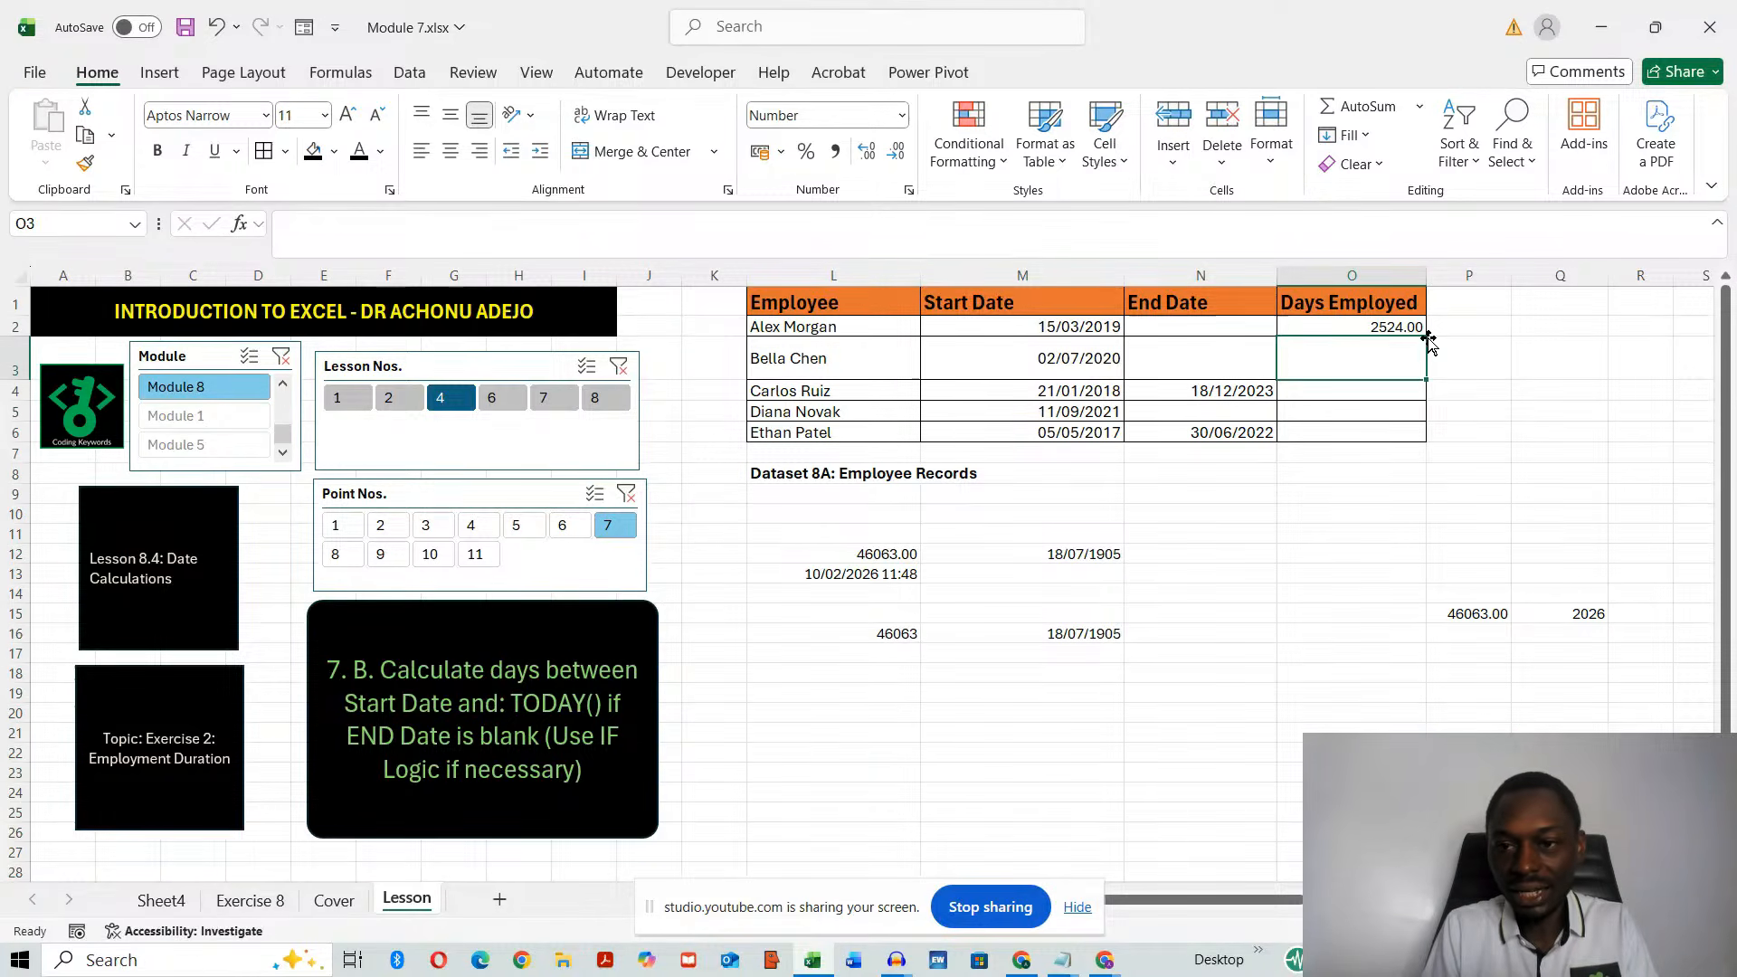
pyautogui.click(1399, 327)
pyautogui.moveTo(1426, 334); pyautogui.dragTo(1425, 373)
pyautogui.click(1371, 350)
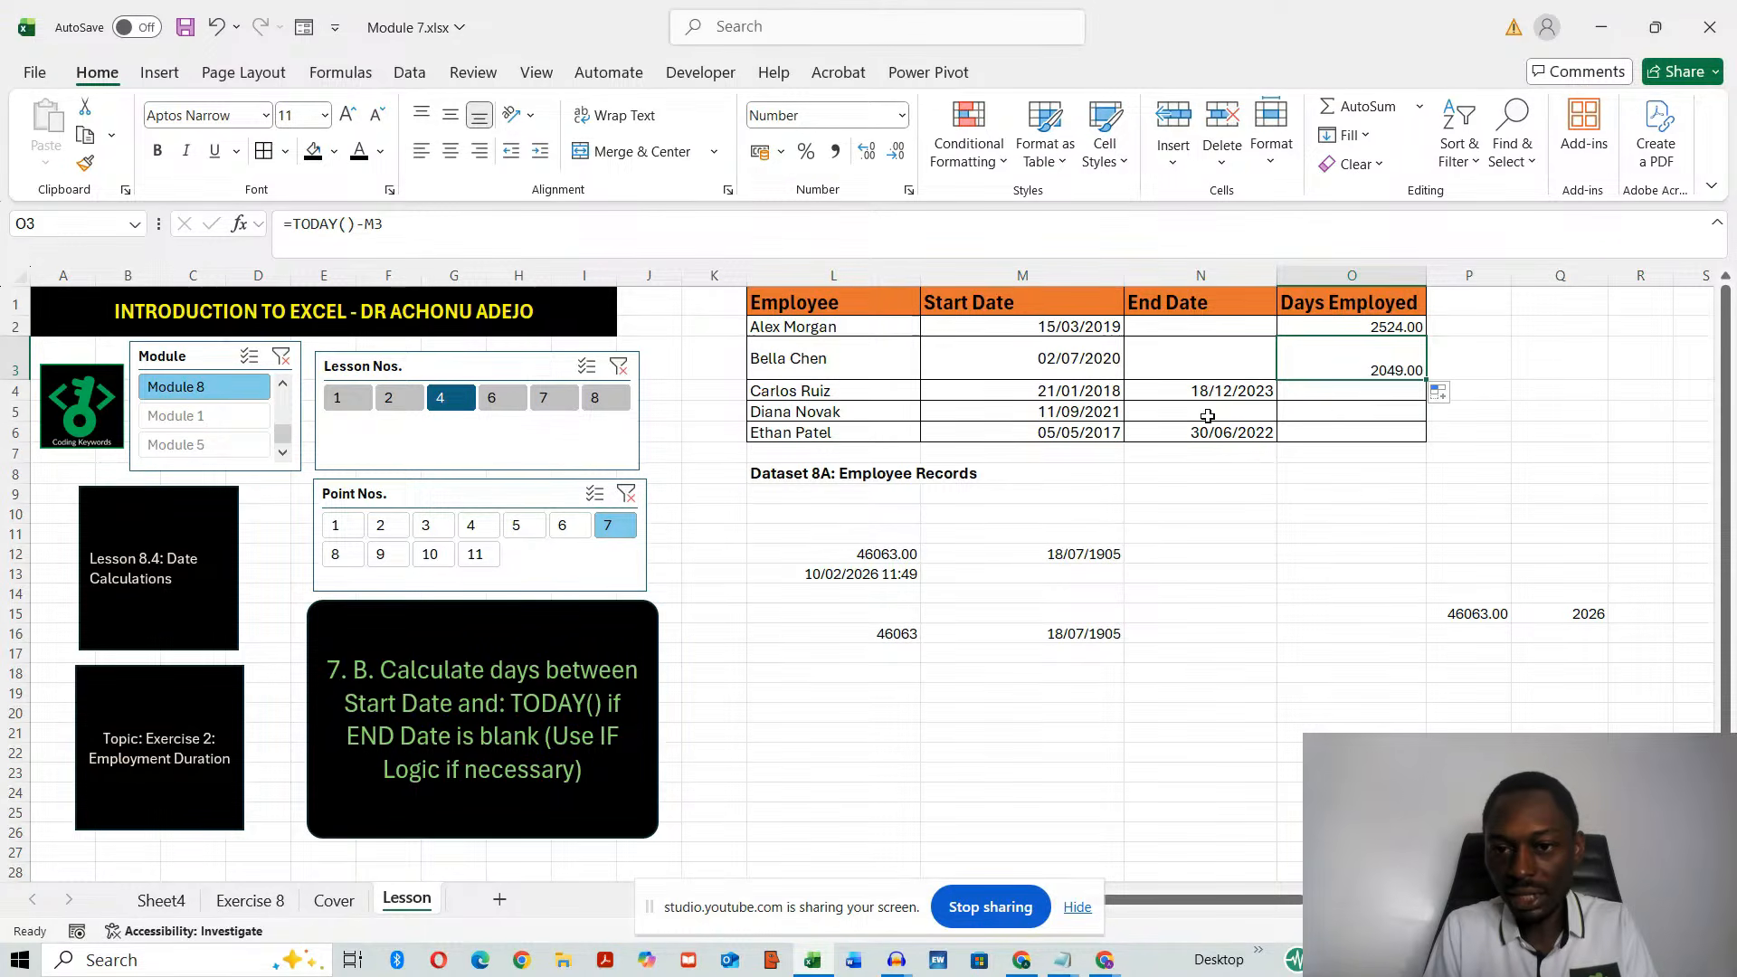
pyautogui.moveTo(1424, 378); pyautogui.dragTo(1427, 419)
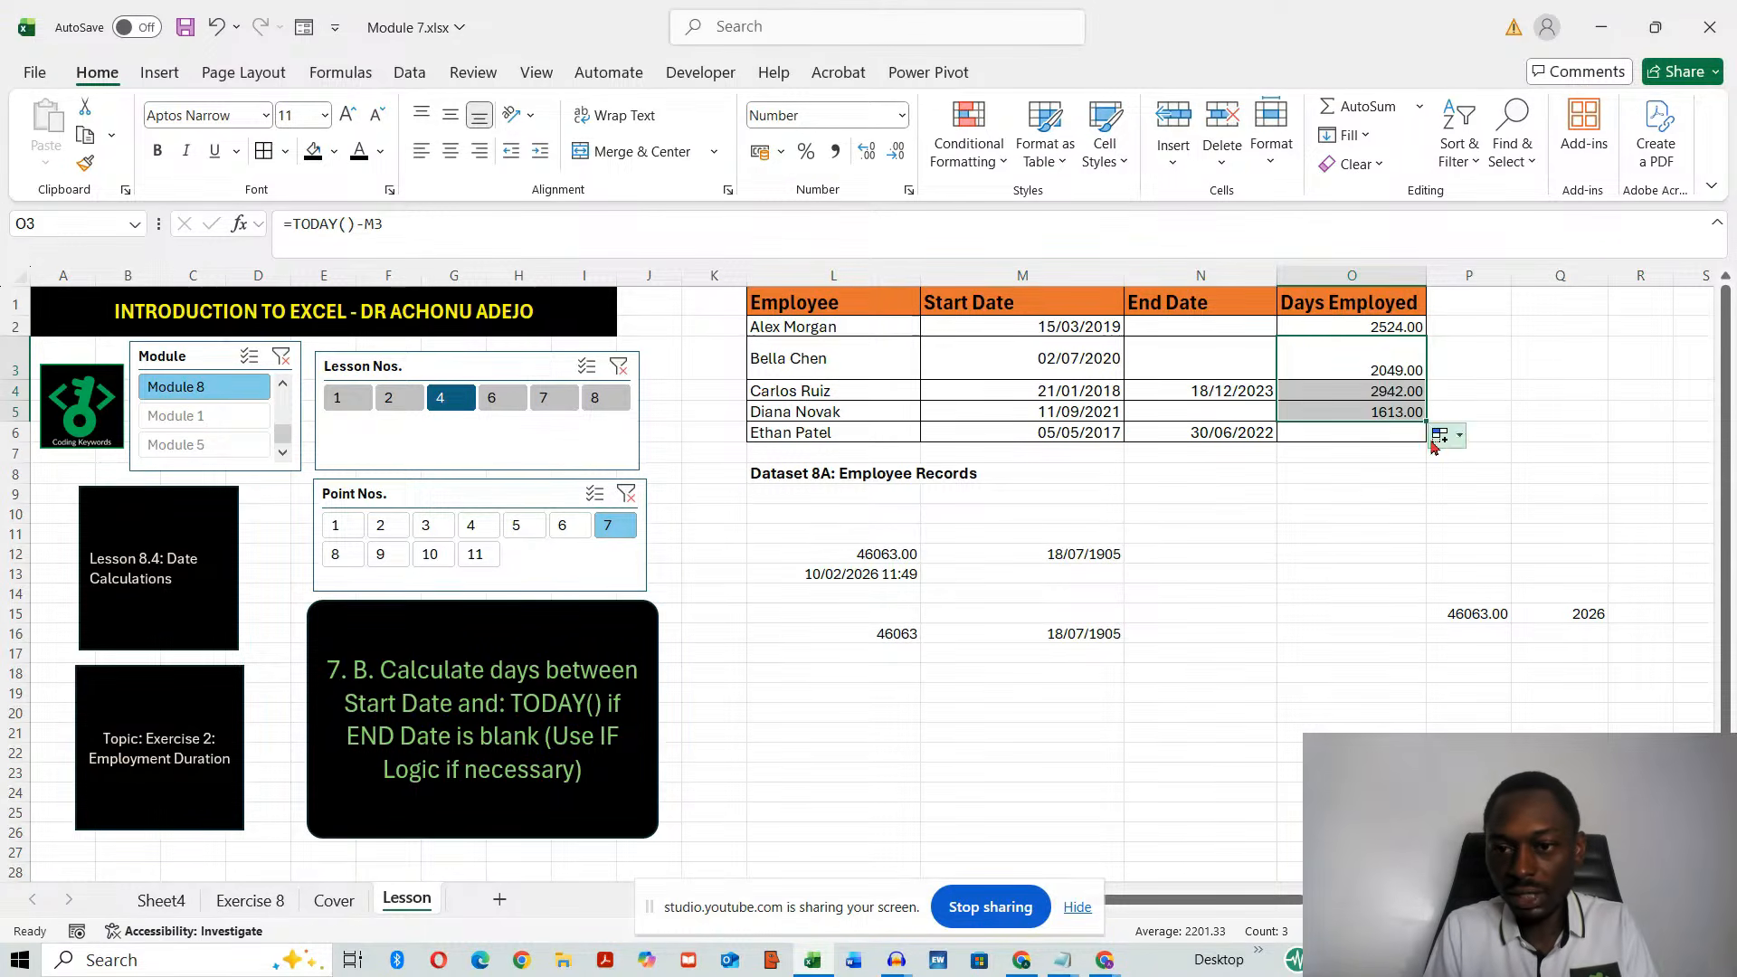
# - Replace the formula in O4 with =N4-M4, subtracting that employee's start date from the end date
pyautogui.click(1393, 391)
pyautogui.press('Delete')
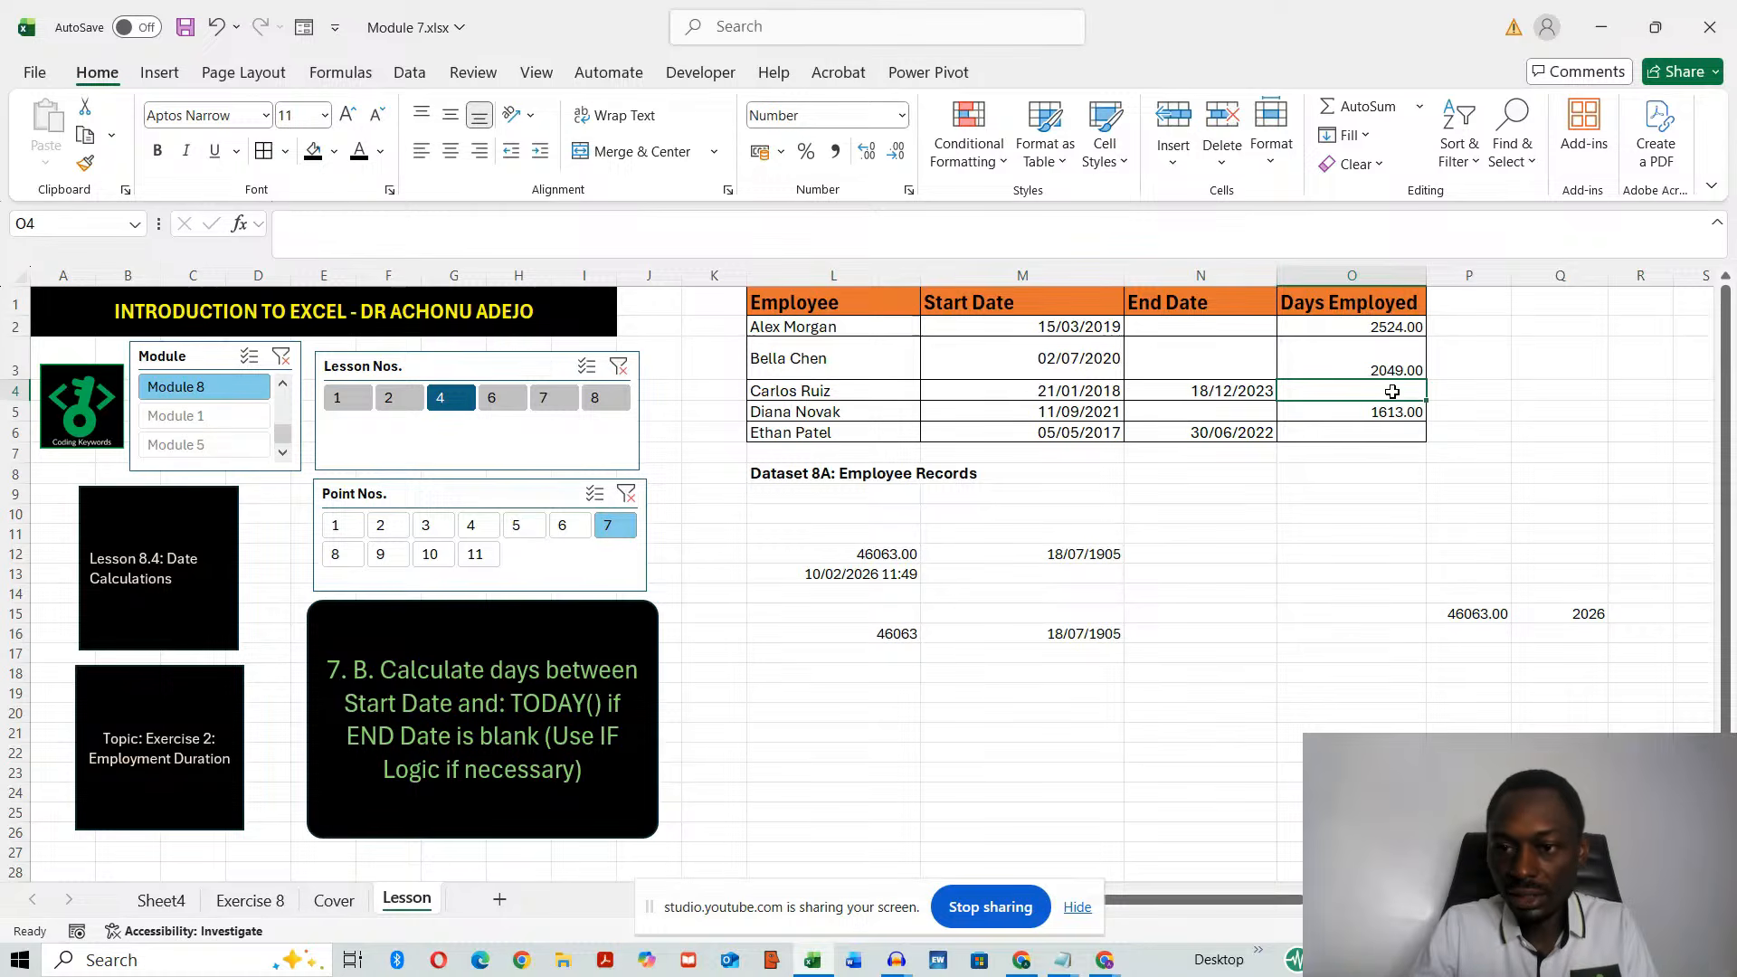
pyautogui.click(1345, 650)
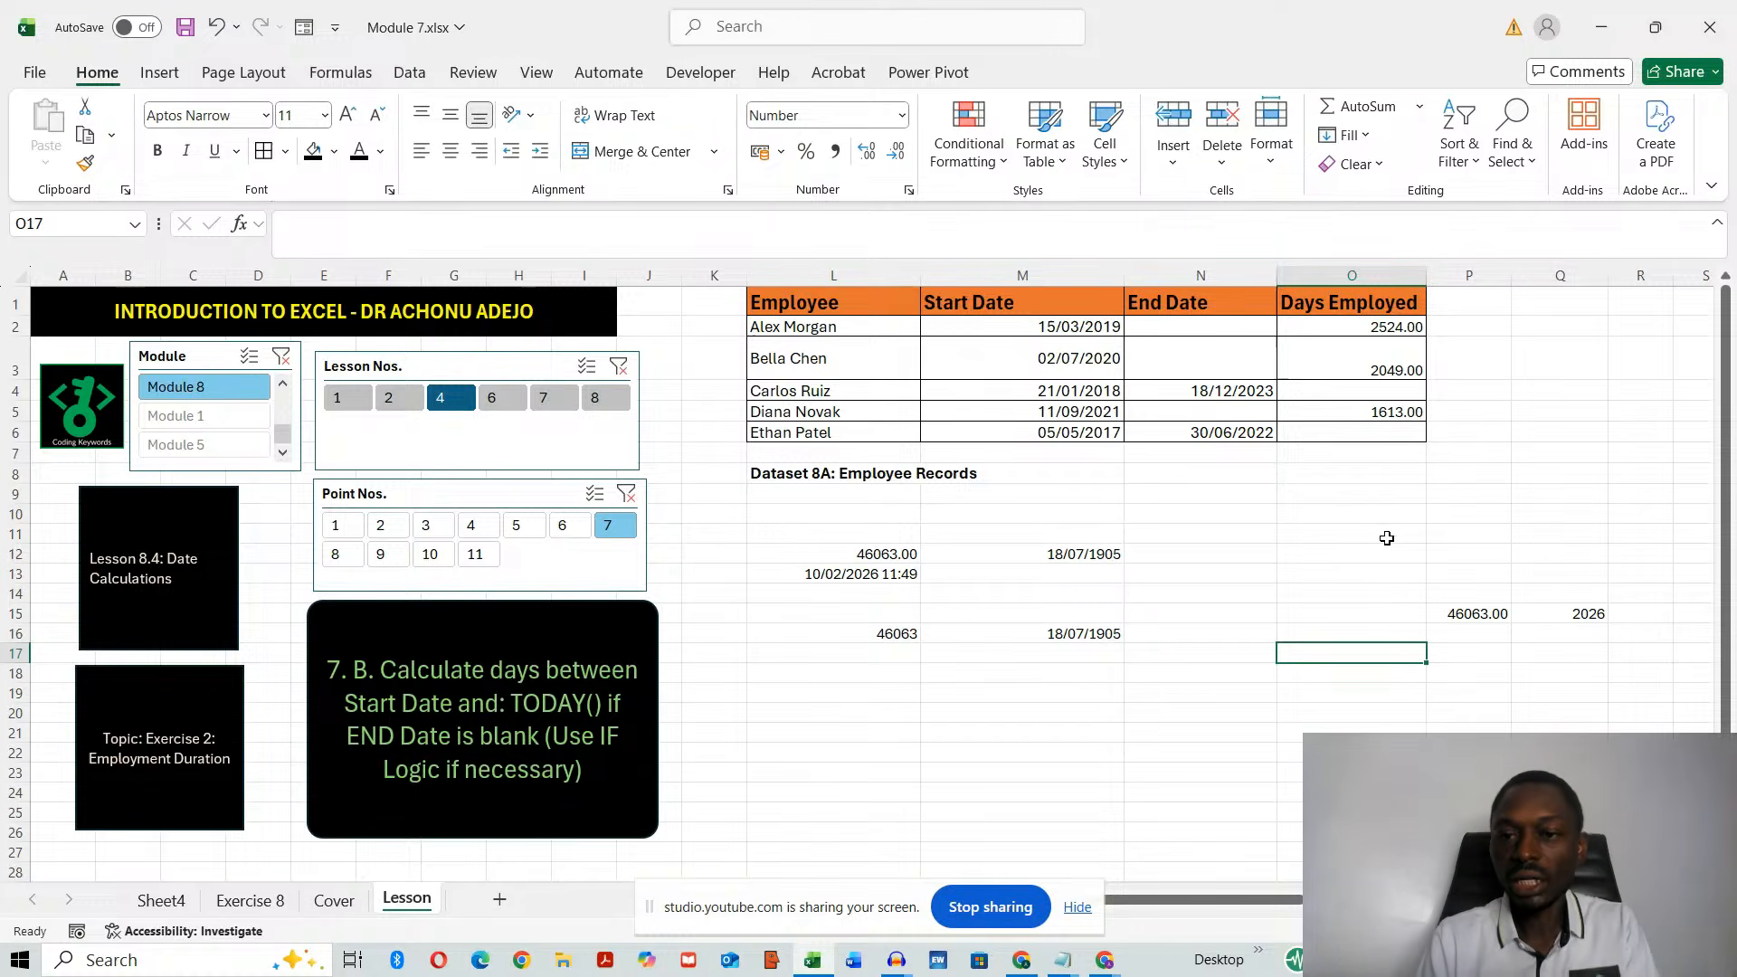
pyautogui.click(1348, 392)
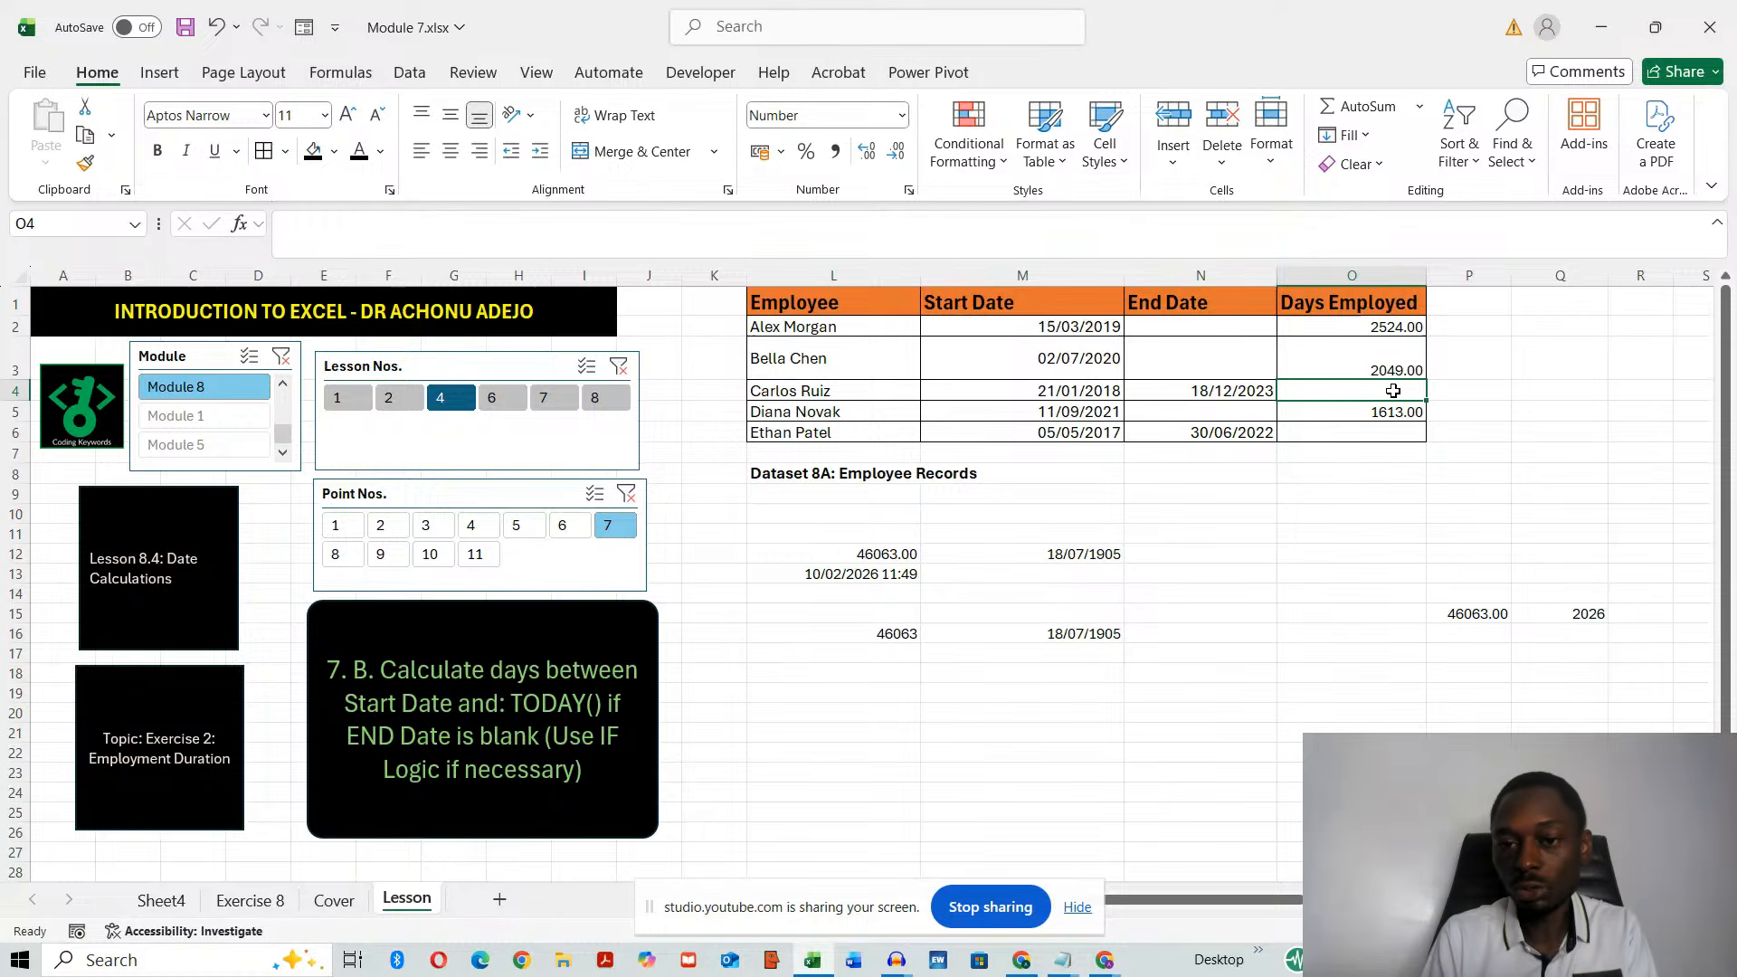
pyautogui.write('=')
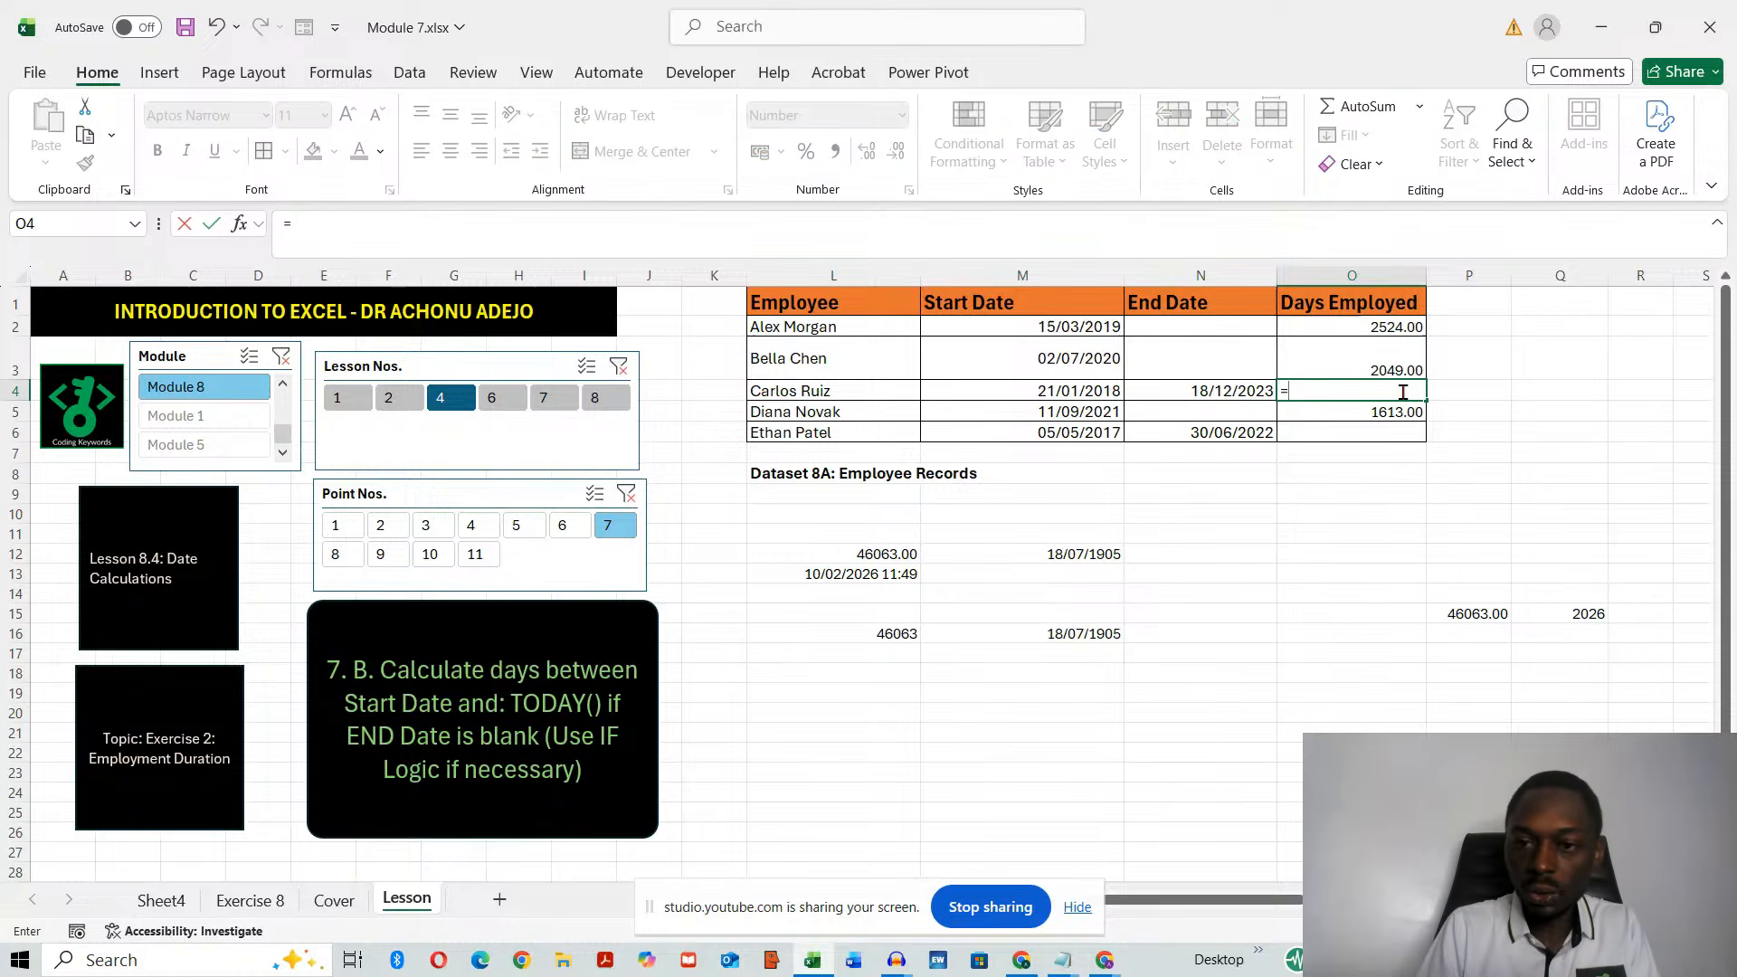
pyautogui.click(1225, 388)
pyautogui.write('-')
pyautogui.click(1073, 391)
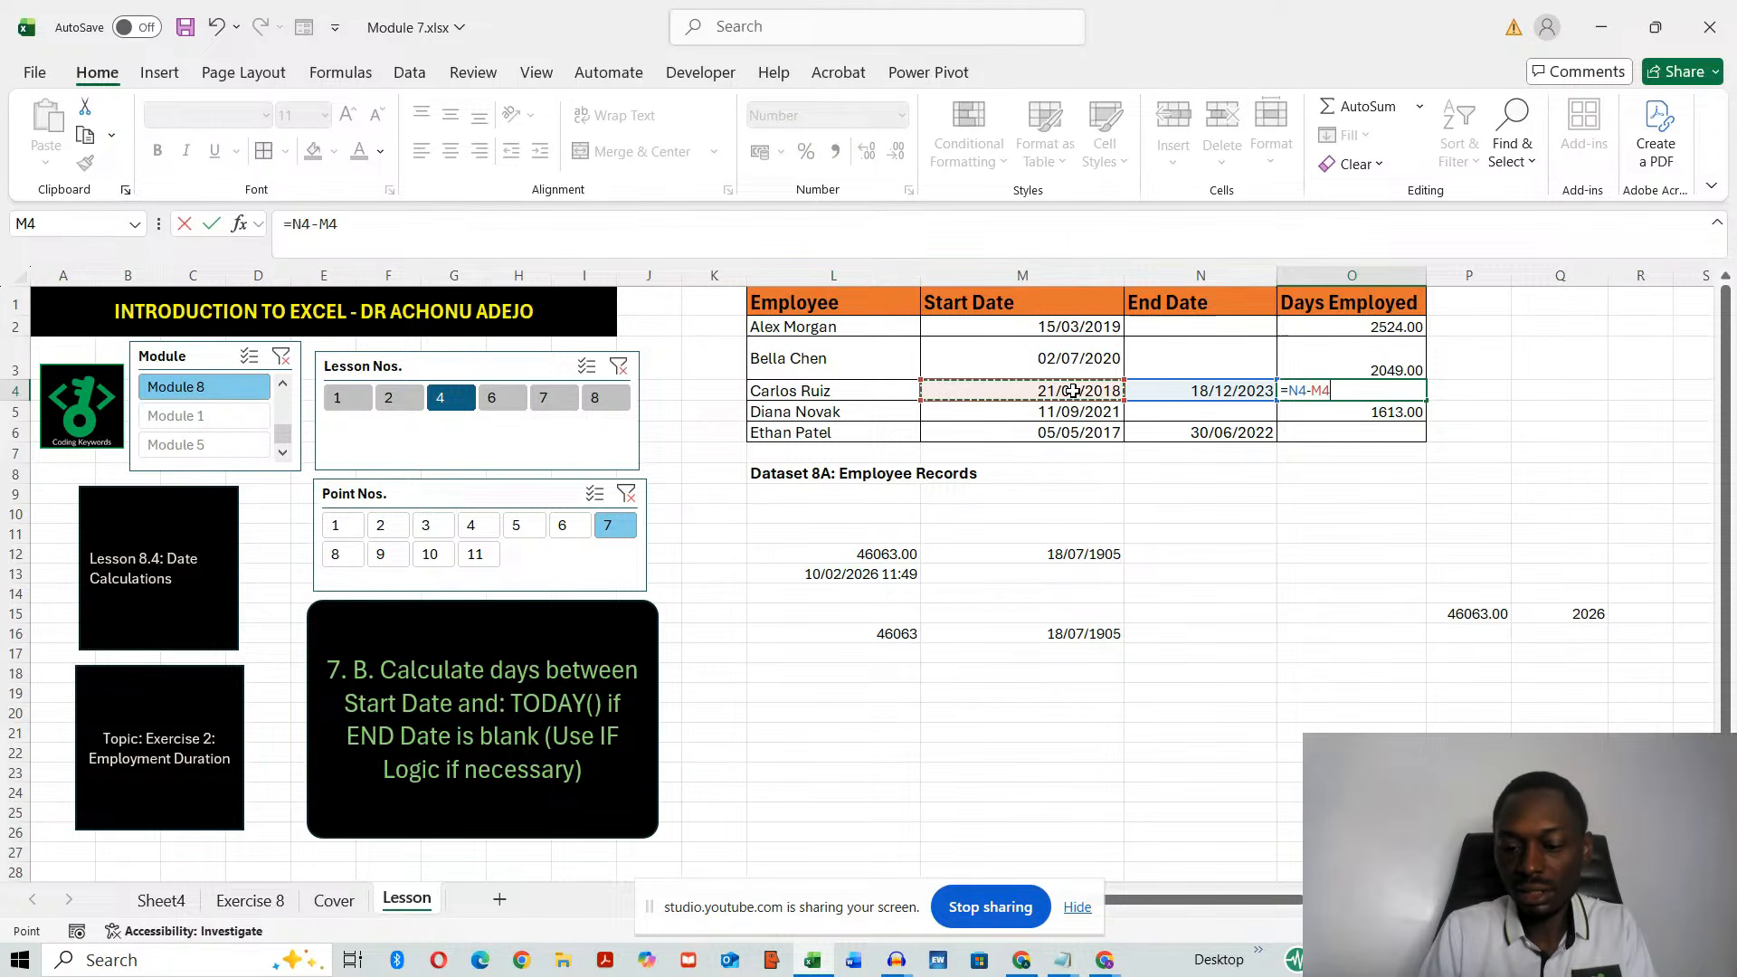
pyautogui.press('Return')
# - Enter the formula =N6-M6 in O6 for the last employee's days employed
pyautogui.click(1368, 432)
pyautogui.write('=')
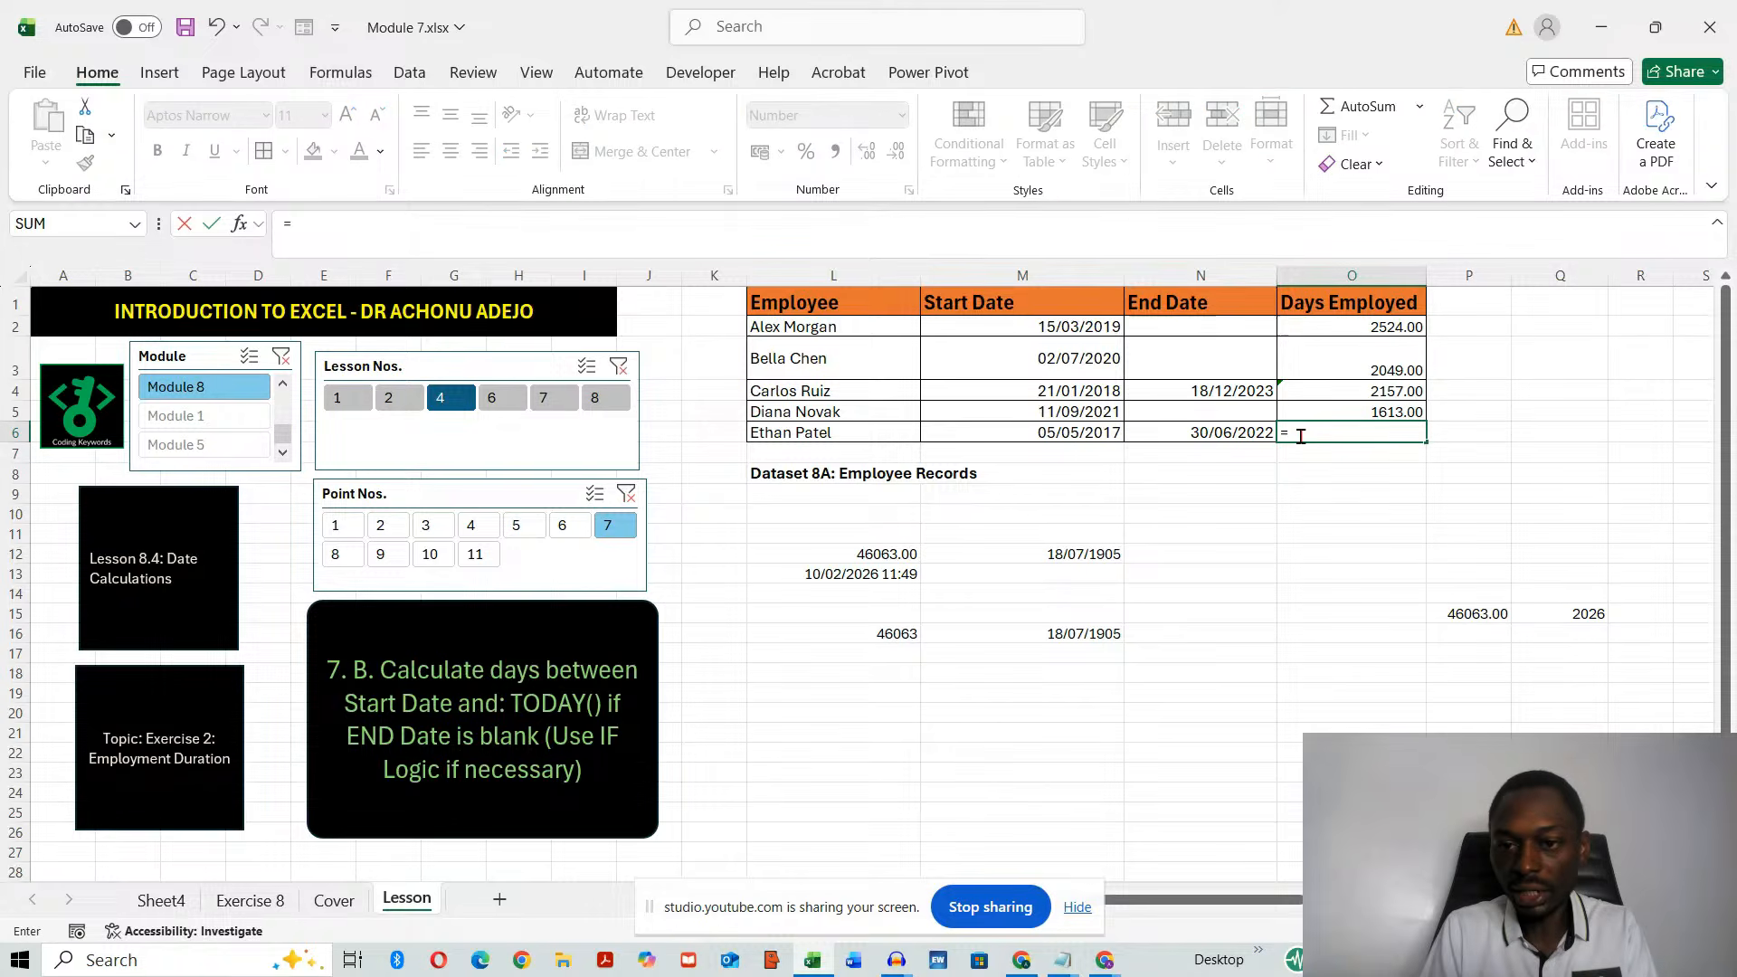
pyautogui.click(1212, 432)
pyautogui.write('-')
pyautogui.click(1071, 427)
pyautogui.press('Return')
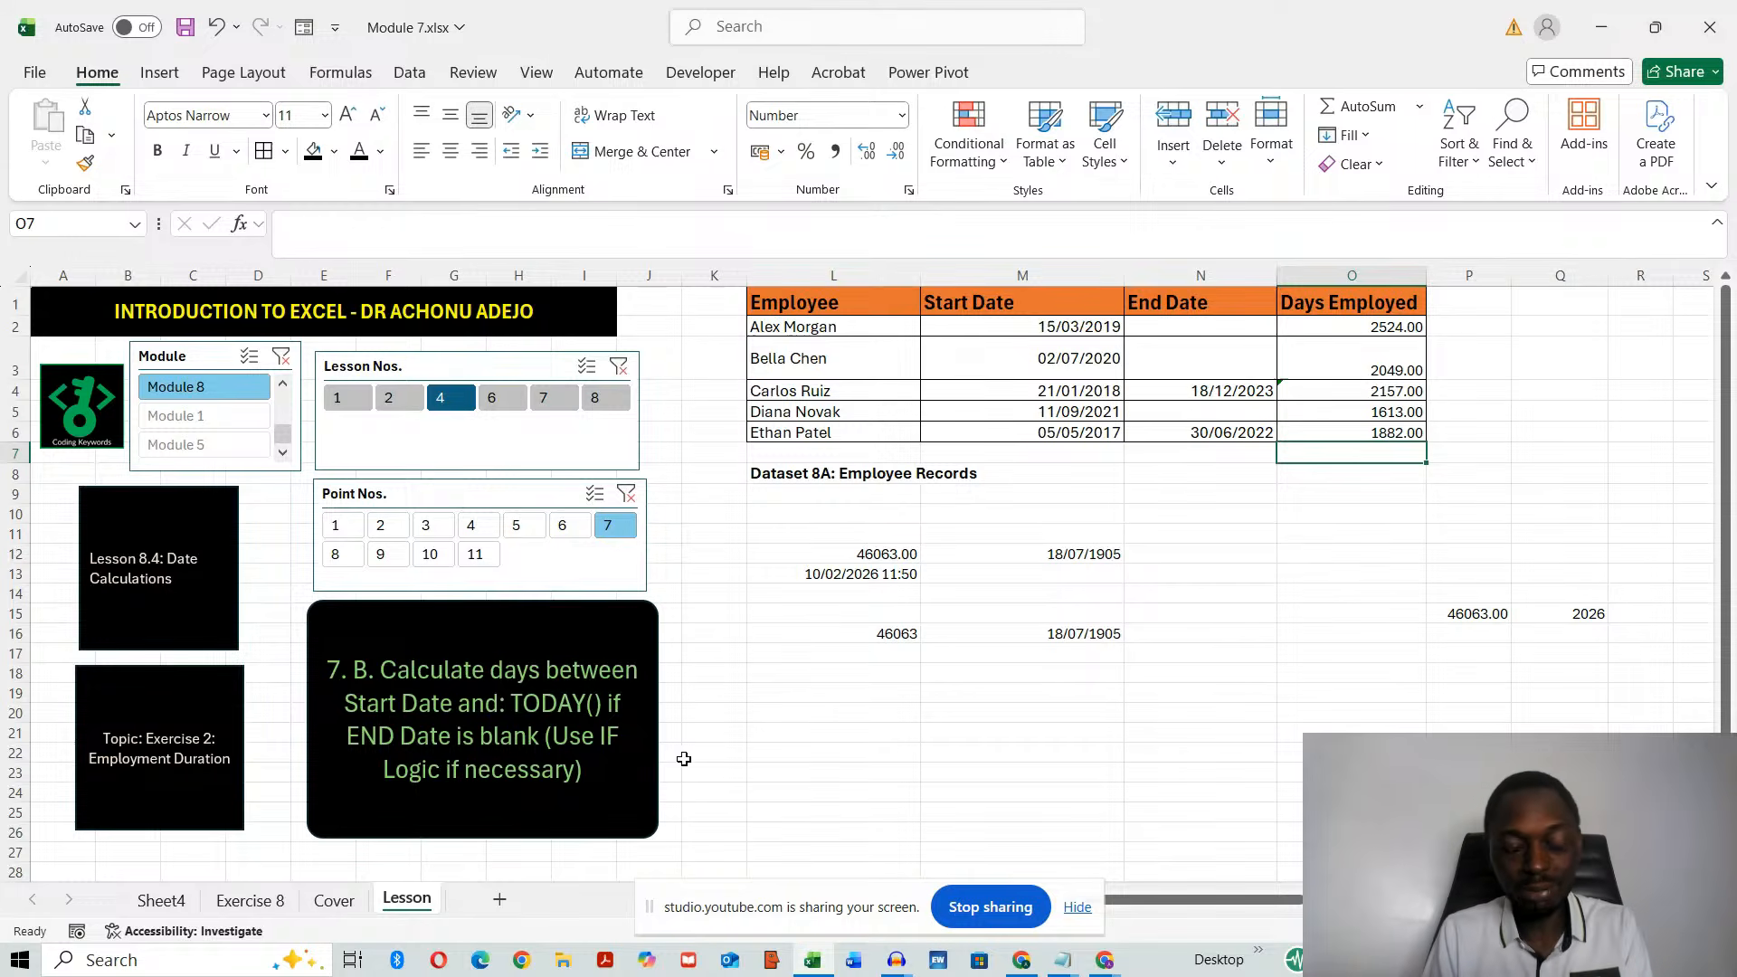
# - Review the formulas in O2 and O3, check the live stream in YouTube Studio and return to the Excel workbook
pyautogui.click(1372, 323)
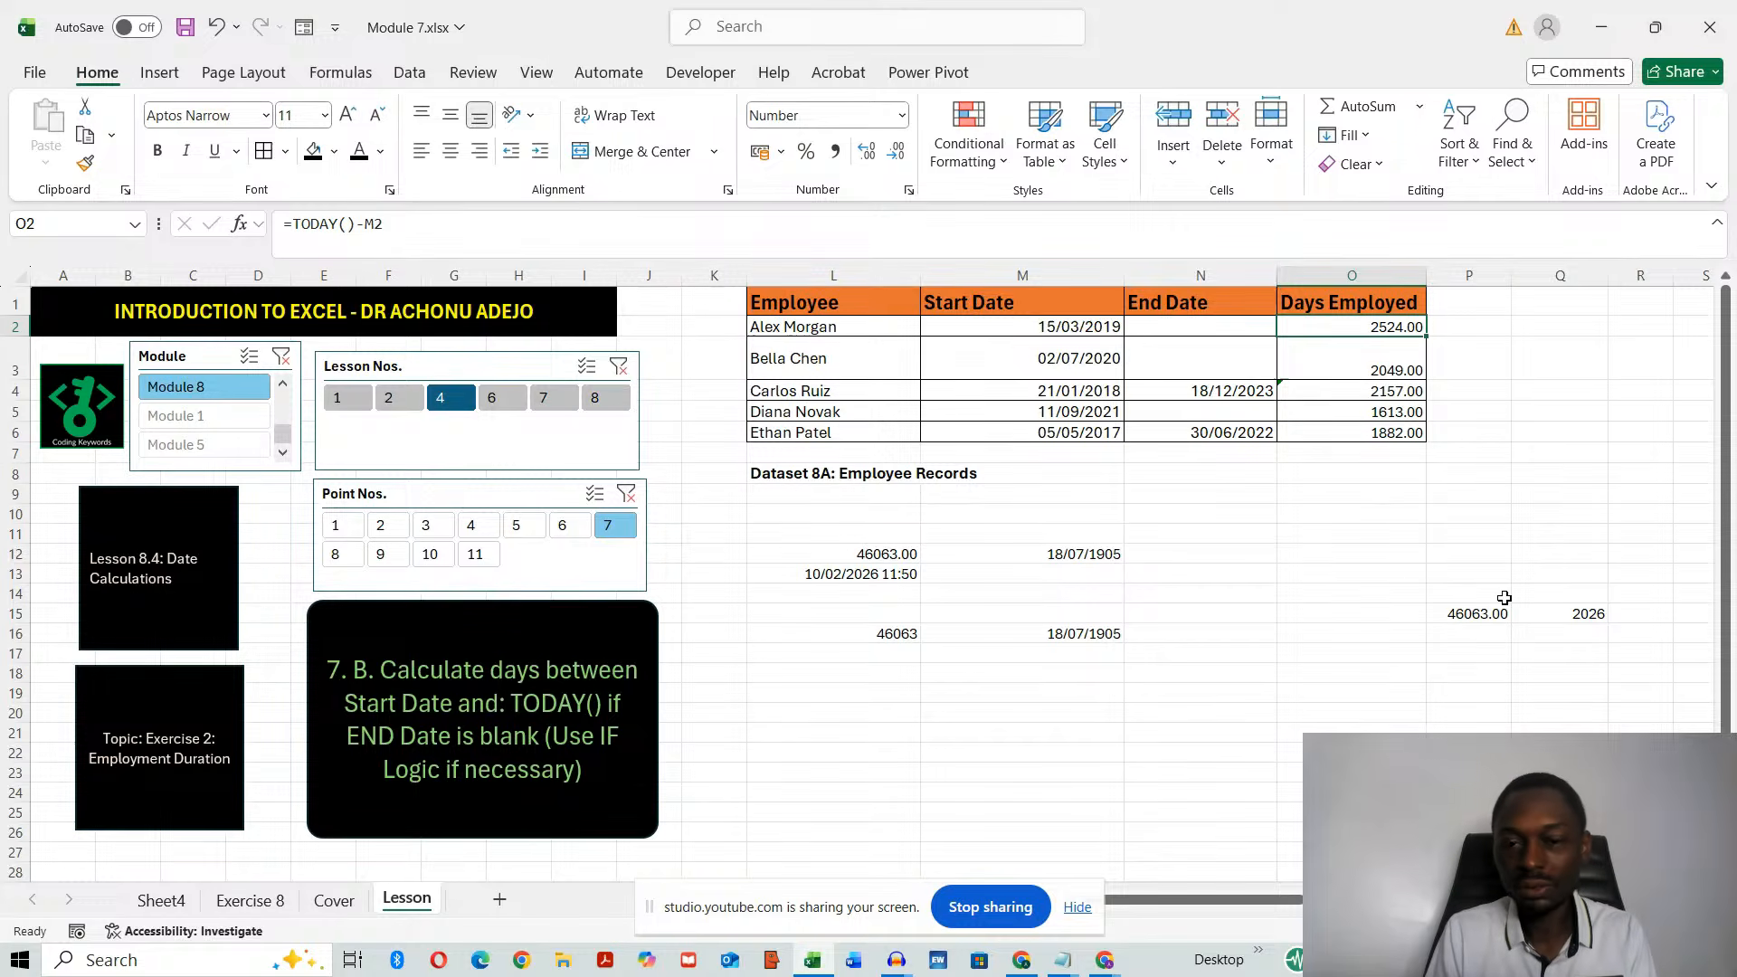
pyautogui.press('Down')
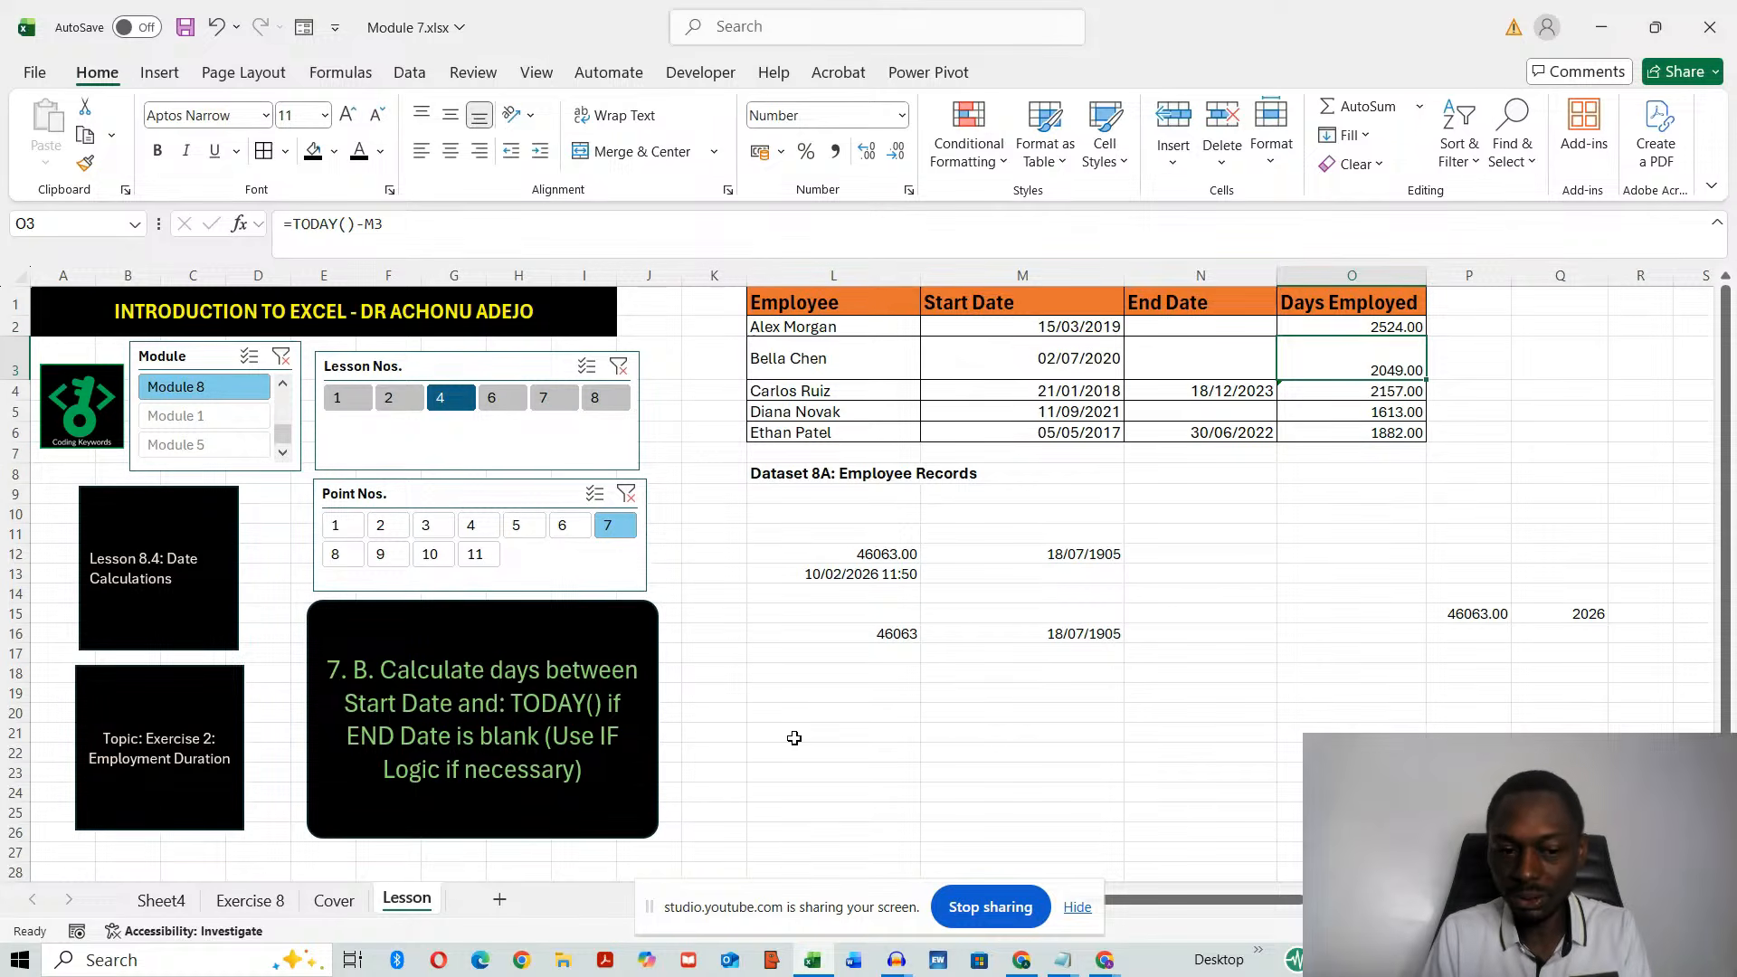
pyautogui.hotkey('alt', 'Tab')
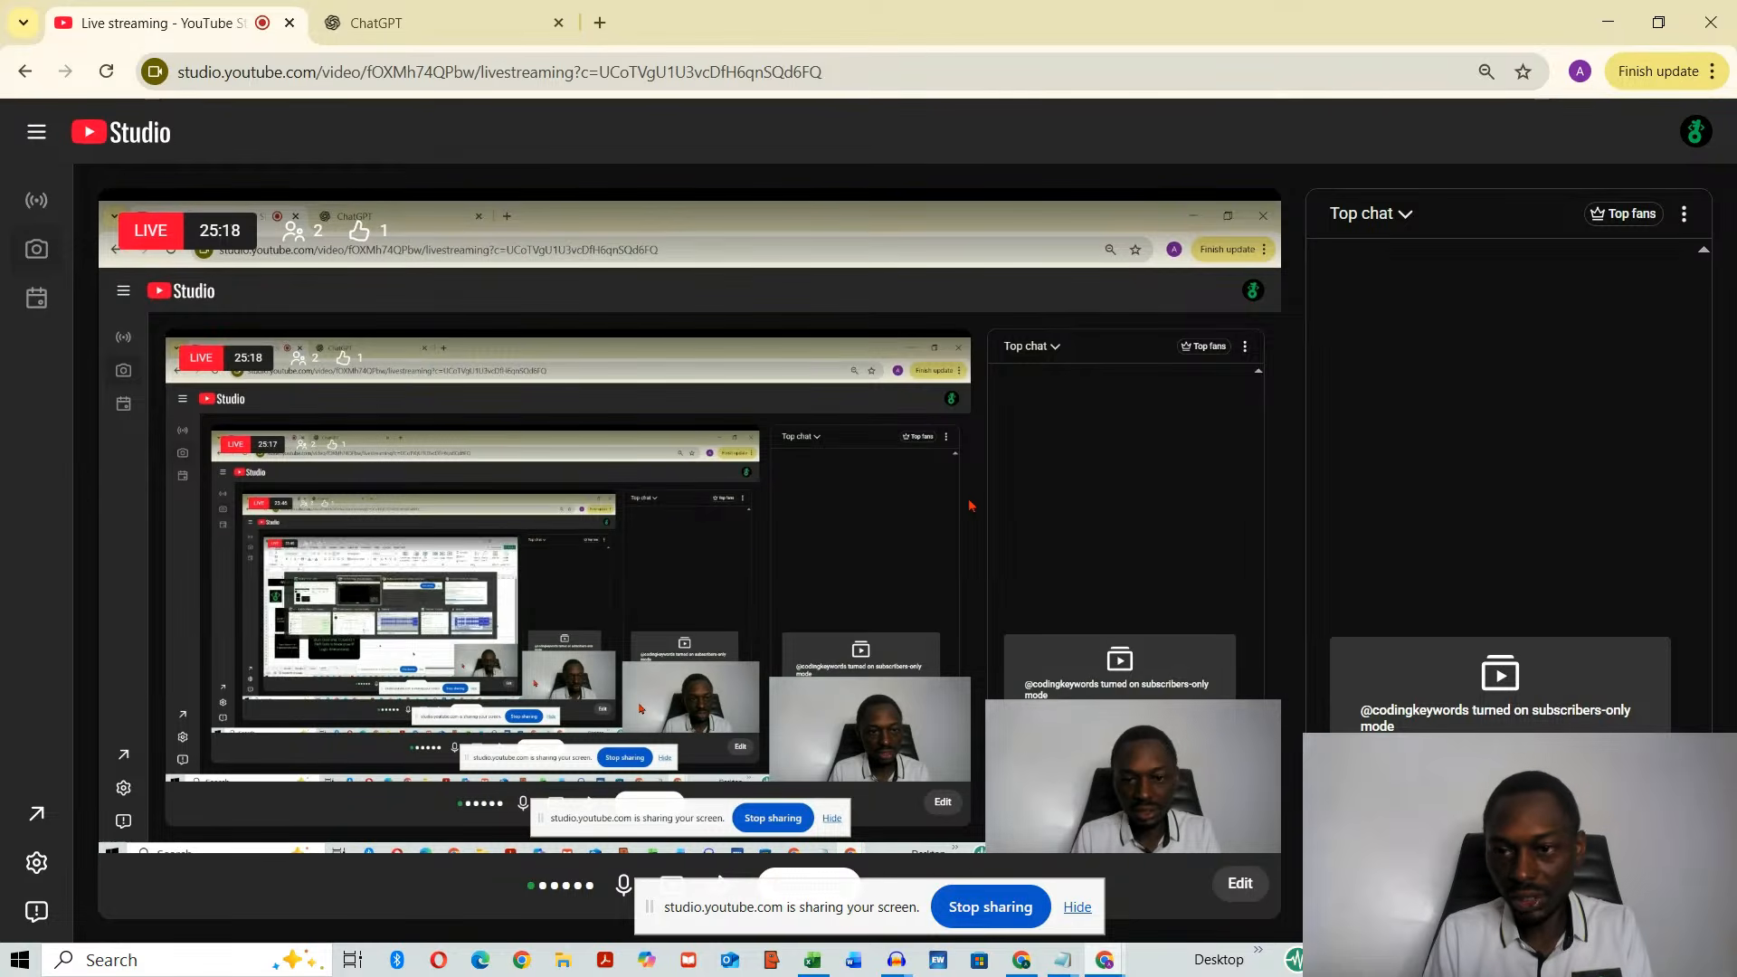
pyautogui.hotkey('alt', 'Tab')
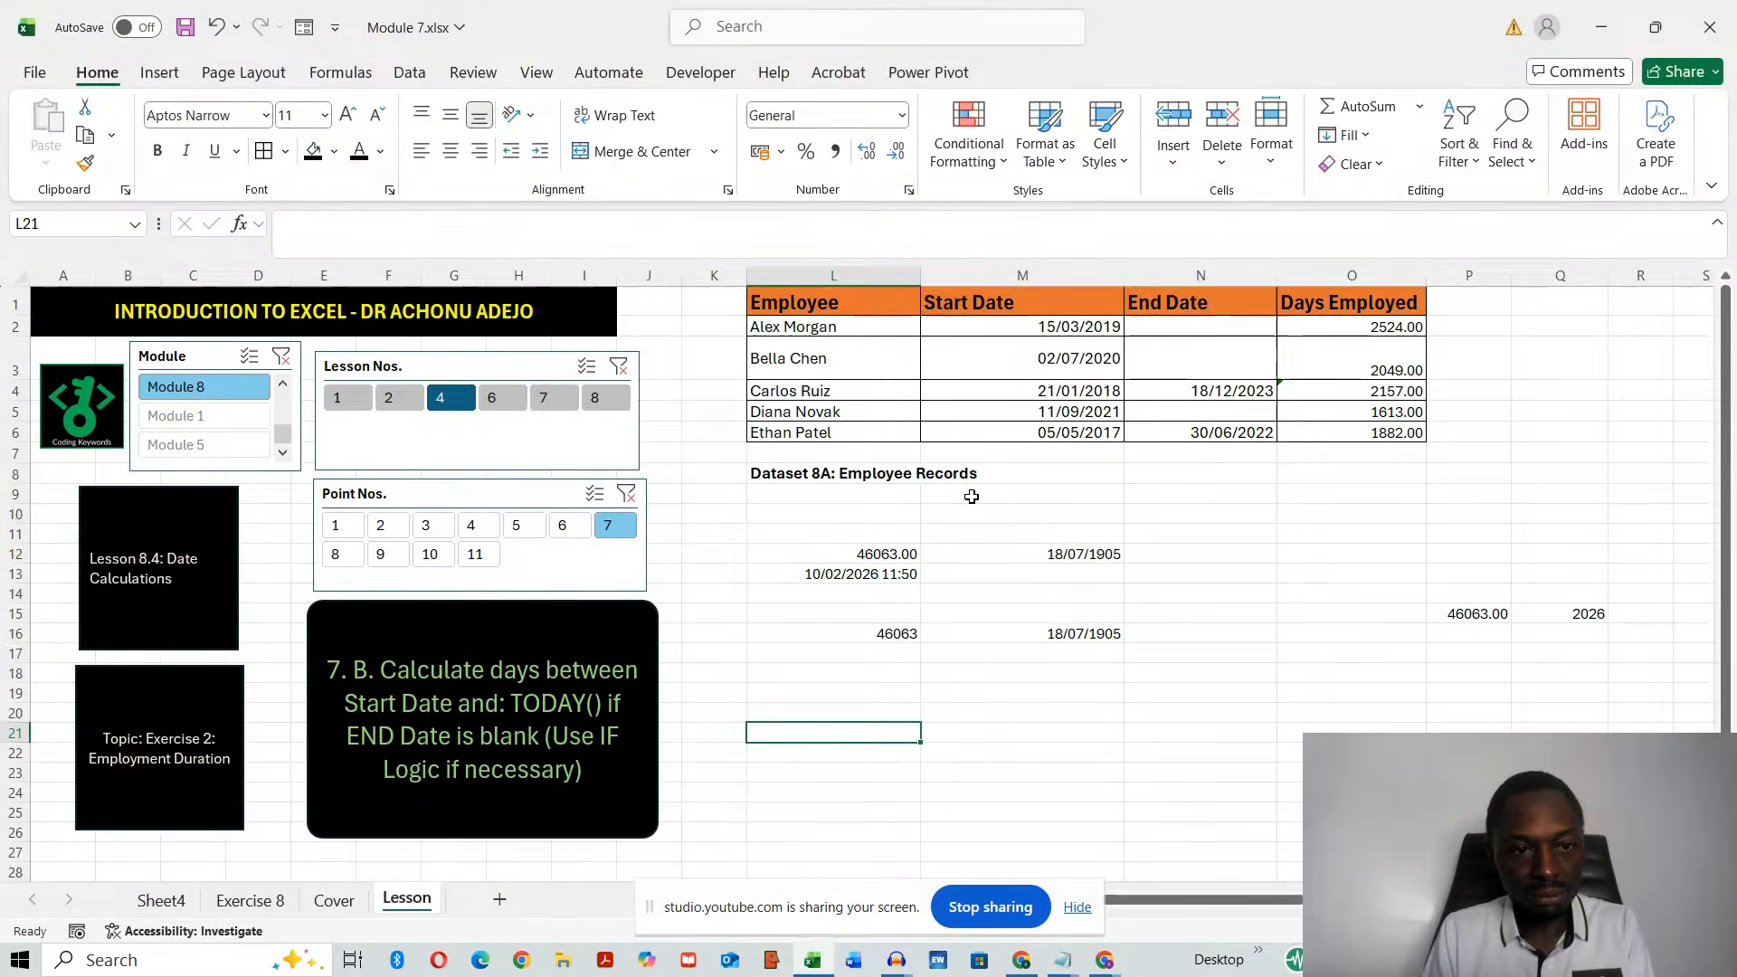
pyautogui.hotkey('alt', 'Tab')
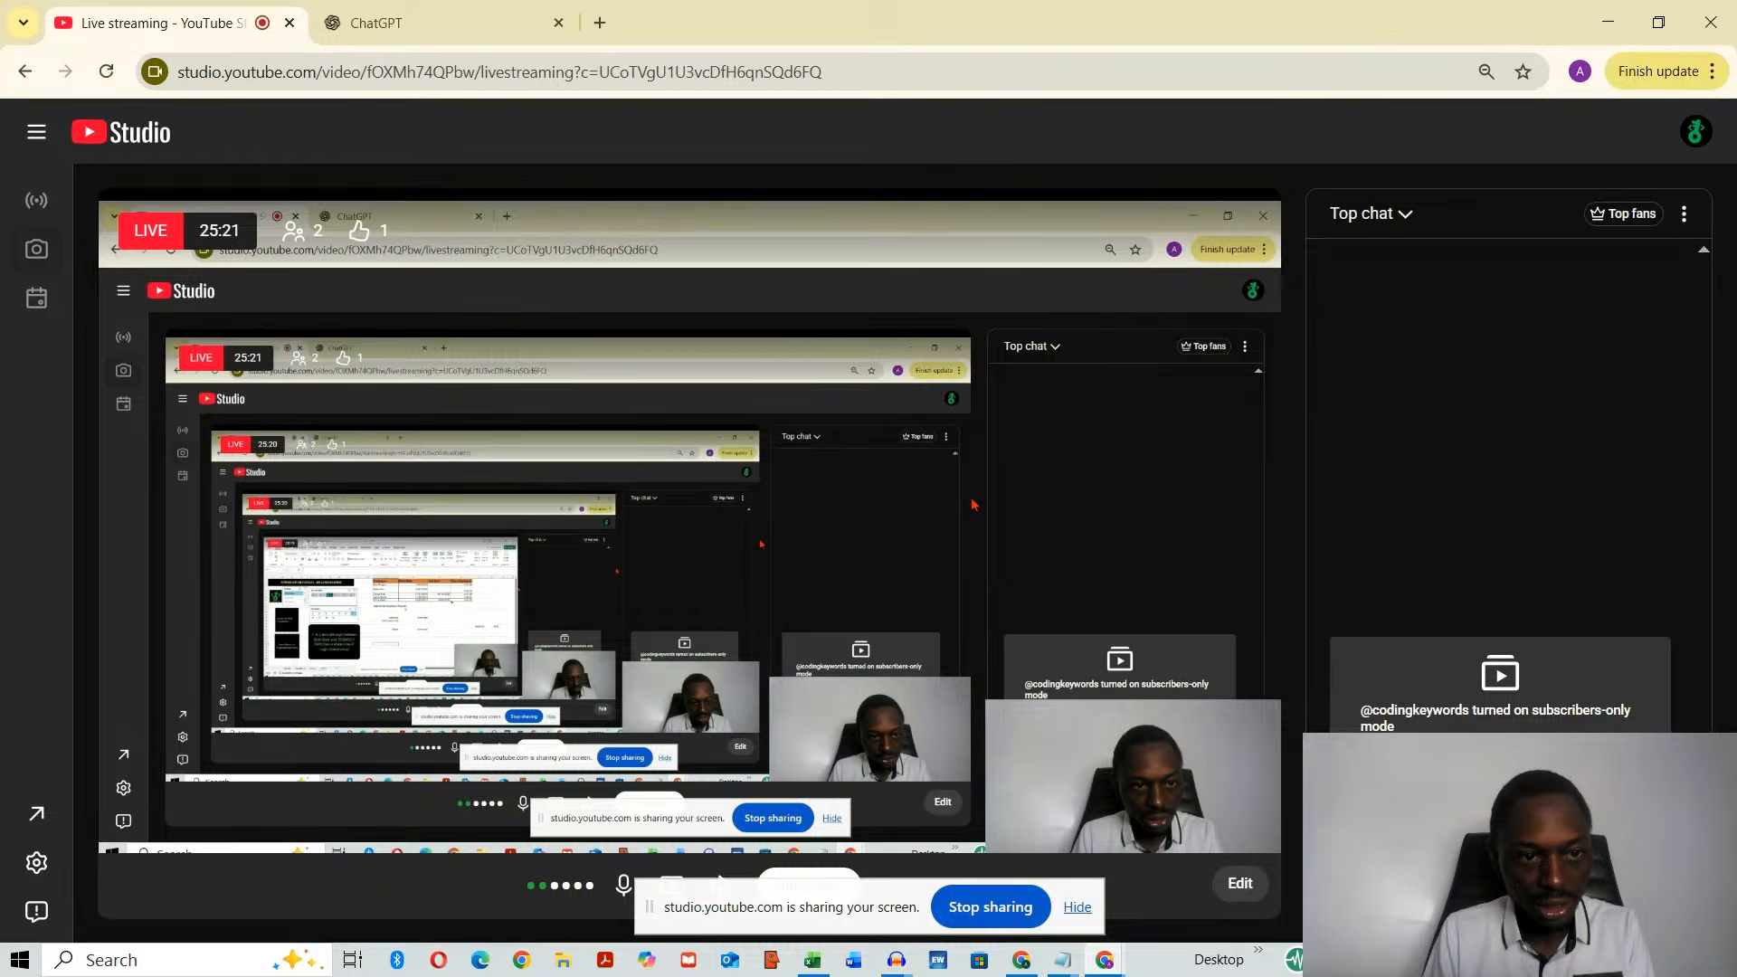
pyautogui.hotkey('alt', 'Tab')
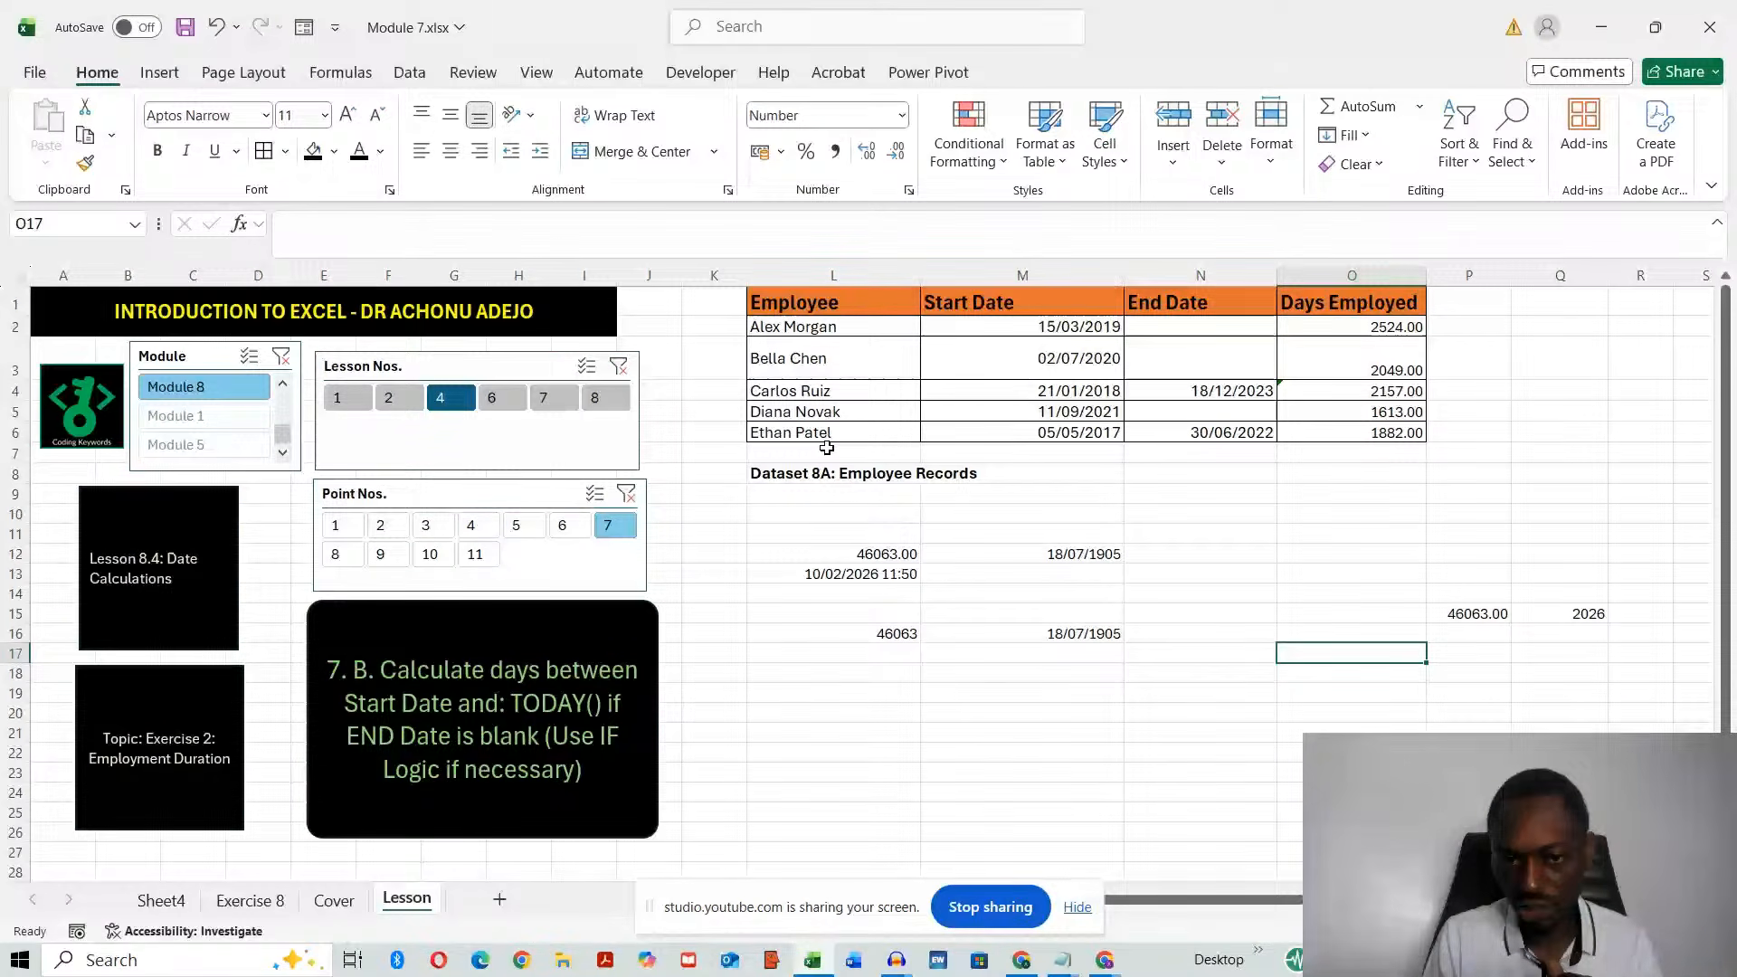
# - Move the dataset title from L8 to L10 and enter the date 08/02/2026 in M8
pyautogui.click(782, 481)
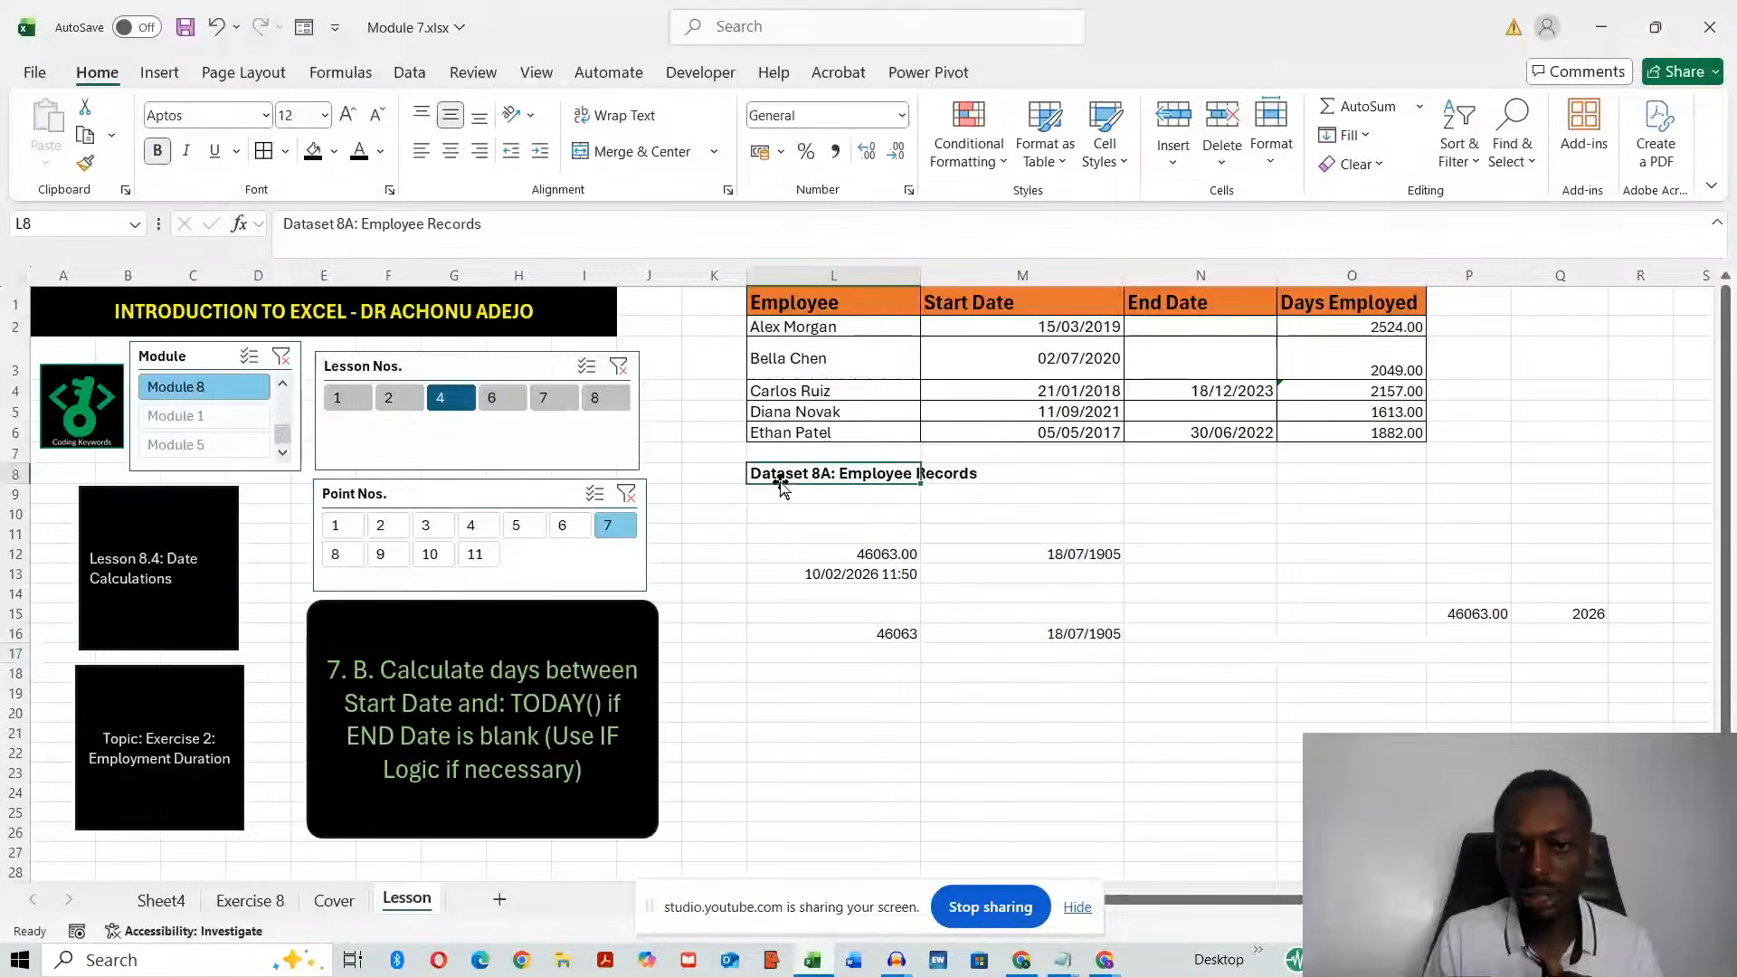
pyautogui.moveTo(782, 484); pyautogui.dragTo(783, 524)
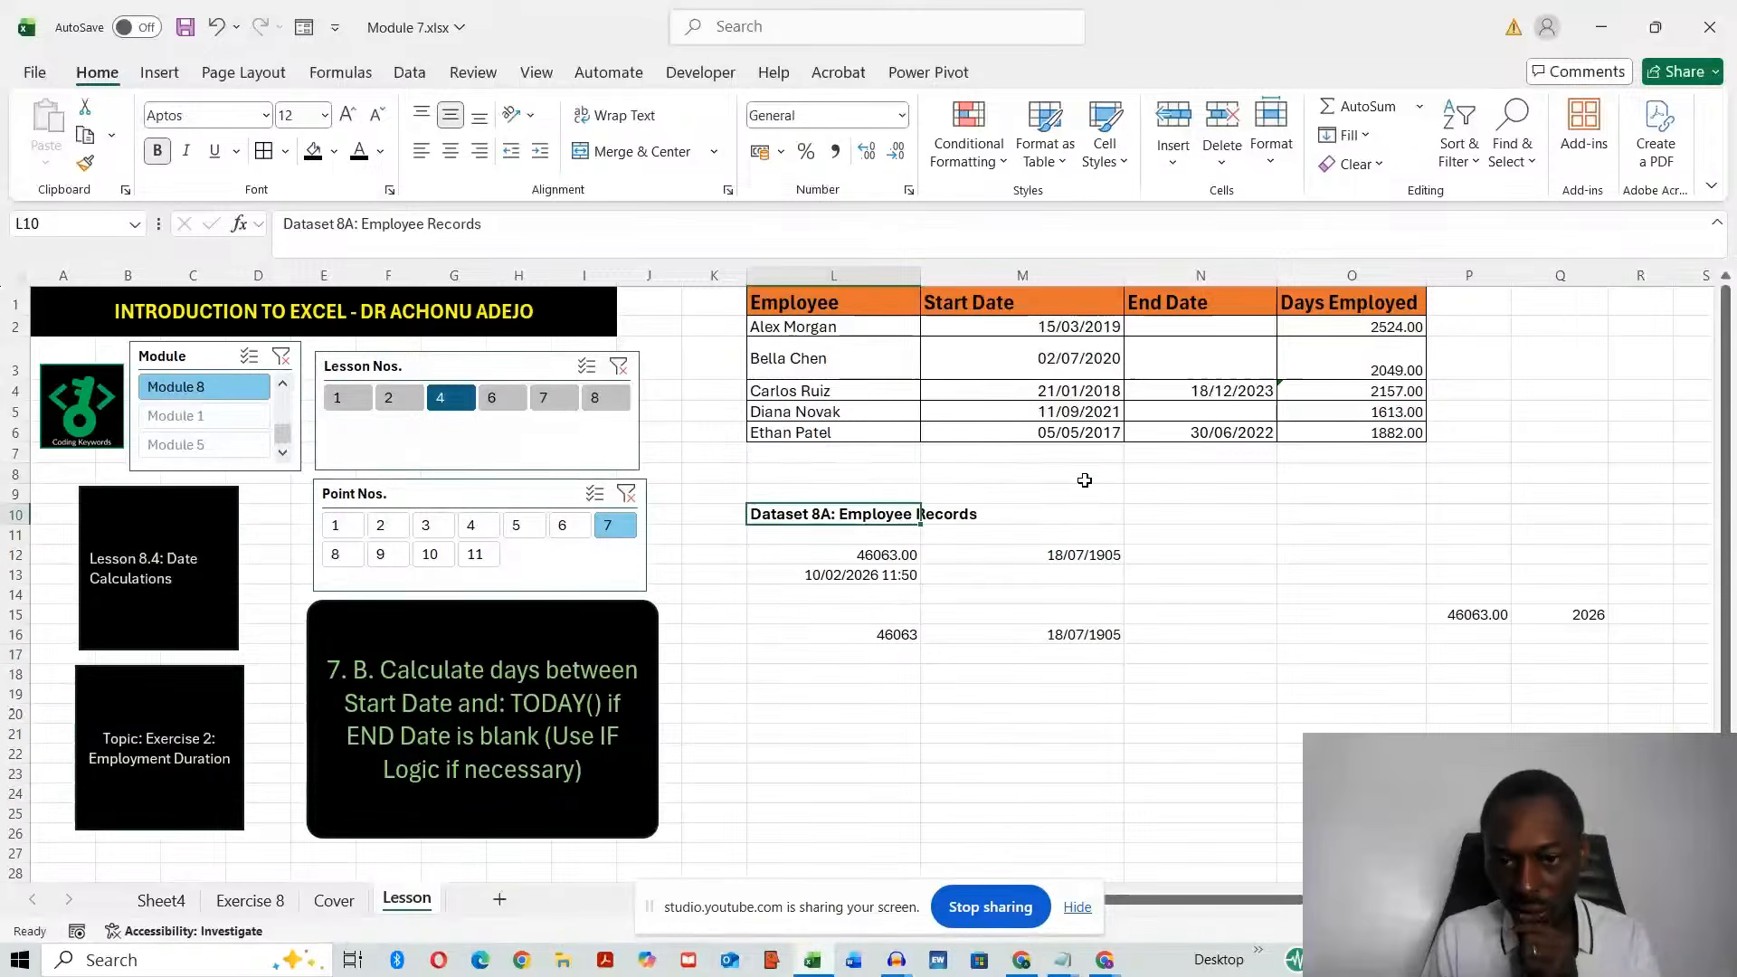
pyautogui.click(1095, 477)
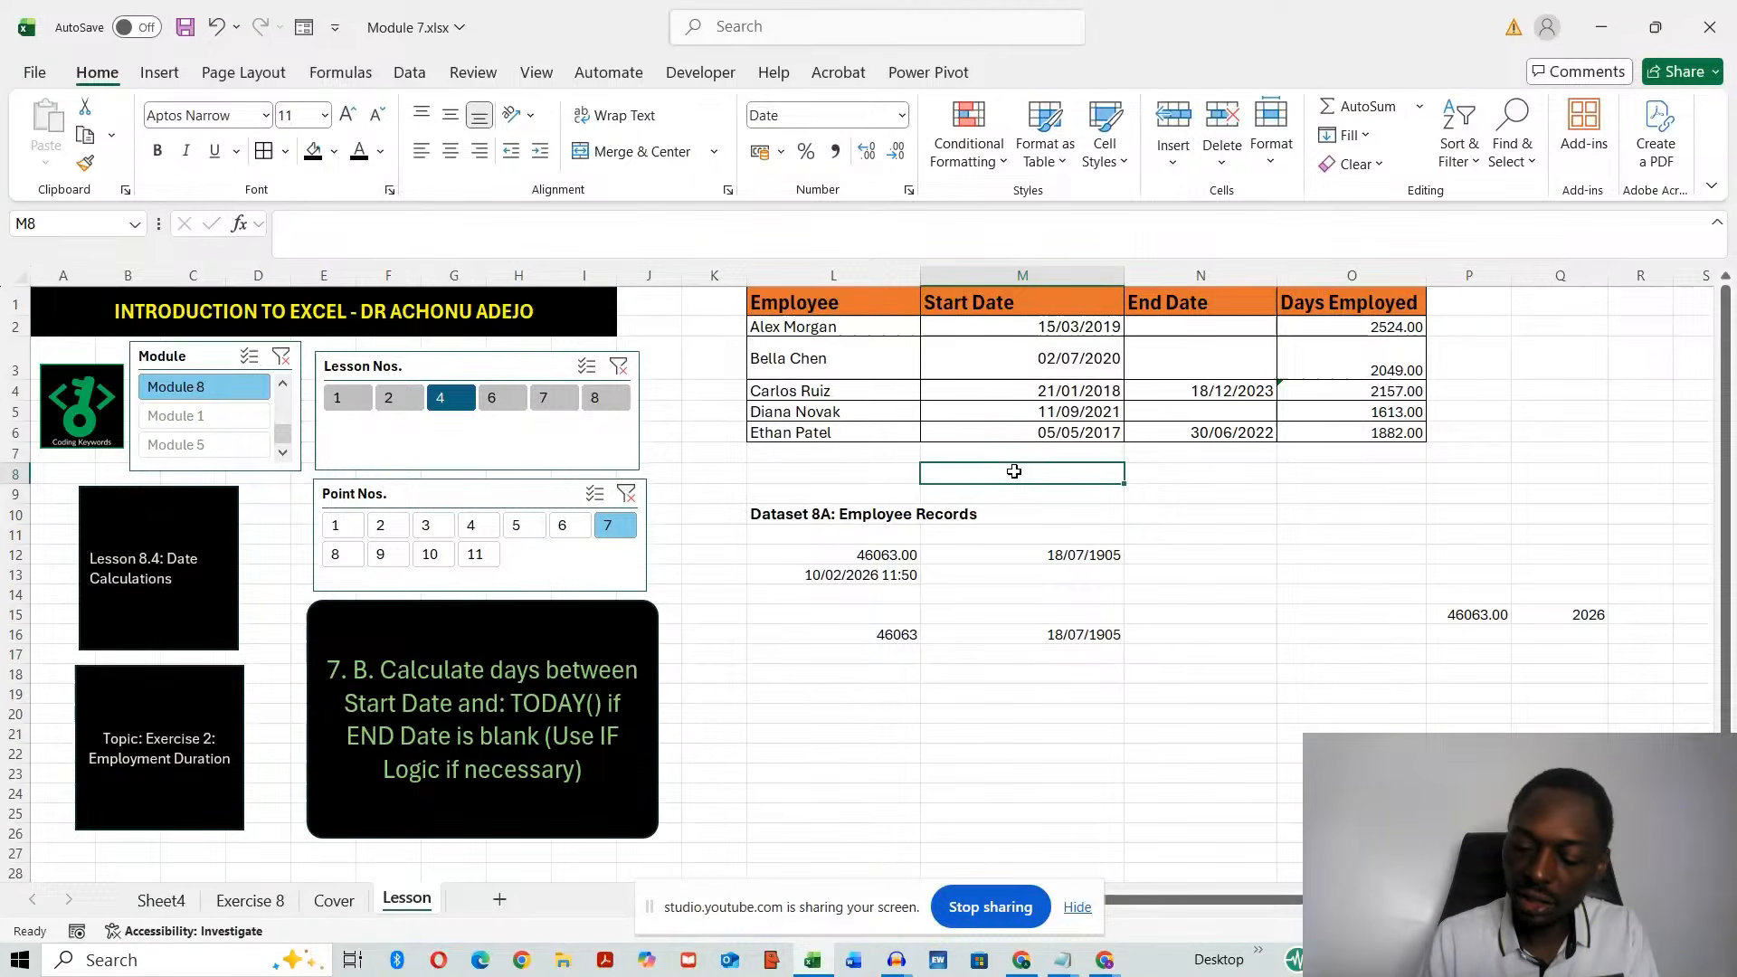
pyautogui.write('08/02/2026')
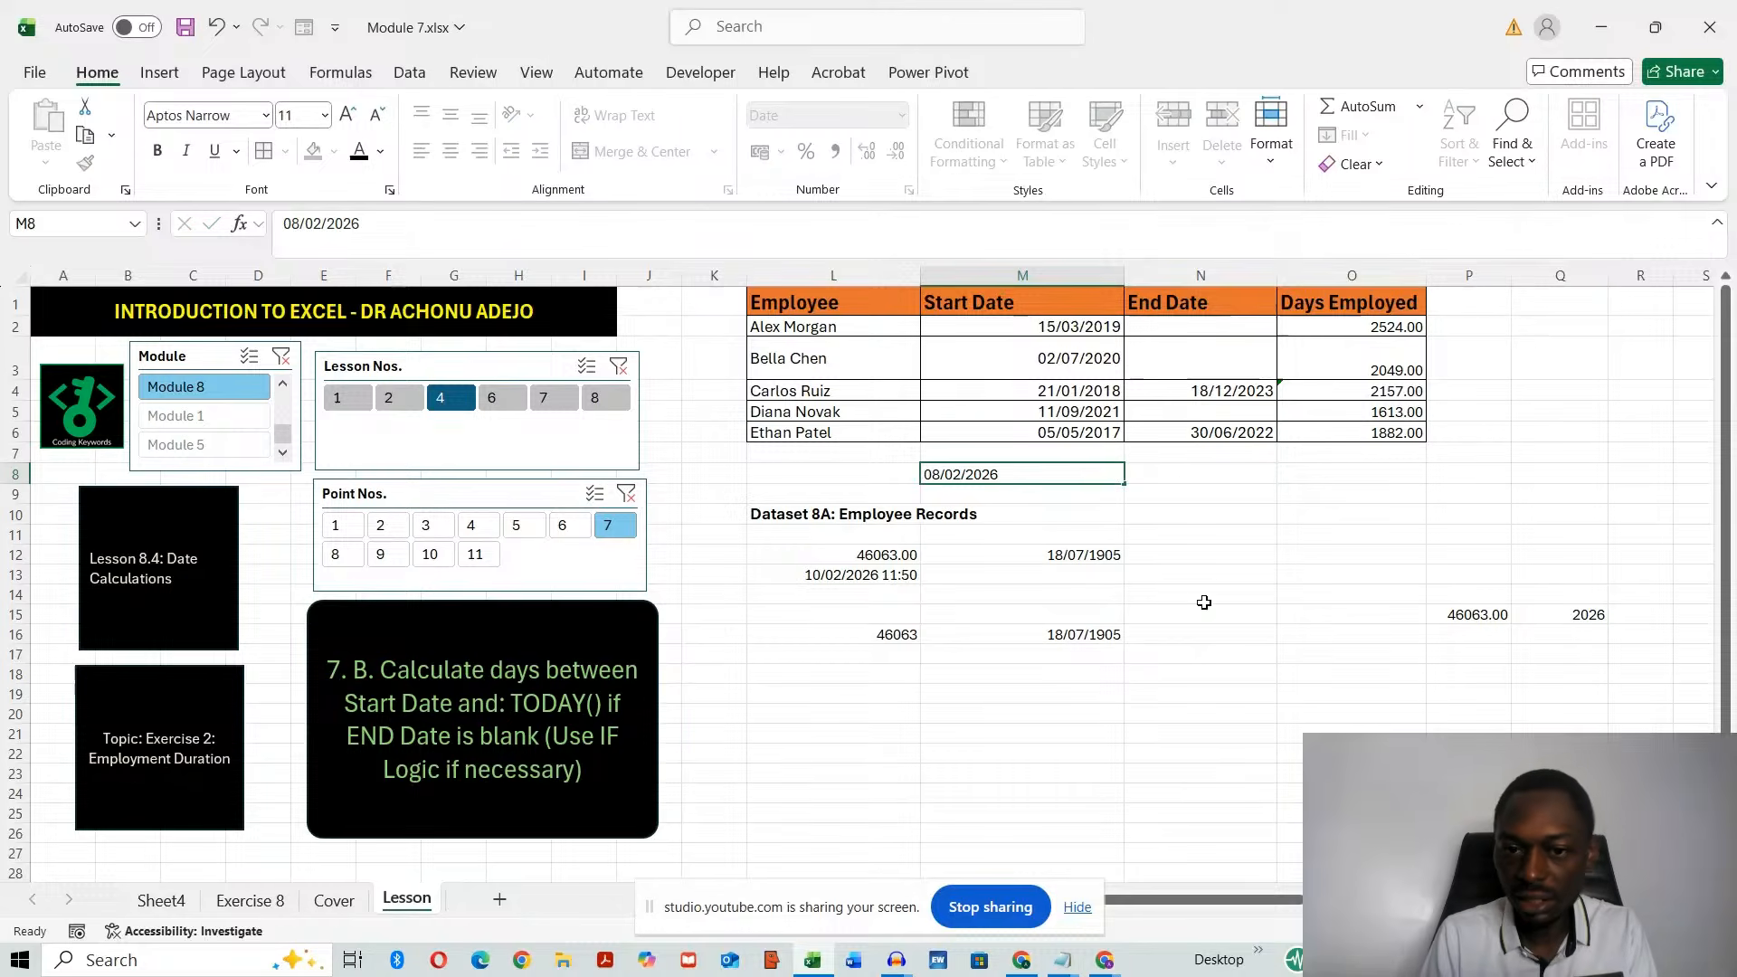
pyautogui.click(1203, 595)
# - Enter the formula =TODAY()-M8 in O8 to count the days since the example date, and review it
pyautogui.click(1360, 475)
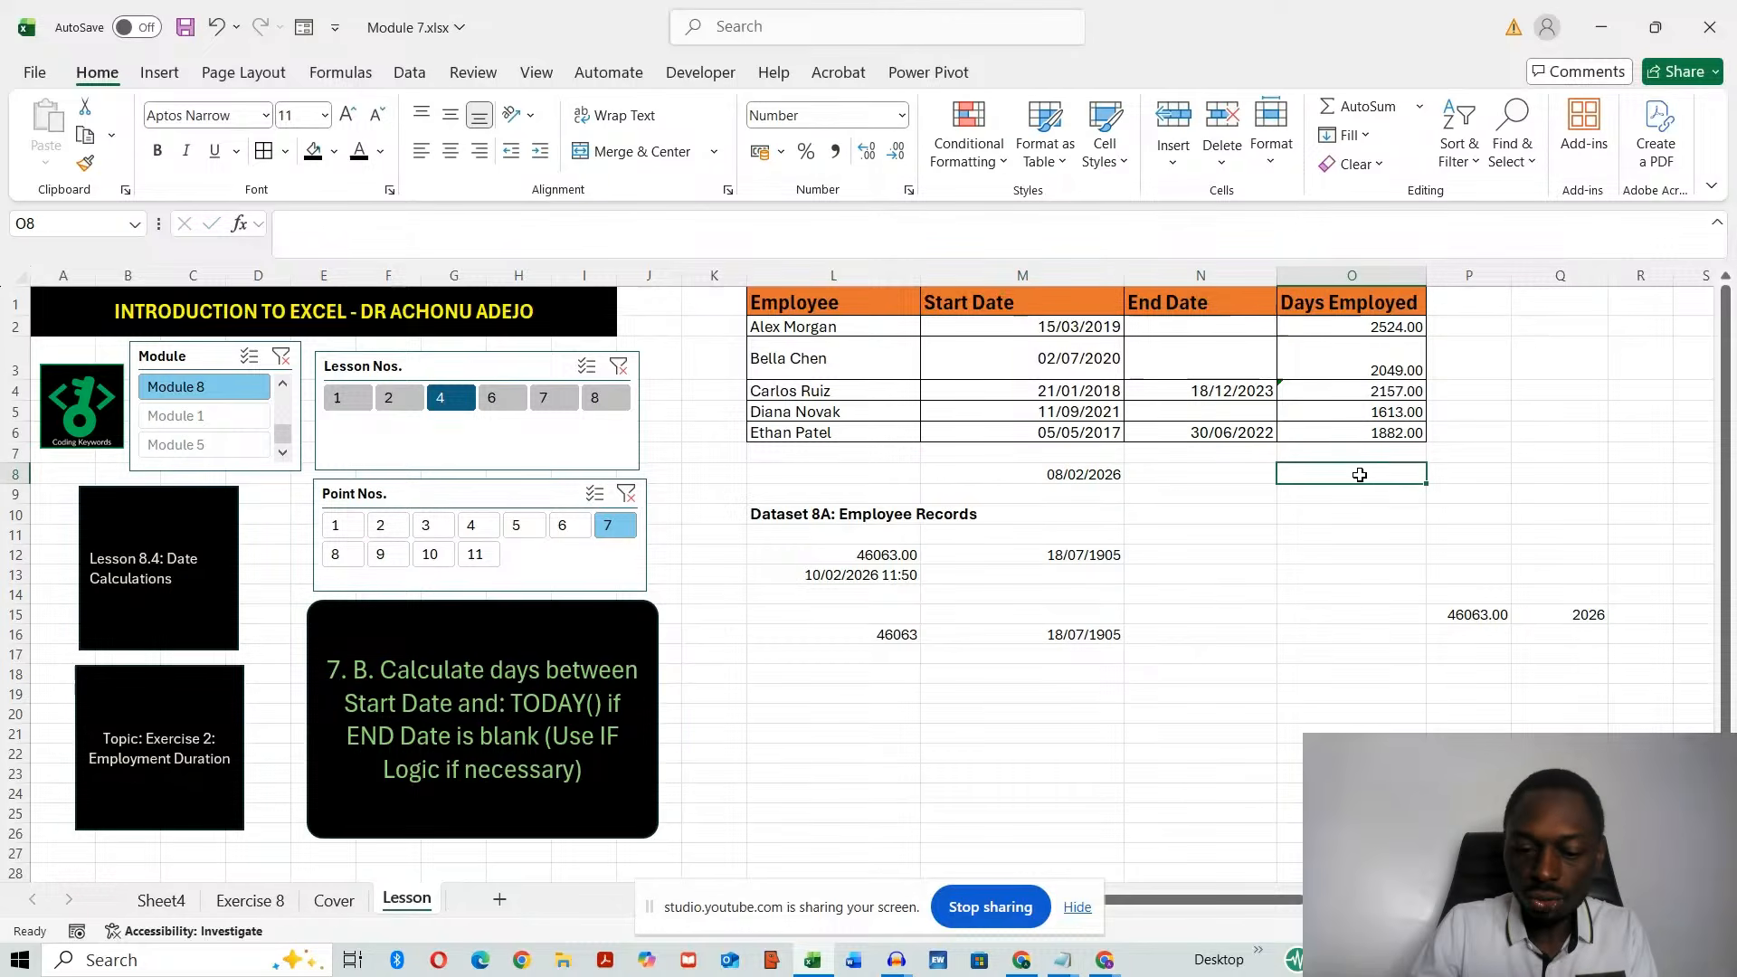
pyautogui.write('=TODAY')
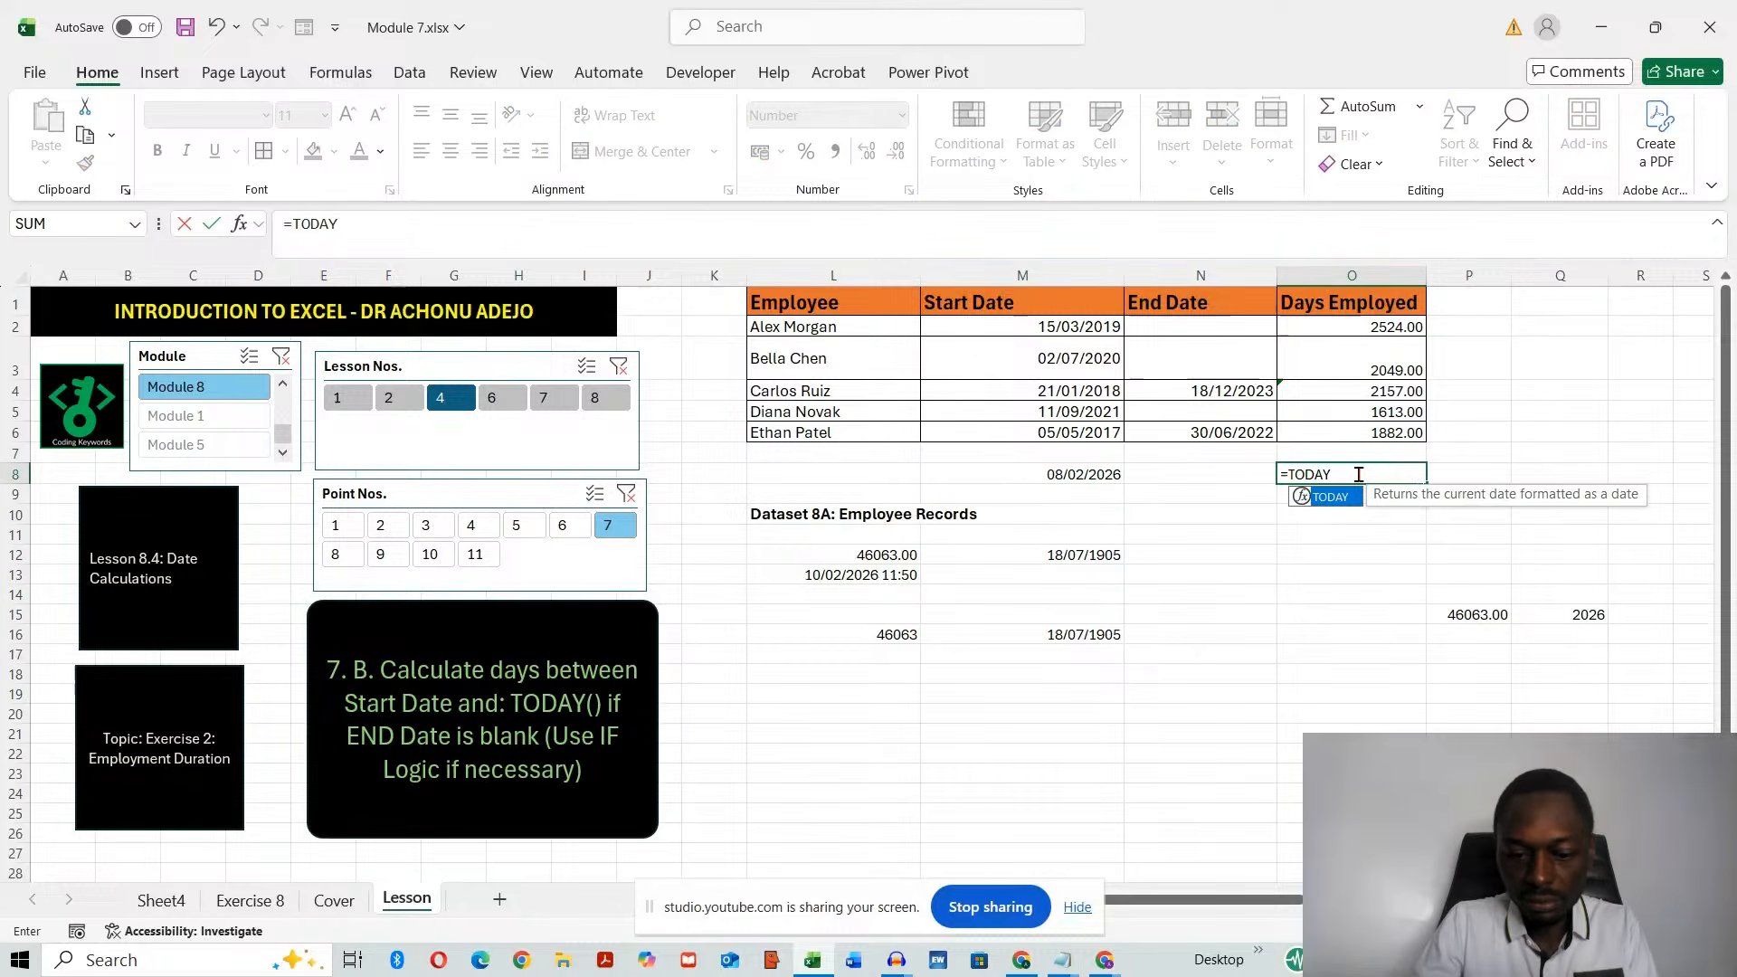
pyautogui.write('()-')
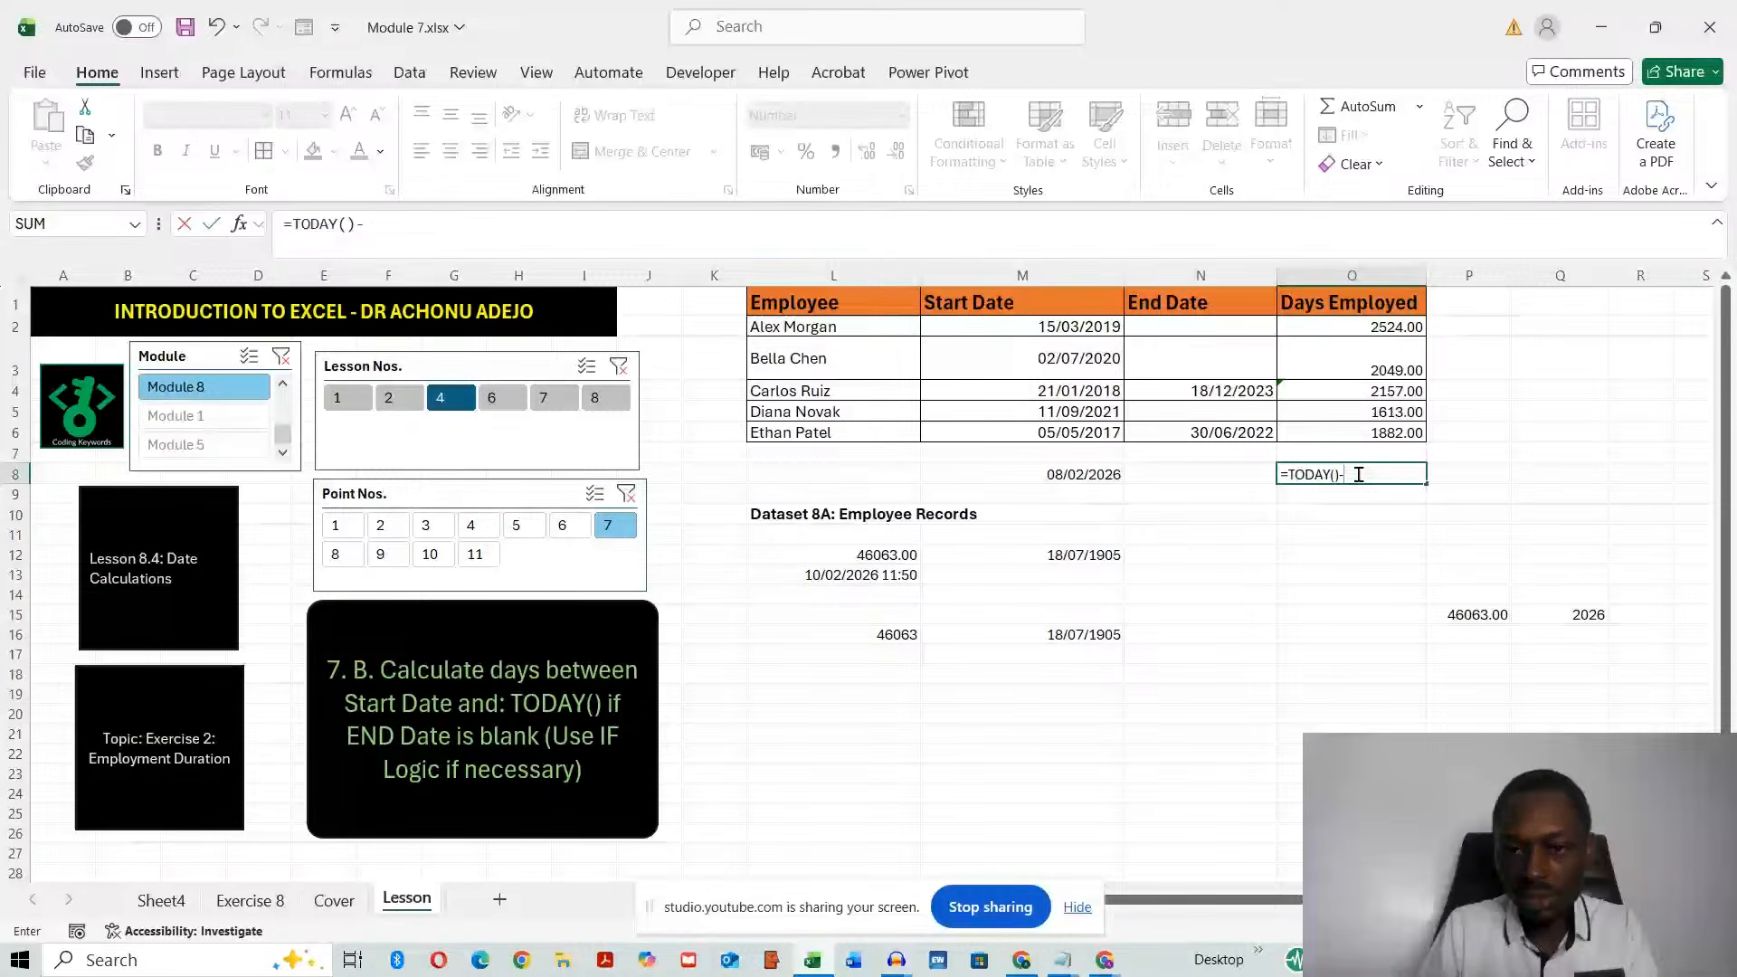
pyautogui.press('Left')
pyautogui.press('Left')
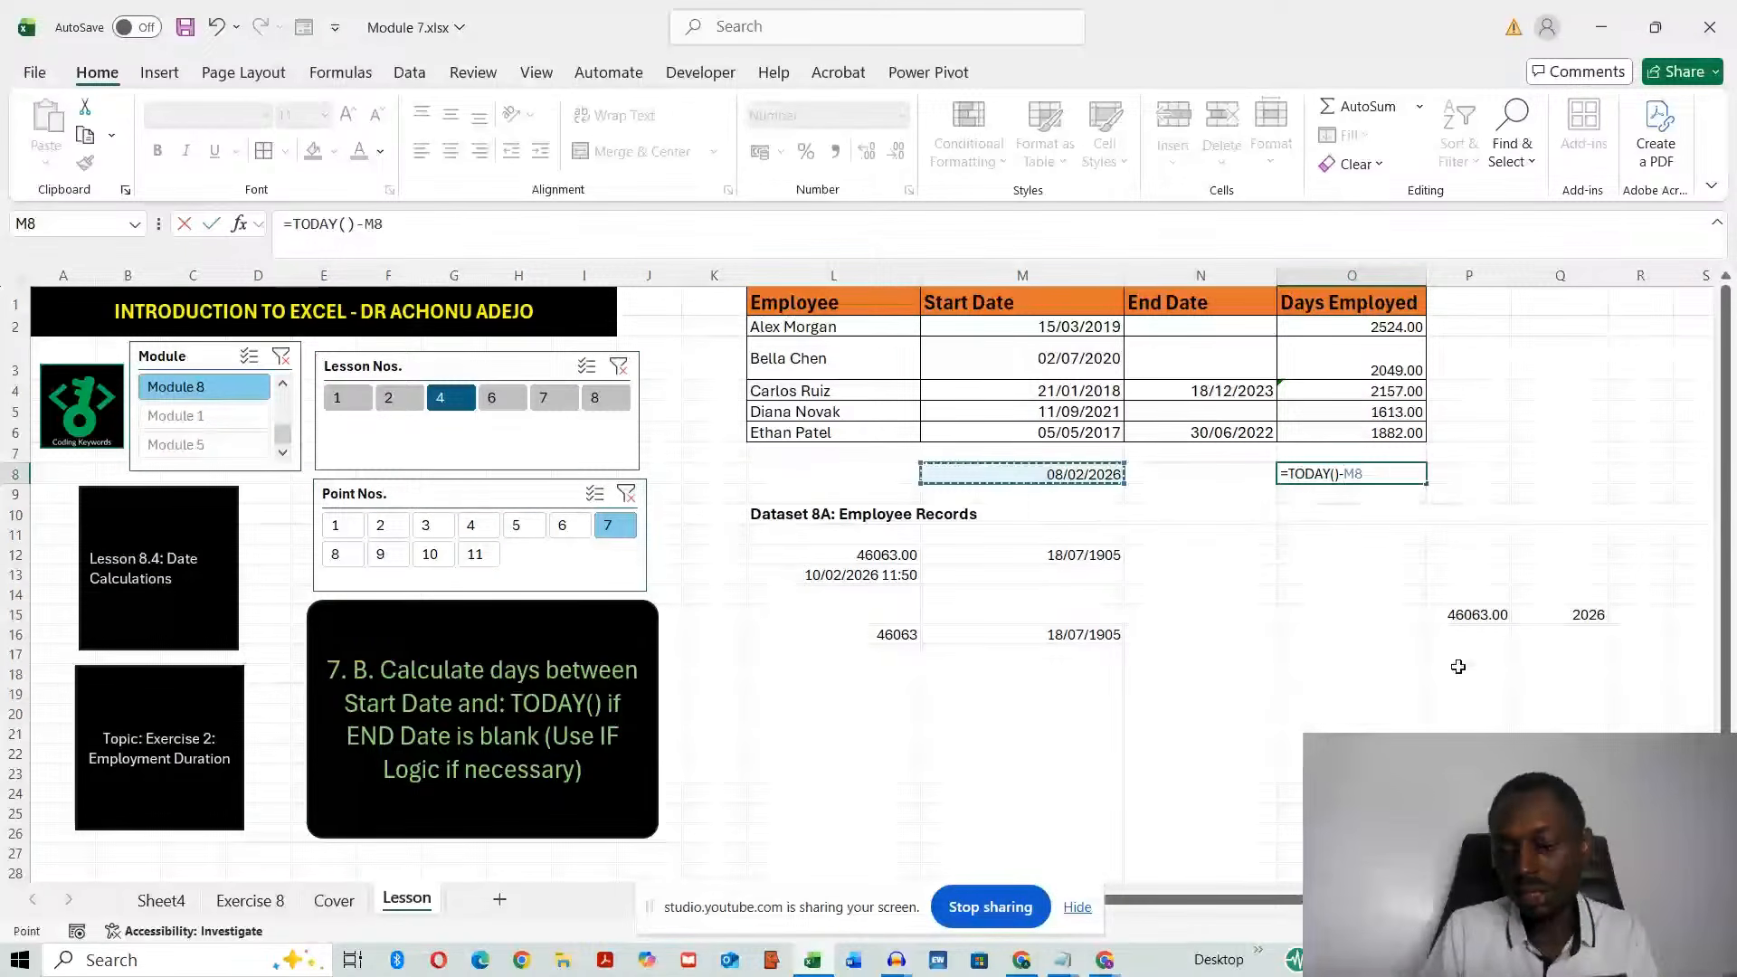
pyautogui.press('Return')
pyautogui.click(1400, 691)
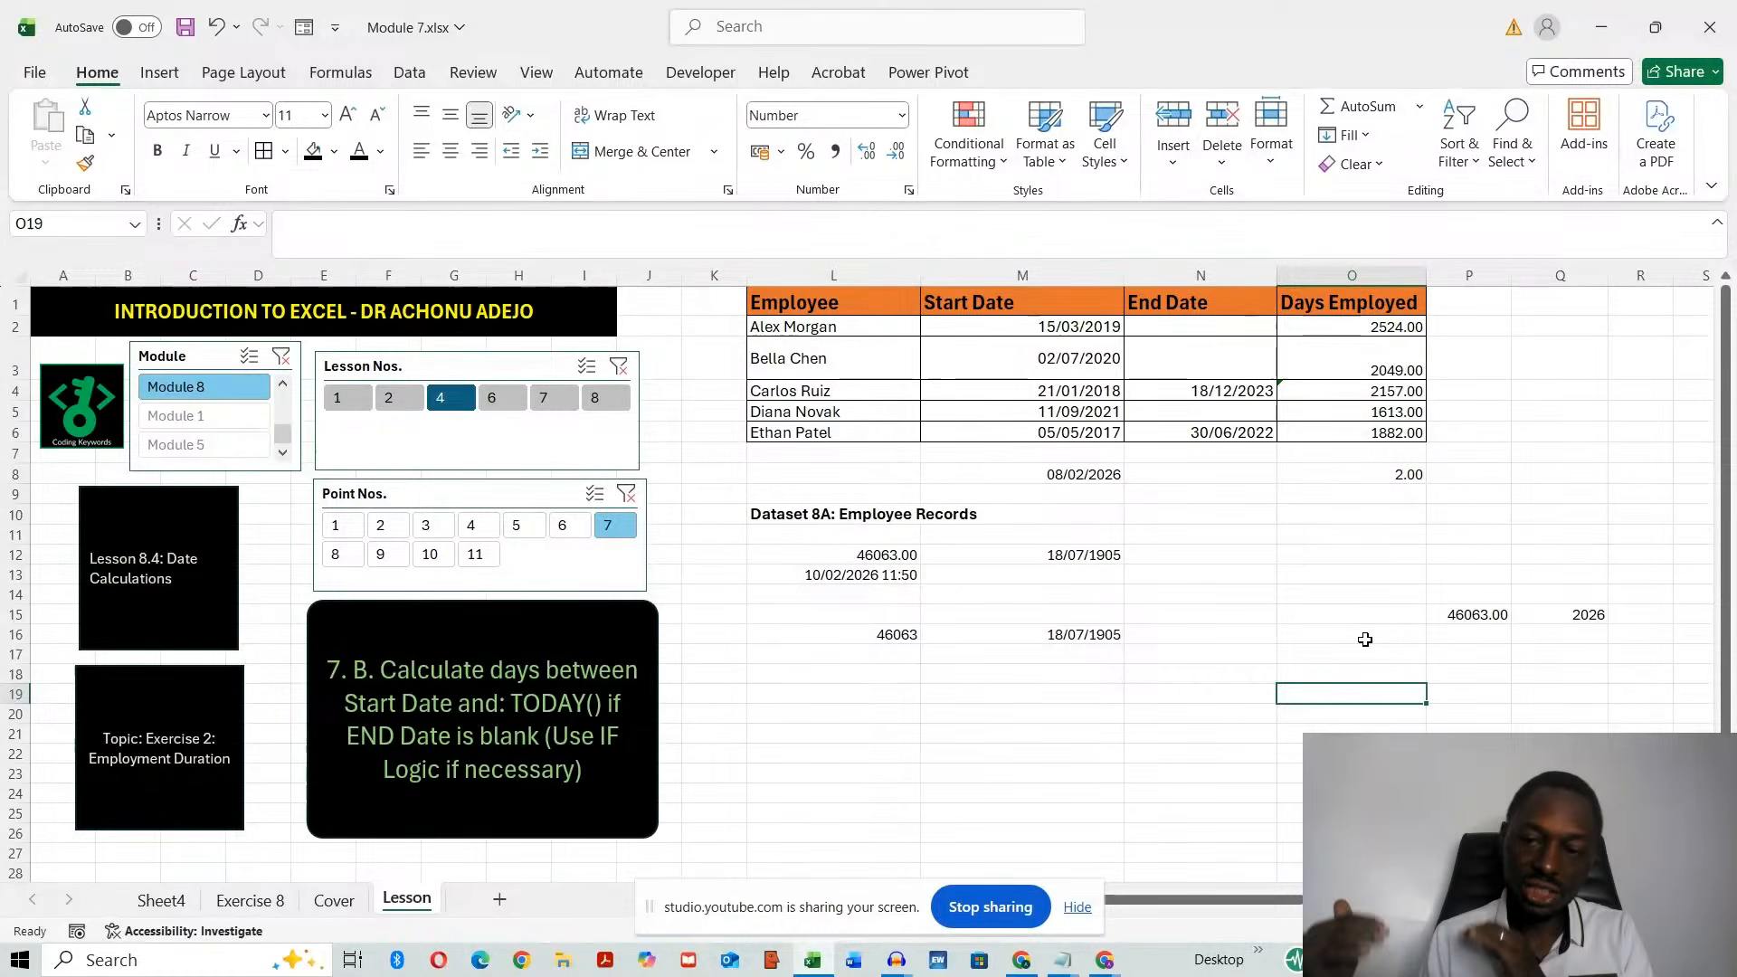
pyautogui.click(1407, 475)
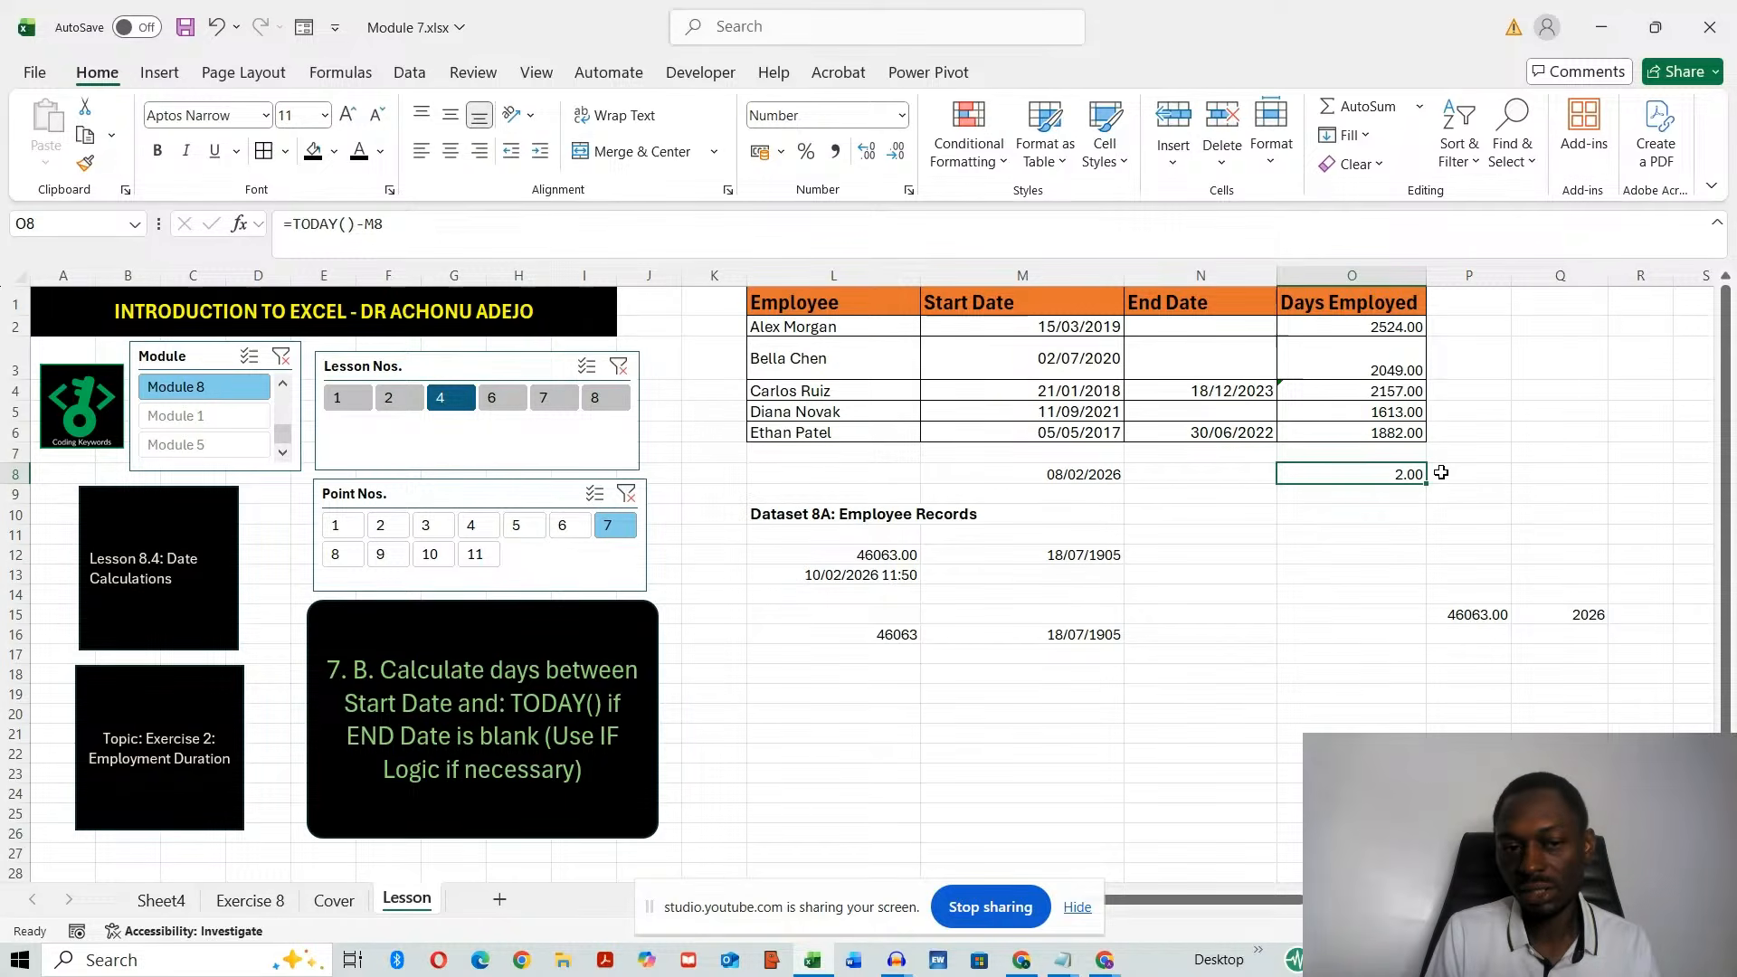
pyautogui.click(1296, 622)
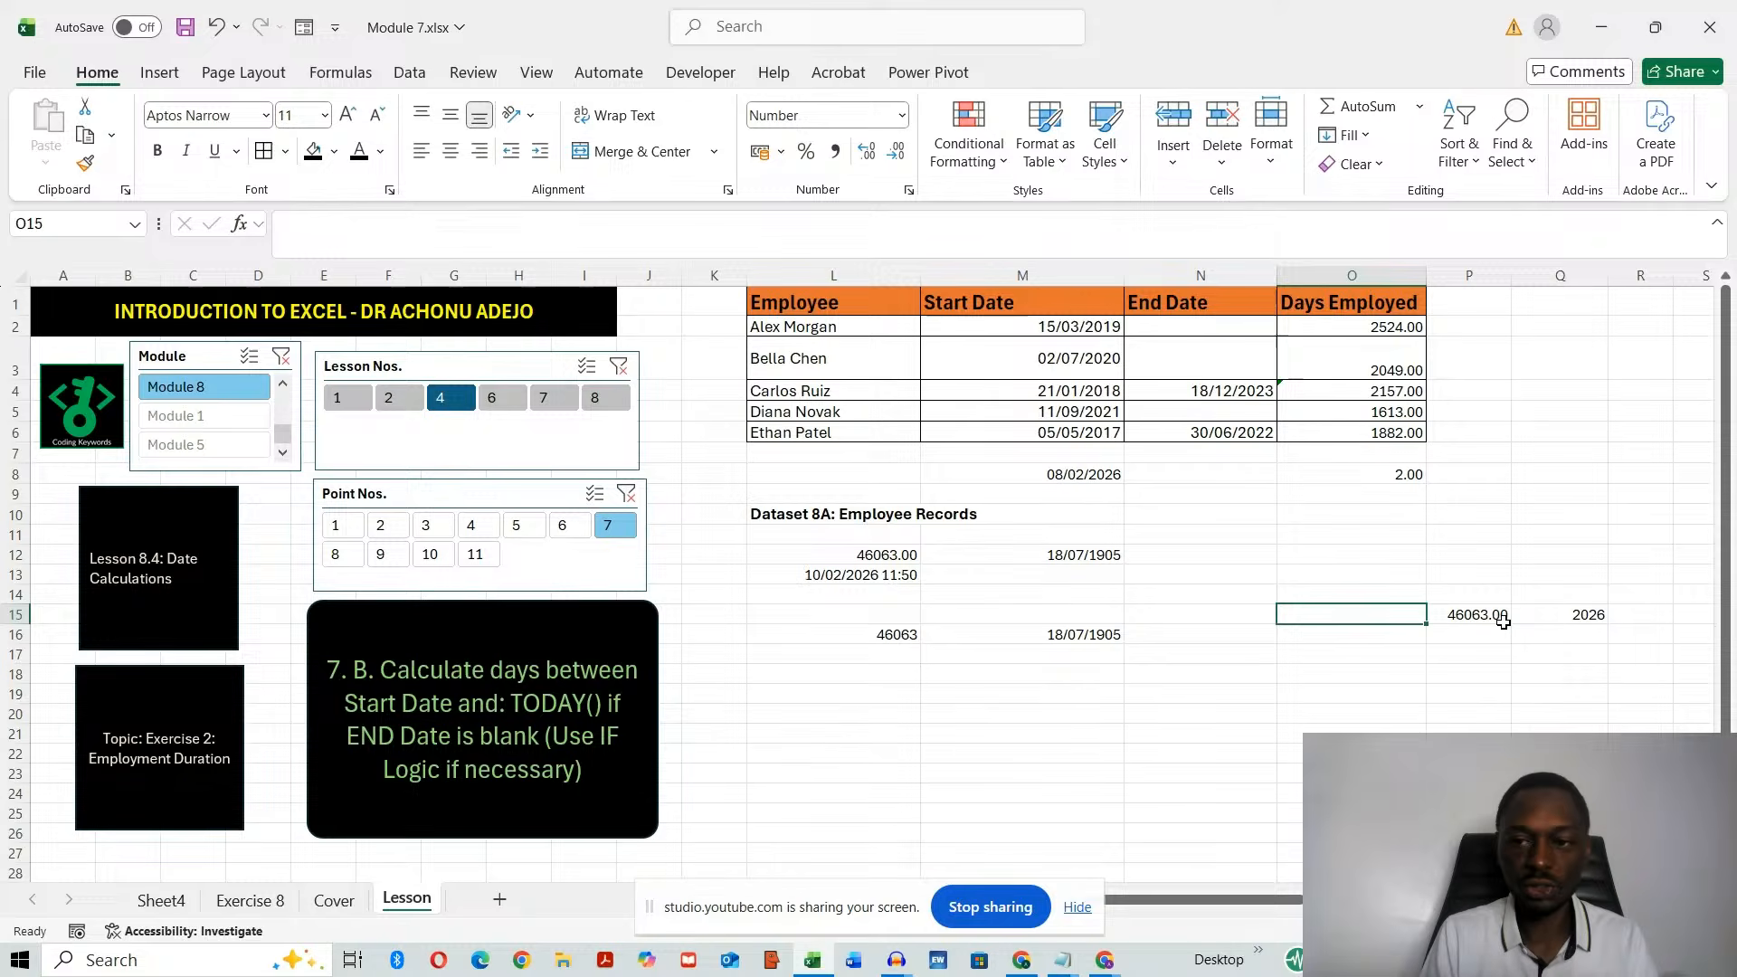
# - Add the heading IF FUNCTION in P1 and widen column P to fit it
pyautogui.click(1467, 301)
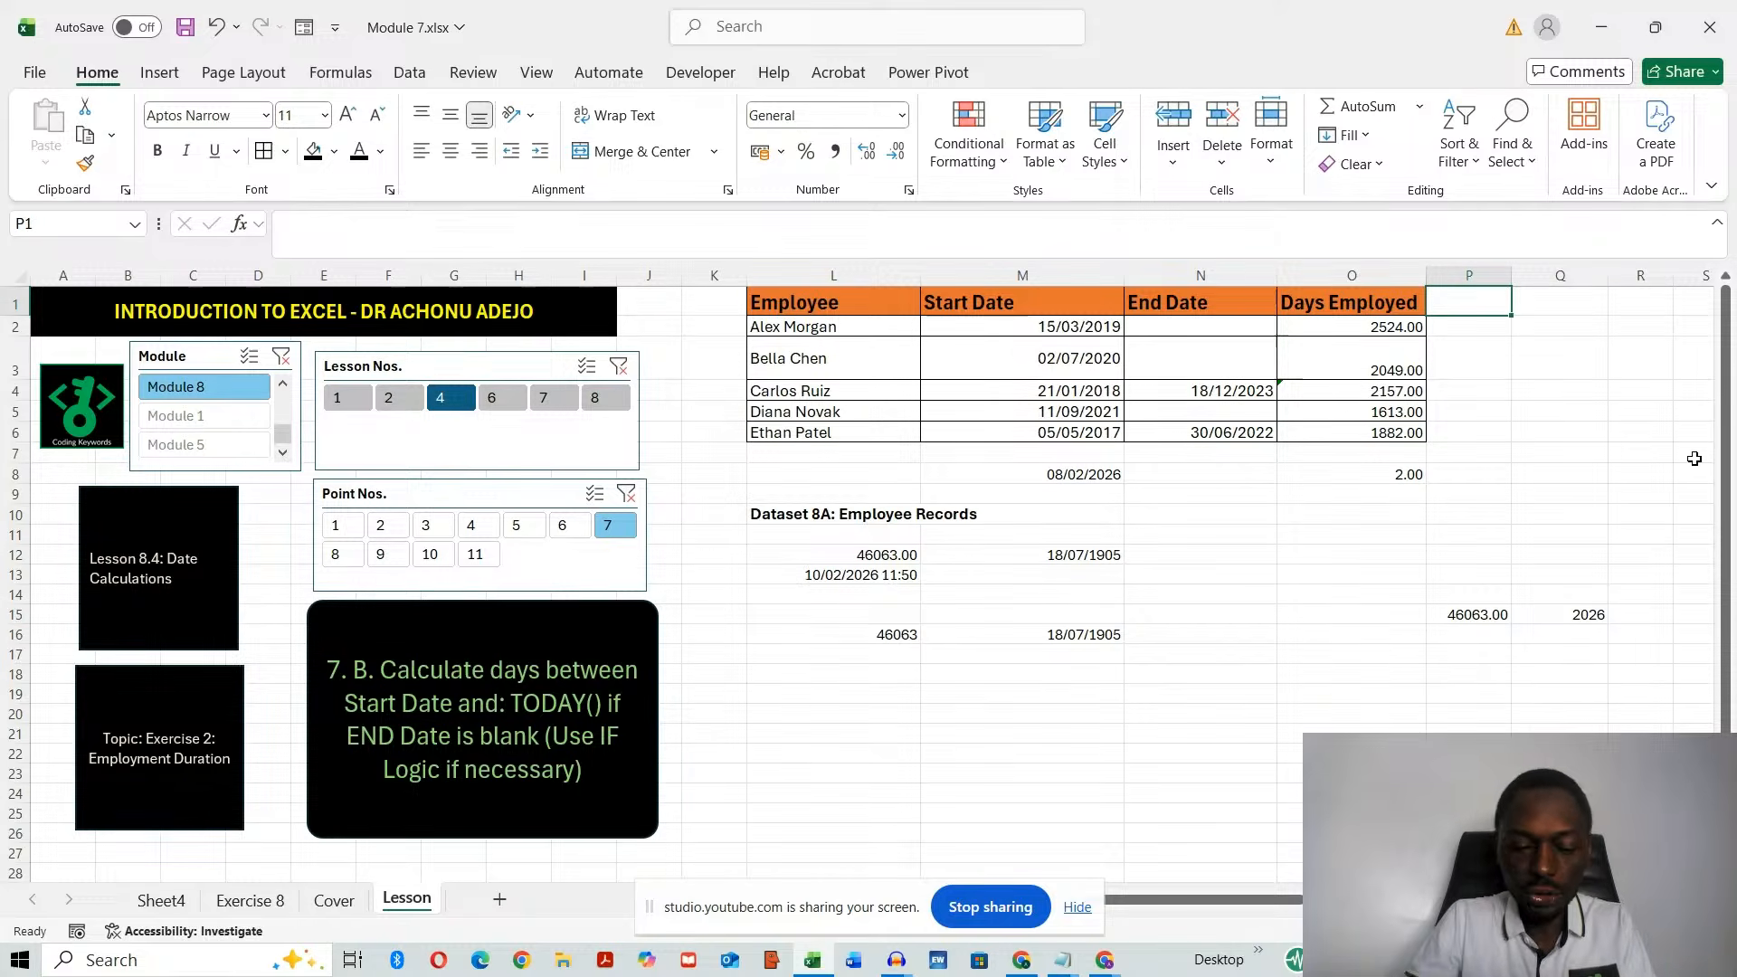
pyautogui.write('IF FUNCT')
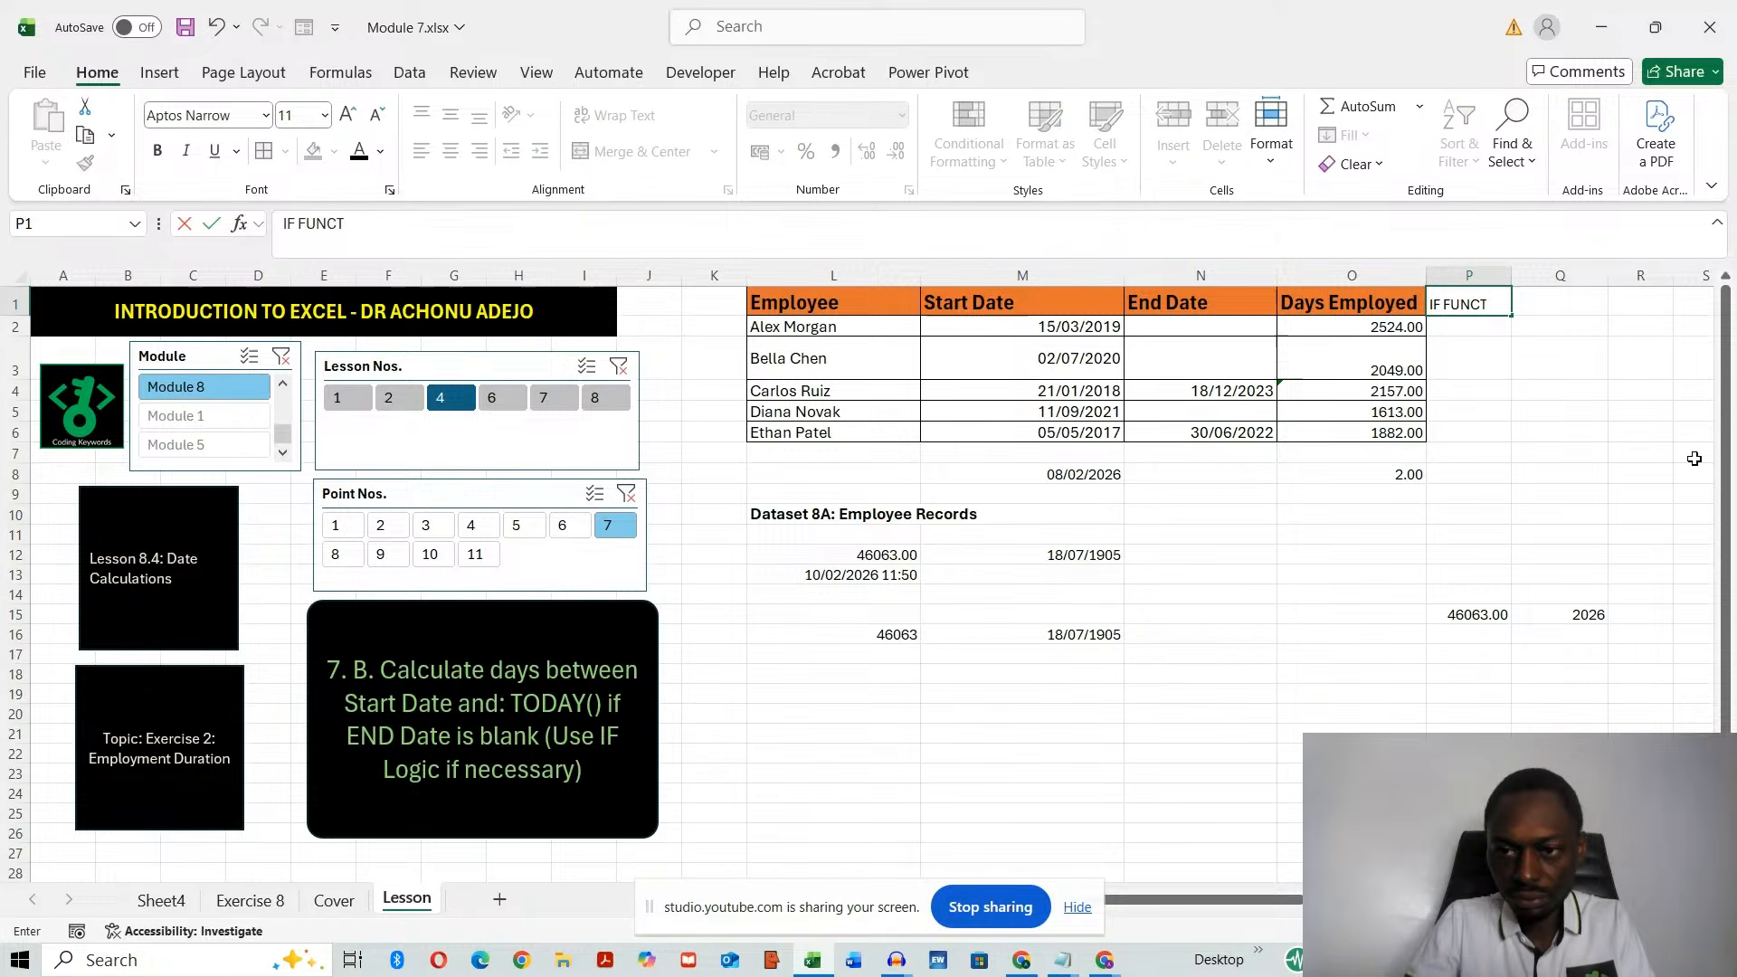
pyautogui.write('ION')
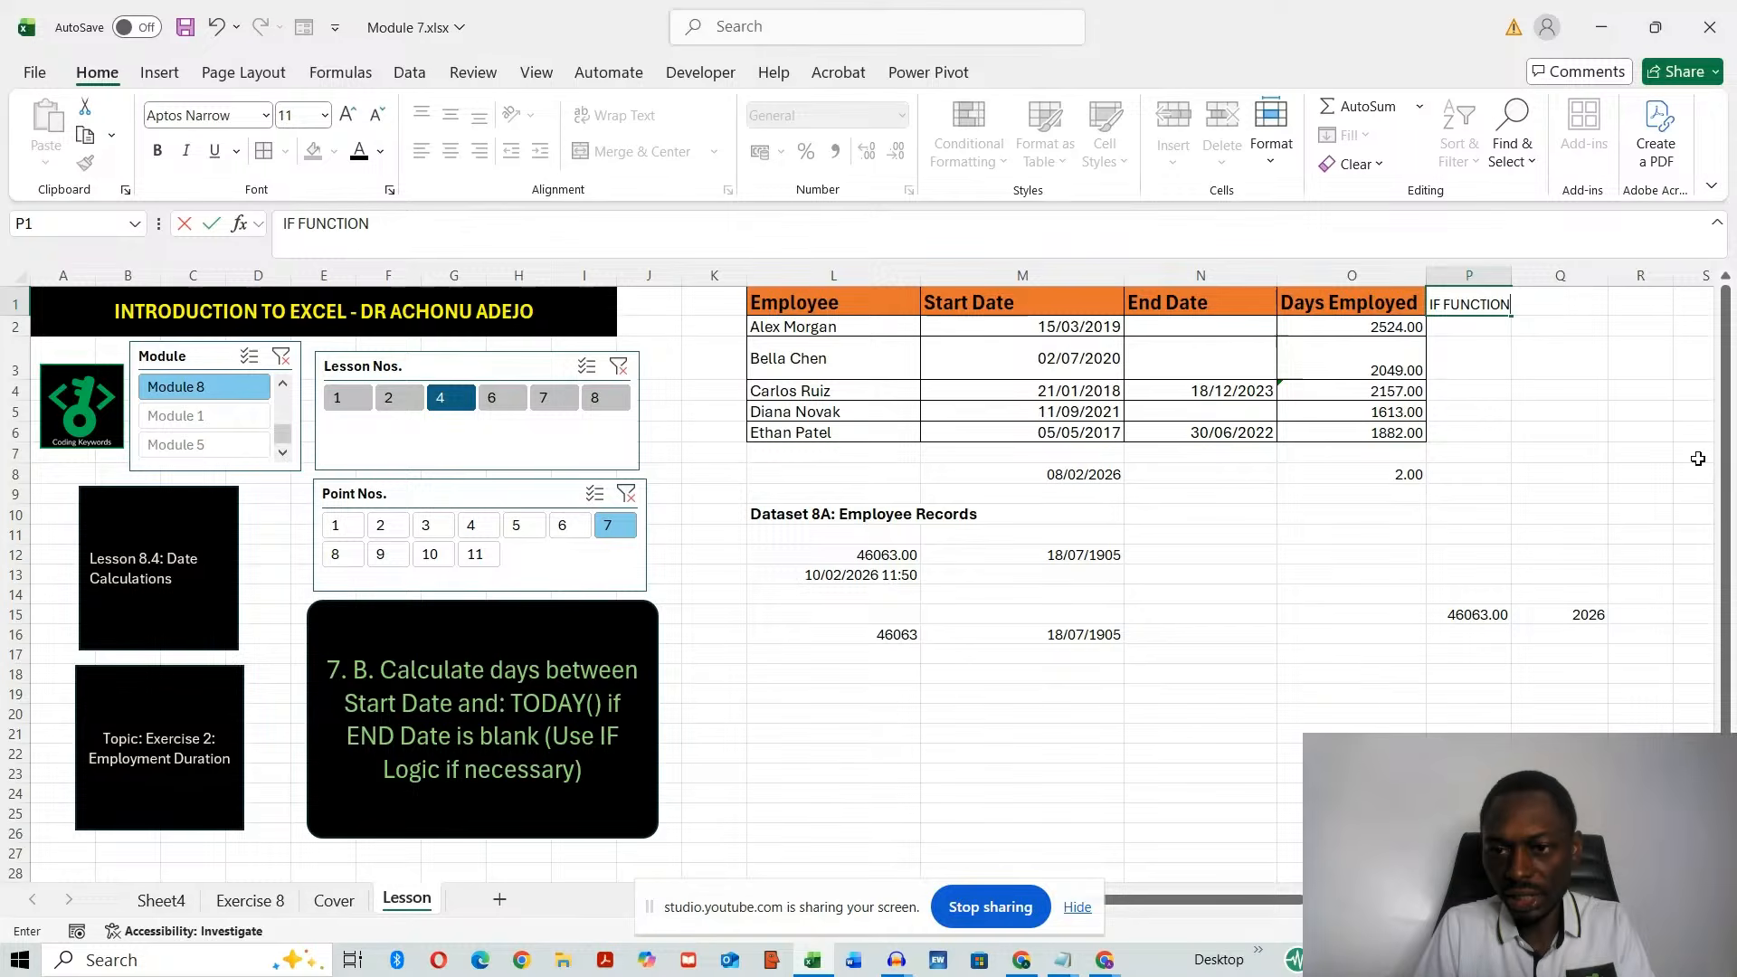
pyautogui.click(1532, 539)
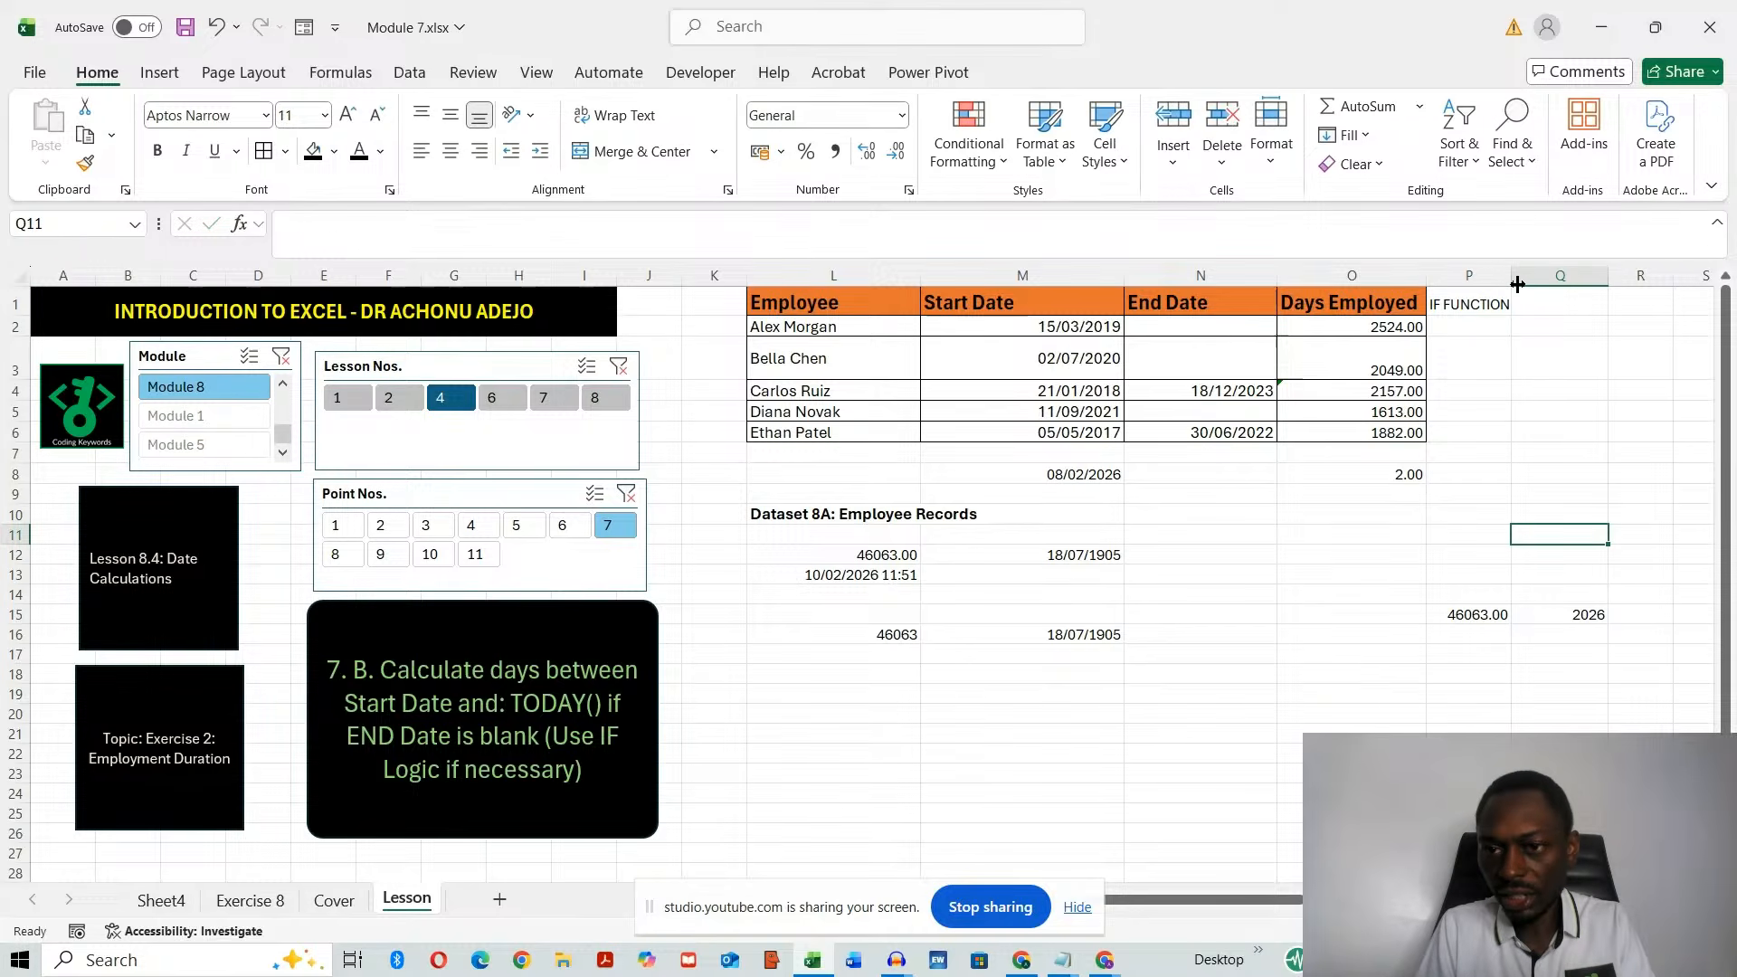
pyautogui.moveTo(1517, 284); pyautogui.dragTo(1538, 284)
pyautogui.click(1478, 328)
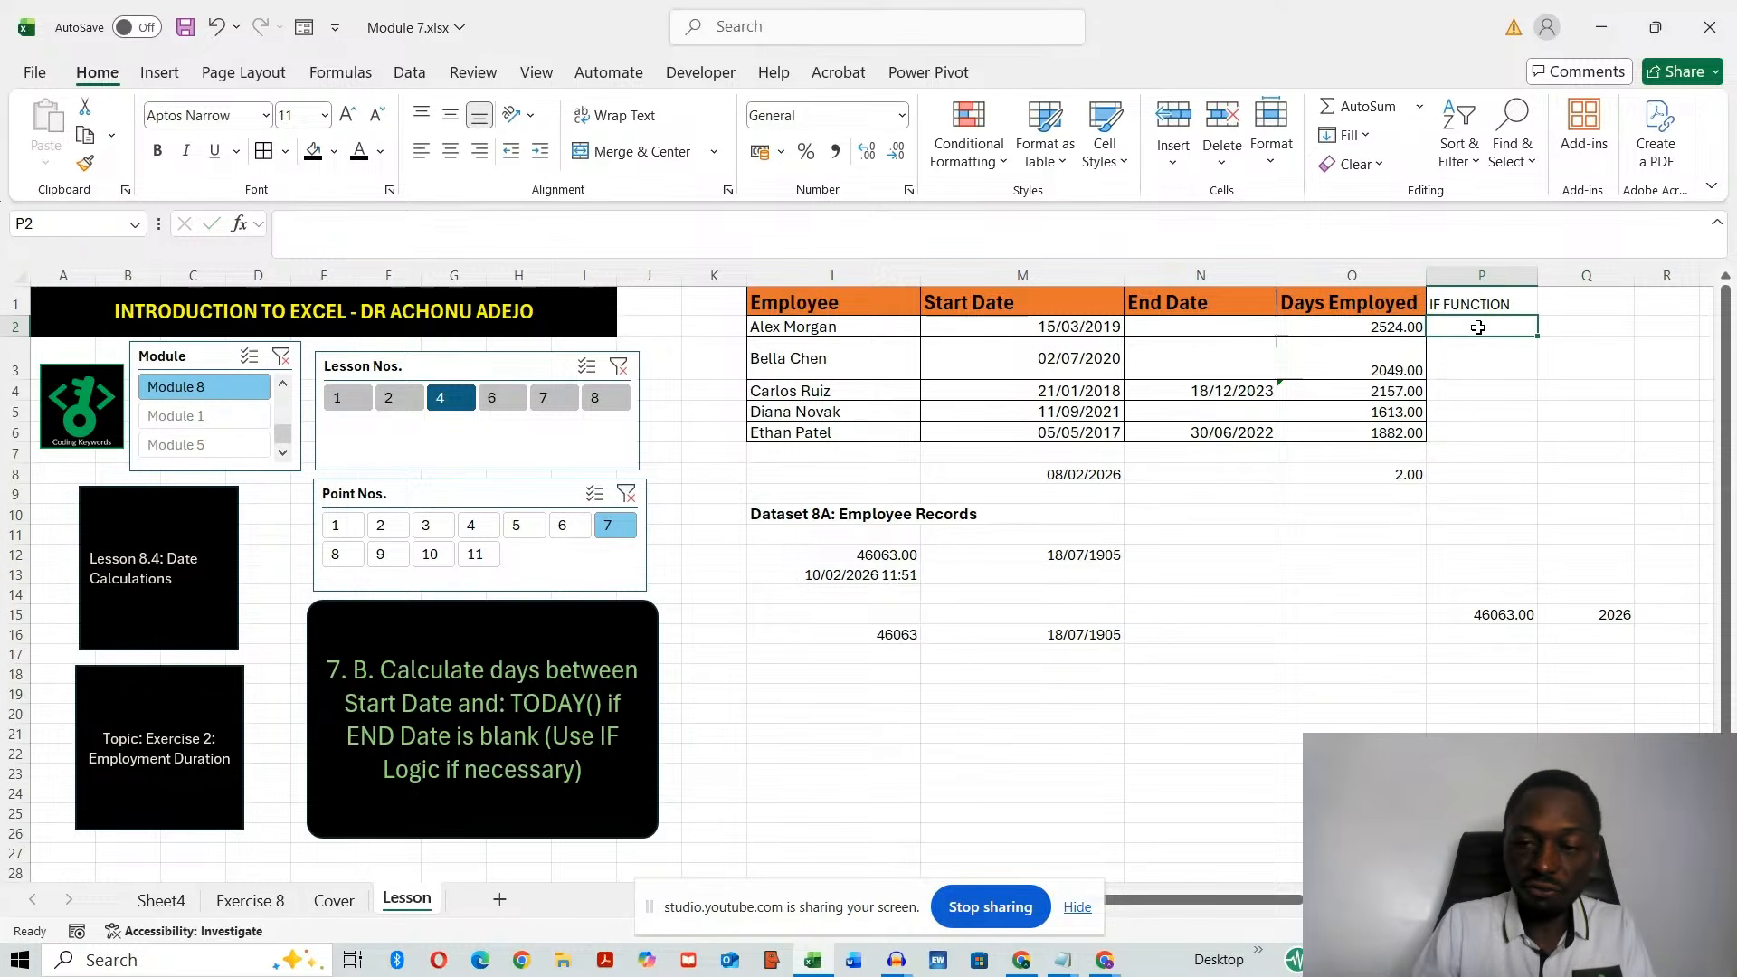
# - Enter the formula =IF(N2="",TODAY()-M2,N2-M2) in P2 to calculate days employed with or without an end date
pyautogui.click(656, 235)
pyautogui.write('=I')
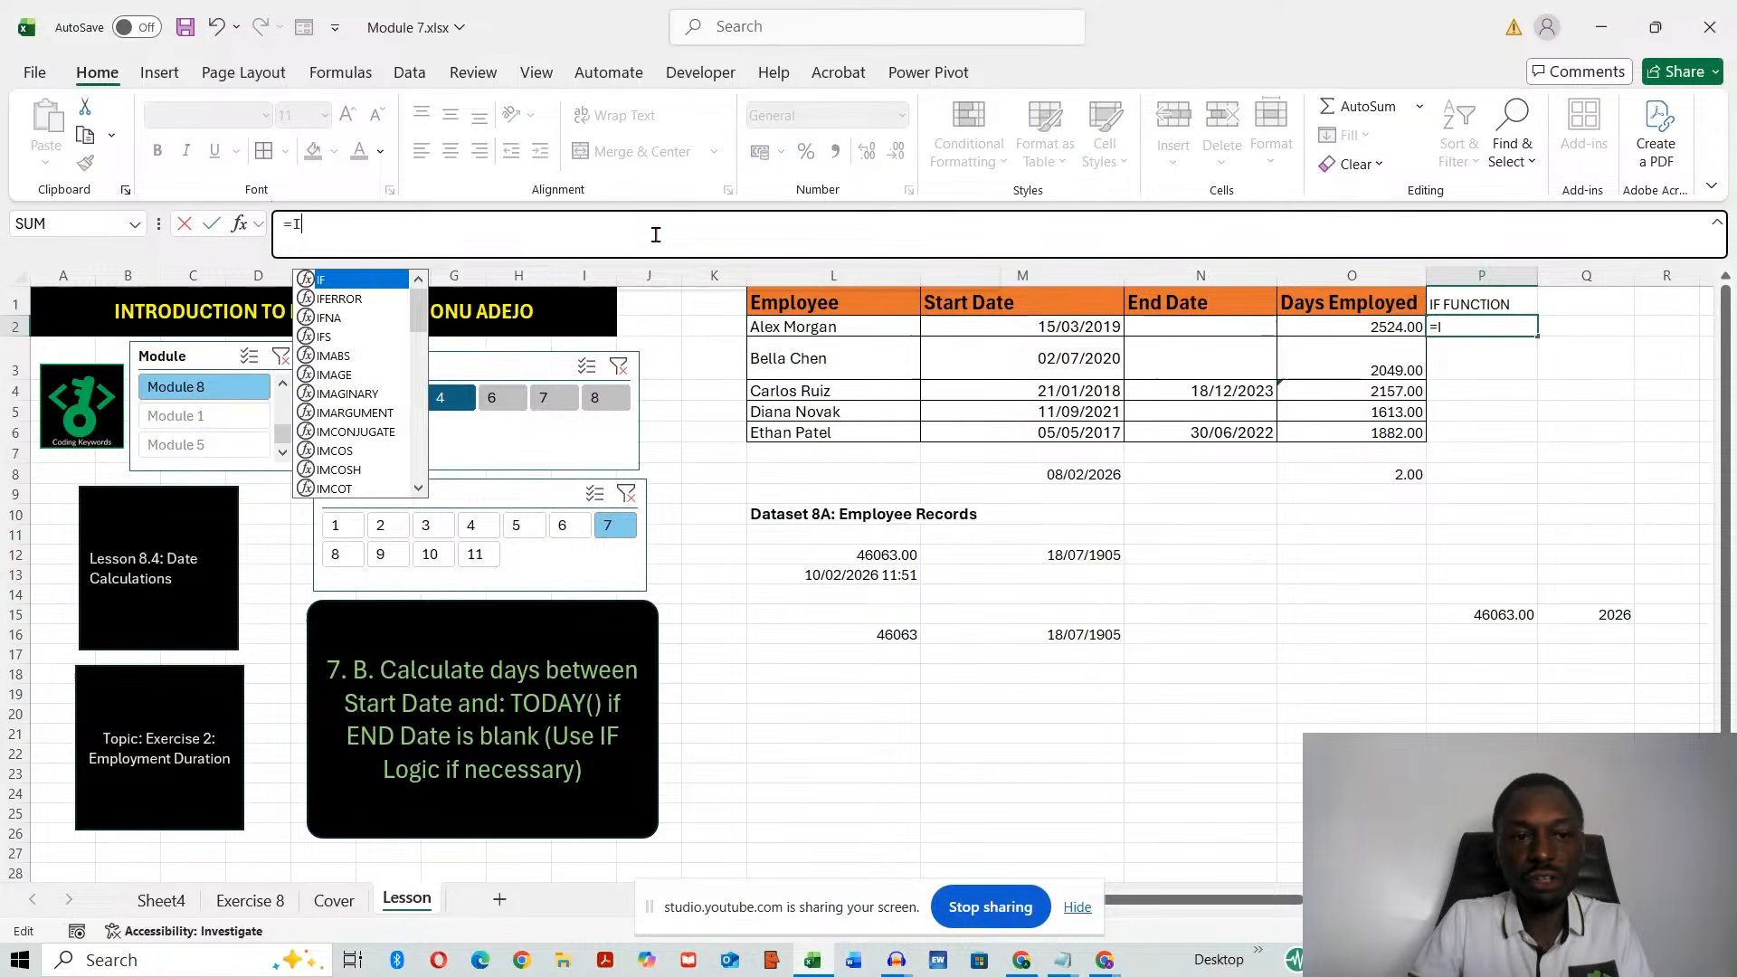
pyautogui.write('F(')
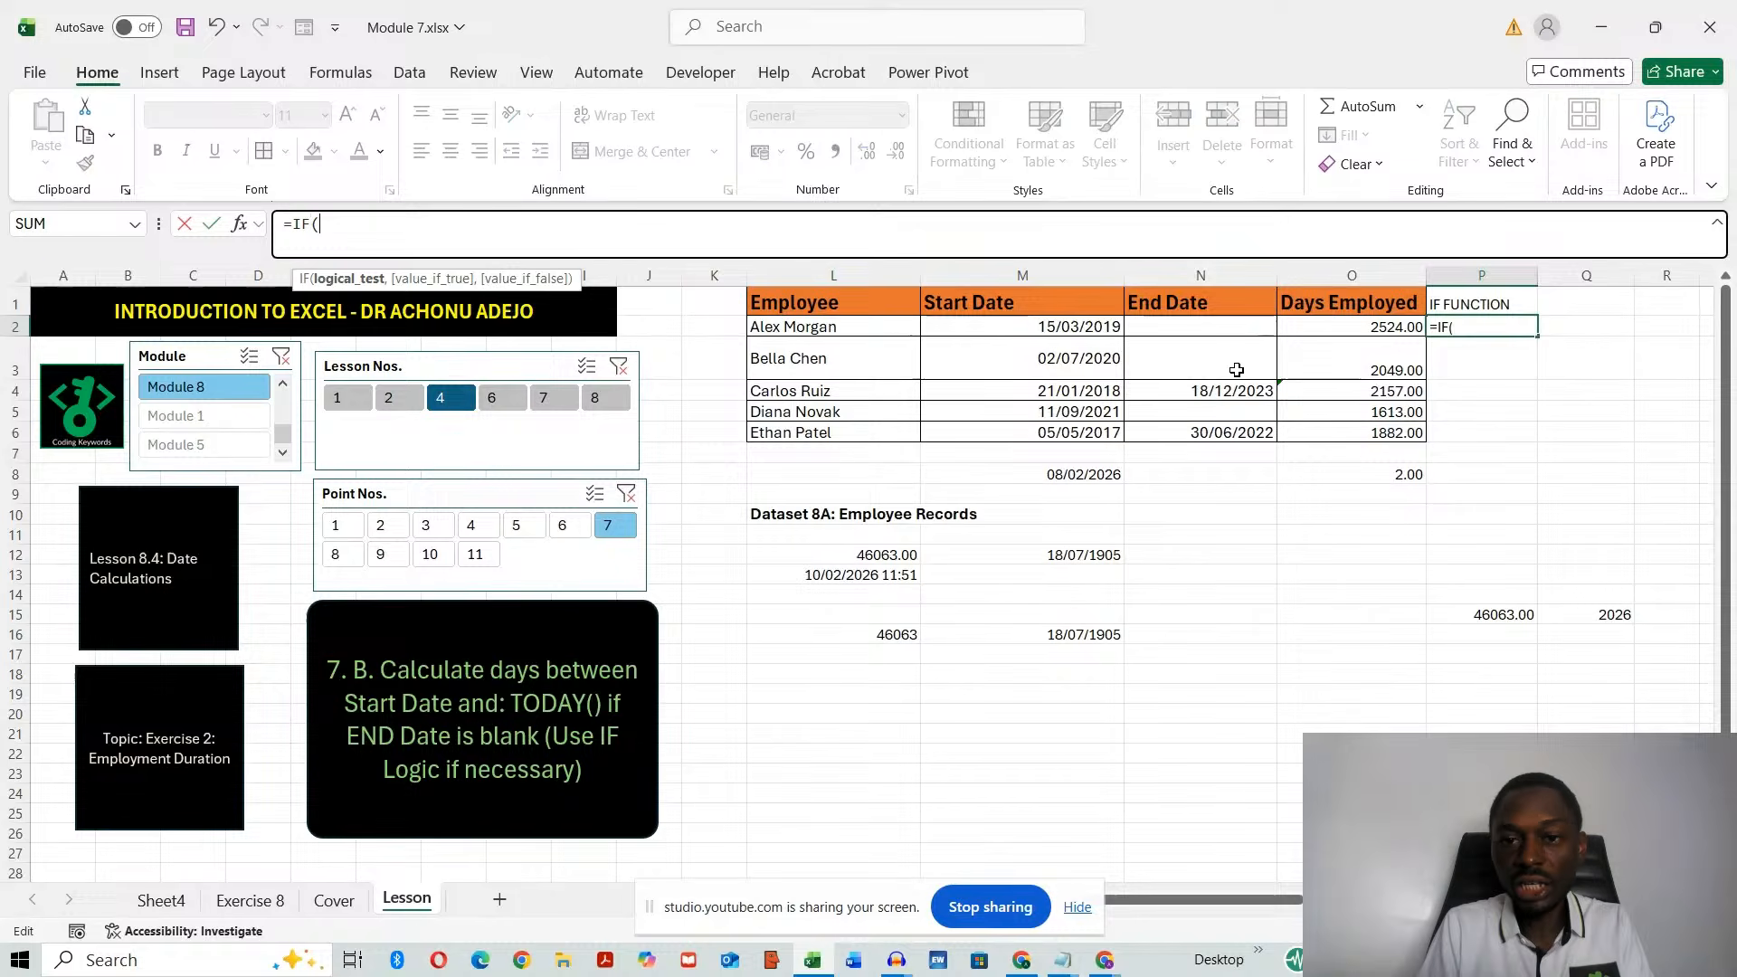
pyautogui.click(1198, 327)
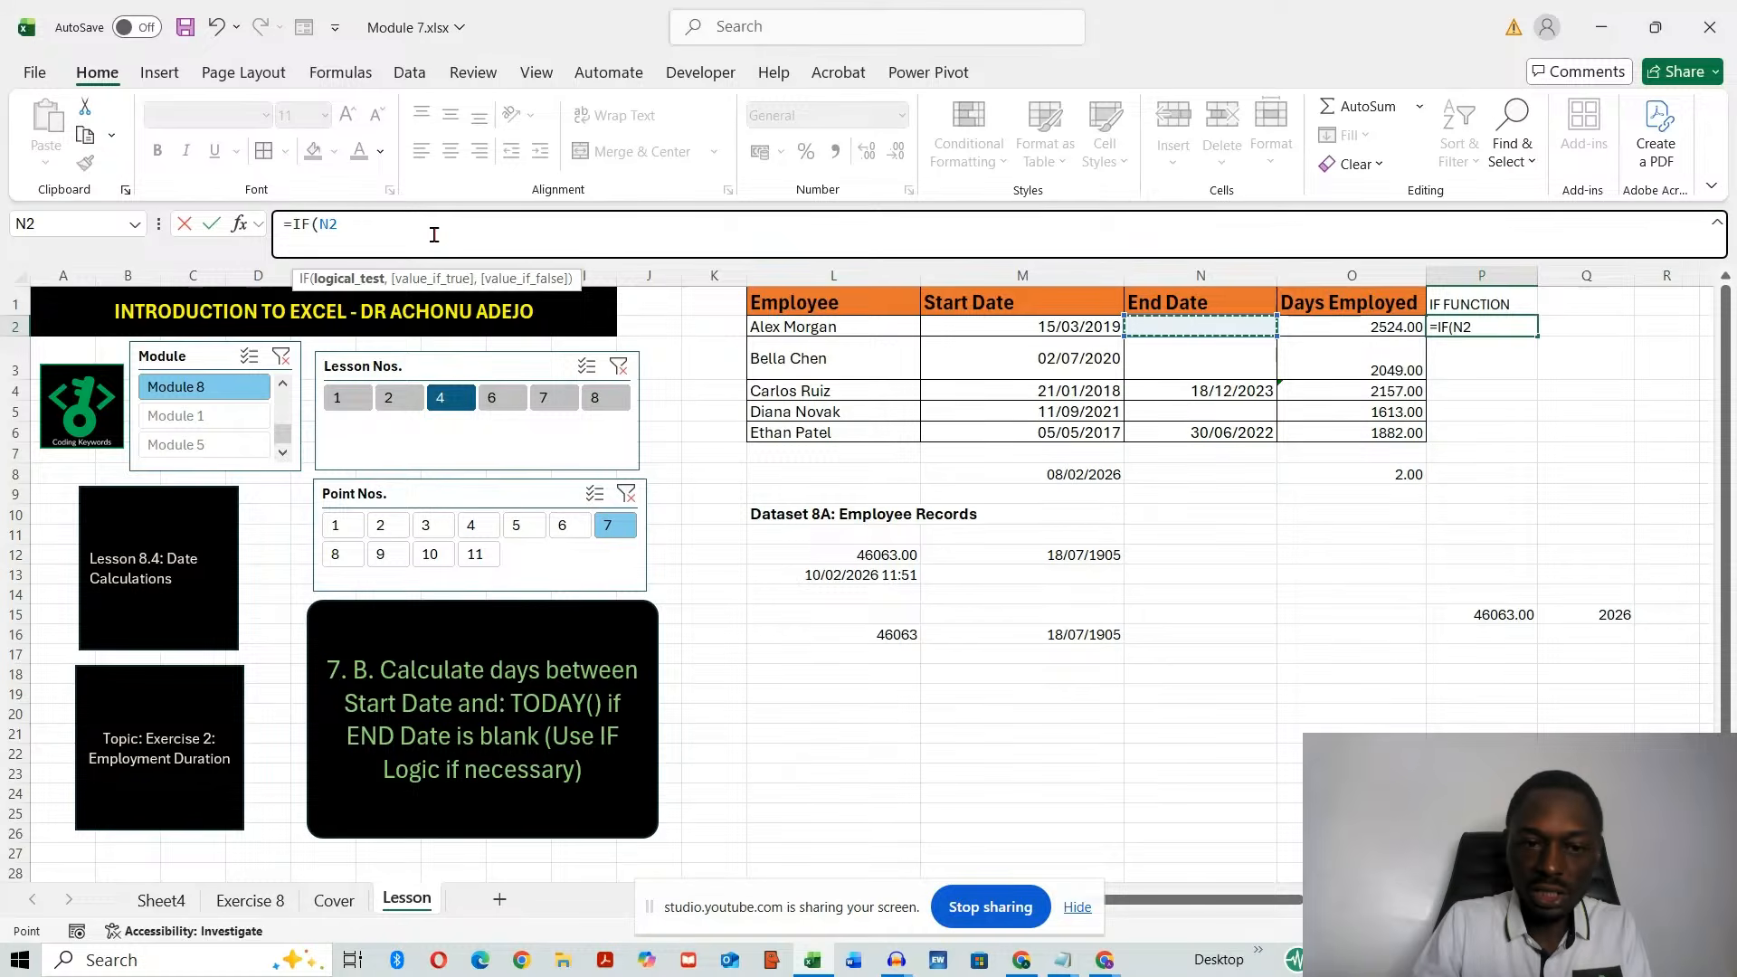
pyautogui.write('=')
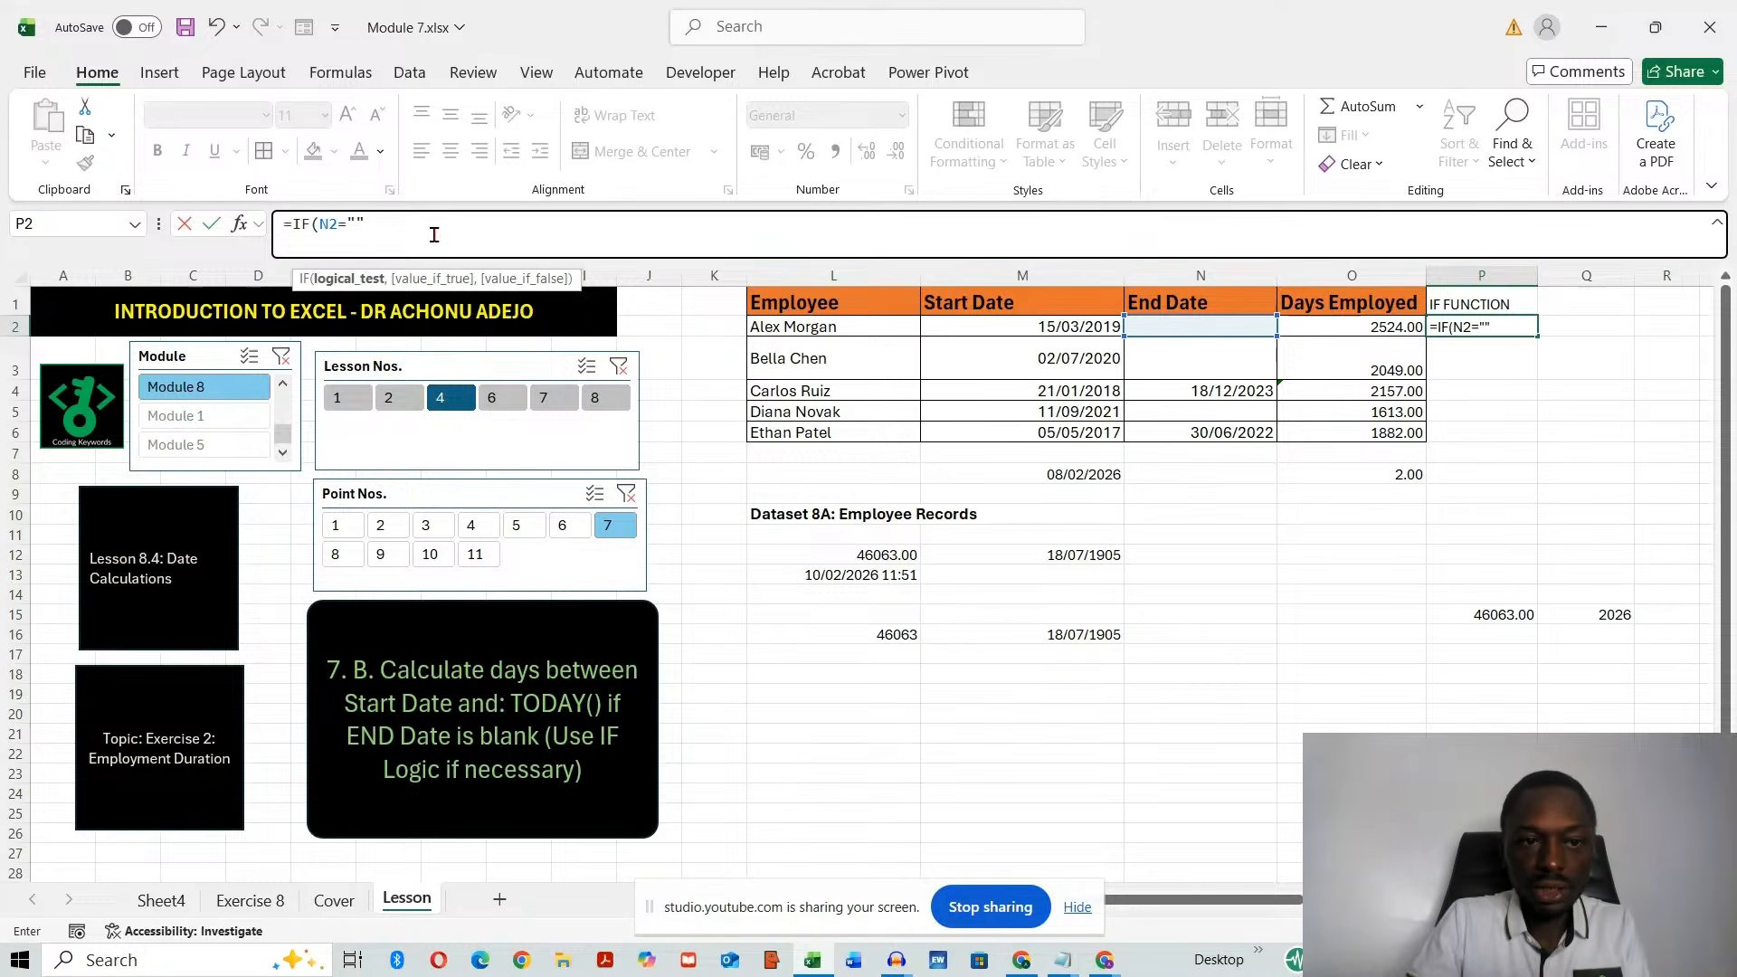
pyautogui.write(',')
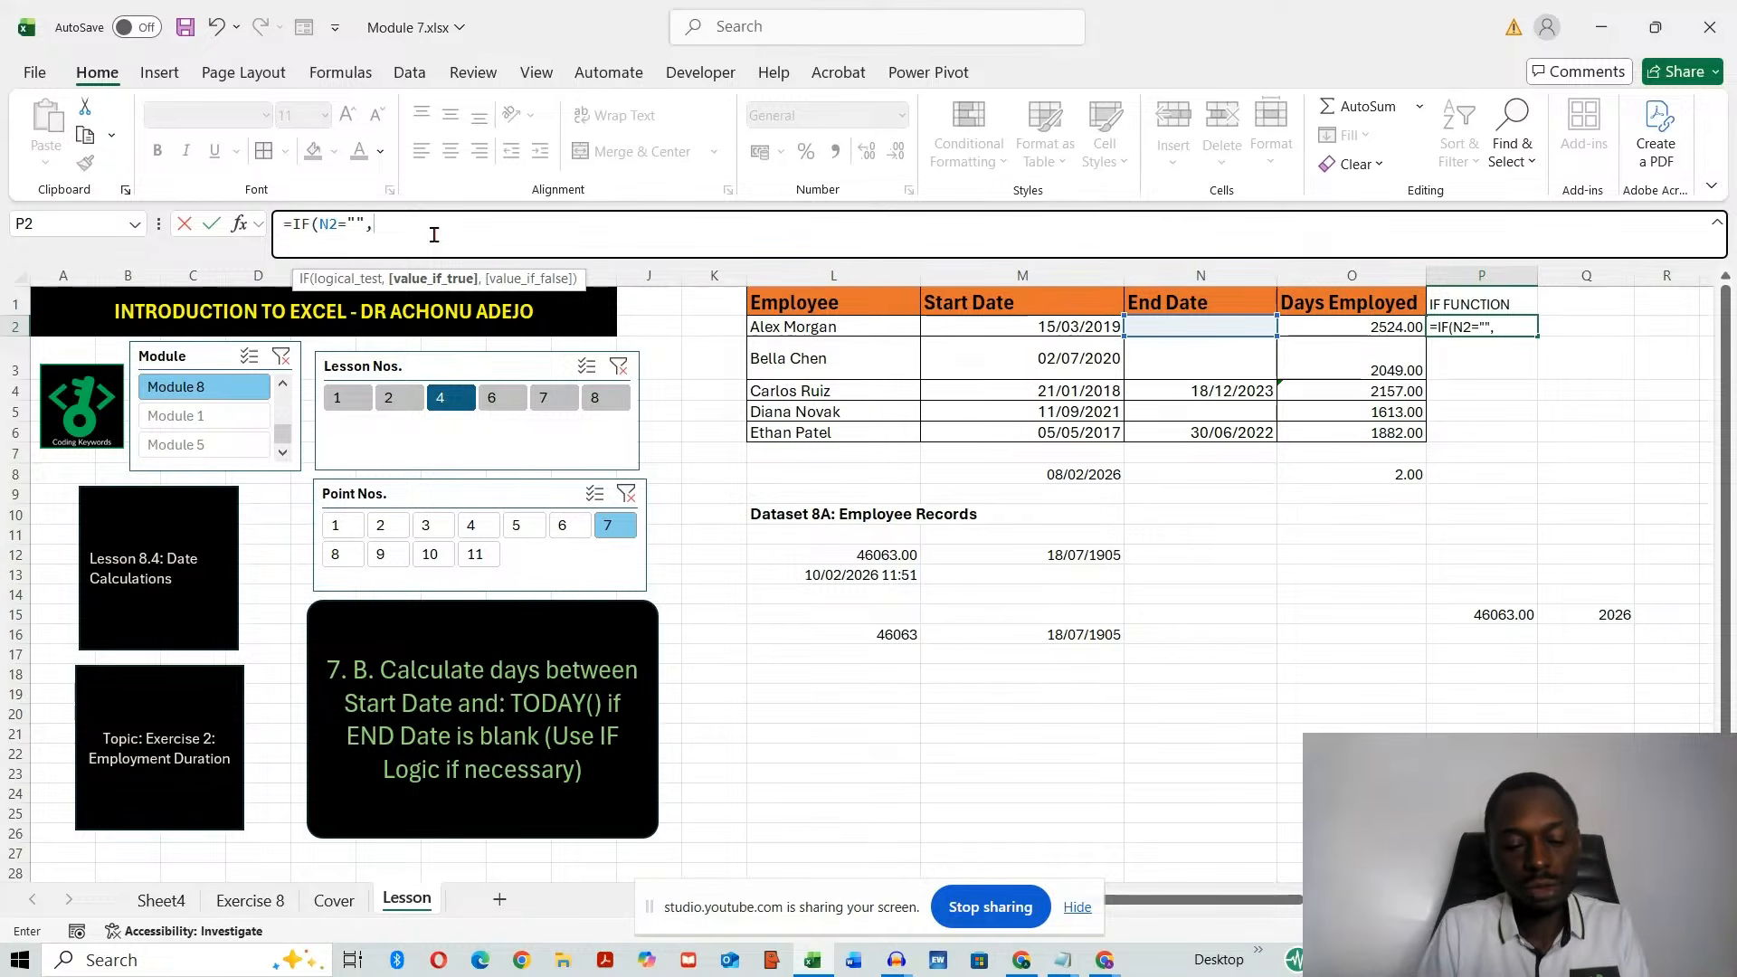
pyautogui.write('T')
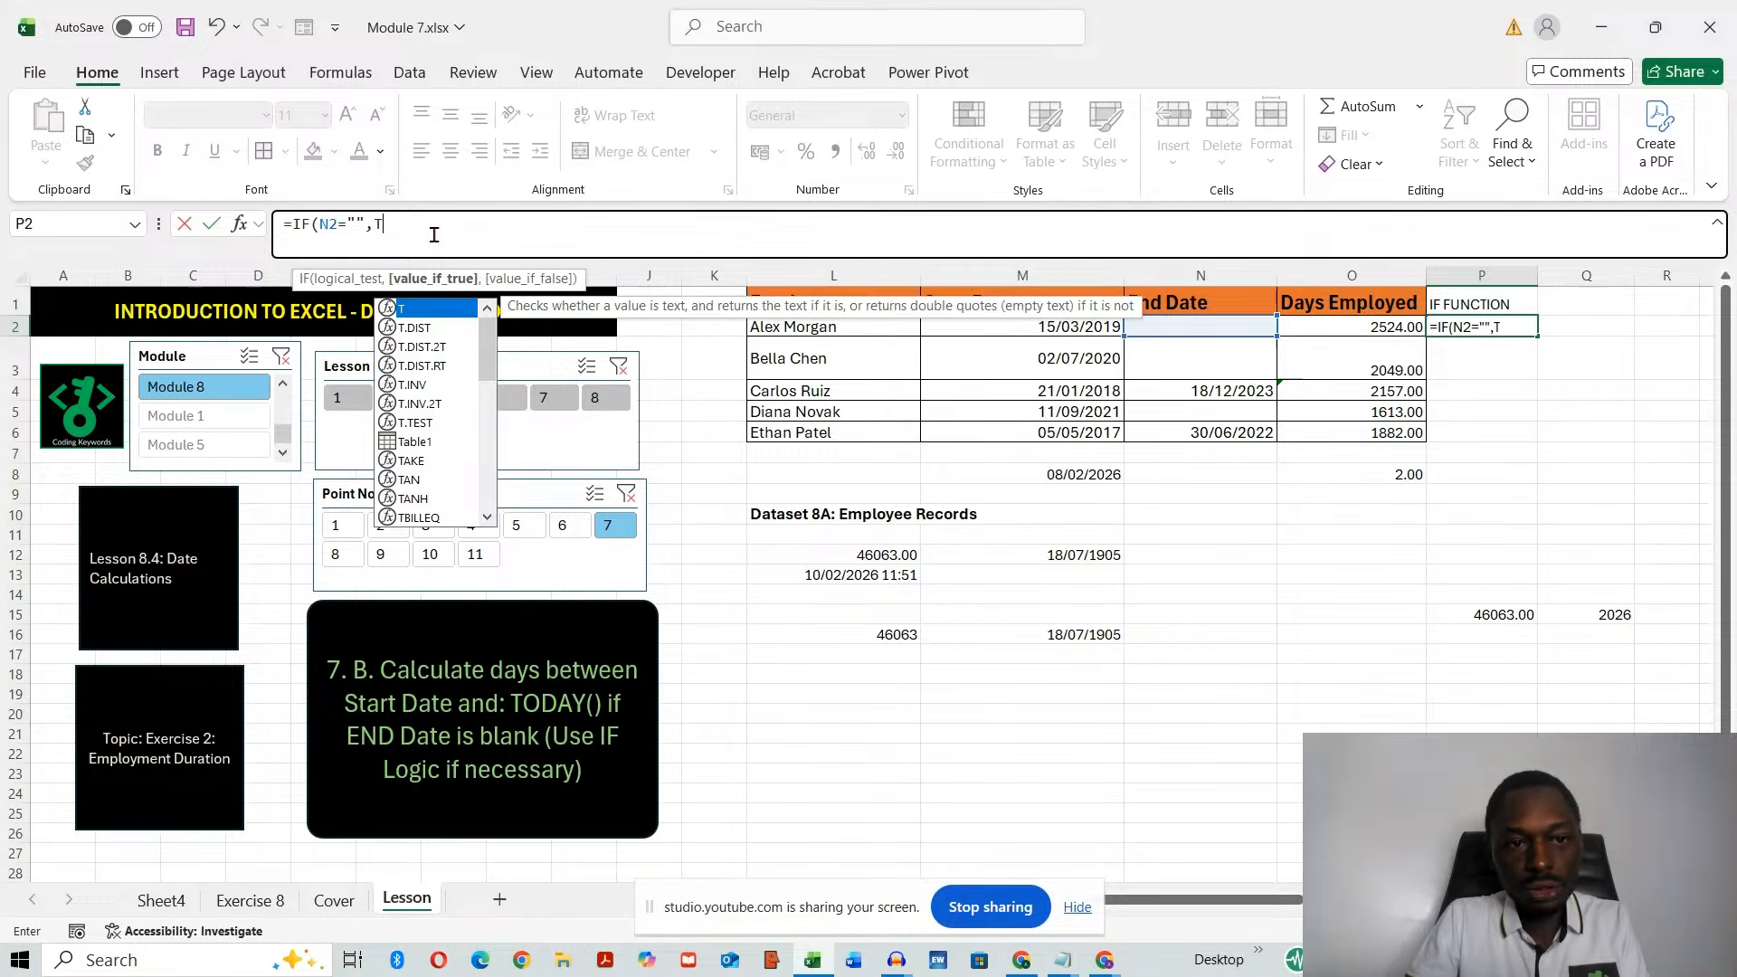
pyautogui.write('ODAY()')
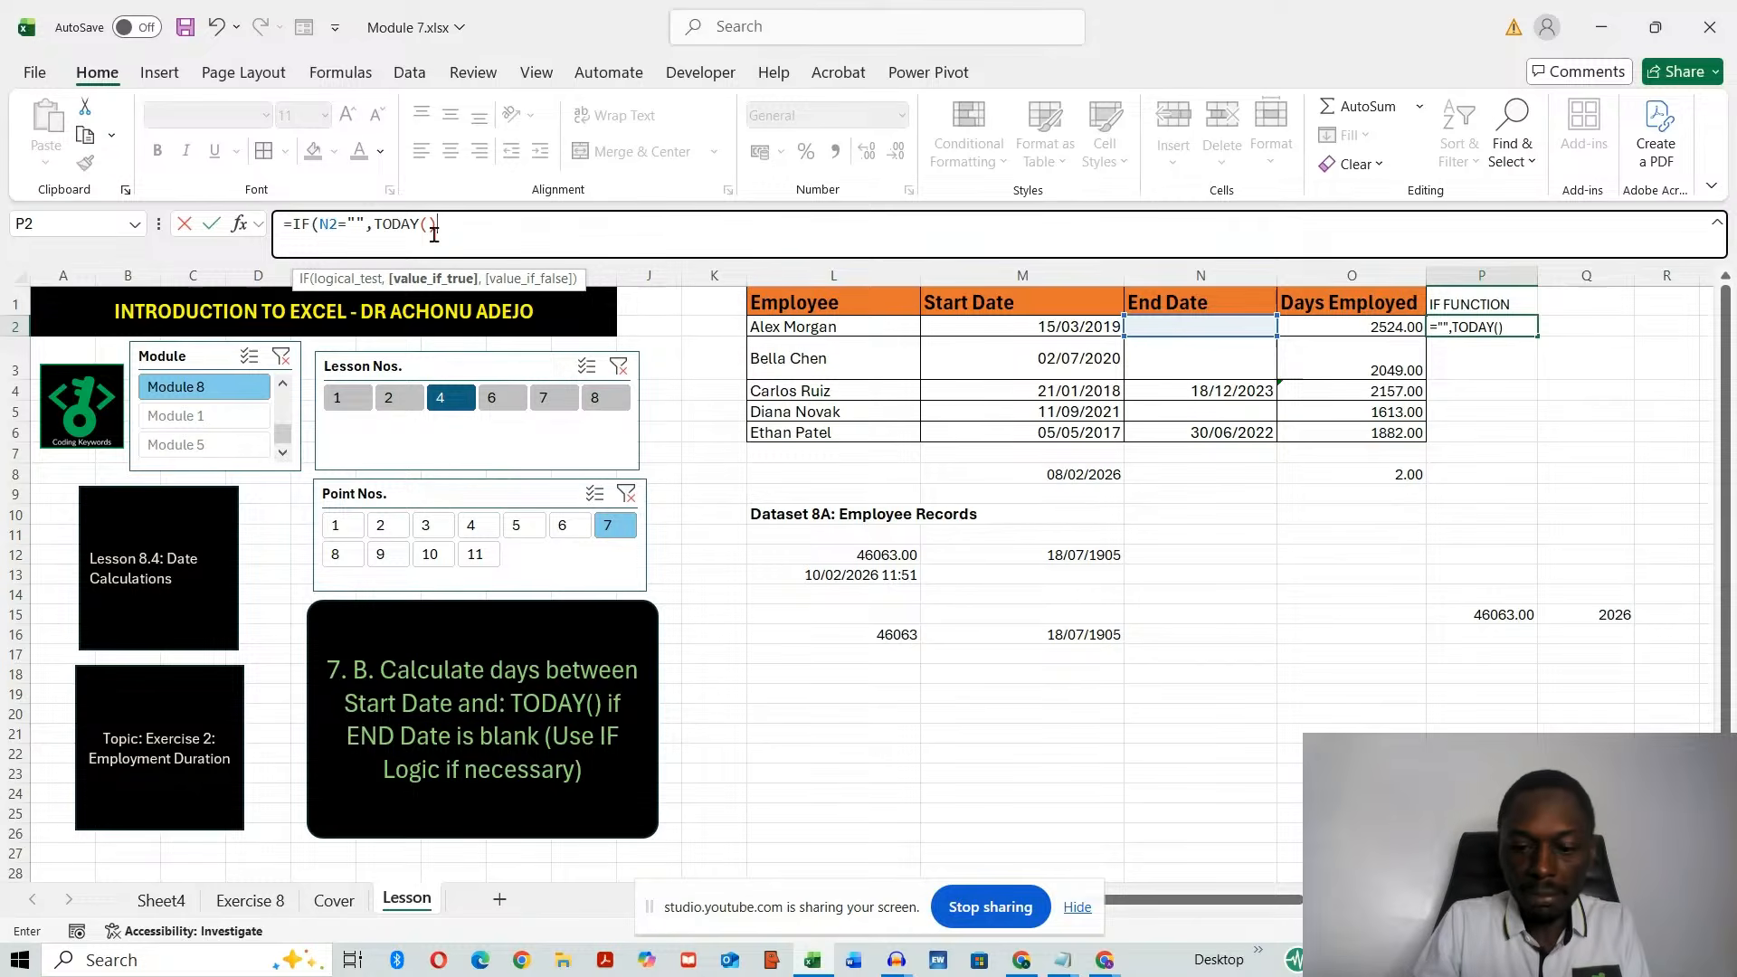
pyautogui.write('-')
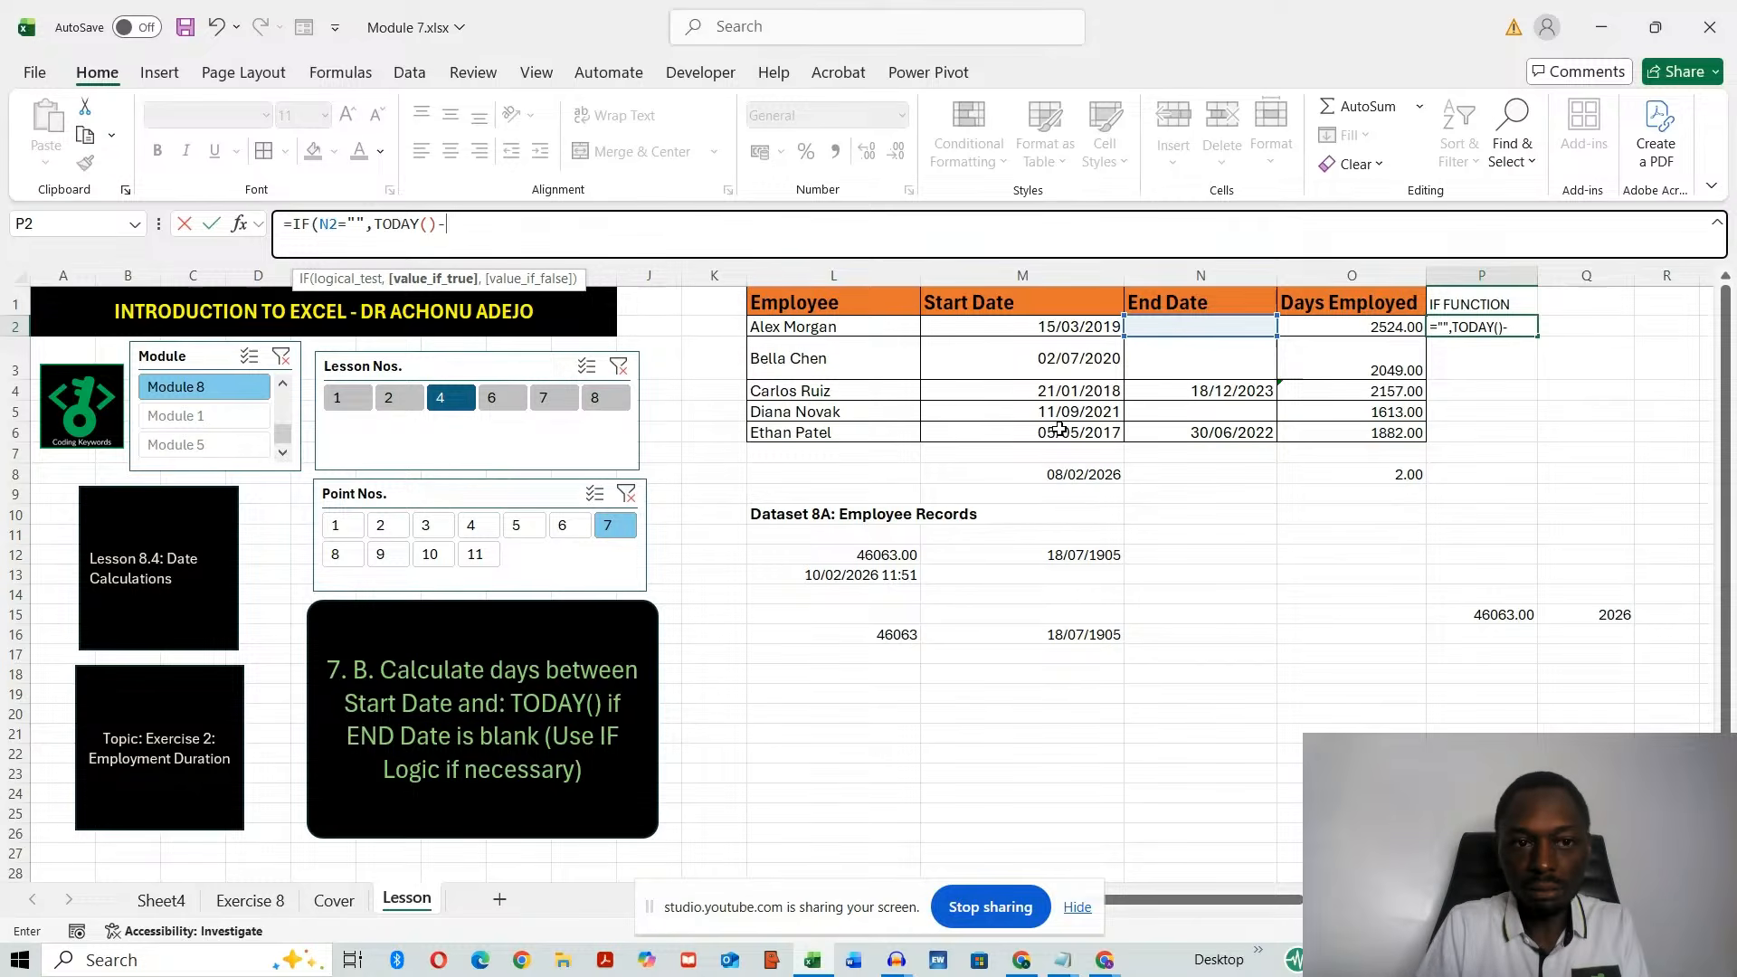
pyautogui.click(1081, 324)
pyautogui.write(',')
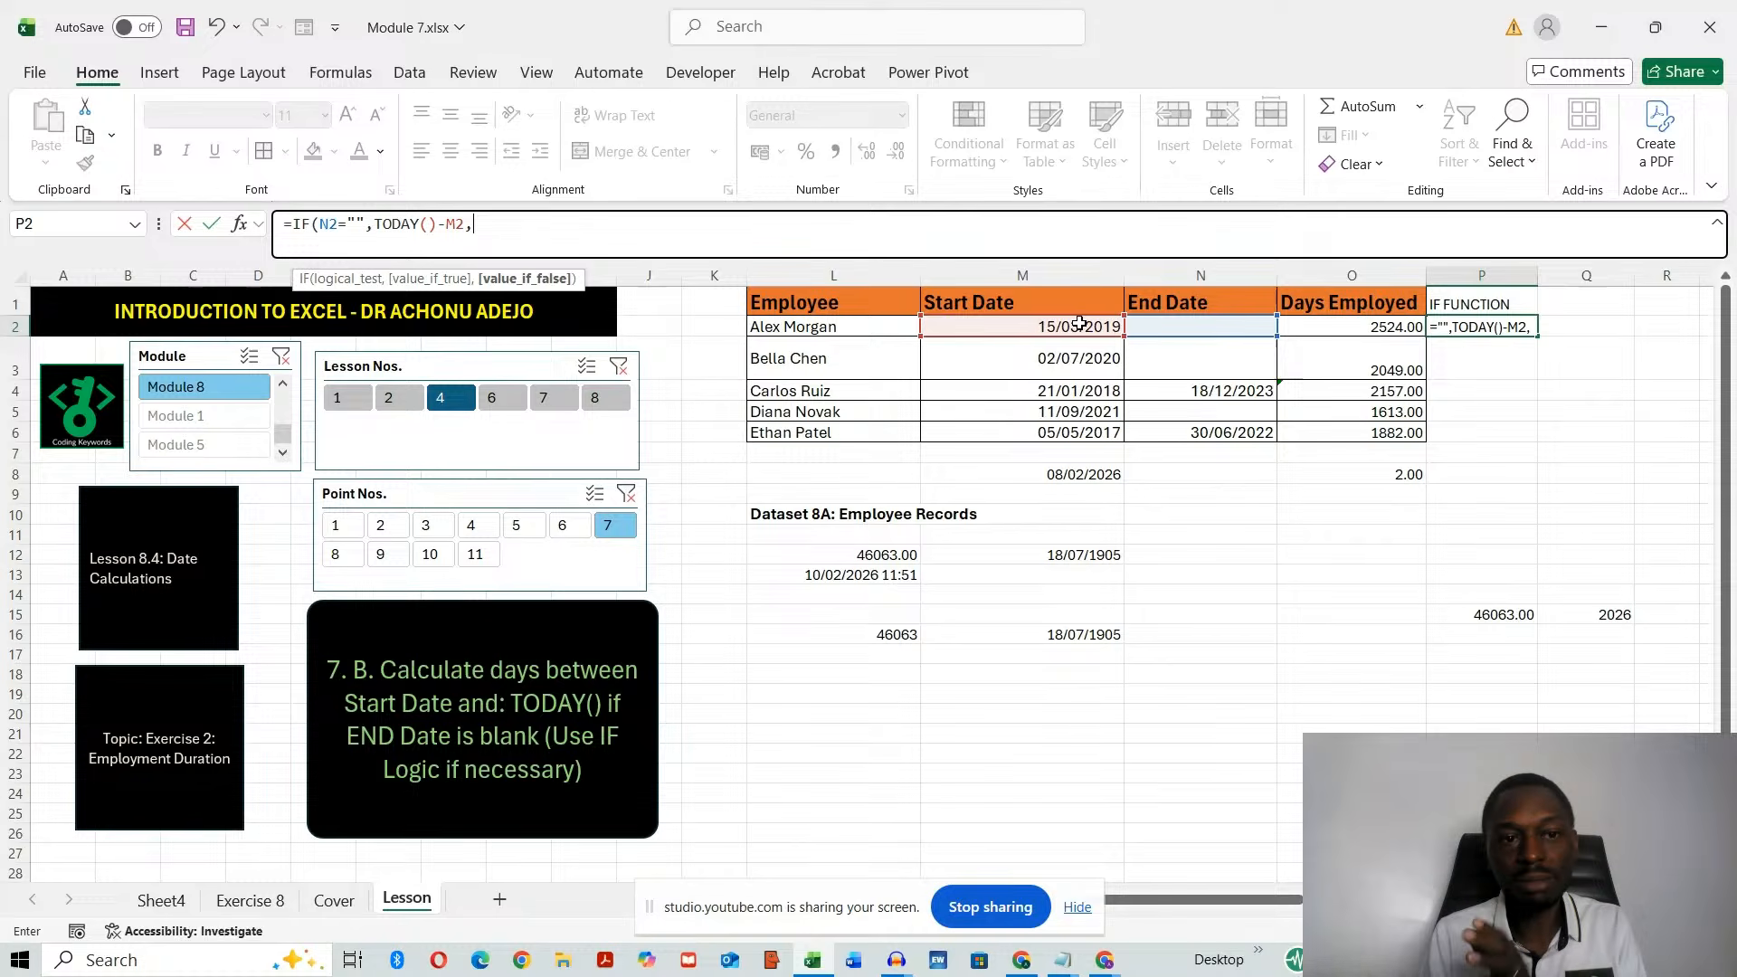
pyautogui.click(1217, 328)
pyautogui.write('-')
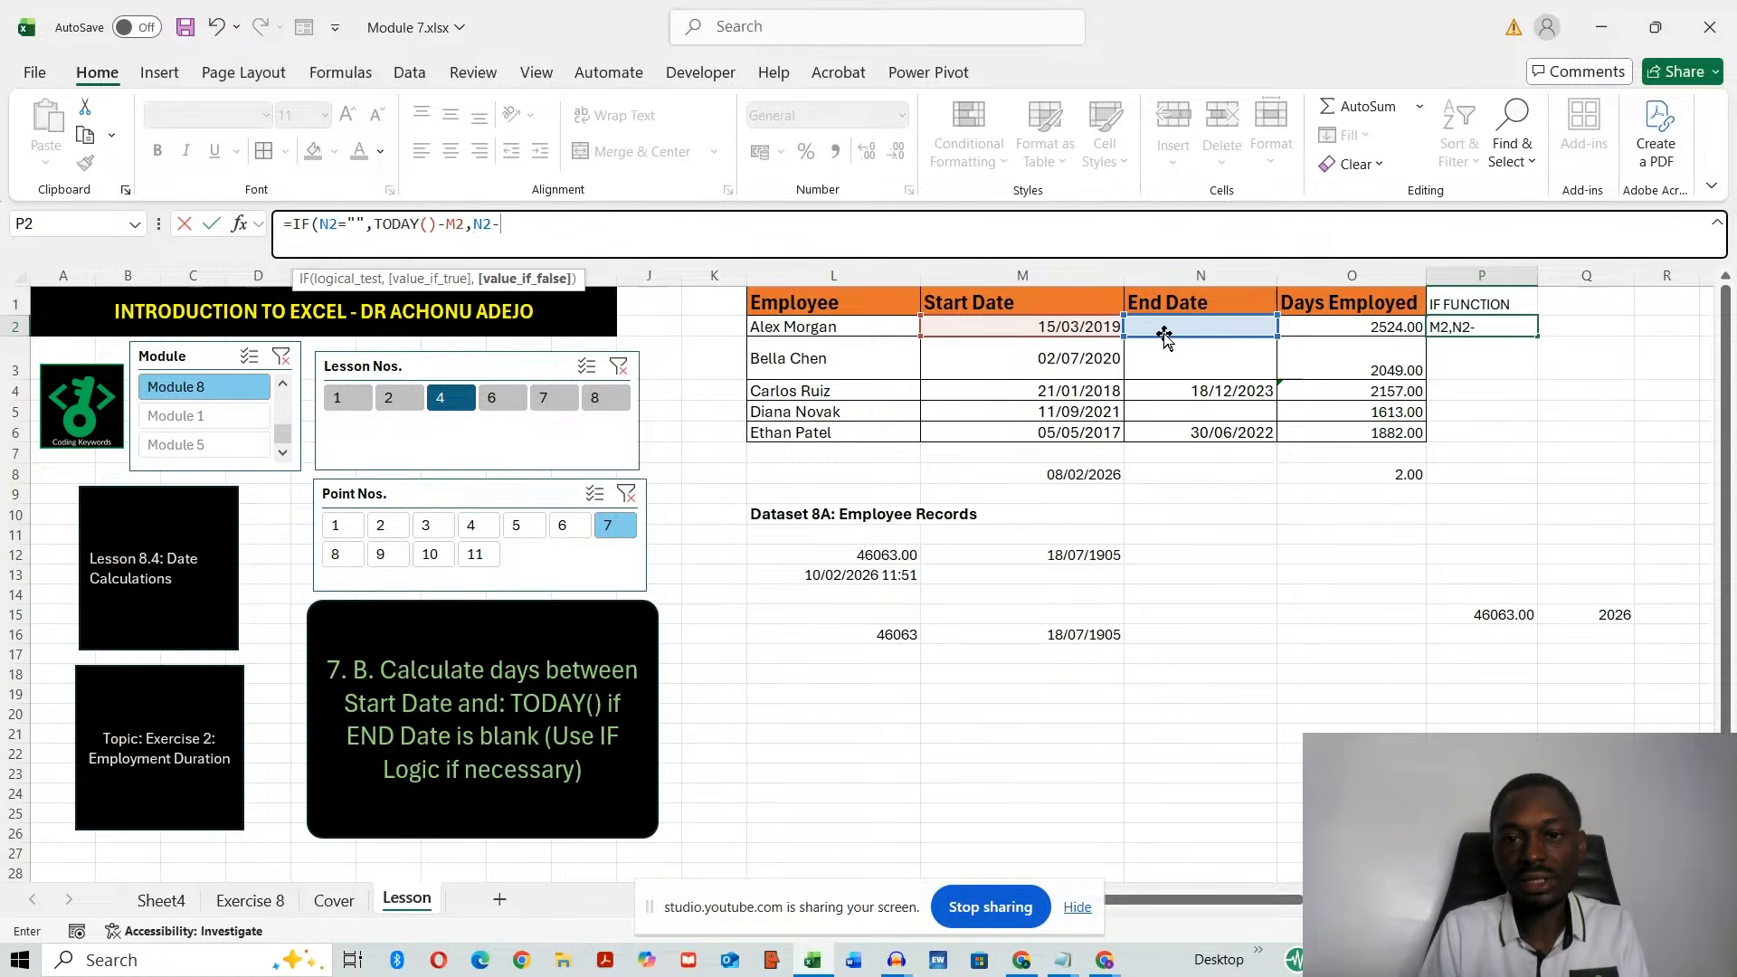
pyautogui.click(1076, 328)
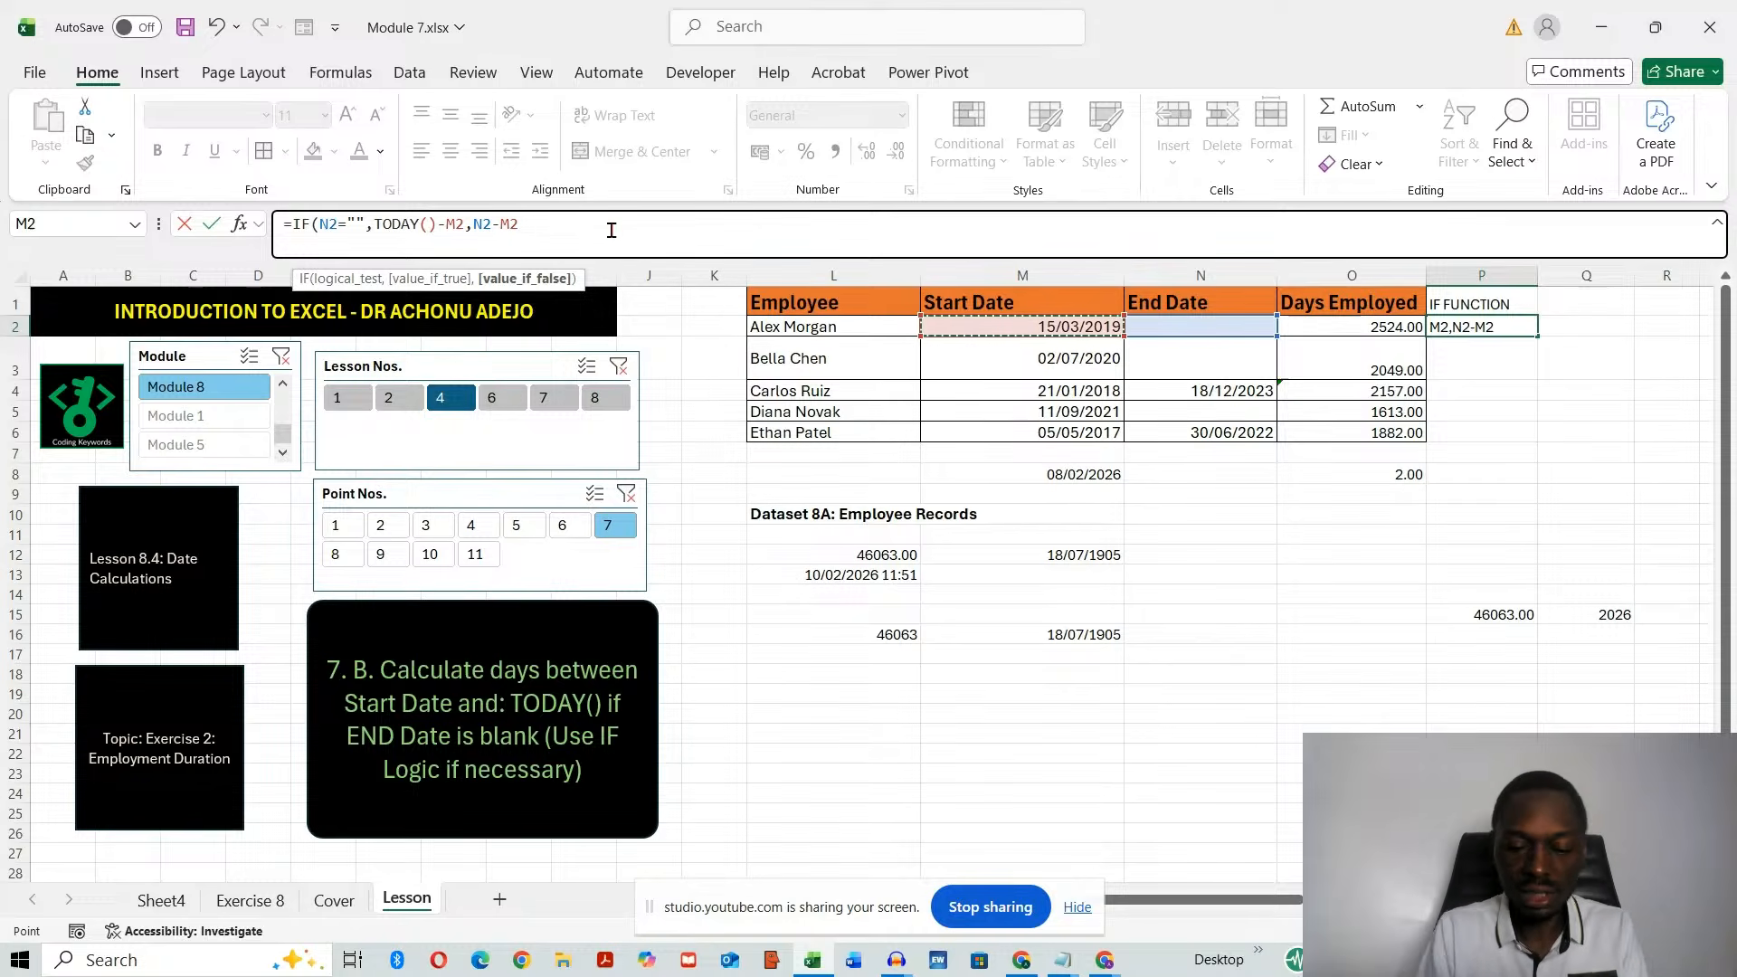
pyautogui.write(')')
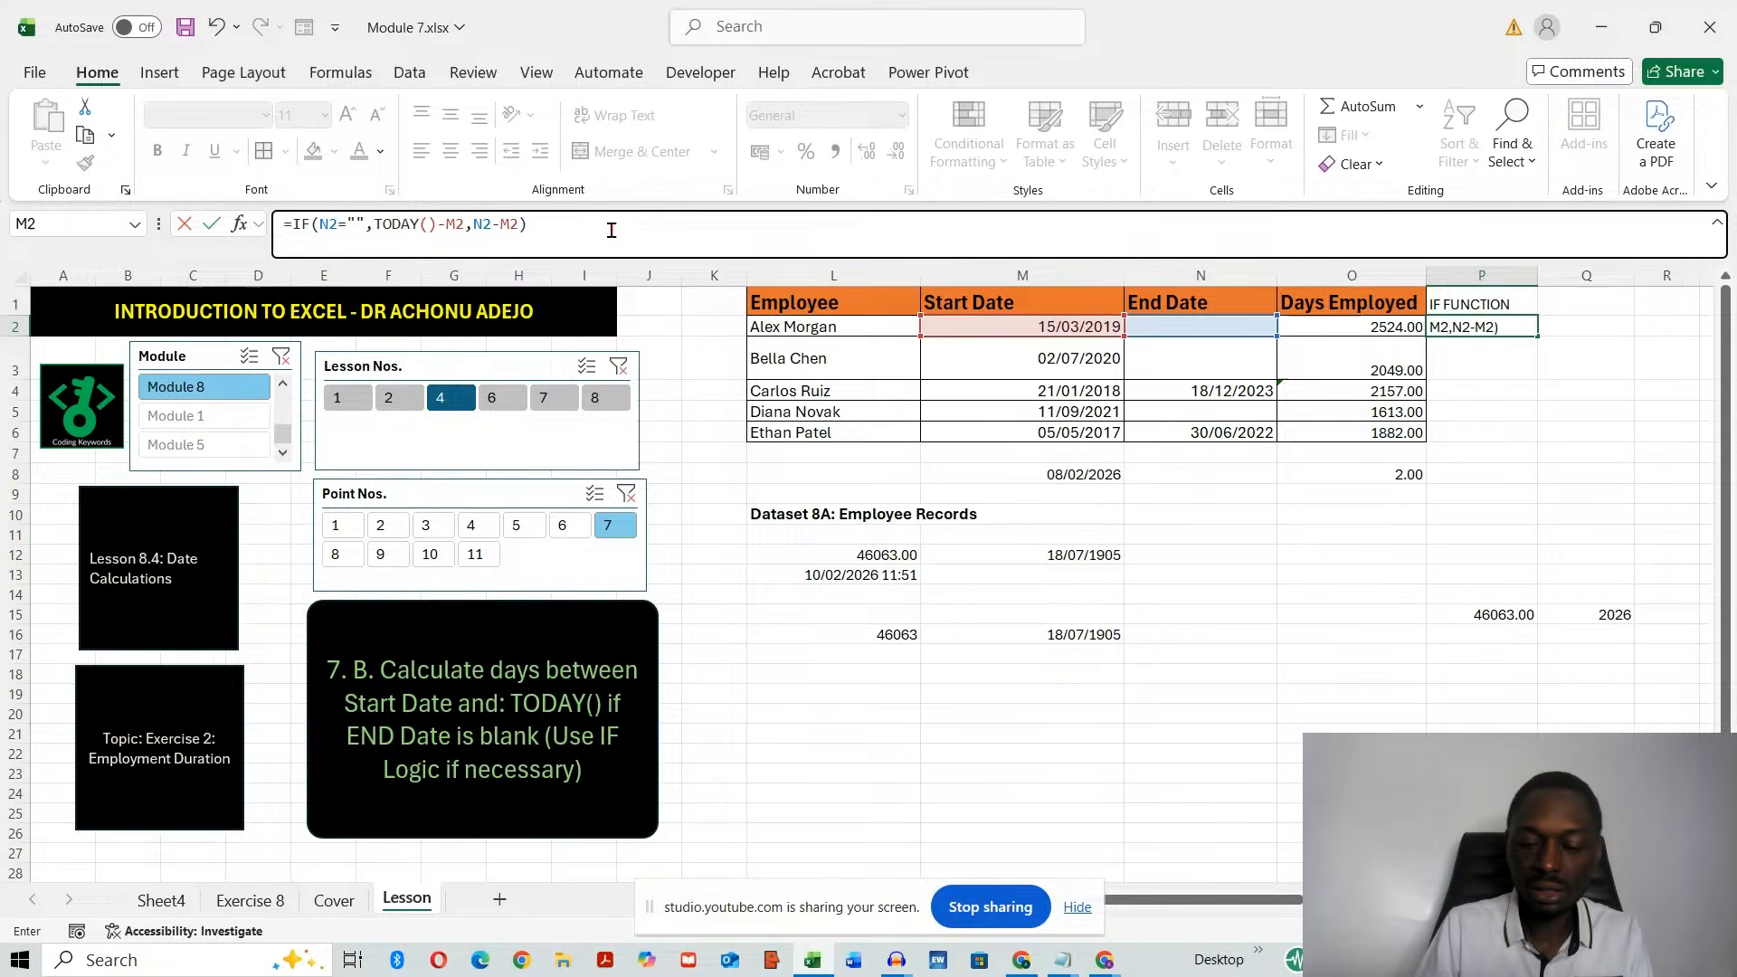
pyautogui.press('Return')
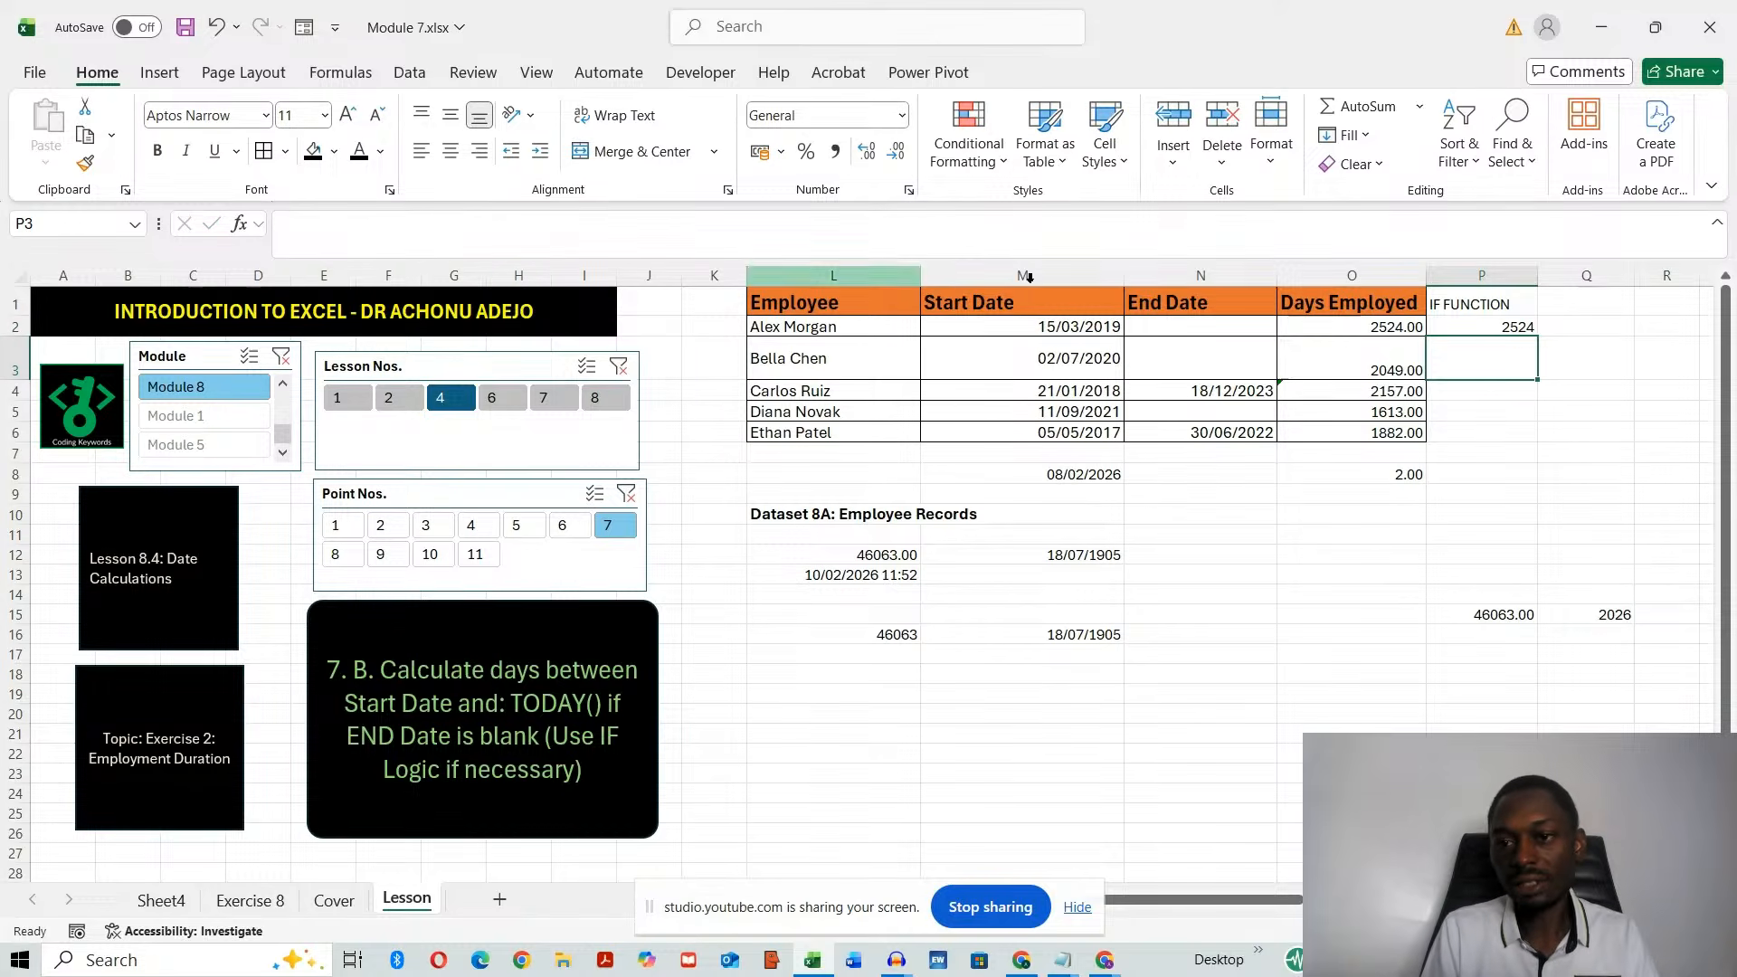
# - Fill the IF formula from P2 down to P6 for the remaining employees
pyautogui.click(1504, 323)
pyautogui.moveTo(1537, 336); pyautogui.dragTo(1537, 441)
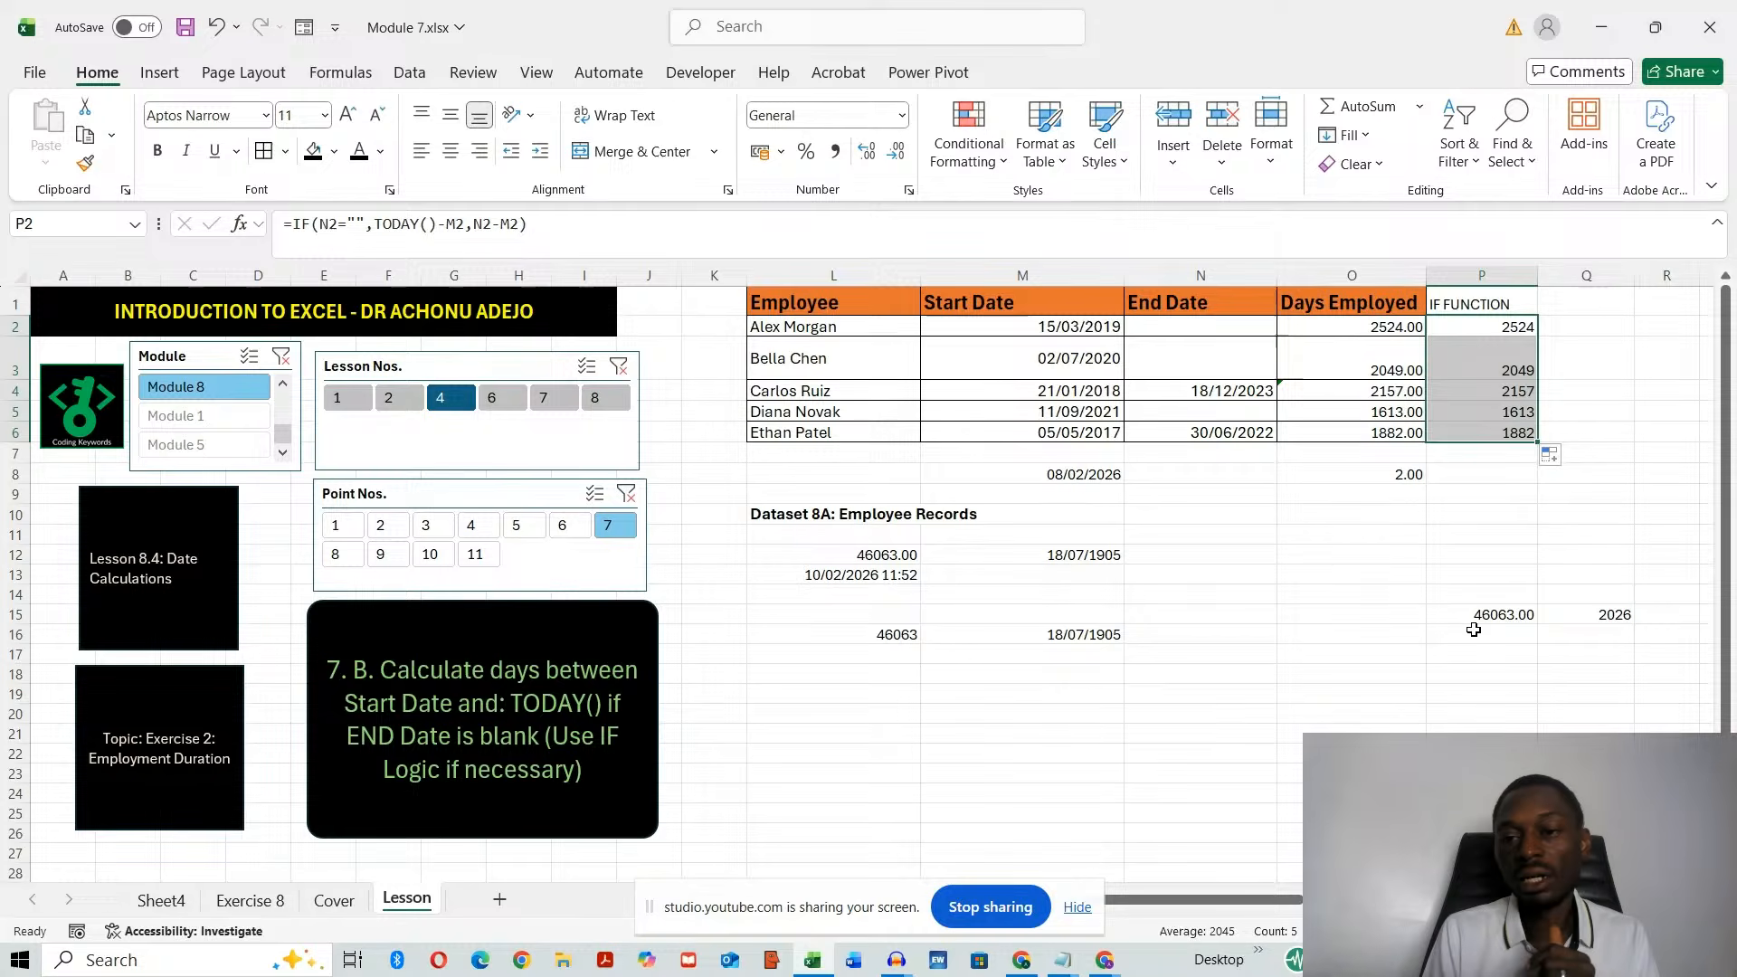
pyautogui.click(1473, 569)
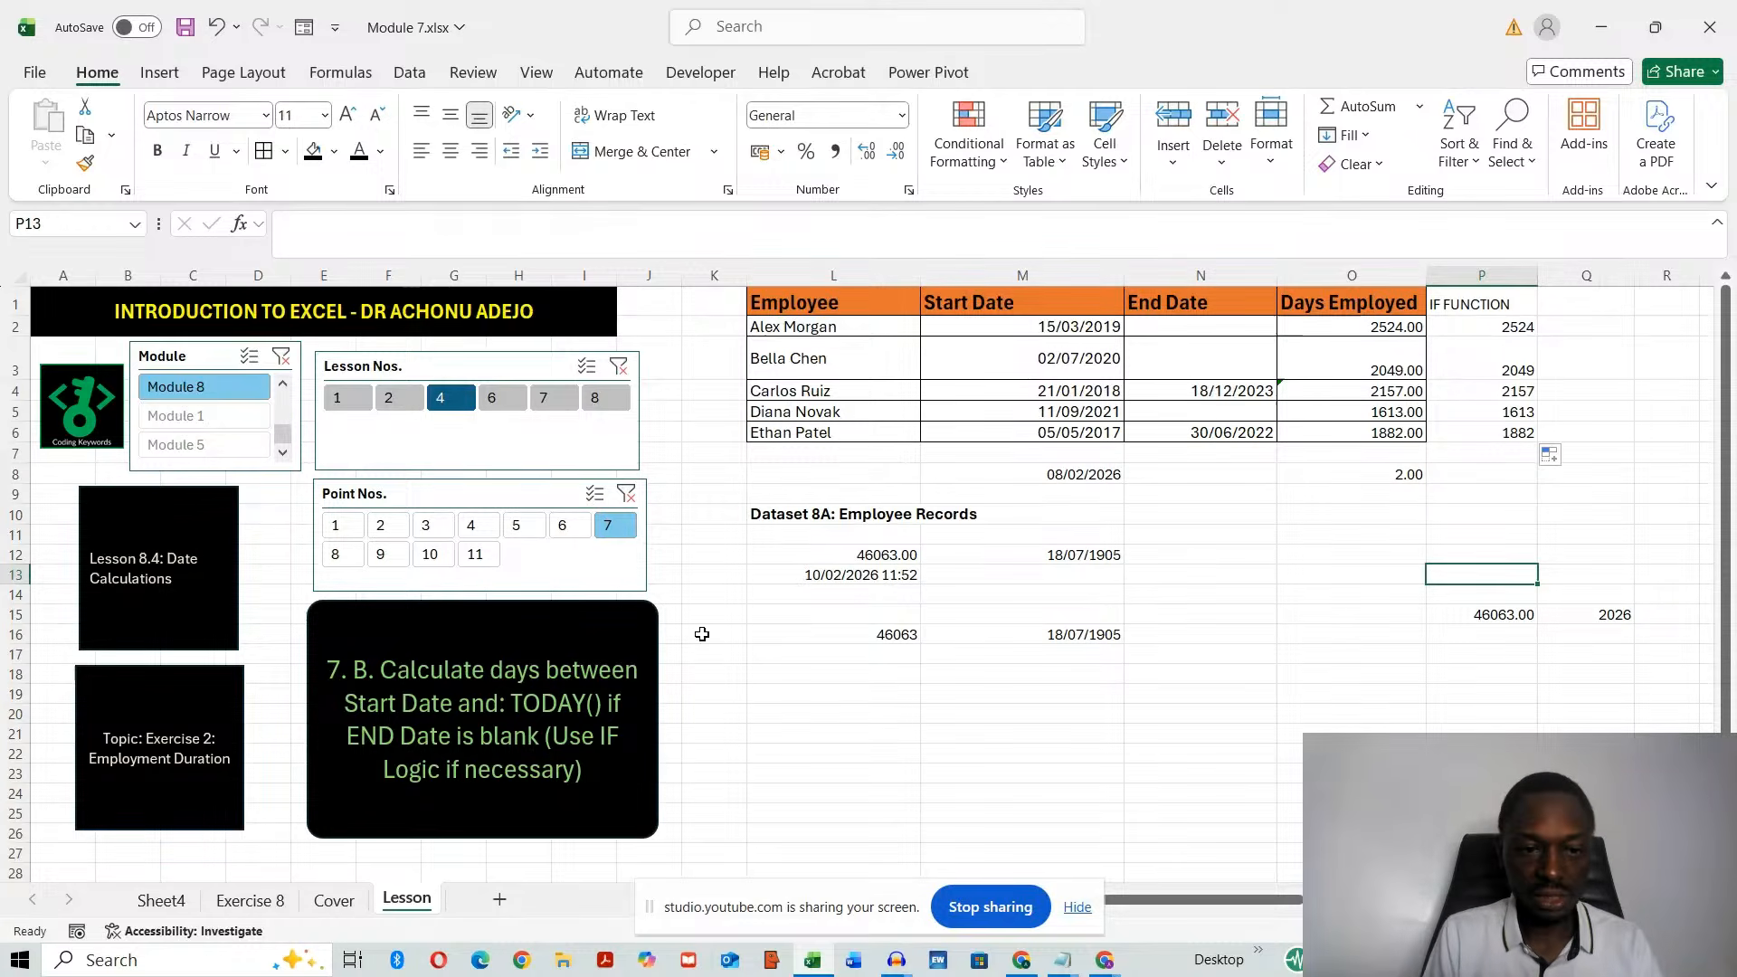
# - Go through Lesson 4's points 8, 9, 10 and 11, covering the End Date calculation and the year and month extraction exercise
pyautogui.click(337, 555)
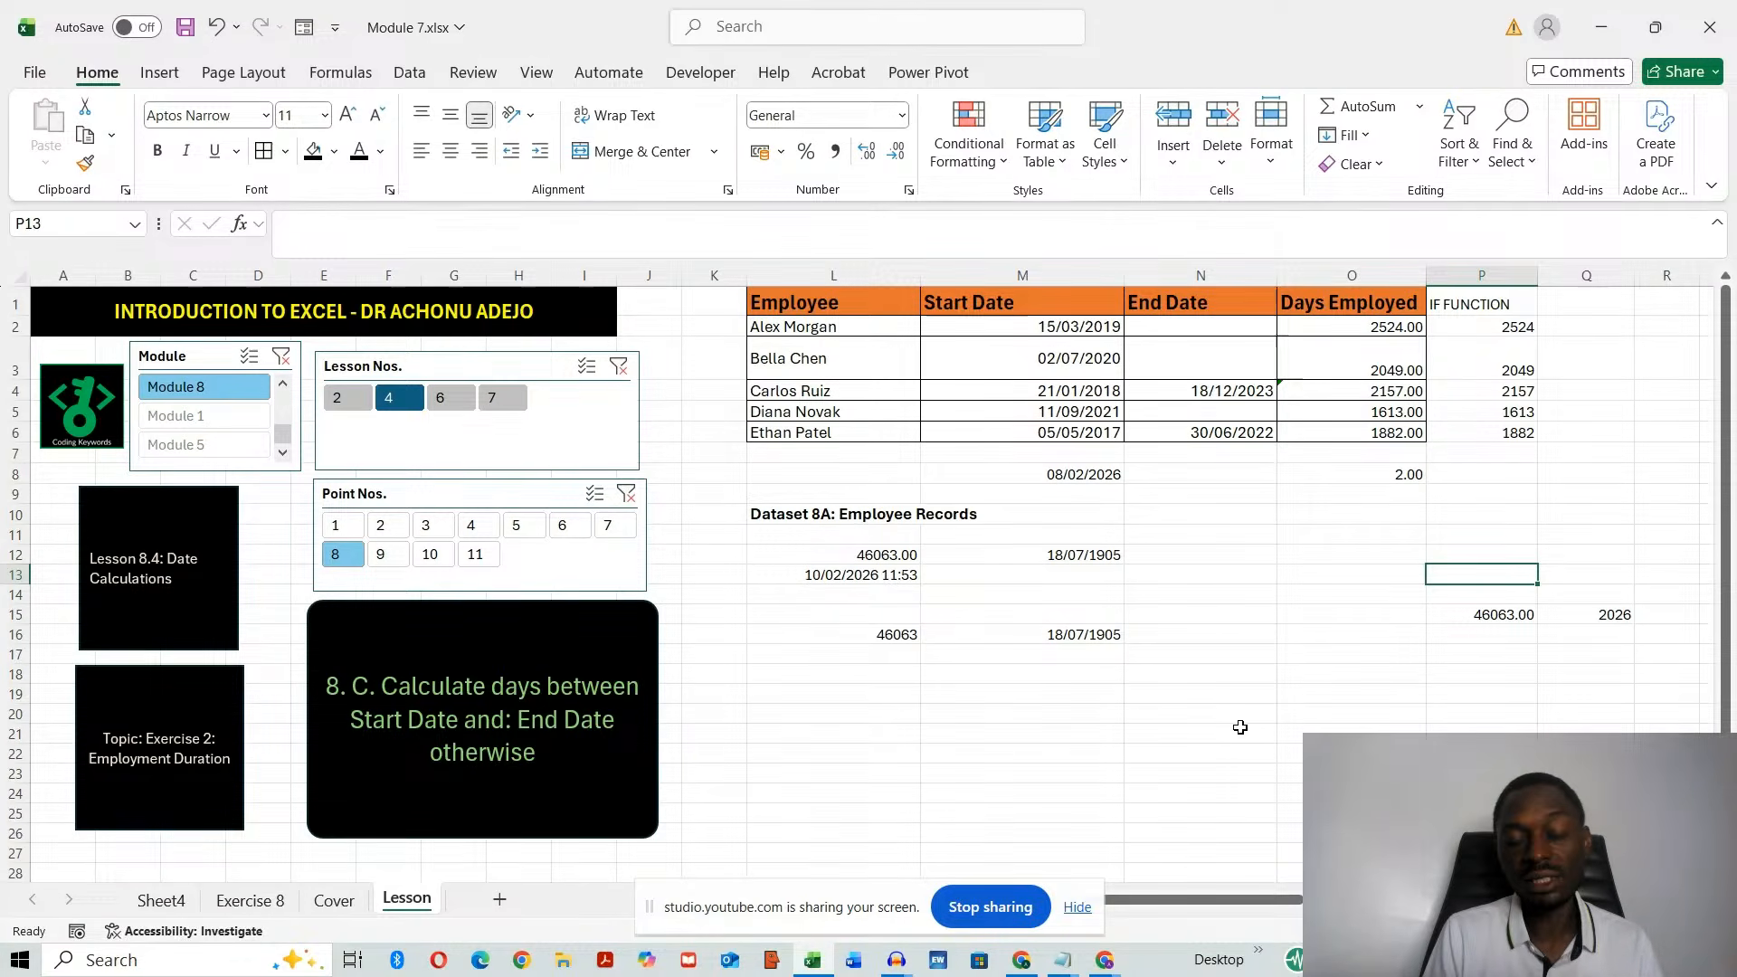
pyautogui.click(381, 555)
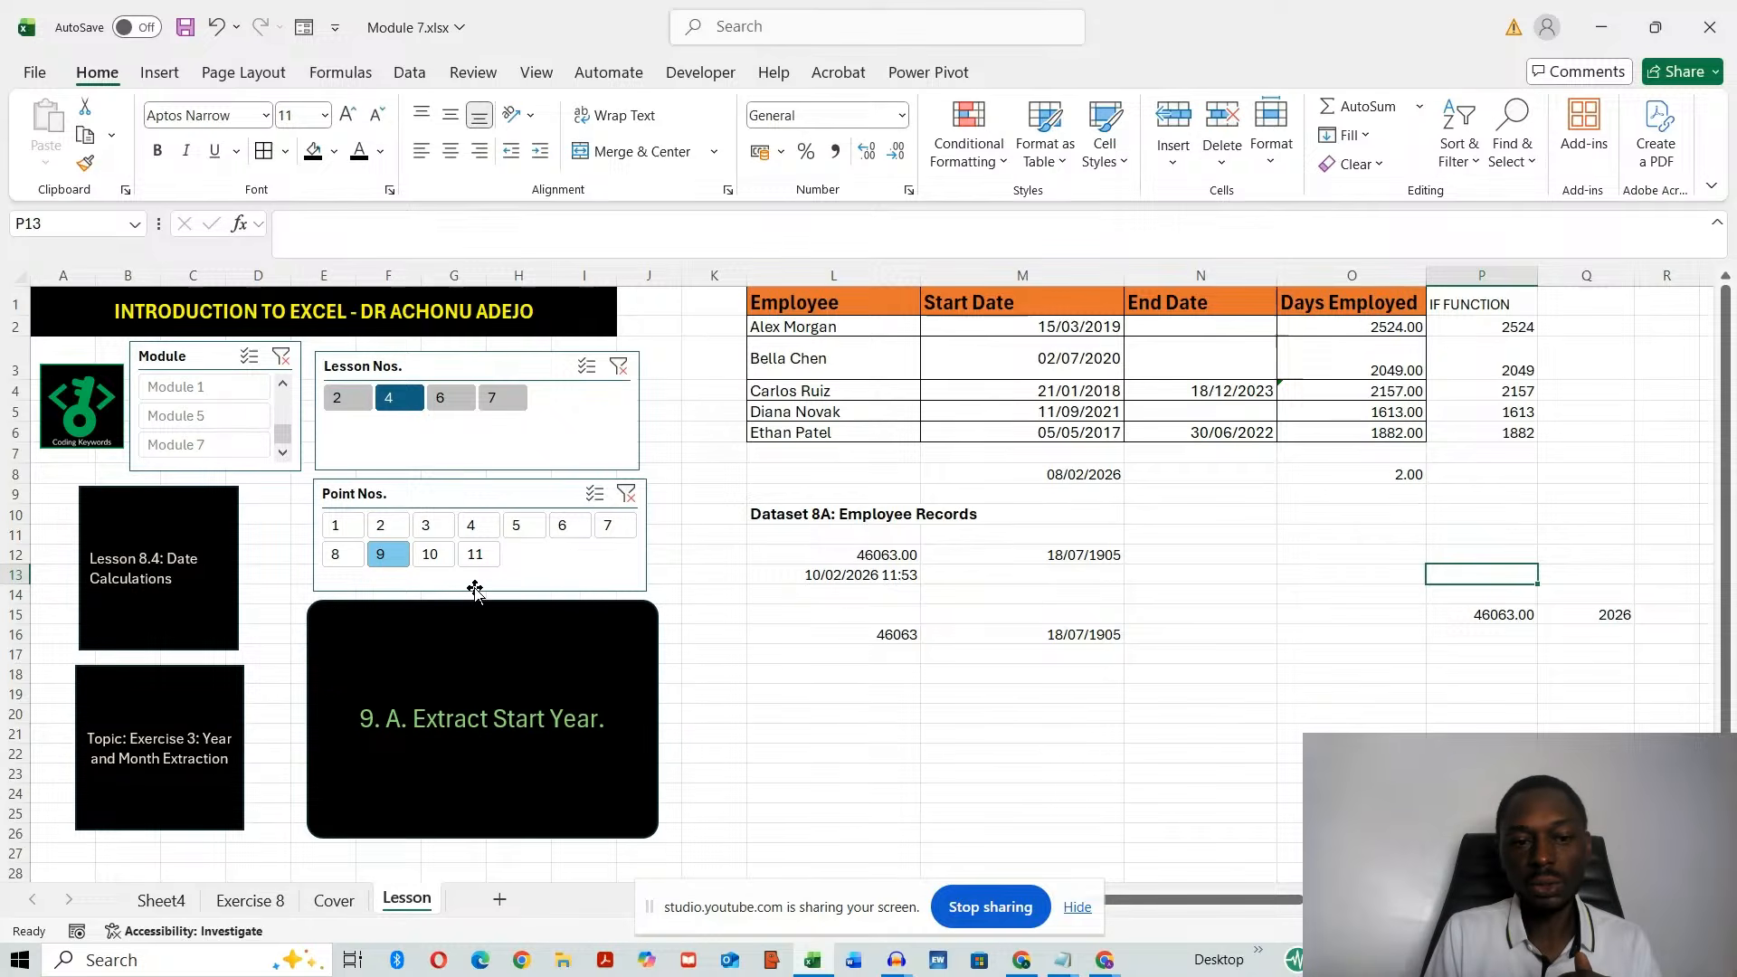
pyautogui.click(430, 561)
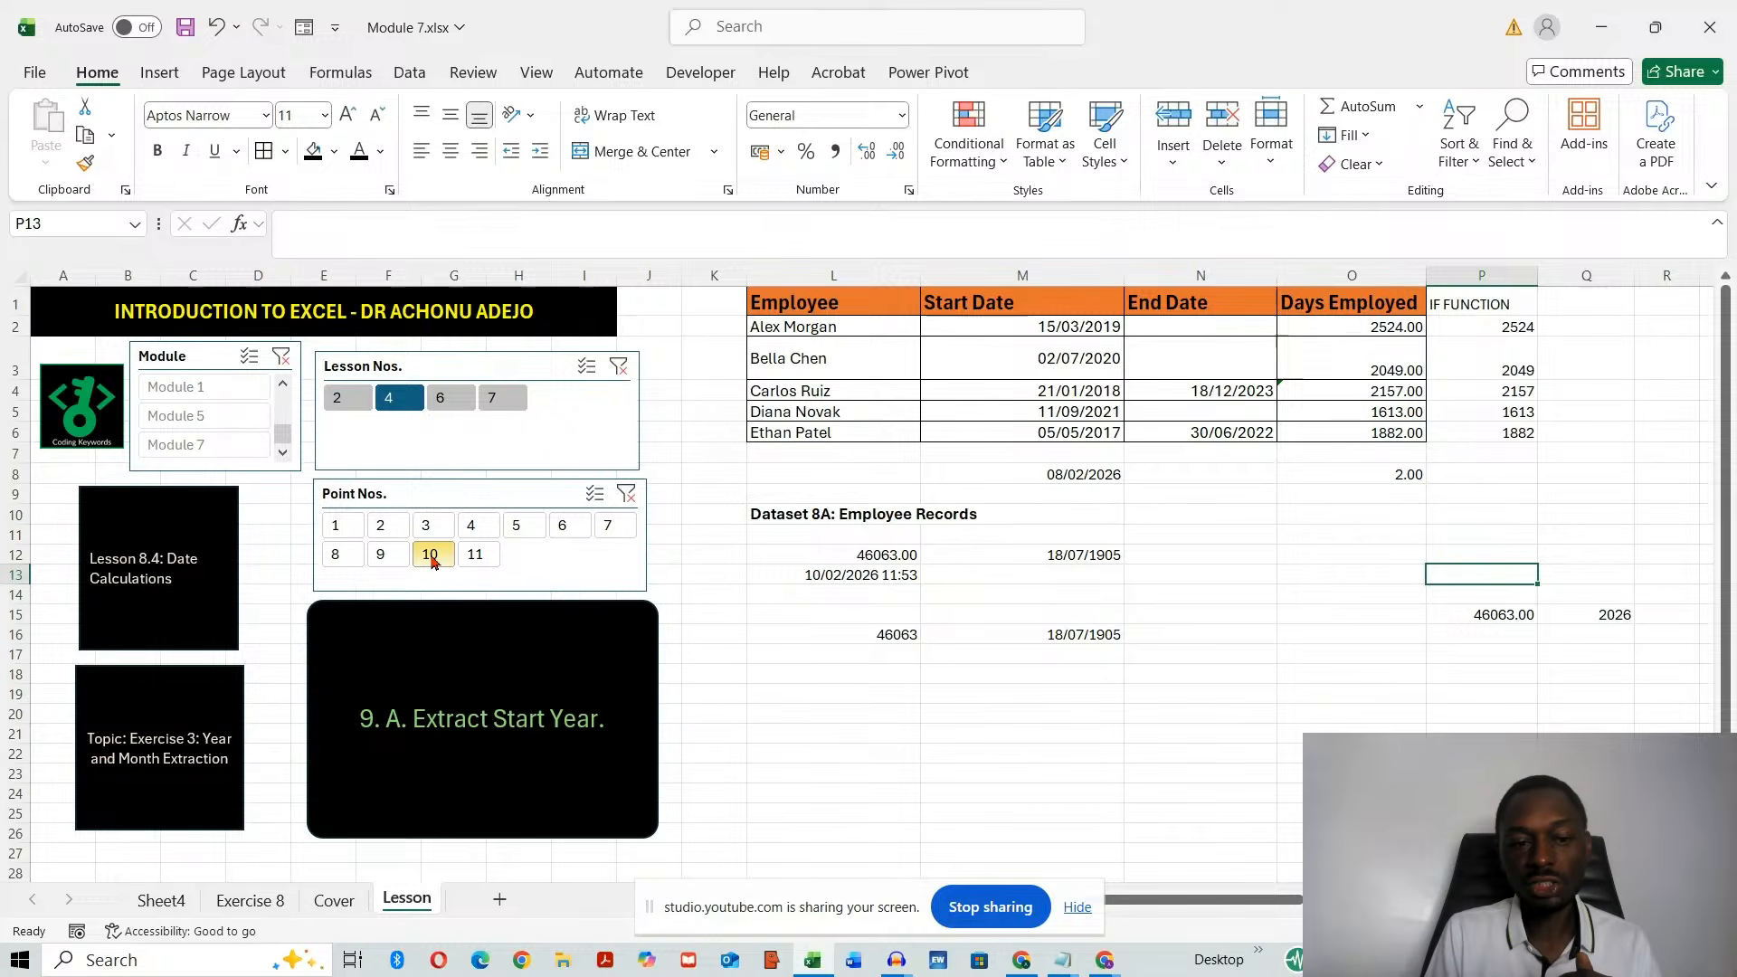
pyautogui.click(476, 563)
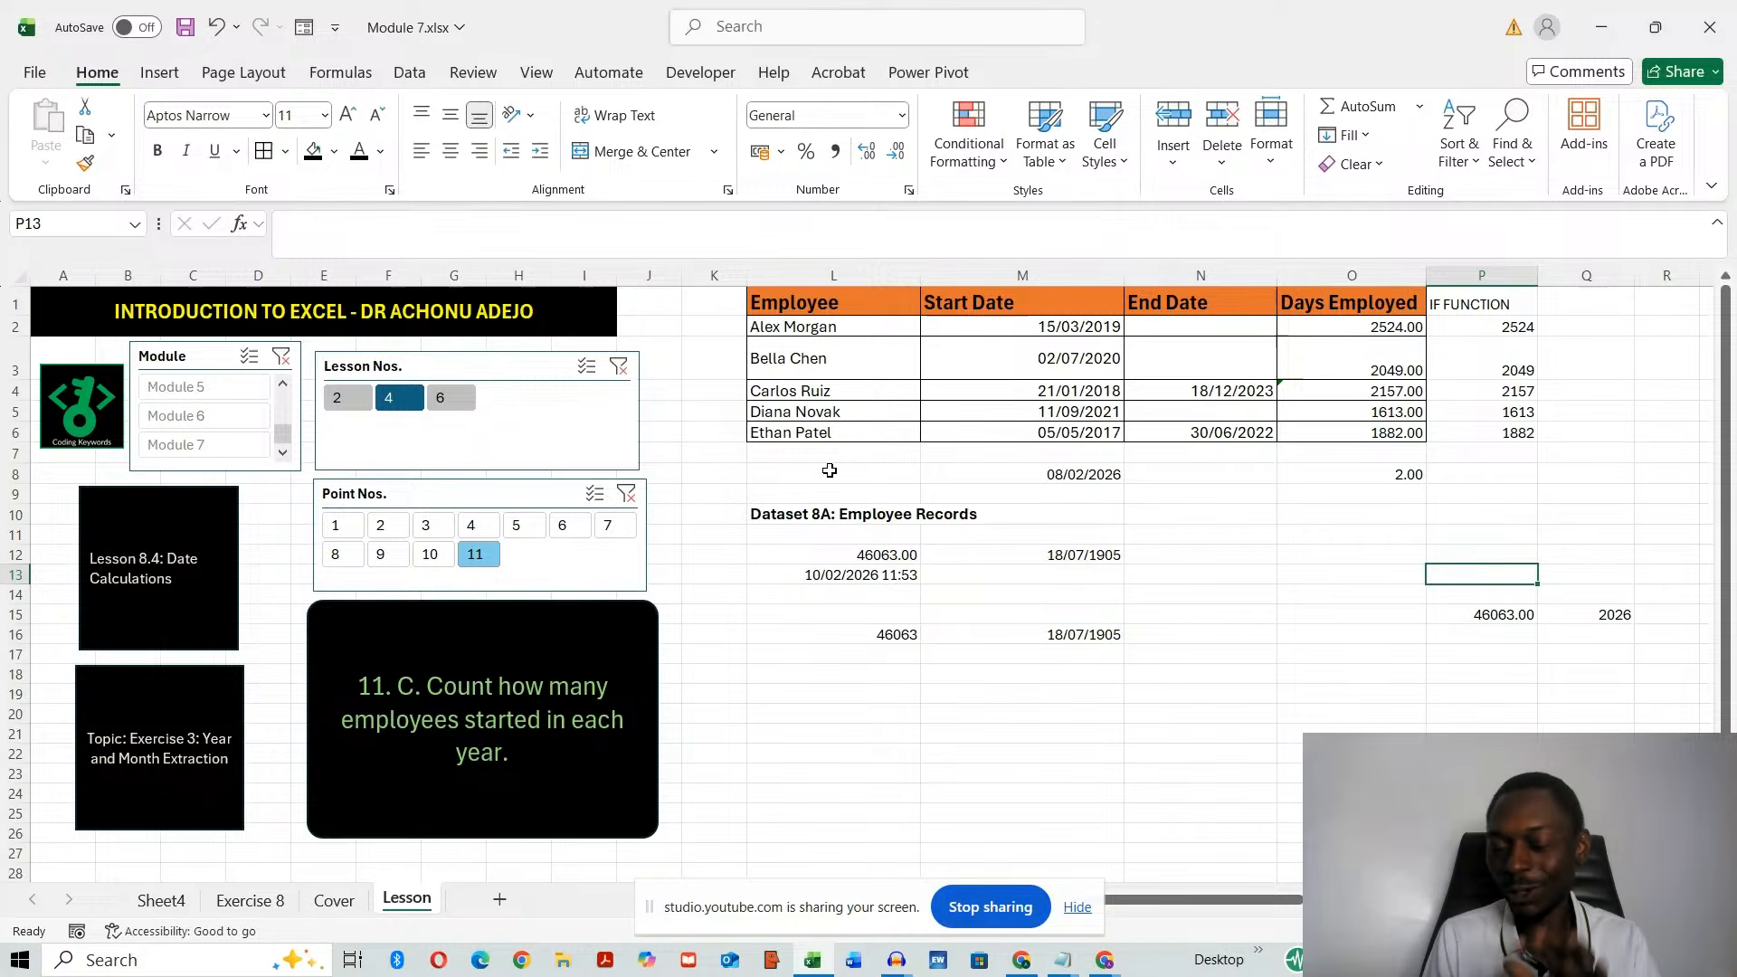
# - Clear the example dates and calculations below the employee table, keeping the dataset title in L10
pyautogui.click(1067, 471)
pyautogui.moveTo(1067, 473); pyautogui.dragTo(1667, 752)
pyautogui.press('Delete')
pyautogui.moveTo(874, 674); pyautogui.dragTo(829, 545)
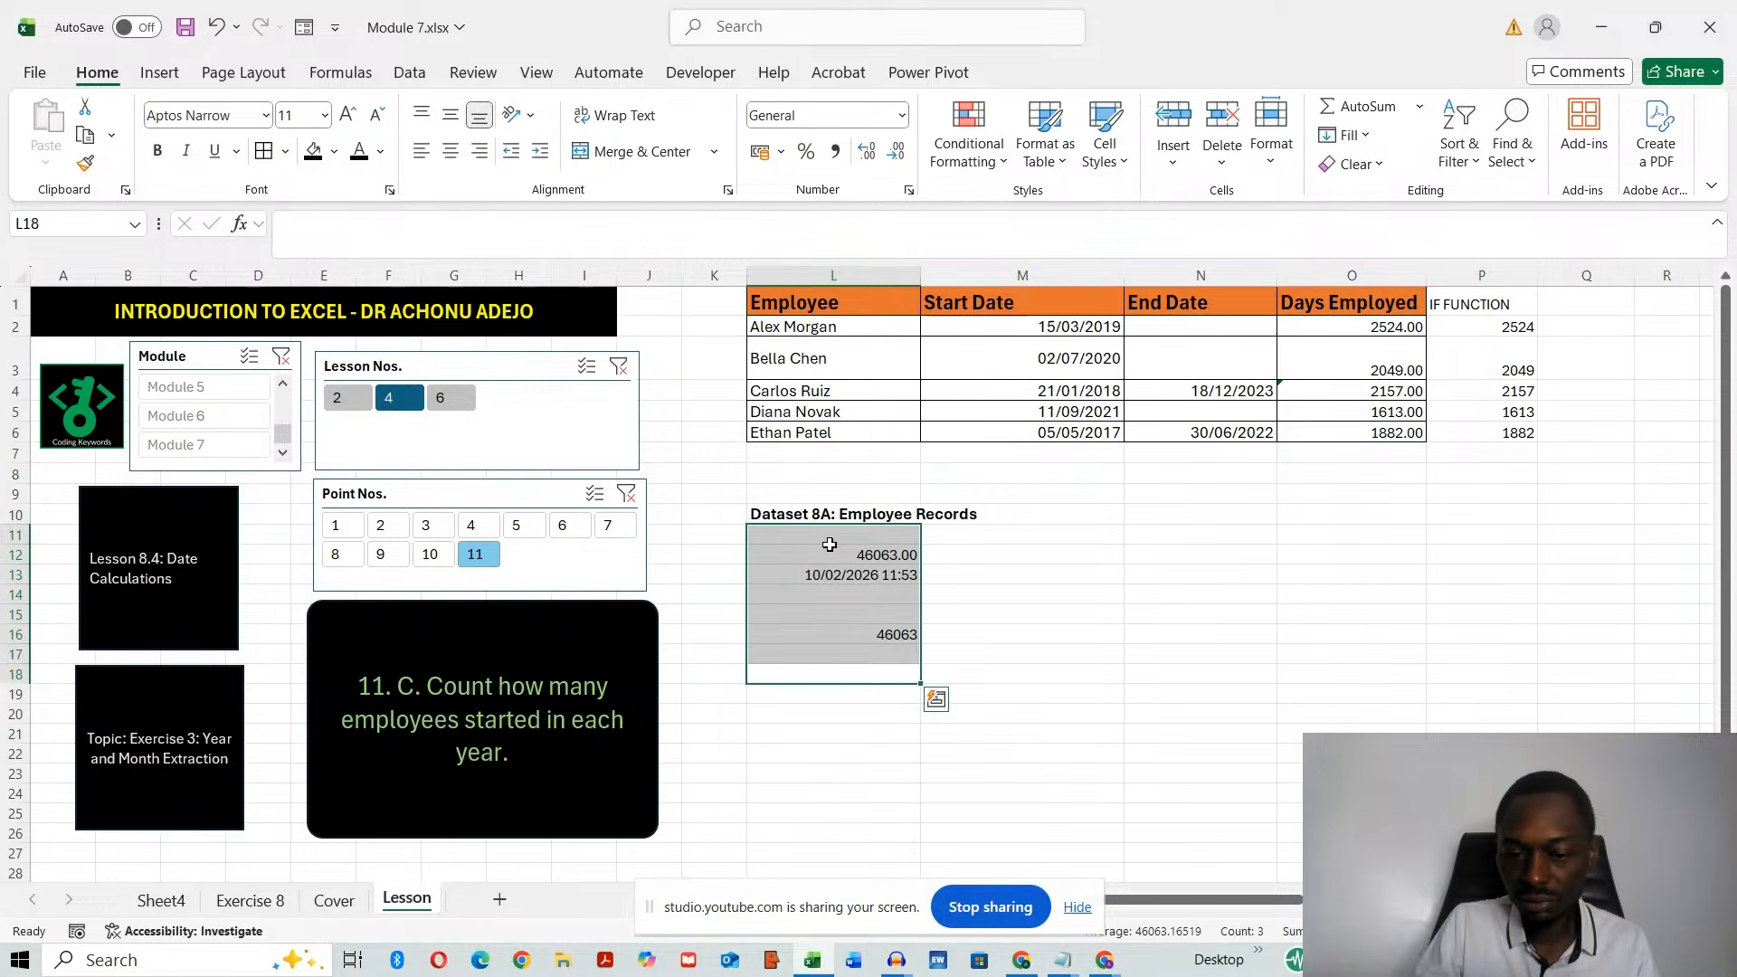
pyautogui.press('Delete')
# - Move the title Dataset 8A: Employee Records from L10 to L8
pyautogui.click(790, 509)
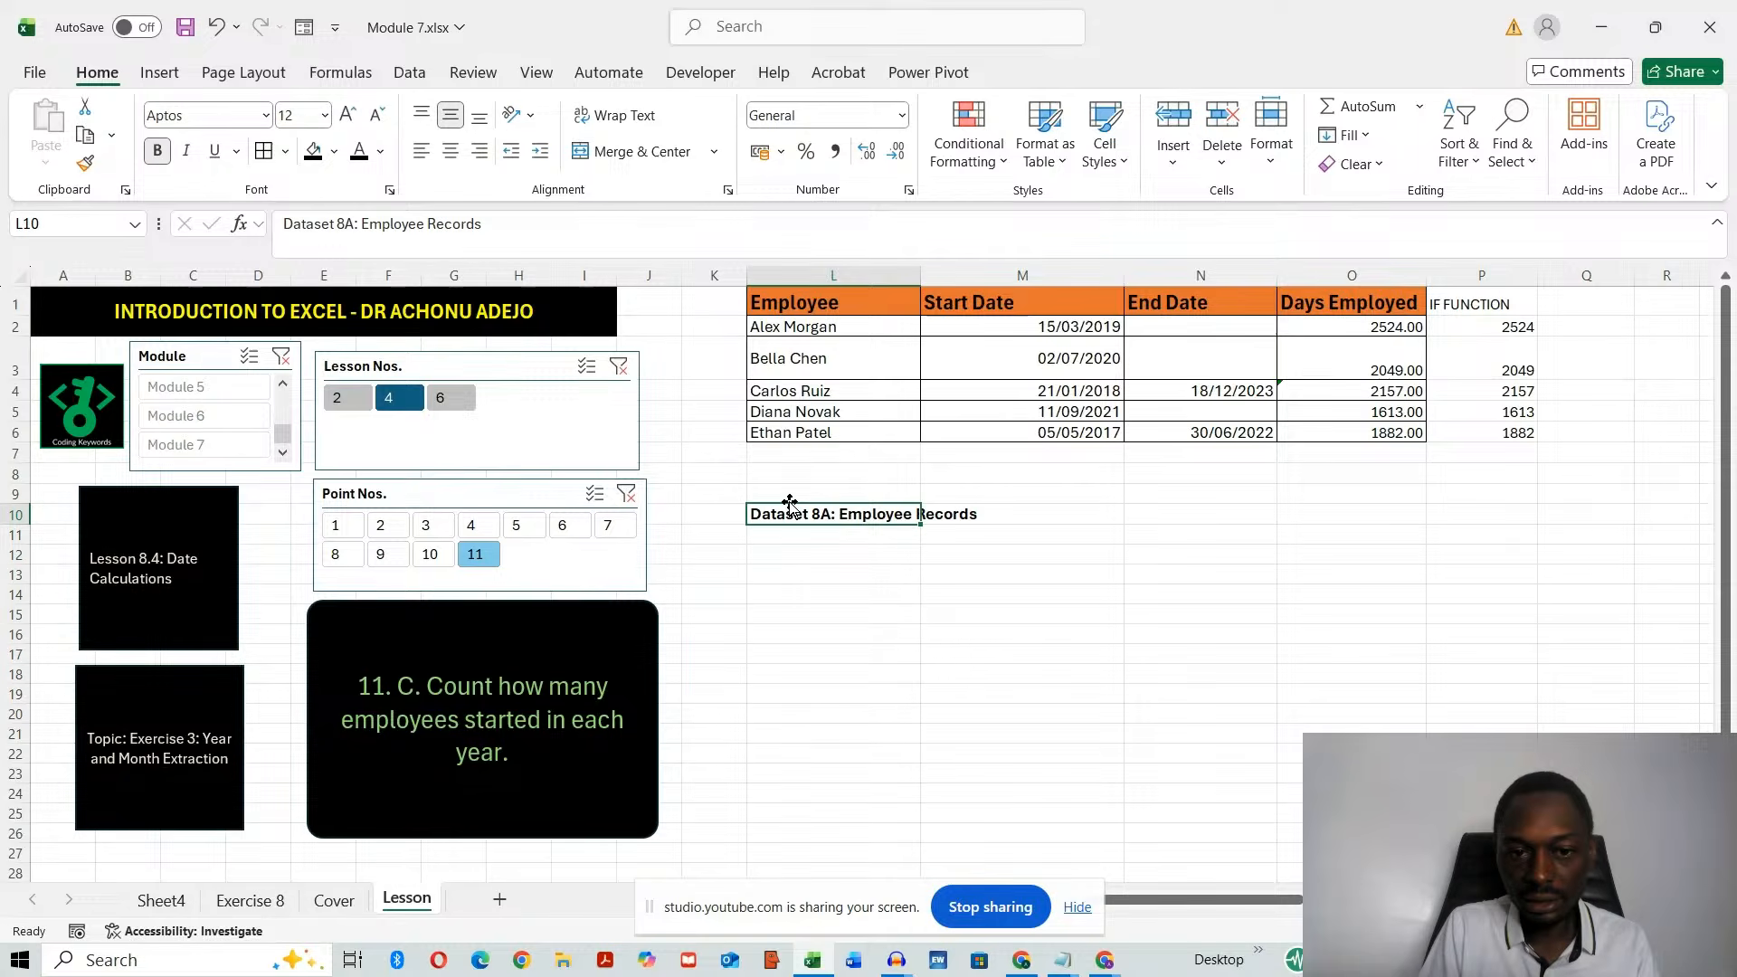
pyautogui.moveTo(790, 504); pyautogui.dragTo(811, 477)
pyautogui.moveTo(1272, 708); pyautogui.dragTo(1288, 695)
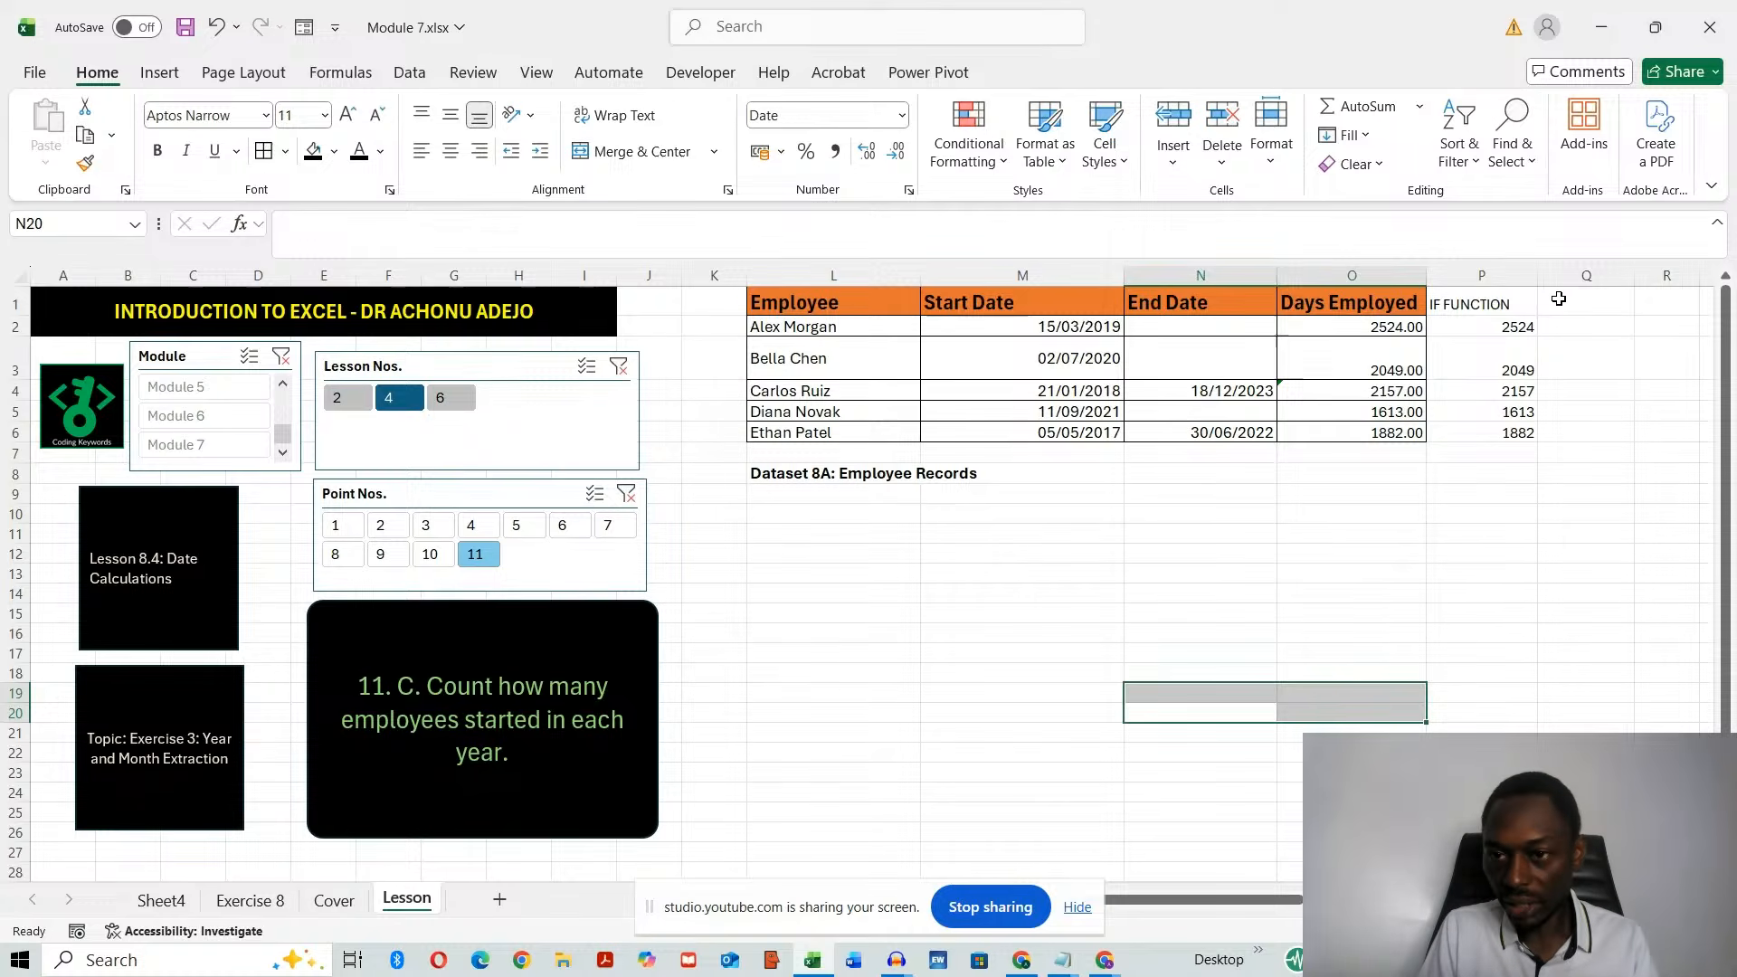
# - Fit column P to its contents and narrow columns L, M, N and O to make room beside the table
pyautogui.doubleClick(1538, 275)
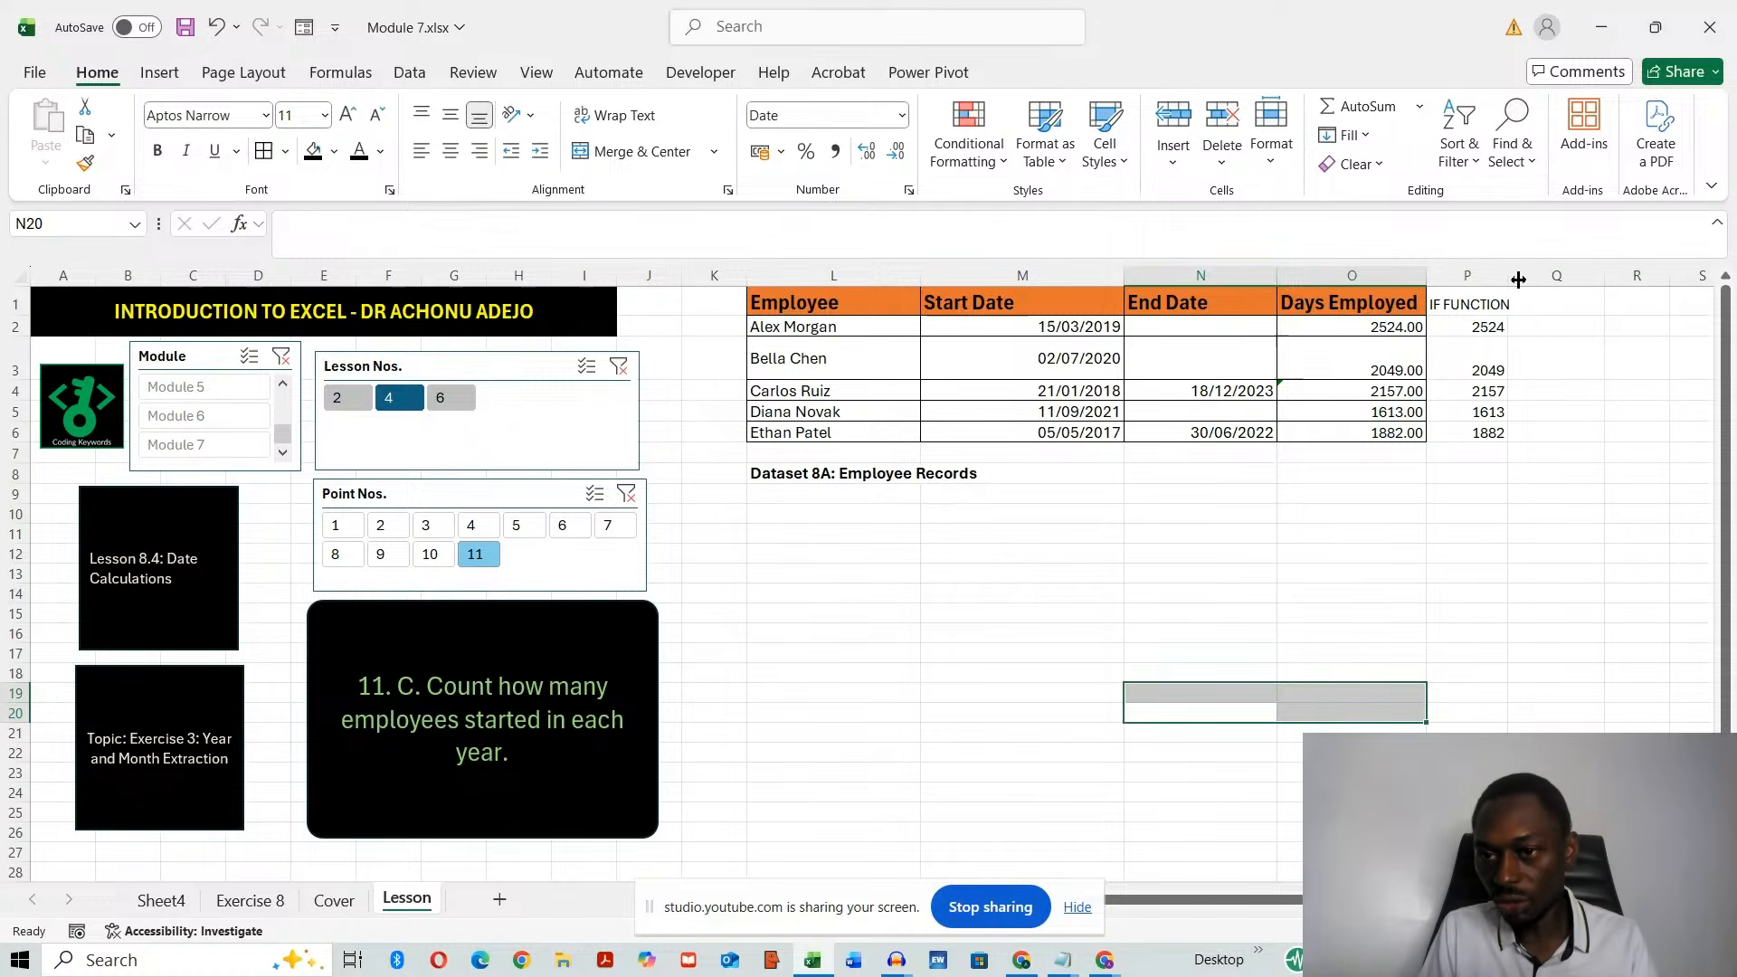
pyautogui.click(1546, 331)
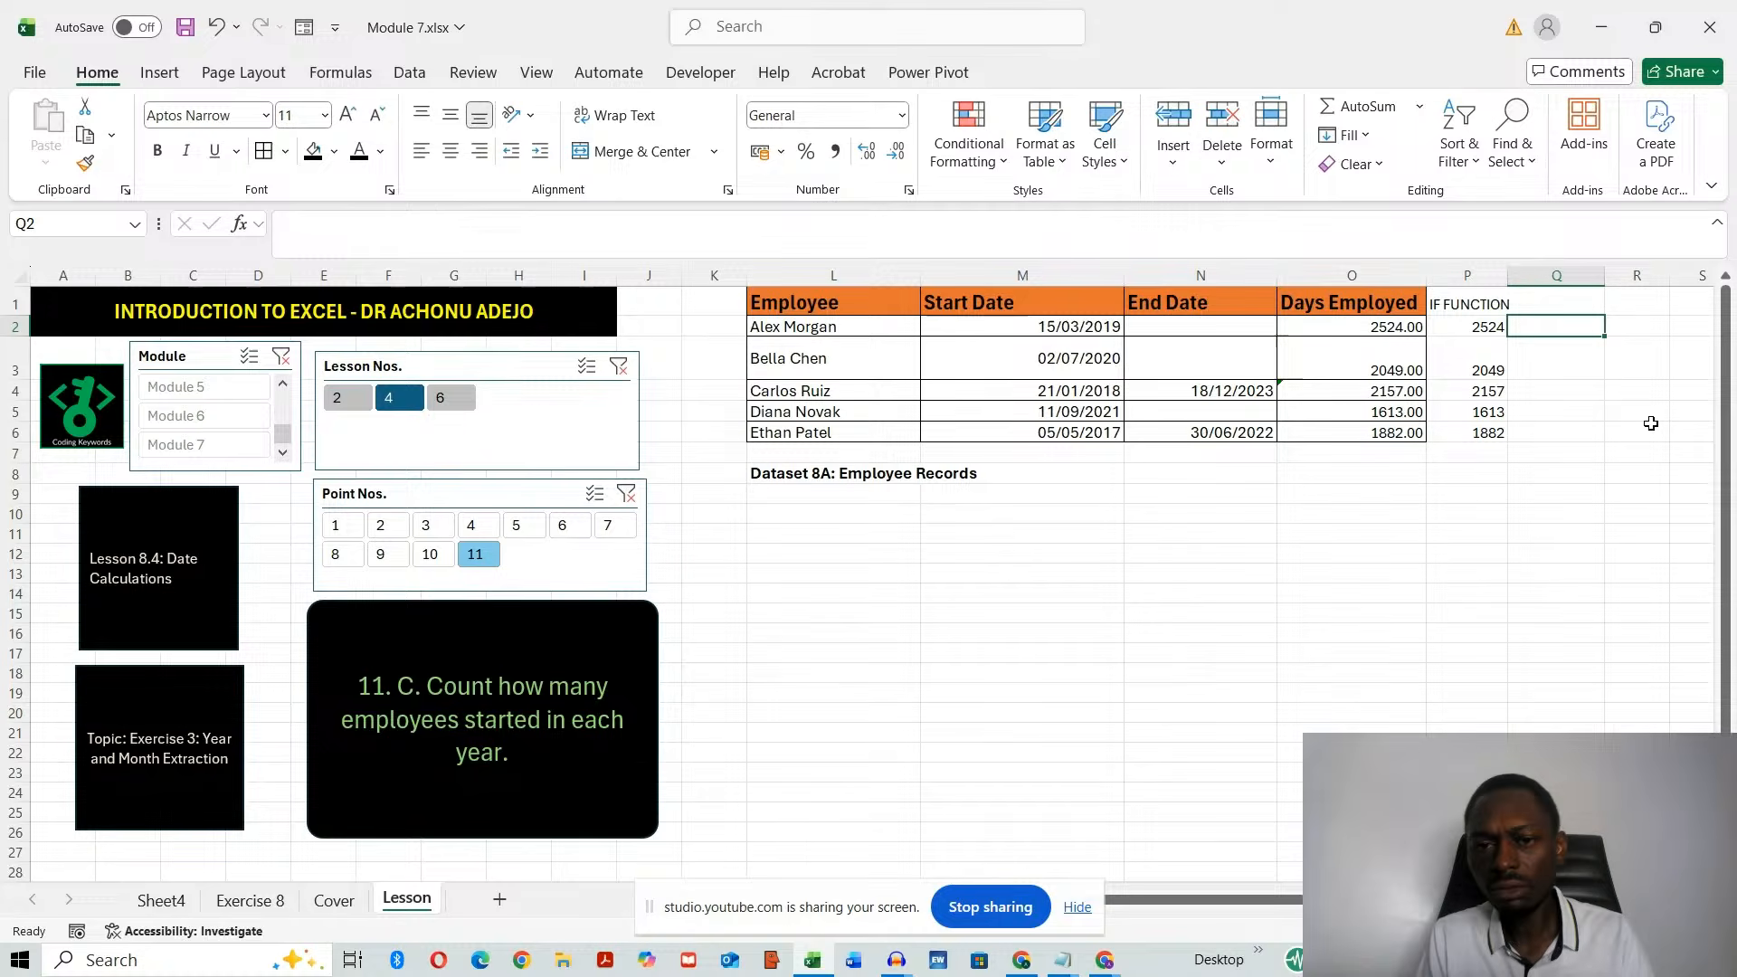
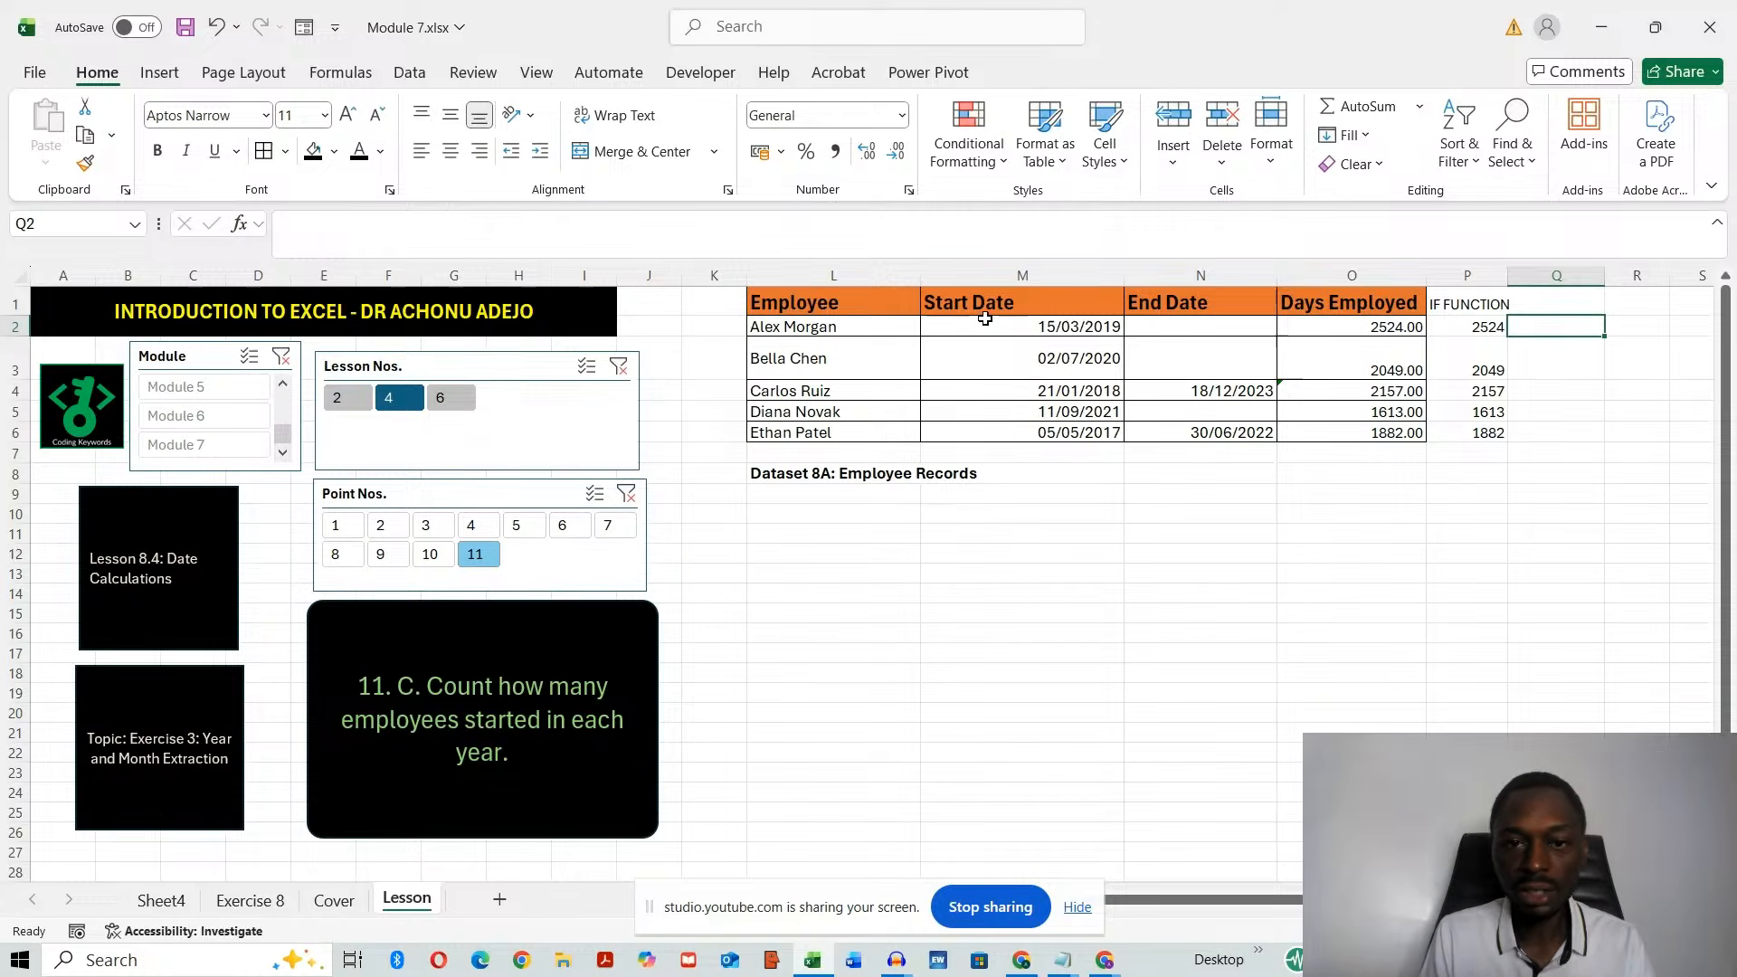
pyautogui.moveTo(930, 273); pyautogui.dragTo(860, 275)
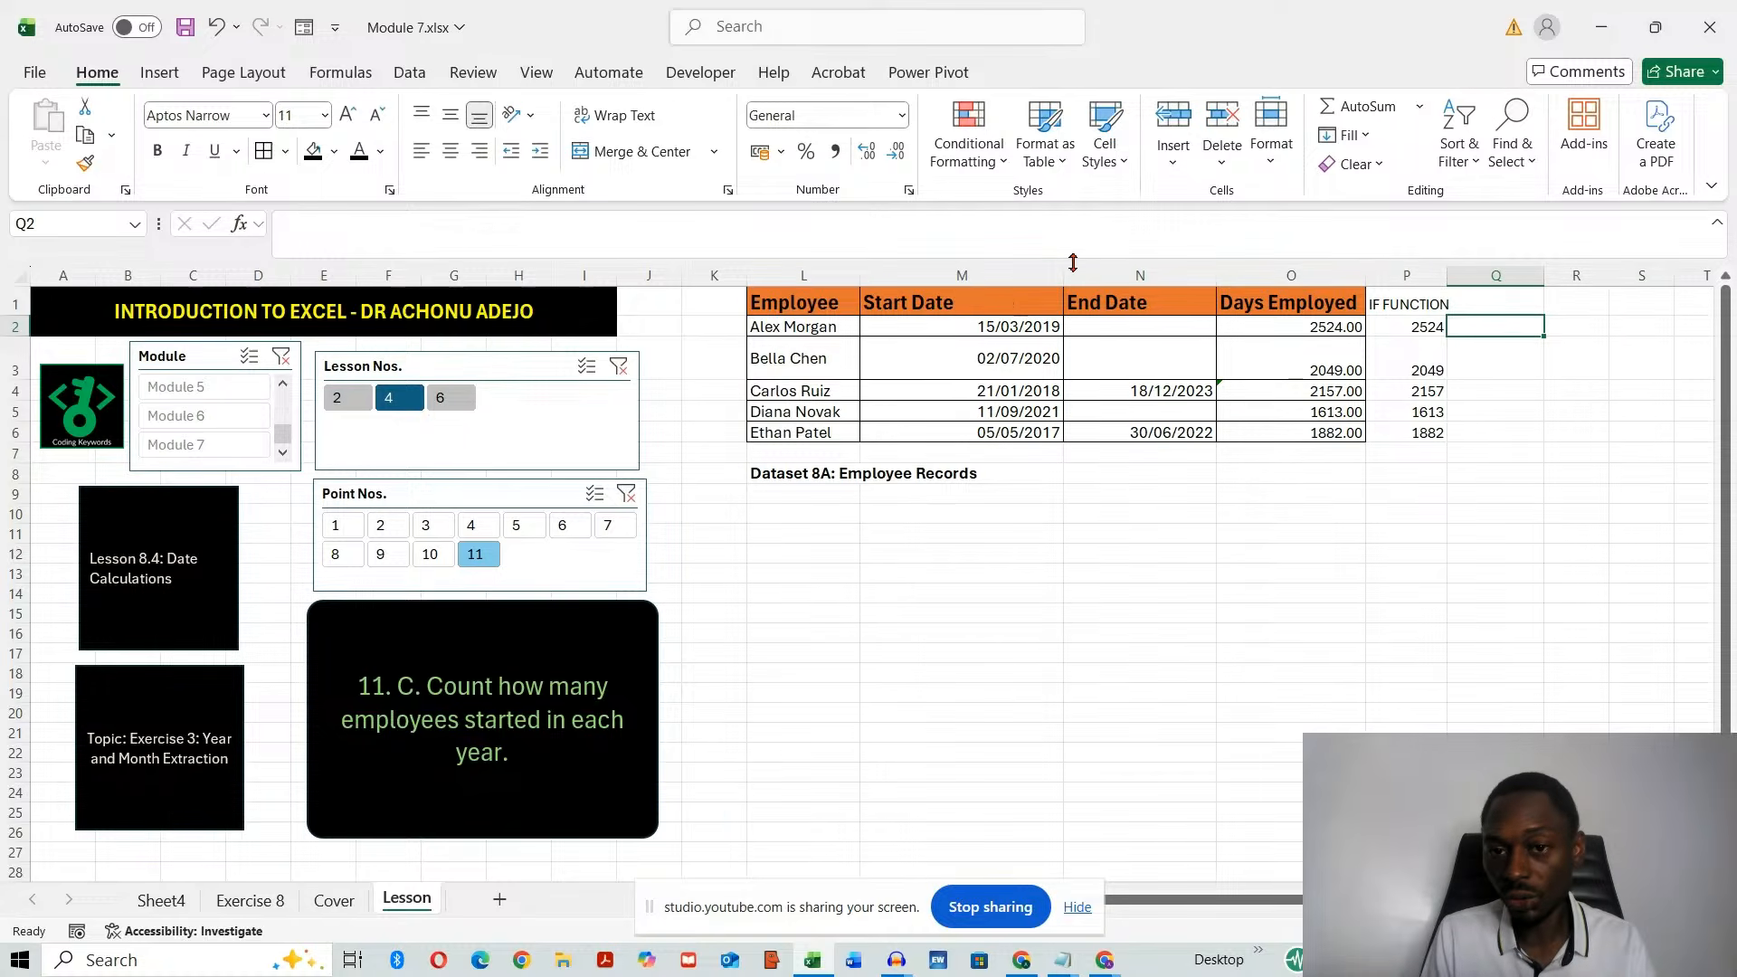
pyautogui.moveTo(1064, 268); pyautogui.dragTo(980, 272)
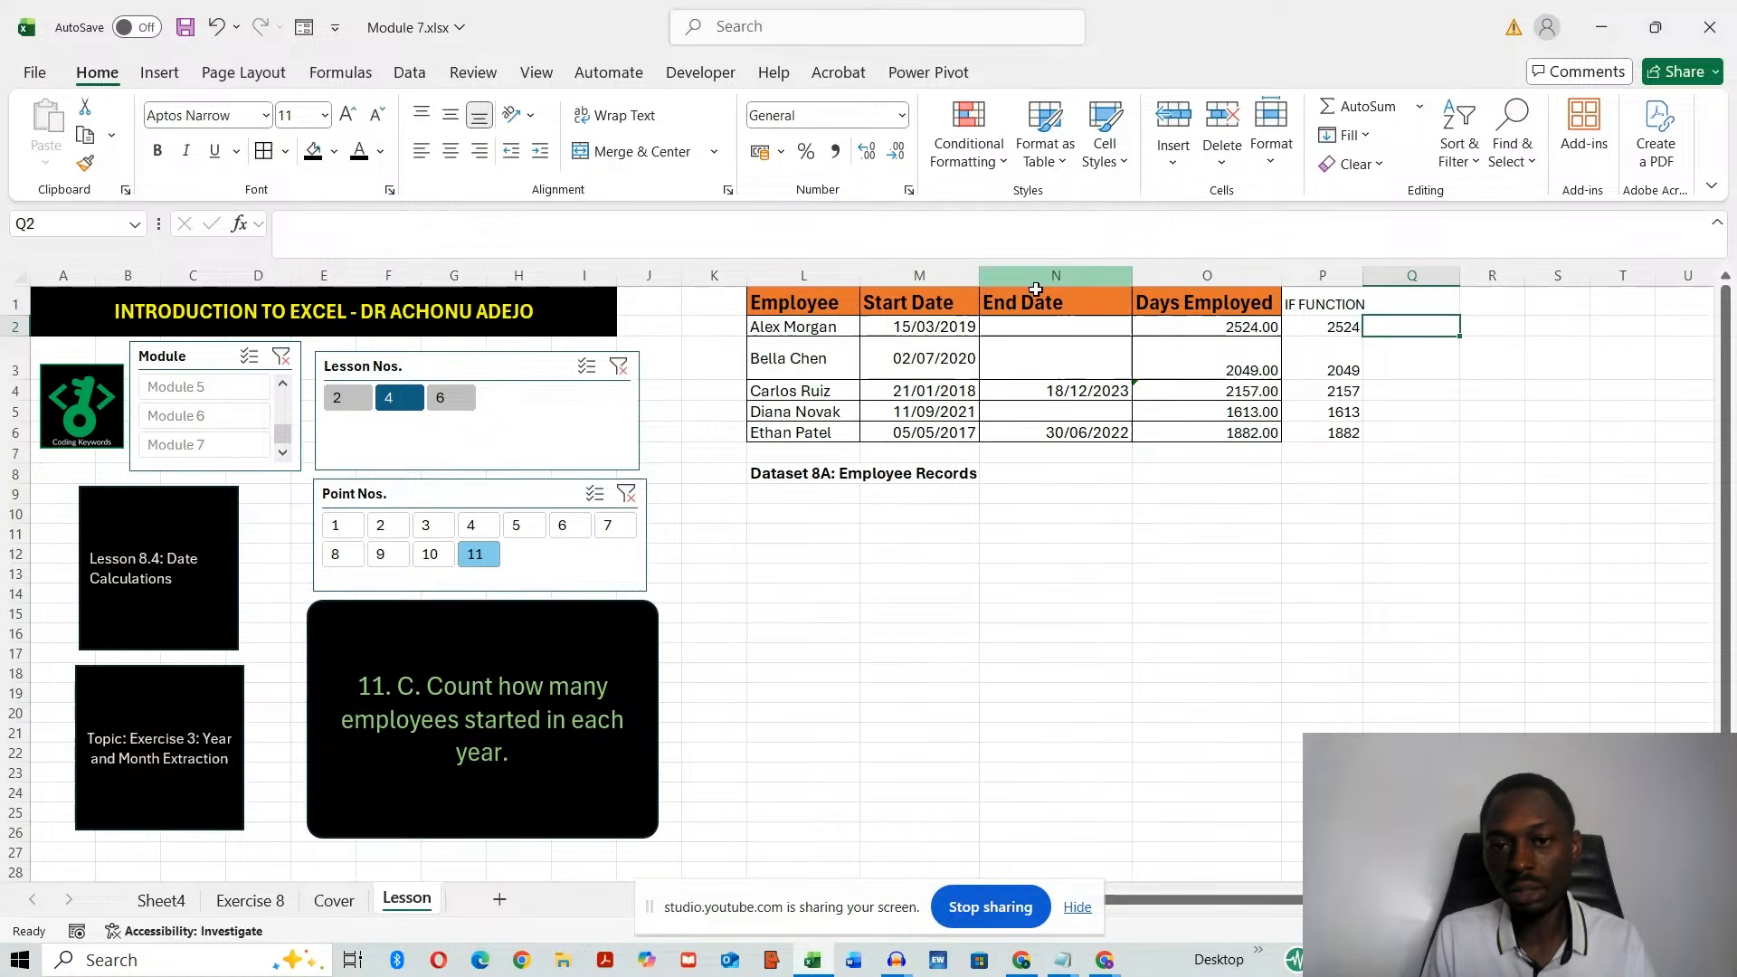
pyautogui.moveTo(1131, 269); pyautogui.dragTo(1102, 270)
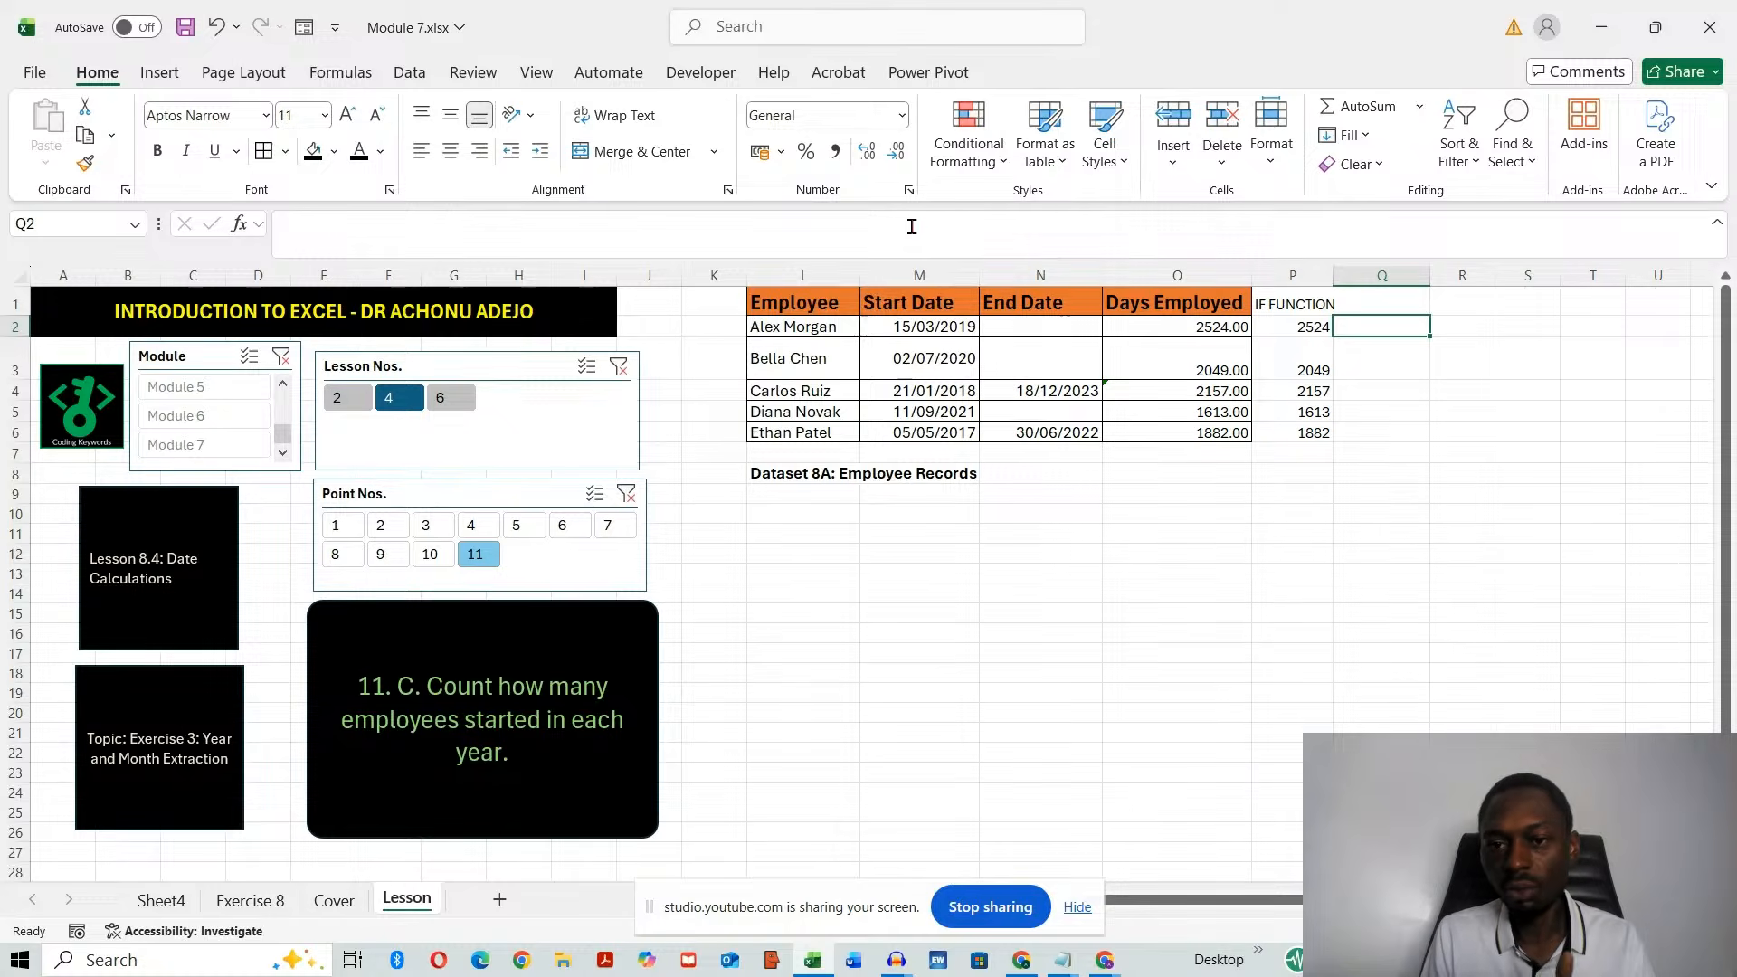
pyautogui.moveTo(1252, 275); pyautogui.dragTo(1227, 275)
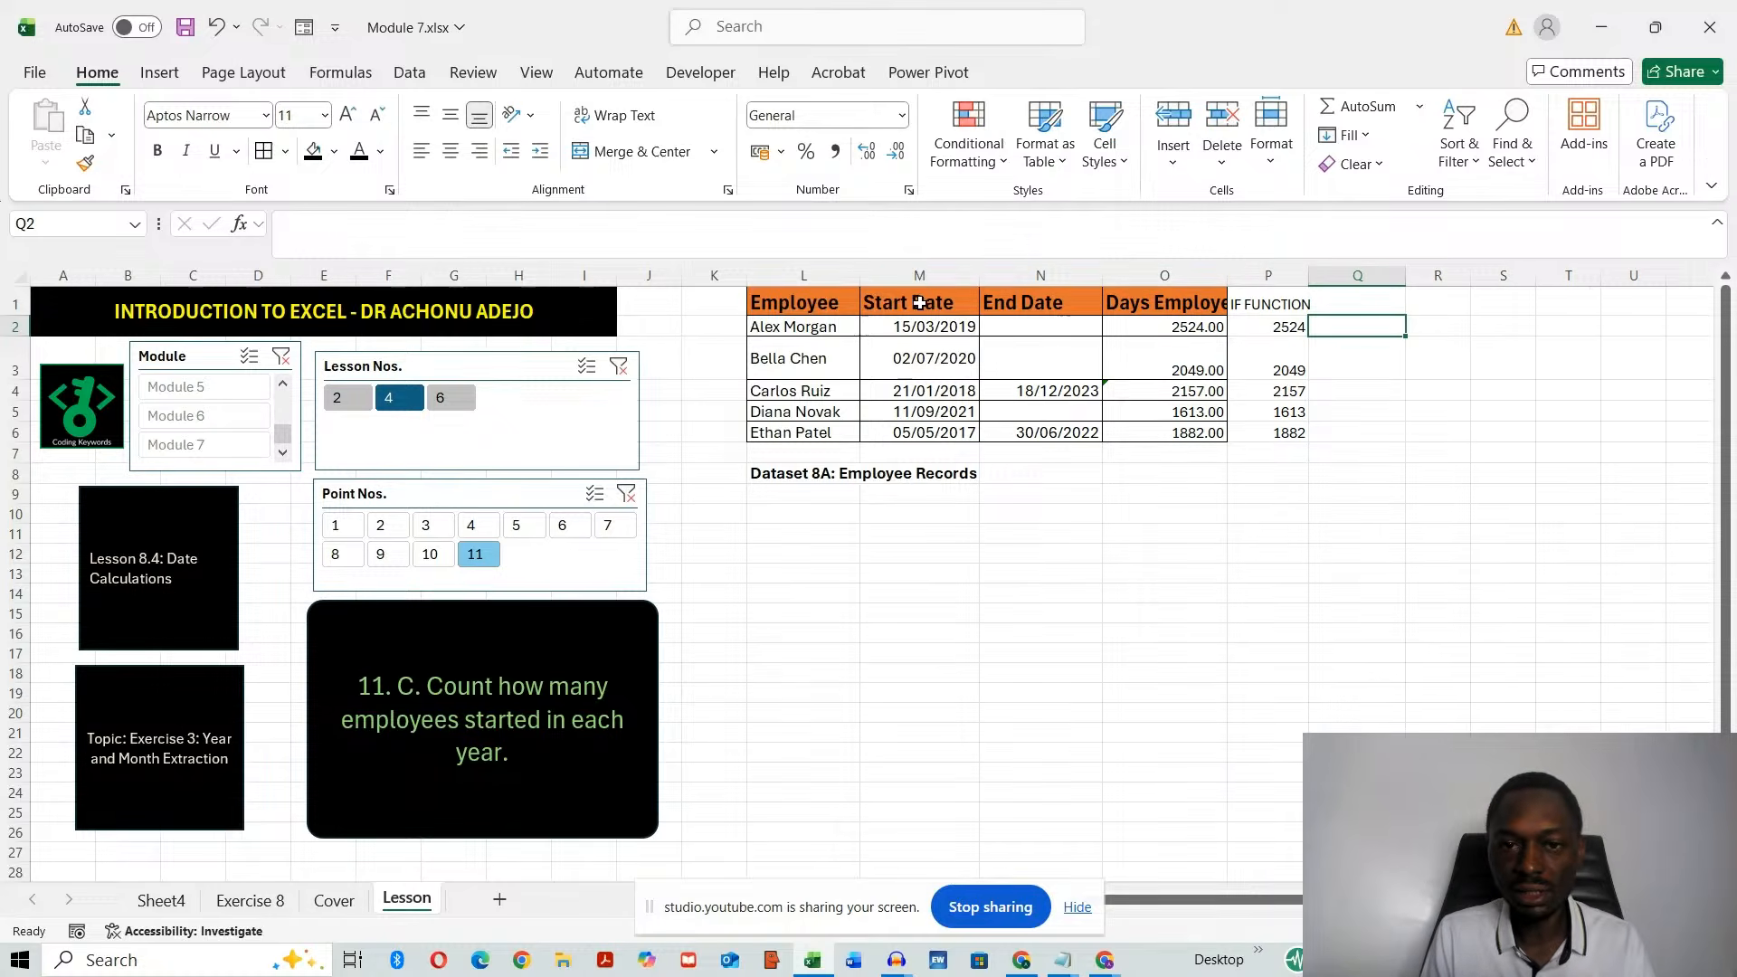
# - Copy the Start Date column M1:M6 with its heading into column Q, starting at Q1
pyautogui.moveTo(919, 303); pyautogui.dragTo(915, 432)
pyautogui.hotkey('ctrl', 'c')
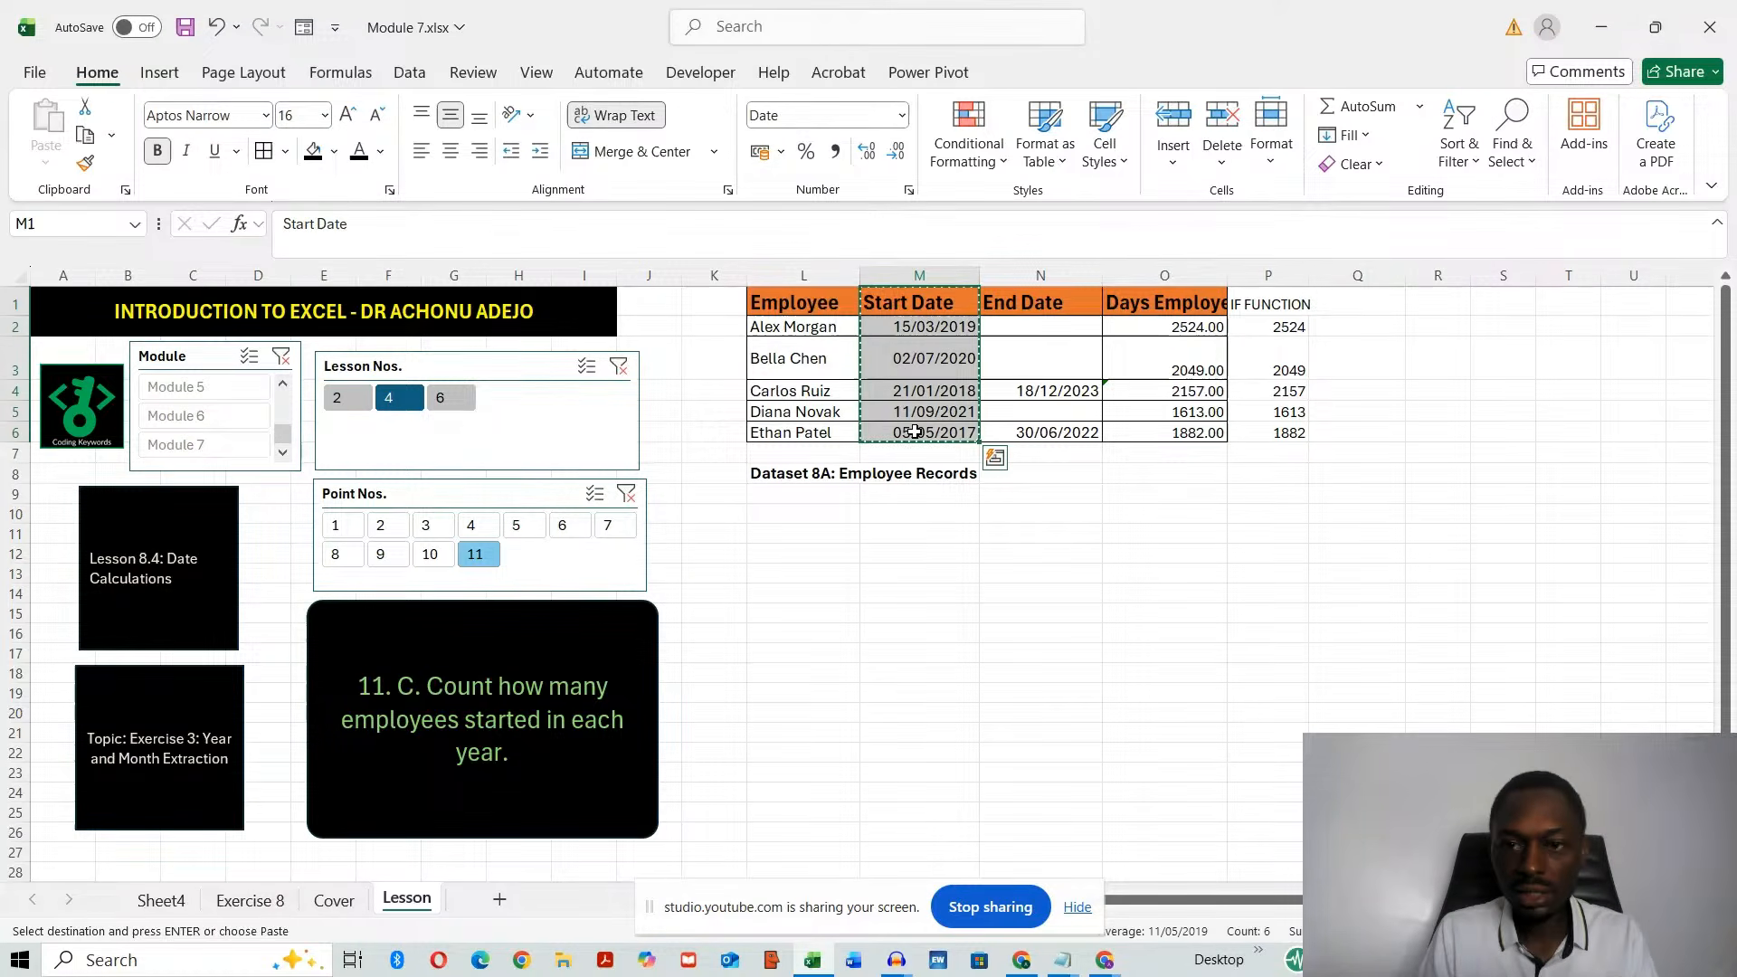
pyautogui.click(1354, 303)
pyautogui.hotkey('ctrl', 'v')
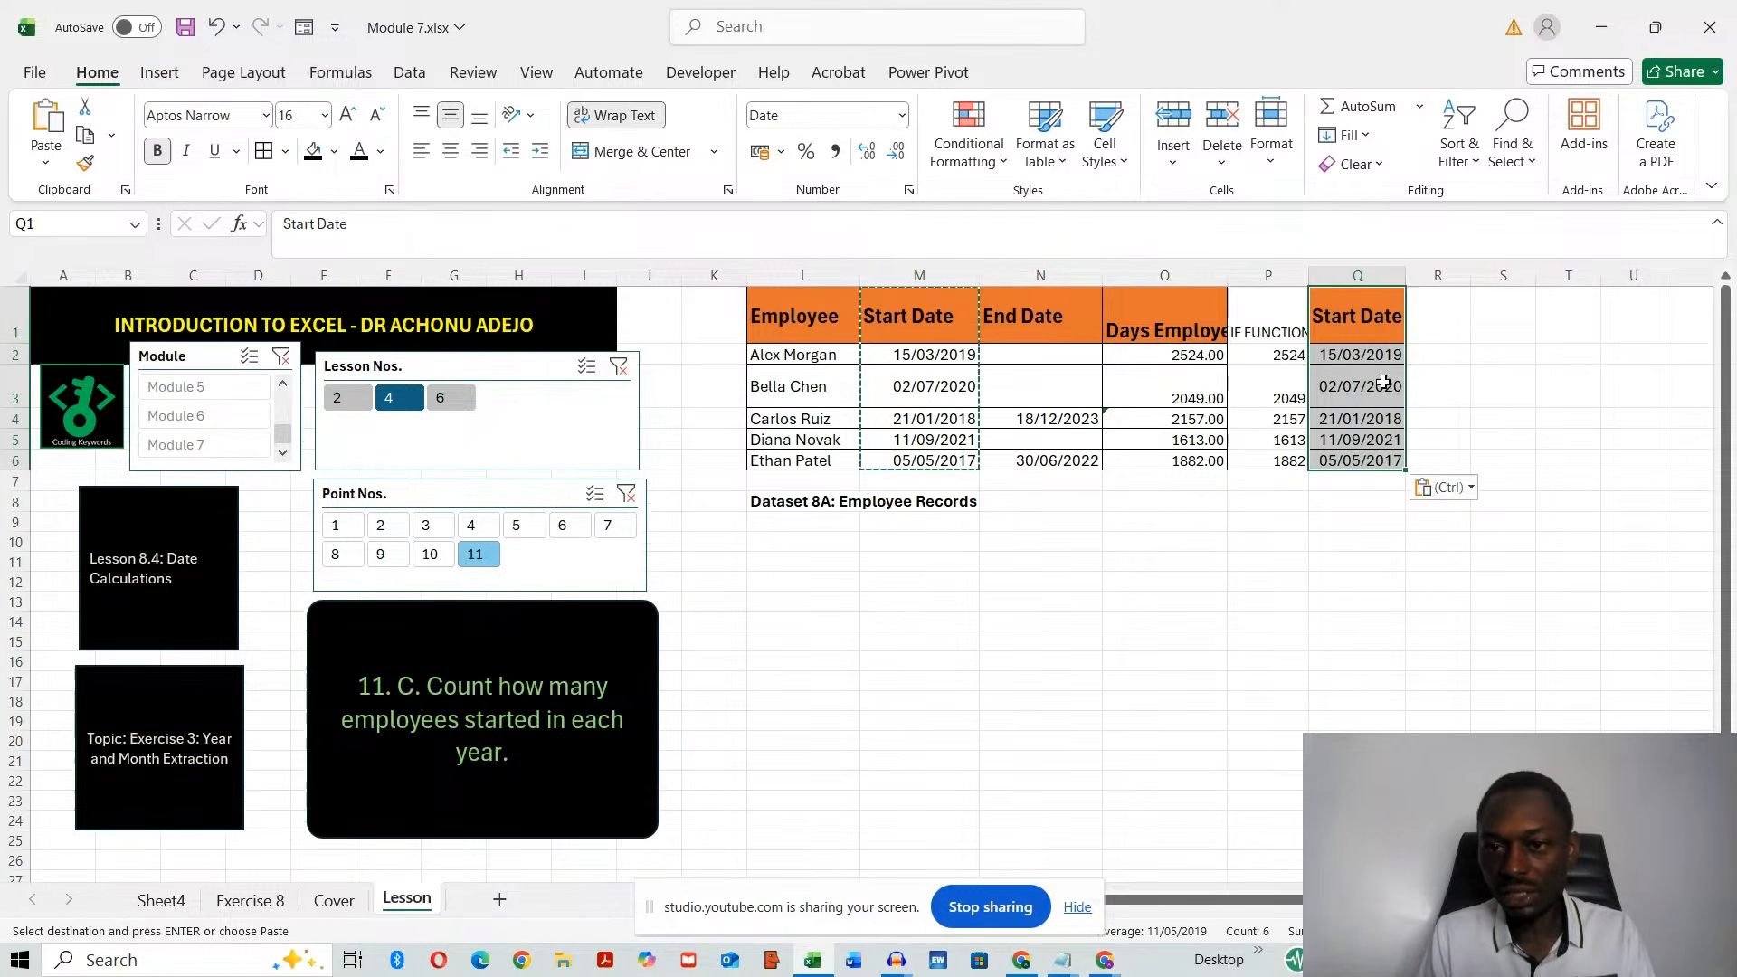
# - Change the copied heading in Q1 to Start Date (Sno.)
pyautogui.click(1381, 327)
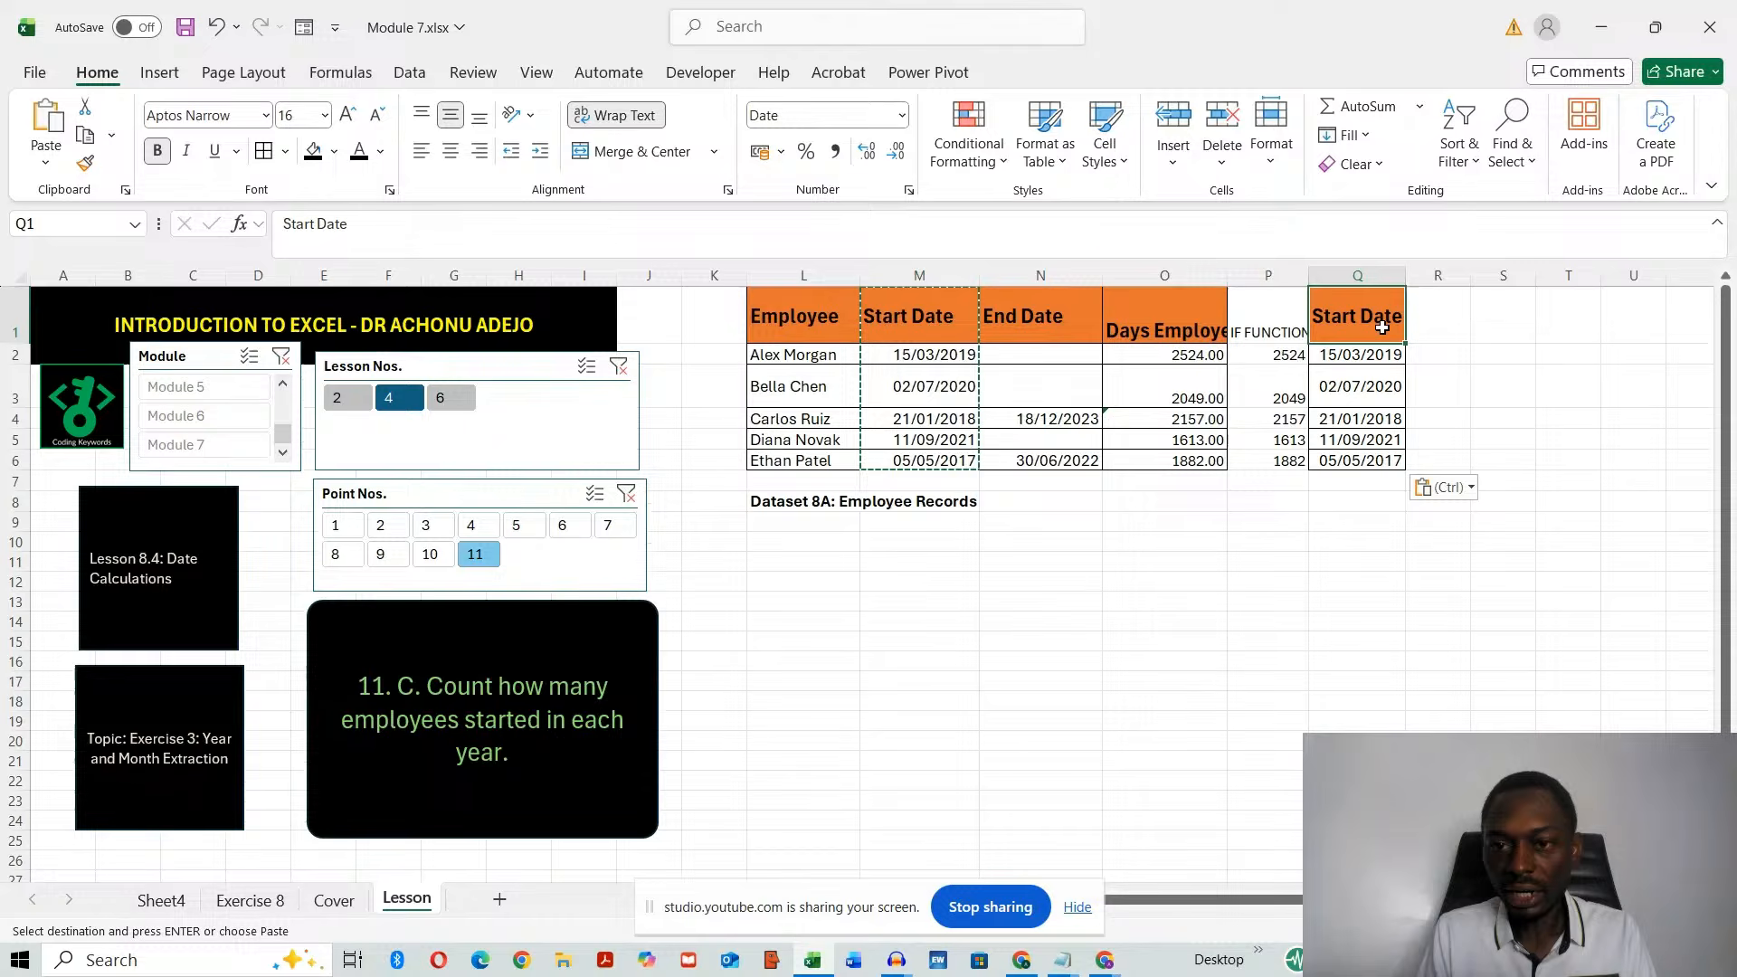
pyautogui.click(524, 233)
pyautogui.write('(SnO')
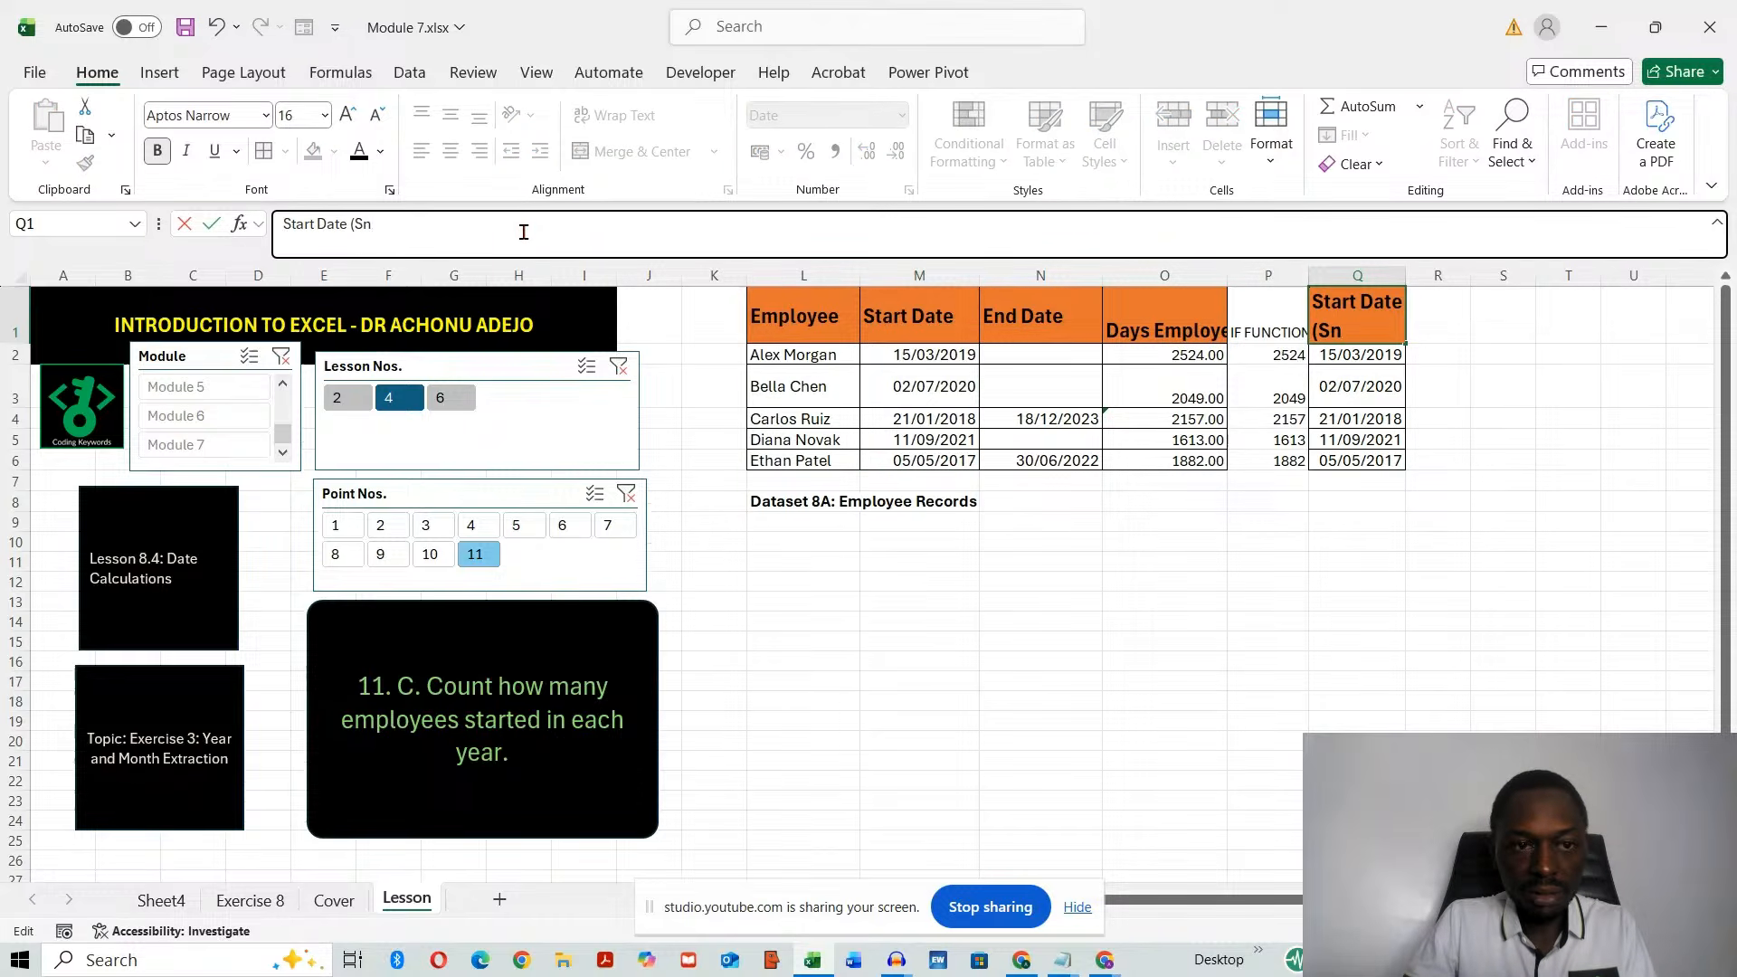
pyautogui.press('BackSpace')
pyautogui.press('BackSpace')
pyautogui.press('capslock')
pyautogui.write('no.')
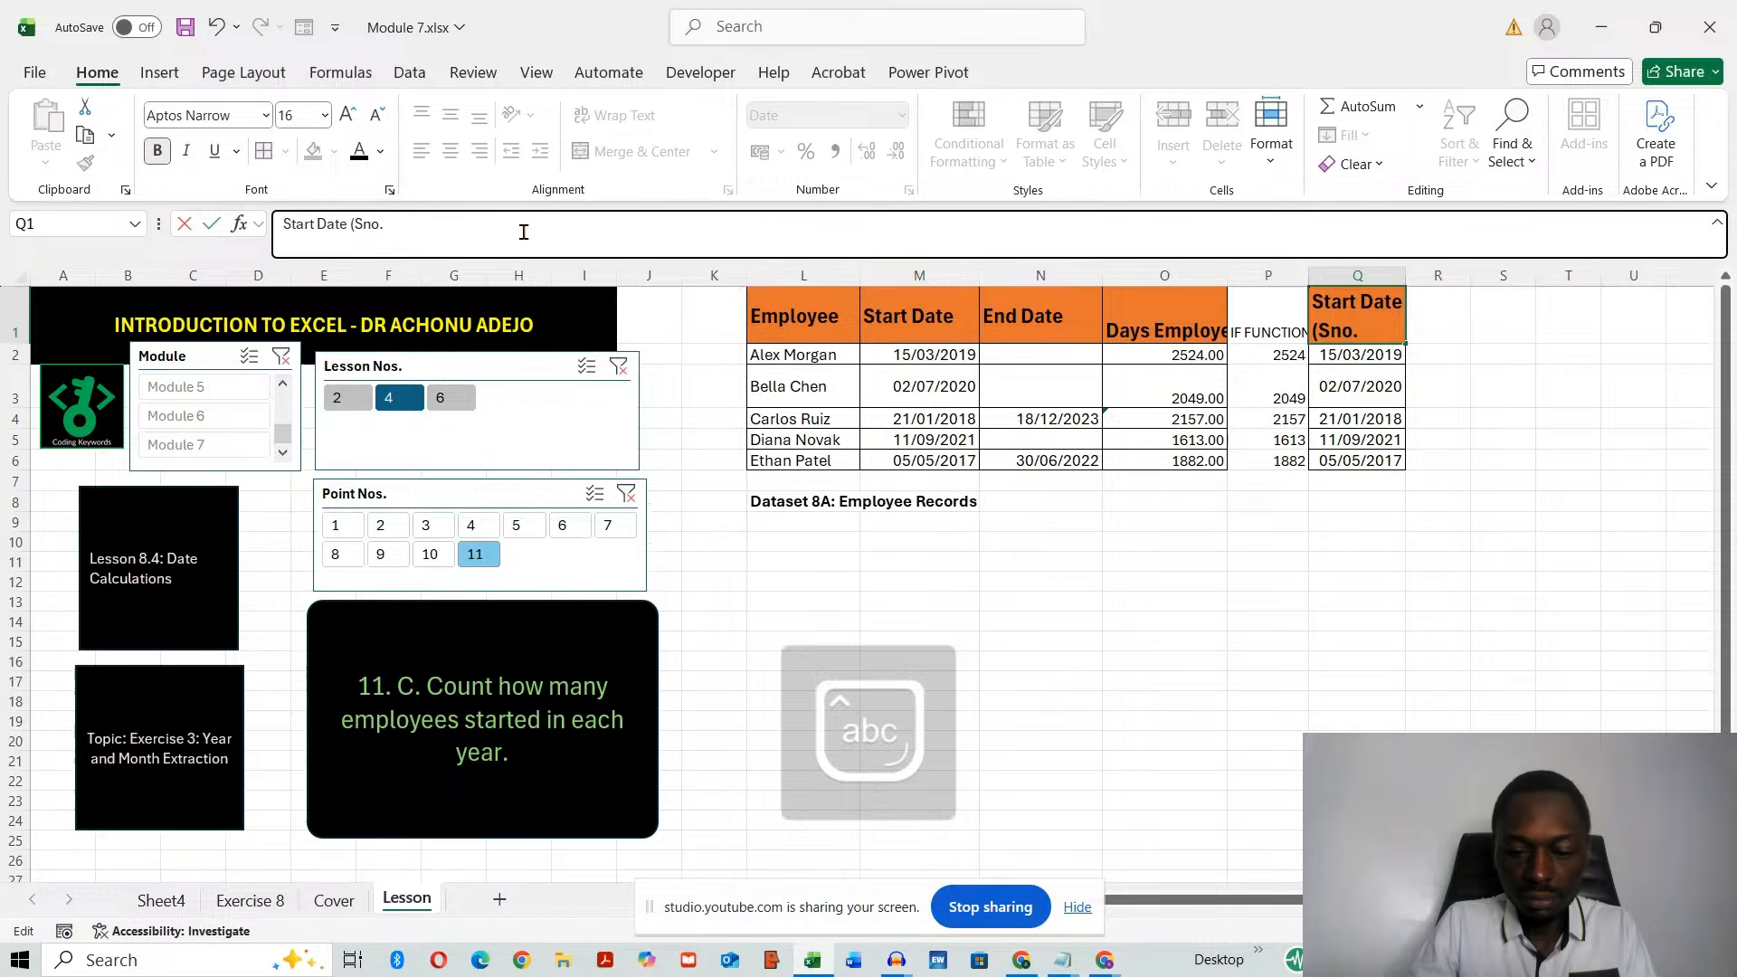
pyautogui.write(')')
pyautogui.click(1361, 817)
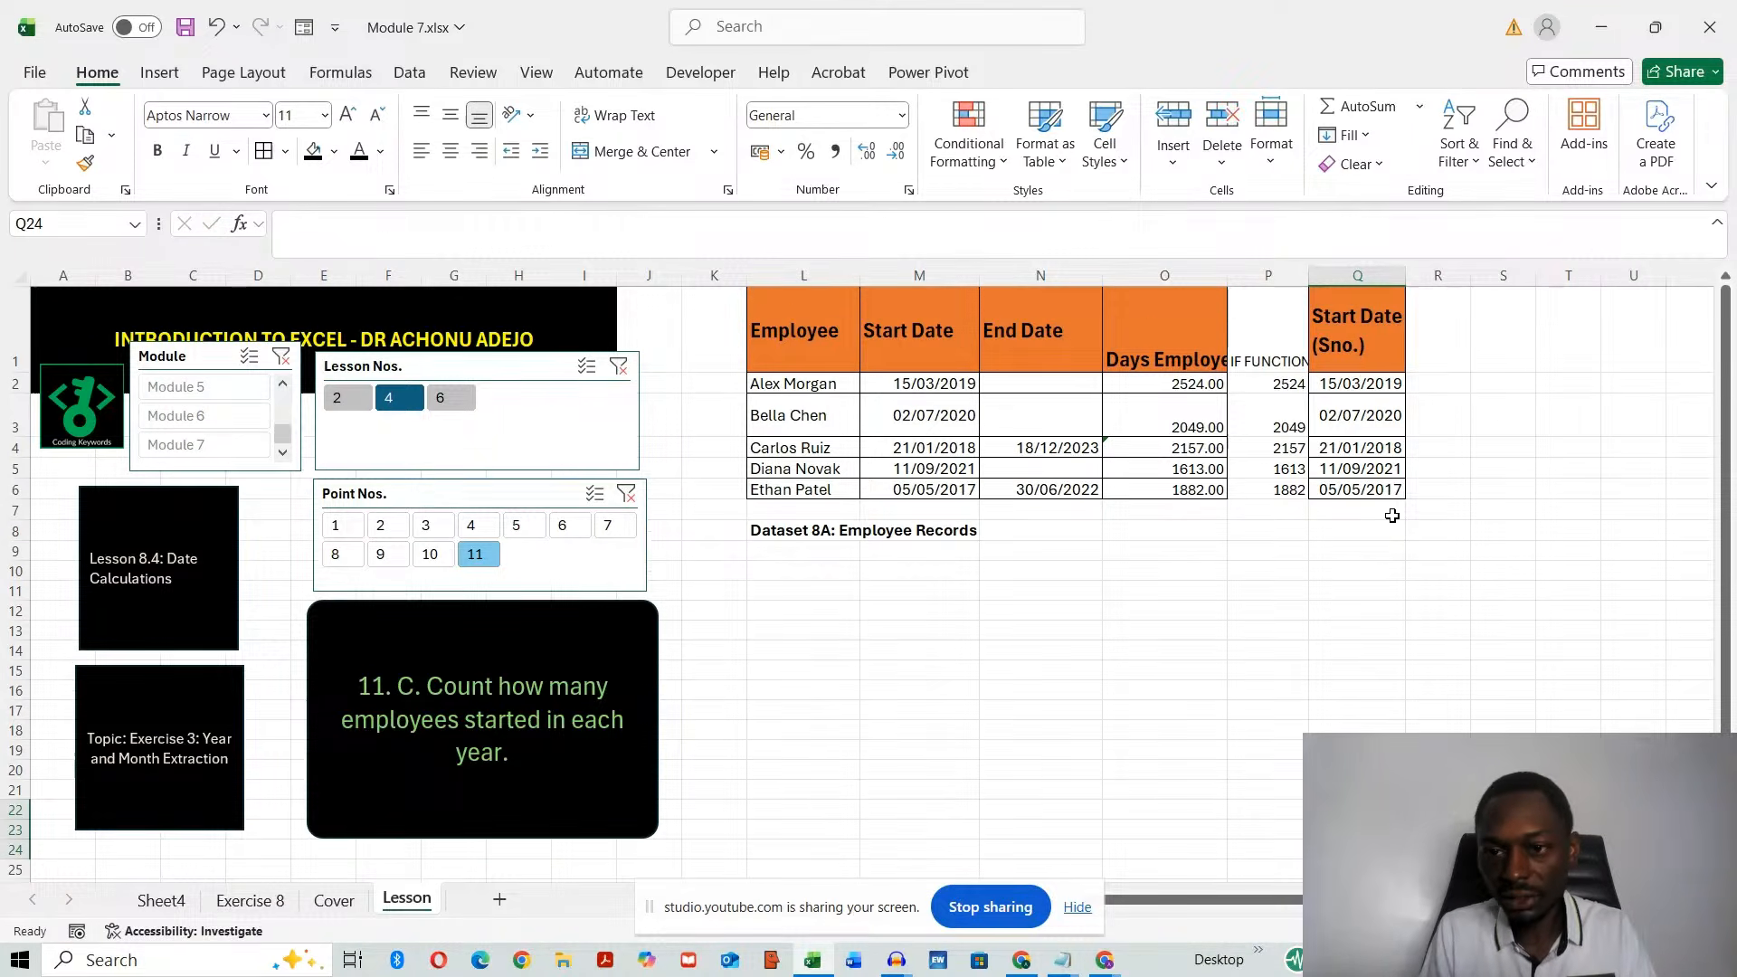
# - Apply the Number format to column Q to show the start dates as serial numbers
pyautogui.click(1363, 283)
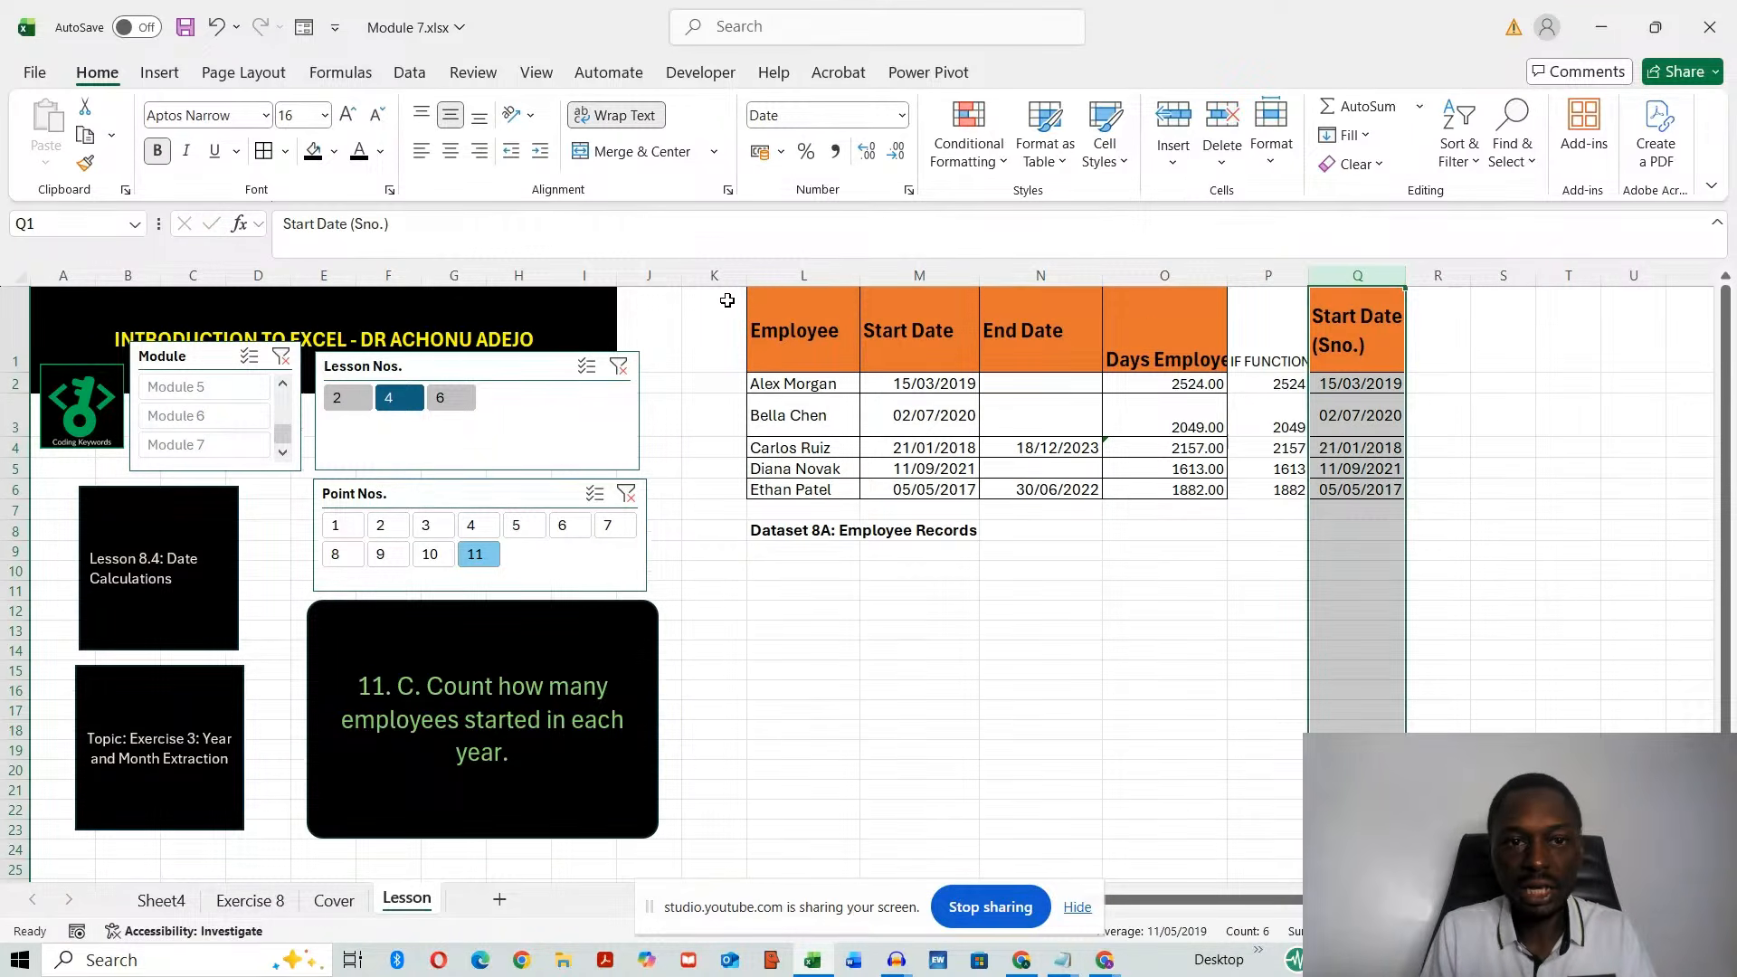
pyautogui.click(902, 115)
pyautogui.click(867, 233)
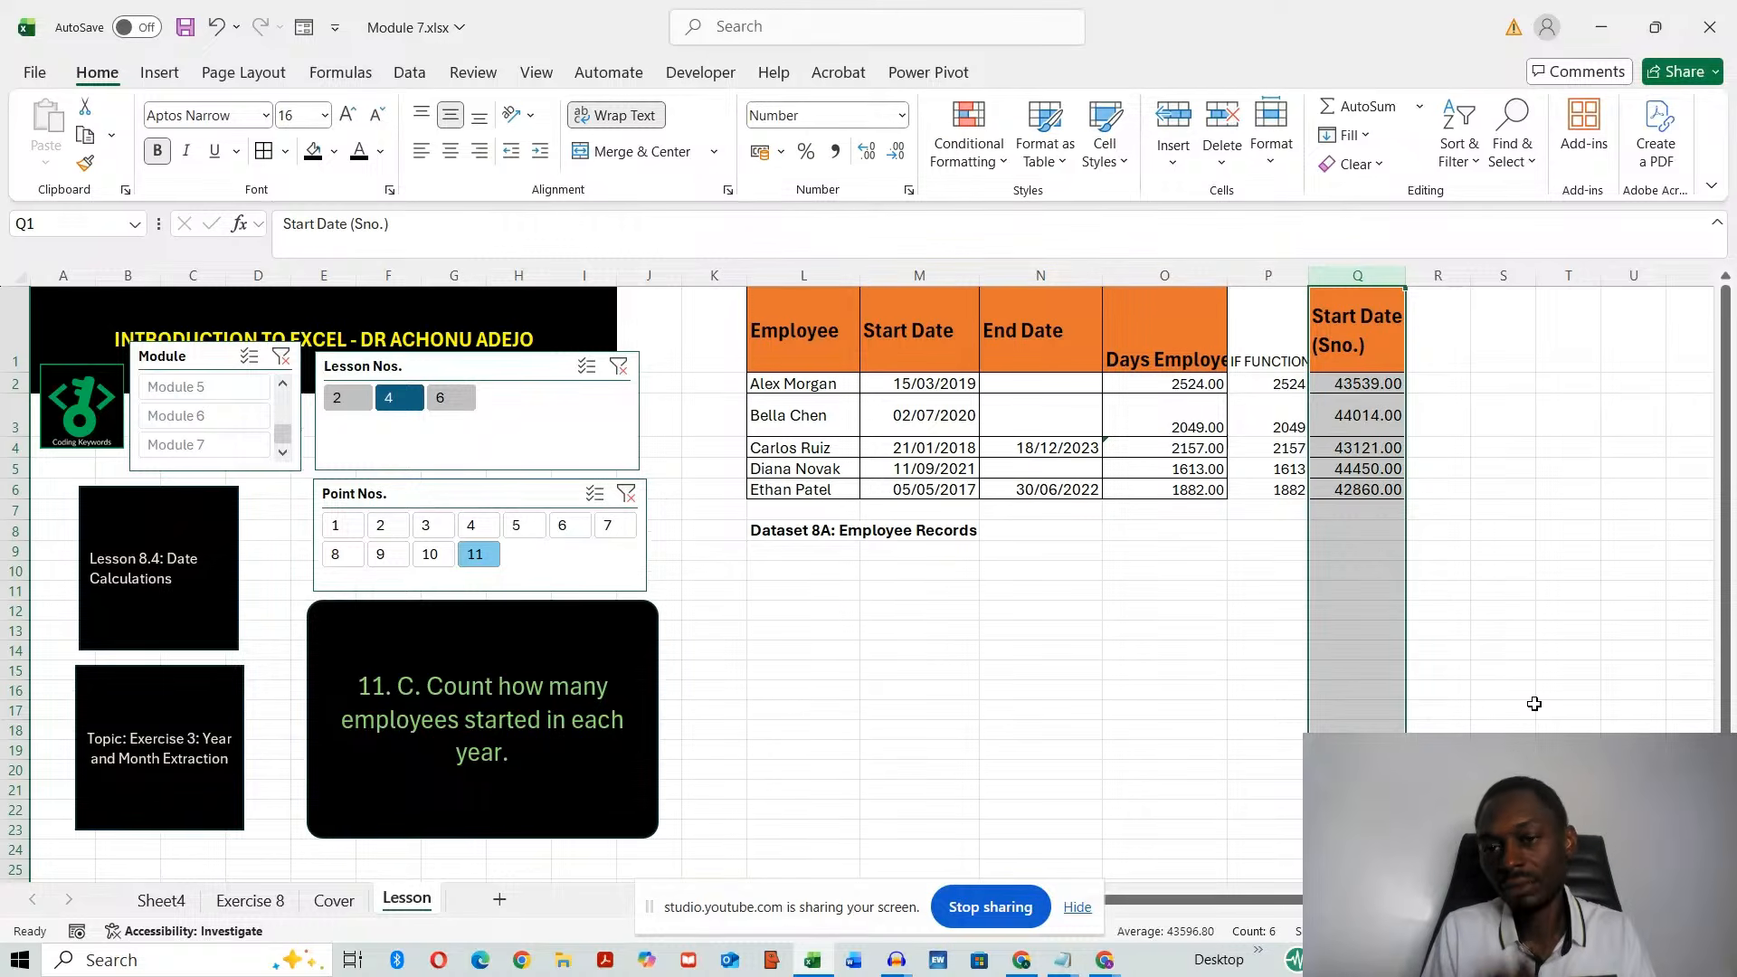
pyautogui.click(1529, 710)
# - Show lesson point 9 and enter the heading Start Year in R1
pyautogui.click(1446, 355)
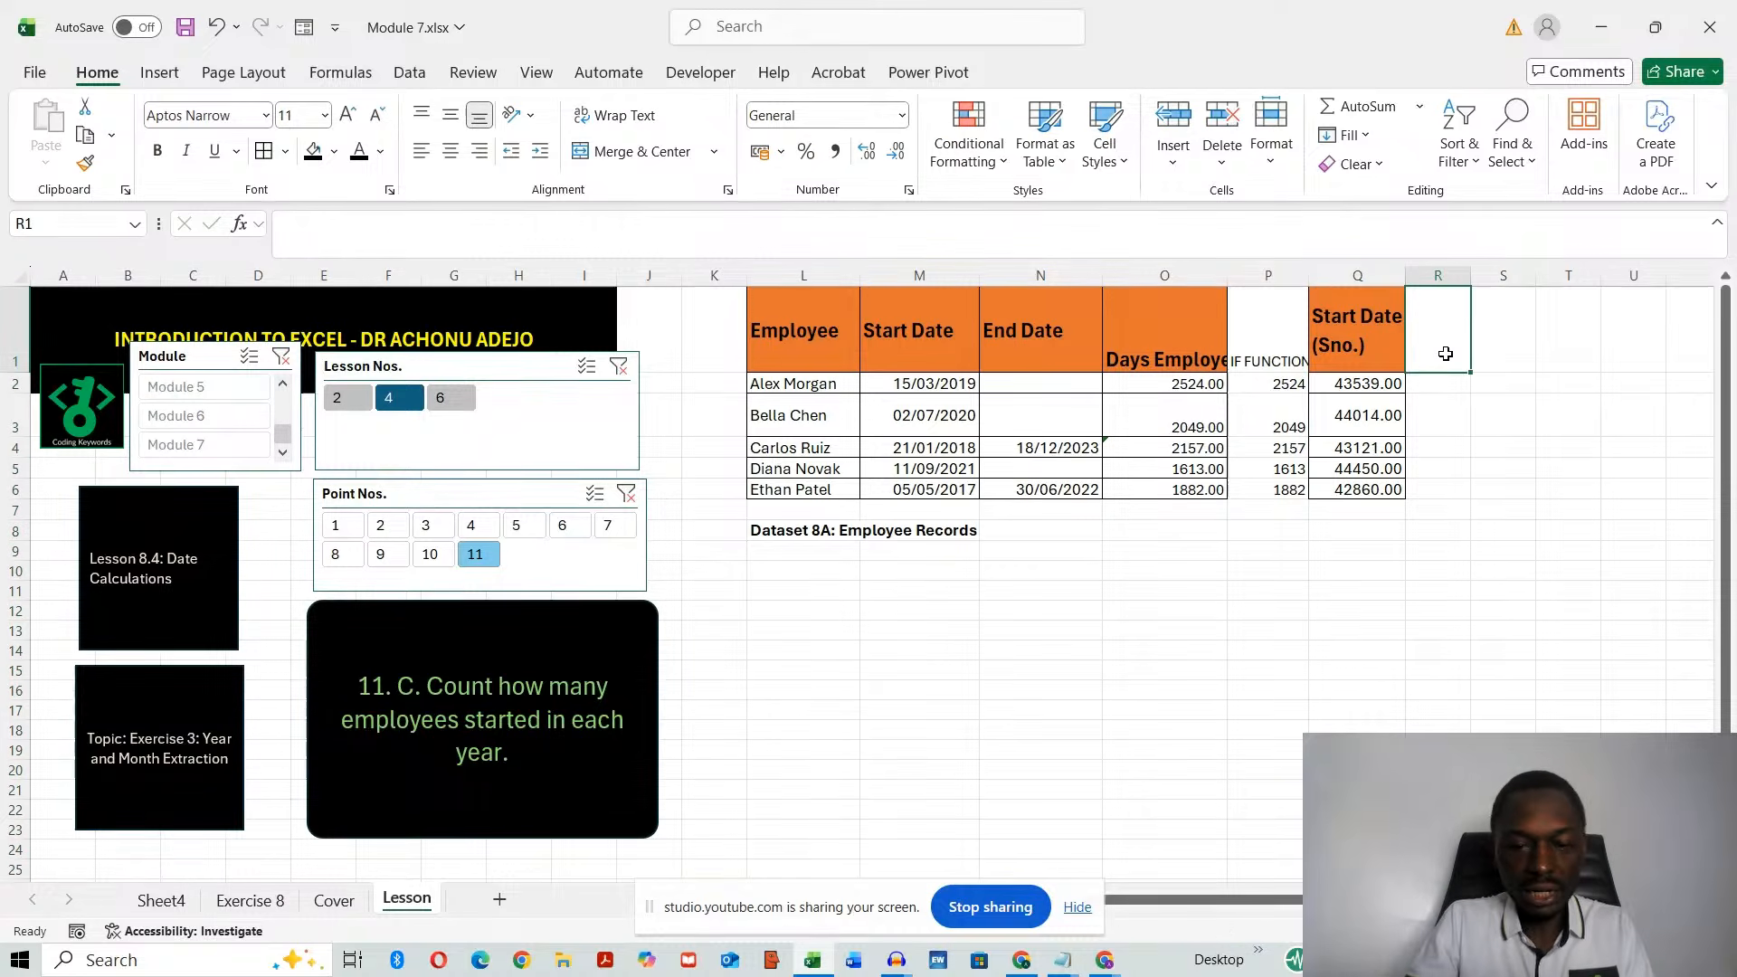
pyautogui.write('YE')
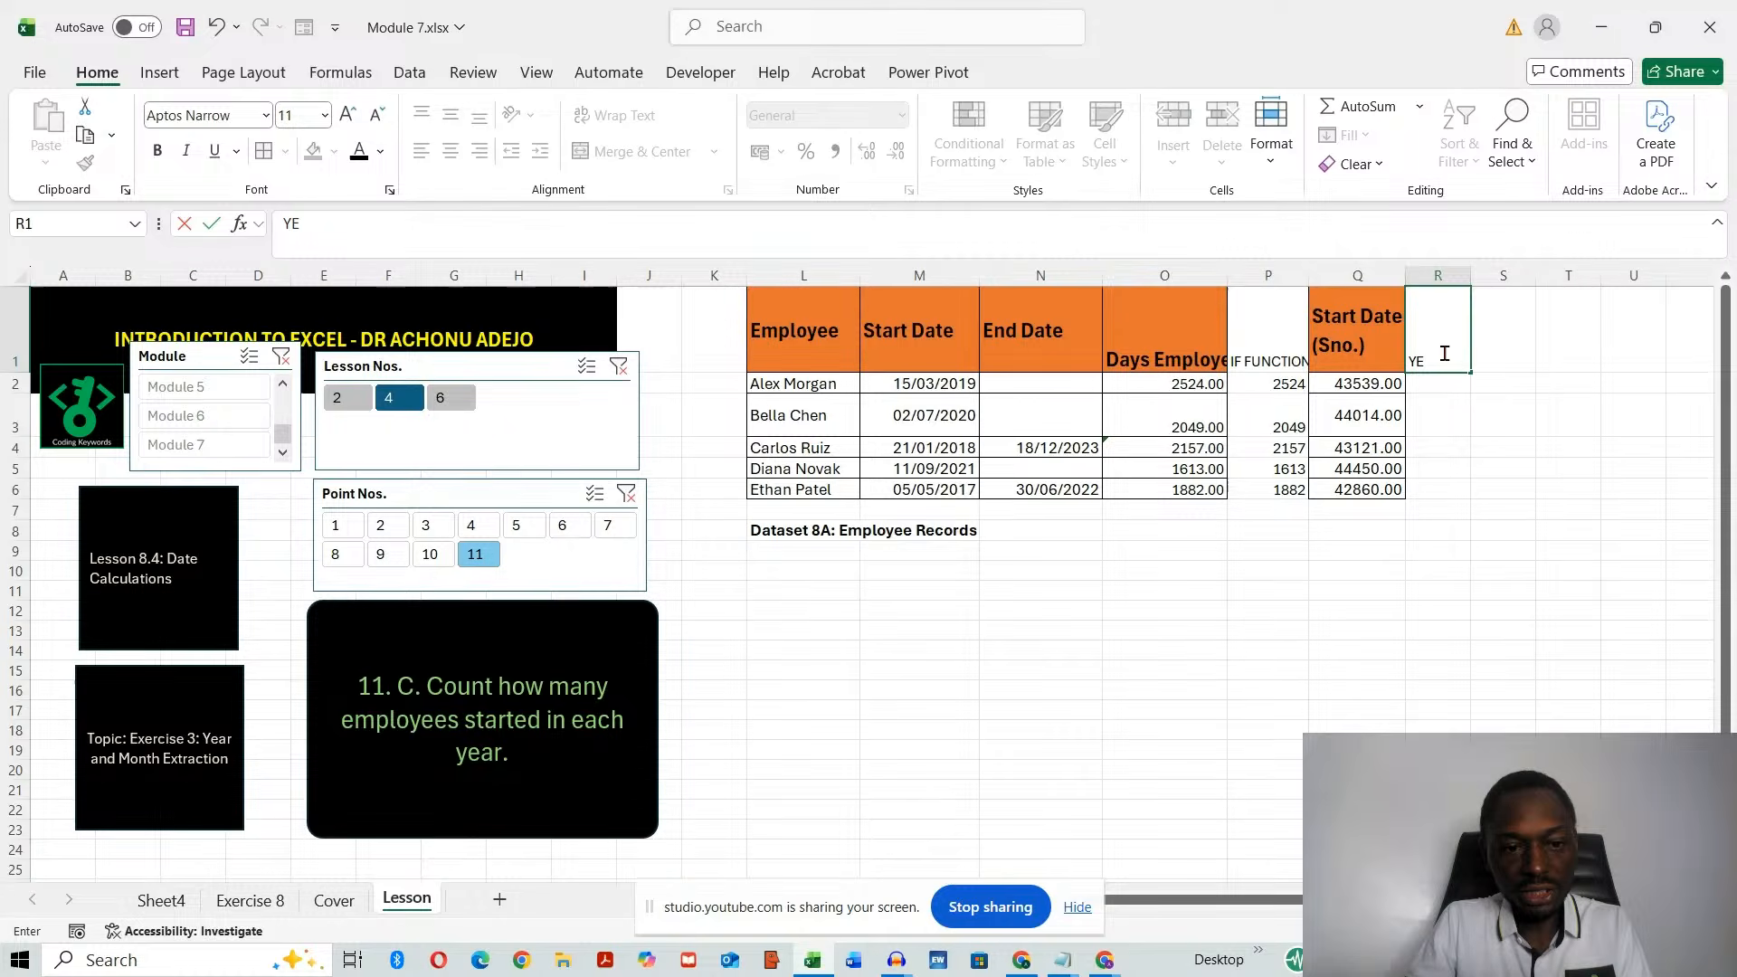
pyautogui.press('BackSpace')
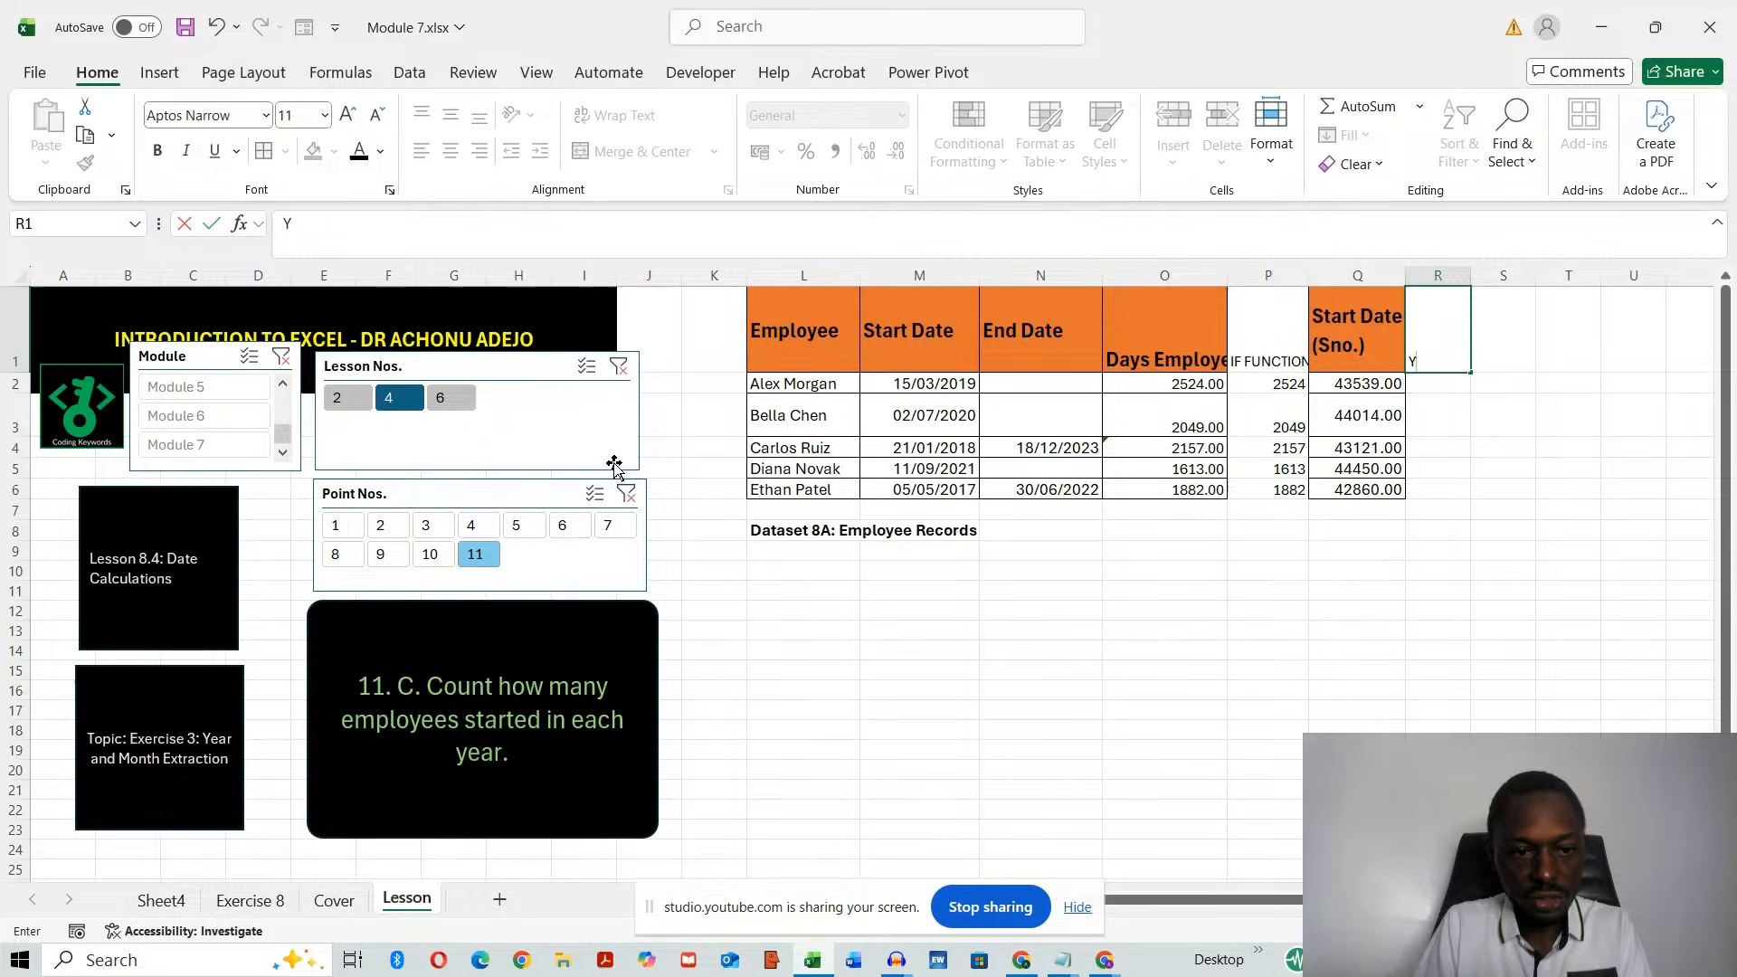
pyautogui.click(380, 553)
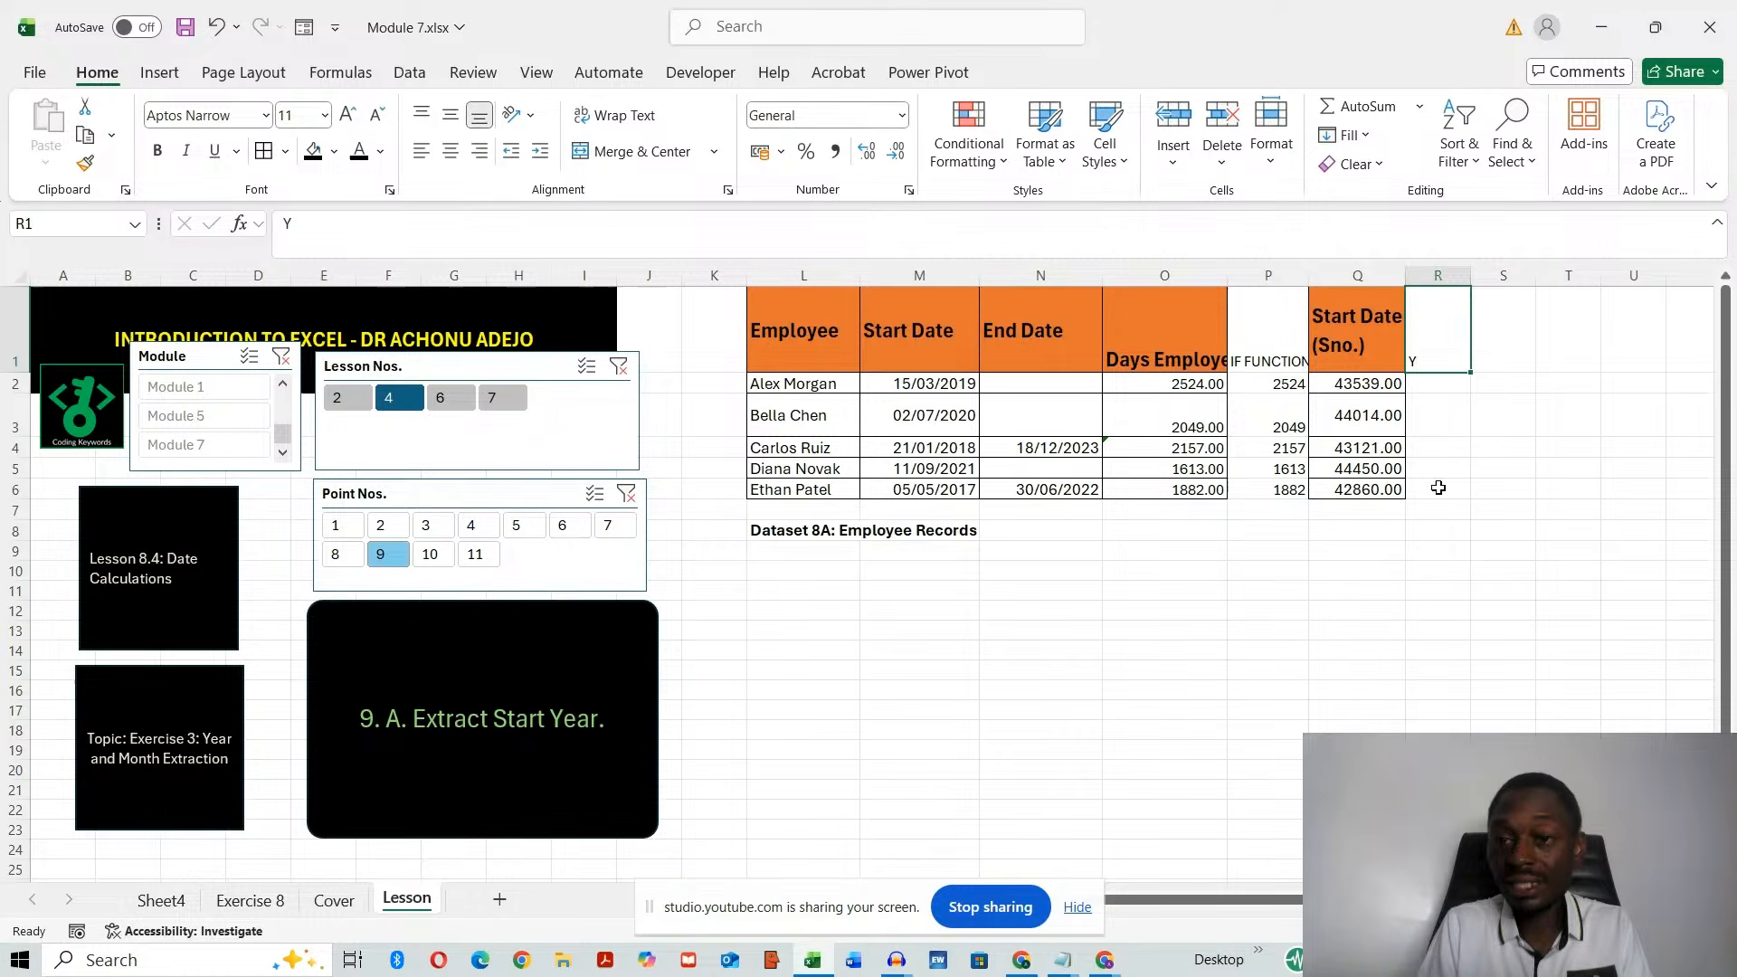
pyautogui.write('Start')
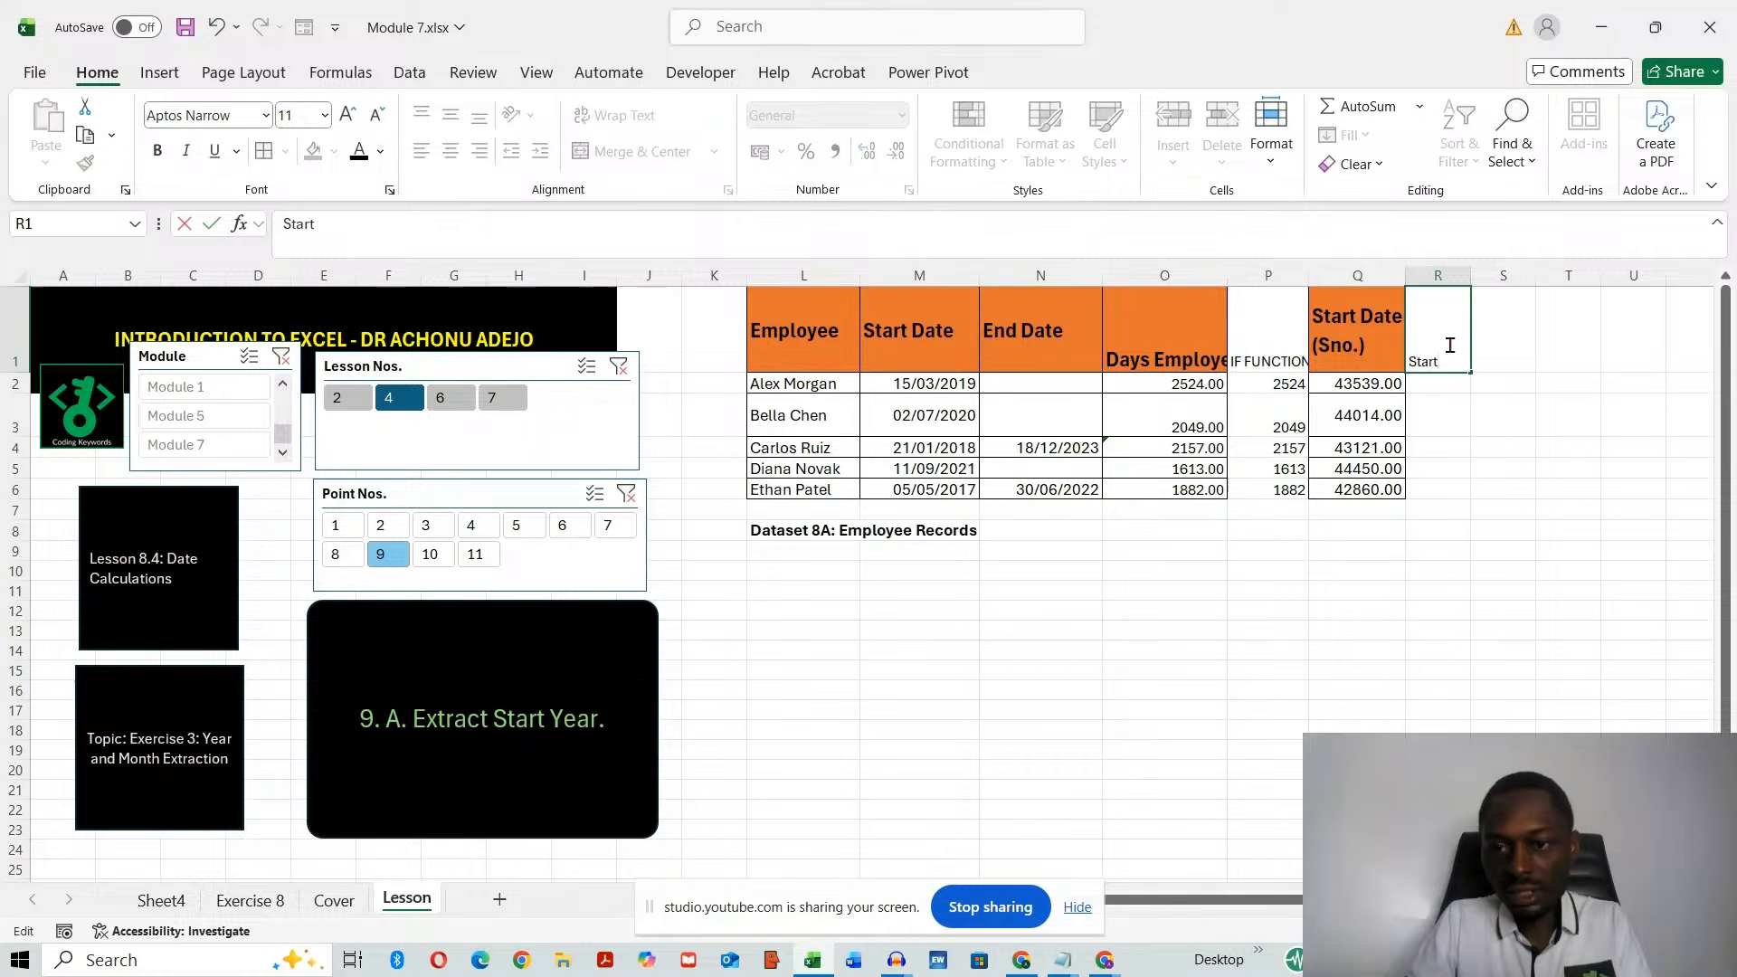
pyautogui.write(' Year')
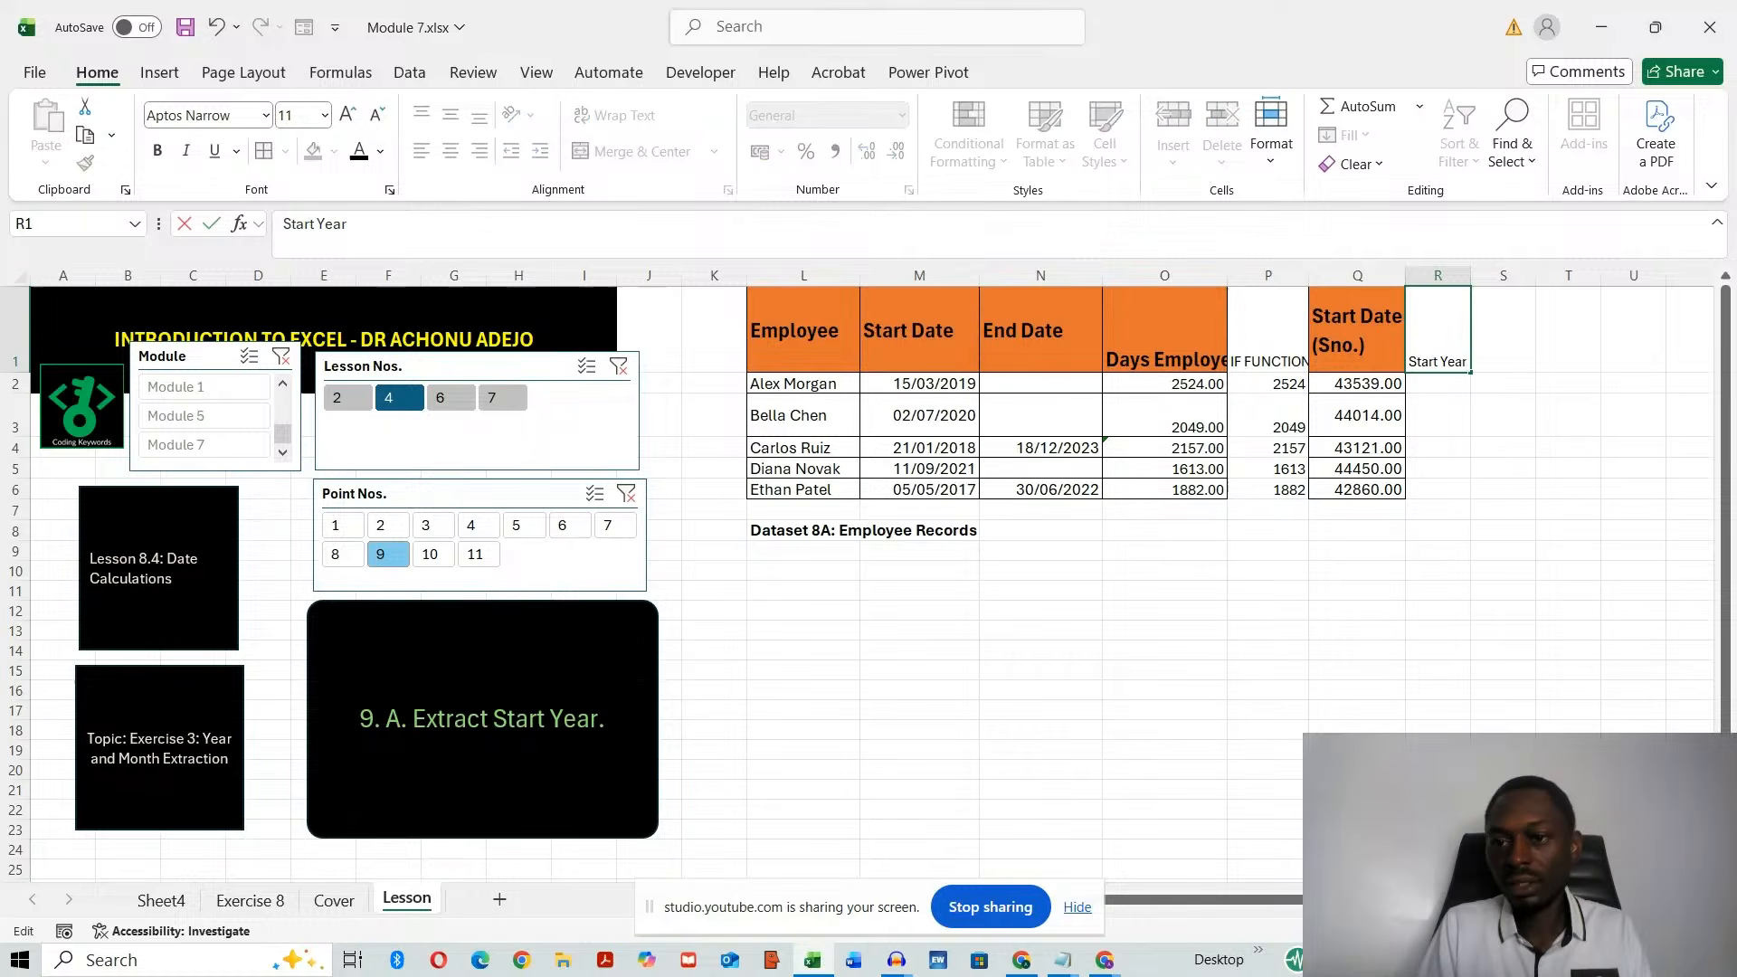
pyautogui.click(1568, 809)
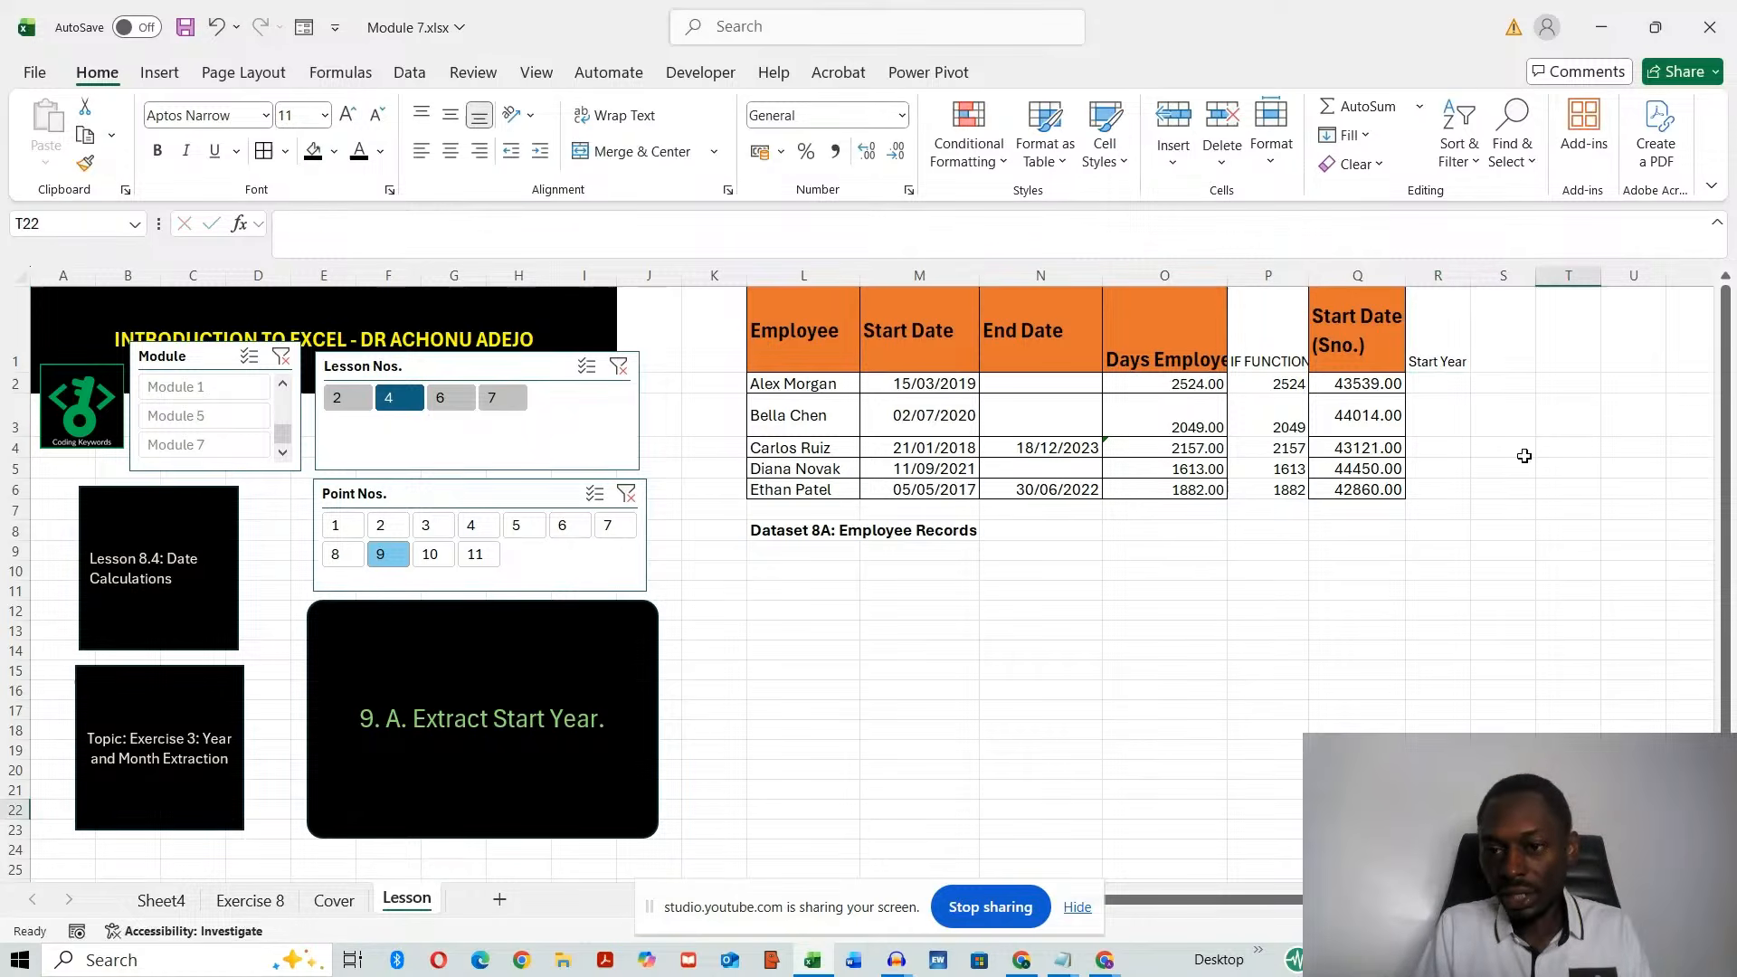
# - Widen column R, extract the start year in R2 with =YEAR(Q2), and fill the formula through R6
pyautogui.click(1452, 389)
pyautogui.moveTo(1466, 277); pyautogui.dragTo(1525, 277)
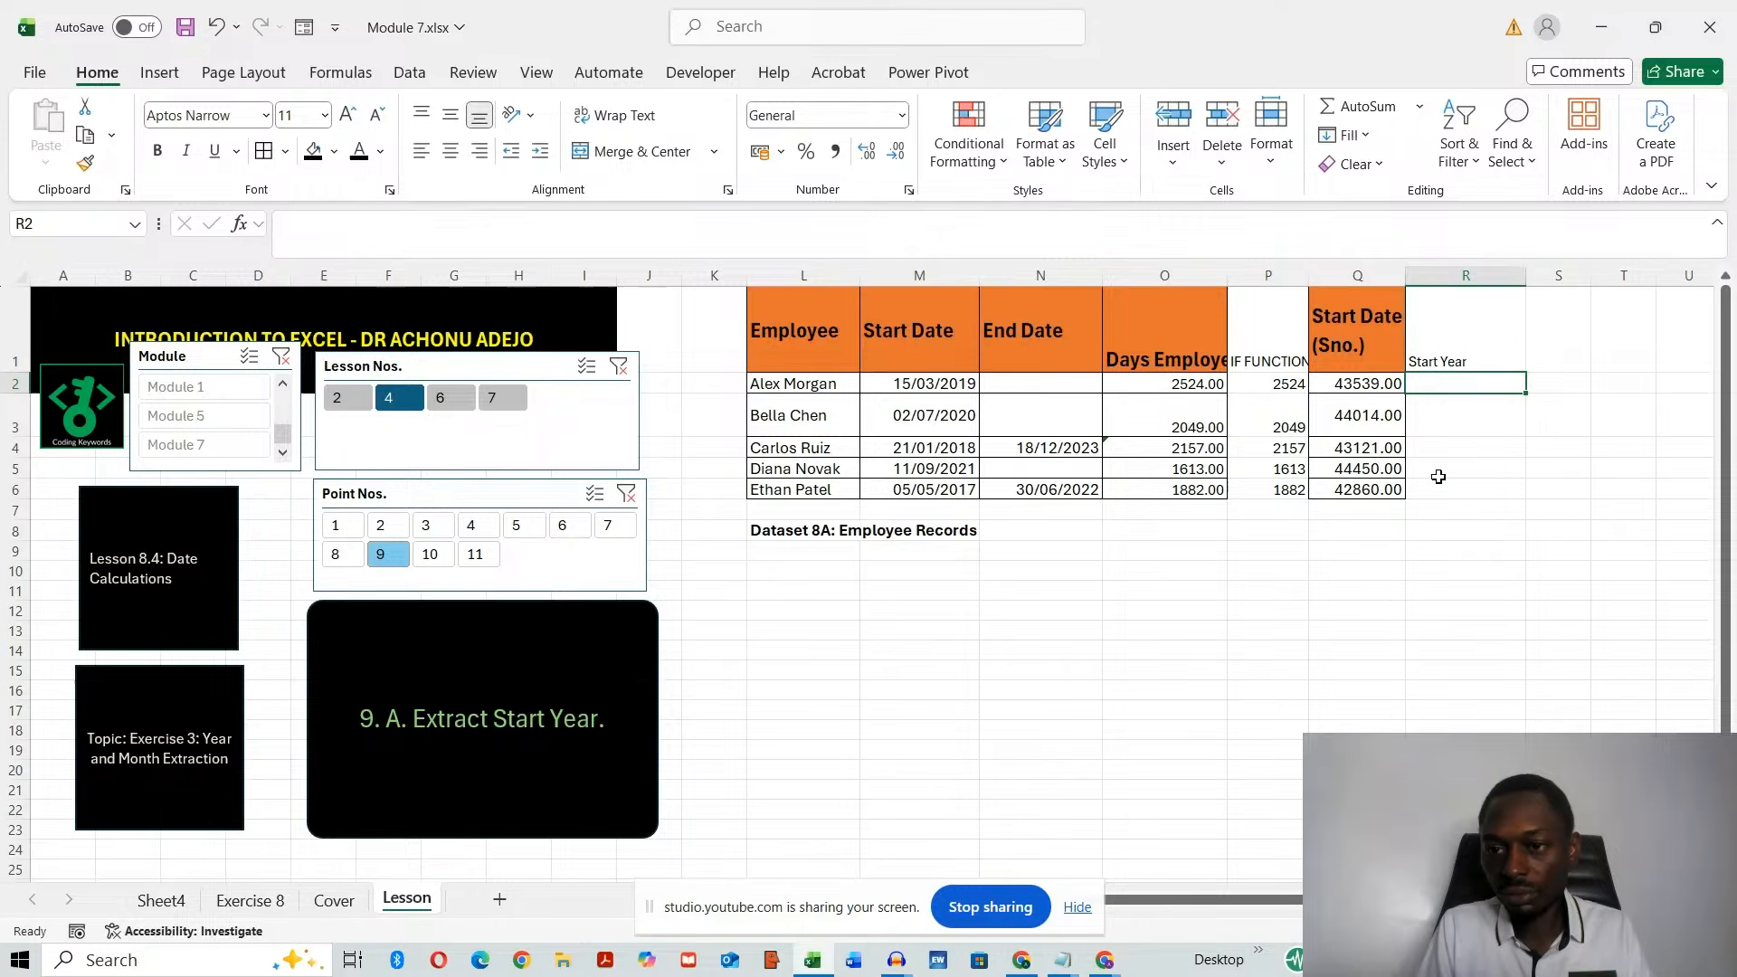
pyautogui.write('=')
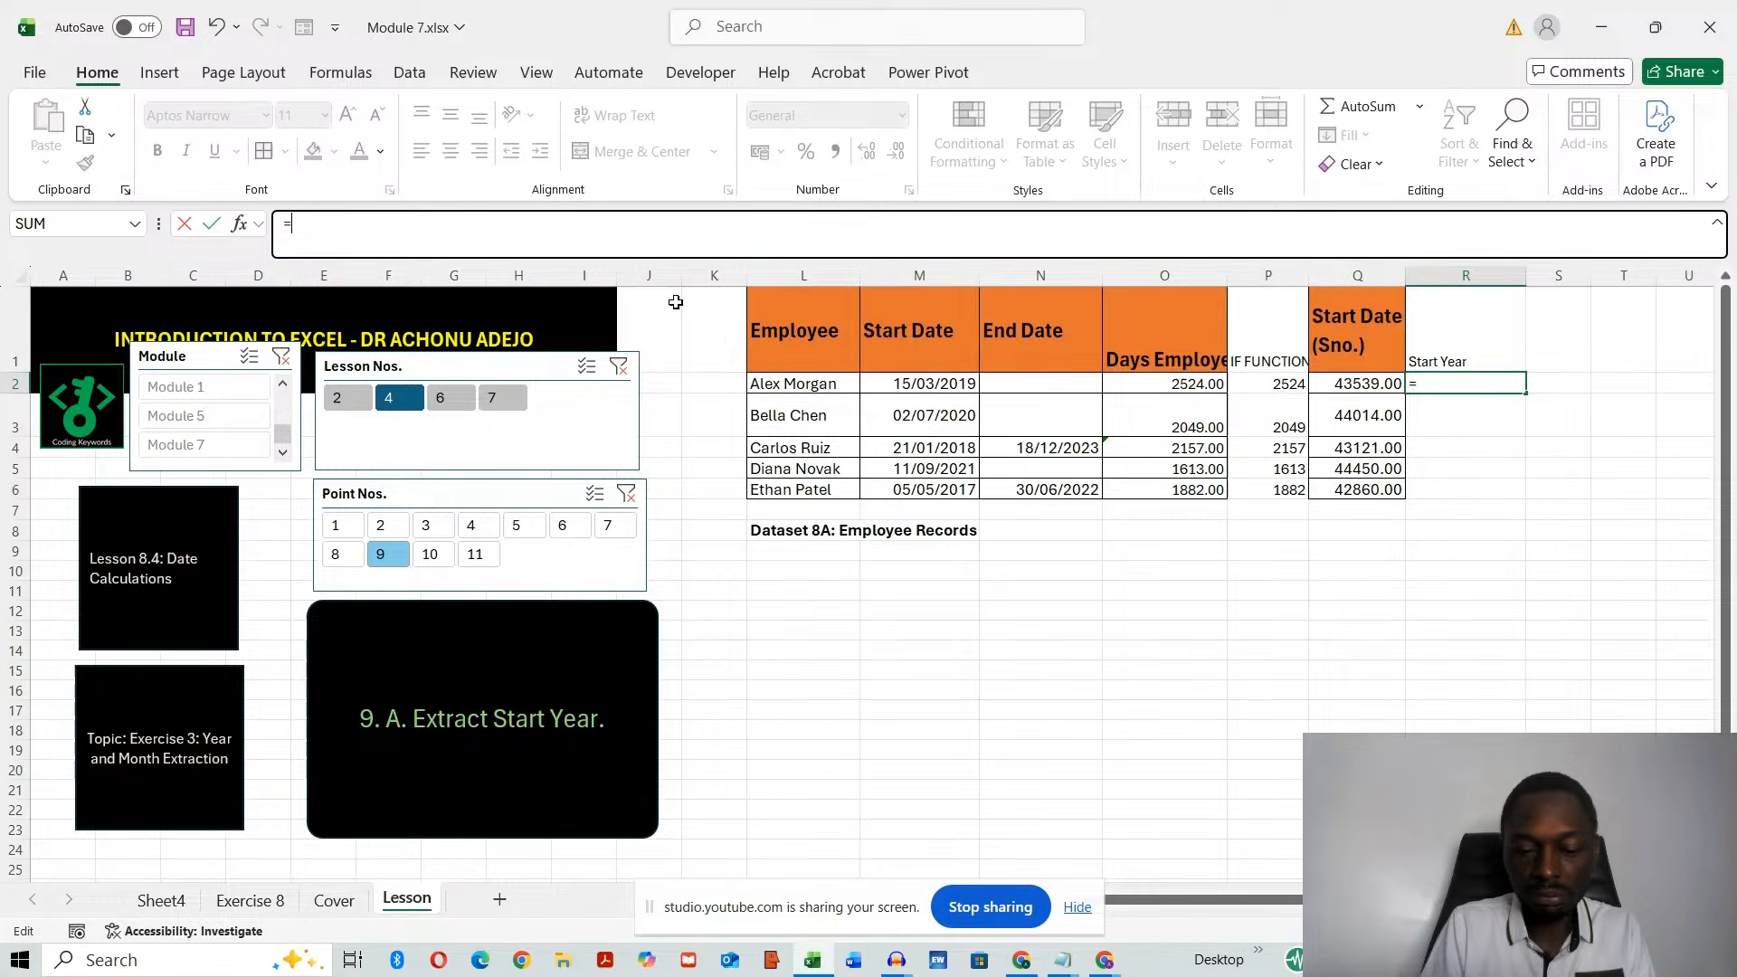
pyautogui.press('capslock')
pyautogui.write('YEAR')
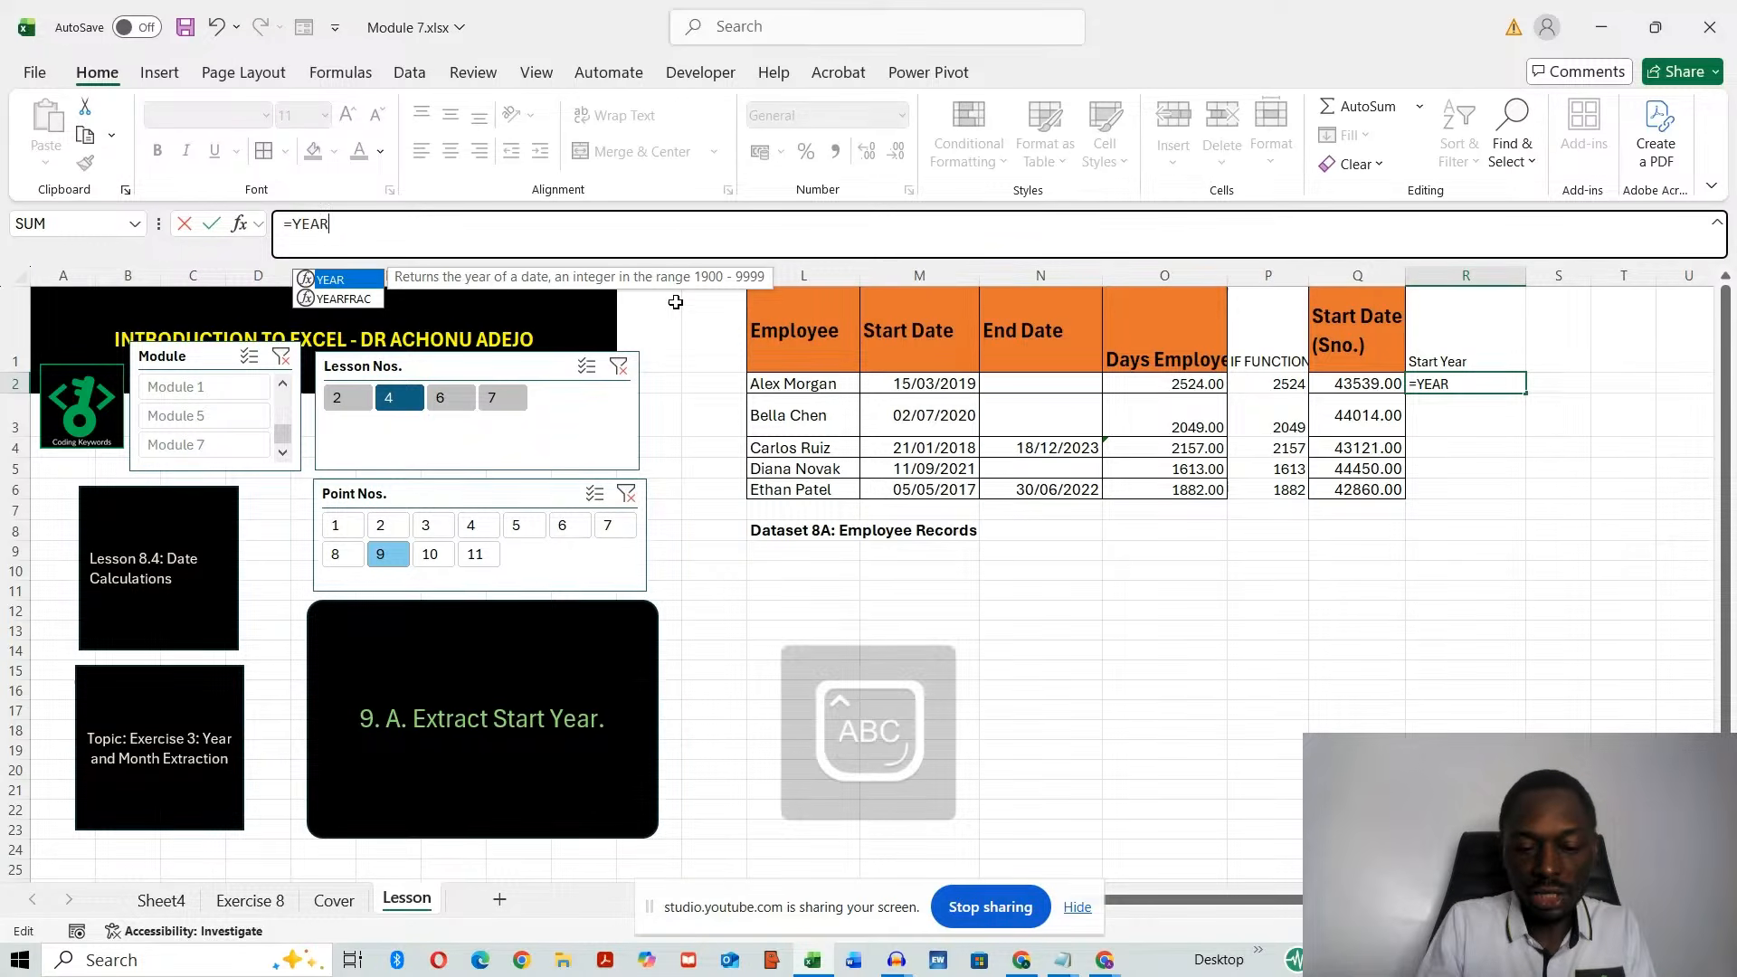
pyautogui.write('(')
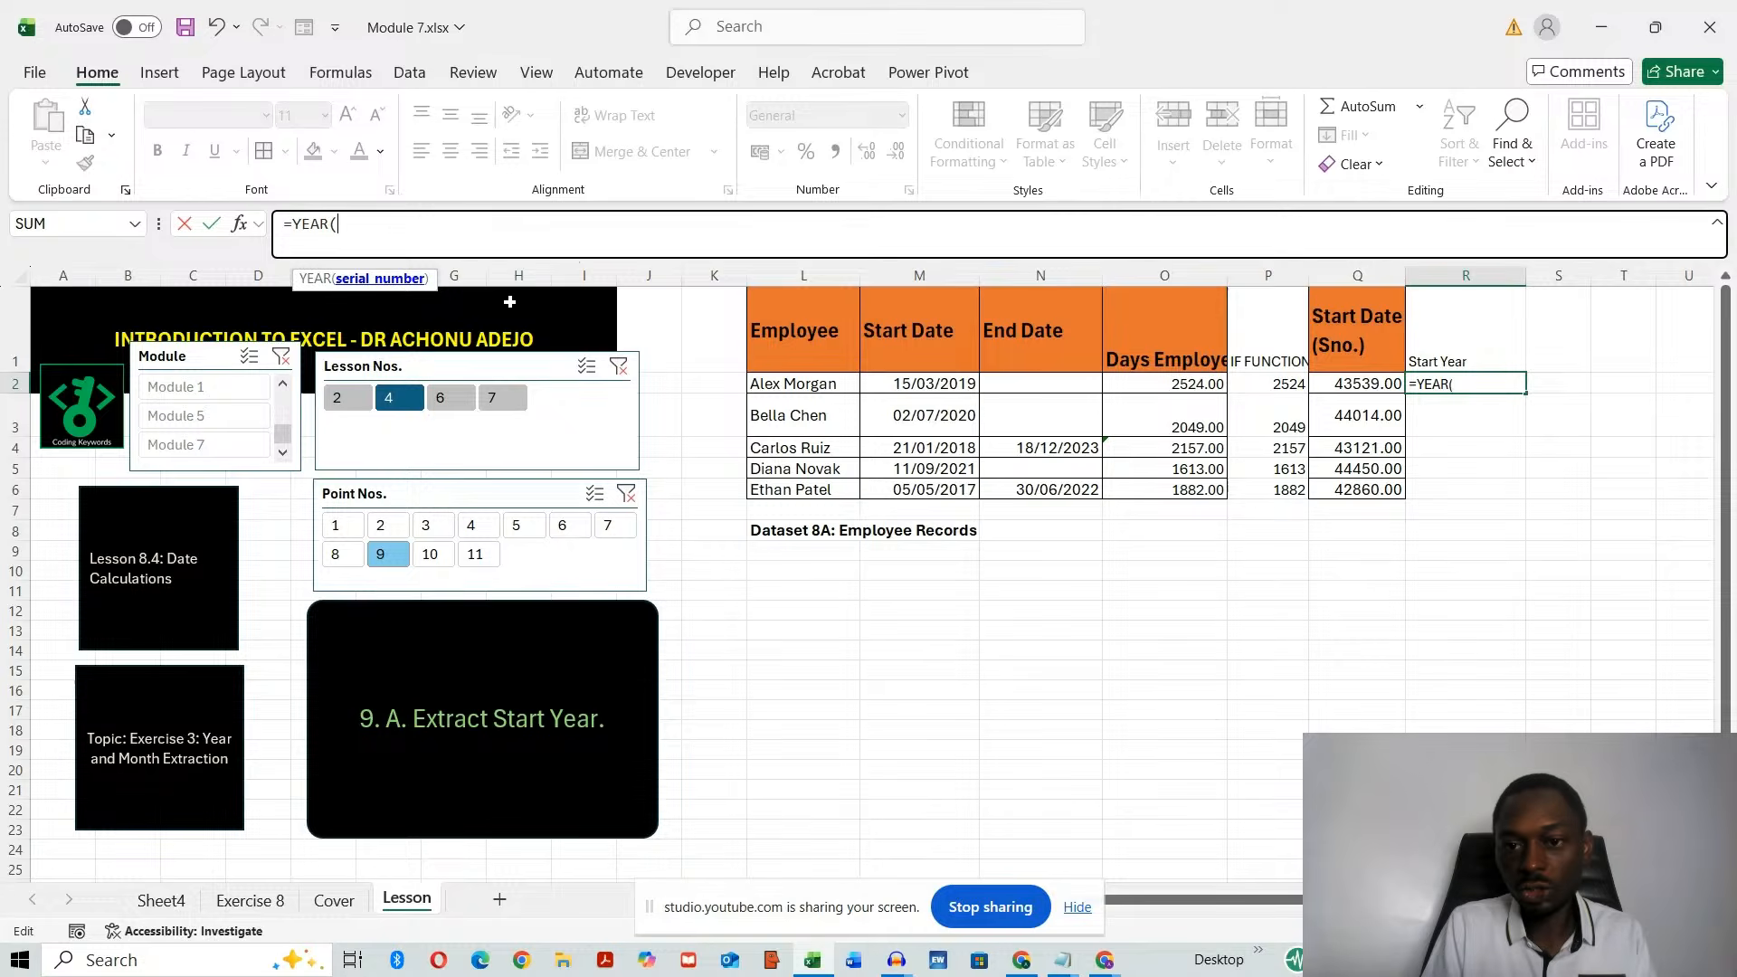
pyautogui.click(1375, 384)
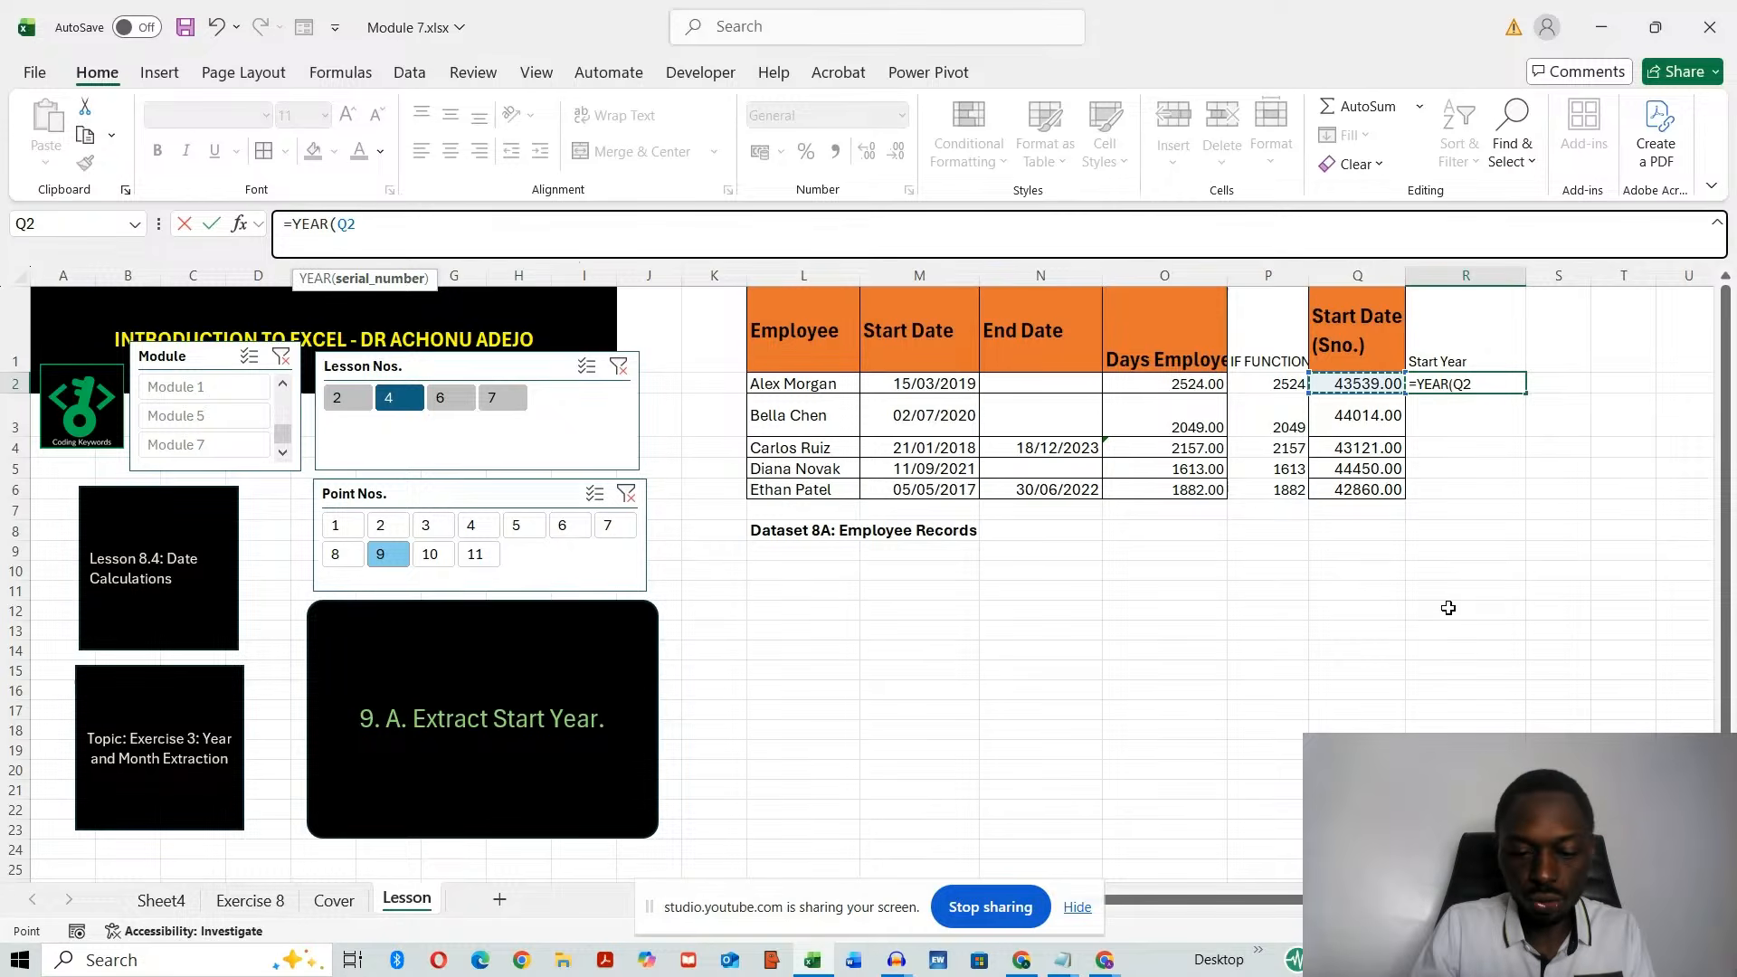
pyautogui.write(')')
pyautogui.press('Return')
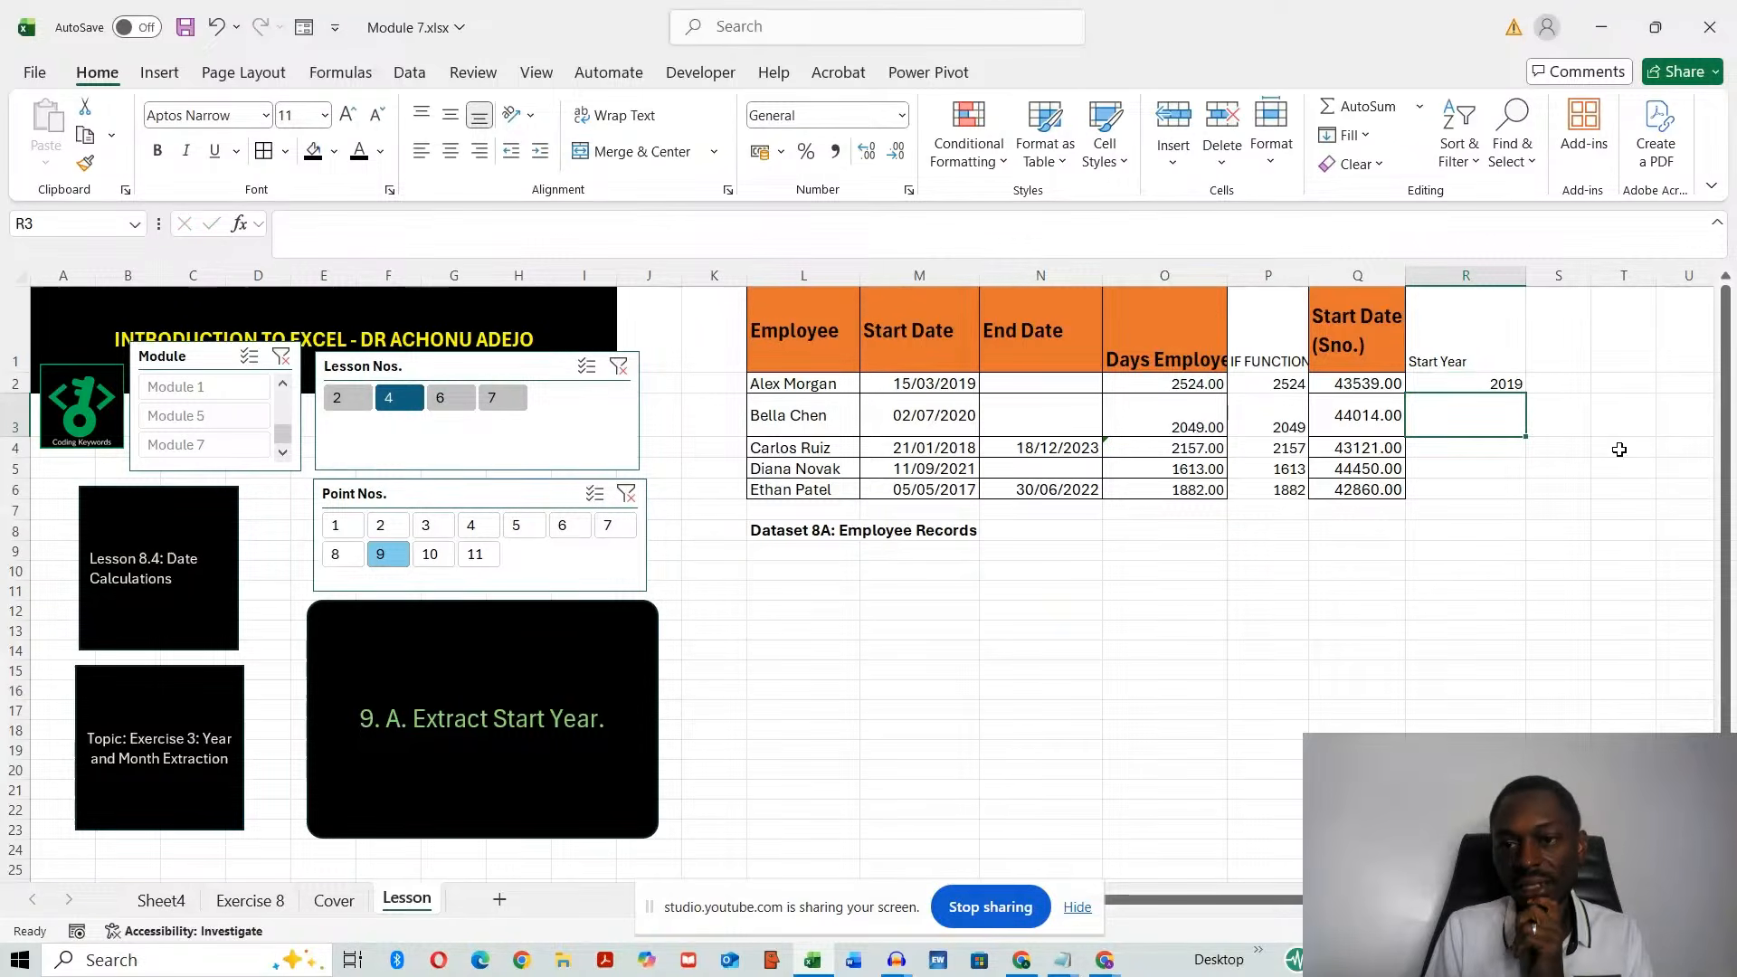
pyautogui.click(1463, 380)
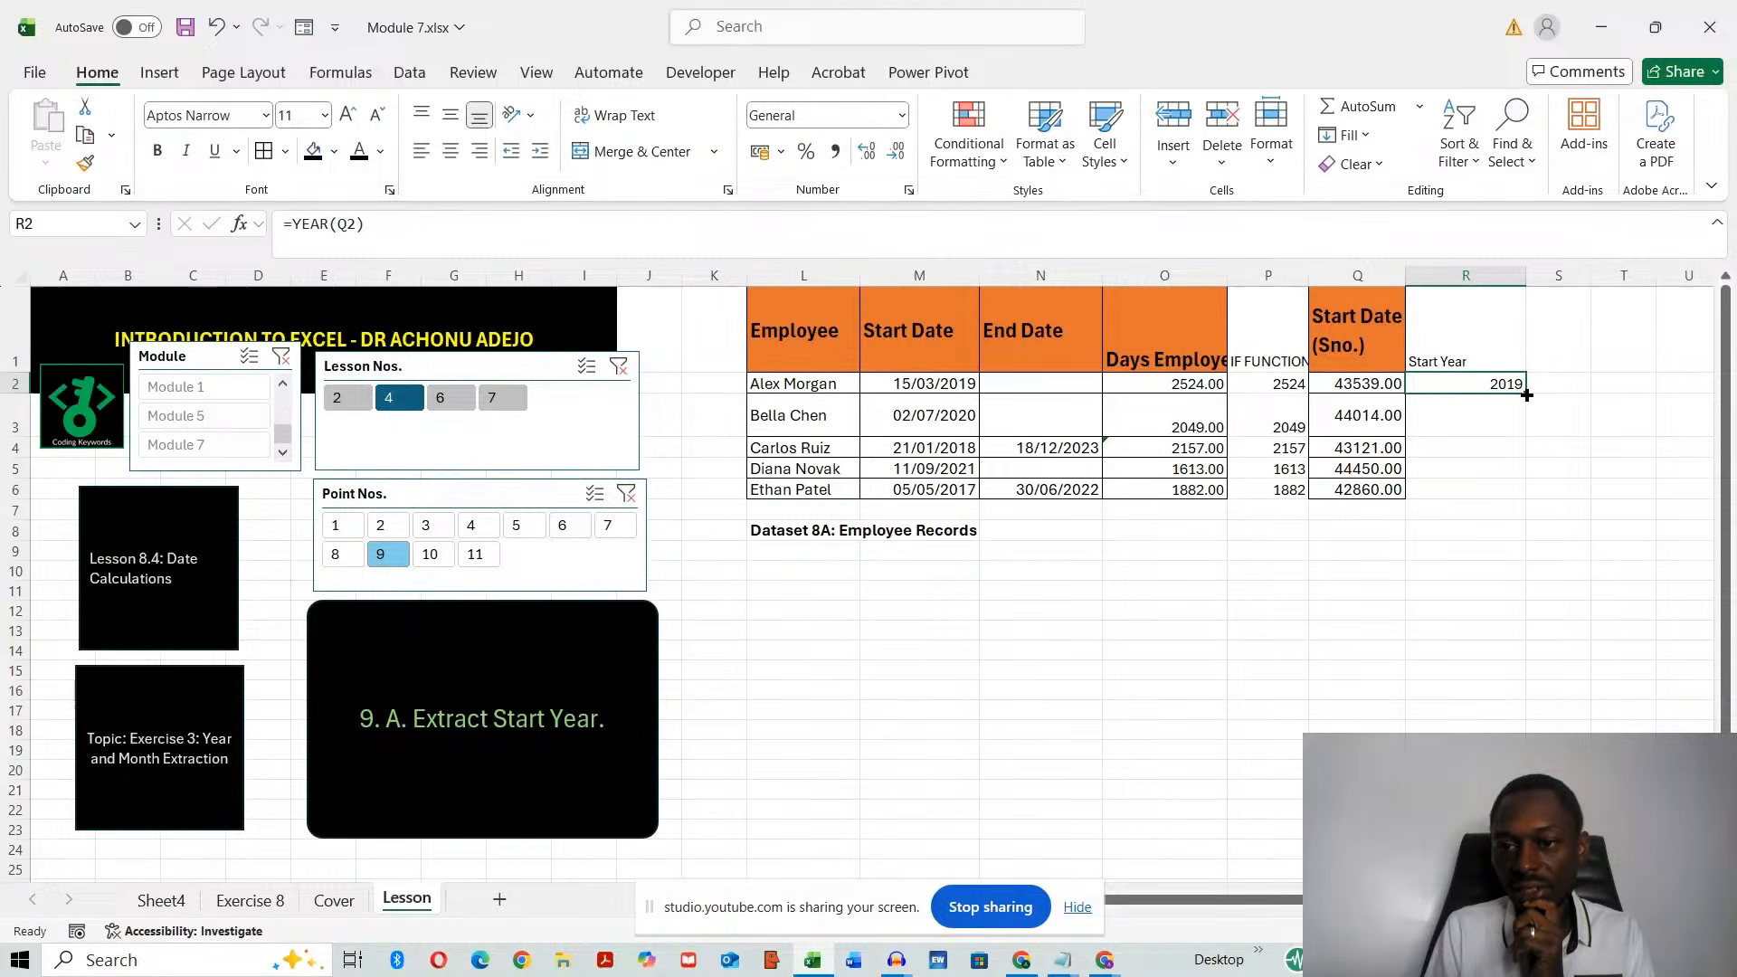
pyautogui.moveTo(1525, 391); pyautogui.dragTo(1523, 503)
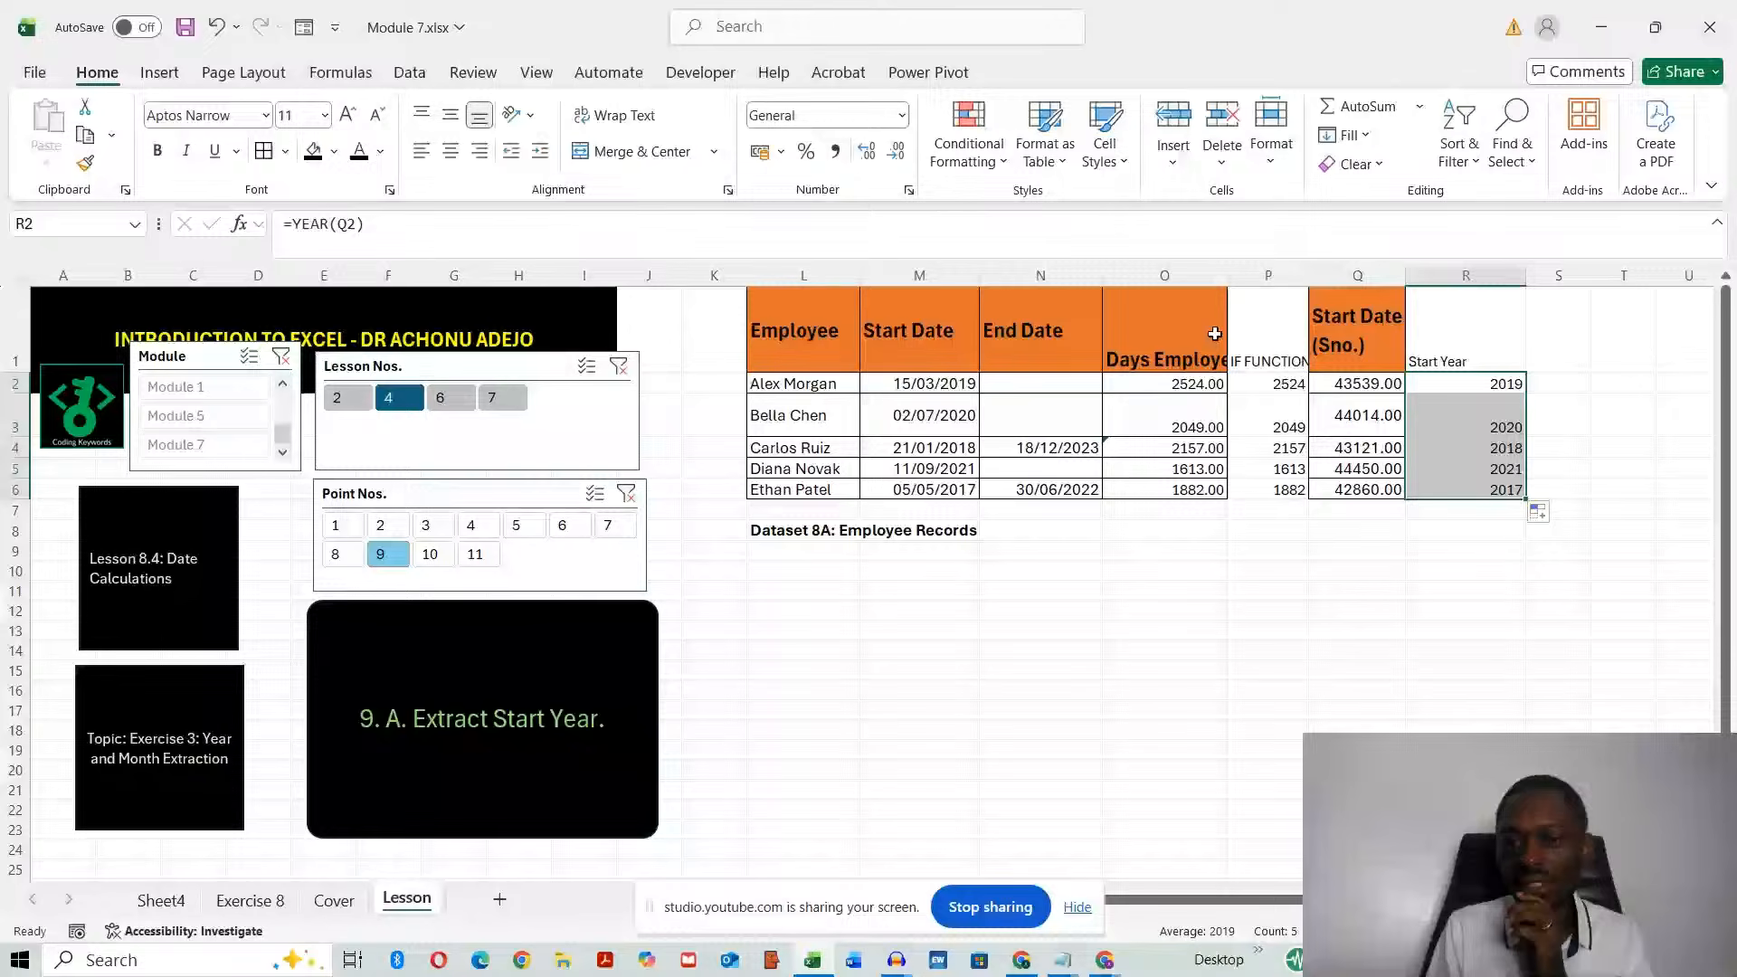
# - Copy the End Date heading's formatting in N1 to the Days Employed and IF FUNCTION headings in O1 and P1
pyautogui.click(1040, 331)
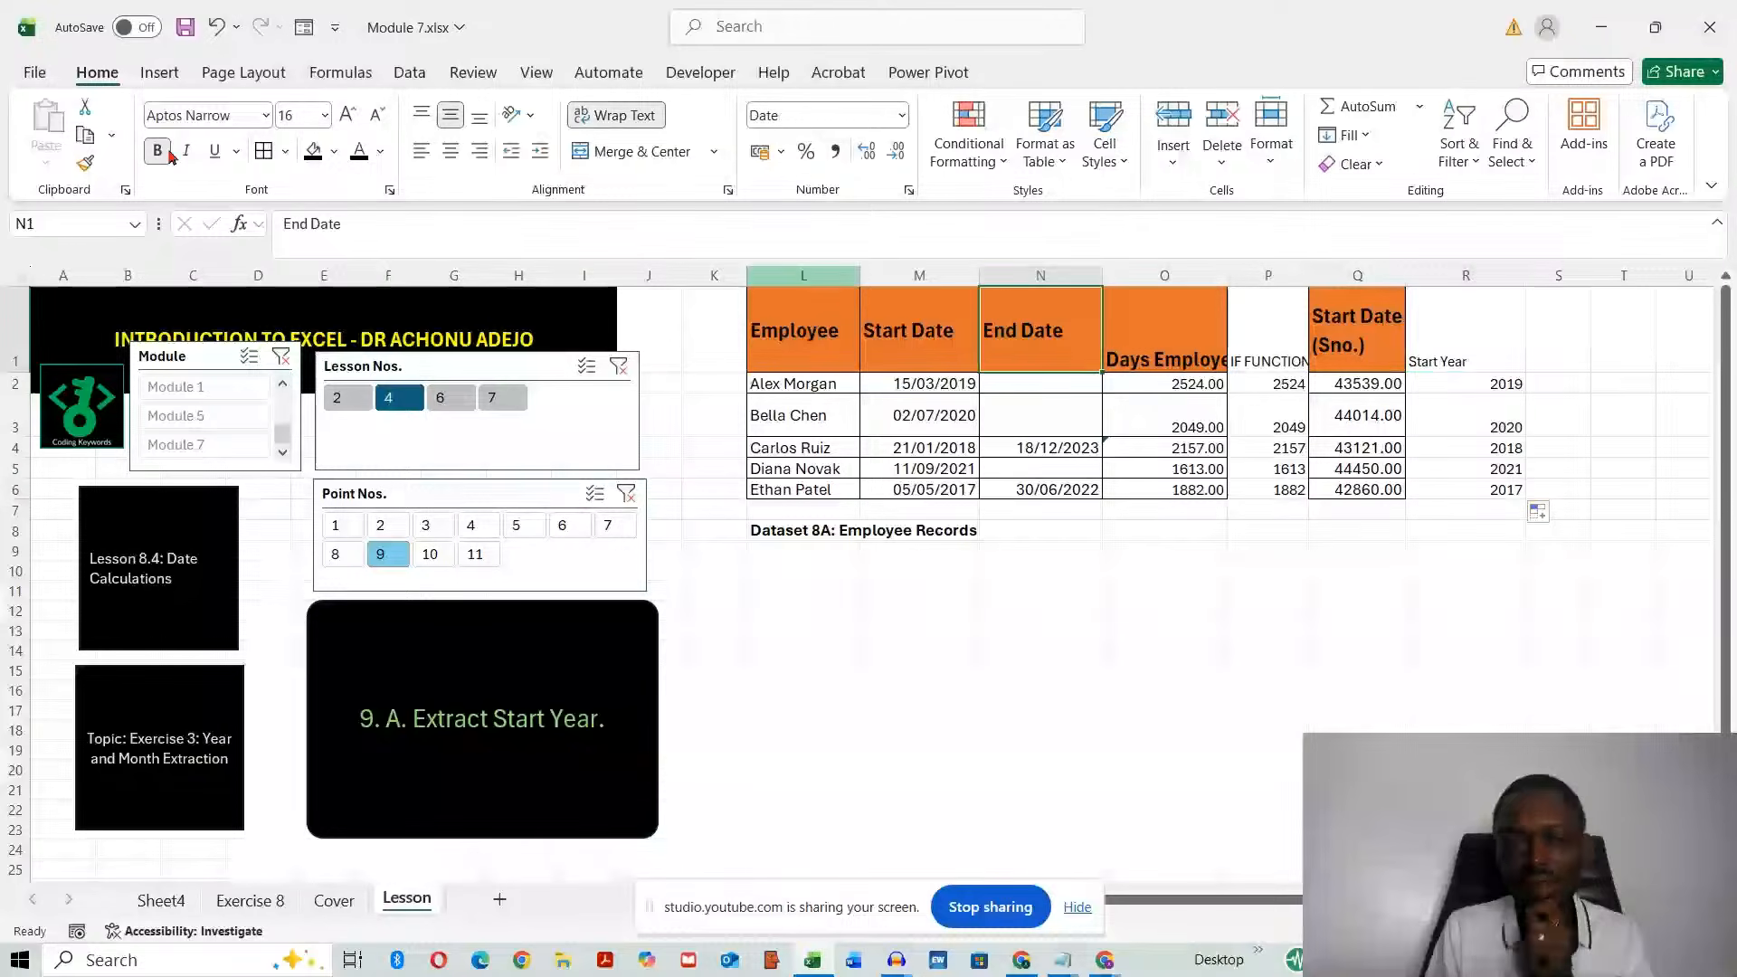
pyautogui.click(85, 163)
pyautogui.click(1106, 335)
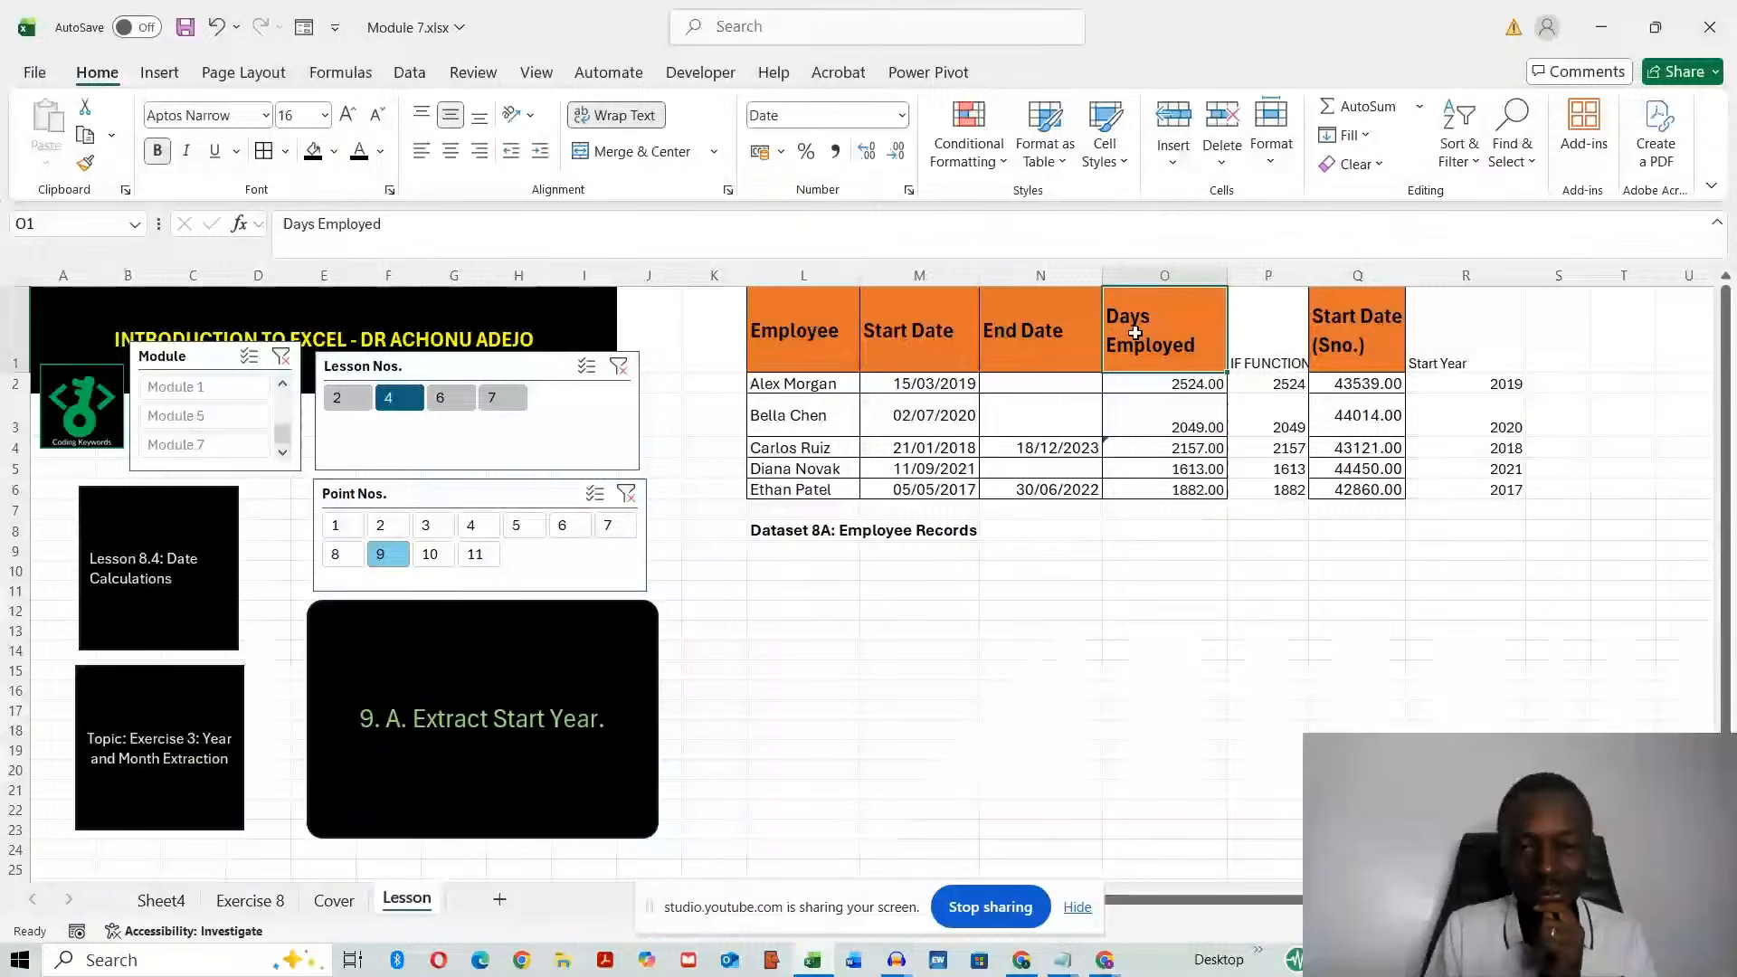
pyautogui.click(86, 162)
pyautogui.click(1284, 336)
pyautogui.click(1257, 669)
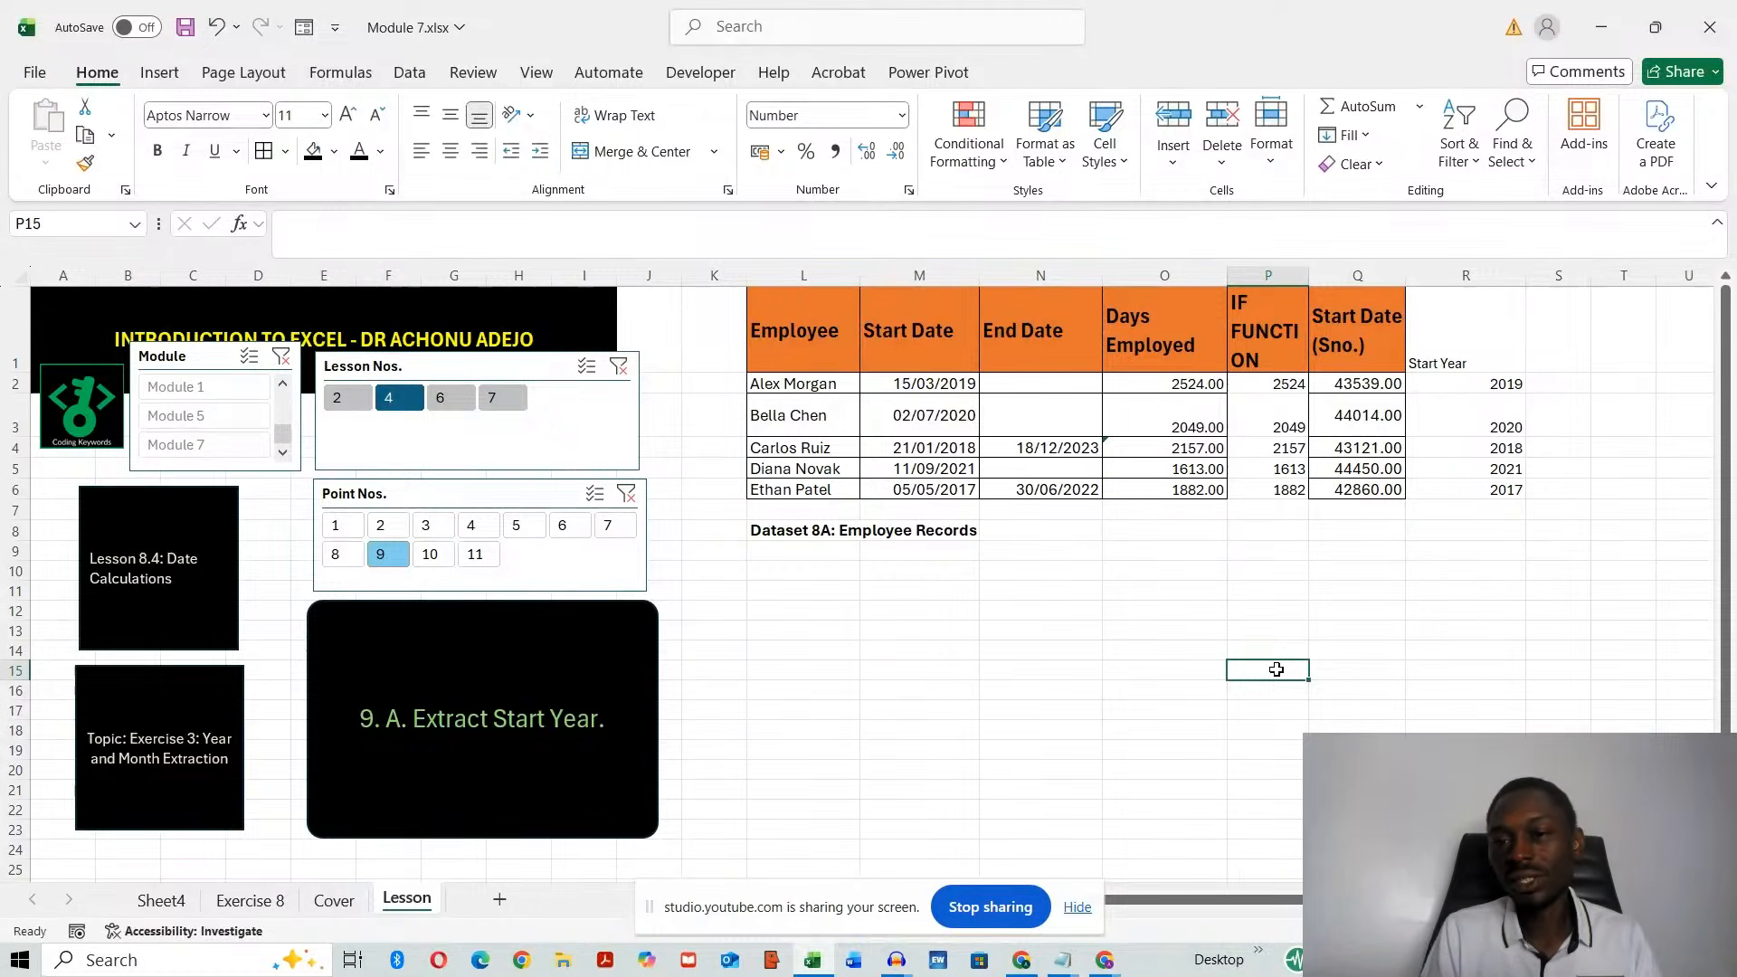
# - Add borders to the IF FUNCTION values in P2:P6
pyautogui.click(1480, 384)
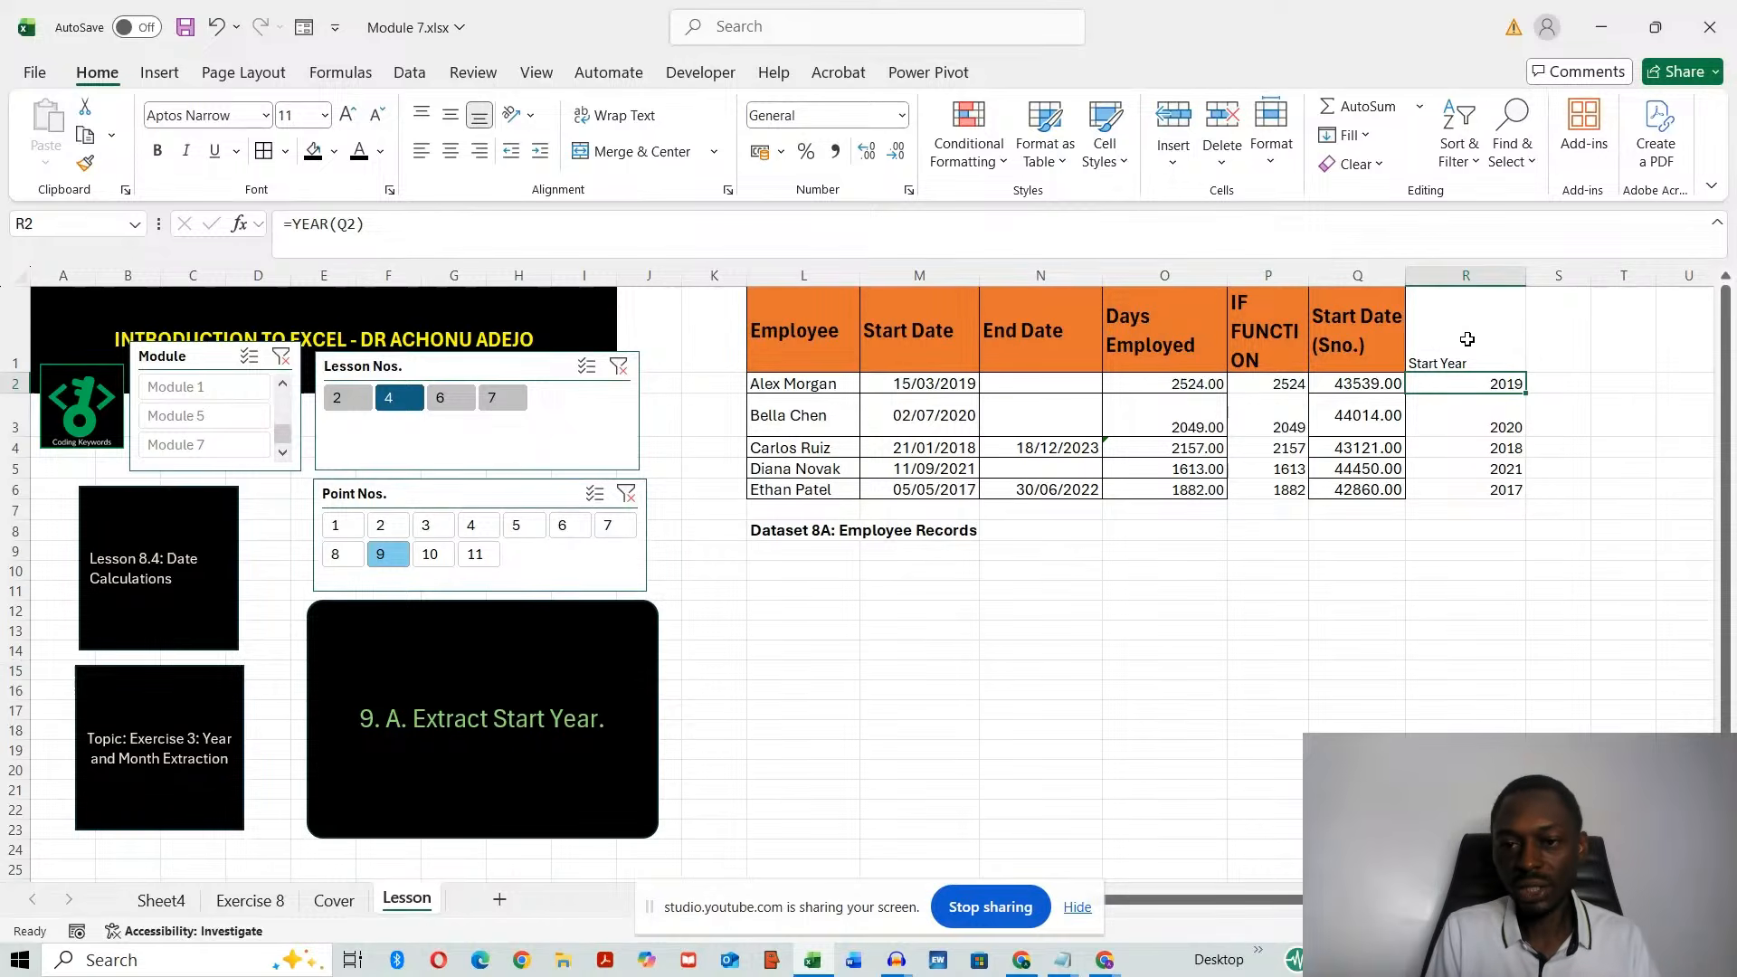
pyautogui.click(1286, 333)
pyautogui.moveTo(1158, 343); pyautogui.dragTo(1157, 489)
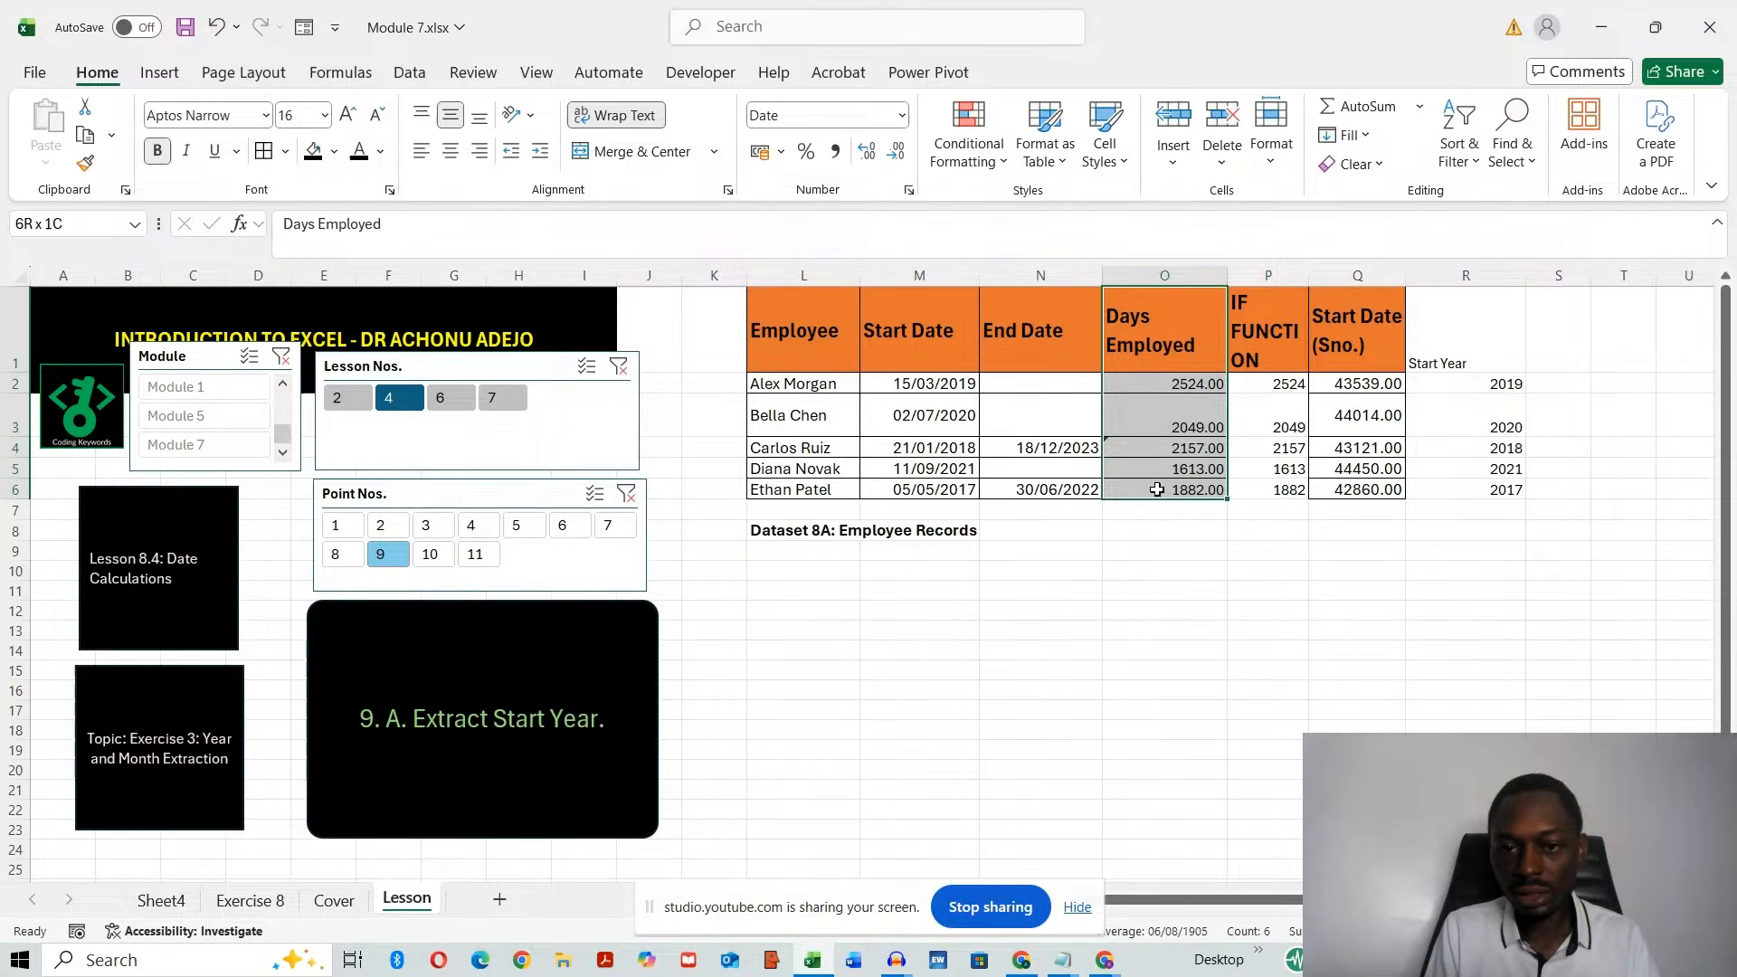
pyautogui.click(1295, 386)
pyautogui.hotkey('ctrl', 'shift', 'Down')
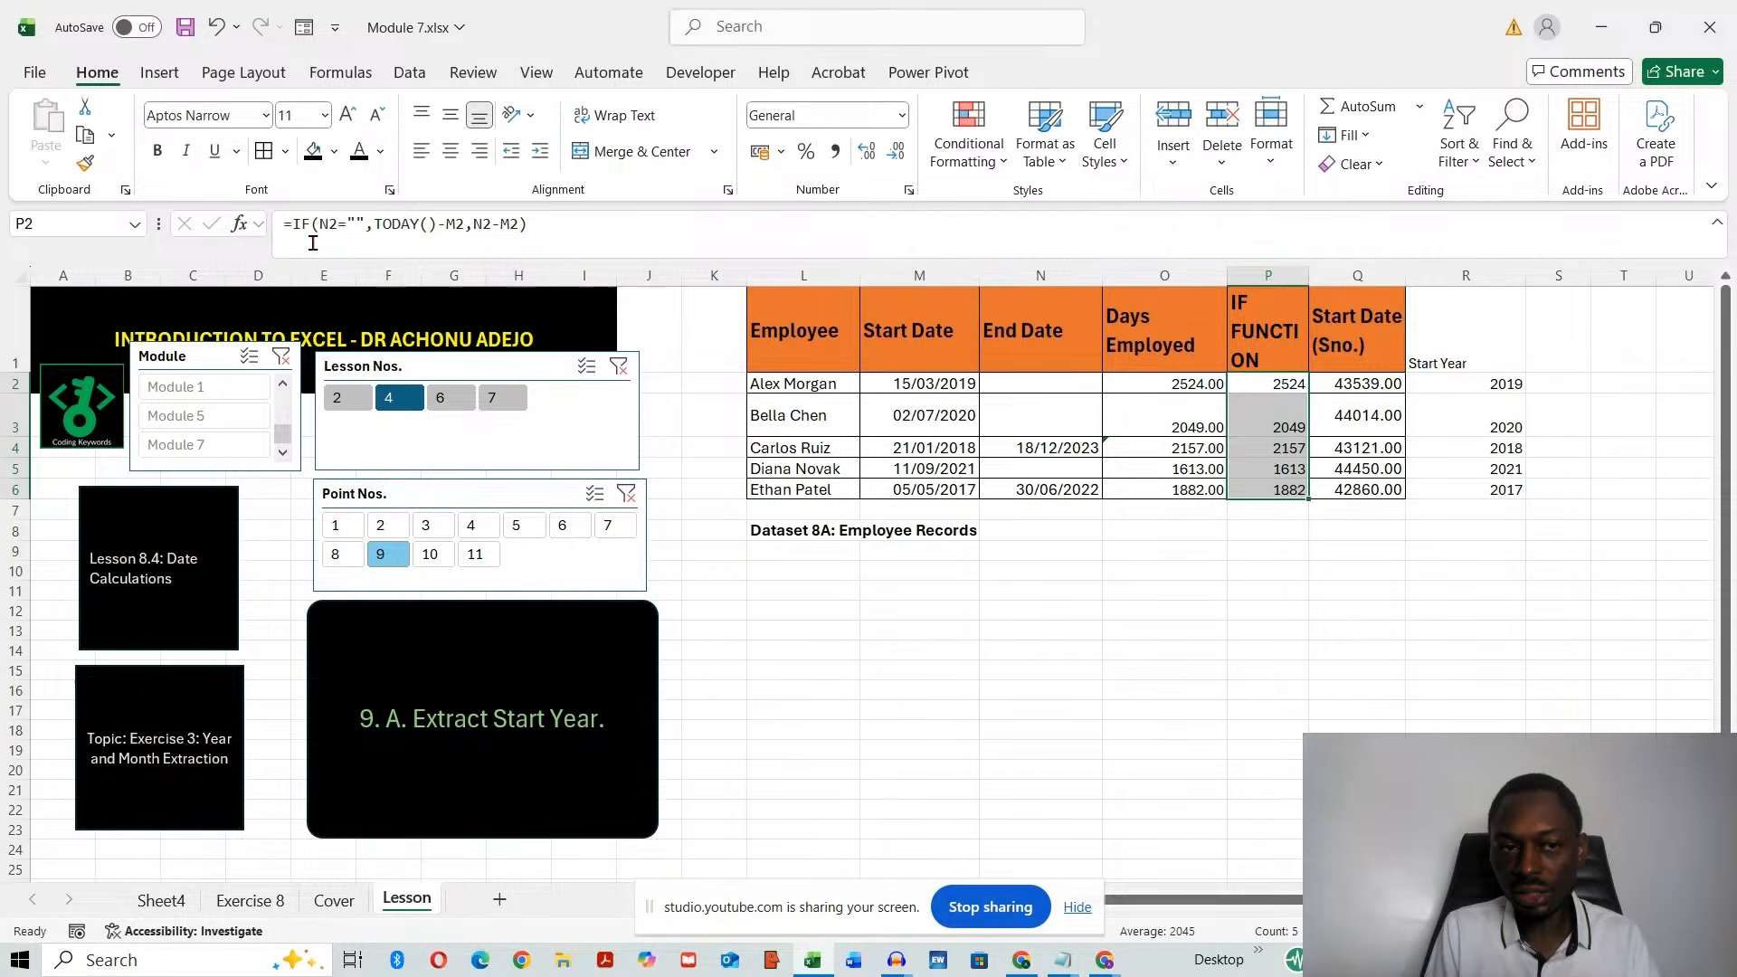
# - Copy the formatting of heading Q1 to the Start Year heading in R1 and add borders to R1:R6
pyautogui.click(1364, 337)
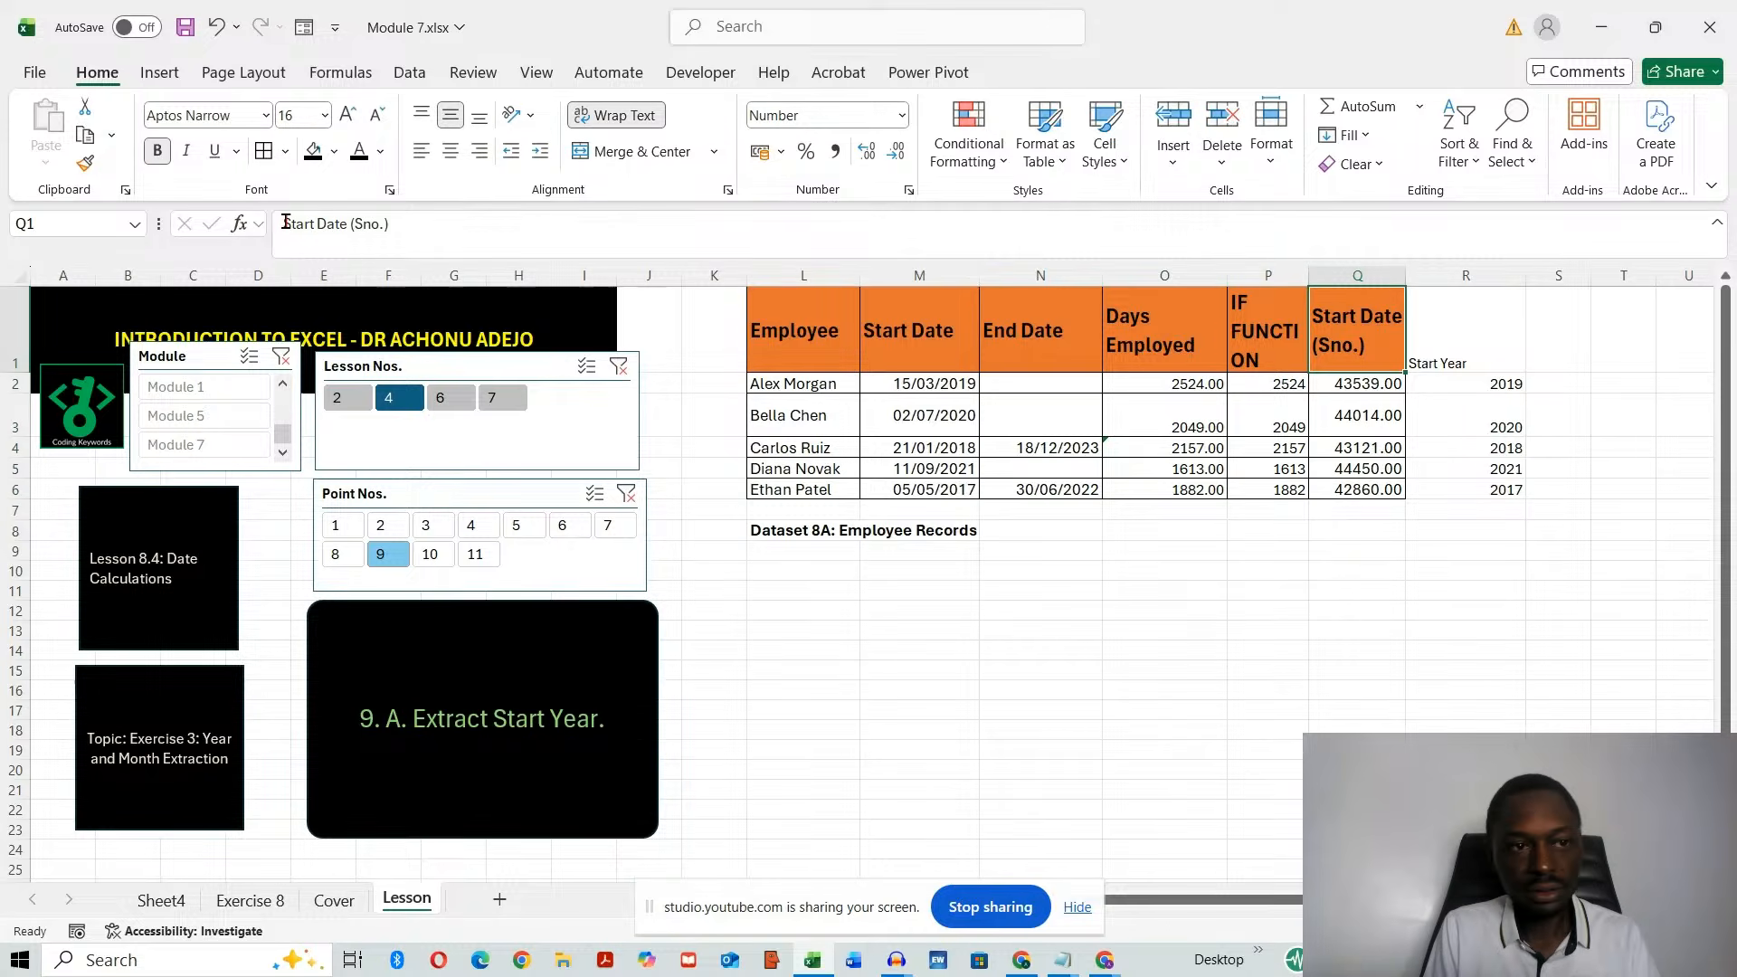
pyautogui.click(85, 163)
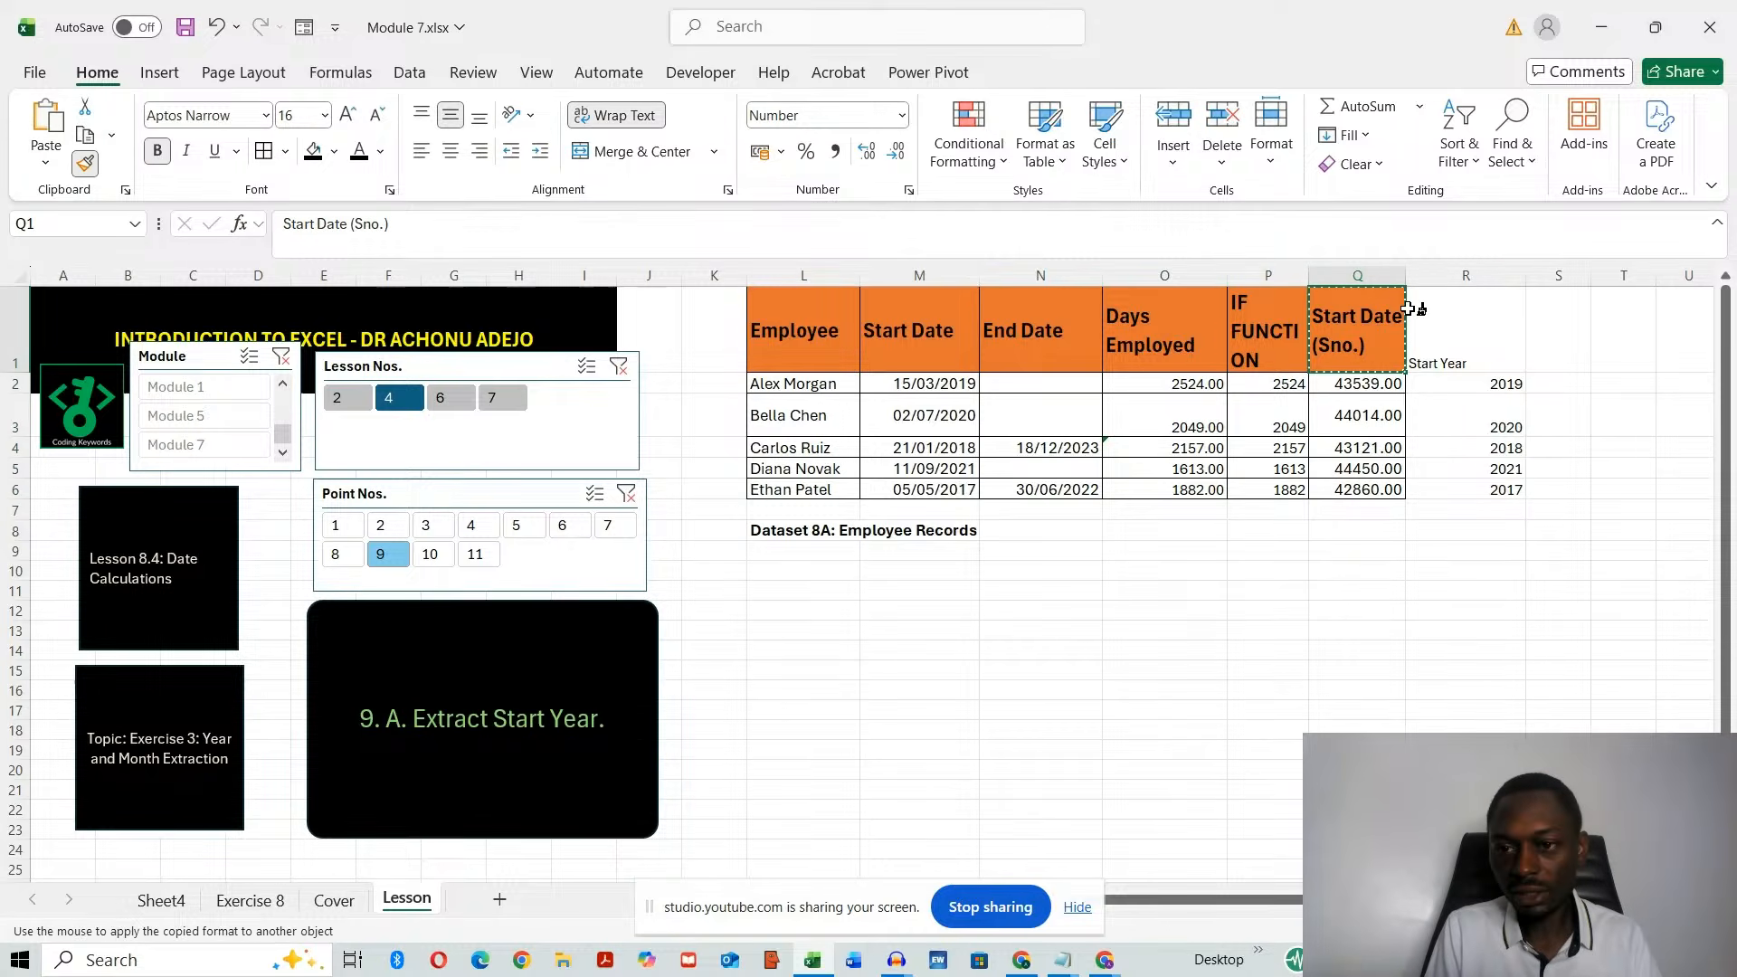
pyautogui.click(1440, 317)
pyautogui.moveTo(1464, 332); pyautogui.dragTo(1447, 489)
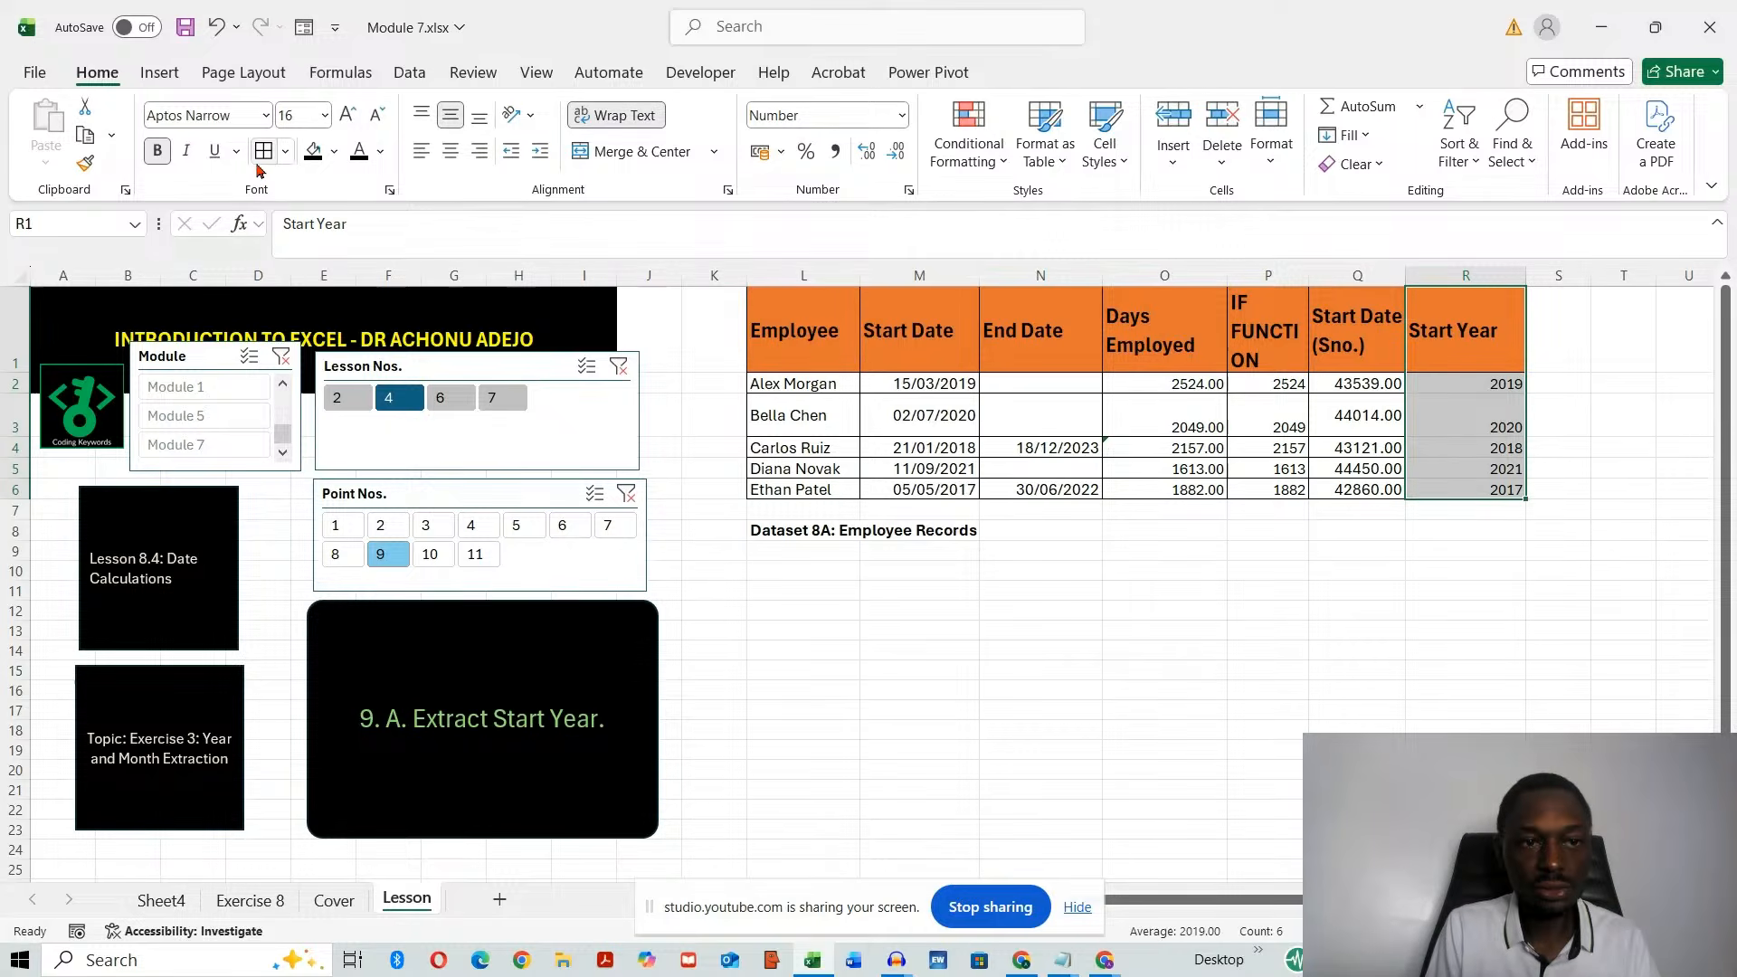
pyautogui.click(1277, 672)
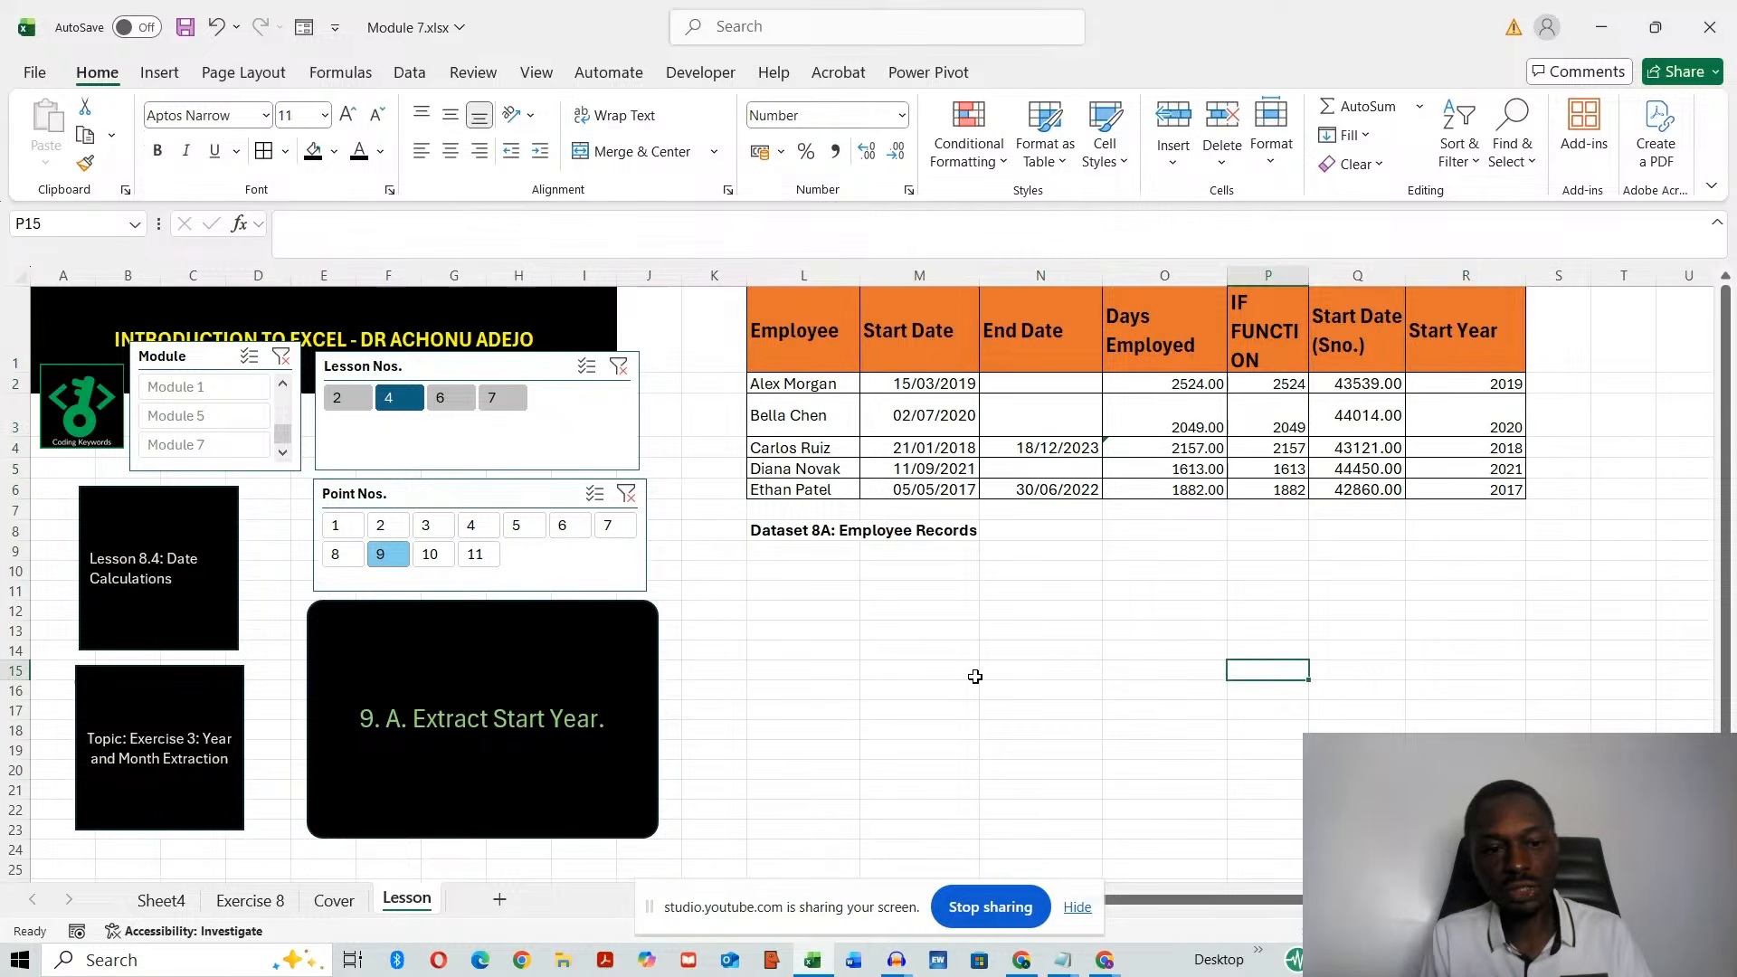
# - Show lesson point 10, widen column S slightly, and copy the Start Year heading from R1 to S1
pyautogui.click(431, 553)
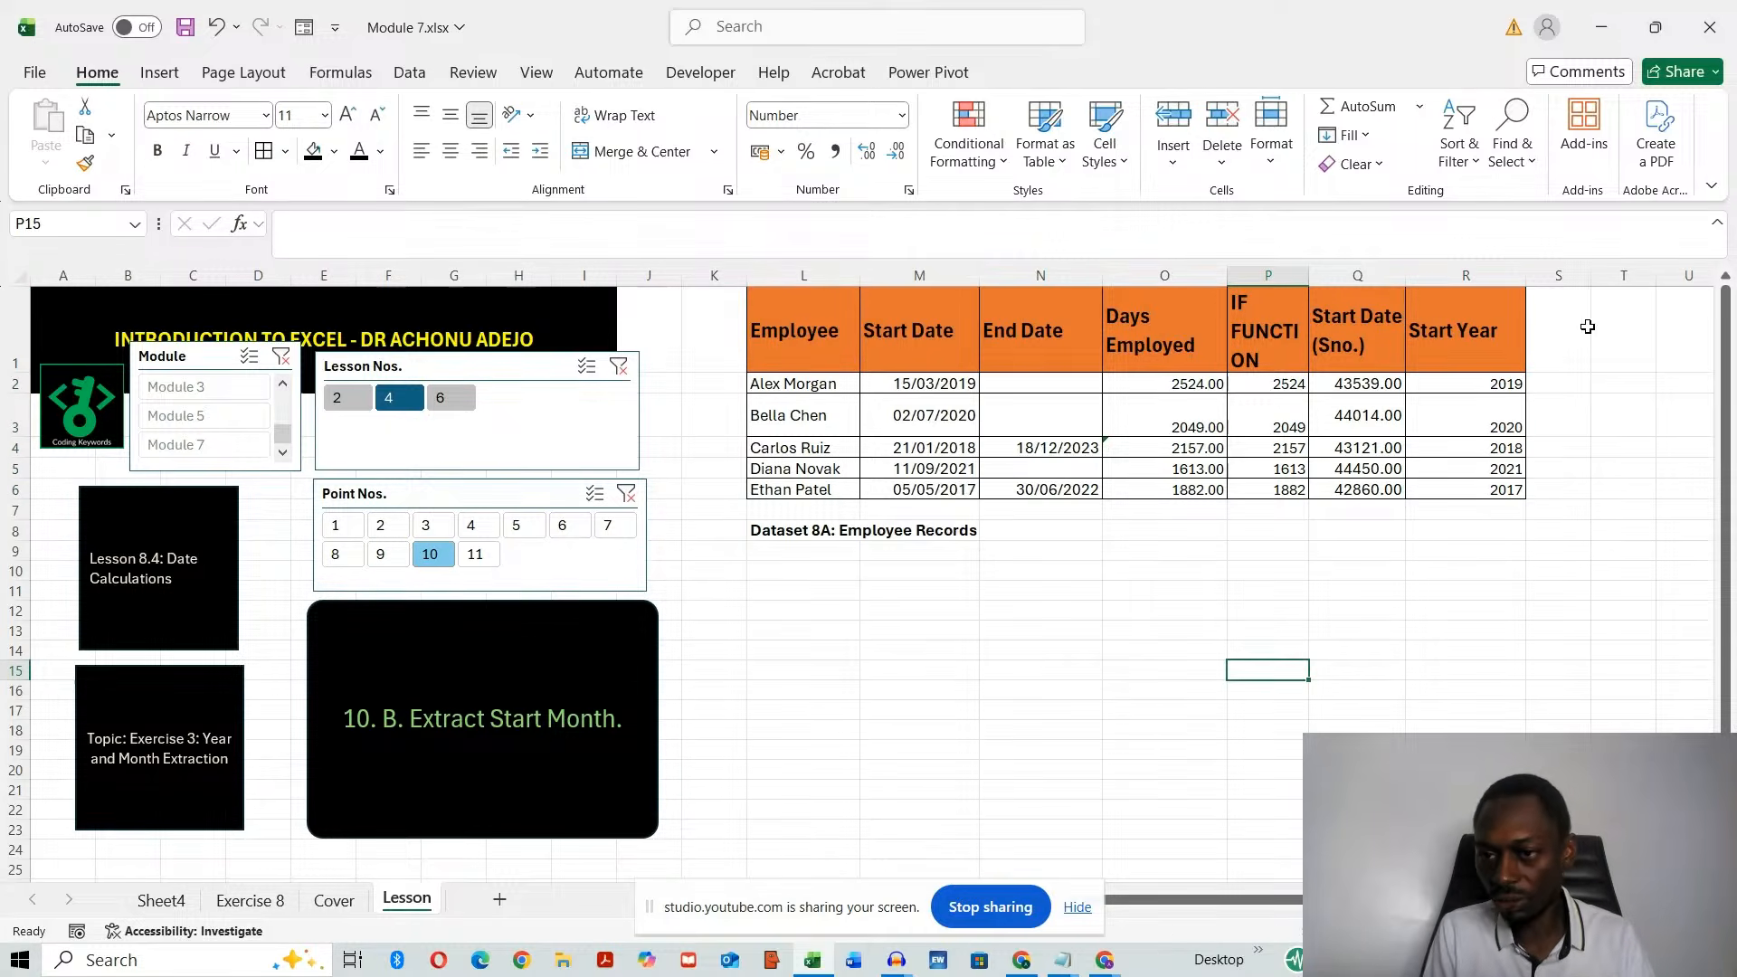
pyautogui.moveTo(1592, 280); pyautogui.dragTo(1609, 279)
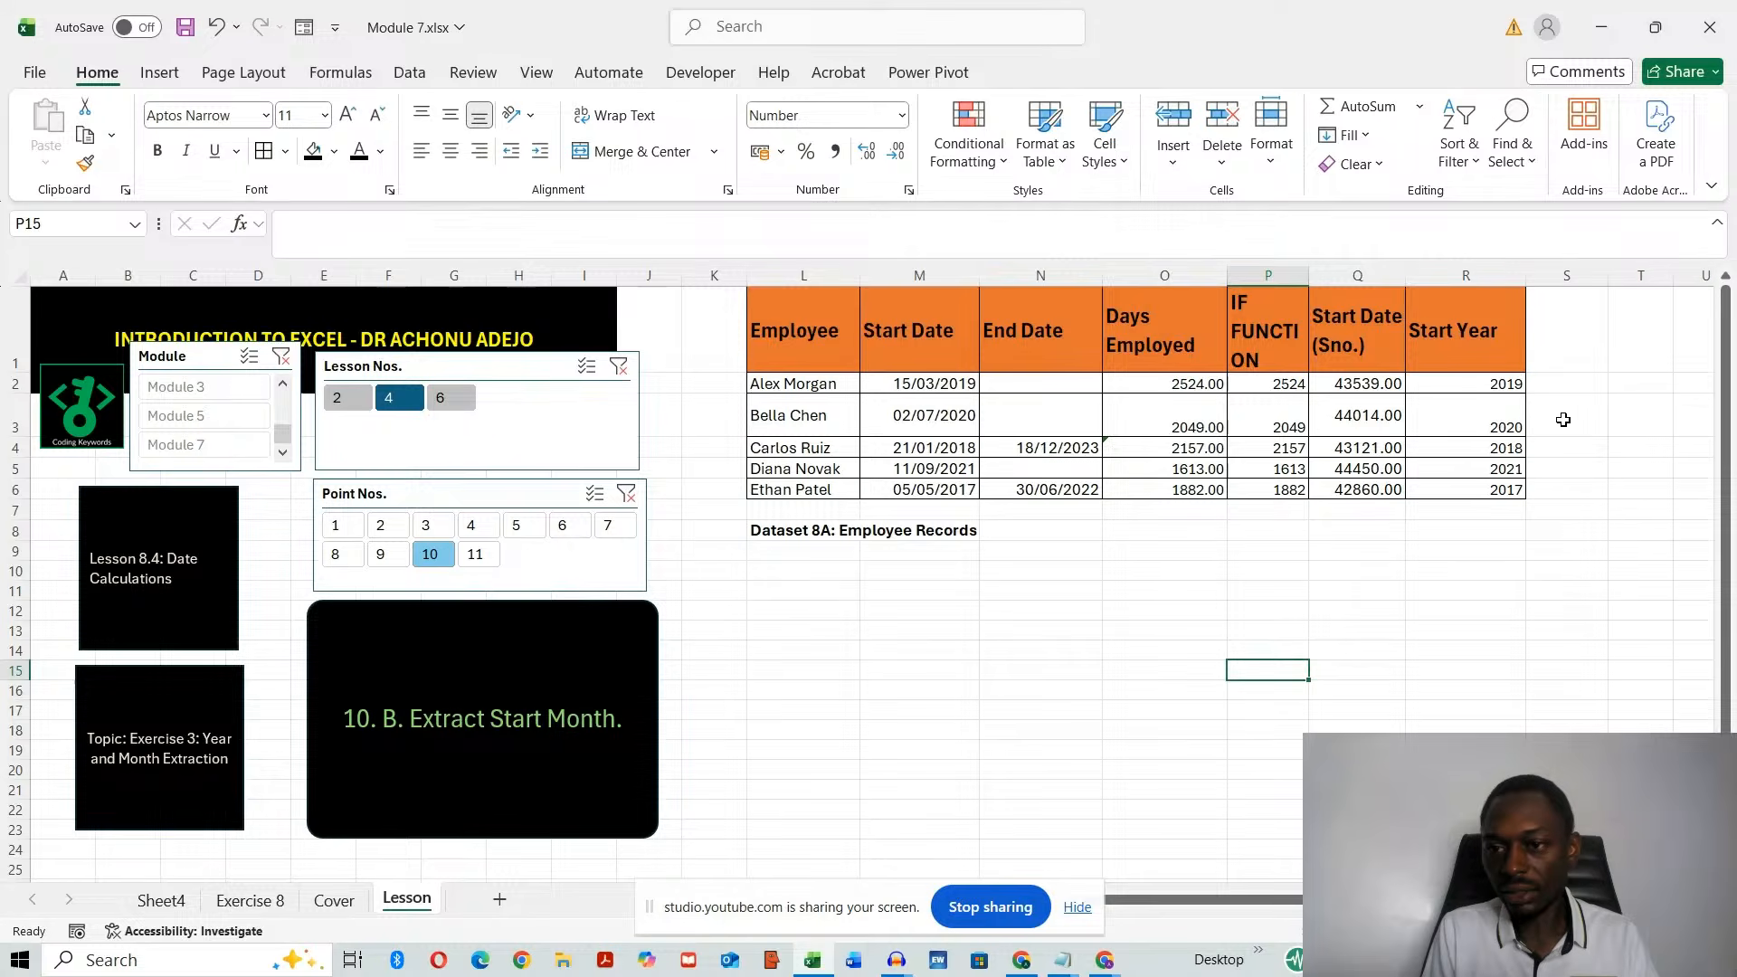
pyautogui.click(1552, 347)
pyautogui.click(1472, 333)
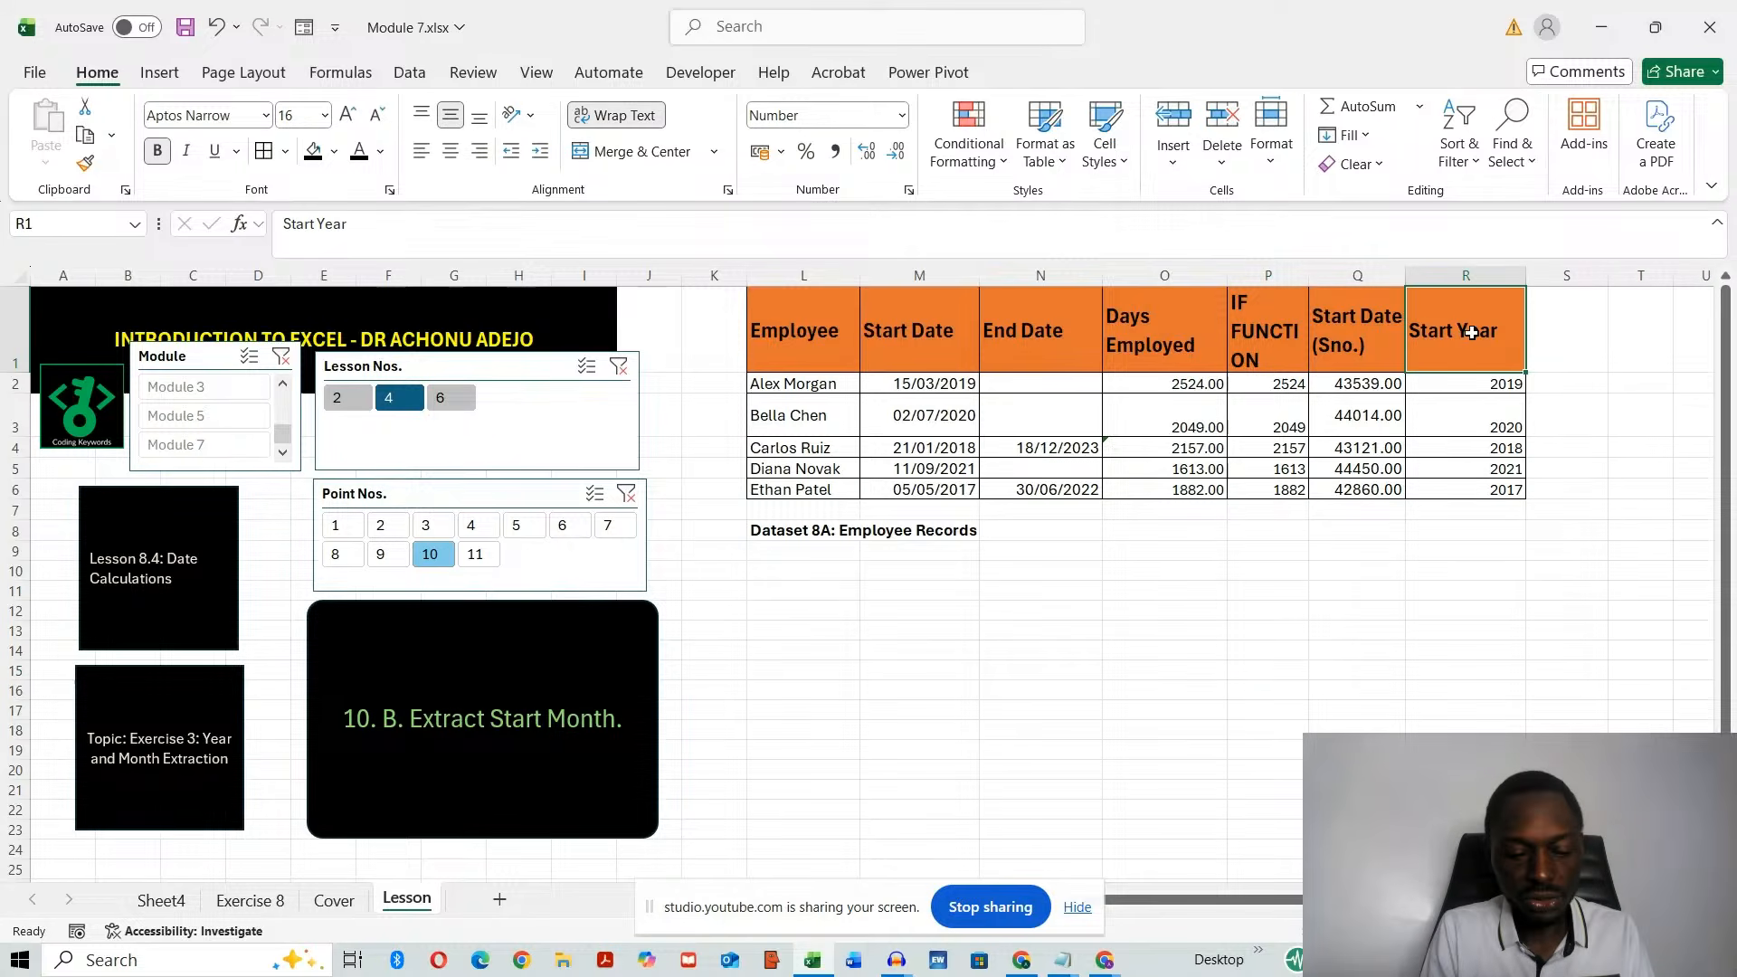
pyautogui.hotkey('ctrl', 'c')
pyautogui.click(1548, 349)
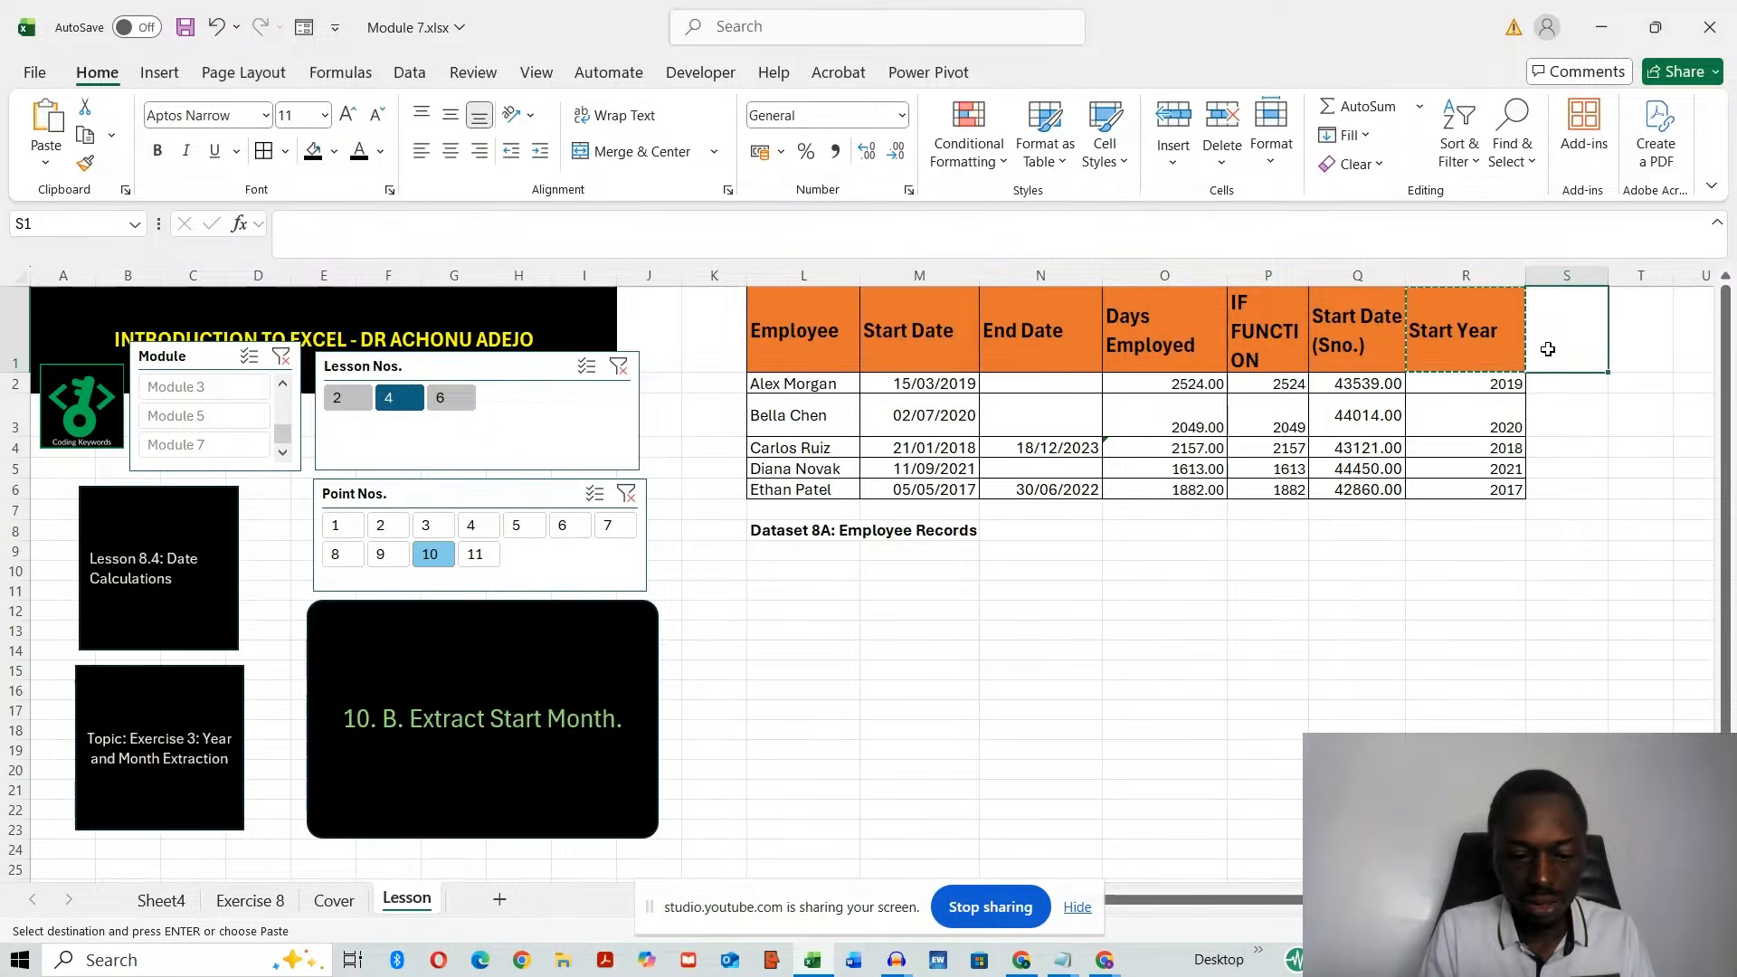
pyautogui.hotkey('ctrl', 'v')
# - Change the copied heading in S1 to Start Month
pyautogui.click(361, 225)
pyautogui.press('BackSpace')
pyautogui.press('BackSpace')
pyautogui.press('BackSpace')
pyautogui.press('BackSpace')
pyautogui.write('mONTH')
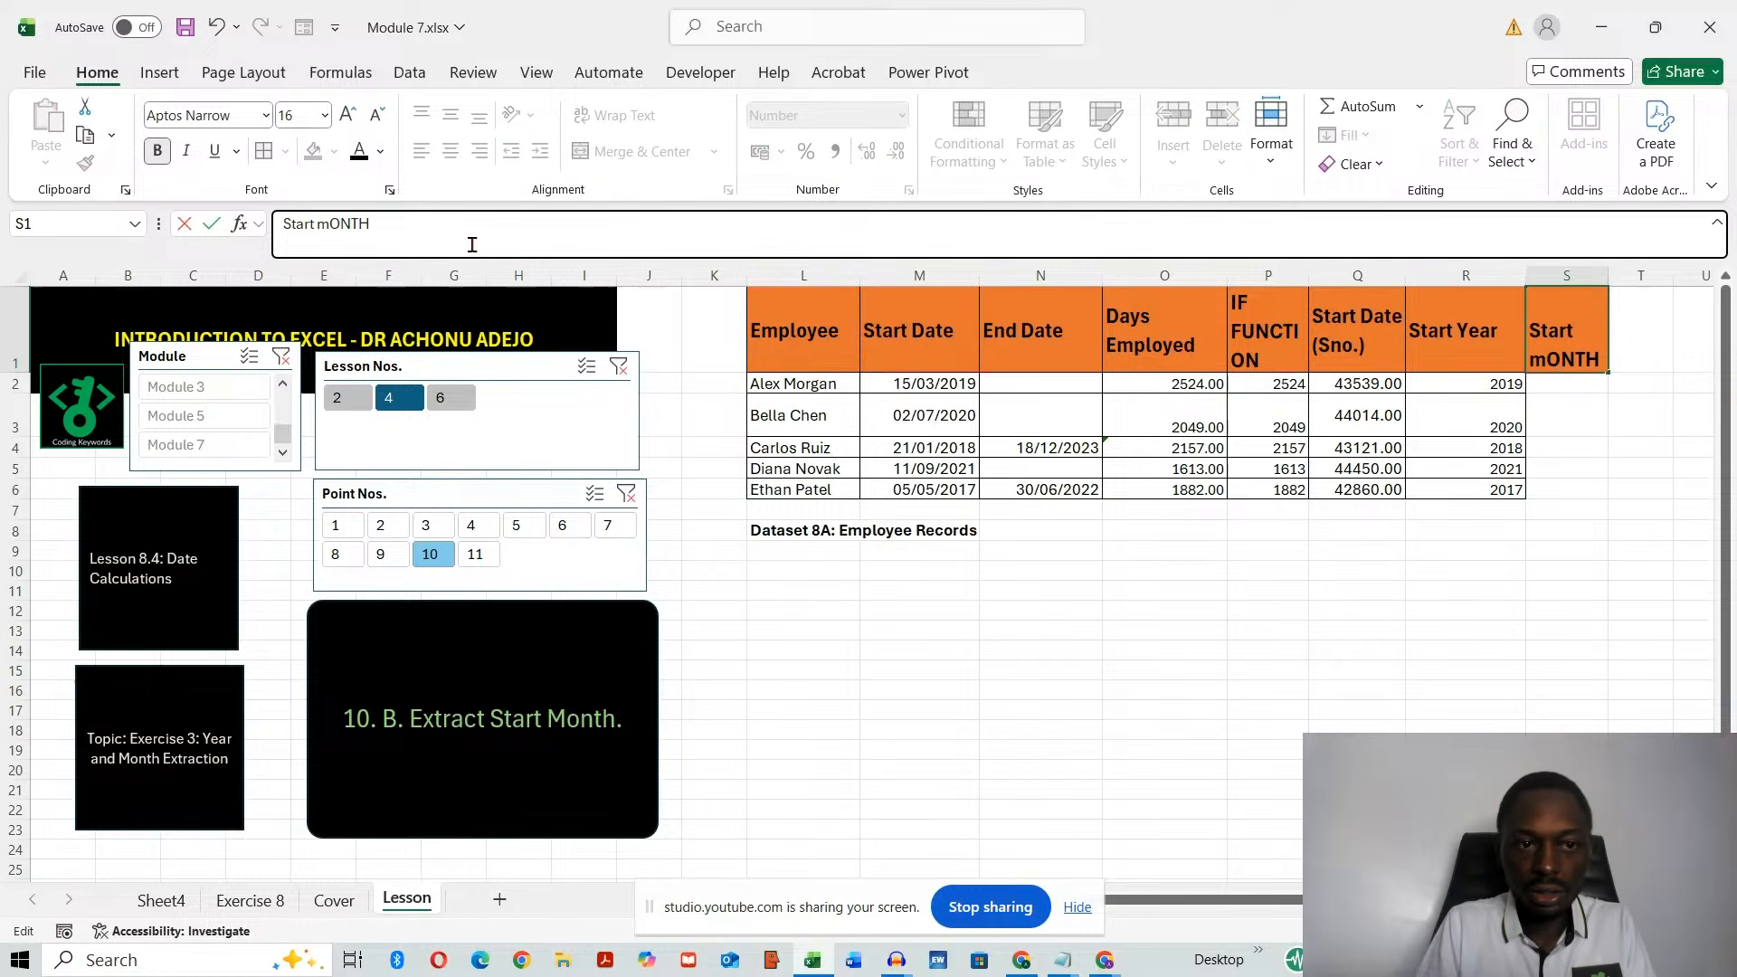
pyautogui.press('BackSpace')
pyautogui.press('BackSpace')
pyautogui.press('BackSpace')
pyautogui.press('BackSpace')
pyautogui.press('BackSpace')
pyautogui.press('BackSpace')
pyautogui.press('capslock')
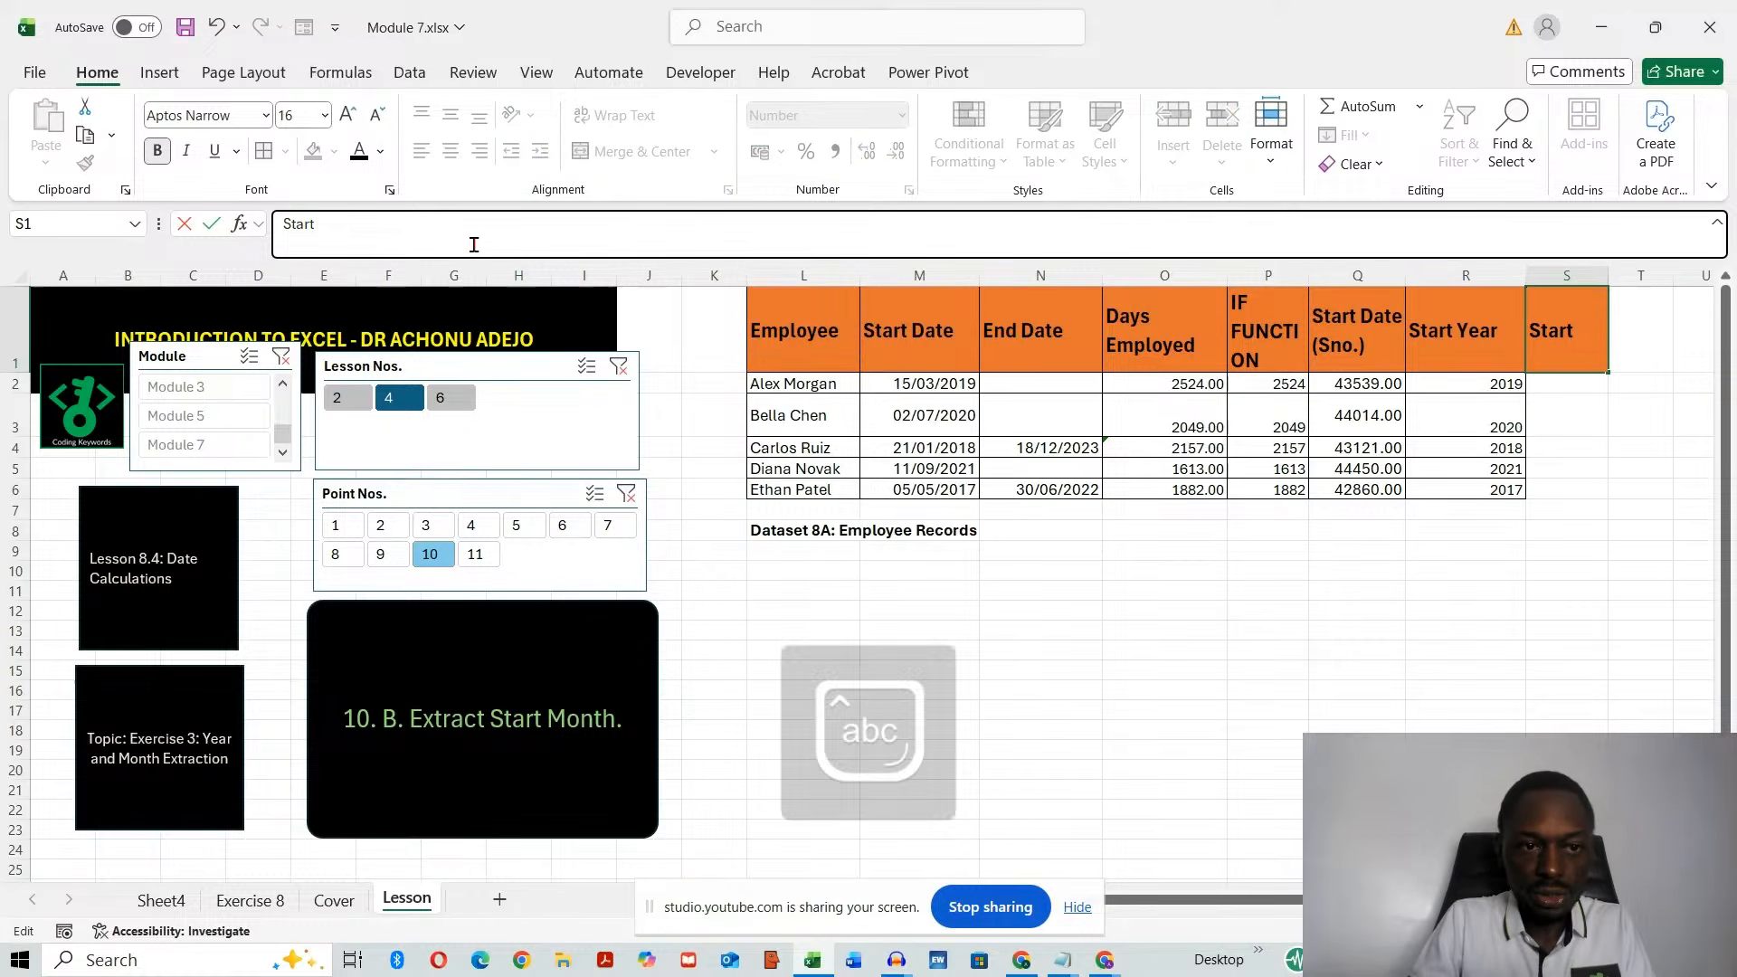
pyautogui.write('Month')
pyautogui.click(1601, 648)
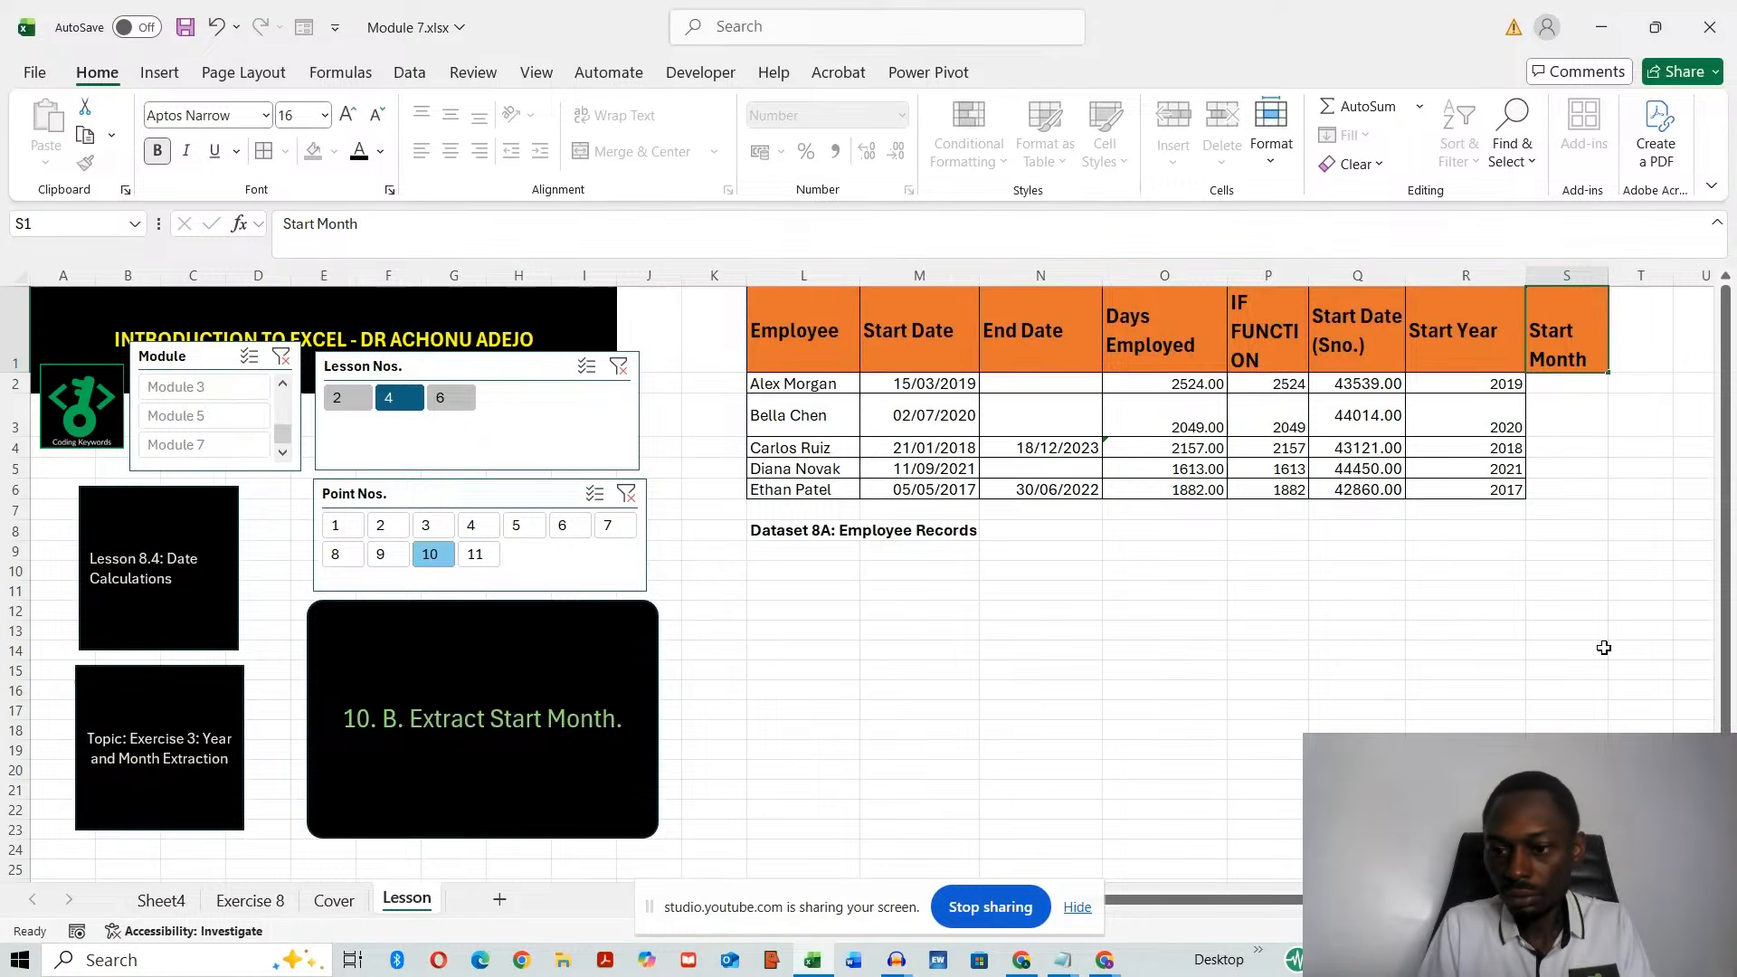
# - Extract the start month in S2 with the formula =MONTH(Q2)
pyautogui.click(1538, 384)
pyautogui.write('=')
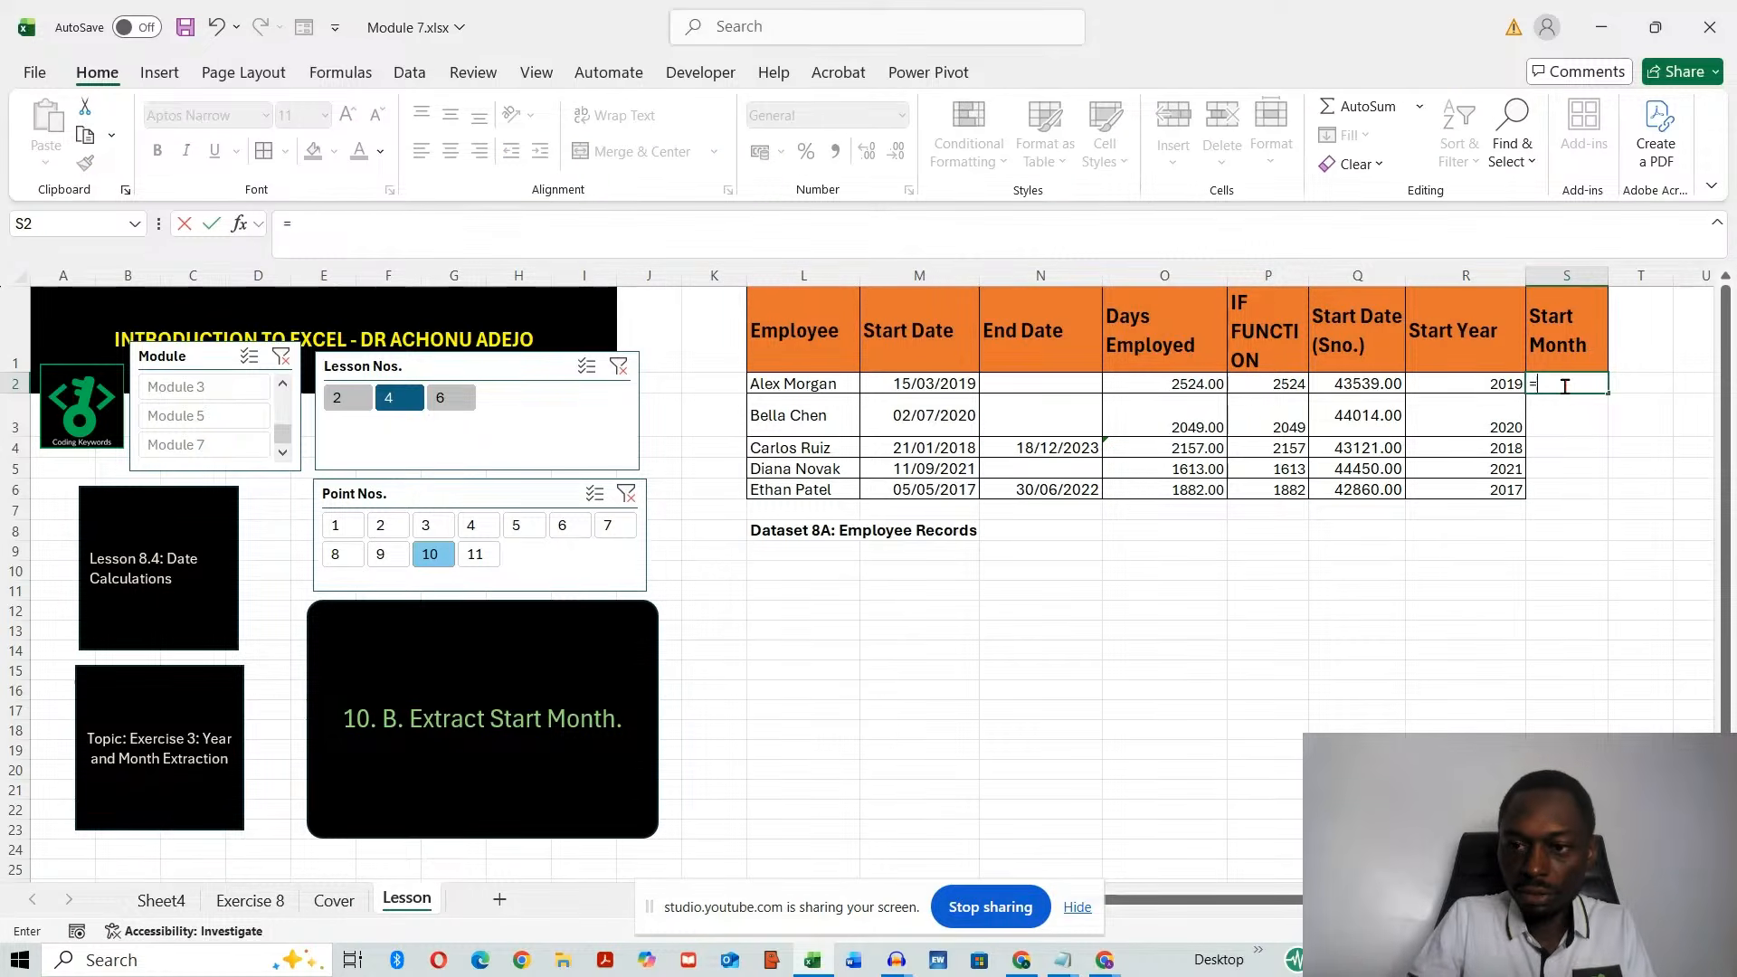
pyautogui.write('month')
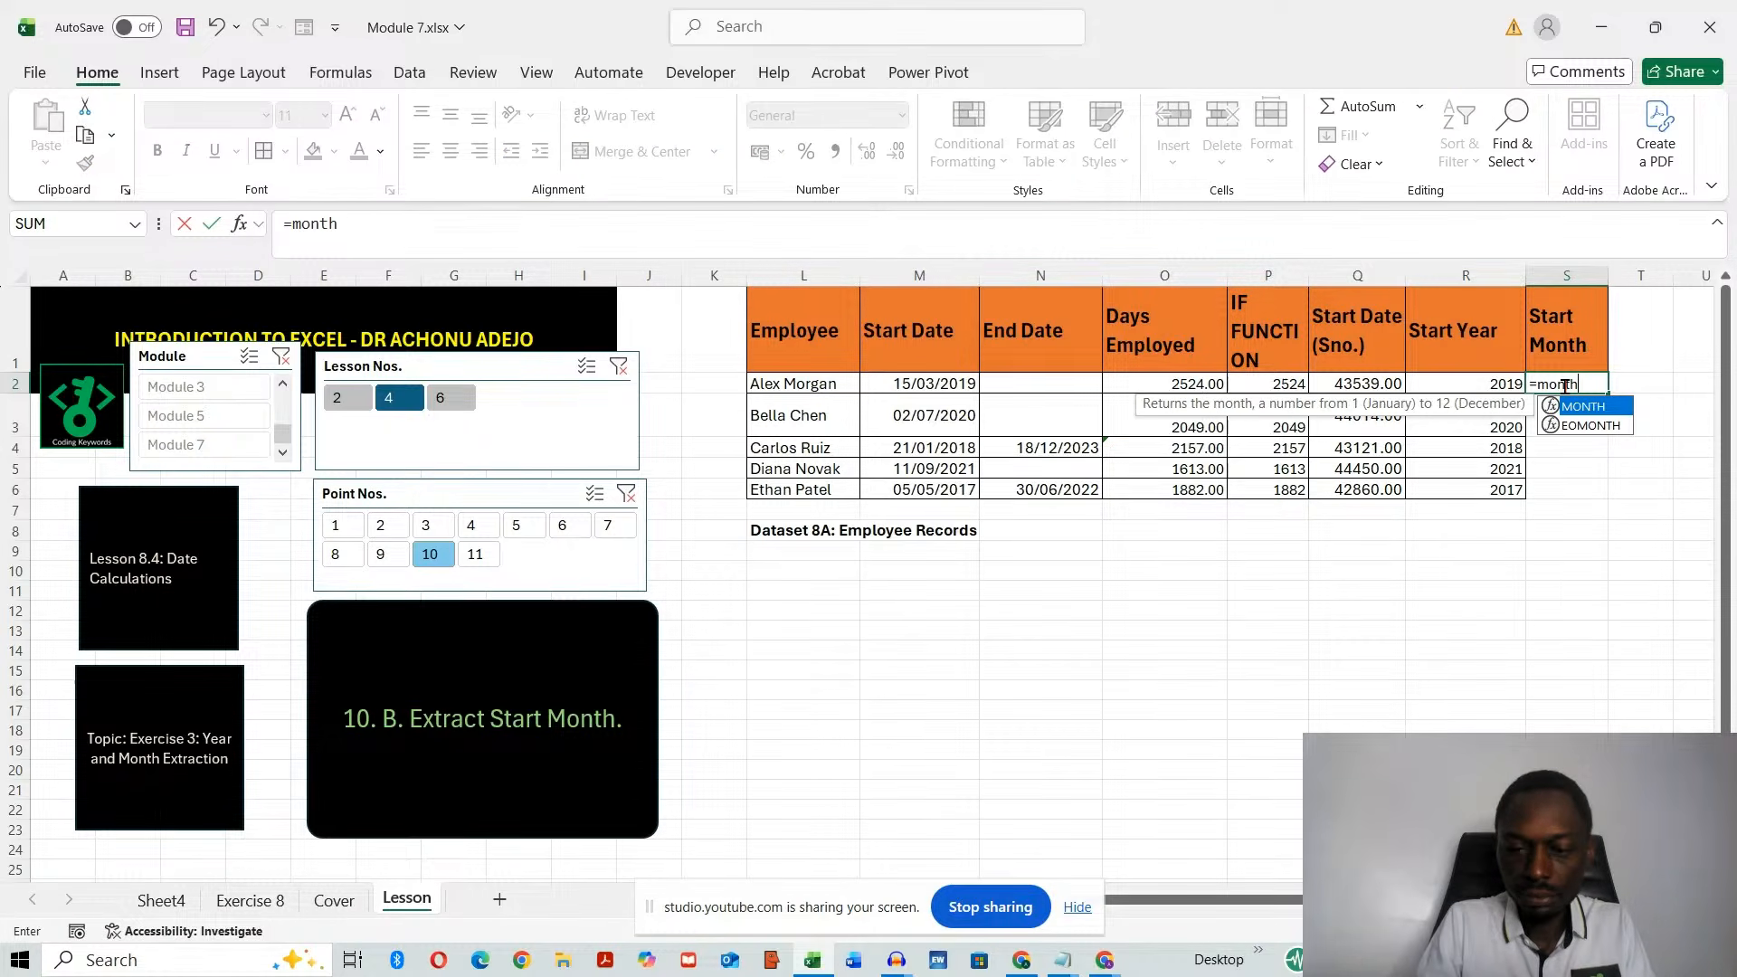
pyautogui.write('(')
pyautogui.click(1388, 386)
pyautogui.press('Return')
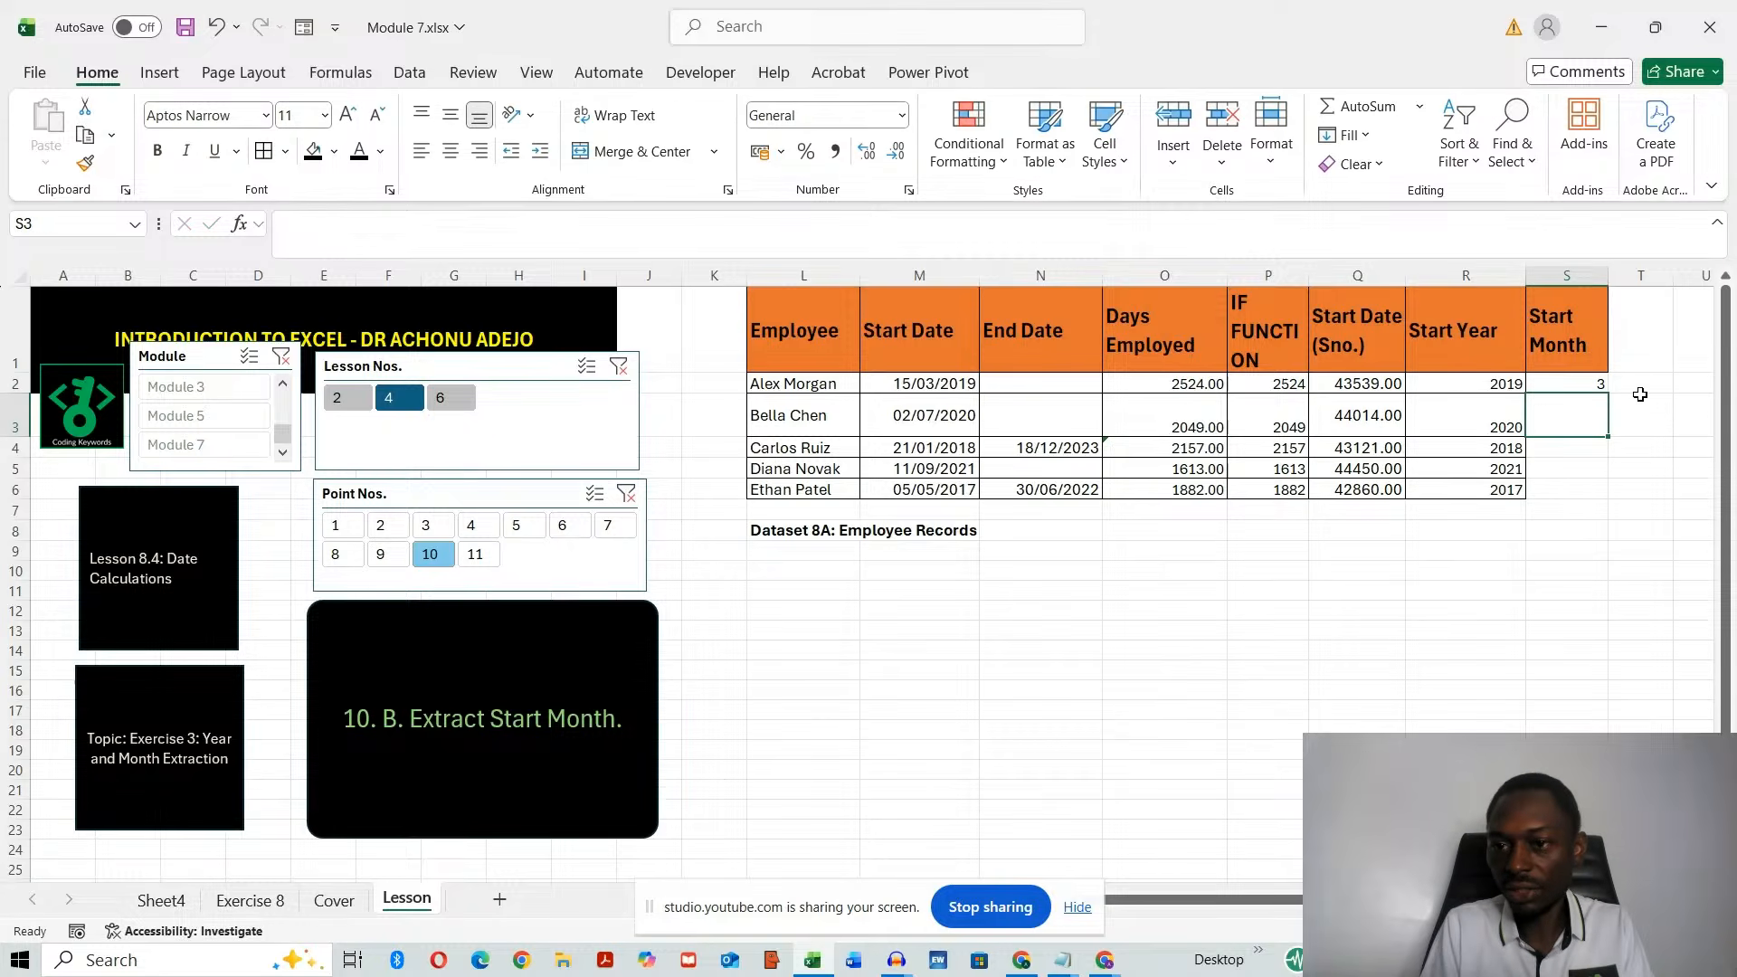
# - Fill the MONTH formula from S2 down to S6 for the remaining employees
pyautogui.click(1592, 385)
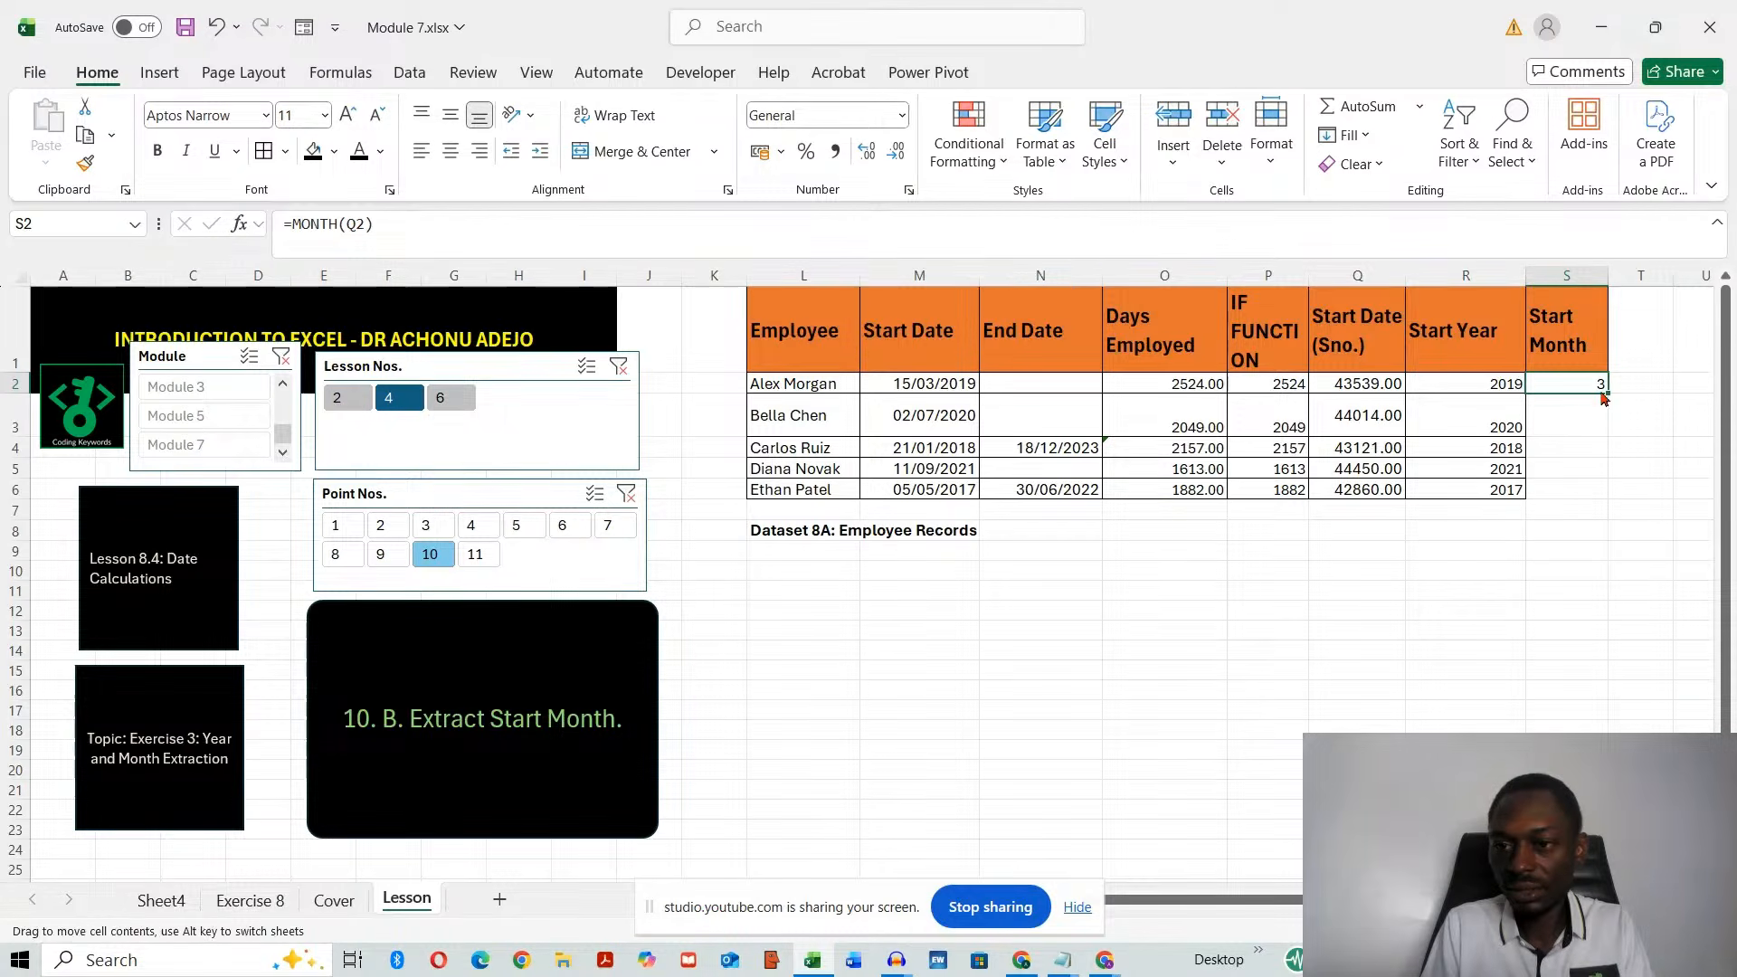
pyautogui.moveTo(1603, 394); pyautogui.dragTo(1603, 499)
pyautogui.click(1574, 590)
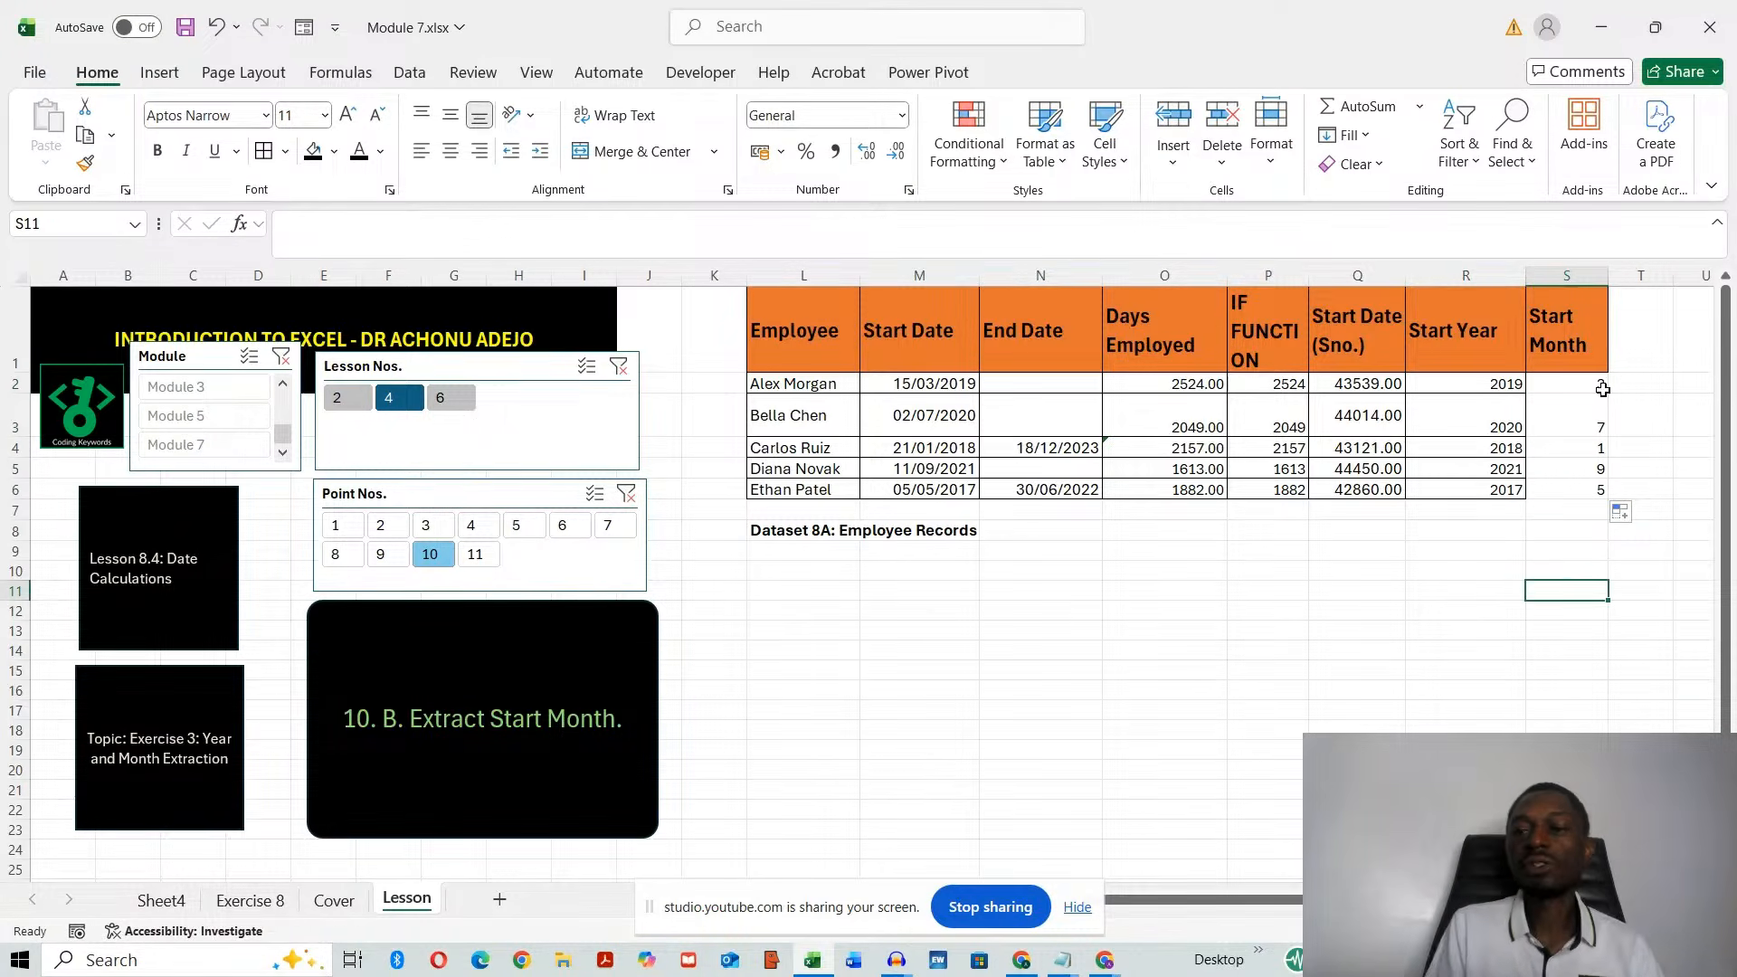
# - Add borders to the Start Month values in S2:S6
pyautogui.moveTo(1597, 387); pyautogui.dragTo(1566, 499)
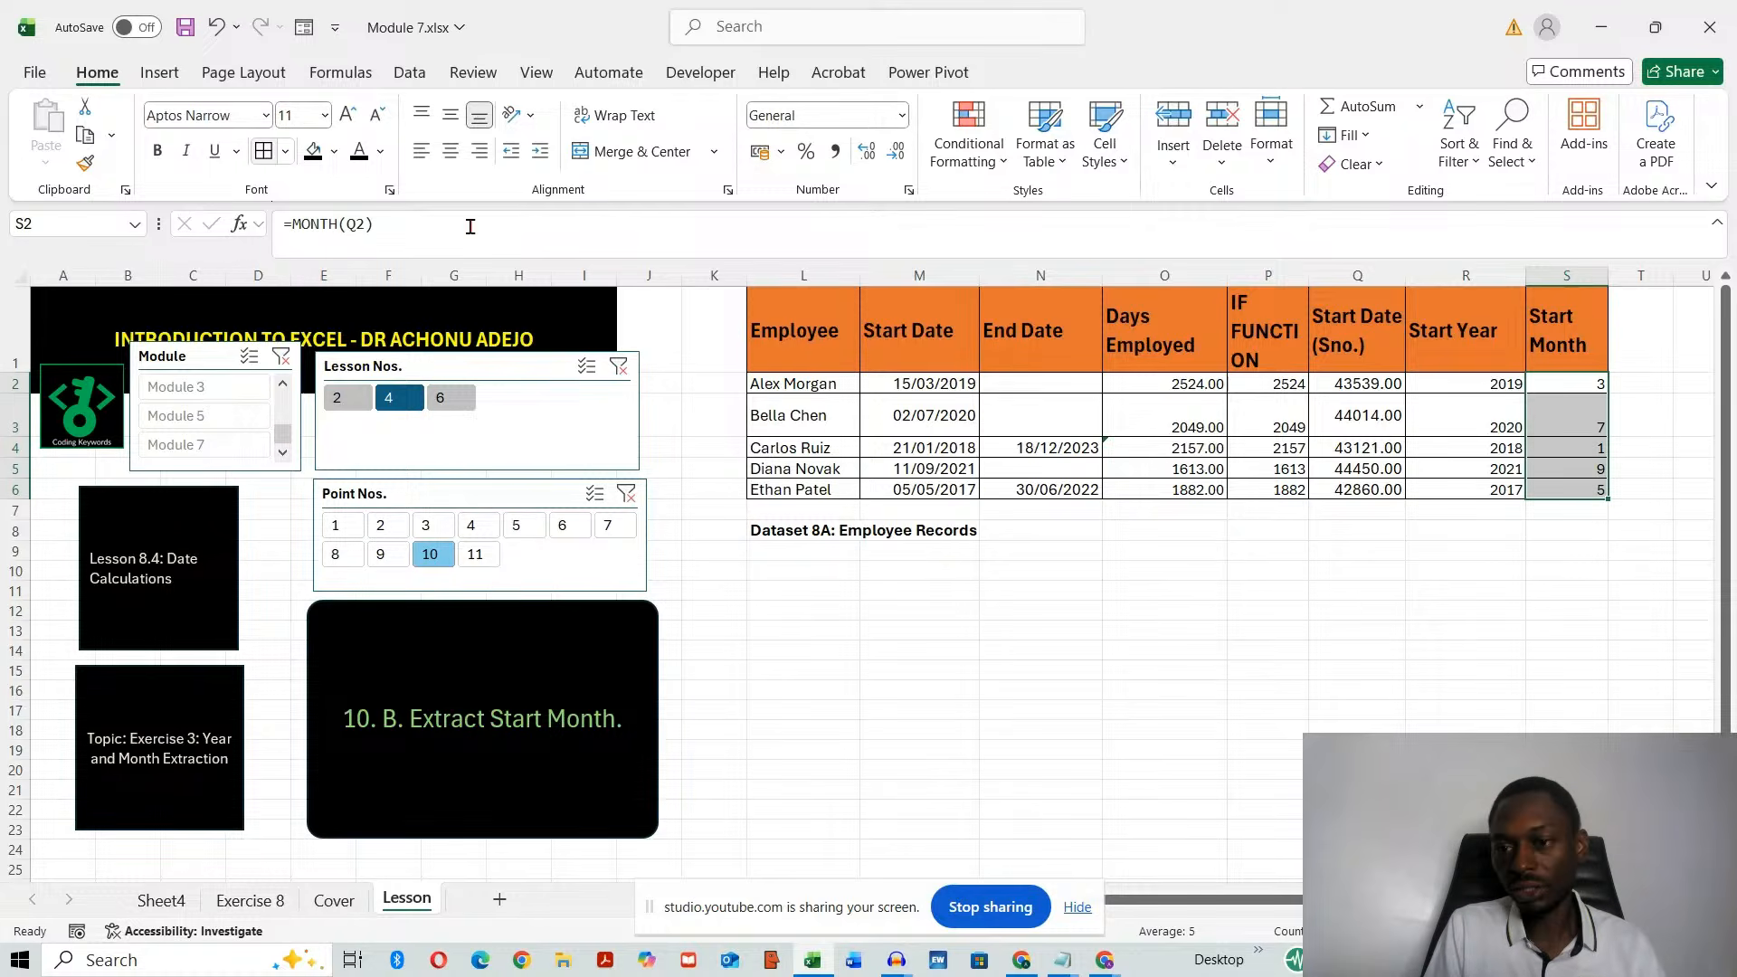
pyautogui.click(1332, 657)
pyautogui.click(1651, 684)
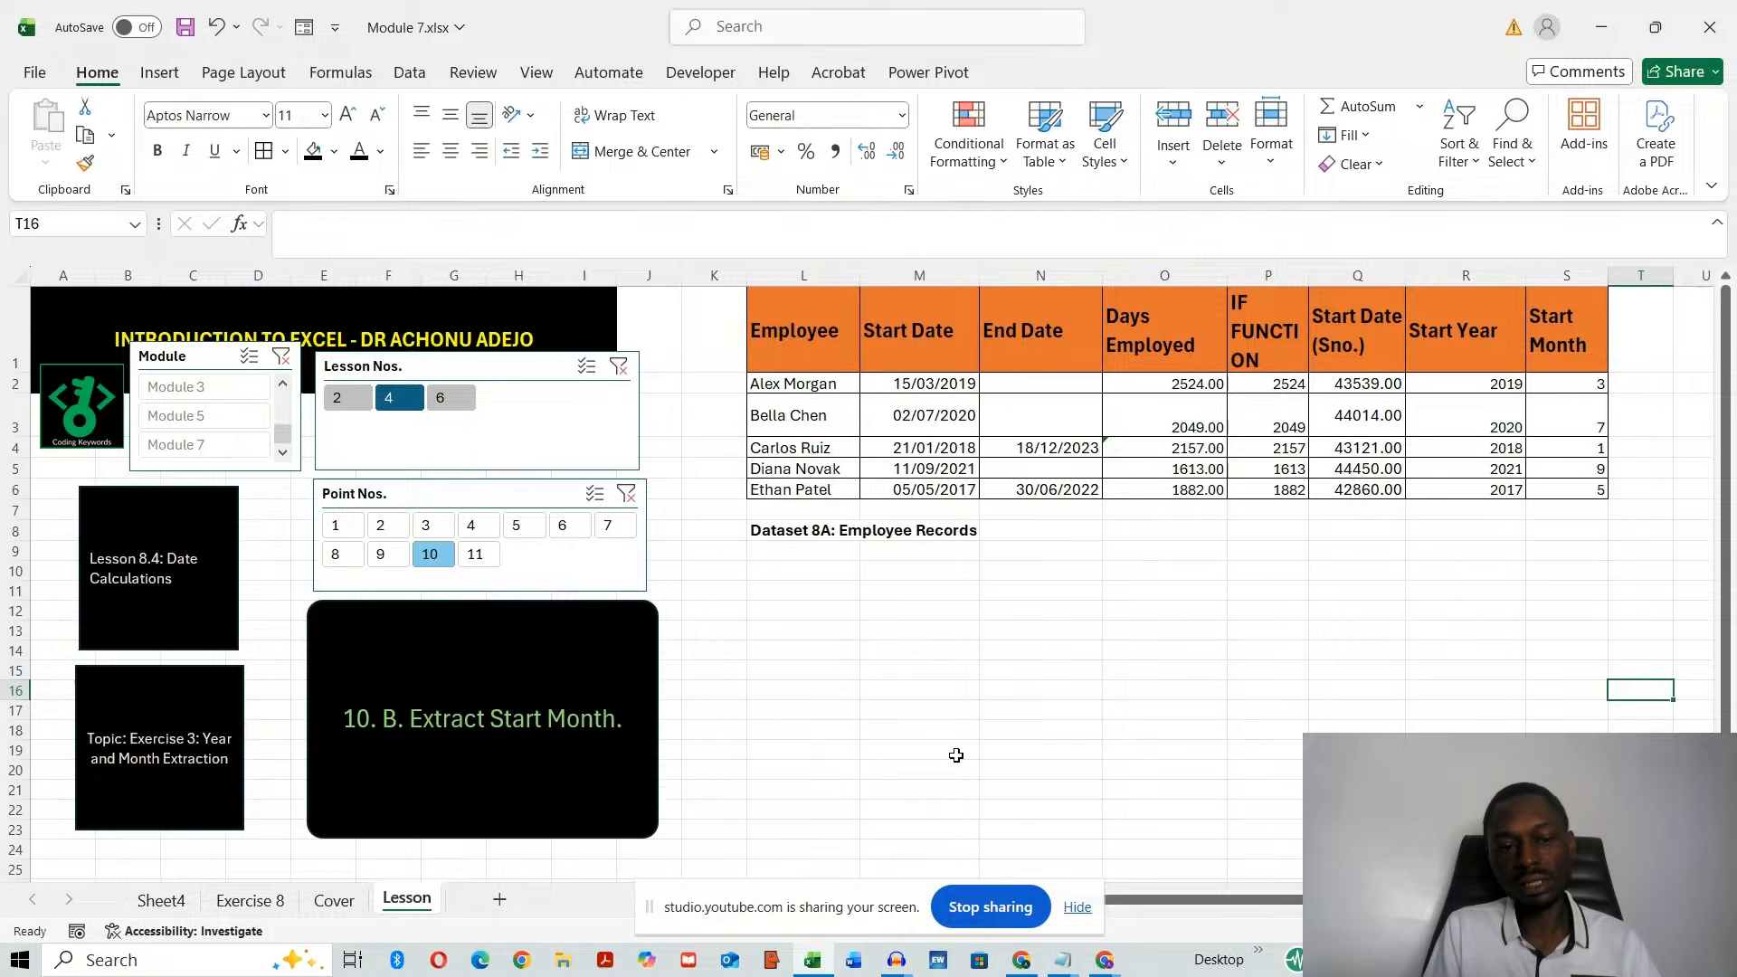
# - Show lesson point 11 and enter the heading Count Employees per Year in L10
pyautogui.click(485, 555)
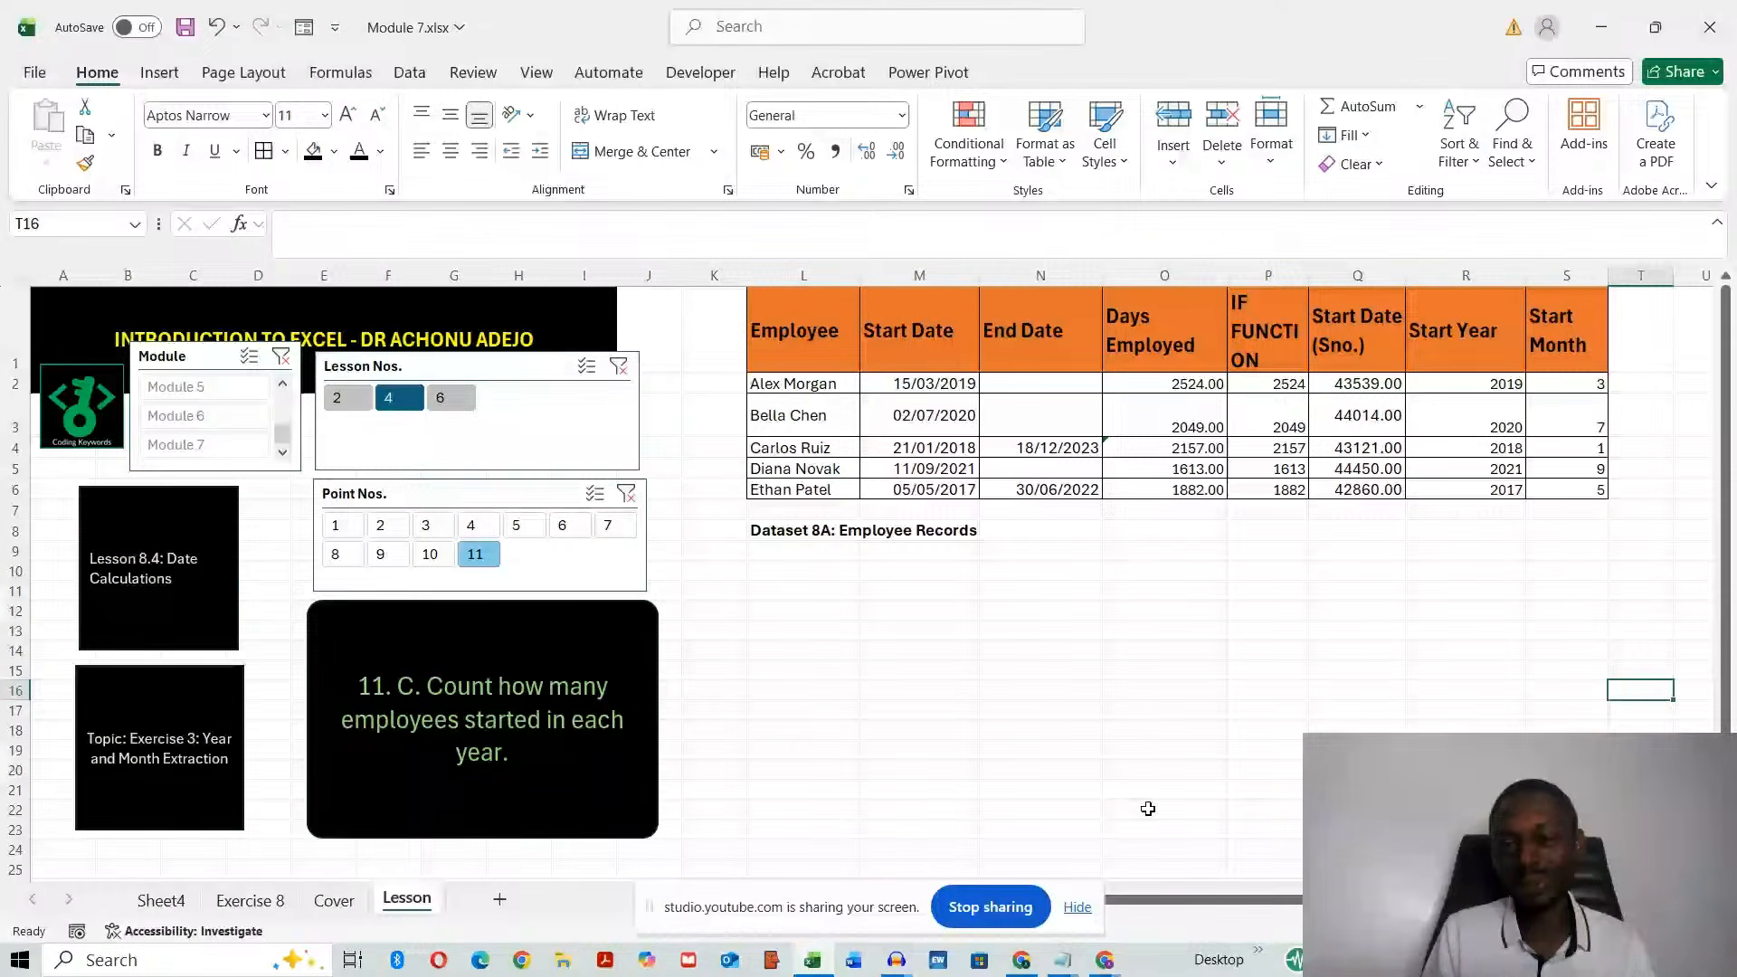
pyautogui.click(830, 581)
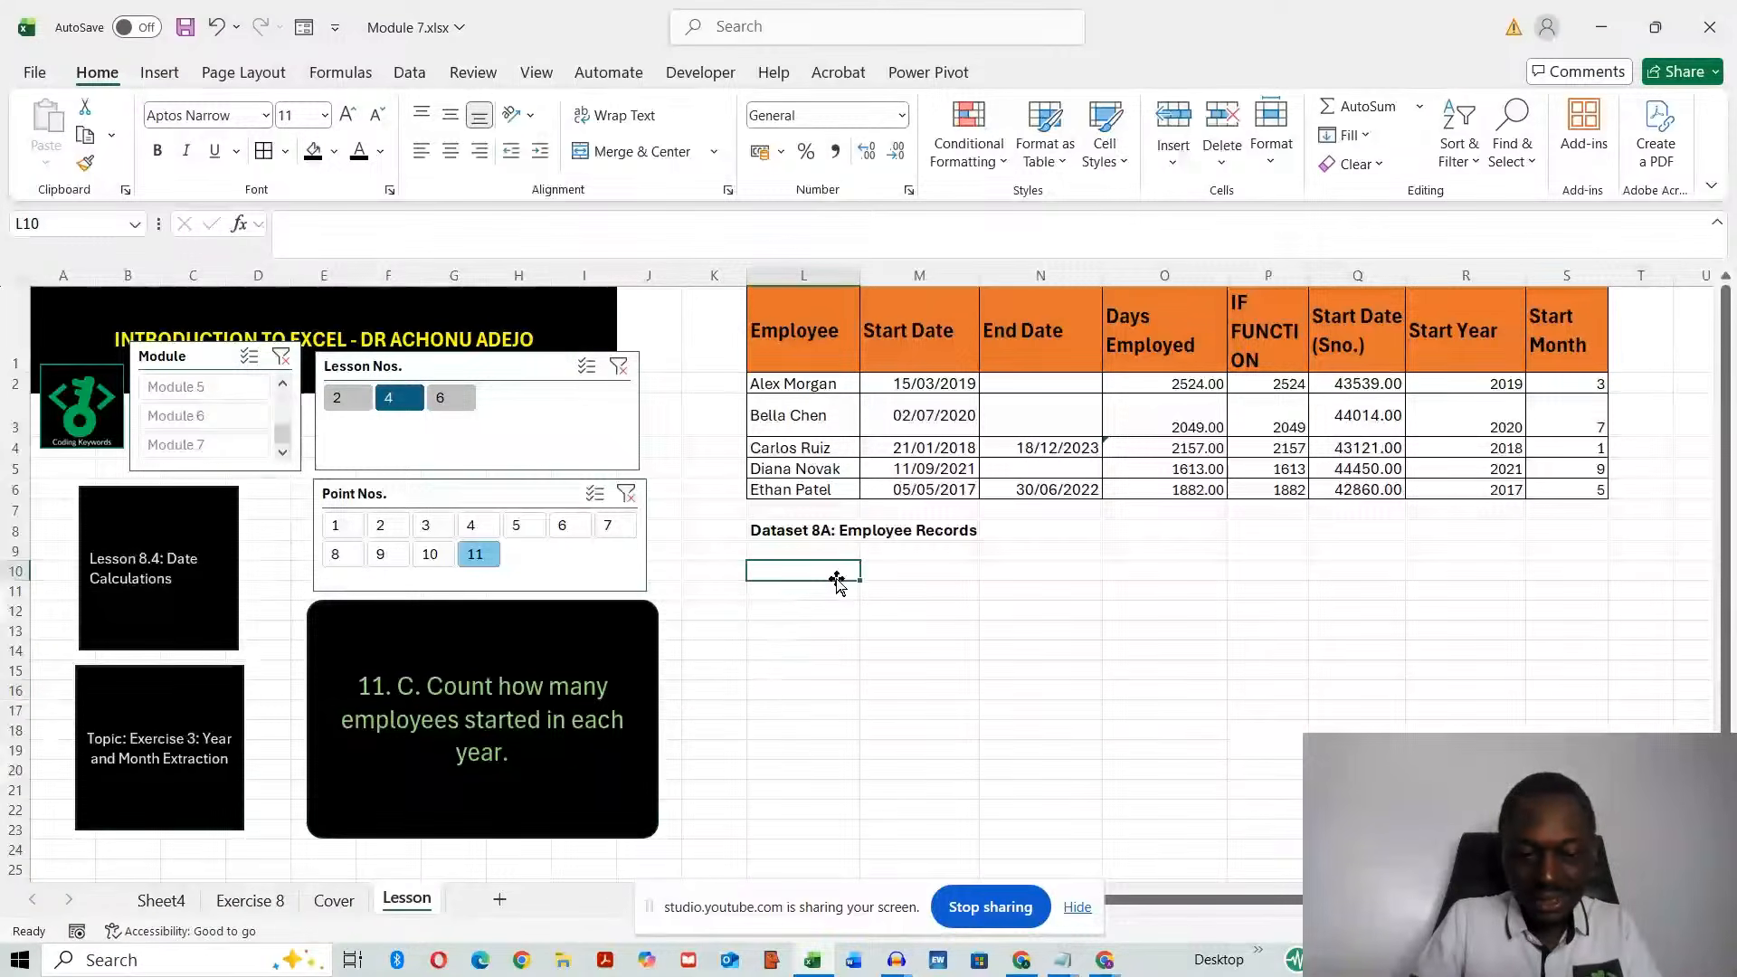
pyautogui.write('Count')
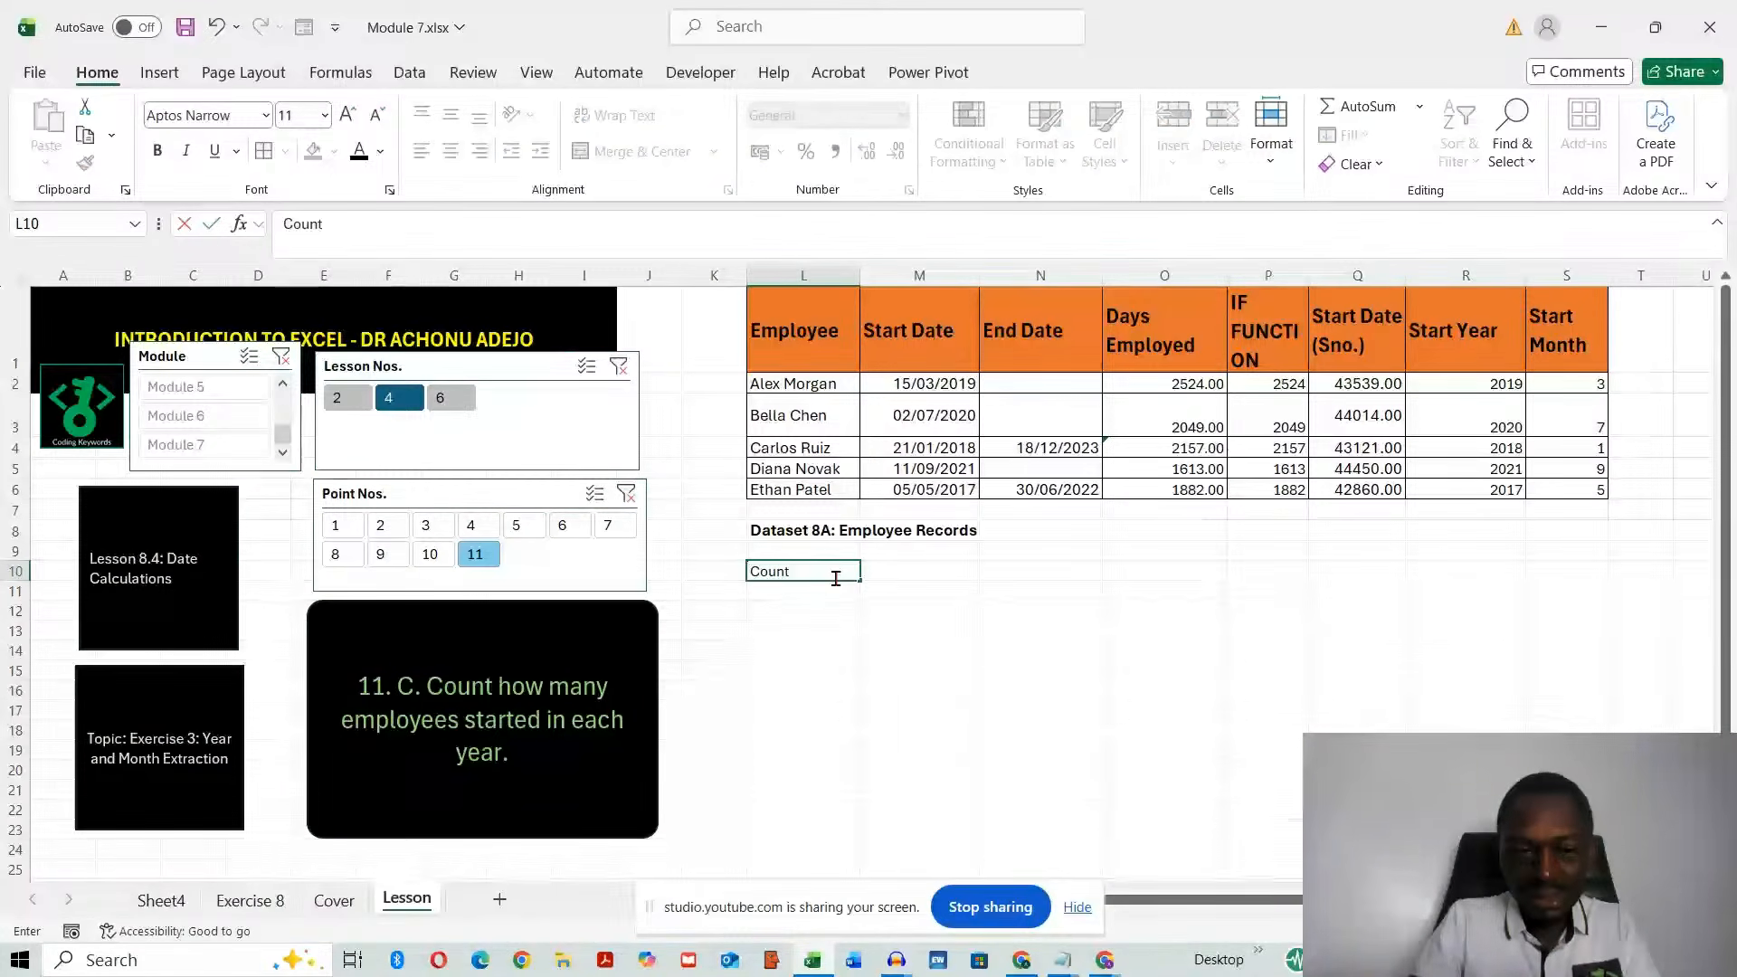
pyautogui.write('Emp')
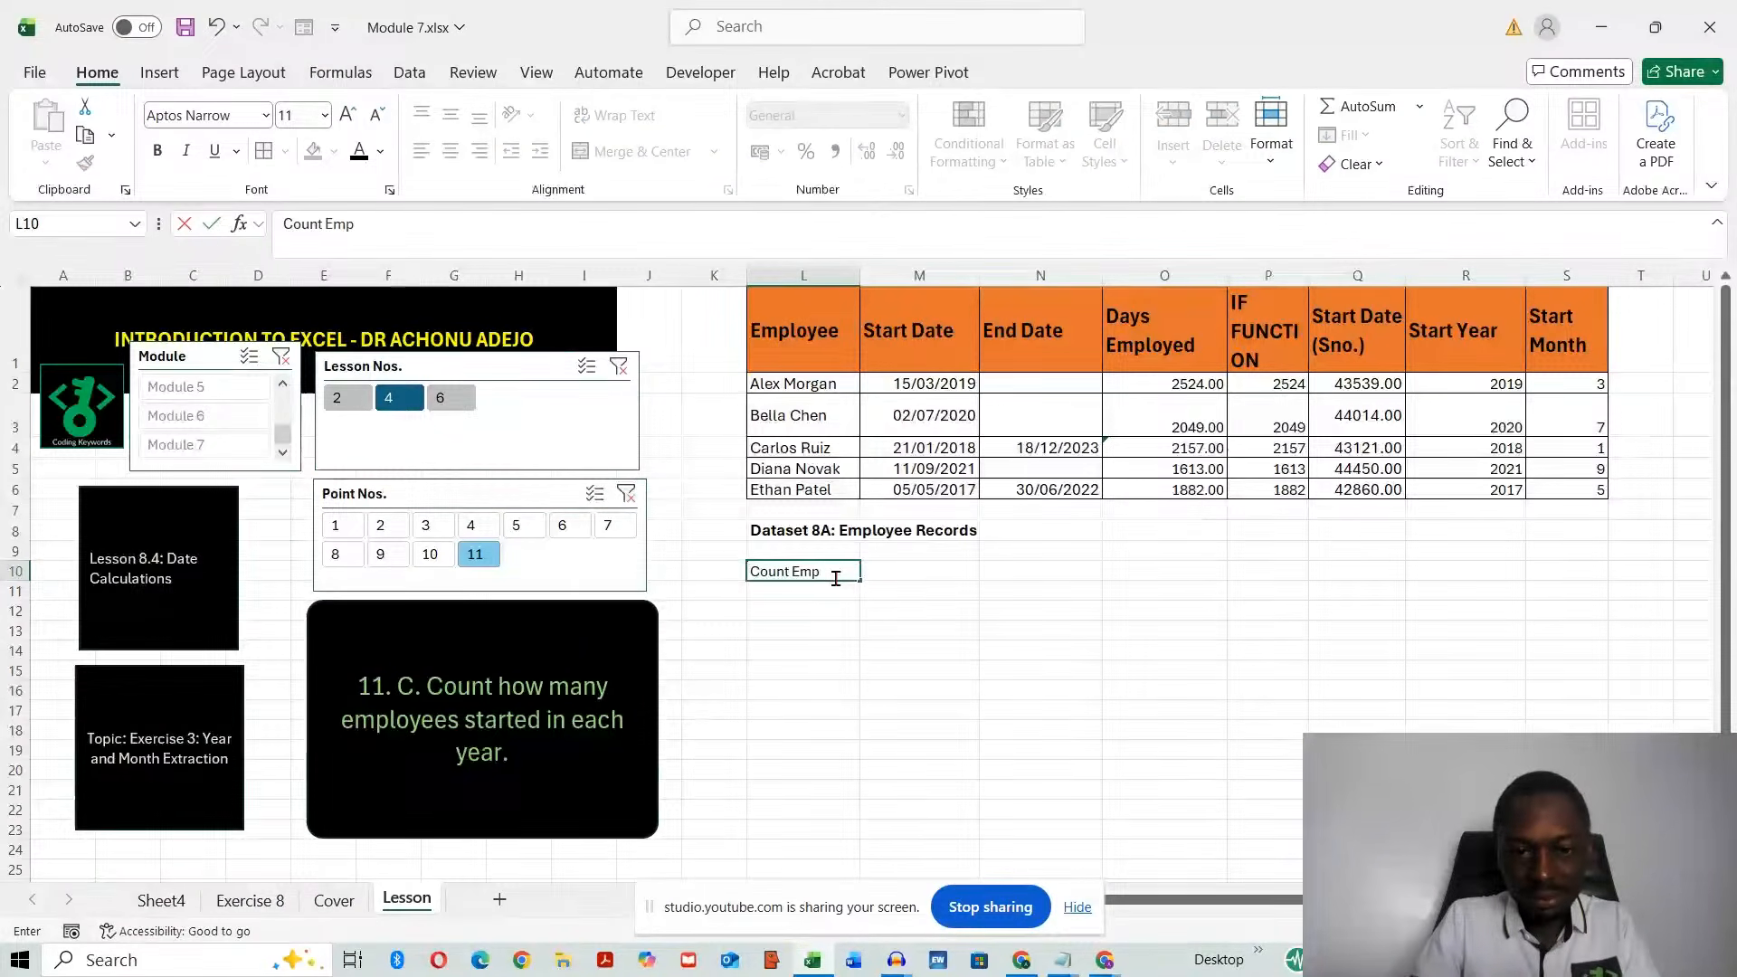
pyautogui.write('loyees per Year')
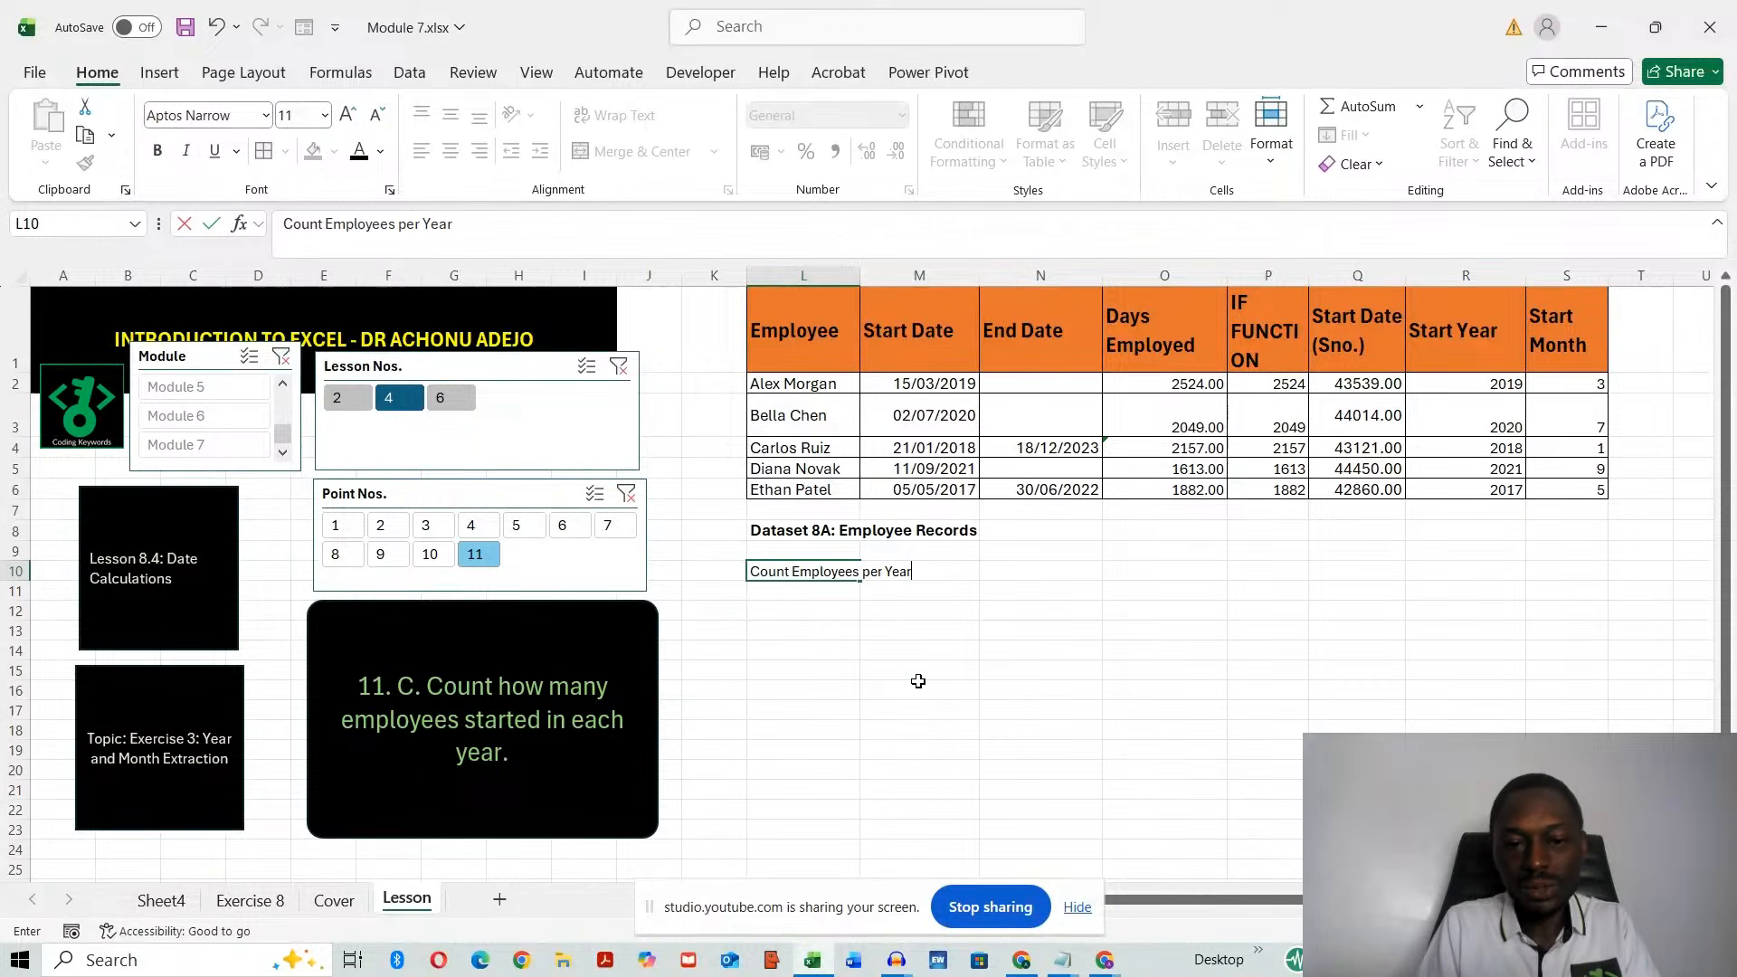
pyautogui.press('Return')
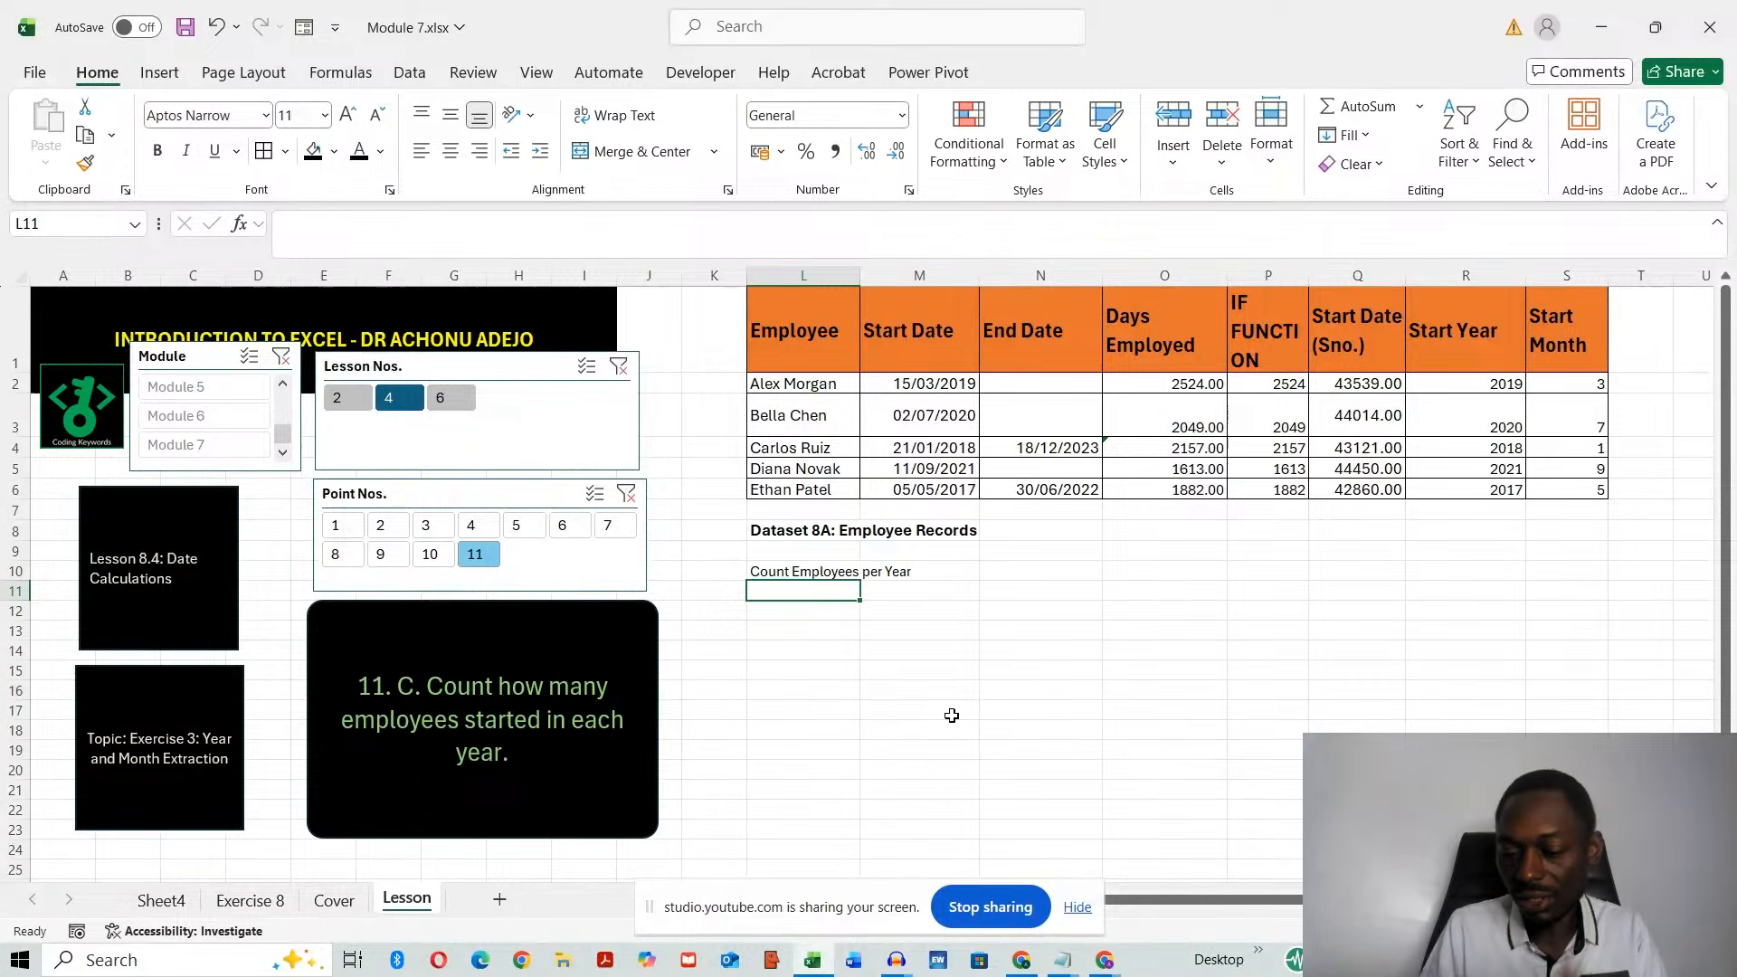
# - List the start years 2019, 2020, 2018, 2021 and 2017 in L11:L15 below the Count Employees per Year heading
pyautogui.write('201')
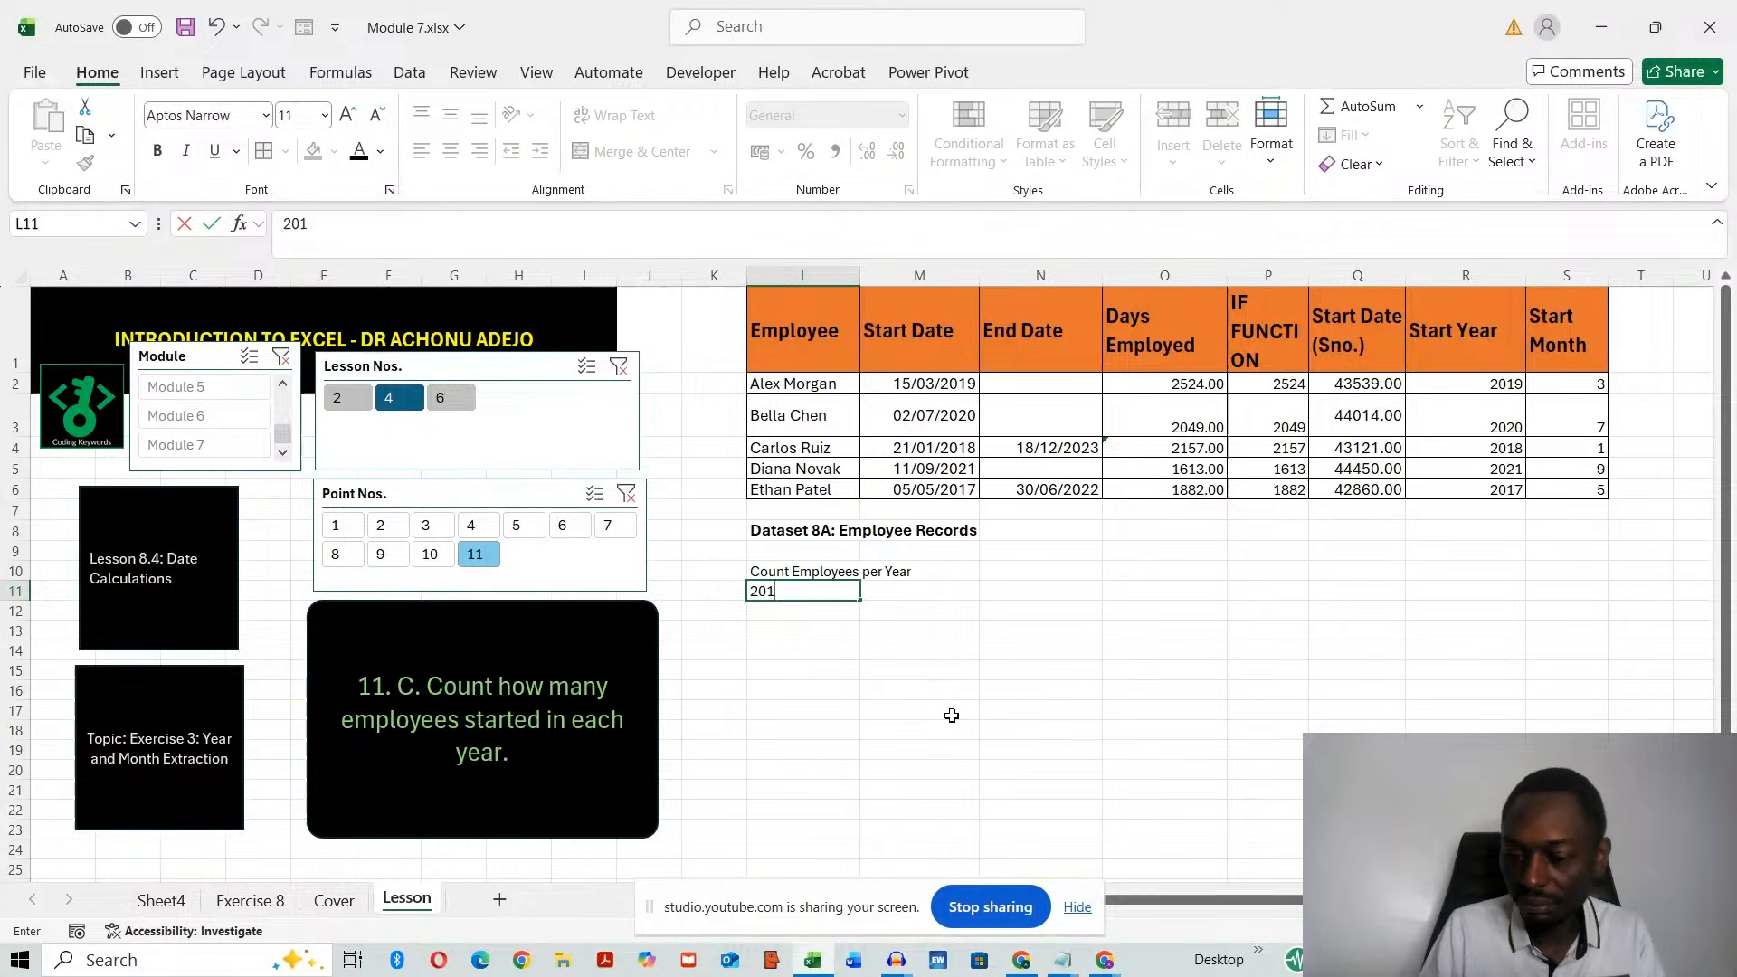
pyautogui.write('9')
pyautogui.press('Return')
pyautogui.write('2020')
pyautogui.press('Return')
pyautogui.write('2018')
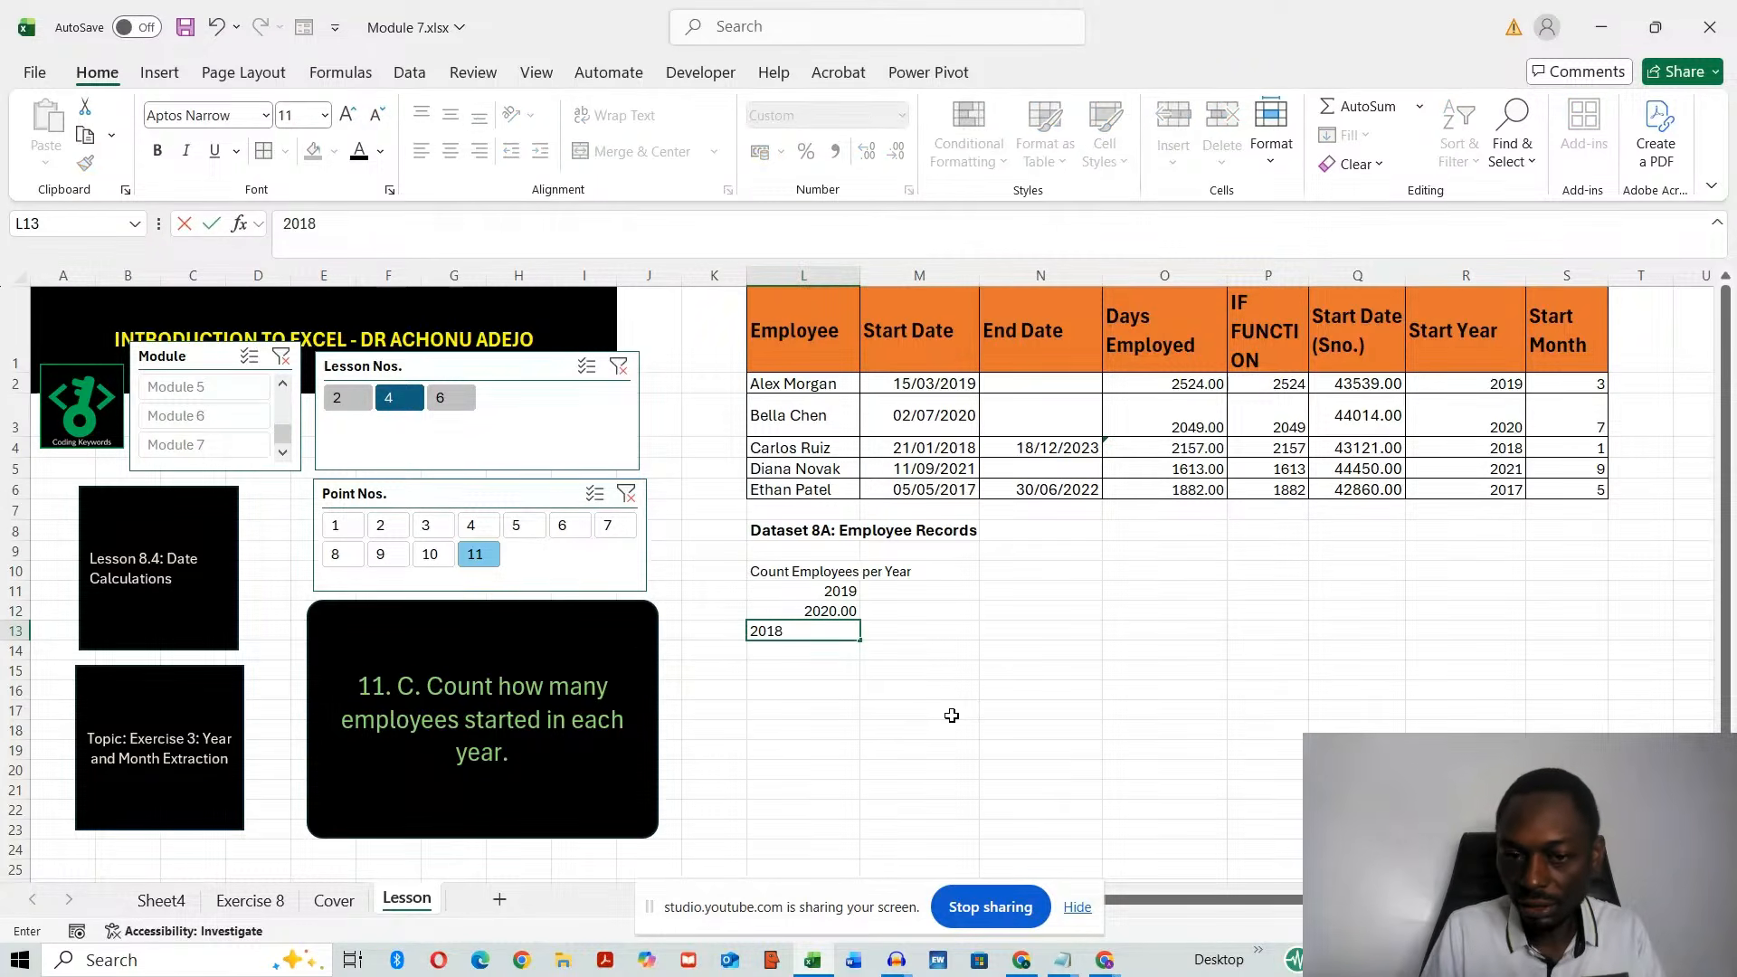
pyautogui.press('Return')
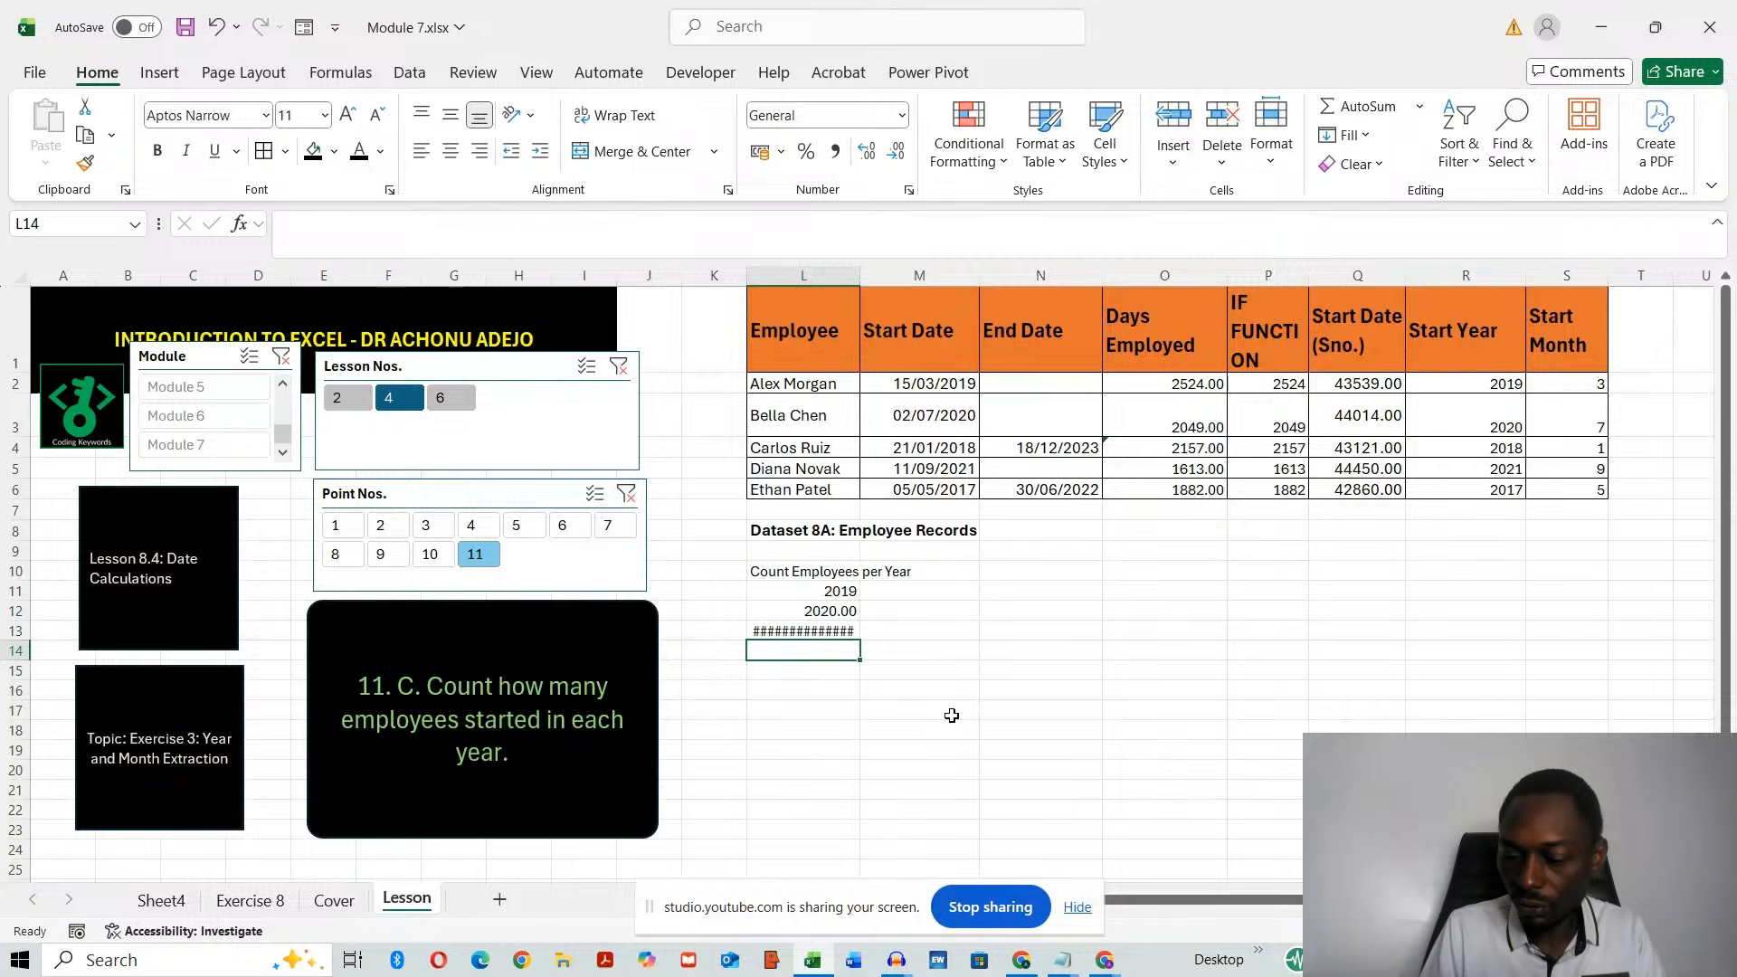
pyautogui.write('2021')
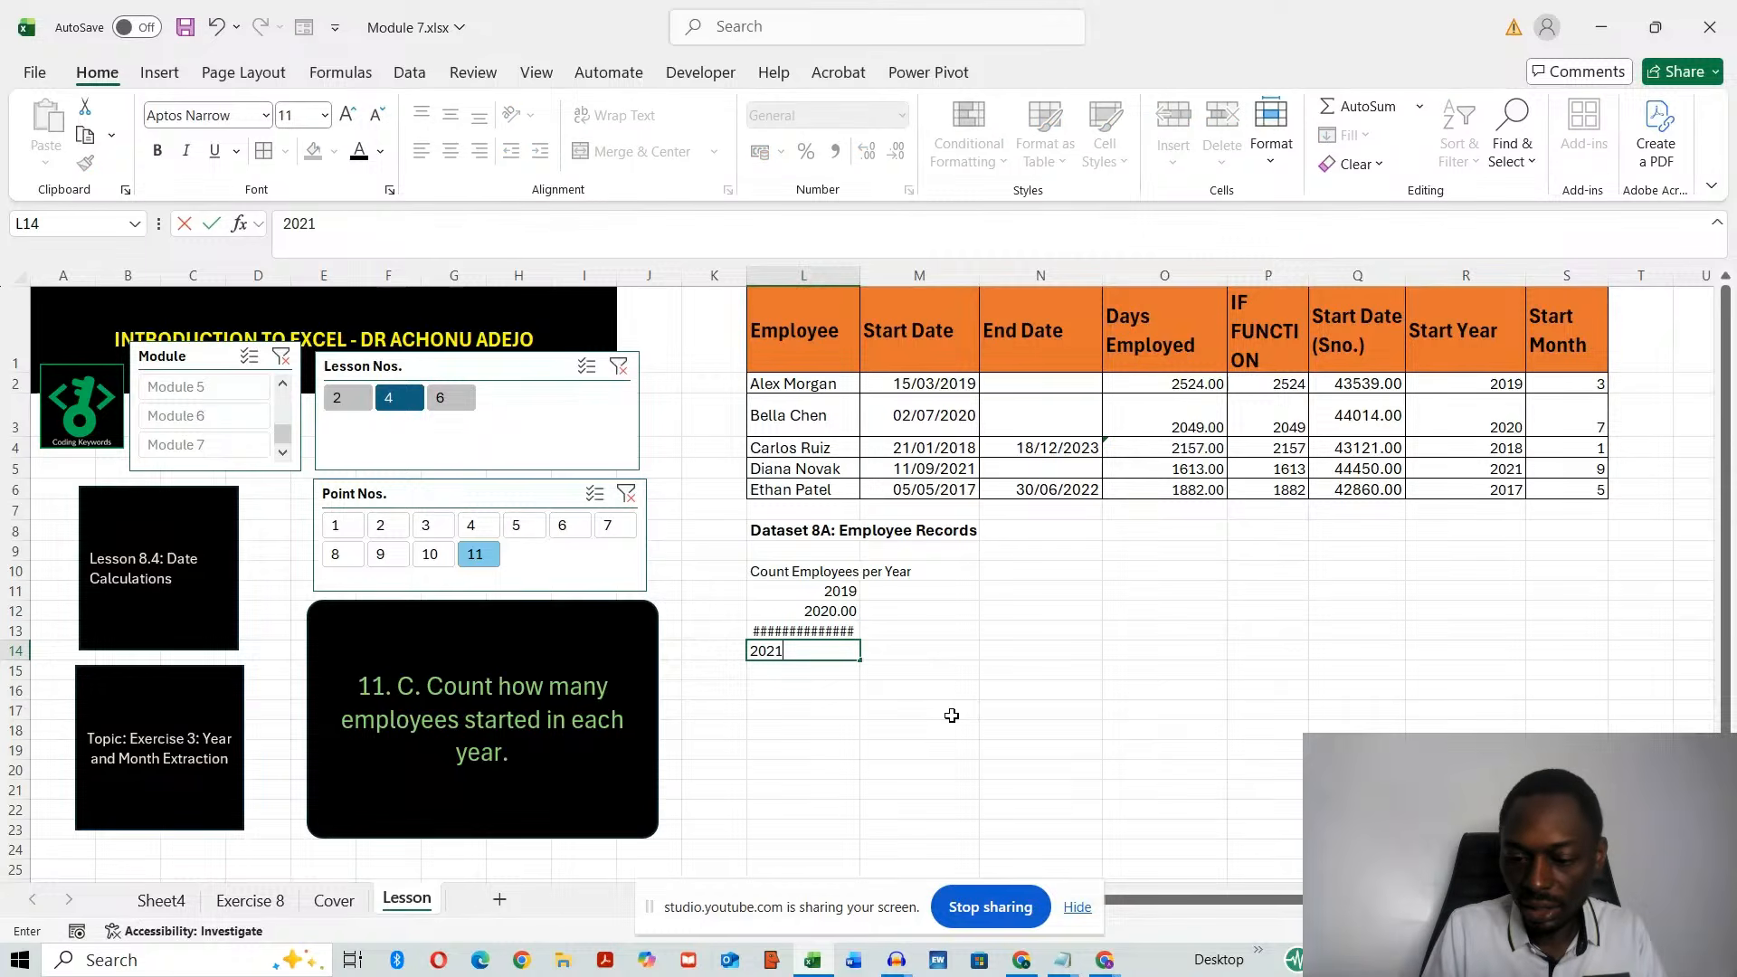
pyautogui.press('Return')
pyautogui.write('2017')
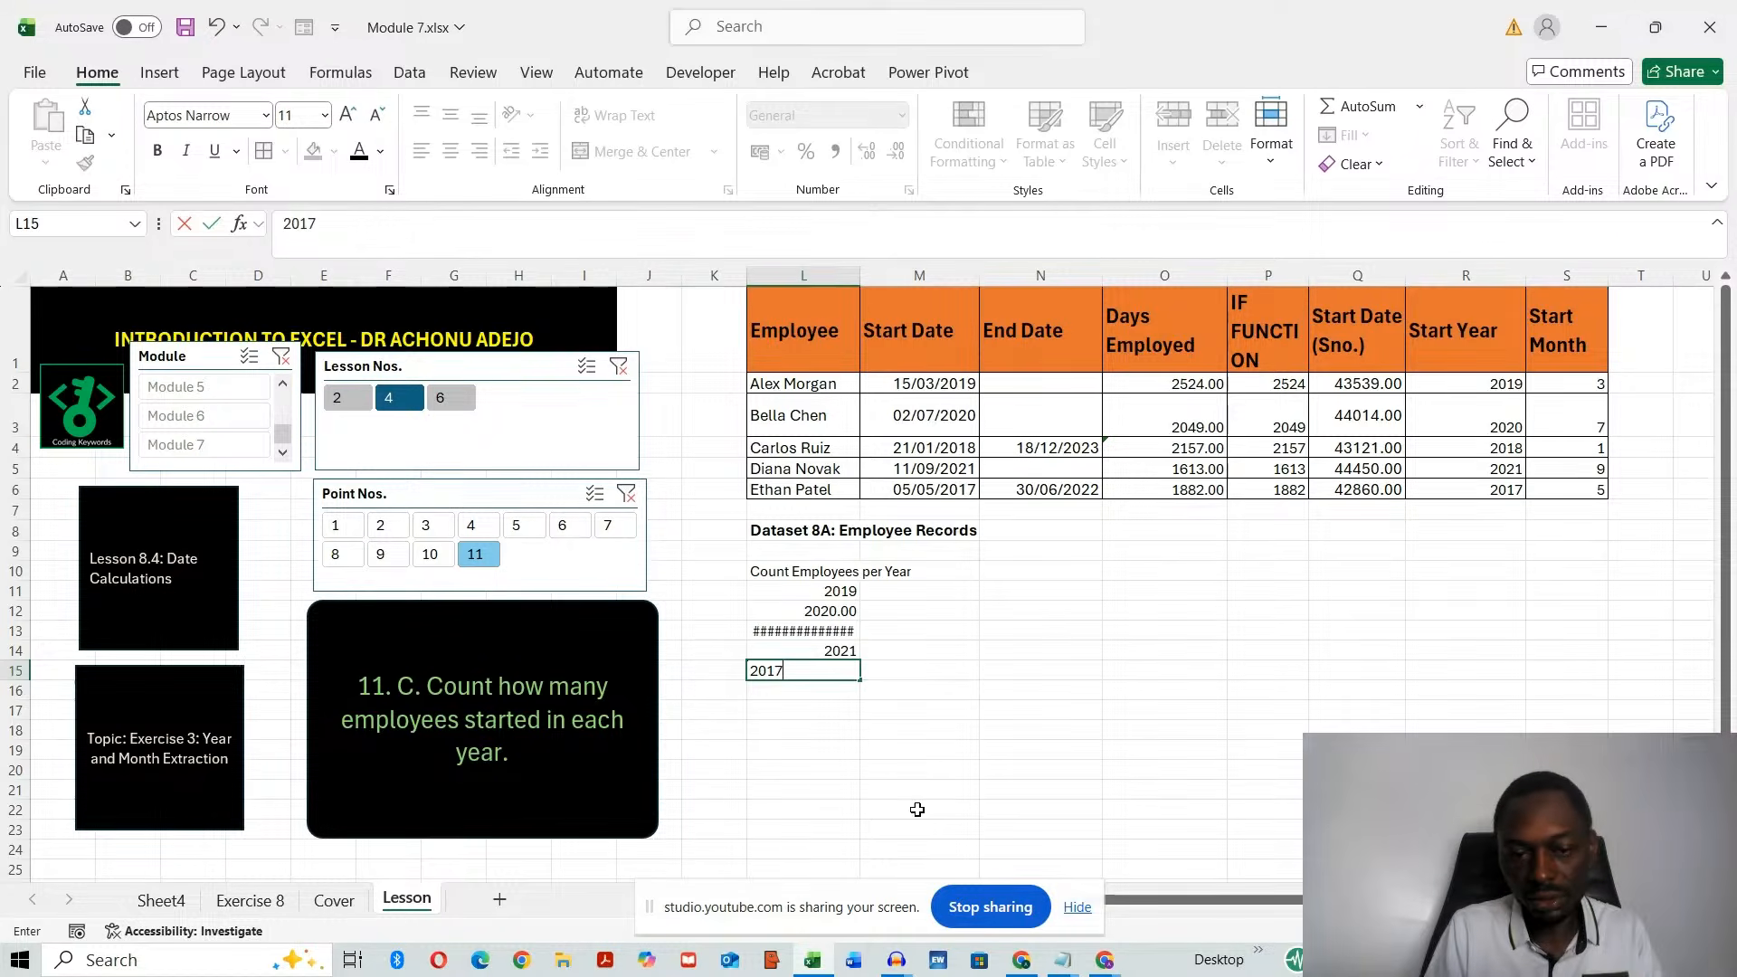
pyautogui.click(917, 810)
# - Widen column L slightly so the entry in L13 fits
pyautogui.click(809, 629)
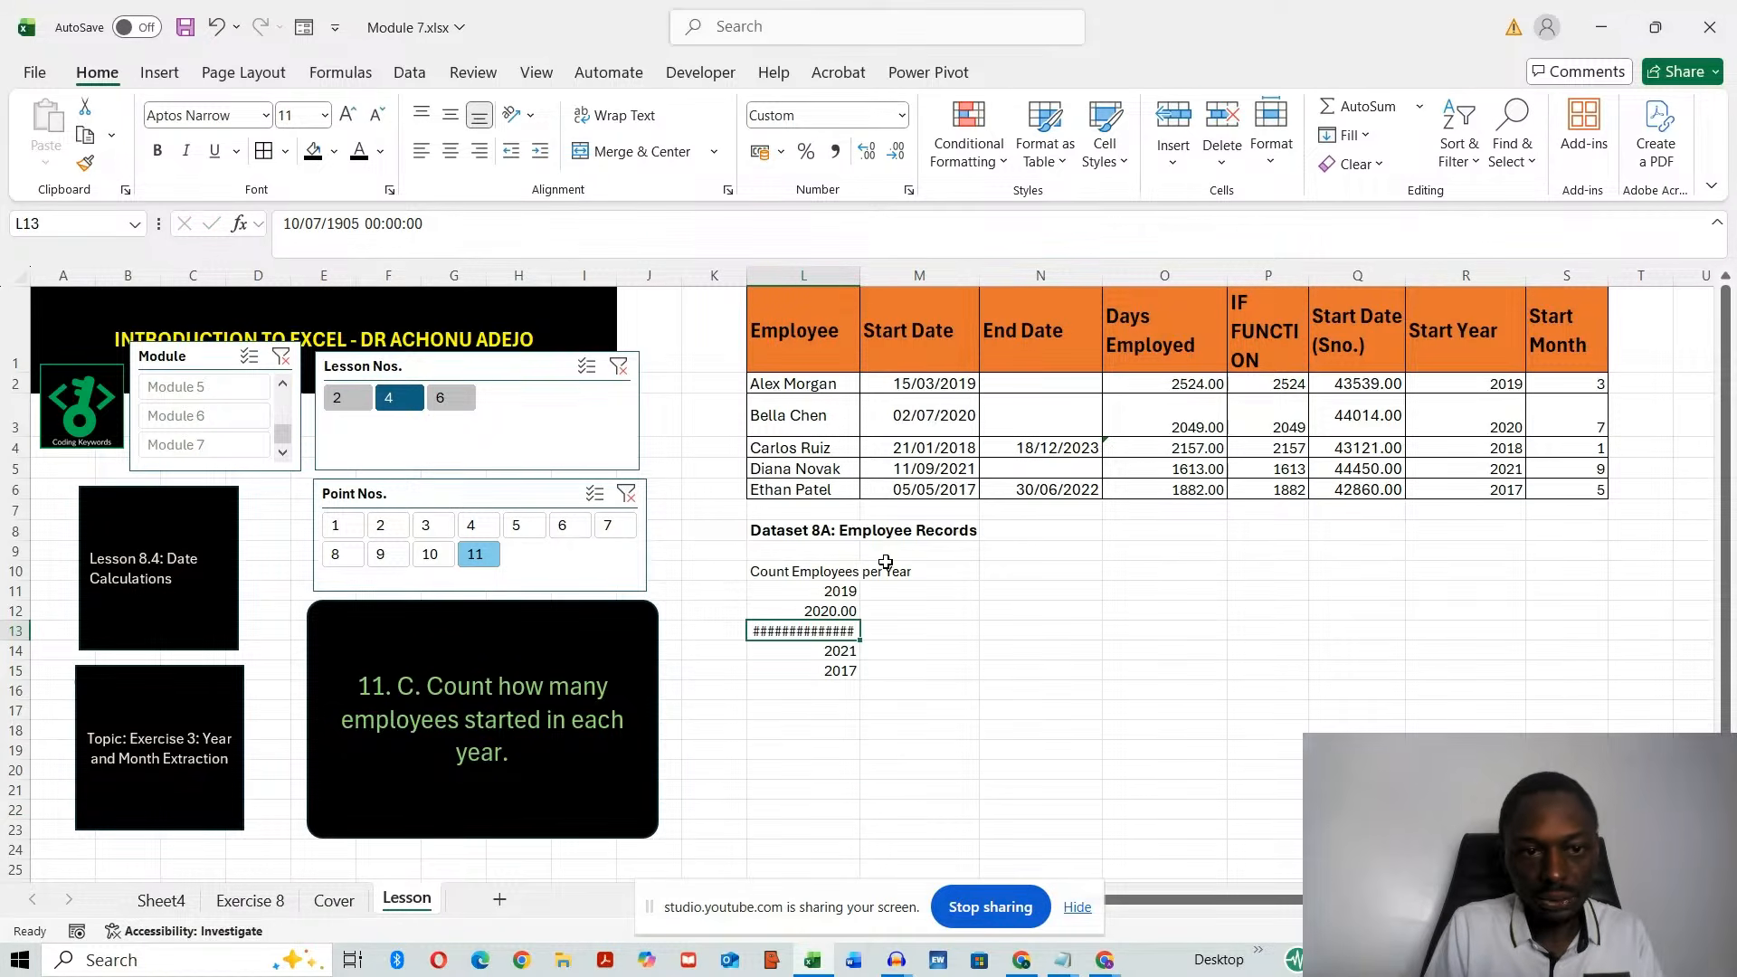
pyautogui.moveTo(840, 591); pyautogui.dragTo(834, 660)
pyautogui.moveTo(864, 274); pyautogui.dragTo(886, 274)
pyautogui.click(970, 793)
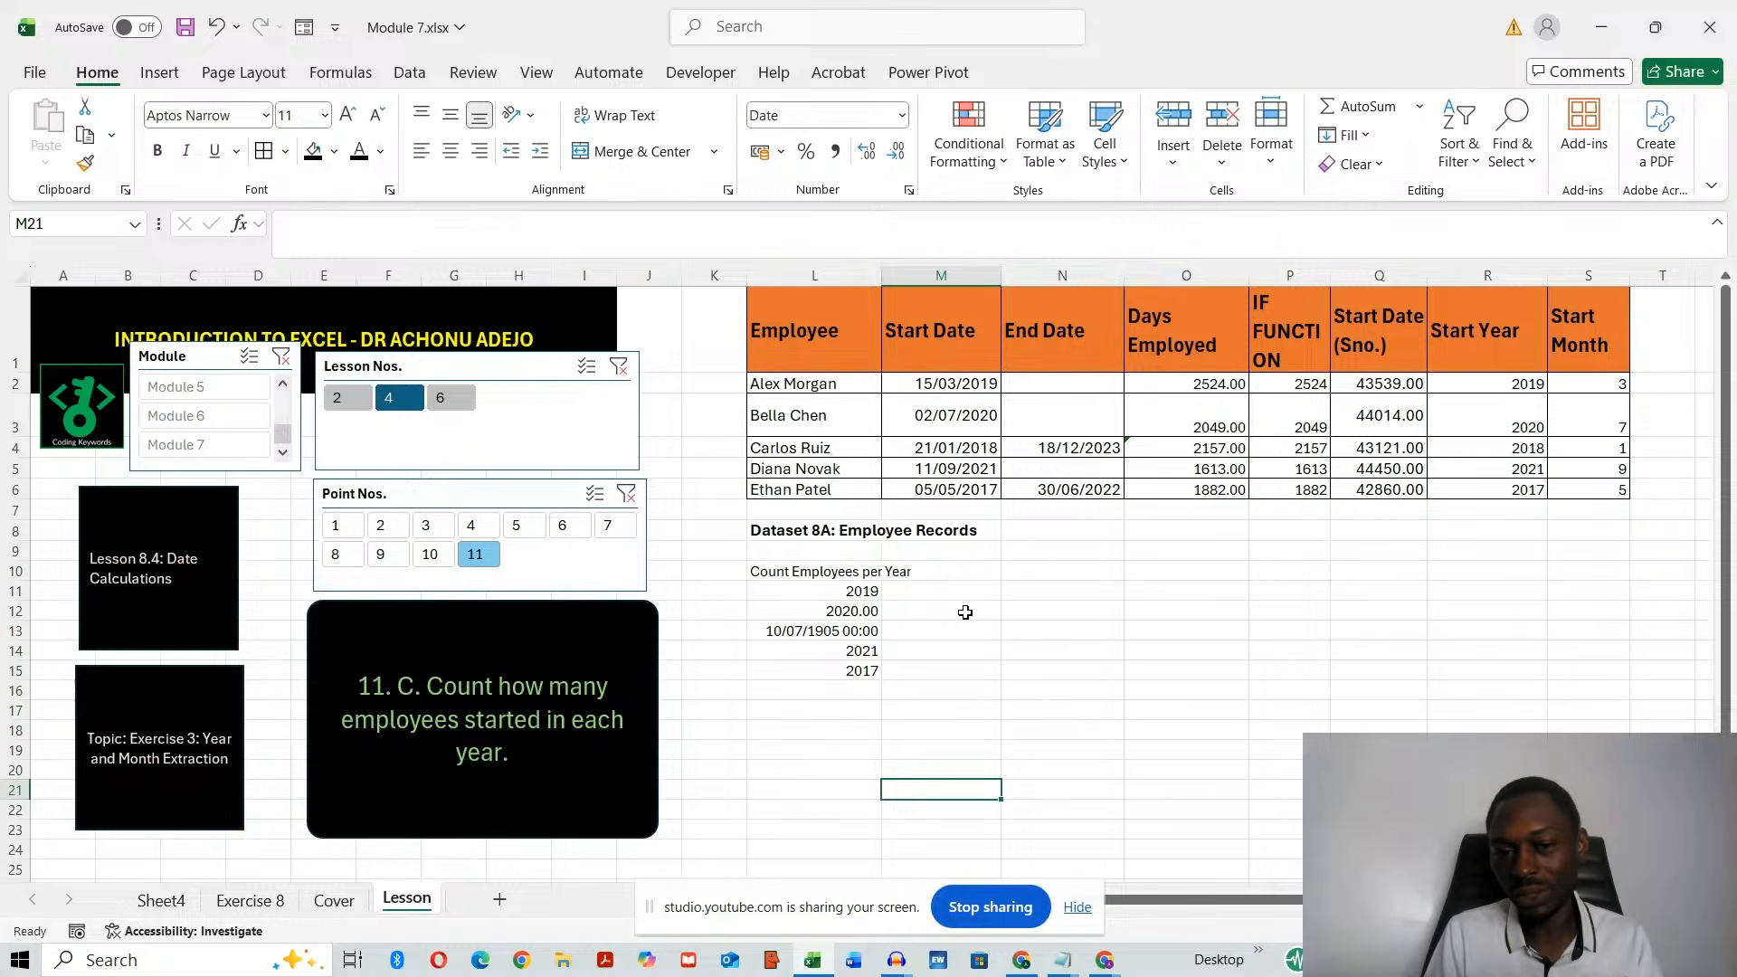
# - Format the years in L11:L15 as Number with no decimal places
pyautogui.moveTo(864, 591); pyautogui.dragTo(850, 677)
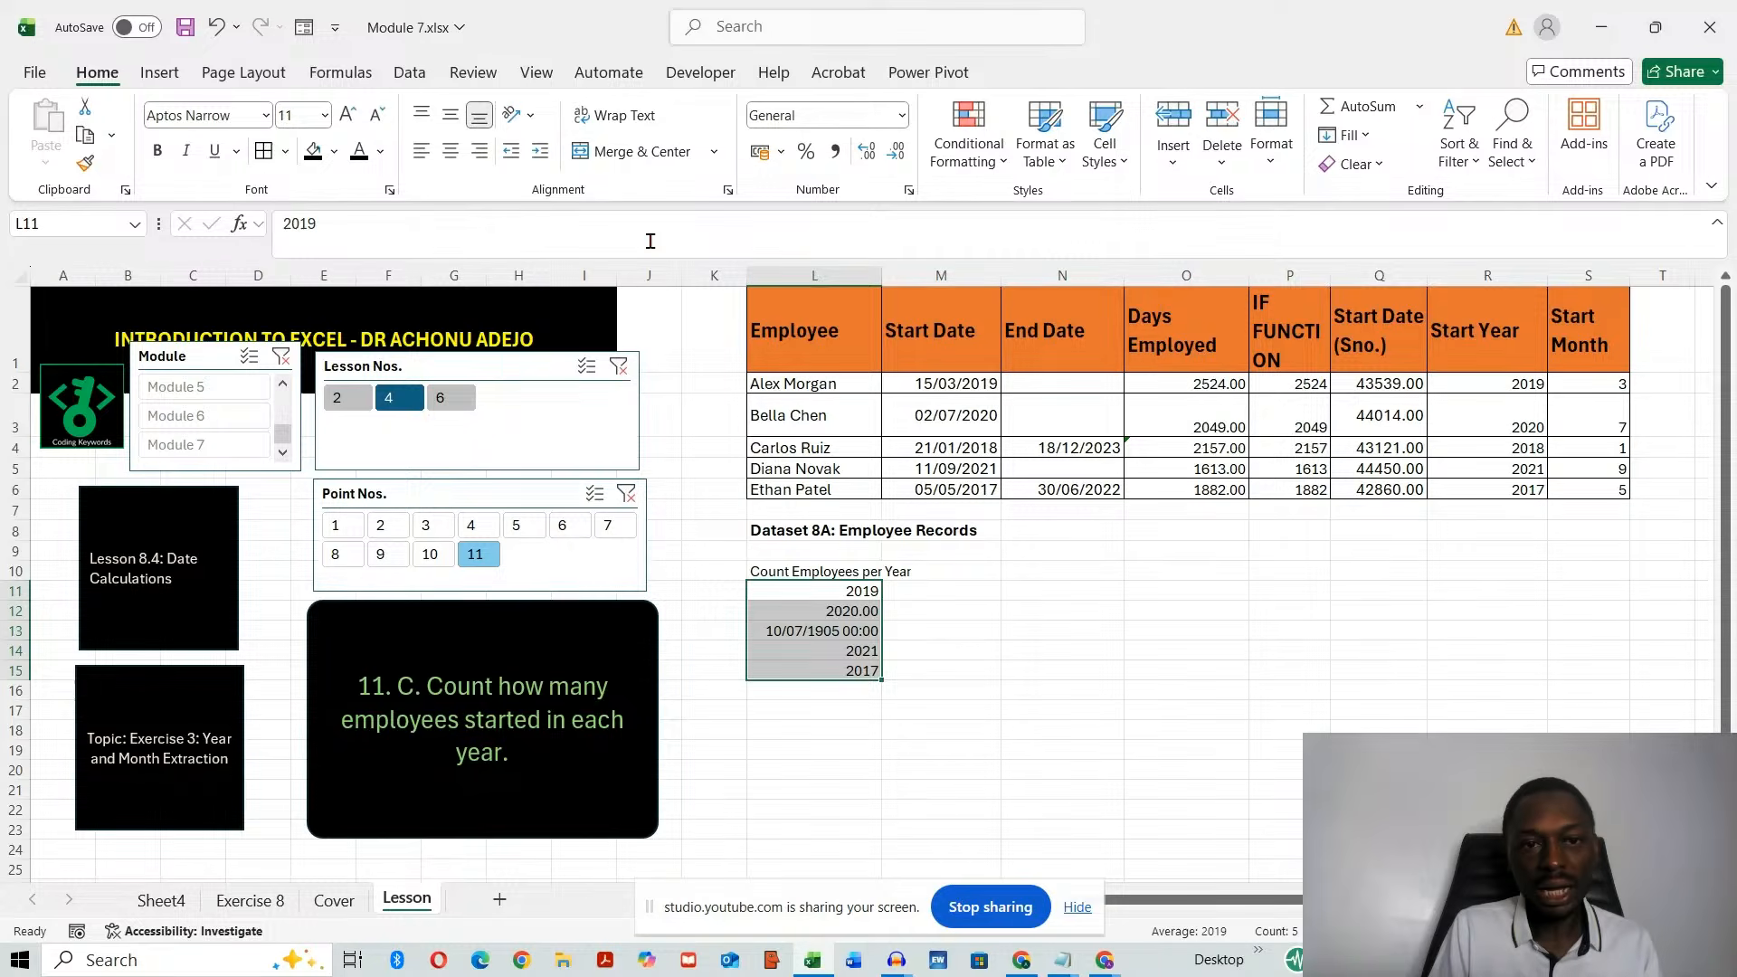
pyautogui.click(902, 115)
pyautogui.click(850, 225)
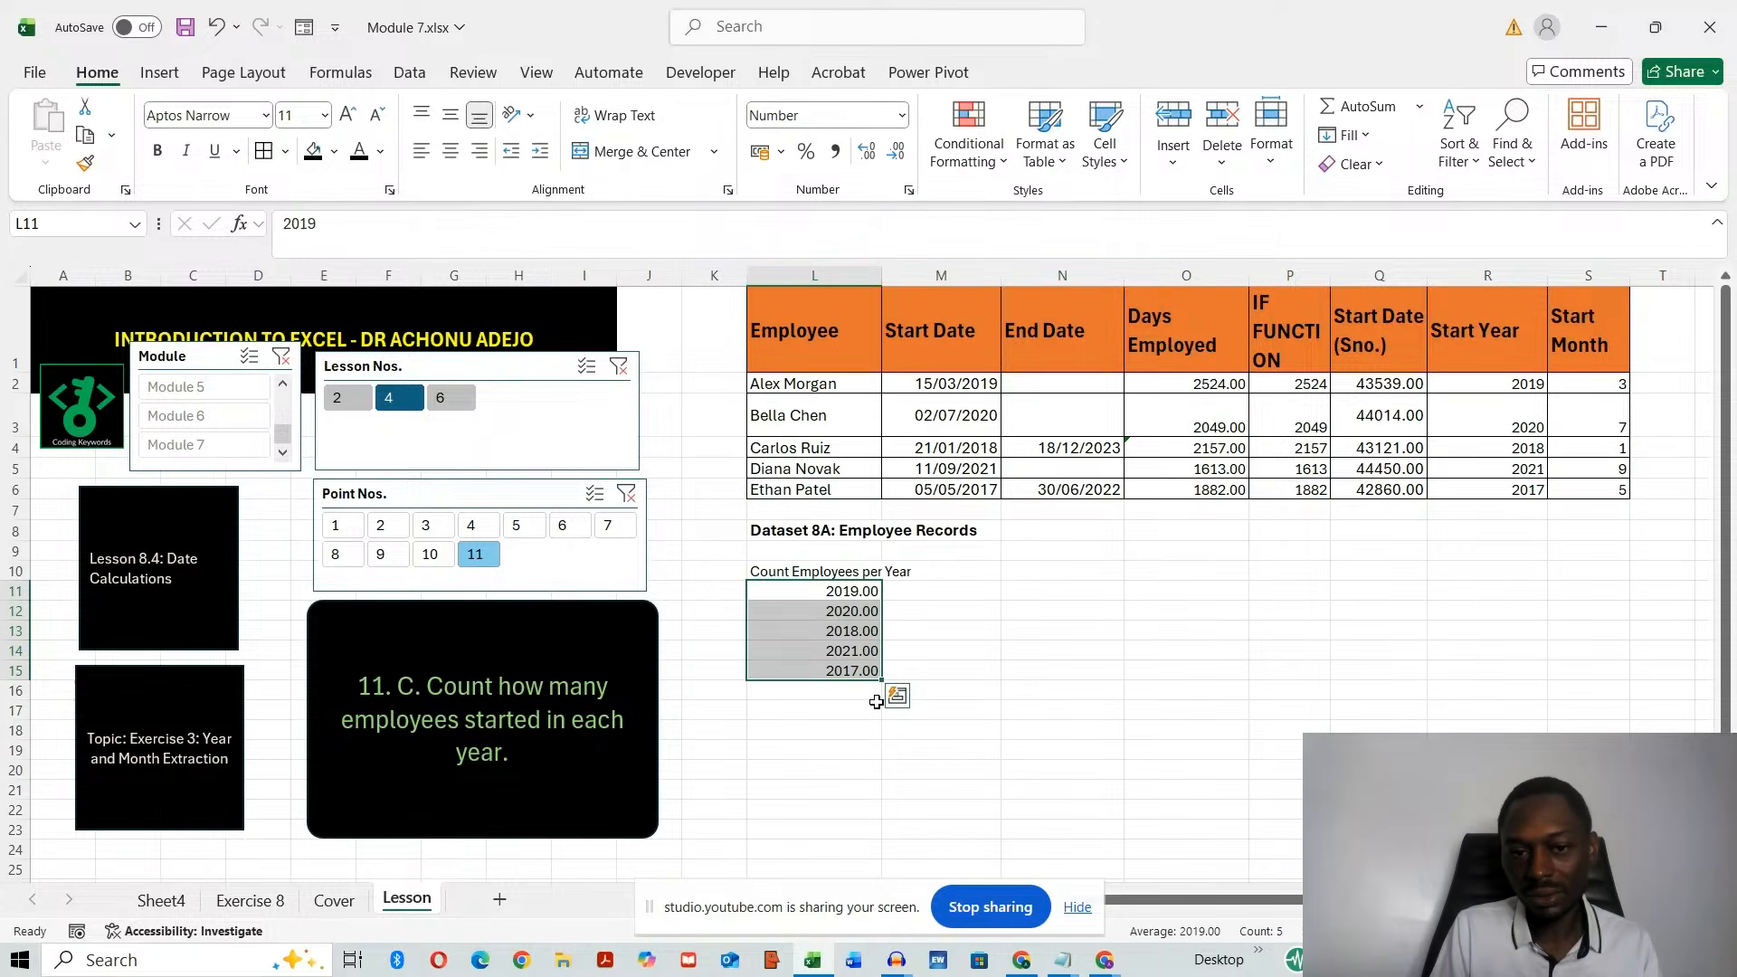
pyautogui.click(898, 154)
pyautogui.click(898, 153)
pyautogui.click(895, 712)
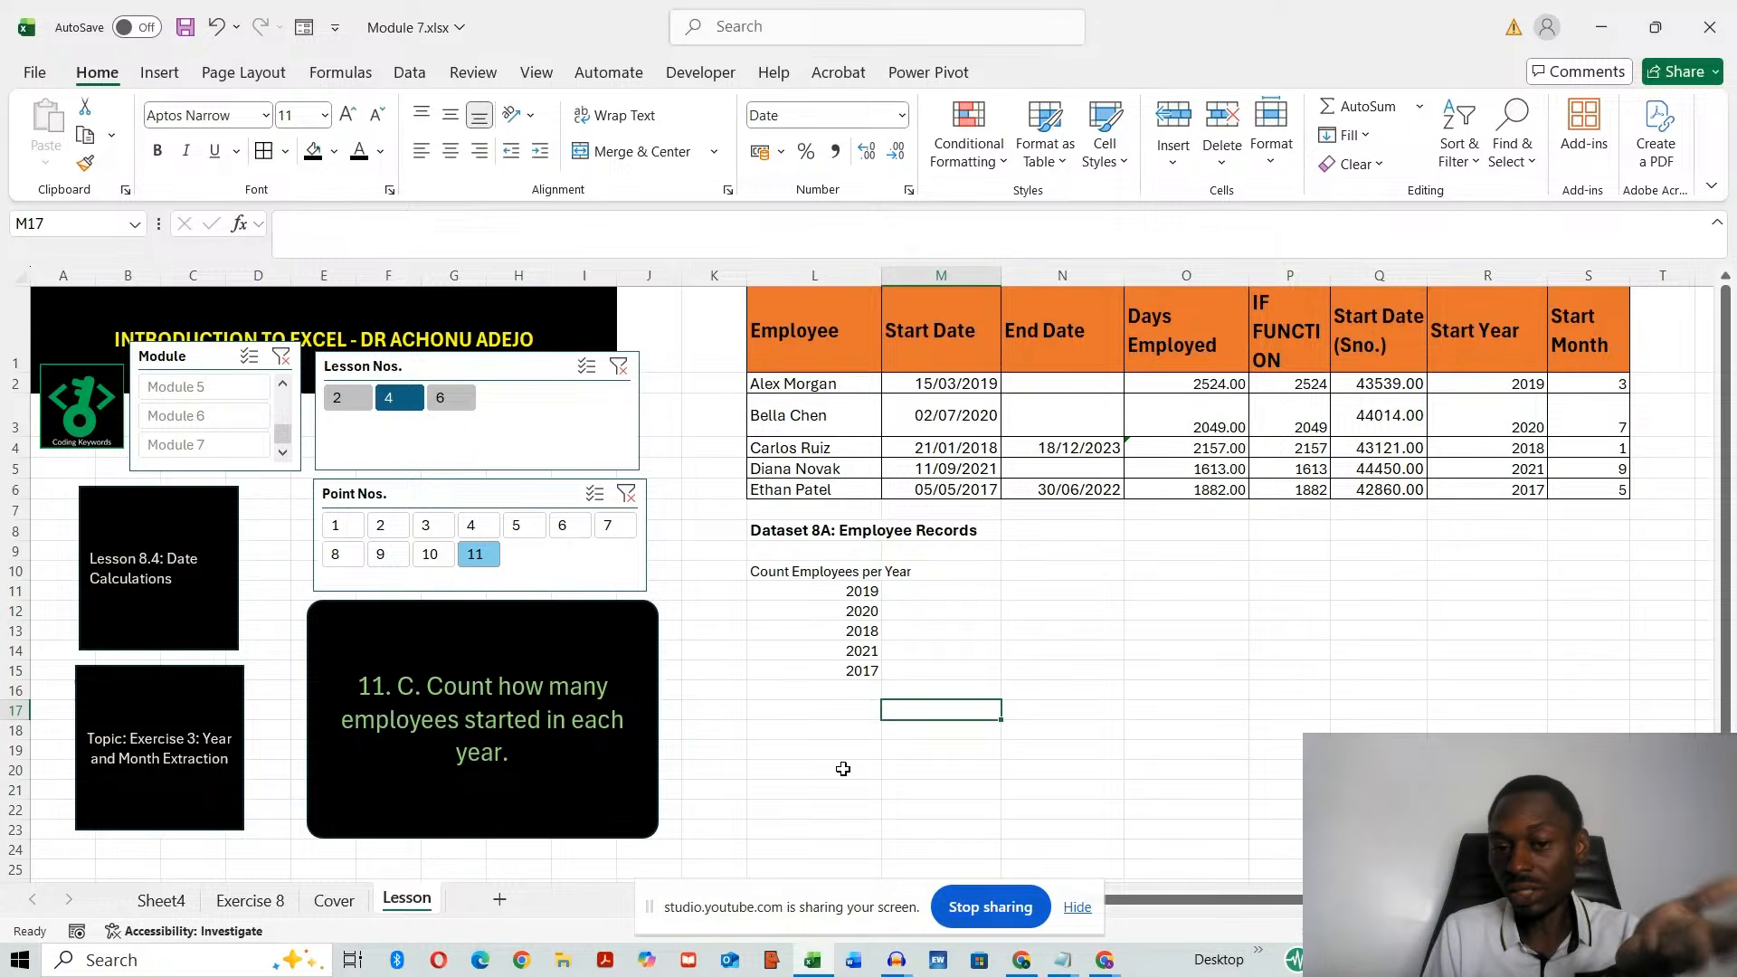
pyautogui.moveTo(848, 597); pyautogui.dragTo(856, 672)
pyautogui.moveTo(855, 743); pyautogui.dragTo(855, 739)
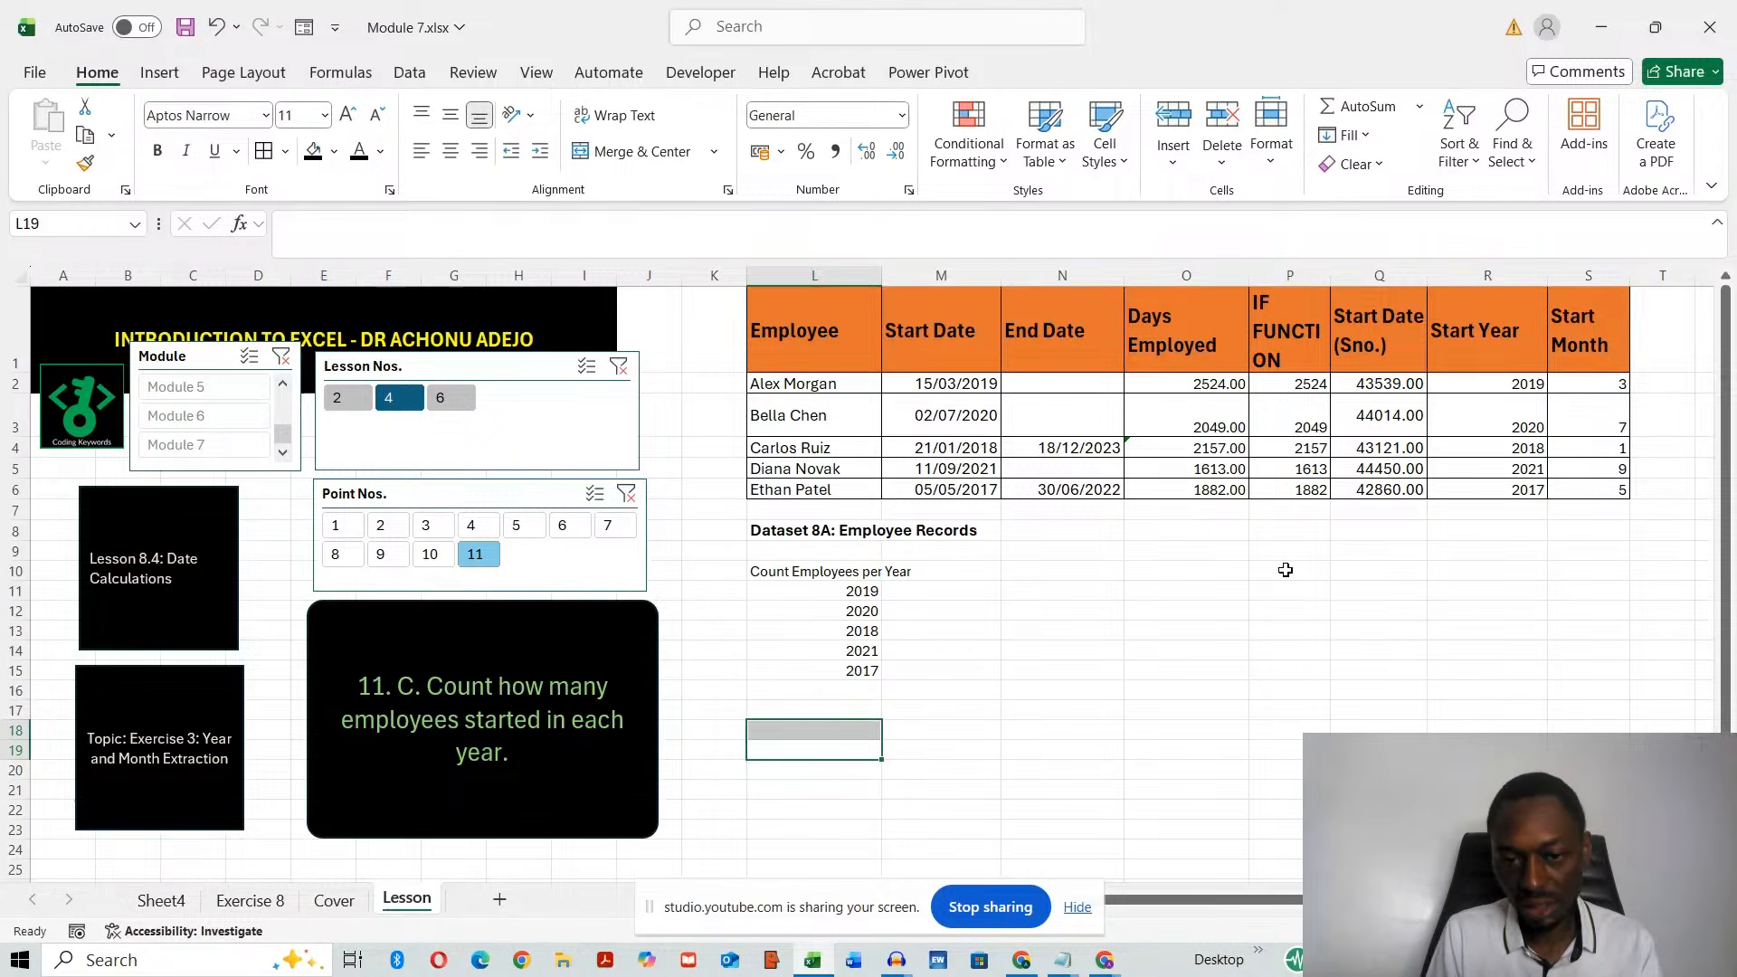
pyautogui.click(1163, 629)
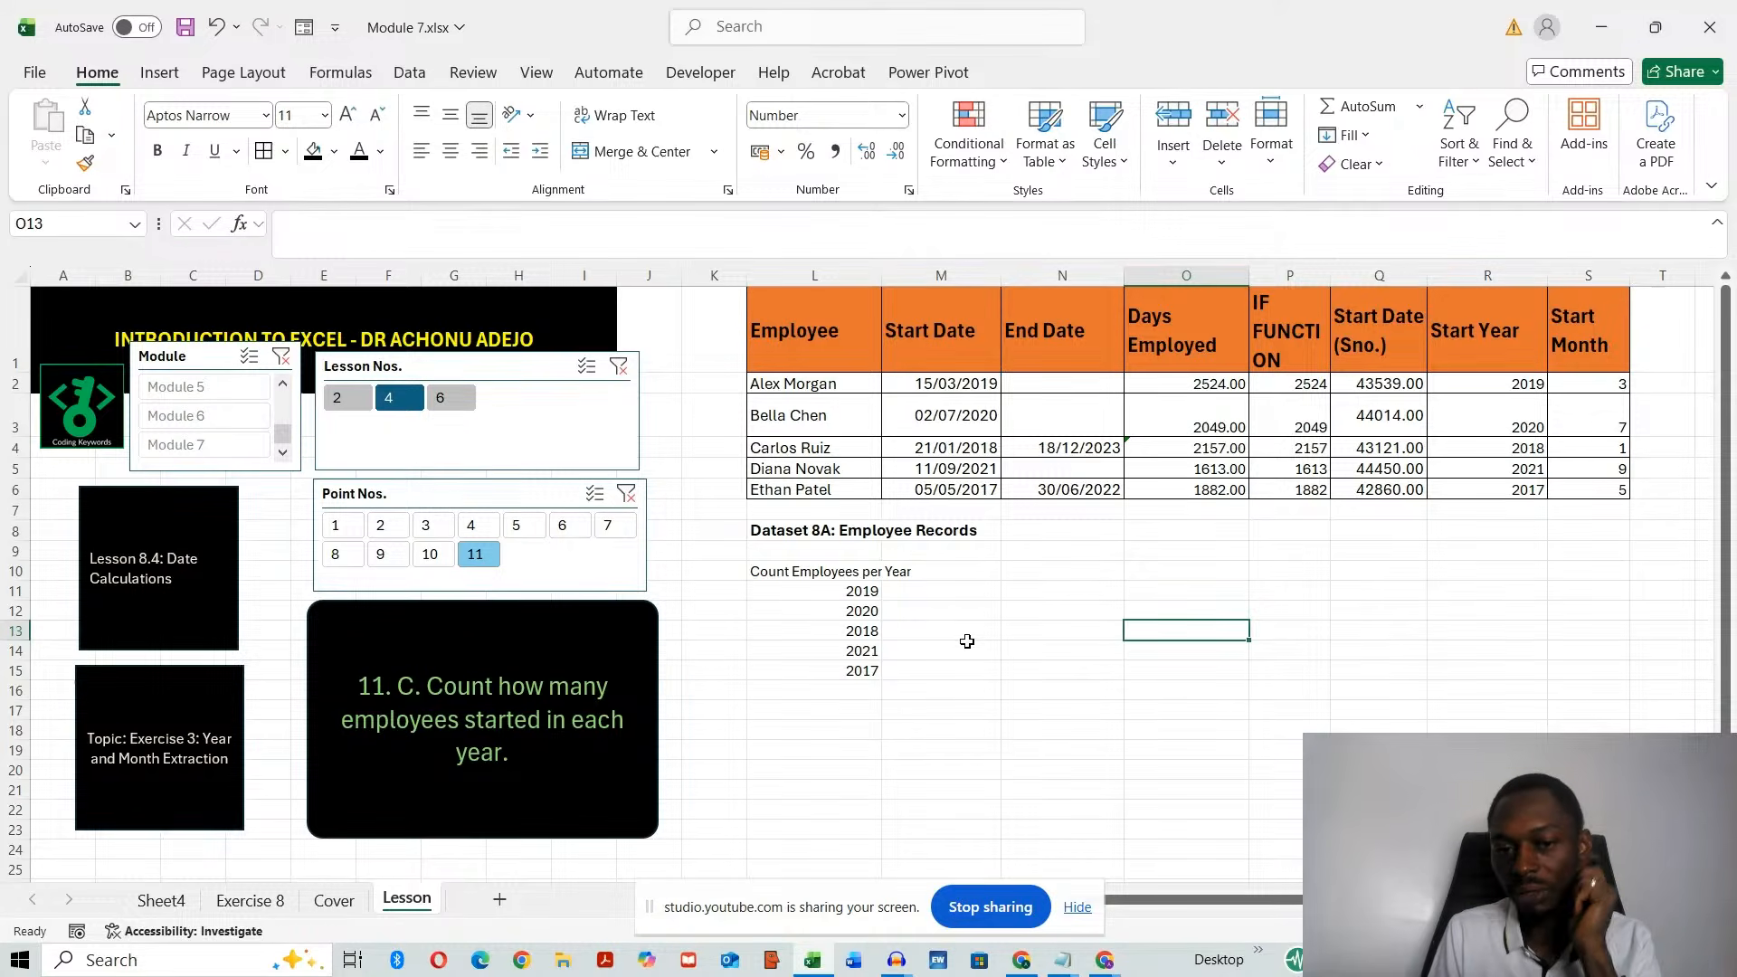
# - Count the employees who started in 2019 by entering =COUNTIF(R2:R6,L11) in M11
pyautogui.click(945, 596)
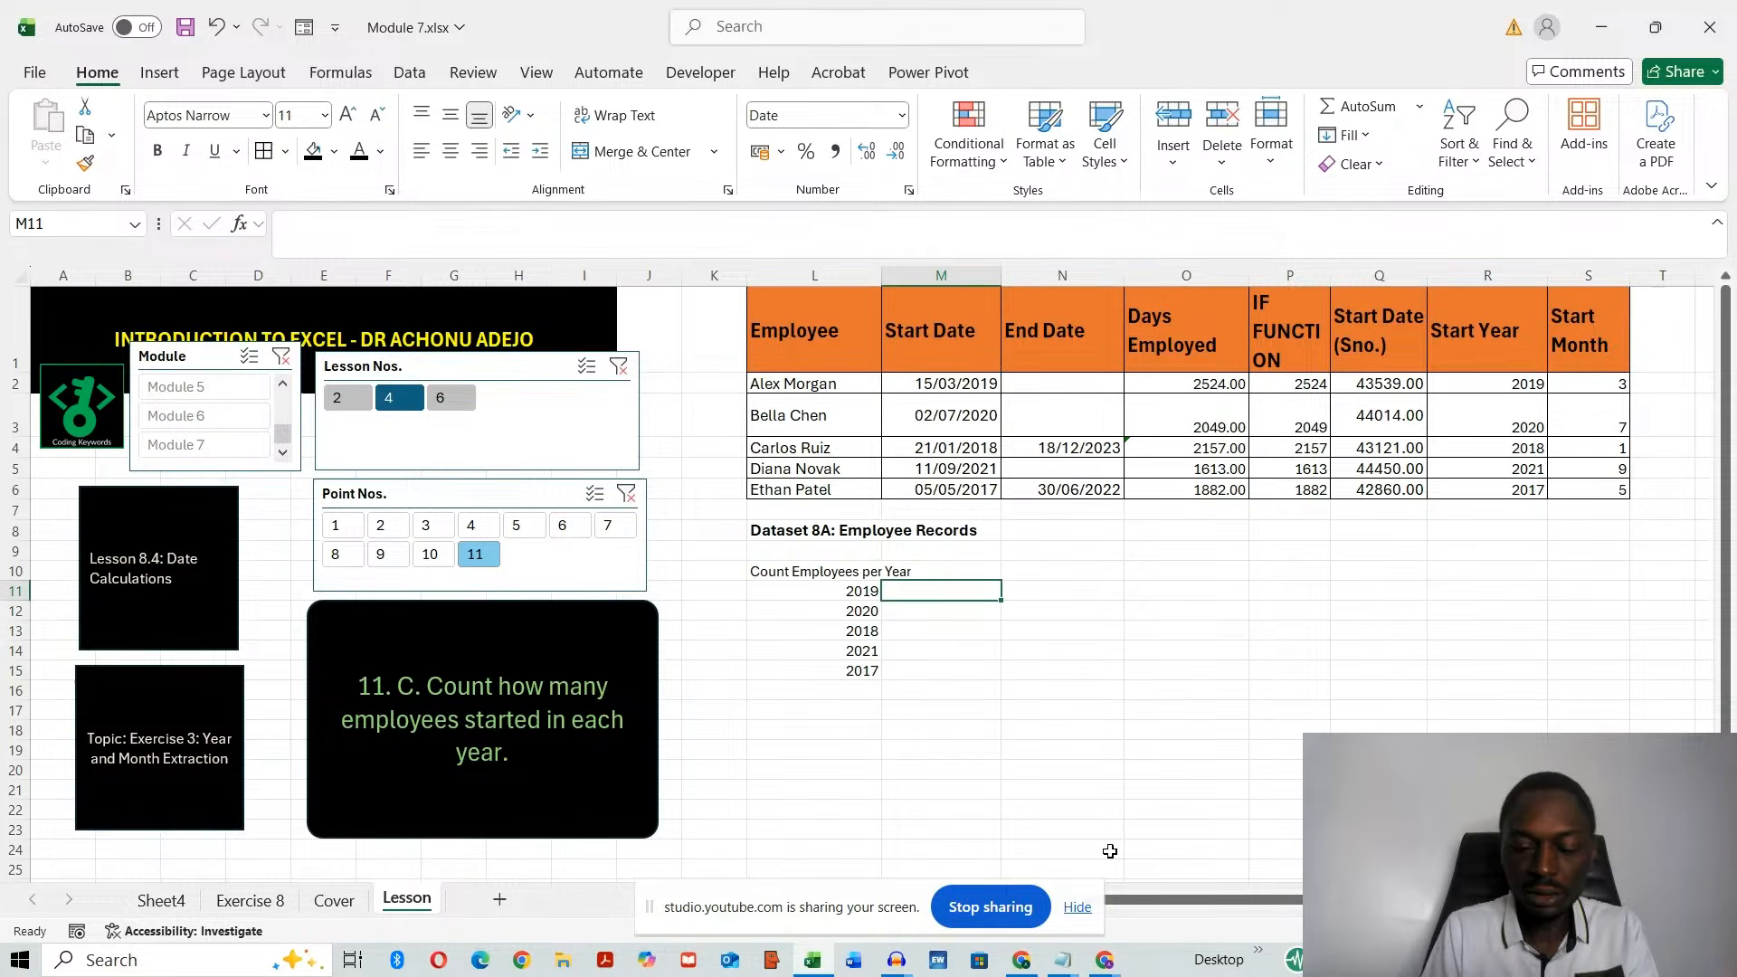
pyautogui.write('=')
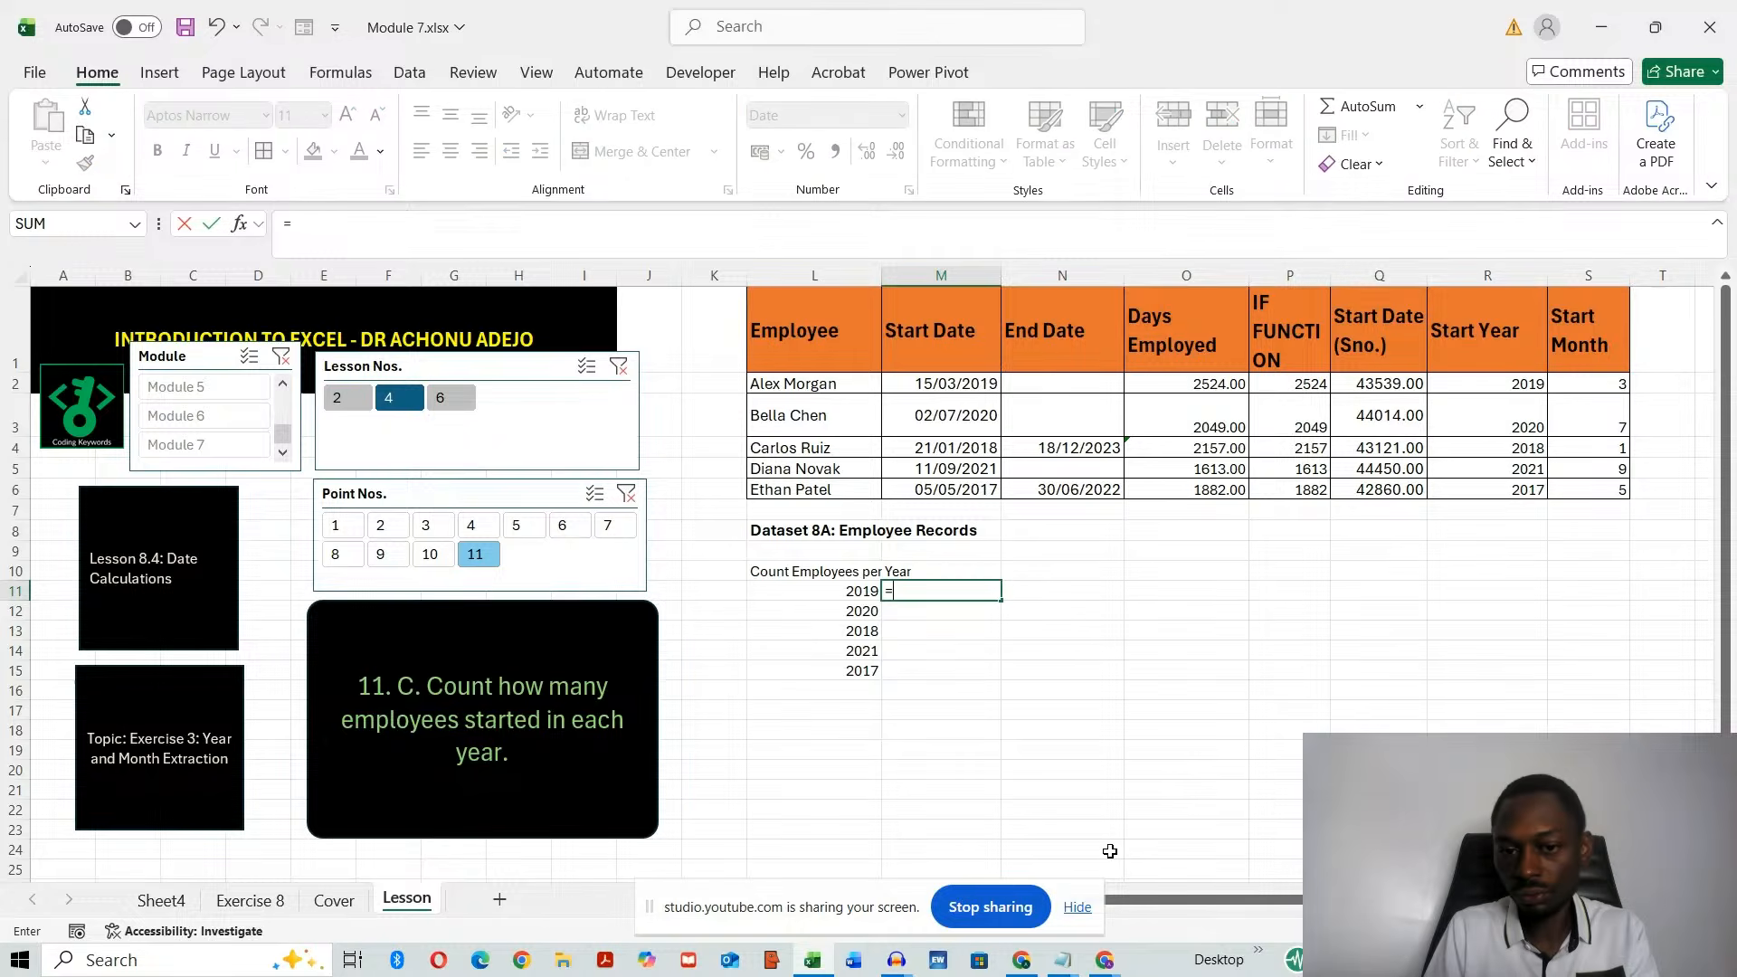
pyautogui.write('COUNT')
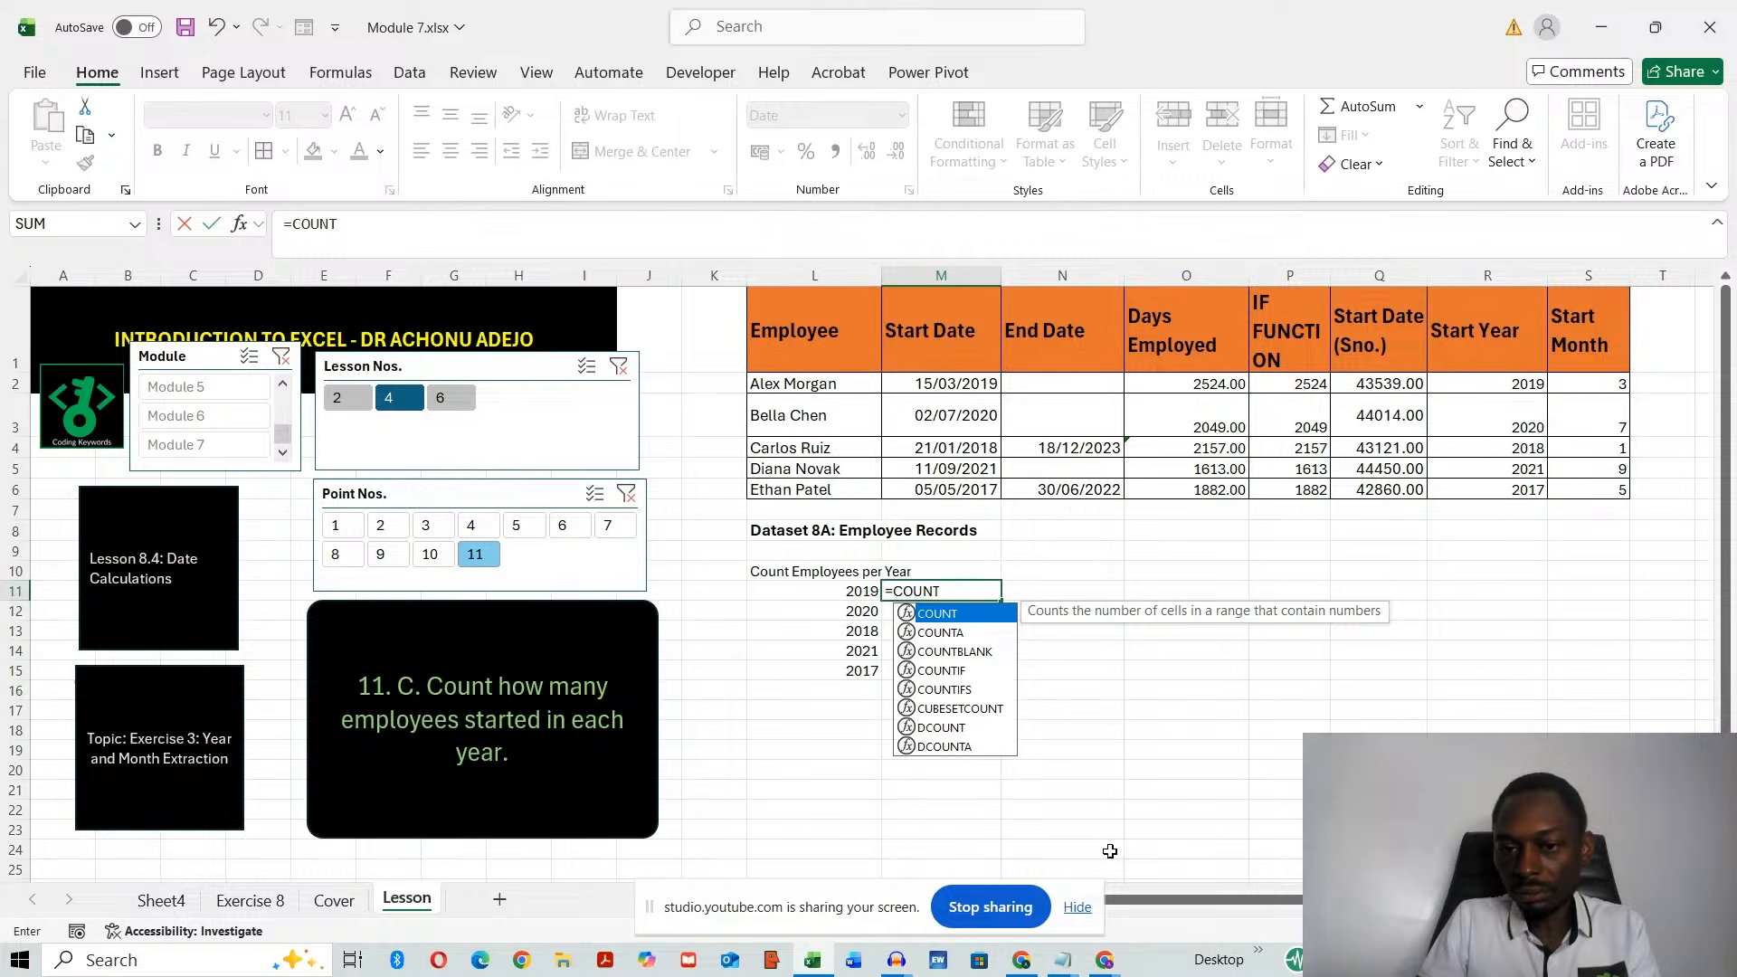
pyautogui.write('IF')
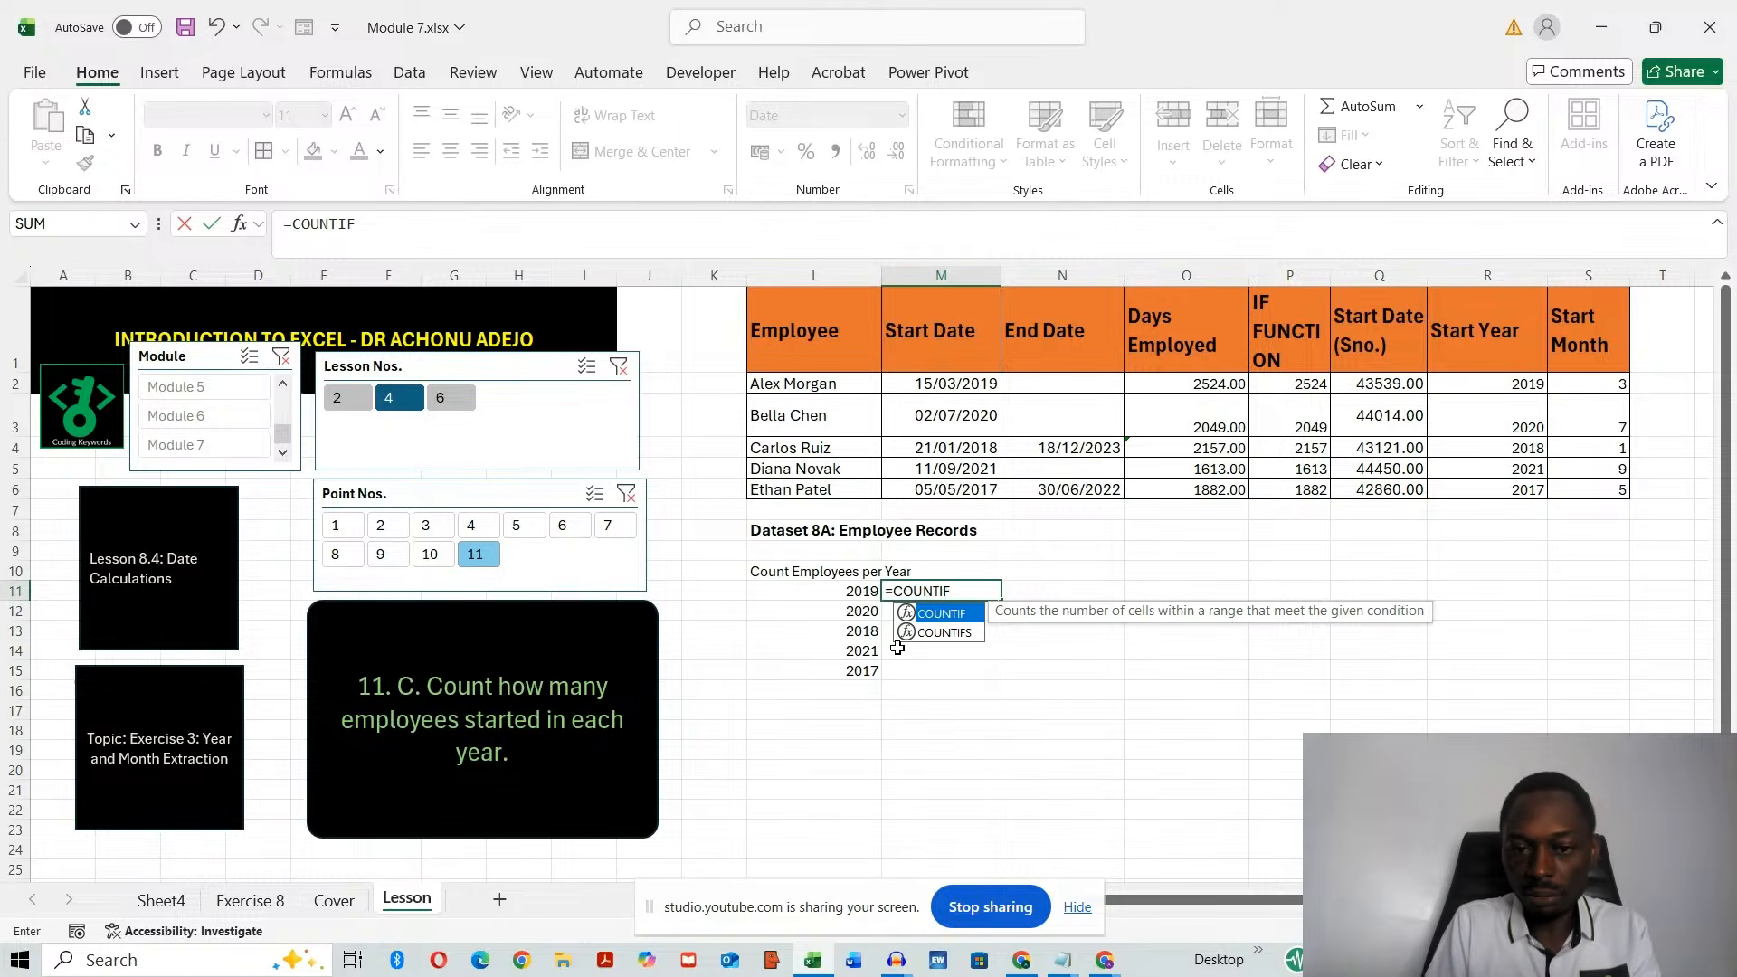
pyautogui.doubleClick(941, 613)
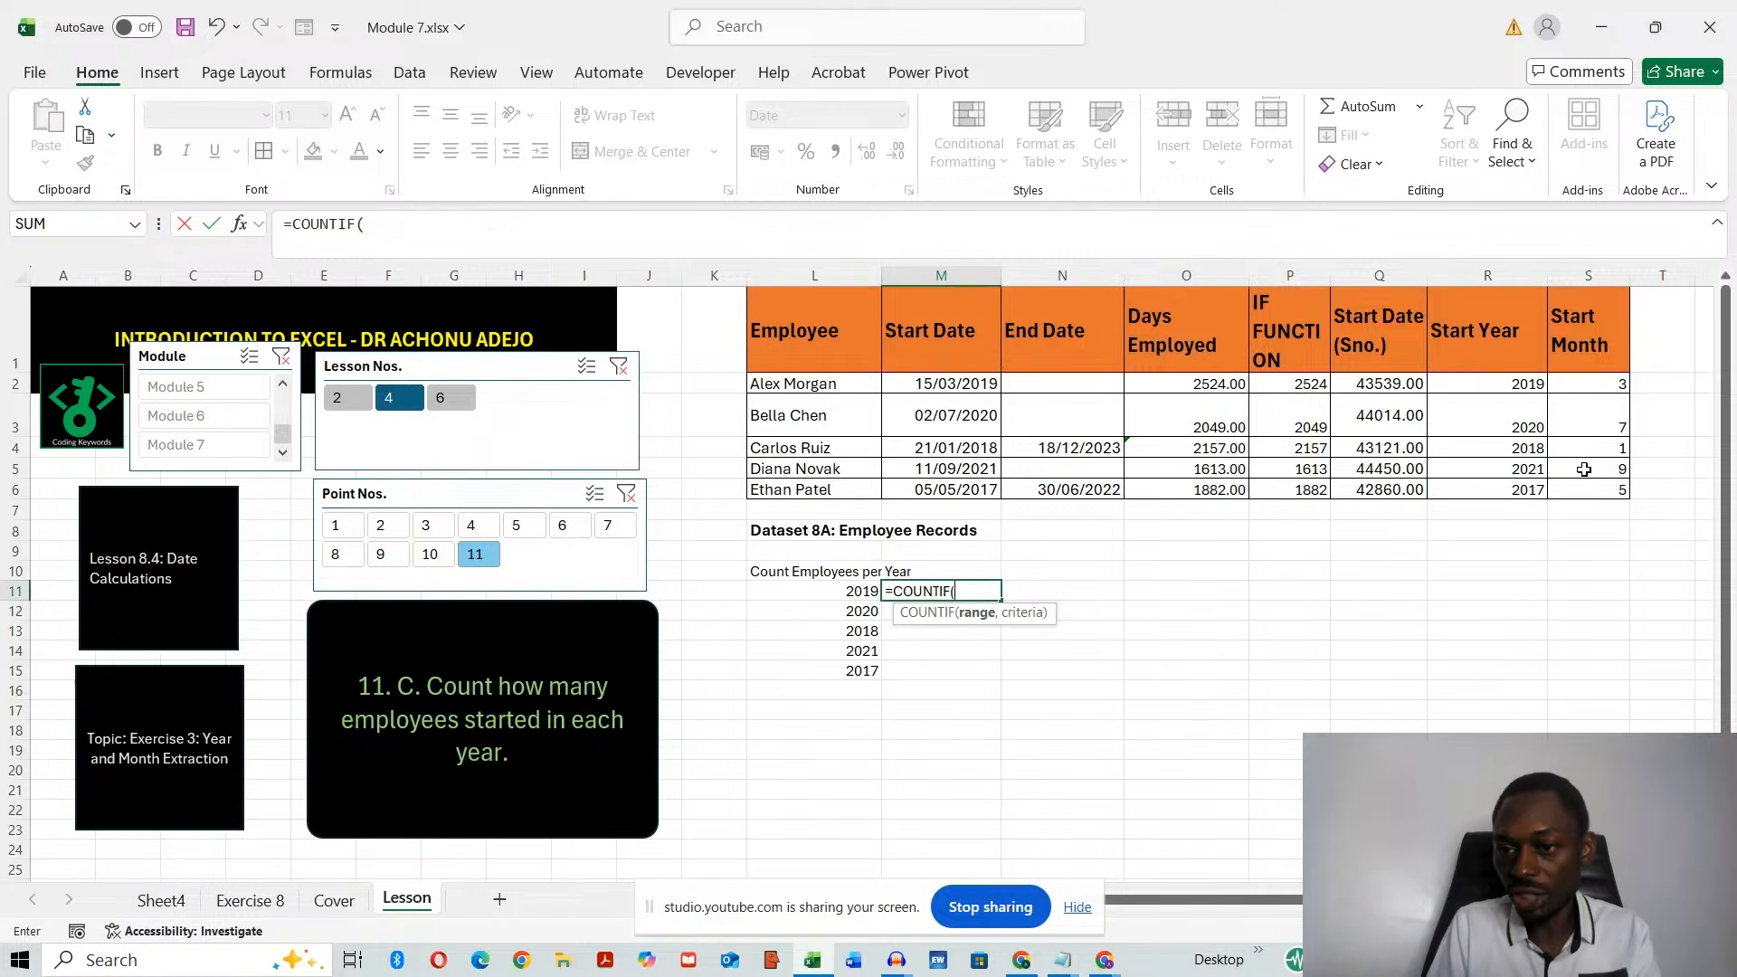
pyautogui.moveTo(1526, 384); pyautogui.dragTo(1514, 489)
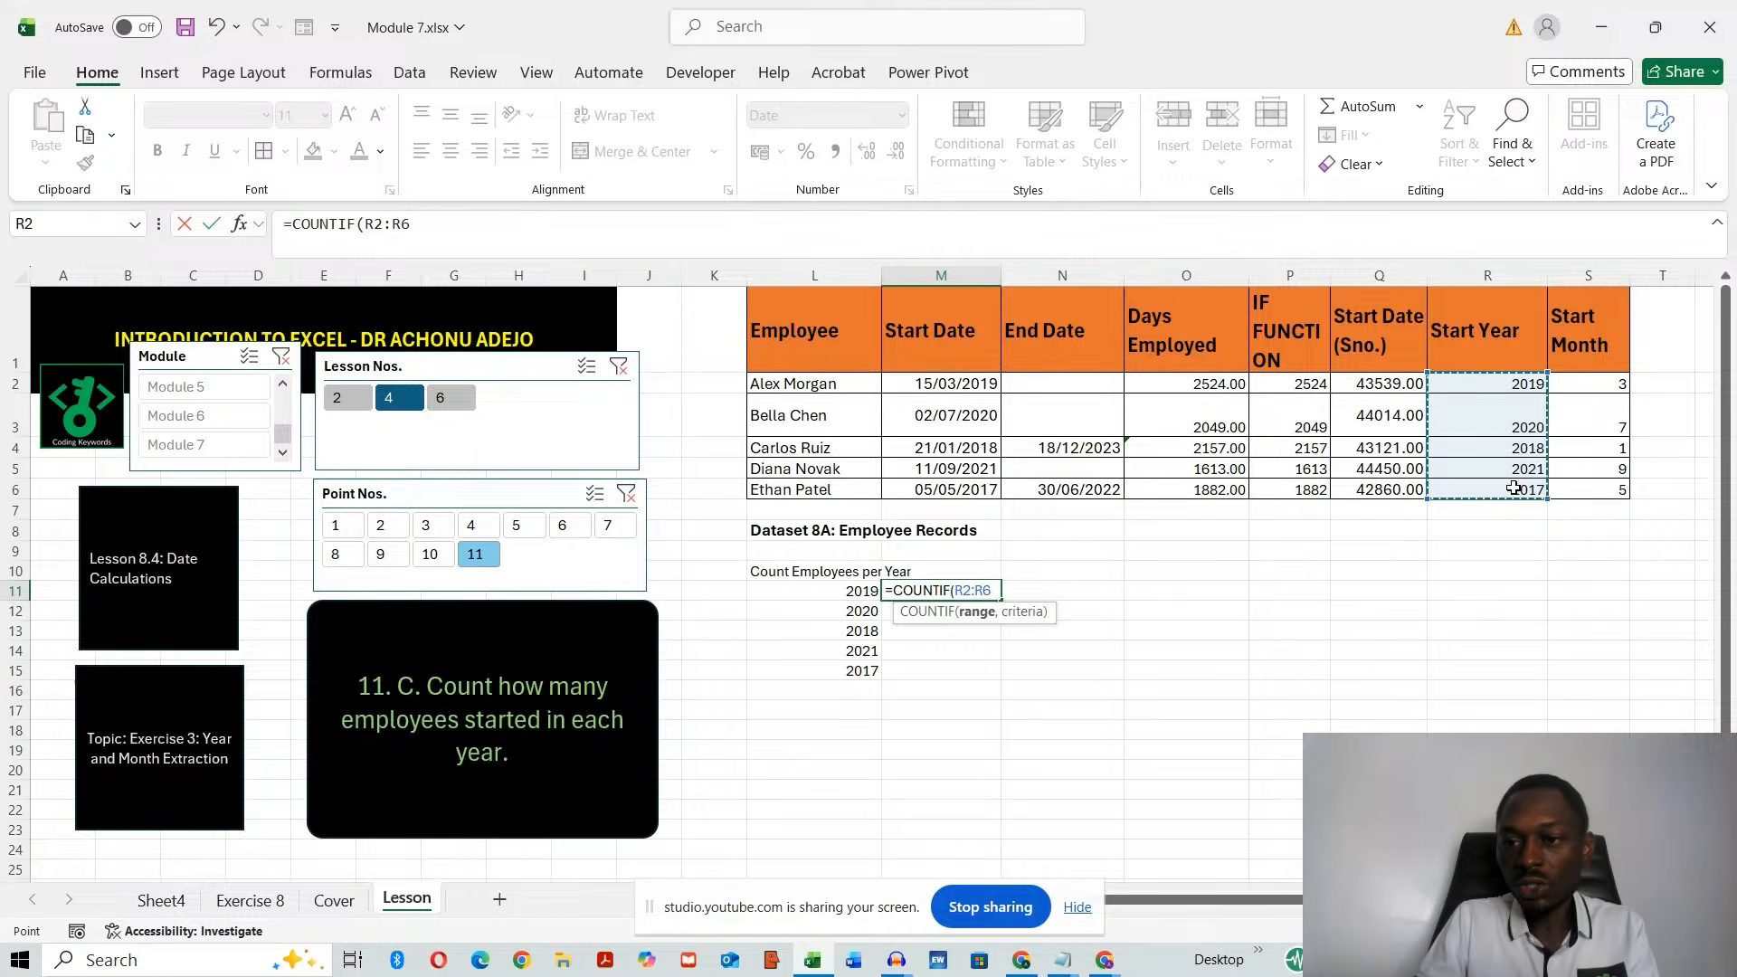
pyautogui.write(',')
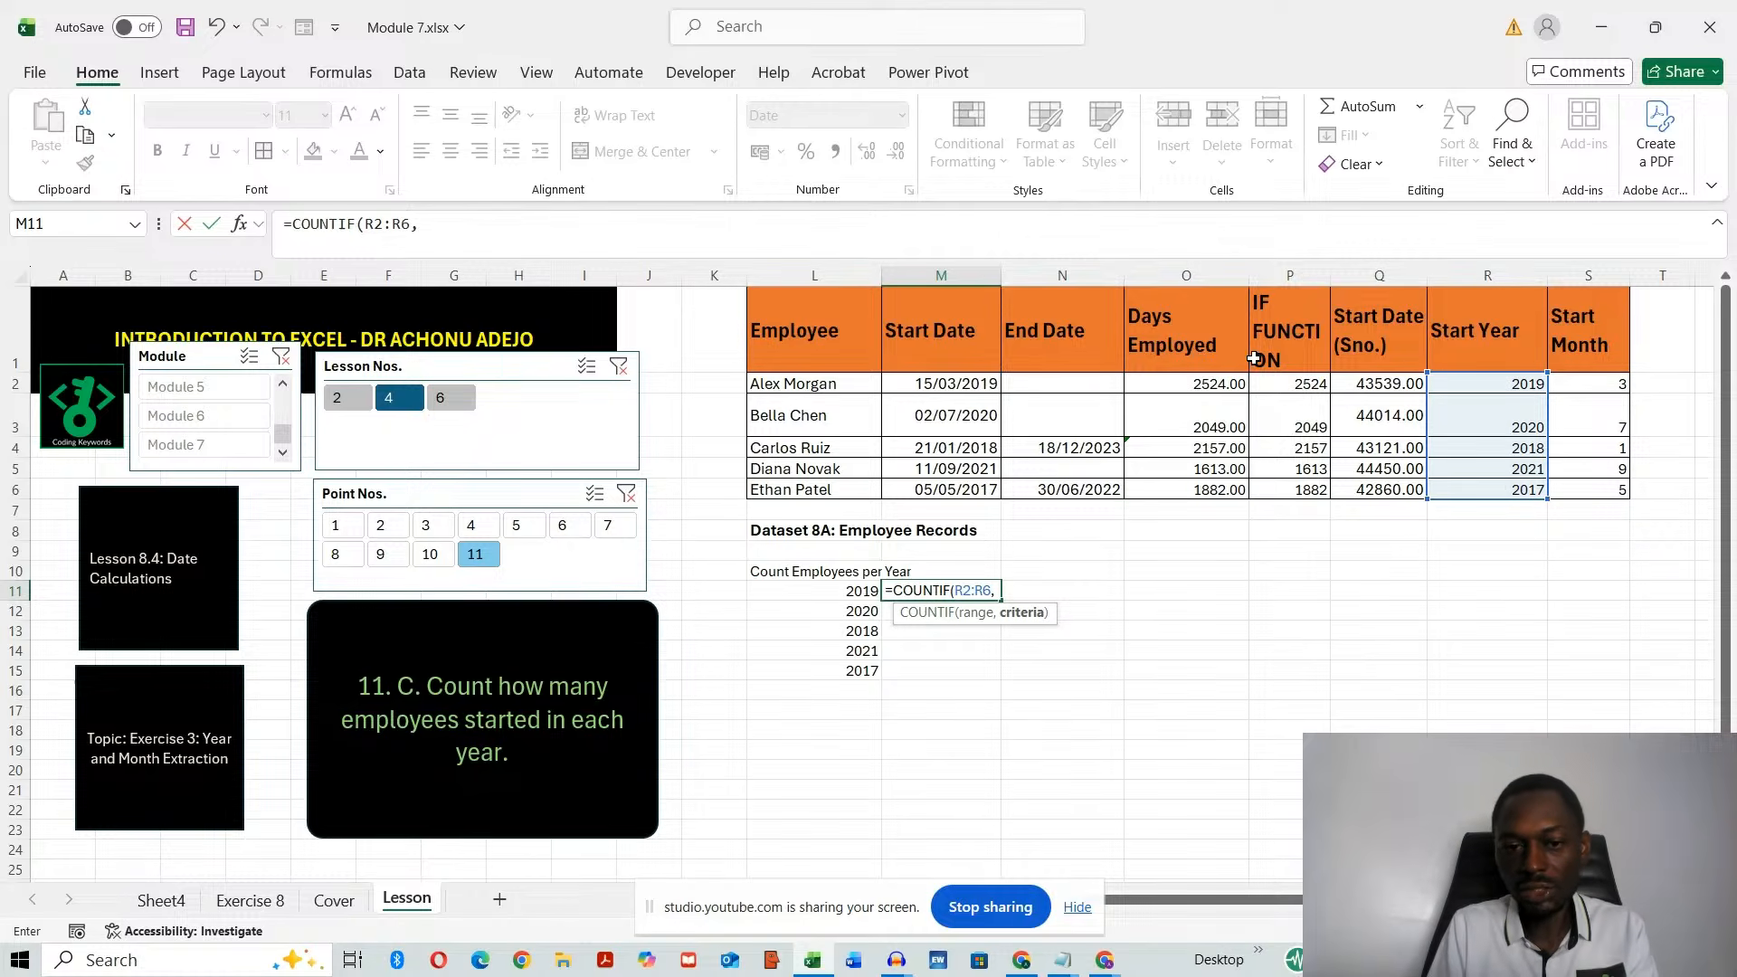
pyautogui.click(836, 593)
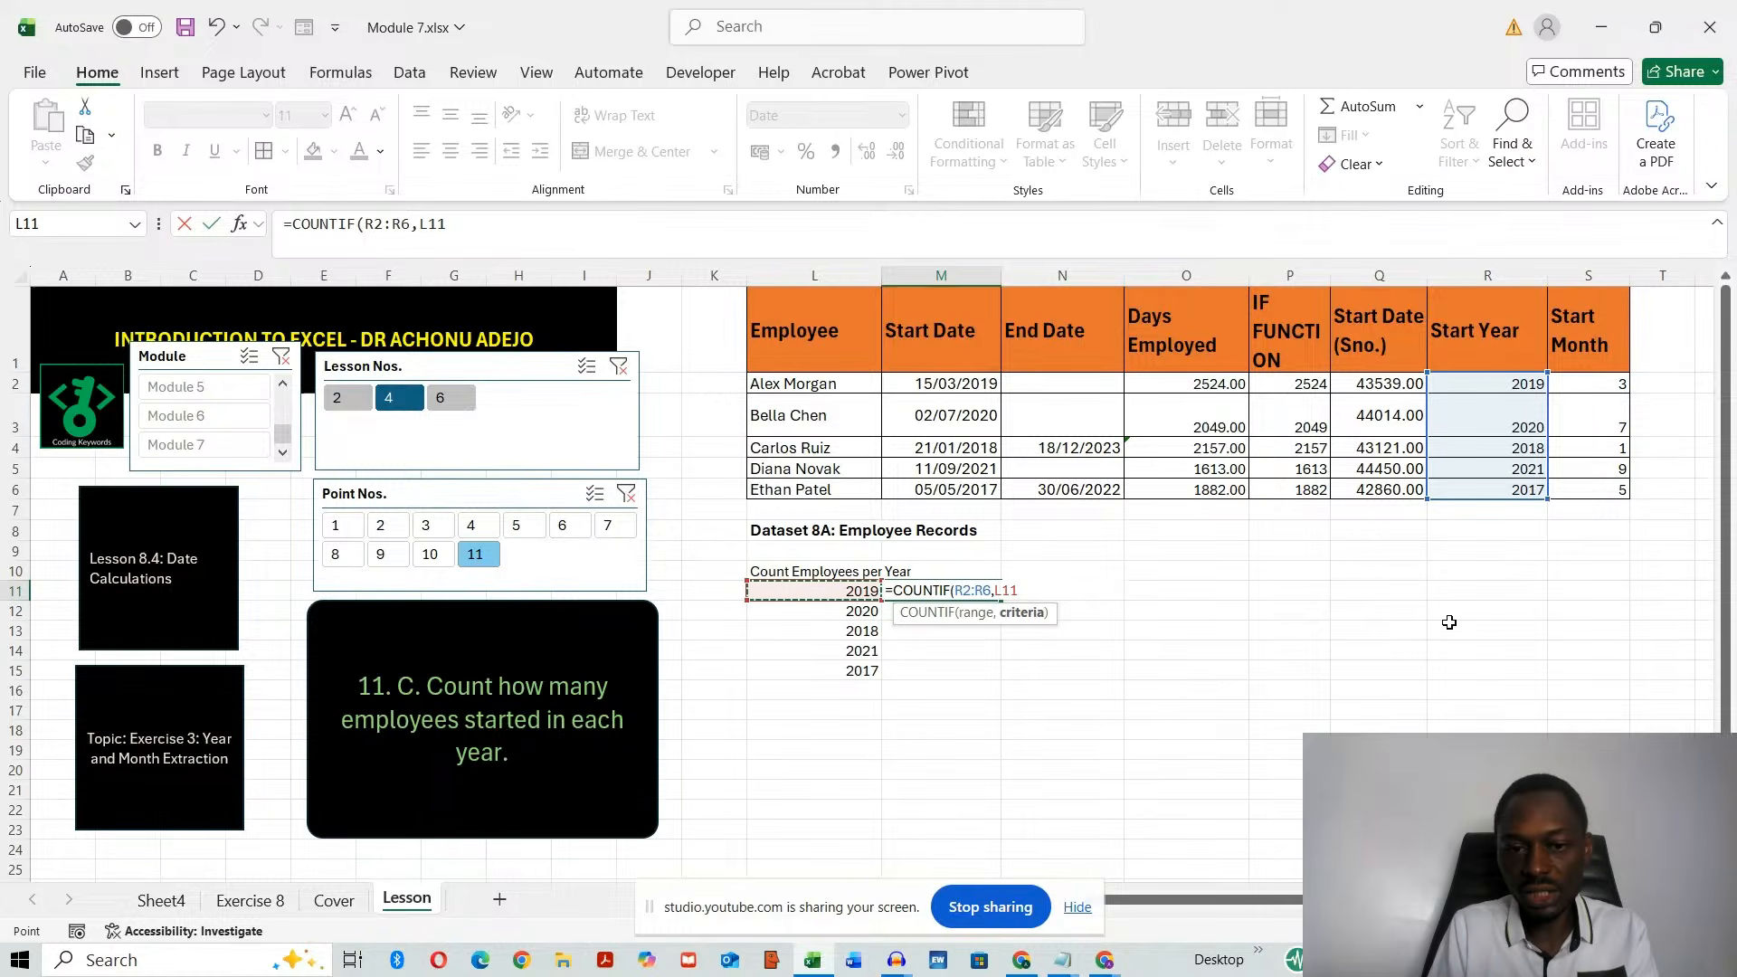
pyautogui.write(')')
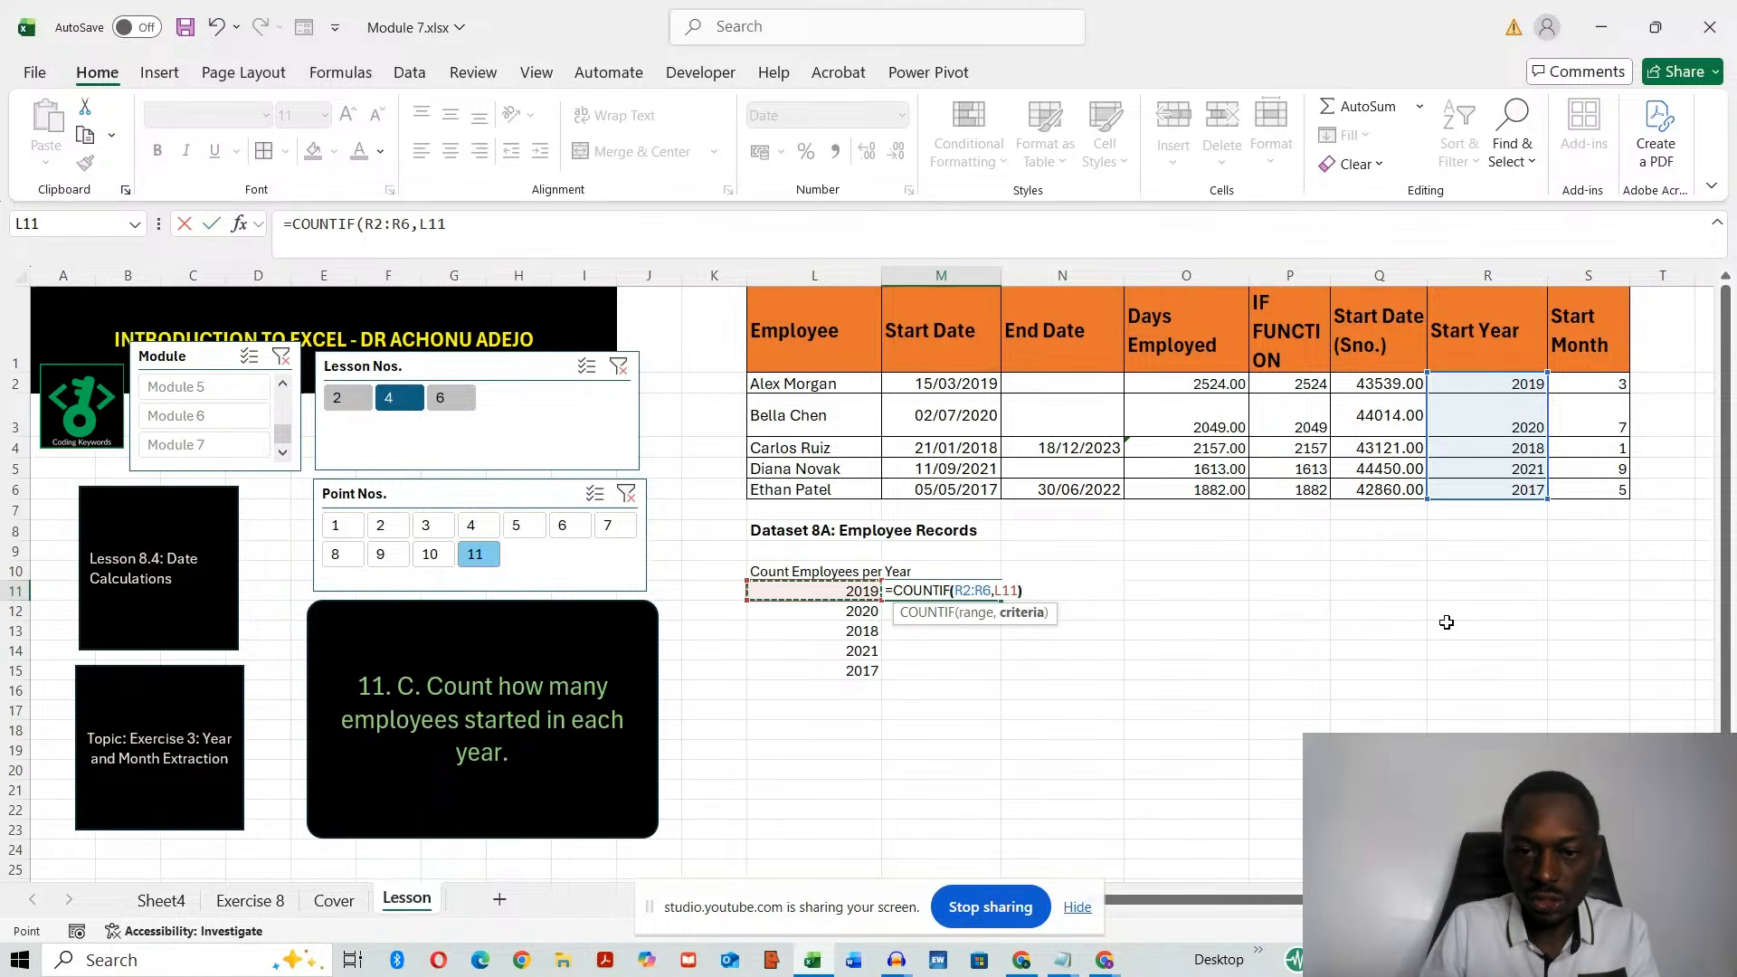
pyautogui.press('Return')
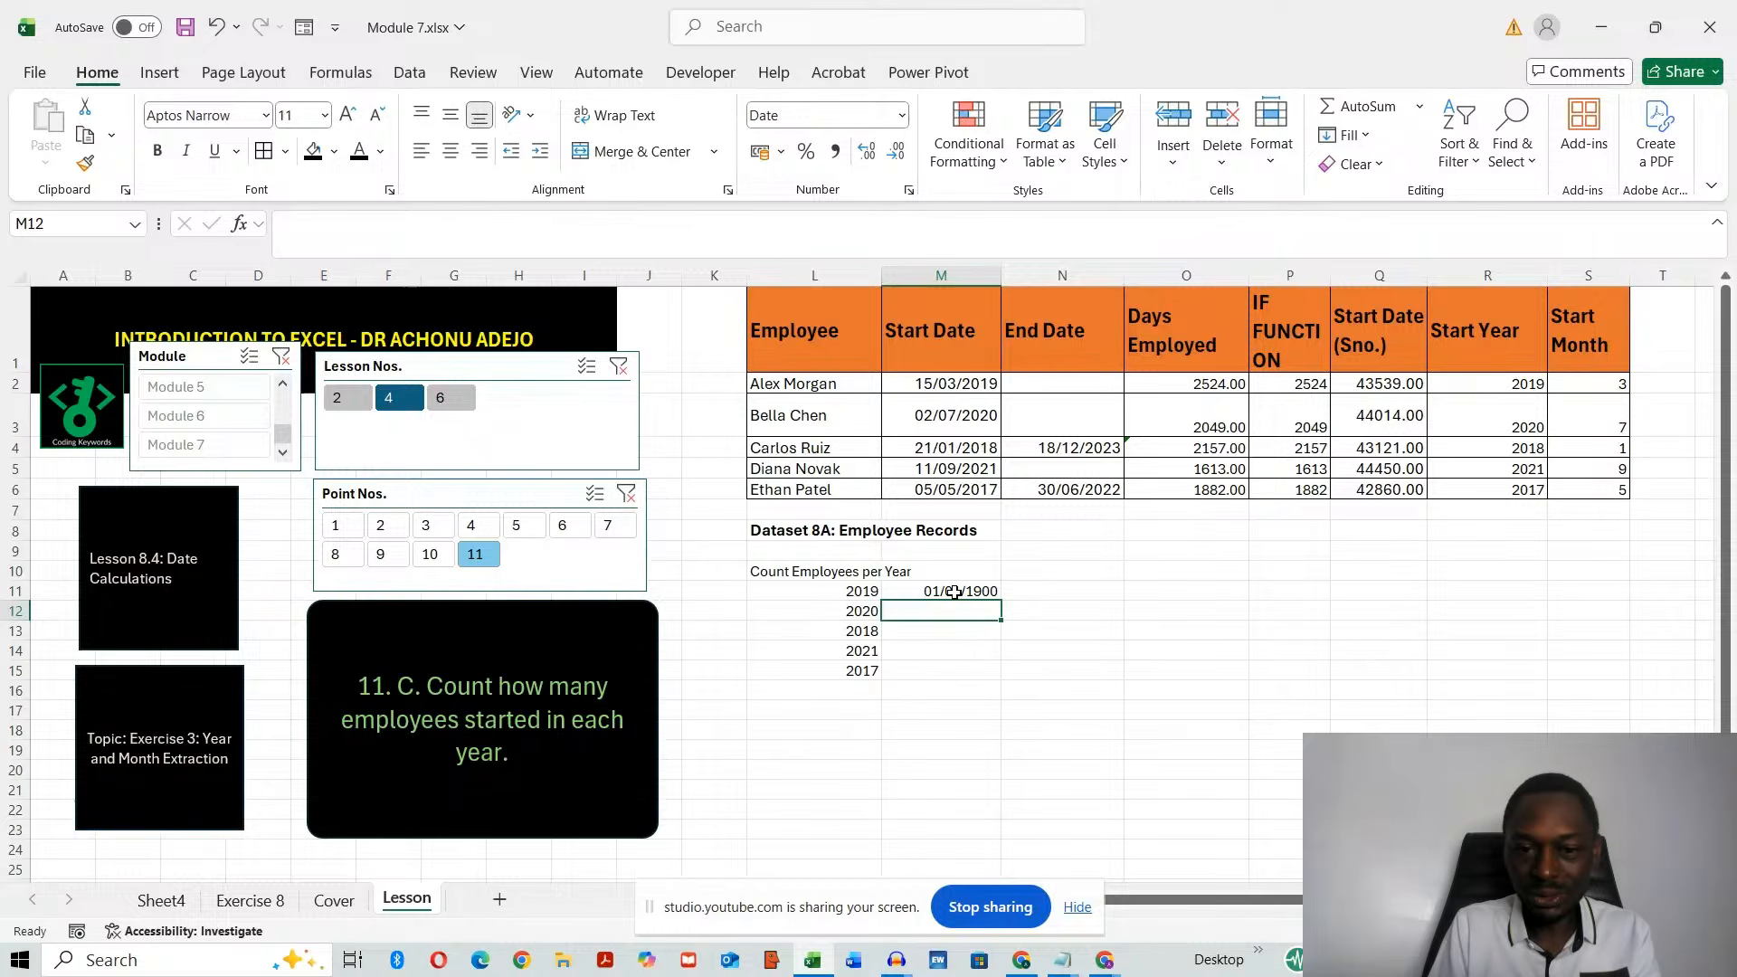
# - Format the count cells M11:M15 as Number with no decimal places
pyautogui.moveTo(955, 593); pyautogui.dragTo(941, 671)
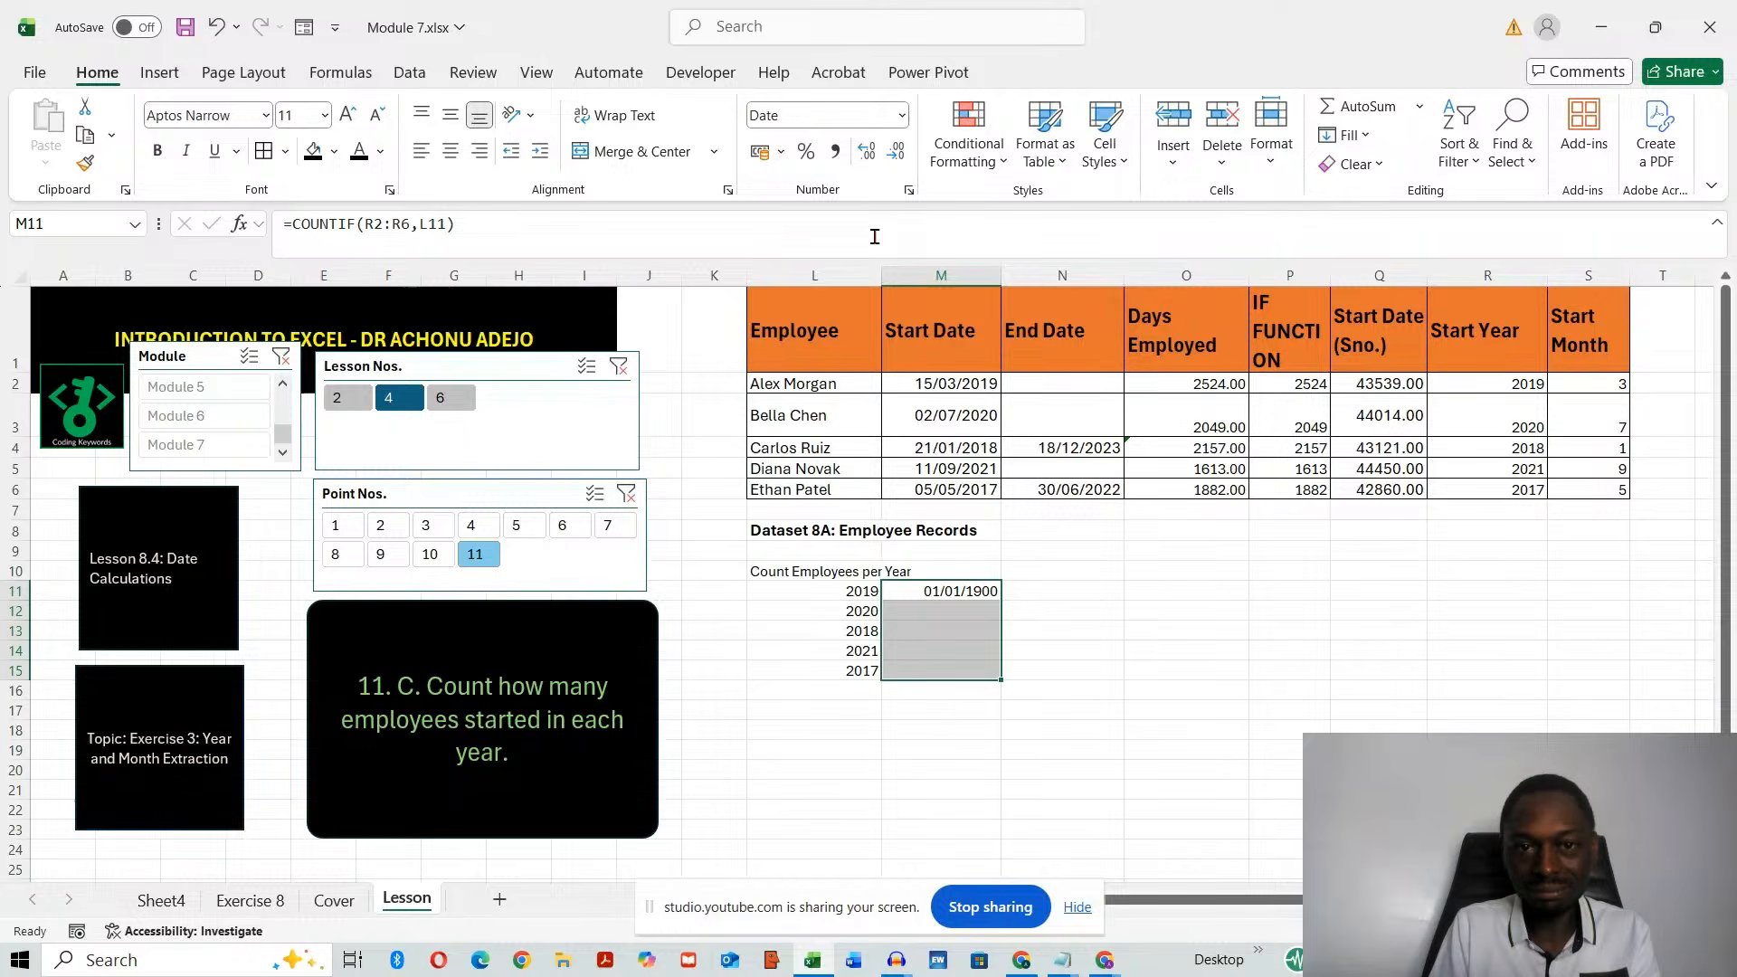
pyautogui.click(902, 115)
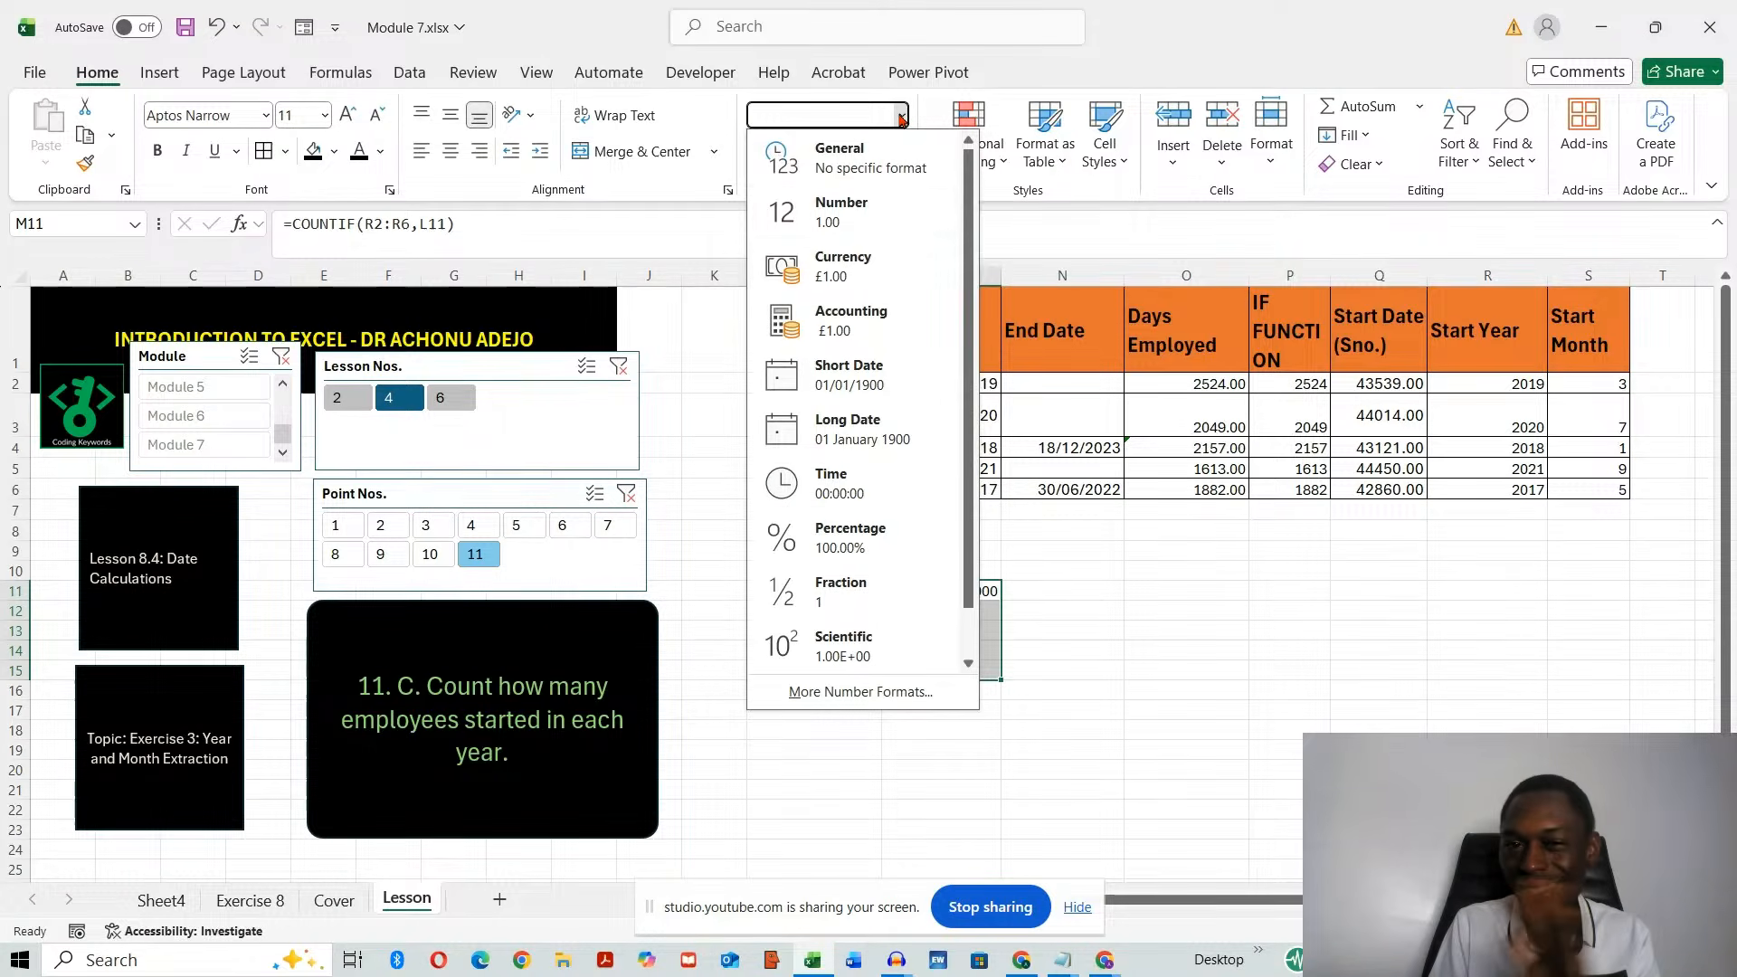
pyautogui.click(863, 226)
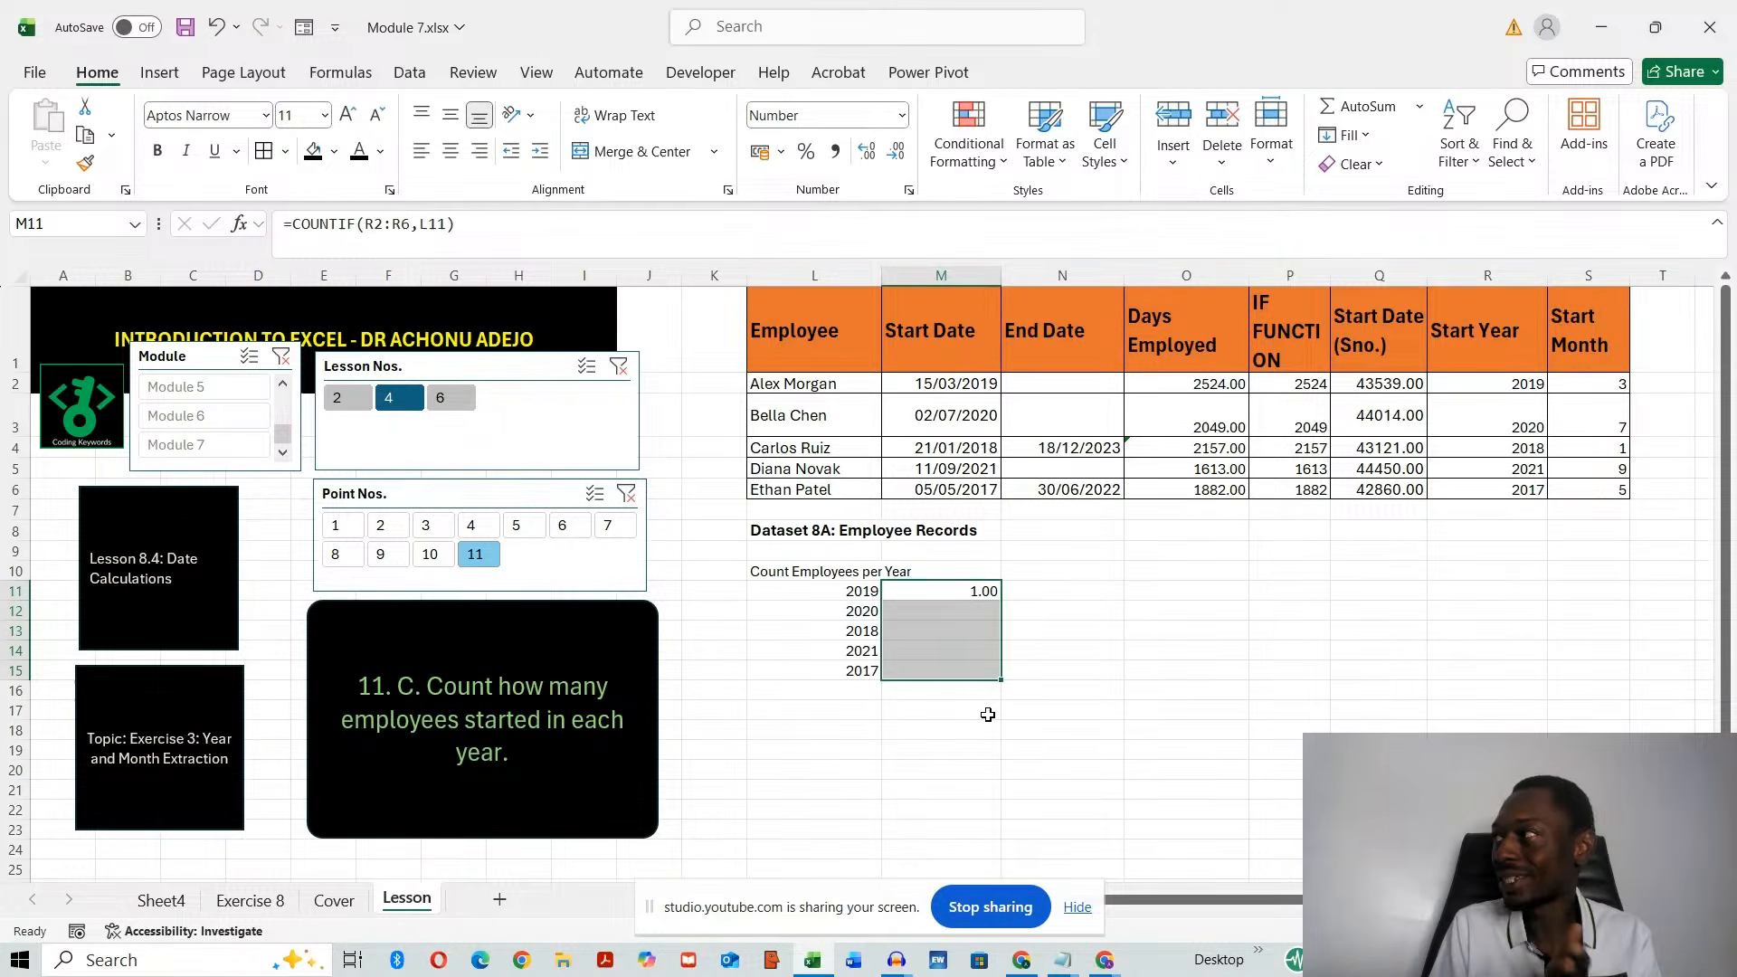
pyautogui.click(984, 768)
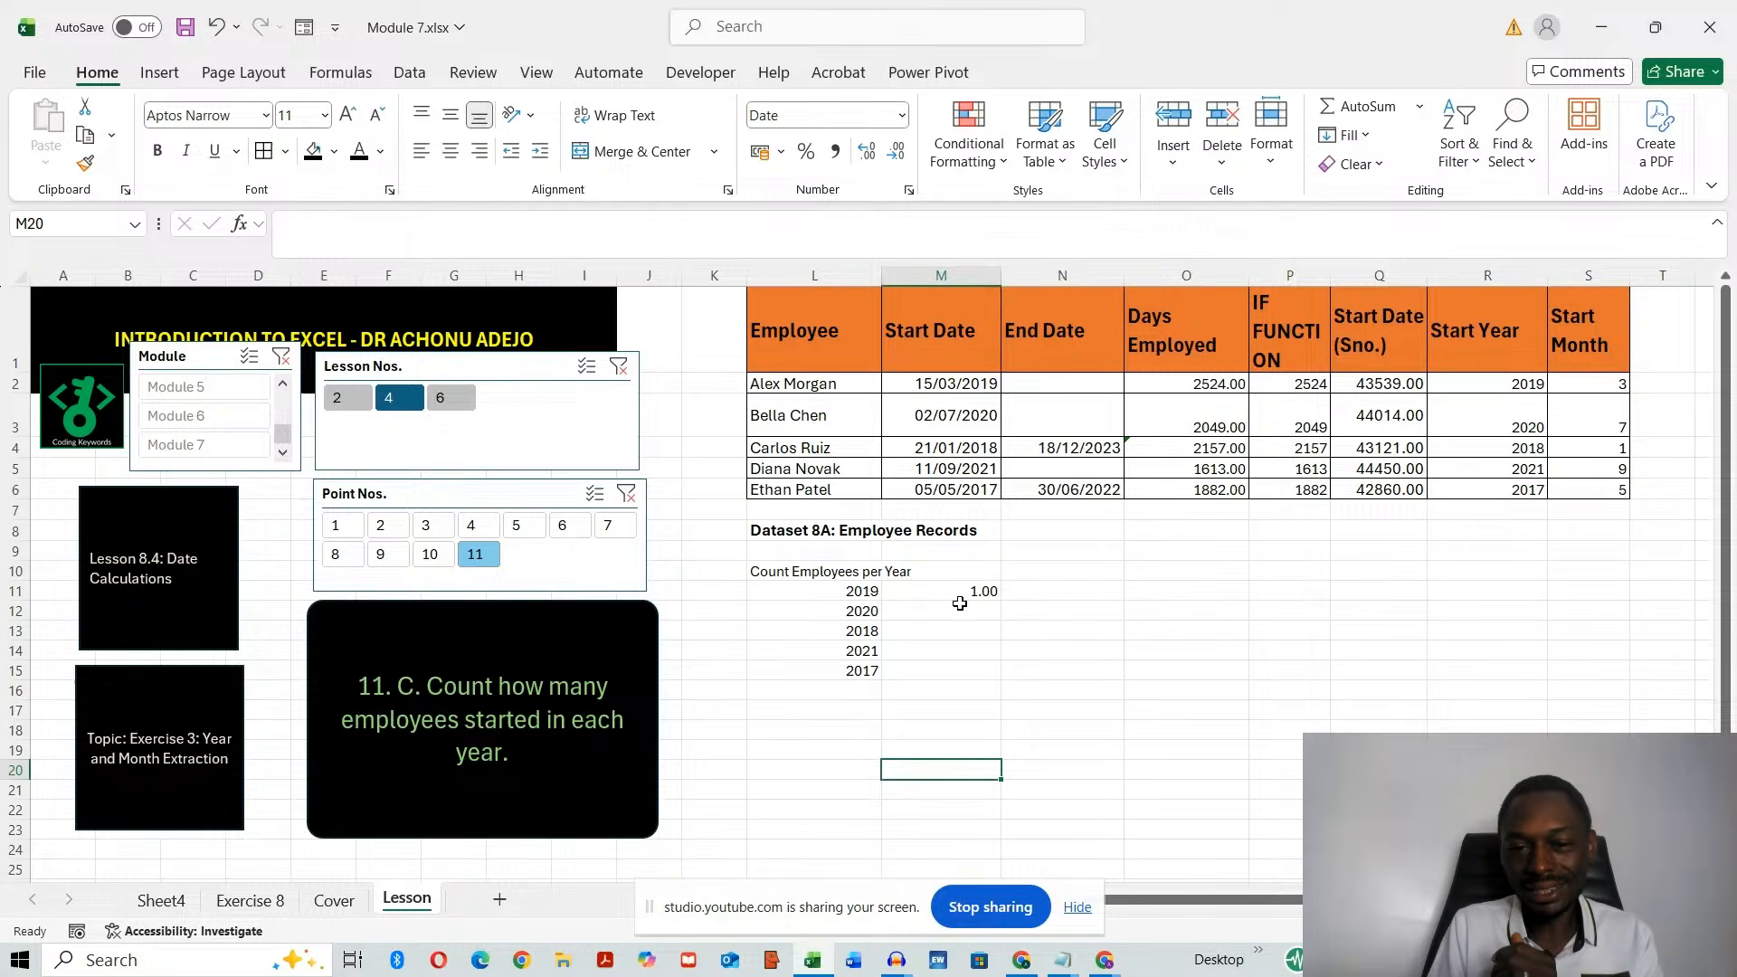
pyautogui.moveTo(958, 586); pyautogui.dragTo(943, 673)
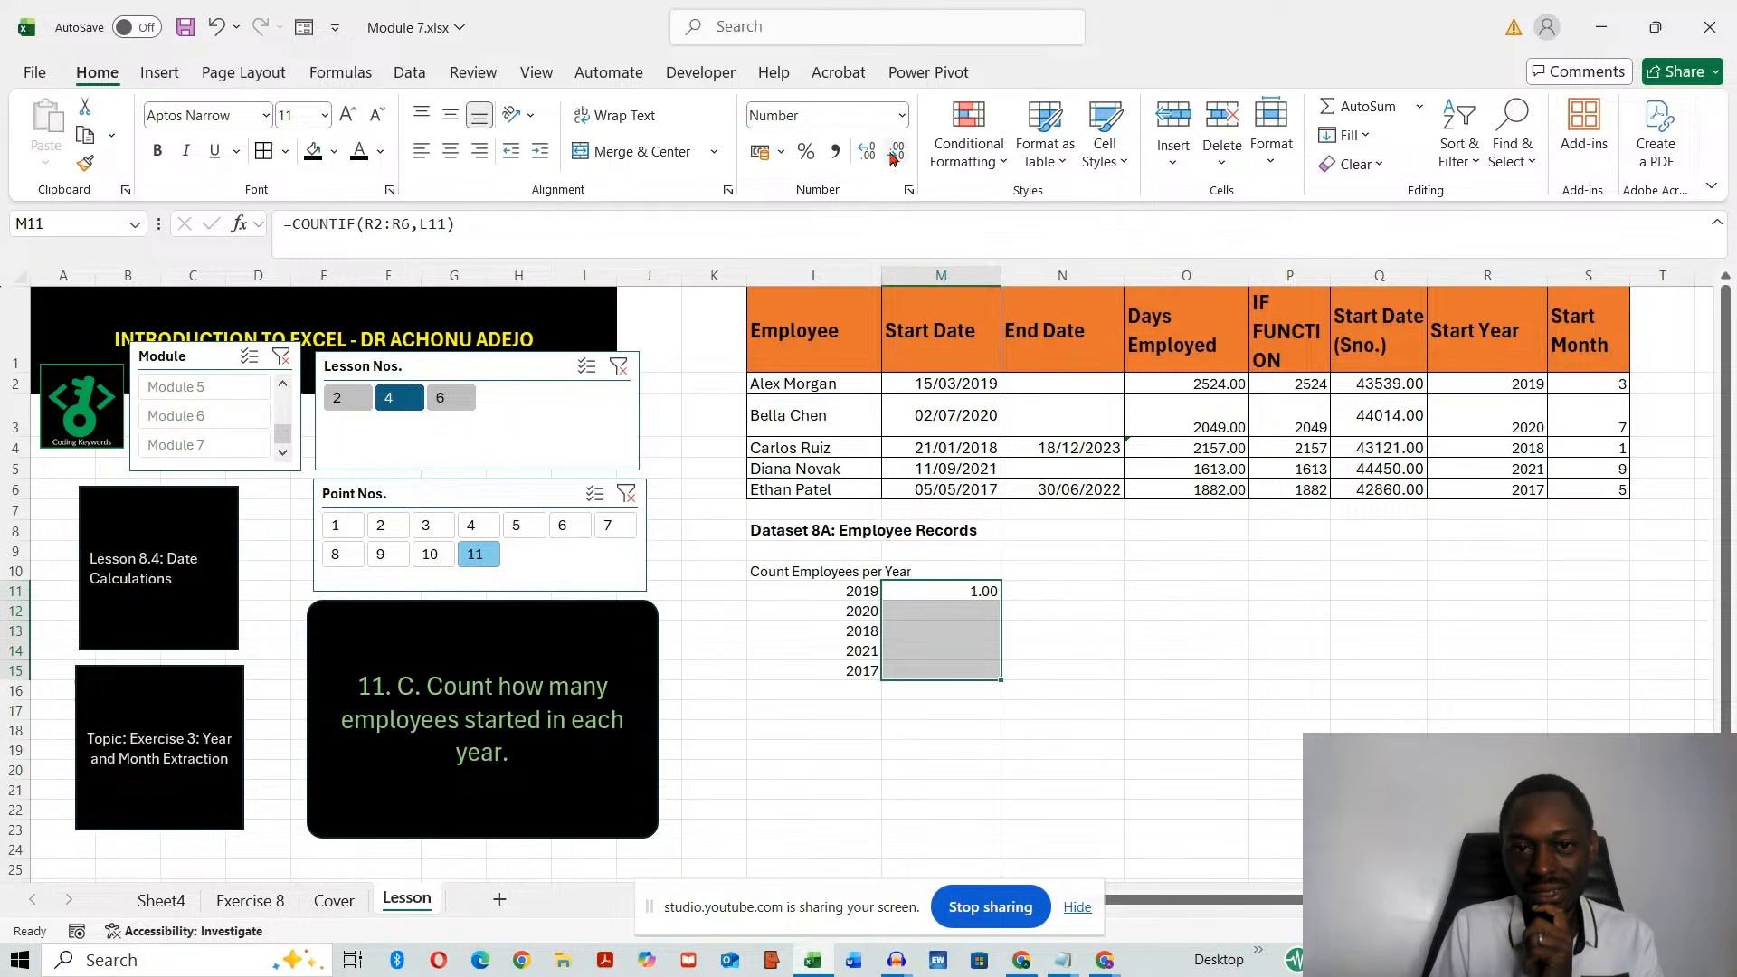
pyautogui.click(1036, 707)
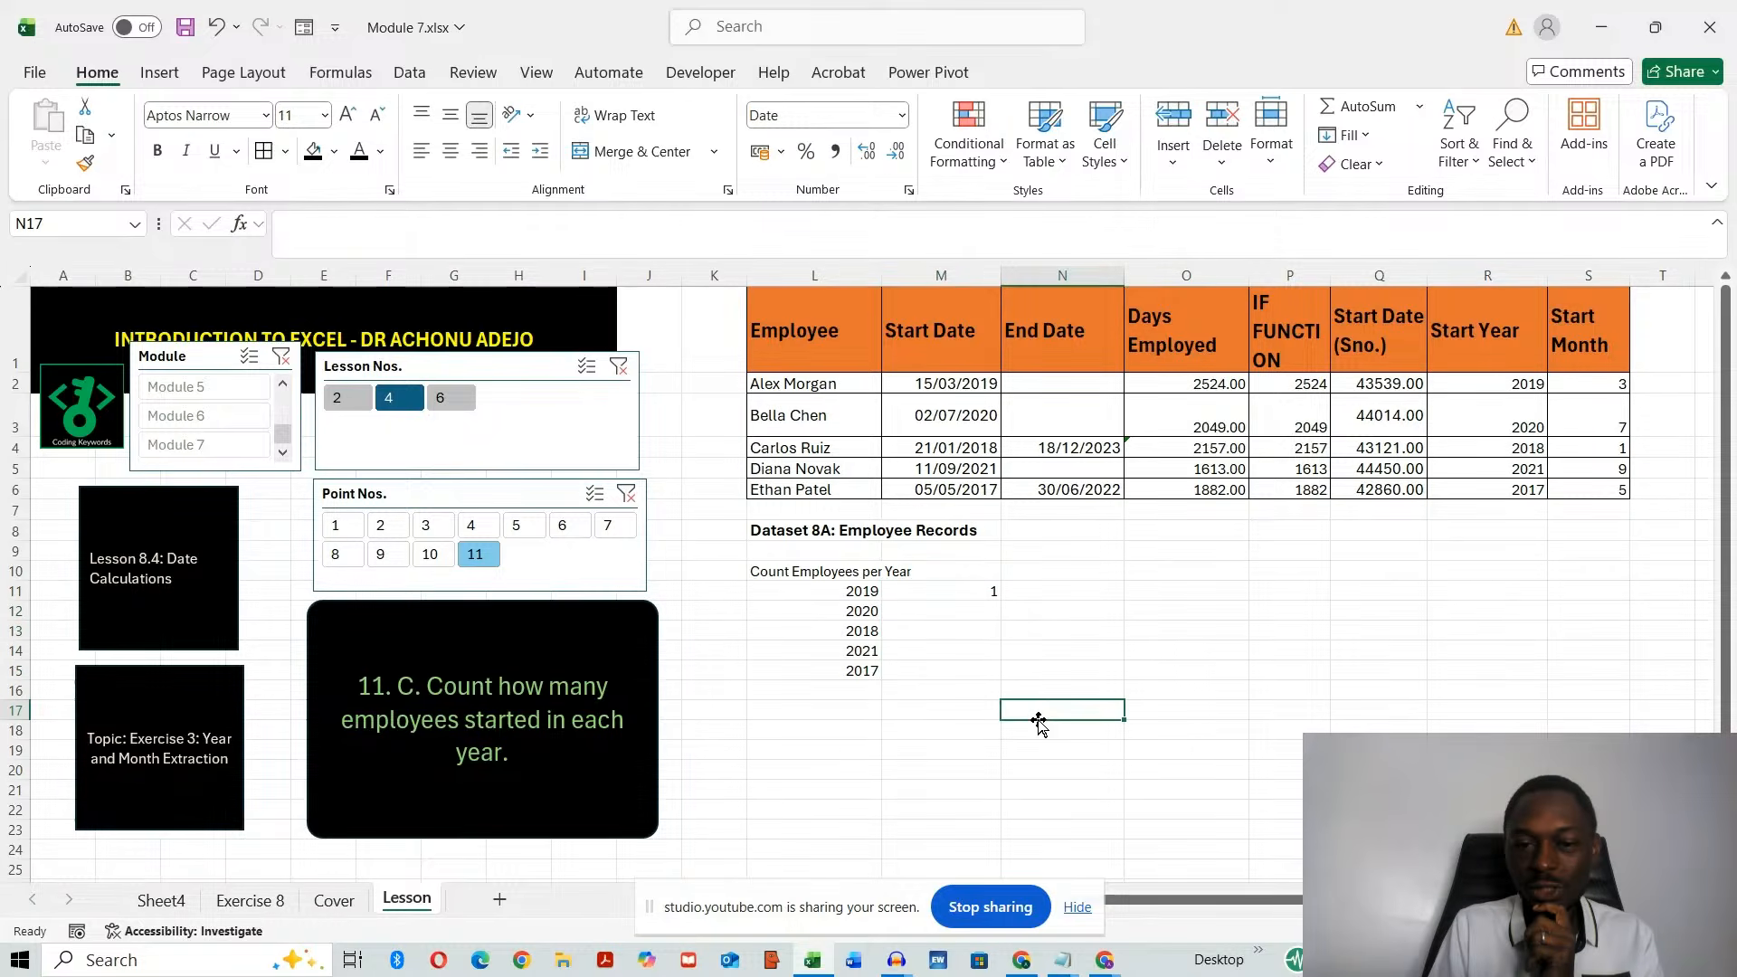
# - Review the COUNTIF formula in M11 and fill it down through M15 for the remaining start years
pyautogui.doubleClick(942, 589)
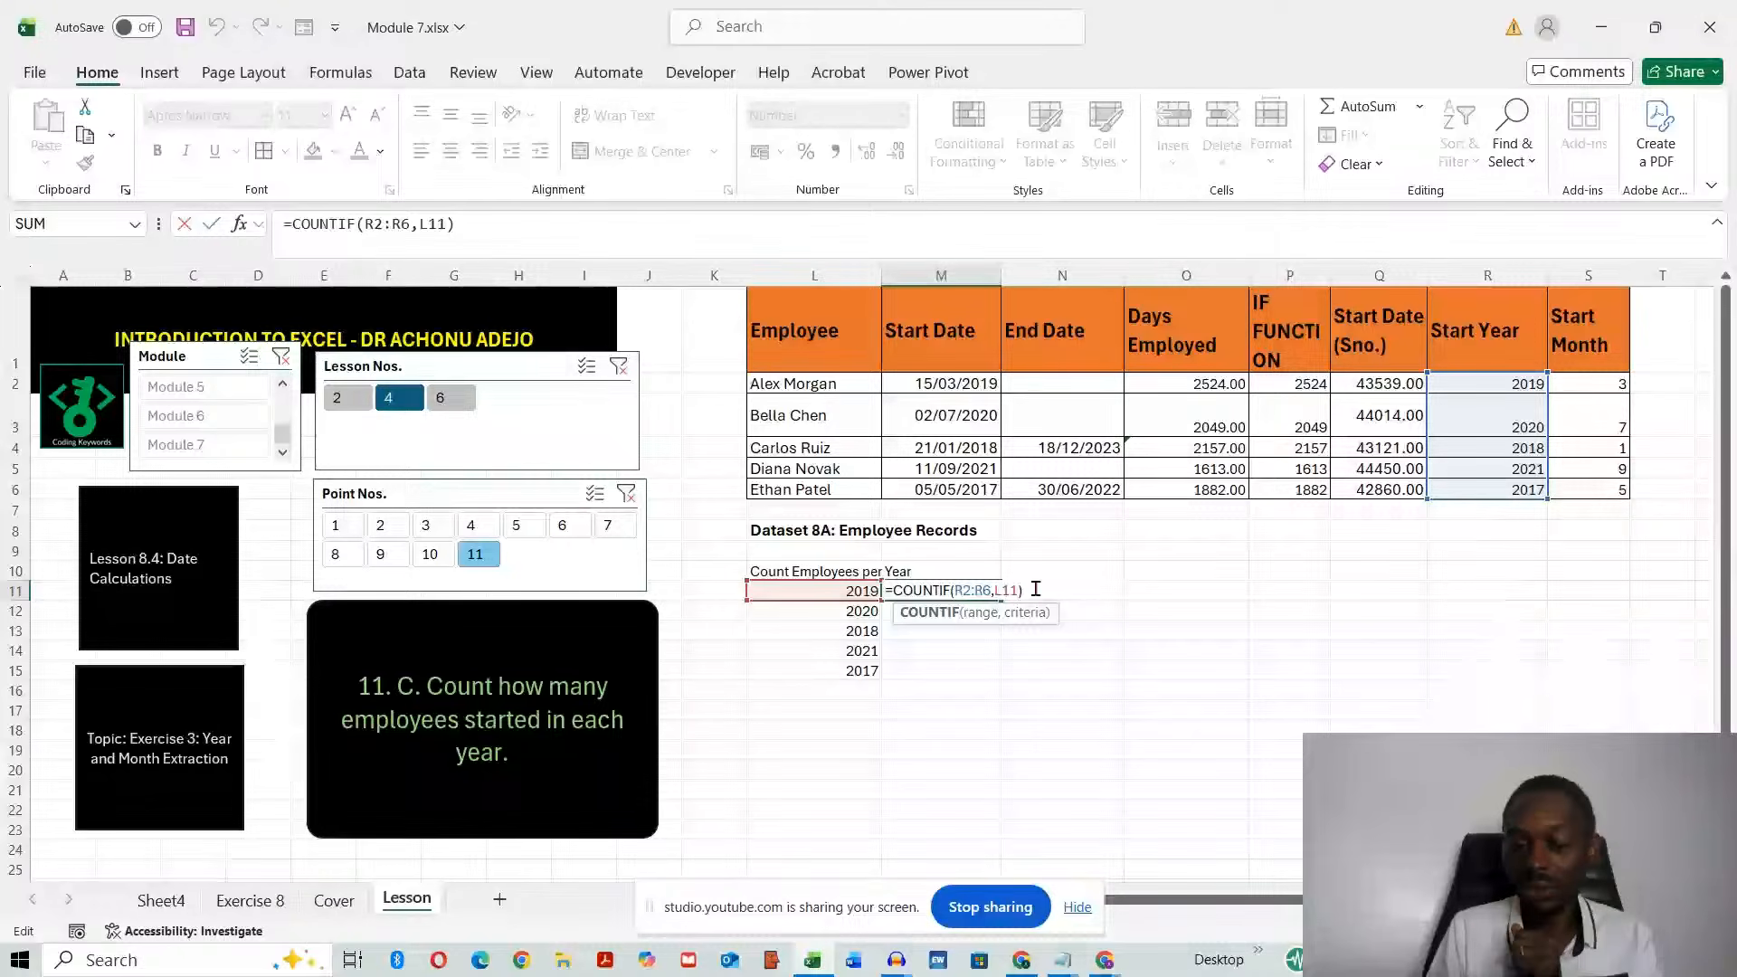
pyautogui.press('Return')
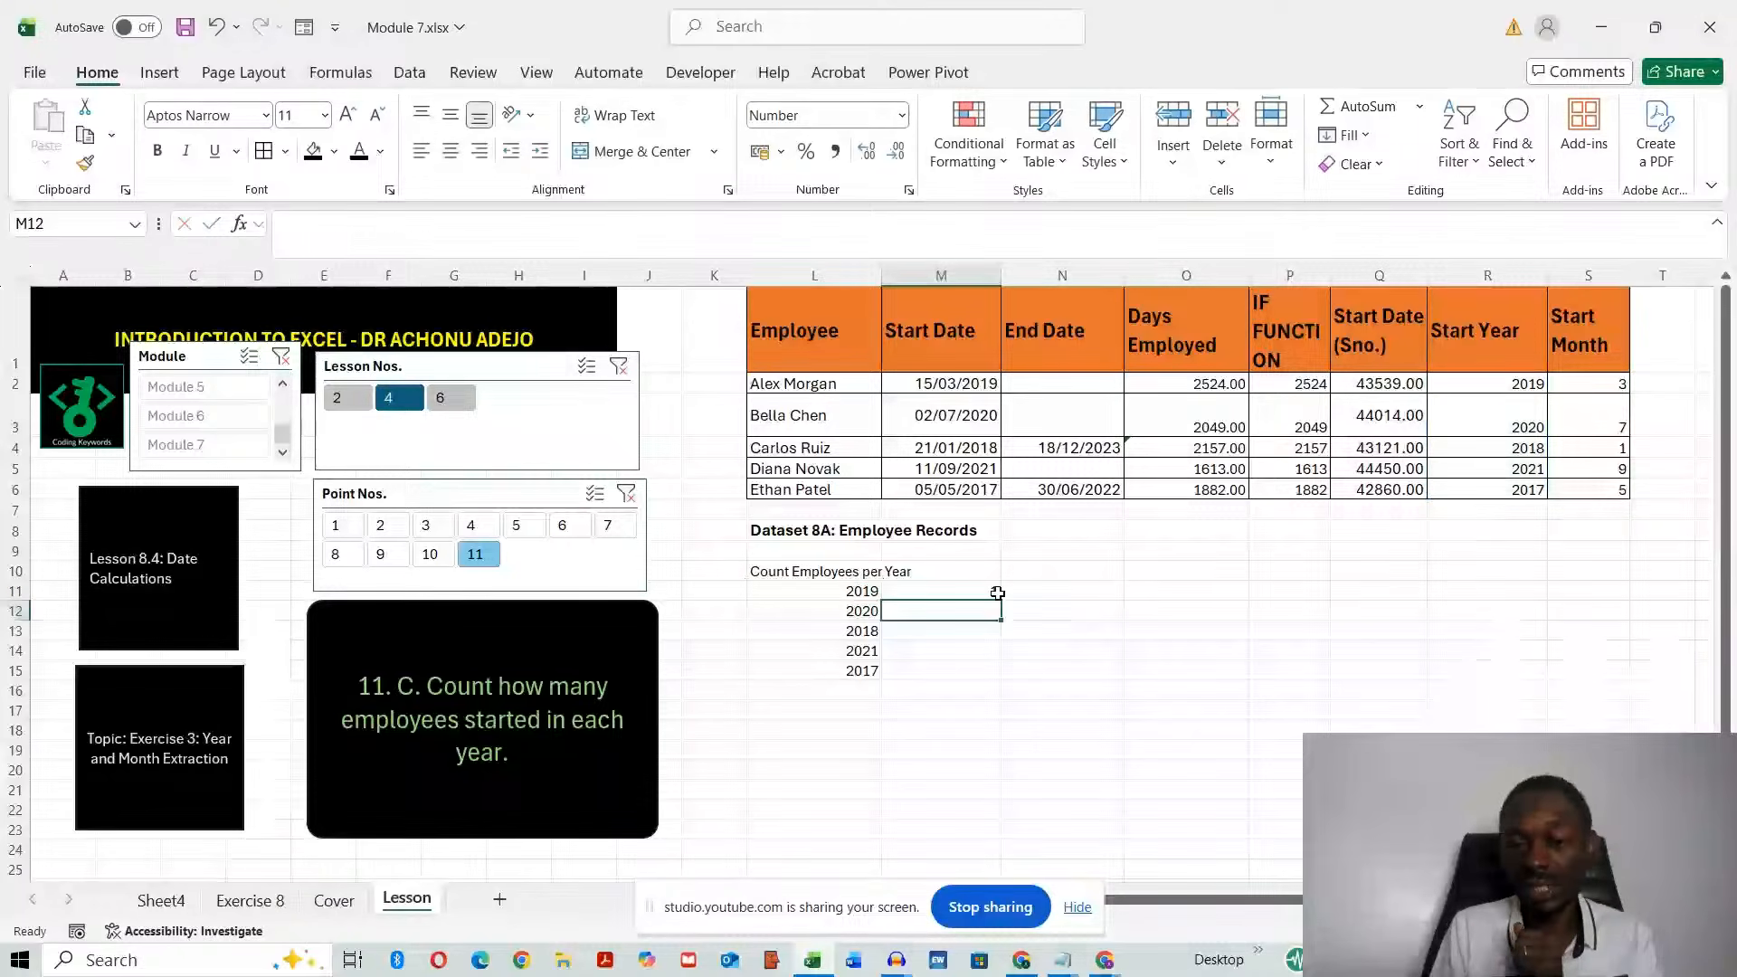
pyautogui.click(997, 593)
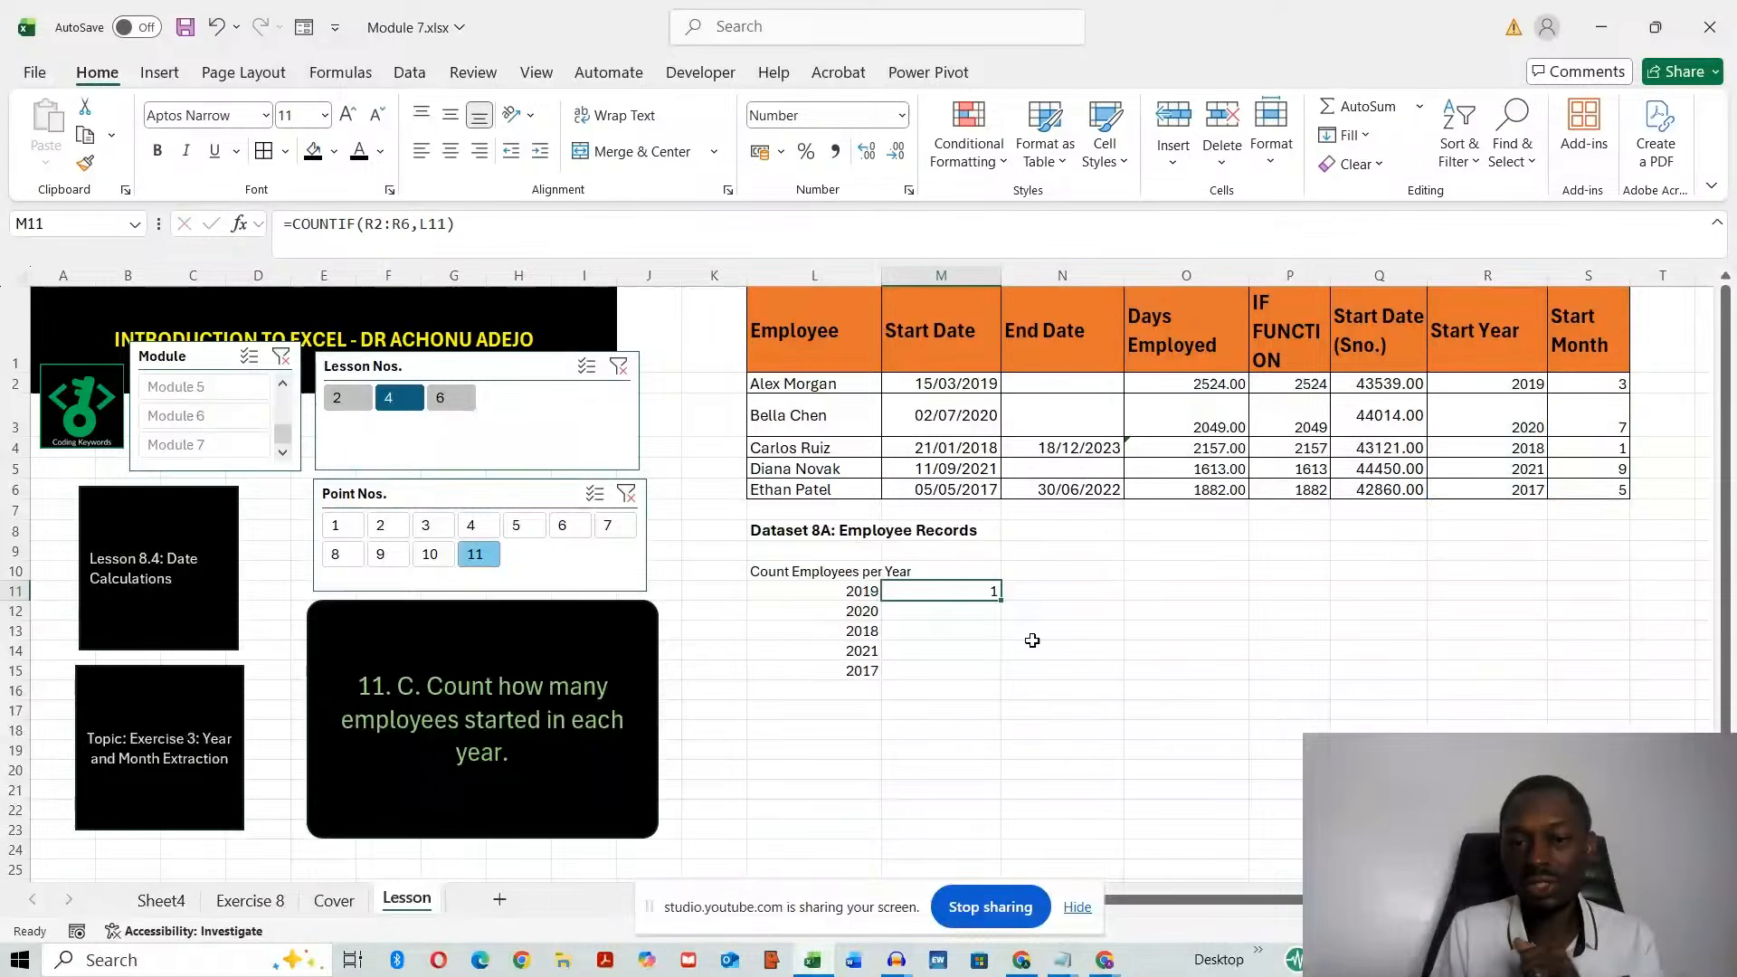
pyautogui.moveTo(1000, 599); pyautogui.dragTo(991, 680)
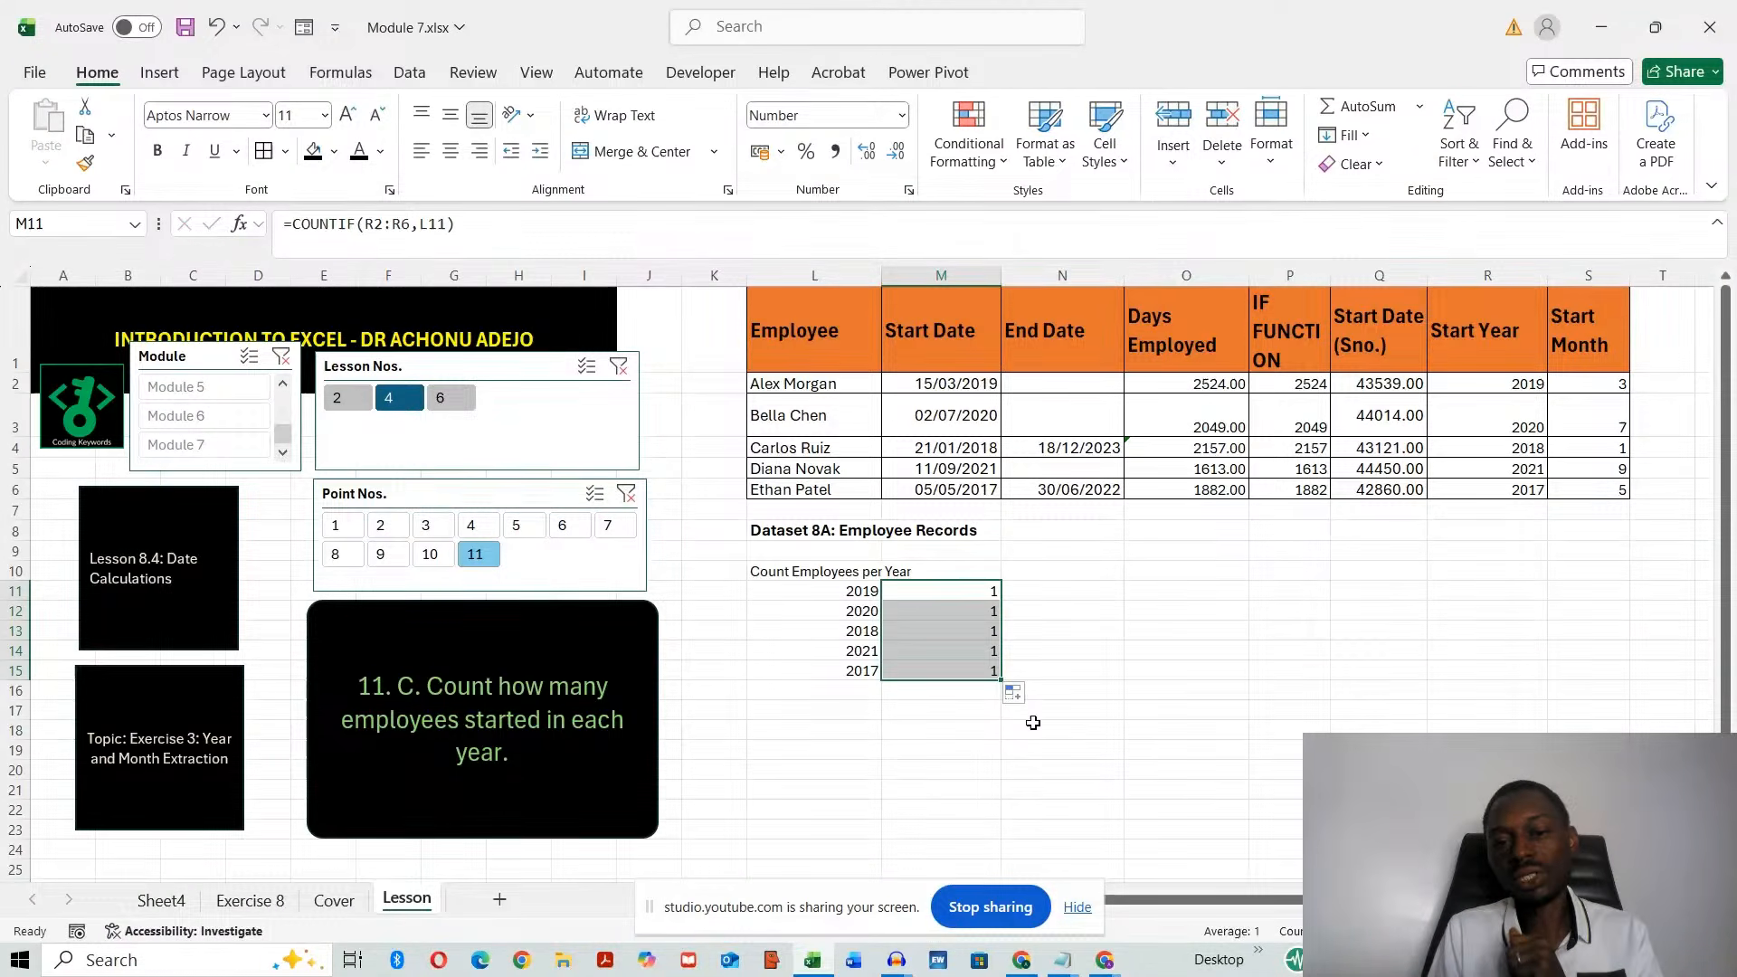
pyautogui.click(947, 733)
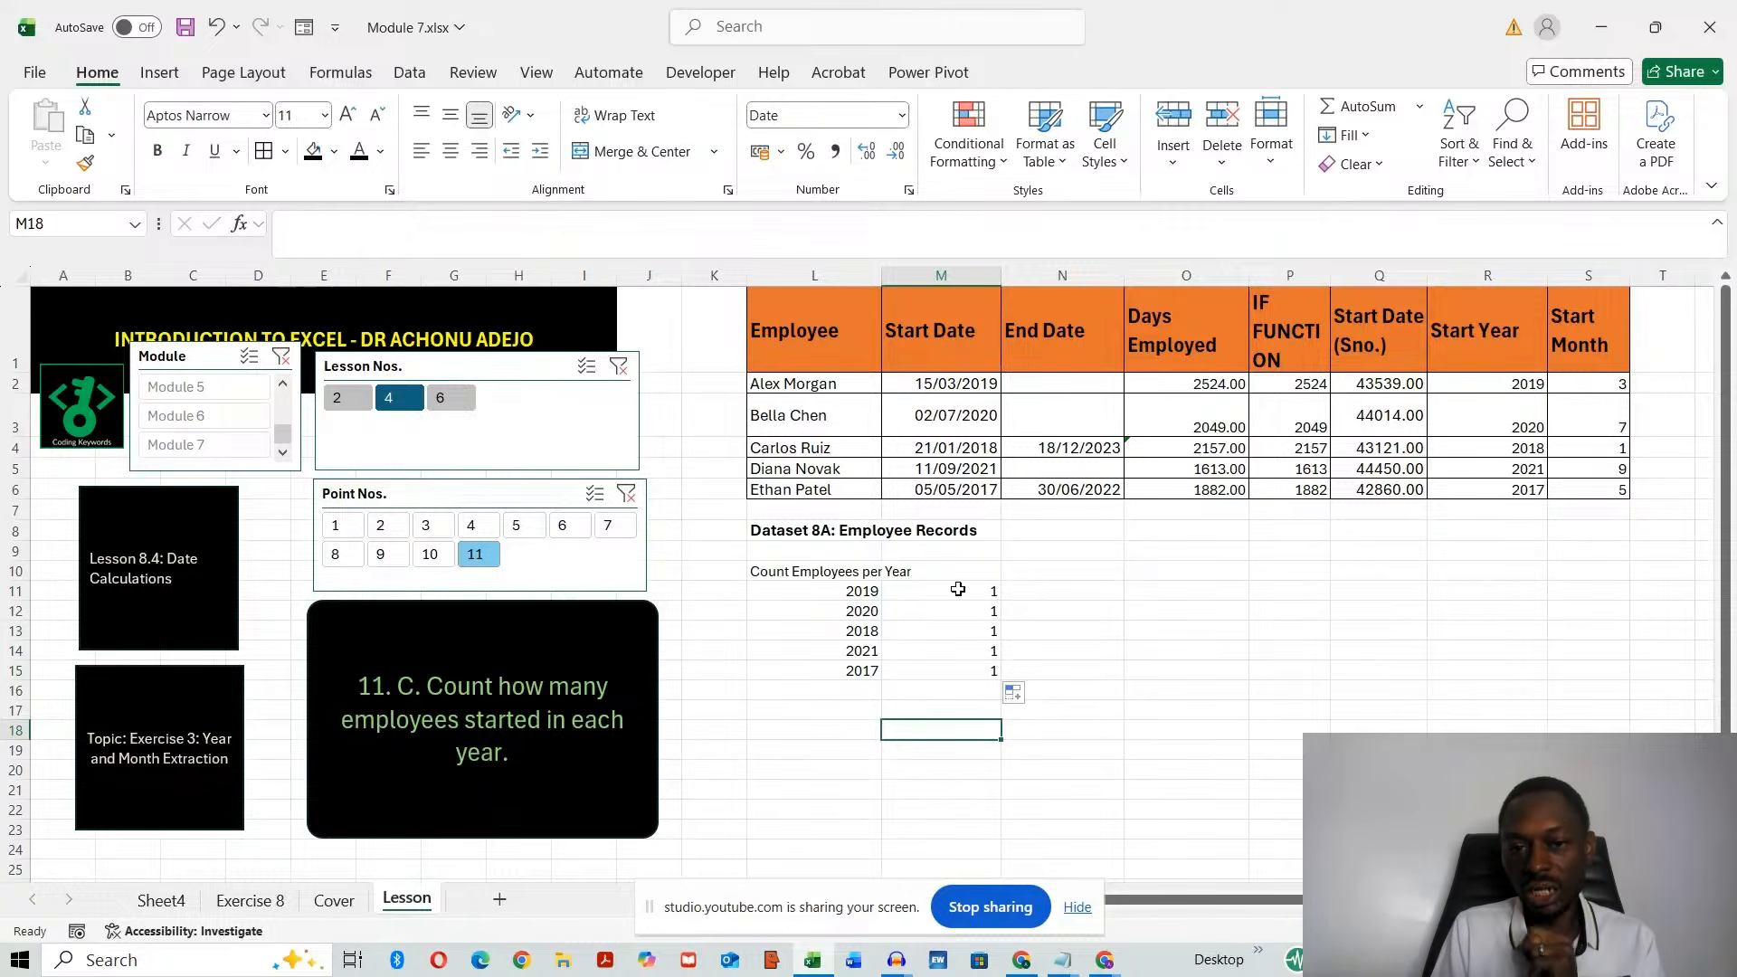
# - Change the start date in M4 to 21/01/2019
pyautogui.doubleClick(987, 448)
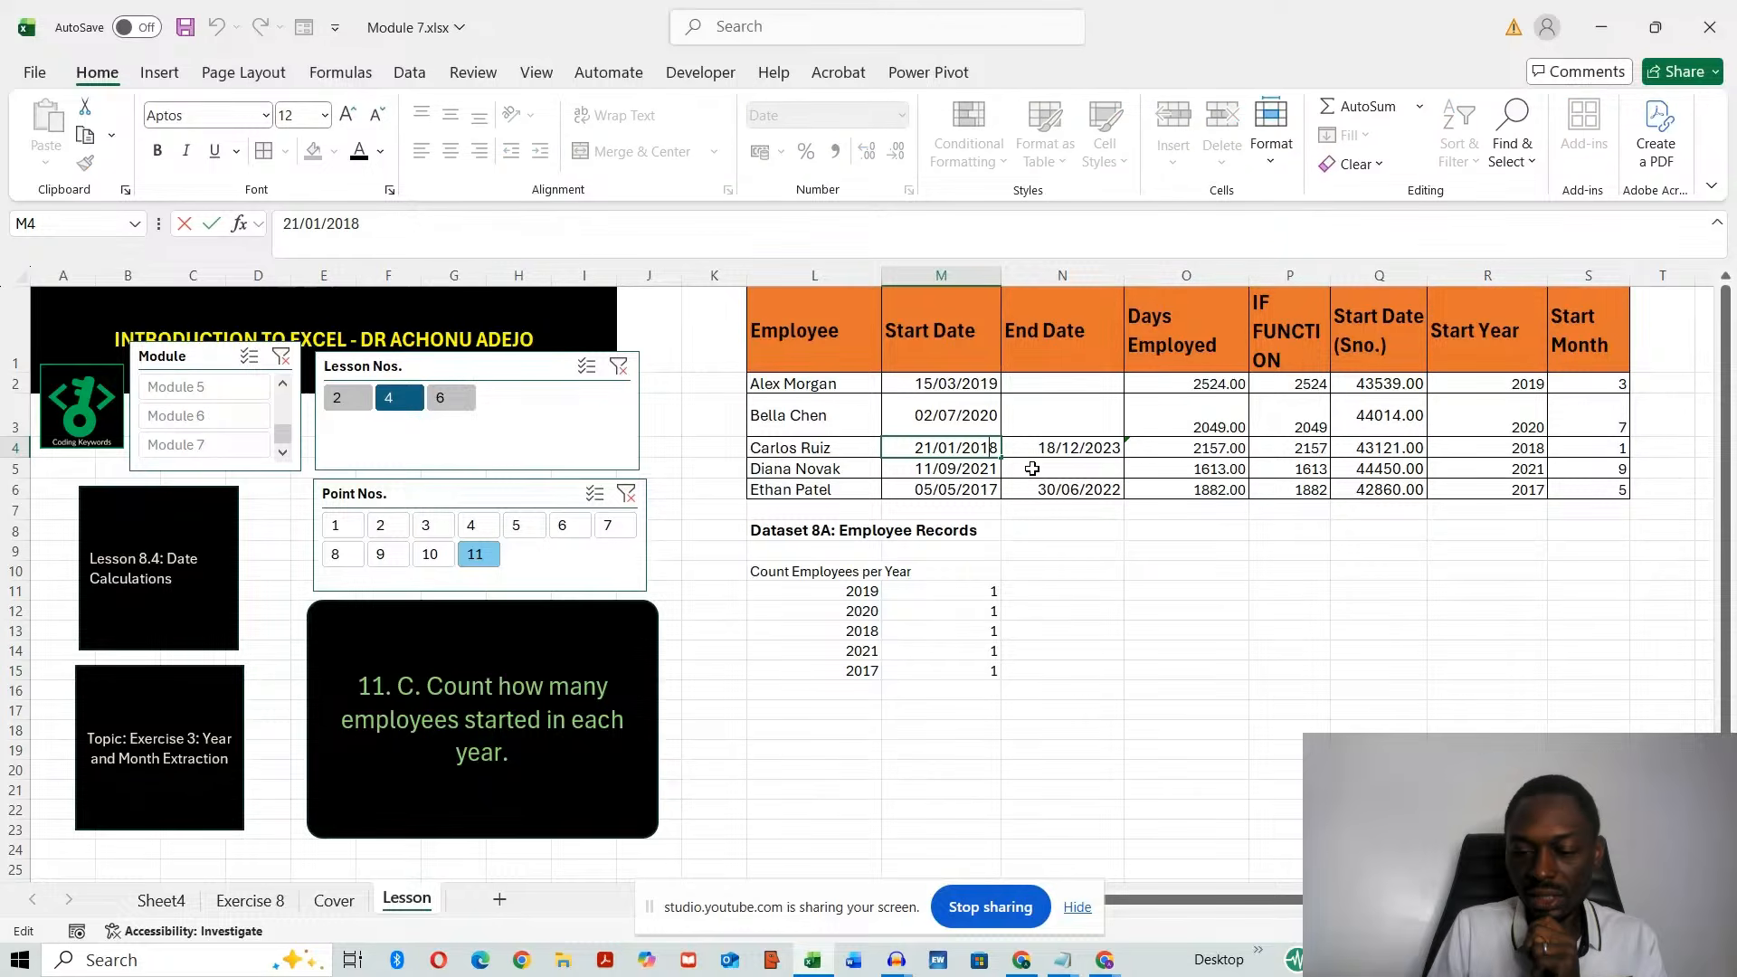
pyautogui.press('Delete')
pyautogui.write('9')
pyautogui.press('Return')
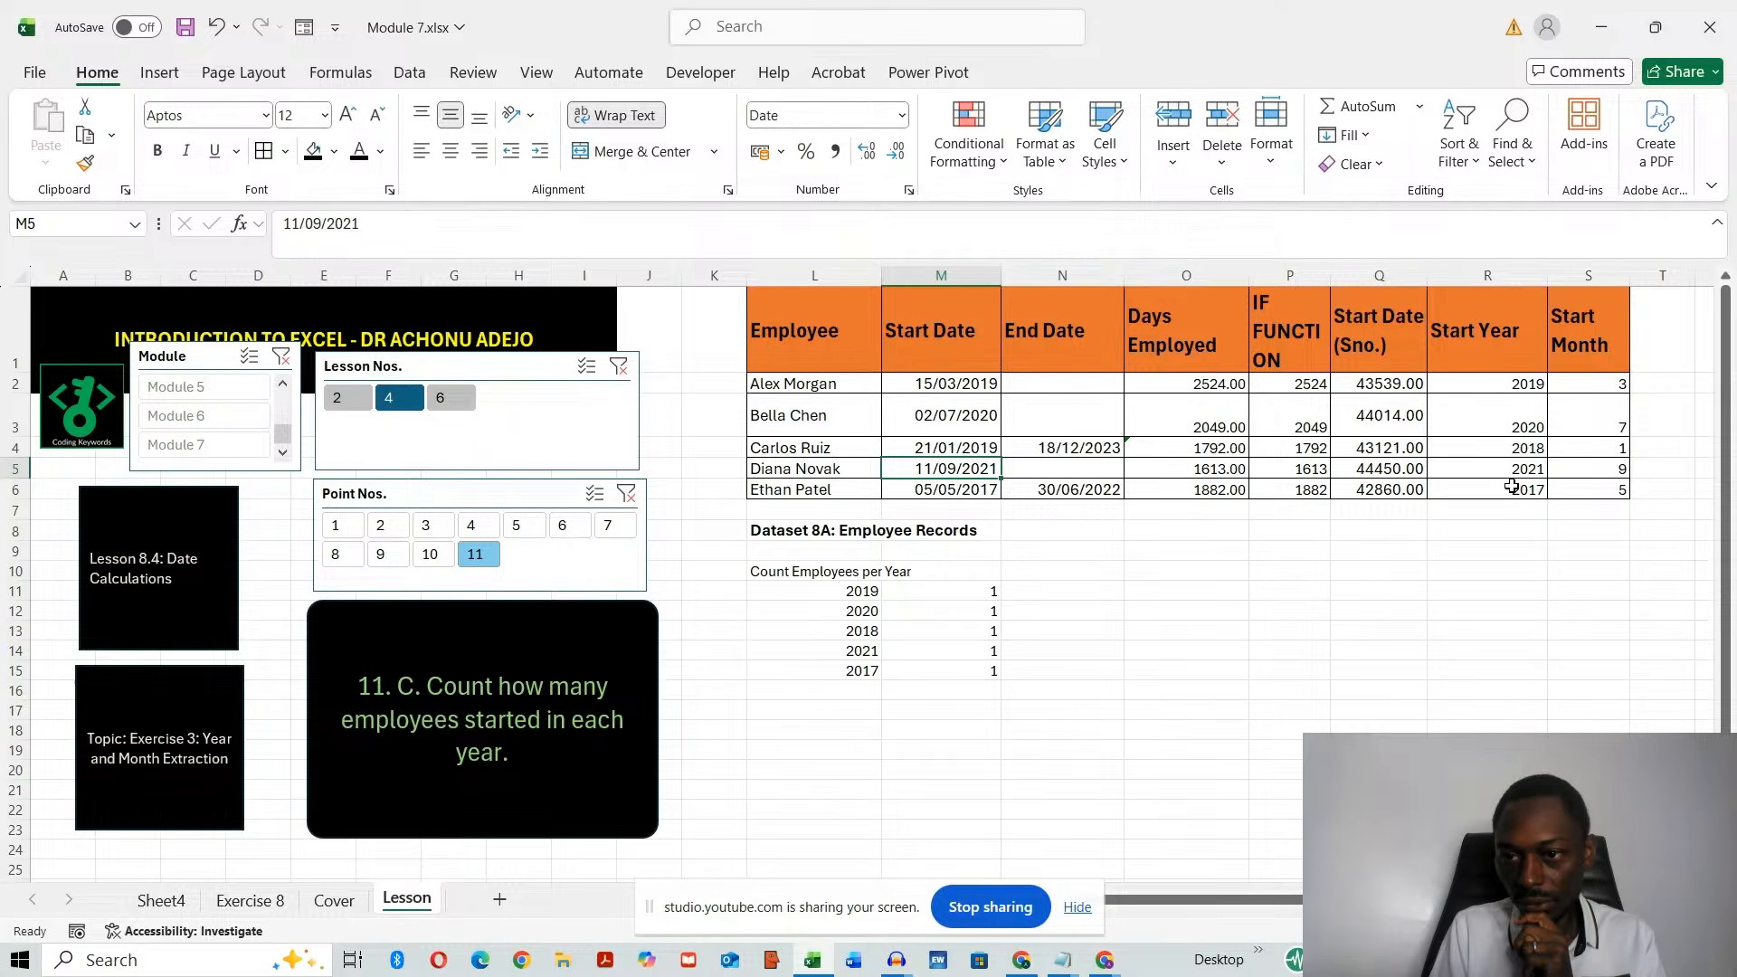
# - Replace the serial number in Q4 with a copy of the start date from M4, formatted as Number
pyautogui.click(1516, 447)
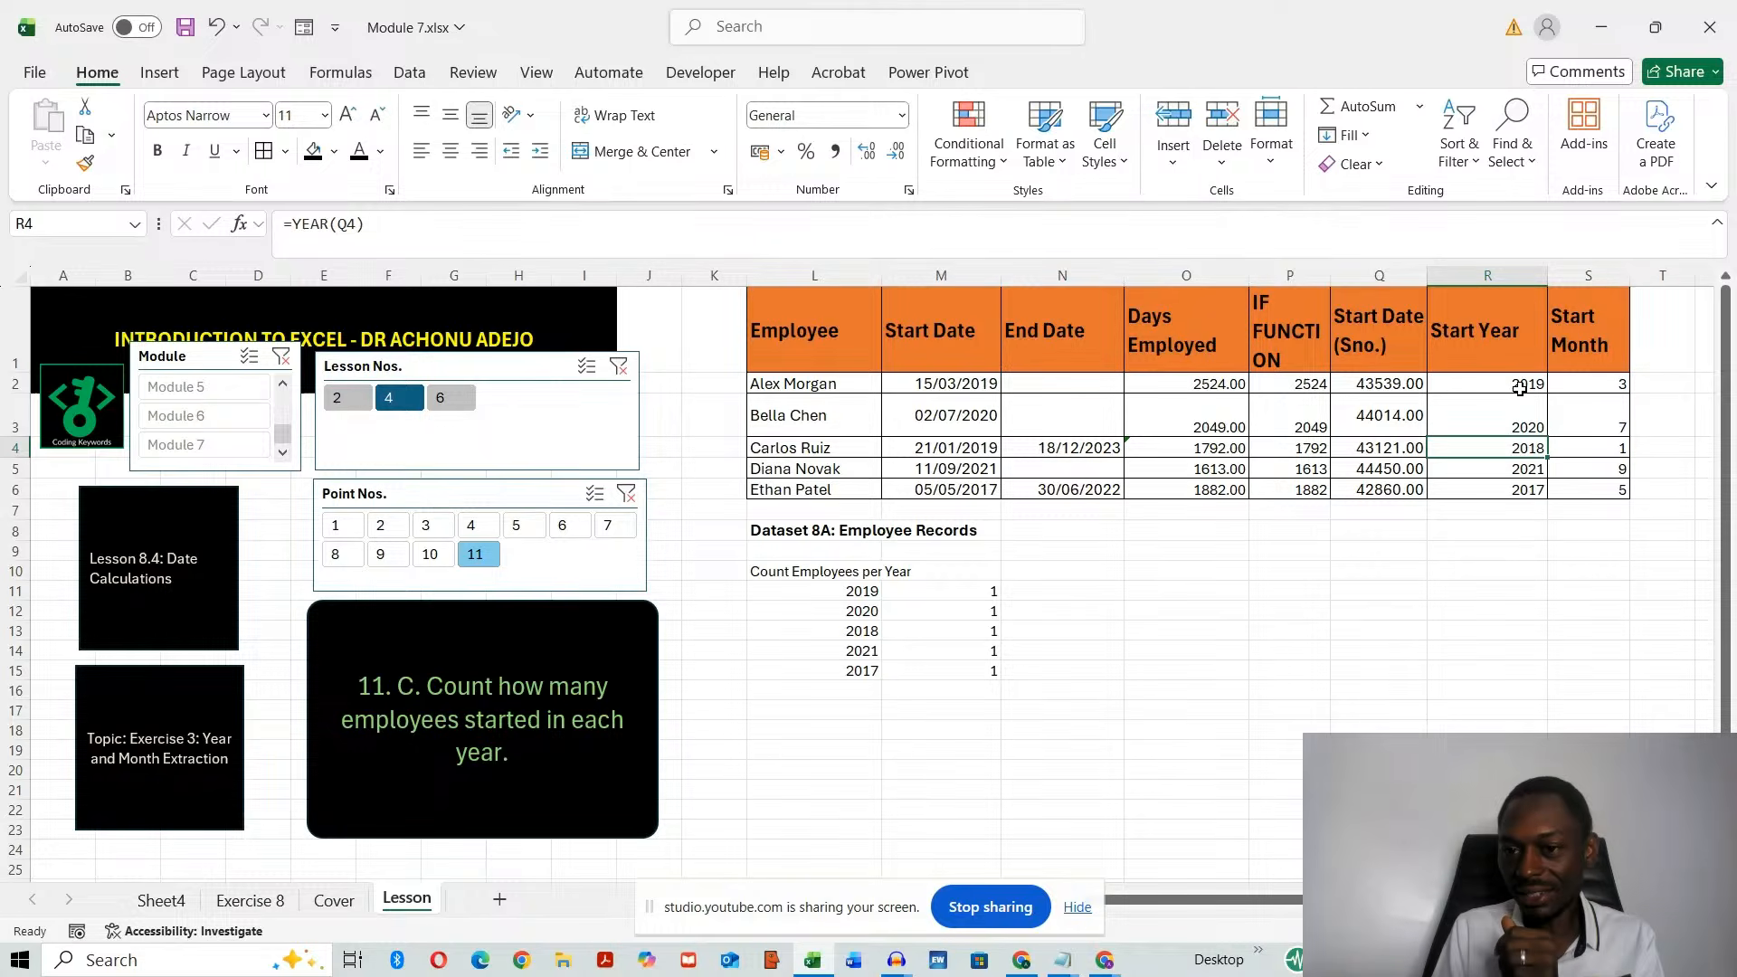
pyautogui.click(1390, 449)
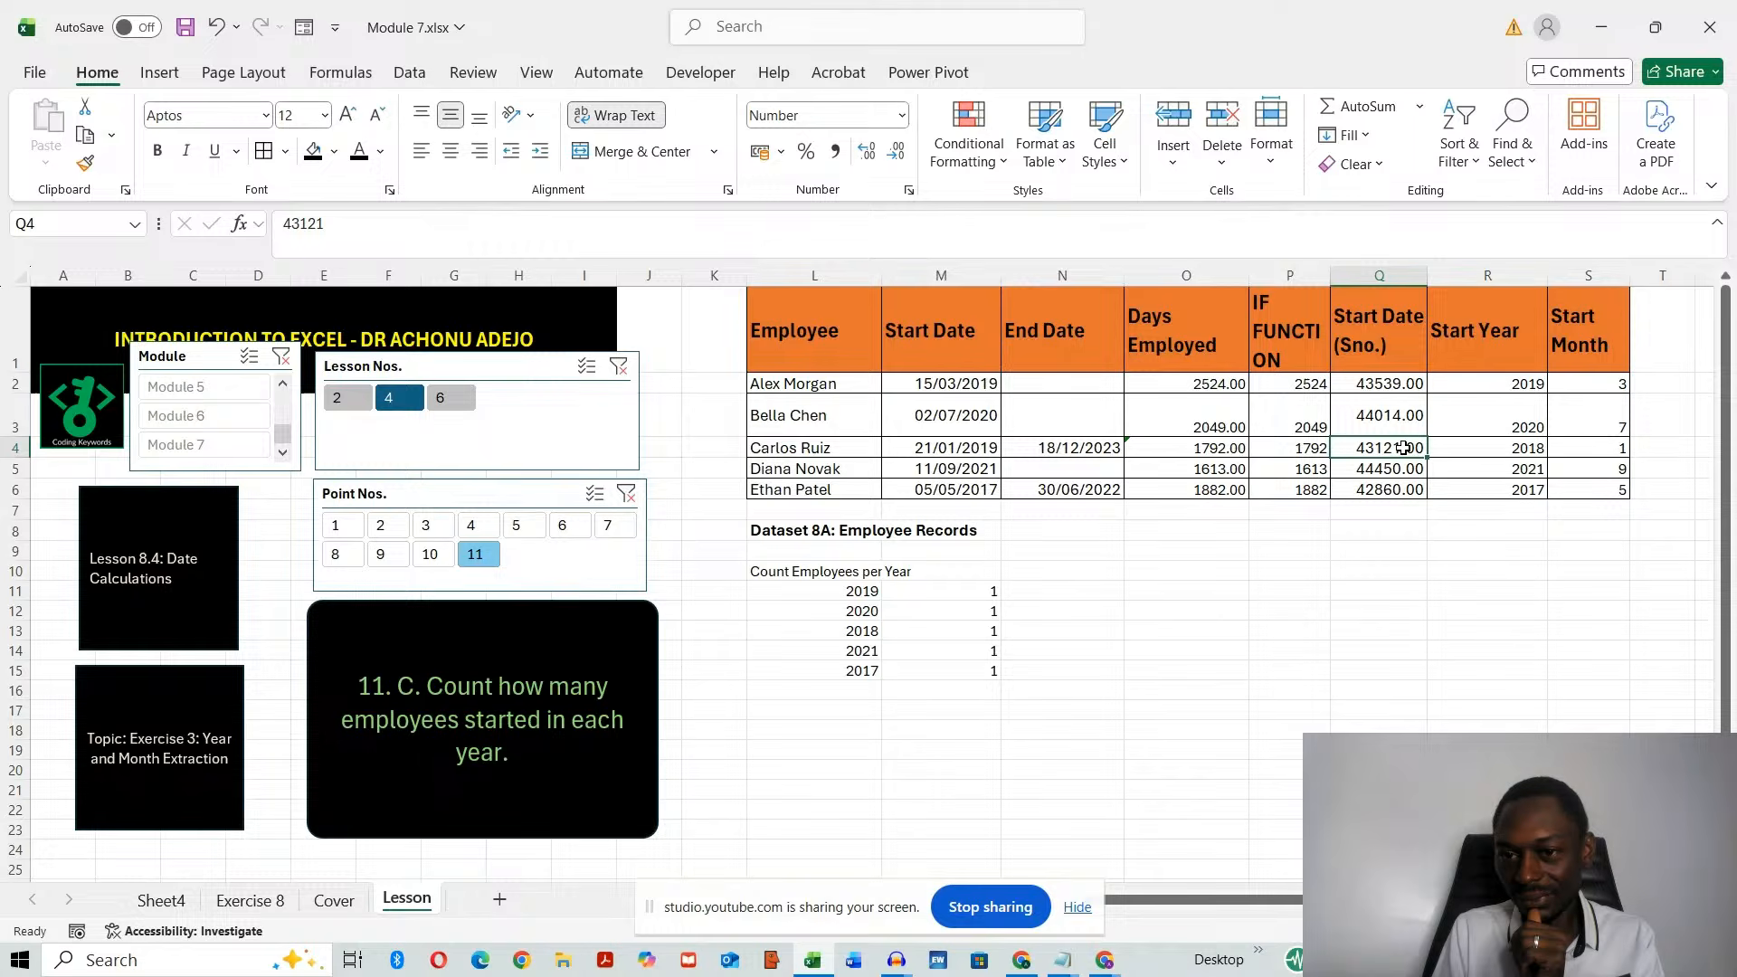
pyautogui.click(1408, 533)
pyautogui.click(1412, 450)
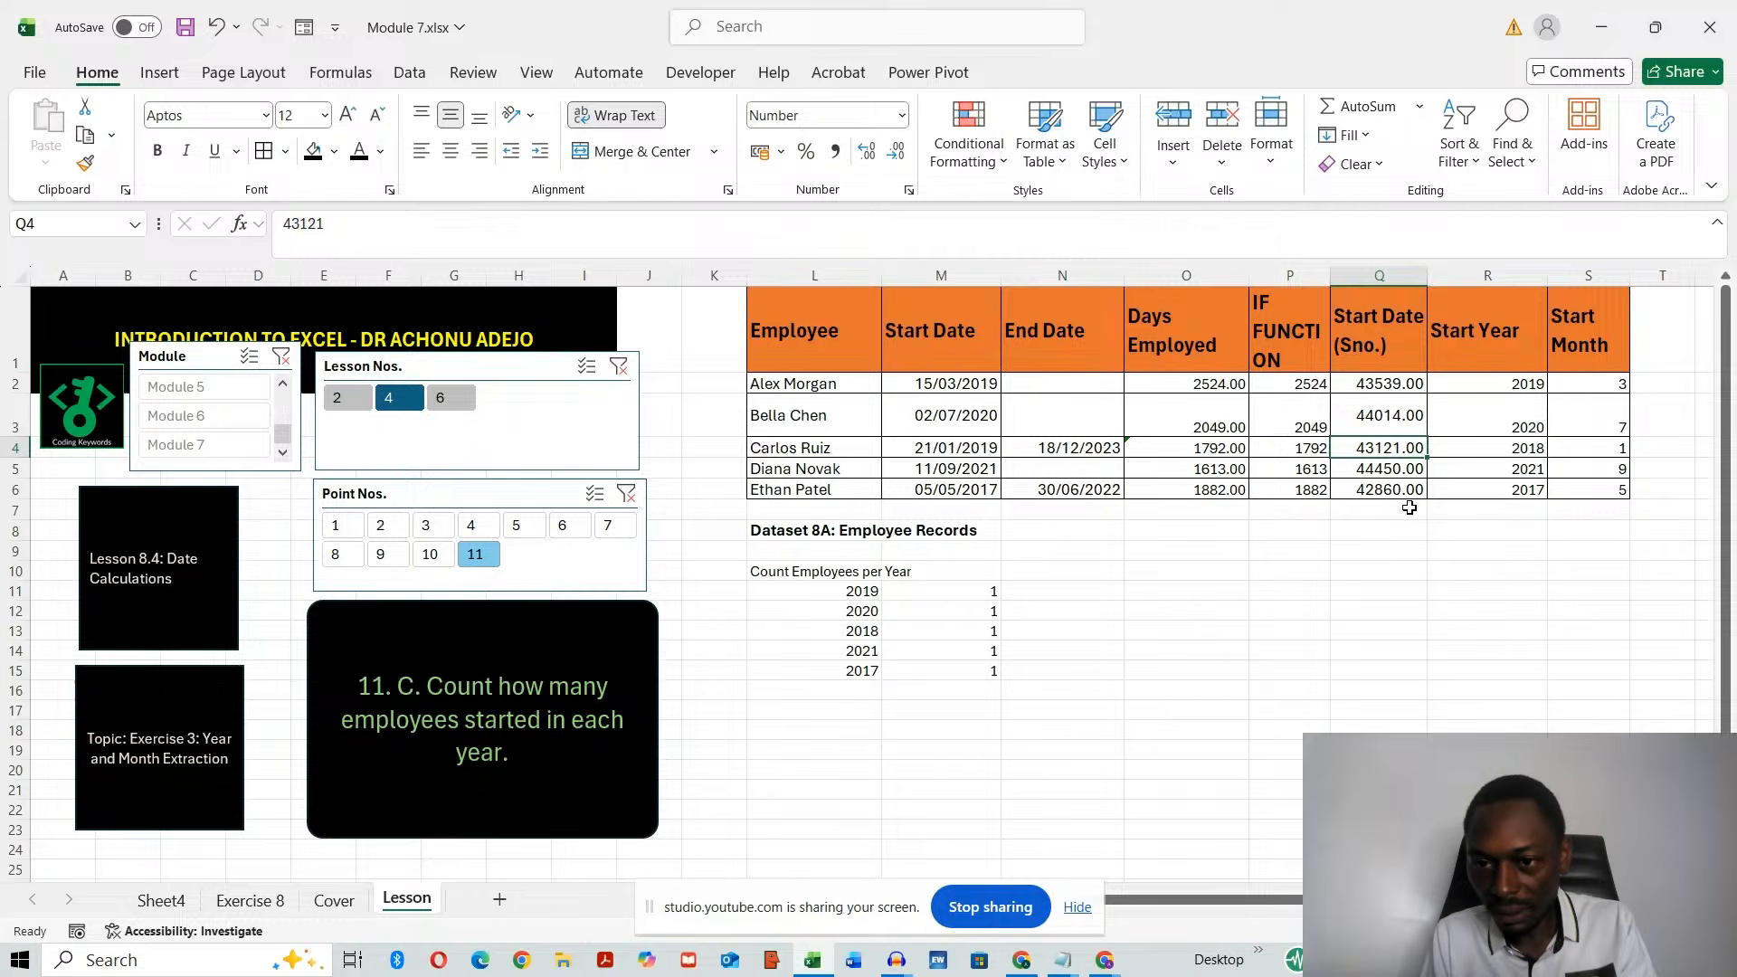
pyautogui.click(982, 450)
pyautogui.hotkey('ctrl', 'c')
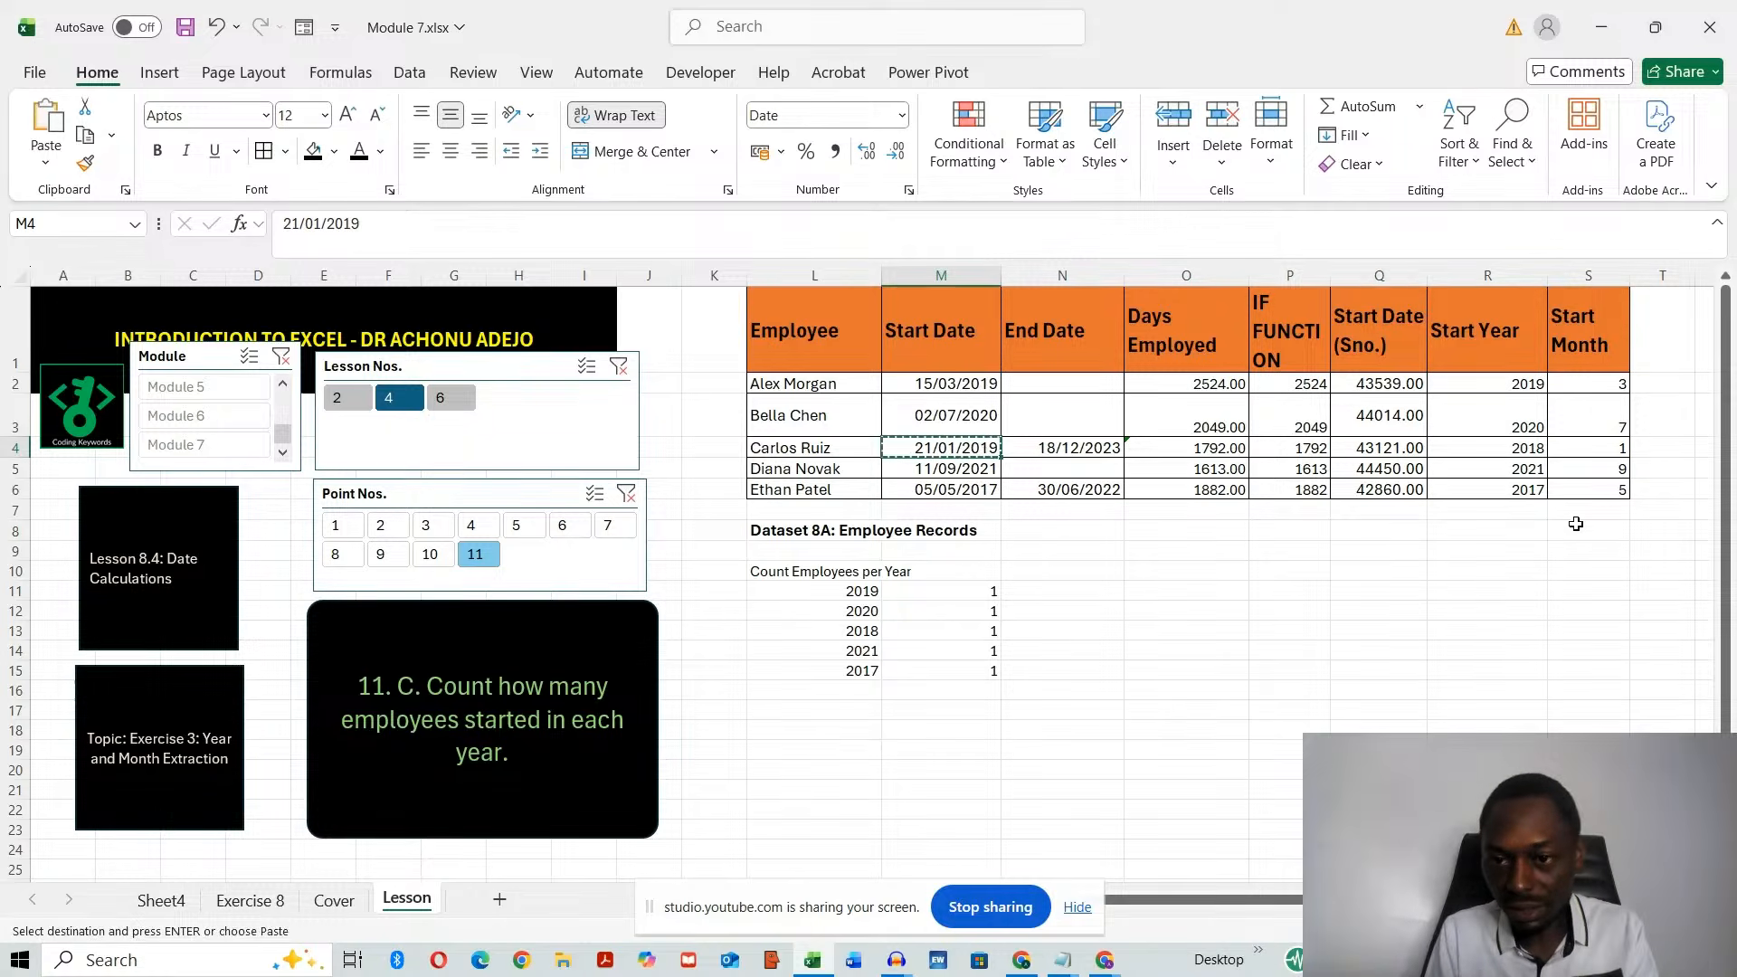
pyautogui.click(1409, 455)
pyautogui.hotkey('ctrl', 'v')
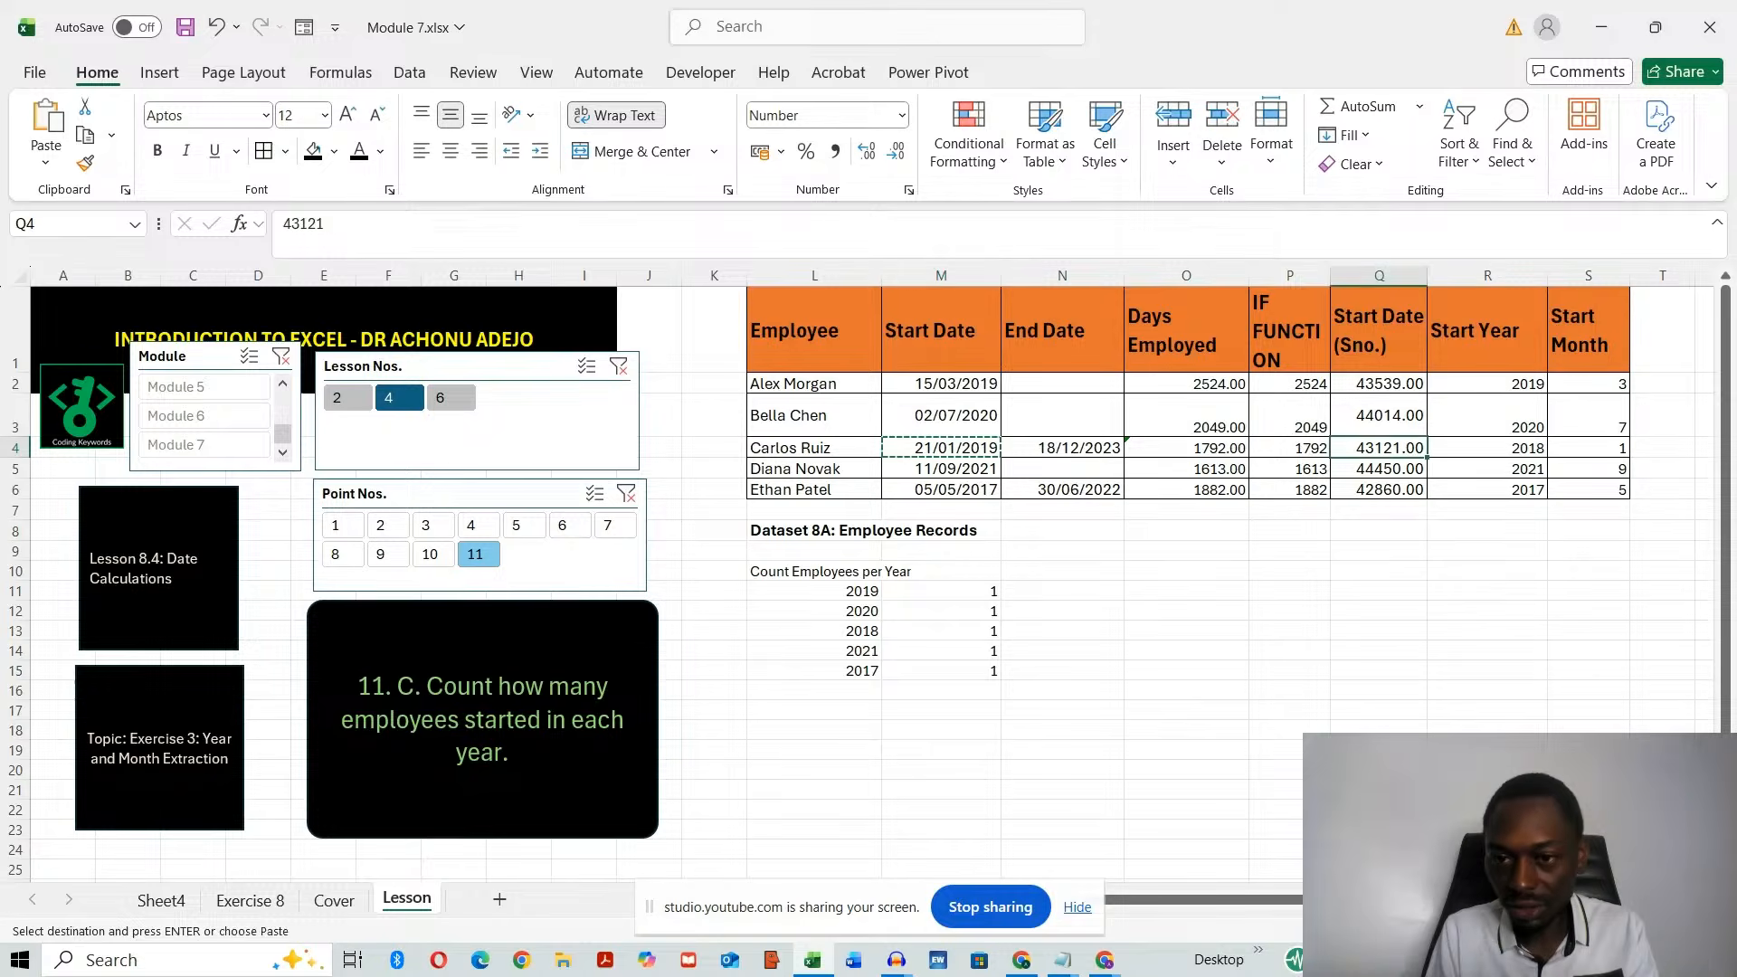
pyautogui.click(901, 114)
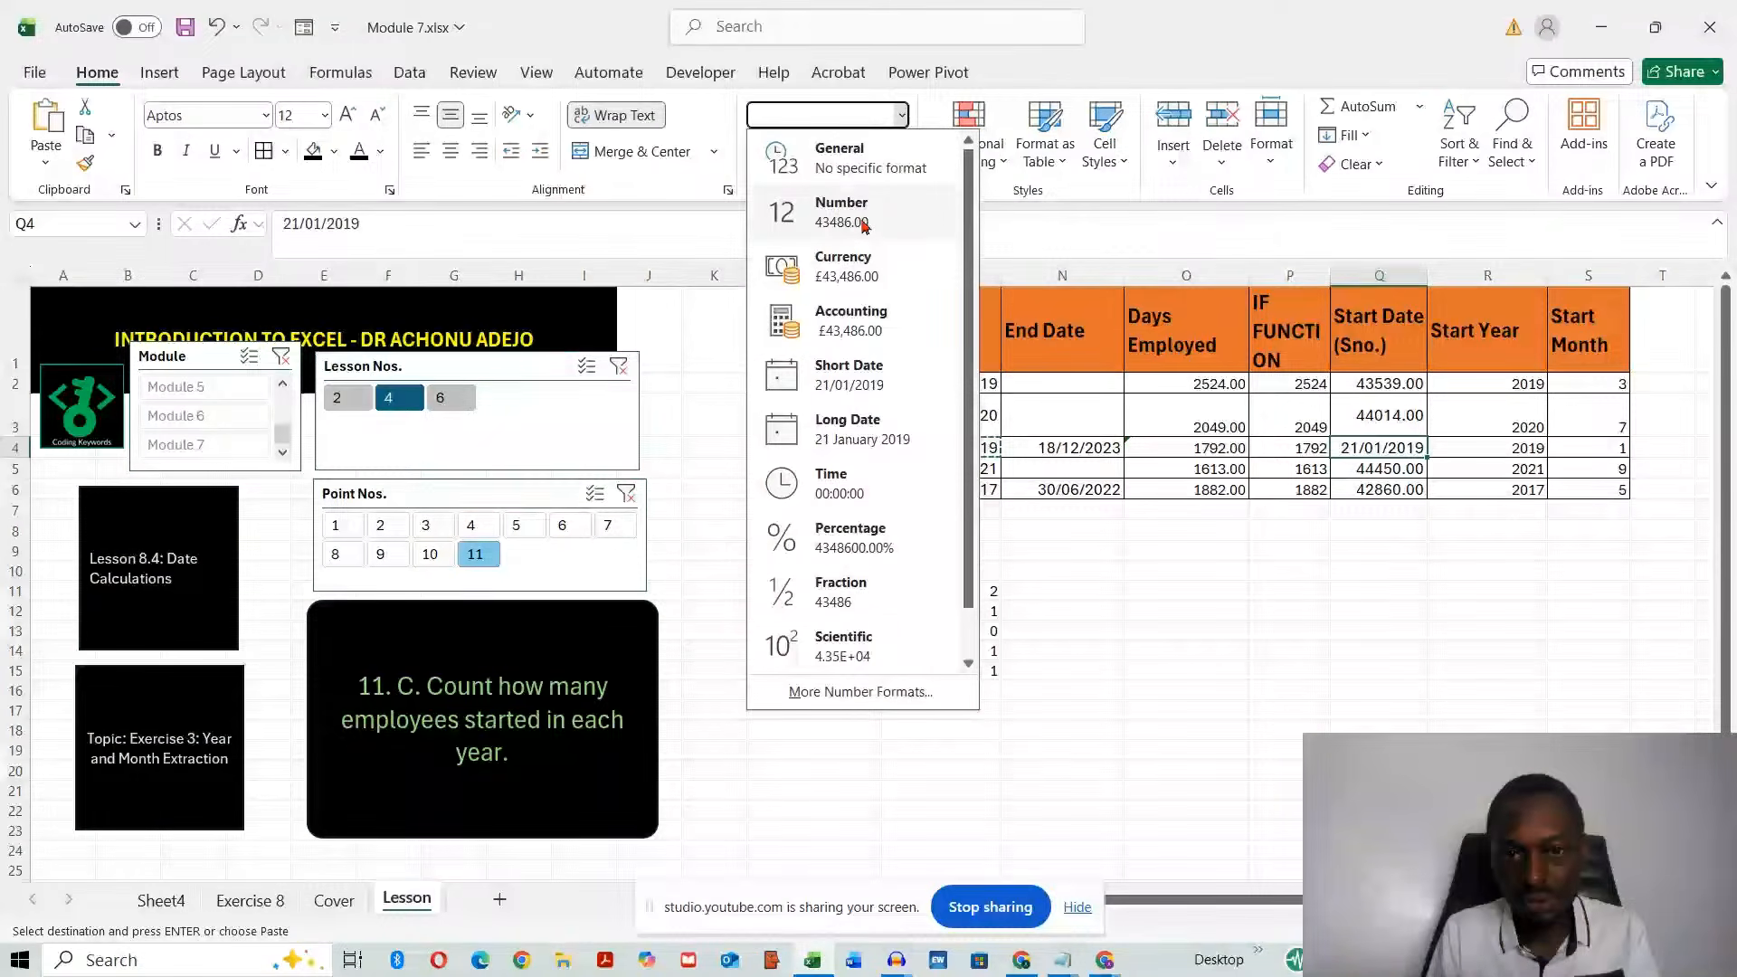
pyautogui.click(864, 225)
pyautogui.click(1280, 750)
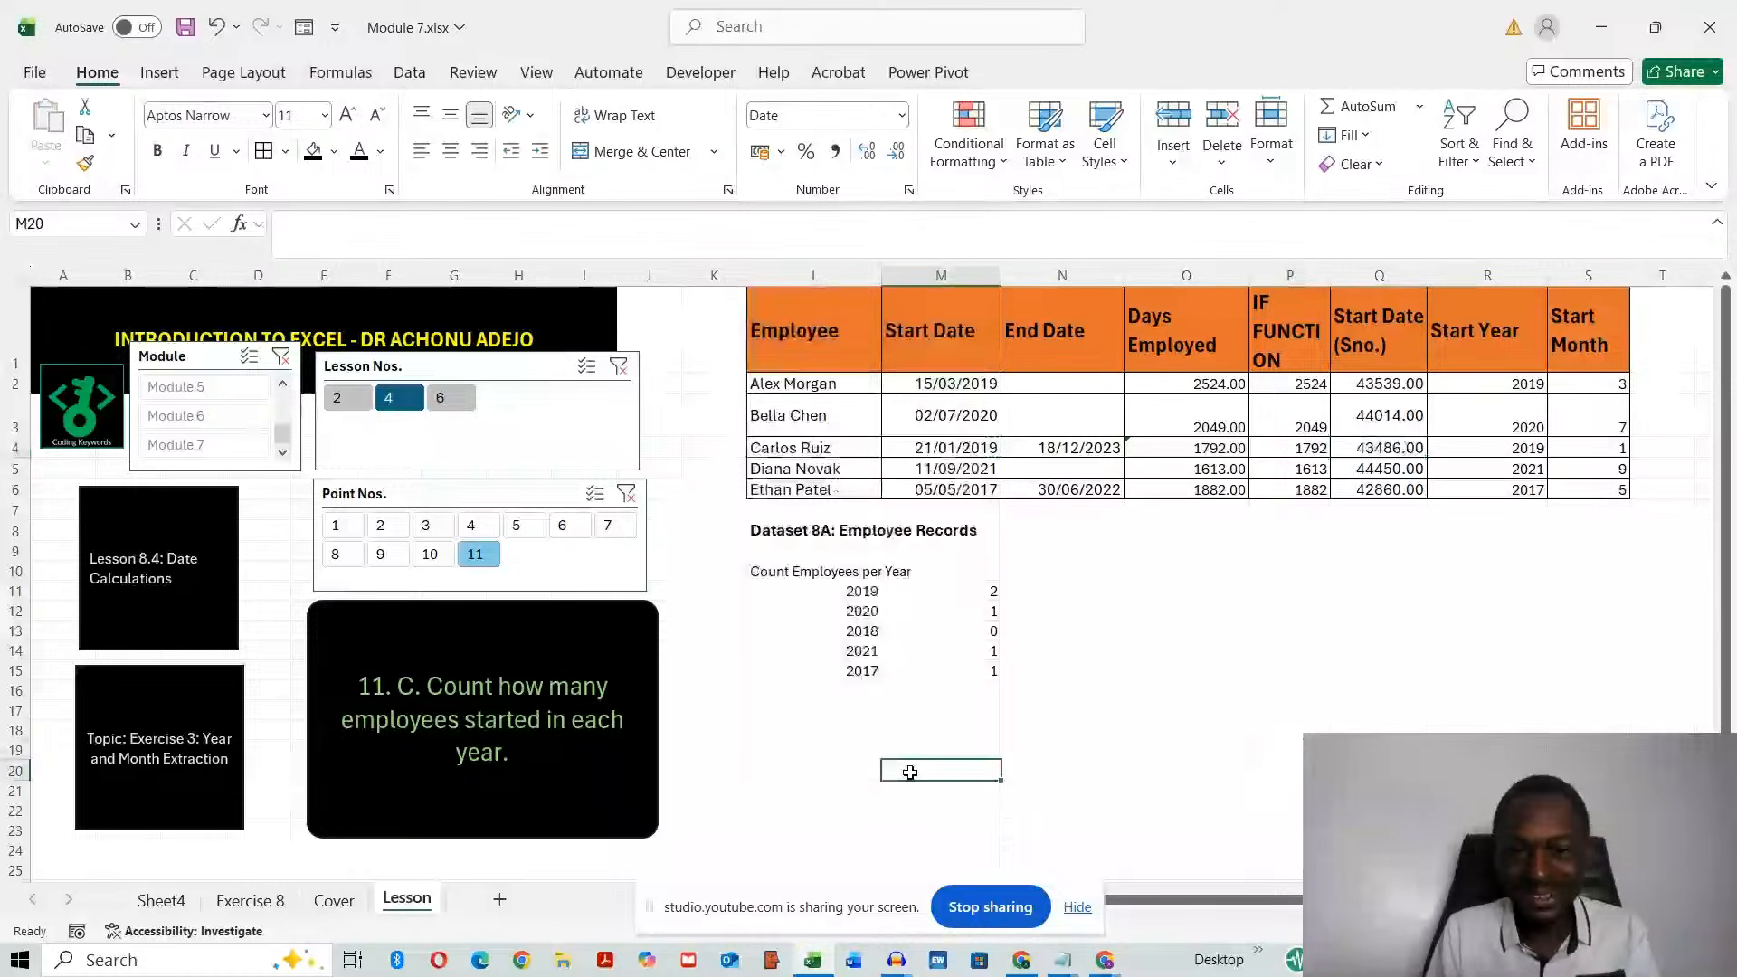
# - Copy the start date in M4 and select cell O17
pyautogui.click(957, 450)
pyautogui.hotkey('ctrl', 'c')
pyautogui.click(1177, 711)
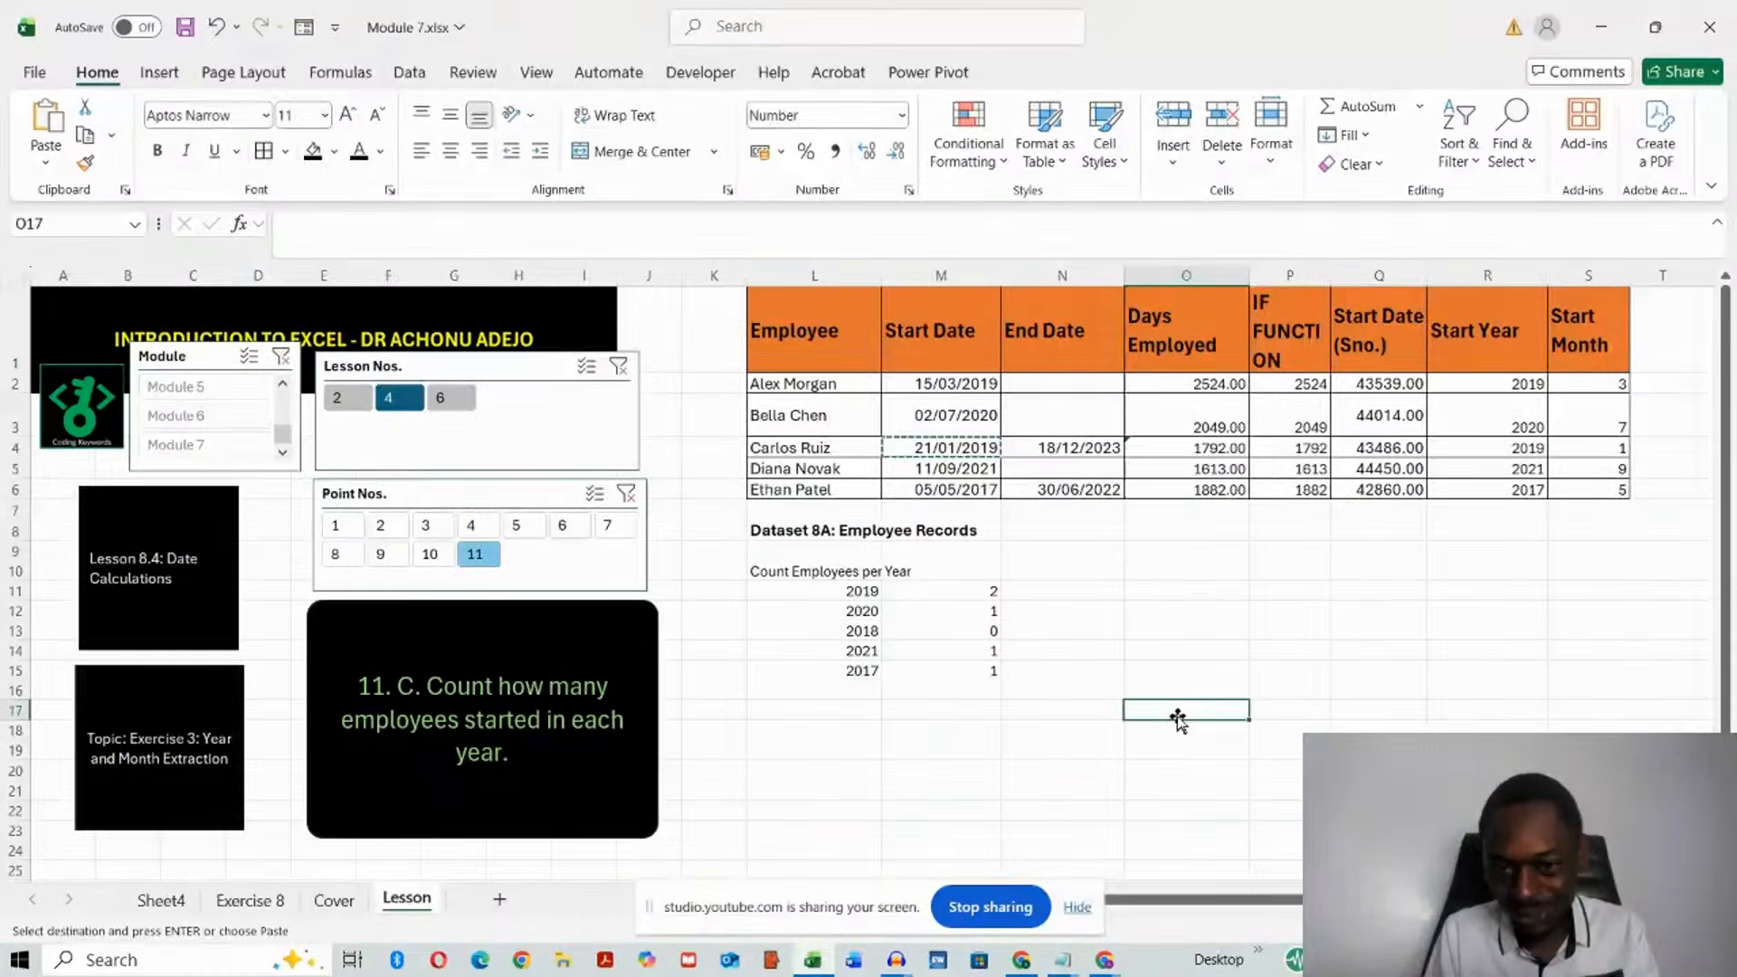
# - Paste the copied start date 21/01/2019 into cell O17 and check the 2019 employee count formula in M11
pyautogui.hotkey('ctrl', 'v')
pyautogui.click(1207, 790)
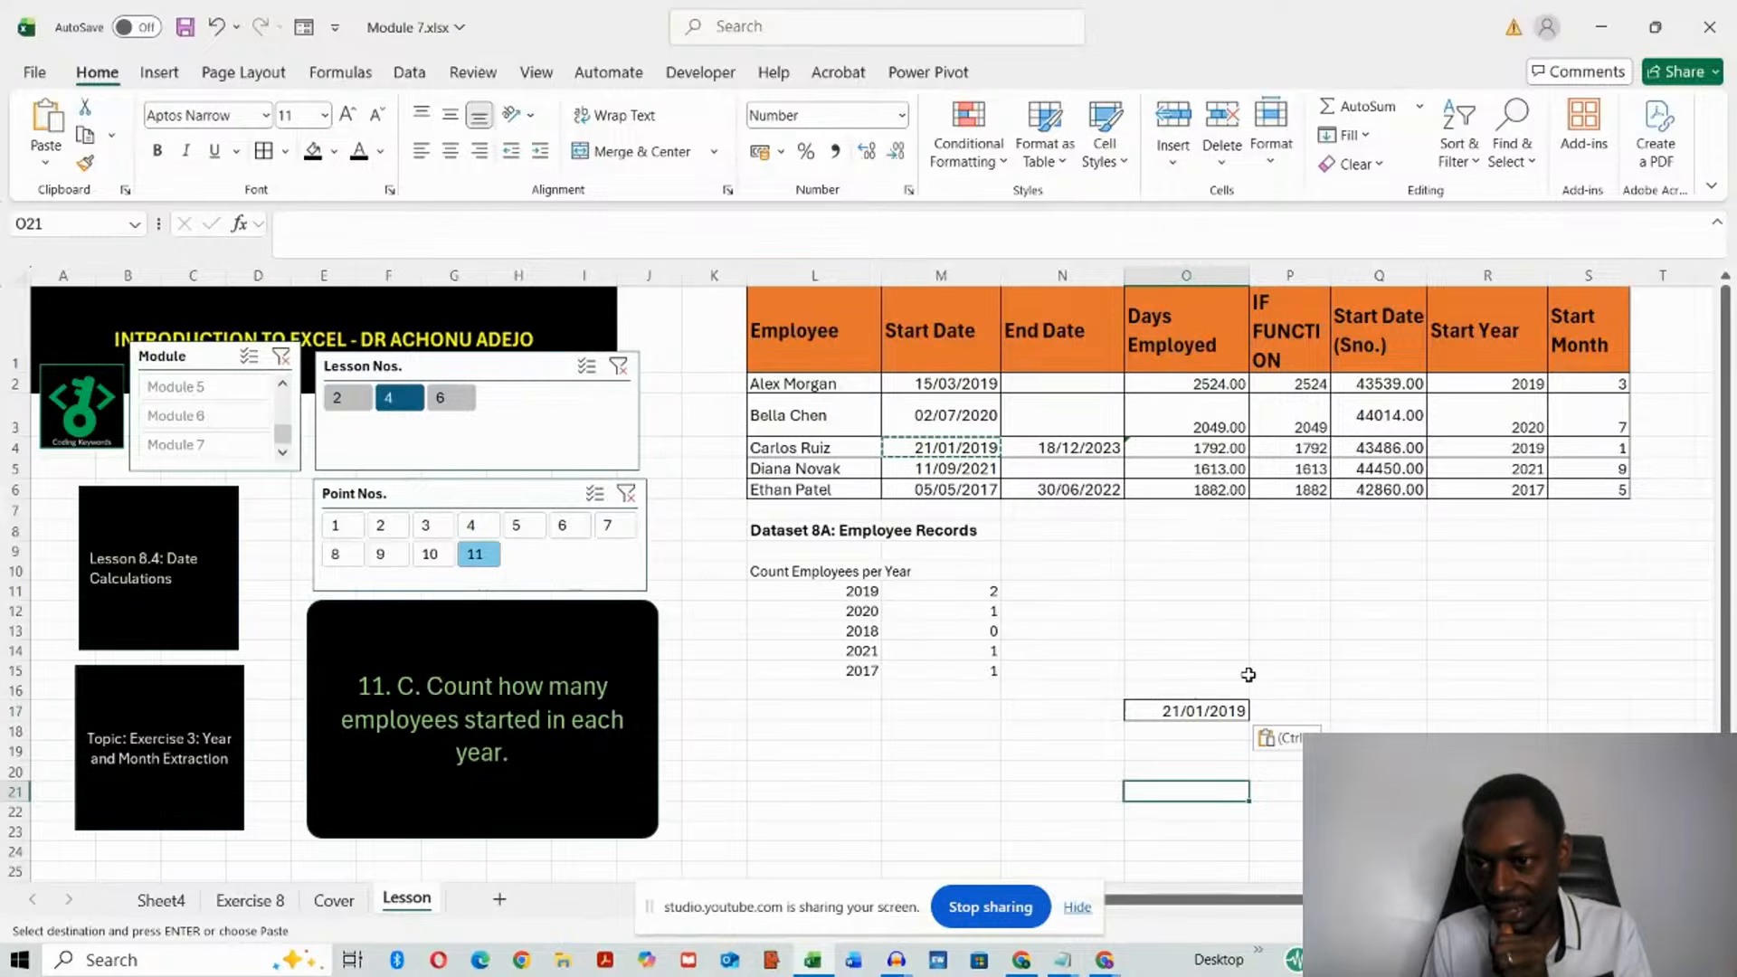
pyautogui.click(1182, 832)
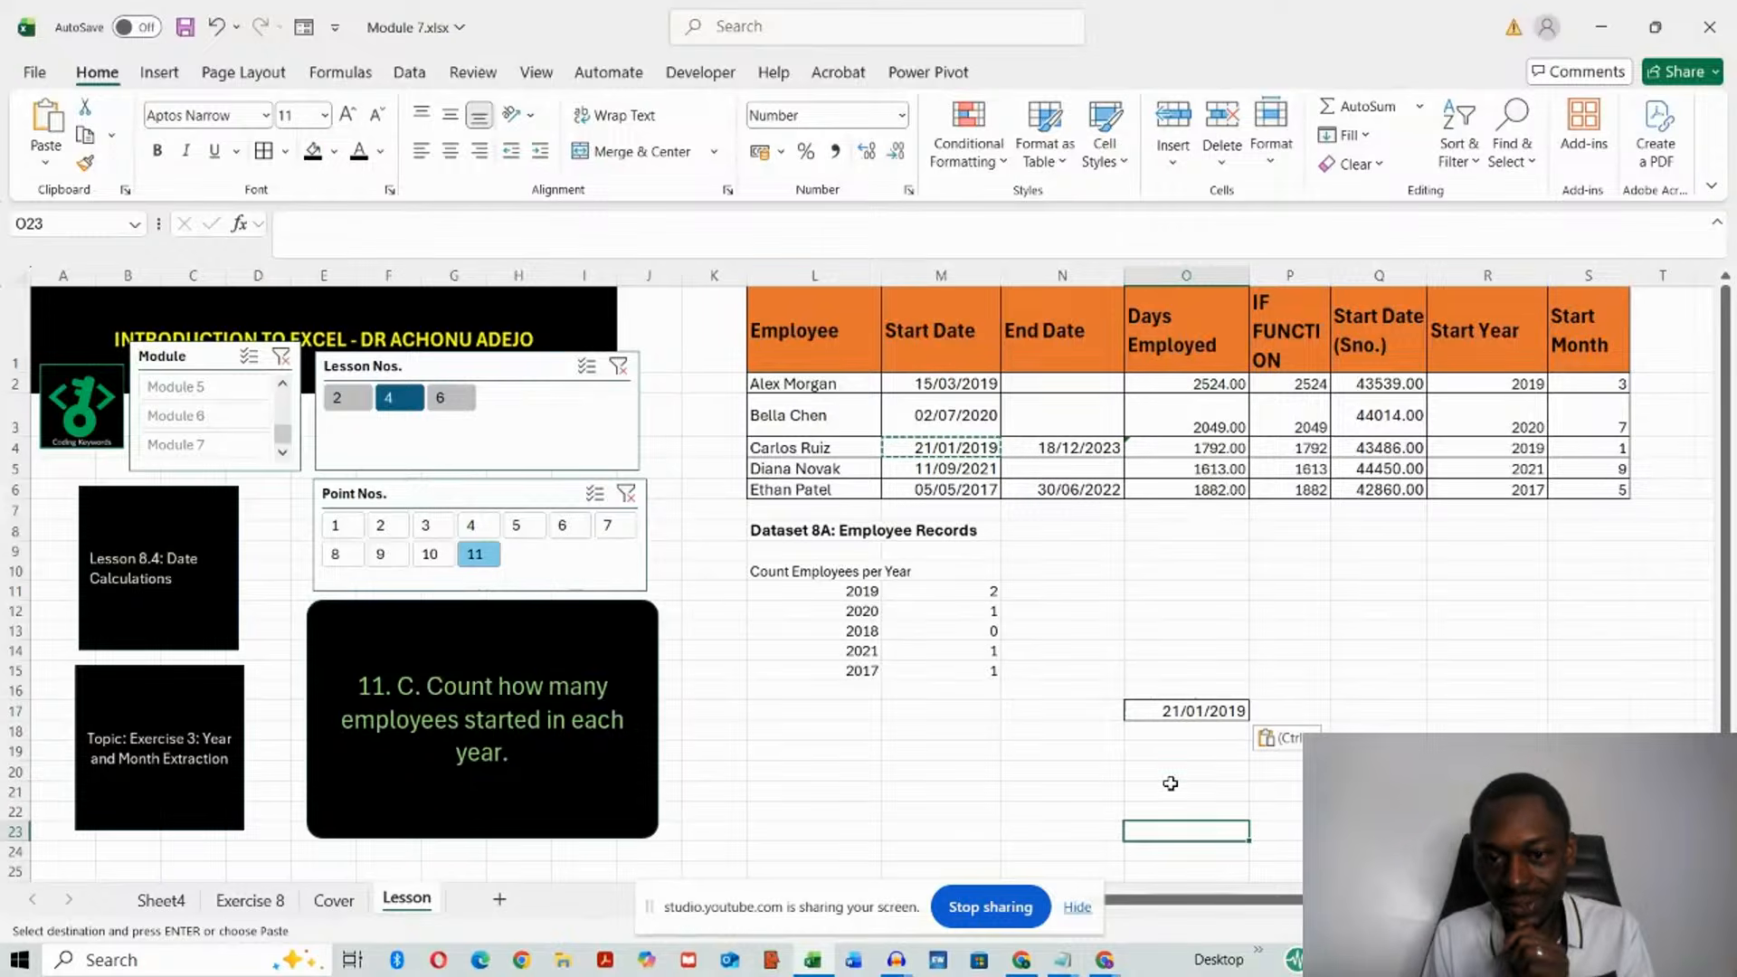
pyautogui.click(1196, 710)
pyautogui.click(936, 771)
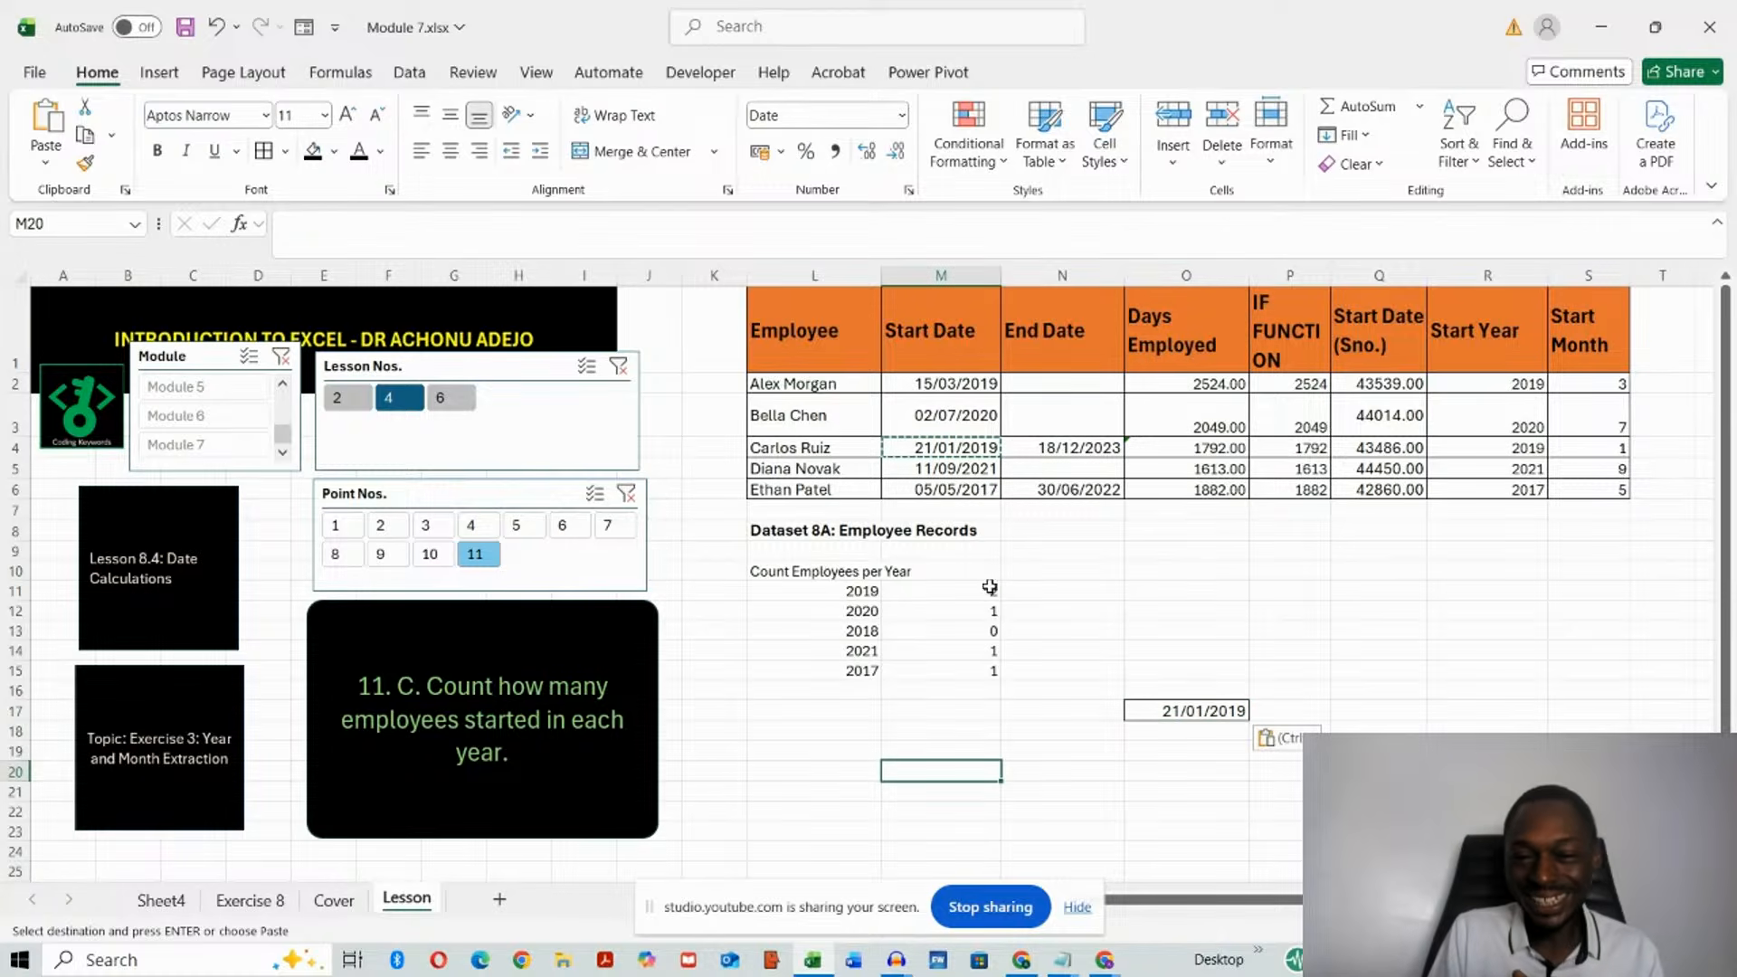
pyautogui.click(854, 593)
pyautogui.click(964, 594)
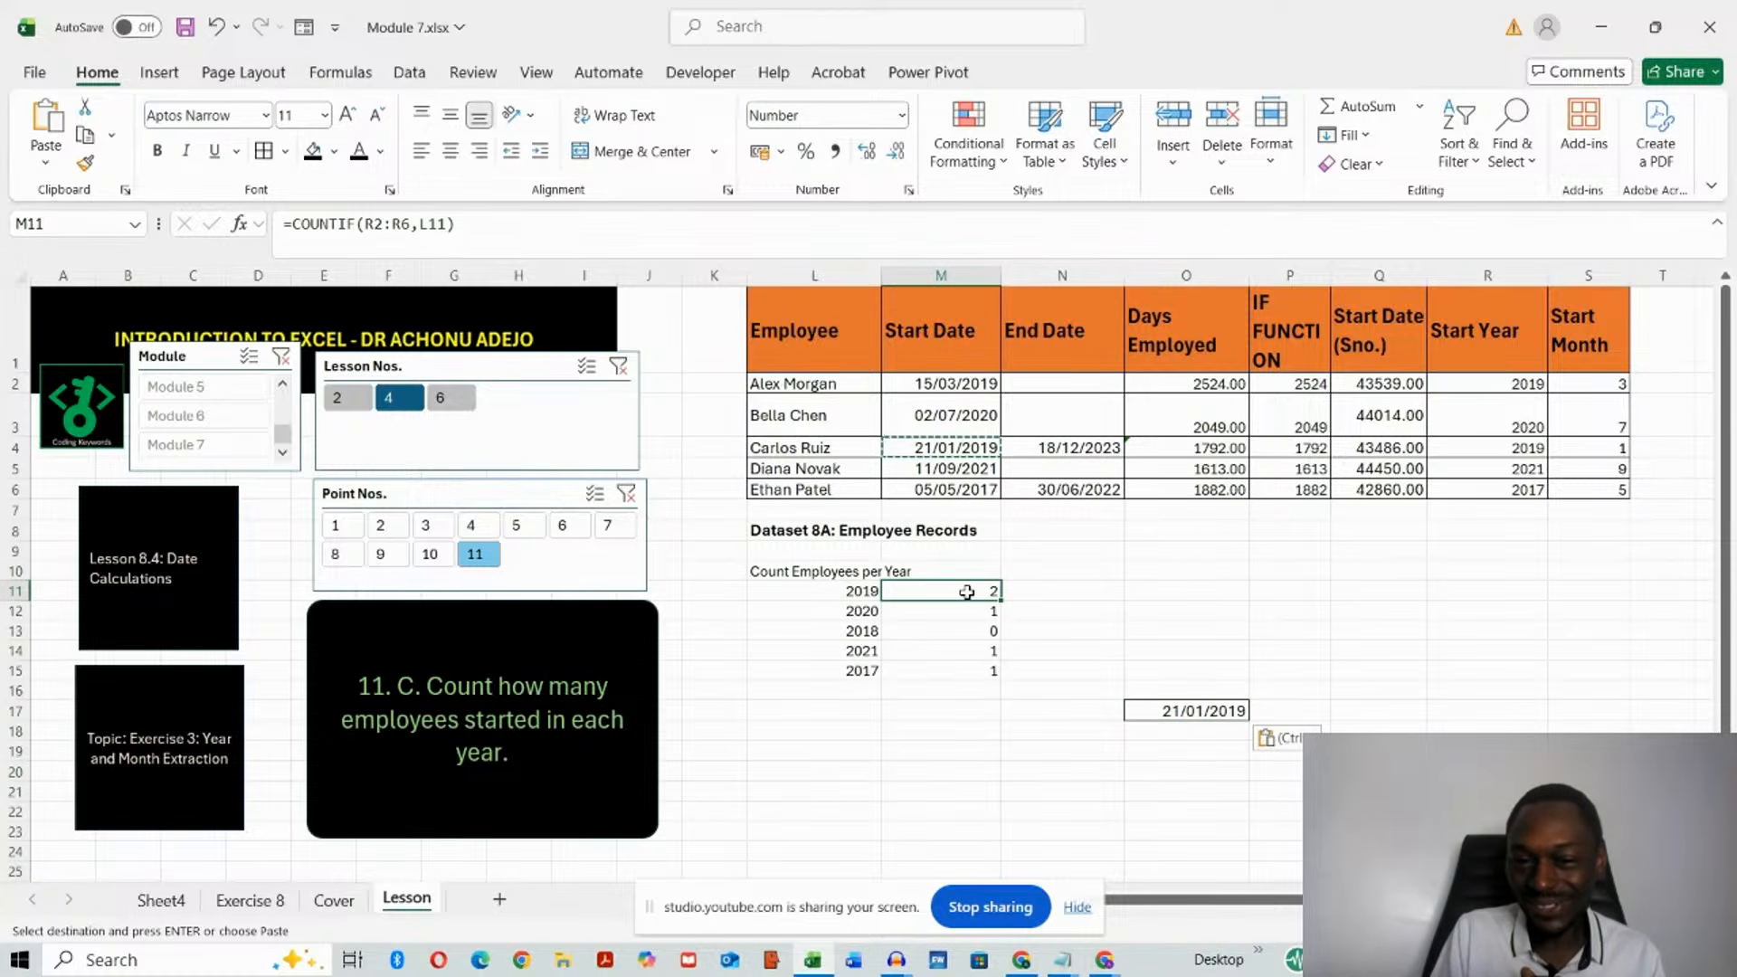
pyautogui.click(1004, 774)
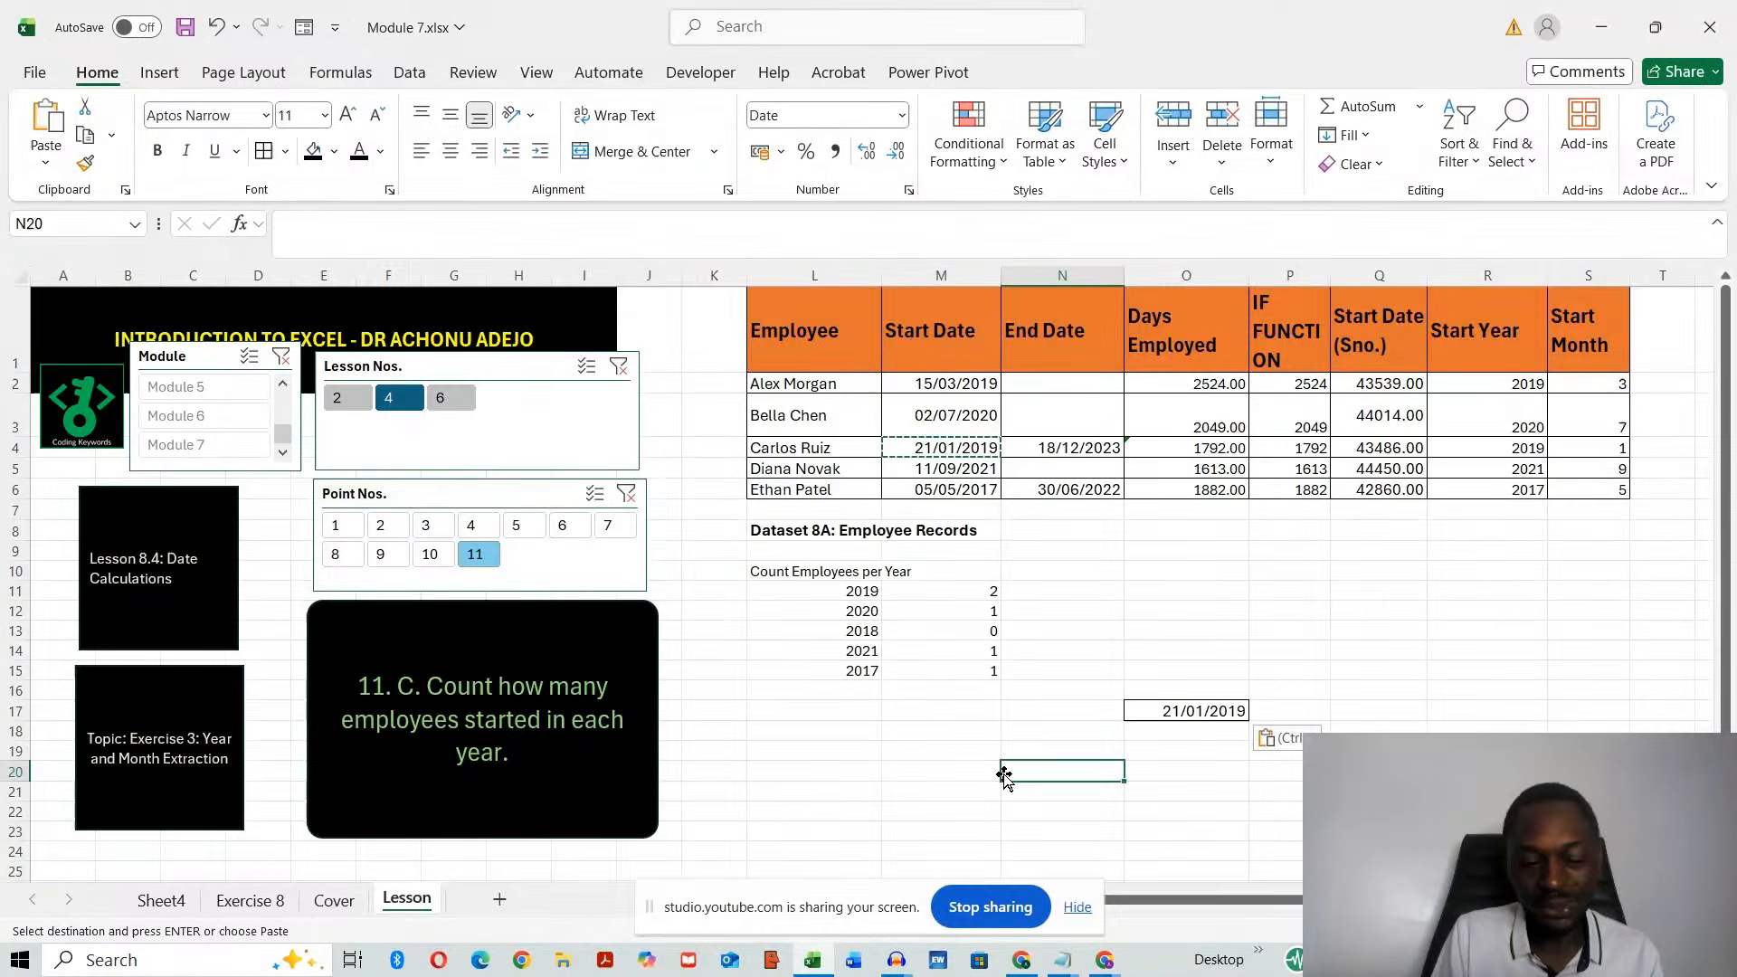
# - Undo the date pasted in O17 and the earlier edits to the third employee's Start Date and Start Date (Sno.) cells
pyautogui.hotkey('ctrl', 'z')
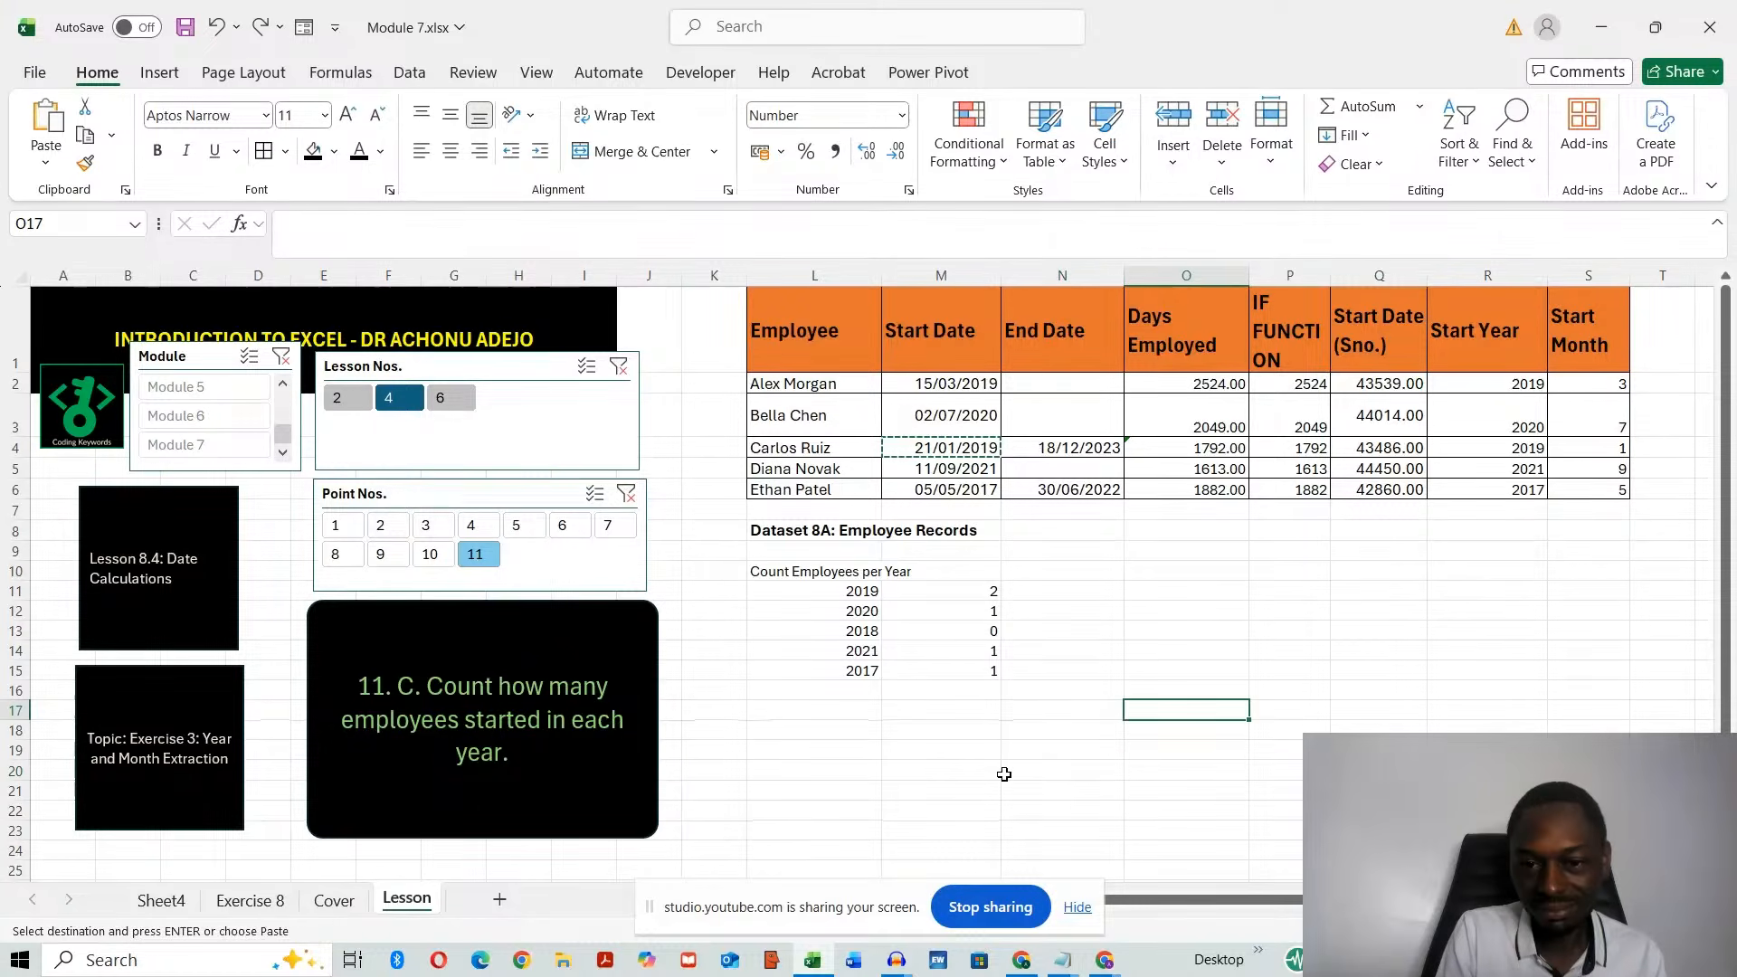
pyautogui.hotkey('ctrl', 'z')
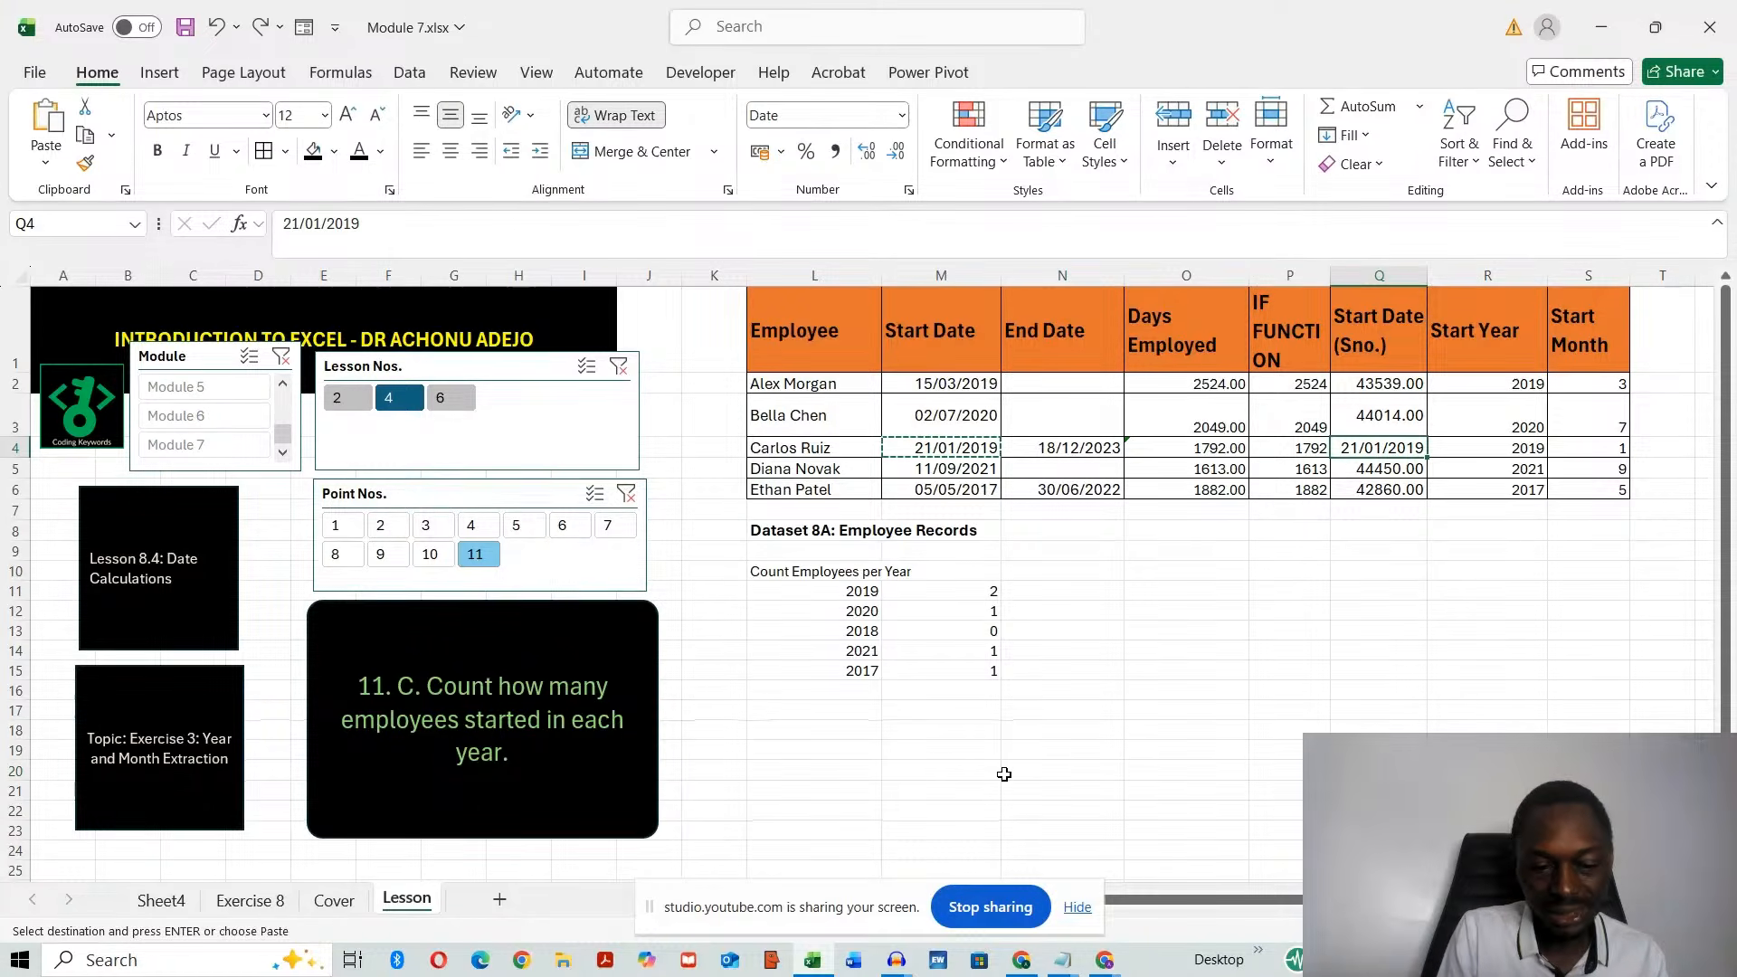
pyautogui.hotkey('ctrl', 'z')
pyautogui.click(985, 768)
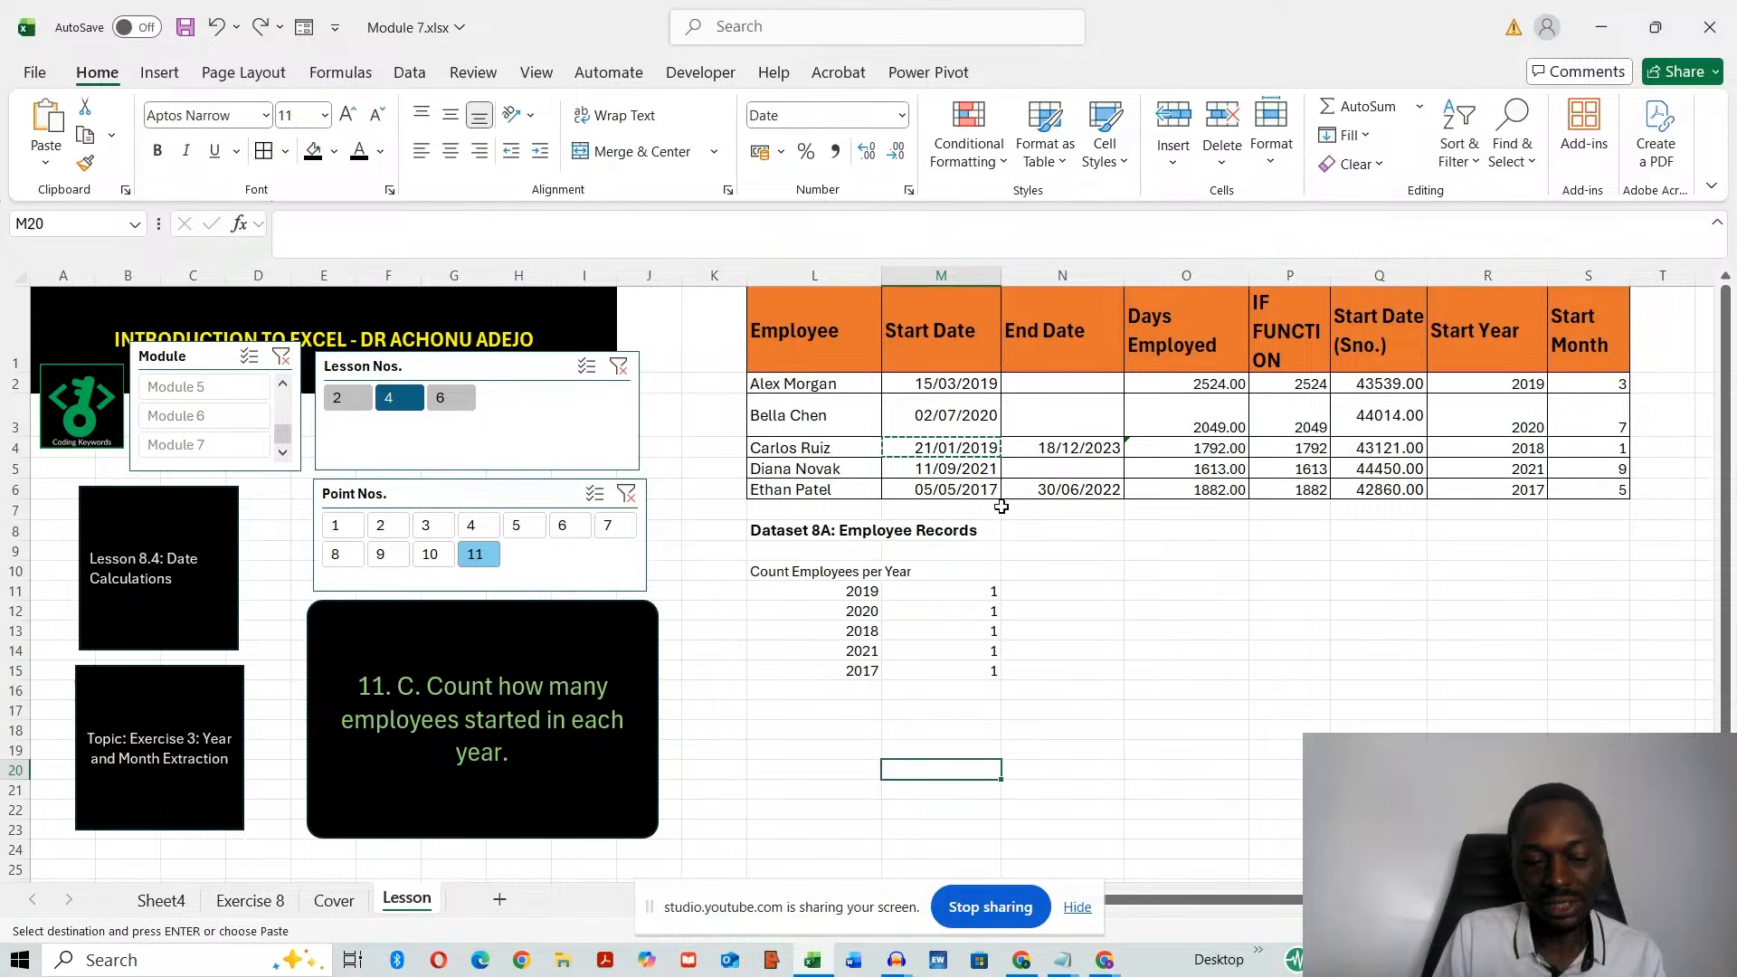
pyautogui.click(1063, 569)
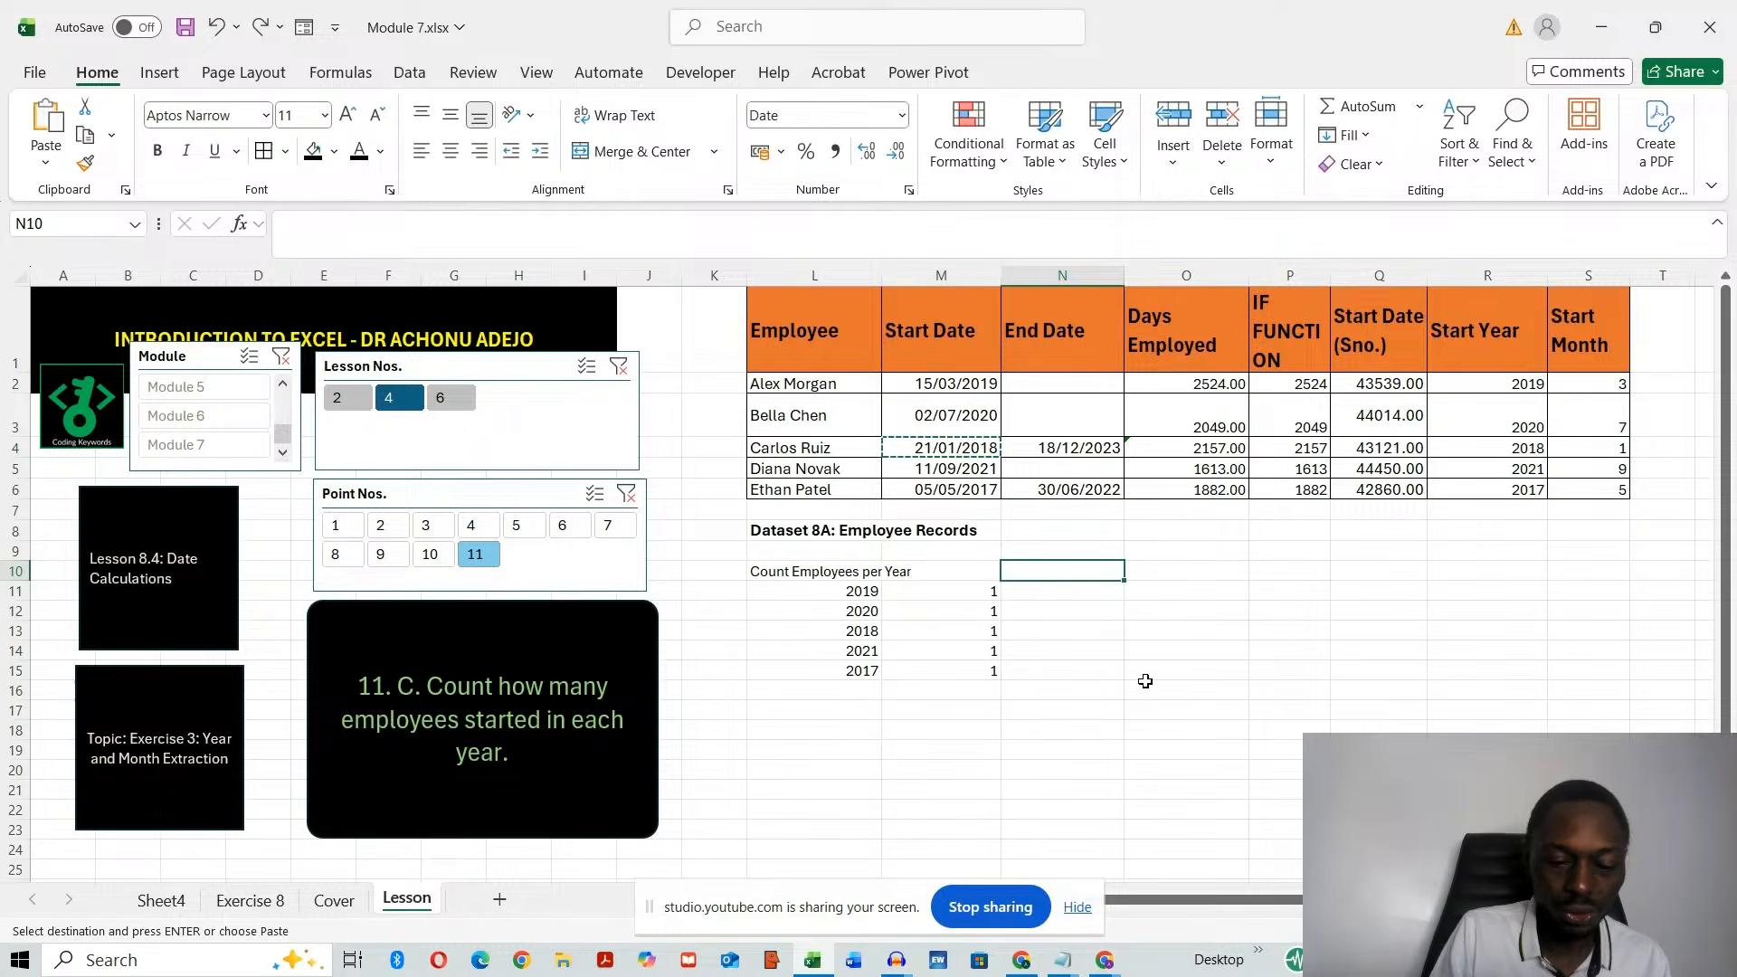
# - Reapply the third employee's edits, restoring 21/01/2019 as the start date in M4 and 43486 in Q4
pyautogui.hotkey('ctrl', 'z')
pyautogui.hotkey('ctrl', 'y')
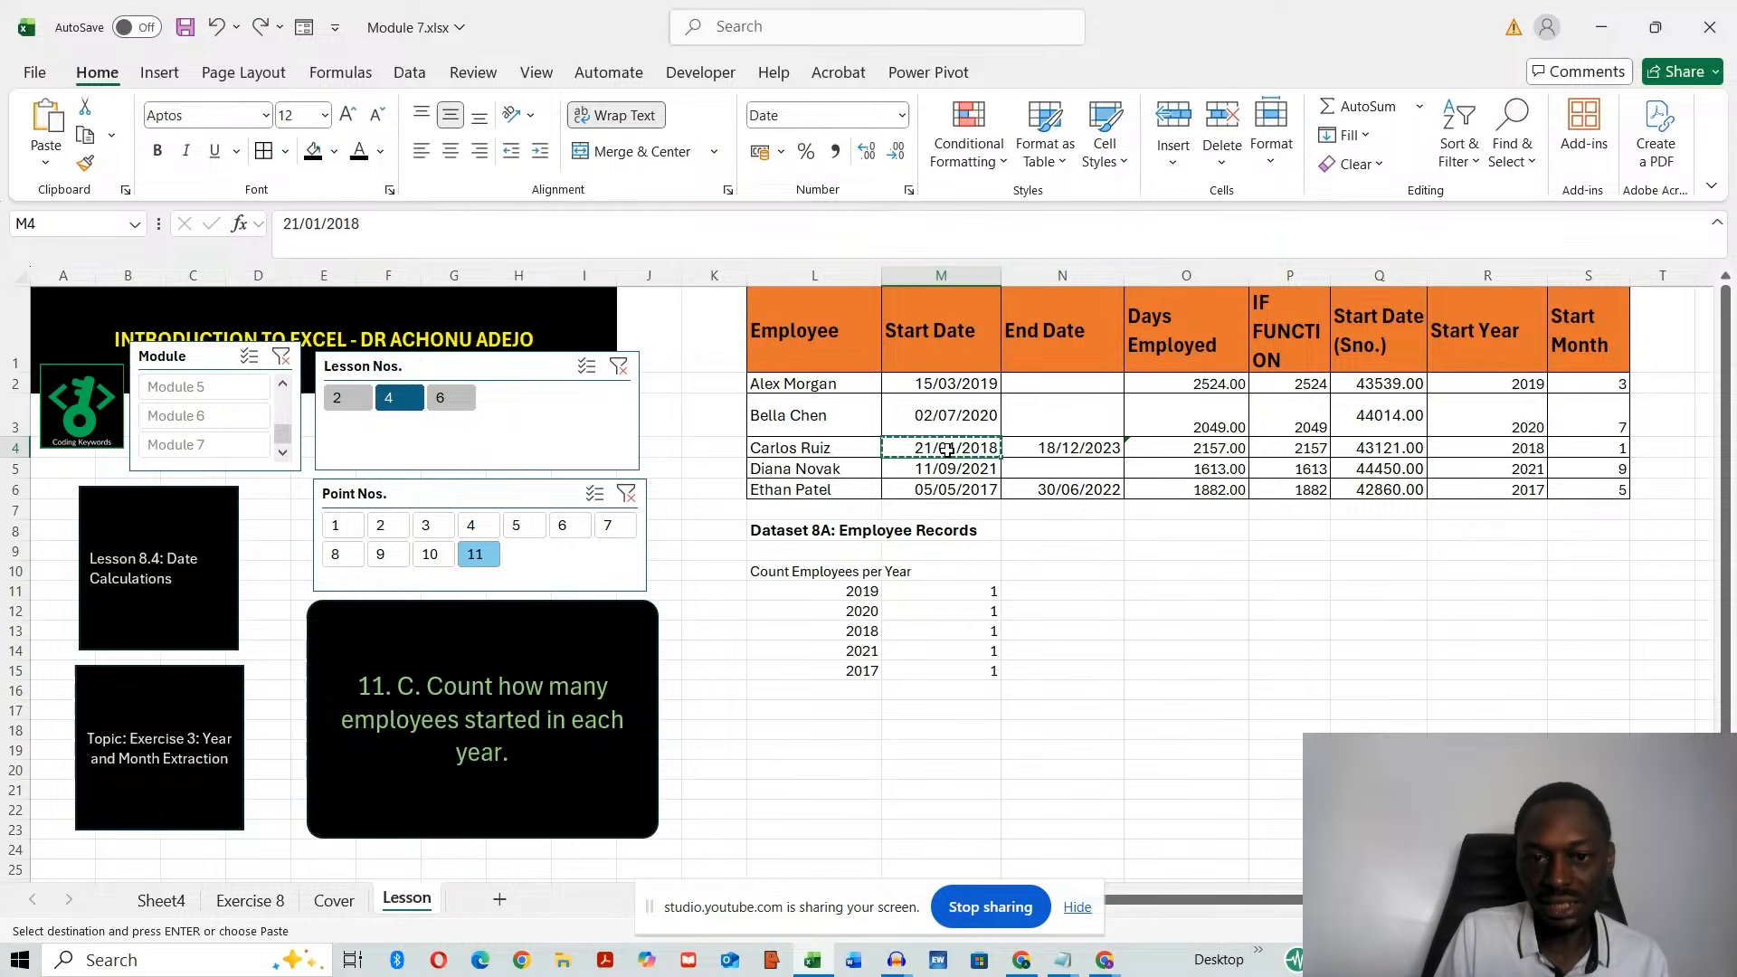
pyautogui.hotkey('ctrl', 'z')
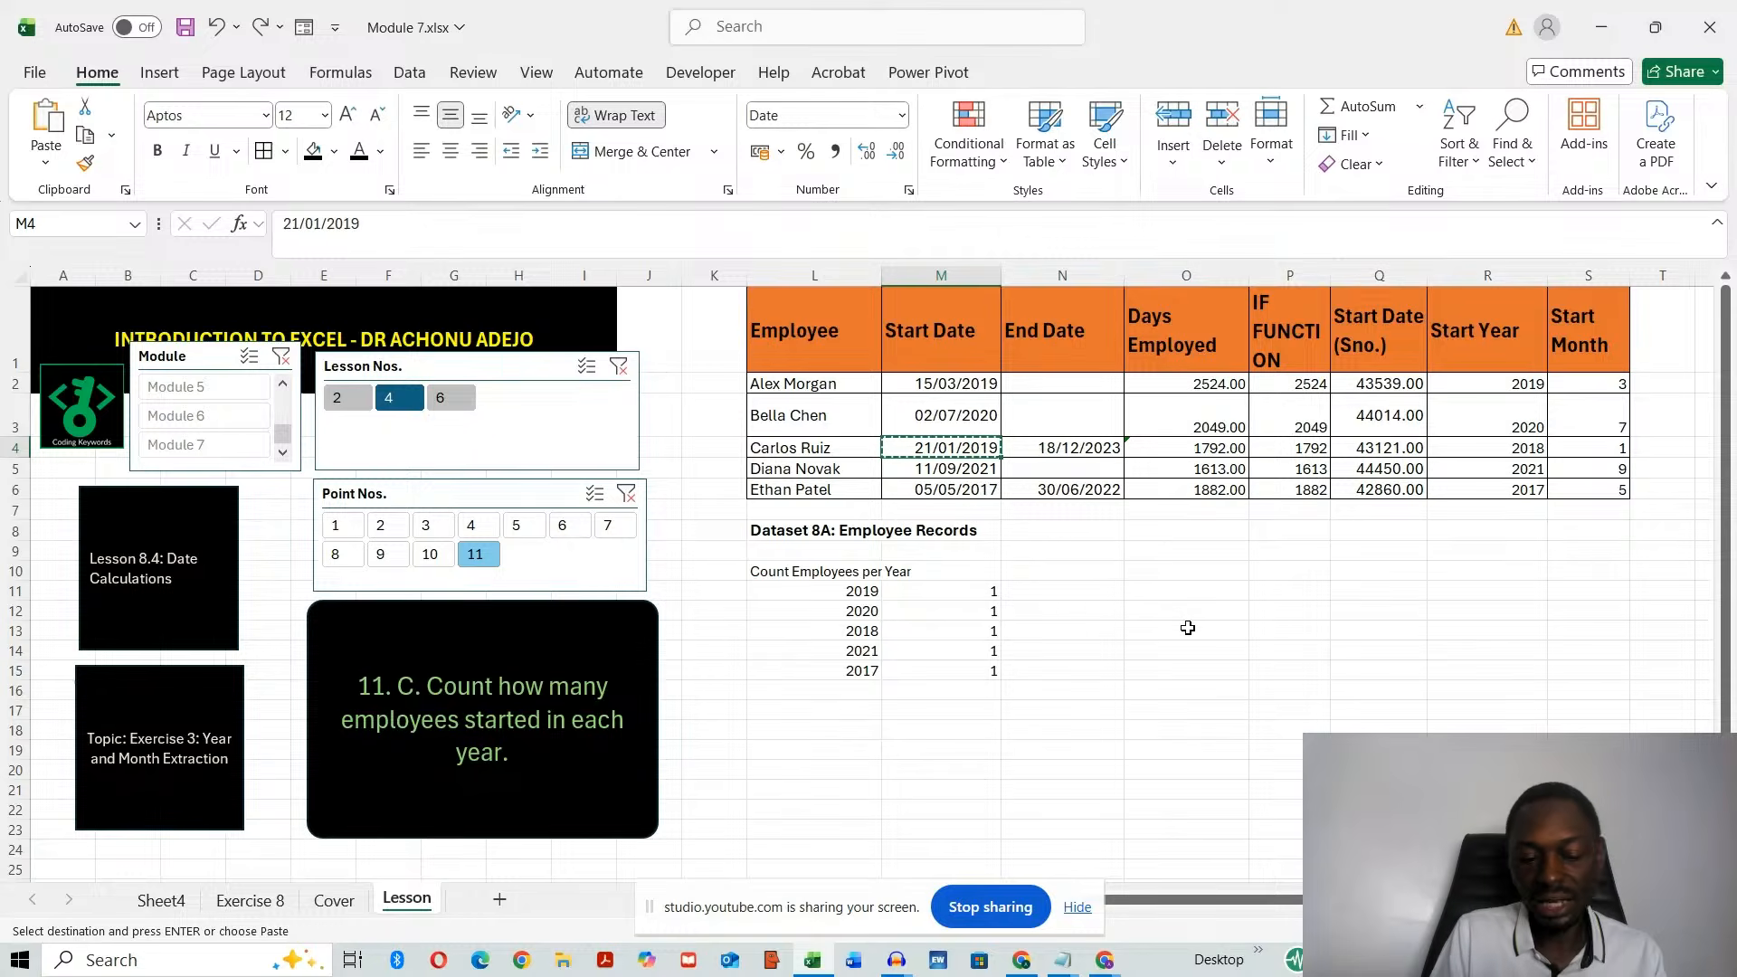
pyautogui.hotkey('ctrl', 'z')
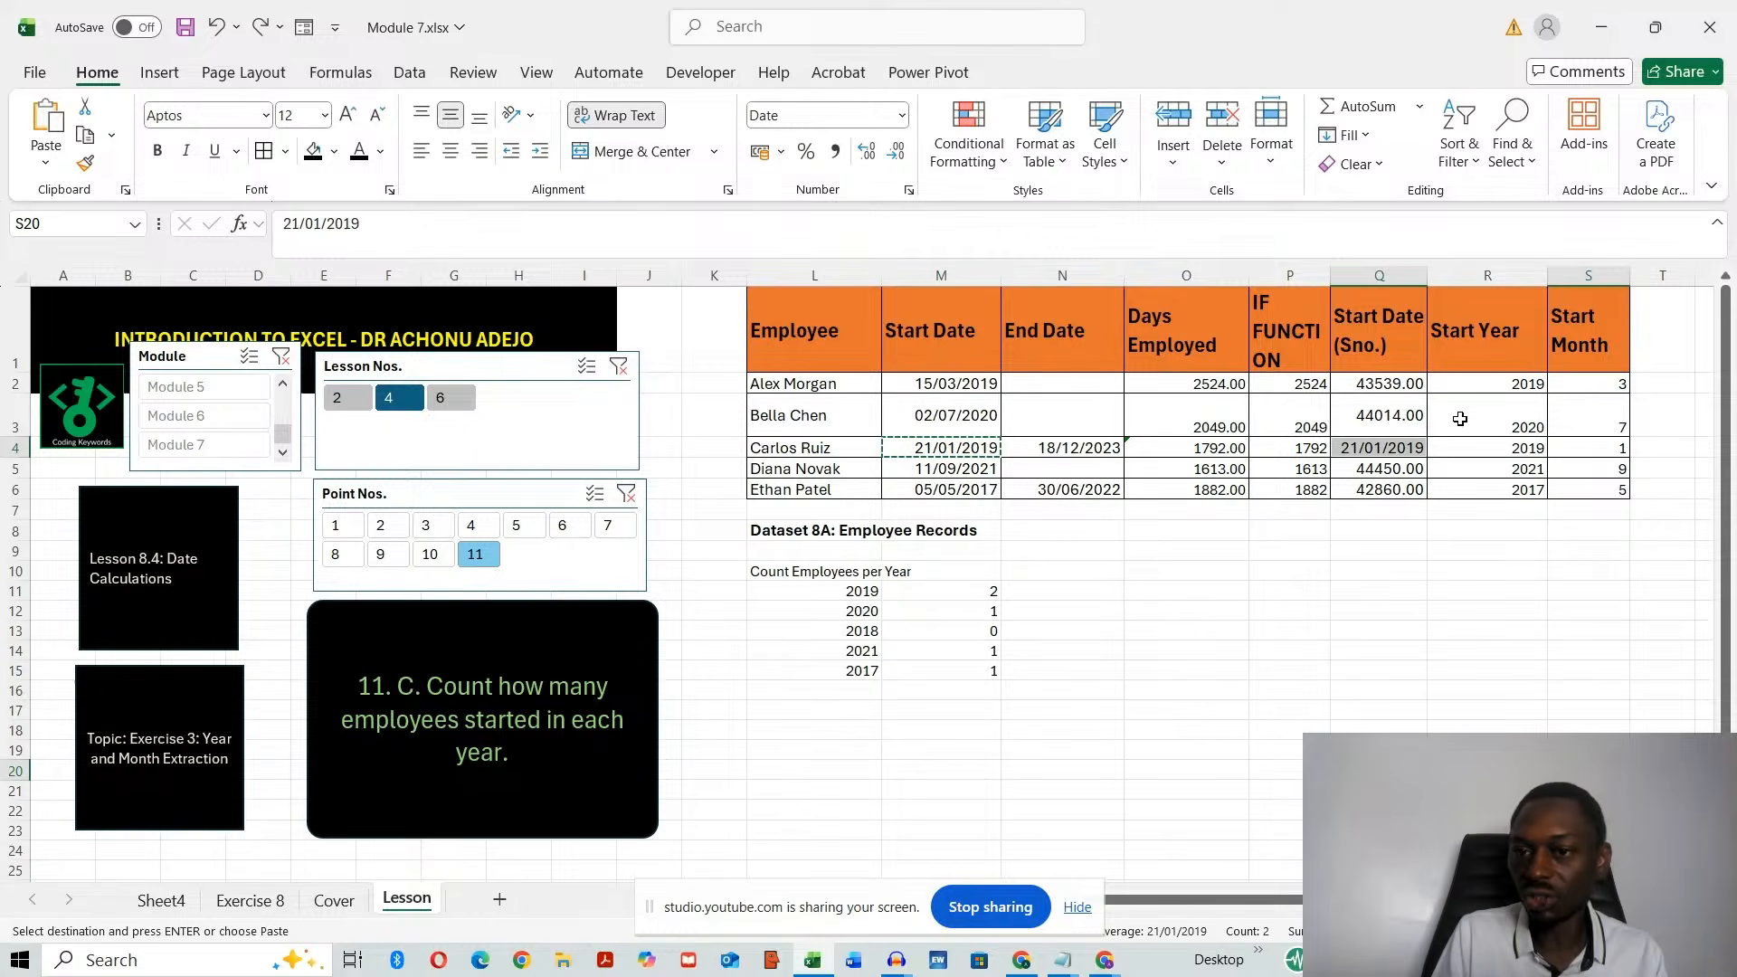
pyautogui.hotkey('ctrl', 'z')
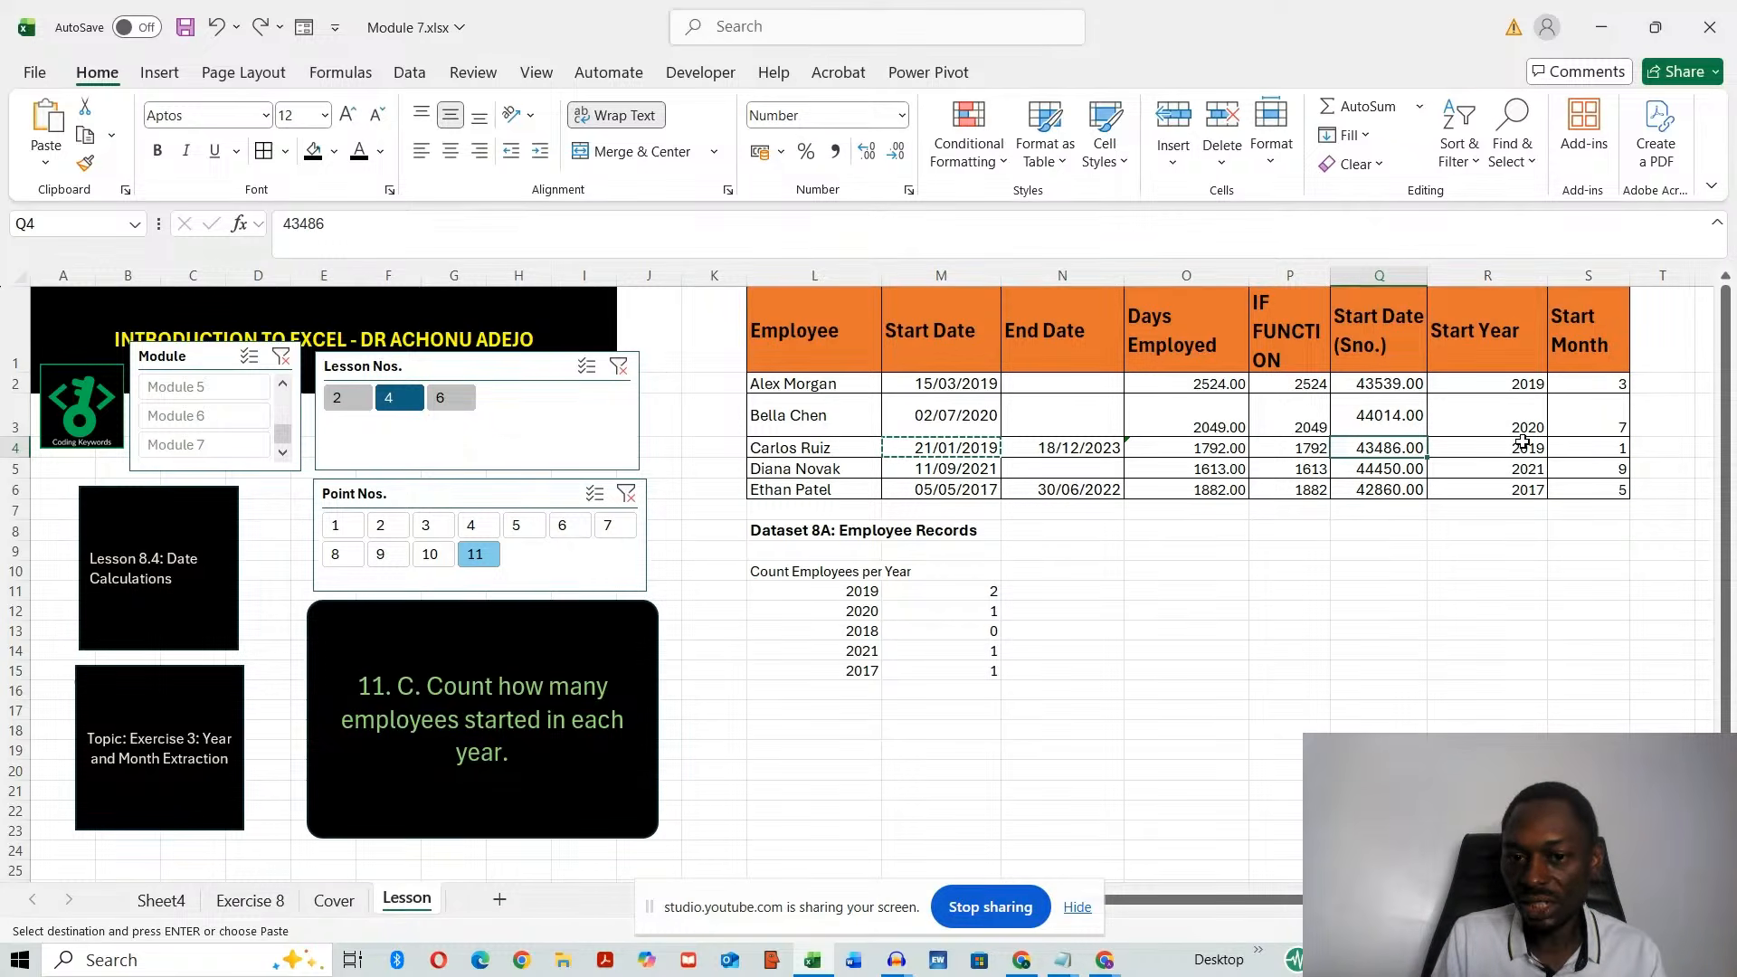
# - Clear the copy selection and examine the COUNTIF formulas in M11 to M15 for each listed year
pyautogui.click(975, 589)
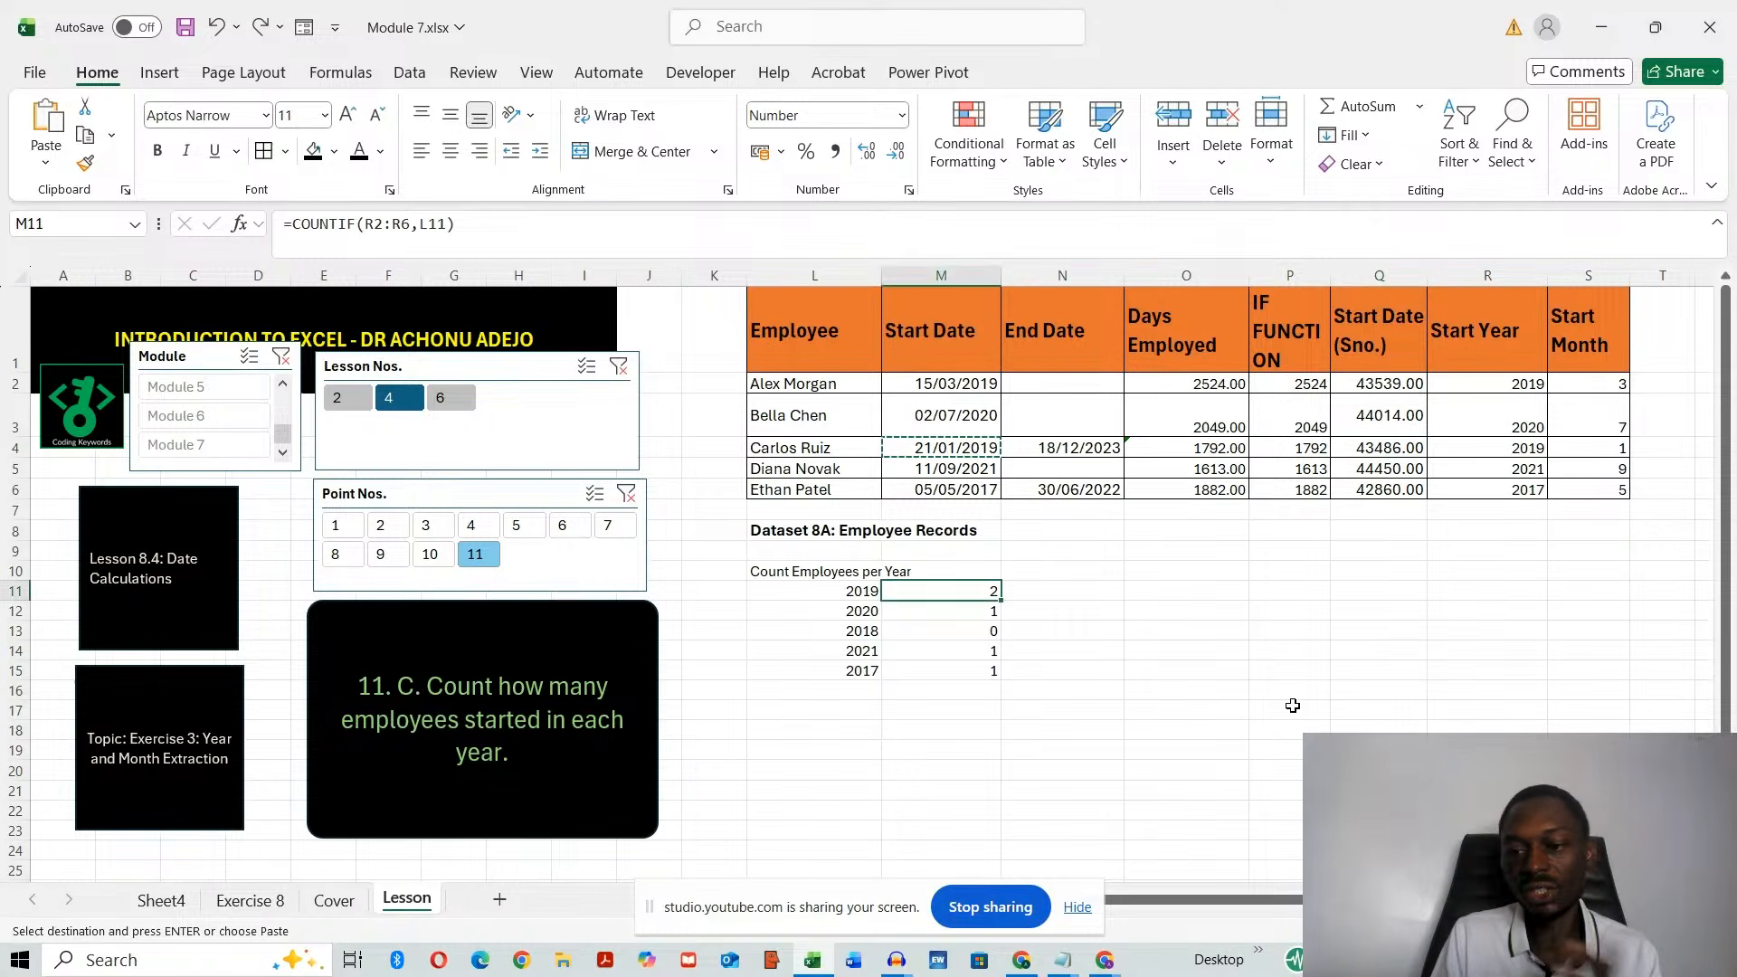
pyautogui.click(1118, 716)
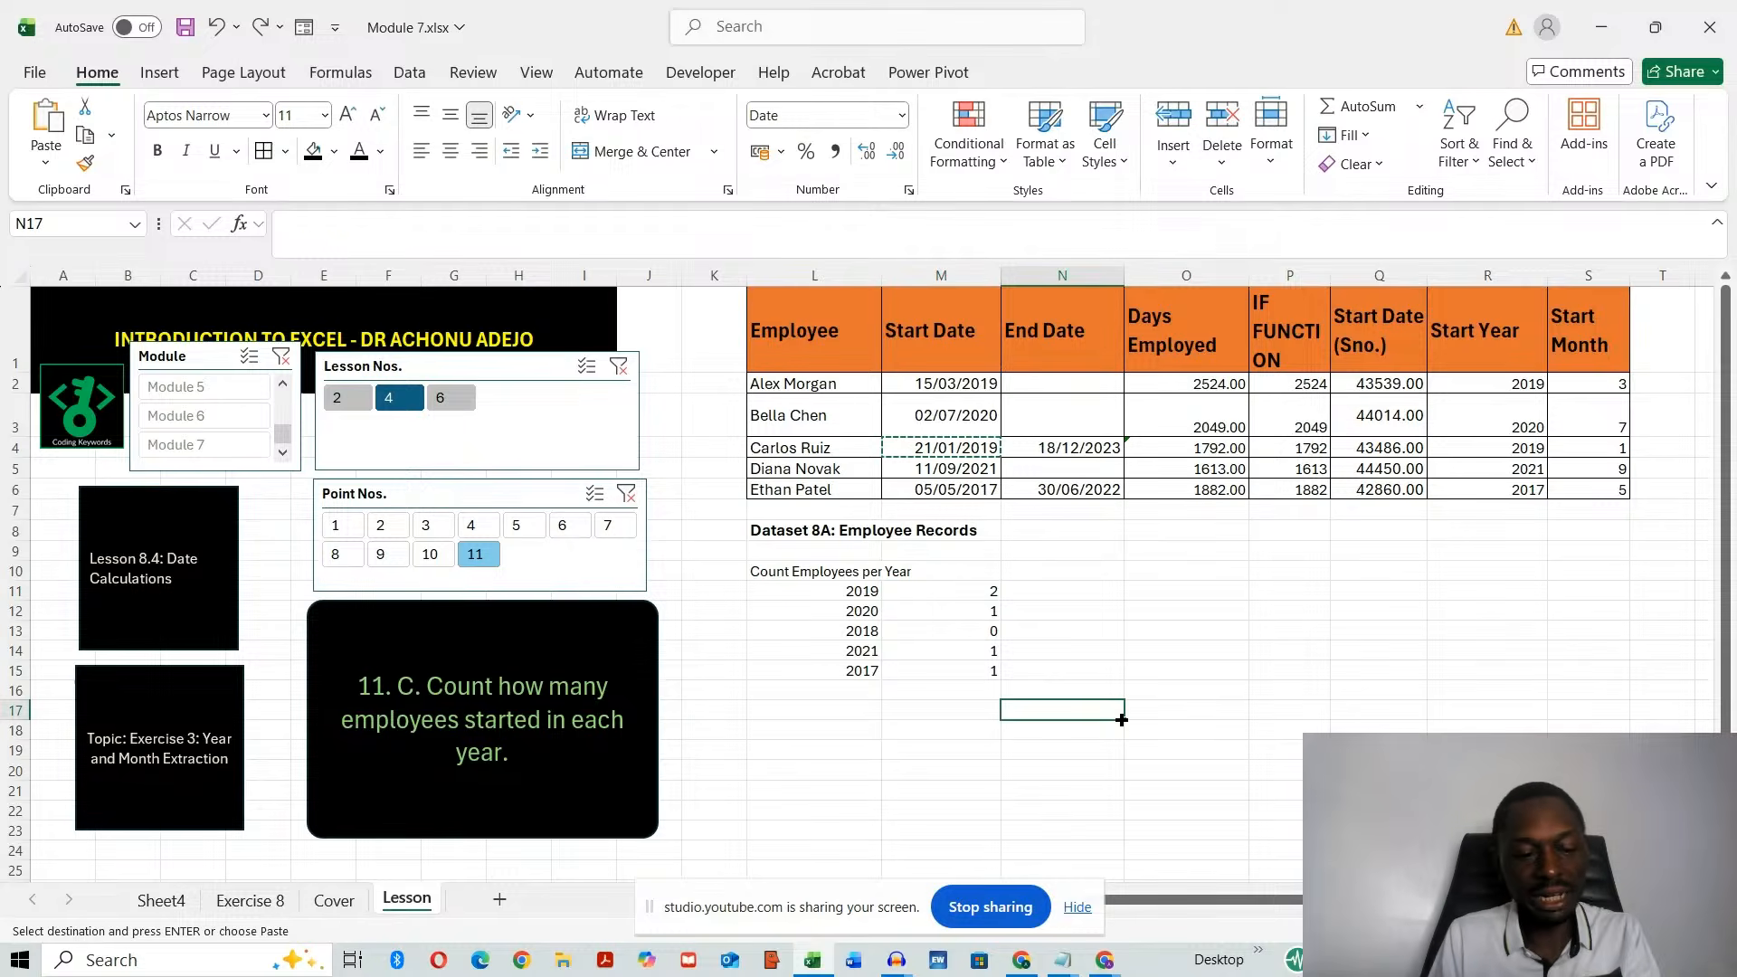
pyautogui.press('Escape')
pyautogui.click(1003, 584)
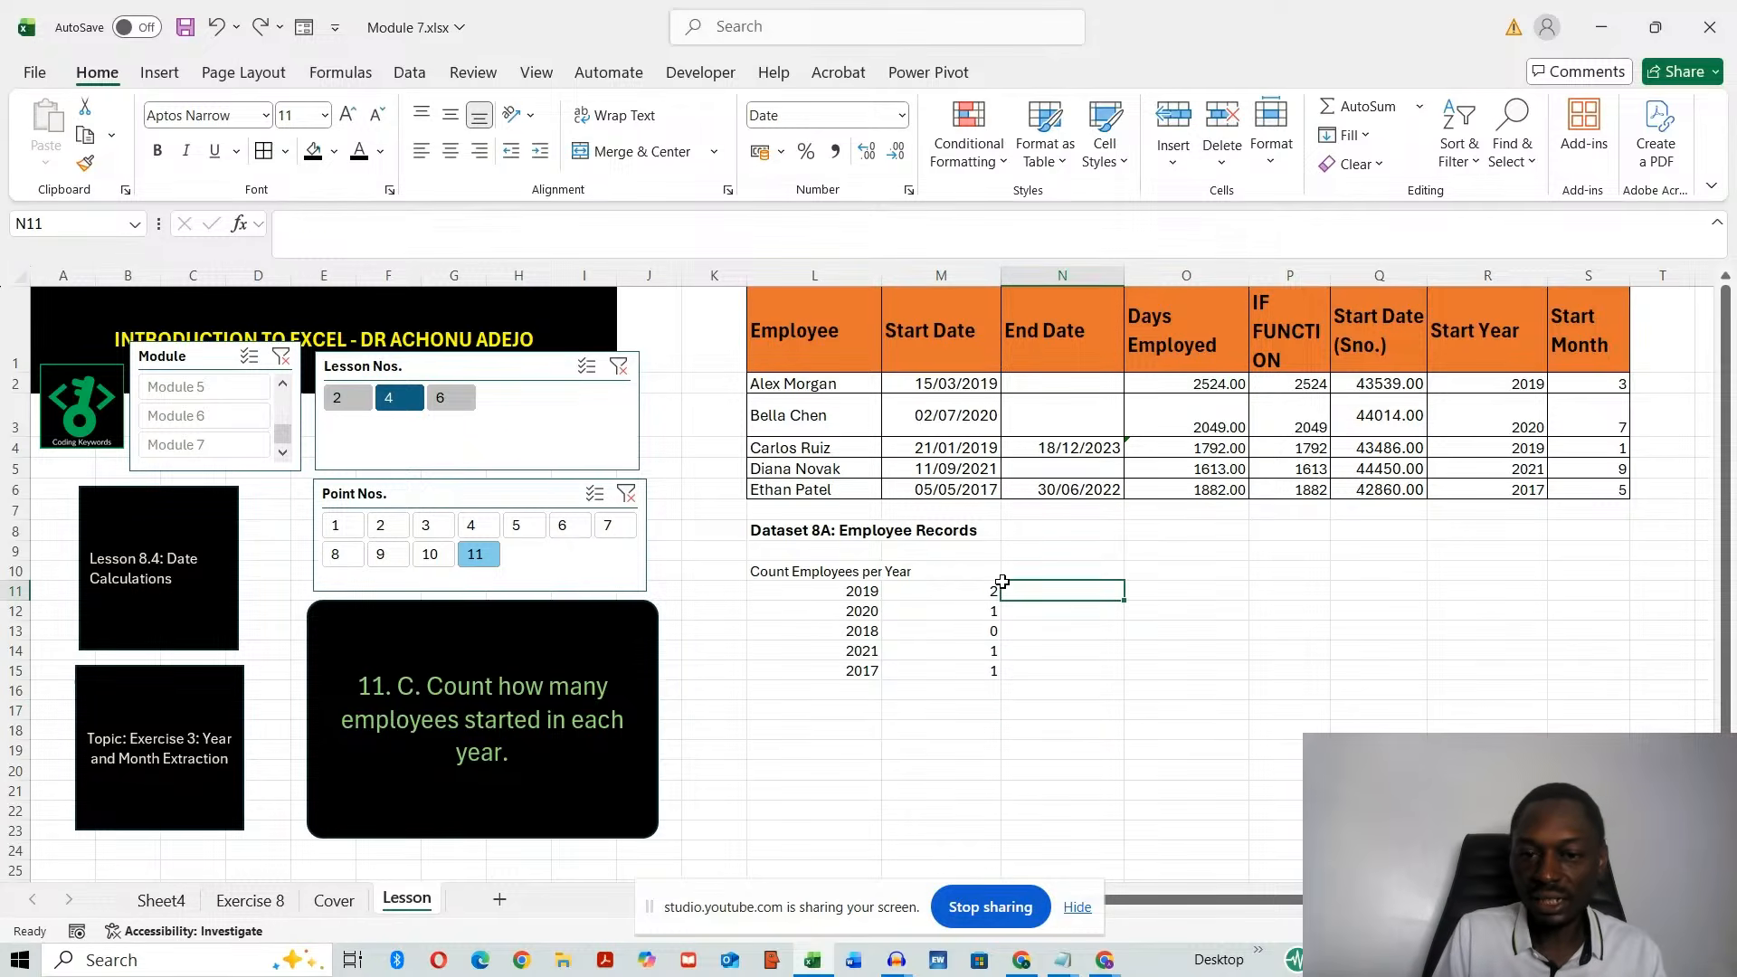
pyautogui.click(955, 595)
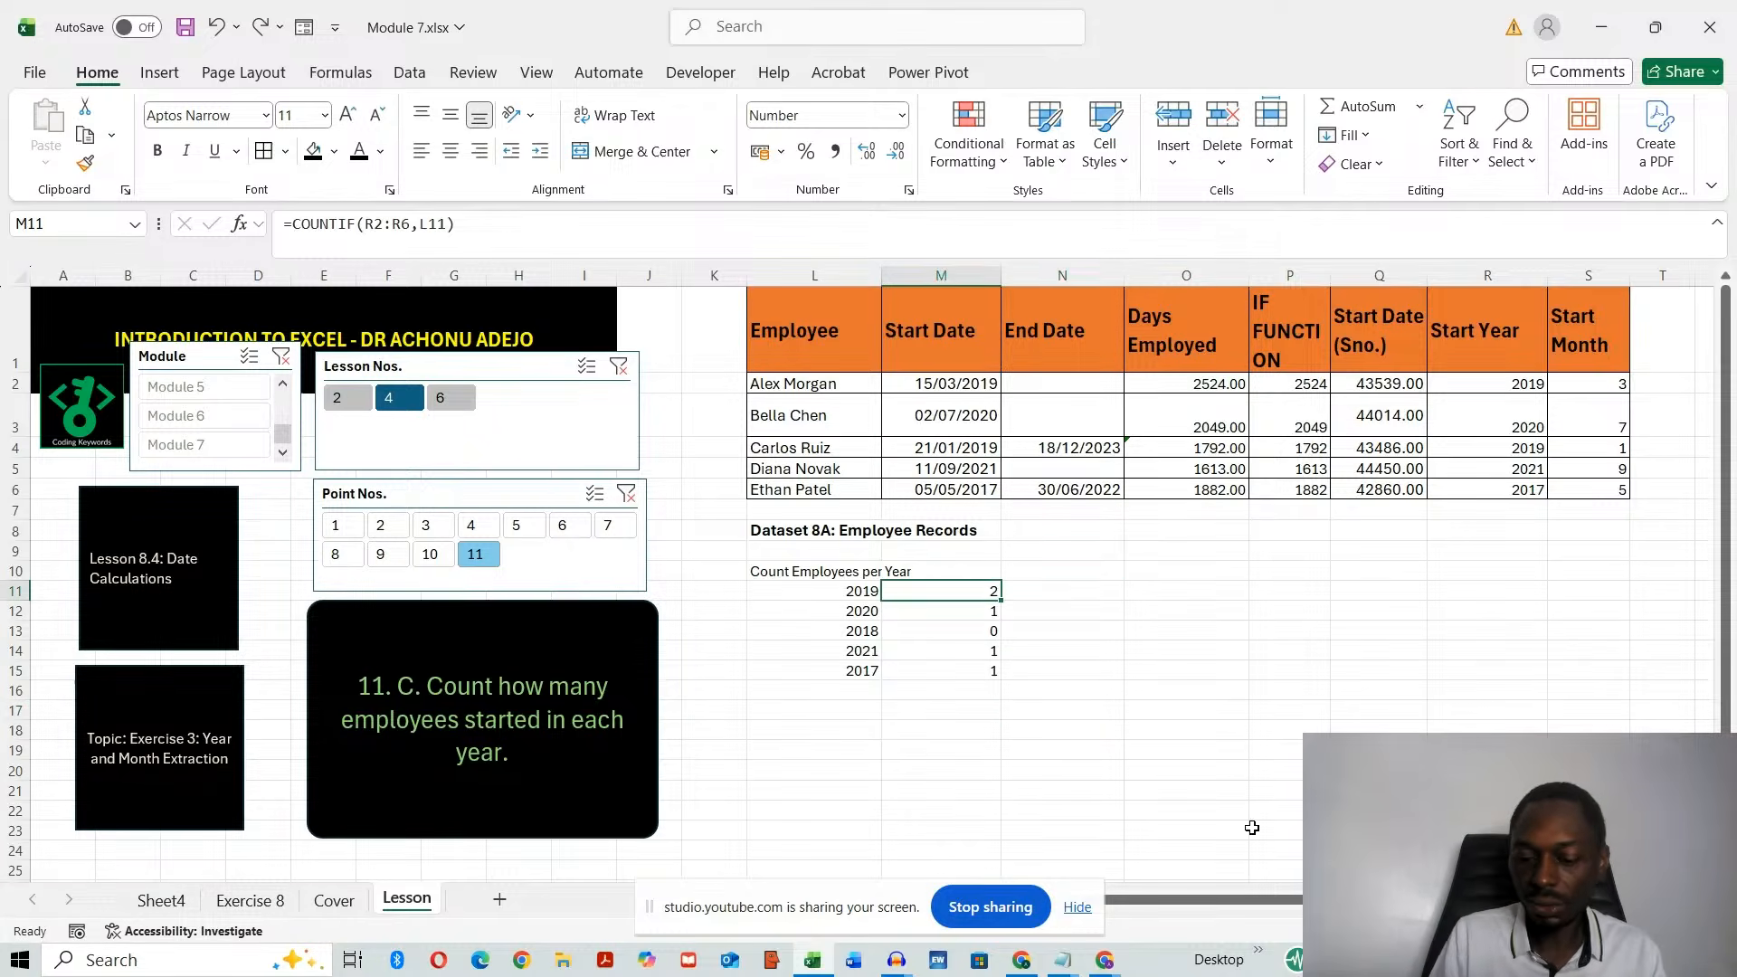
pyautogui.press('Down')
pyautogui.press('Down')
pyautogui.press('Down')
pyautogui.press('Down')
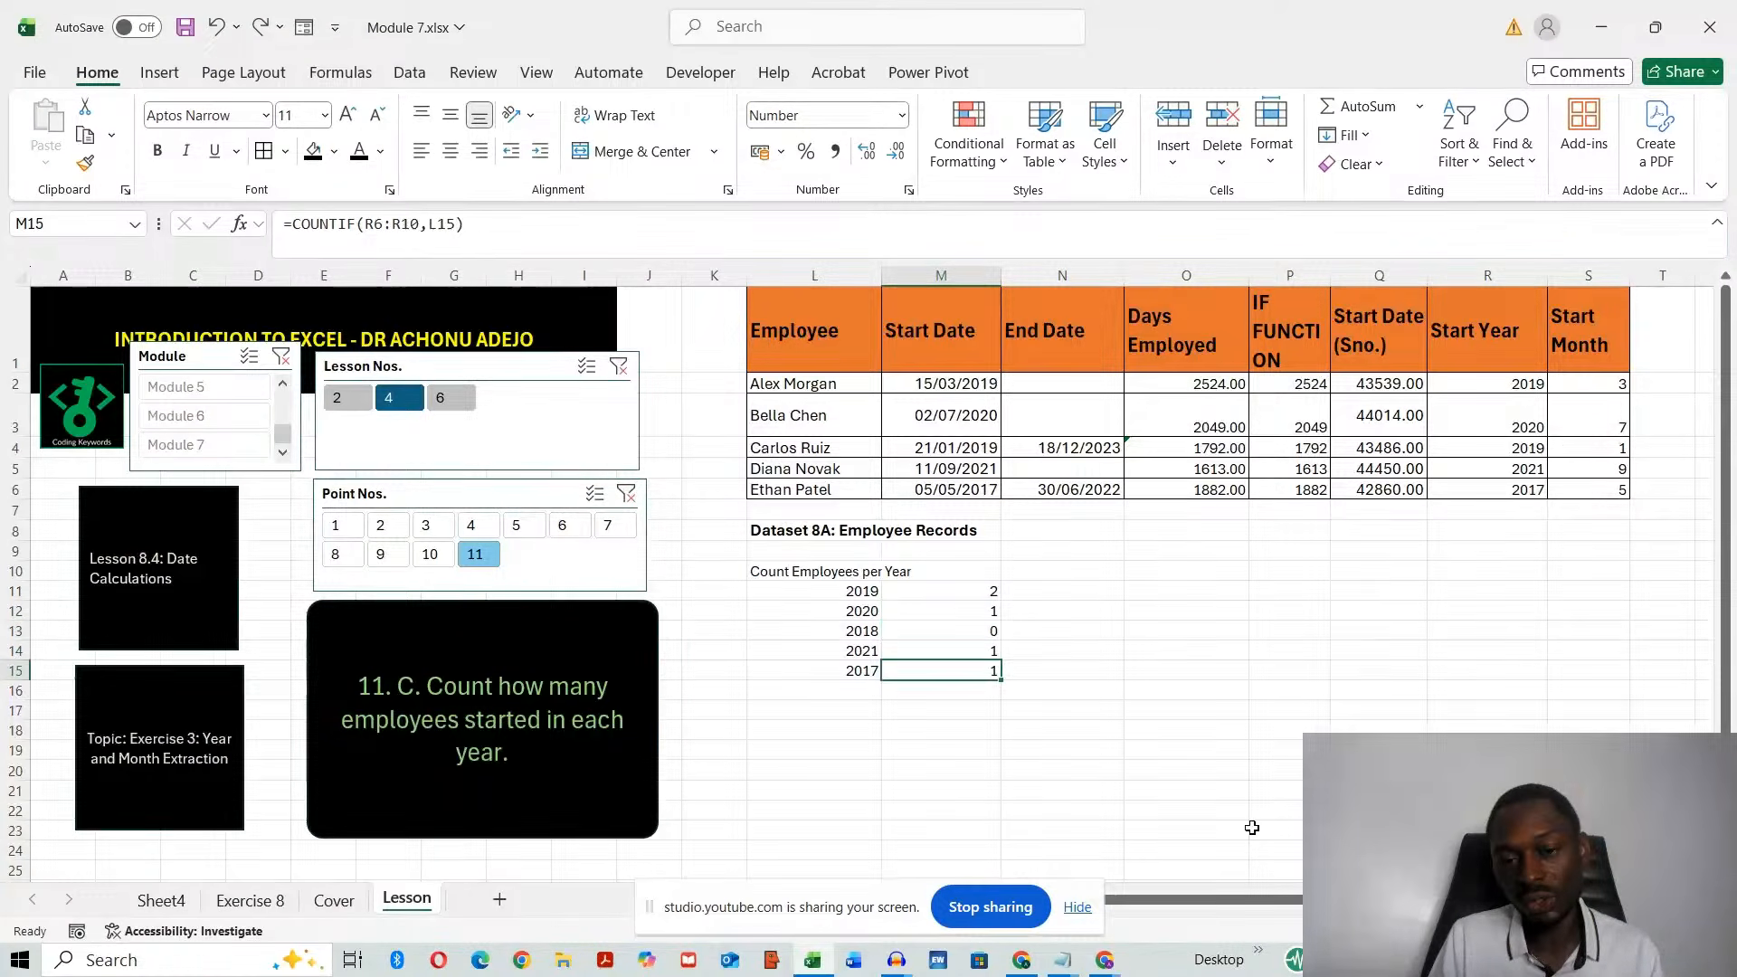
pyautogui.press('Down')
pyautogui.press('Down')
pyautogui.press('Down')
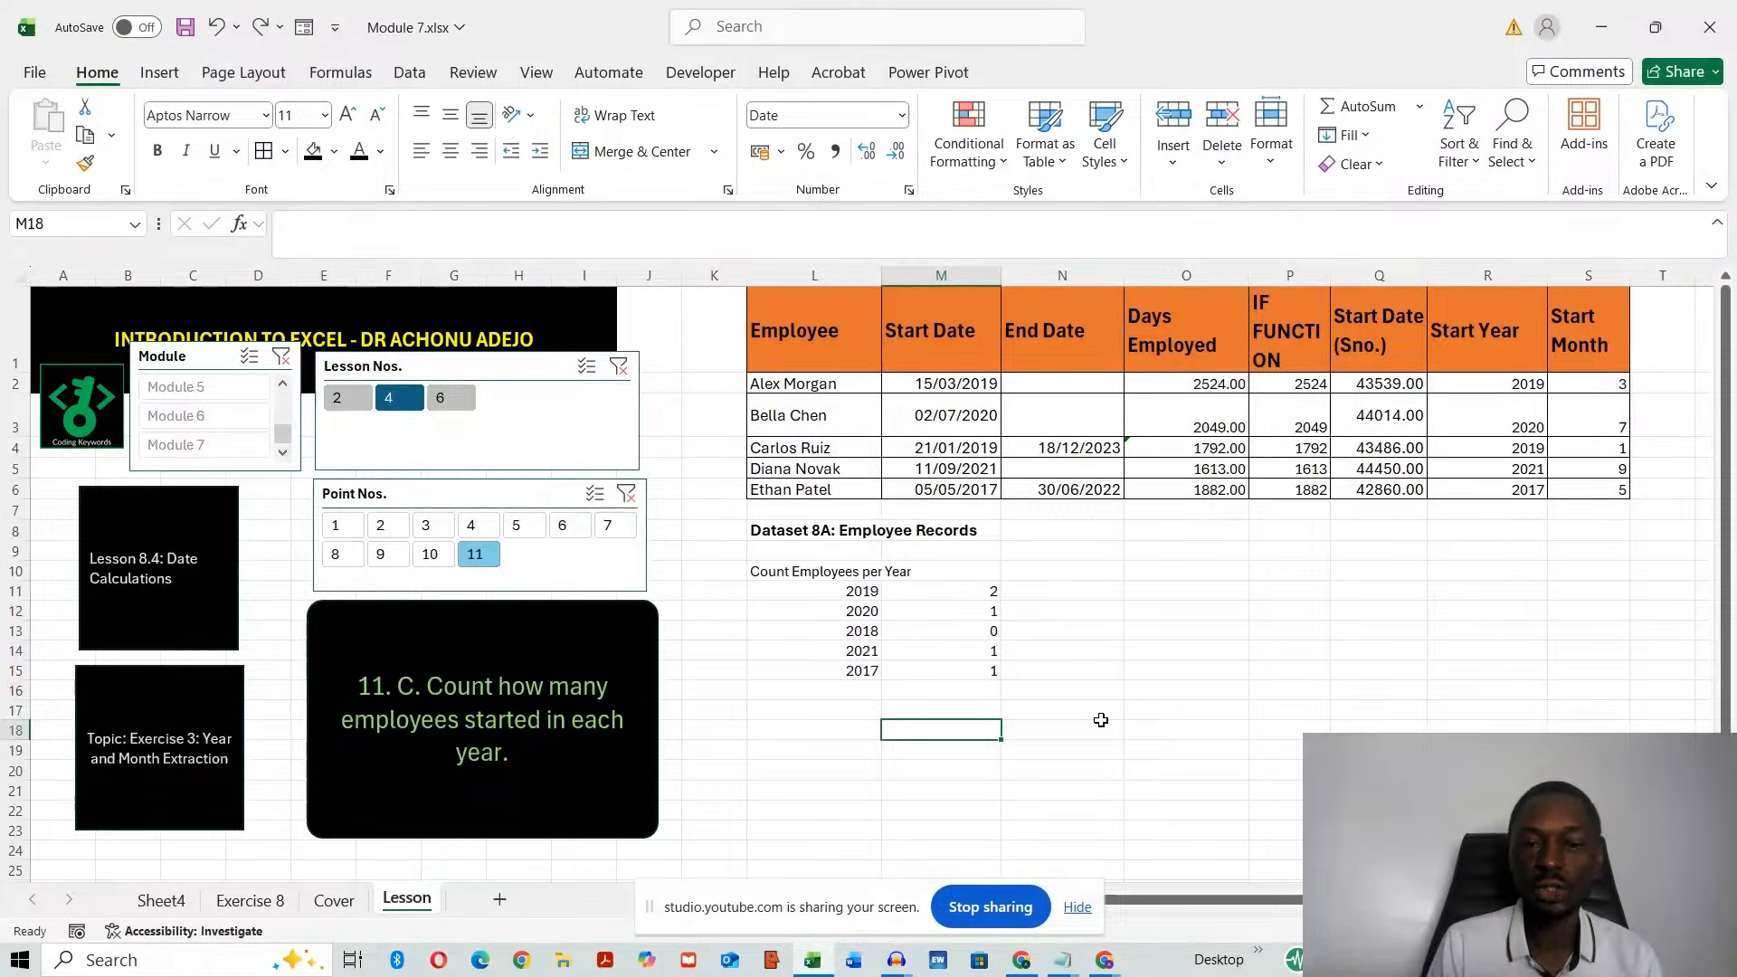
# - Check the third employee's start date in M4 against the Count Employees per Year table
pyautogui.click(919, 443)
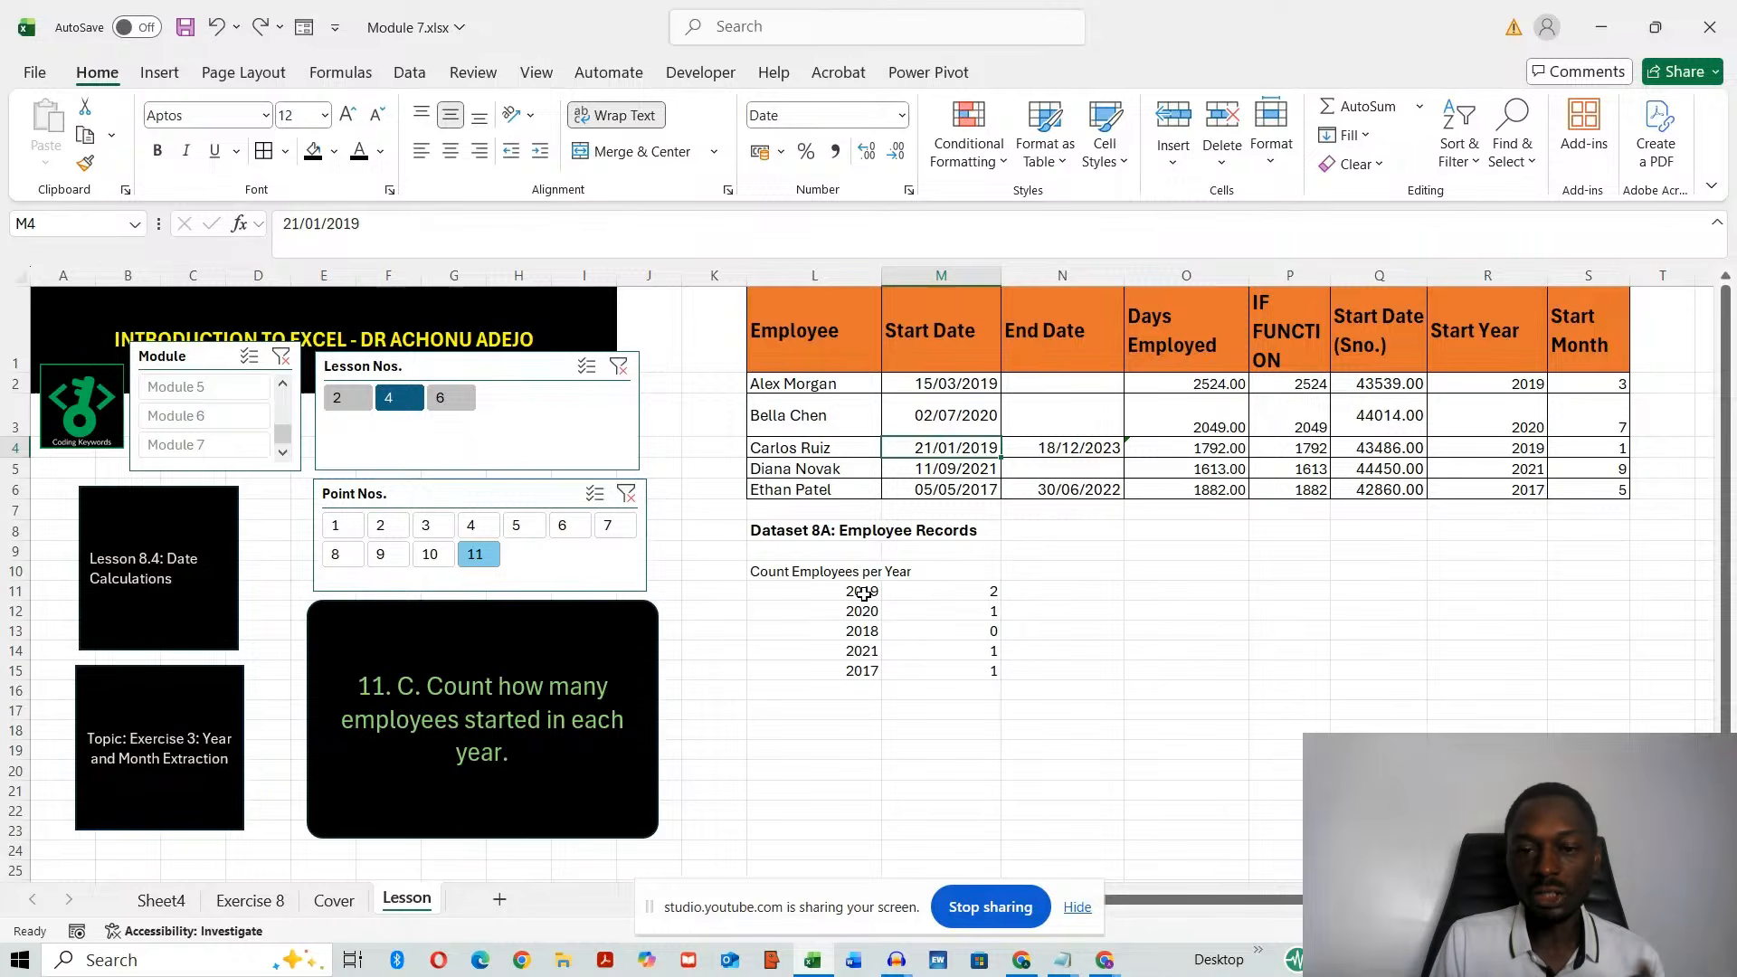
pyautogui.click(1152, 673)
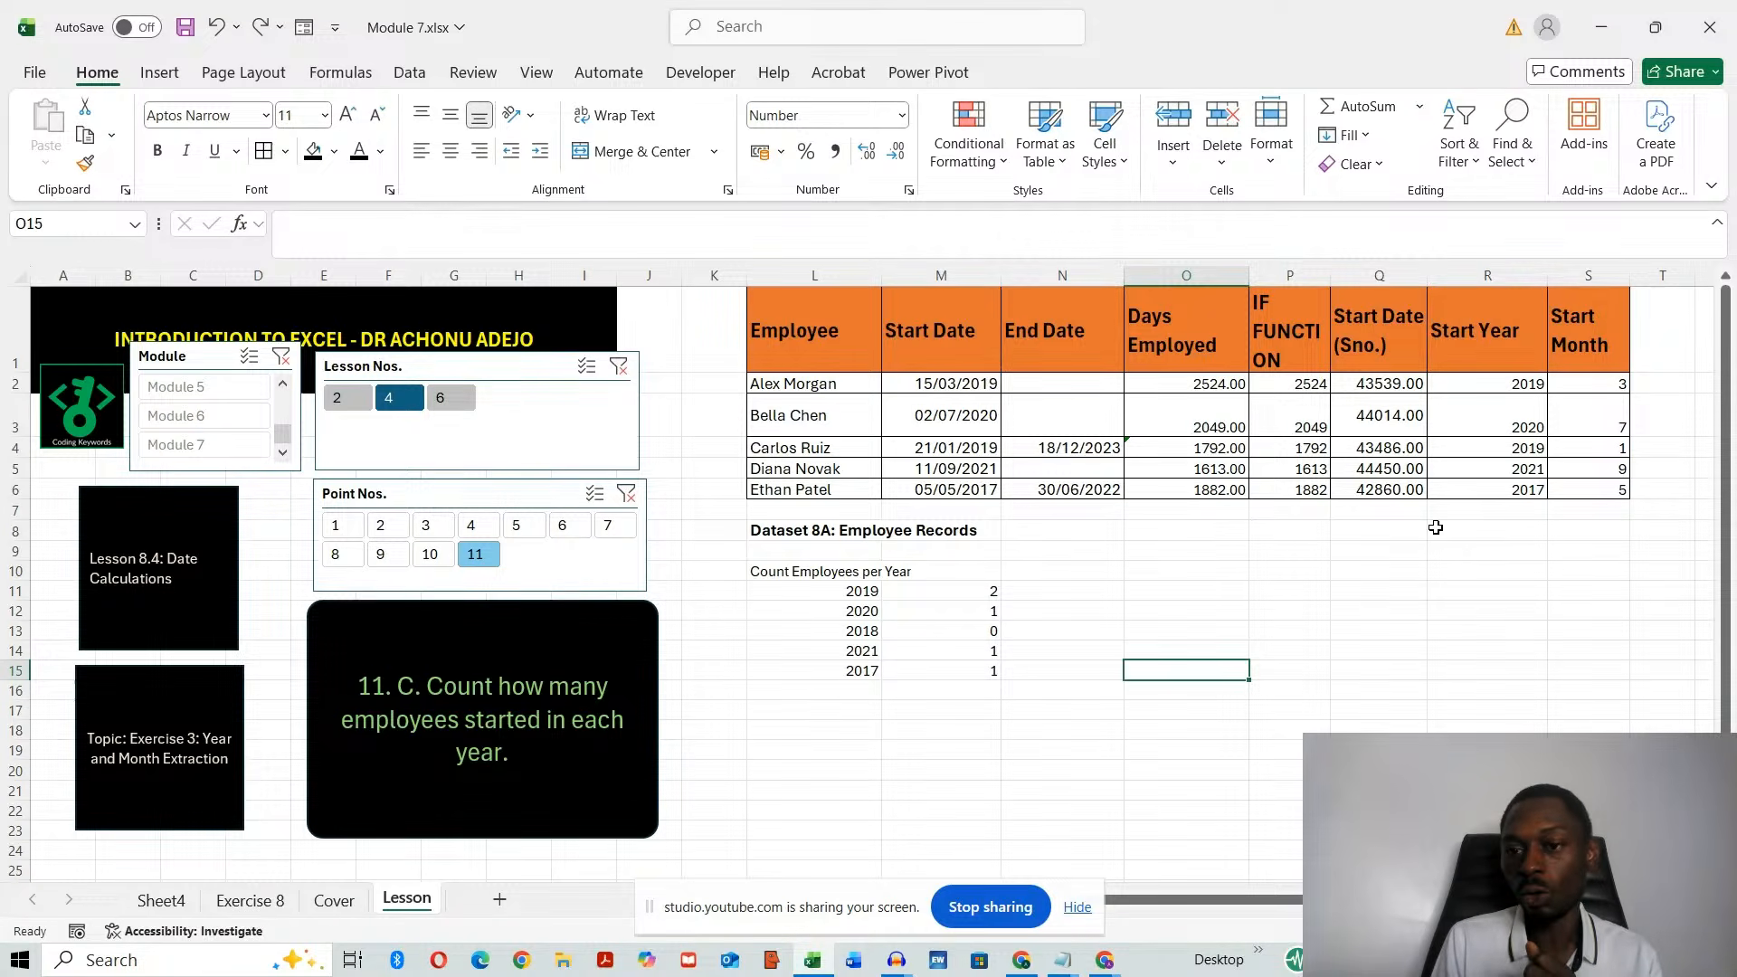
pyautogui.click(990, 768)
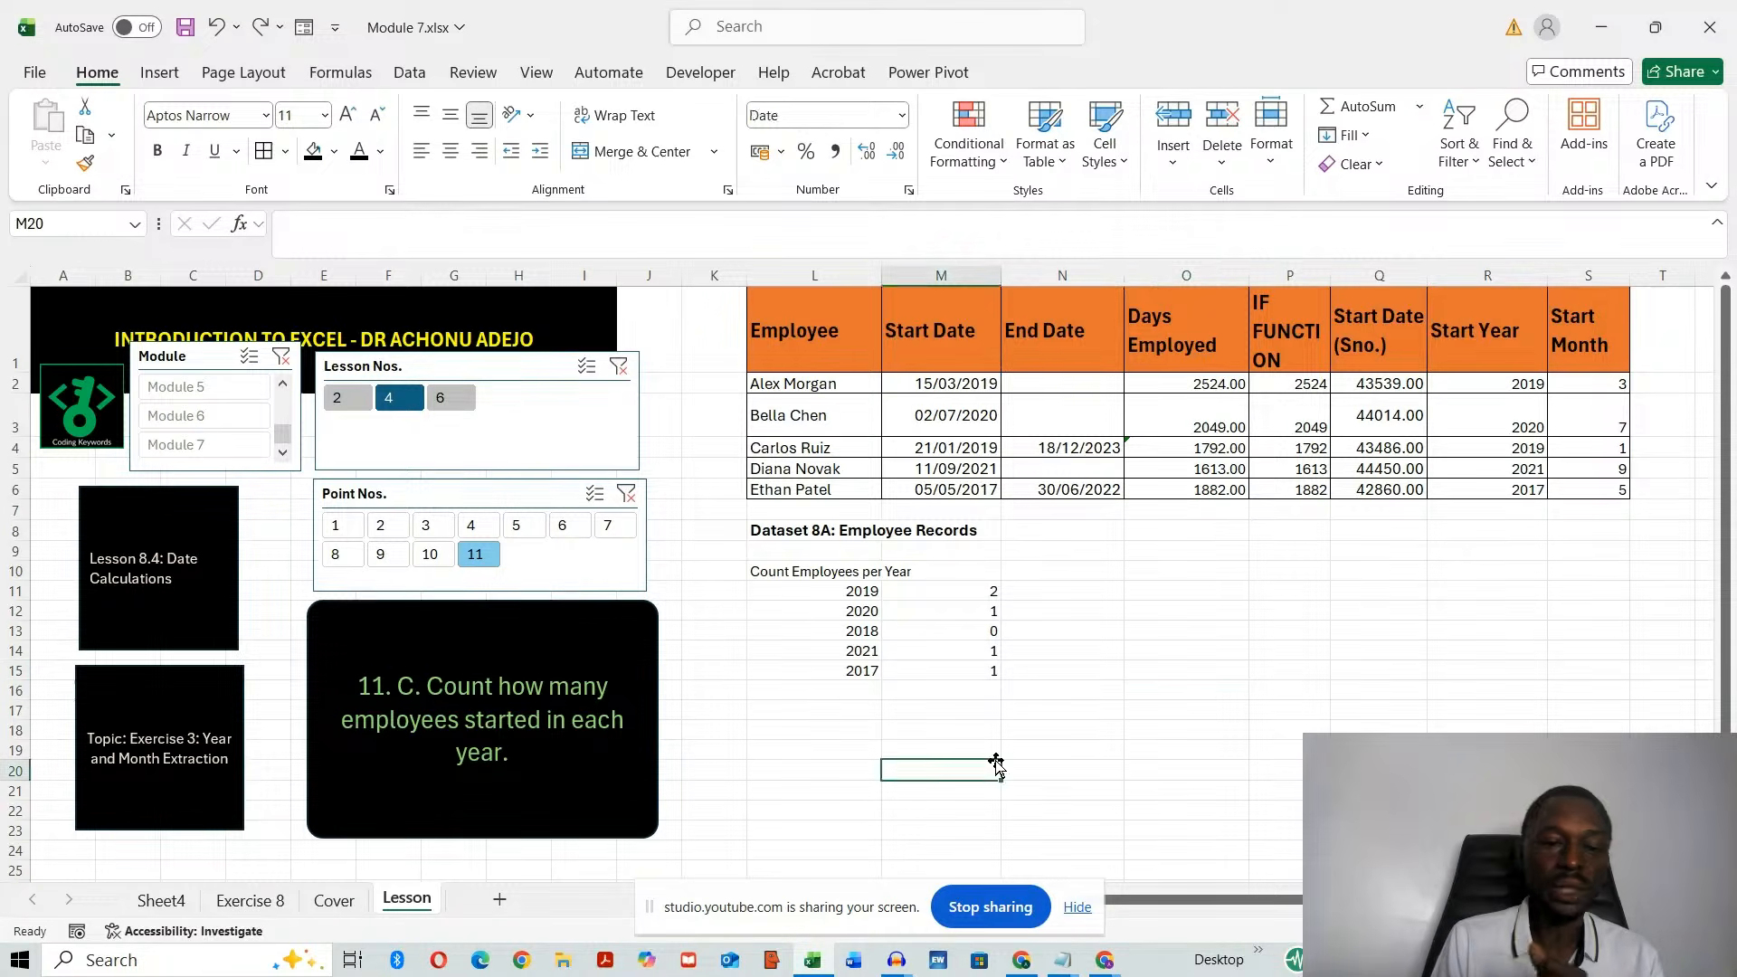
# - Show point 1 of Lesson 8.4, and check the live stream in YouTube Studio before returning to the Excel workbook
pyautogui.click(341, 528)
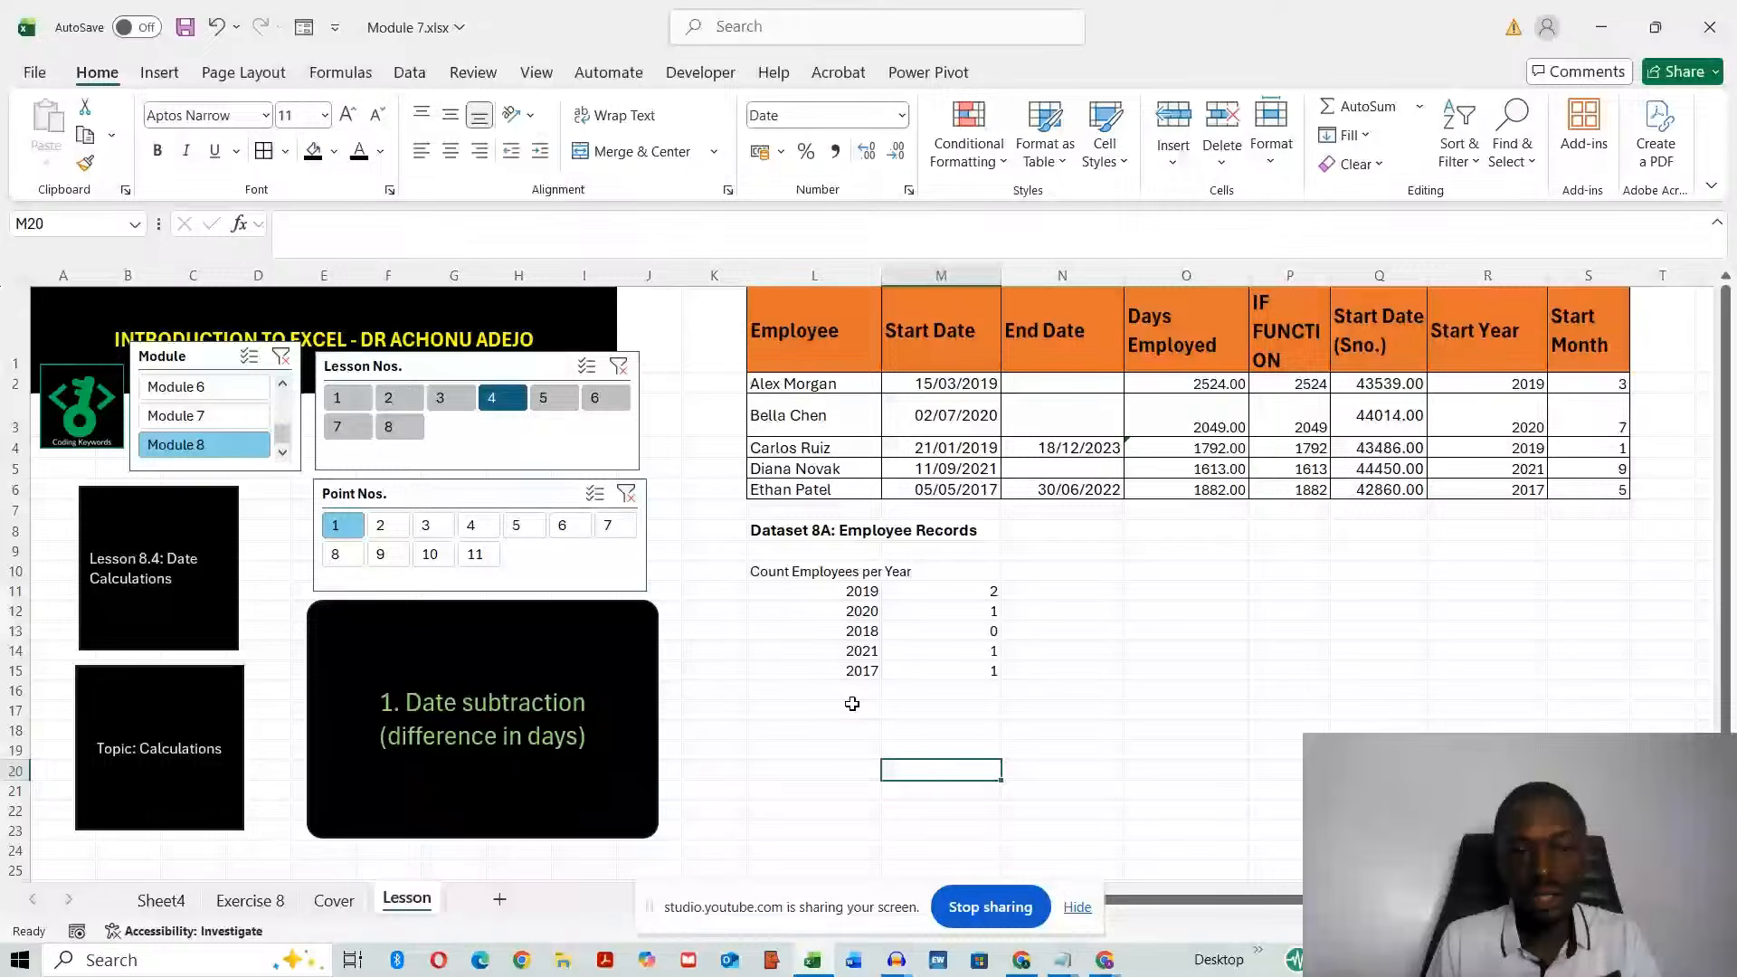
pyautogui.hotkey('alt', 'Tab')
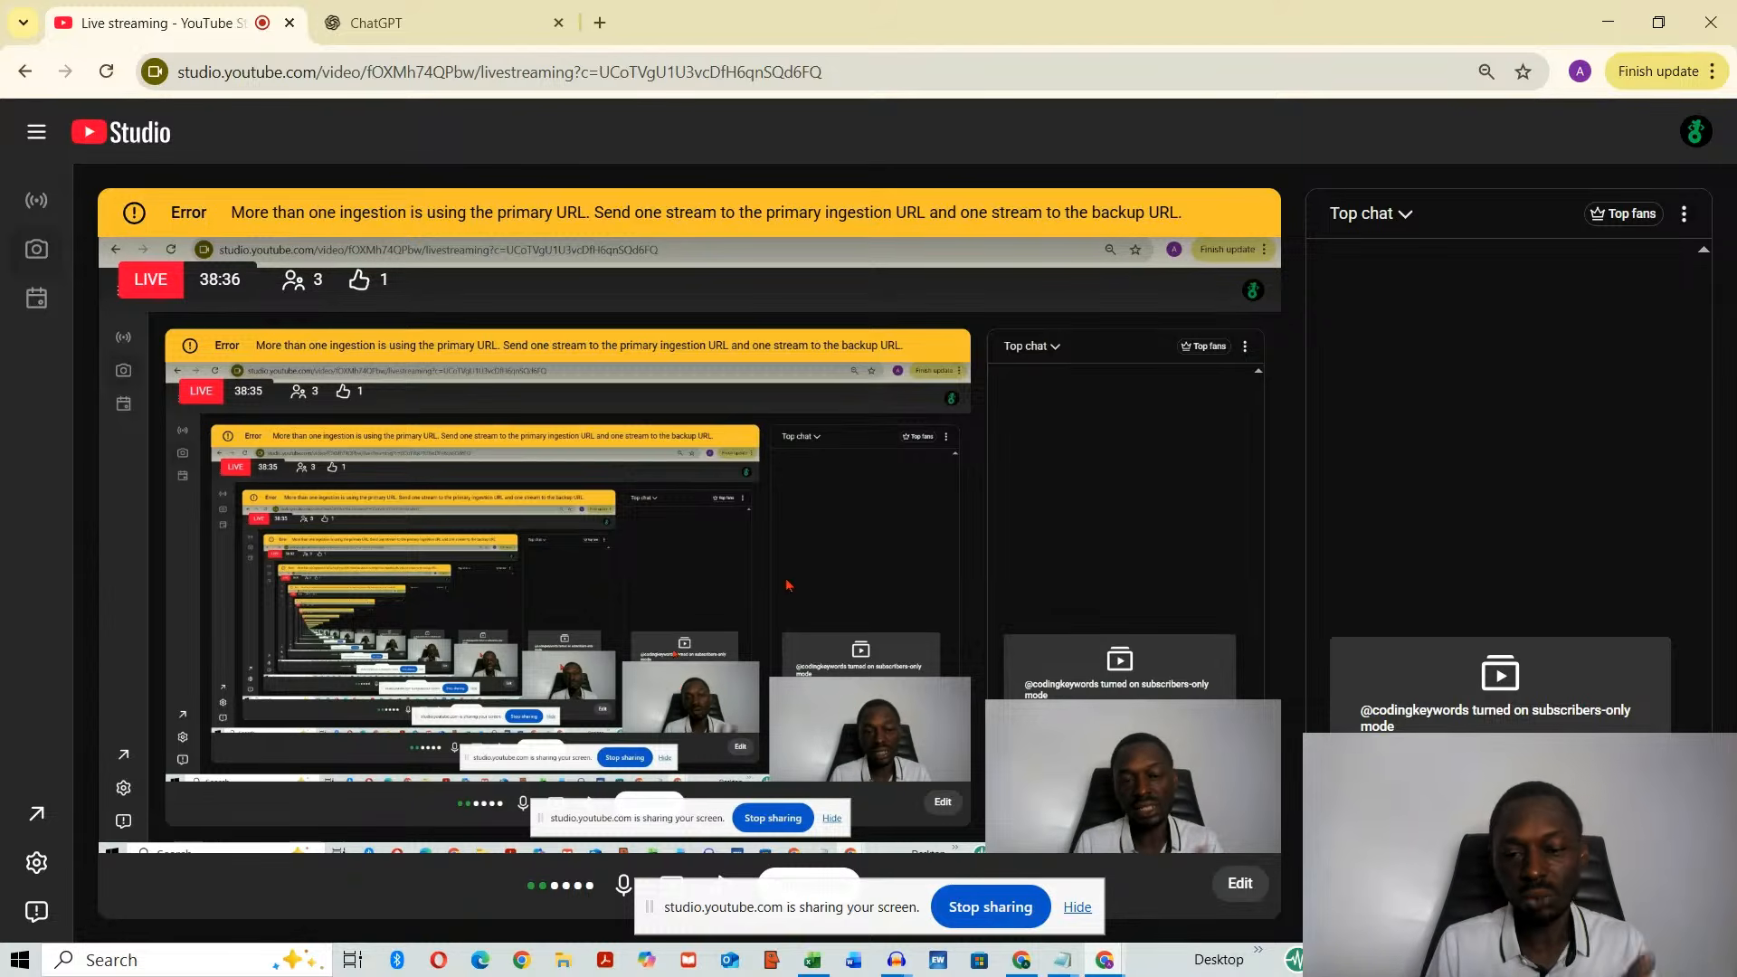
pyautogui.hotkey('alt', 'Tab')
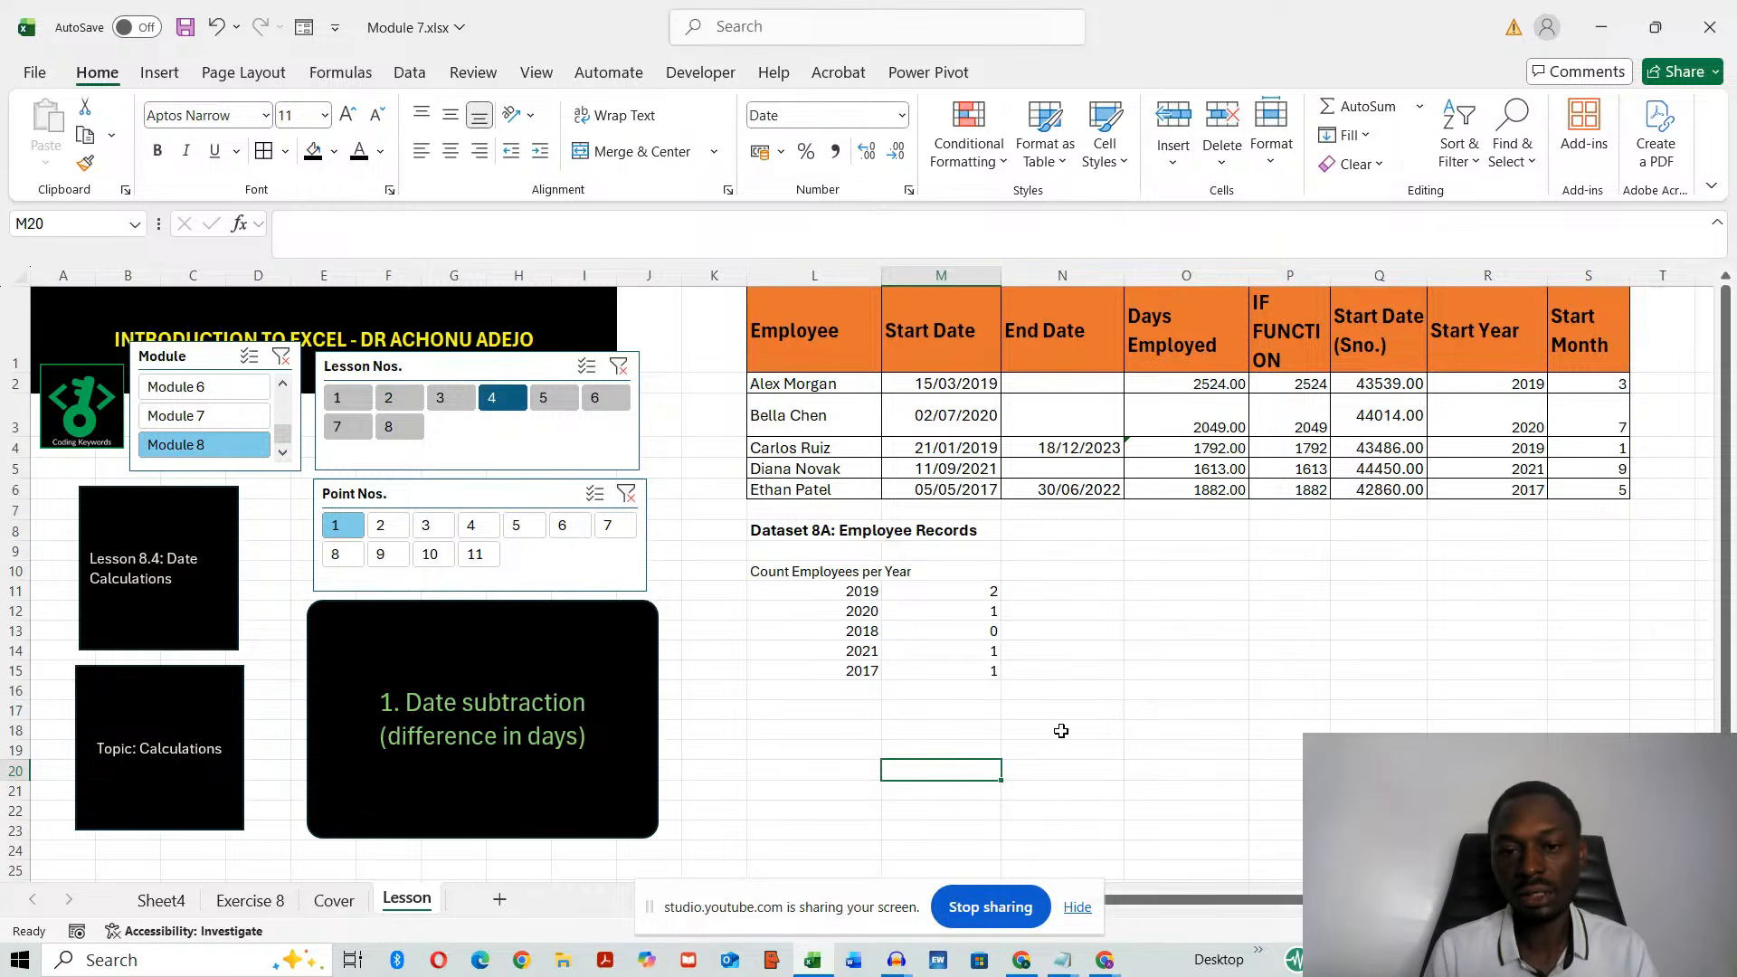
# - Revisit point 11 of Lesson 8.4 on counting employees per year and return to point 1
pyautogui.click(993, 755)
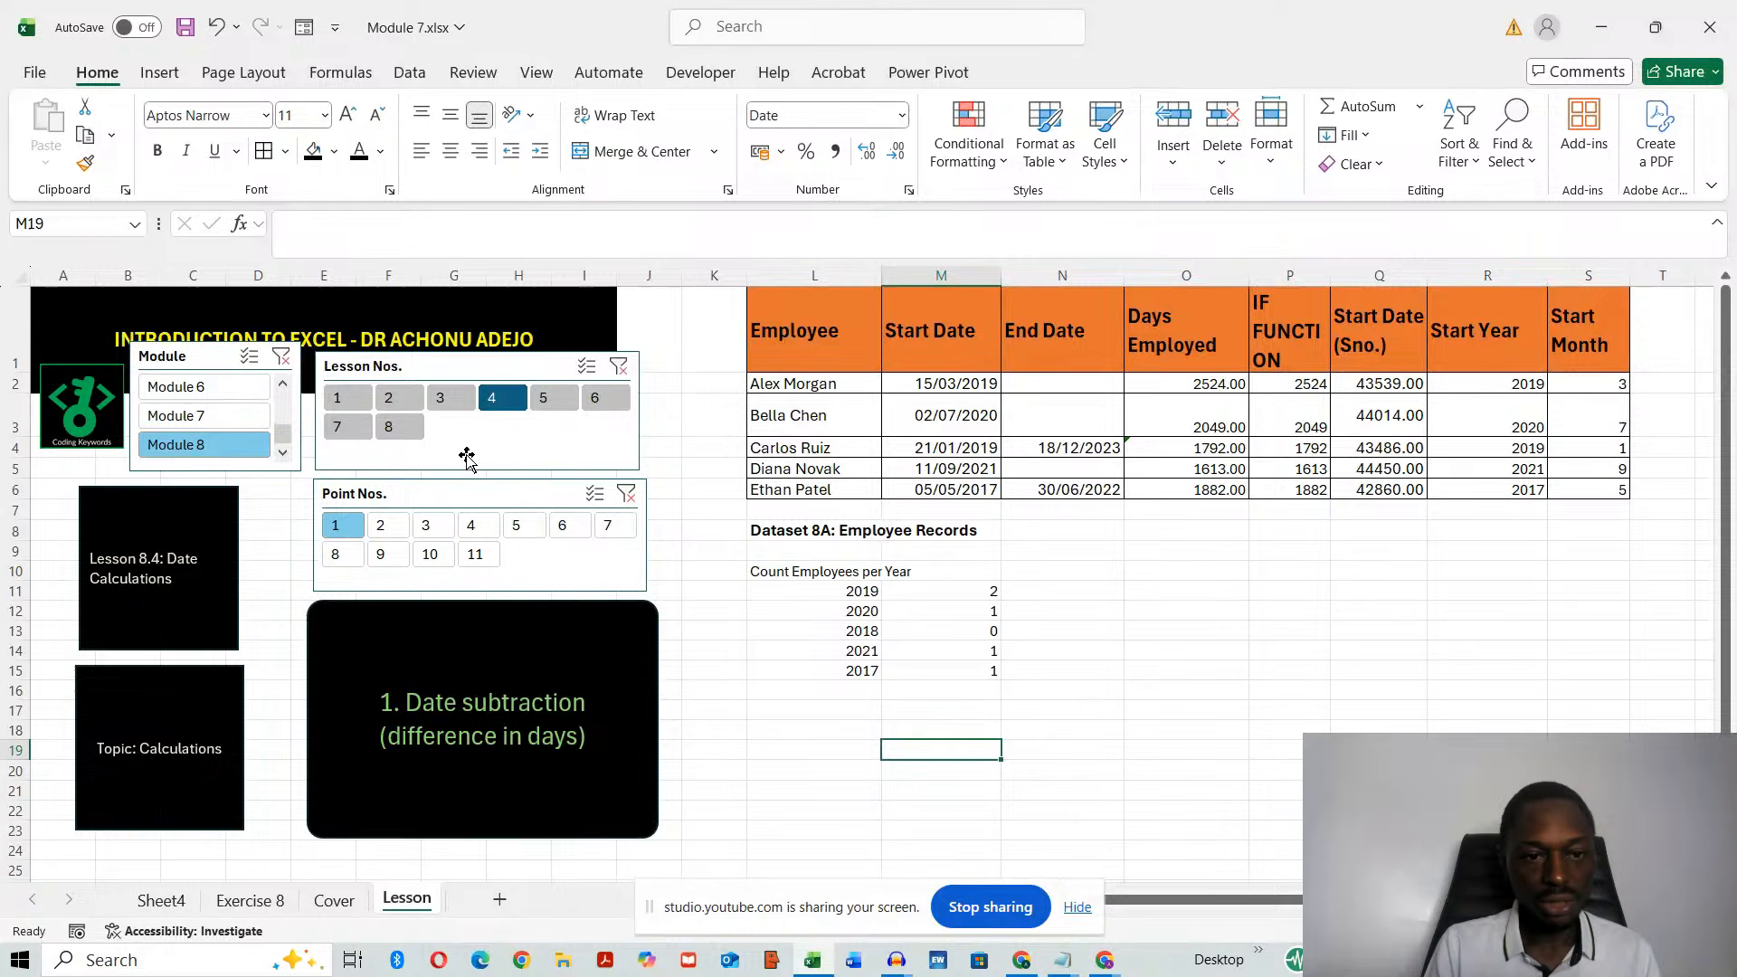
pyautogui.click(478, 555)
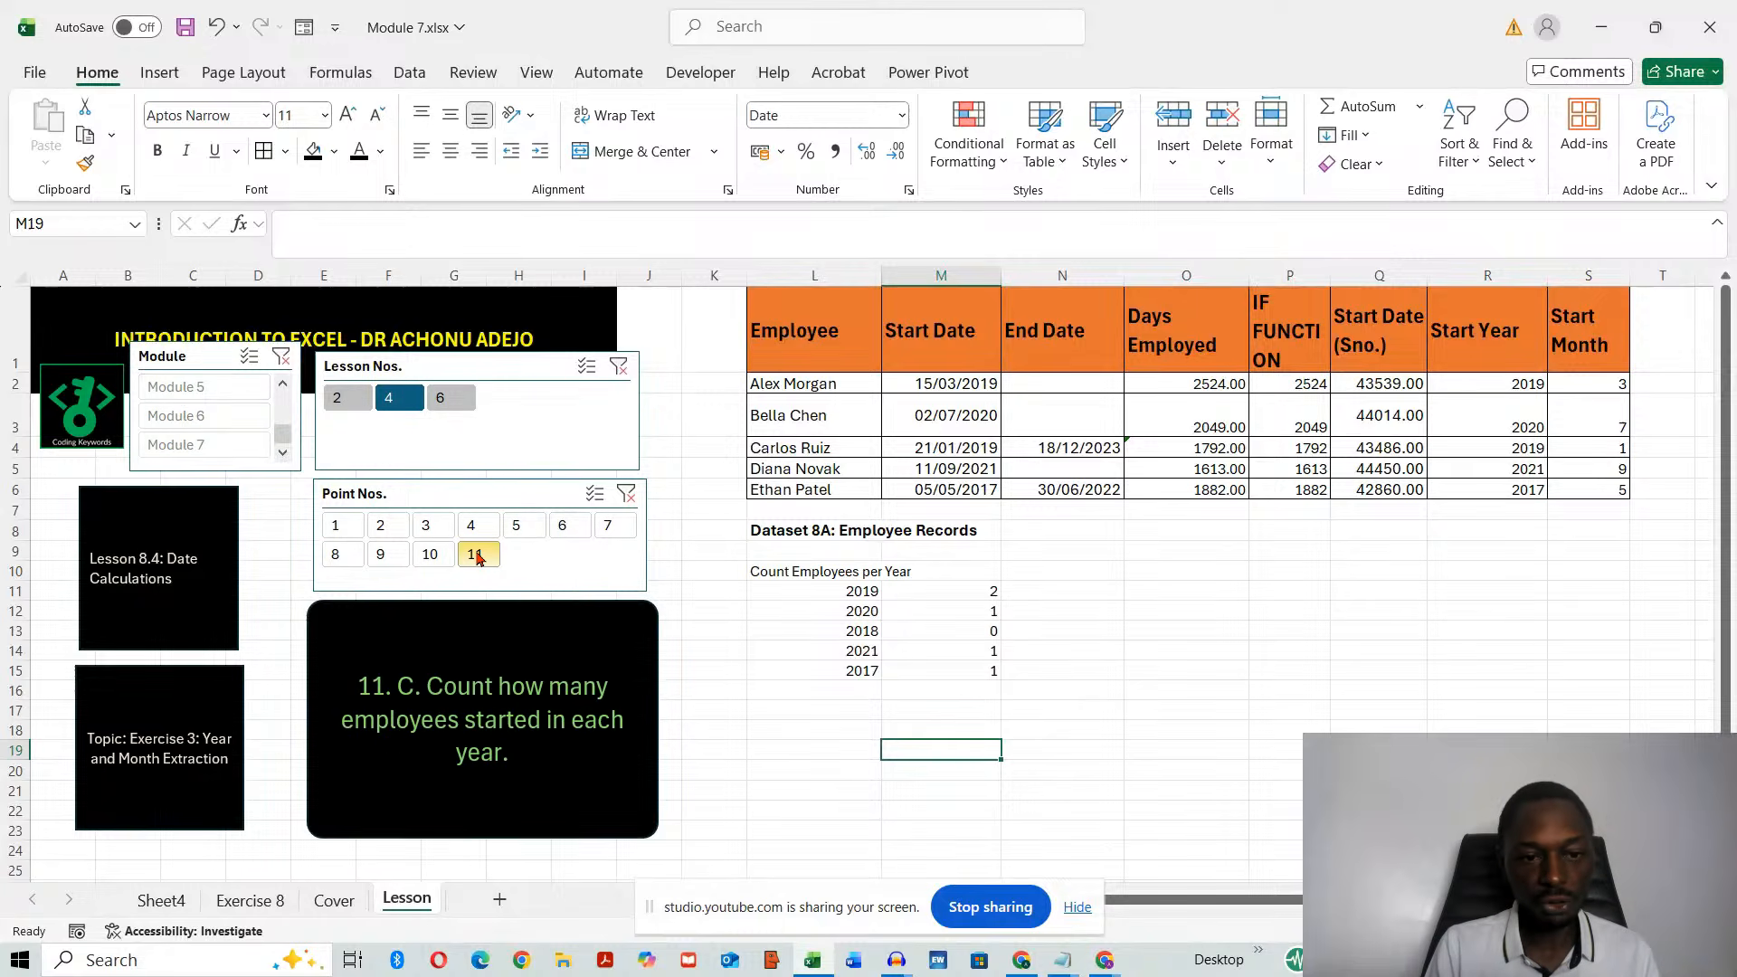
pyautogui.click(342, 526)
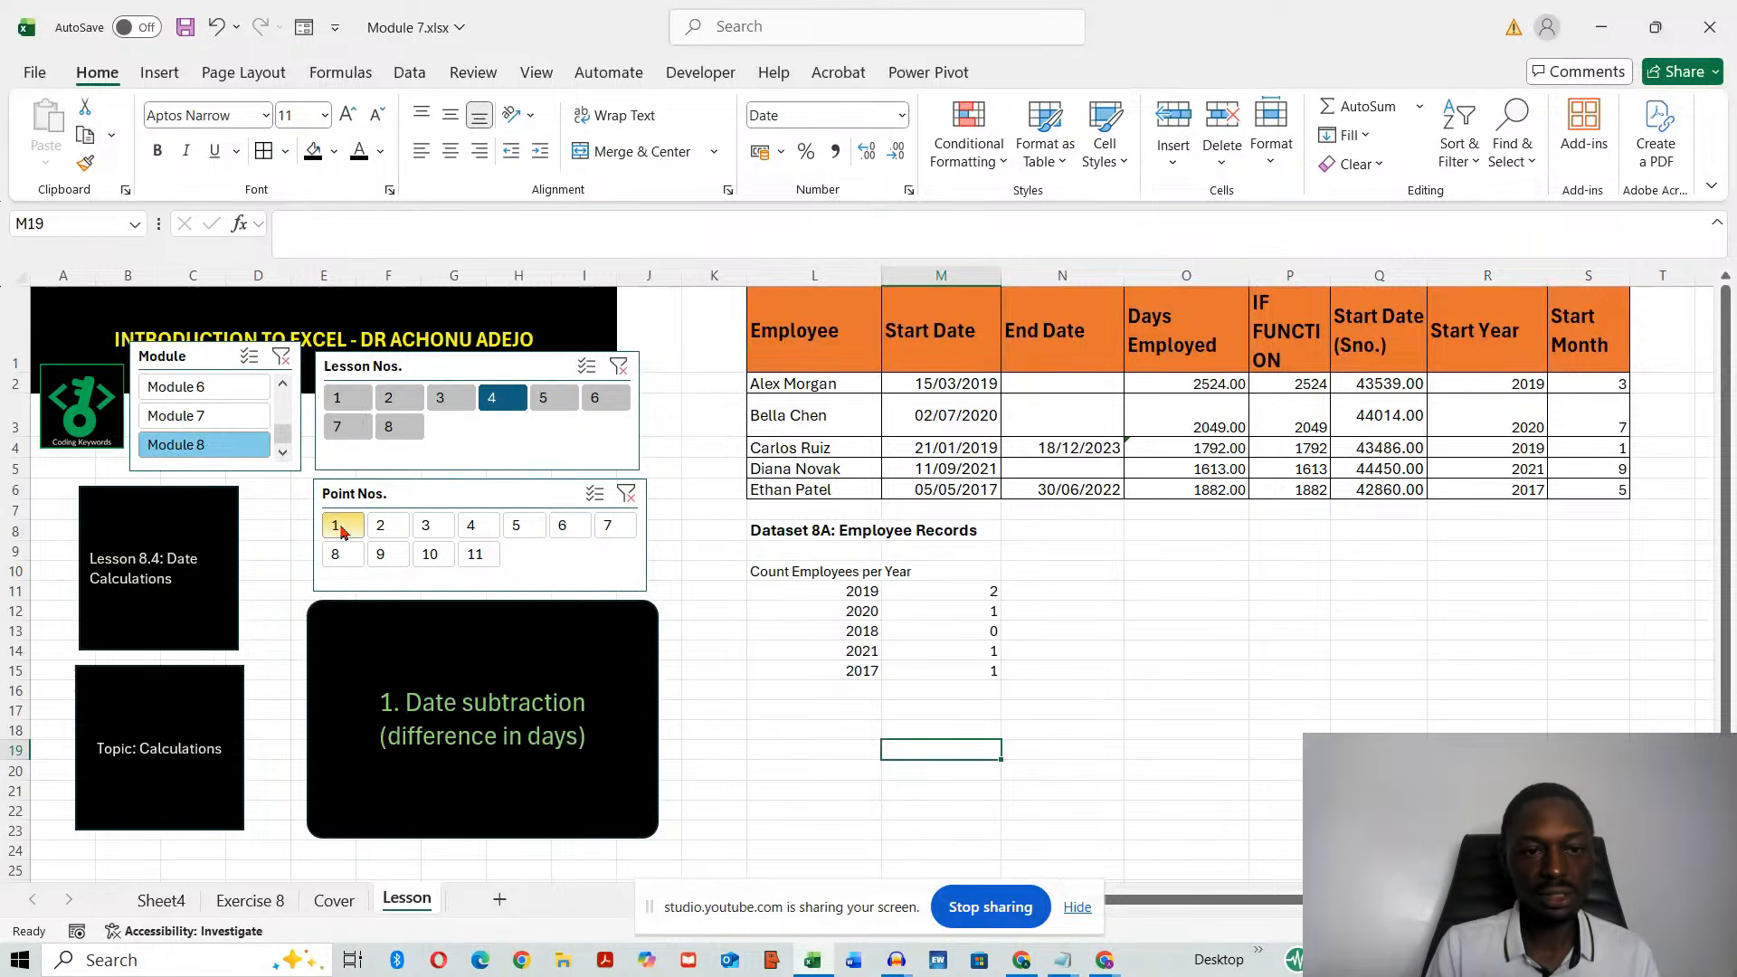
# - Switch the lesson filter to Lesson 5 and read its Explanation points 1 to 3 on why text needs cleaning
pyautogui.click(556, 403)
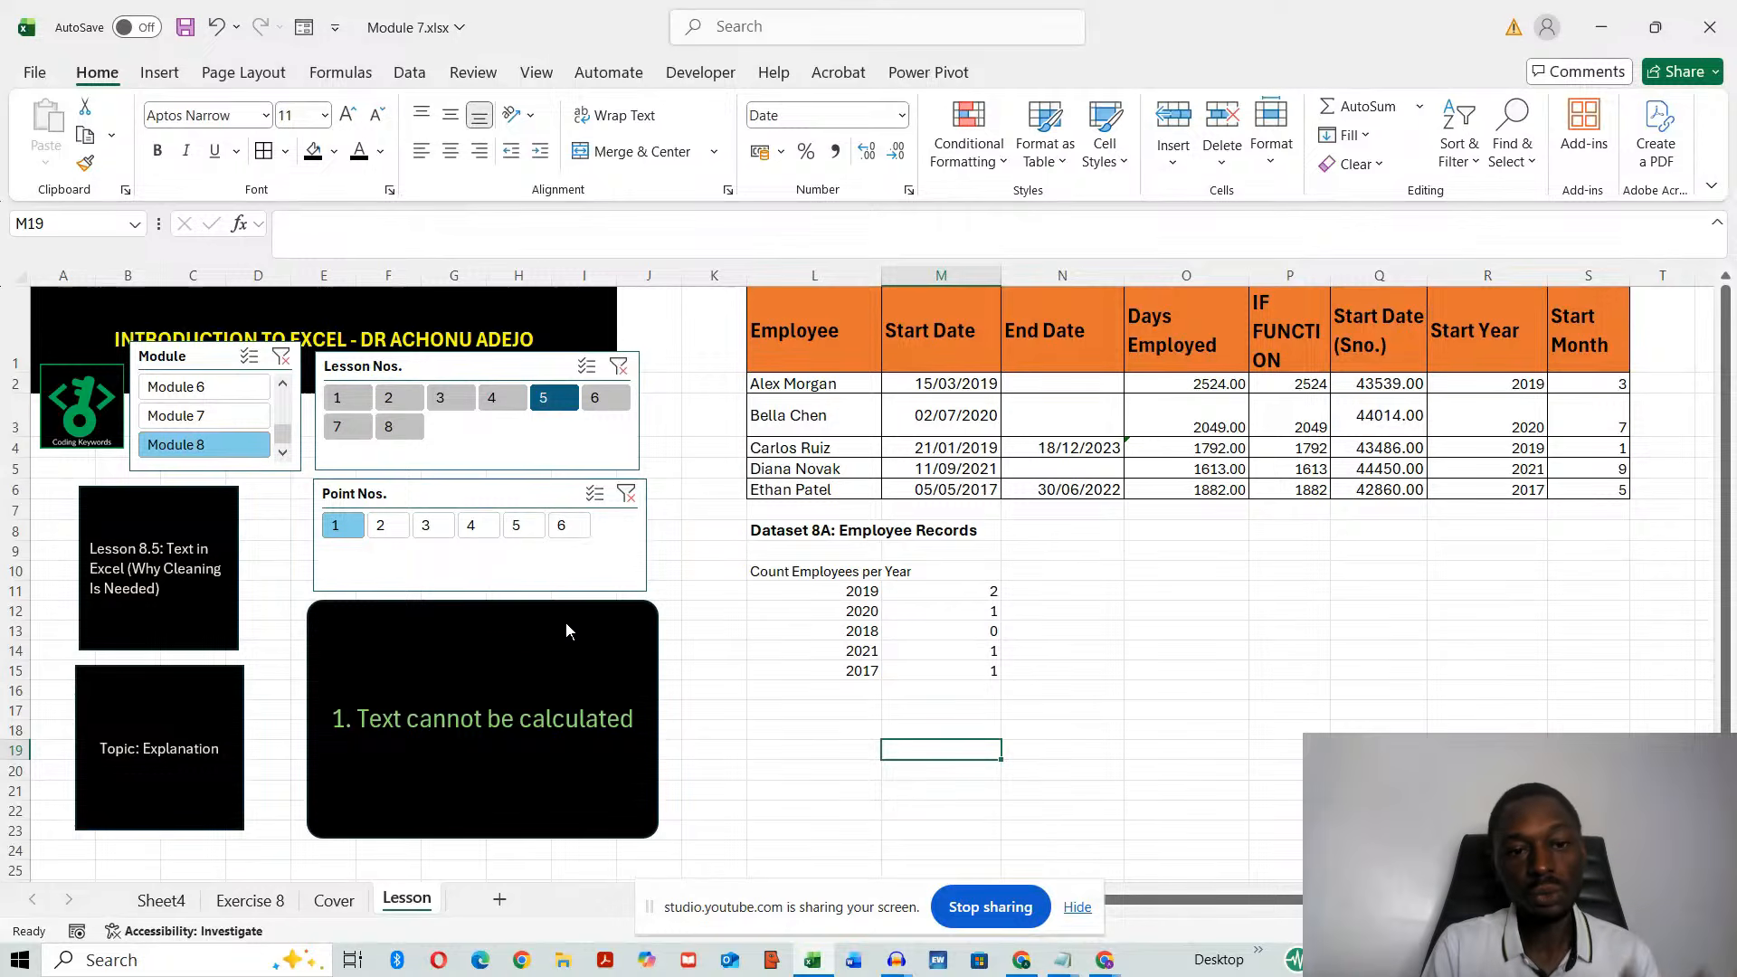
pyautogui.click(388, 524)
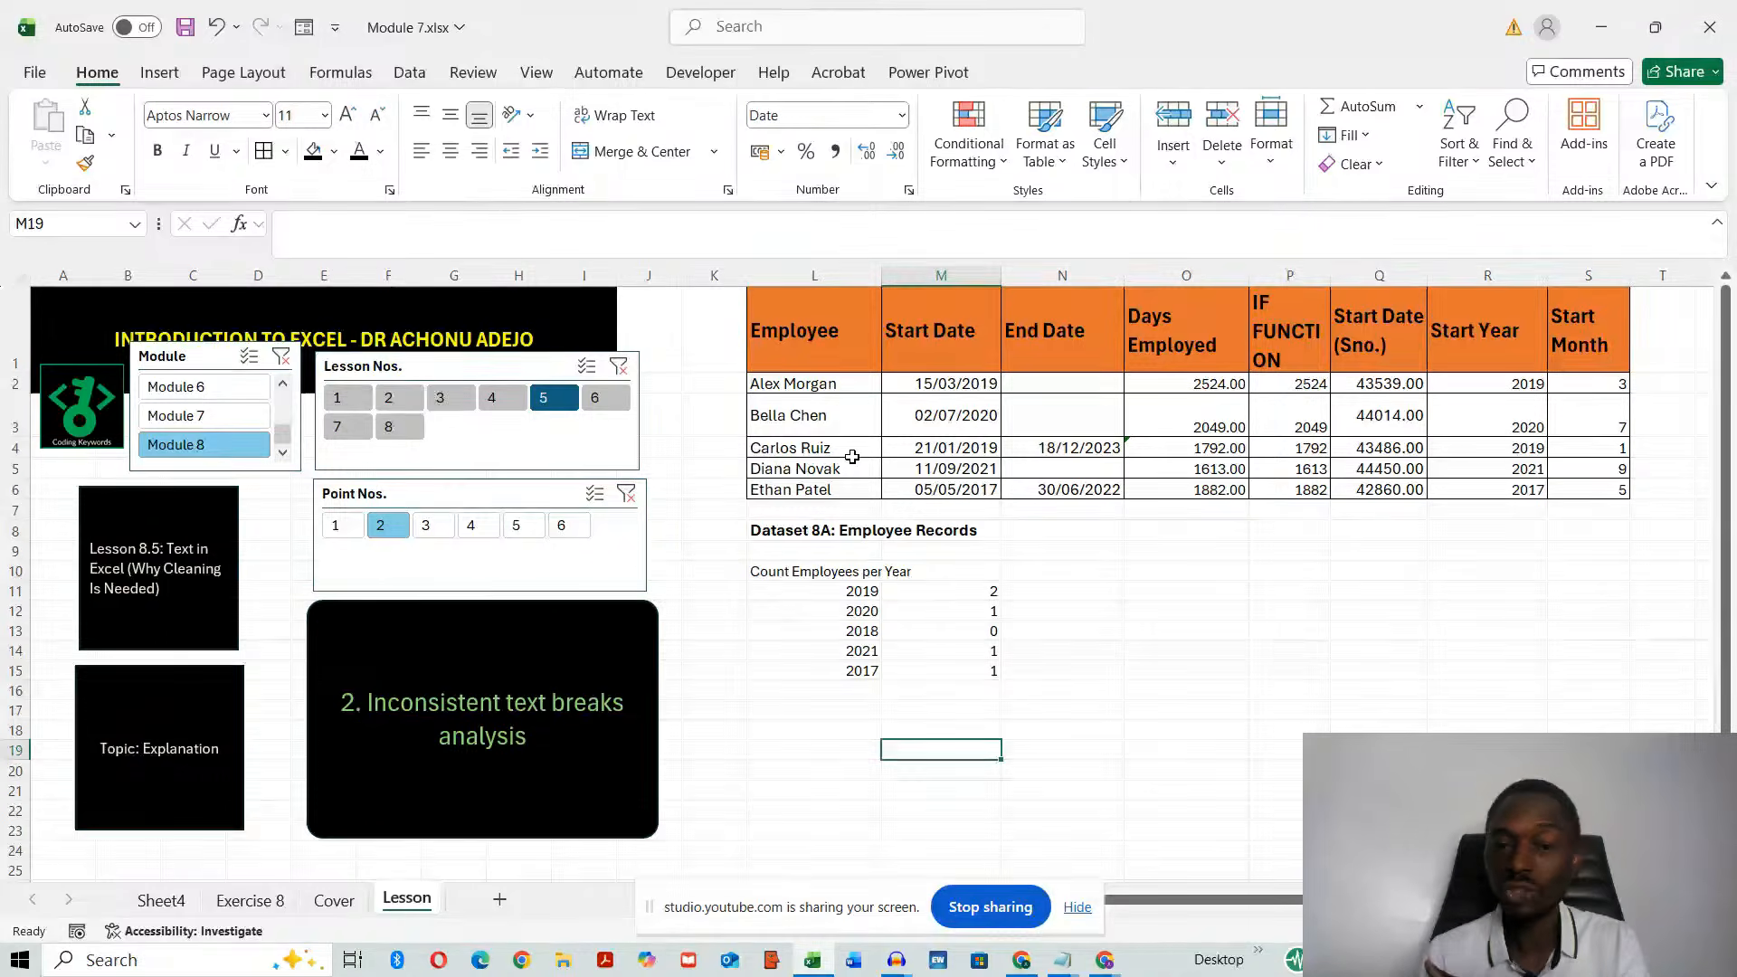
pyautogui.click(432, 534)
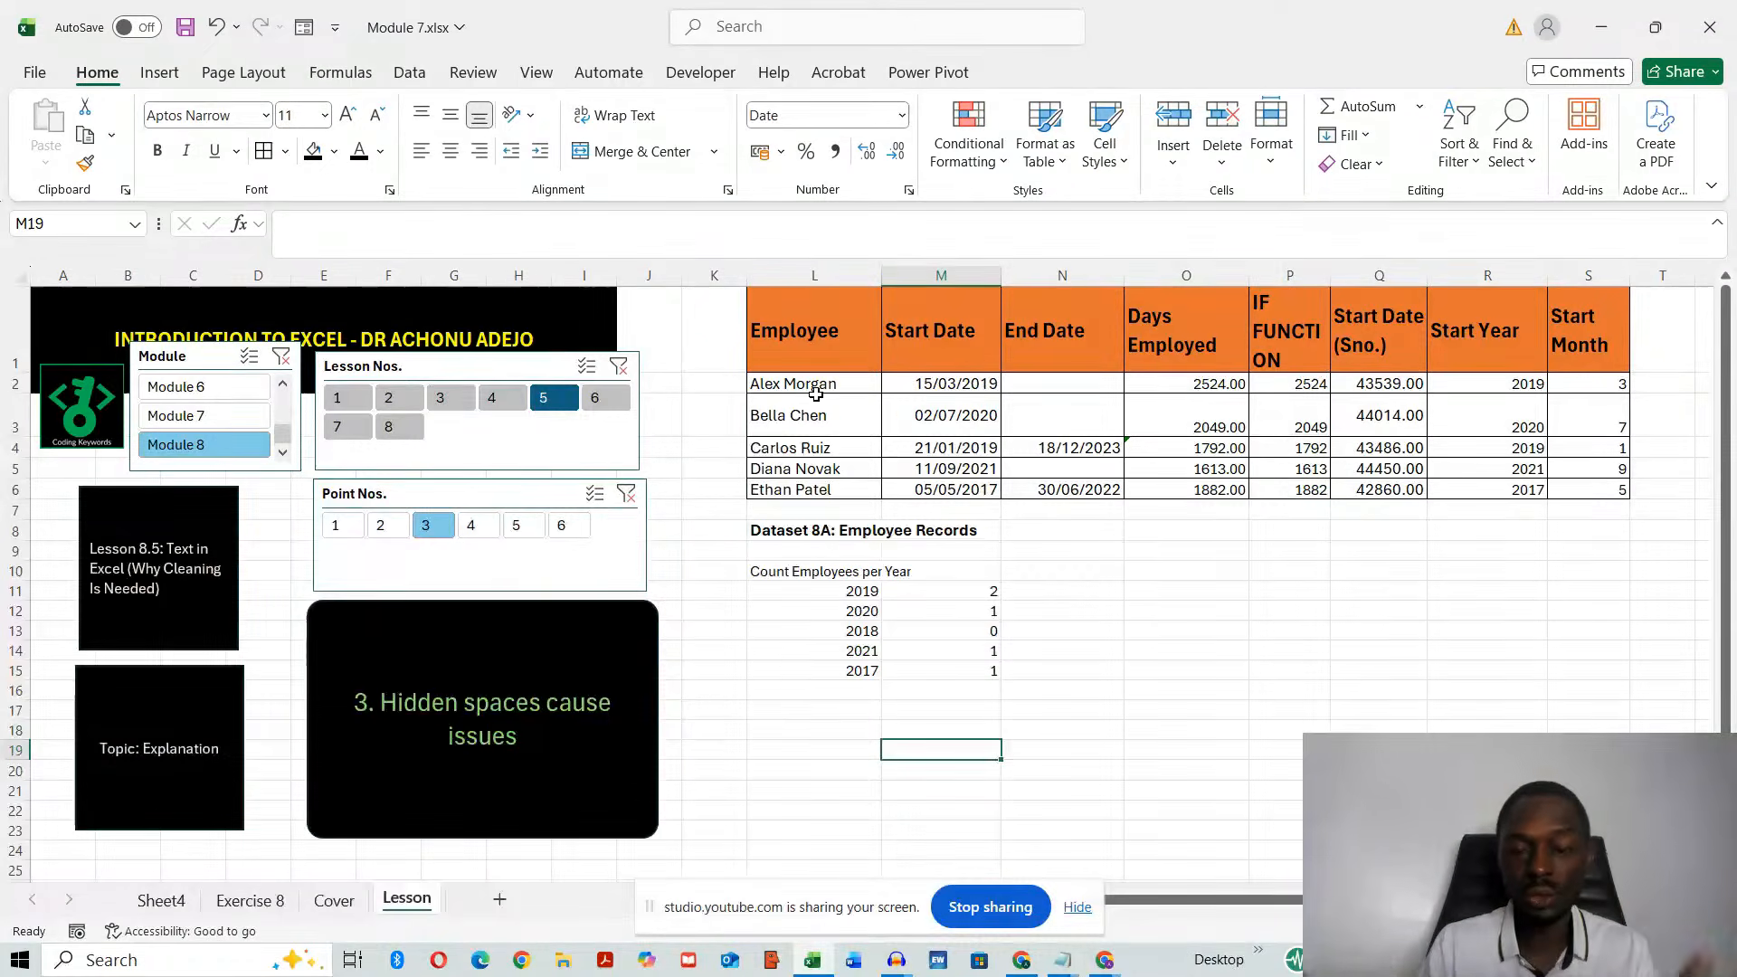
# - Read points 4 to 6 on common text problems in Lesson 8.5 and return to point 1
pyautogui.click(470, 526)
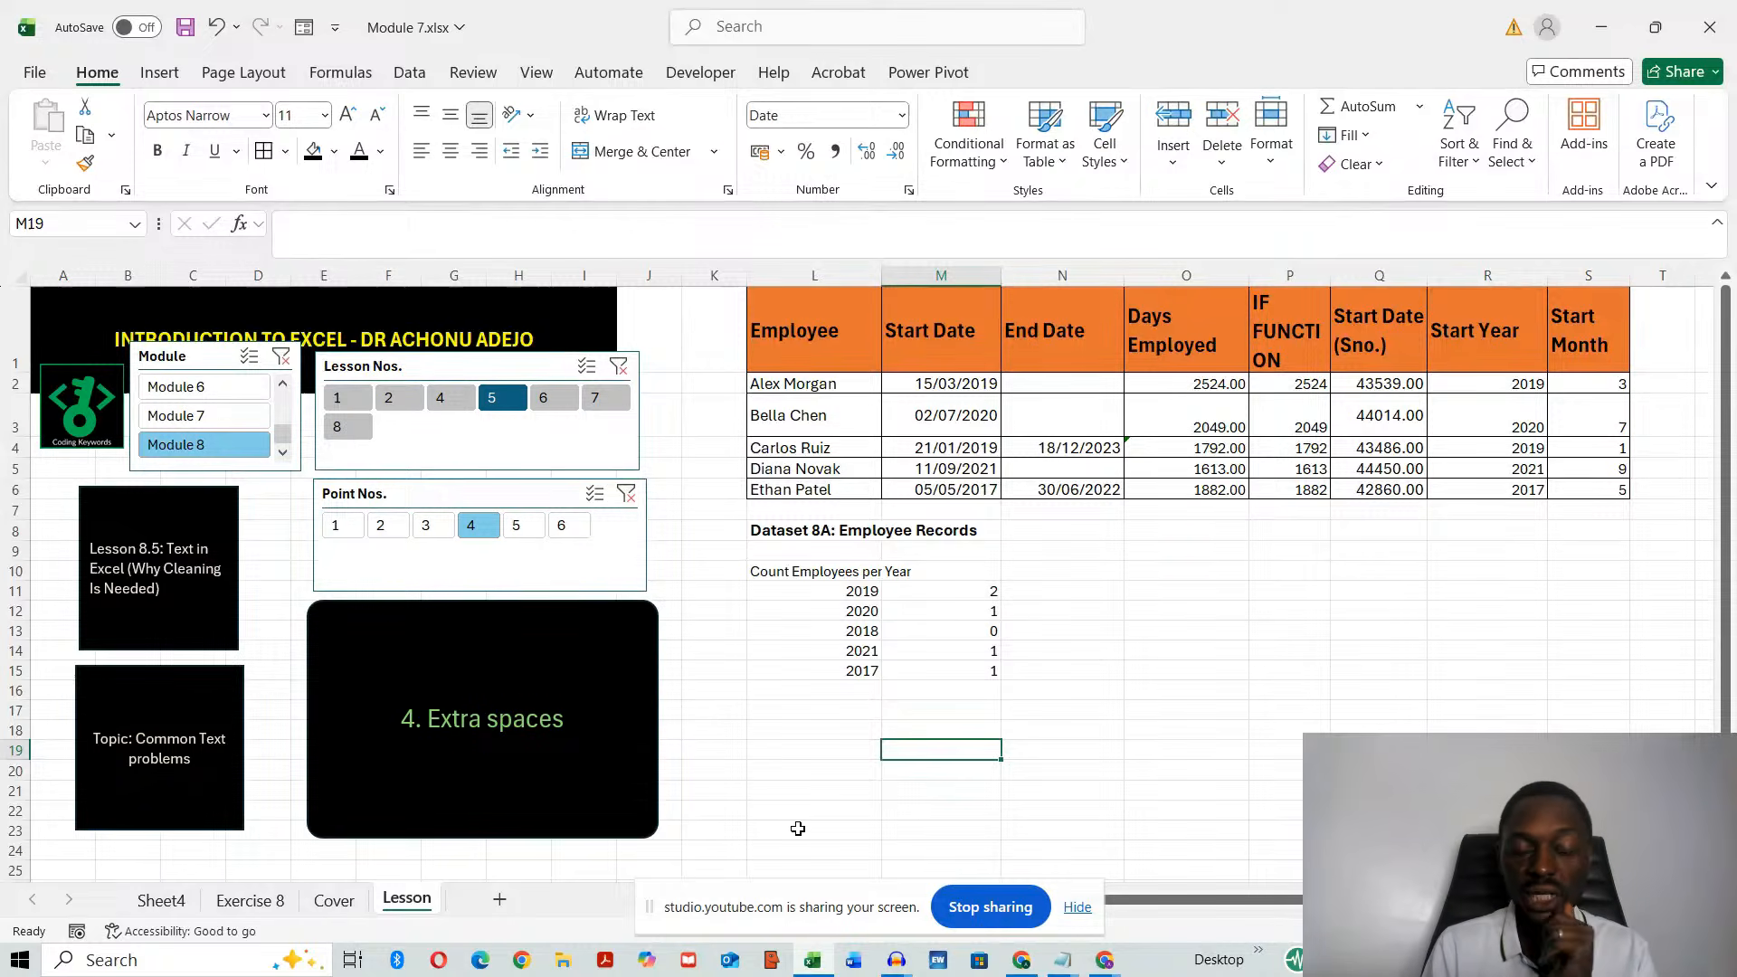
pyautogui.click(515, 525)
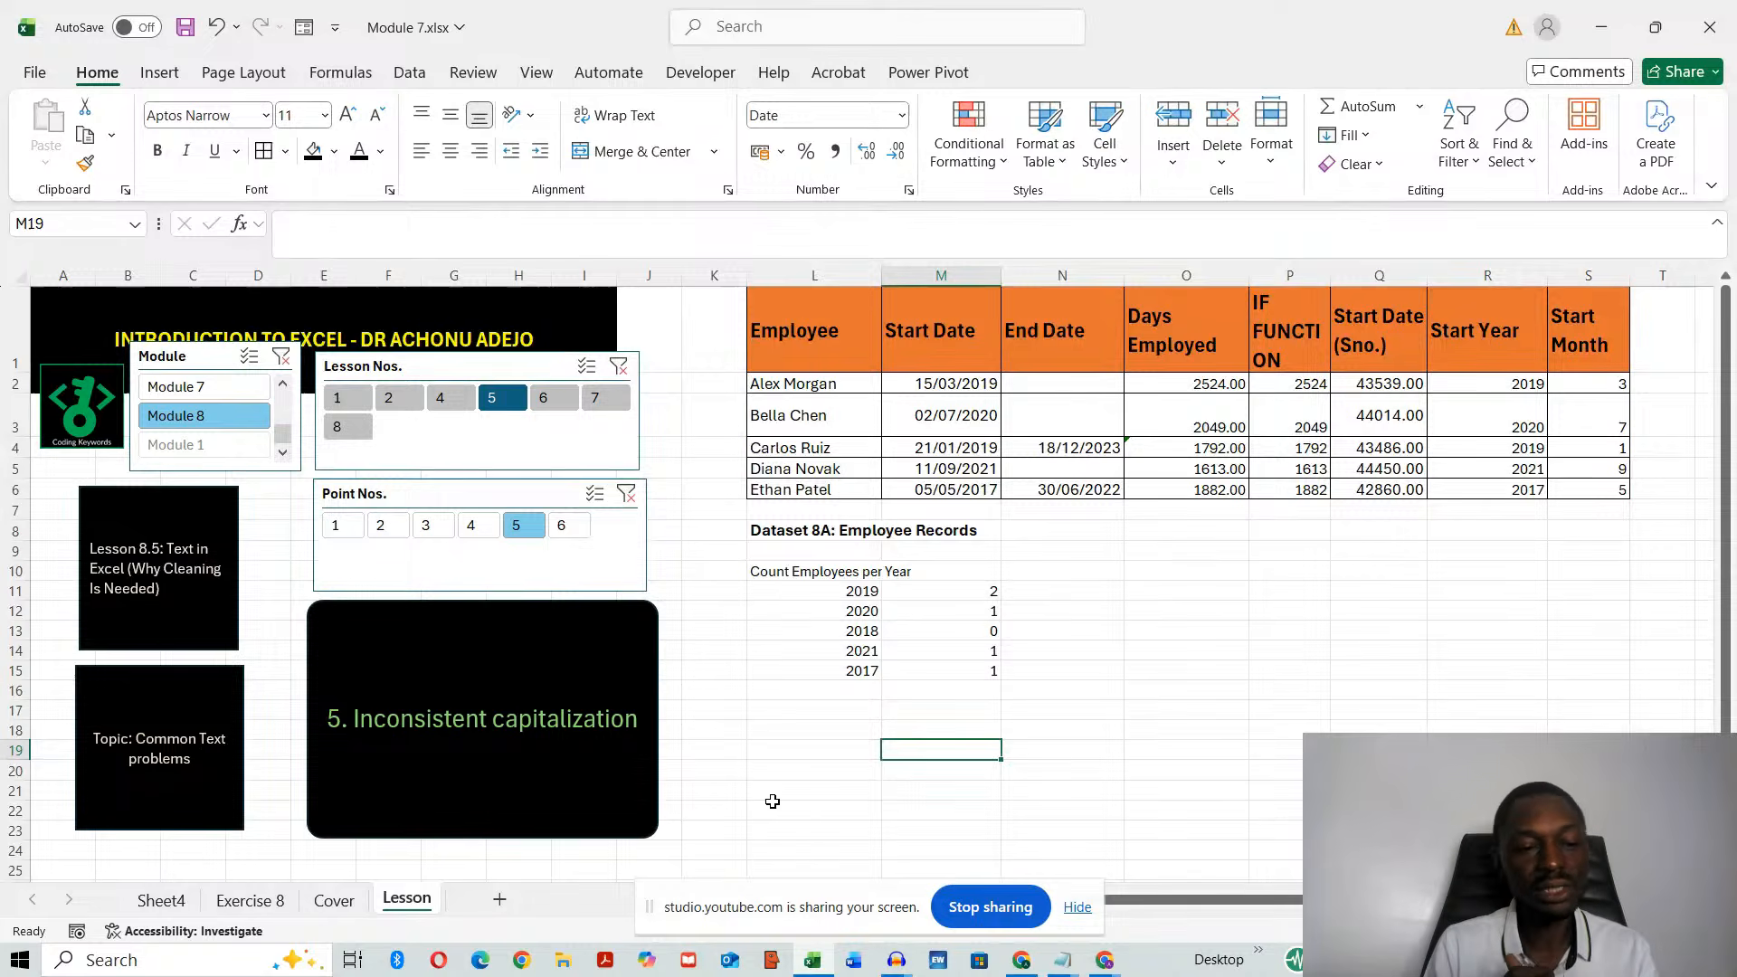
pyautogui.click(570, 528)
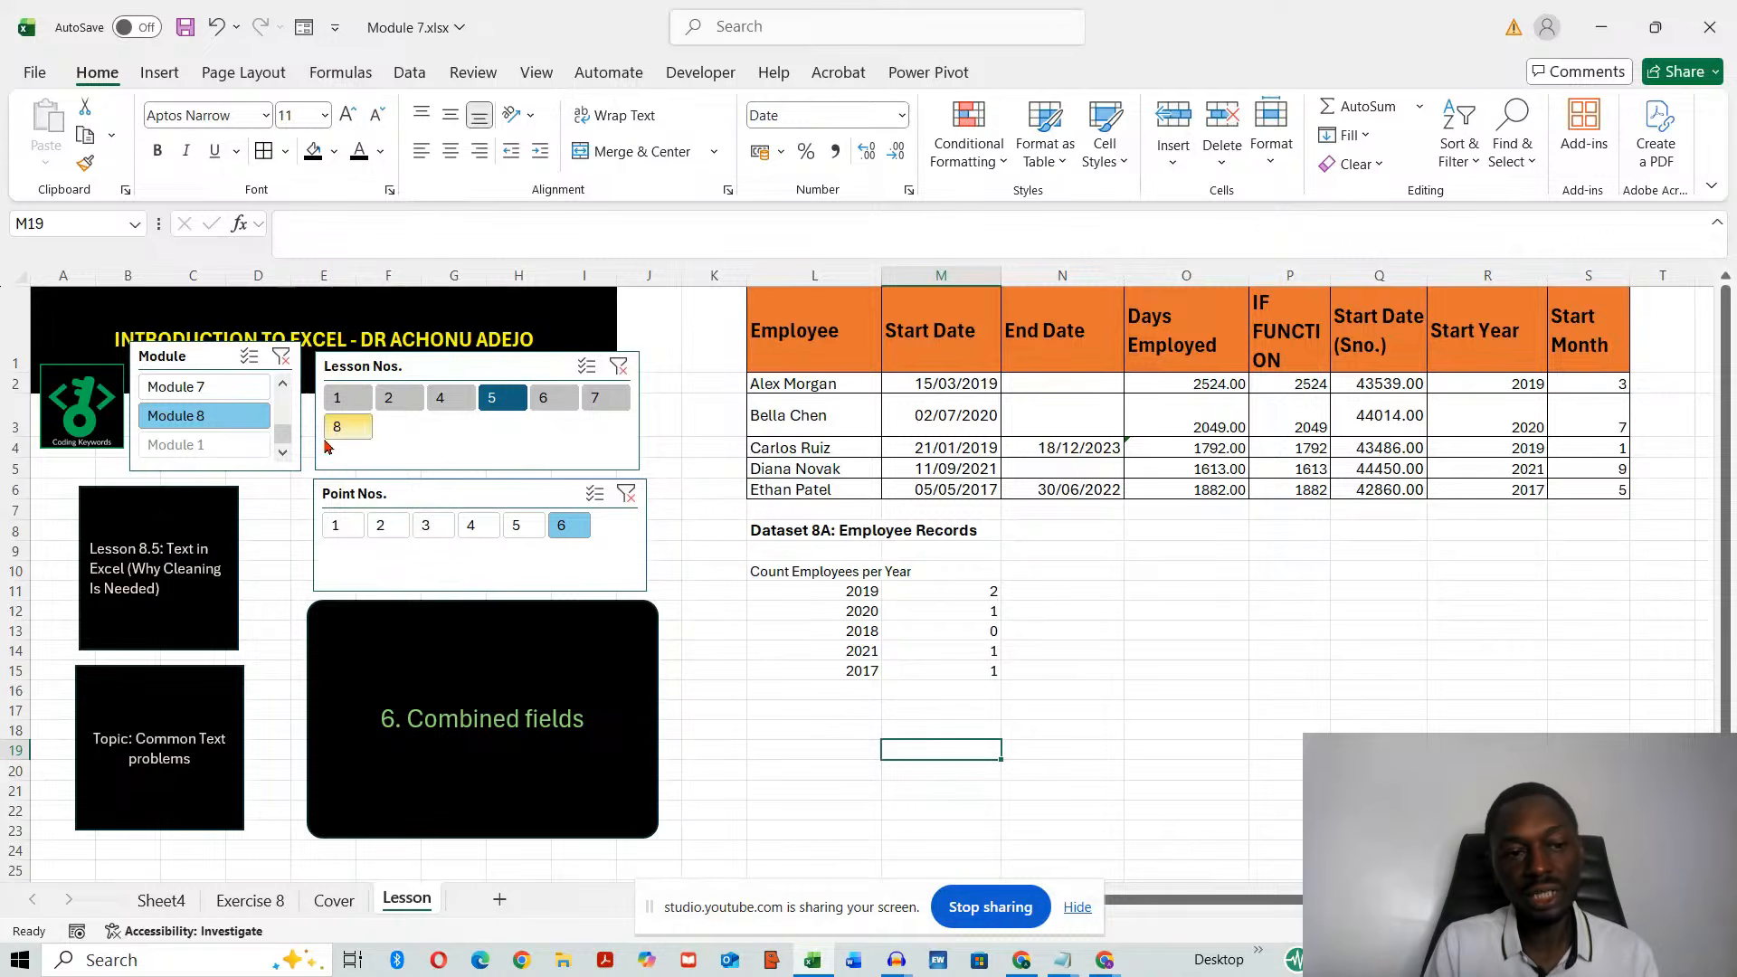
pyautogui.click(342, 527)
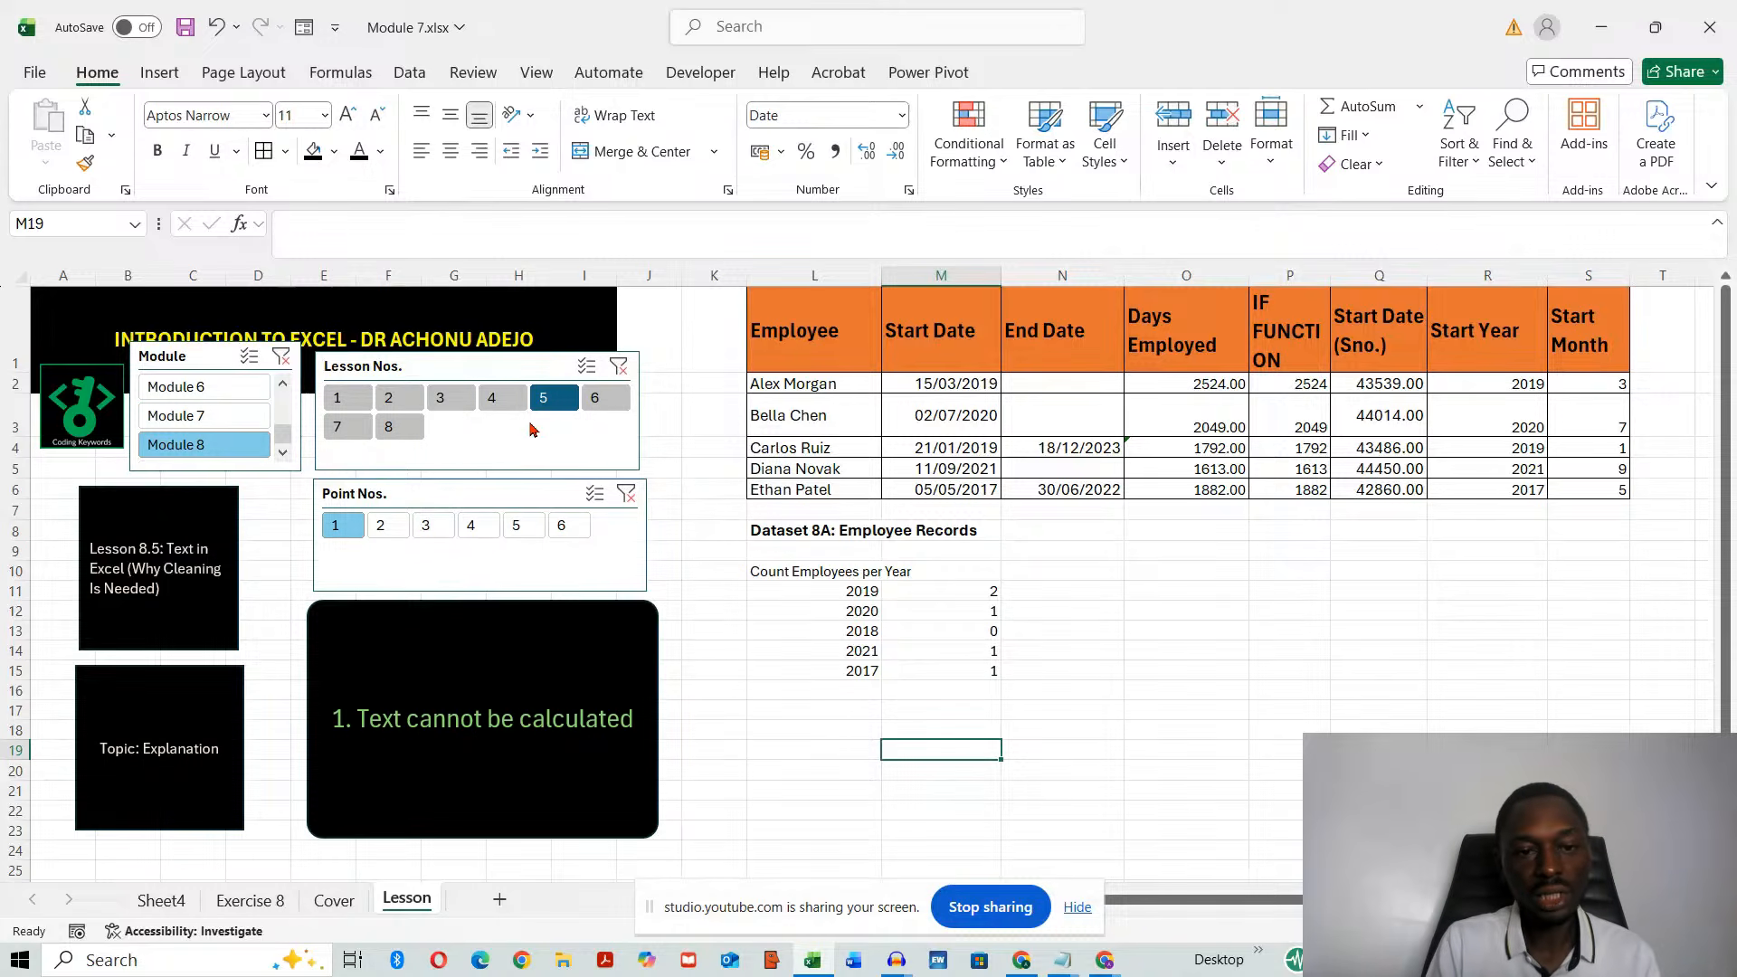
# - Switch the lesson filter to Lesson 6 and read points 1 to 7, the list of core text functions
pyautogui.click(605, 403)
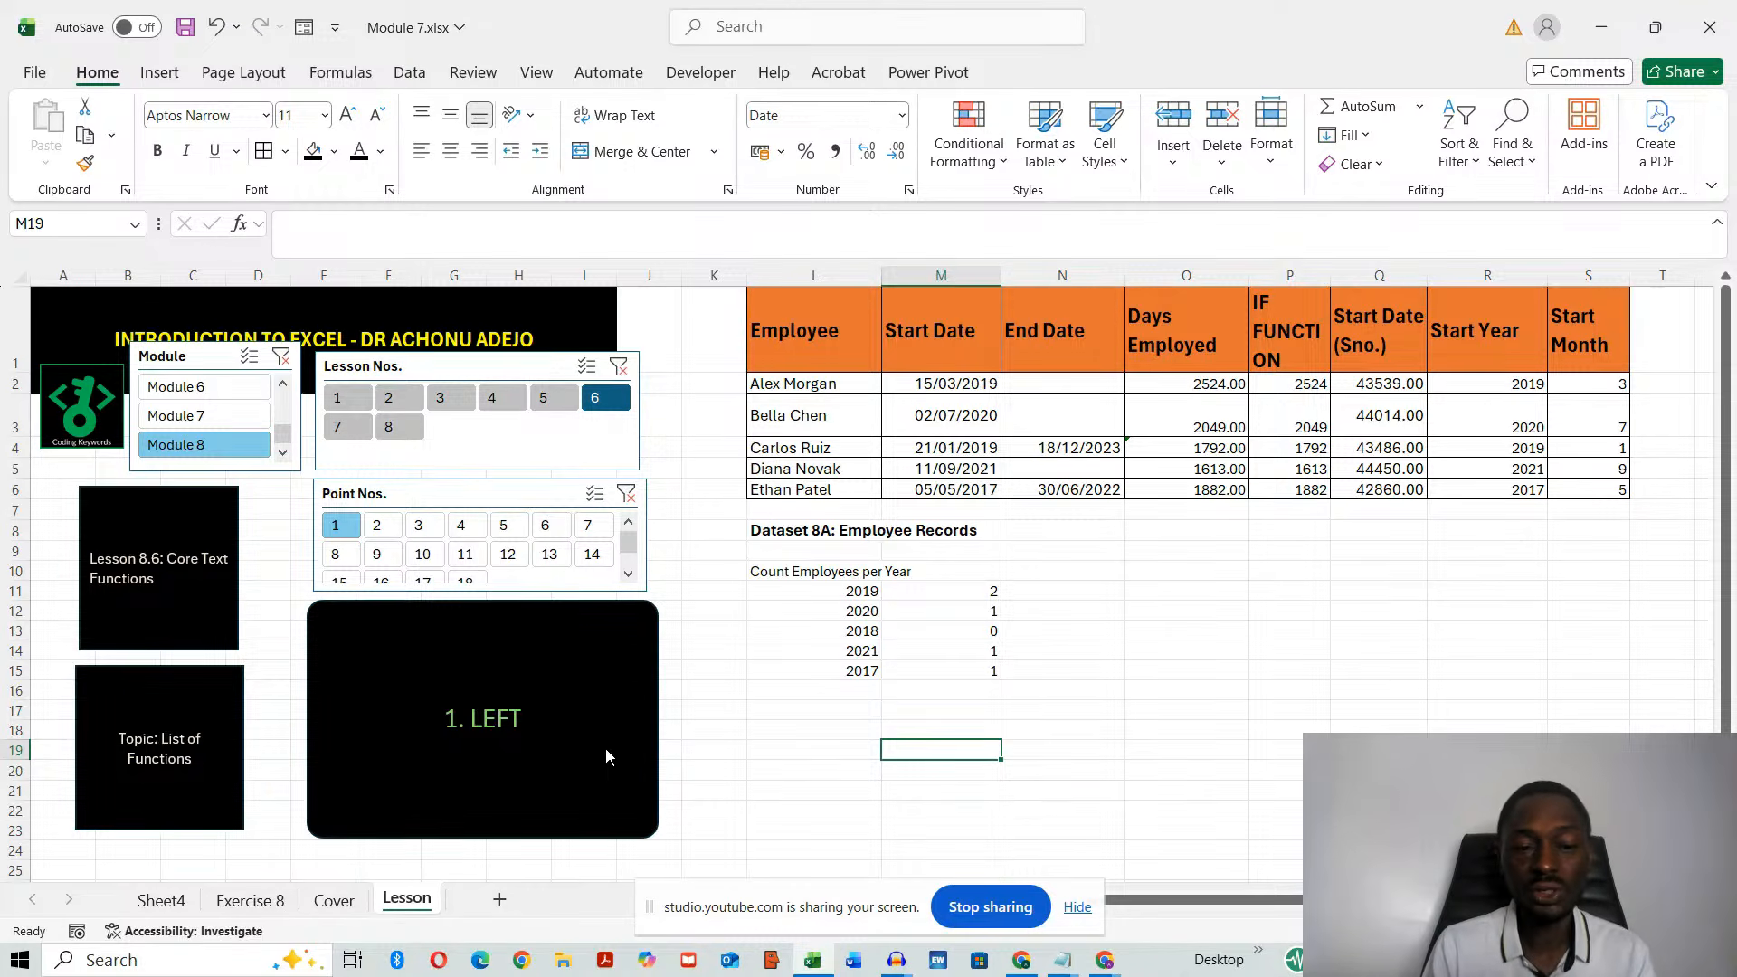
pyautogui.click(382, 526)
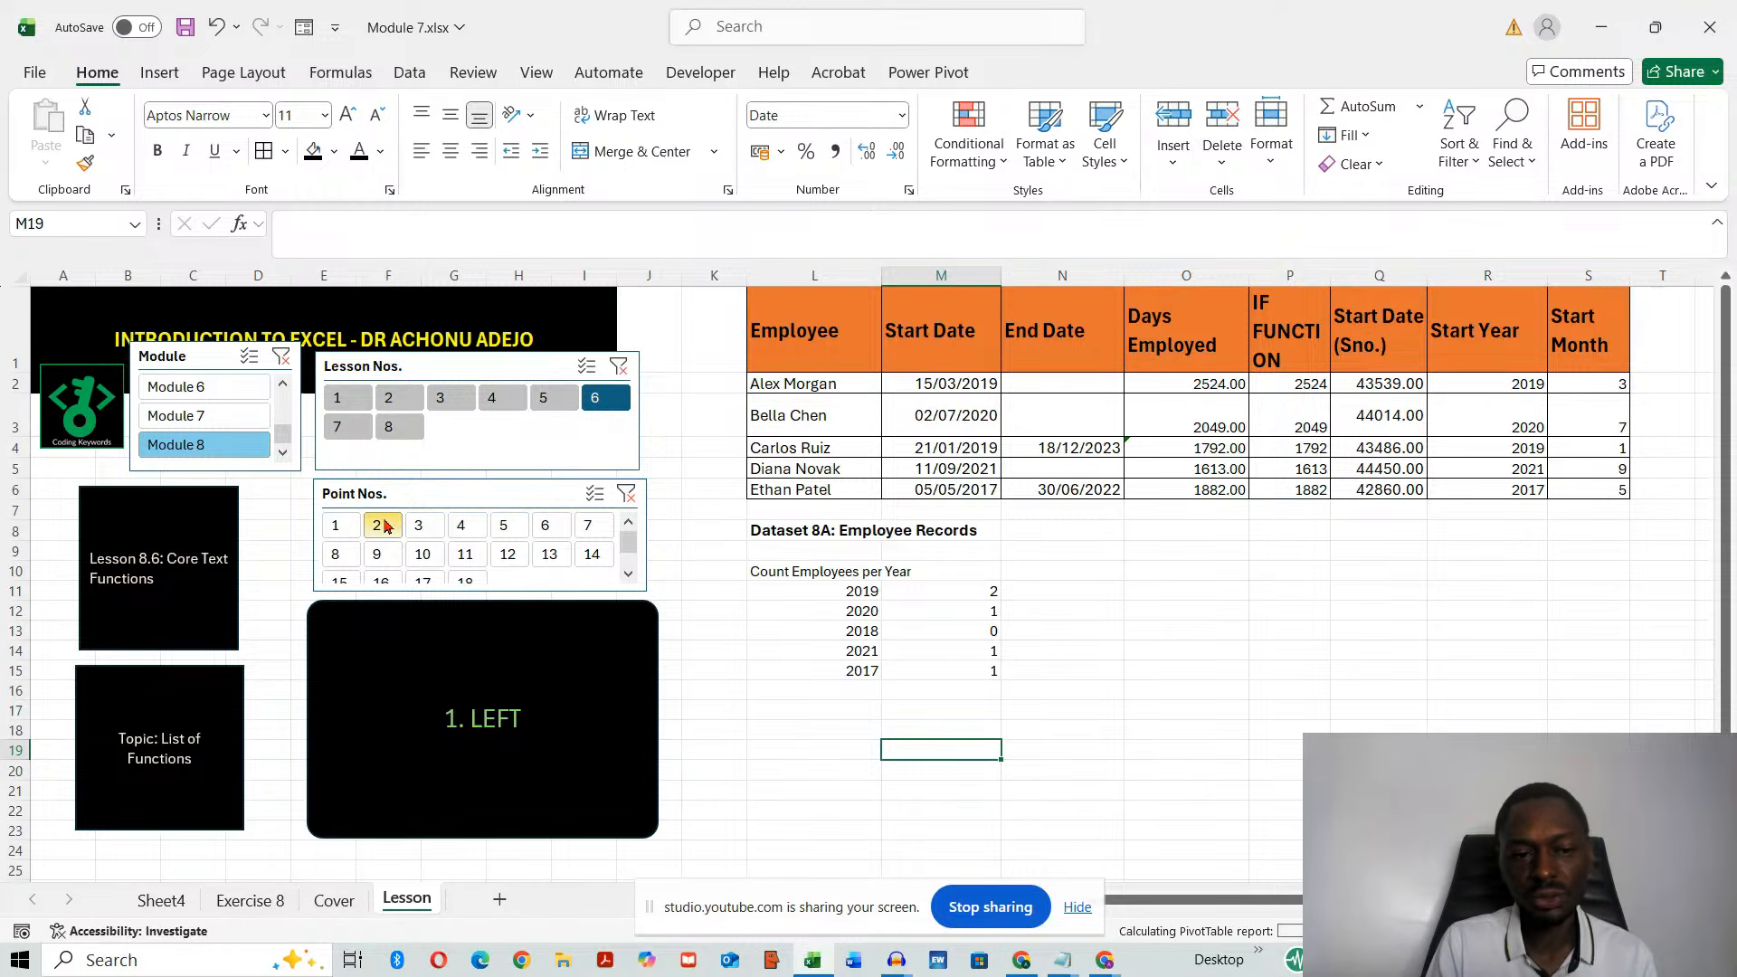
pyautogui.click(422, 529)
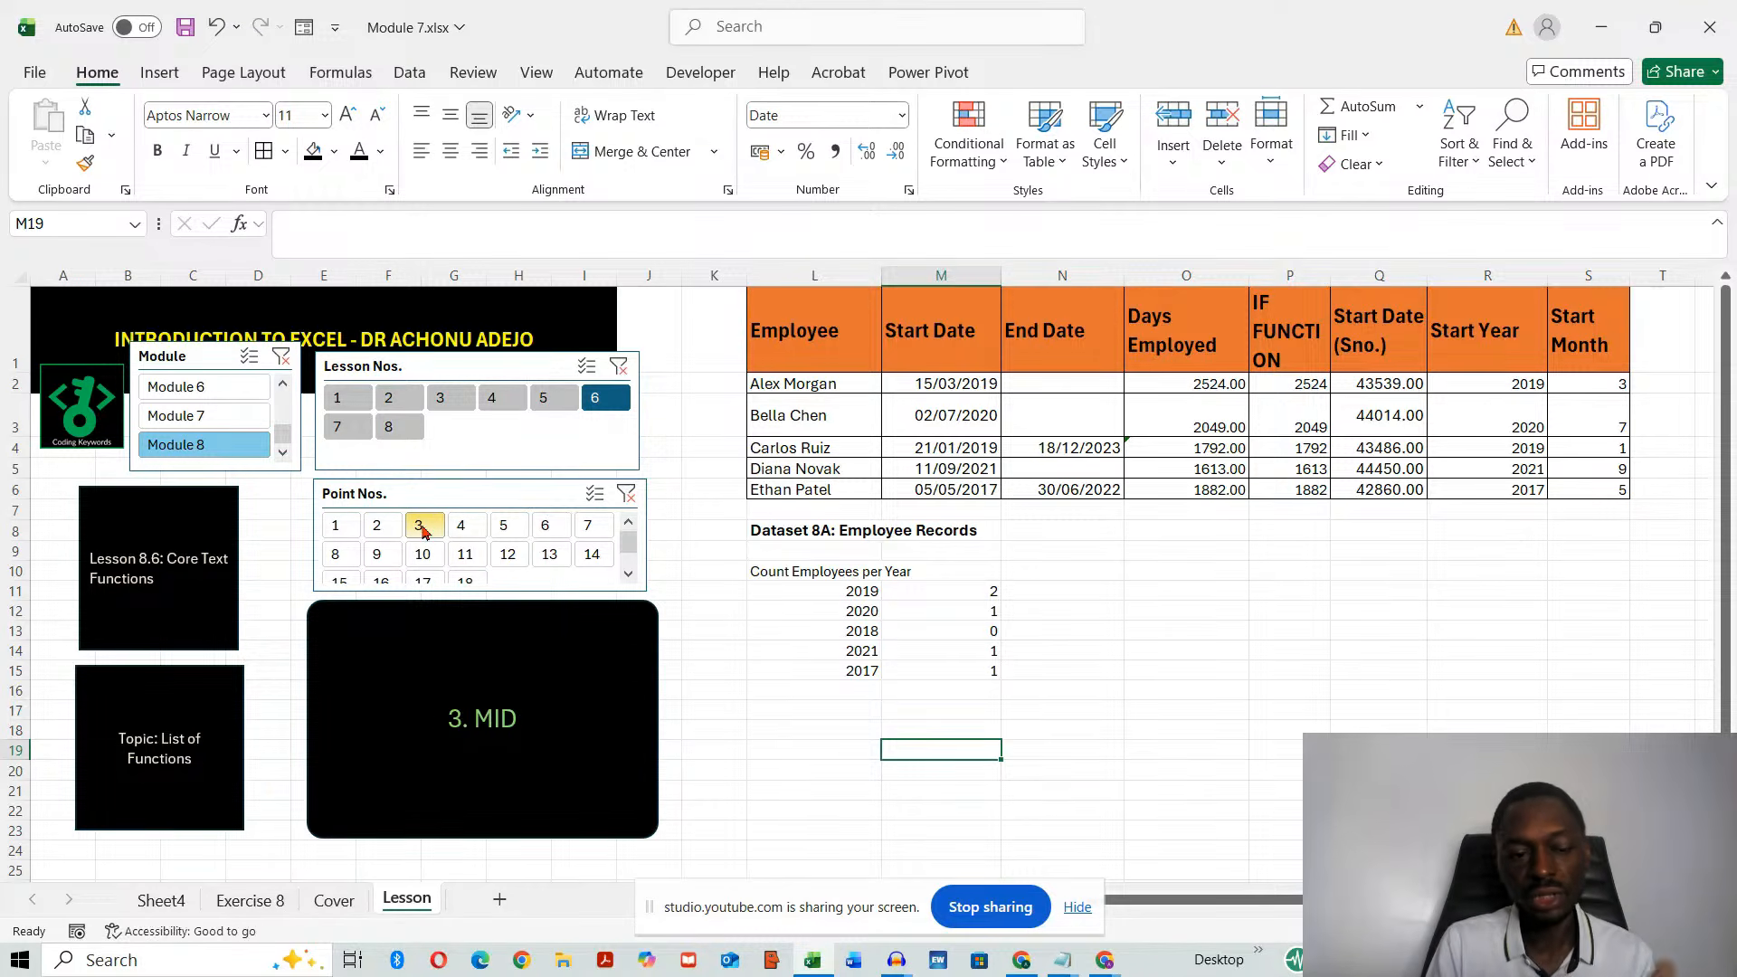
pyautogui.click(462, 528)
pyautogui.click(511, 532)
pyautogui.click(550, 530)
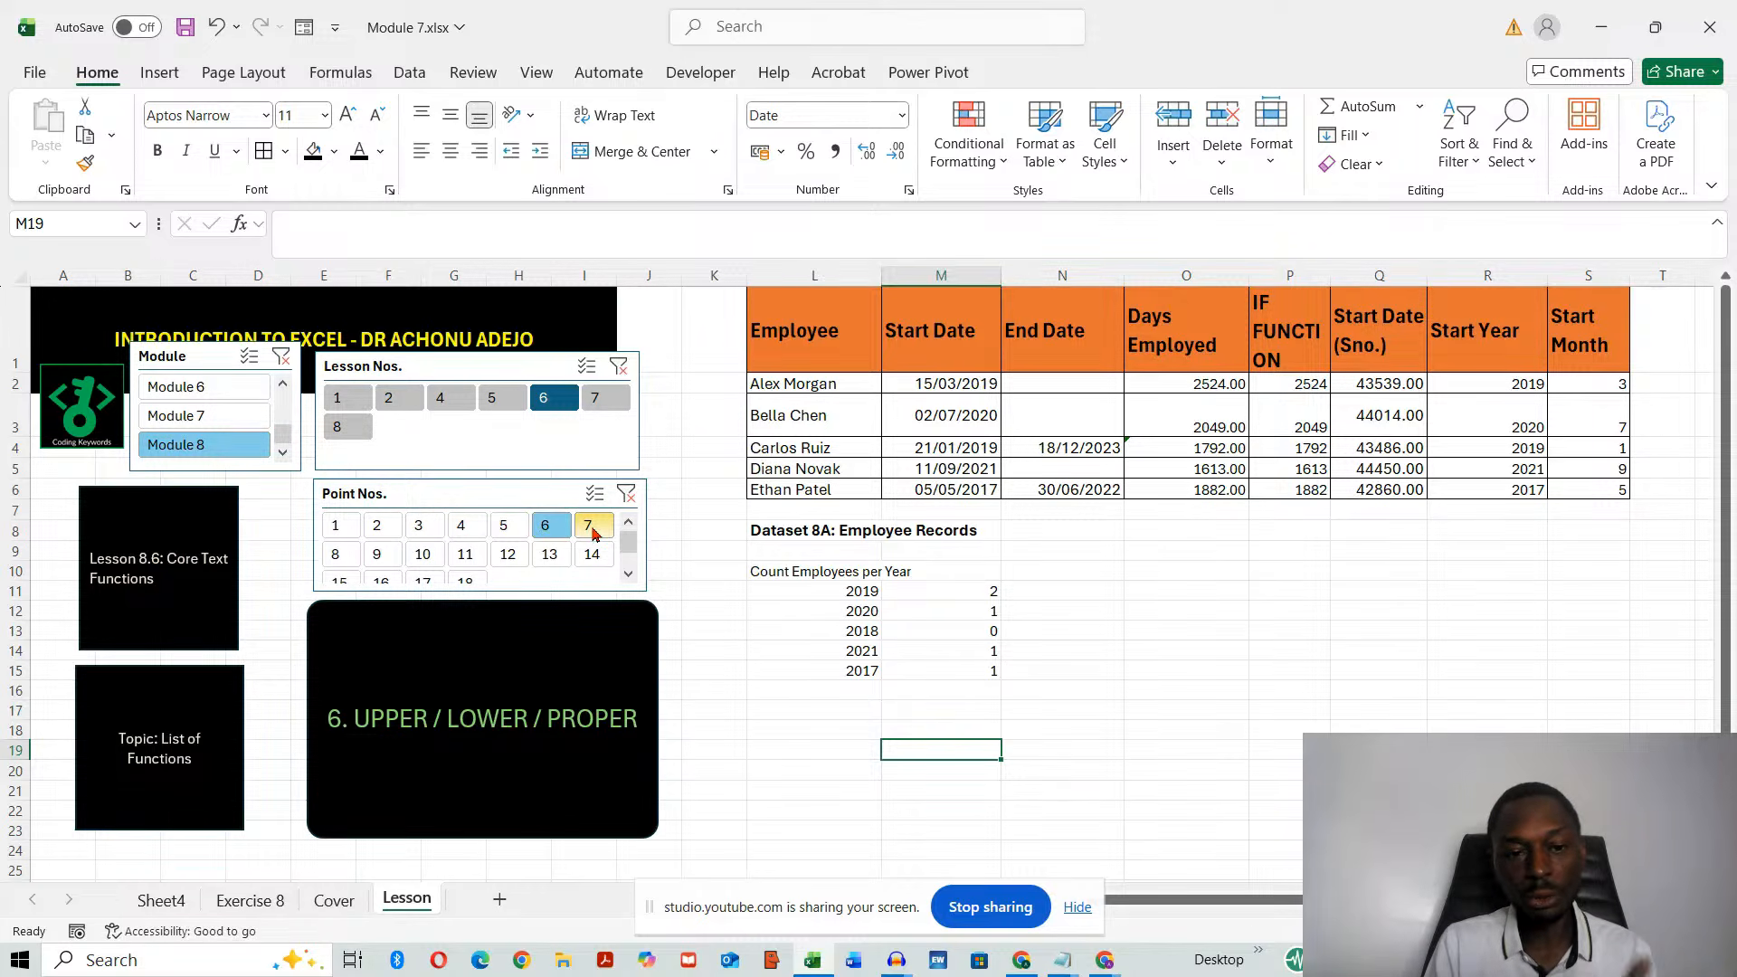
pyautogui.click(593, 529)
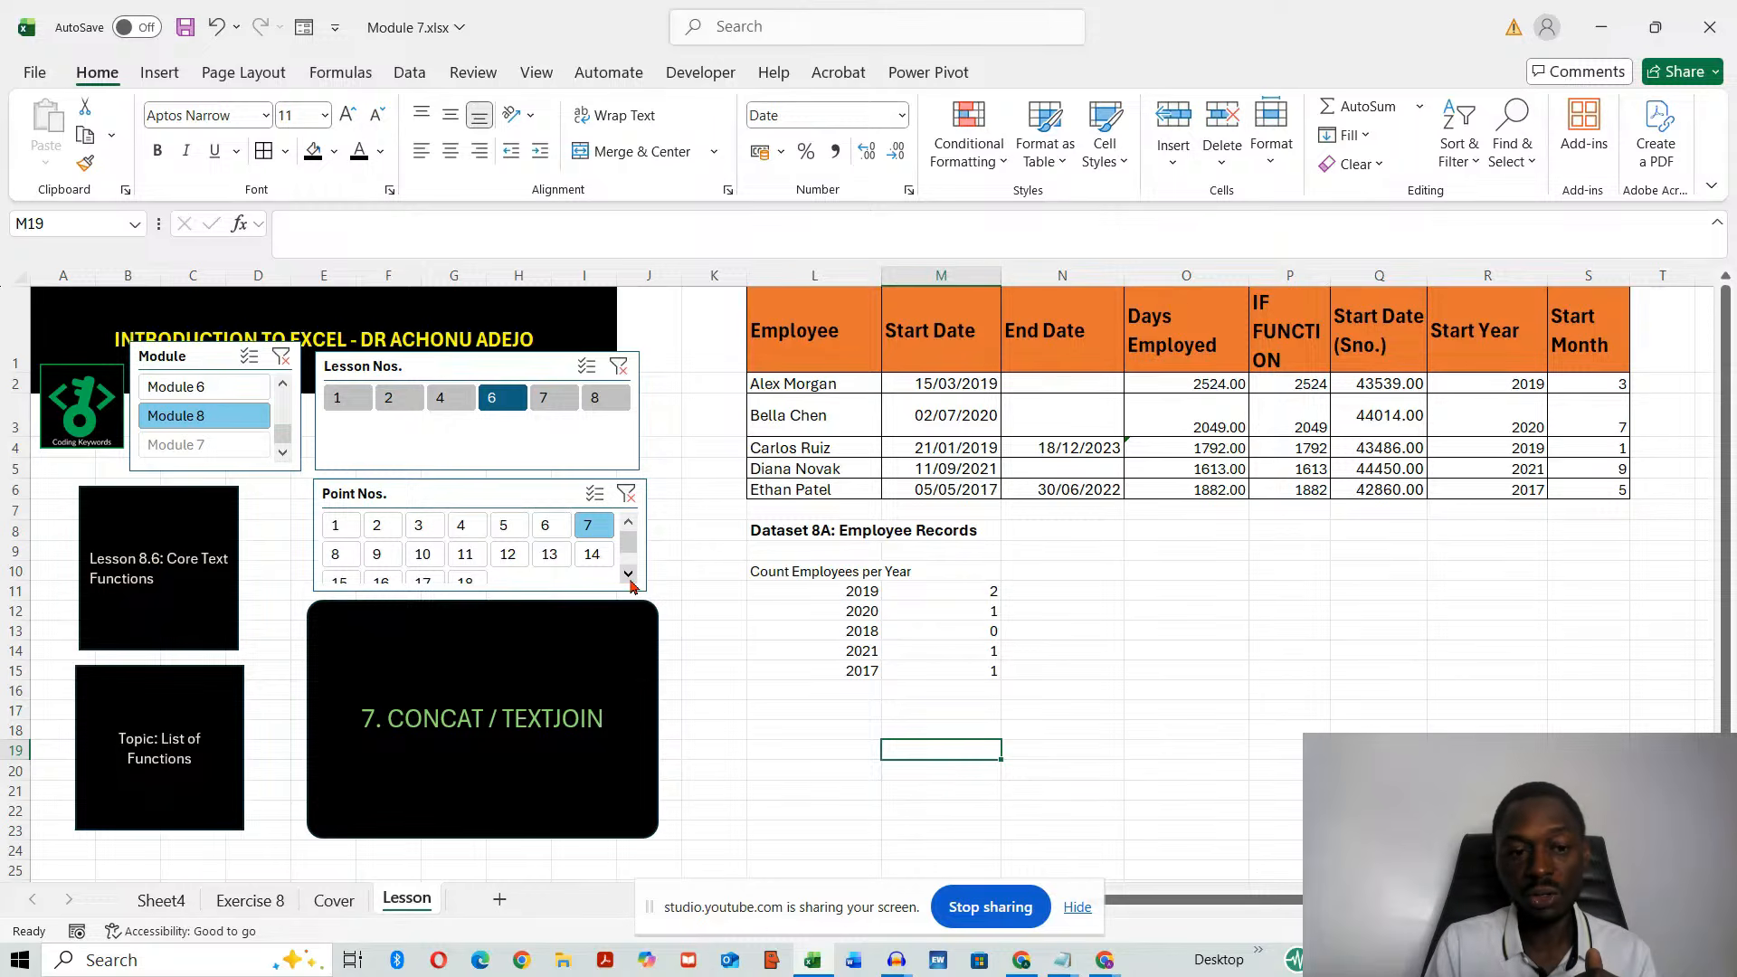
# - Read points 8 to 10 of Lesson 8.6, covering the text-cleaning exercise on Dataset 8B
pyautogui.click(338, 554)
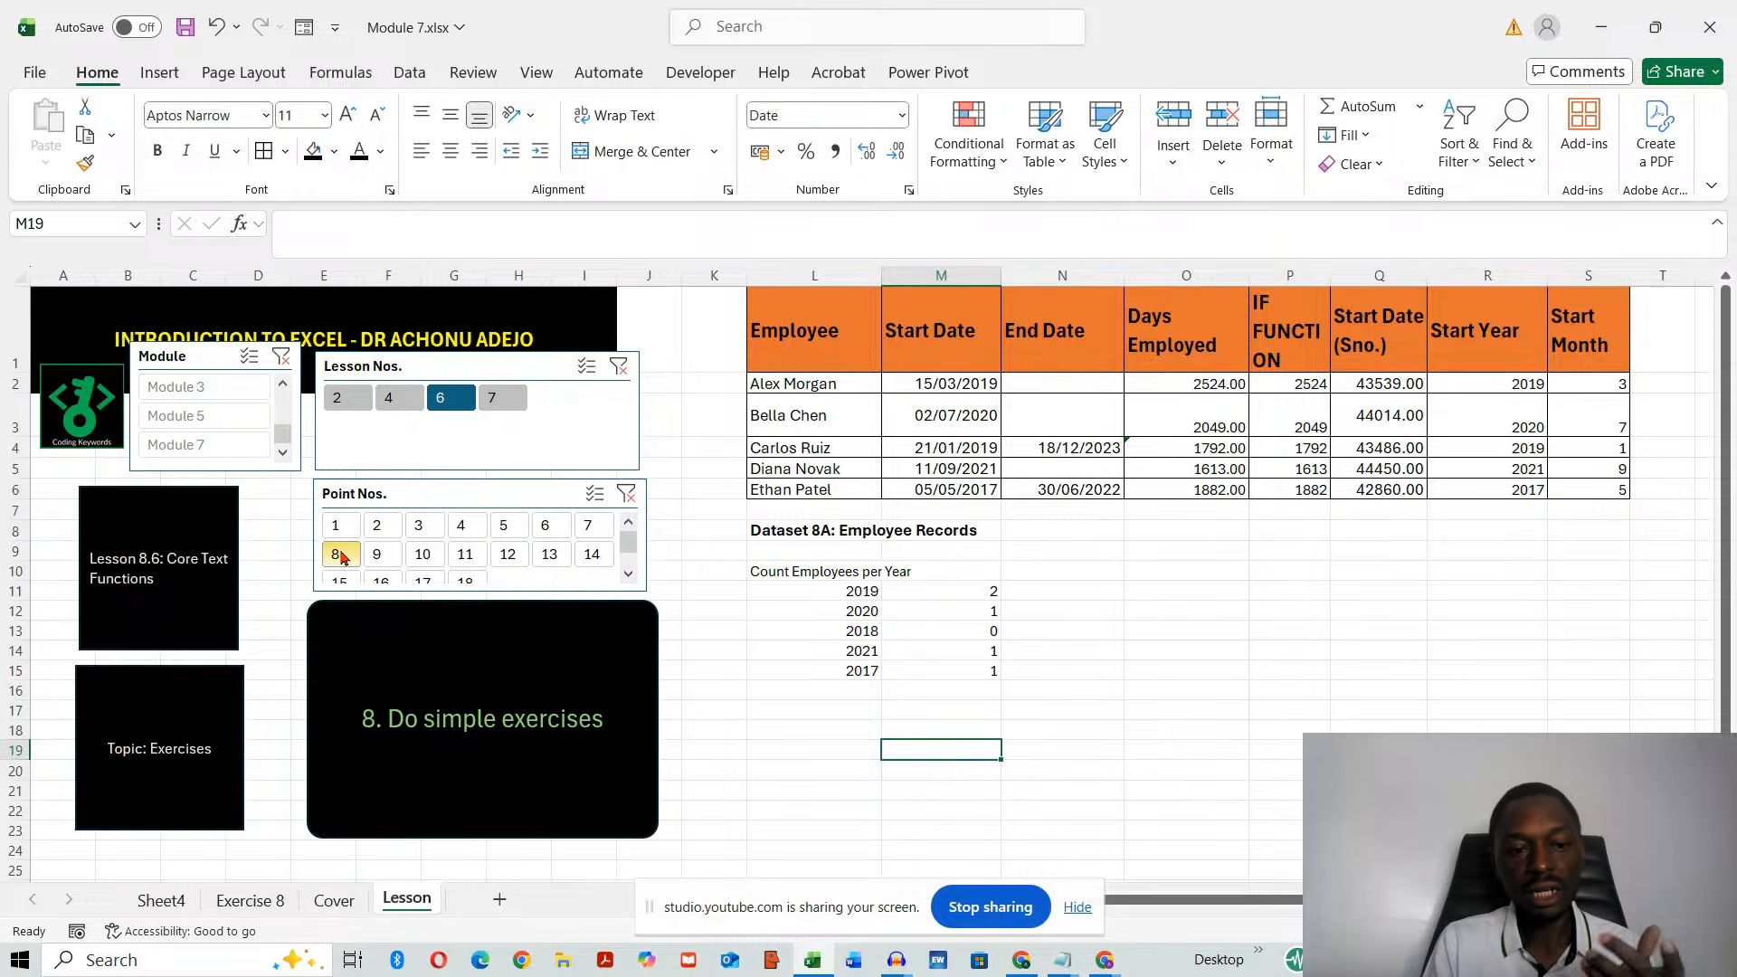
pyautogui.click(376, 554)
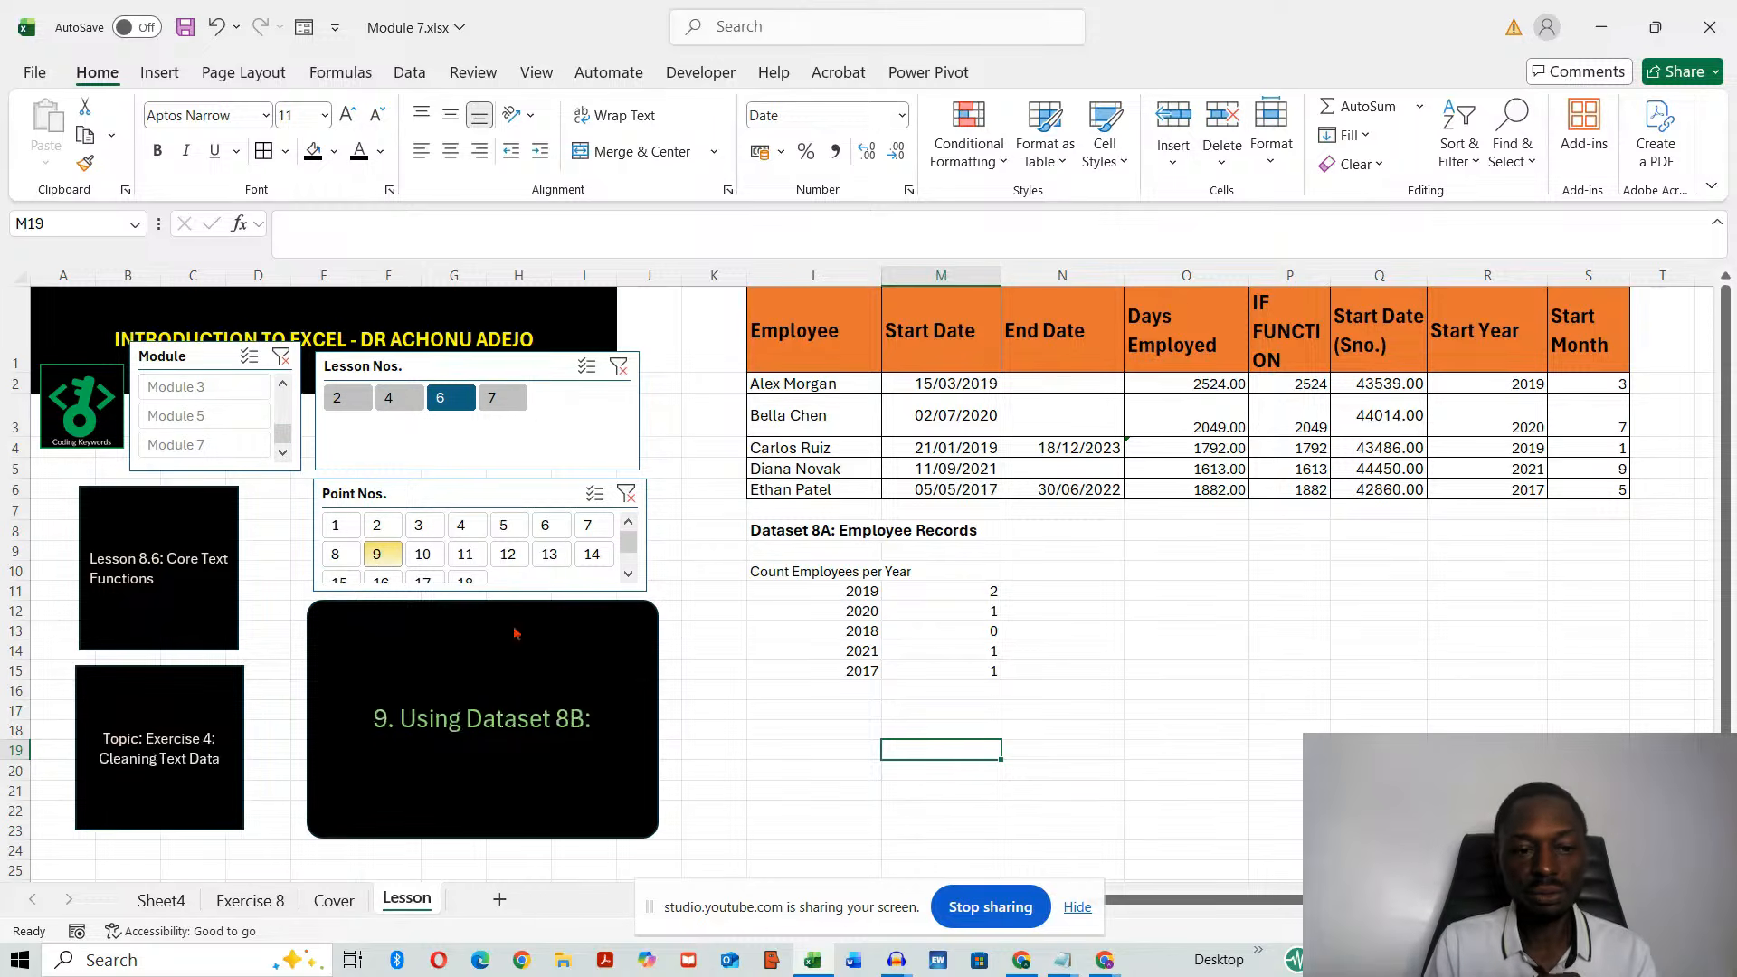
pyautogui.click(423, 553)
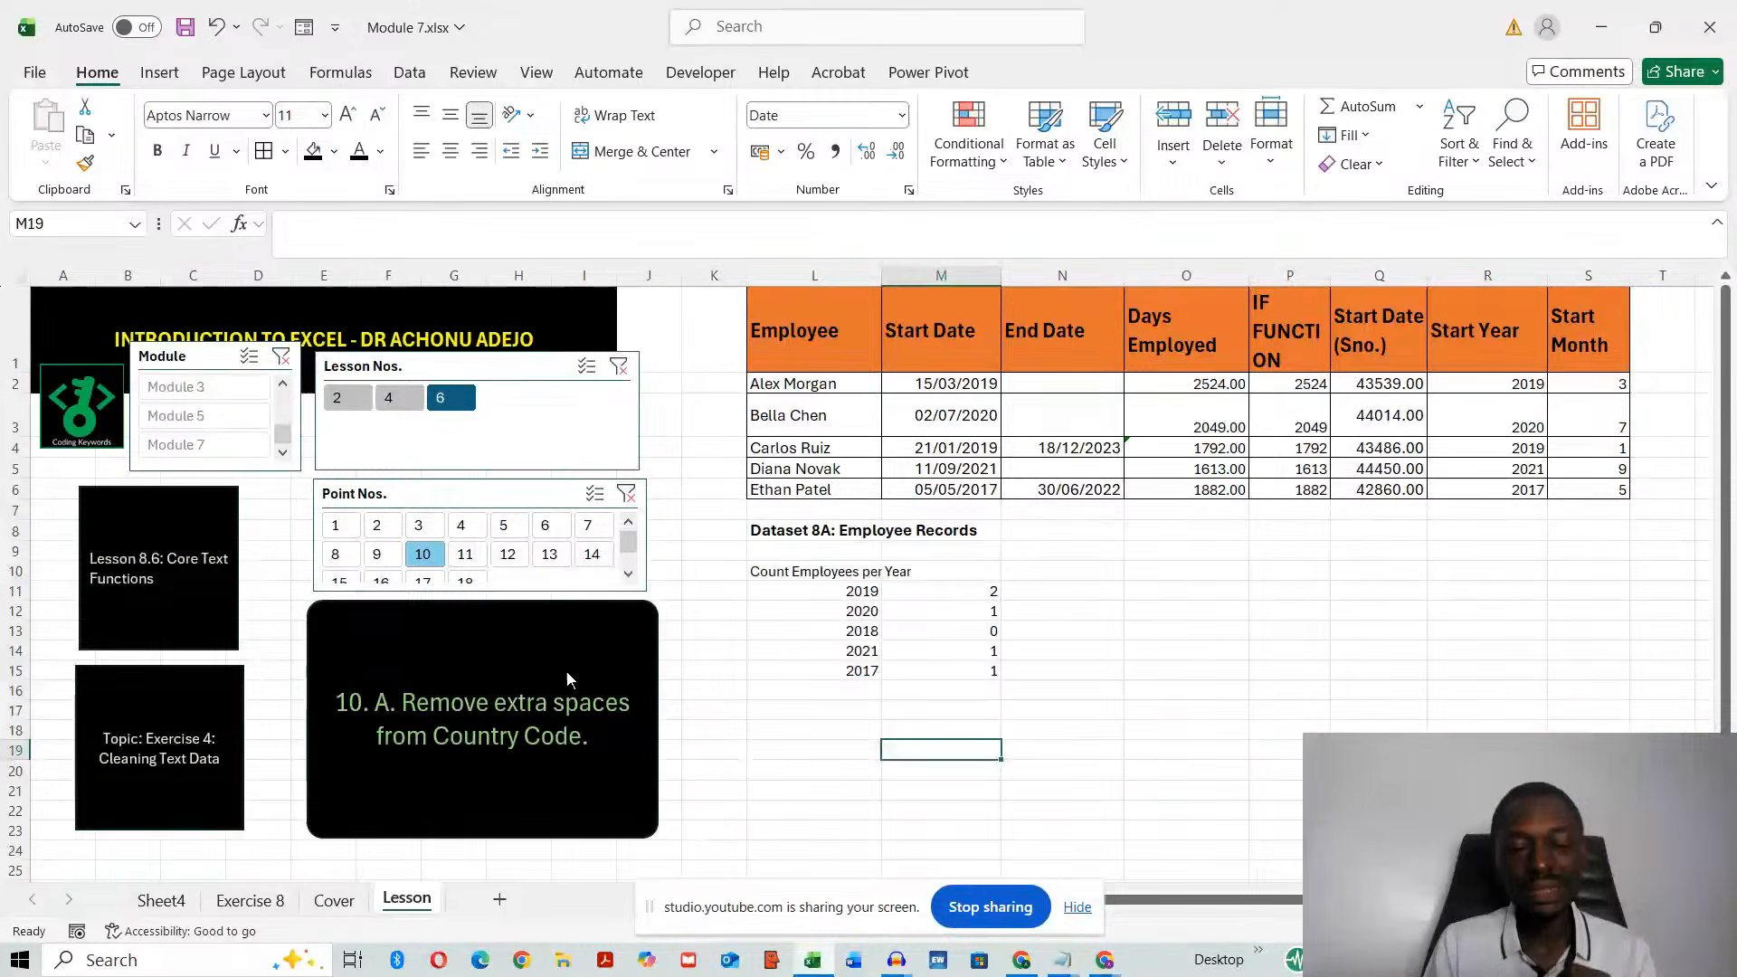
# - Insert nine blank sheet columns at columns L to T, in front of the employee table on the Lesson sheet
pyautogui.moveTo(785, 275); pyautogui.dragTo(1663, 336)
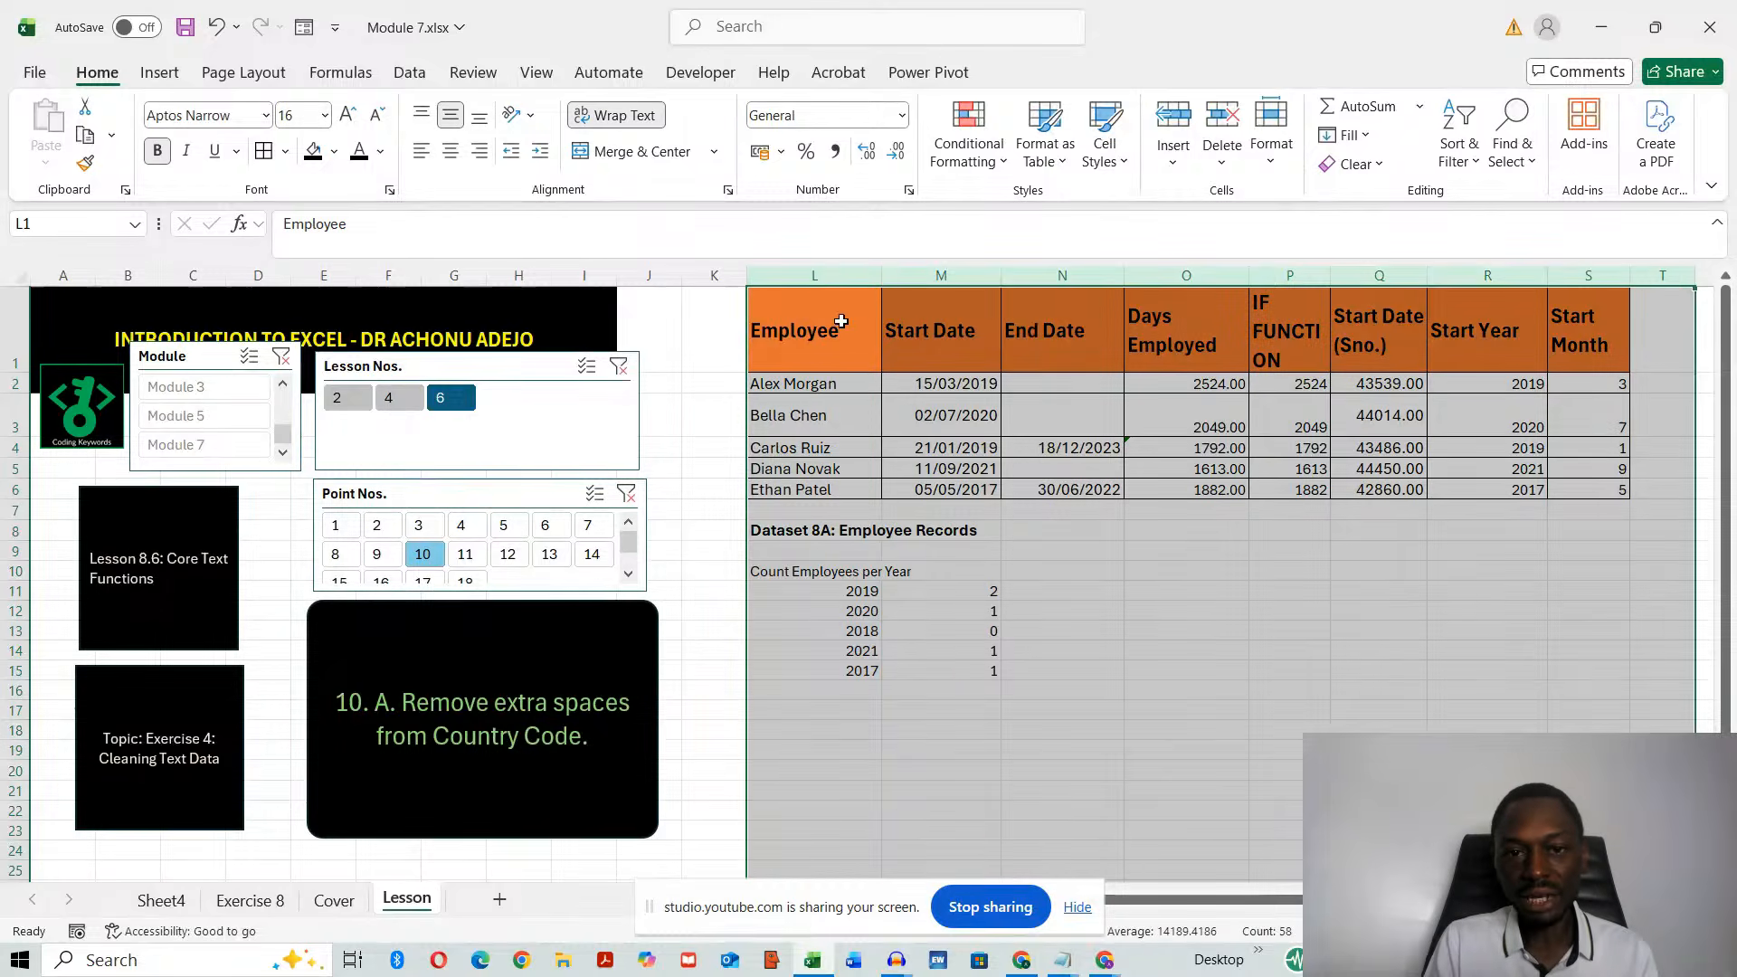
pyautogui.click(1173, 155)
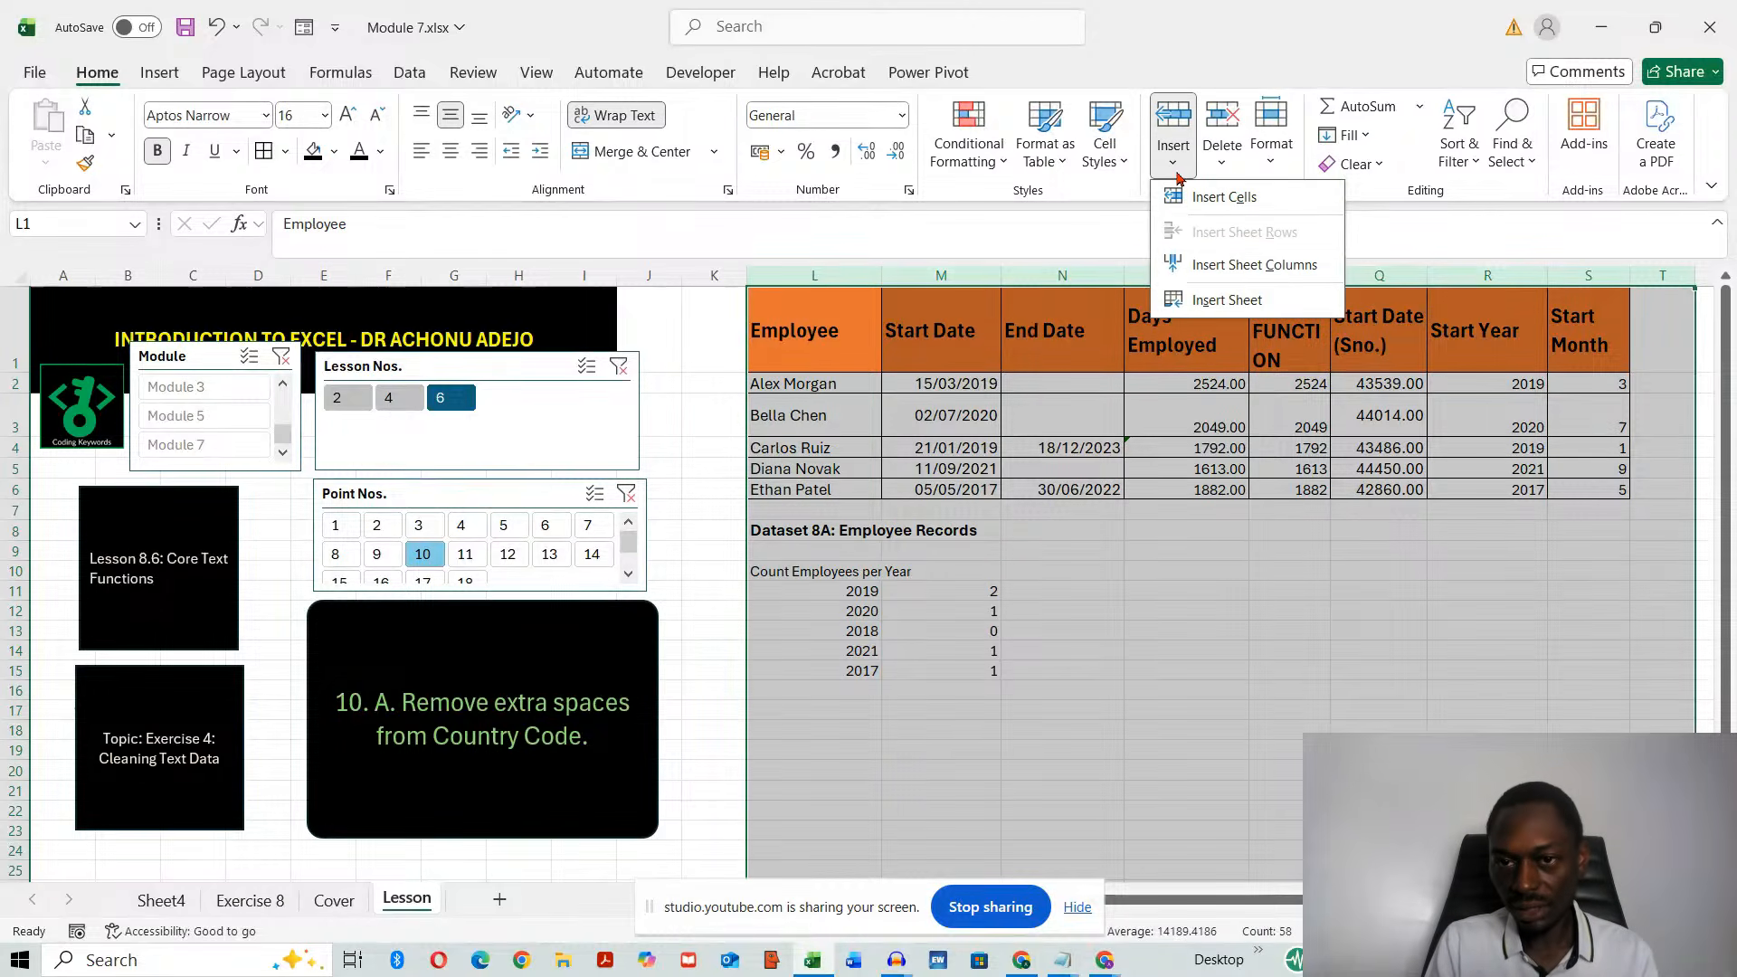
pyautogui.click(1232, 265)
pyautogui.click(1034, 467)
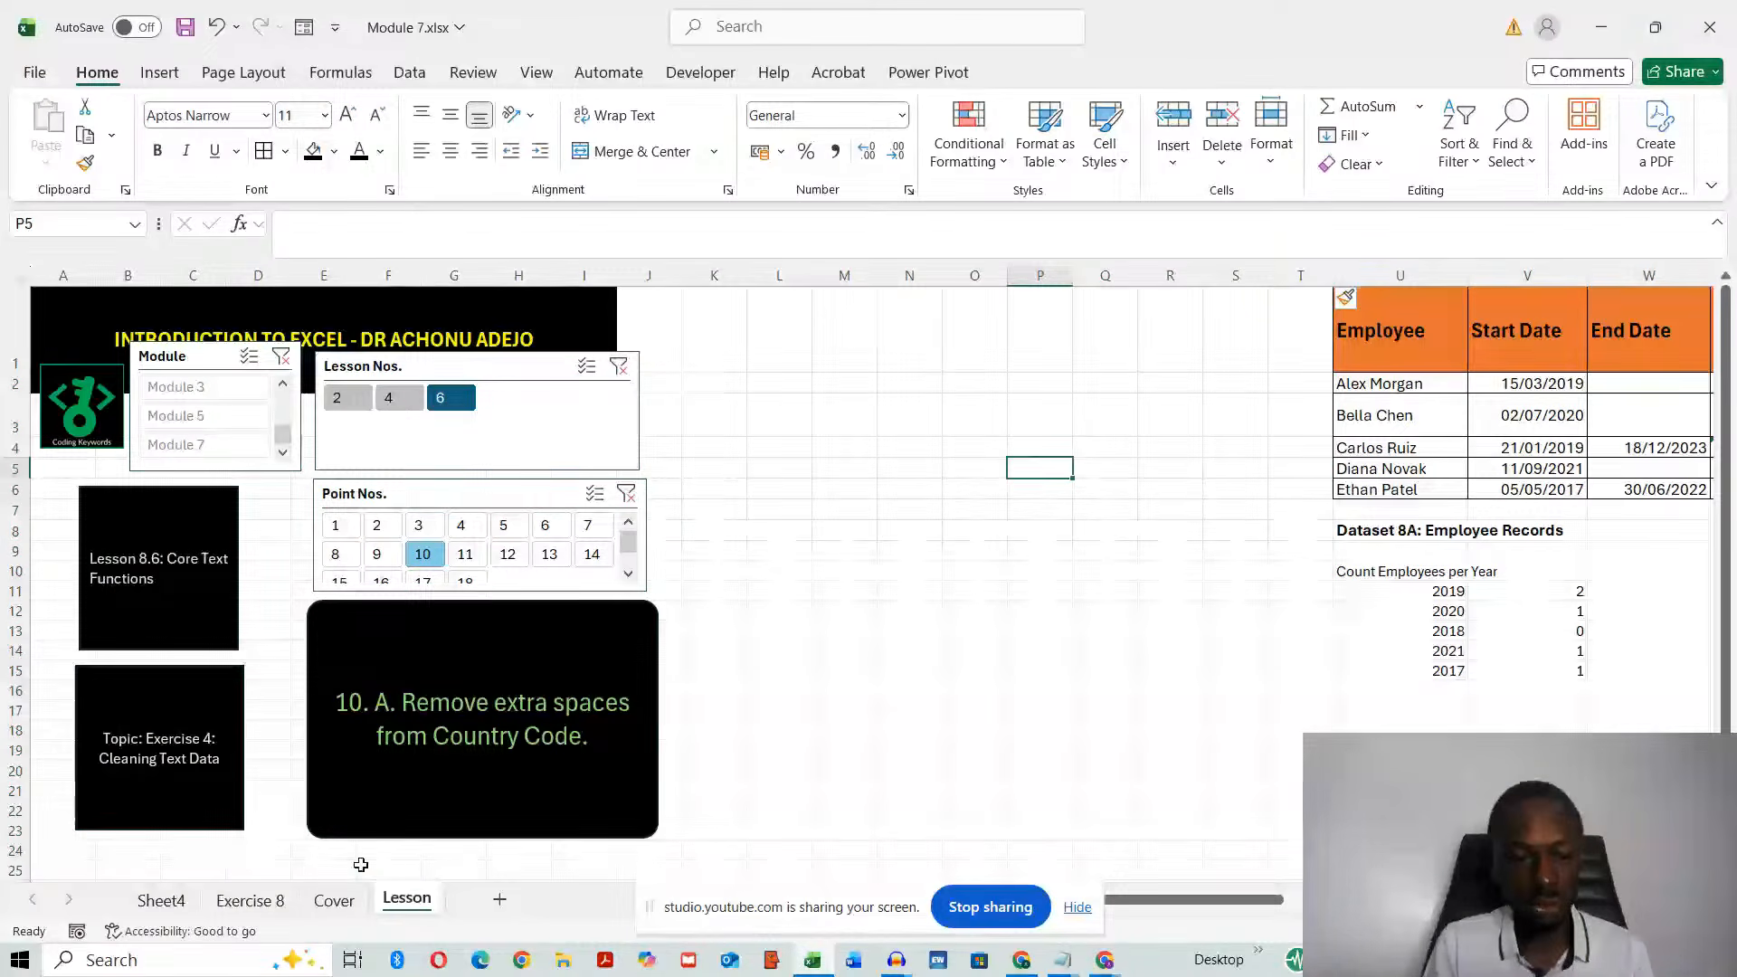
# - Copy the Dataset 8B contact list, F2:H7 with its headers, from the Exercise 8 sheet and return to the Lesson sheet
pyautogui.click(250, 899)
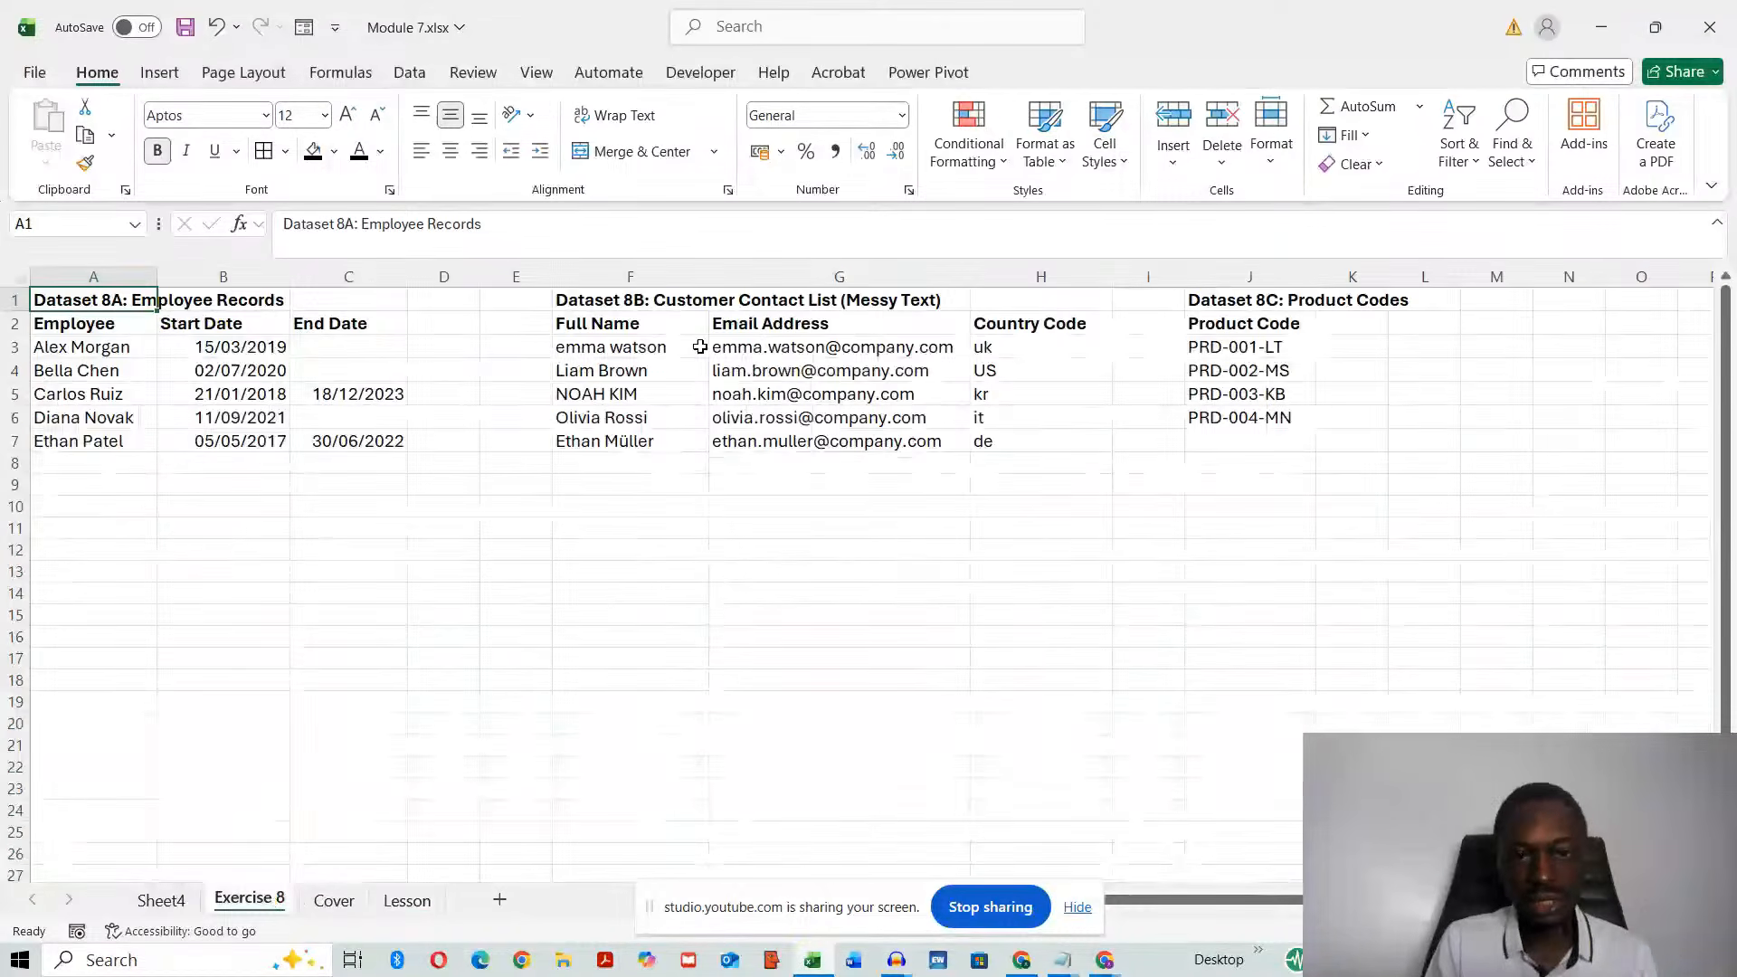
pyautogui.moveTo(589, 322); pyautogui.dragTo(1025, 444)
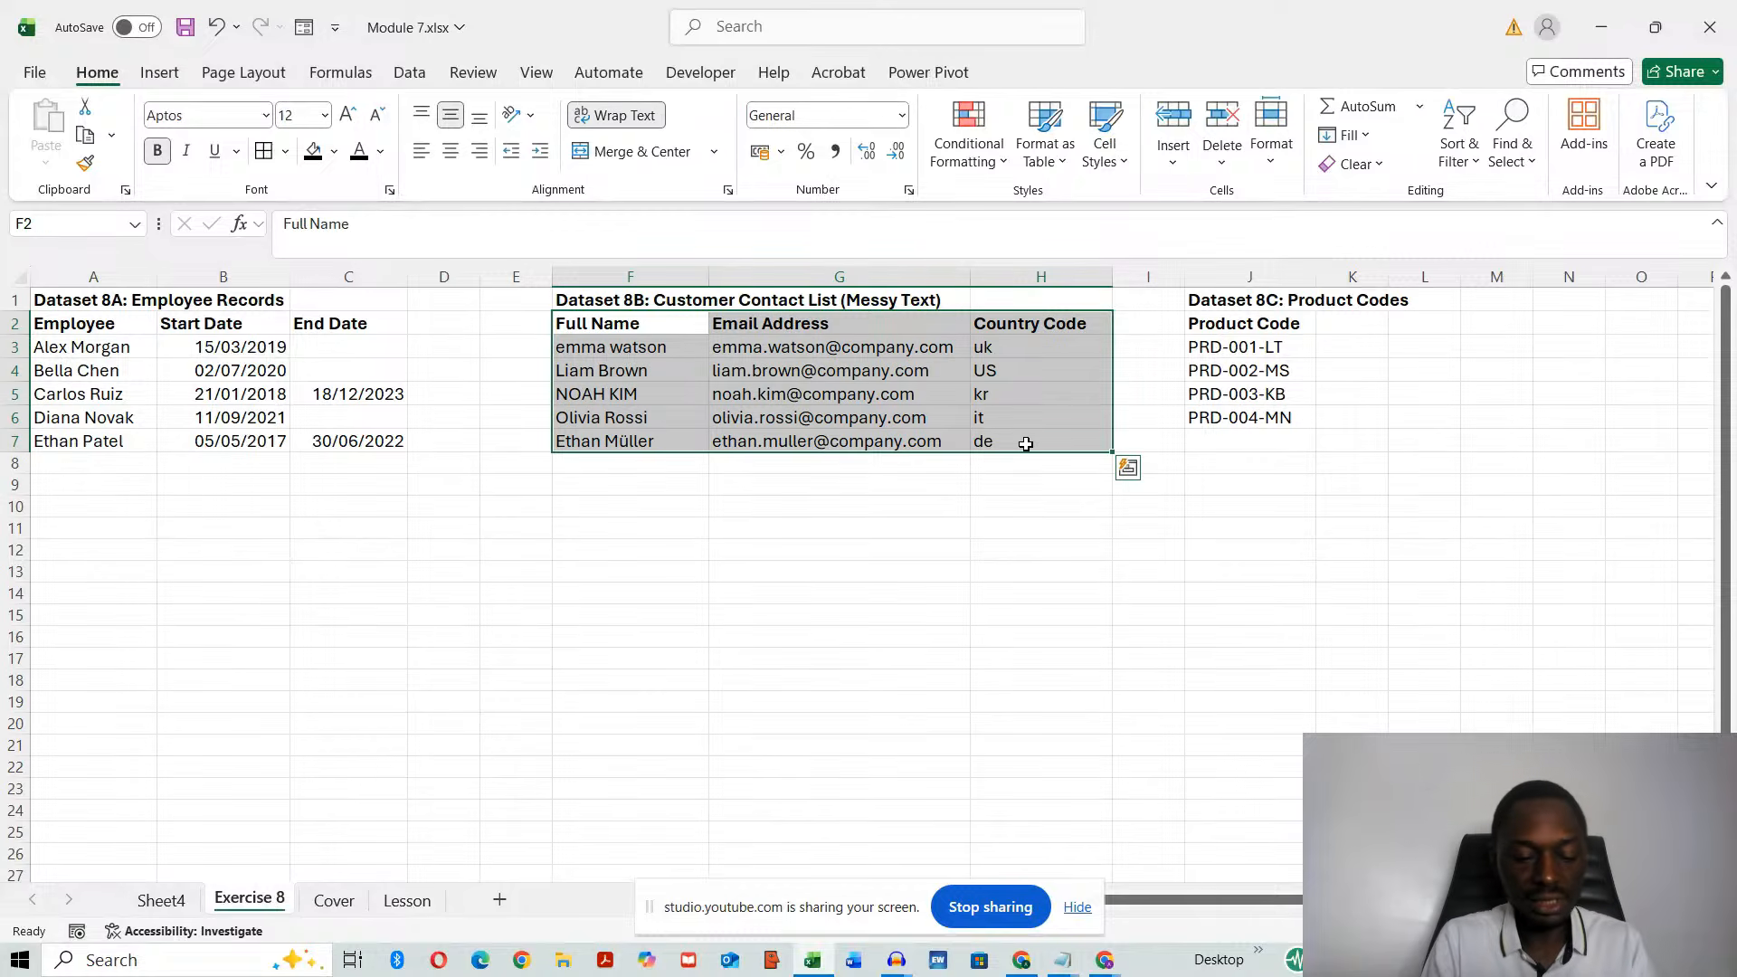
pyautogui.hotkey('ctrl', 'c')
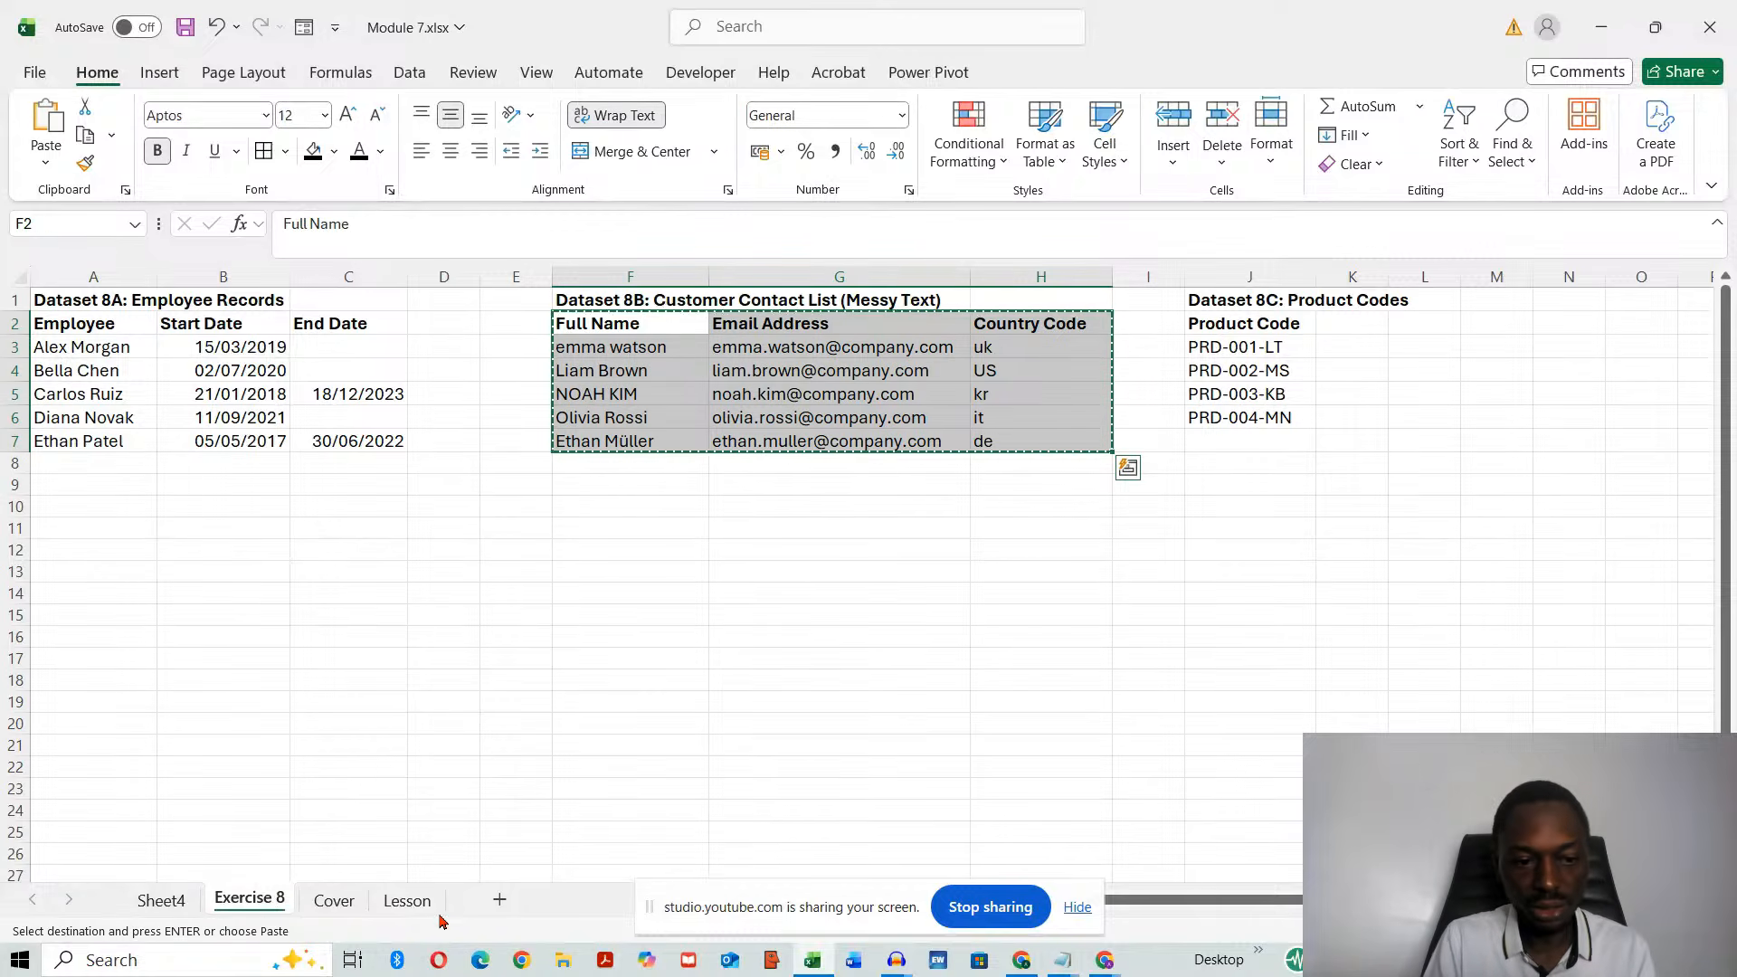
pyautogui.click(406, 900)
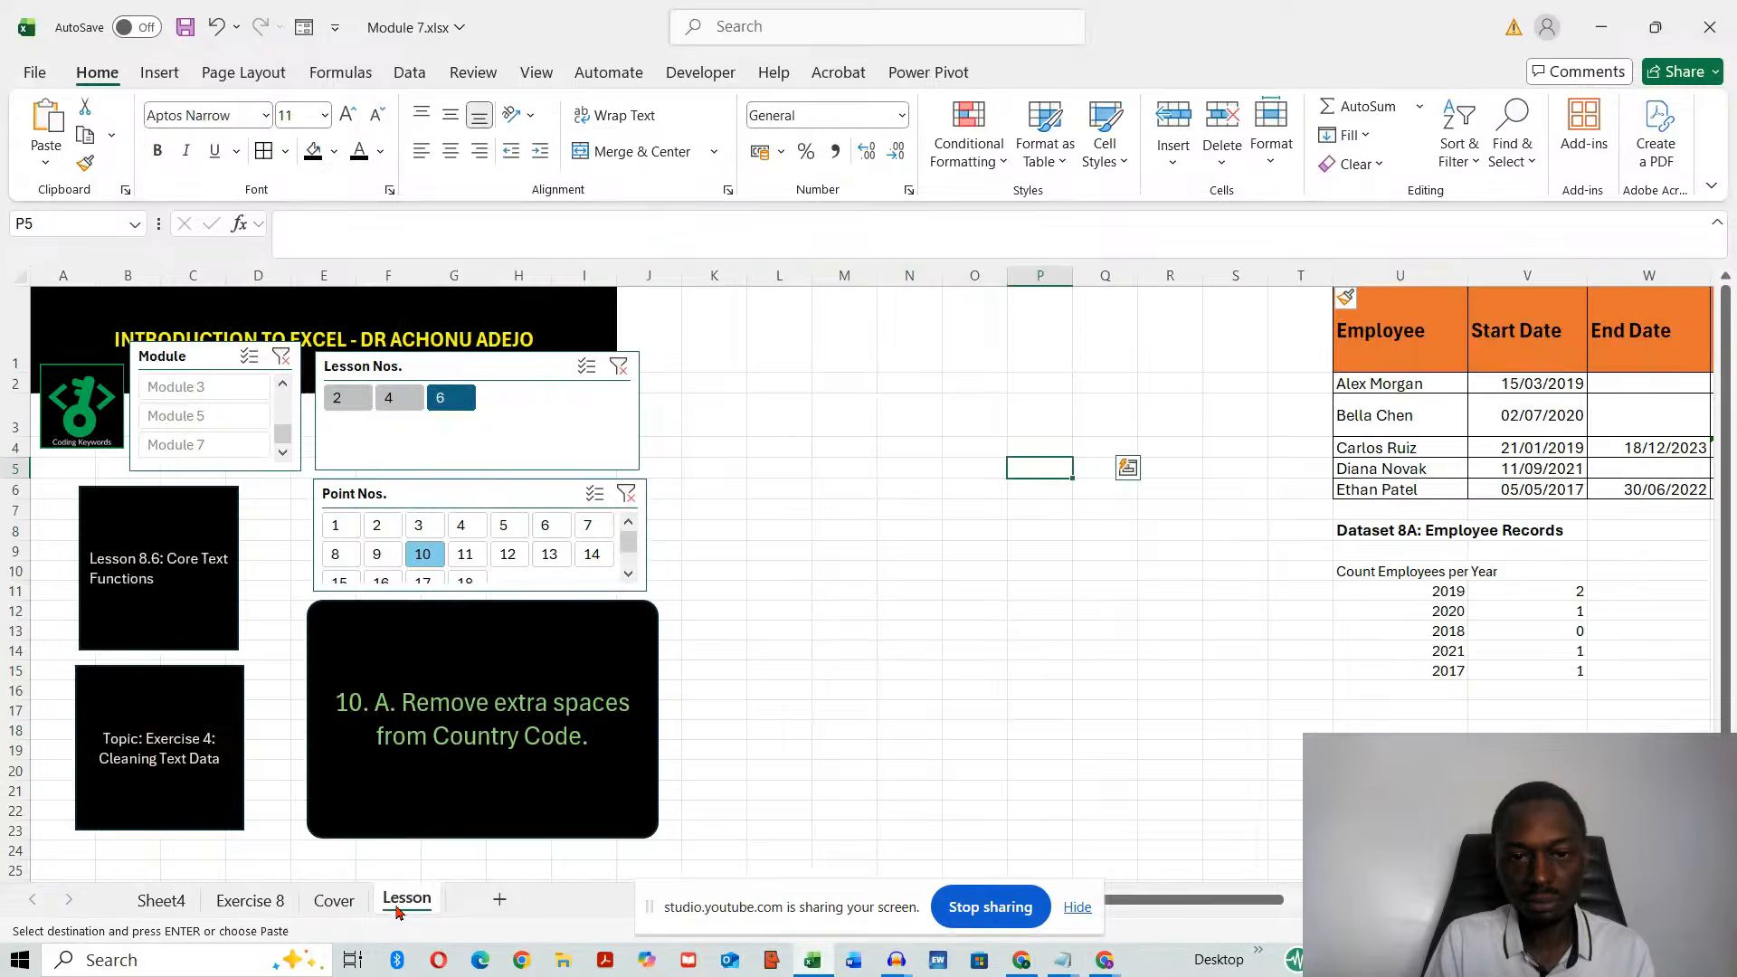
pyautogui.click(770, 334)
pyautogui.hotkey('ctrl', 'v')
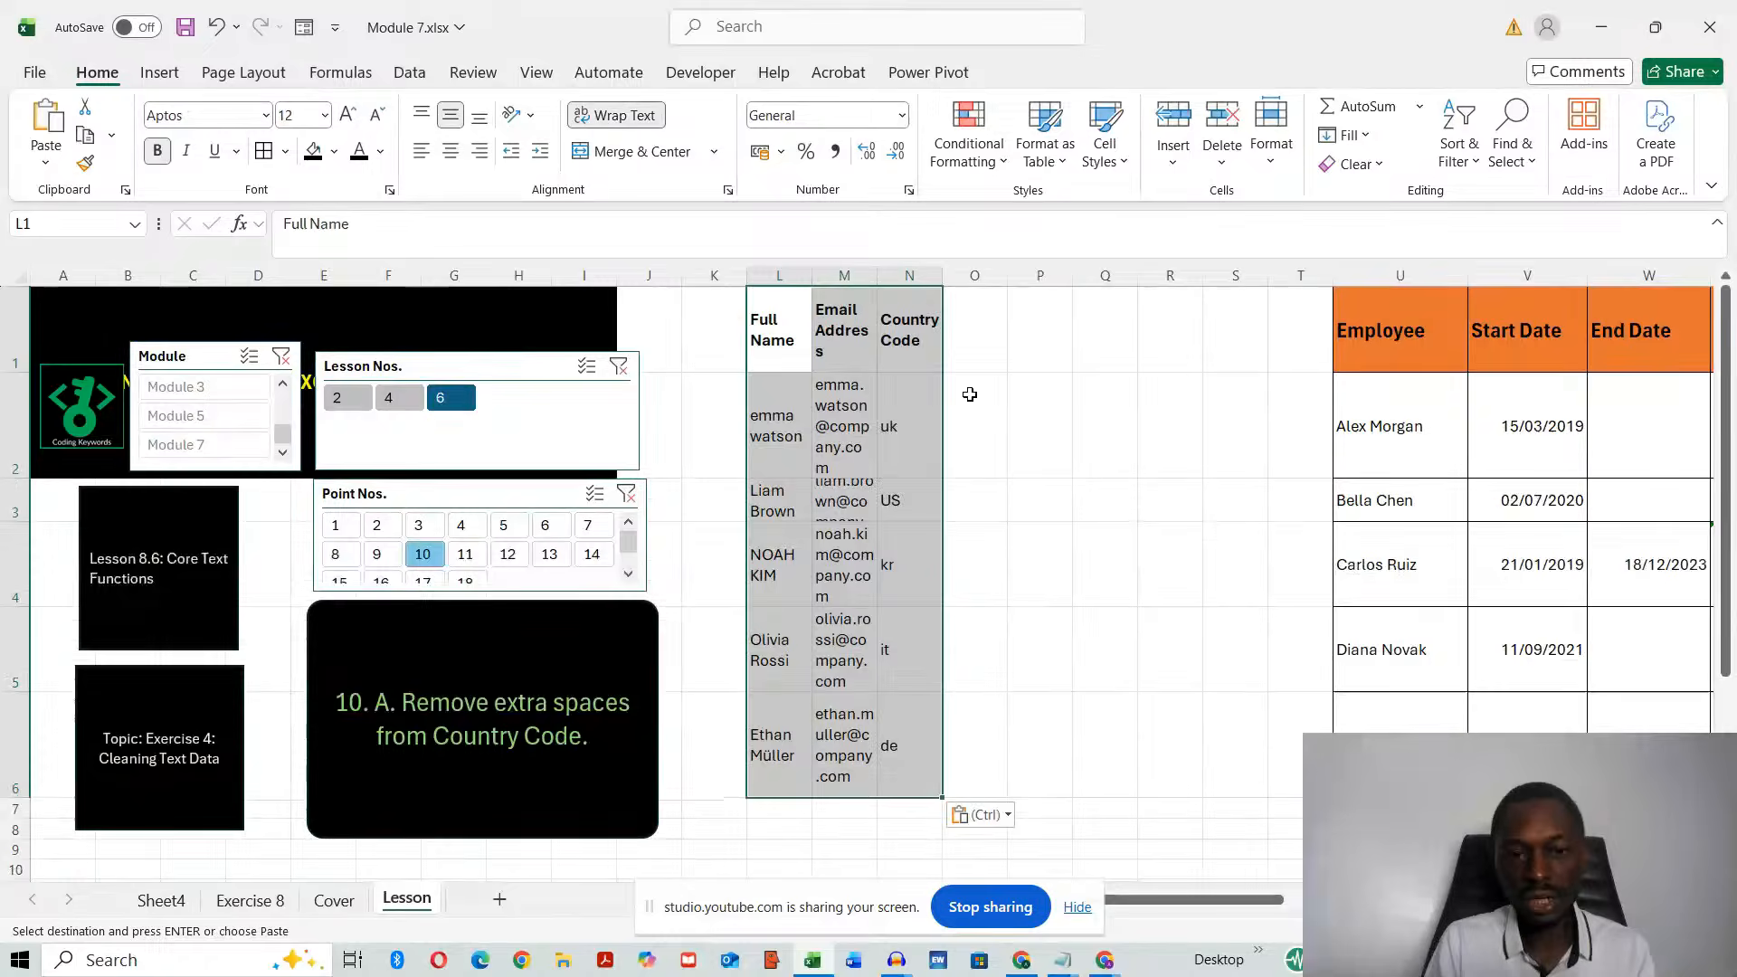
pyautogui.hotkey('ctrl', 'z')
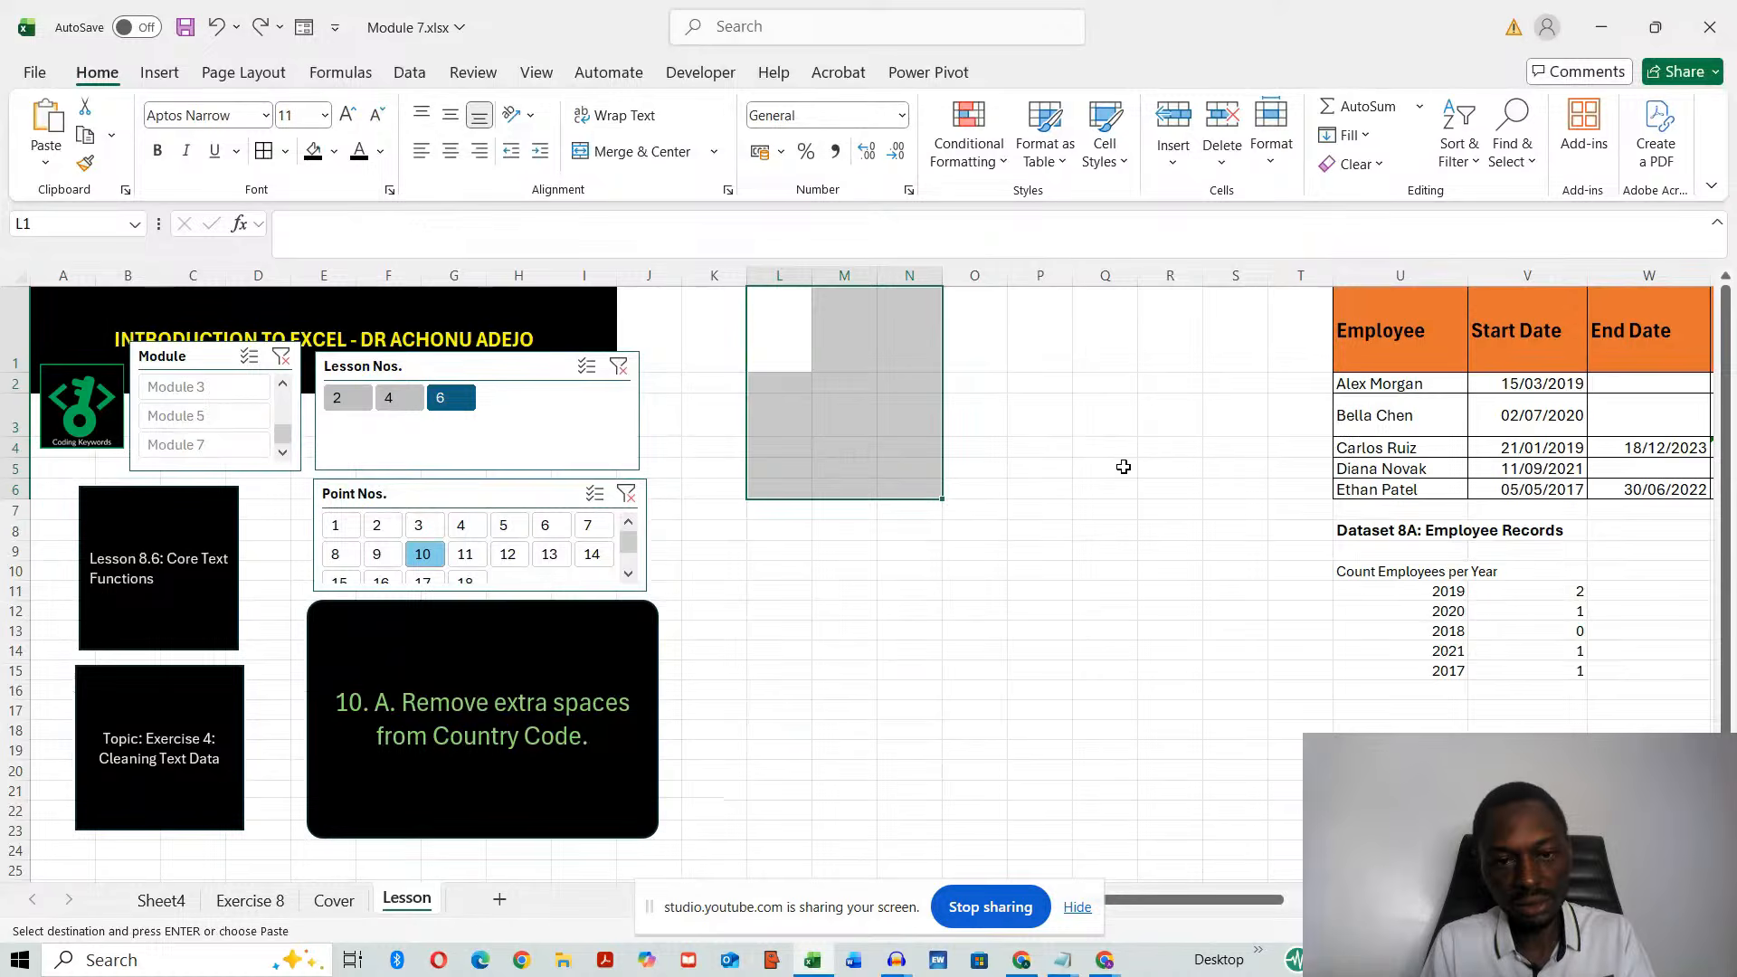
# - Widen columns L to N on the Lesson sheet and paste the copied contact list at cell L1
pyautogui.moveTo(819, 275); pyautogui.dragTo(1347, 288)
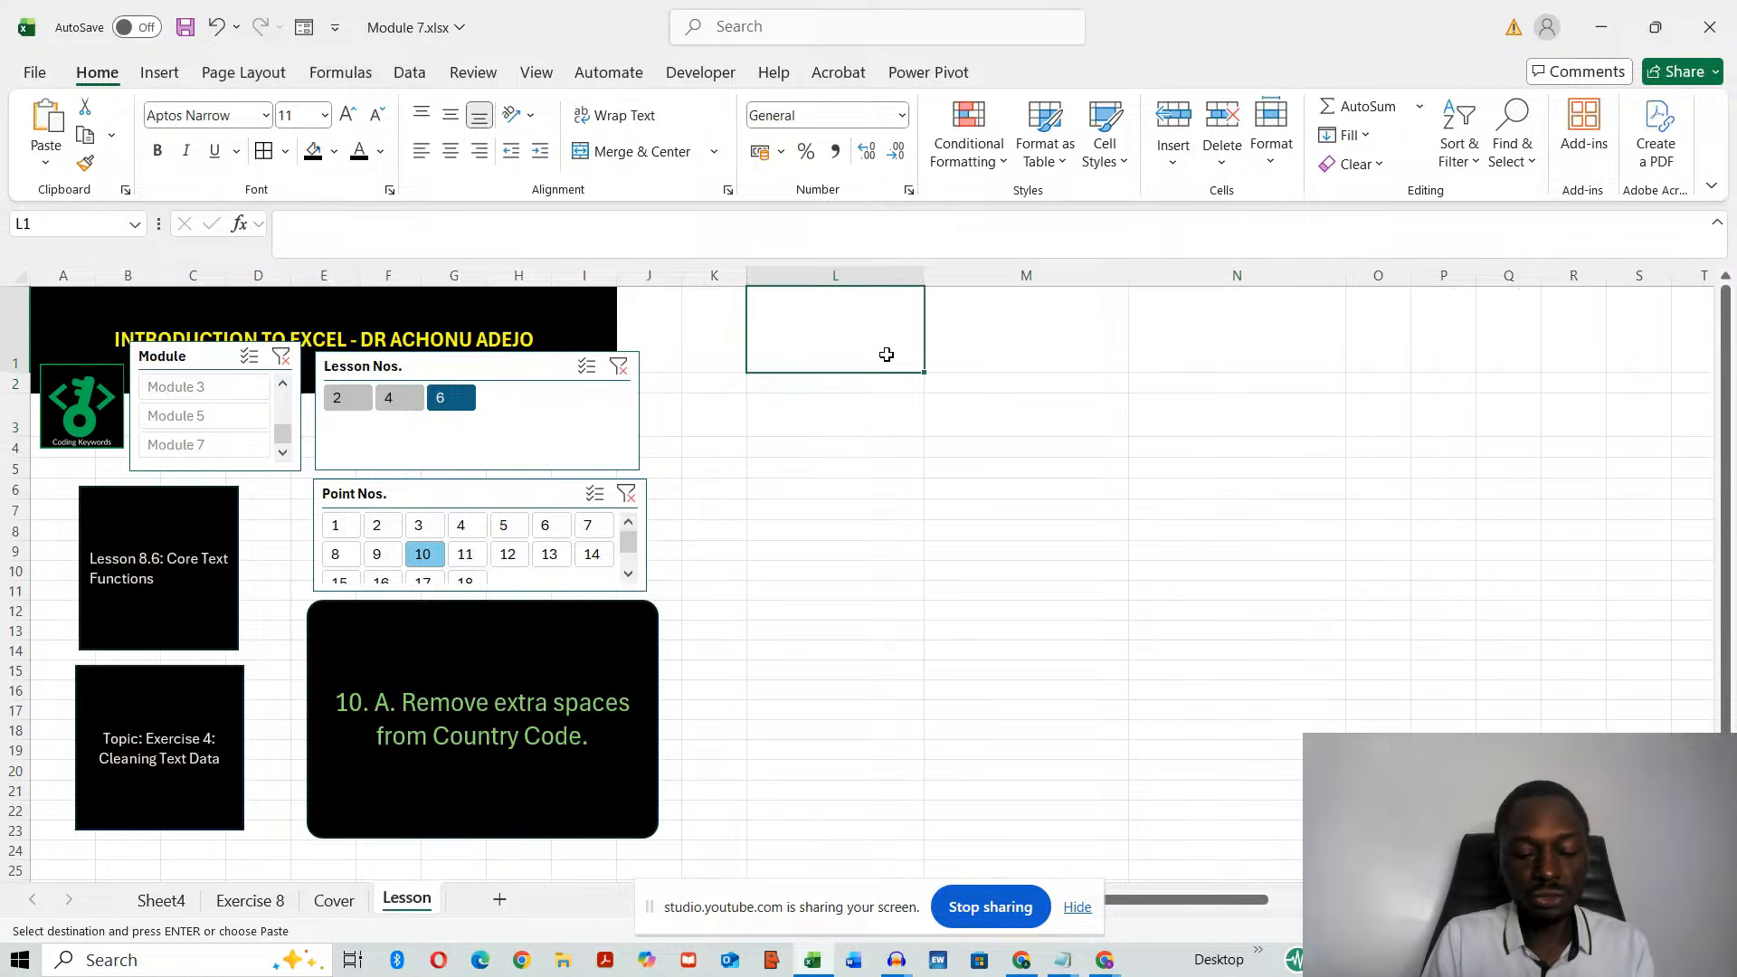
pyautogui.hotkey('ctrl', 'v')
pyautogui.click(957, 636)
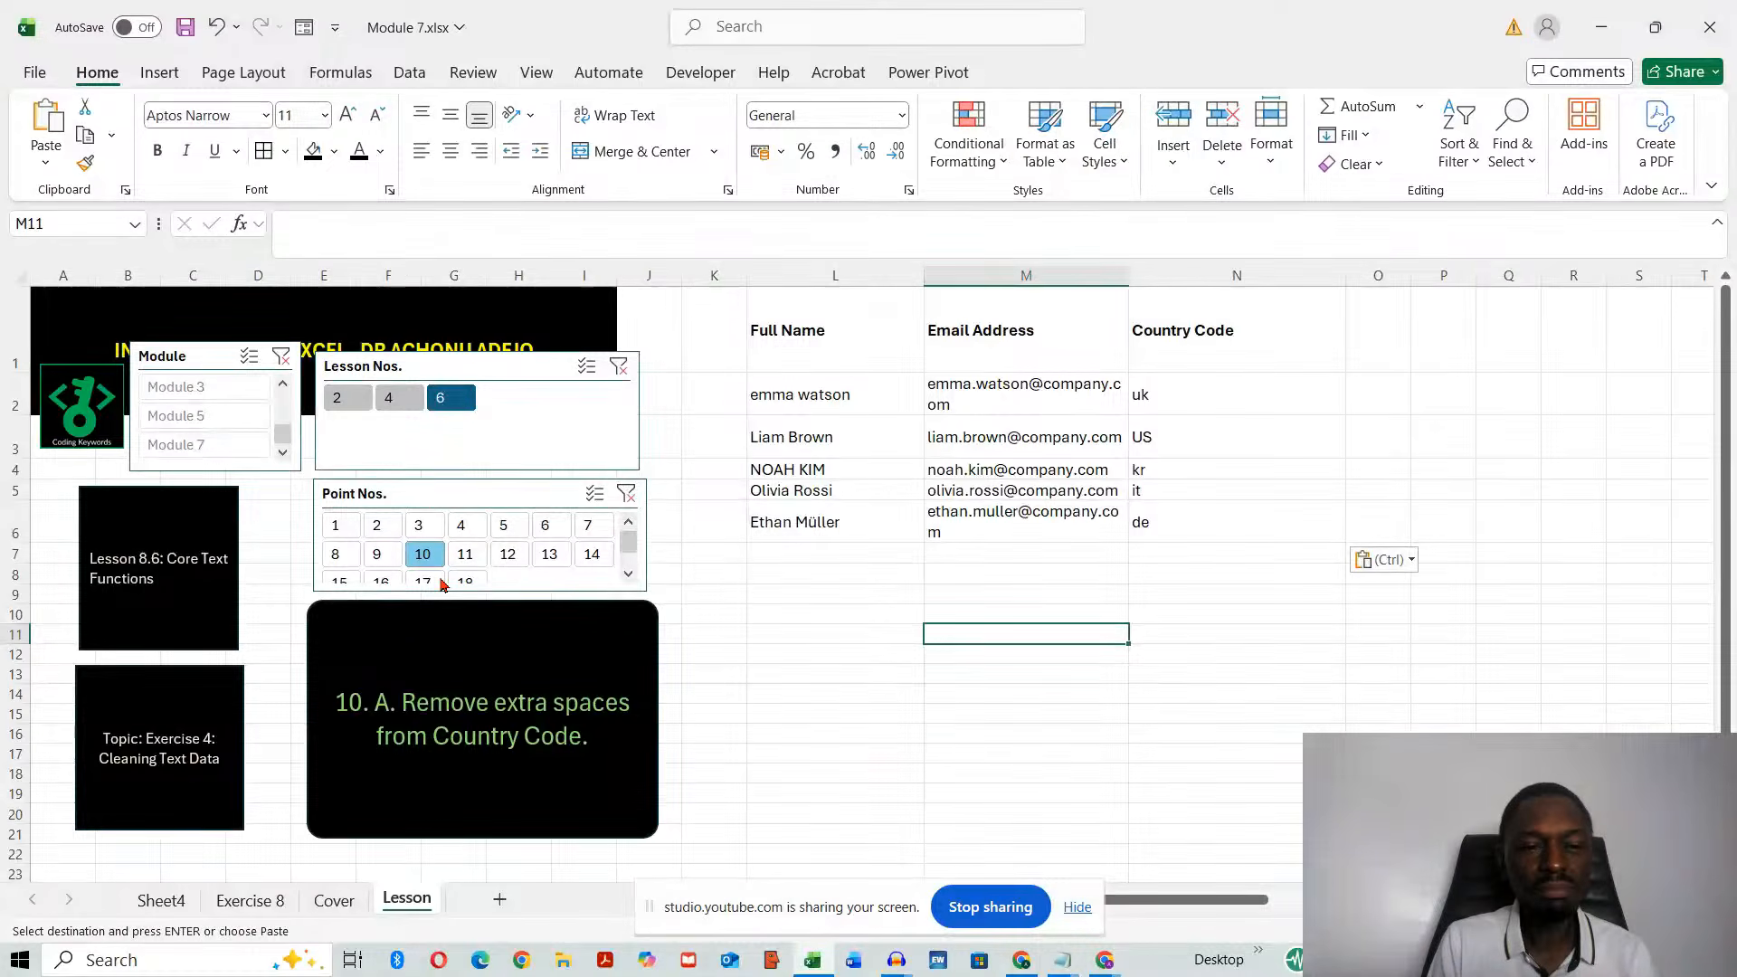
# - Review the text functions in points 1 to 5 of Lesson 8.6 again, ending on point 2
pyautogui.click(377, 532)
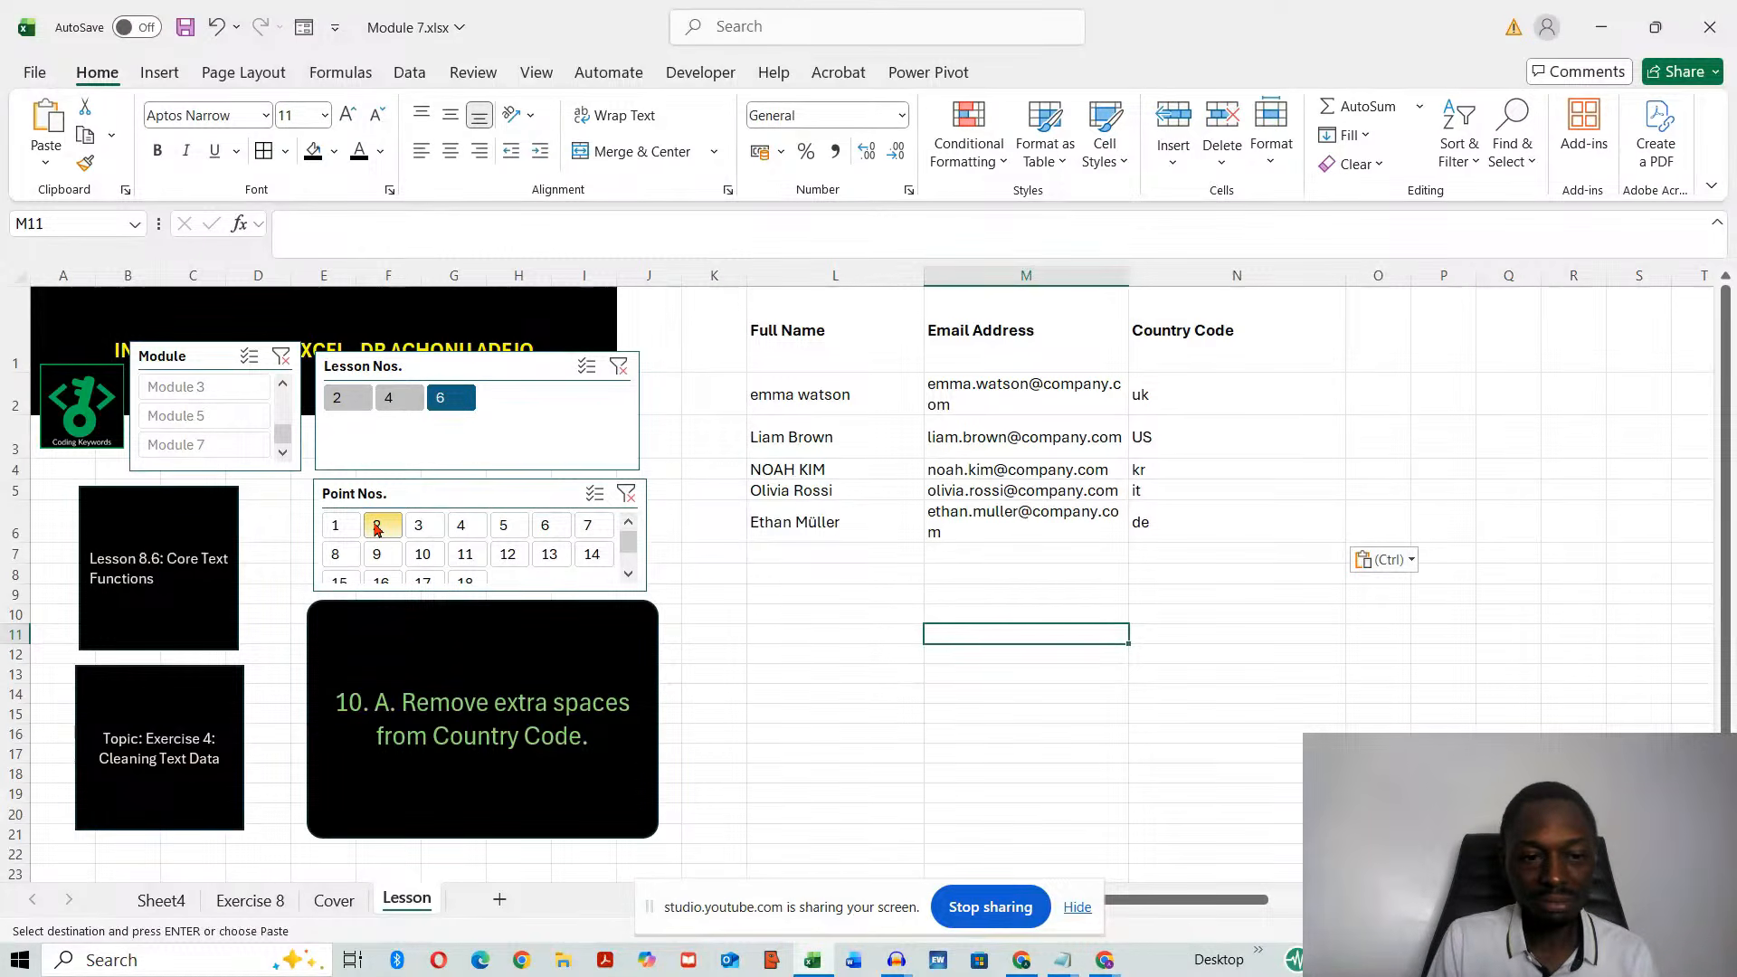
pyautogui.click(427, 524)
pyautogui.click(337, 526)
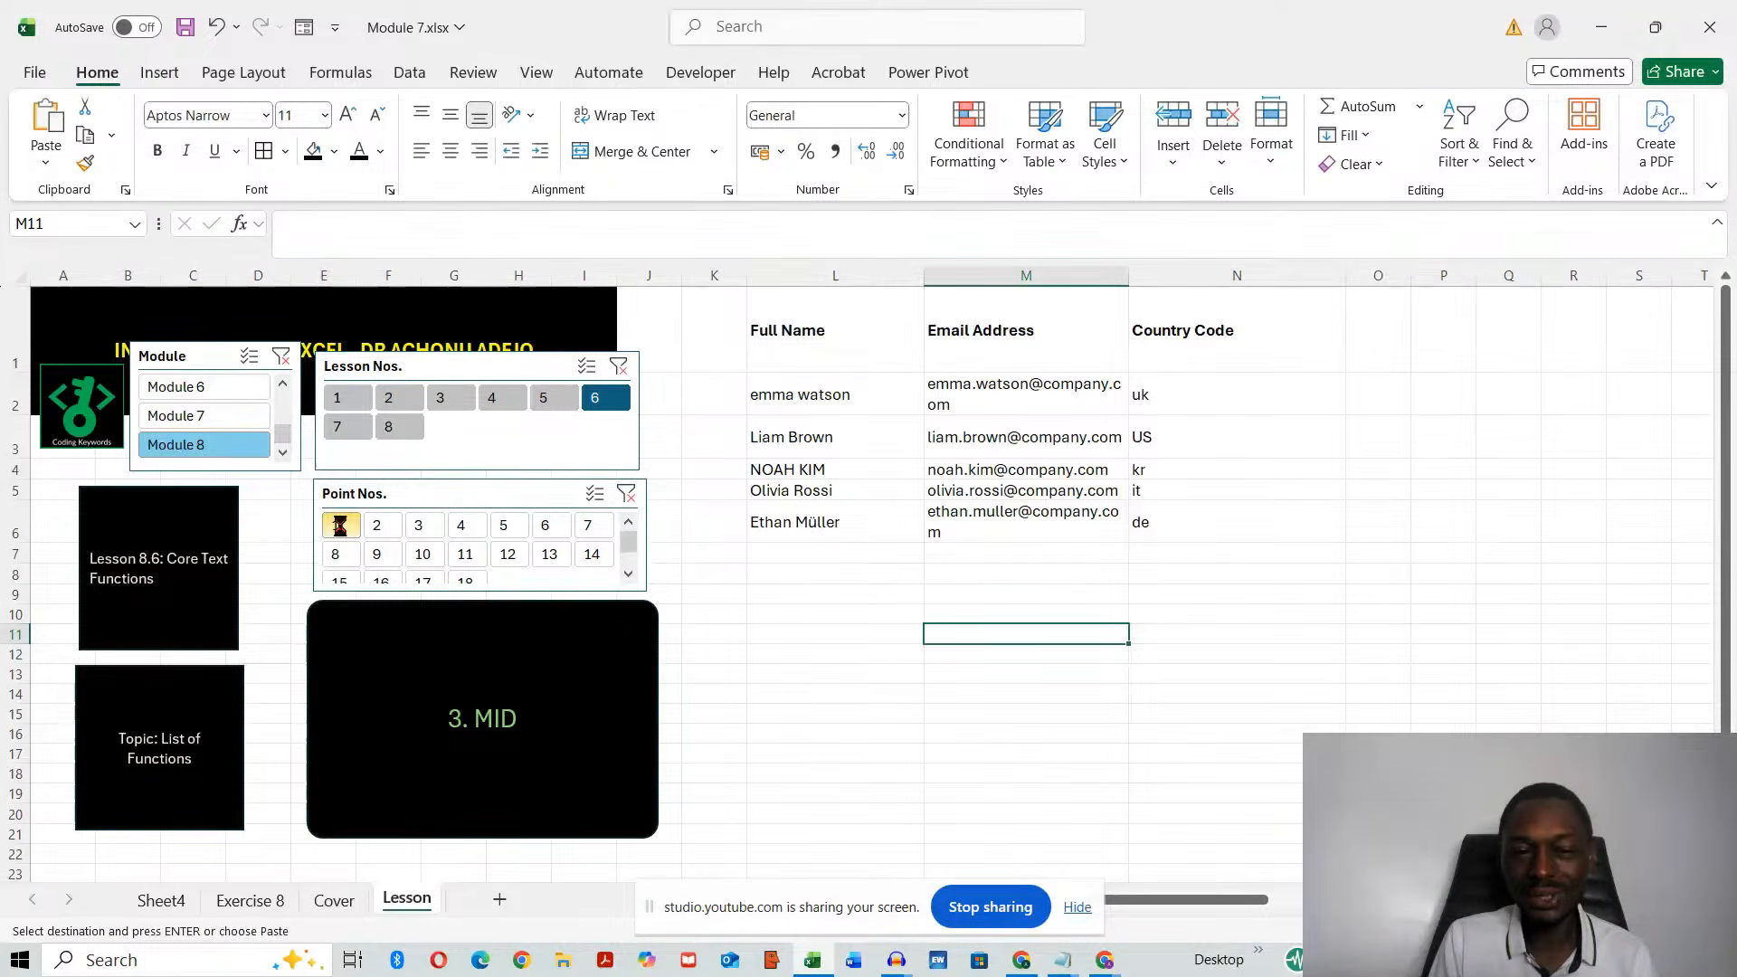
pyautogui.click(466, 526)
pyautogui.click(501, 529)
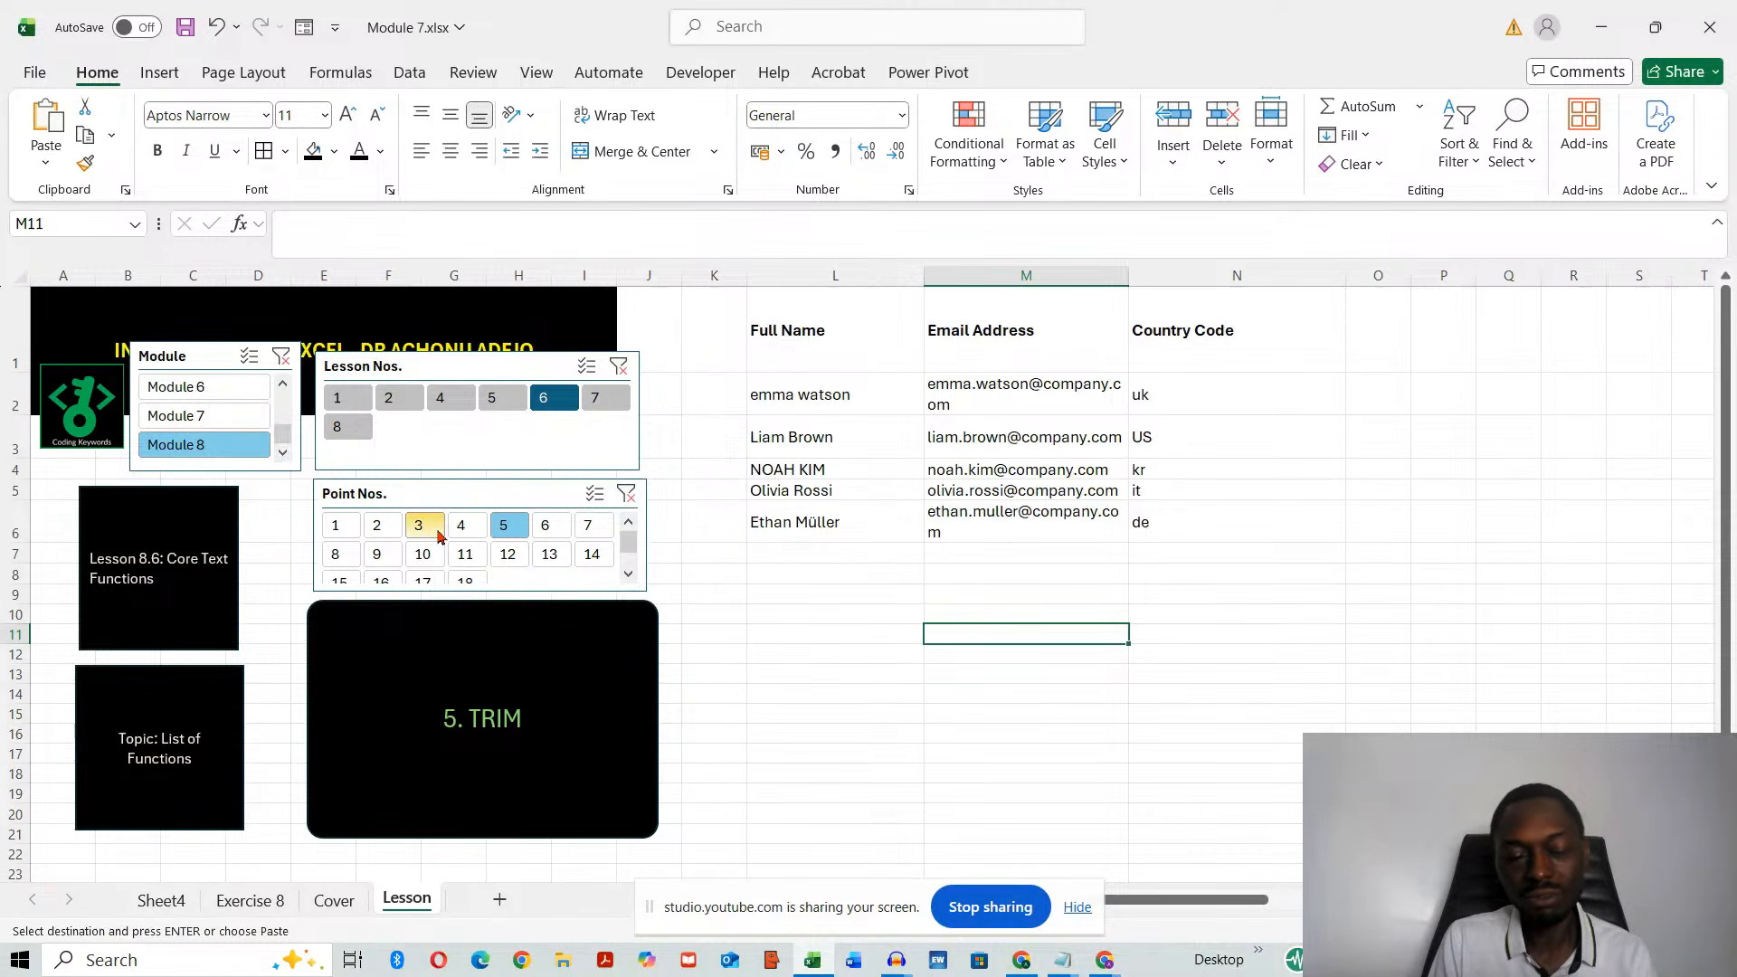
pyautogui.click(463, 528)
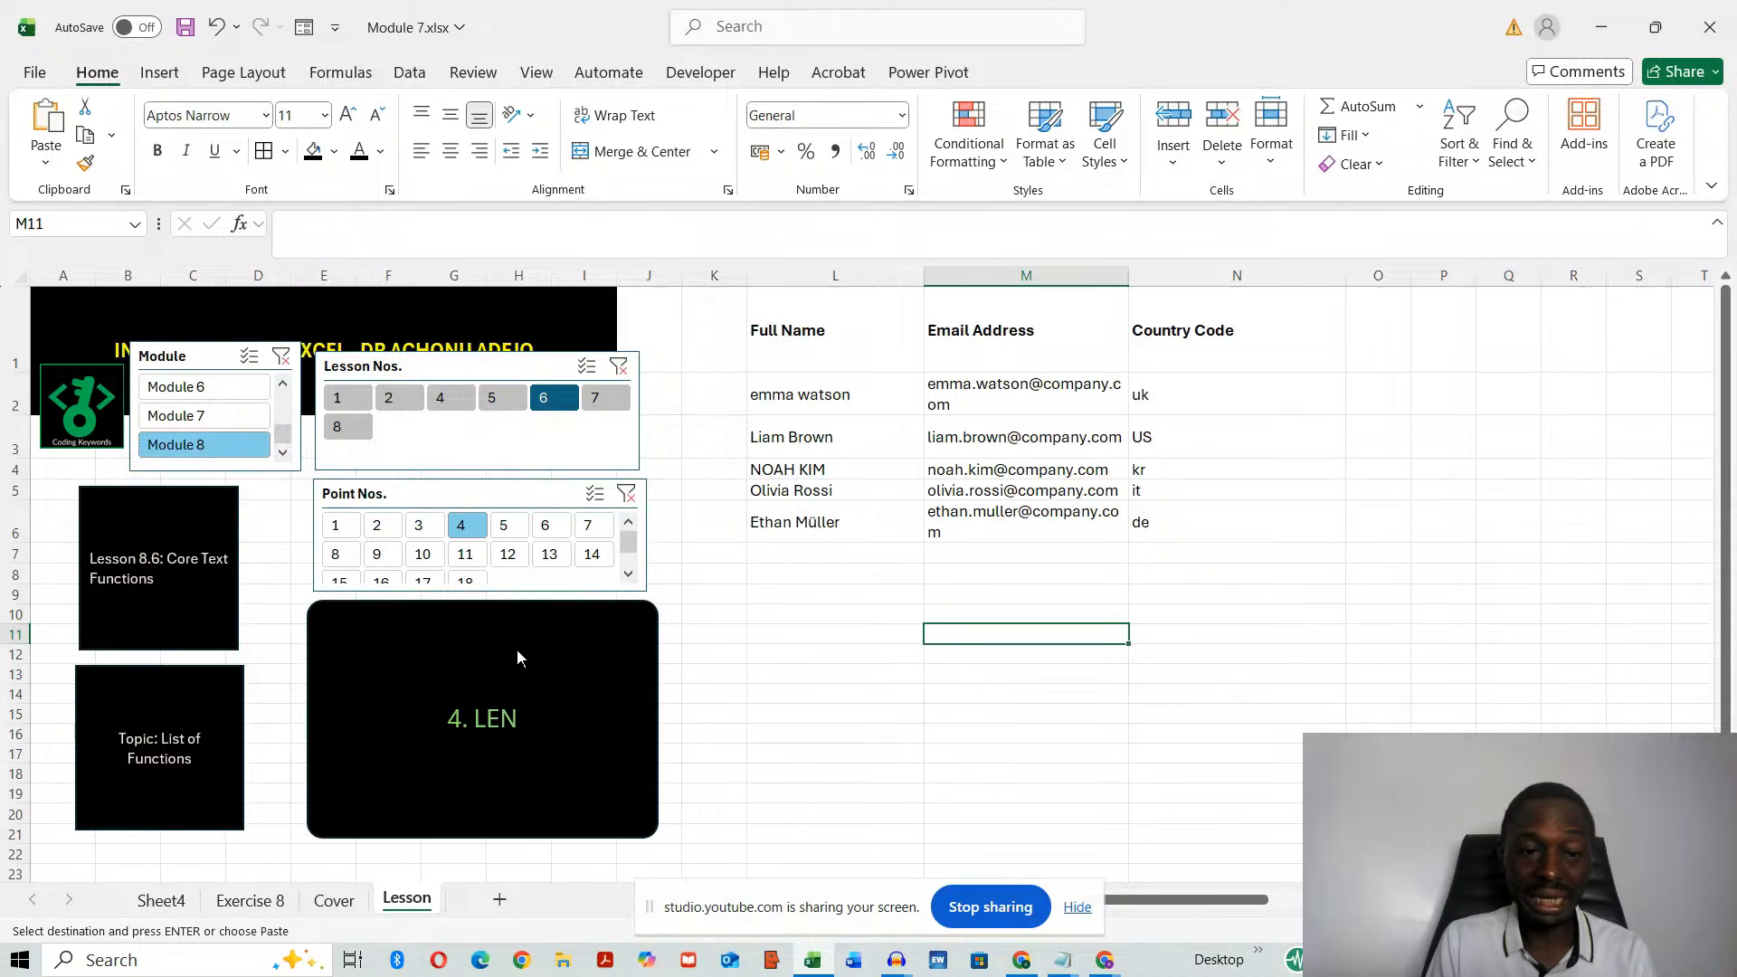
pyautogui.click(504, 529)
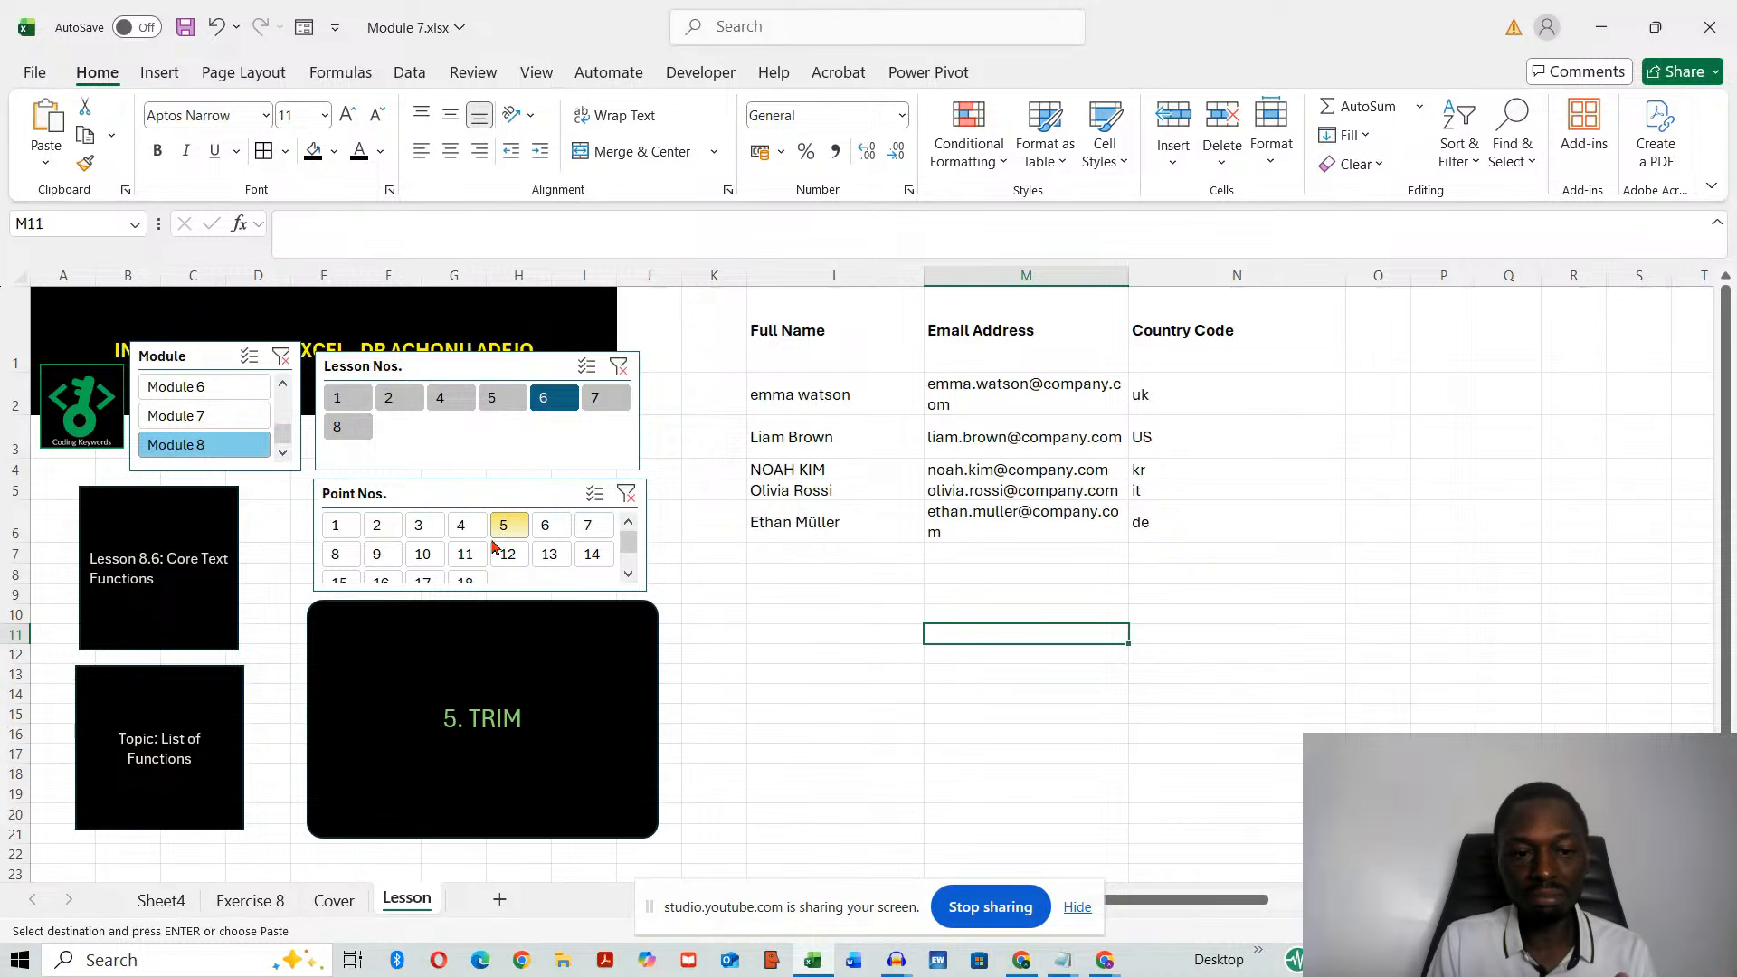
pyautogui.click(380, 528)
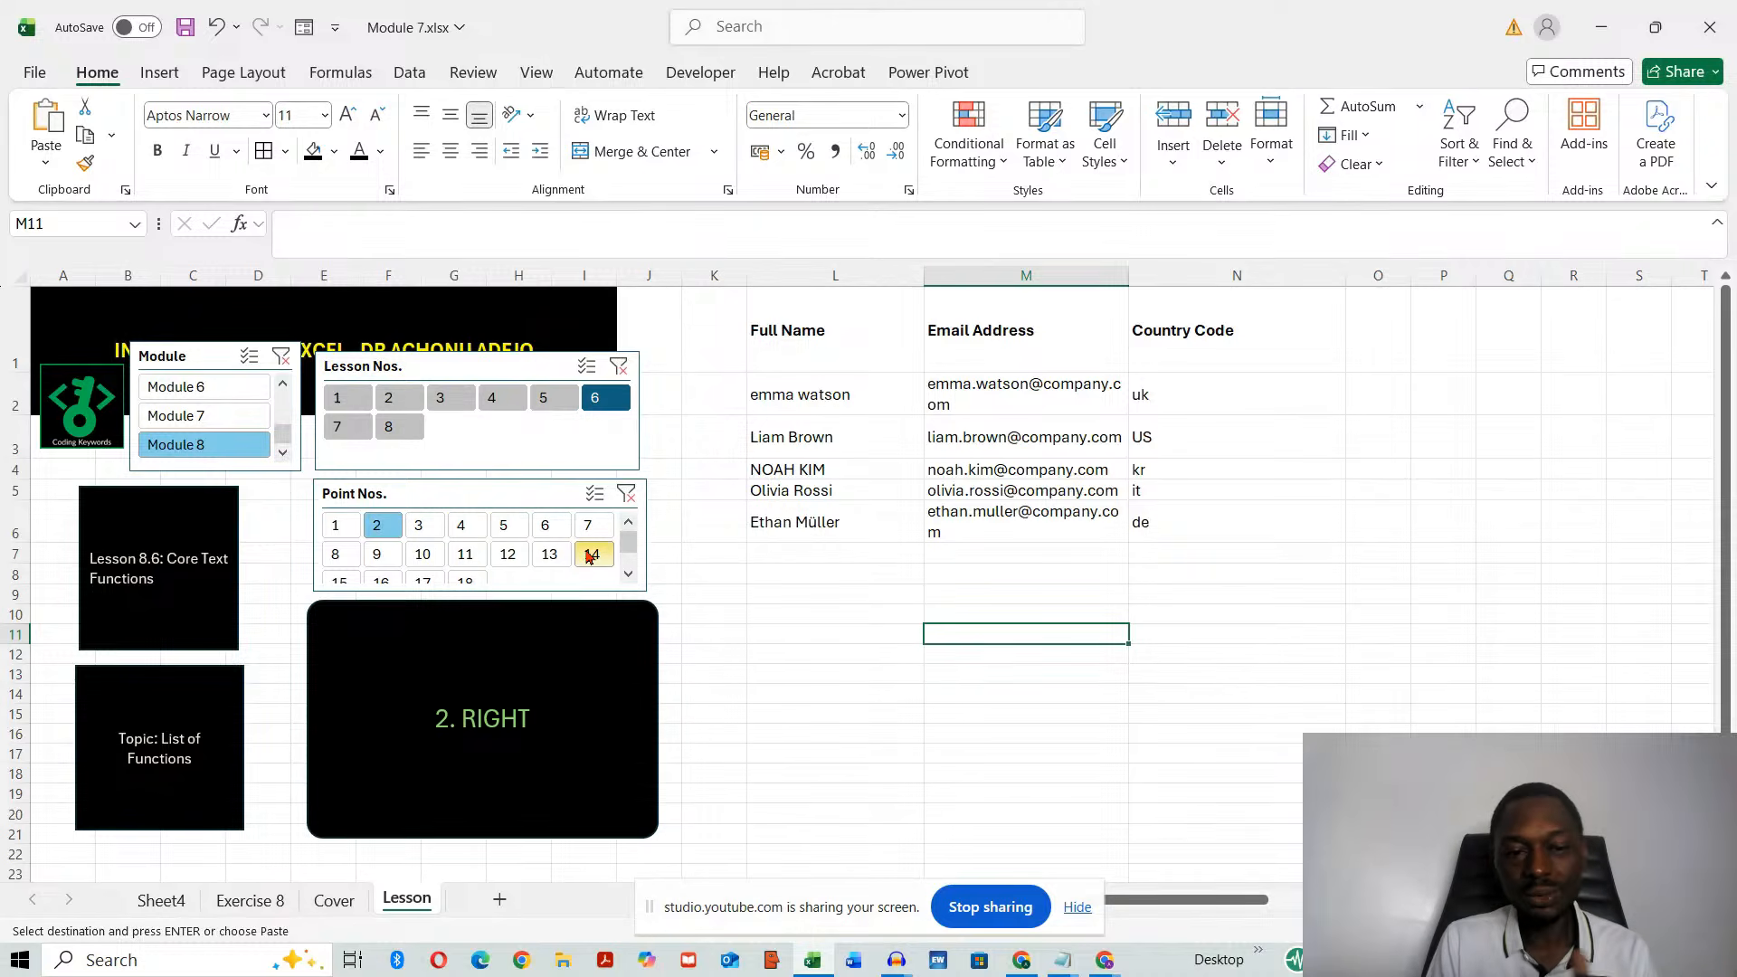
# - Go back to points 9 and 10 of Lesson 8.6, on removing extra spaces from Country Code
pyautogui.click(425, 554)
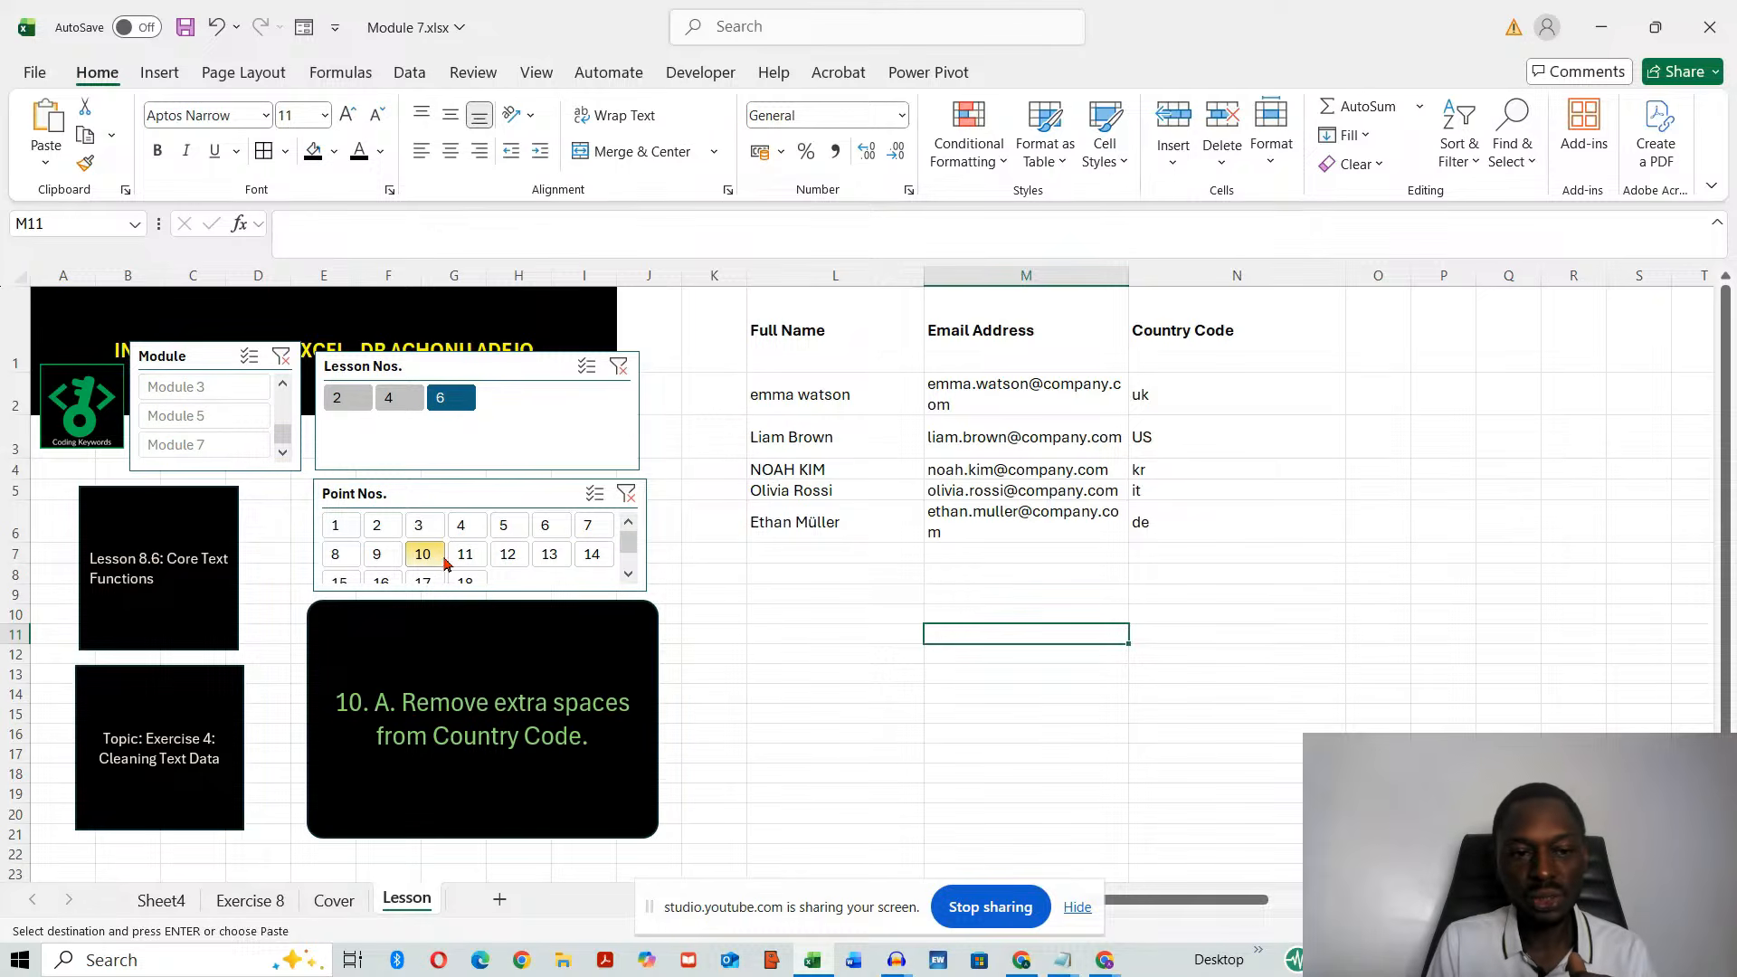
pyautogui.click(396, 557)
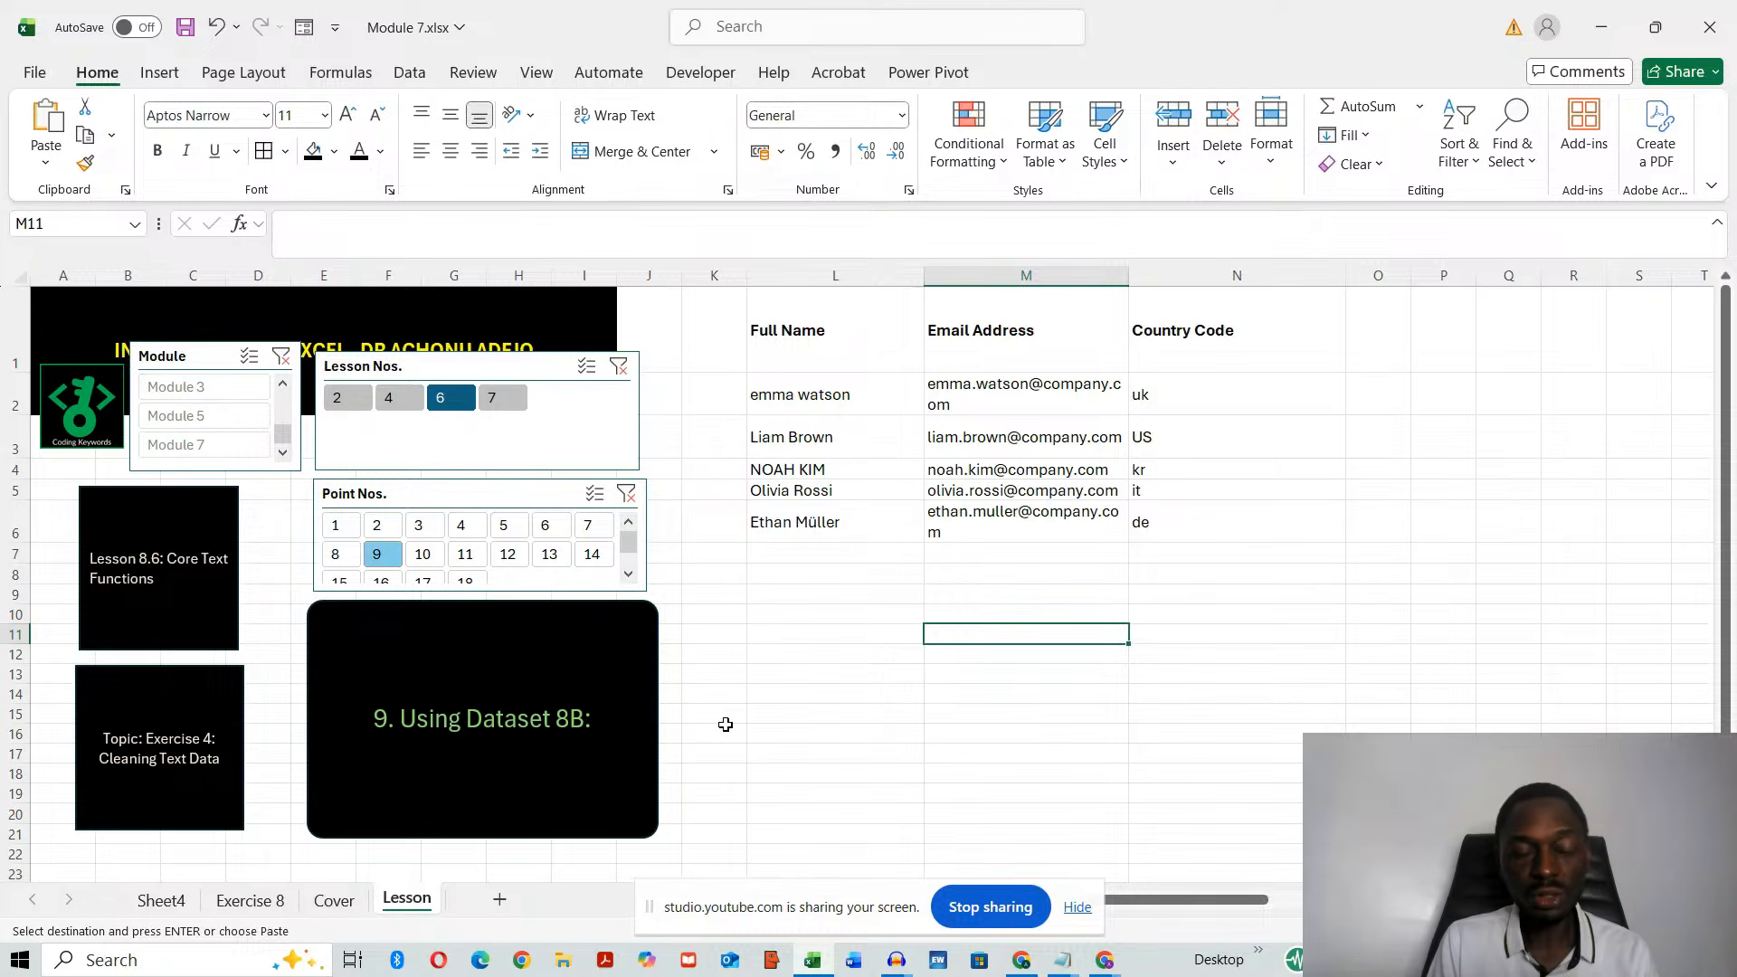
pyautogui.click(424, 556)
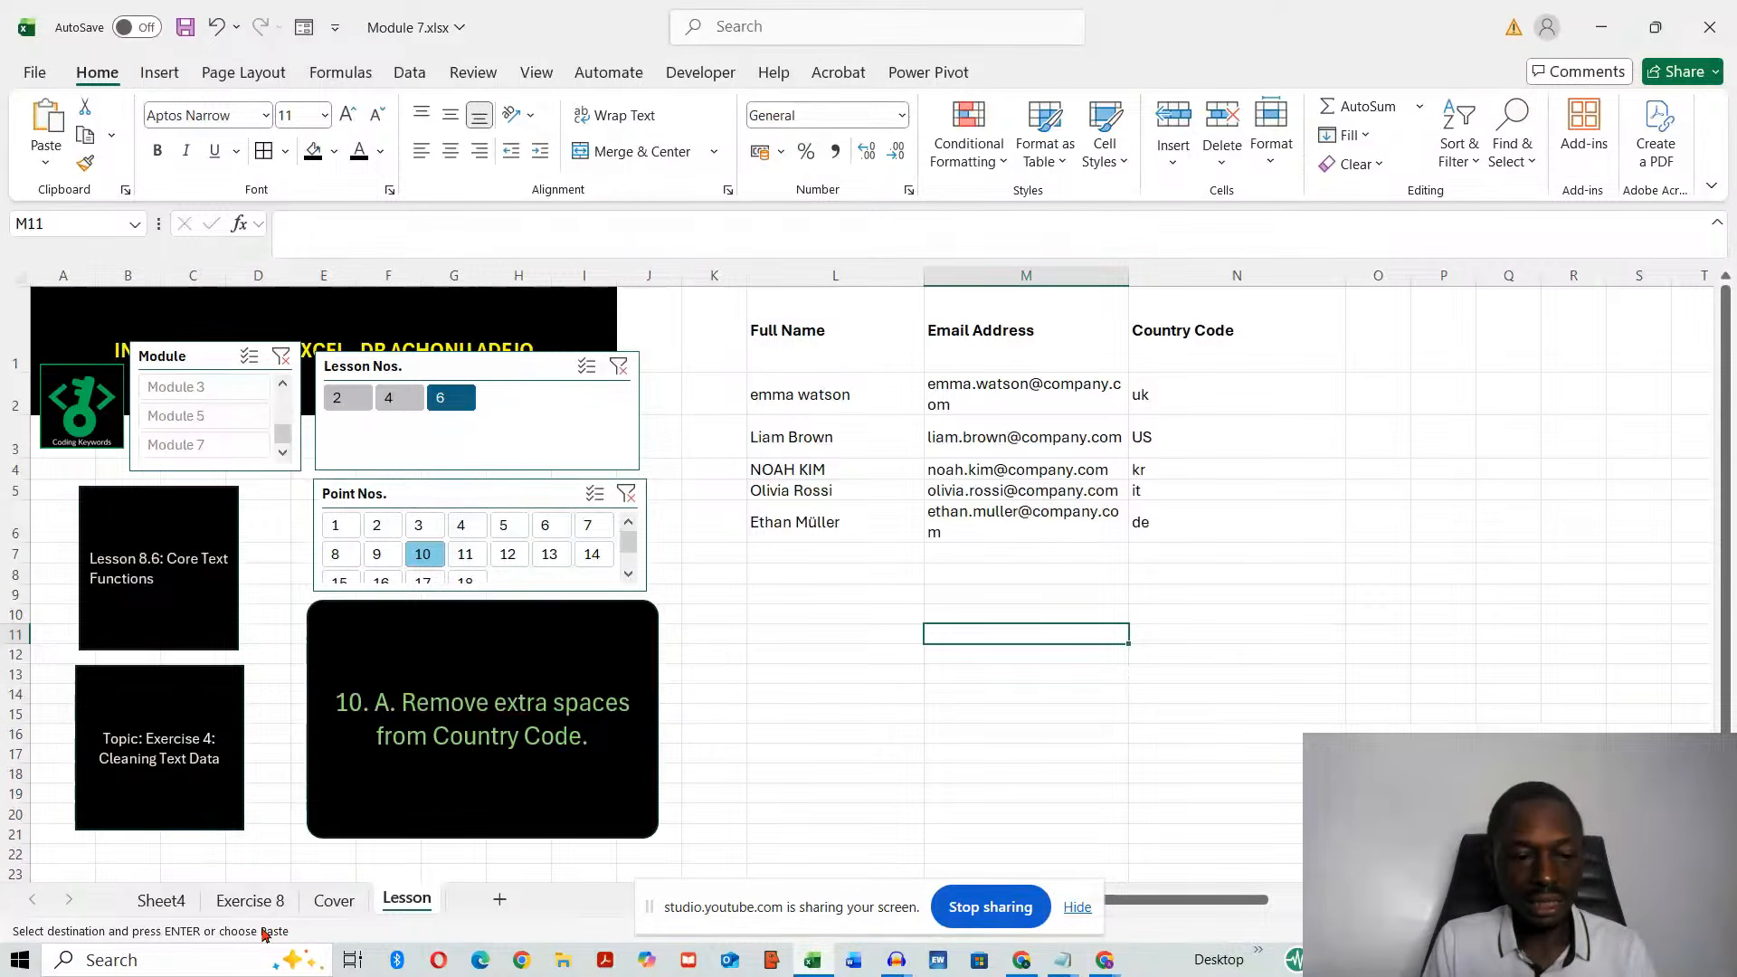
# - Copy the Dataset 8B title from cell F1 of the Exercise 8 sheet into cell L8 of the Lesson sheet
pyautogui.click(250, 900)
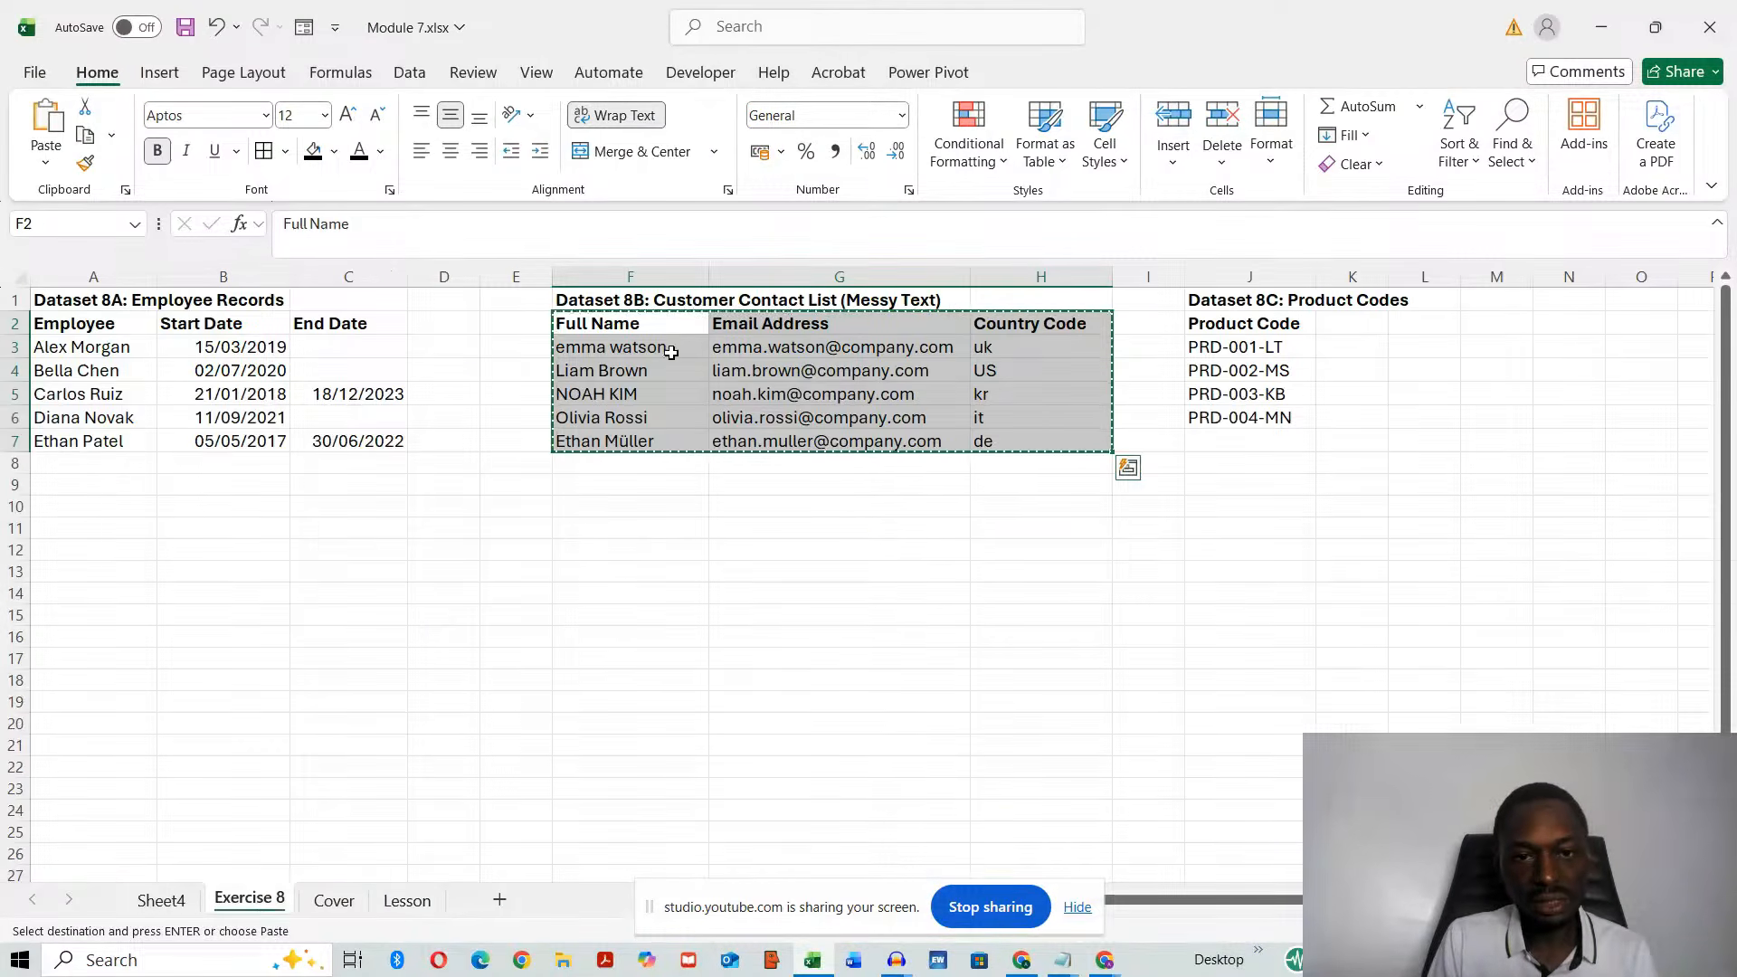
pyautogui.click(602, 301)
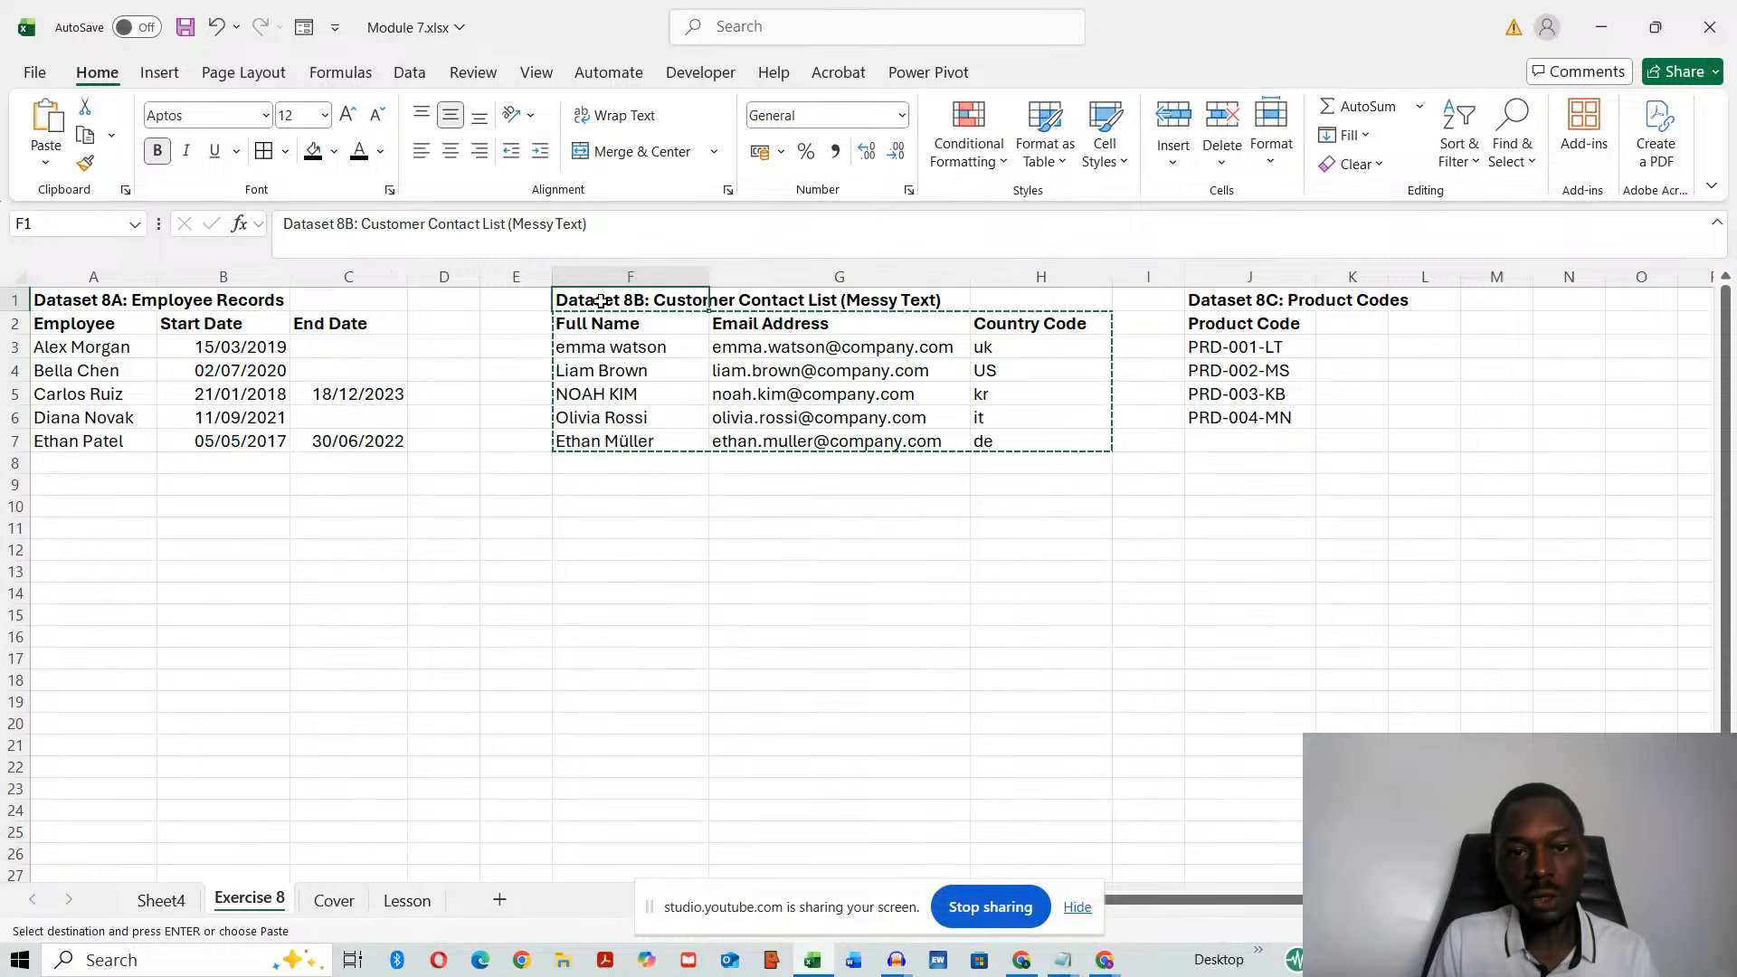
pyautogui.hotkey('ctrl', 'c')
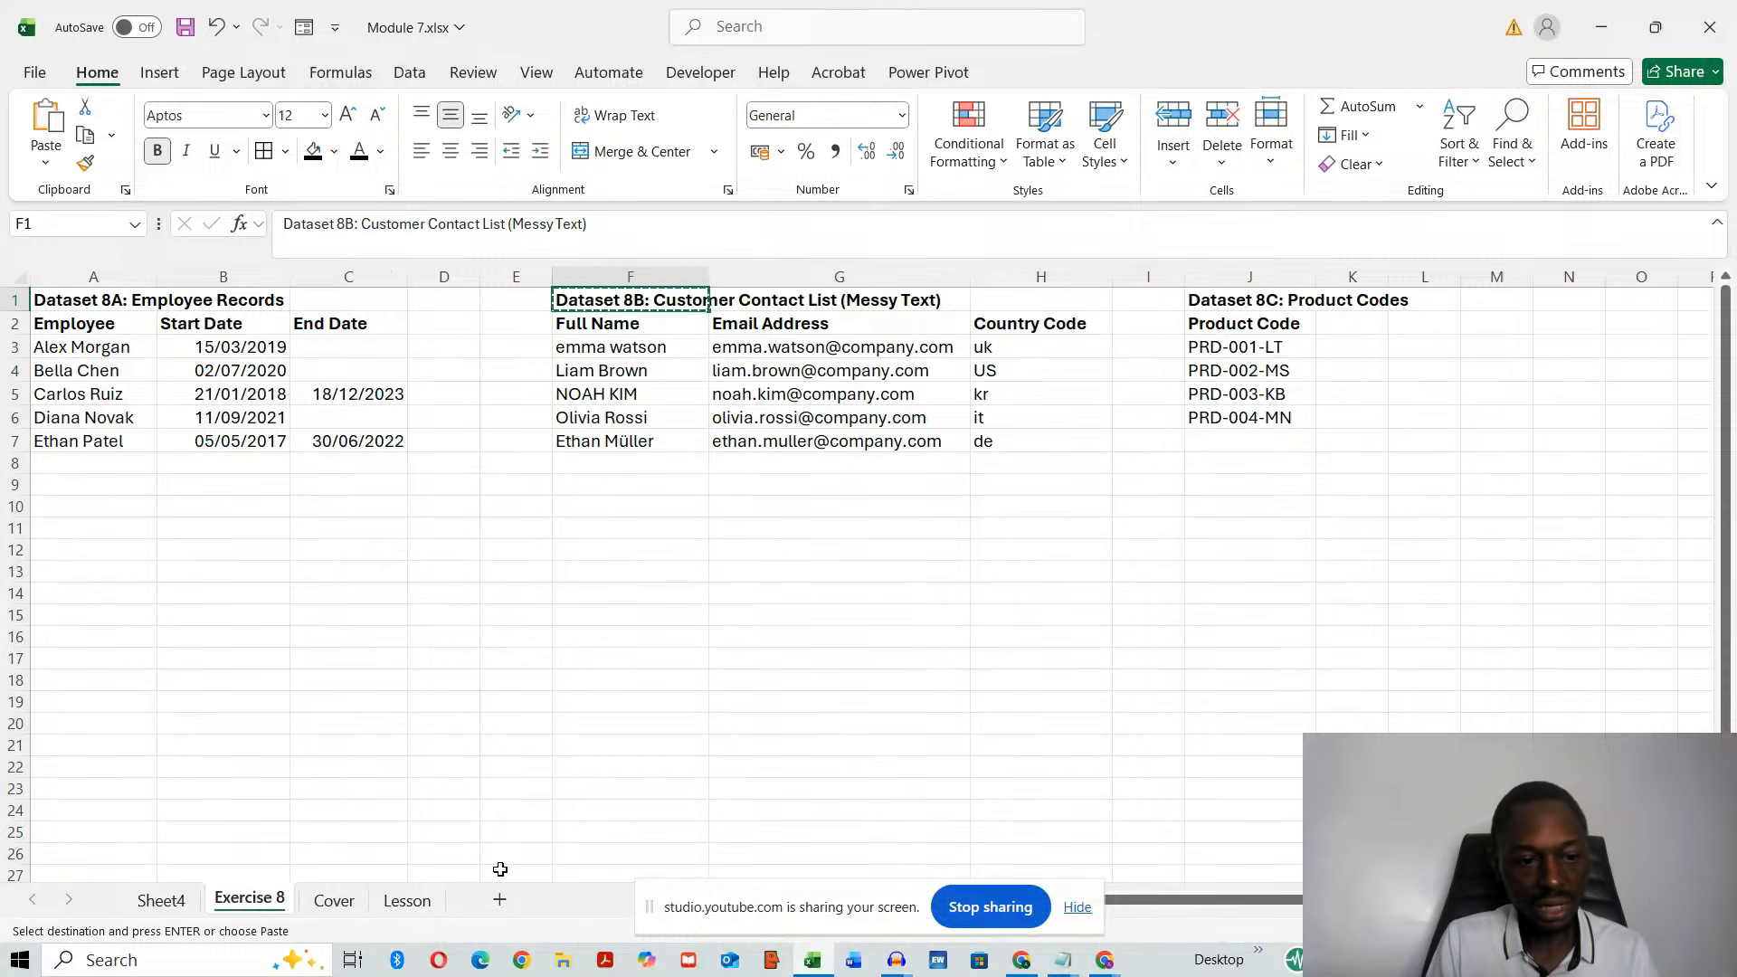
pyautogui.click(406, 900)
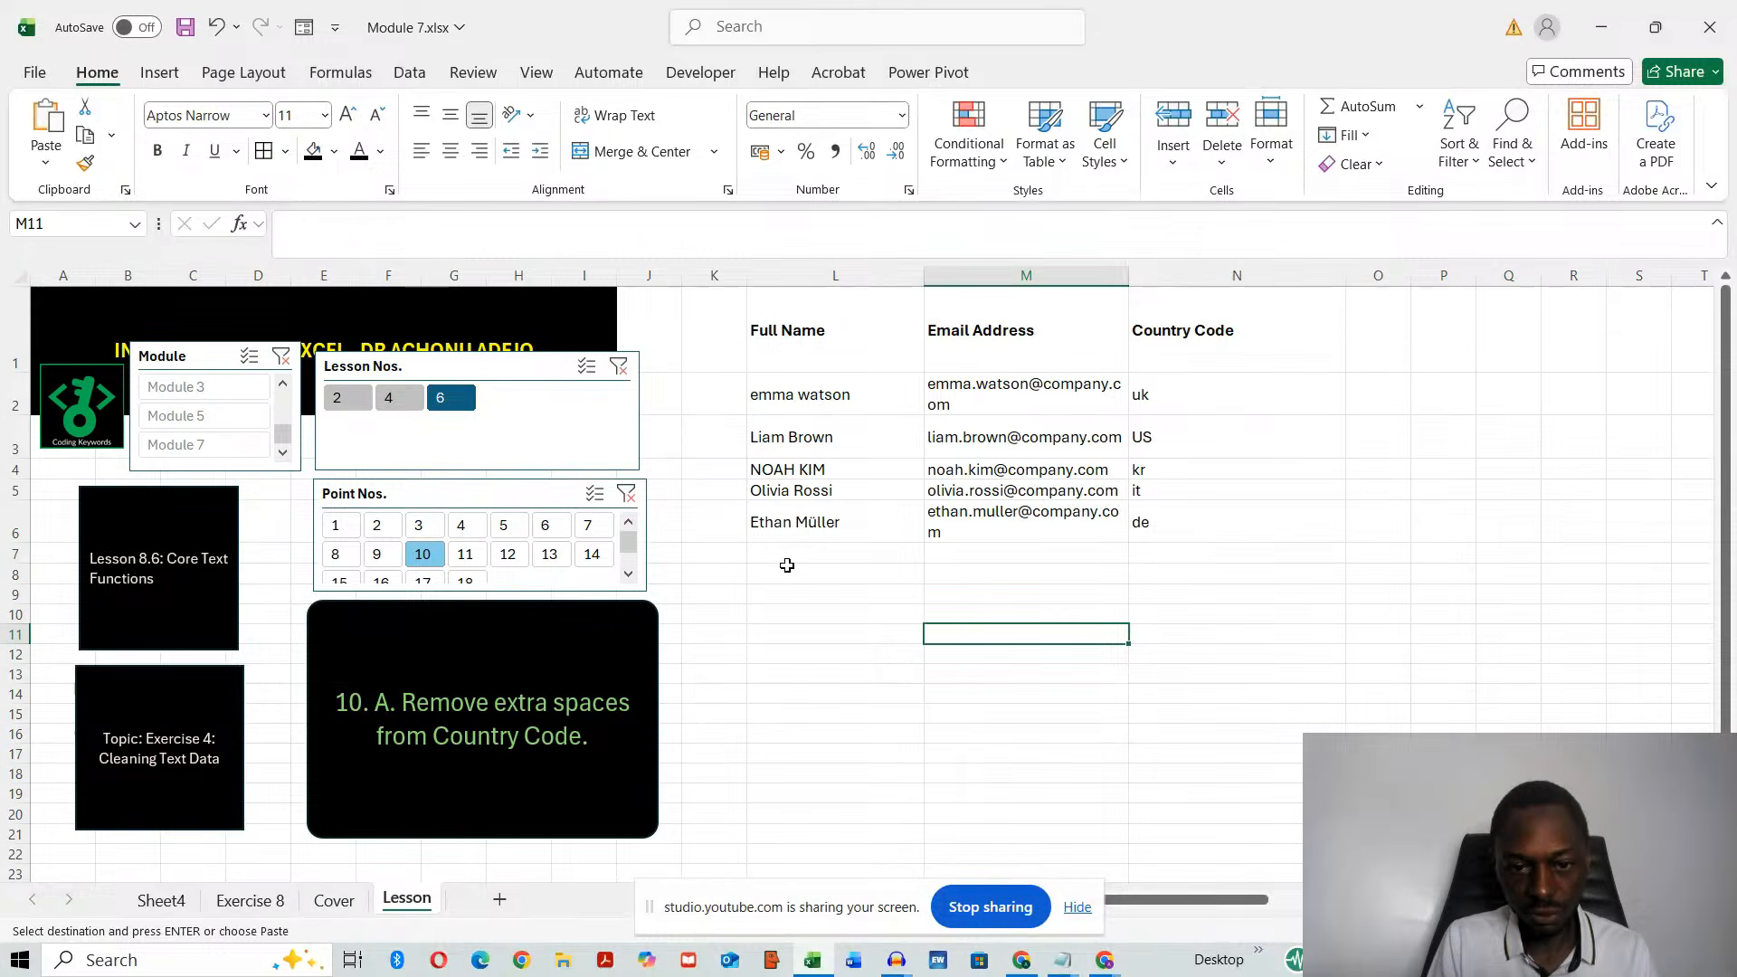
pyautogui.click(787, 572)
pyautogui.hotkey('ctrl', 'v')
pyautogui.click(902, 693)
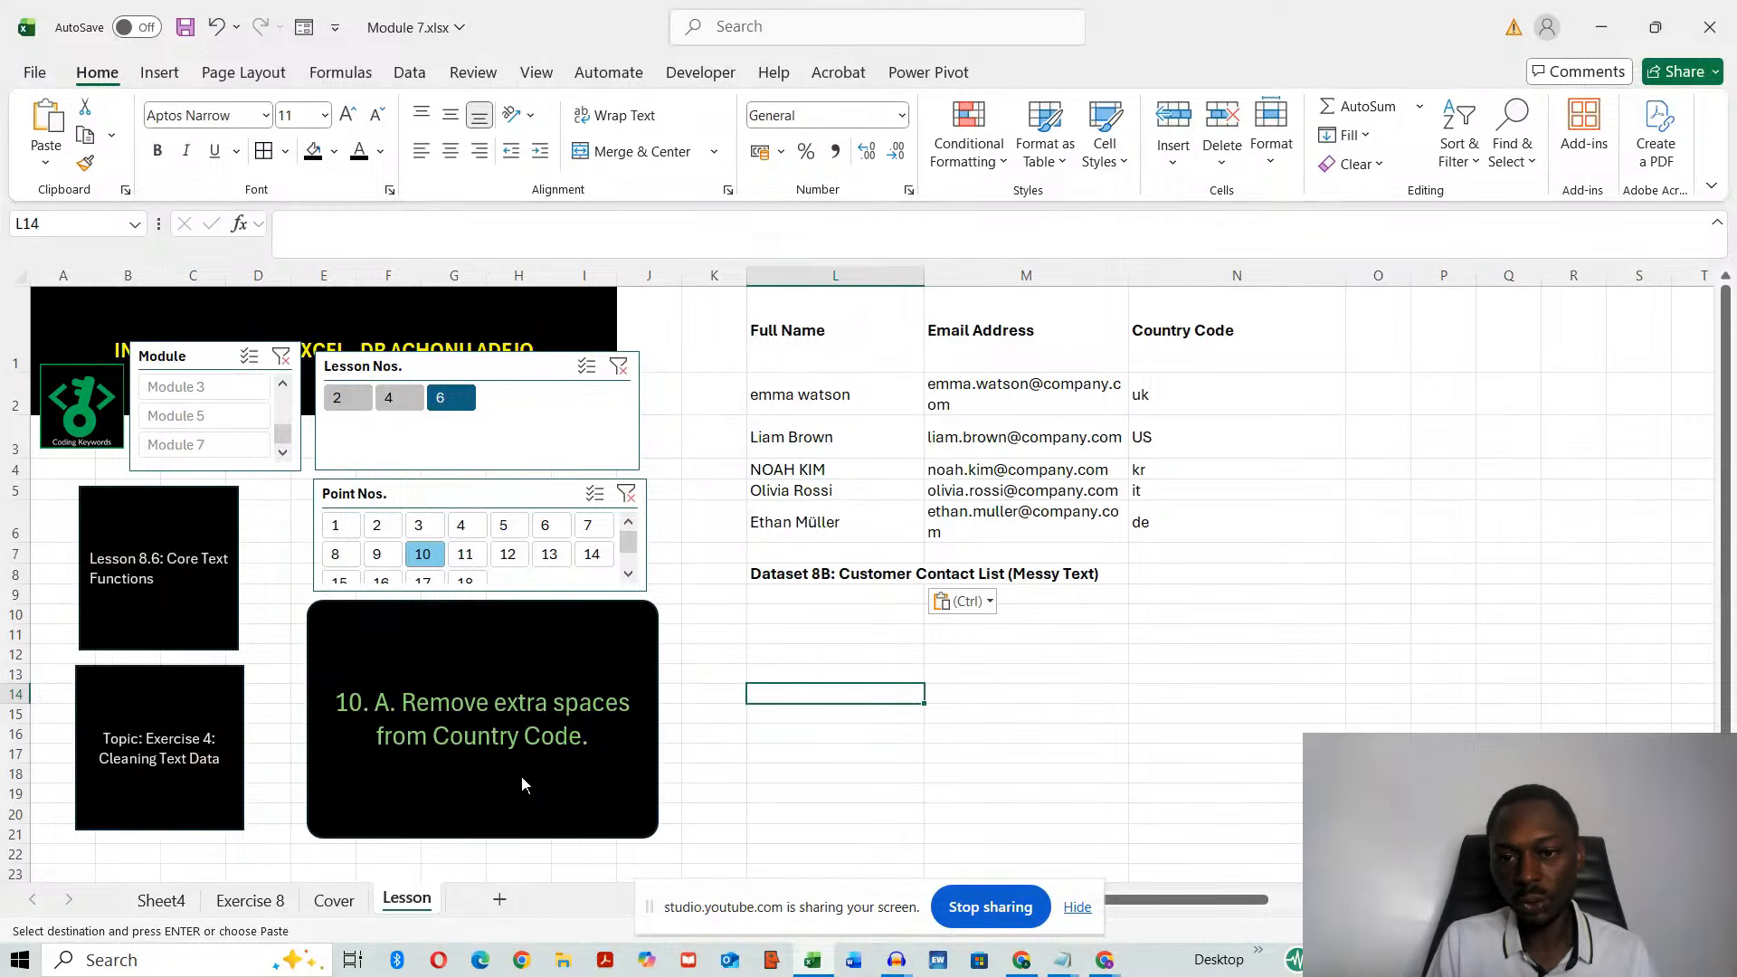
# - Check each Country Code entry in N2:N6 for extra spaces by opening the cells for editing
pyautogui.doubleClick(1222, 393)
pyautogui.doubleClick(1180, 438)
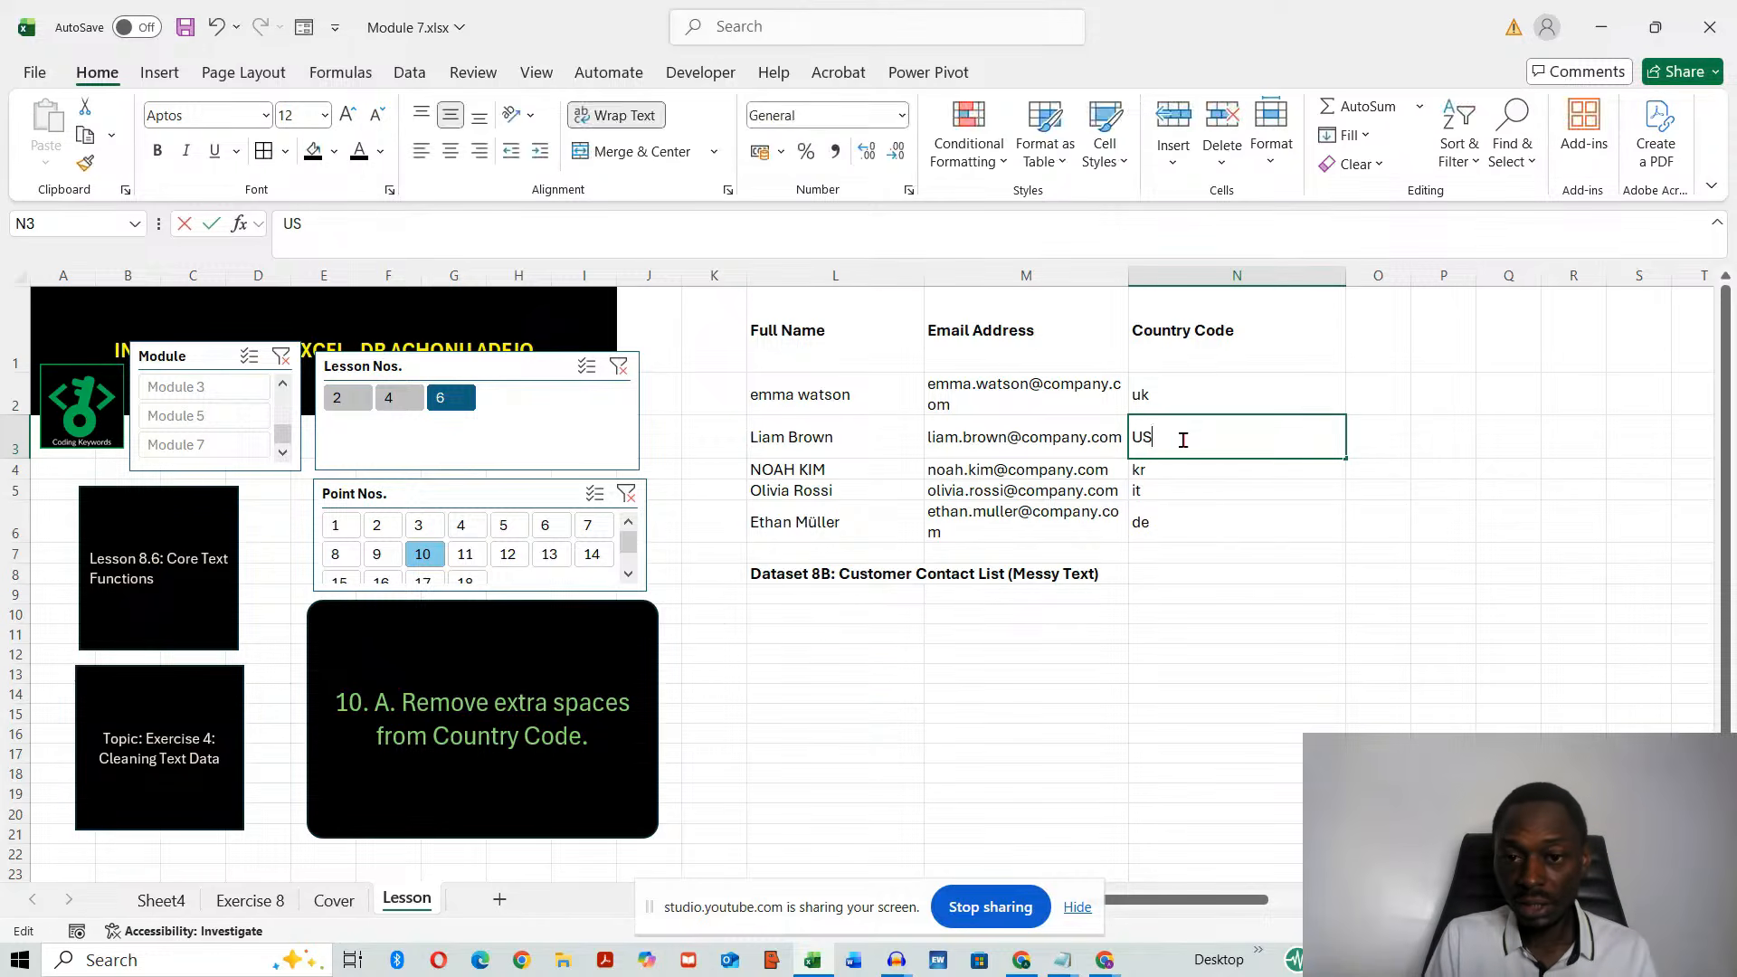
pyautogui.doubleClick(1193, 469)
pyautogui.doubleClick(1180, 488)
pyautogui.doubleClick(1180, 517)
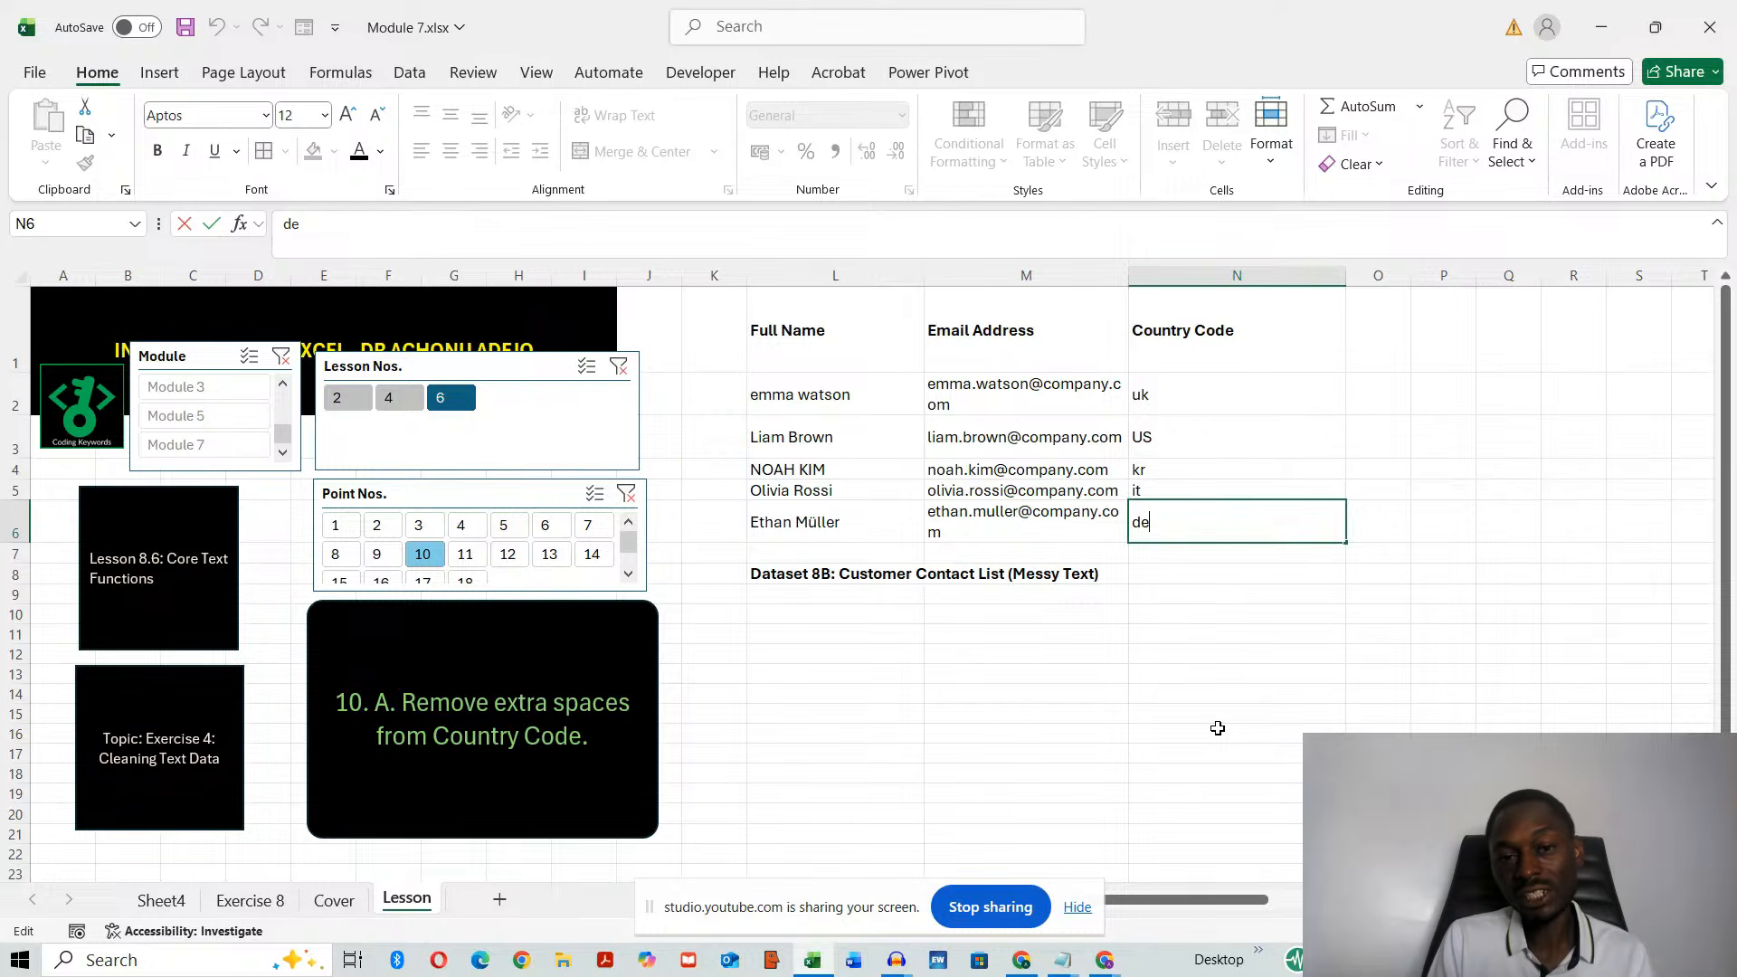
# - Remove extra spaces from the Country Codes with =TRIM(N2) in O2, filled down to O6
pyautogui.click(1393, 385)
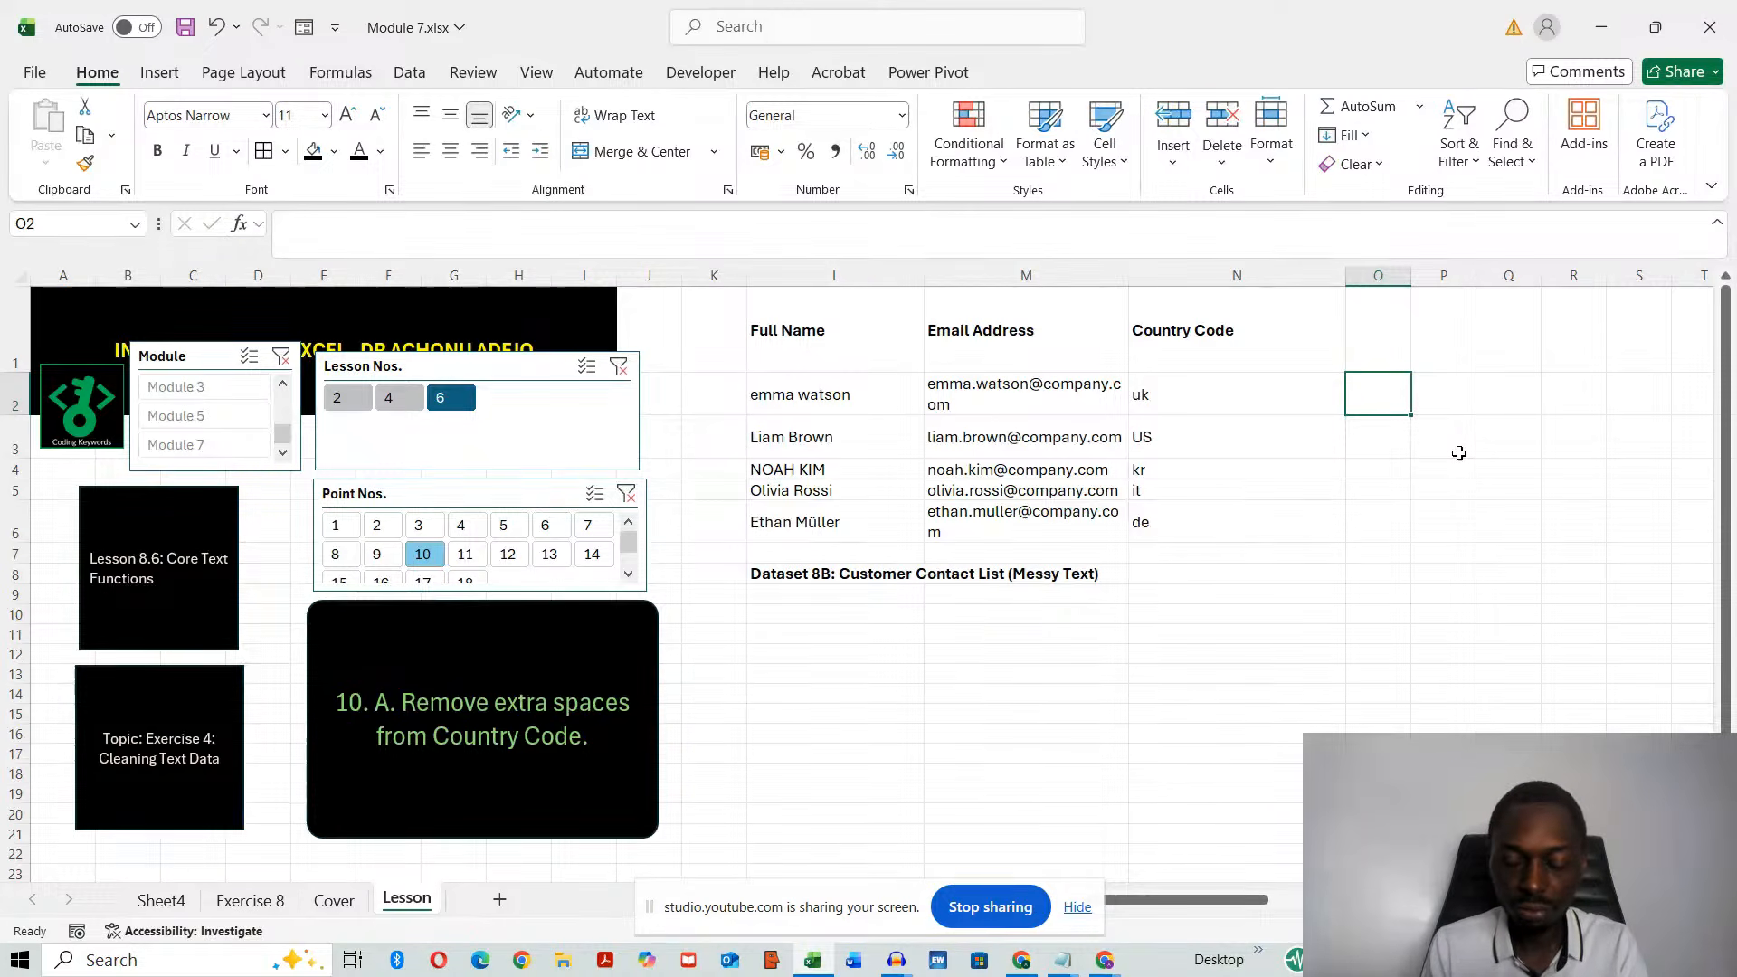
pyautogui.write('=TRIM')
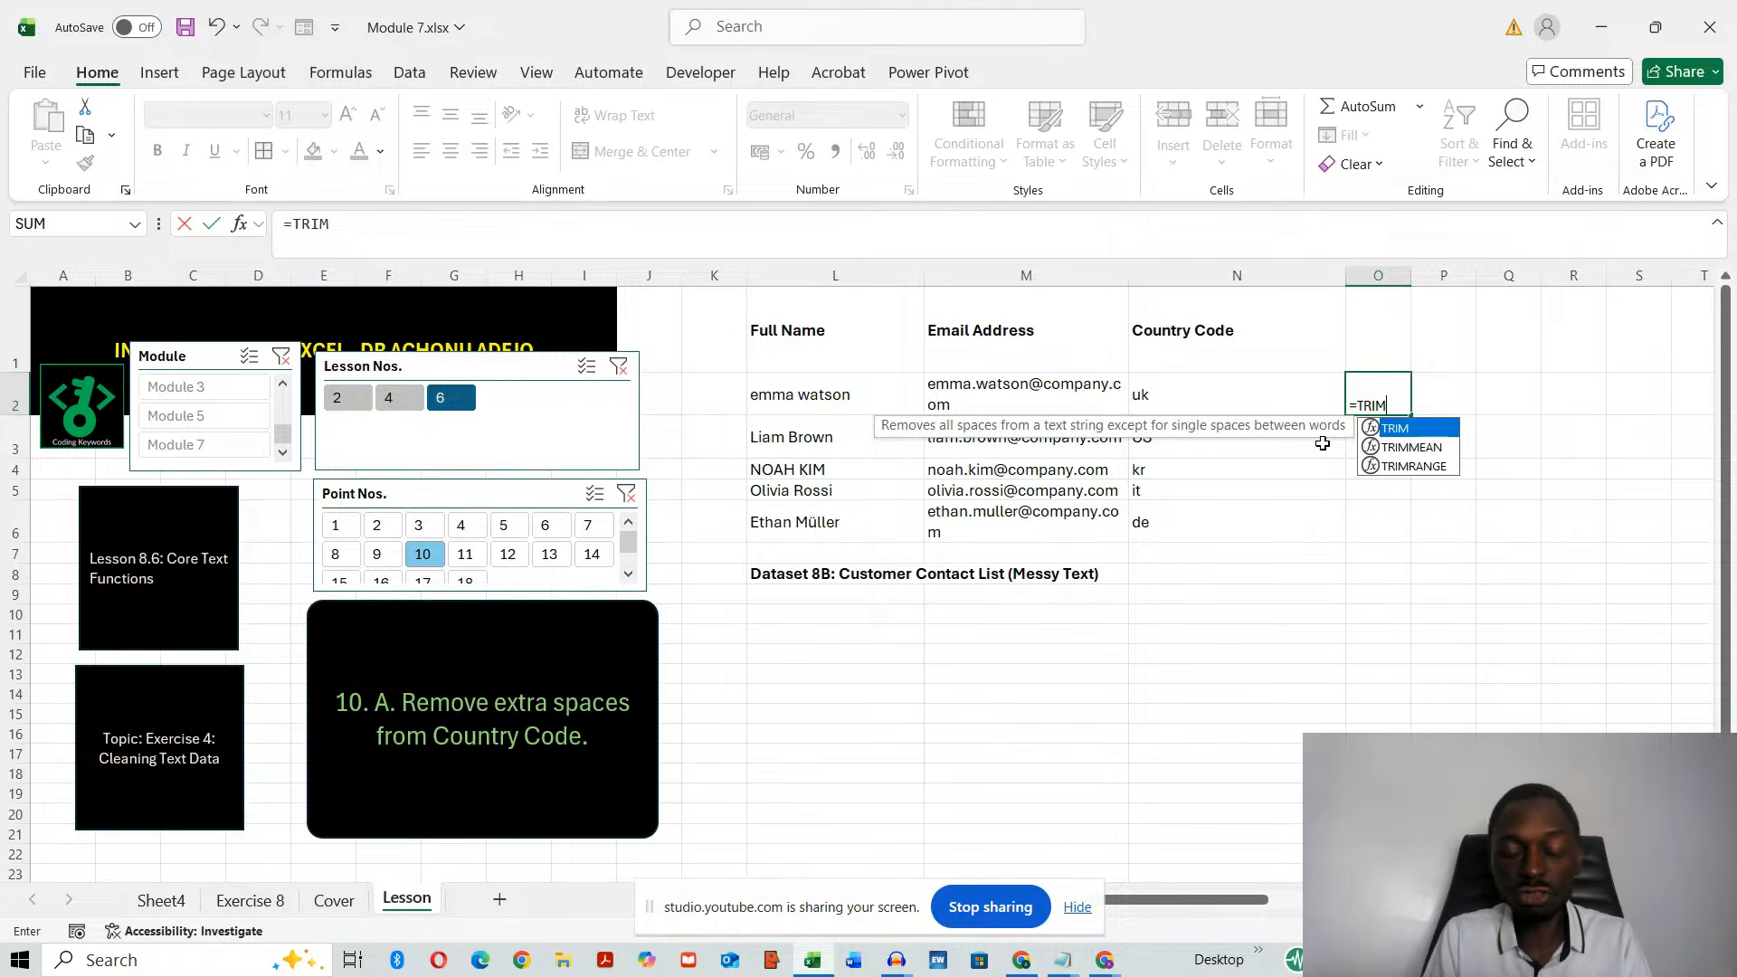
pyautogui.write('(')
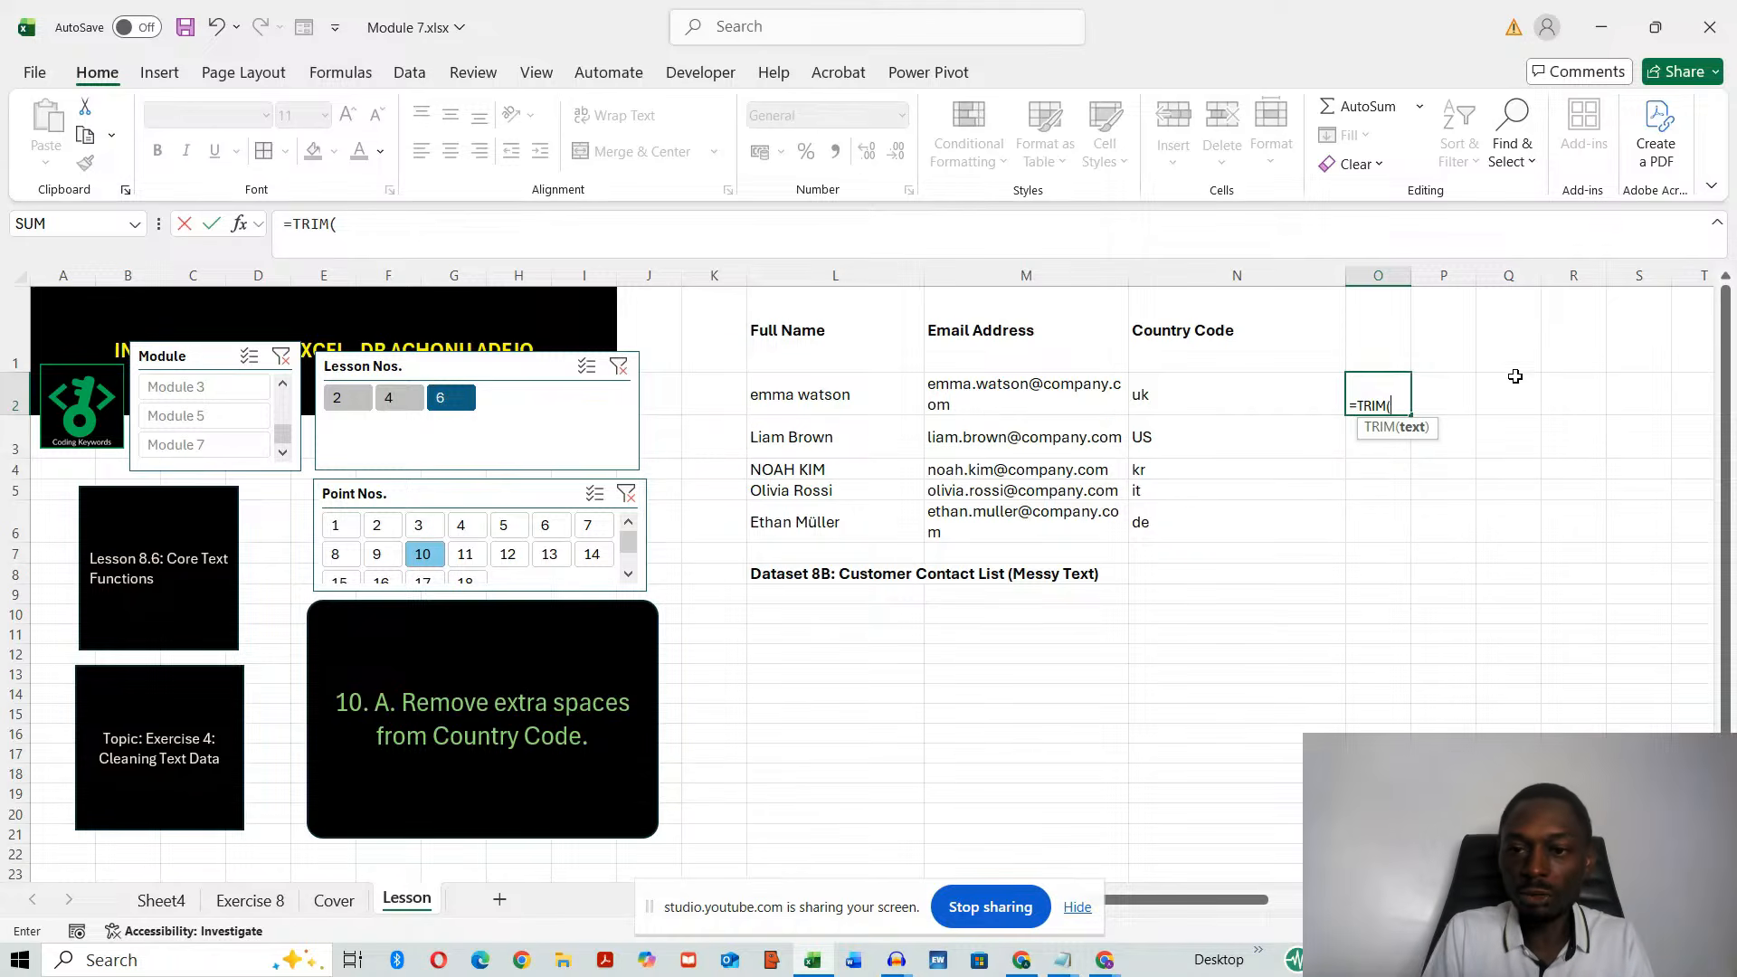
pyautogui.click(1214, 399)
pyautogui.write(')')
pyautogui.press('Return')
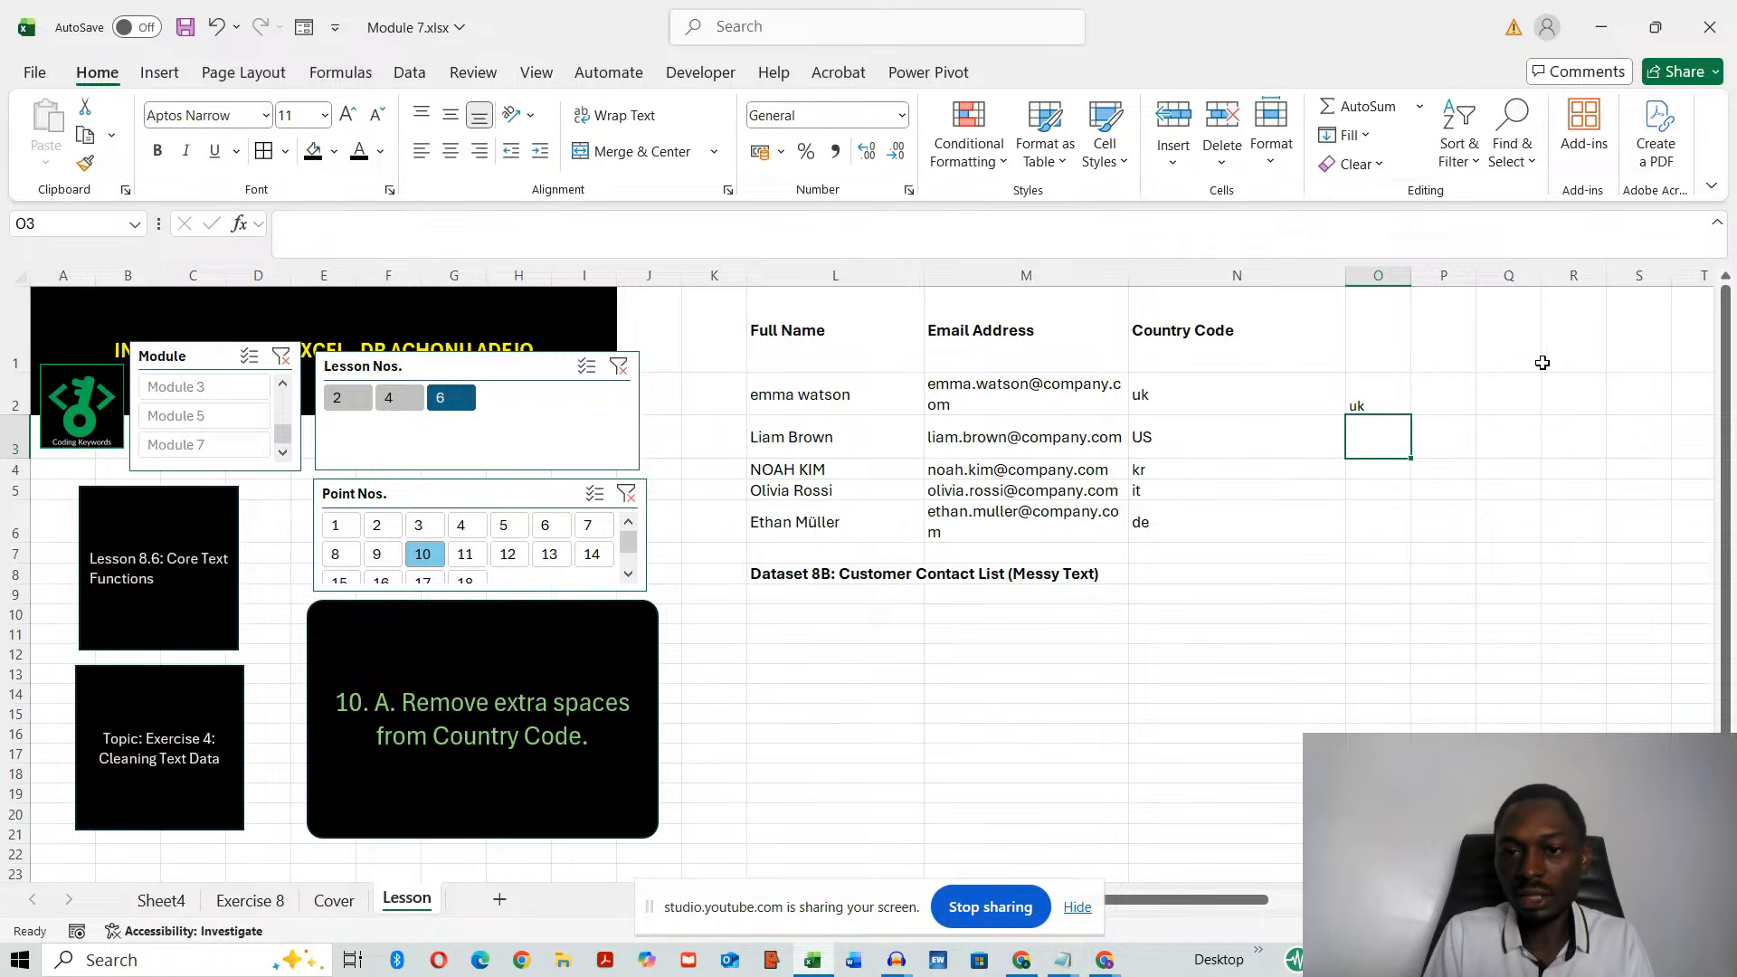
pyautogui.click(1398, 391)
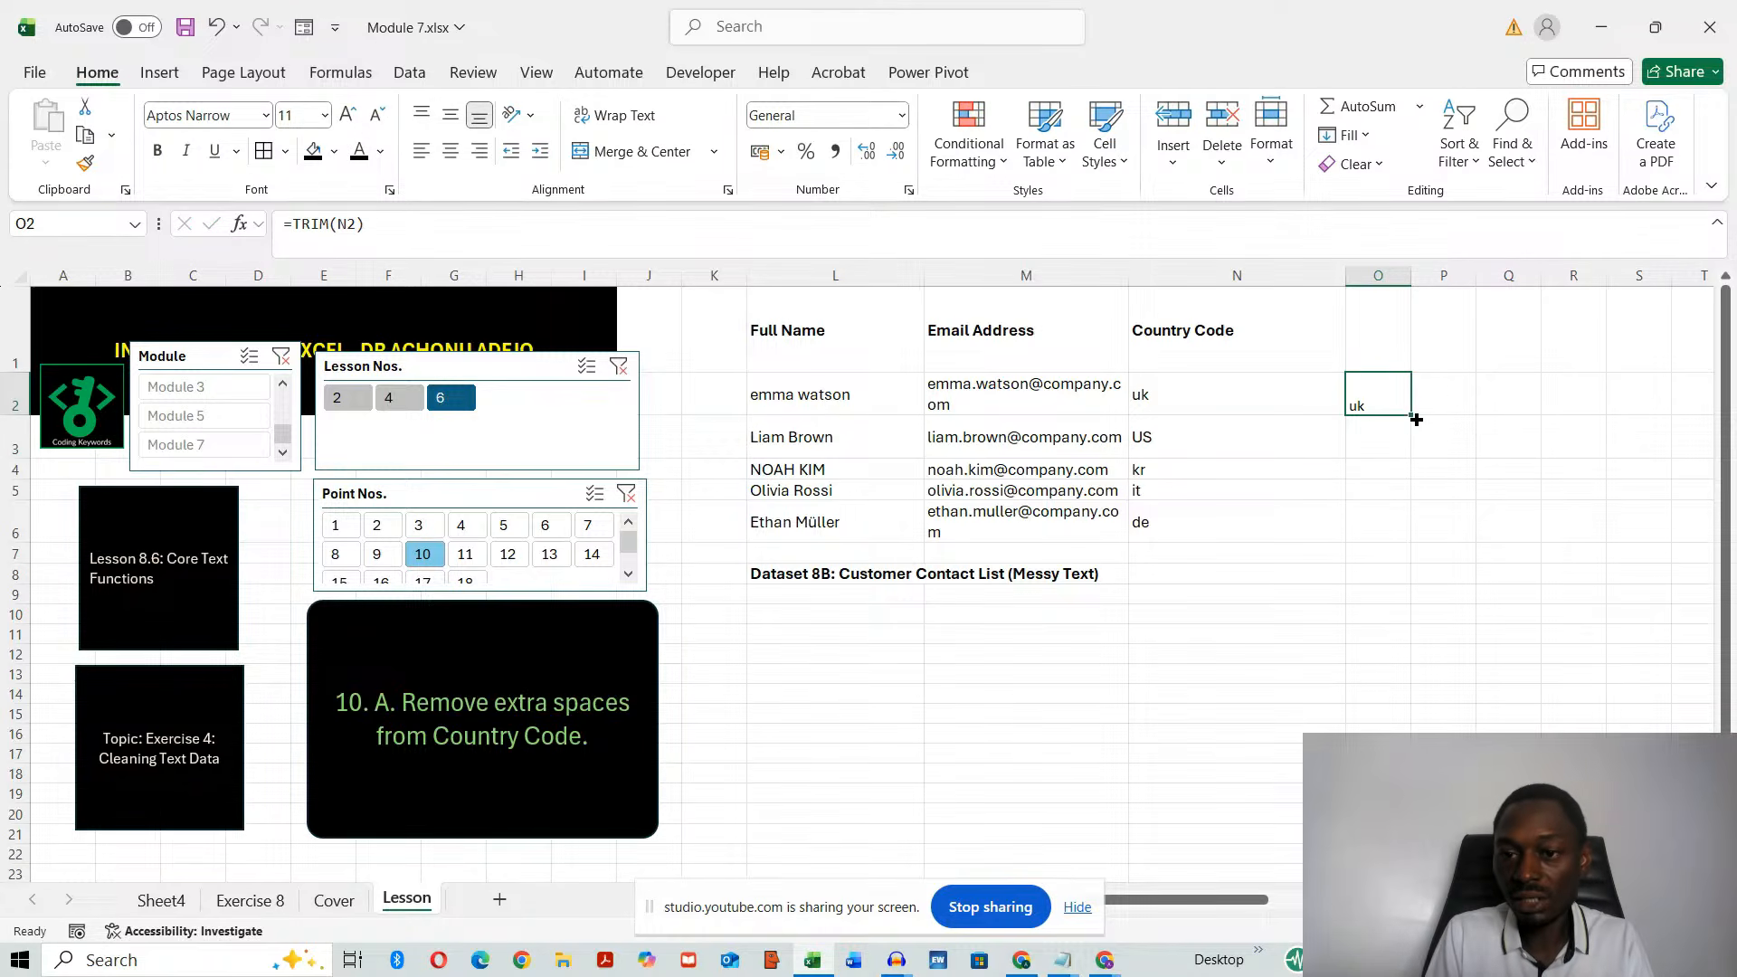
pyautogui.moveTo(1412, 413); pyautogui.dragTo(1403, 533)
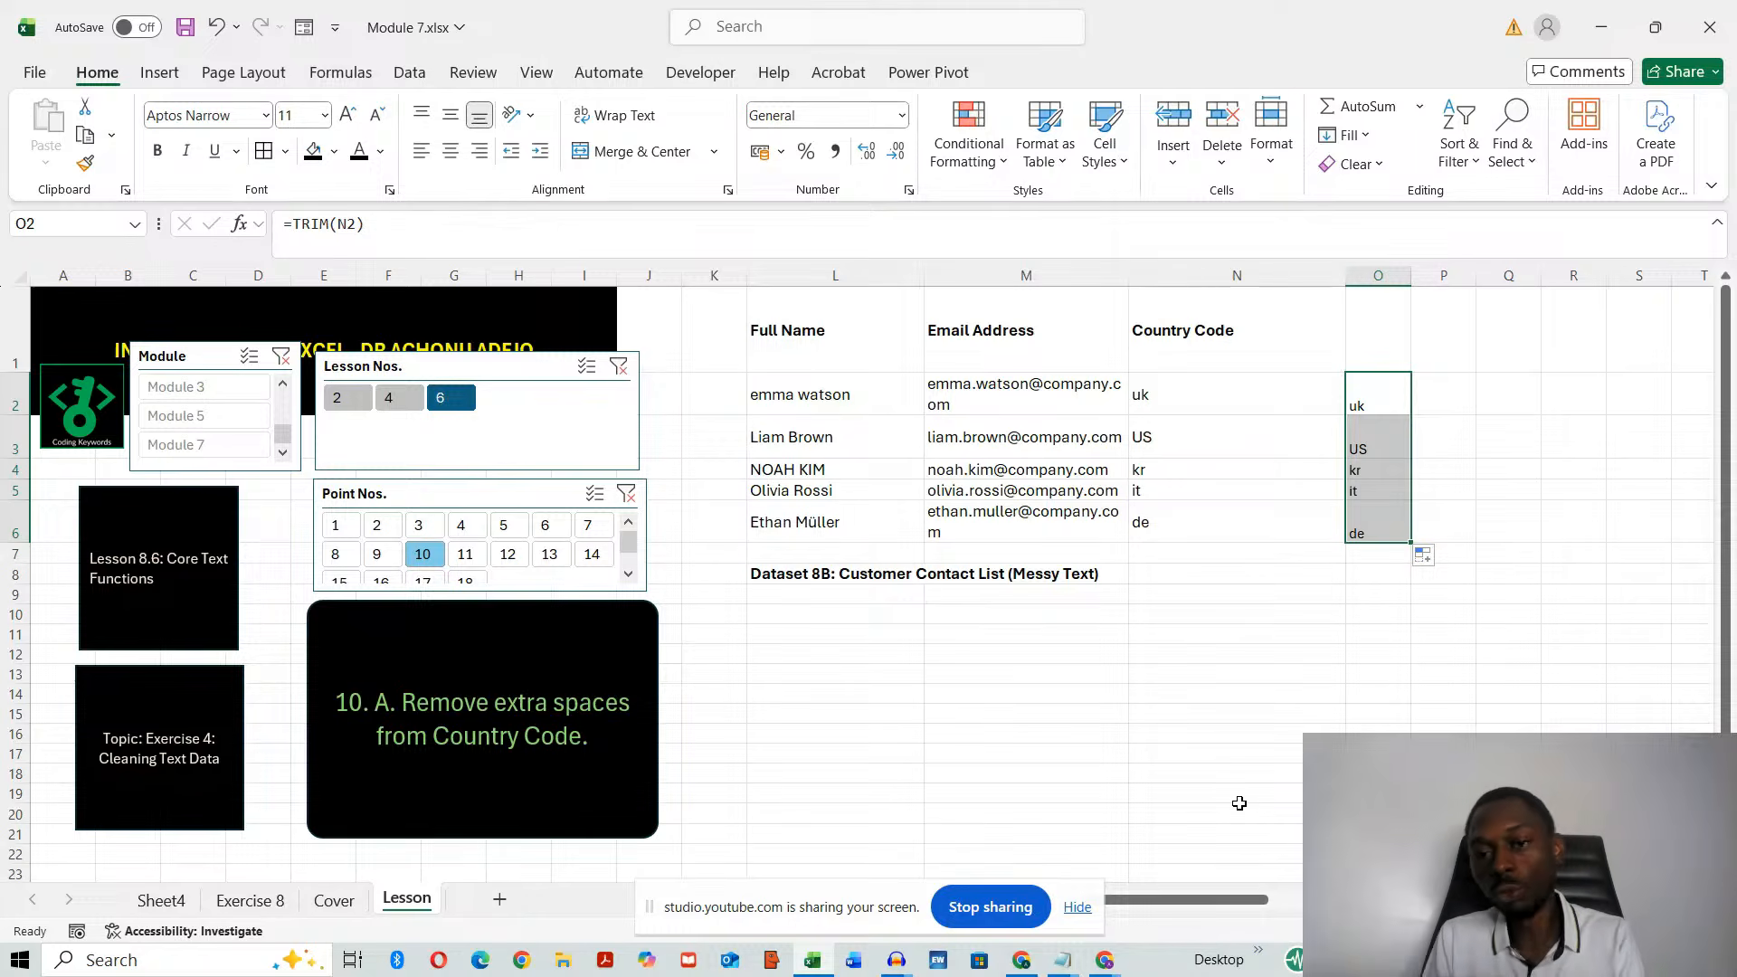
# - Enter the column header "TRIM n" in cell O1
pyautogui.click(1382, 341)
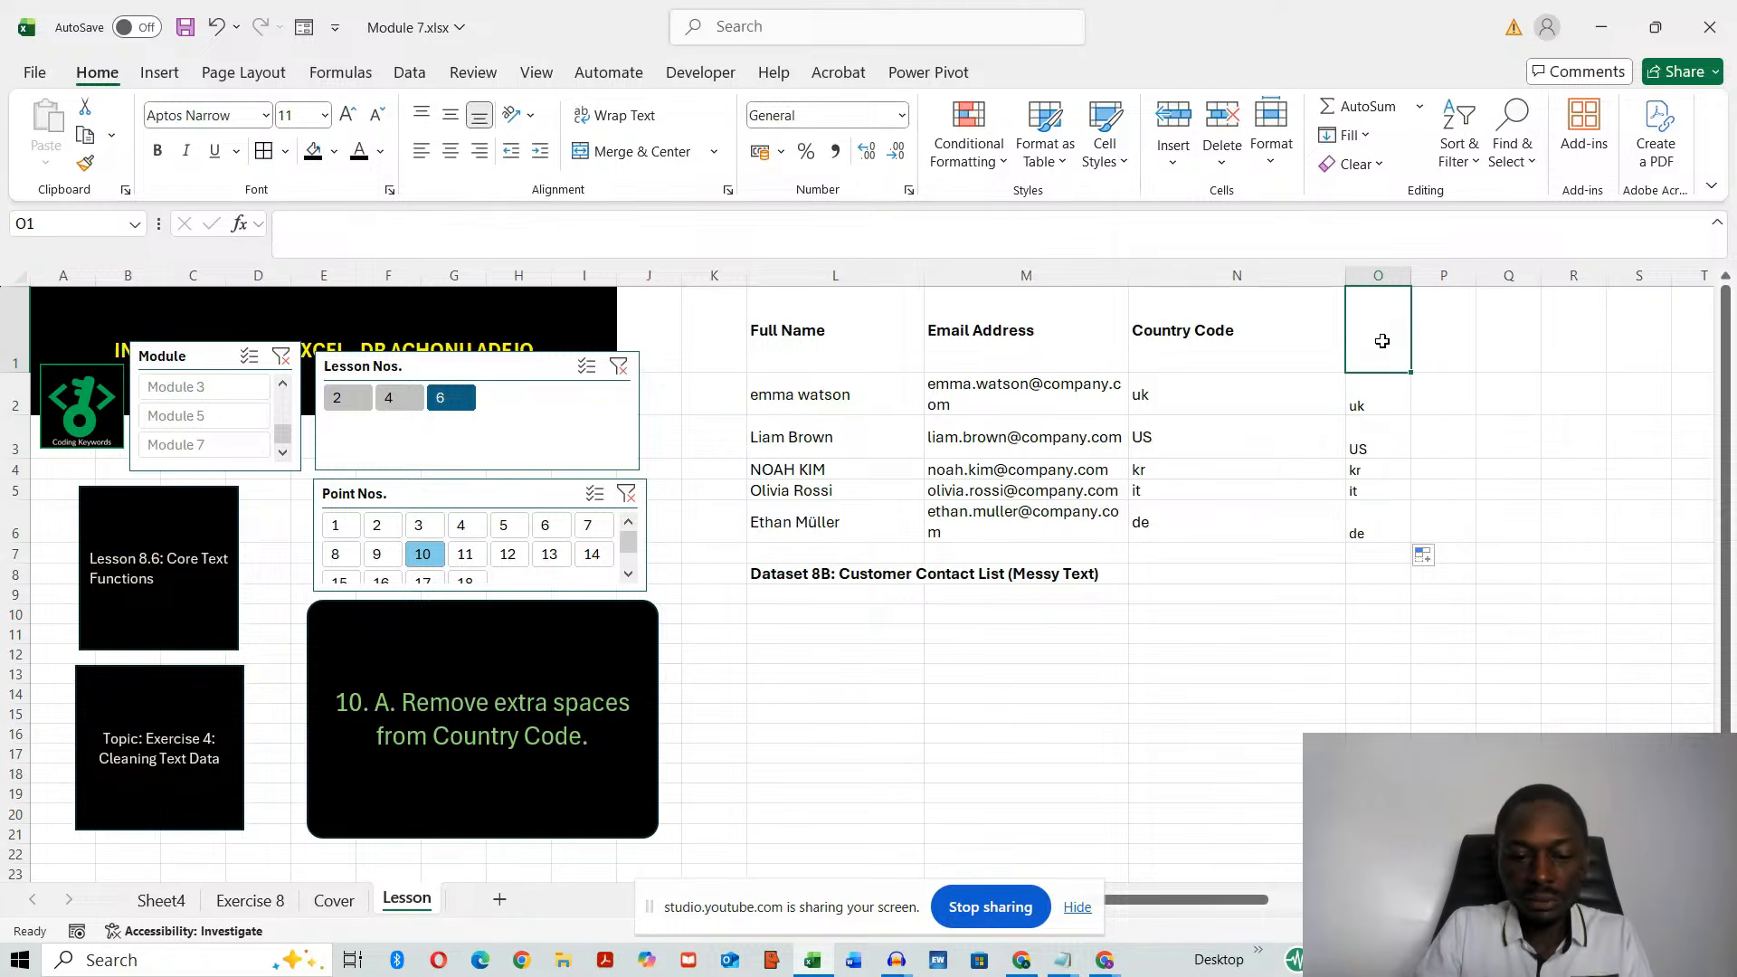
pyautogui.write('trim')
pyautogui.press('BackSpace')
pyautogui.press('BackSpace')
pyautogui.press('BackSpace')
pyautogui.press('BackSpace')
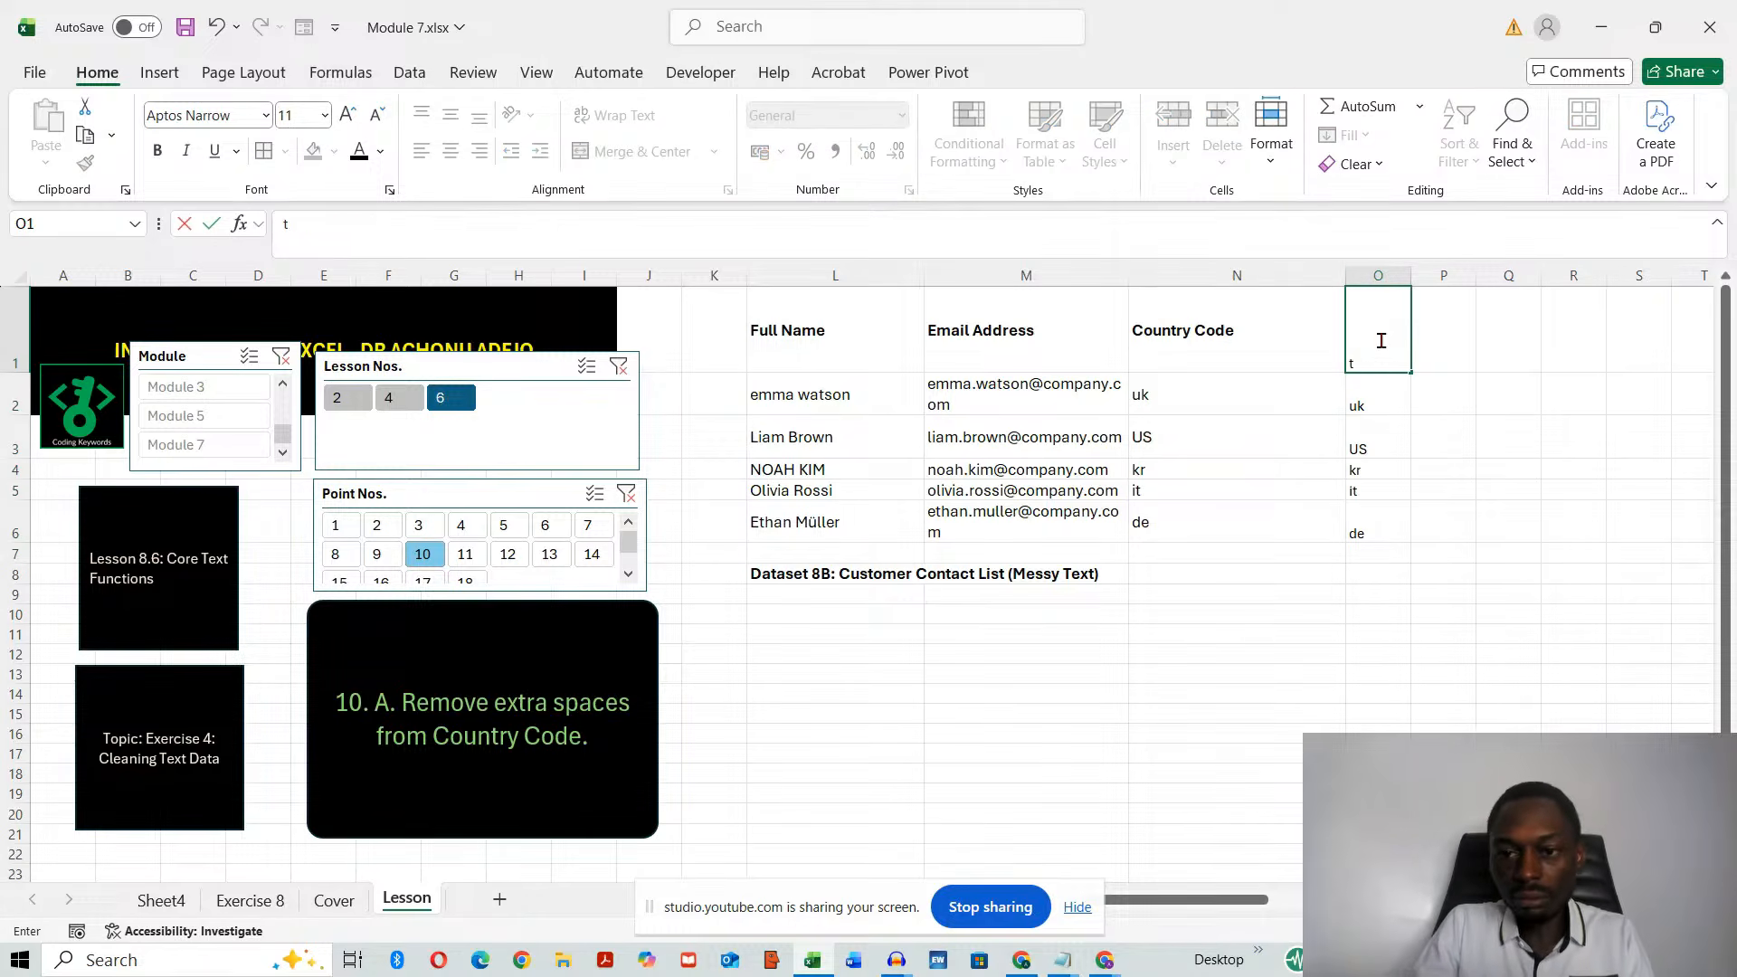
pyautogui.write('R')
pyautogui.press('BackSpace')
pyautogui.write('TRIM')
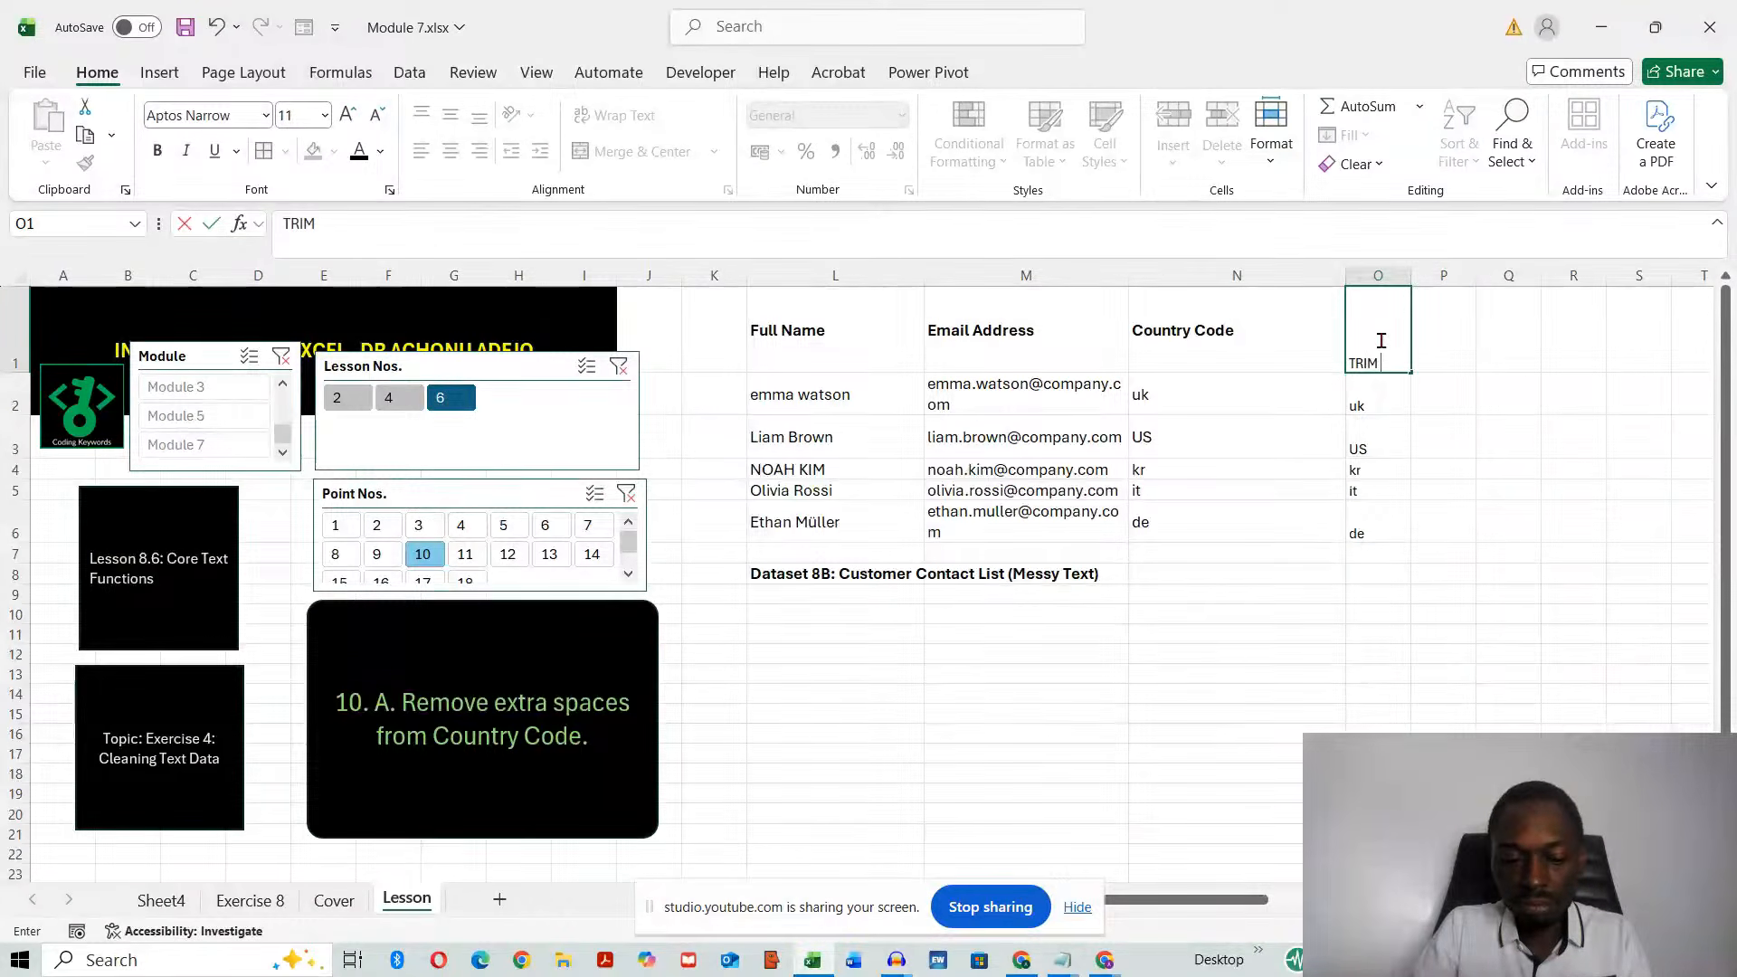
pyautogui.write(' n')
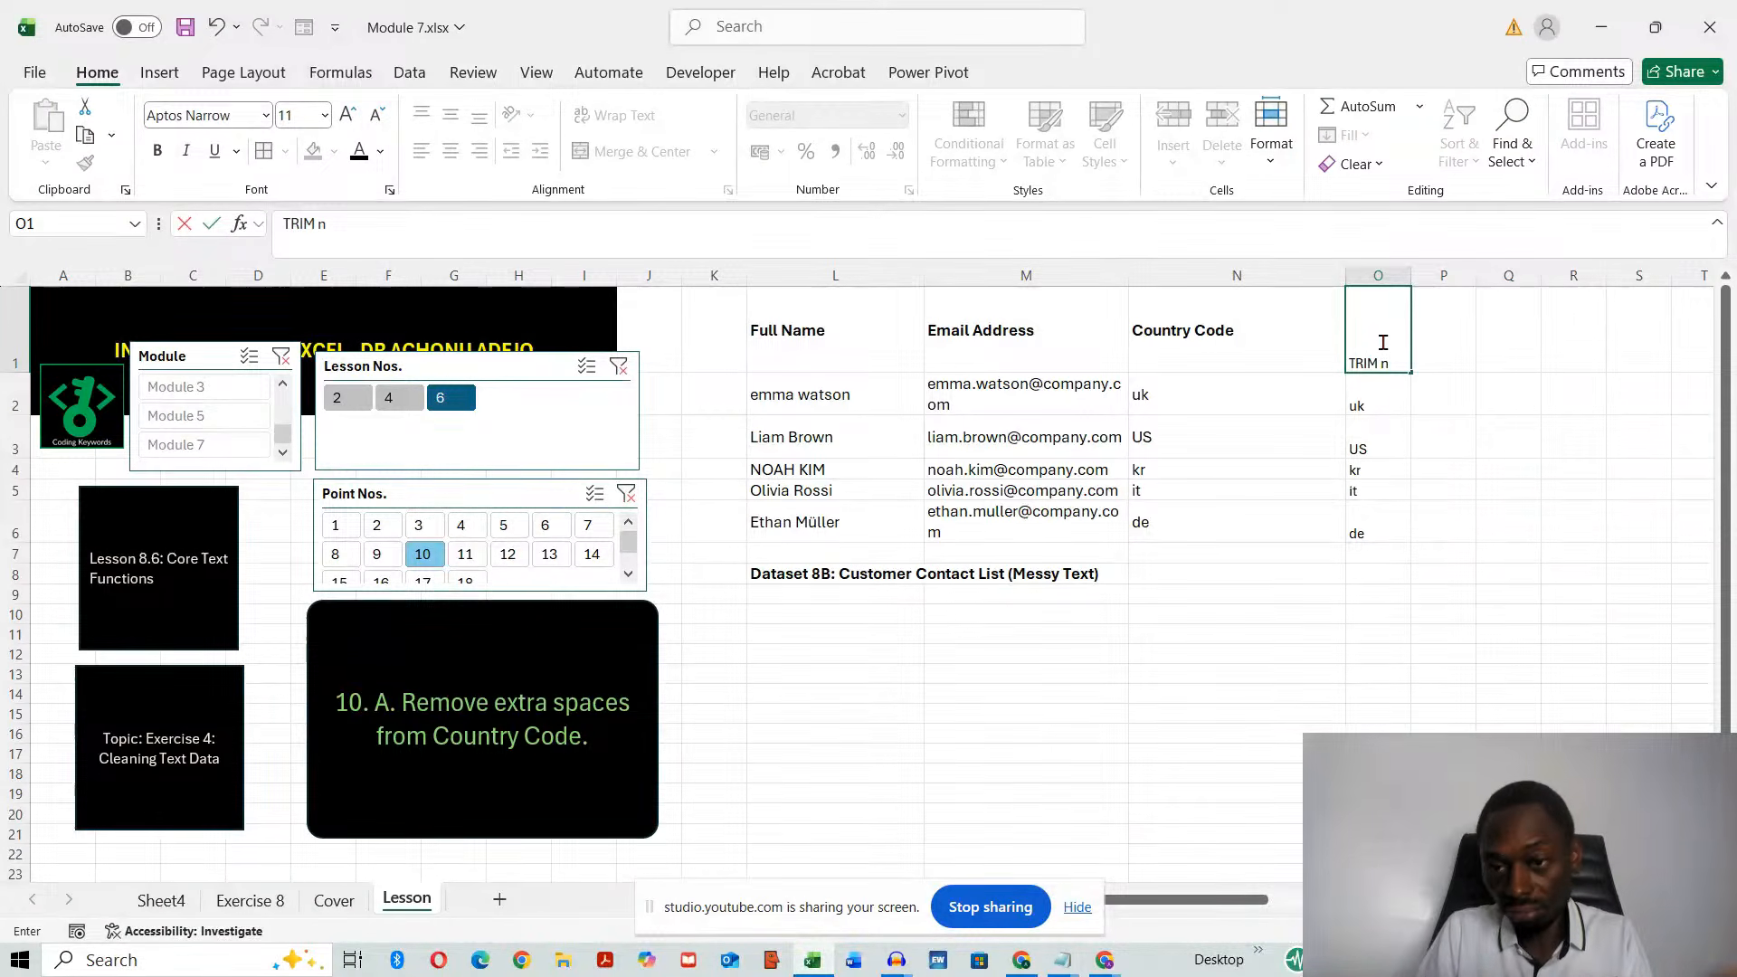
pyautogui.click(1509, 674)
# - Enter the column header "TRIM L" in cell P1
pyautogui.click(1441, 330)
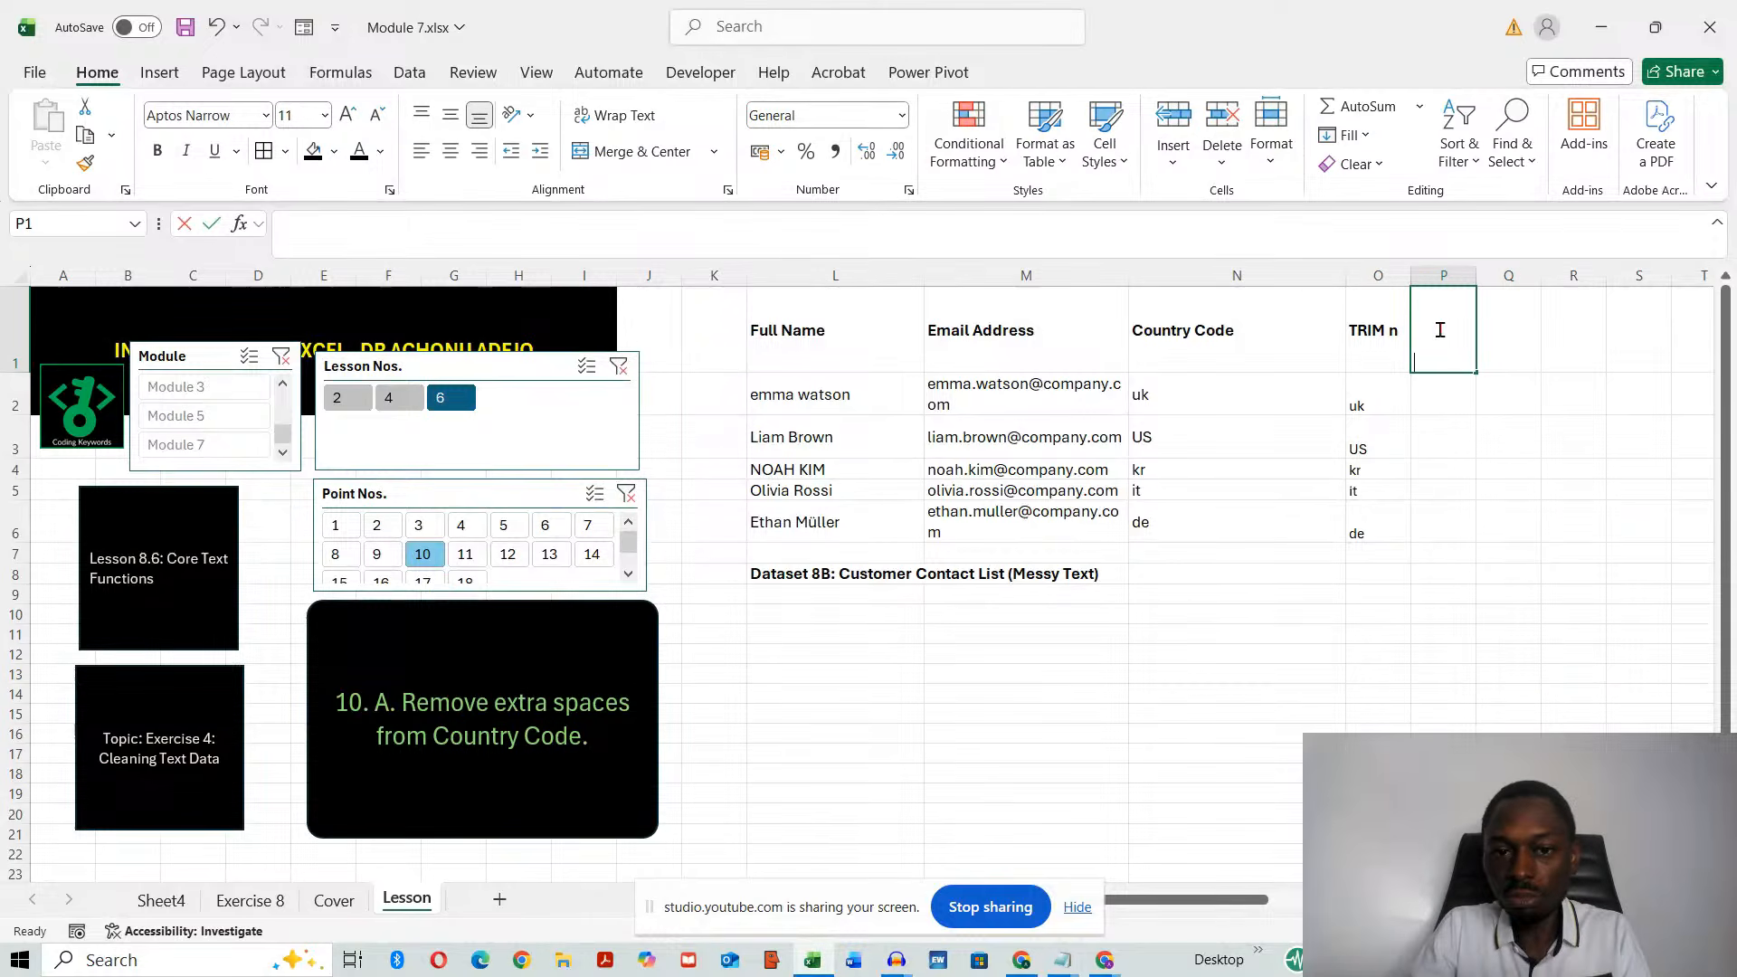
pyautogui.write('tr')
pyautogui.press('BackSpace')
pyautogui.press('BackSpace')
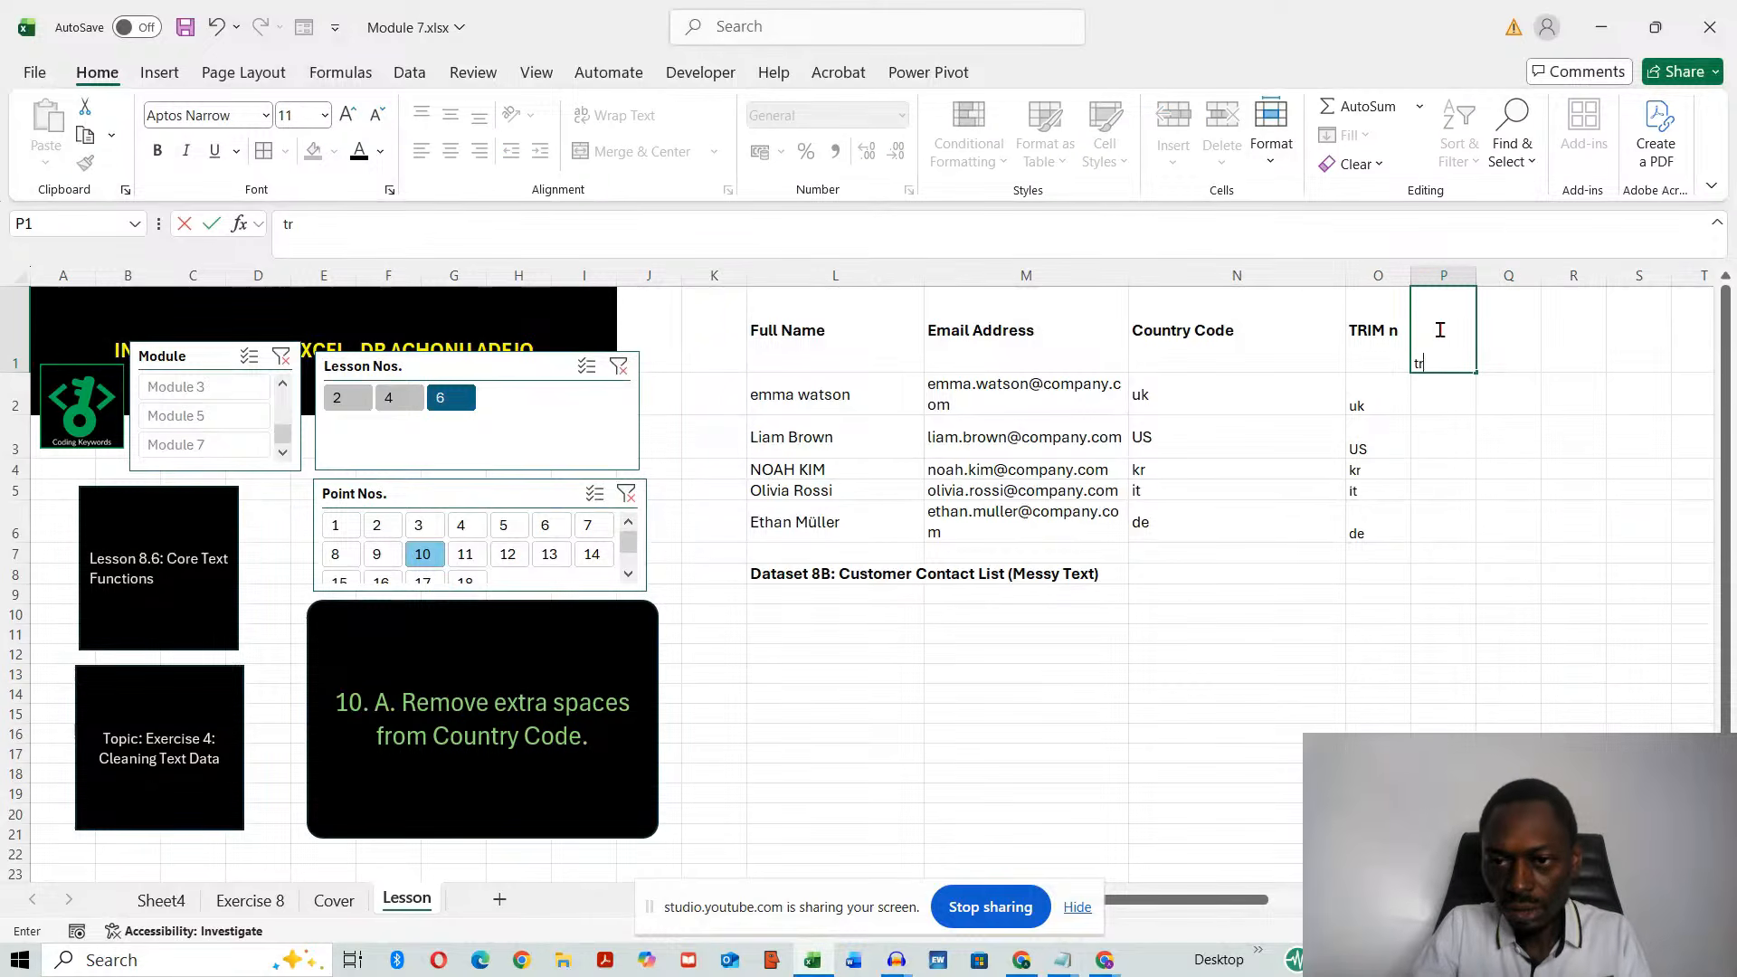
pyautogui.write('RIM (')
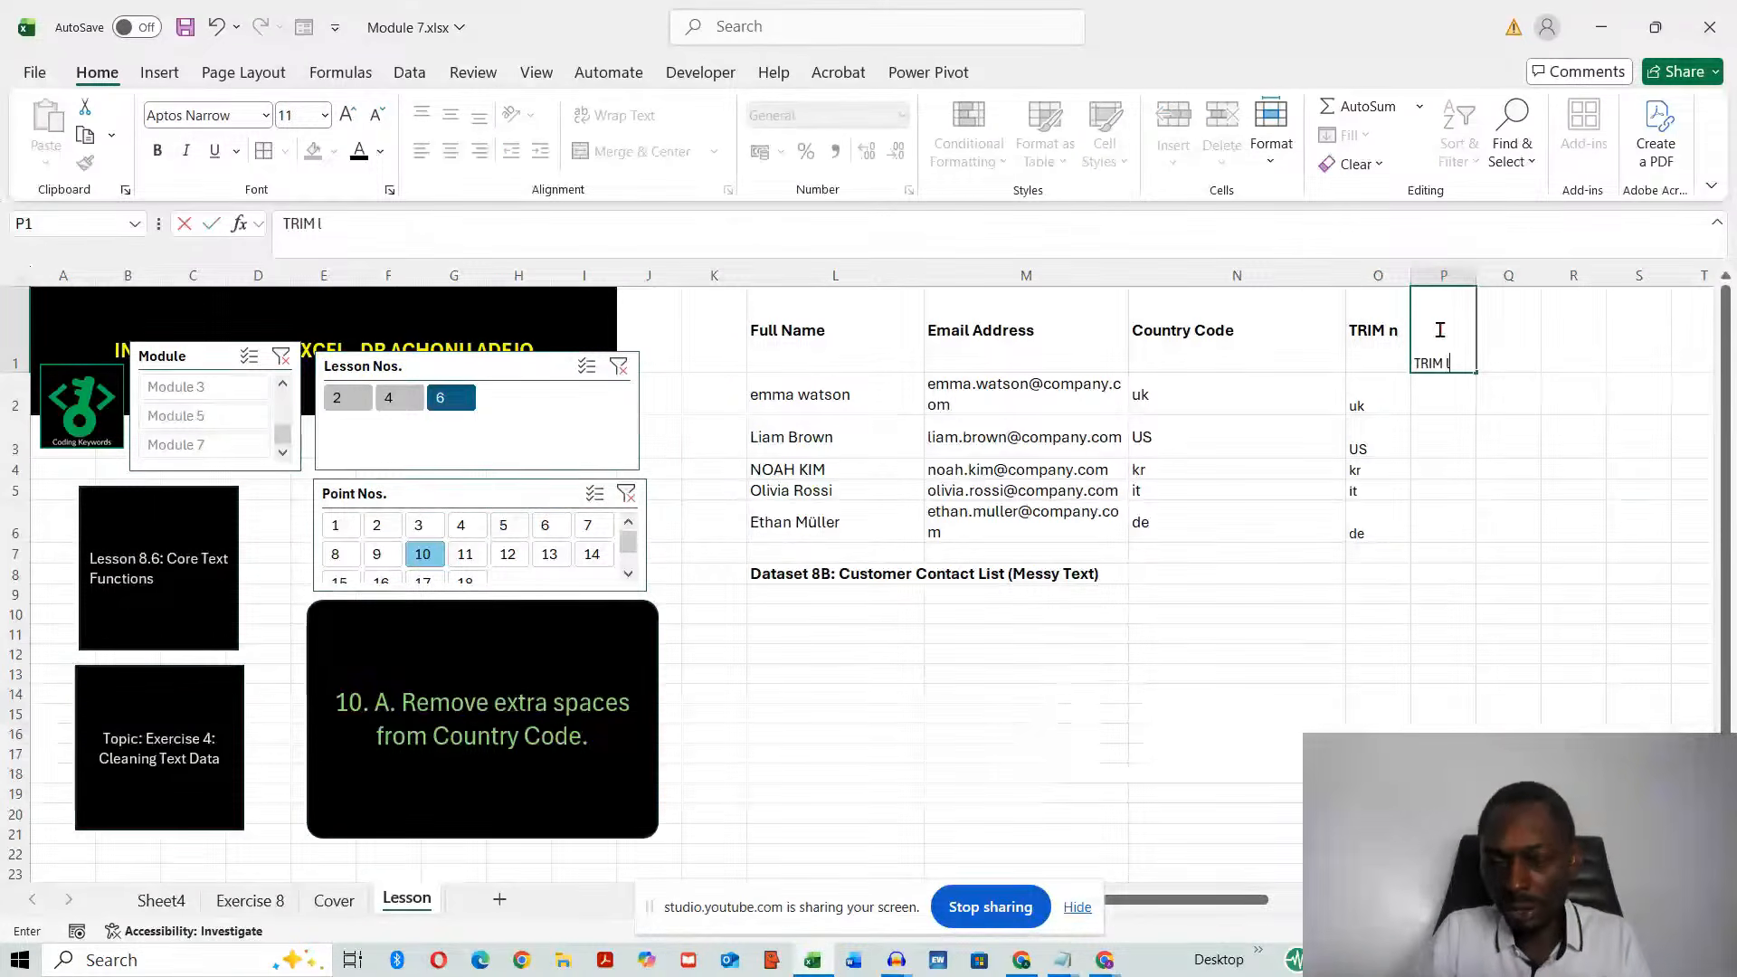
pyautogui.press('BackSpace')
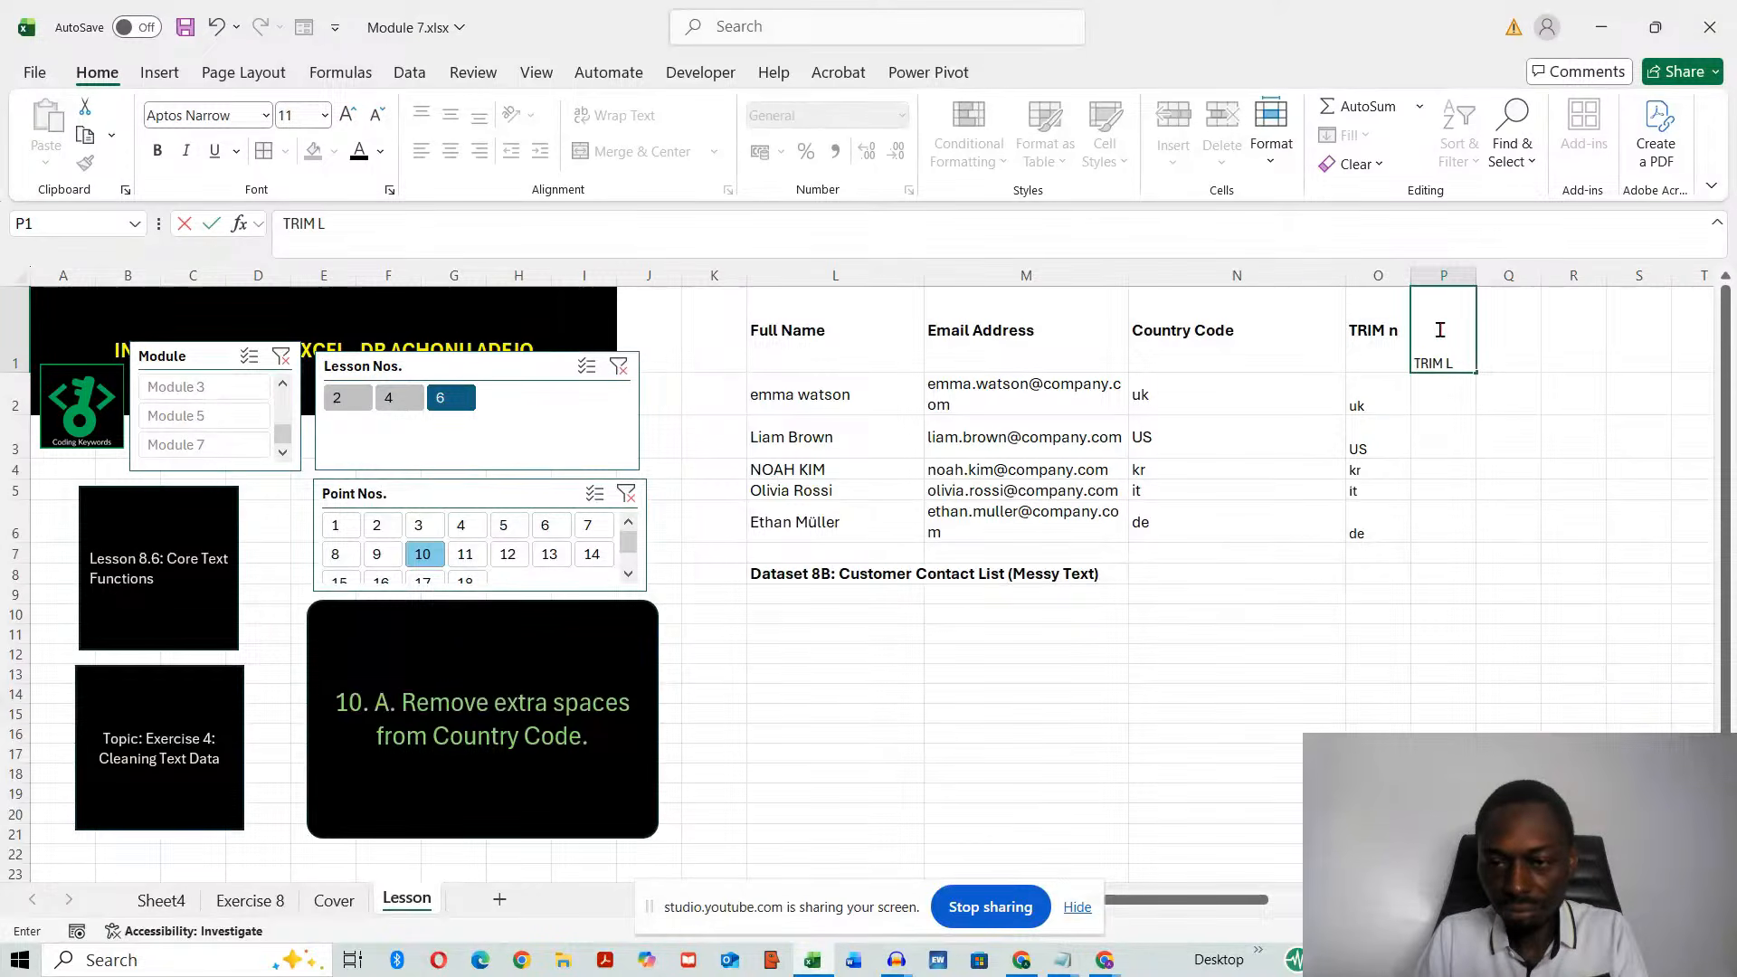
pyautogui.write('L')
pyautogui.moveTo(1343, 595); pyautogui.dragTo(1343, 616)
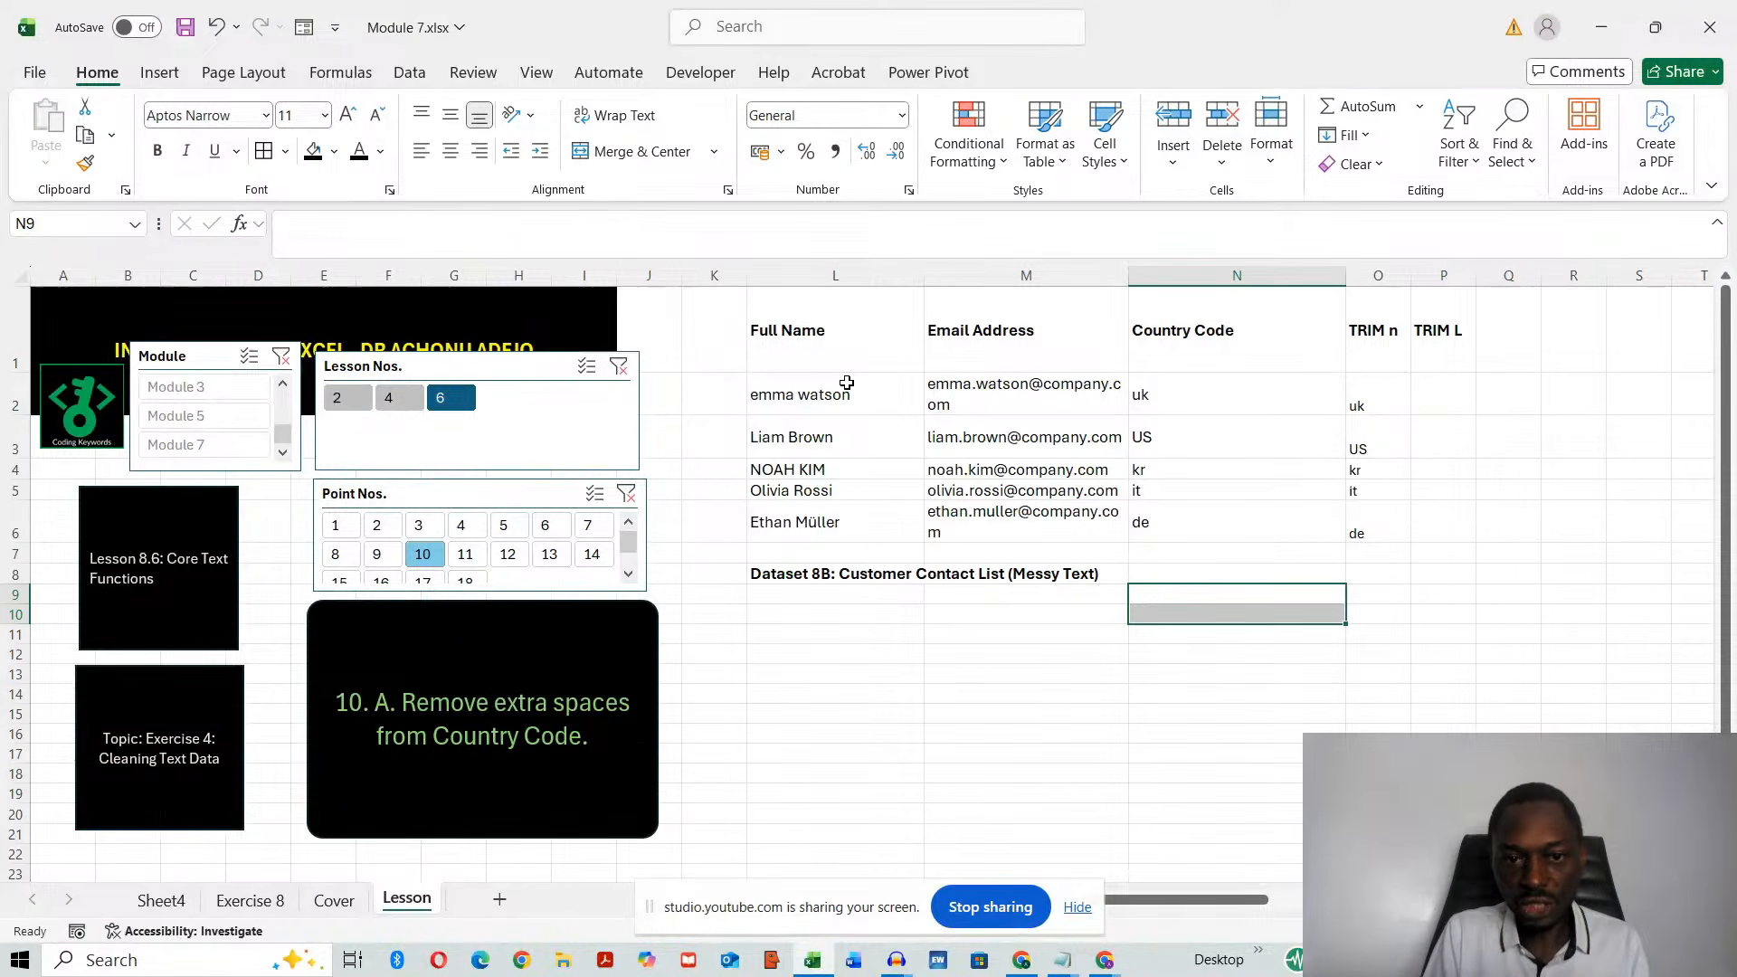
# - Add extra spaces between the first and last names in L2 and L5, and after the full name in L6
pyautogui.doubleClick(800, 397)
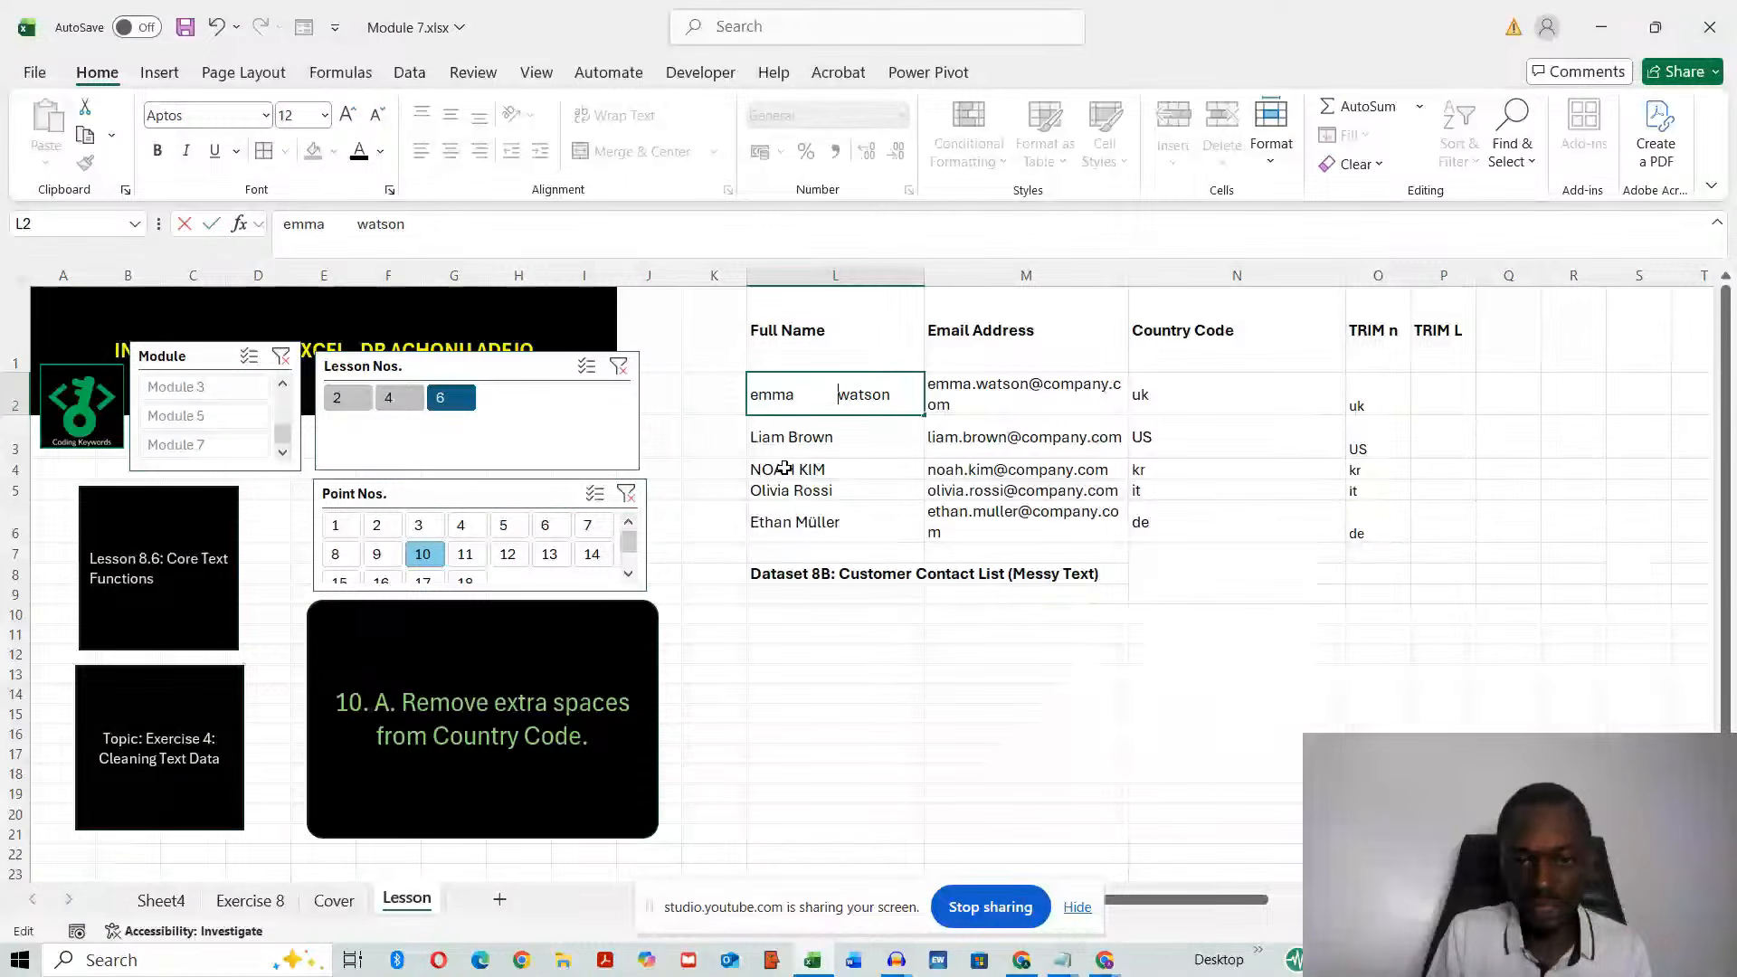
pyautogui.click(849, 446)
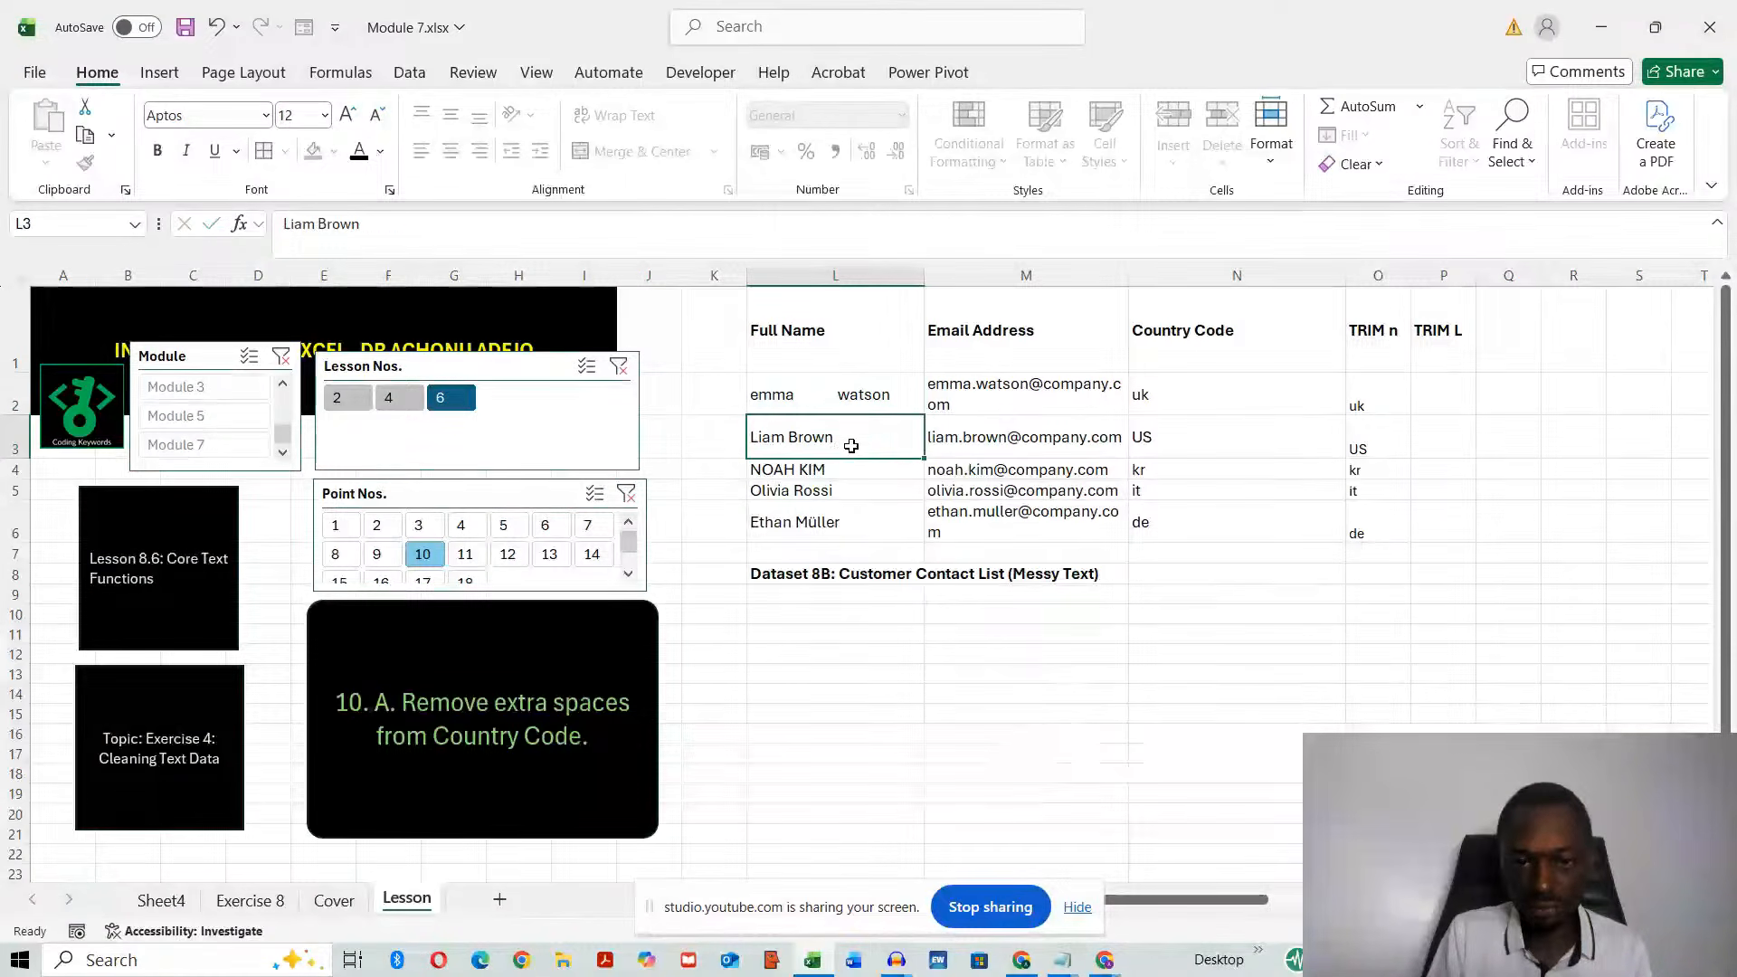
pyautogui.doubleClick(800, 490)
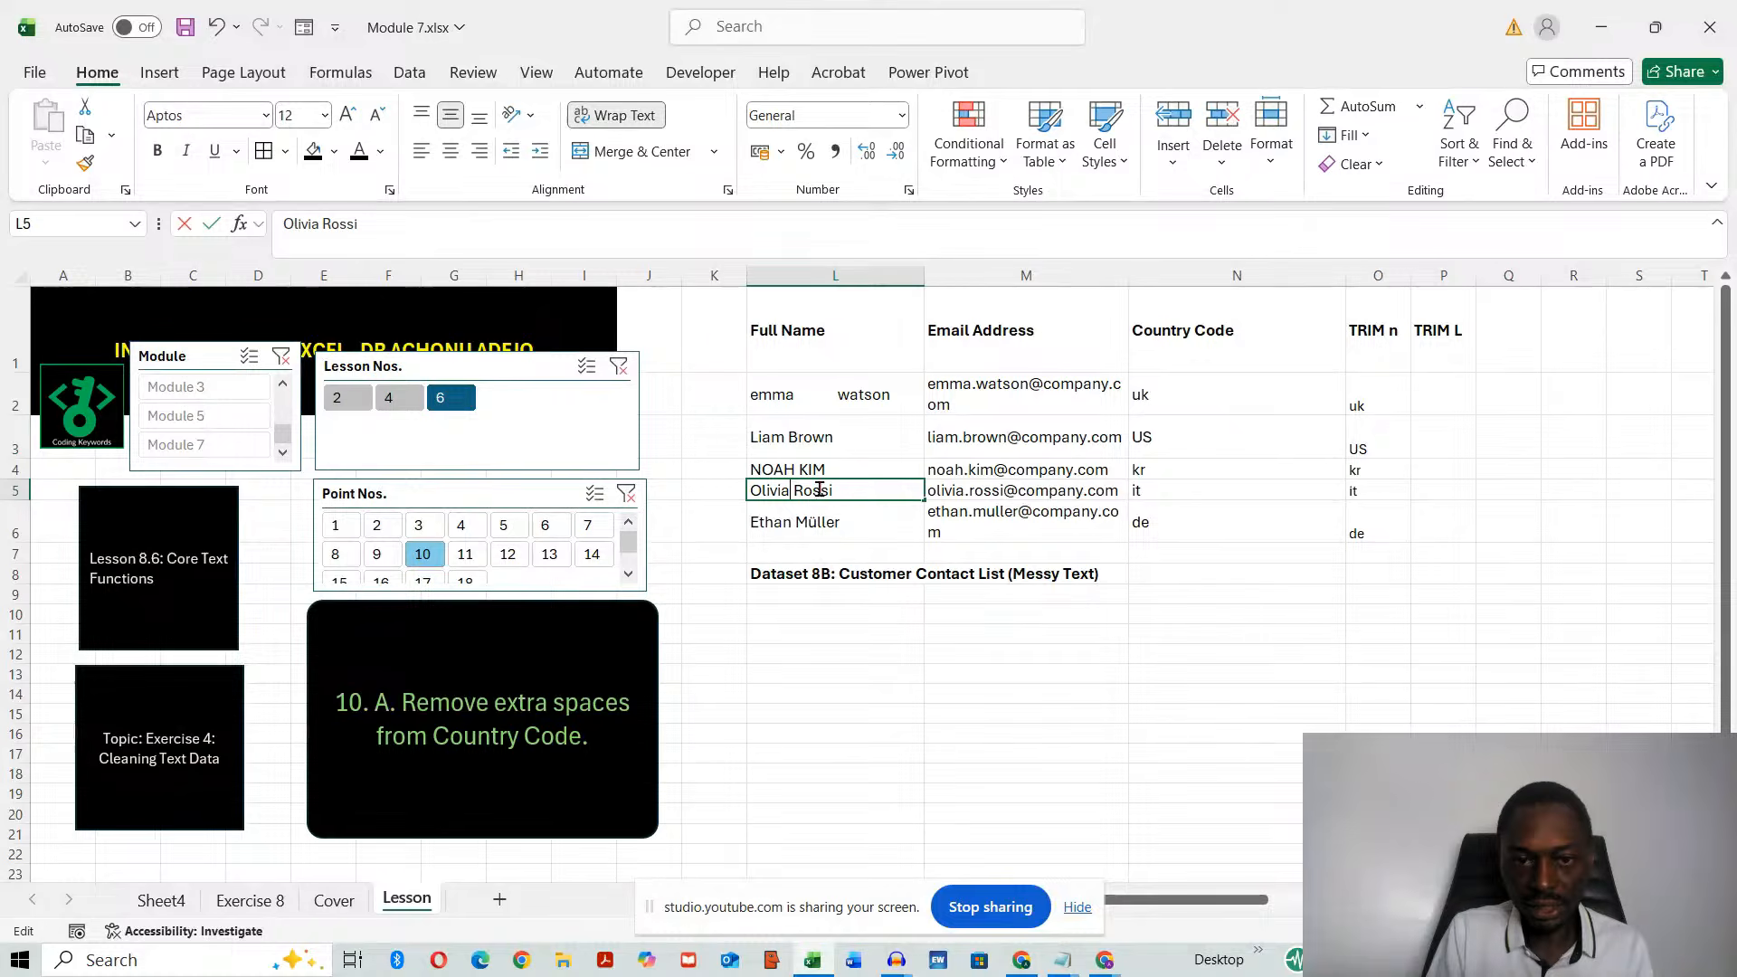
pyautogui.click(1138, 714)
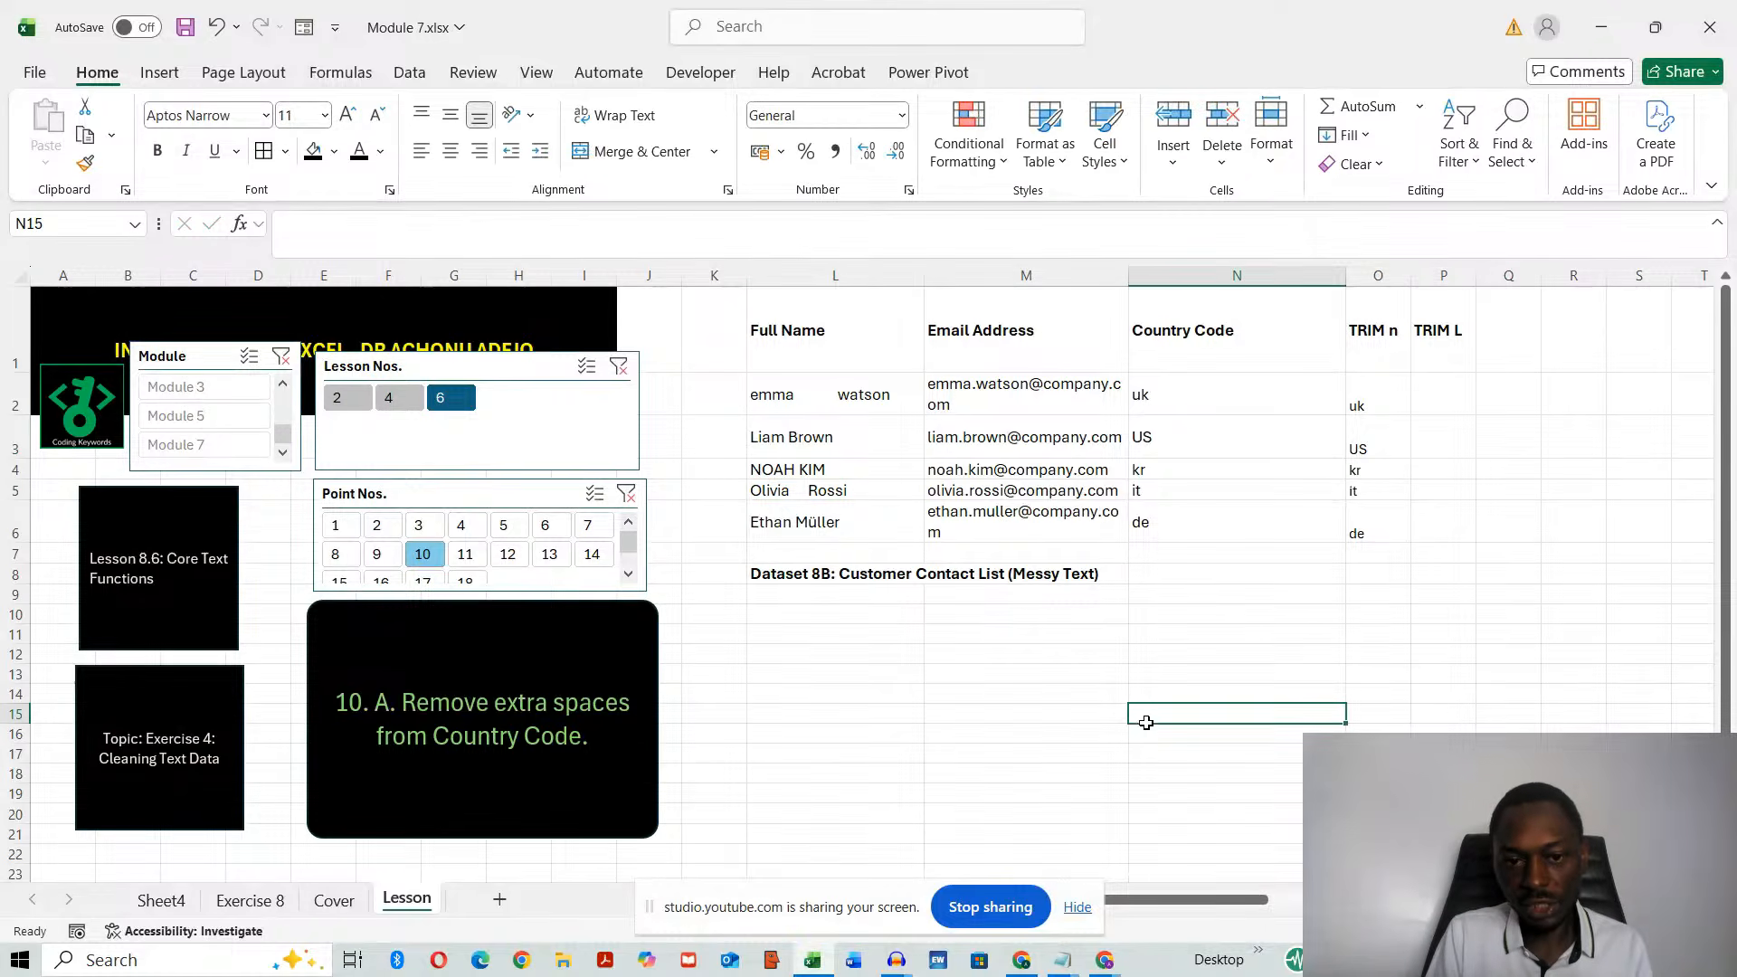
pyautogui.doubleClick(849, 526)
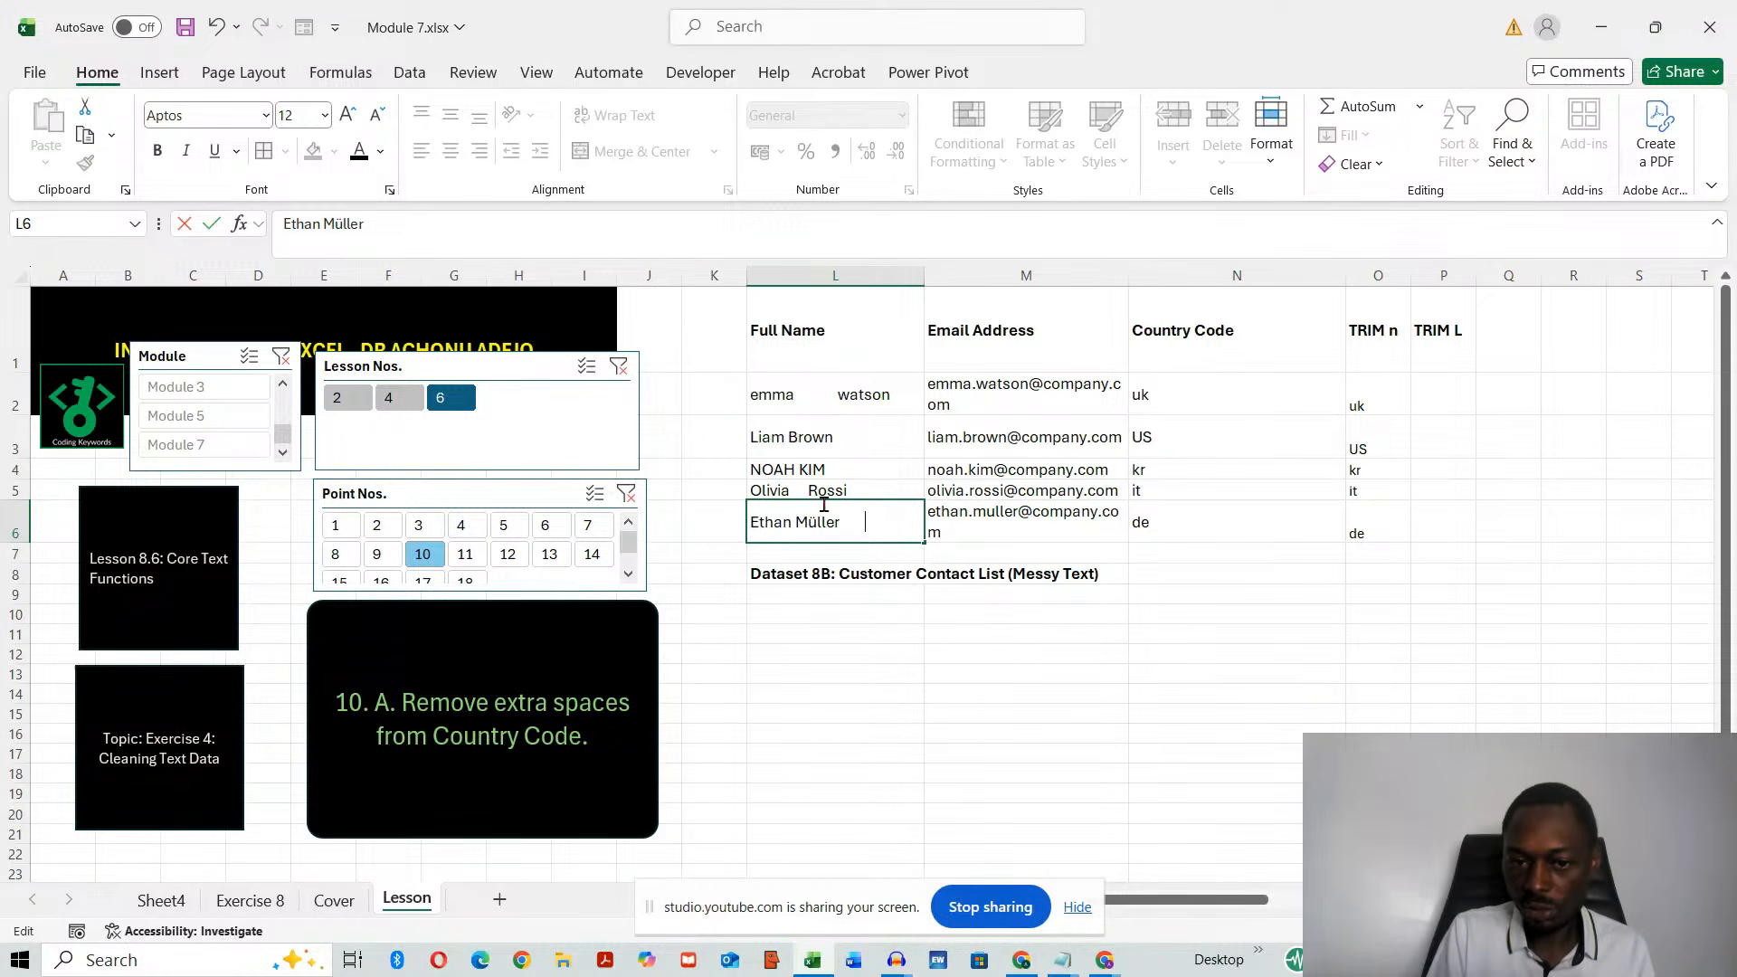
pyautogui.press('Escape')
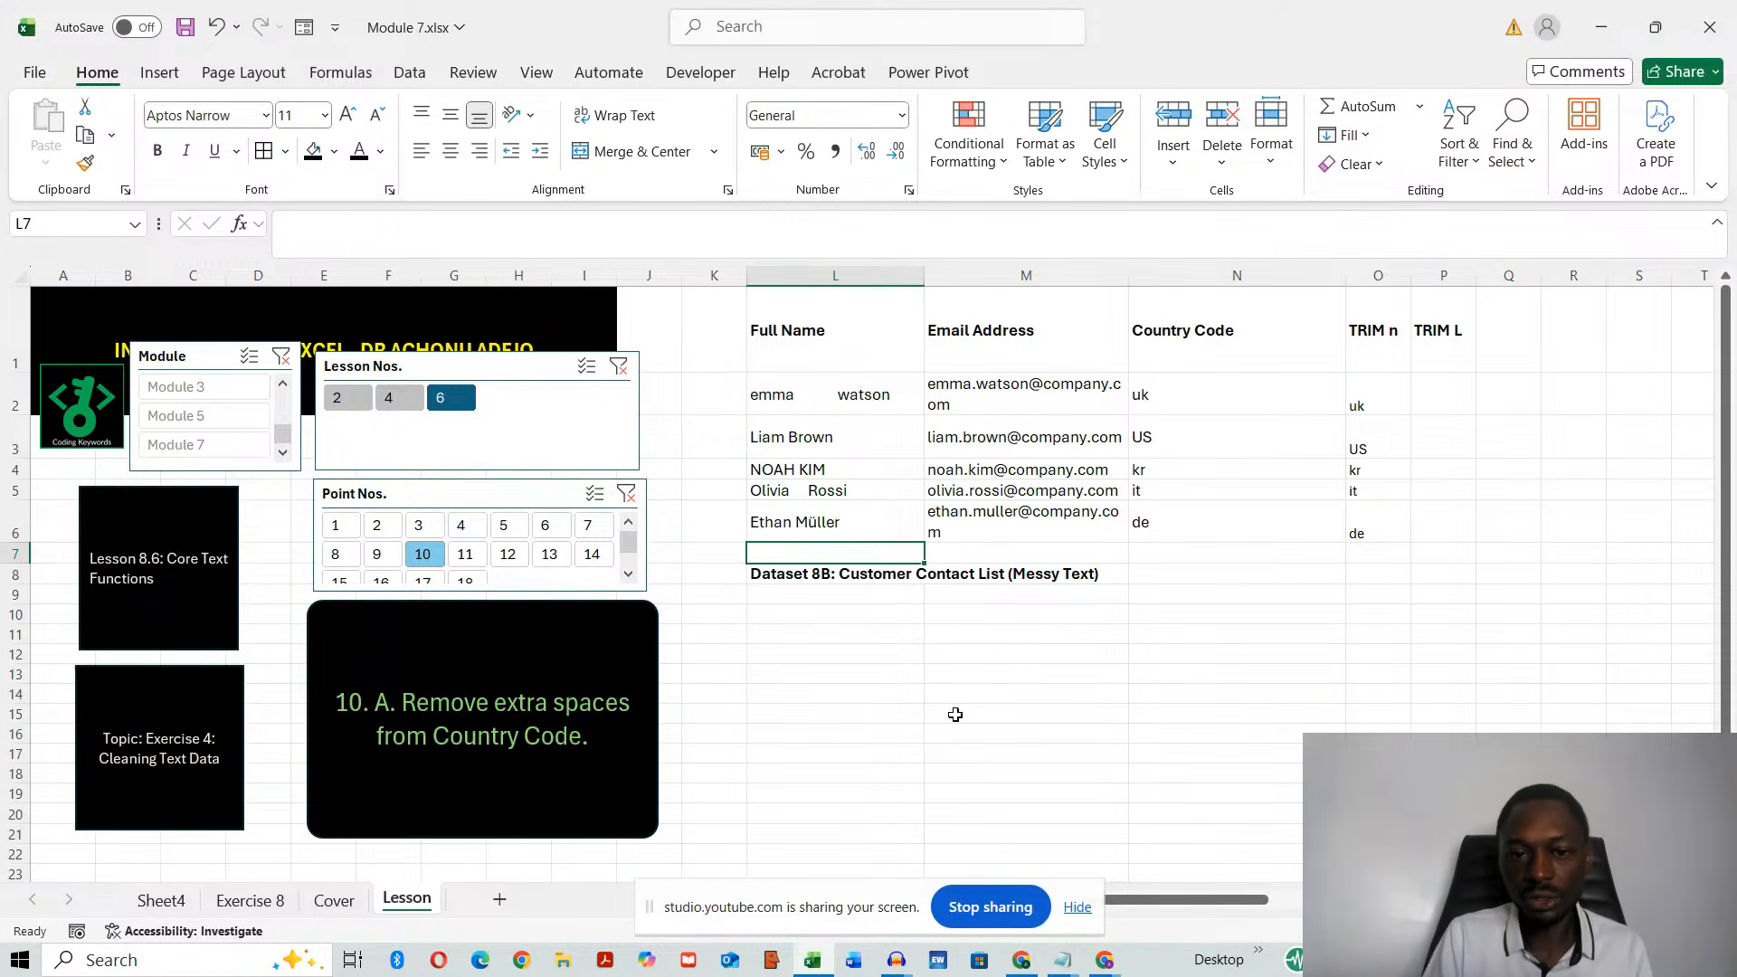
pyautogui.doubleClick(874, 523)
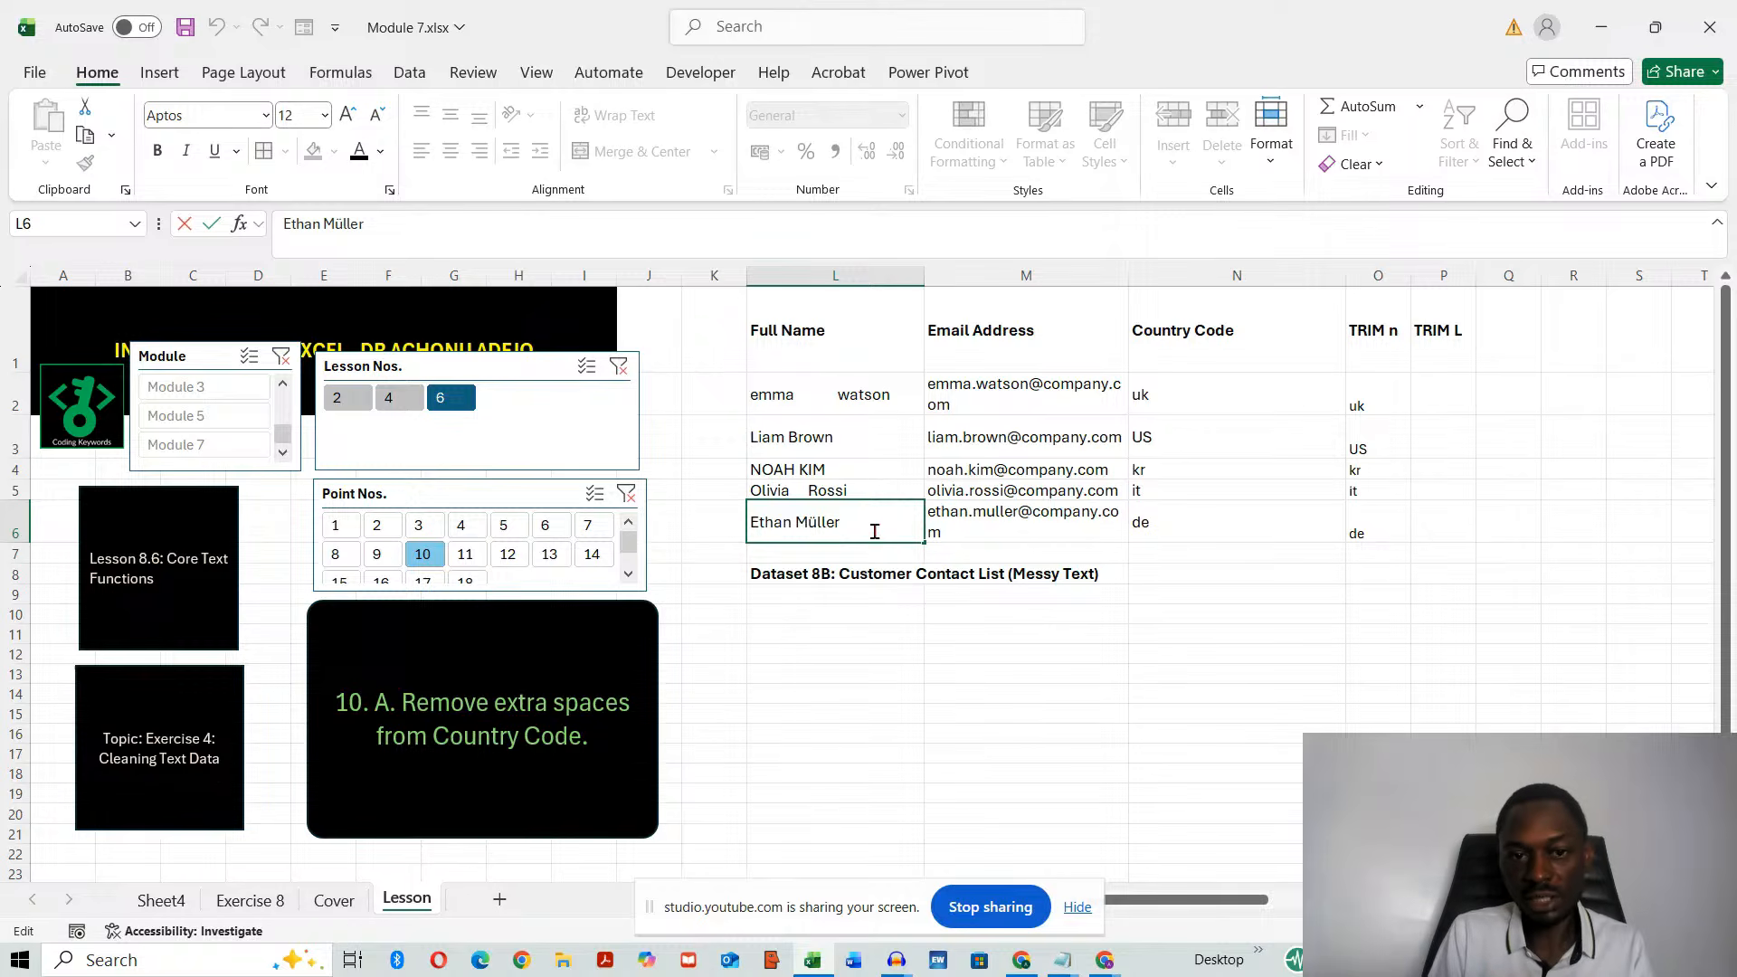
pyautogui.click(936, 723)
# - Enter =TRIM(L2) in cell P2 to remove the extra spaces from the first full name
pyautogui.click(1457, 381)
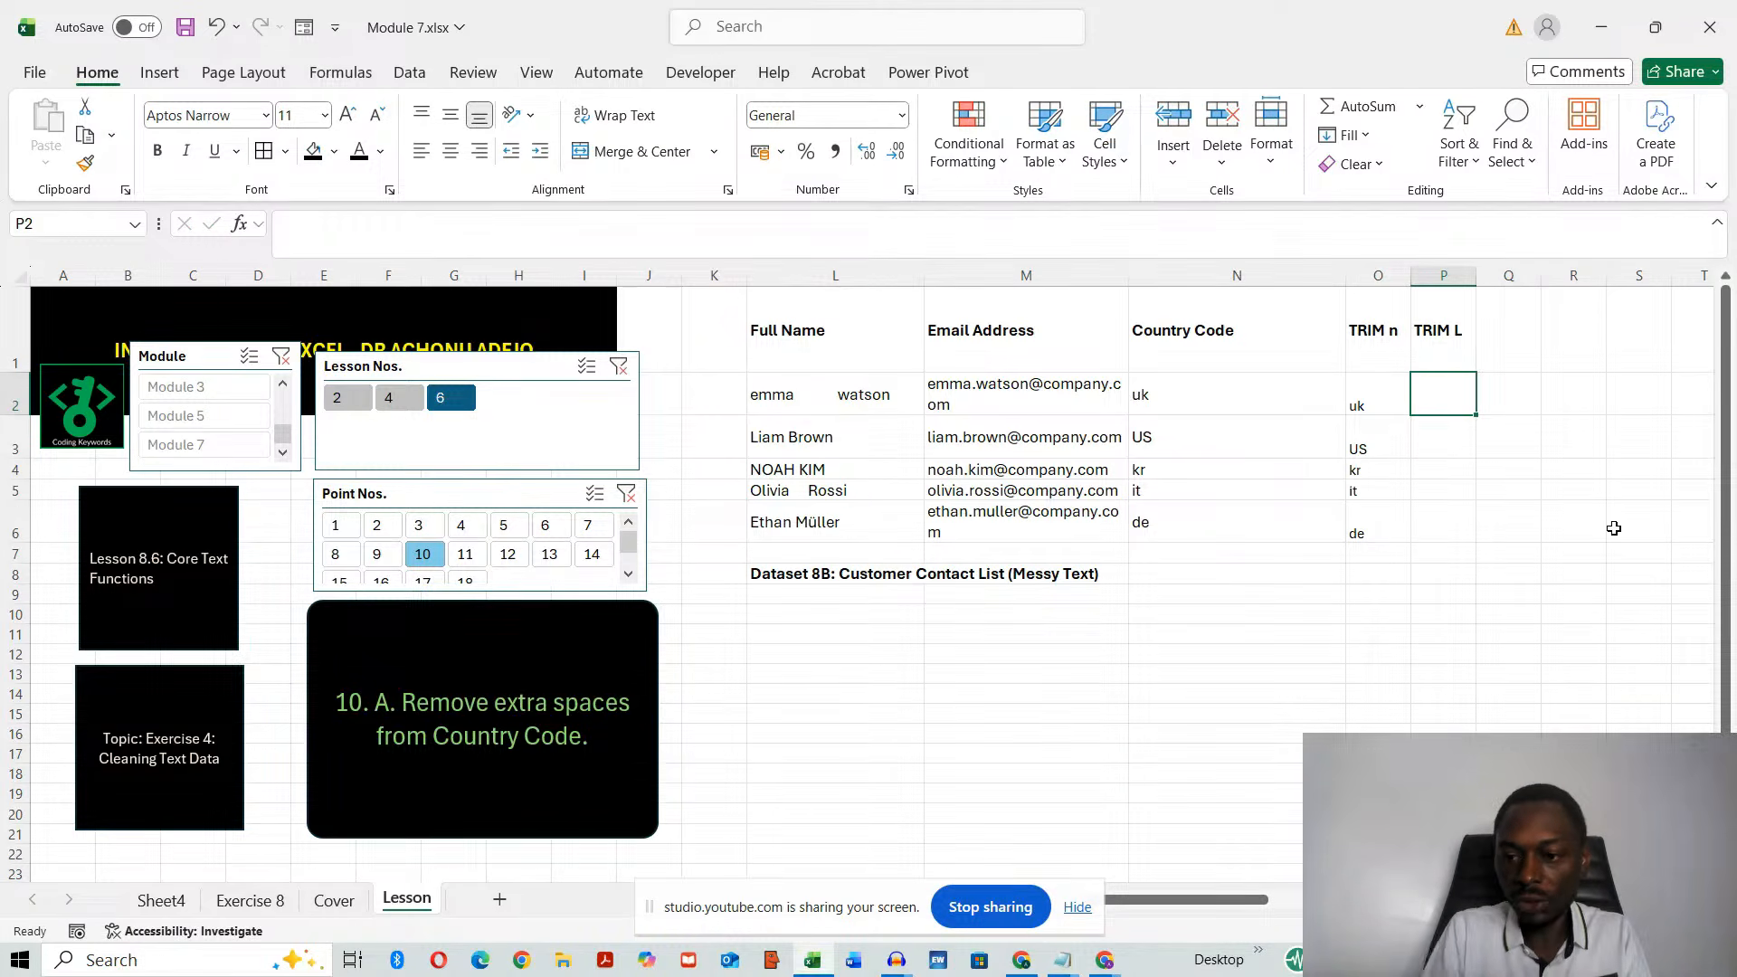
pyautogui.write('=TRIM')
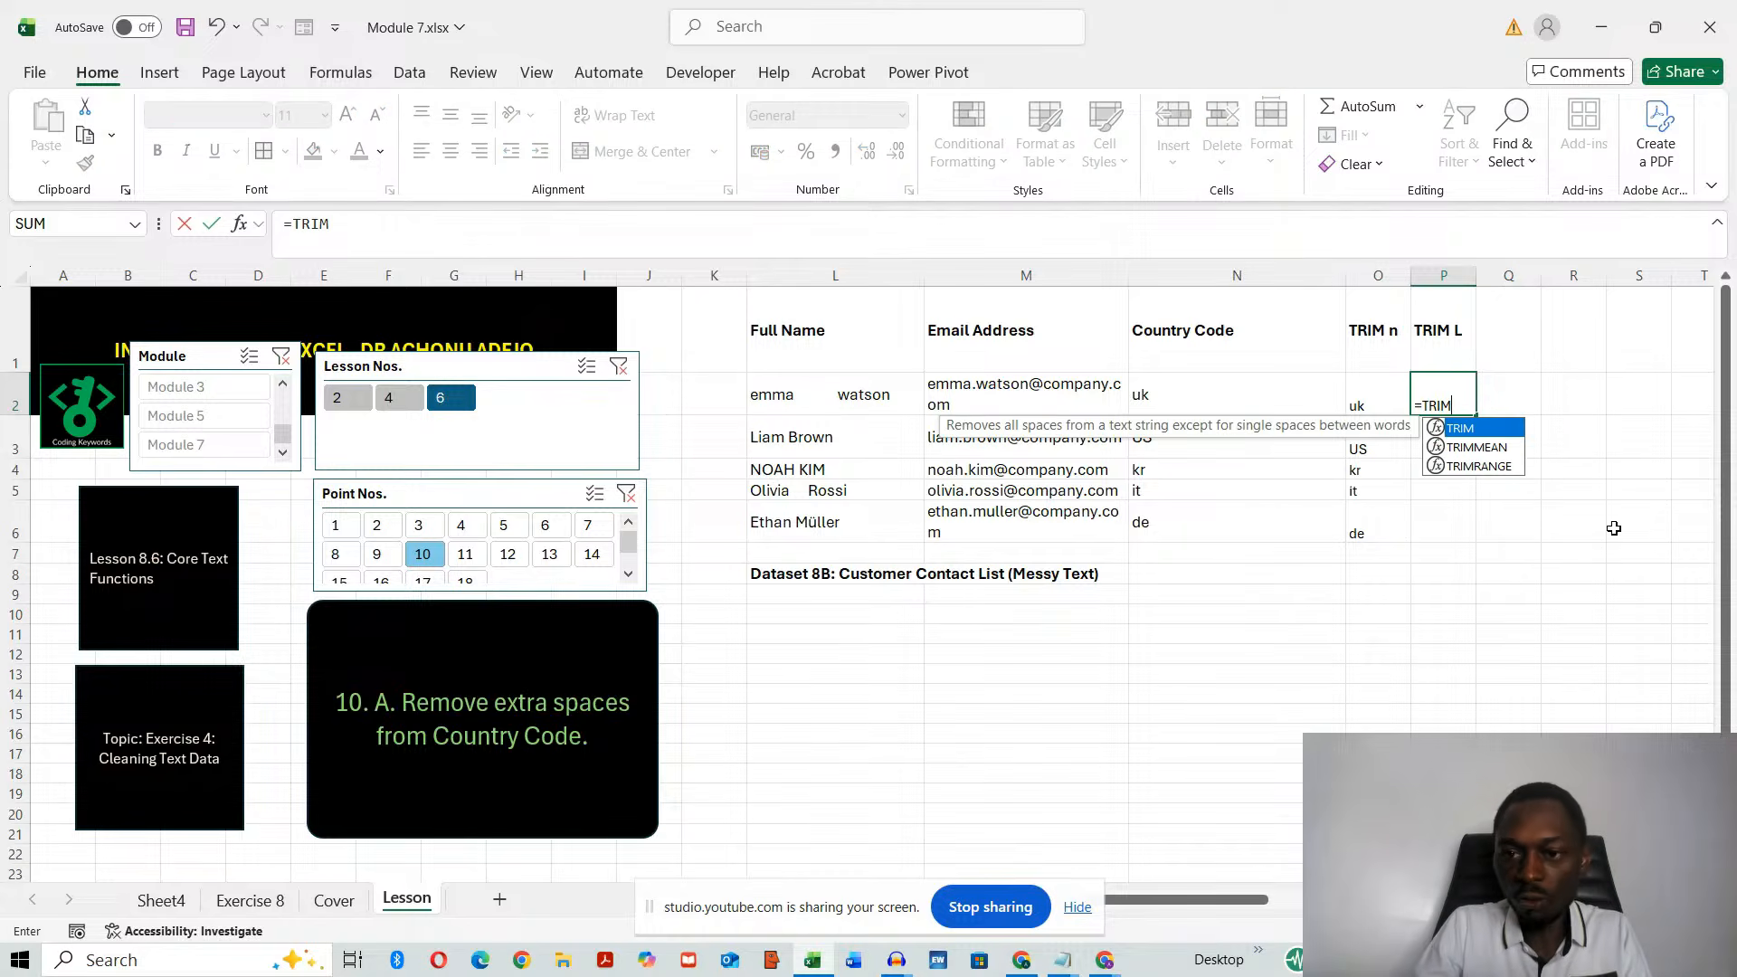
pyautogui.write('(')
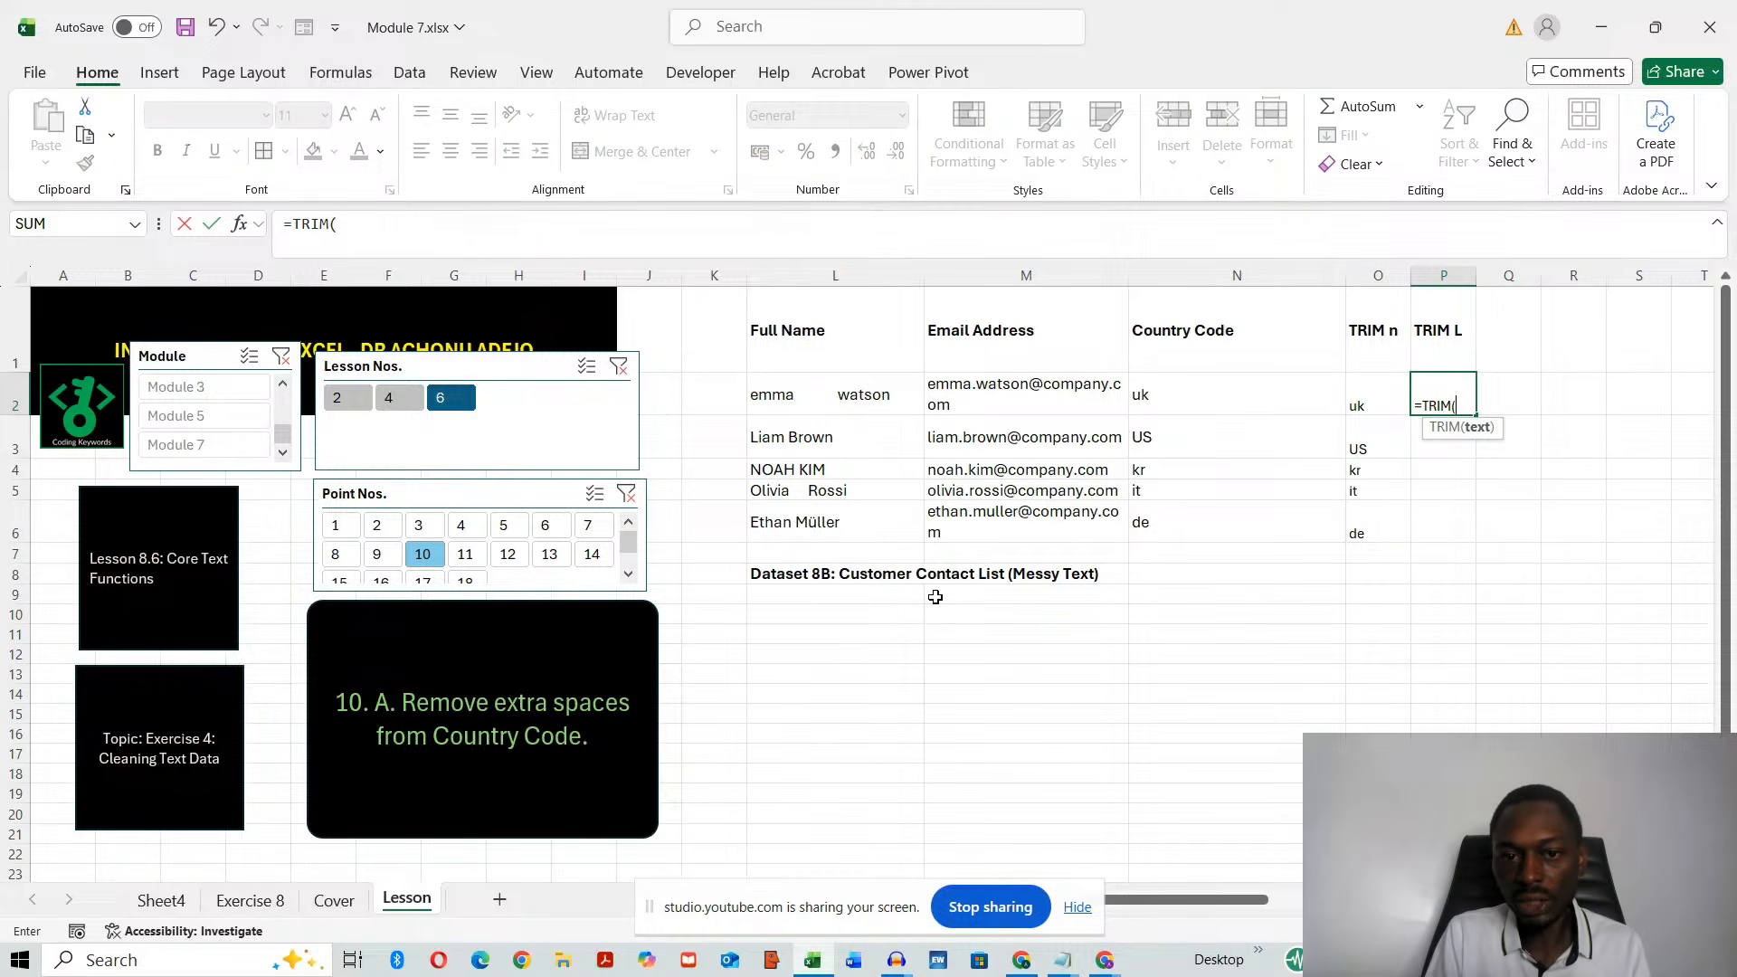
pyautogui.click(844, 392)
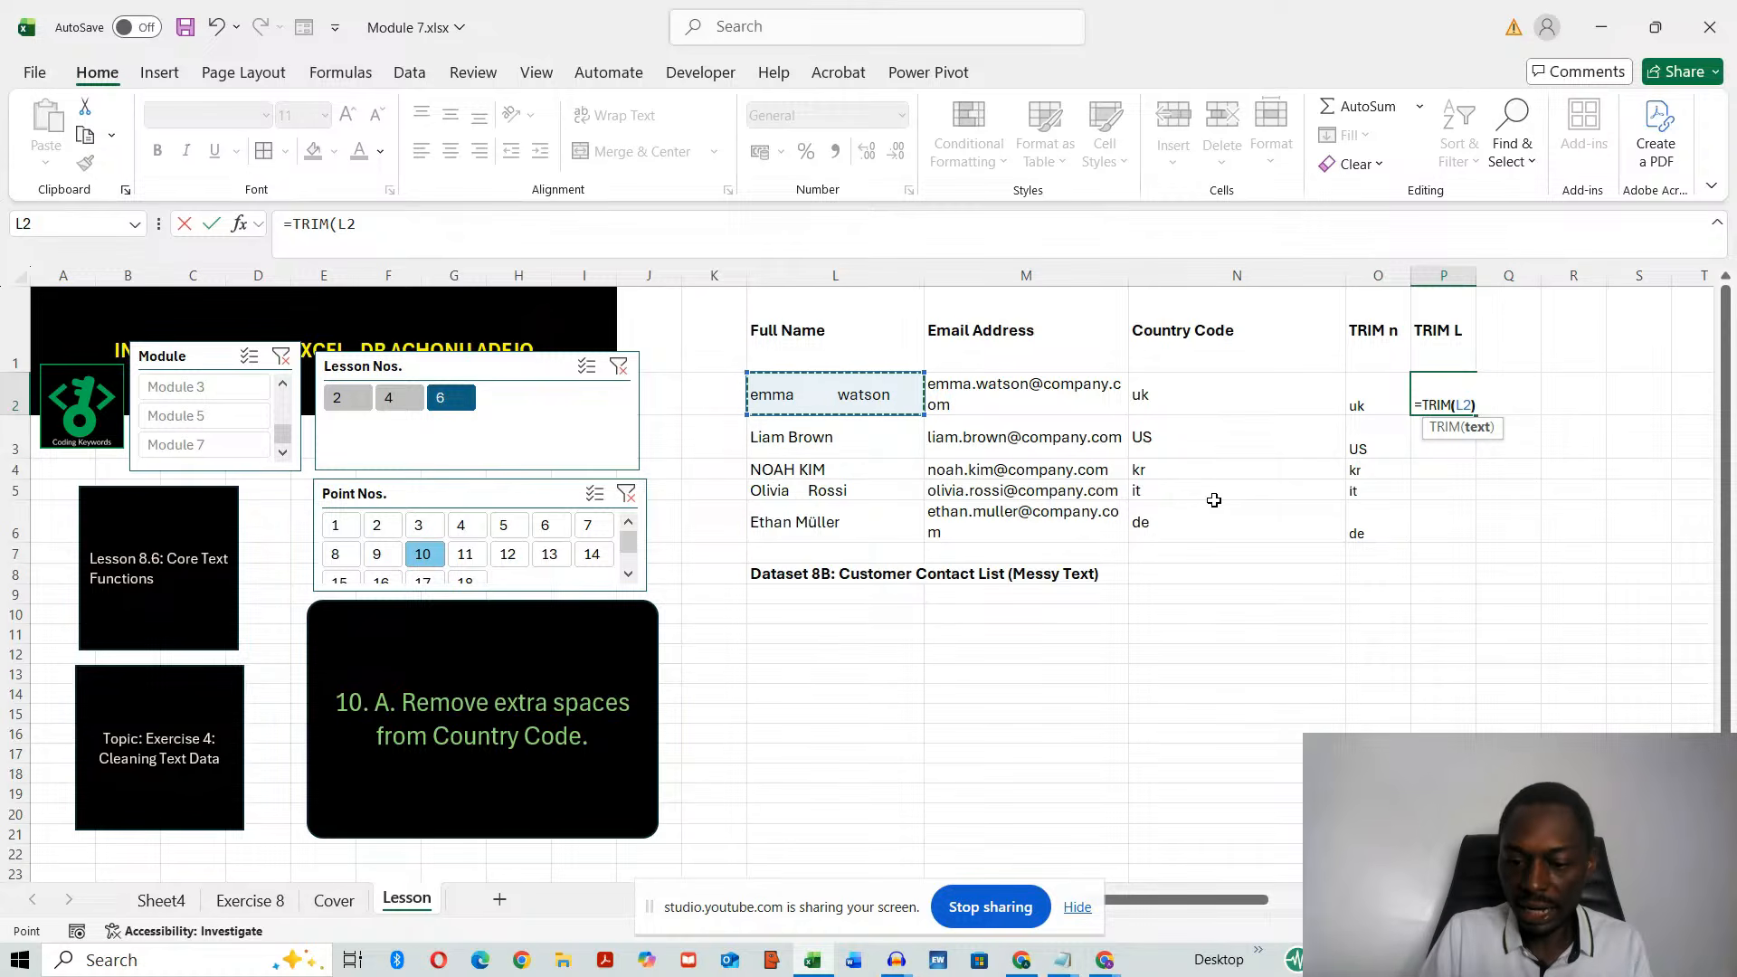
pyautogui.press('Return')
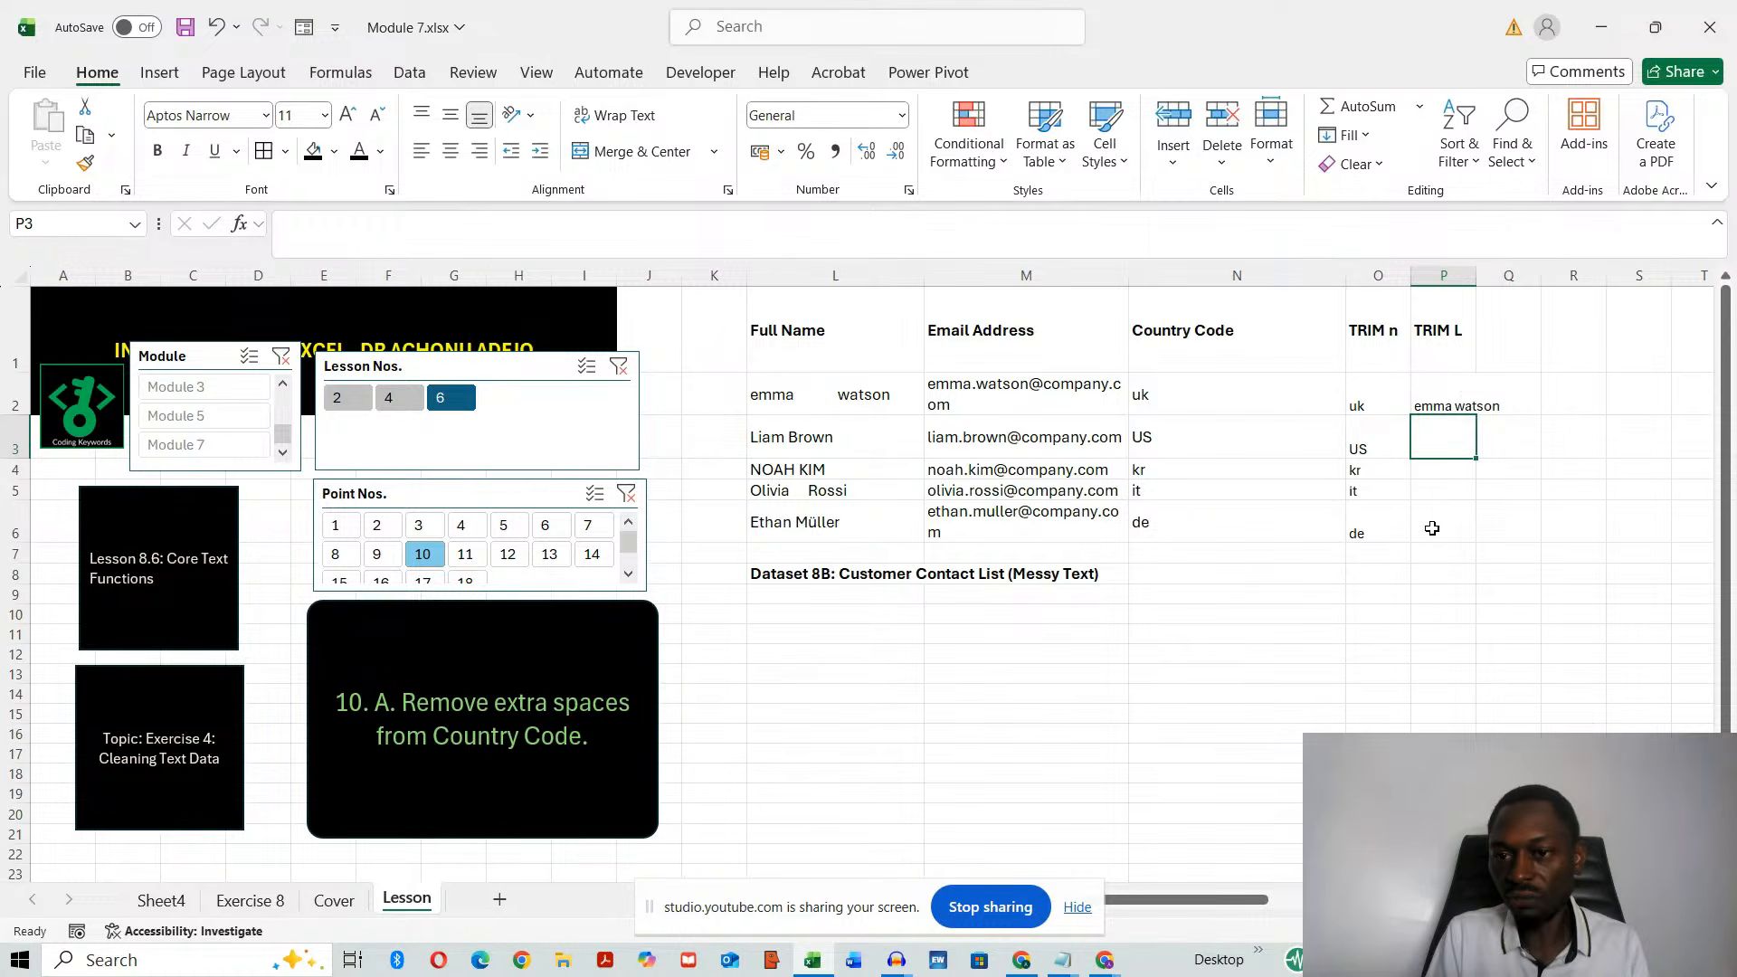
# - Autofit column P and fill the TRIM formula from P2 down to P6
pyautogui.doubleClick(1475, 275)
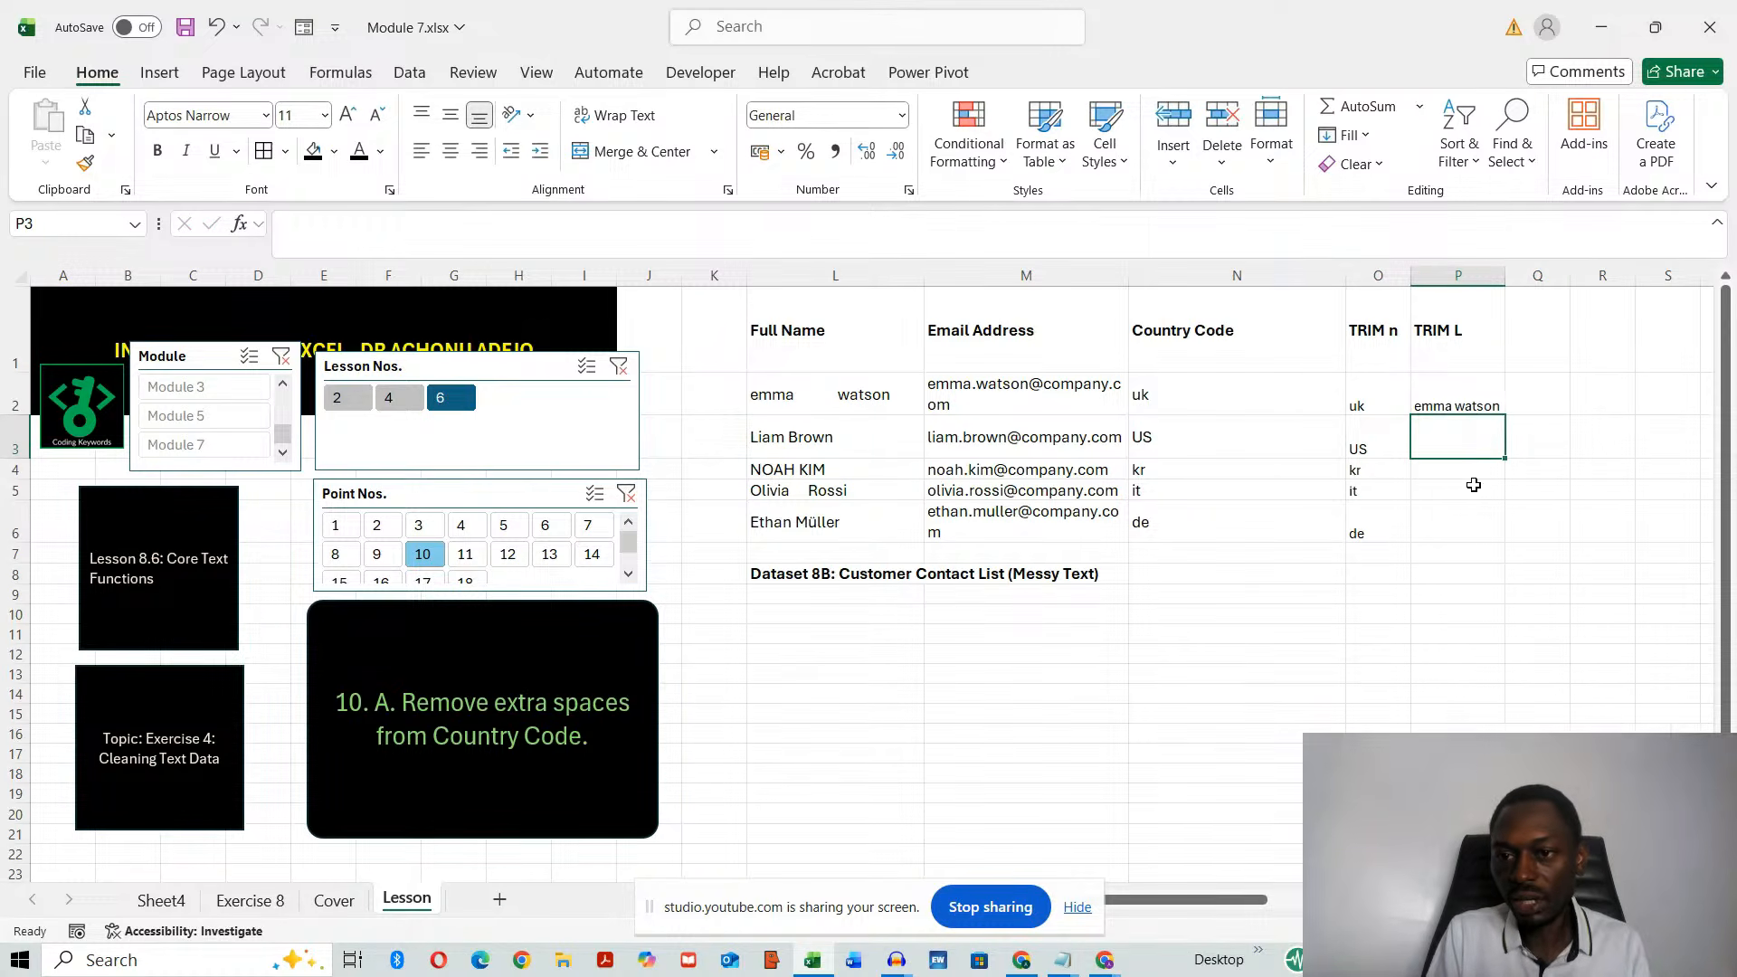
pyautogui.click(1473, 404)
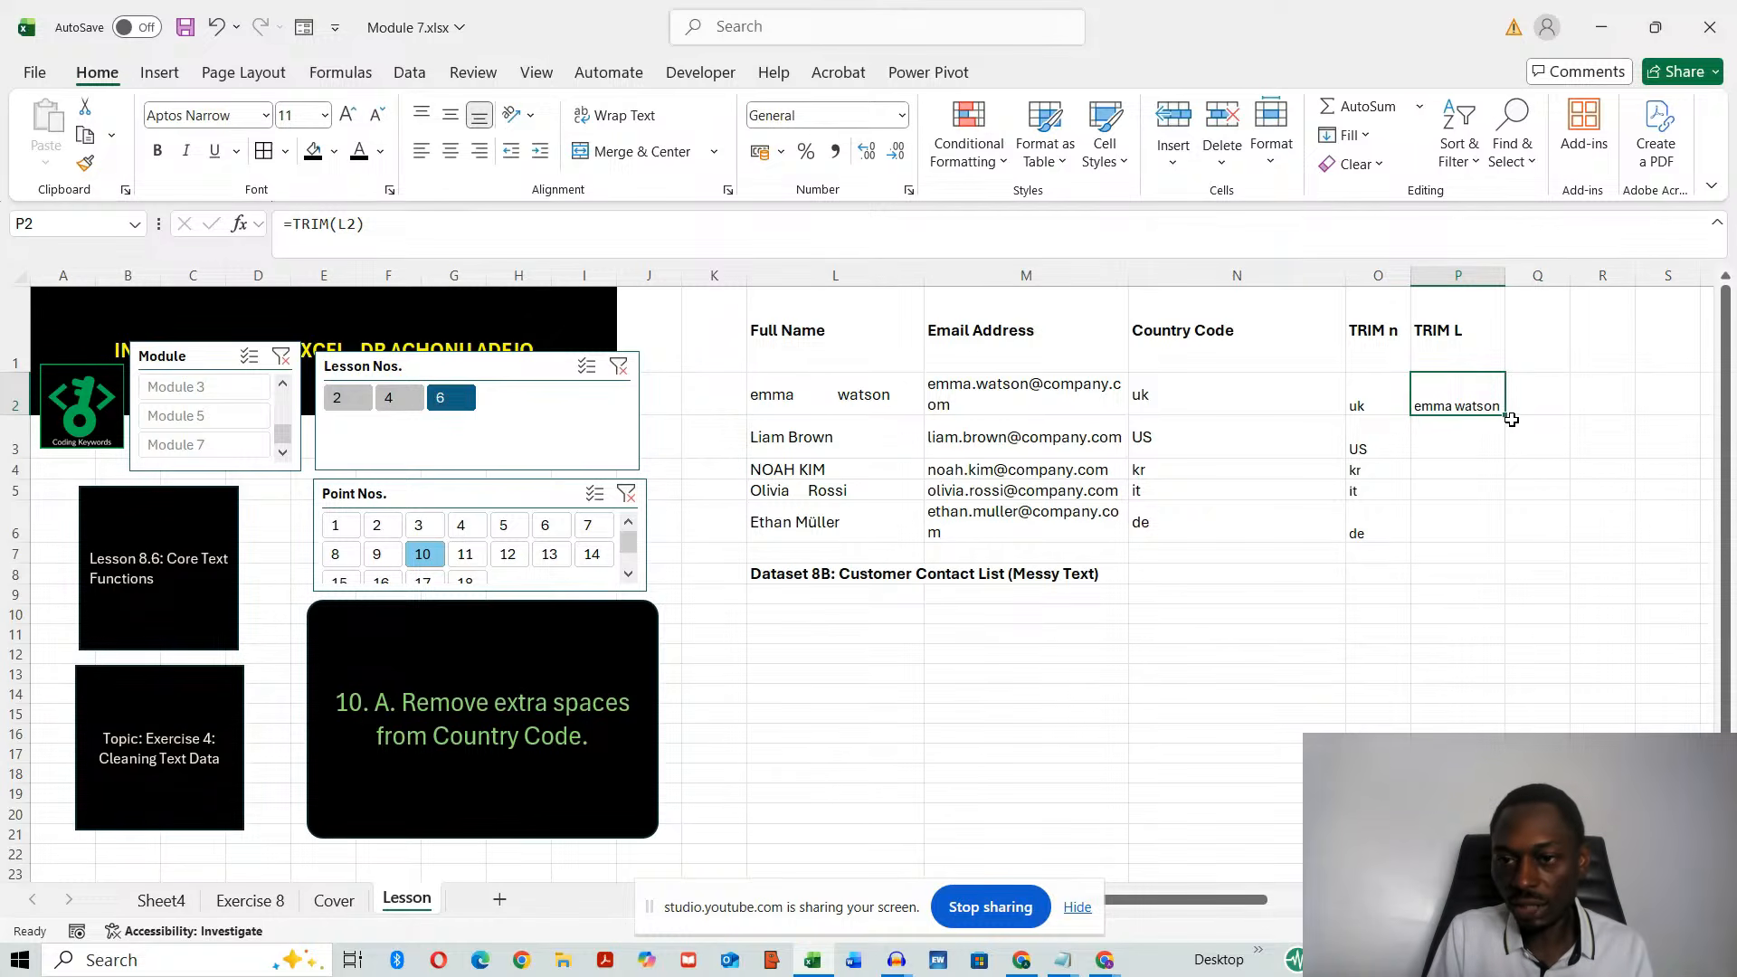
pyautogui.moveTo(1508, 419); pyautogui.dragTo(1489, 545)
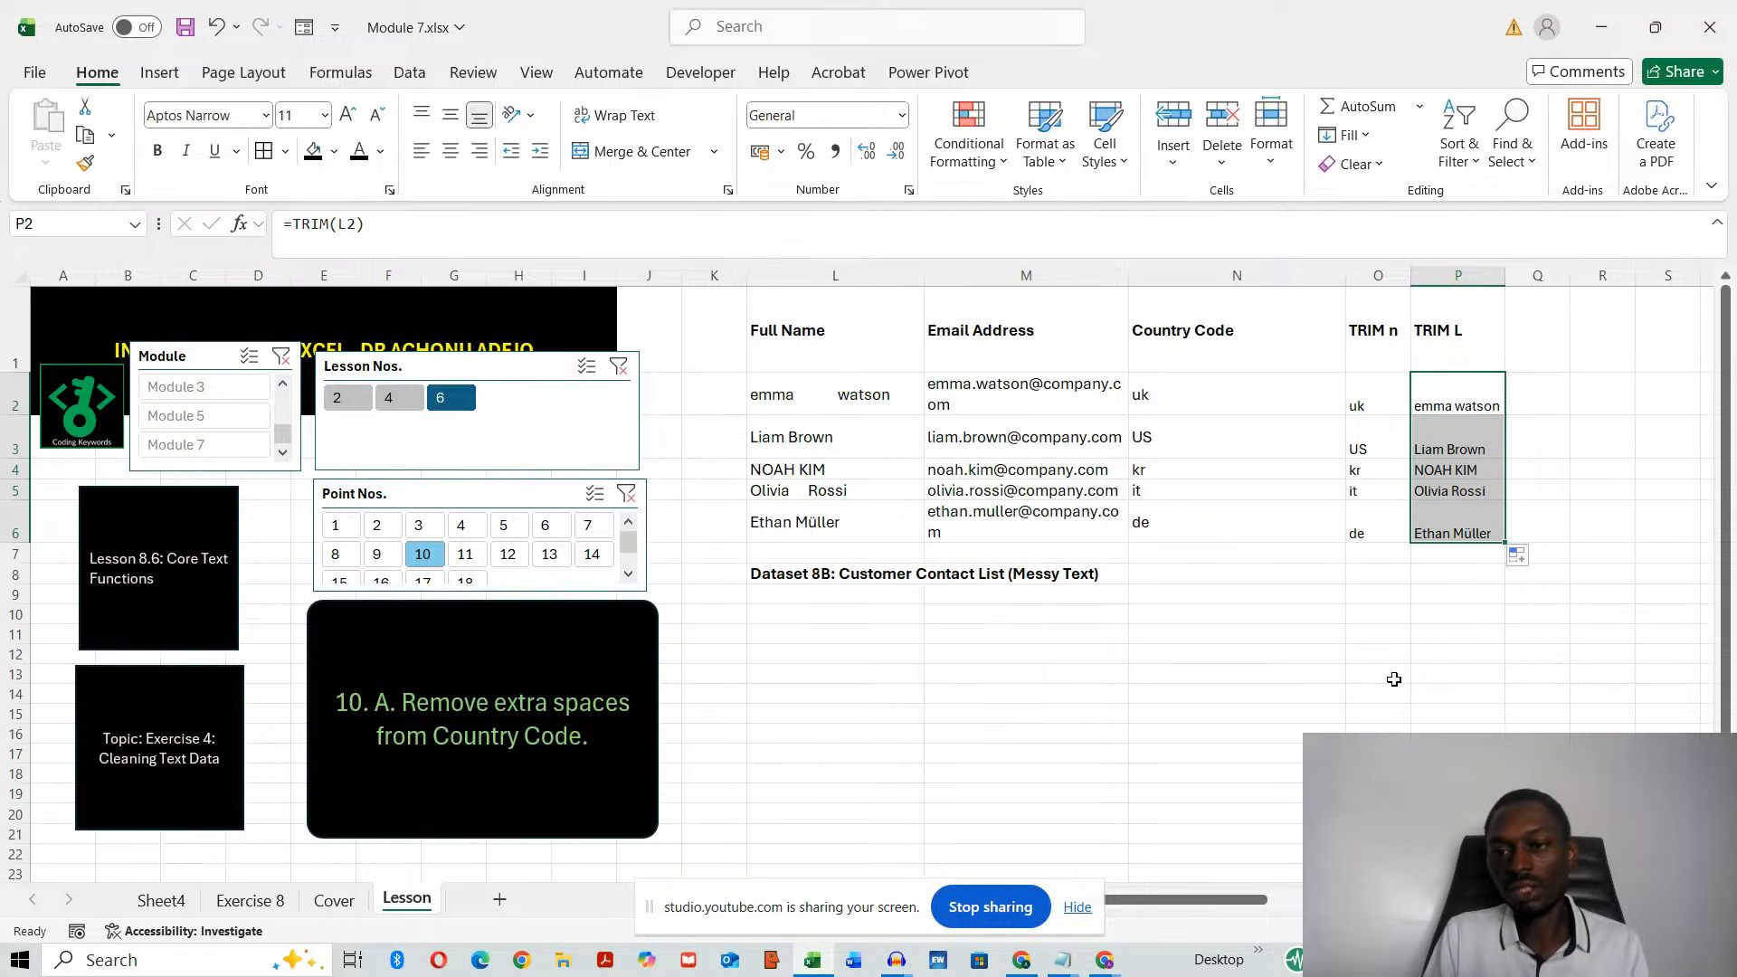
# - Examine the trimmed full names in P2:P6 and the formula in P6
pyautogui.click(1492, 524)
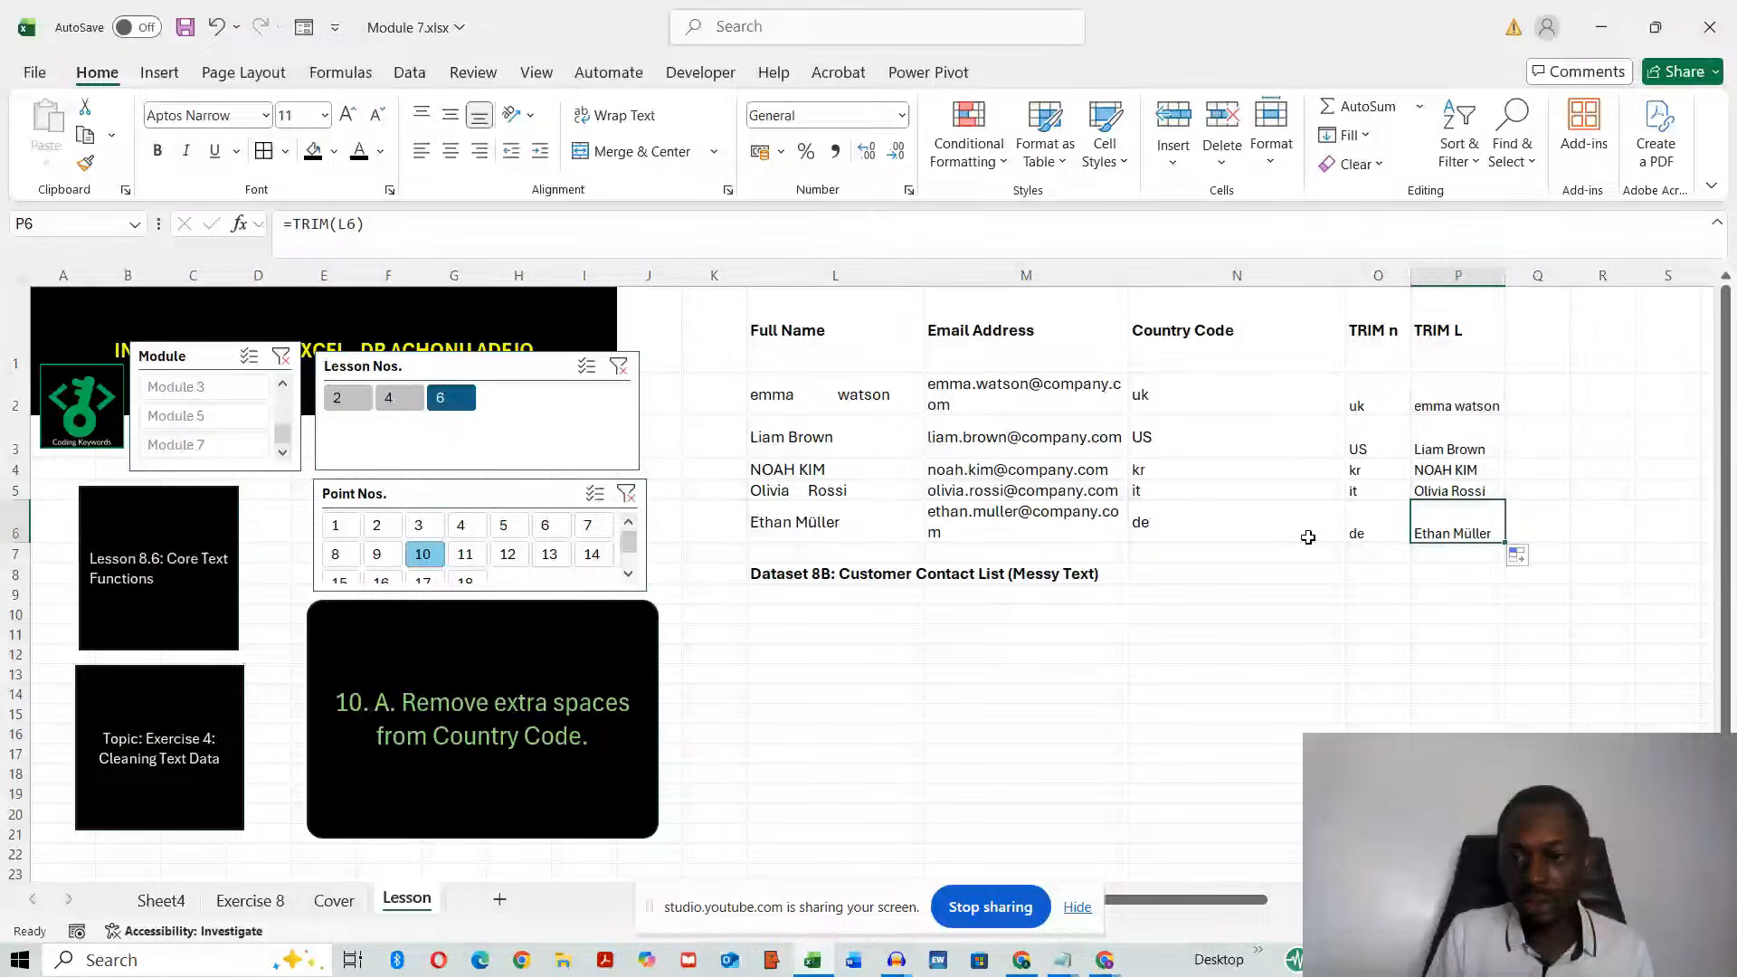
pyautogui.press('Down')
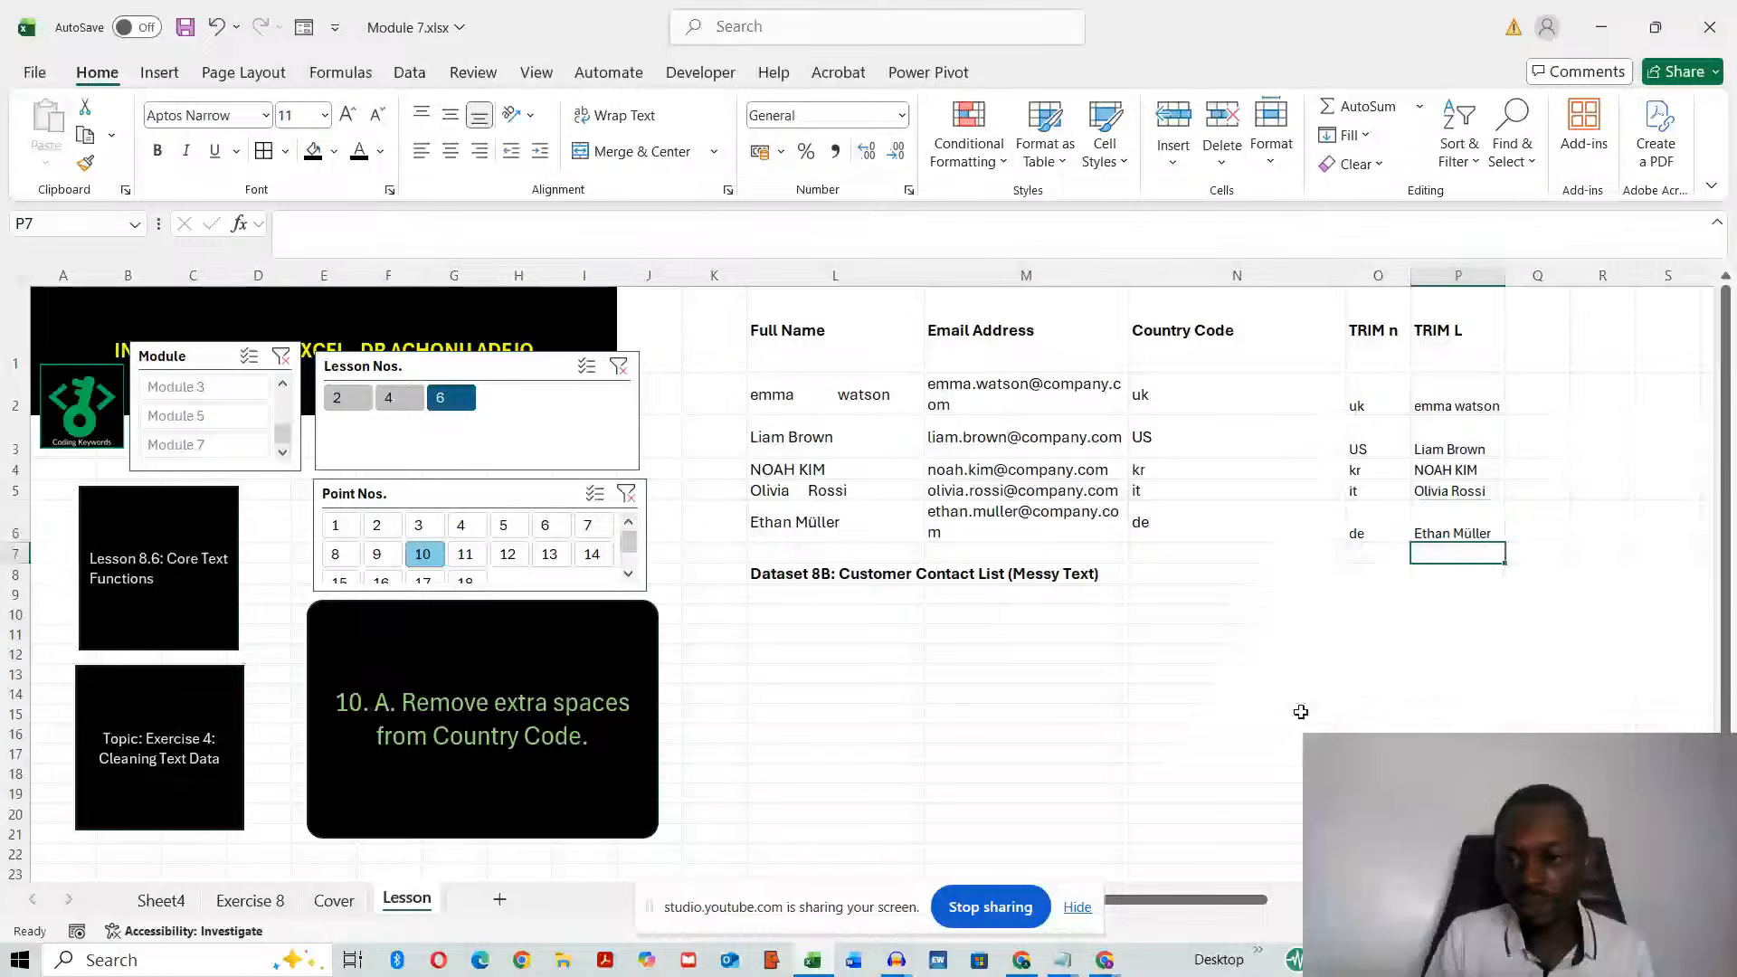
pyautogui.click(1251, 731)
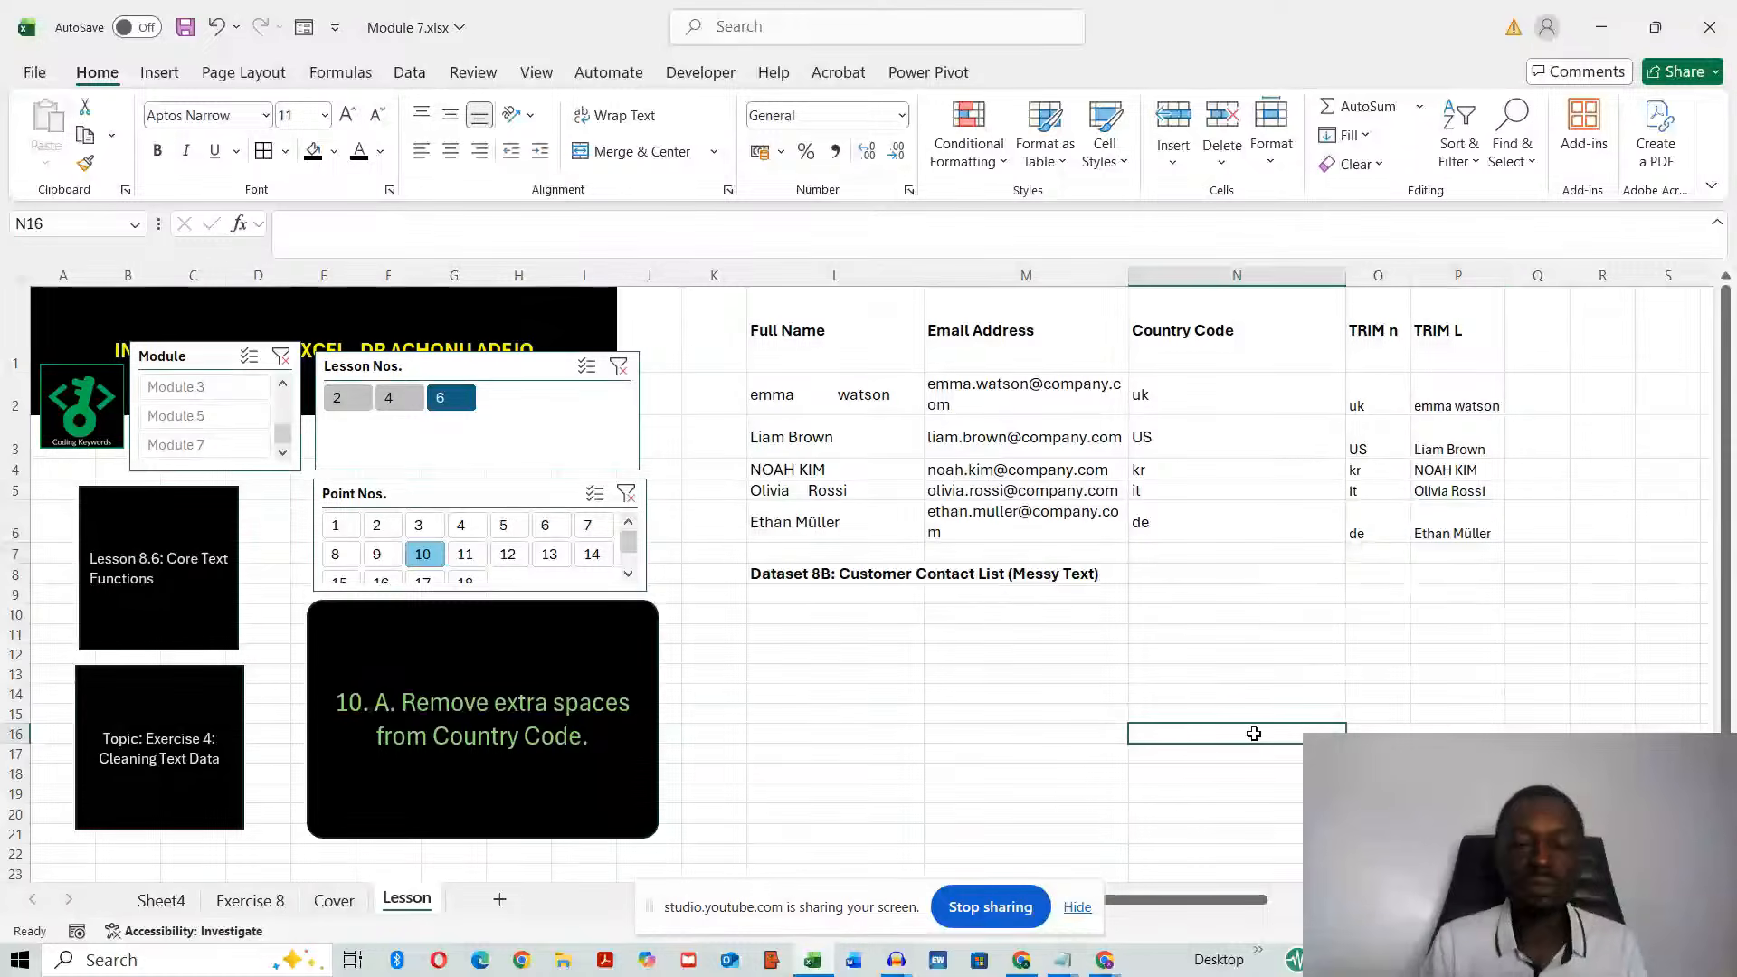
pyautogui.click(962, 730)
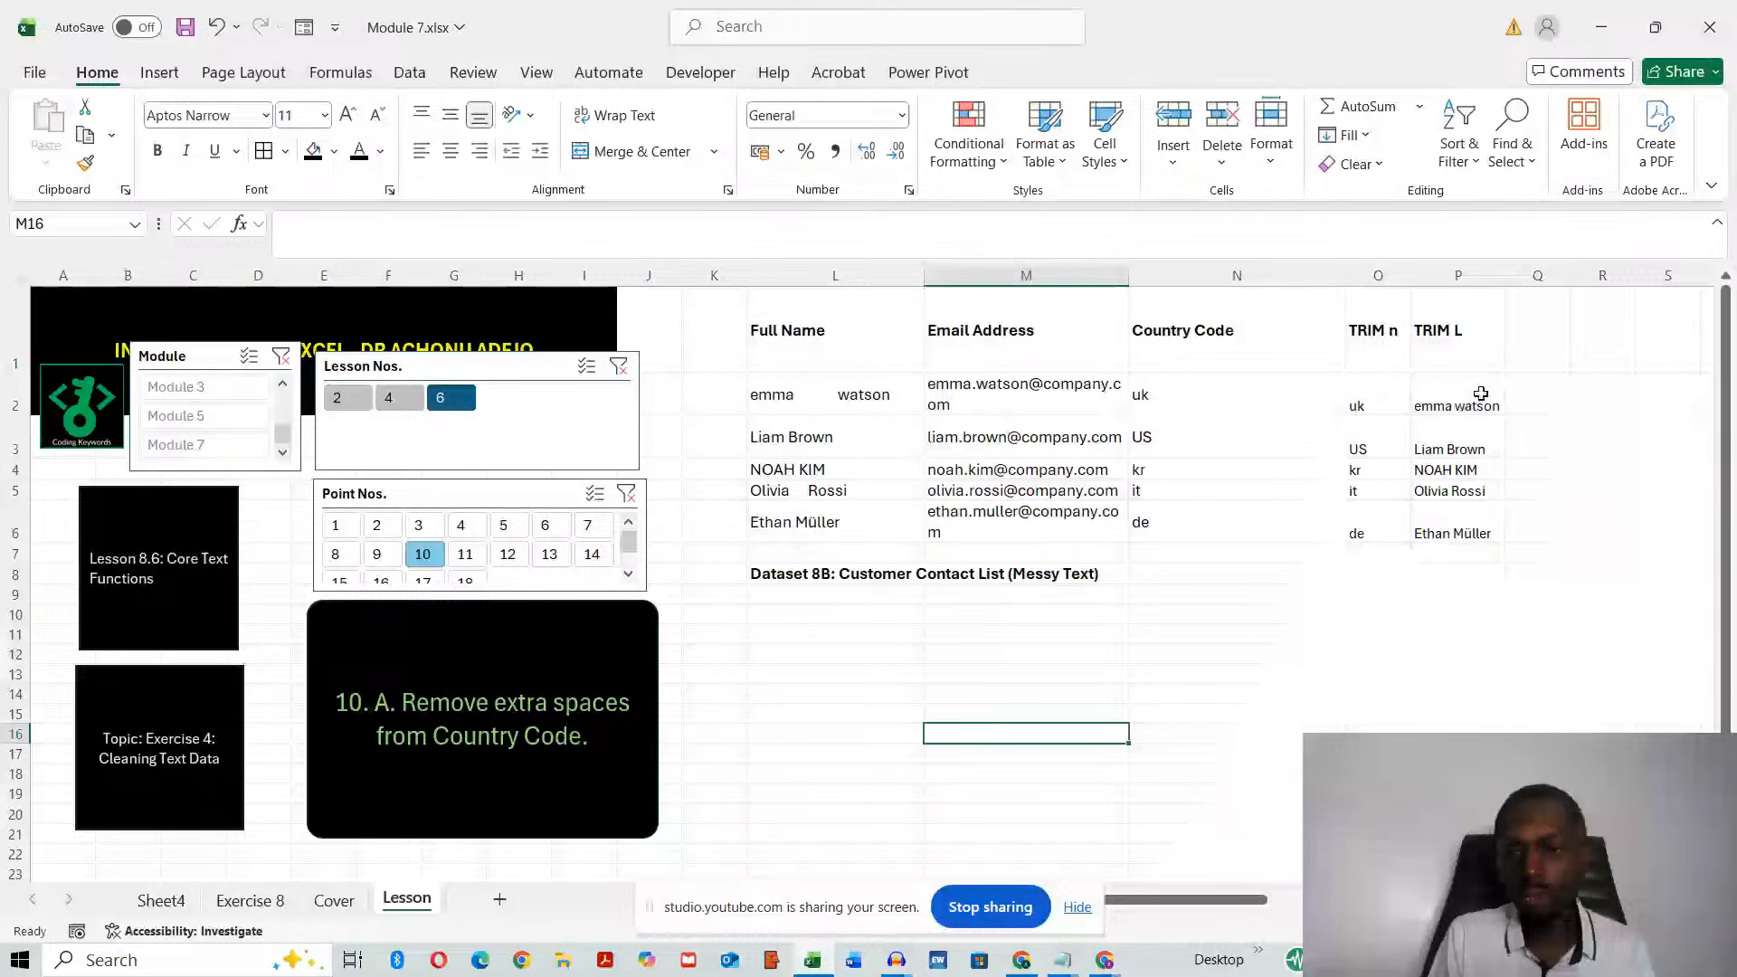
pyautogui.moveTo(1481, 394); pyautogui.dragTo(1461, 519)
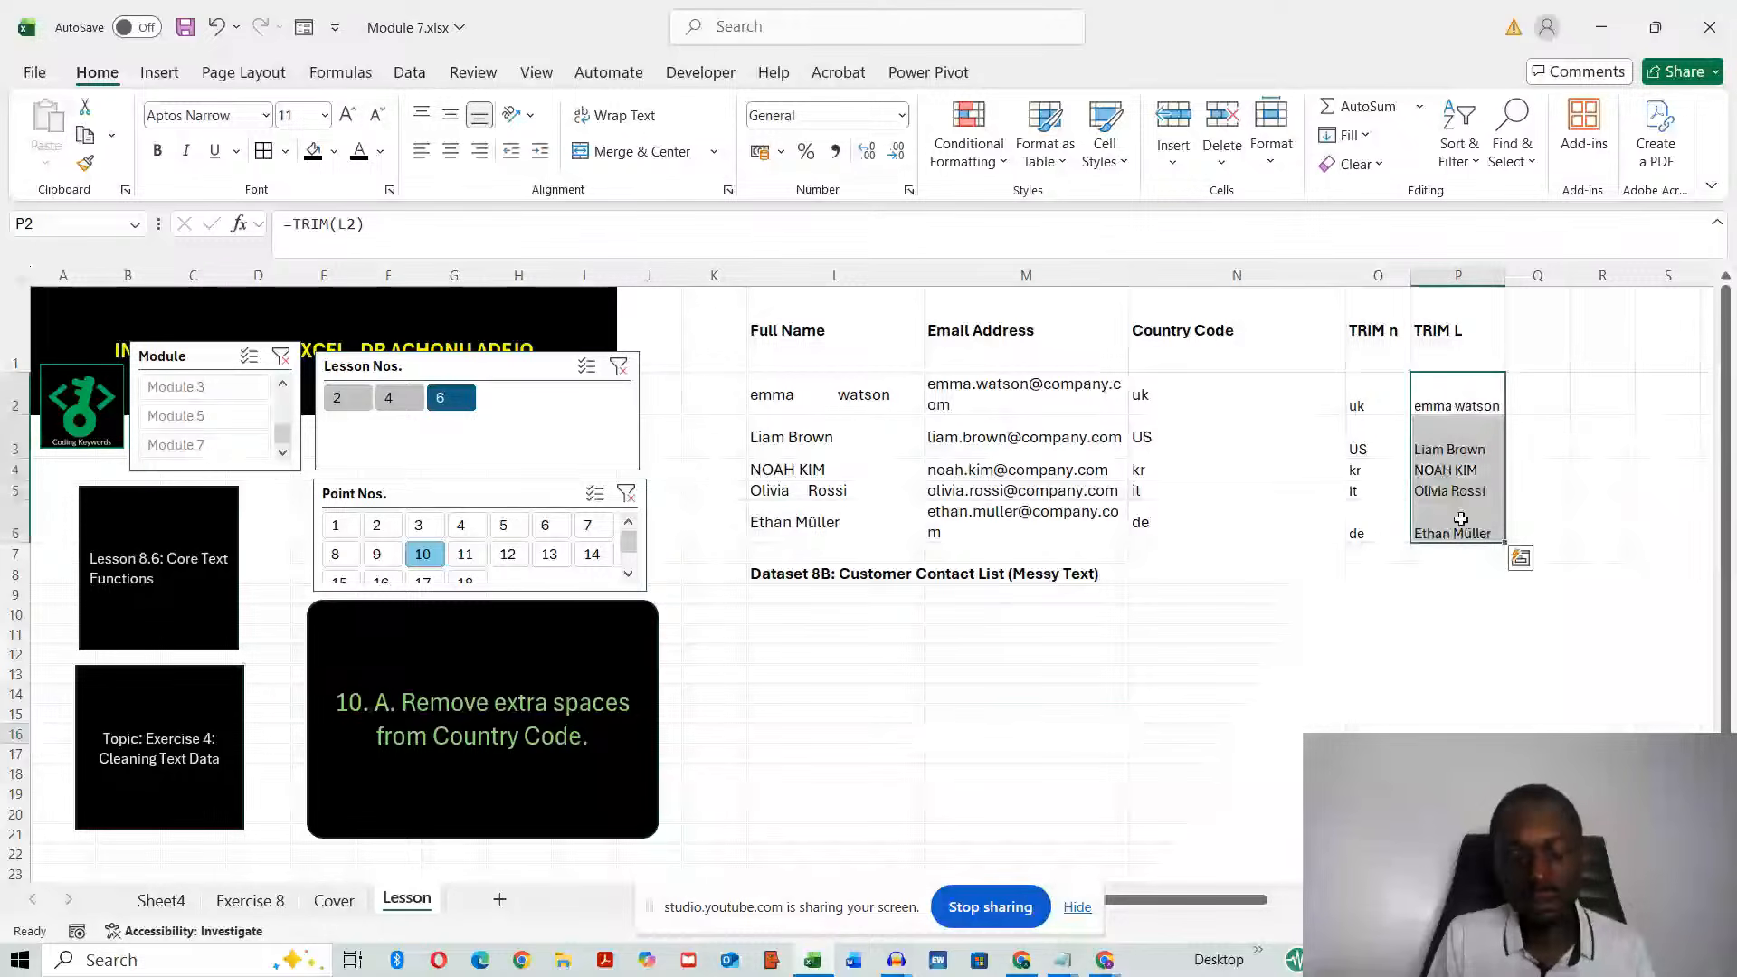
# - Widen column Q and paste the trimmed full names from P2:P6 into Q2:Q6 as values only
pyautogui.hotkey('ctrl', 'c')
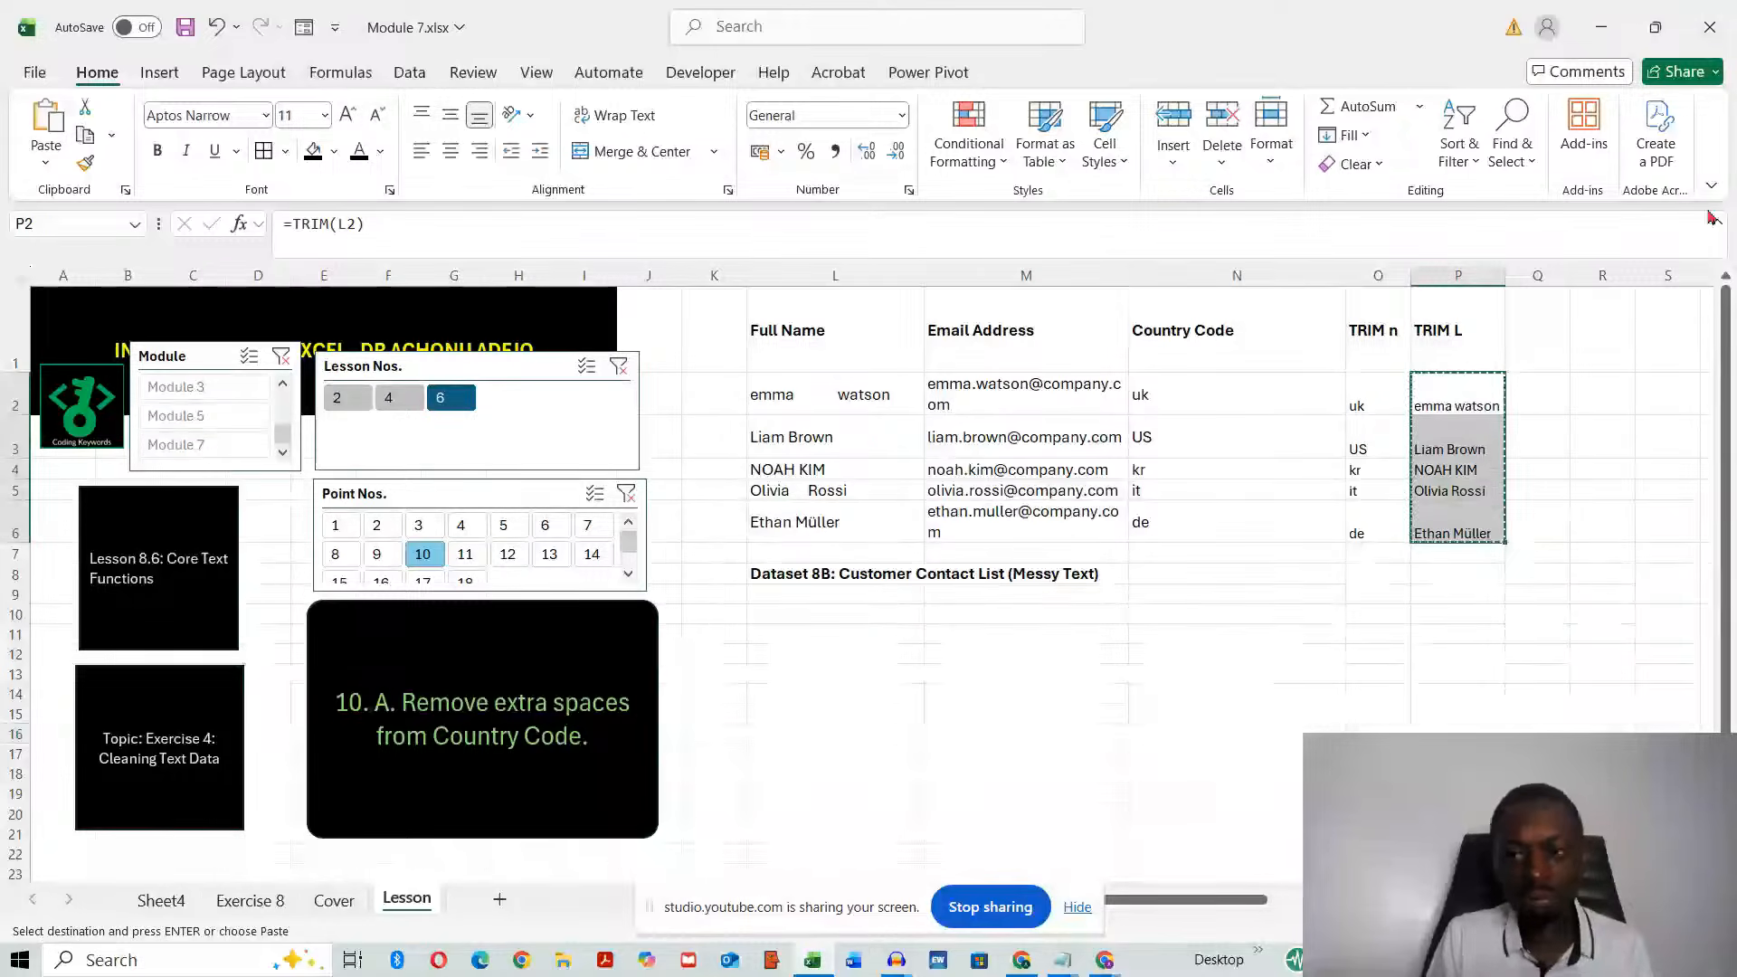
pyautogui.moveTo(1572, 284); pyautogui.dragTo(1614, 284)
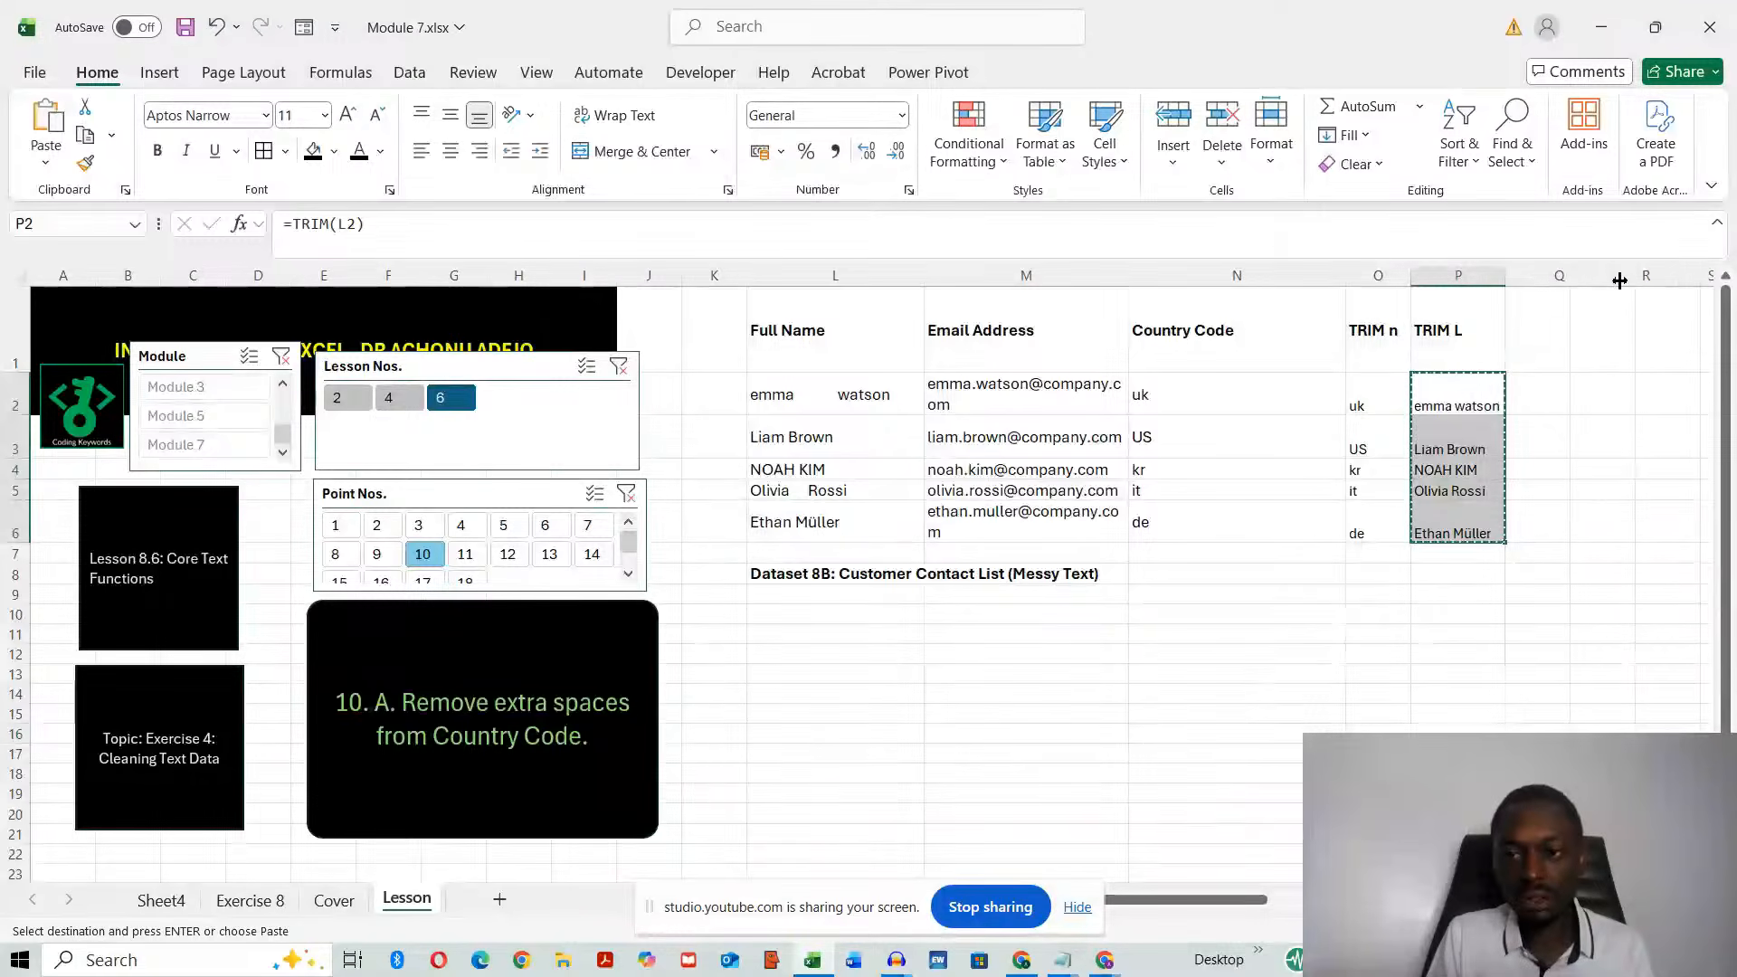
pyautogui.click(1535, 391)
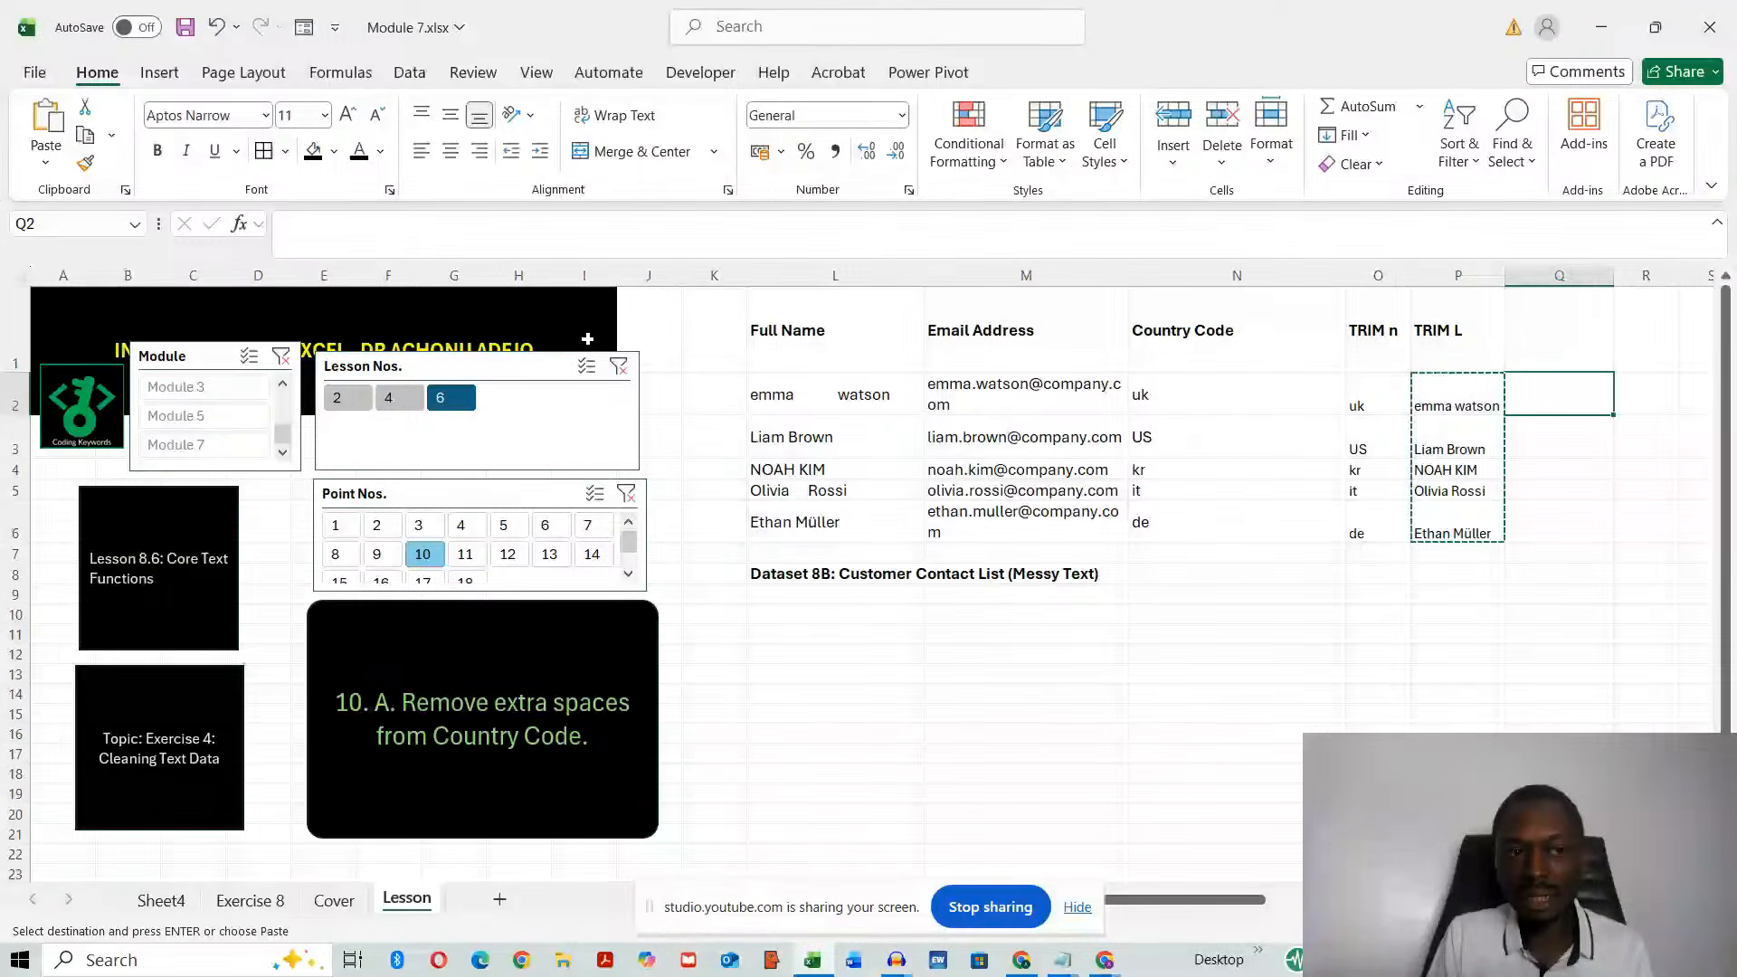
pyautogui.click(47, 165)
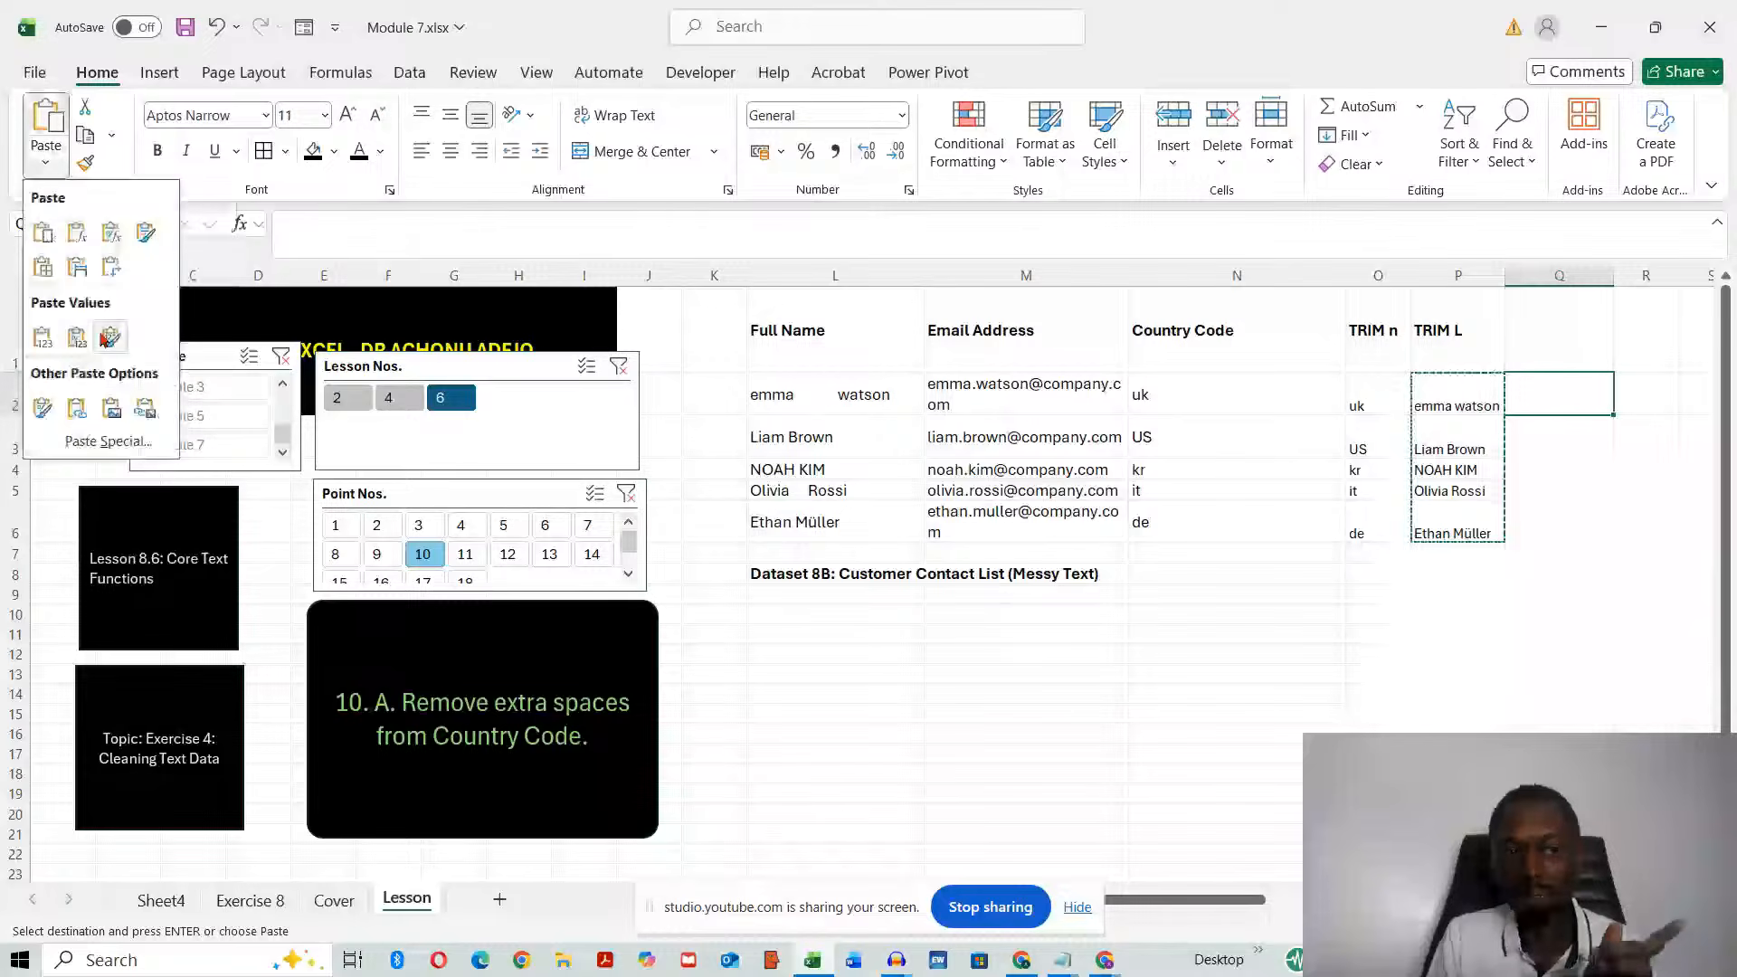
pyautogui.click(42, 342)
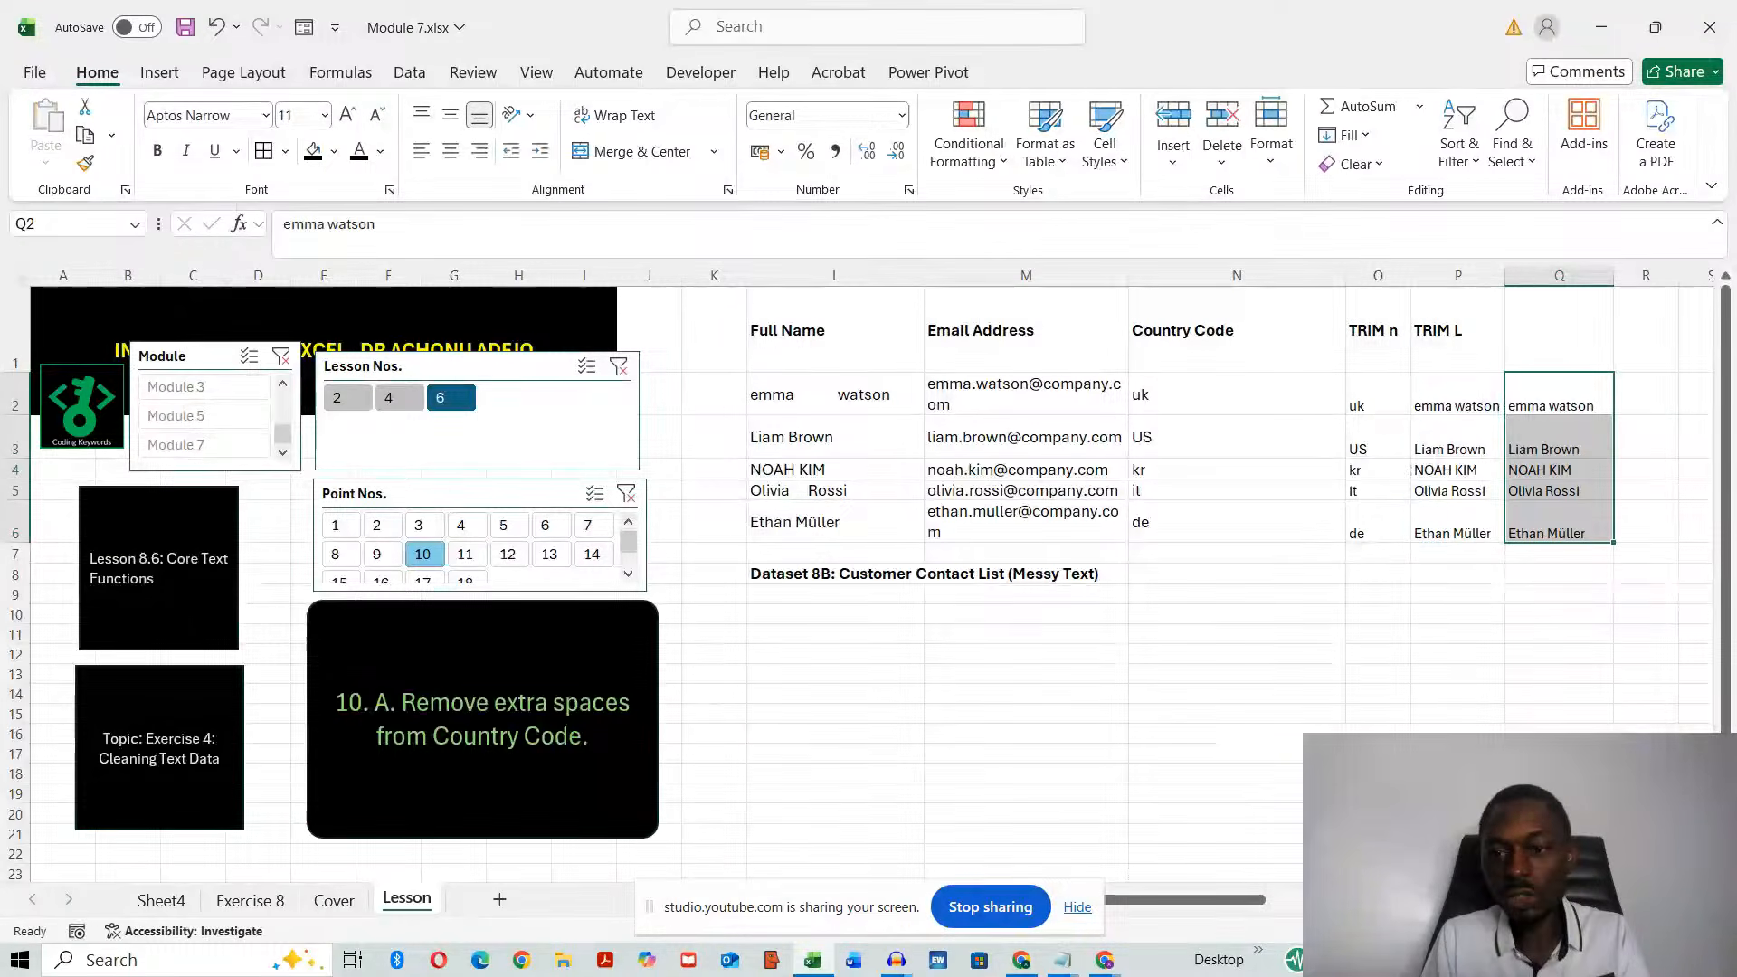
pyautogui.click(1457, 794)
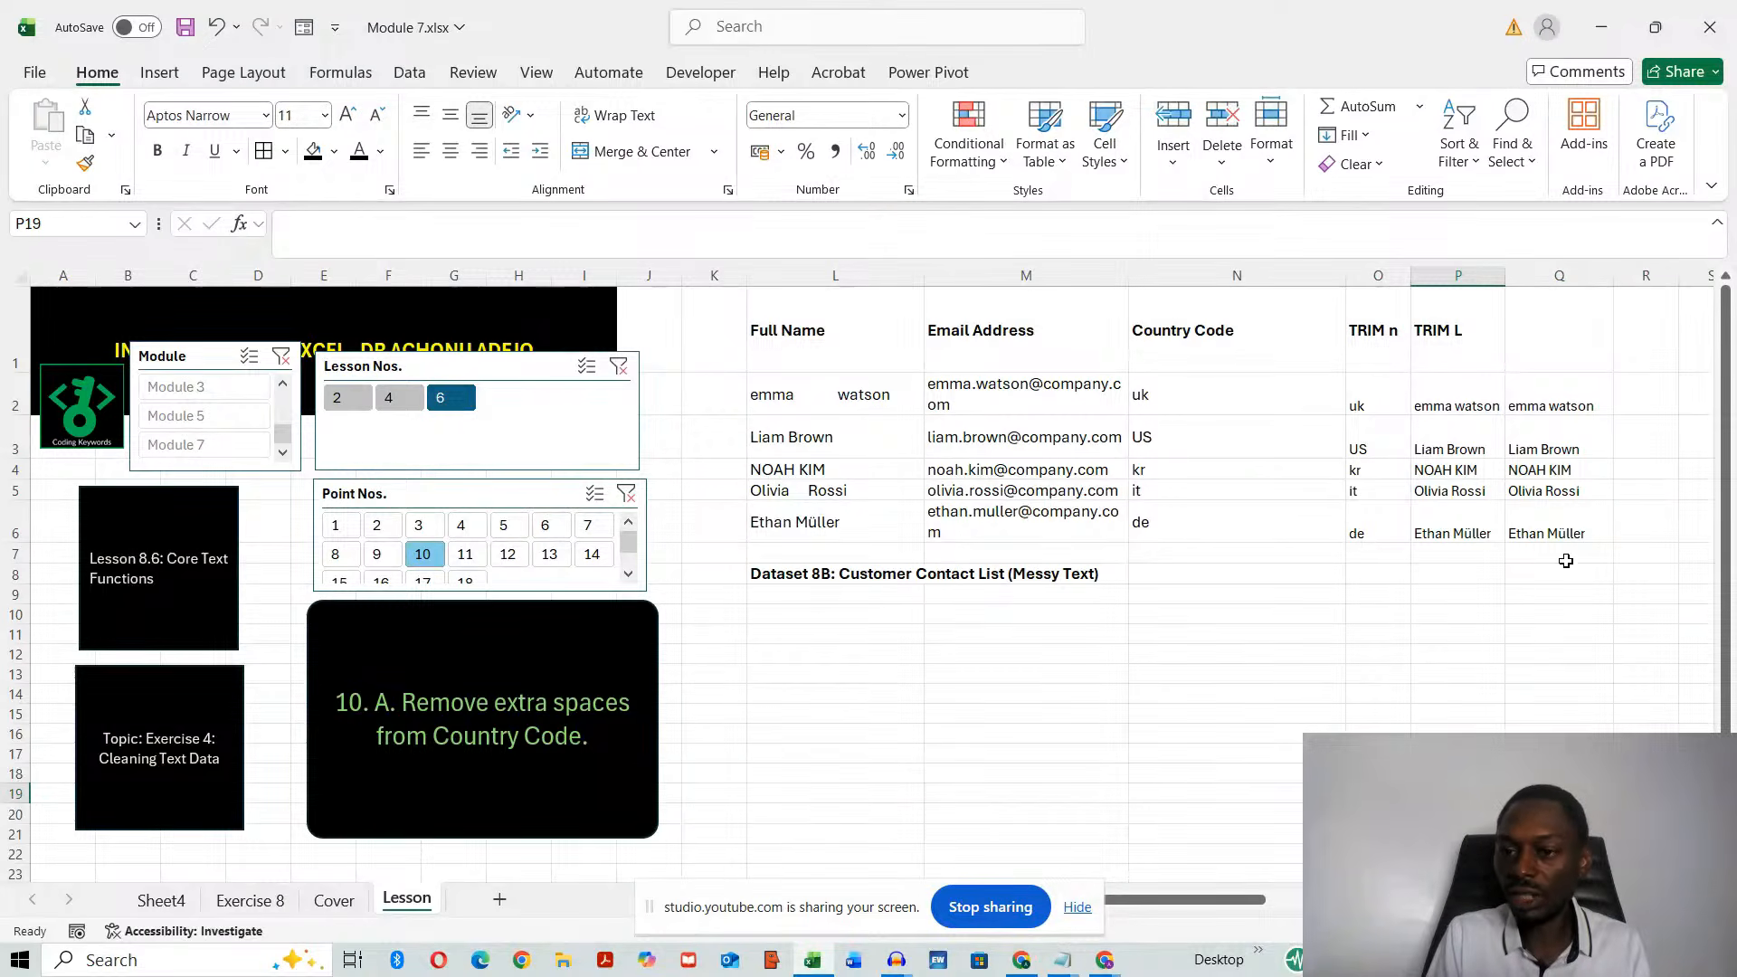
pyautogui.click(1563, 394)
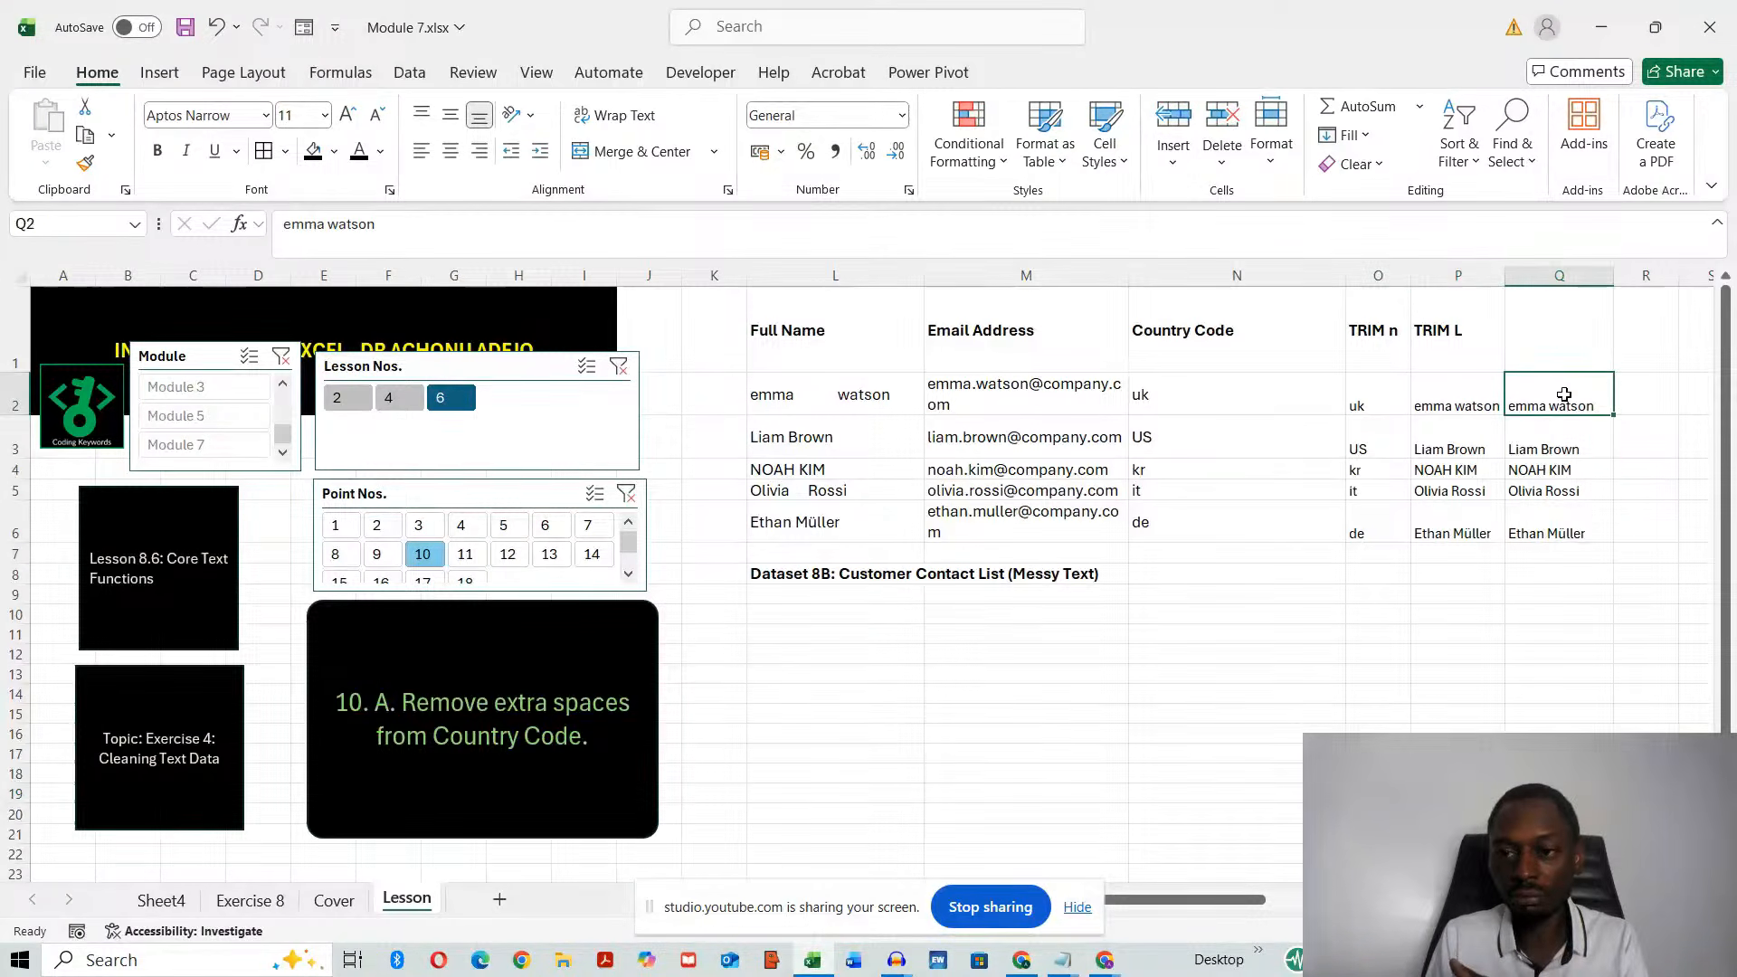
pyautogui.moveTo(1563, 395); pyautogui.dragTo(1553, 521)
pyautogui.press('Return')
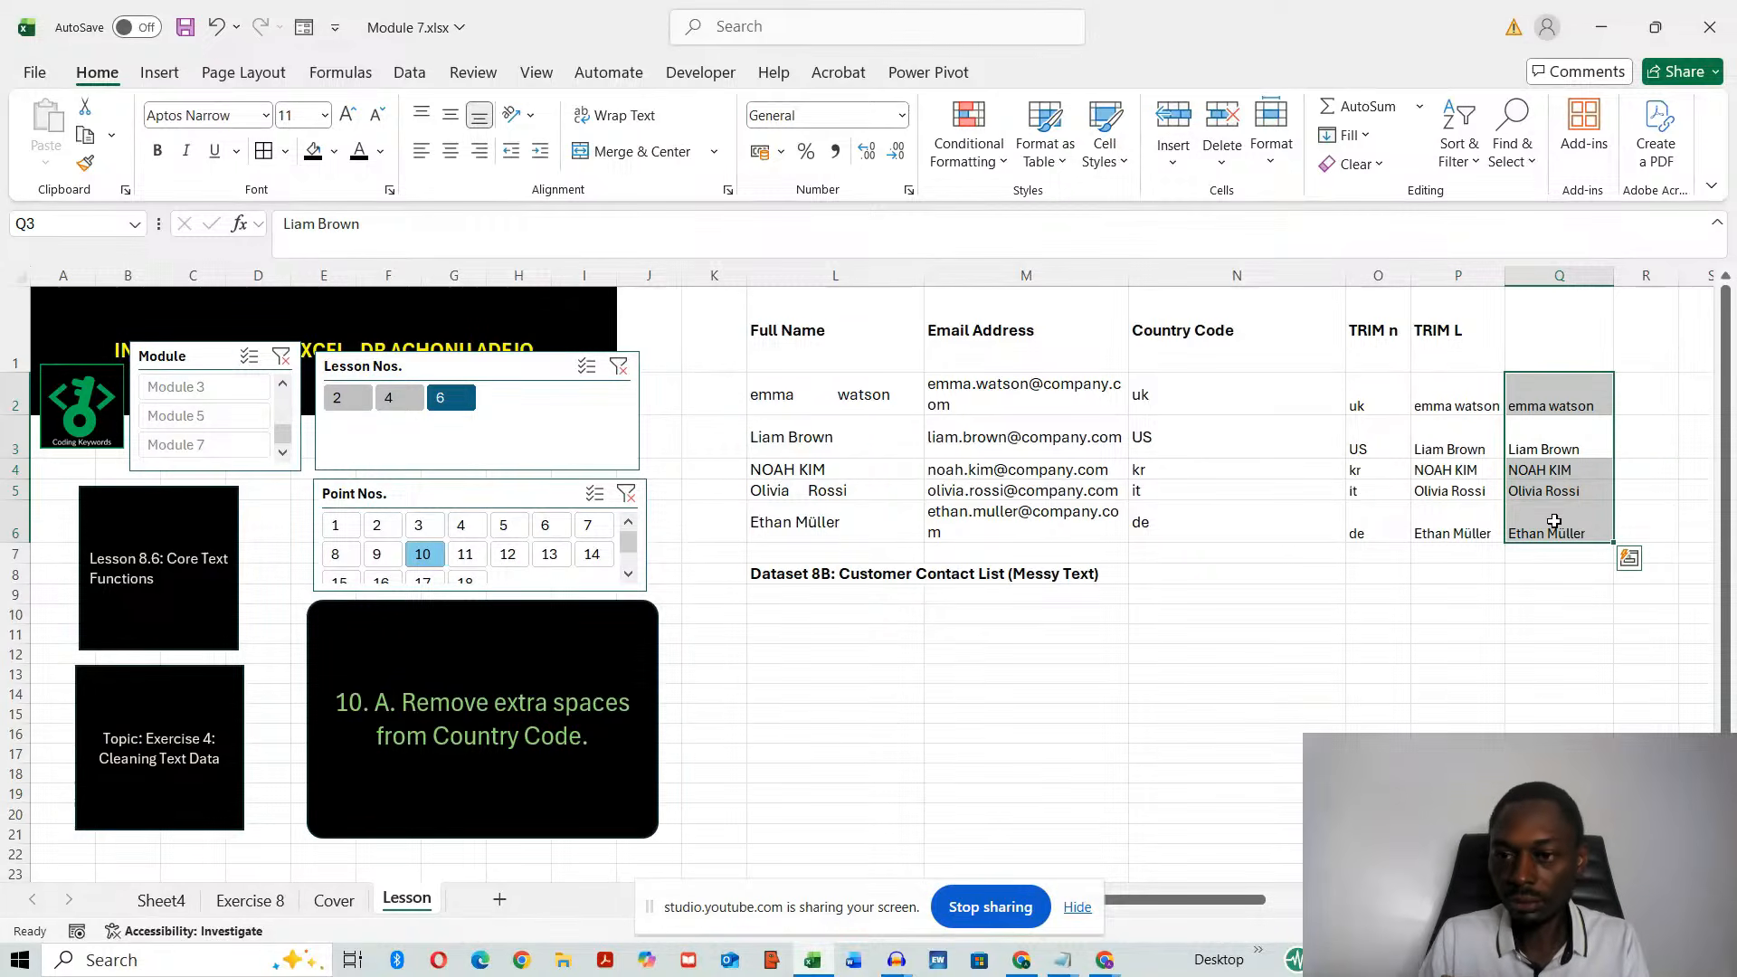
pyautogui.click(1473, 636)
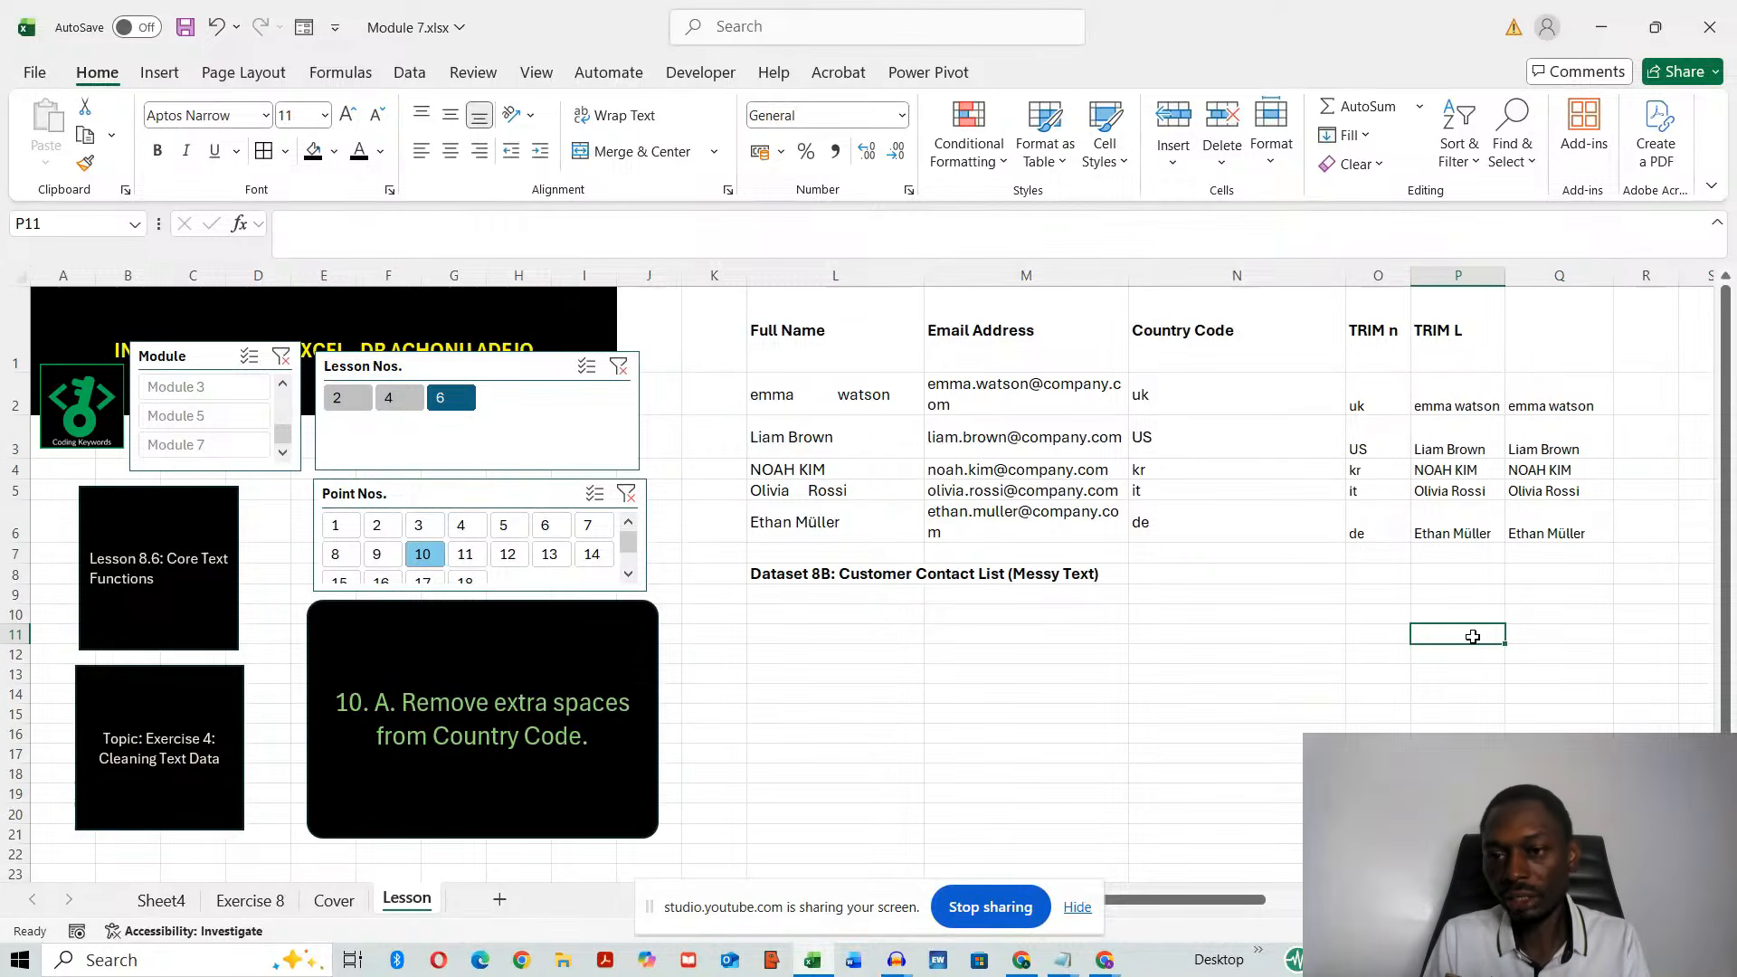
# - Delete the TRIM L column P containing the formulas
pyautogui.click(1445, 273)
pyautogui.rightClick(1446, 273)
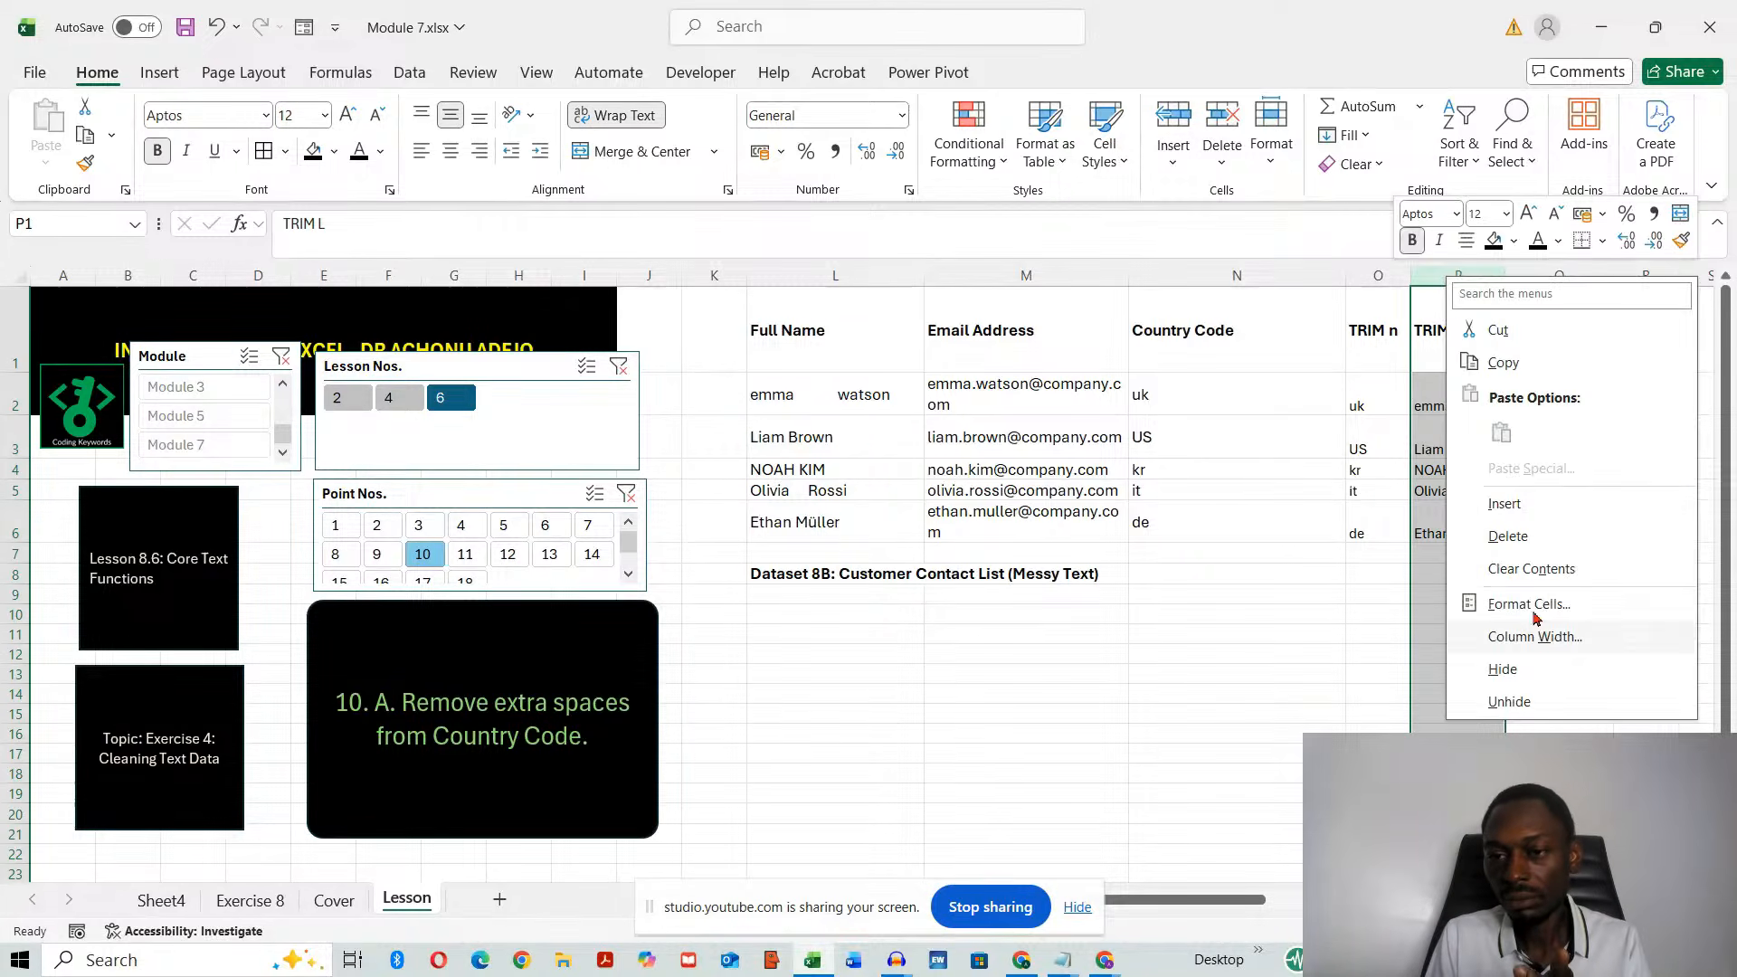
pyautogui.click(1507, 536)
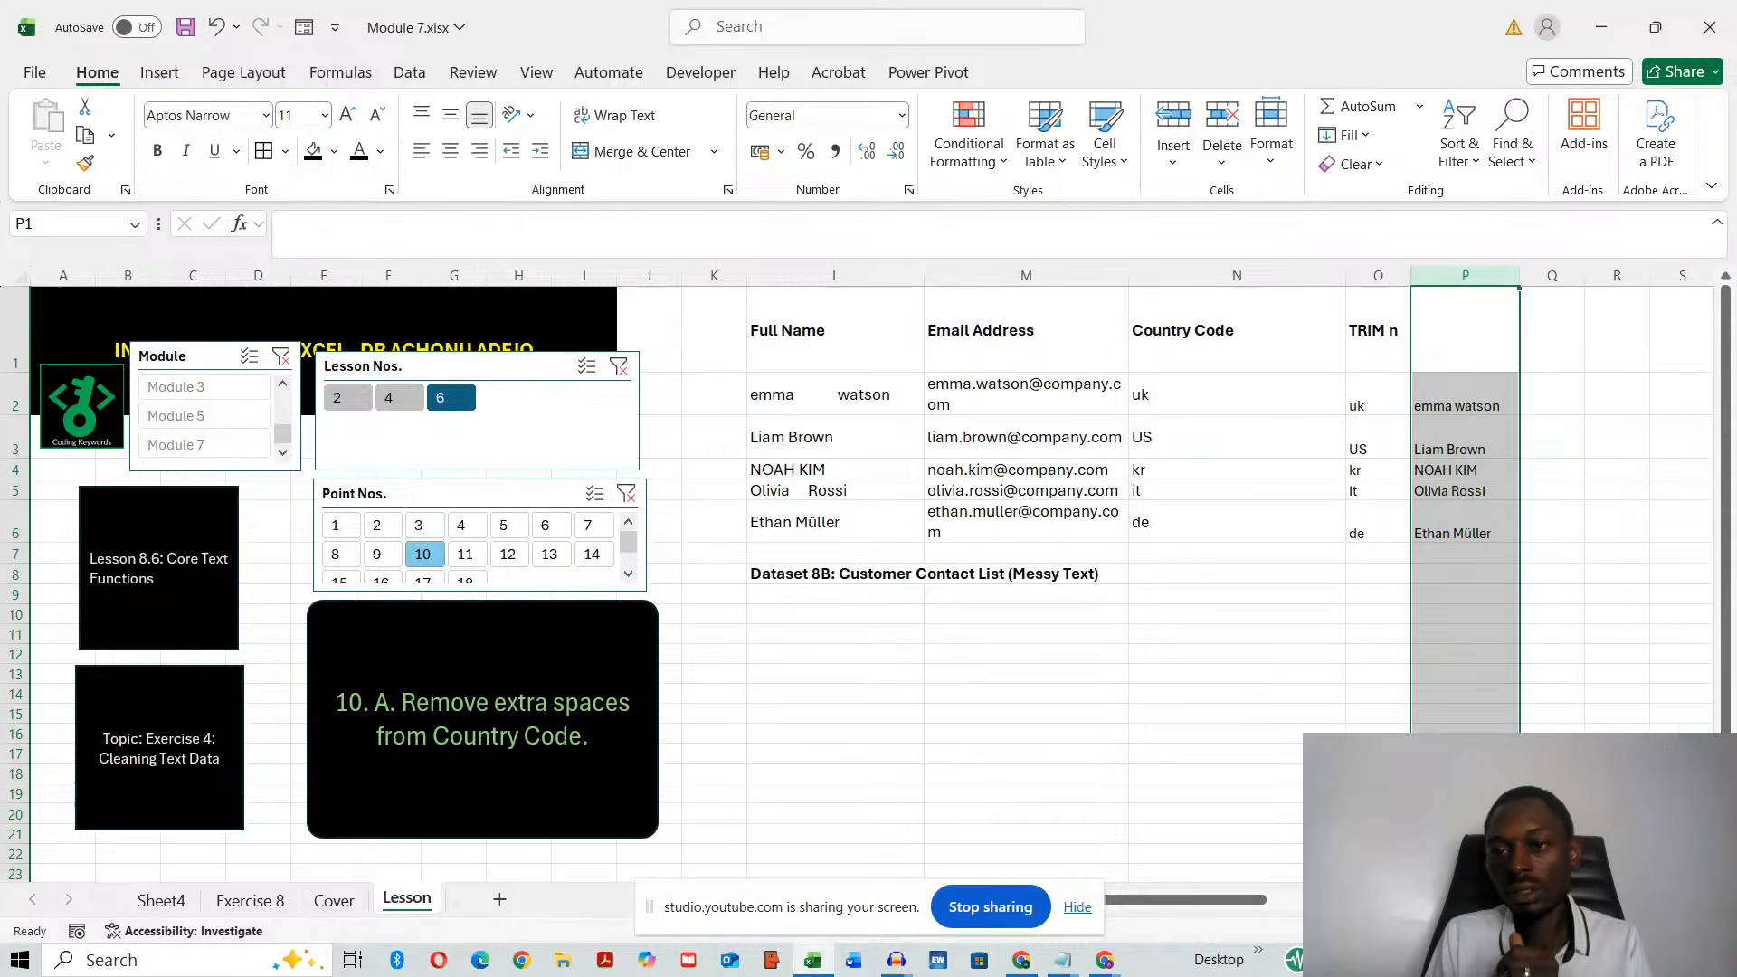
pyautogui.click(1449, 681)
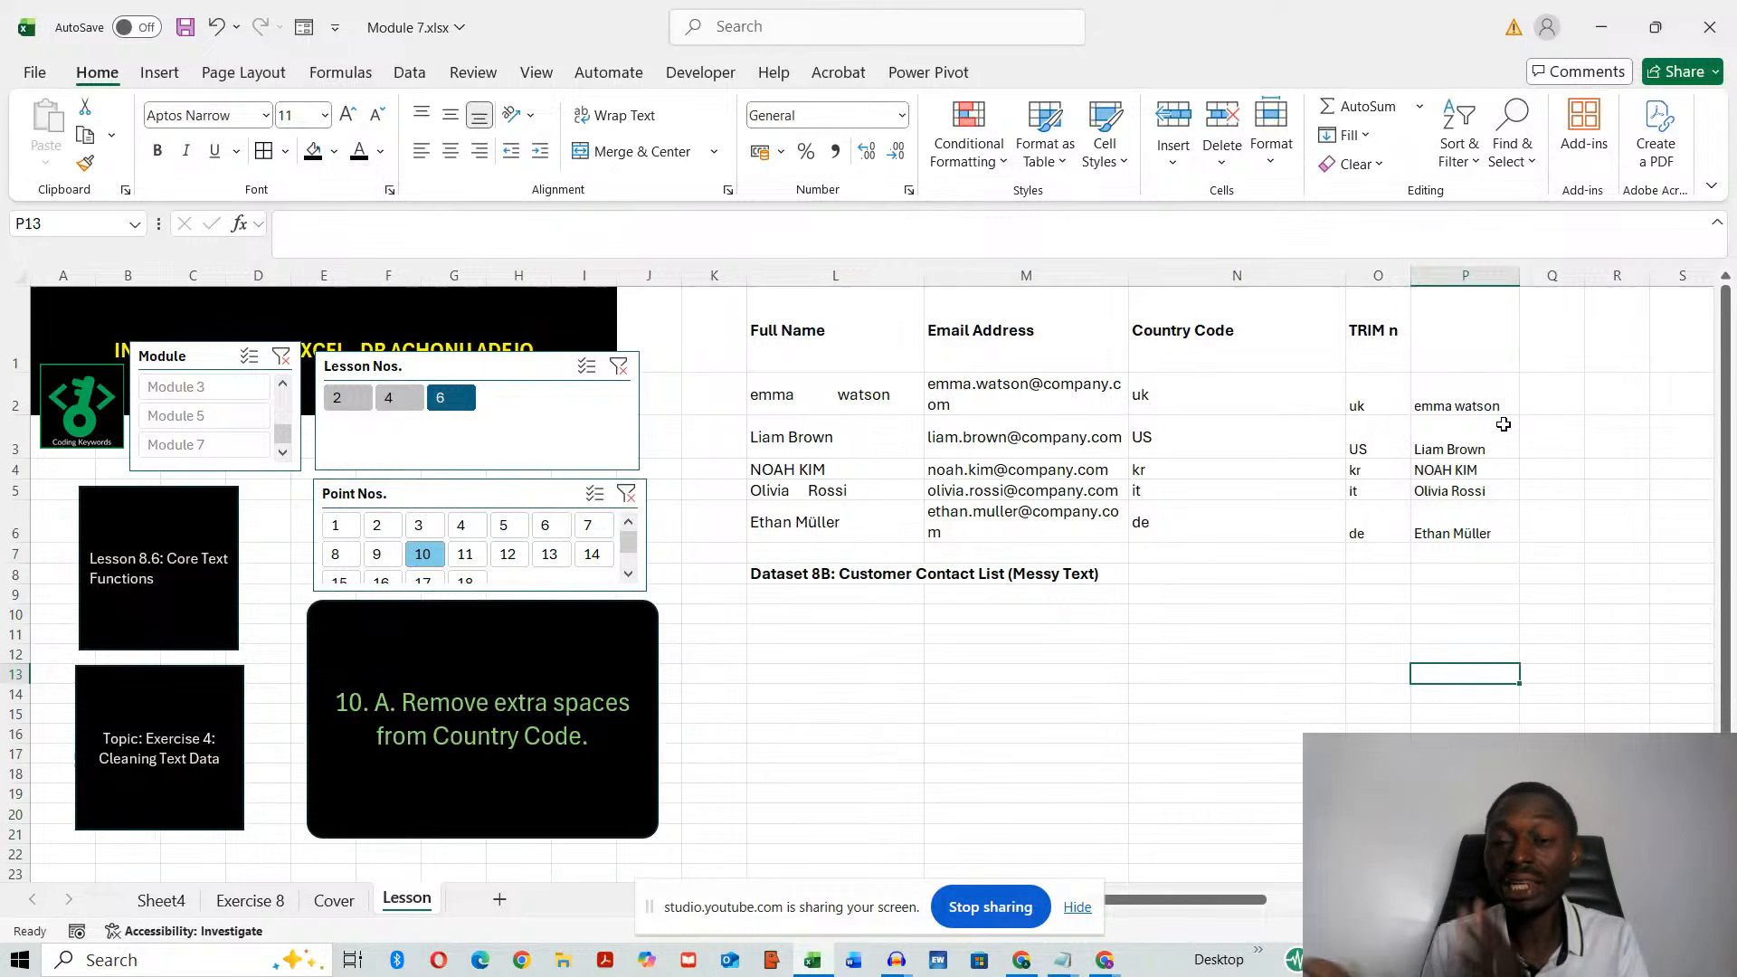
# - Copy the cleaned names in P2:P6 over the original full names starting at L2
pyautogui.moveTo(1467, 407); pyautogui.dragTo(1466, 526)
pyautogui.hotkey('ctrl', 'c')
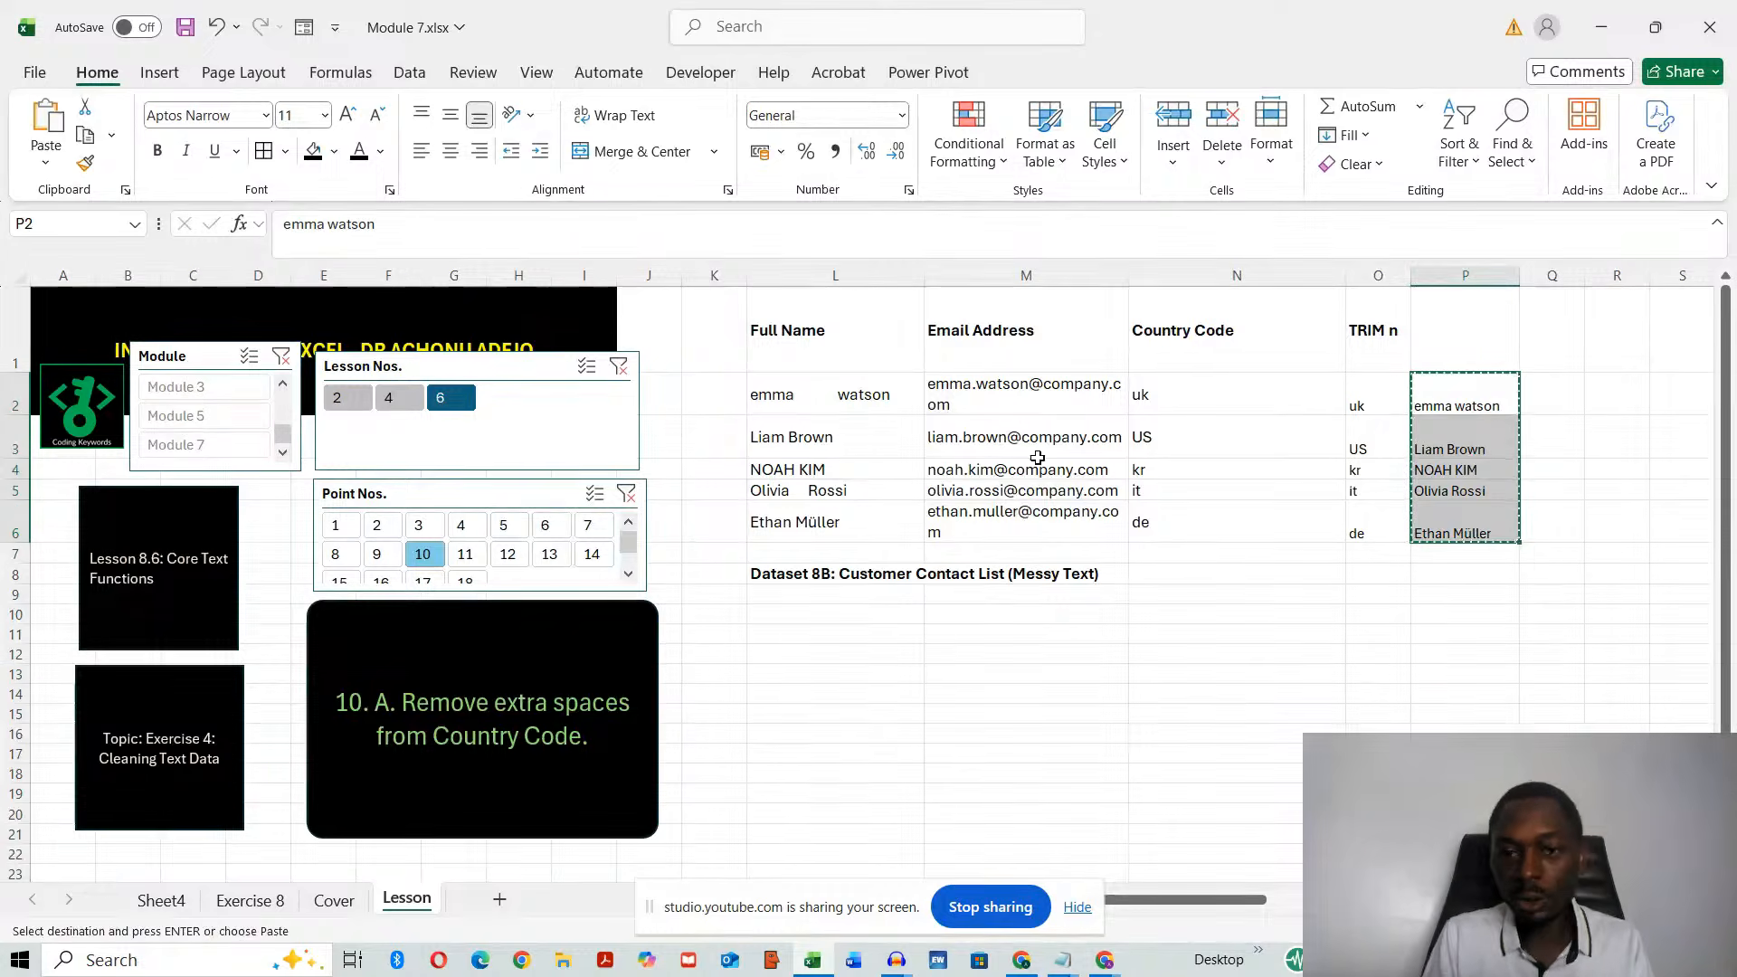
pyautogui.click(876, 399)
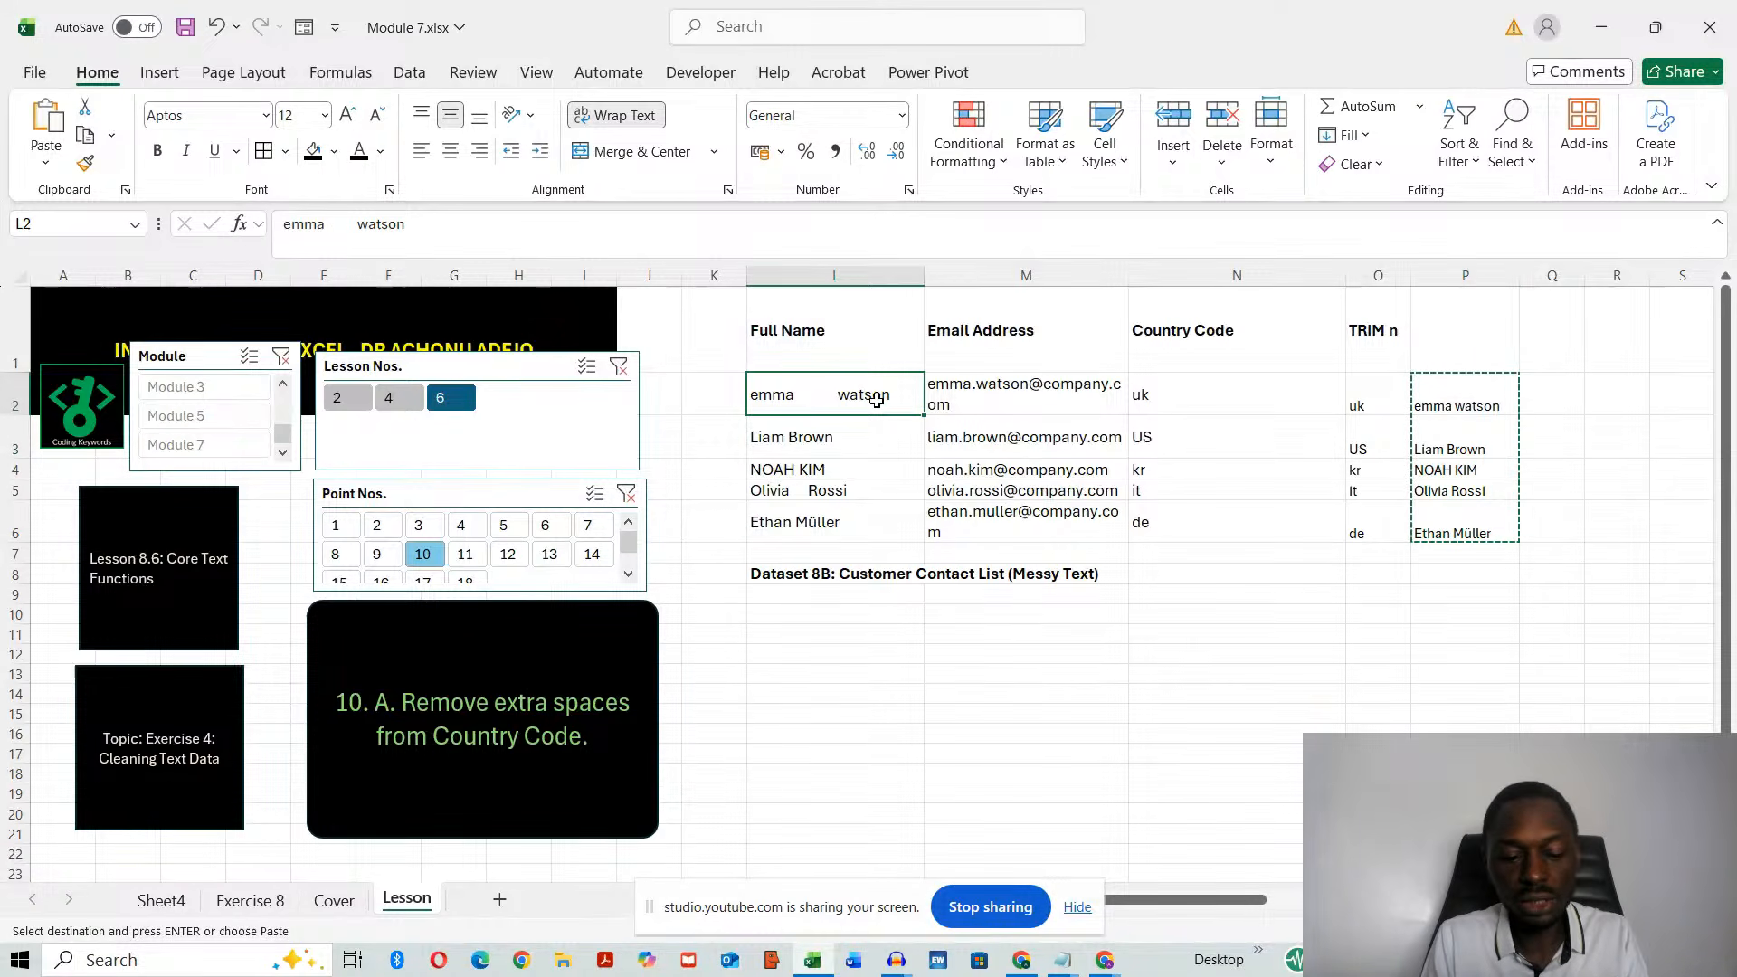
pyautogui.hotkey('ctrl', 'v')
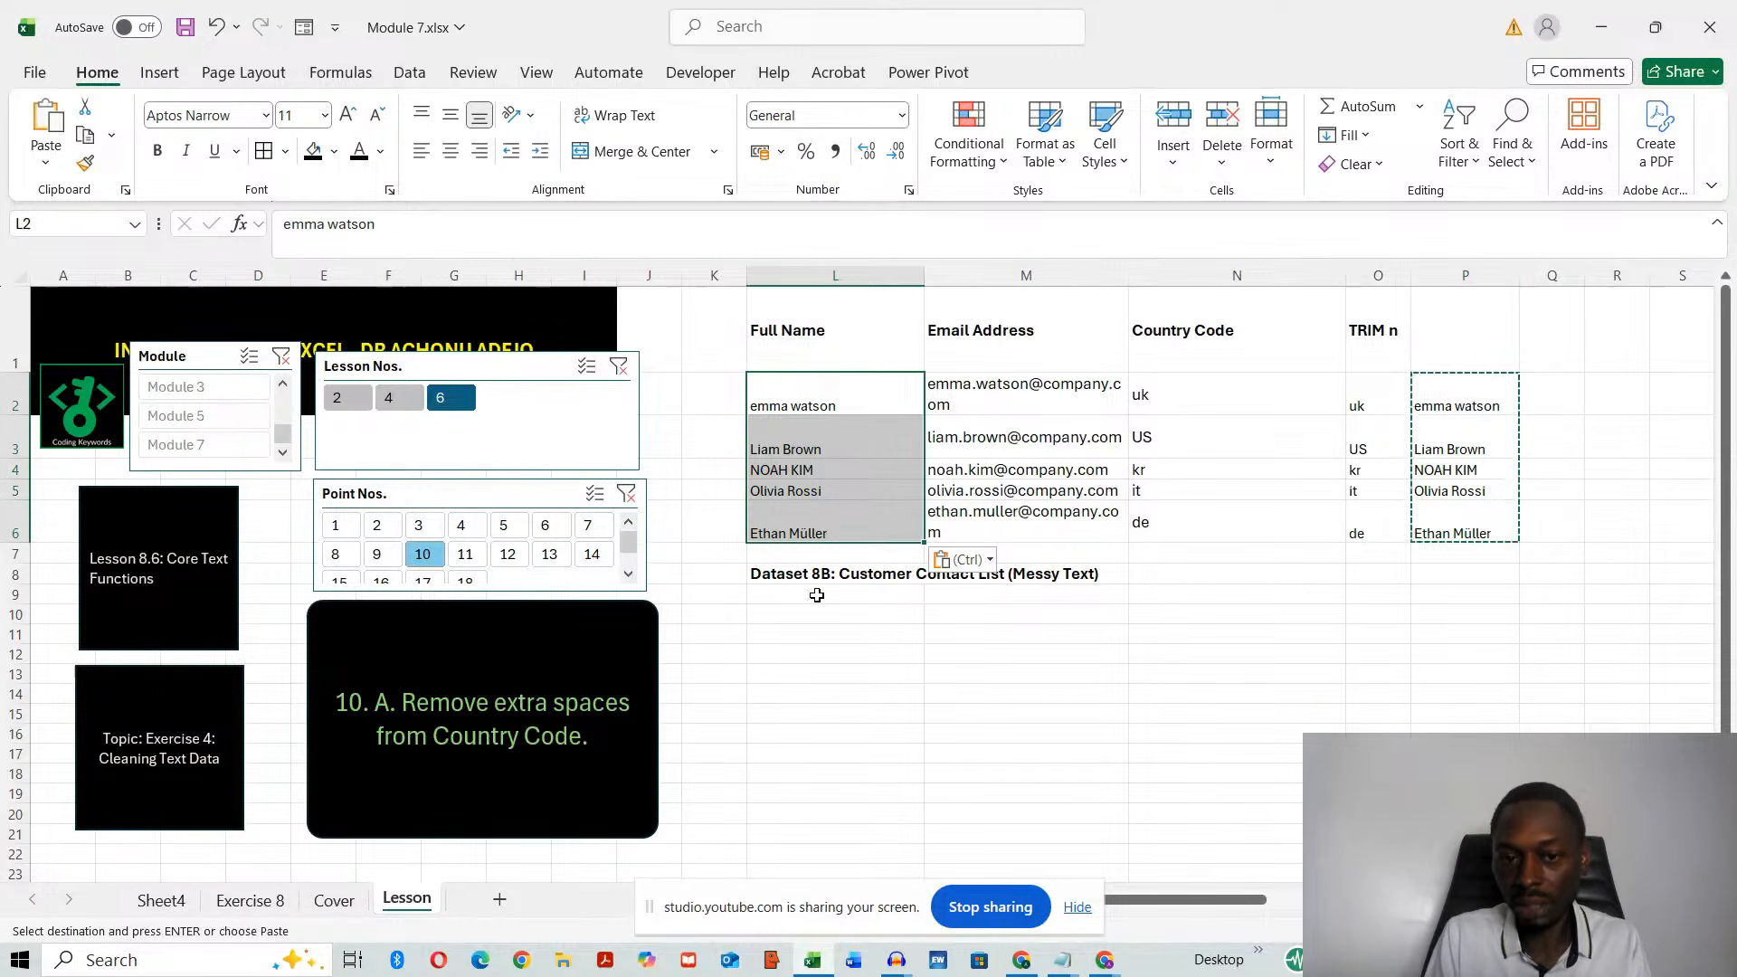
pyautogui.press('Escape')
pyautogui.click(1439, 590)
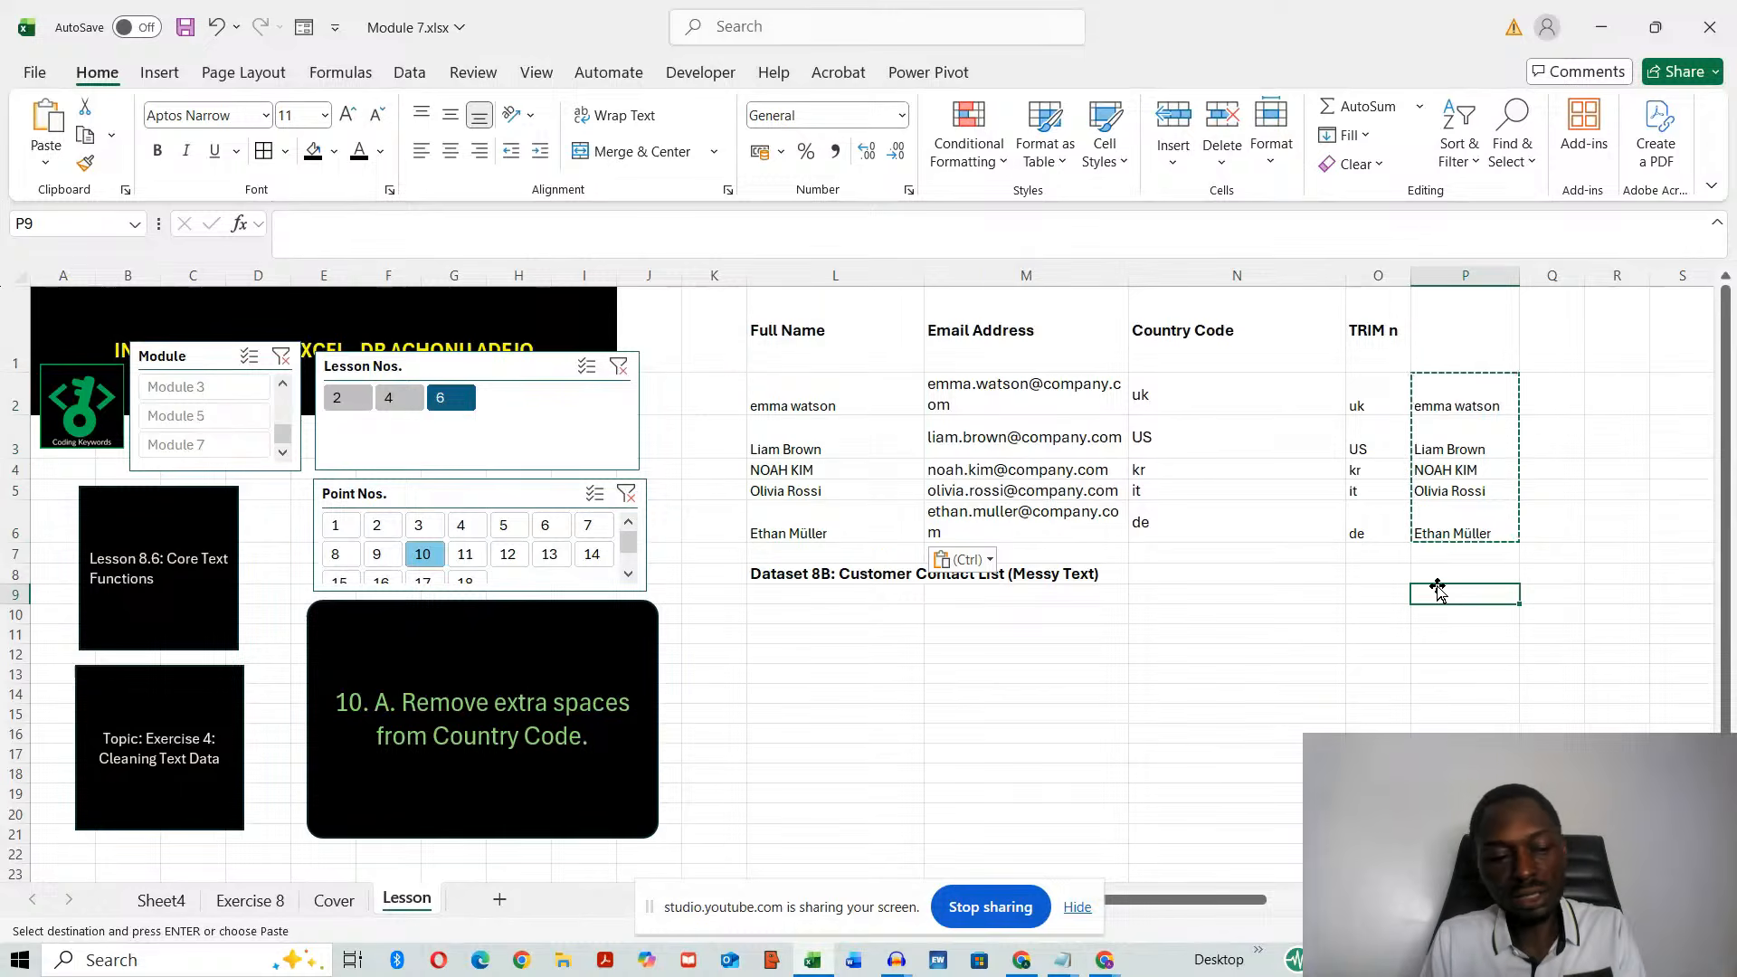
# - Clear the helper names from cells P1:P9
pyautogui.click(1436, 724)
pyautogui.click(1482, 357)
pyautogui.moveTo(1482, 357); pyautogui.dragTo(1481, 593)
pyautogui.press('Delete')
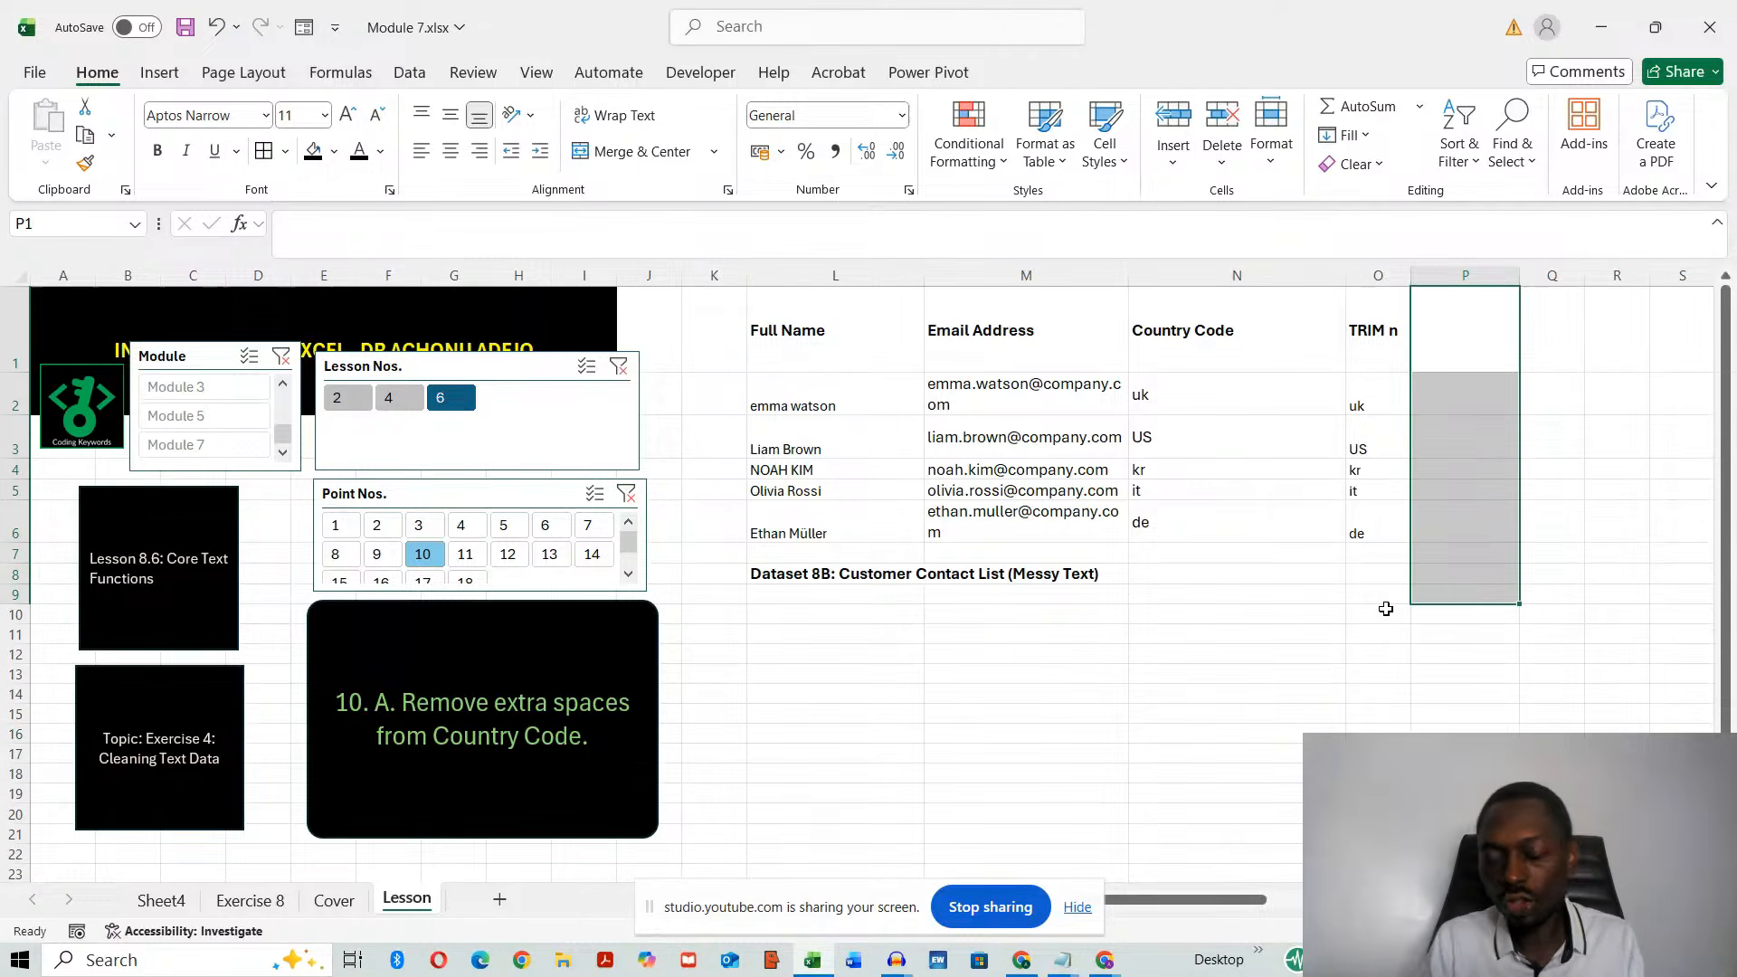
pyautogui.click(1043, 816)
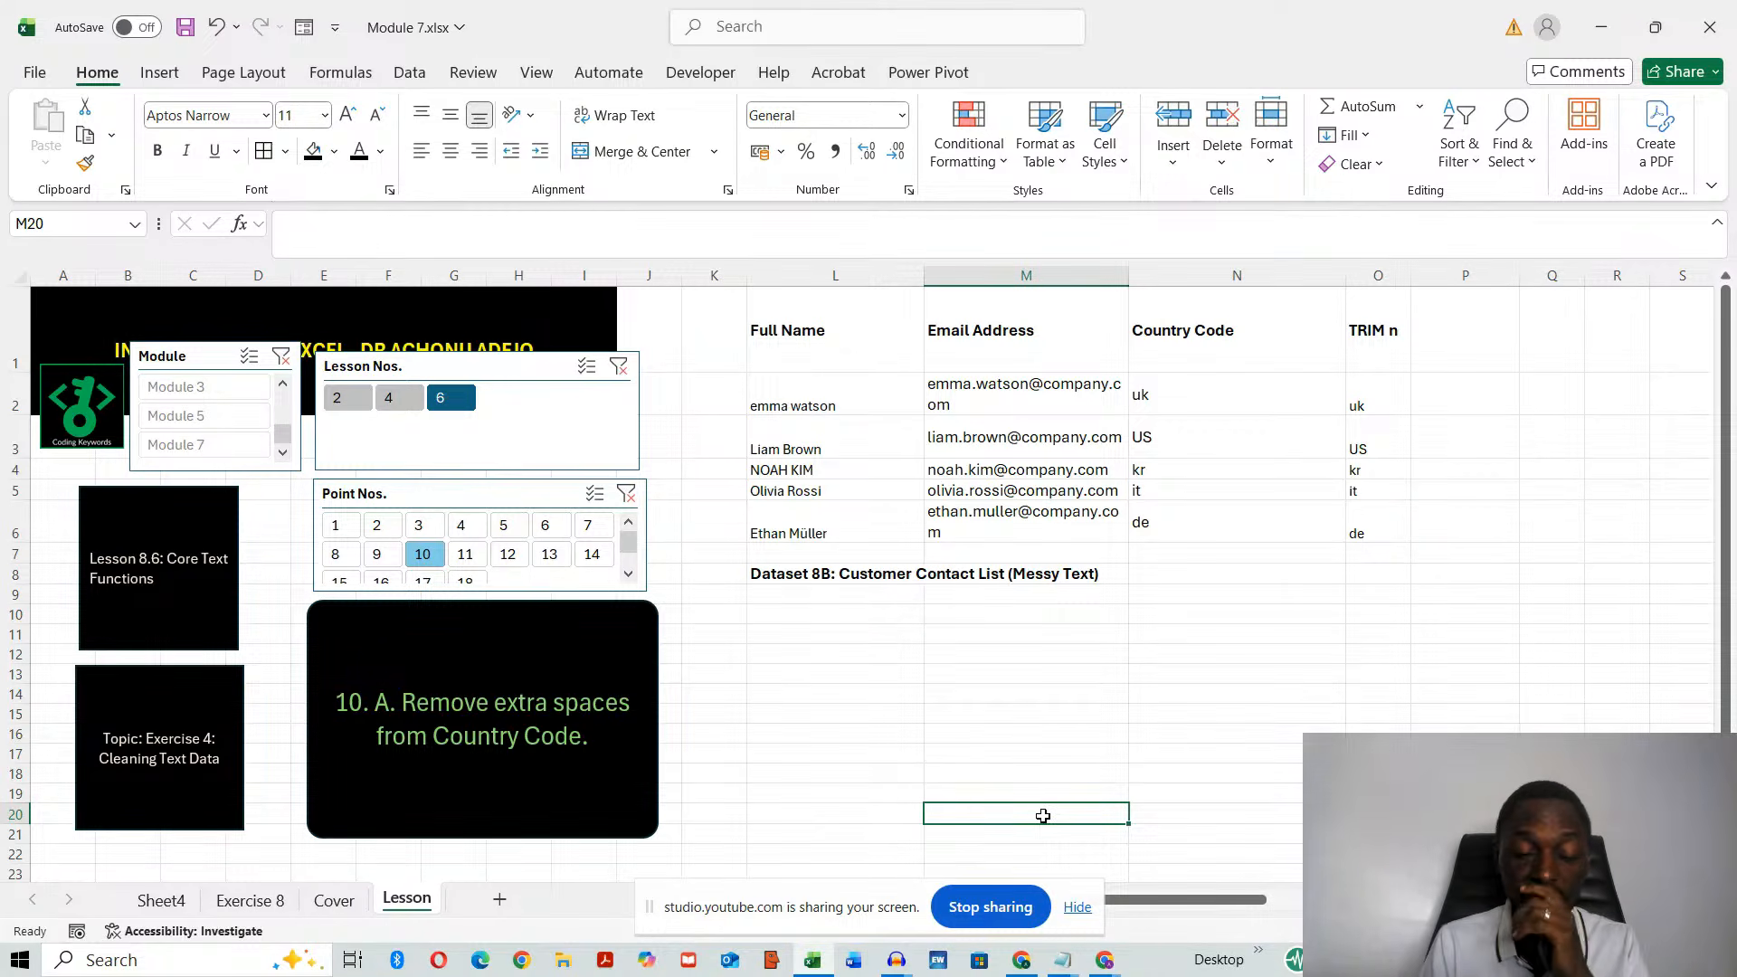
# - Show lesson point 11, then uppercase the country codes with =UPPER(N2) in P2, filled down to P6
pyautogui.click(465, 554)
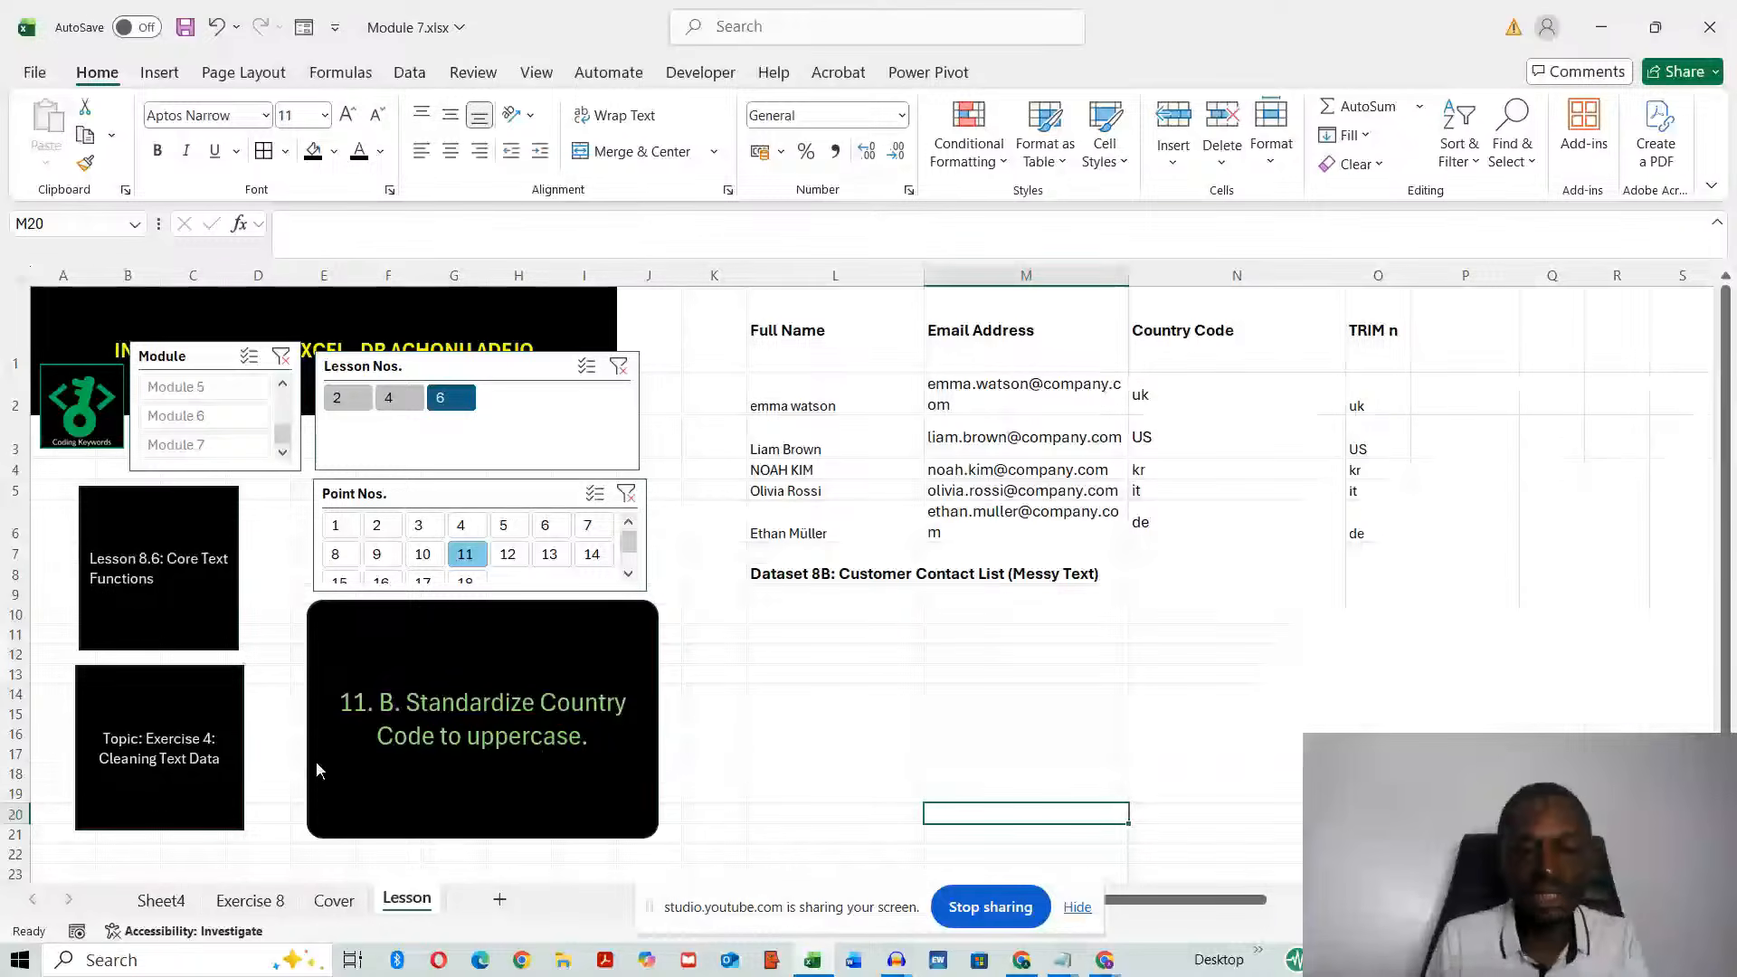
pyautogui.click(1465, 405)
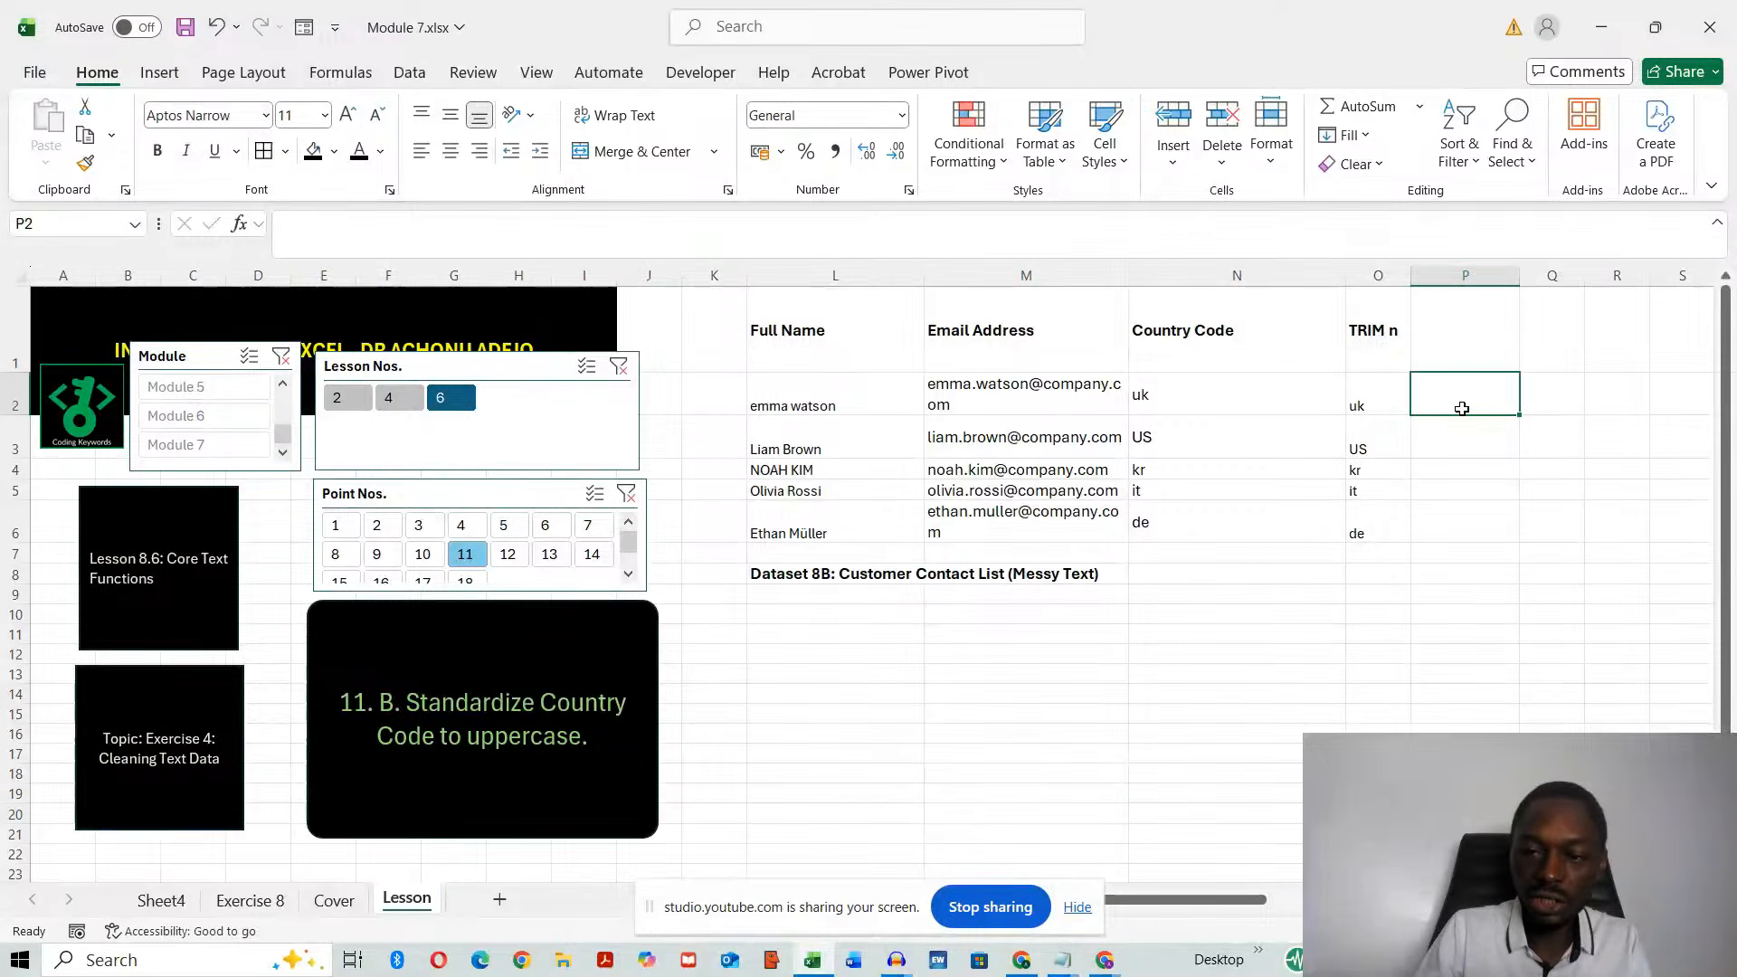
pyautogui.write('=')
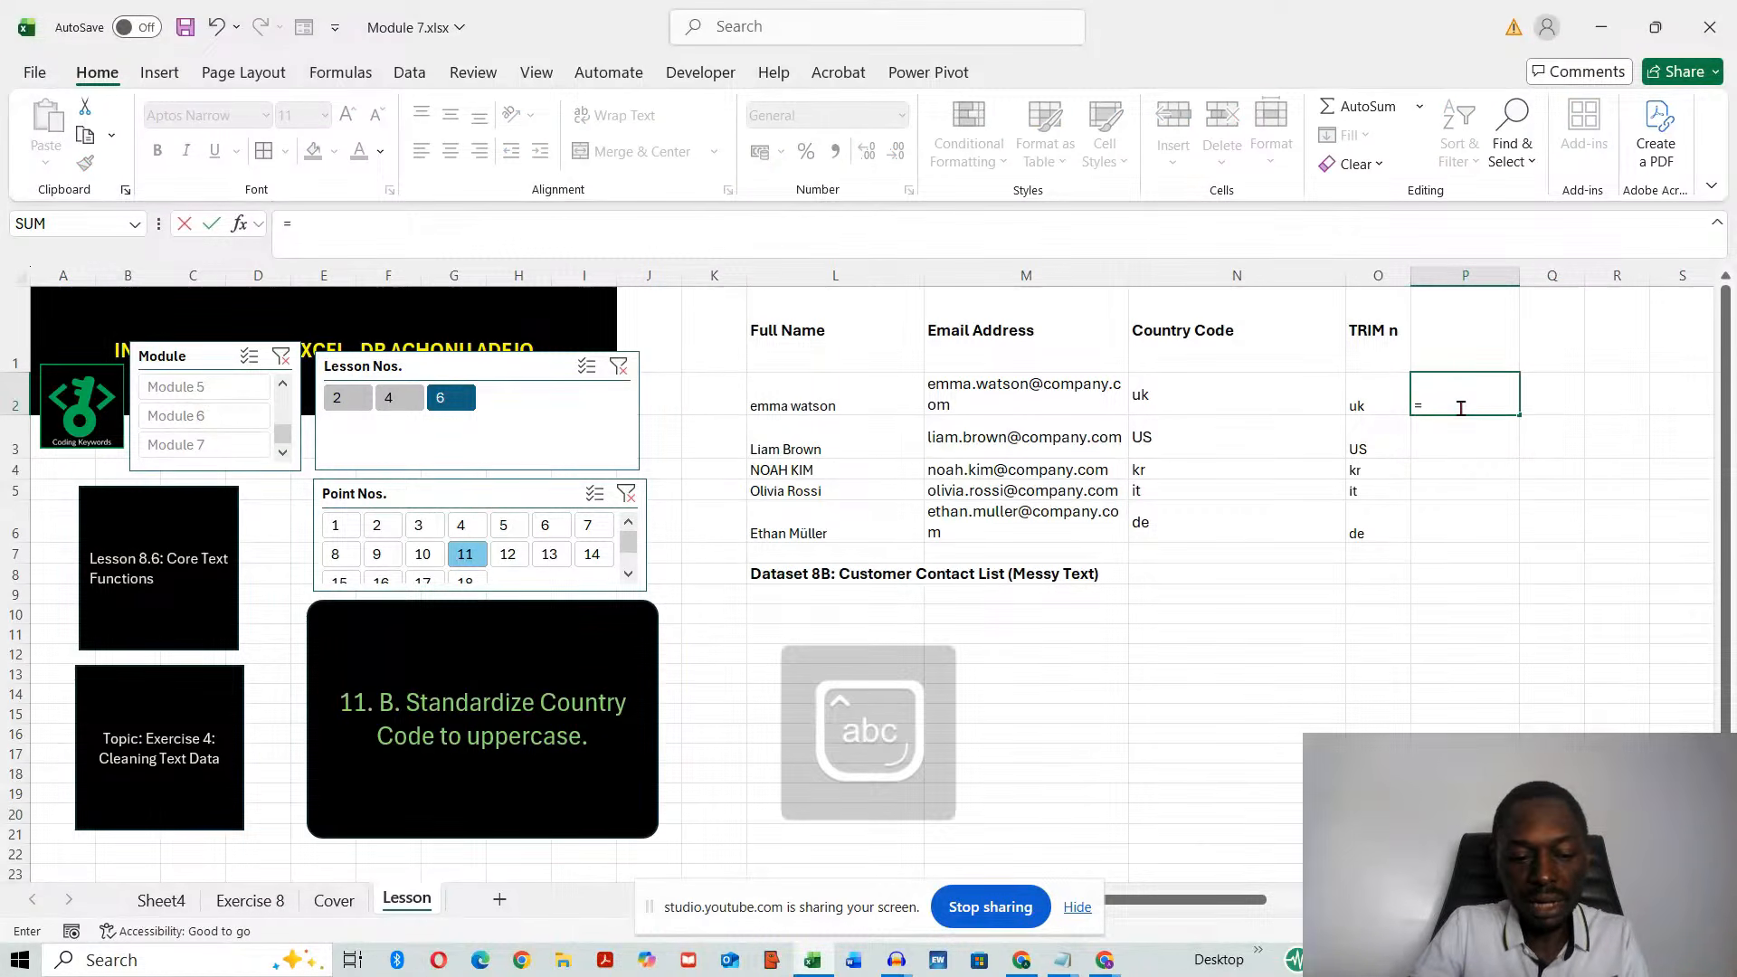
pyautogui.write('UPPER')
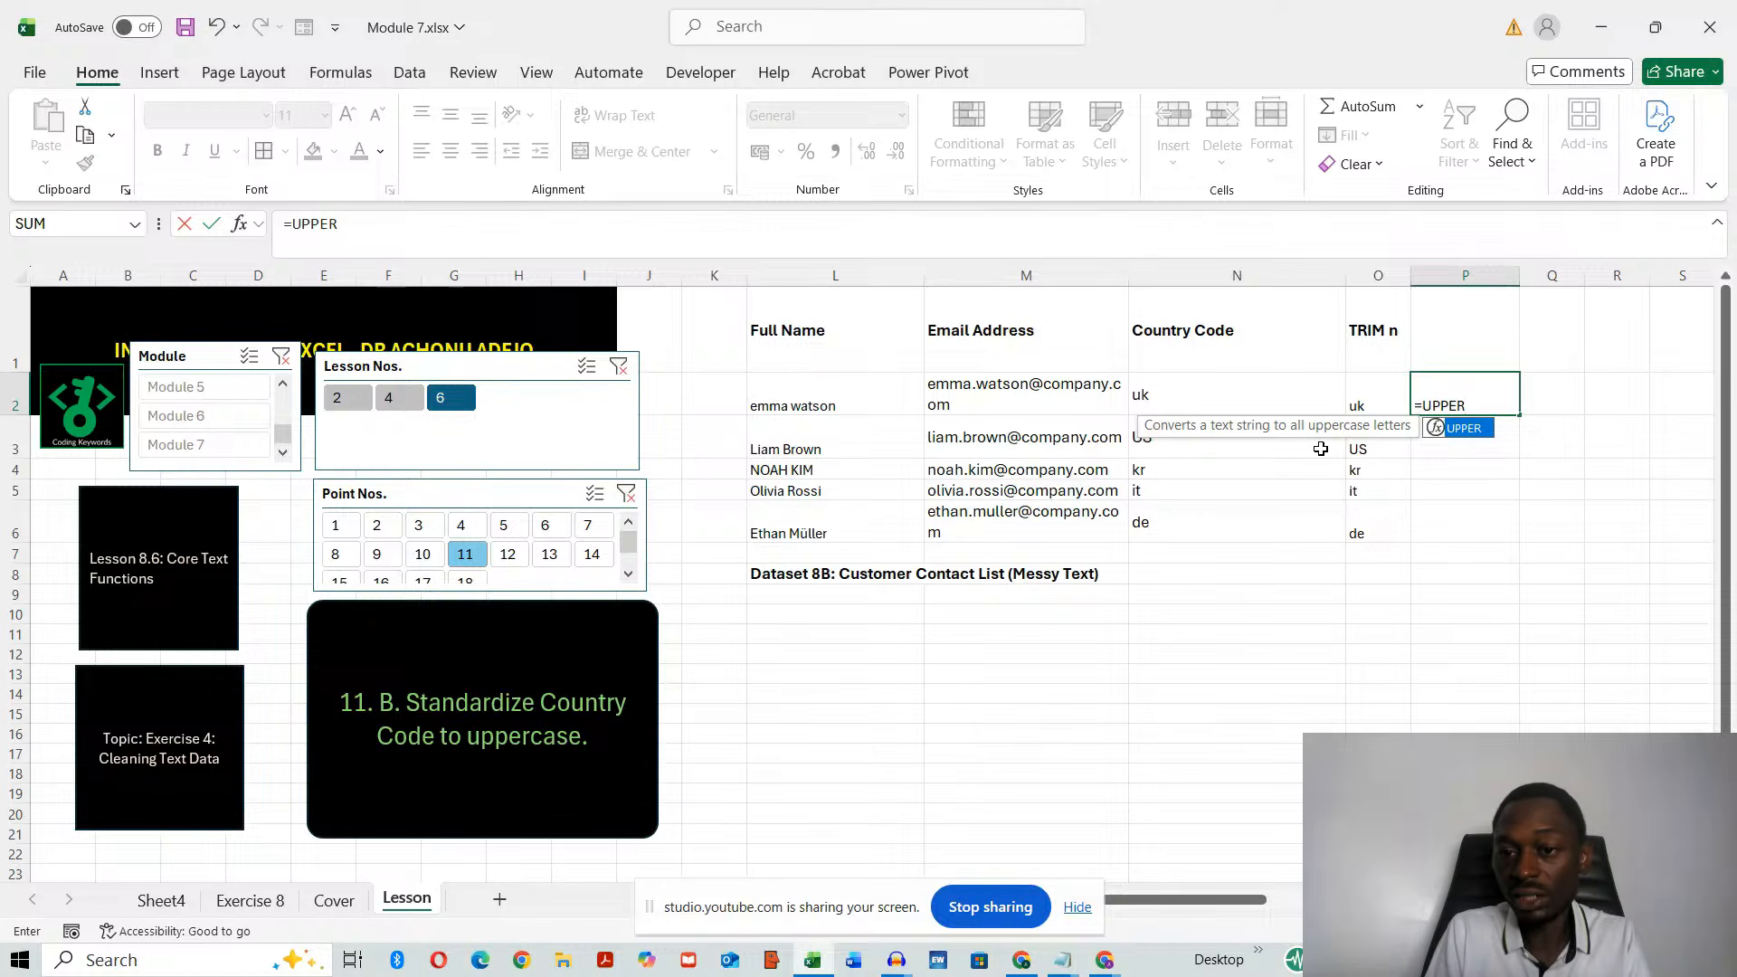
pyautogui.doubleClick(1466, 429)
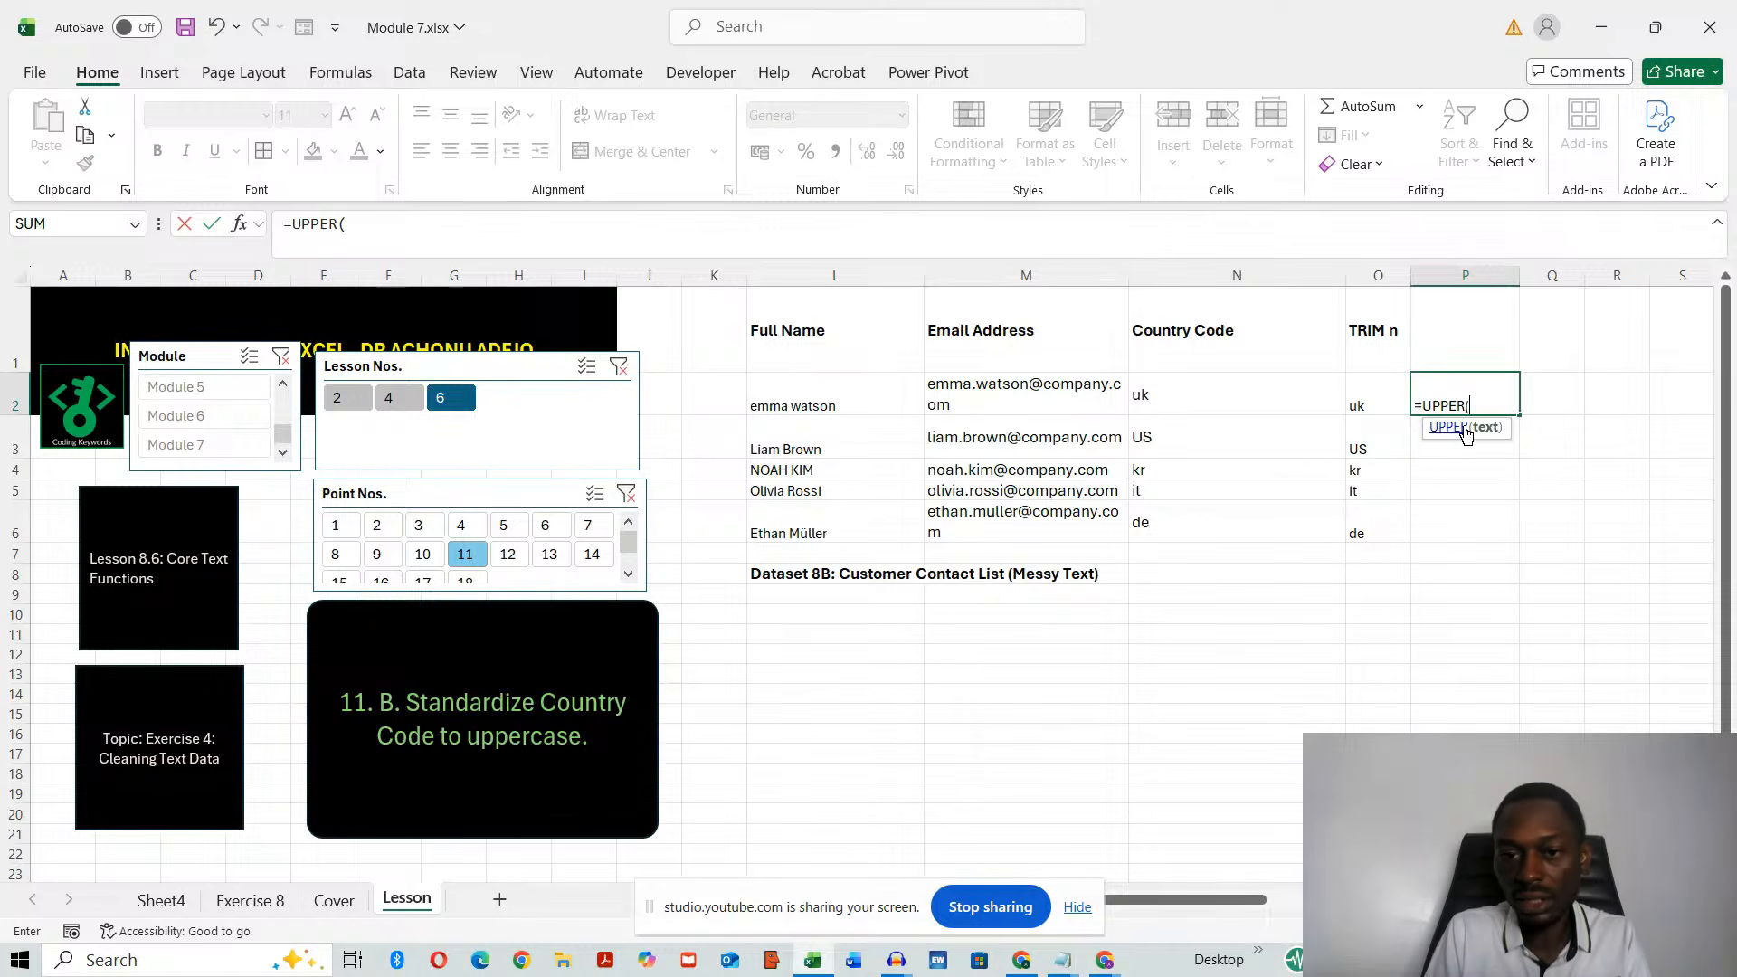
pyautogui.click(1188, 398)
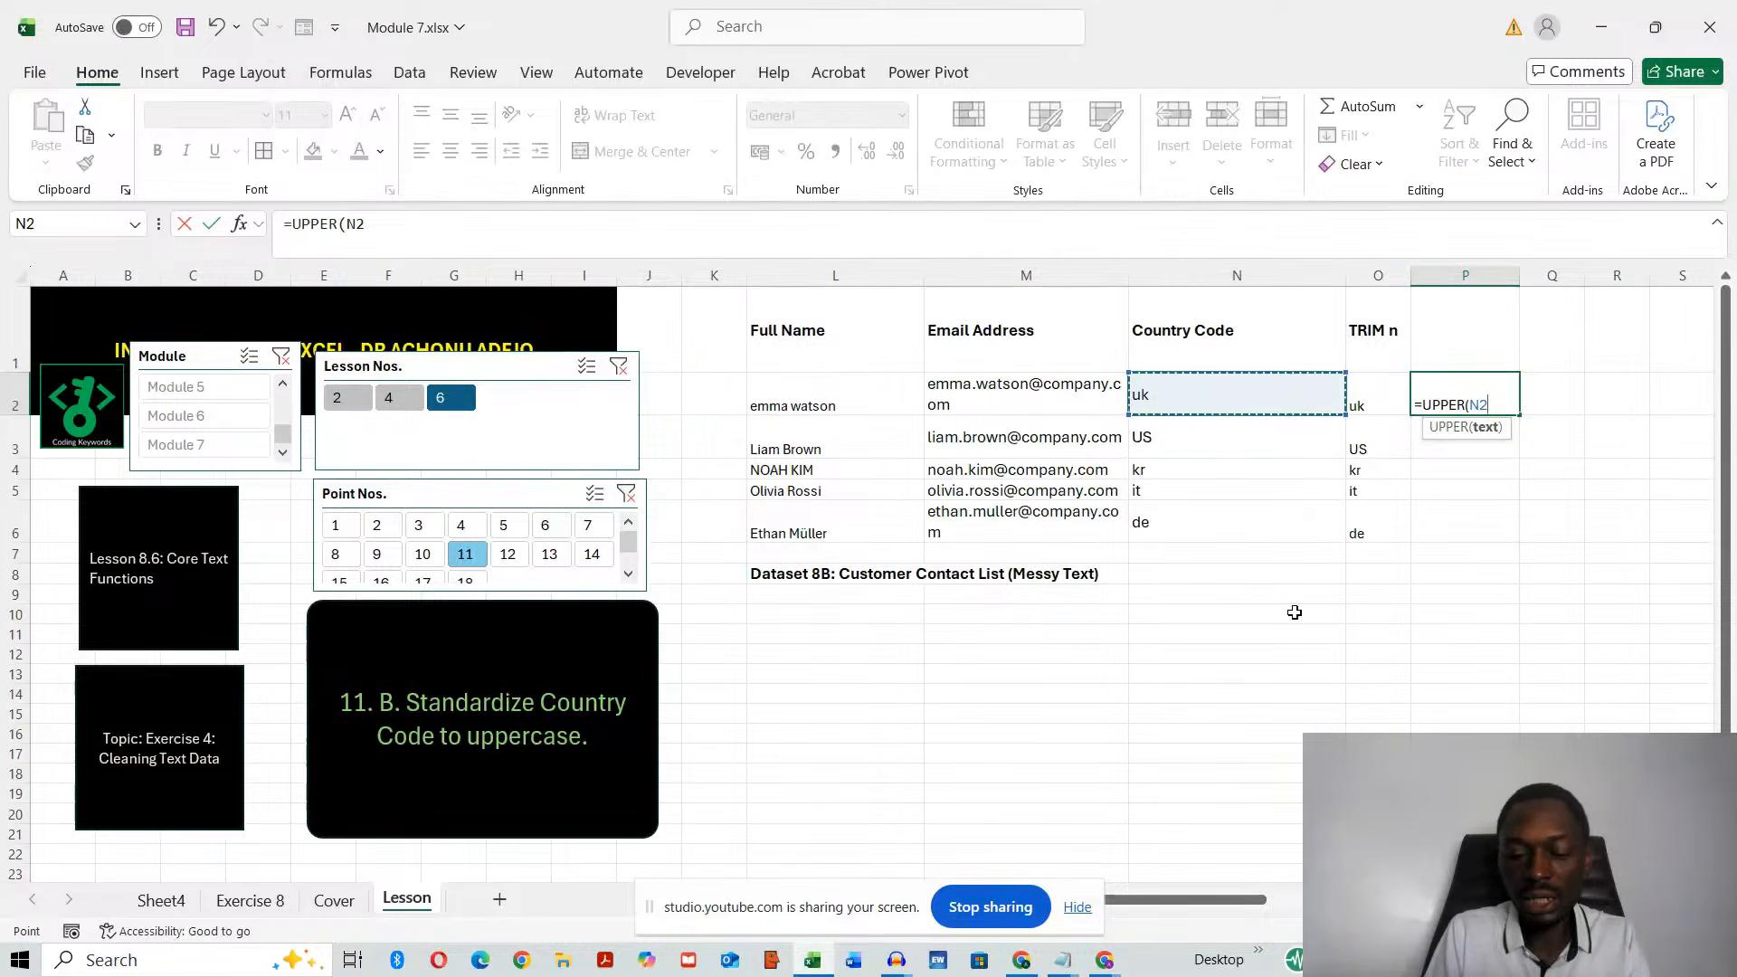
pyautogui.press('Return')
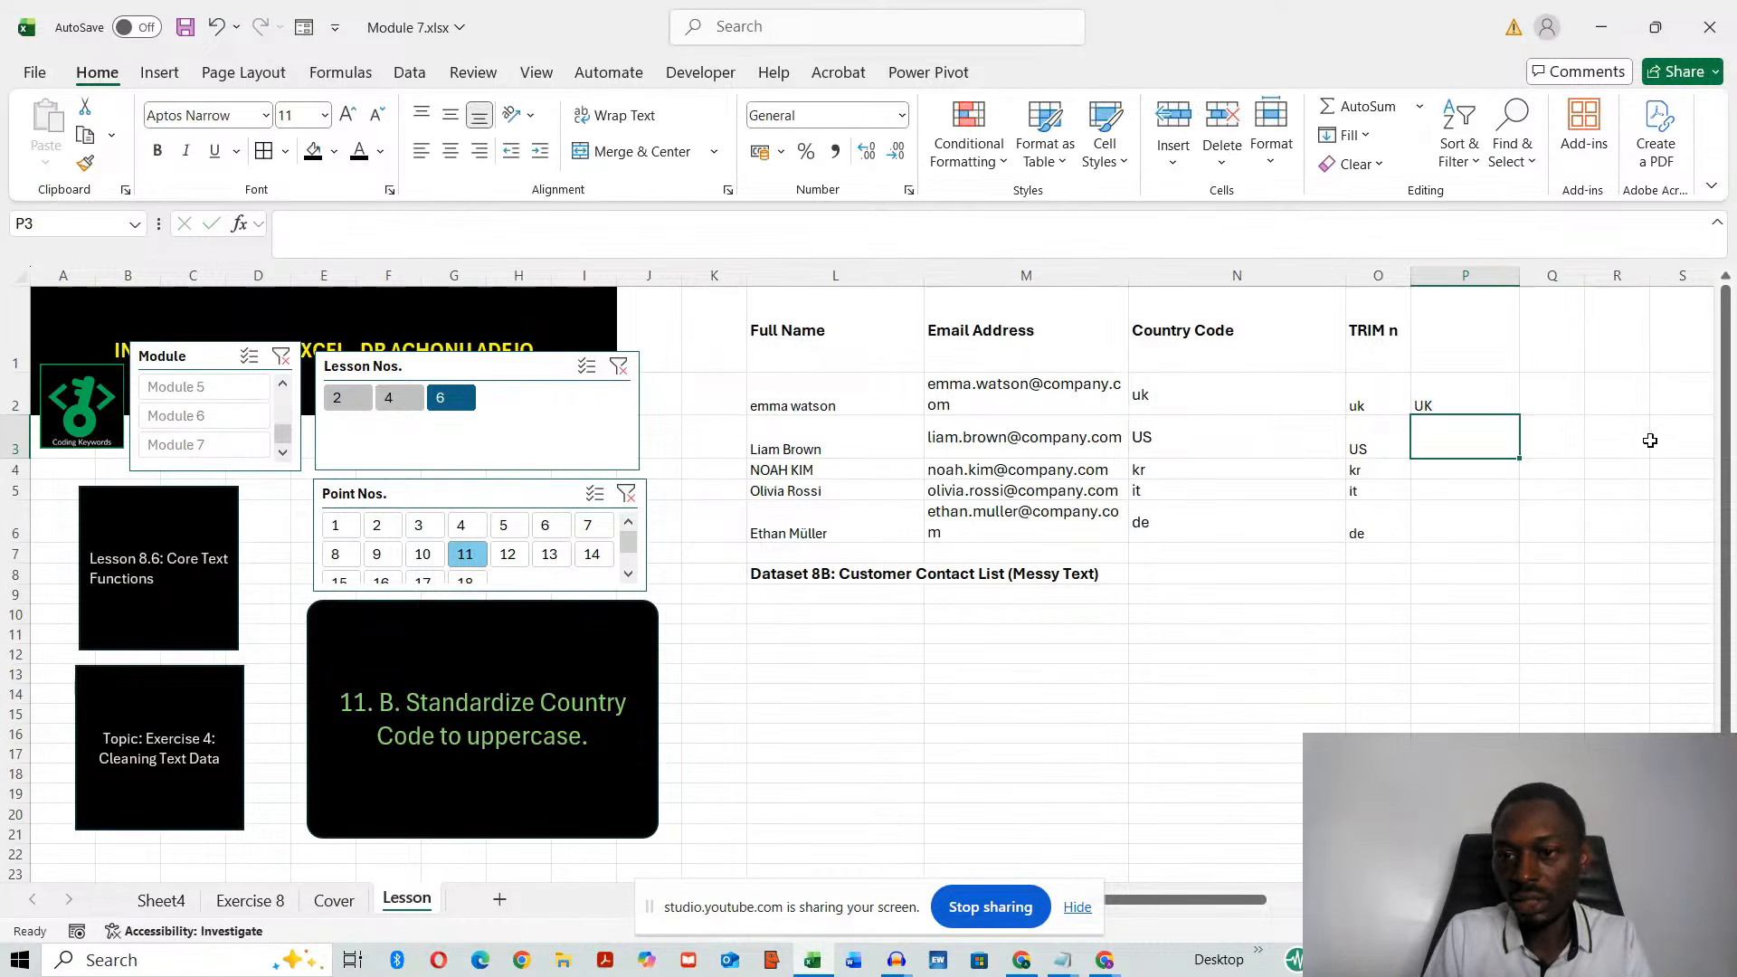
pyautogui.click(1476, 387)
pyautogui.moveTo(1520, 414); pyautogui.dragTo(1518, 539)
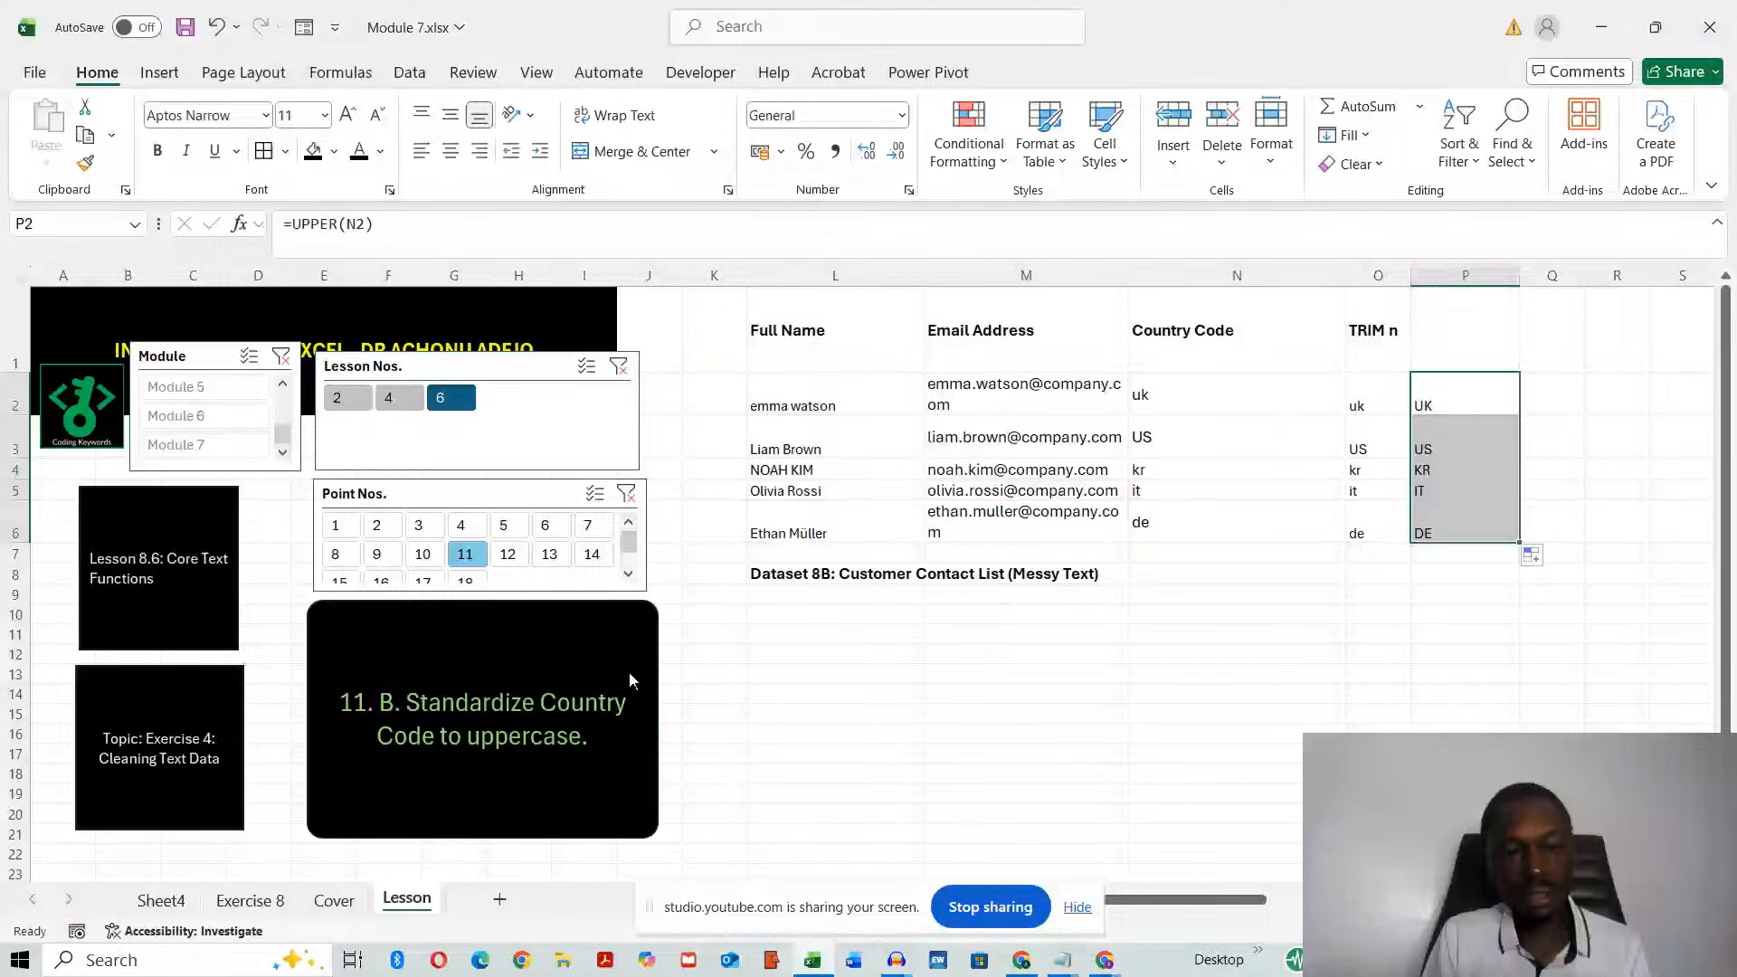
# - Show lesson point 12 and enter =PROPER(L2) in cell Q2 to convert the first full name to proper case
pyautogui.click(507, 554)
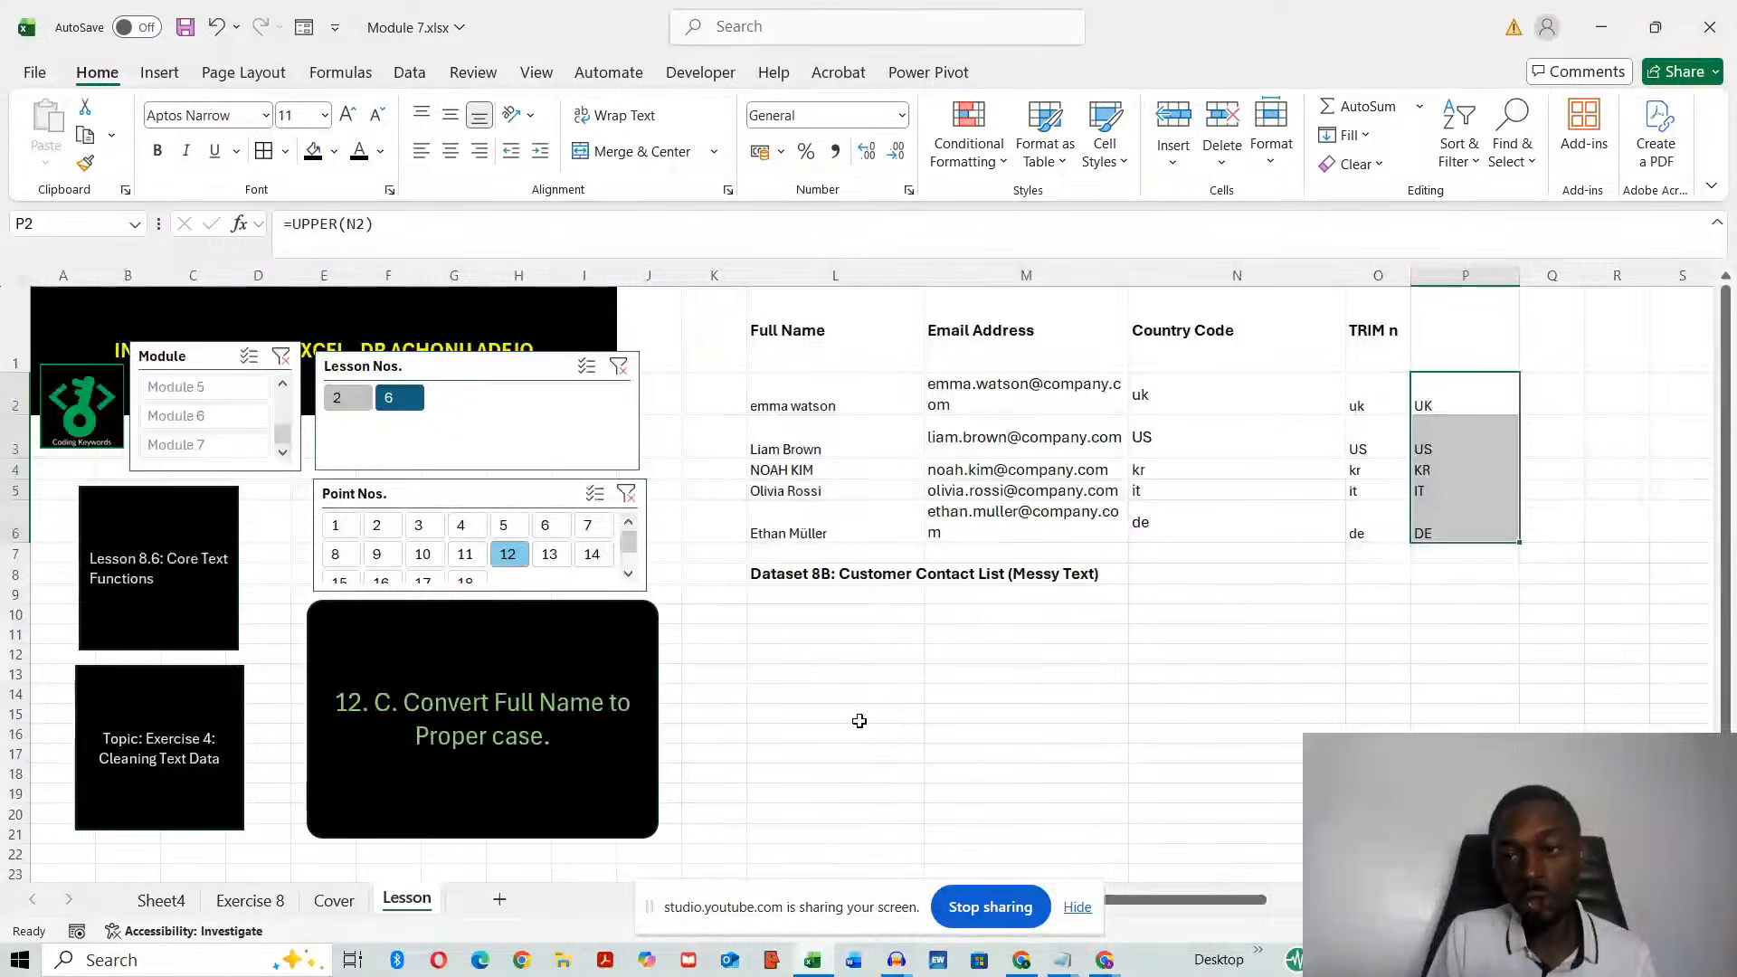
pyautogui.click(1564, 389)
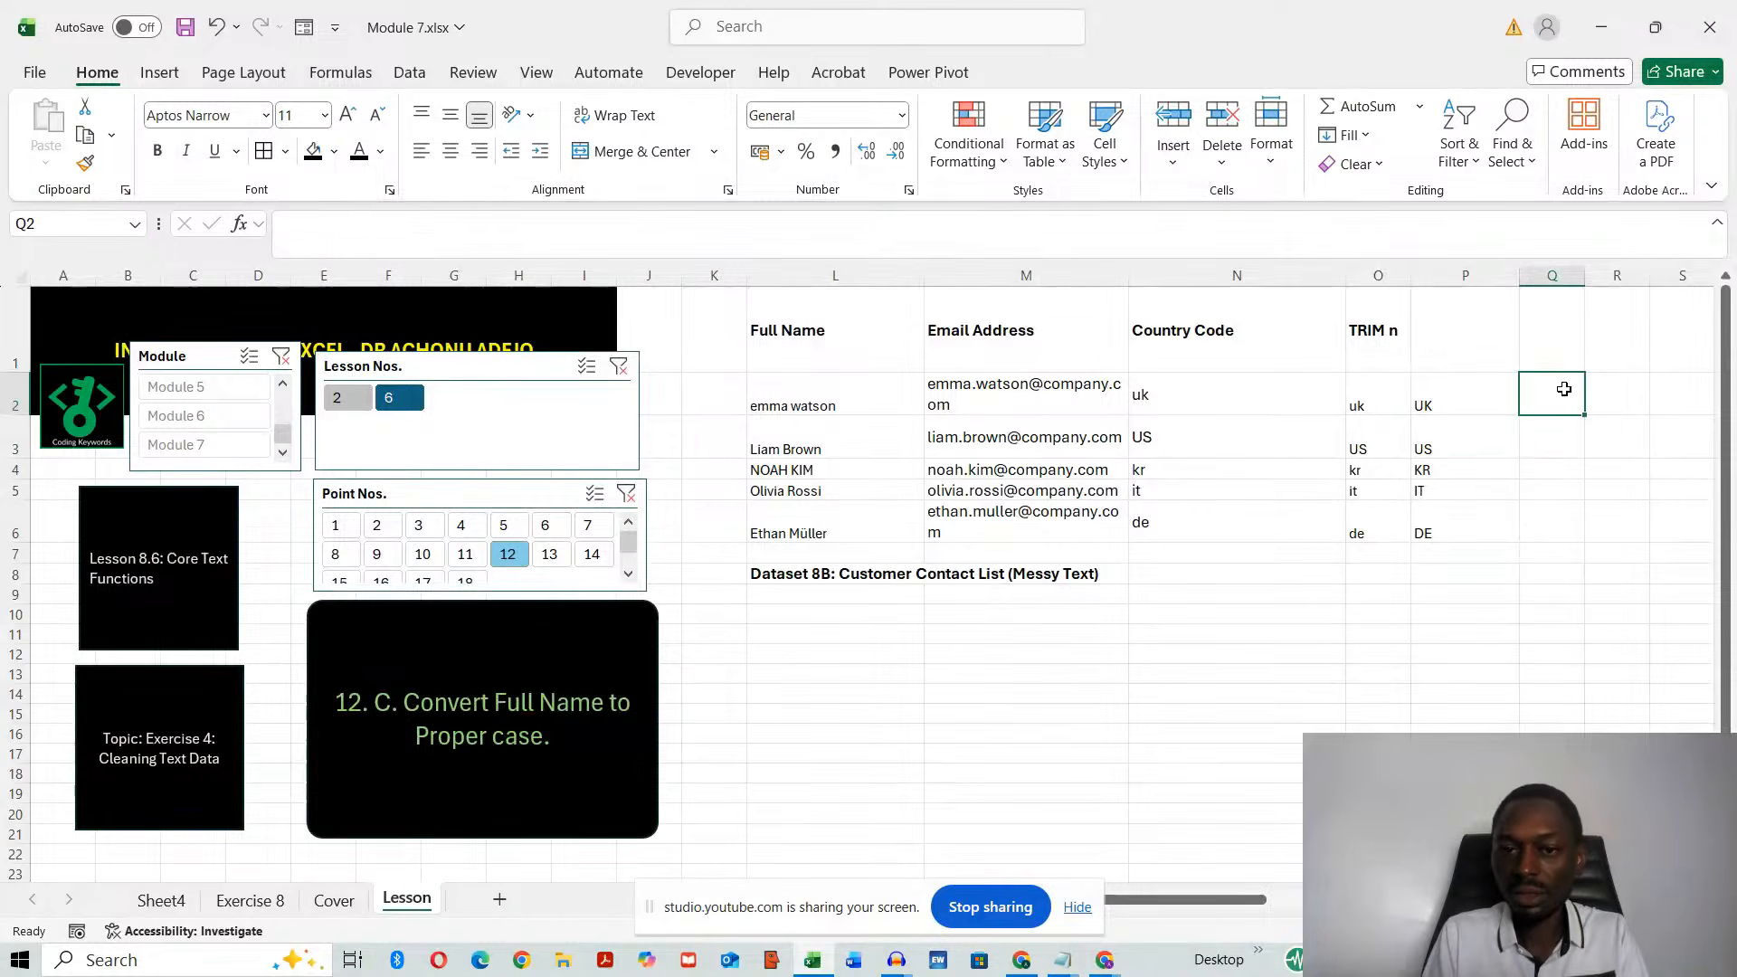
pyautogui.write('=p')
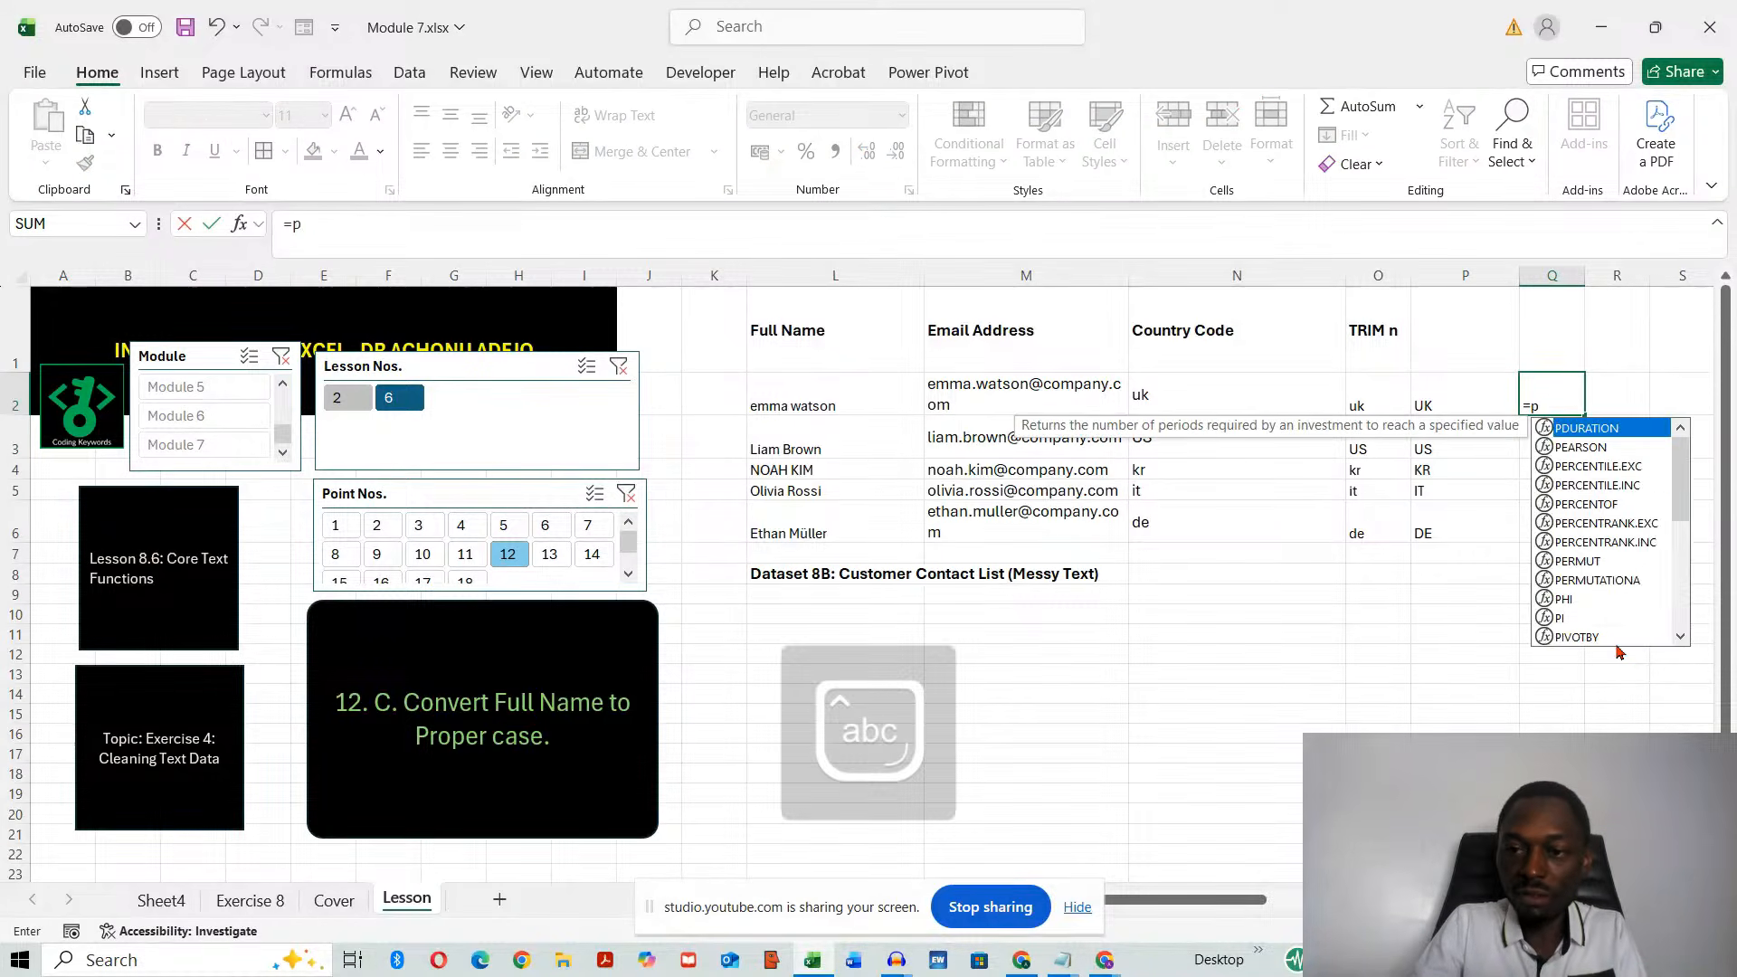
pyautogui.press('BackSpace')
pyautogui.write('P')
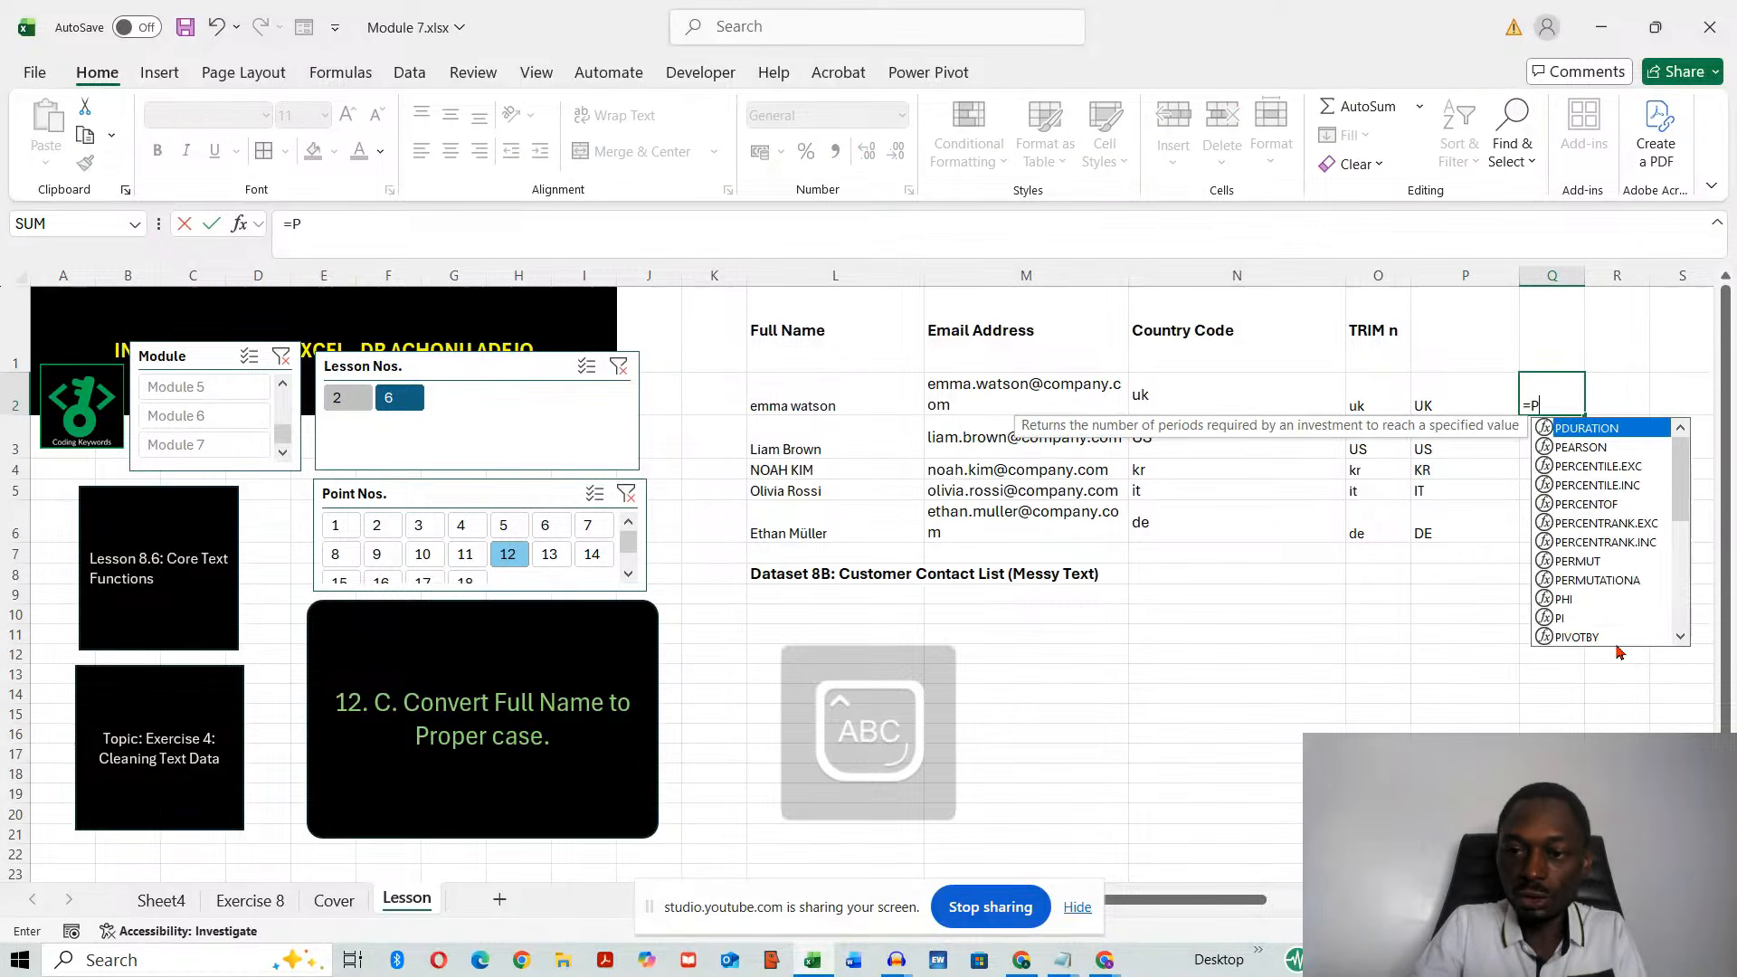
pyautogui.write('ROPER(')
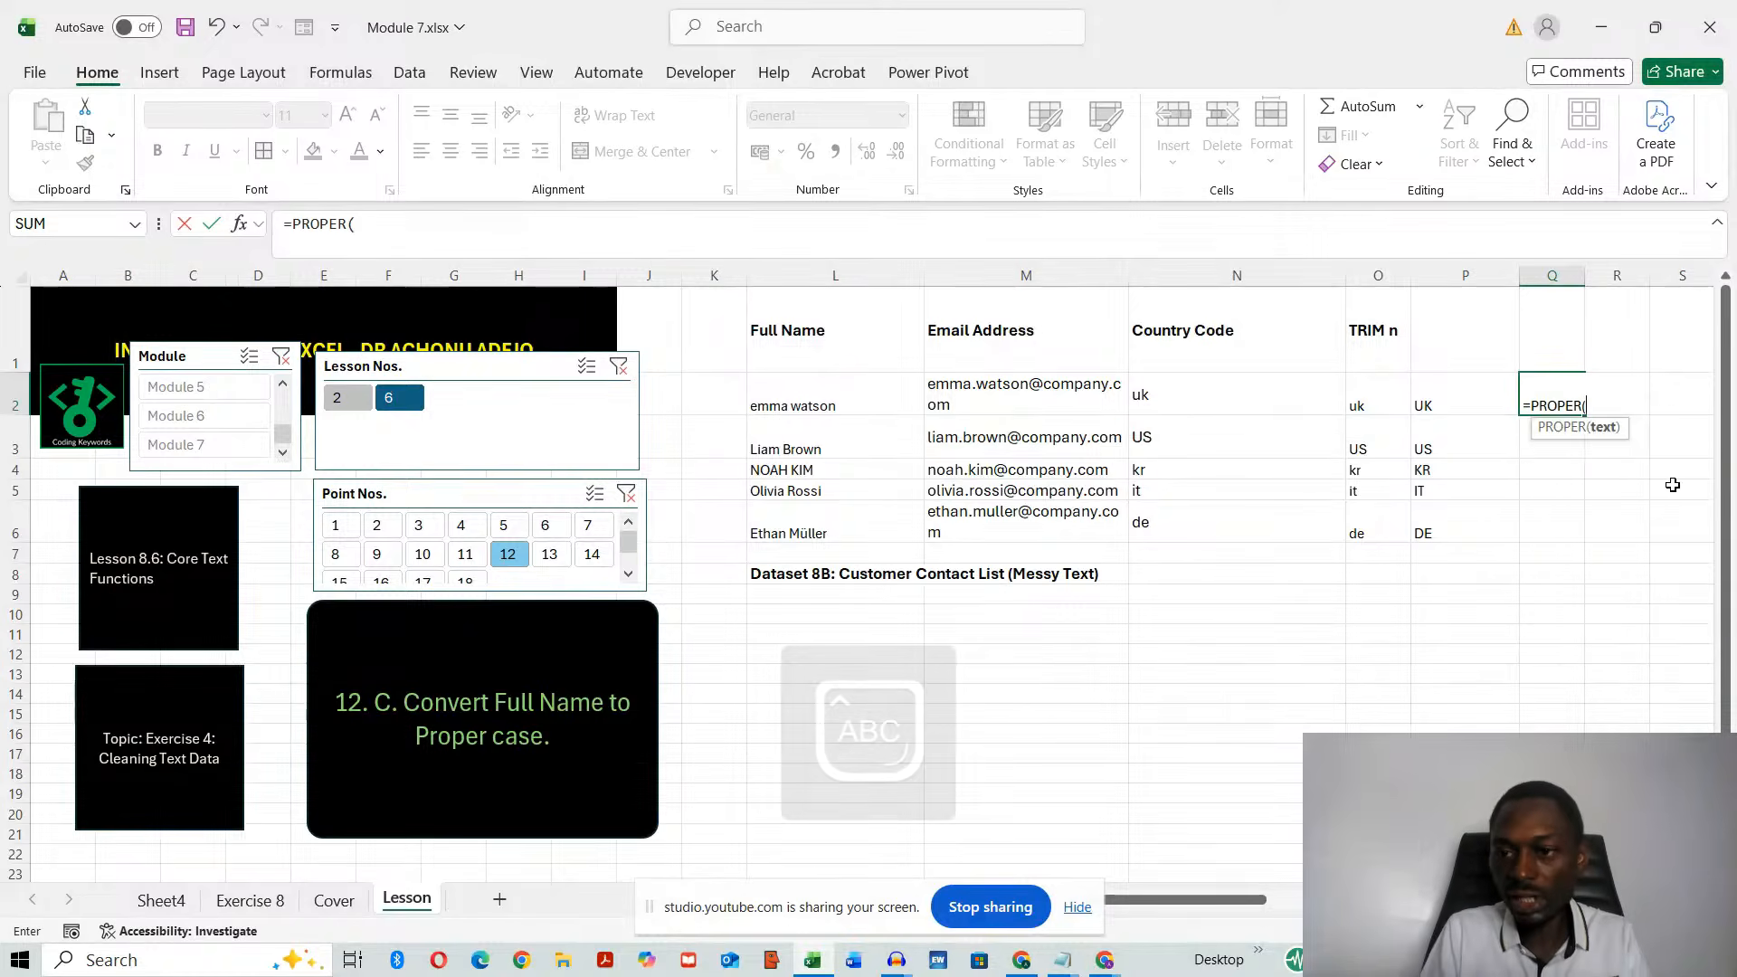
pyautogui.click(827, 388)
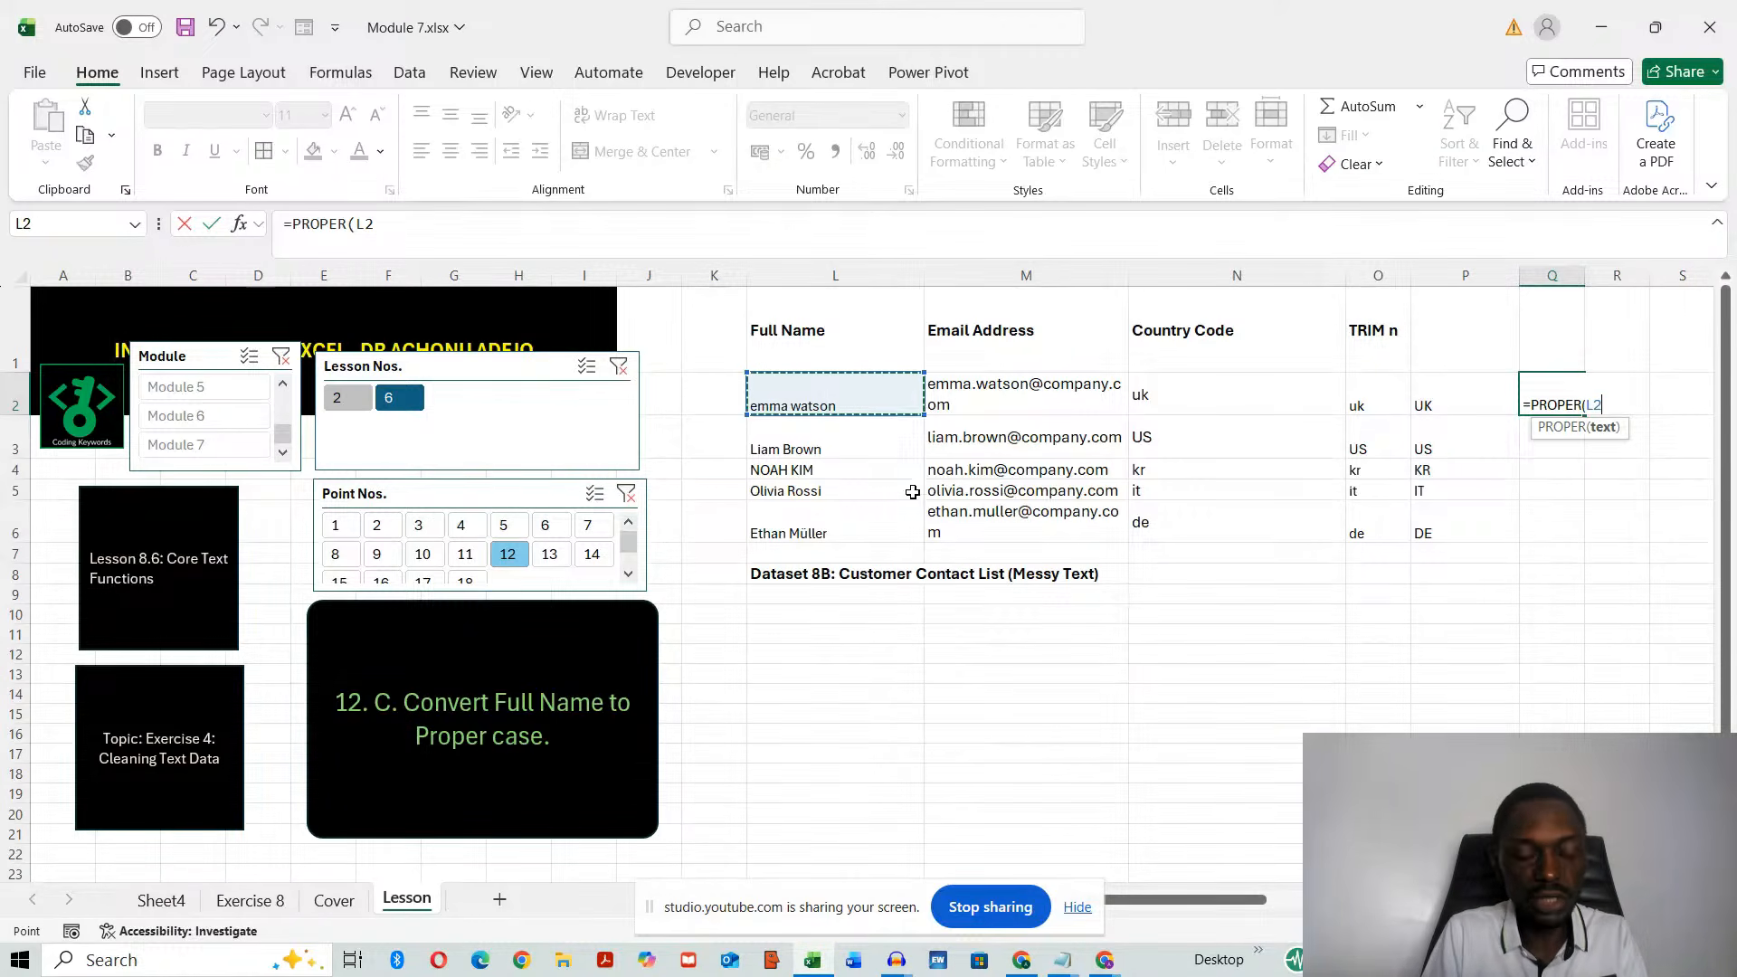
pyautogui.write(')')
pyautogui.press('Return')
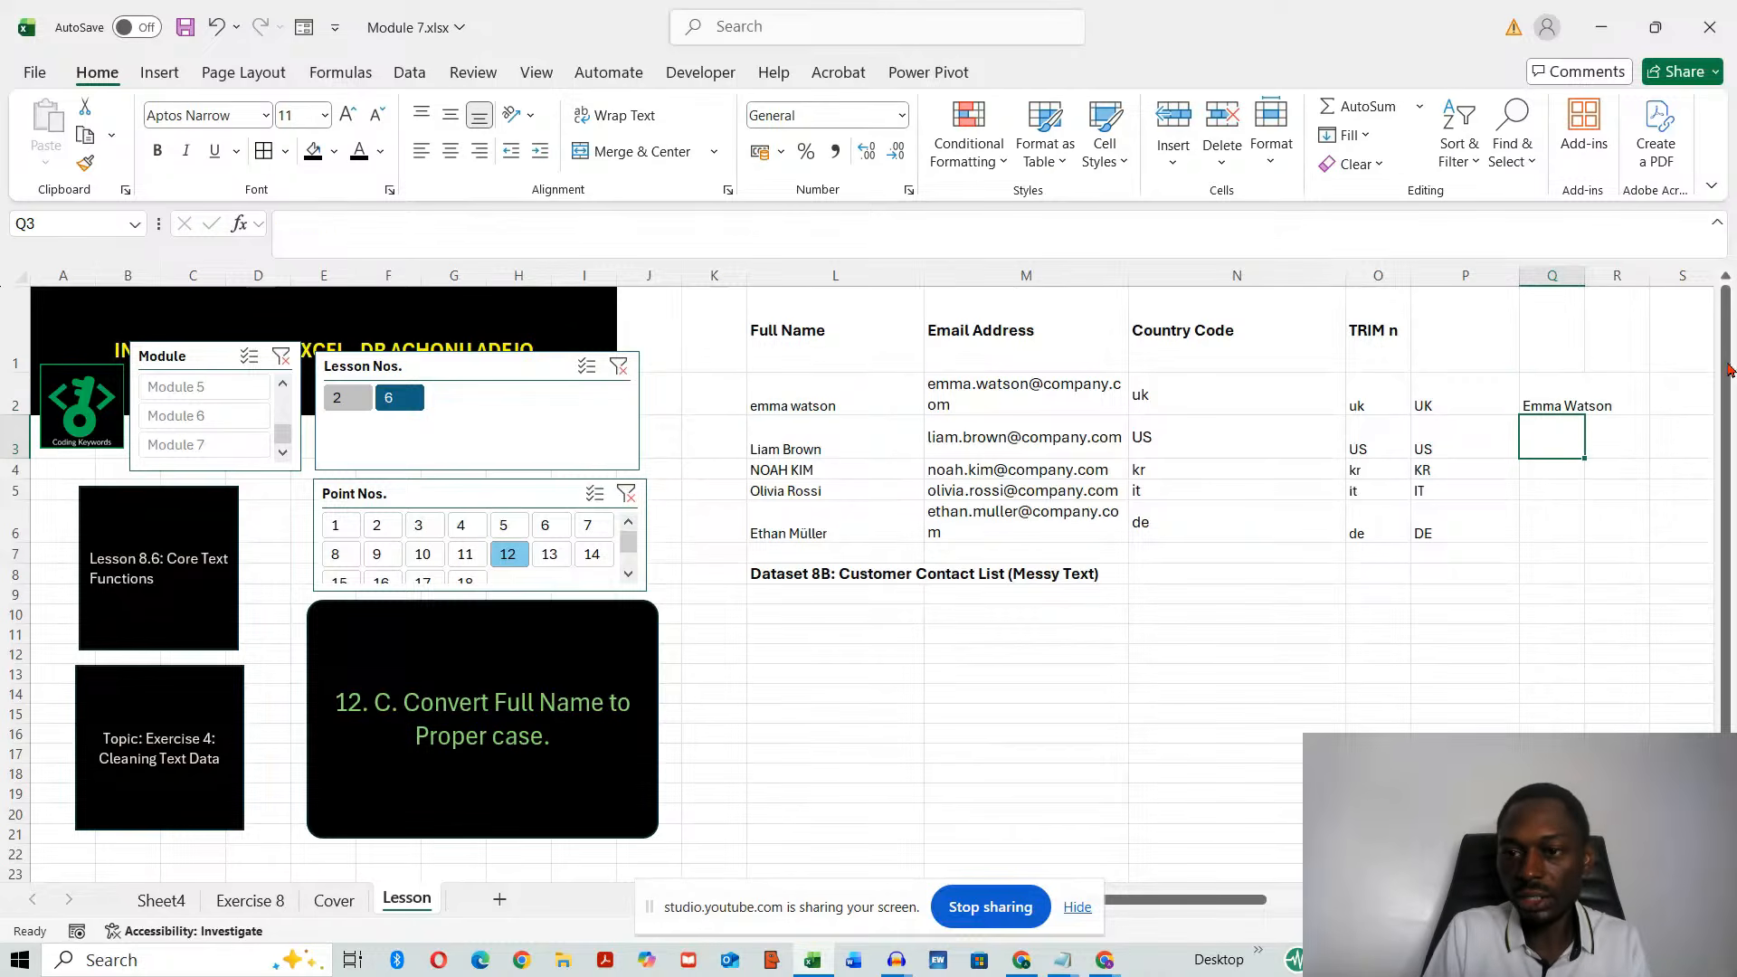
pyautogui.click(788, 404)
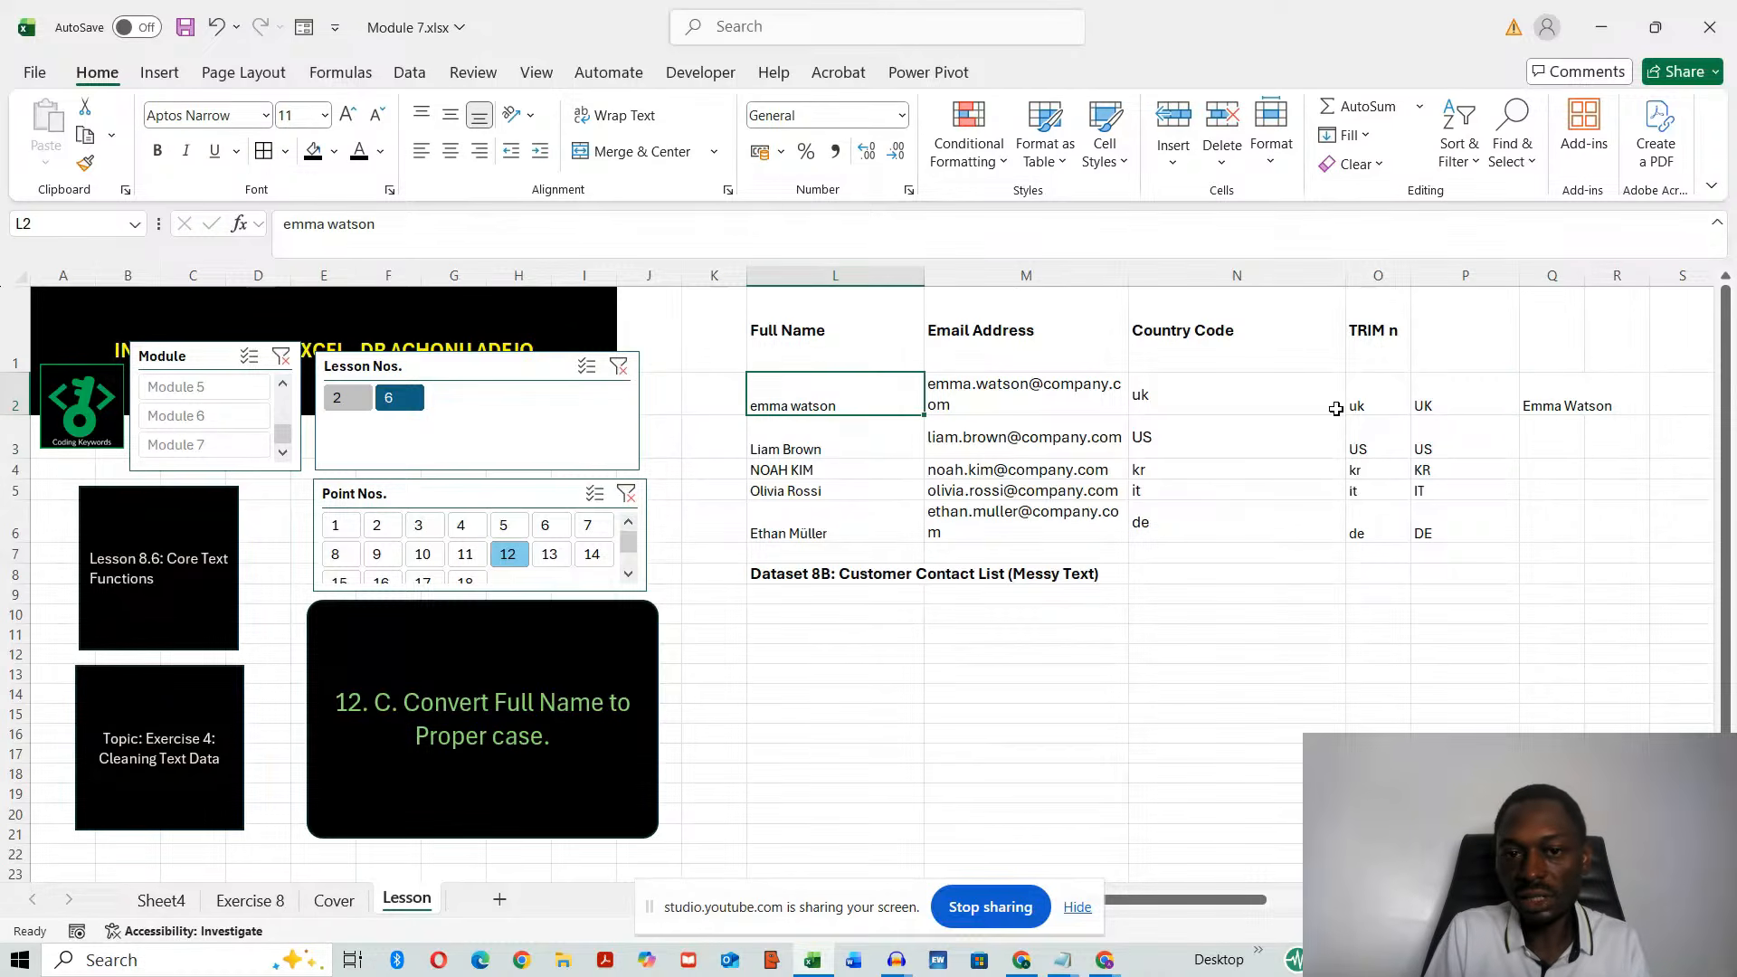
pyautogui.click(1536, 399)
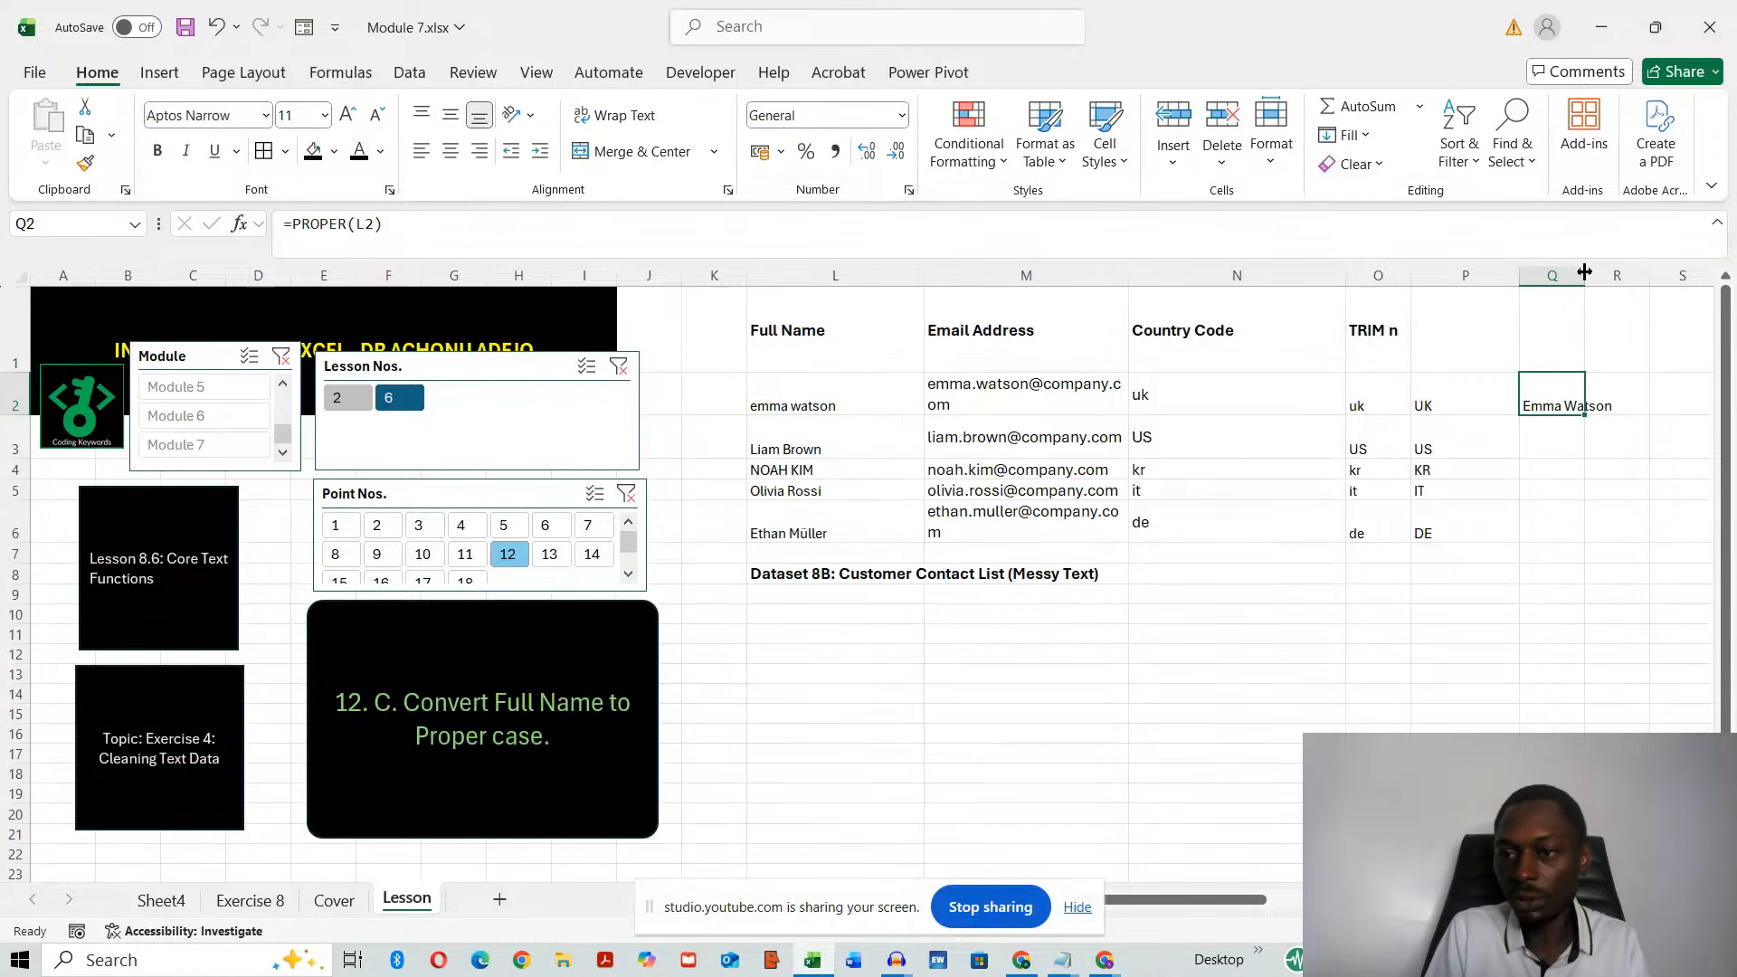
# - Widen column Q and fill the PROPER formula from Q2 down to Q6
pyautogui.moveTo(1583, 272); pyautogui.dragTo(1657, 275)
pyautogui.moveTo(1654, 419); pyautogui.dragTo(1634, 547)
pyautogui.click(1272, 819)
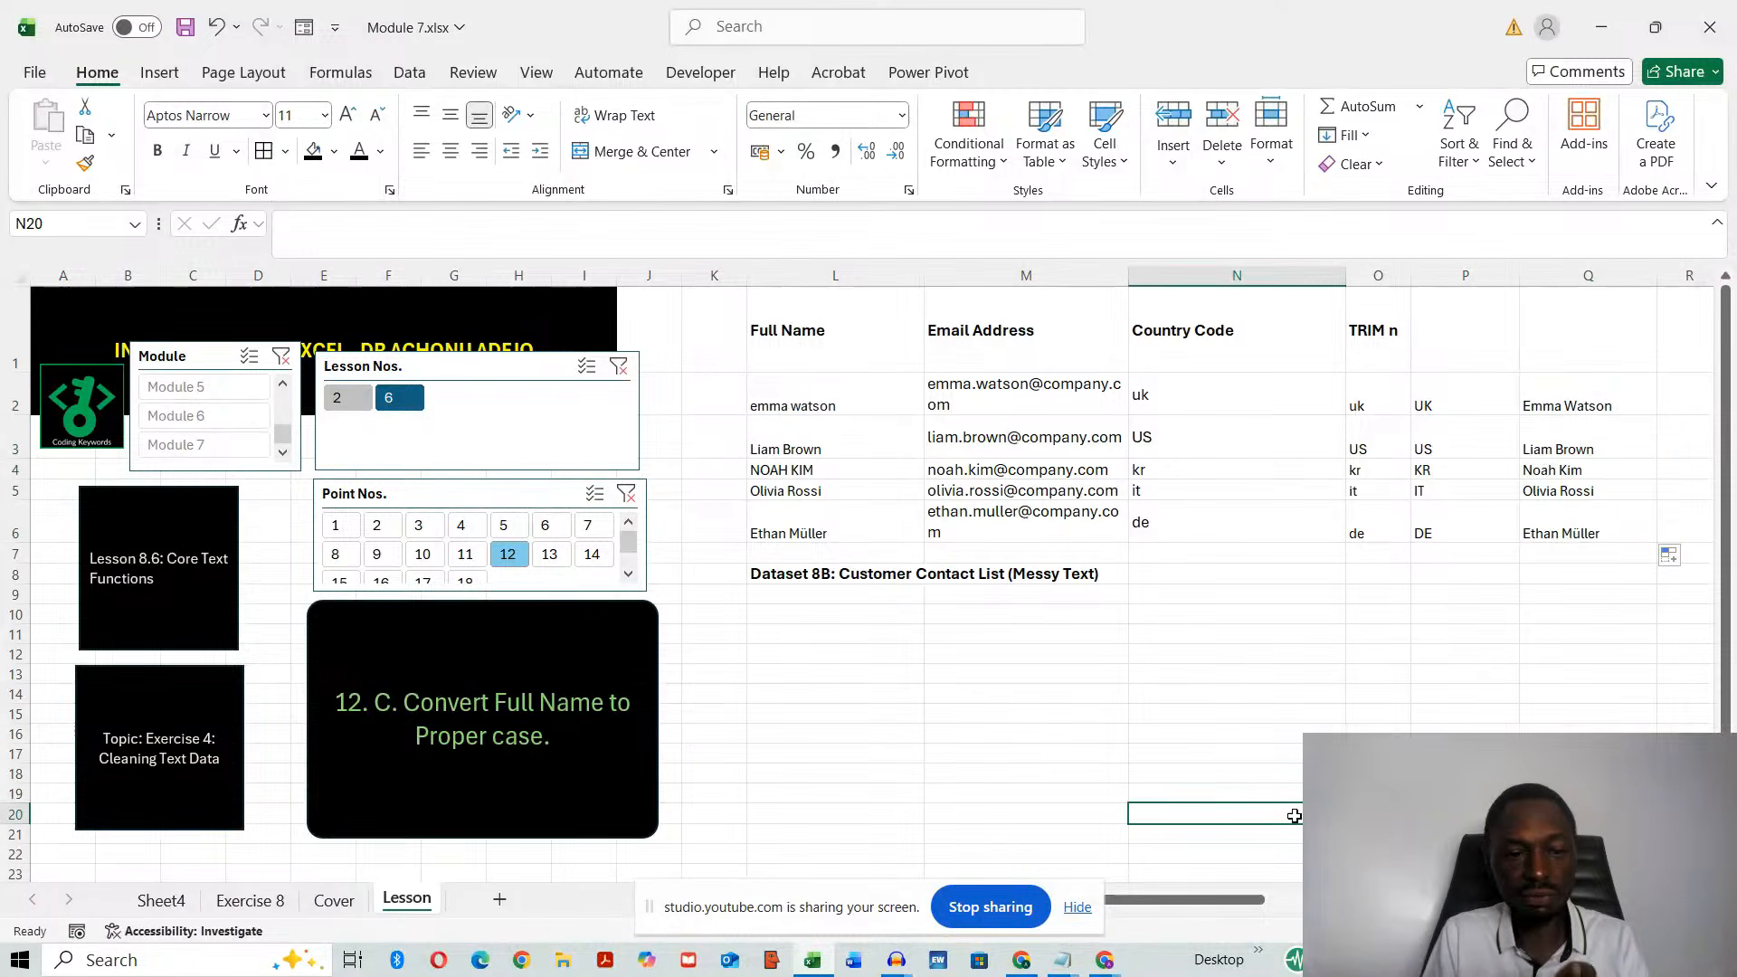
# - Show lesson point 13, then insert four blank columns at S:V ahead of the Dataset 8A table
pyautogui.click(550, 561)
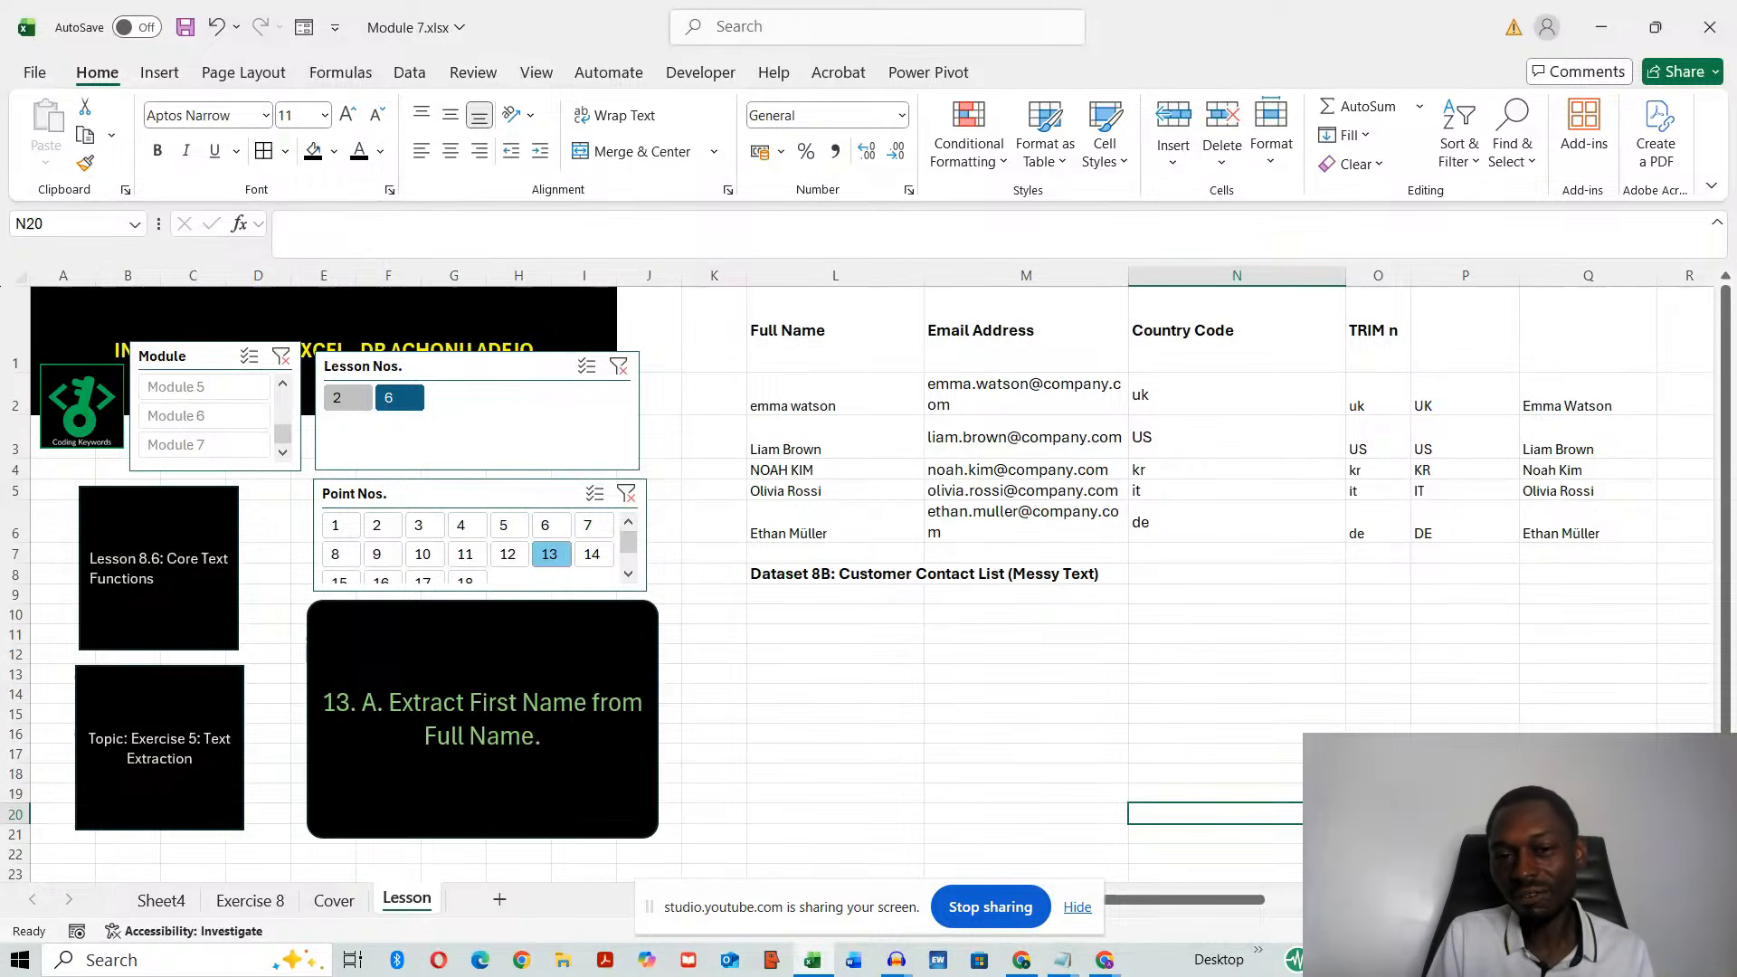
pyautogui.moveTo(1236, 904); pyautogui.dragTo(1253, 905)
pyautogui.moveTo(1619, 277); pyautogui.dragTo(1212, 299)
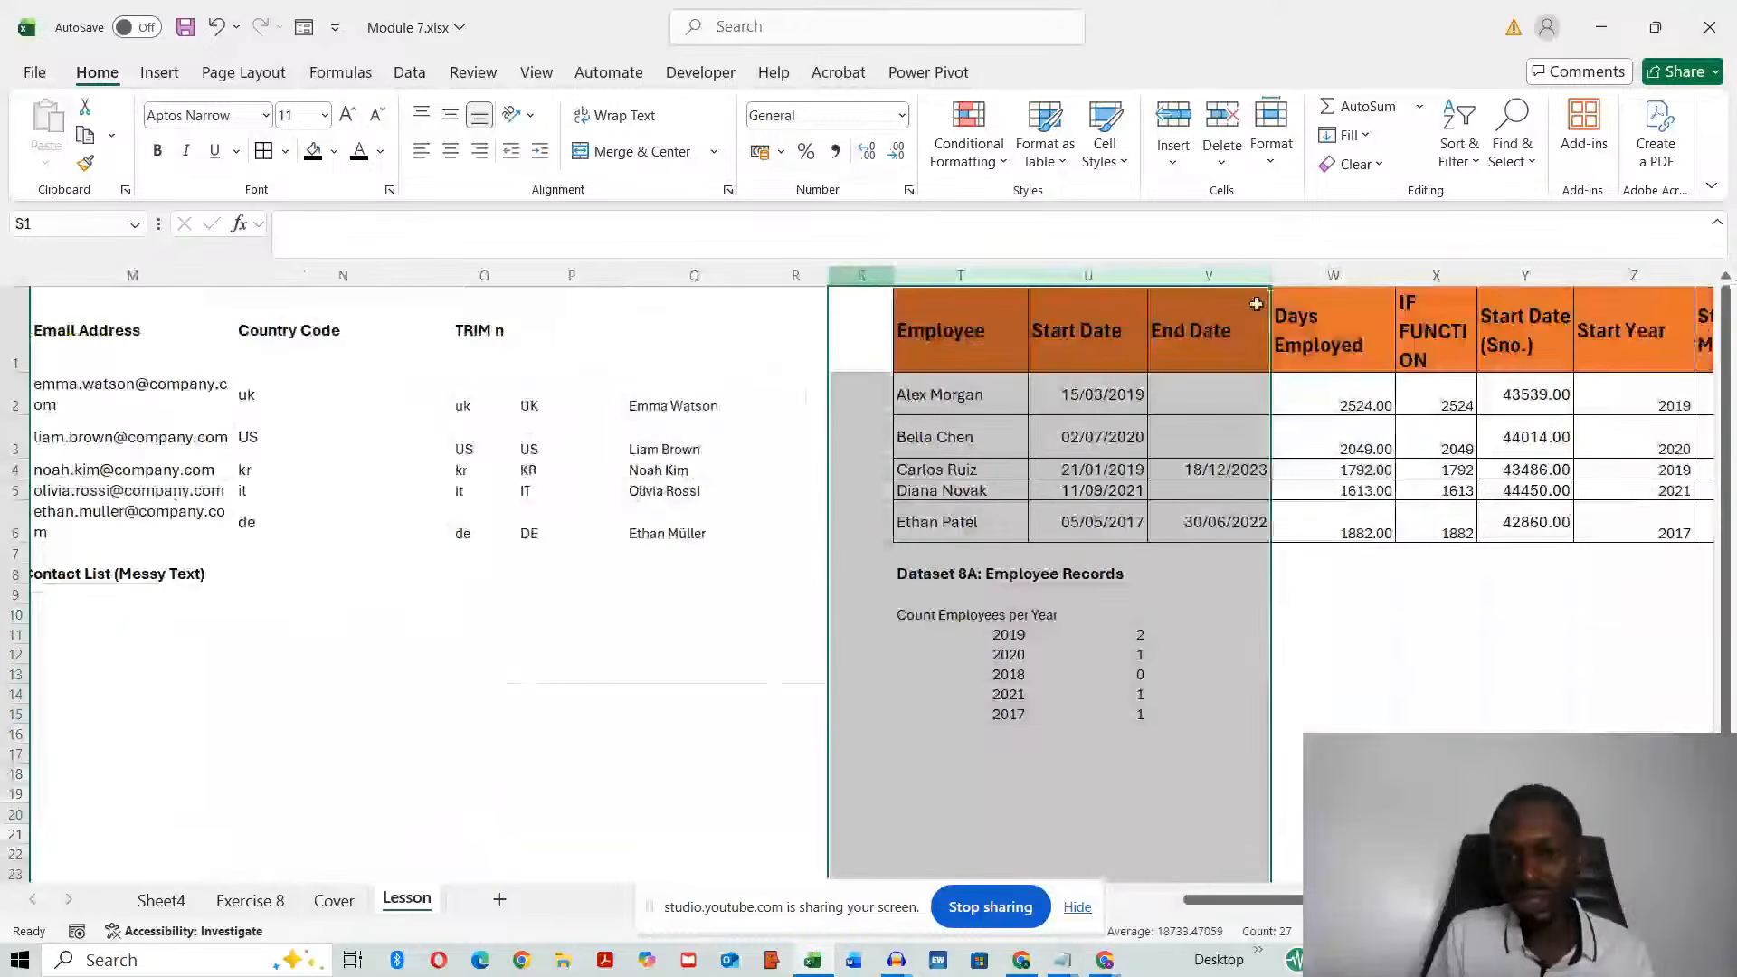
pyautogui.rightClick(856, 277)
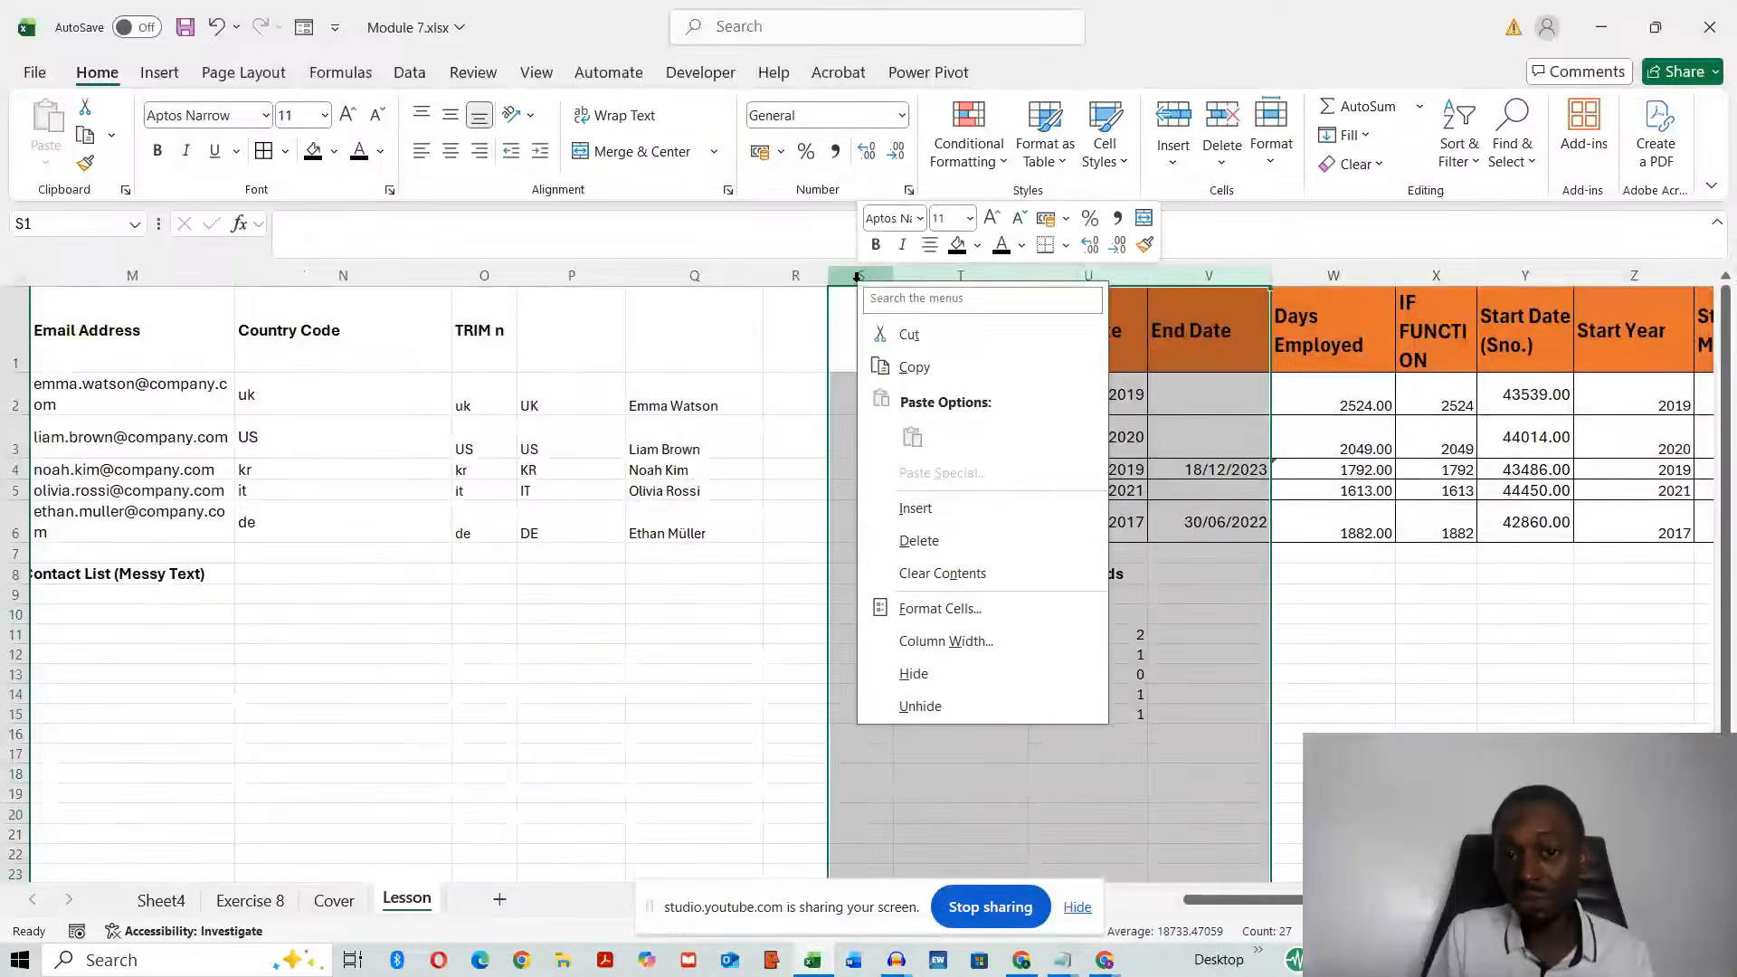
pyautogui.click(916, 508)
pyautogui.moveTo(1230, 905); pyautogui.dragTo(1198, 907)
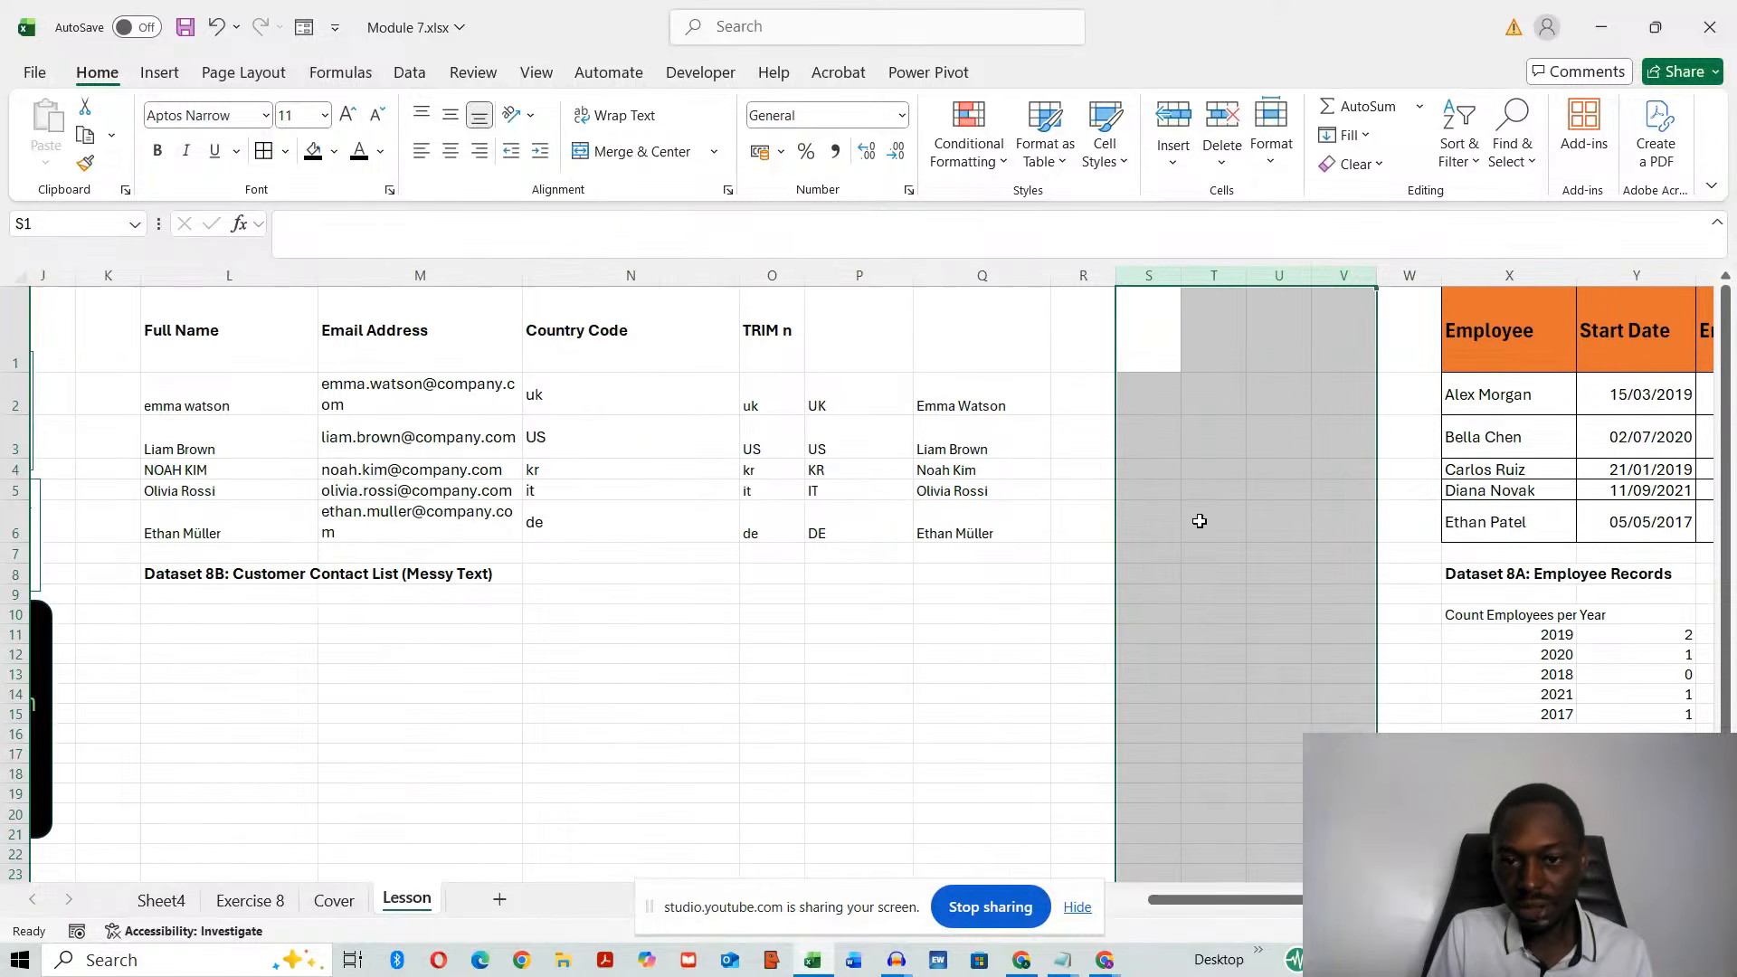
# - Enter the first names for the first two contacts in R2 and R3, and accept the Flash Fill suggestion down to R6
pyautogui.click(1082, 399)
pyautogui.write('eMMA')
pyautogui.press('BackSpace')
pyautogui.press('BackSpace')
pyautogui.press('BackSpace')
pyautogui.press('BackSpace')
pyautogui.press('capslock')
pyautogui.write('Emma')
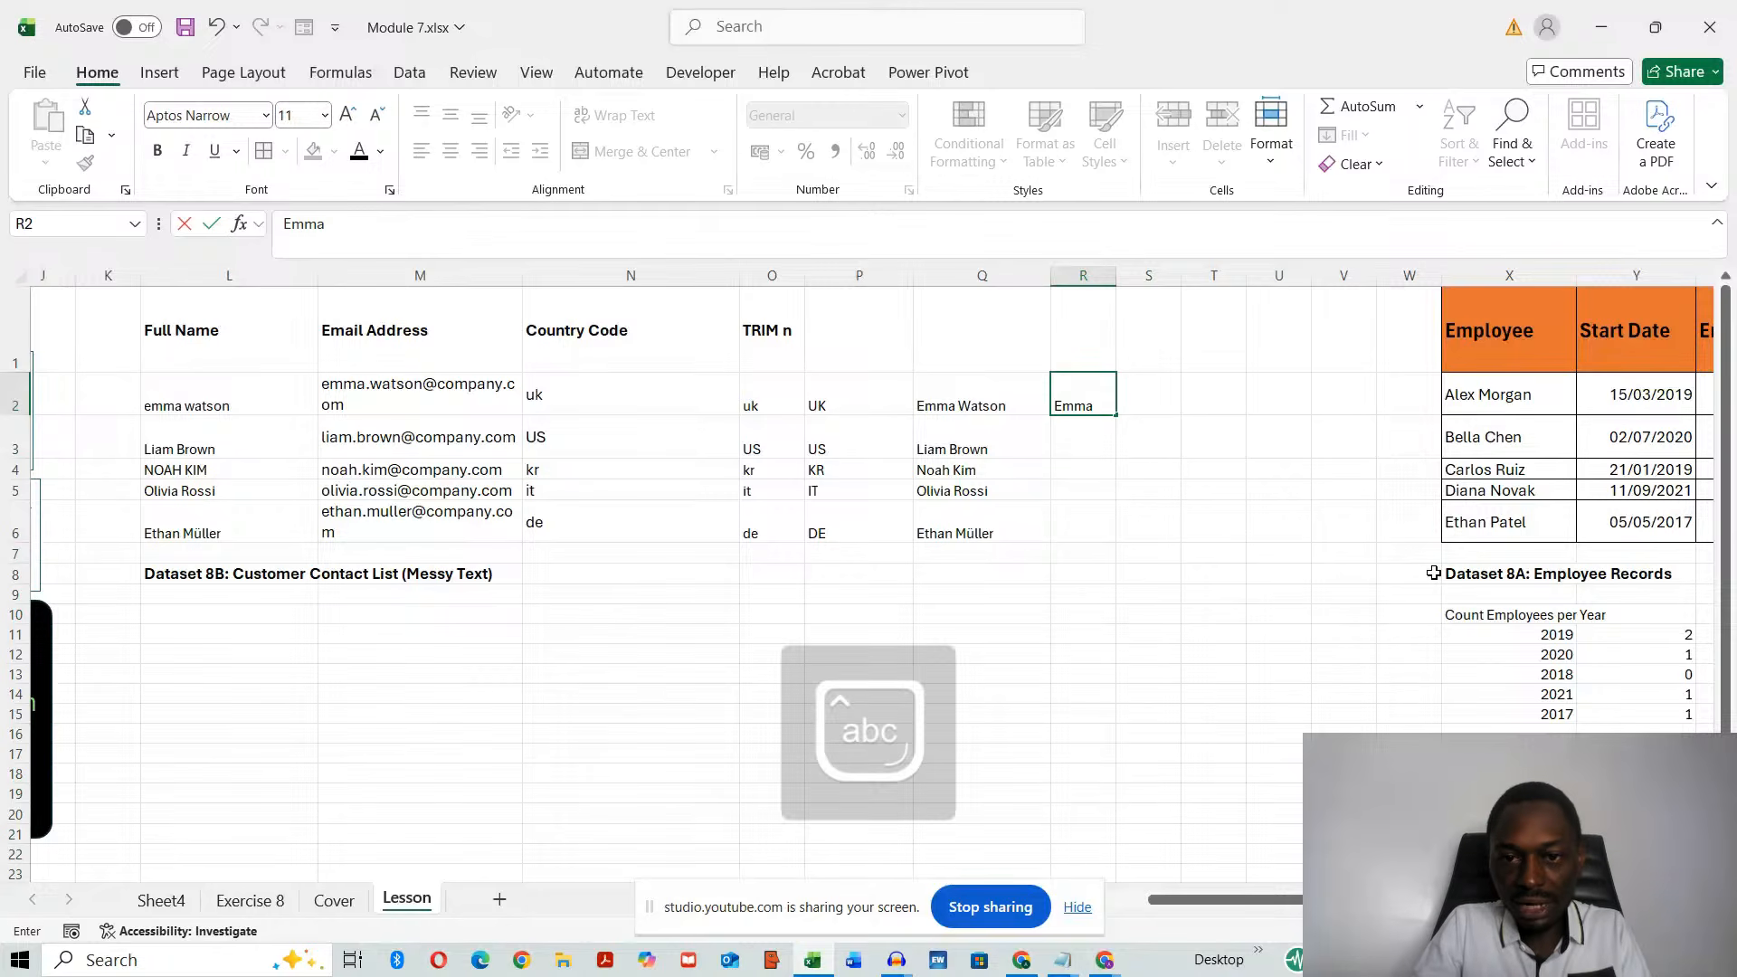
pyautogui.press('Return')
pyautogui.write('Liam')
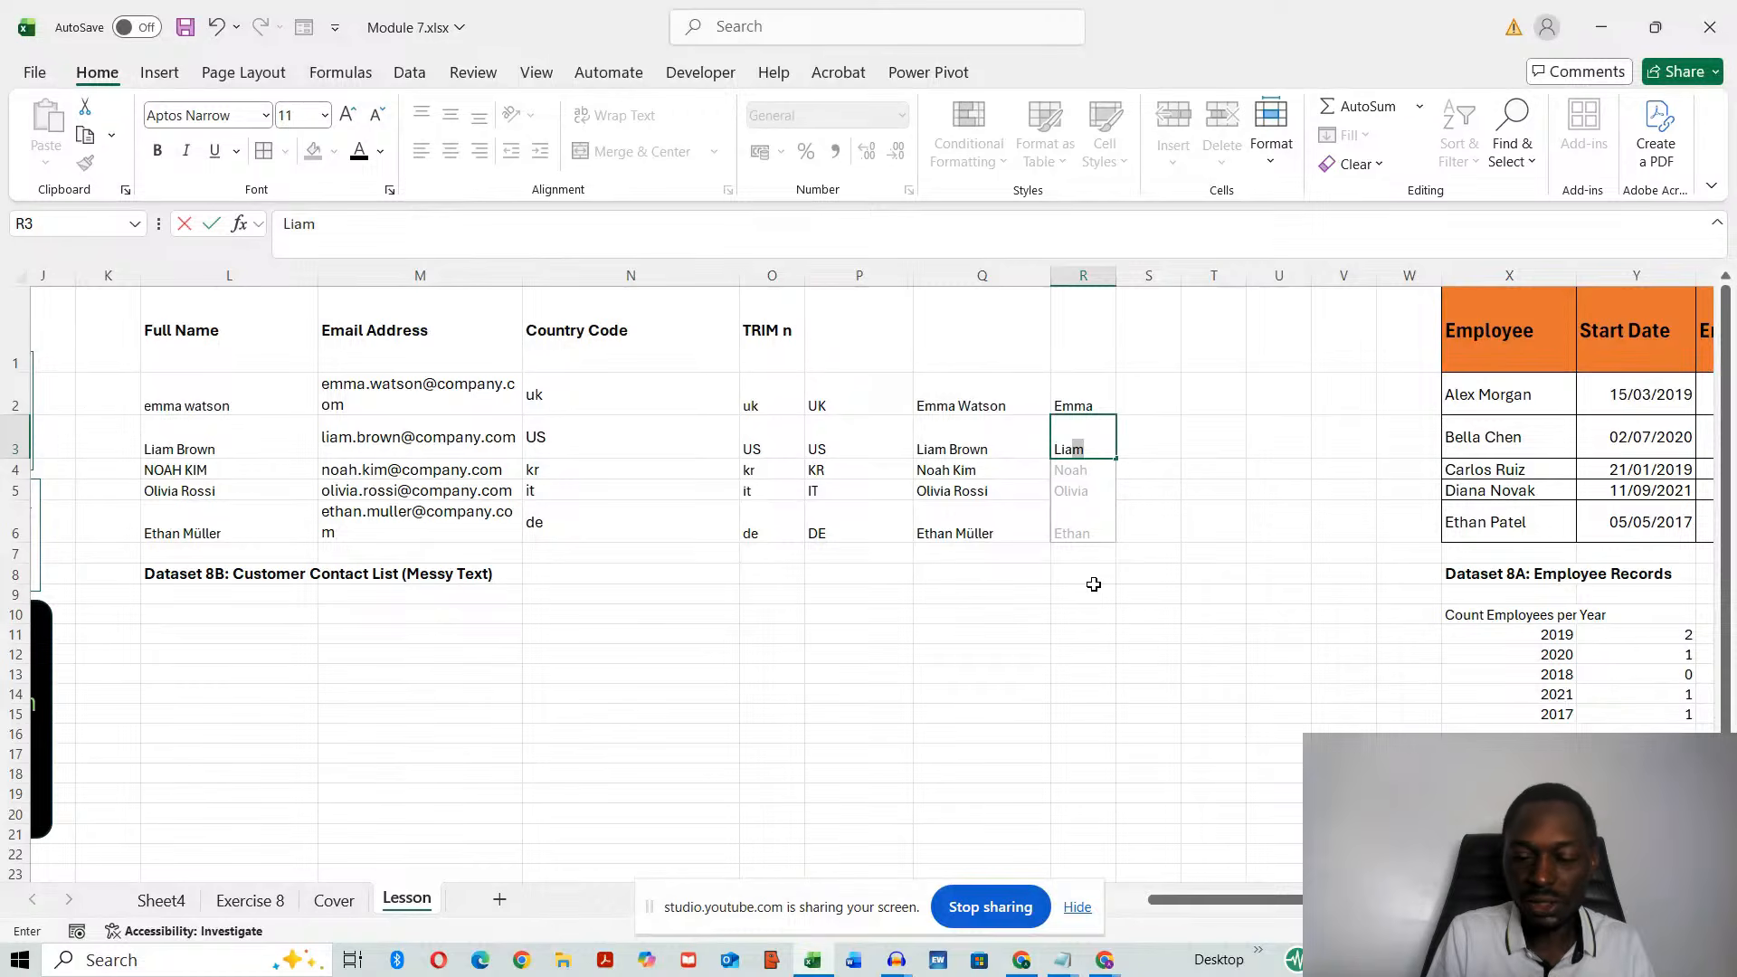
pyautogui.press('Return')
pyautogui.click(1162, 608)
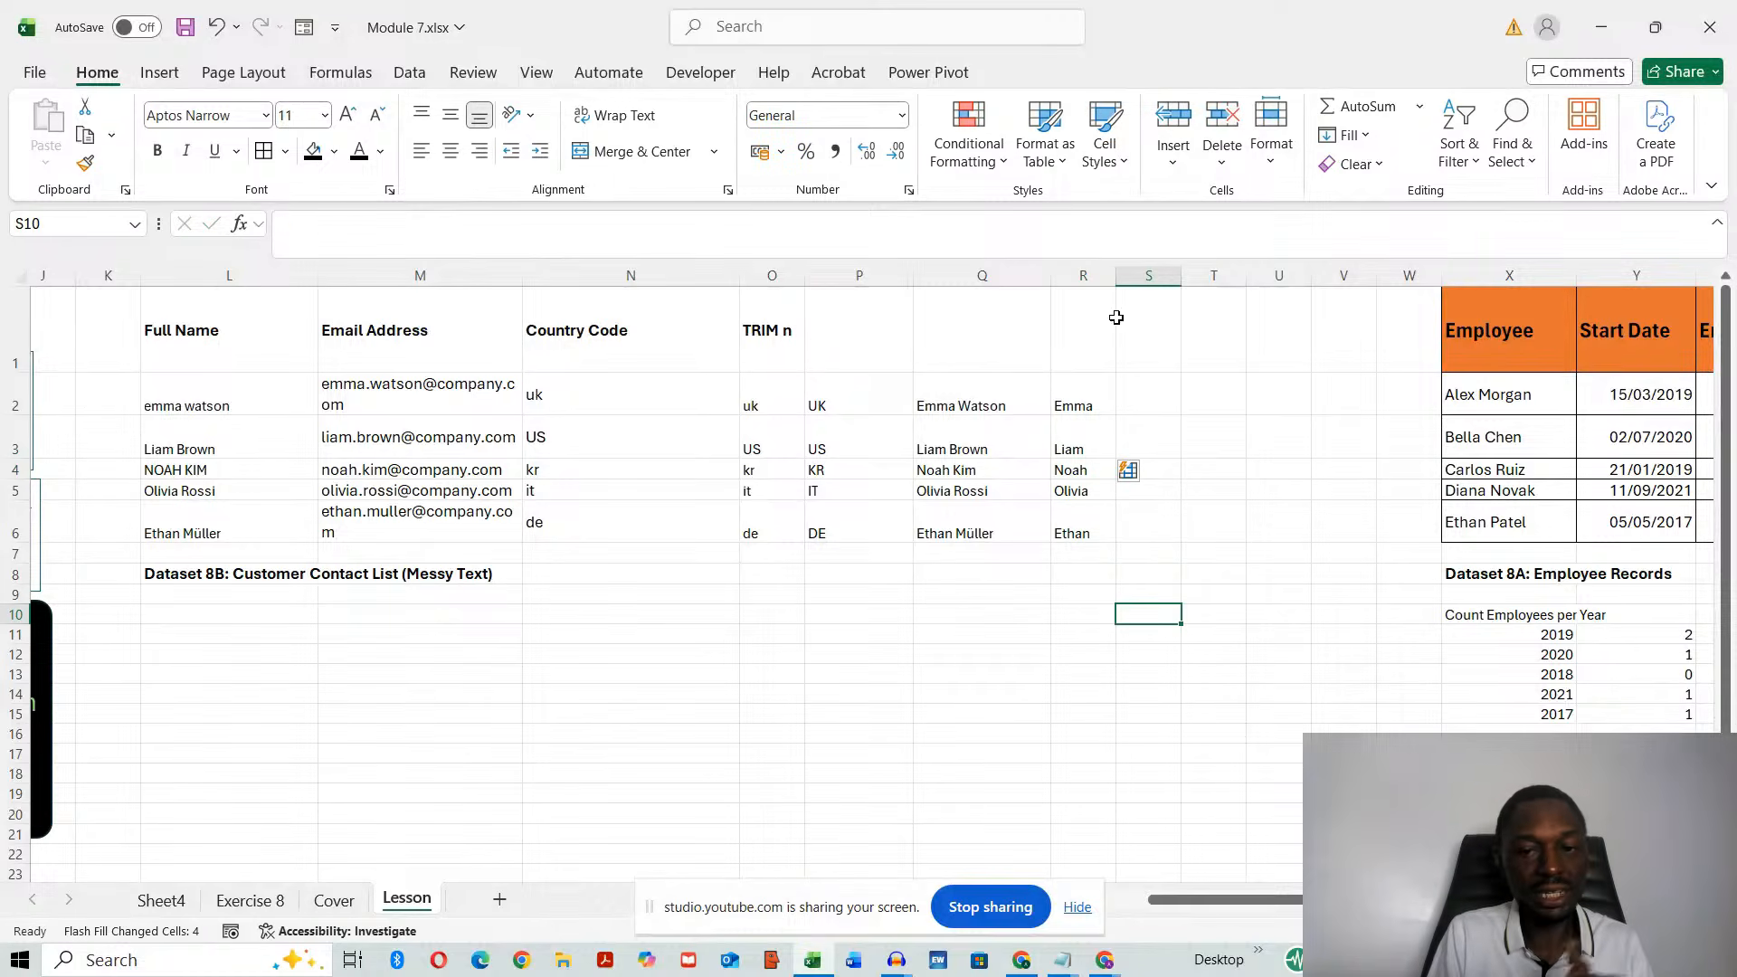
# - Show lesson point 14, then enter the first two last names in S2 and S3 and accept Flash Fill down to S6
pyautogui.moveTo(1171, 894); pyautogui.dragTo(1126, 895)
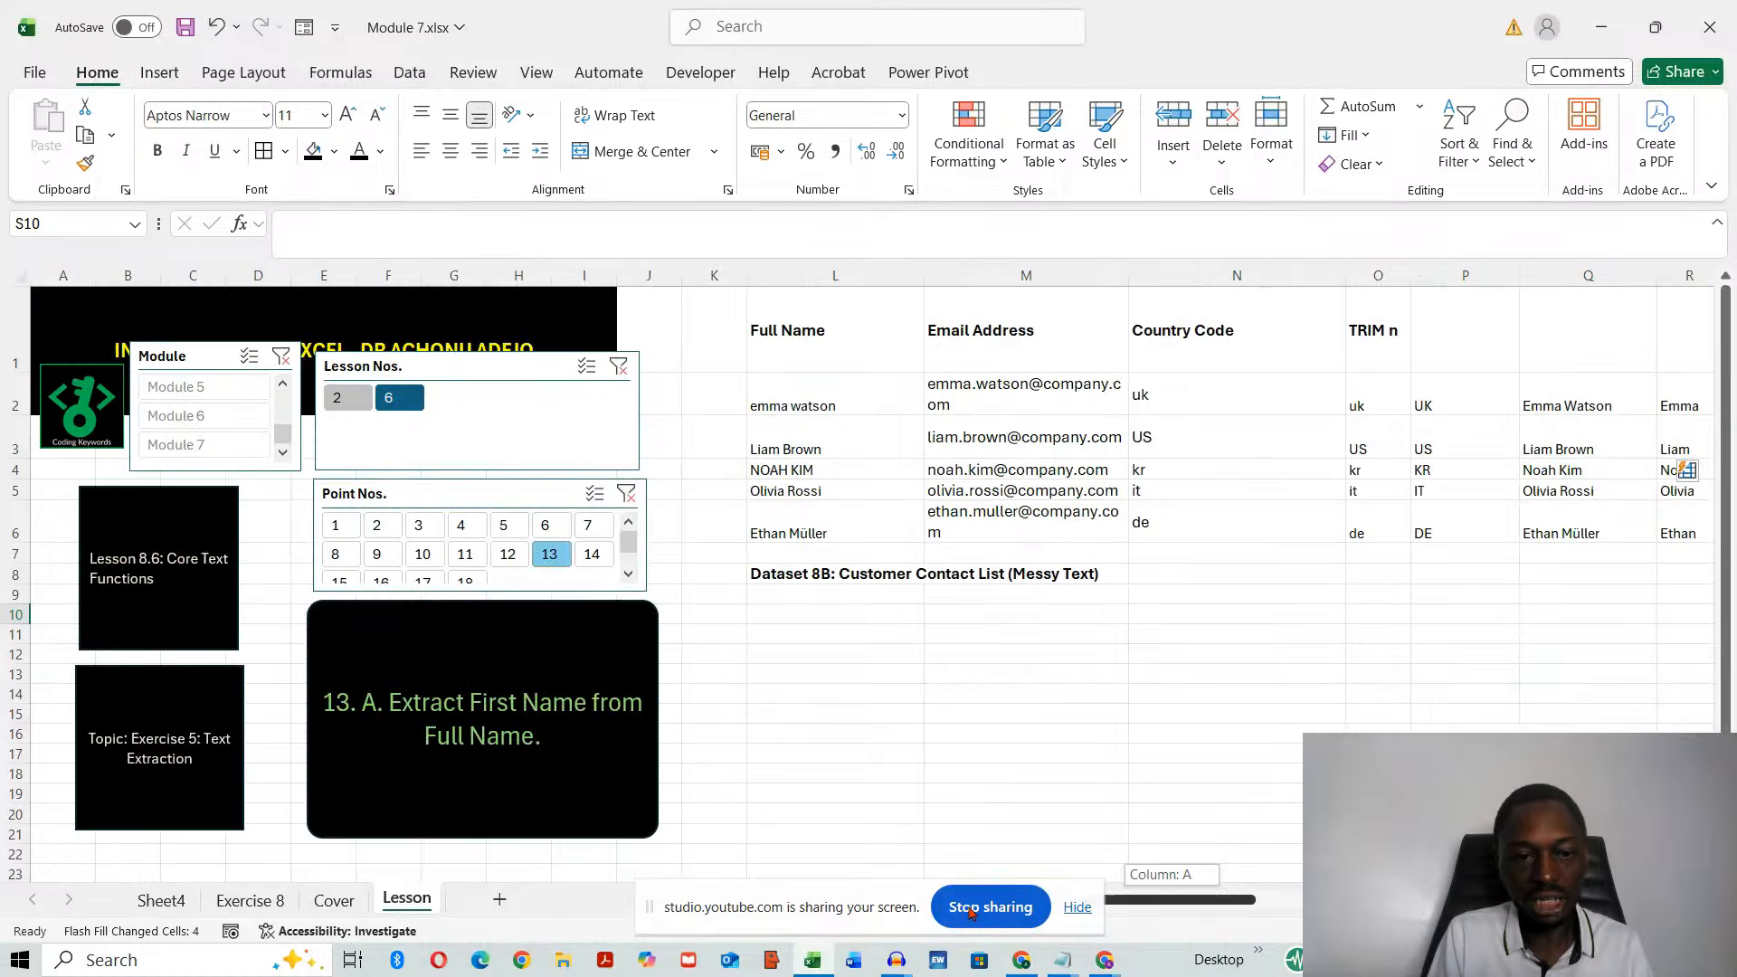
pyautogui.click(628, 575)
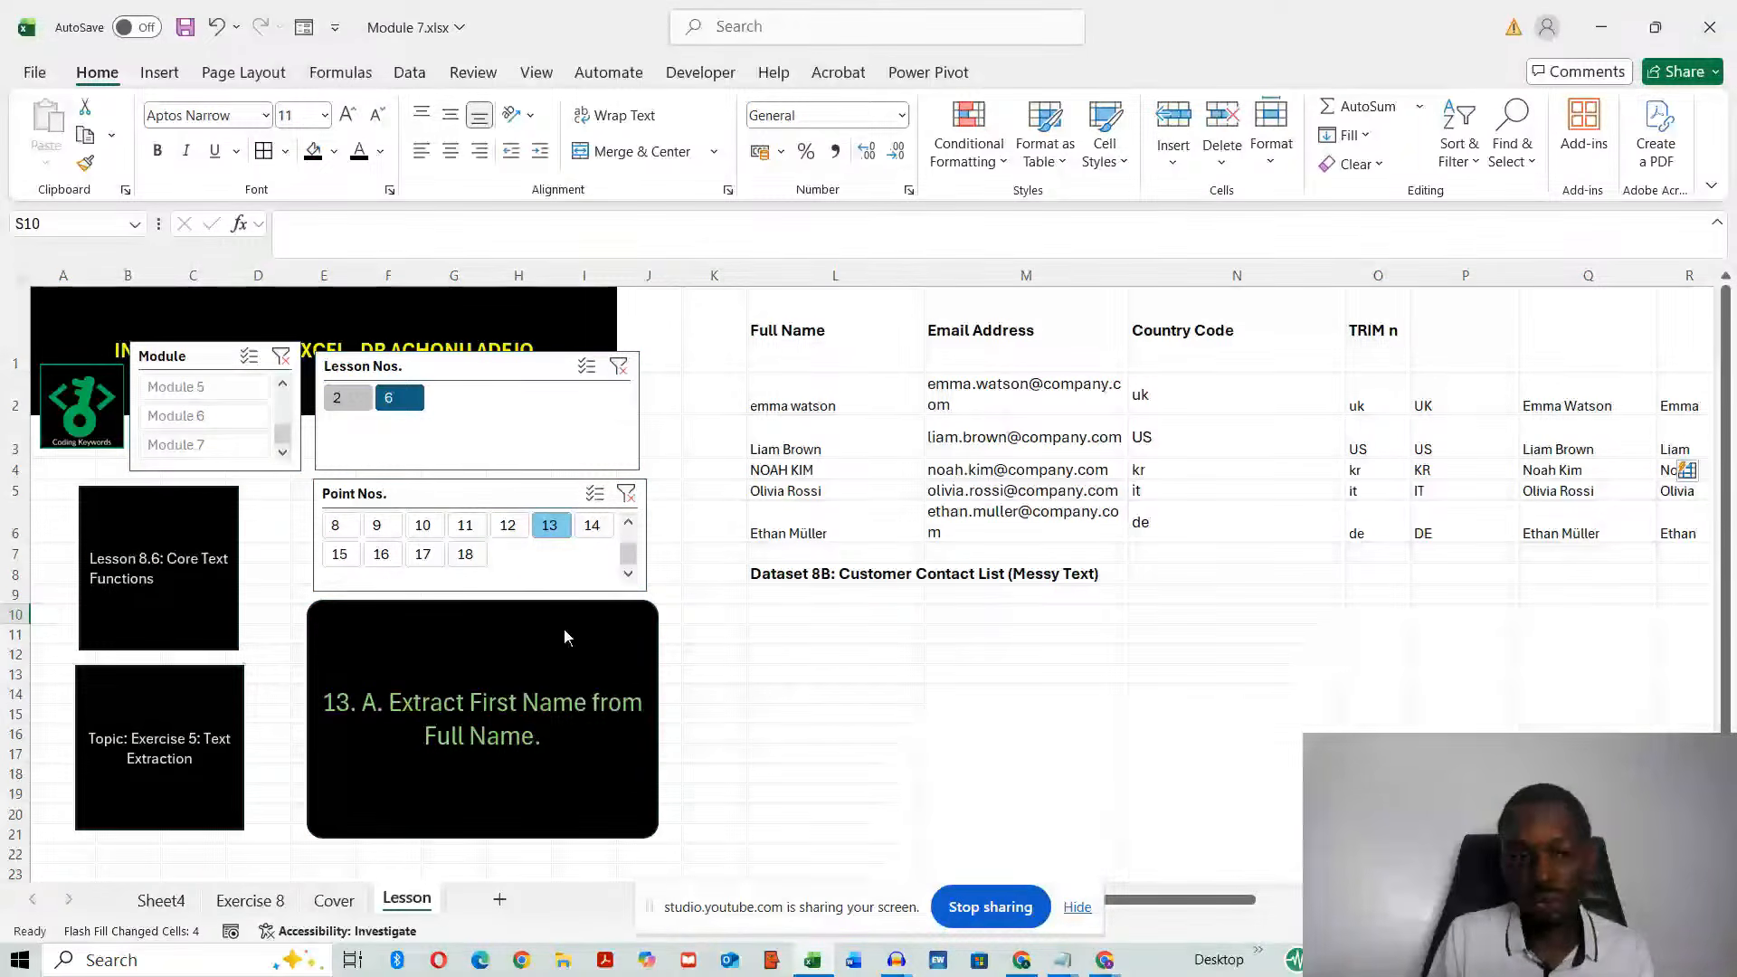
pyautogui.click(592, 525)
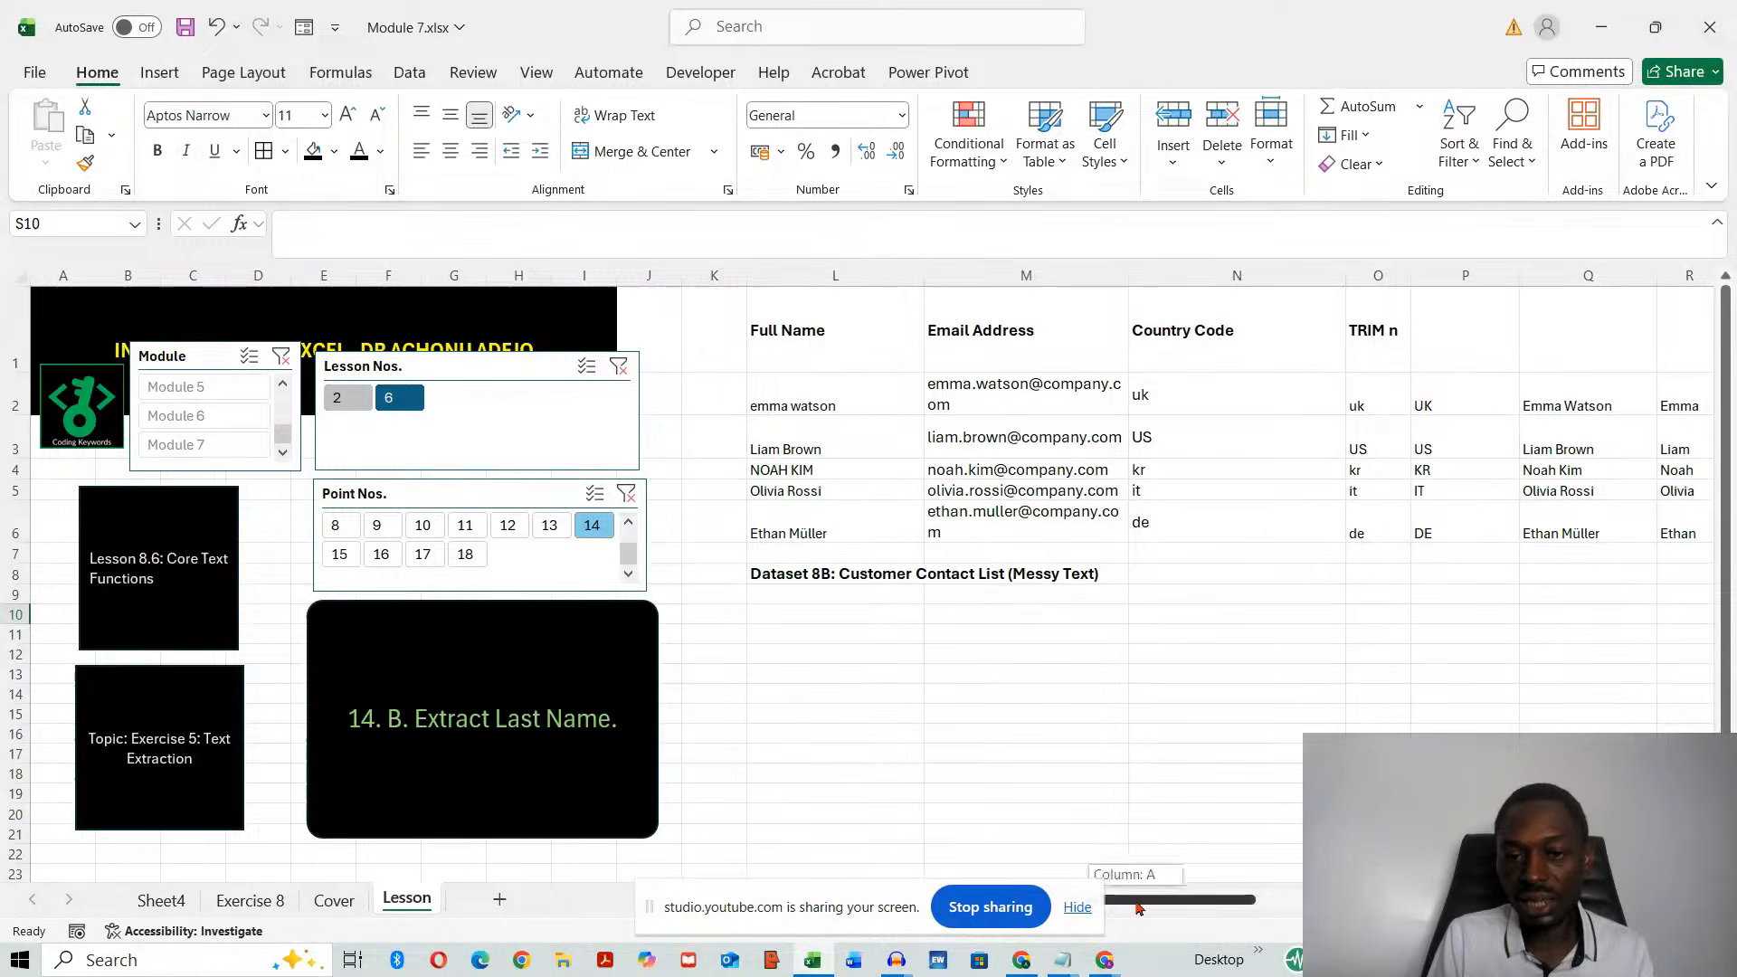
pyautogui.moveTo(1137, 907); pyautogui.dragTo(1169, 907)
pyautogui.click(1257, 391)
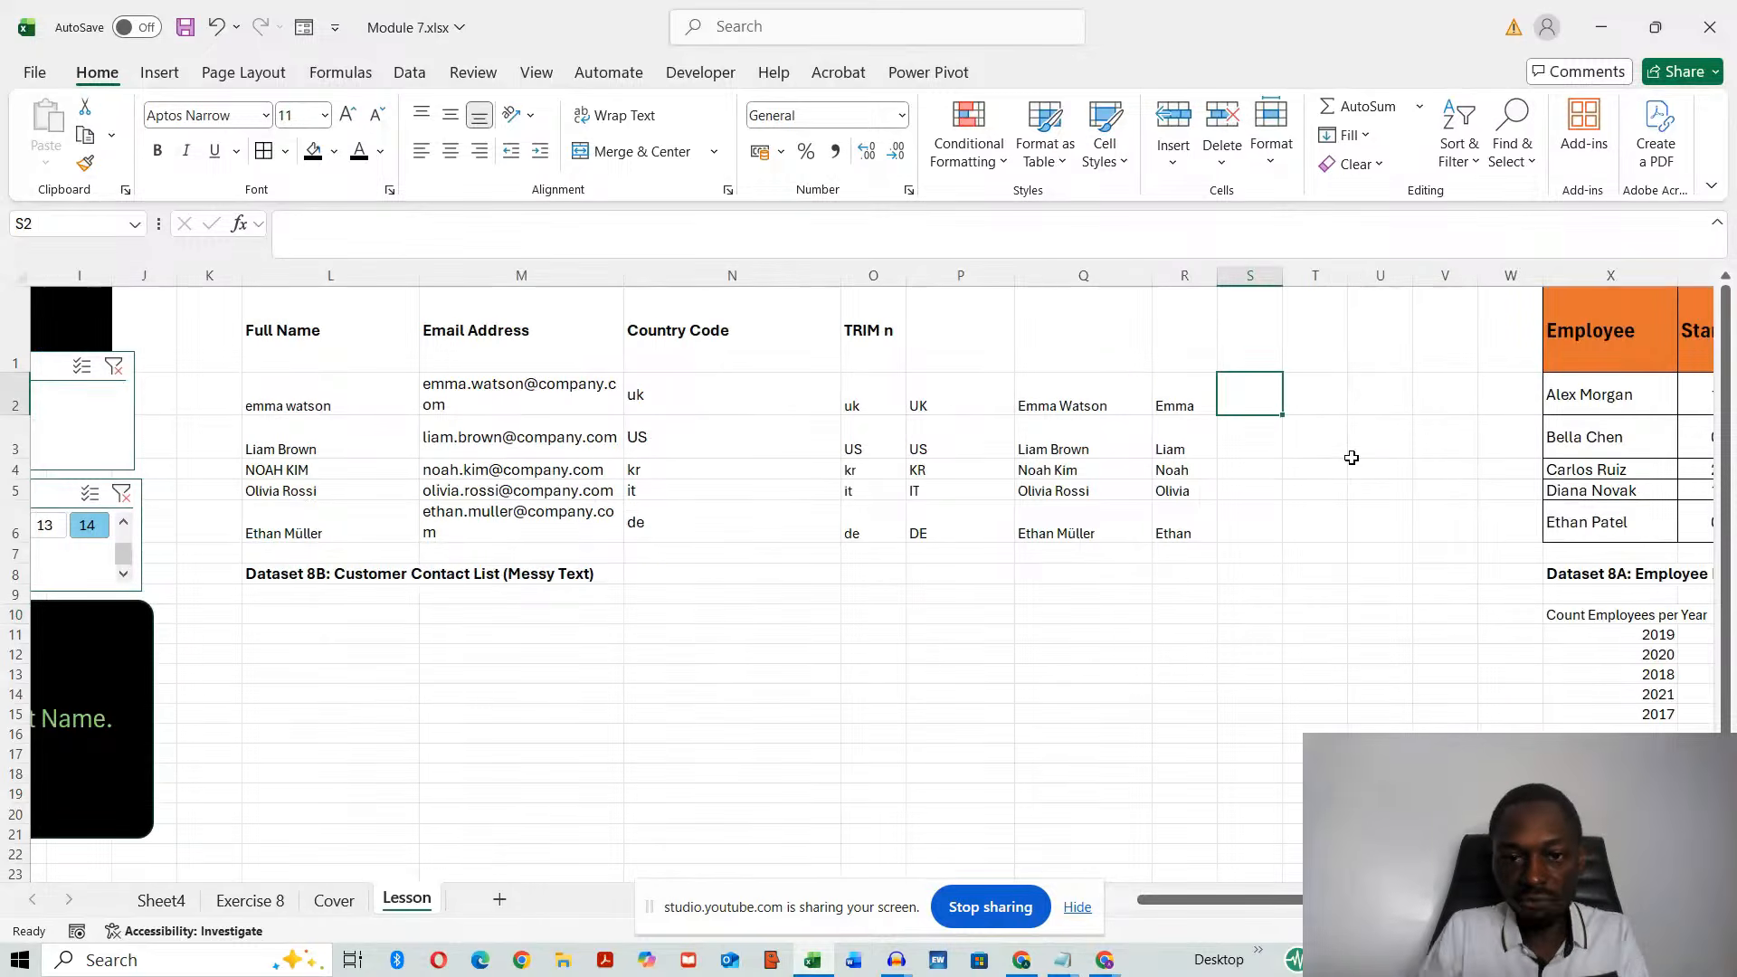
pyautogui.write('Watson')
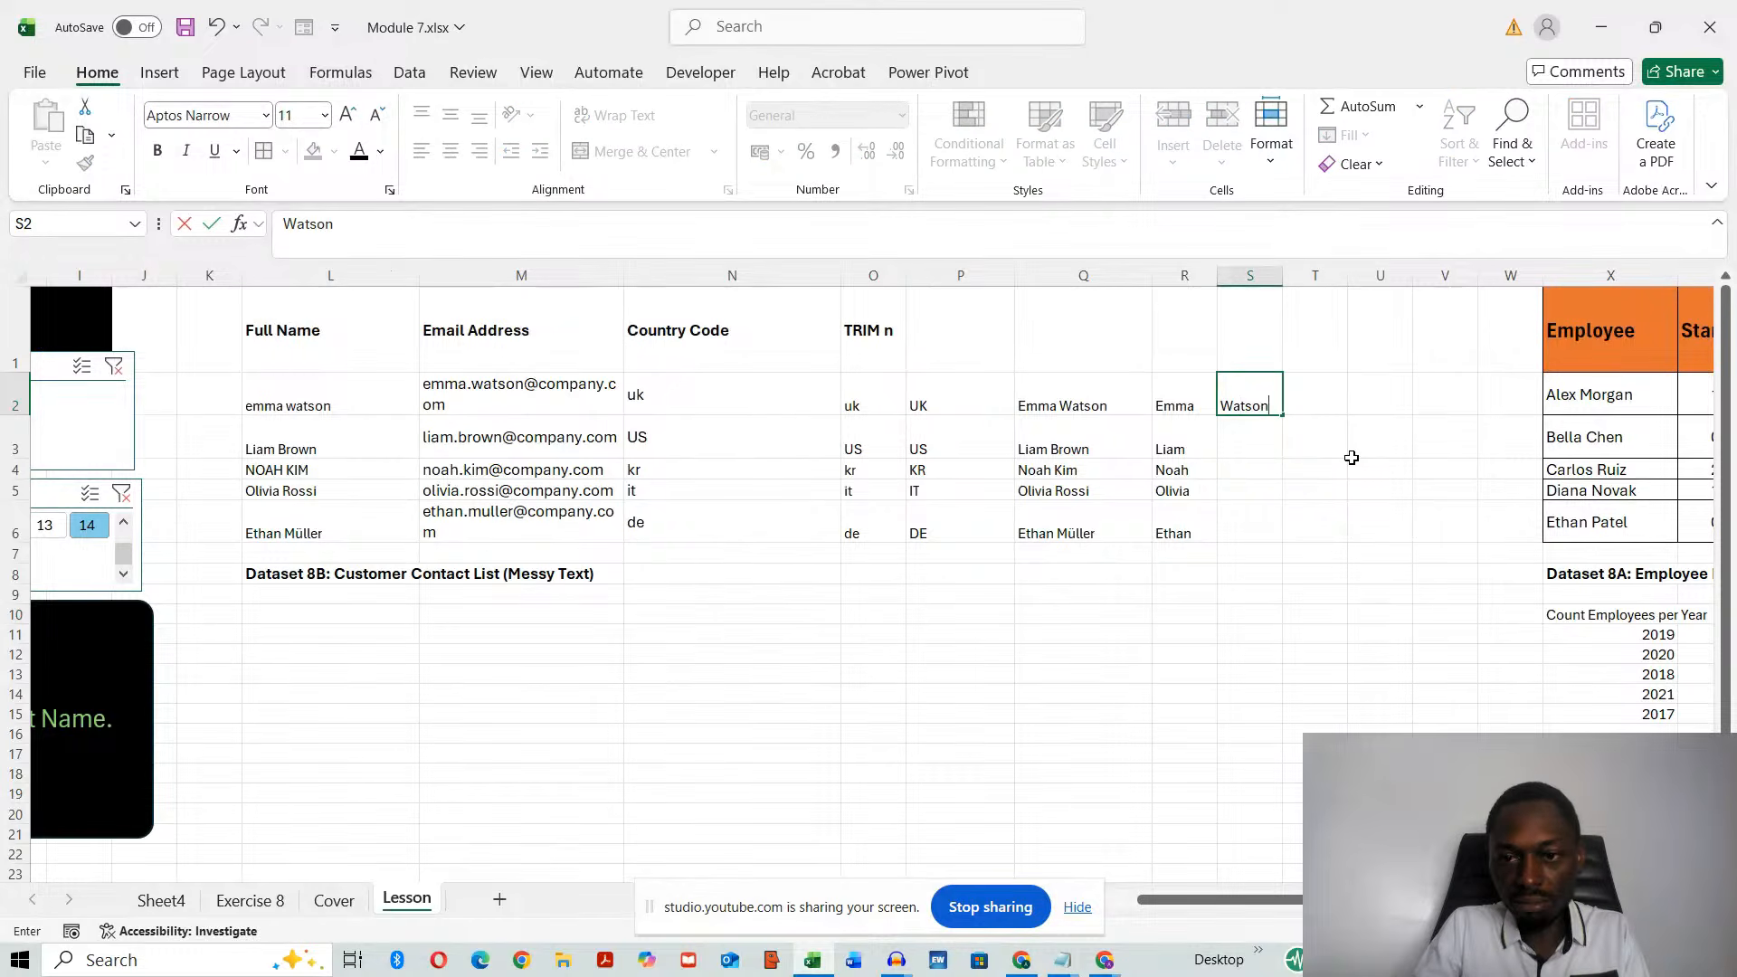
pyautogui.press('Return')
pyautogui.write('B')
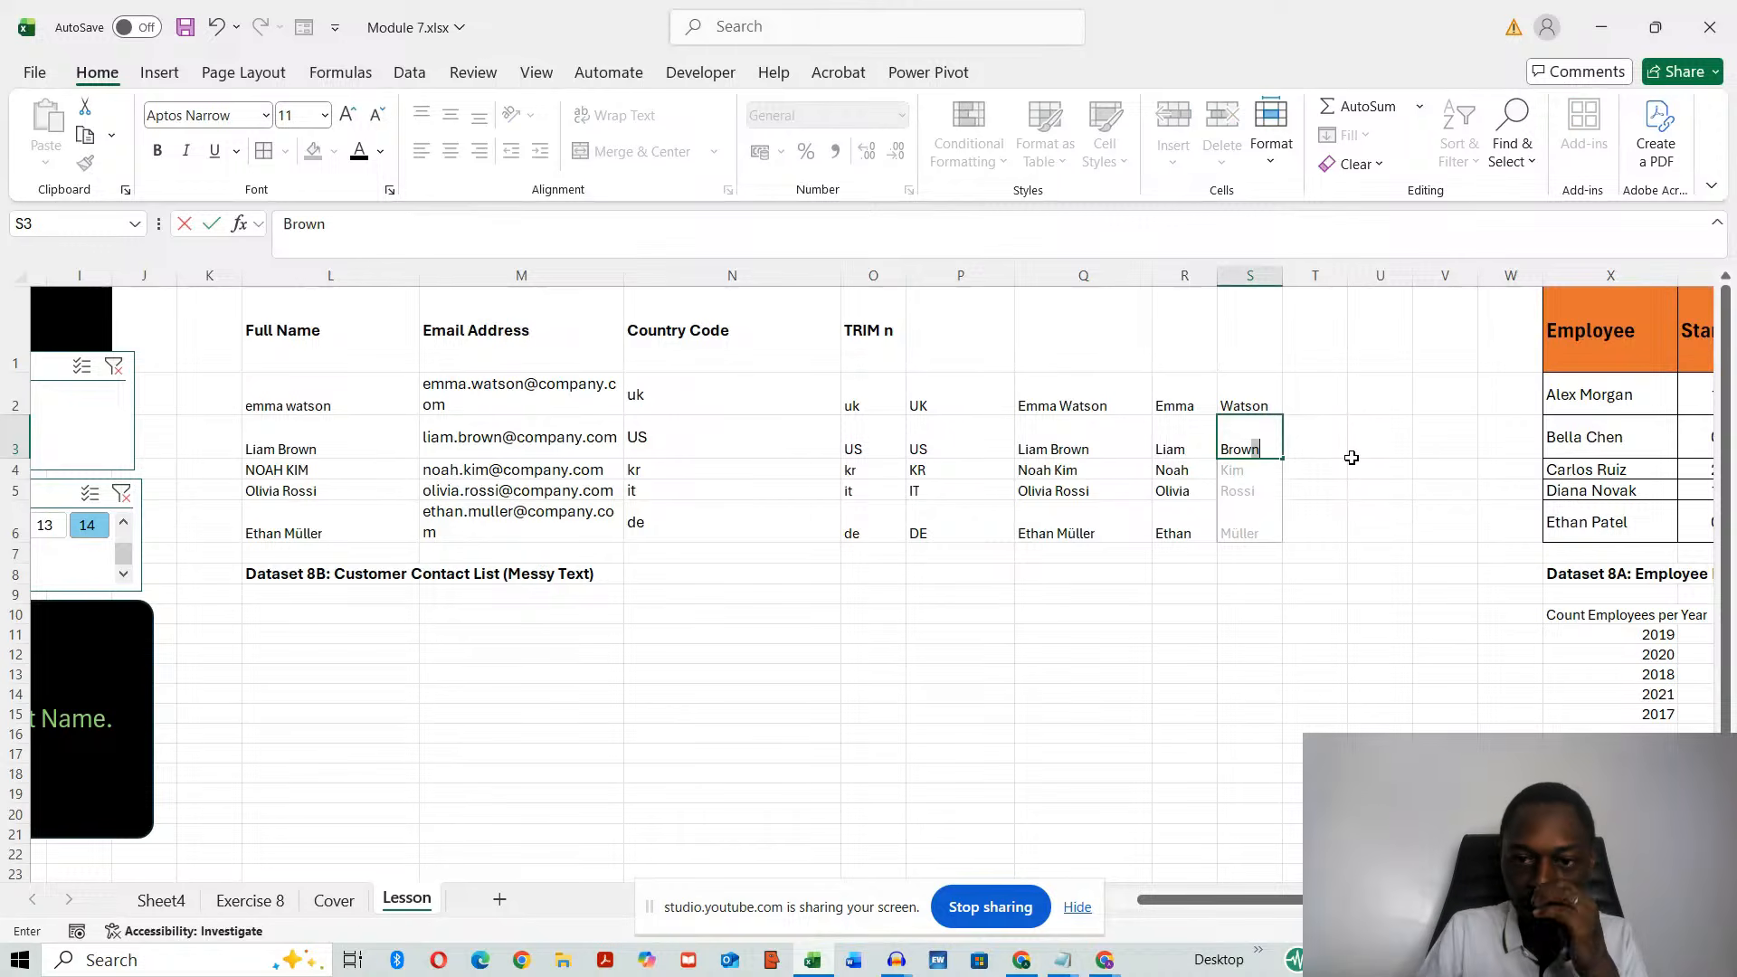
pyautogui.write('rown')
pyautogui.press('Return')
# - Show lesson point 15, then extract the email usernames into T2:T6 with two typed examples and Flash Fill, and widen column T
pyautogui.moveTo(1221, 891); pyautogui.dragTo(921, 909)
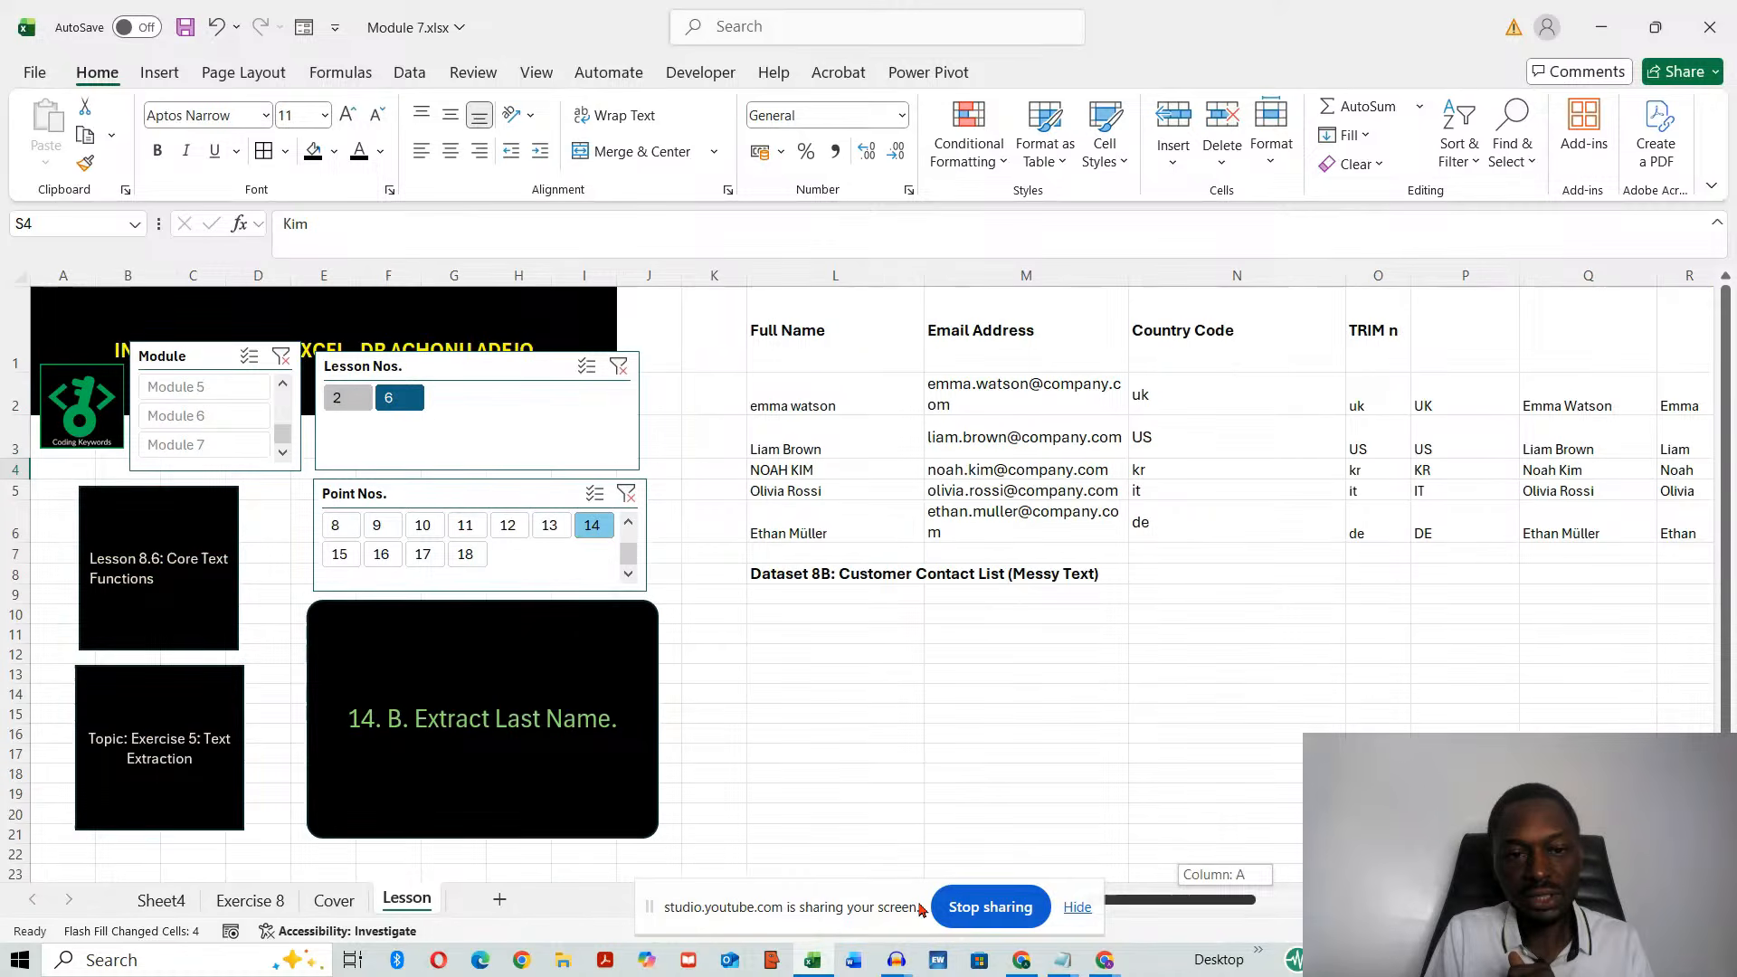
pyautogui.click(341, 555)
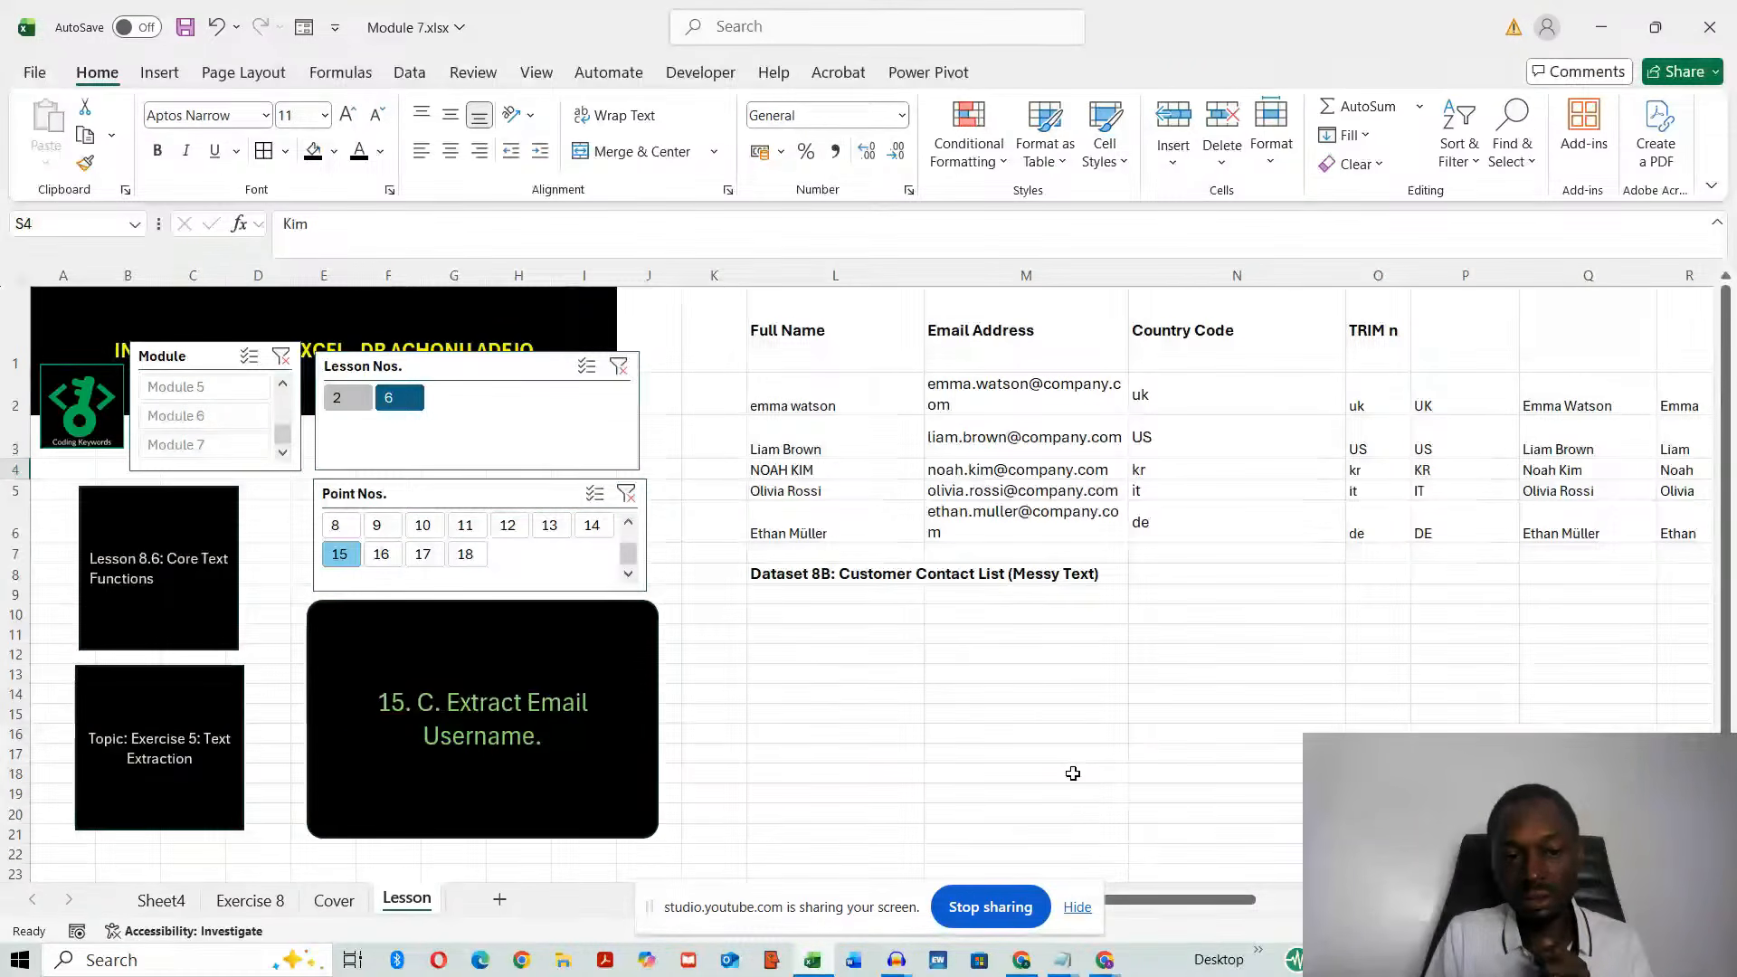
pyautogui.moveTo(1149, 907); pyautogui.dragTo(1188, 913)
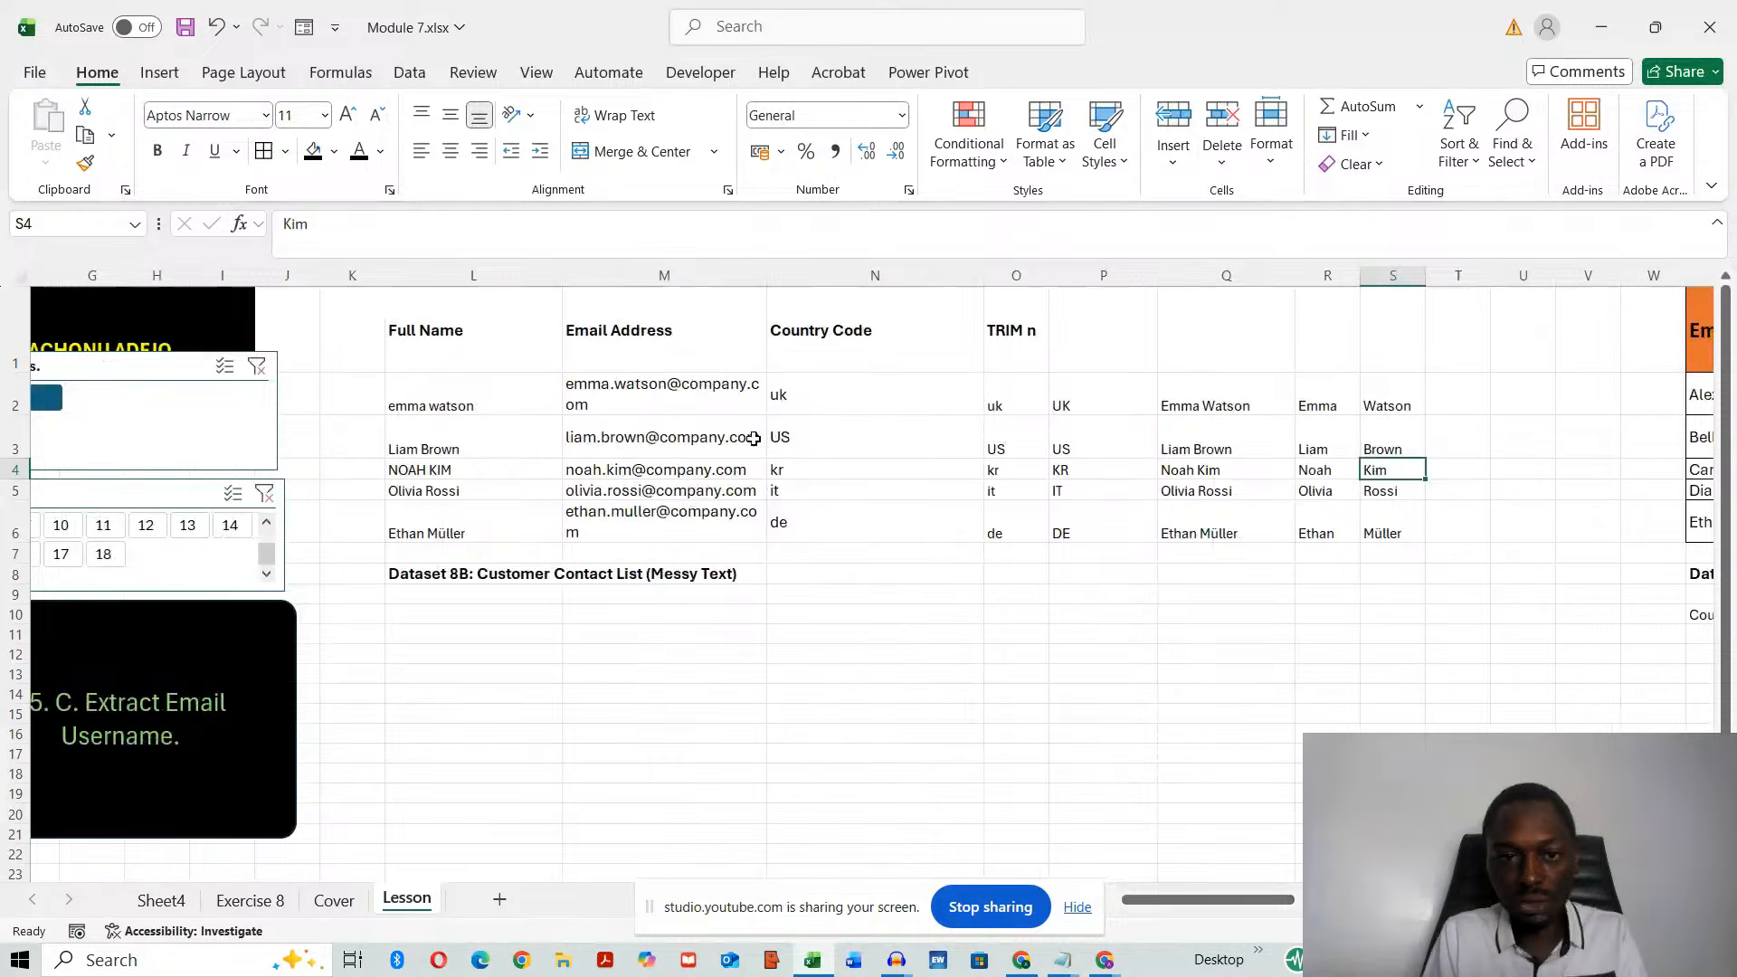
pyautogui.click(1457, 393)
pyautogui.write('e')
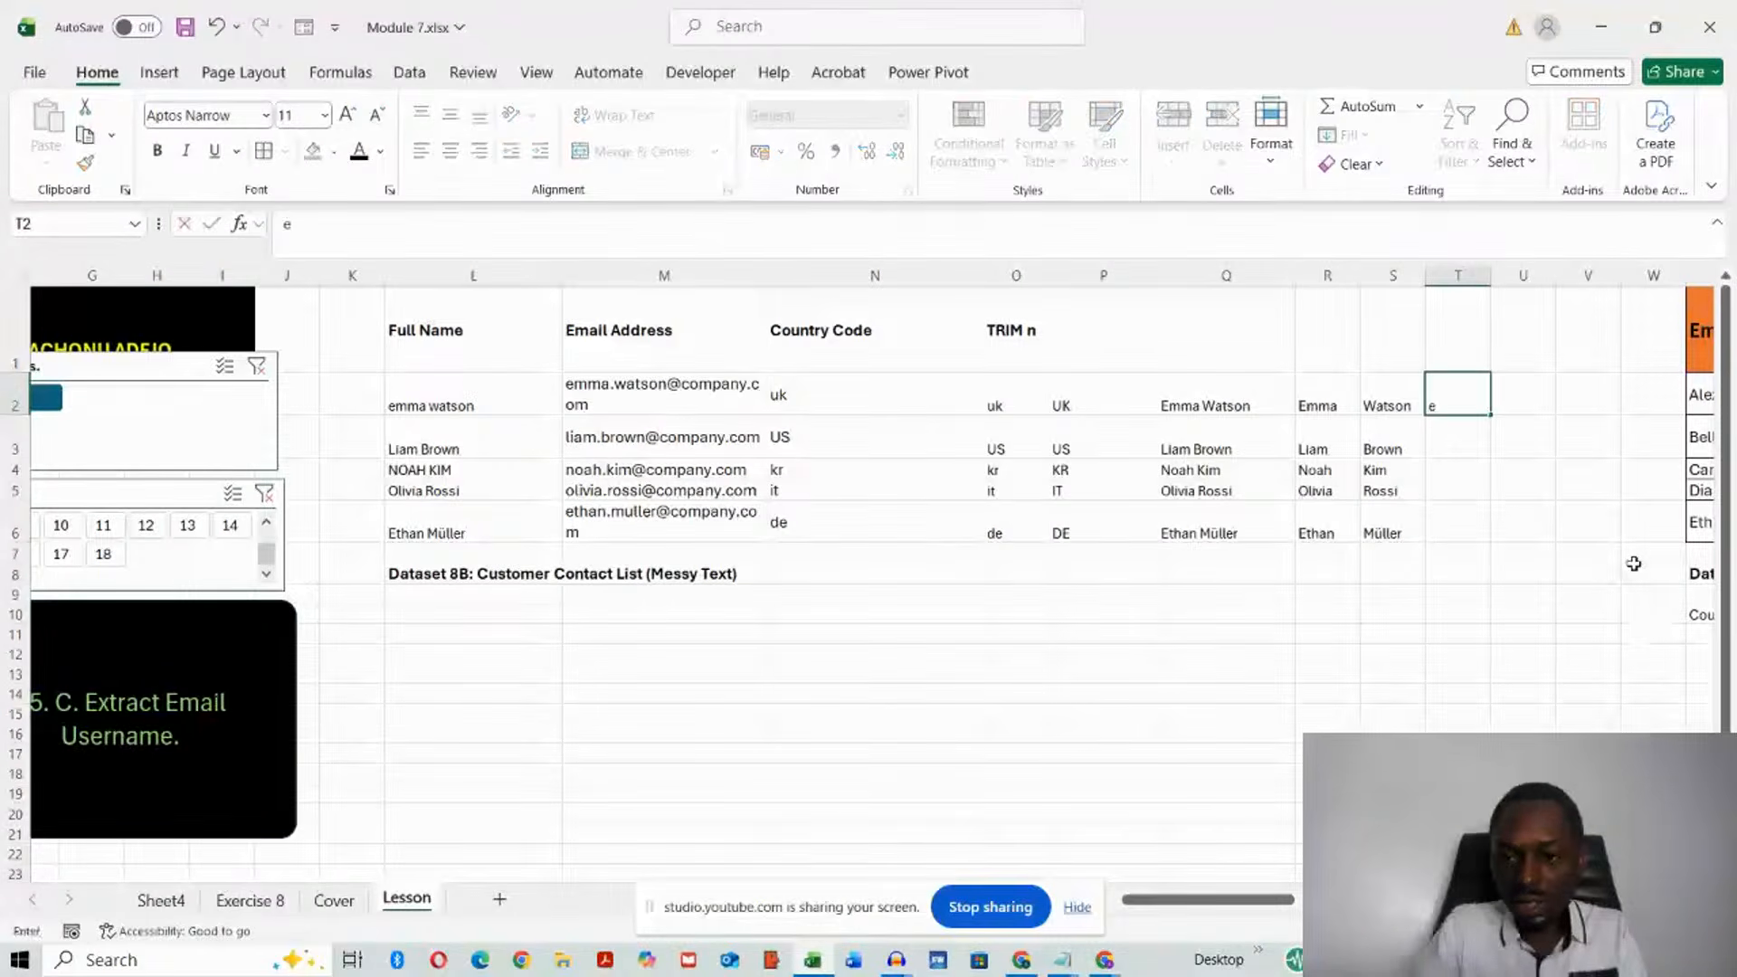
pyautogui.write('mma.watson')
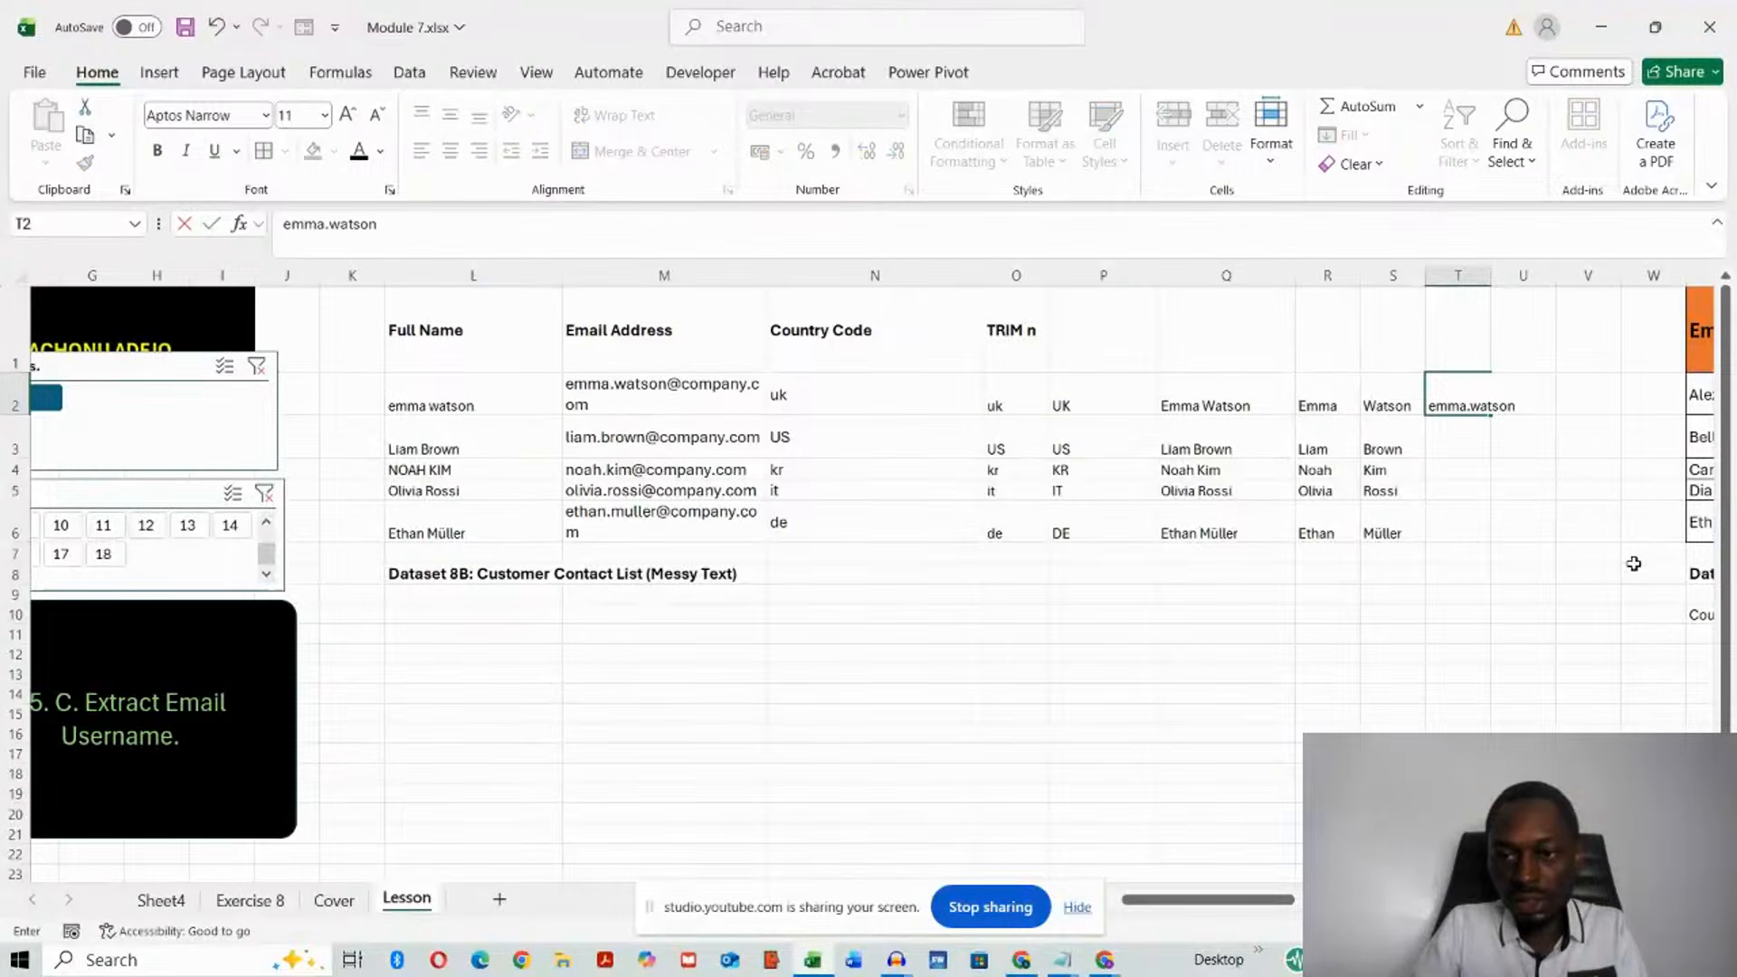
pyautogui.press('Return')
pyautogui.write('liam.brown')
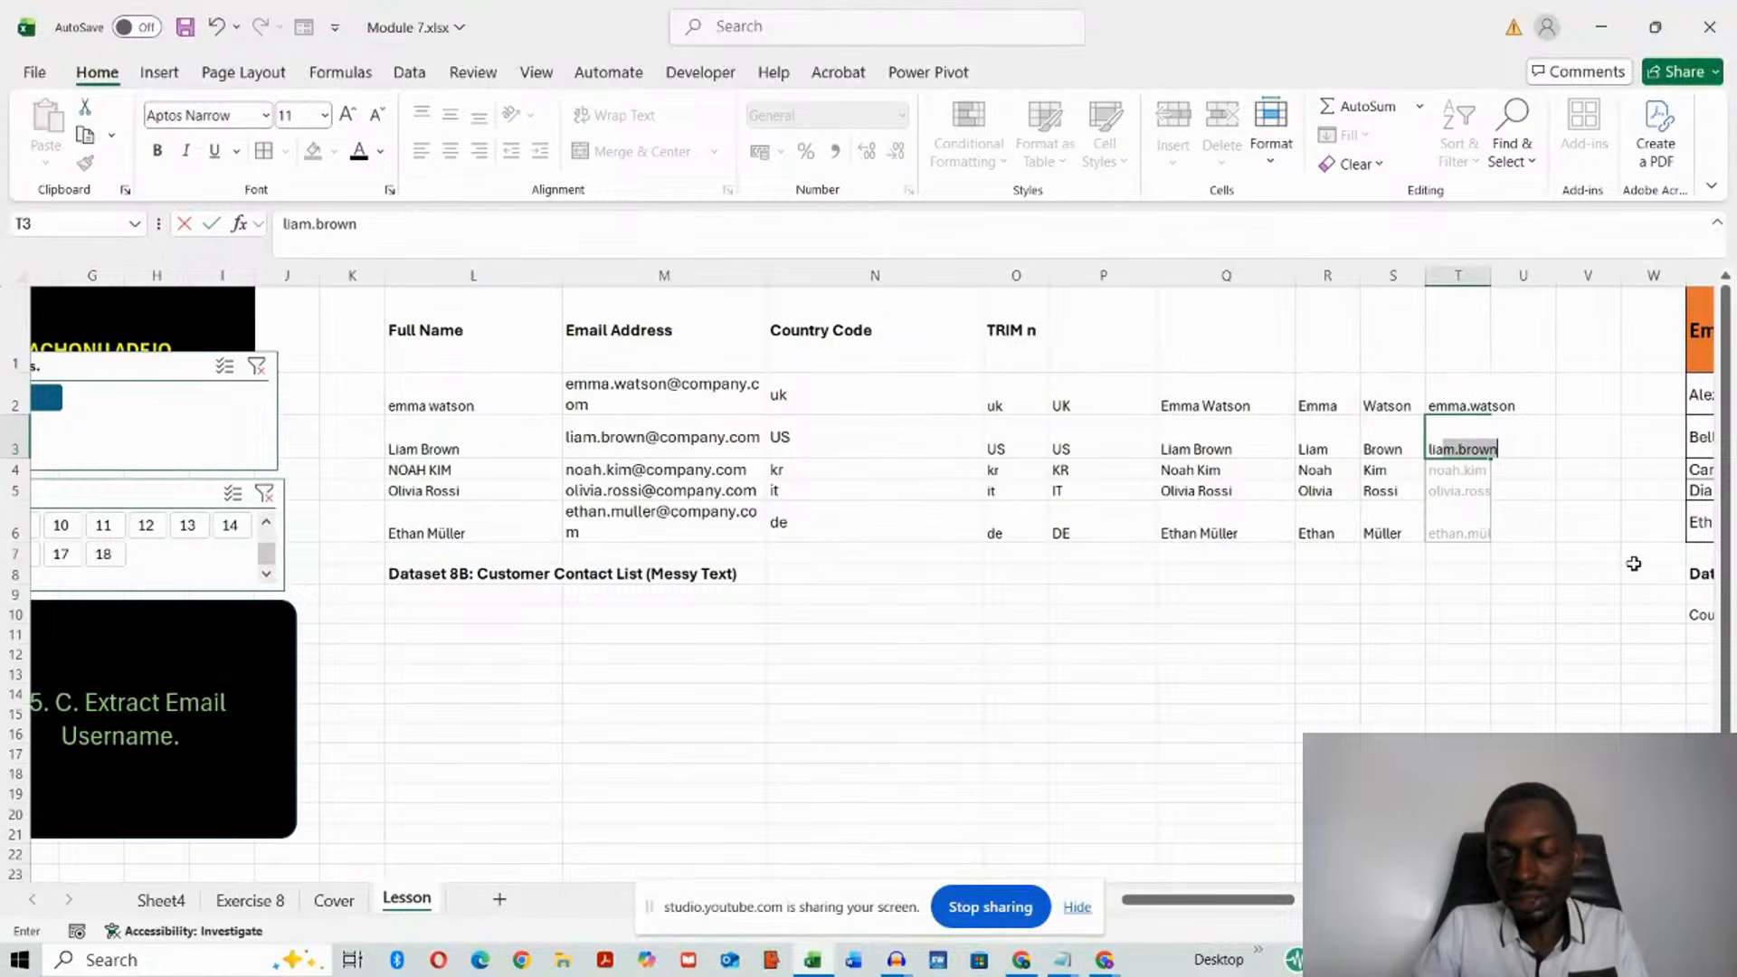
pyautogui.press('Return')
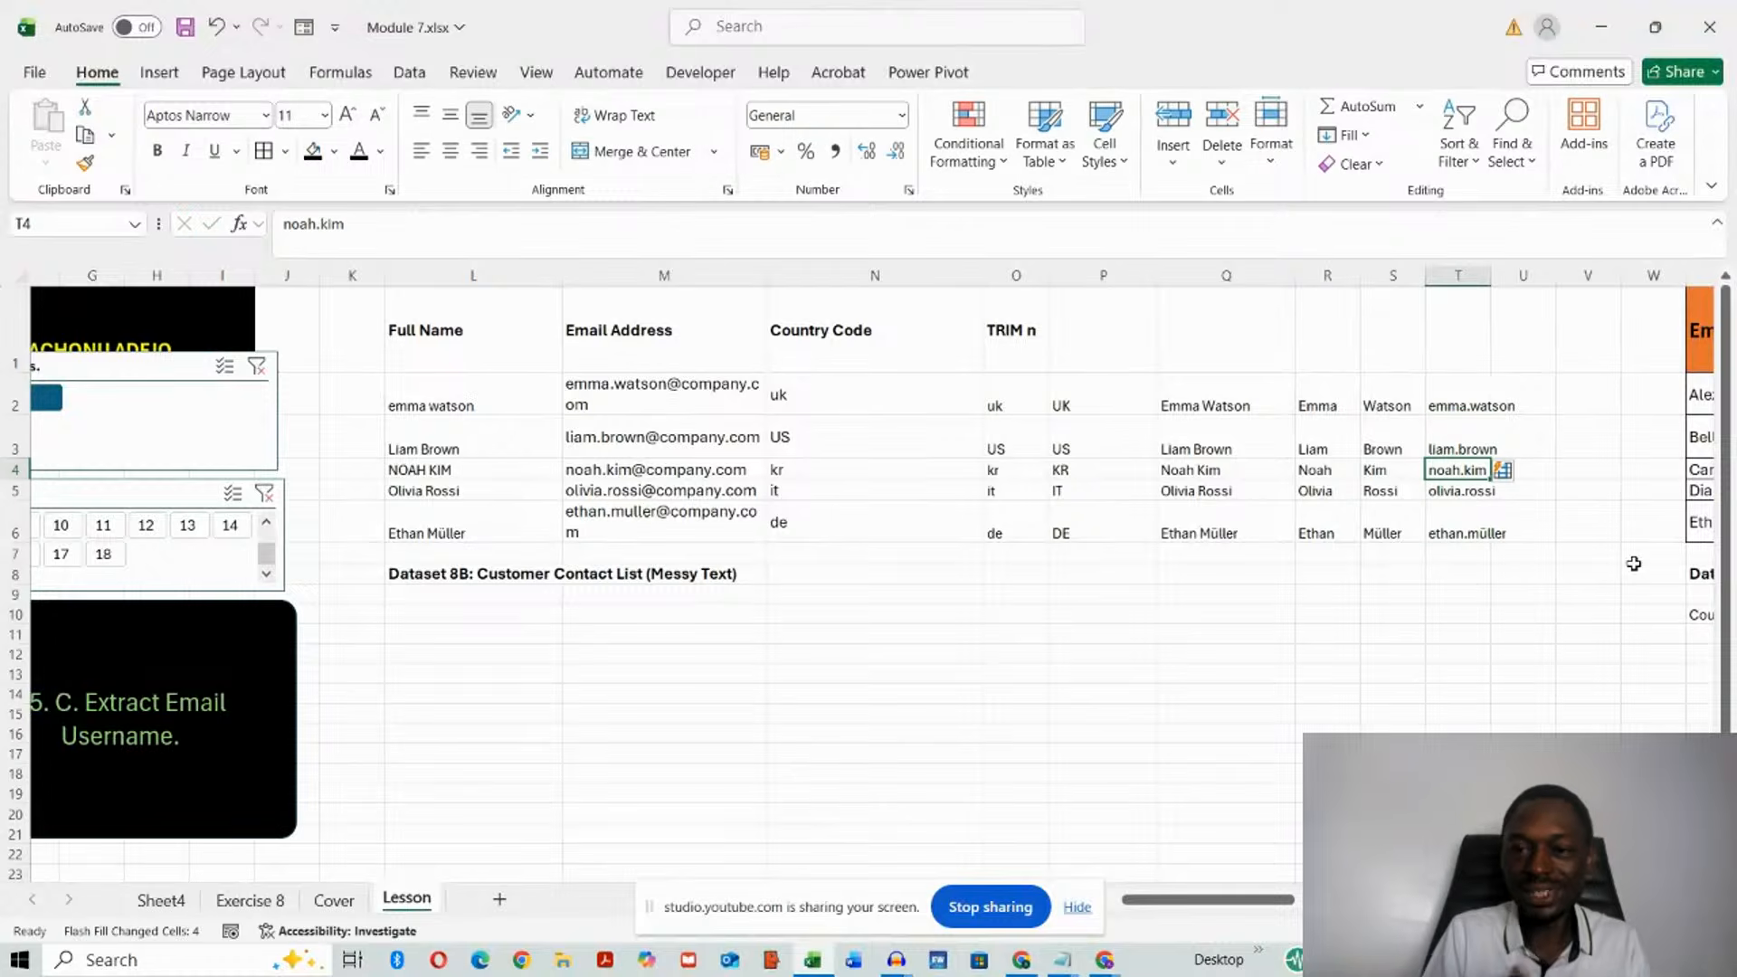
pyautogui.moveTo(1491, 275); pyautogui.dragTo(1520, 275)
# - Show lesson point 16 and enter the email domain "company" in cells U2 to U4
pyautogui.moveTo(1222, 912); pyautogui.dragTo(1191, 907)
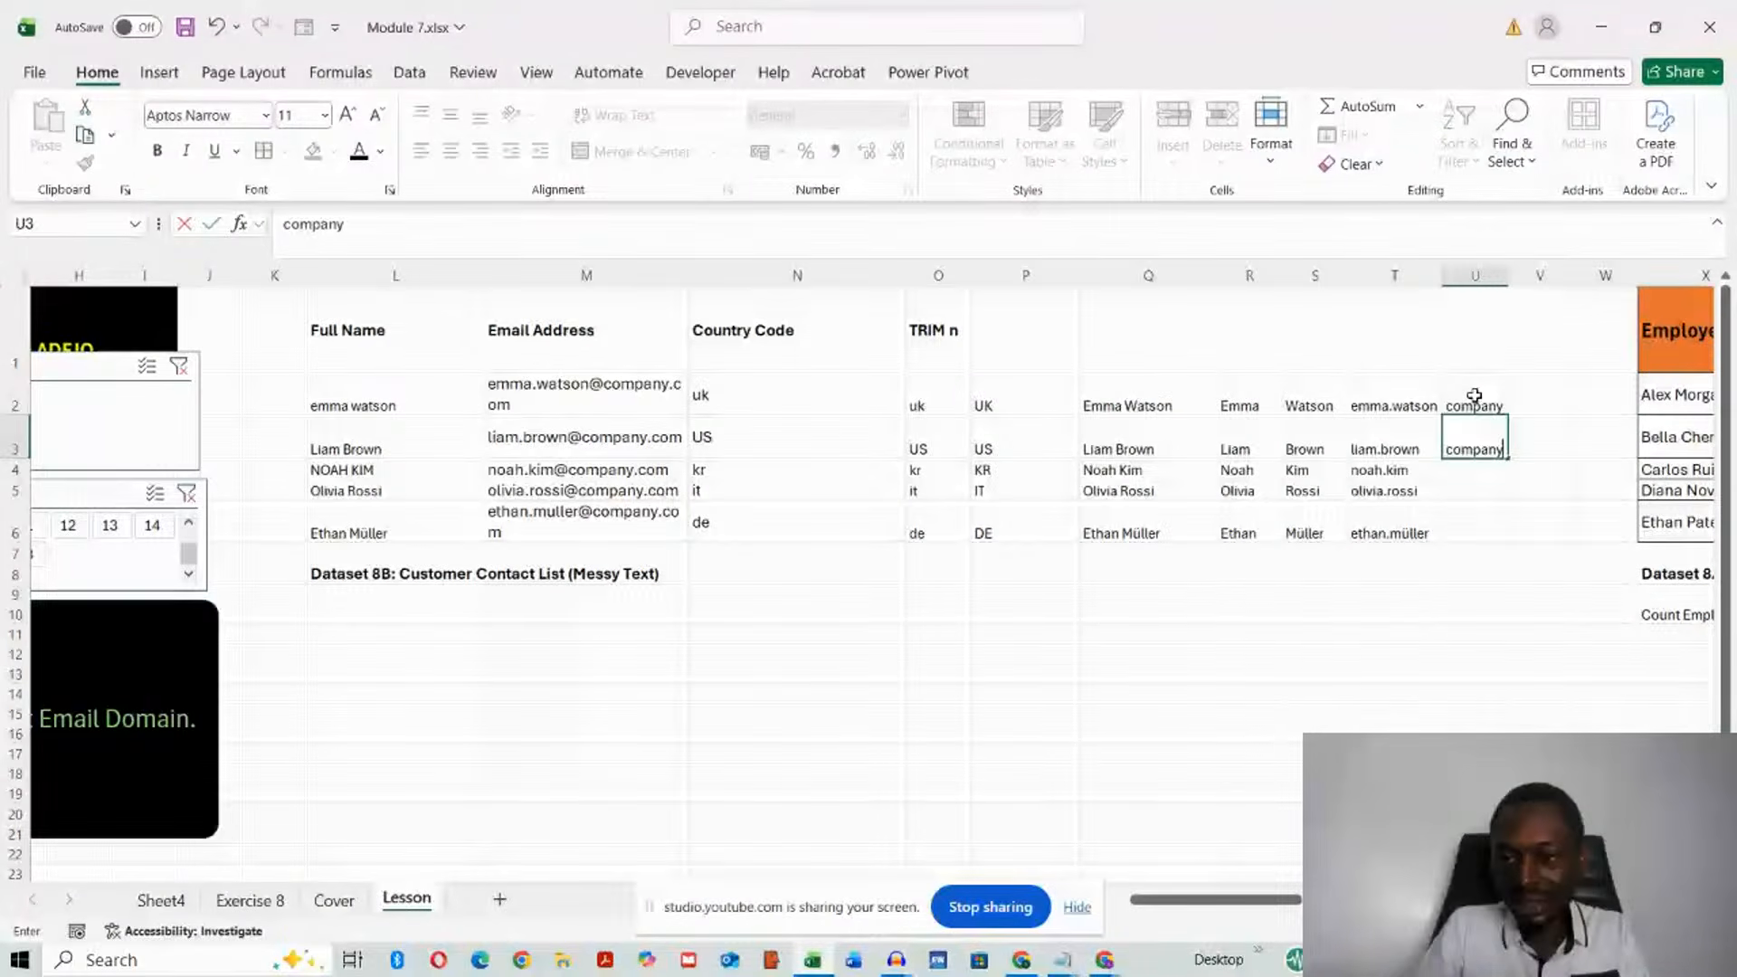
pyautogui.press('Return')
pyautogui.write('company')
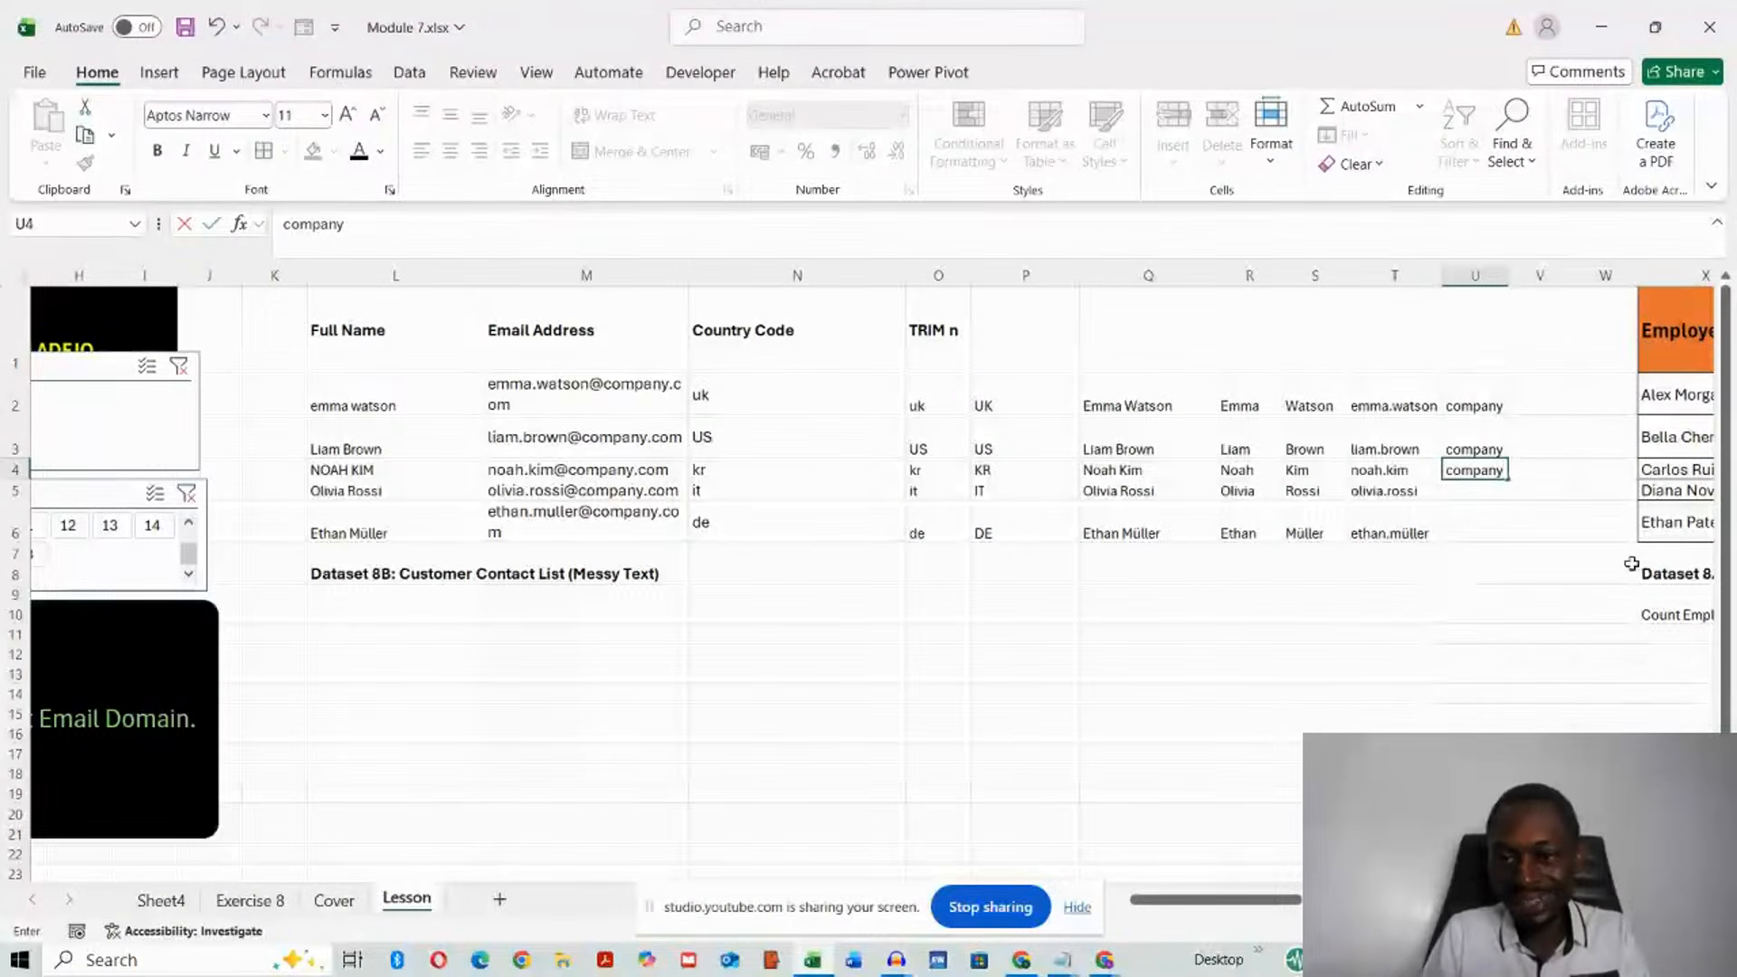
pyautogui.moveTo(787, 635); pyautogui.dragTo(787, 654)
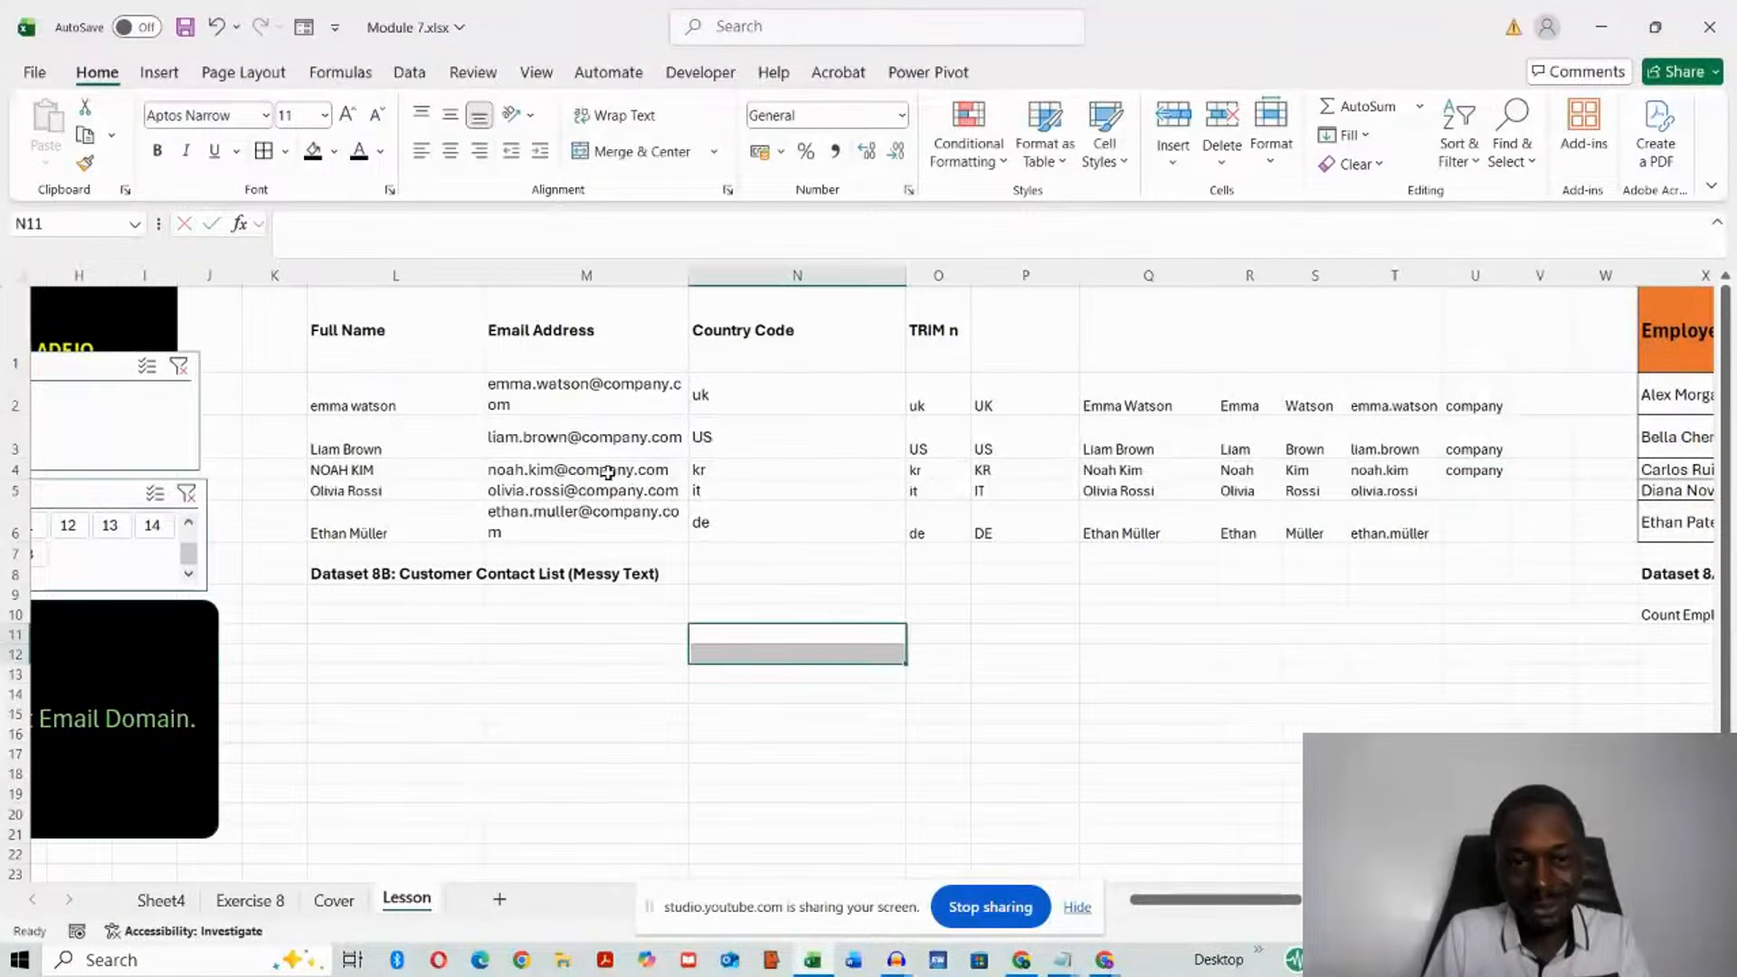
pyautogui.moveTo(624, 469); pyautogui.dragTo(625, 490)
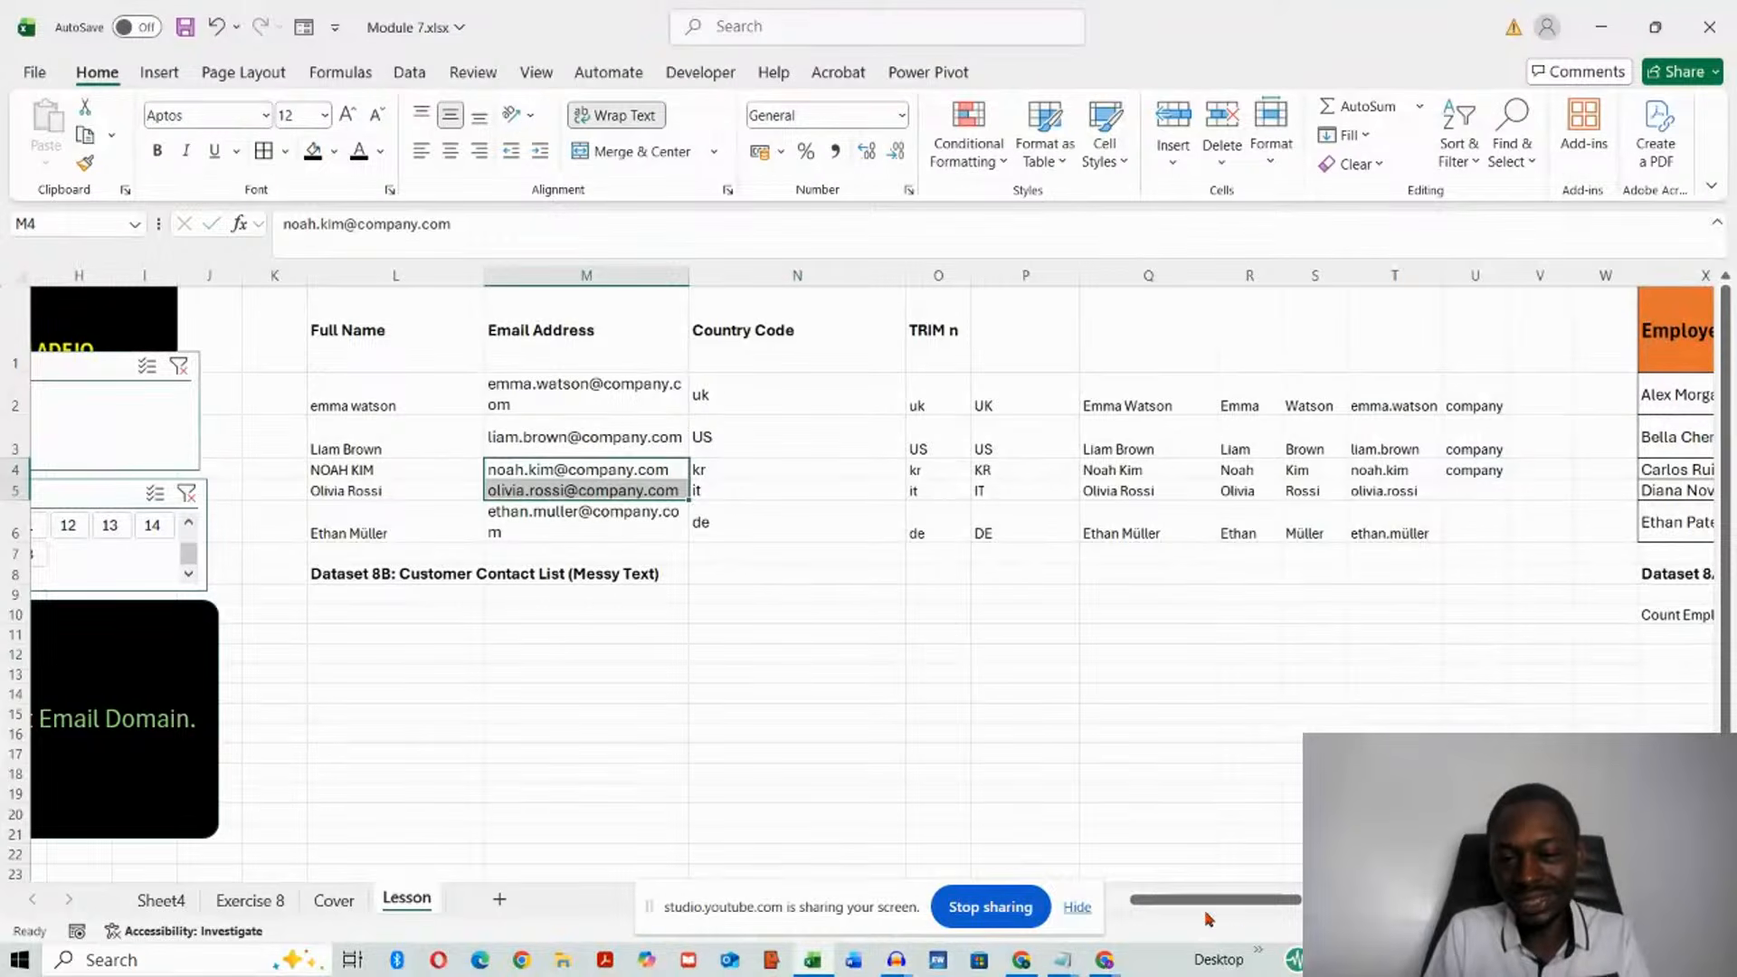
# - Show lesson points 17 and 18, then return to point 17 on counting email characters with LEN
pyautogui.hscroll(-3, 1252, 919)
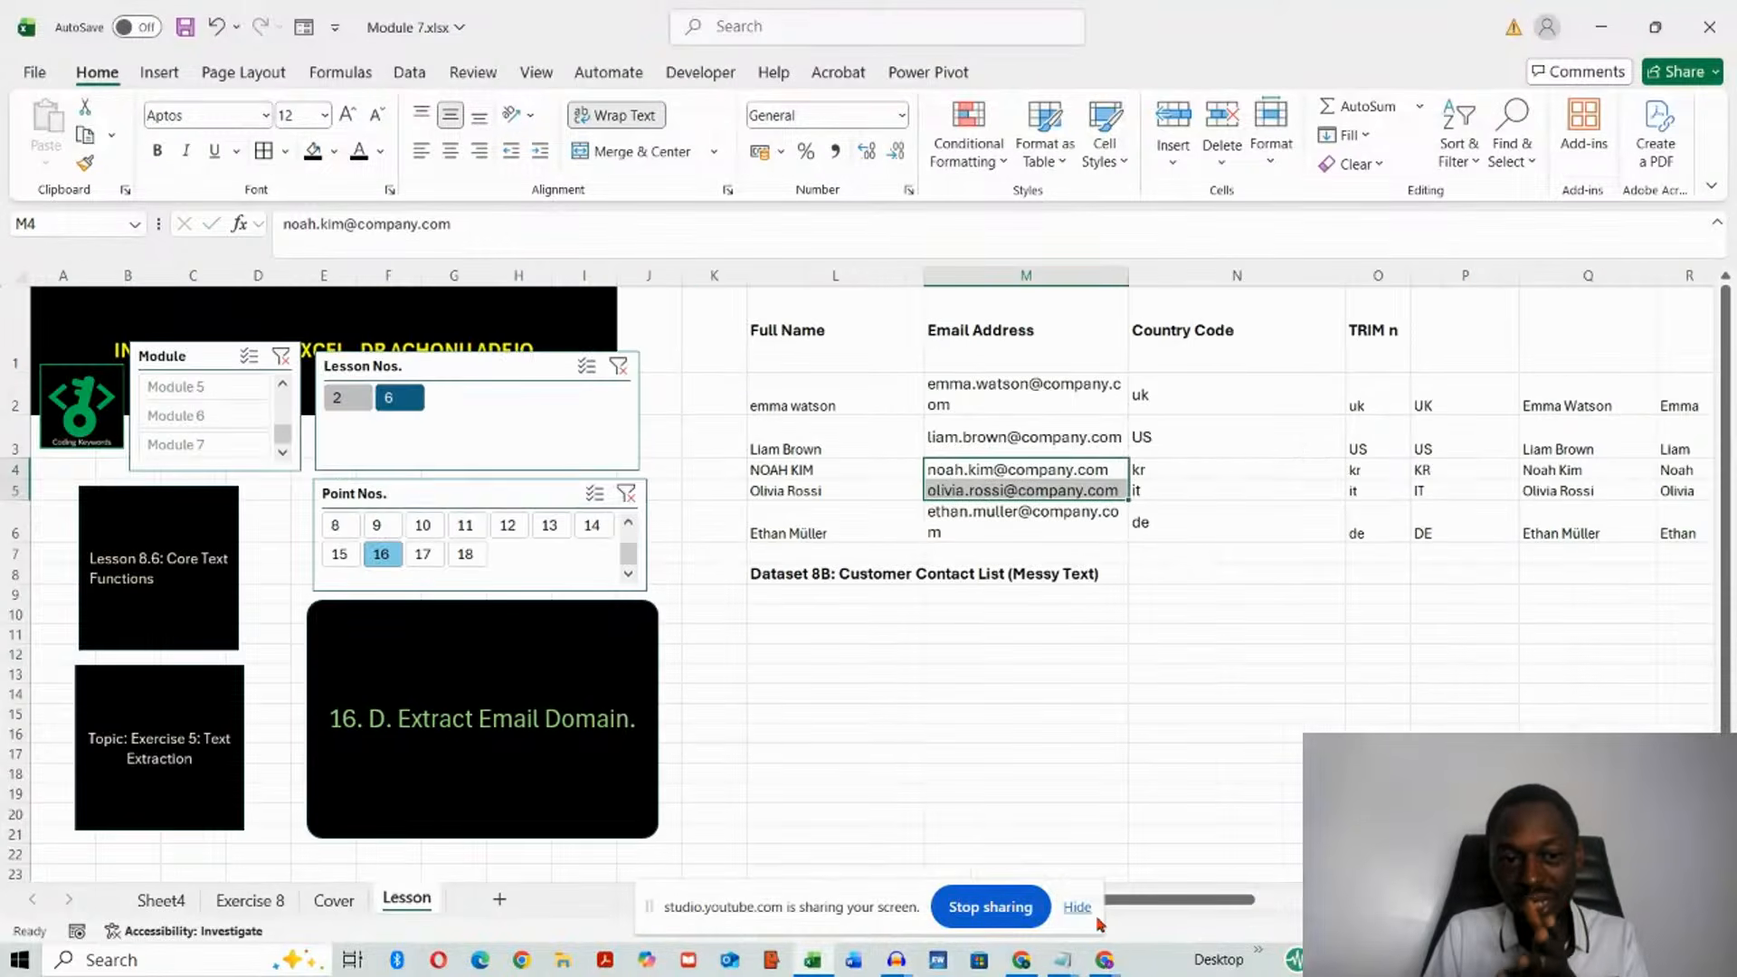
pyautogui.click(423, 554)
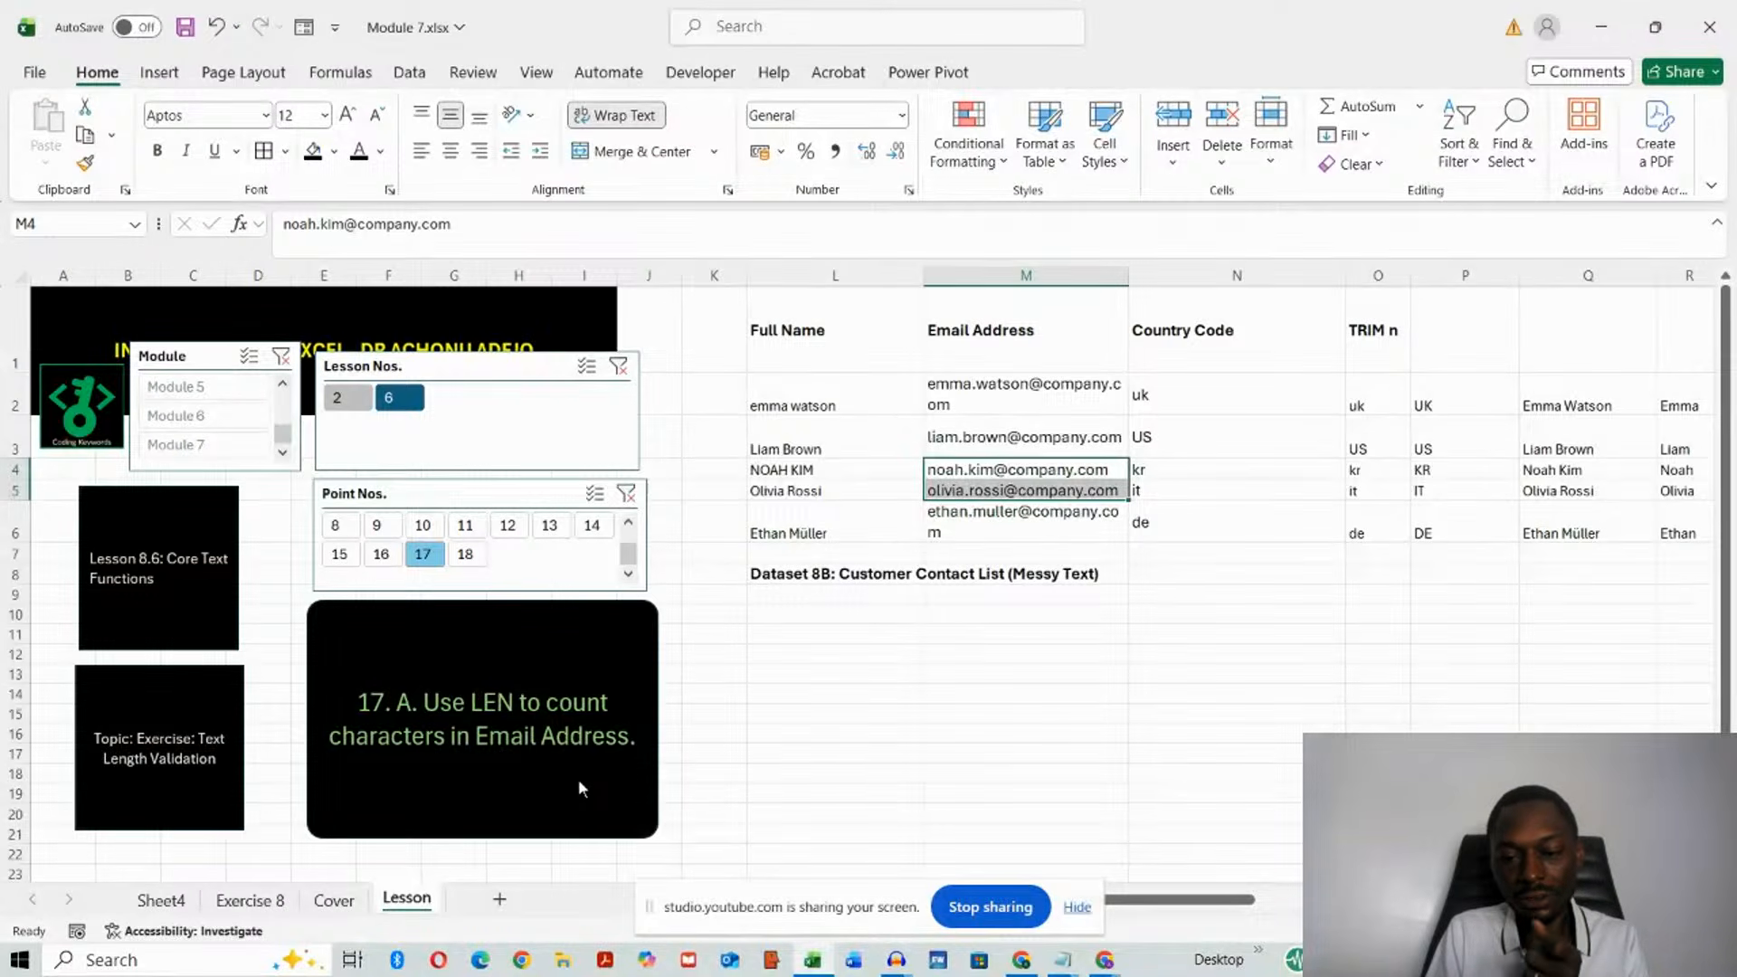
pyautogui.click(465, 556)
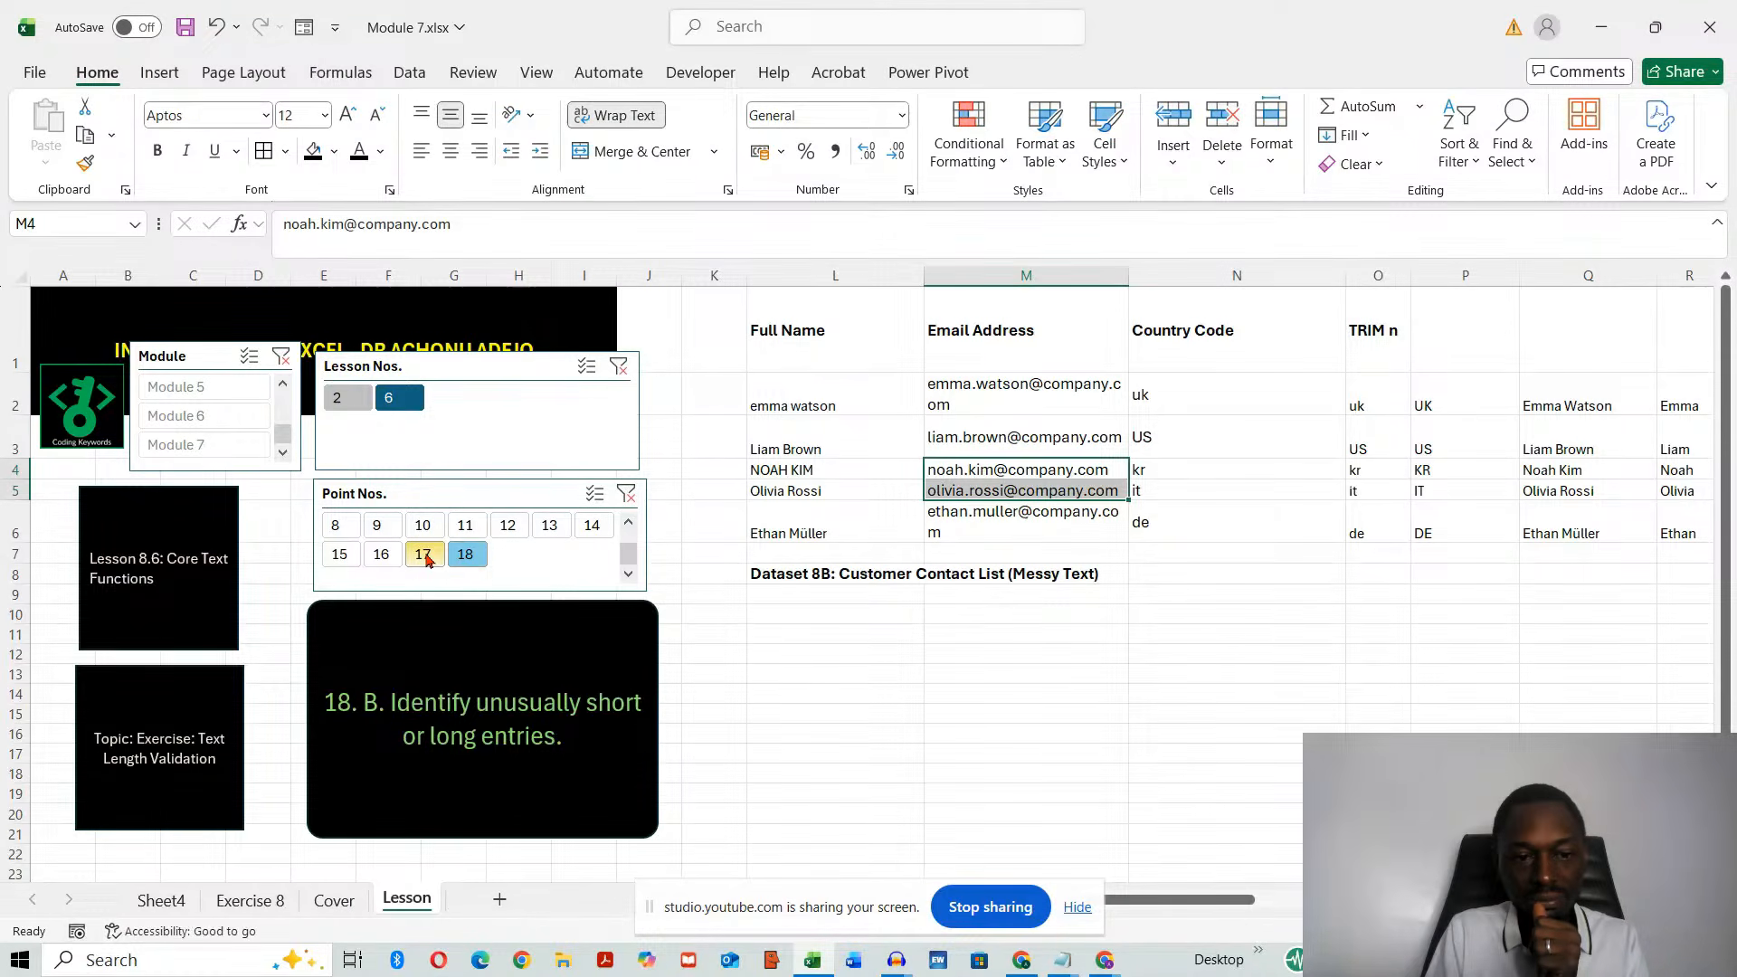
pyautogui.click(424, 555)
# - Insert a blank column between Email Address and Country Code
pyautogui.moveTo(1211, 904); pyautogui.dragTo(1268, 908)
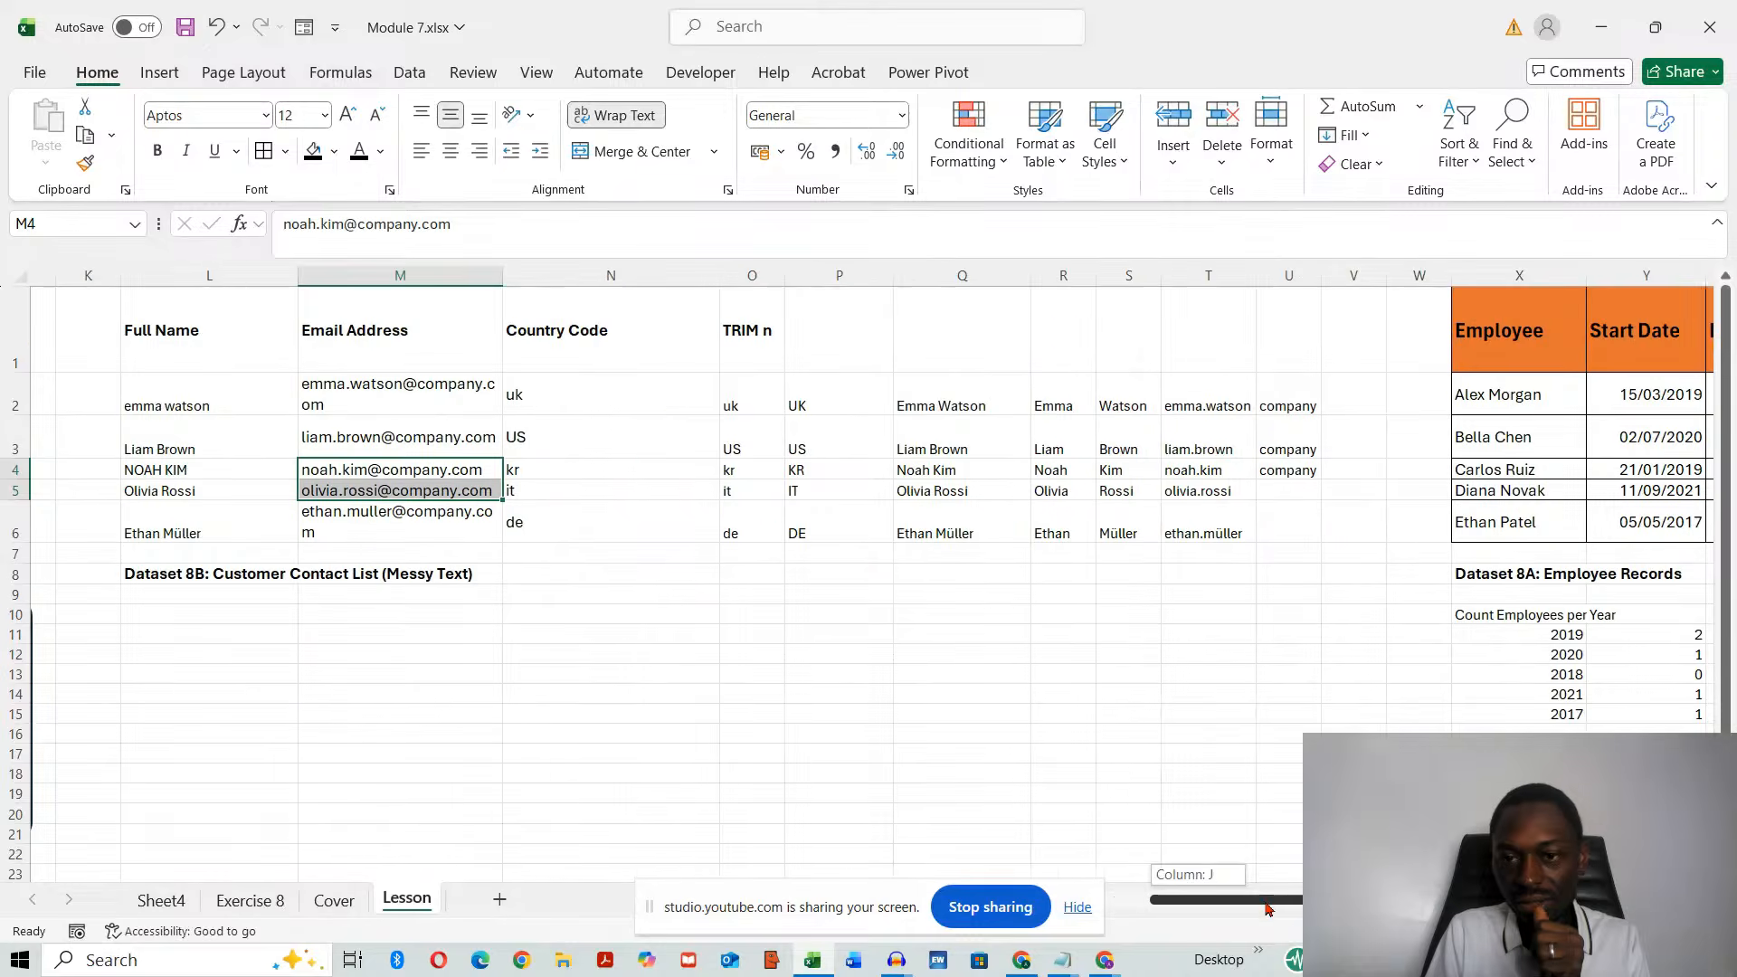
pyautogui.click(568, 272)
pyautogui.rightClick(568, 271)
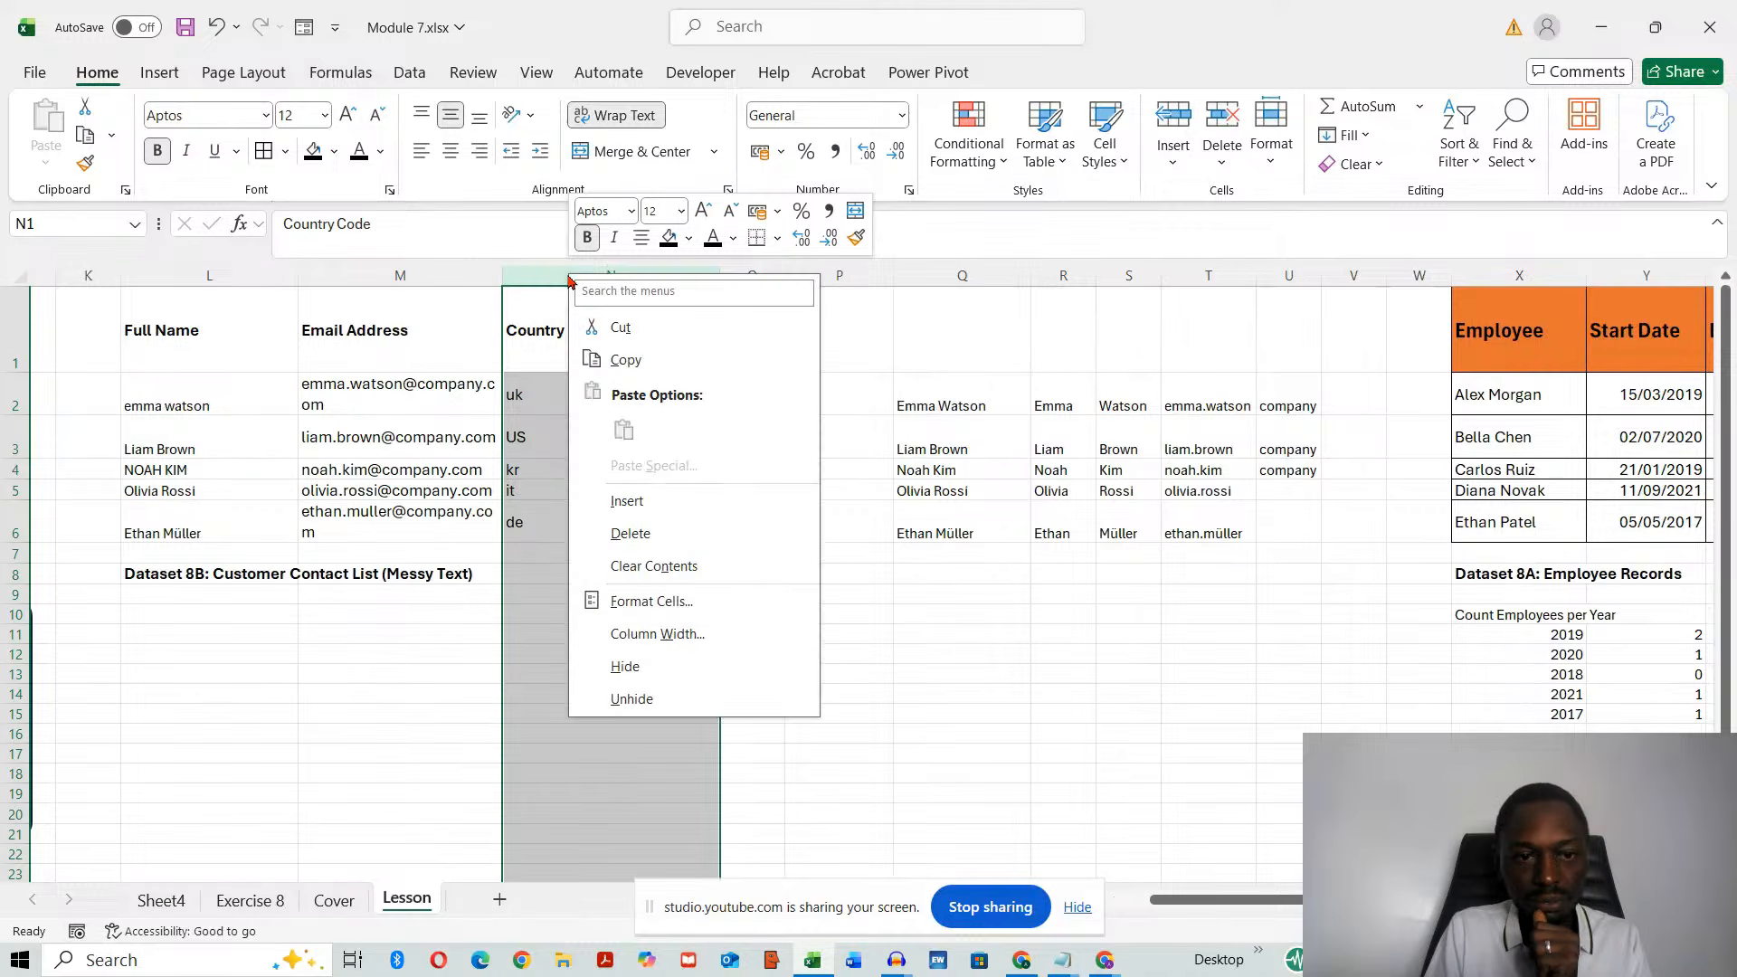
pyautogui.click(645, 509)
# - Count the characters of each email address with =LEN(M2) in N2 and fill the formula down to N6
pyautogui.click(605, 391)
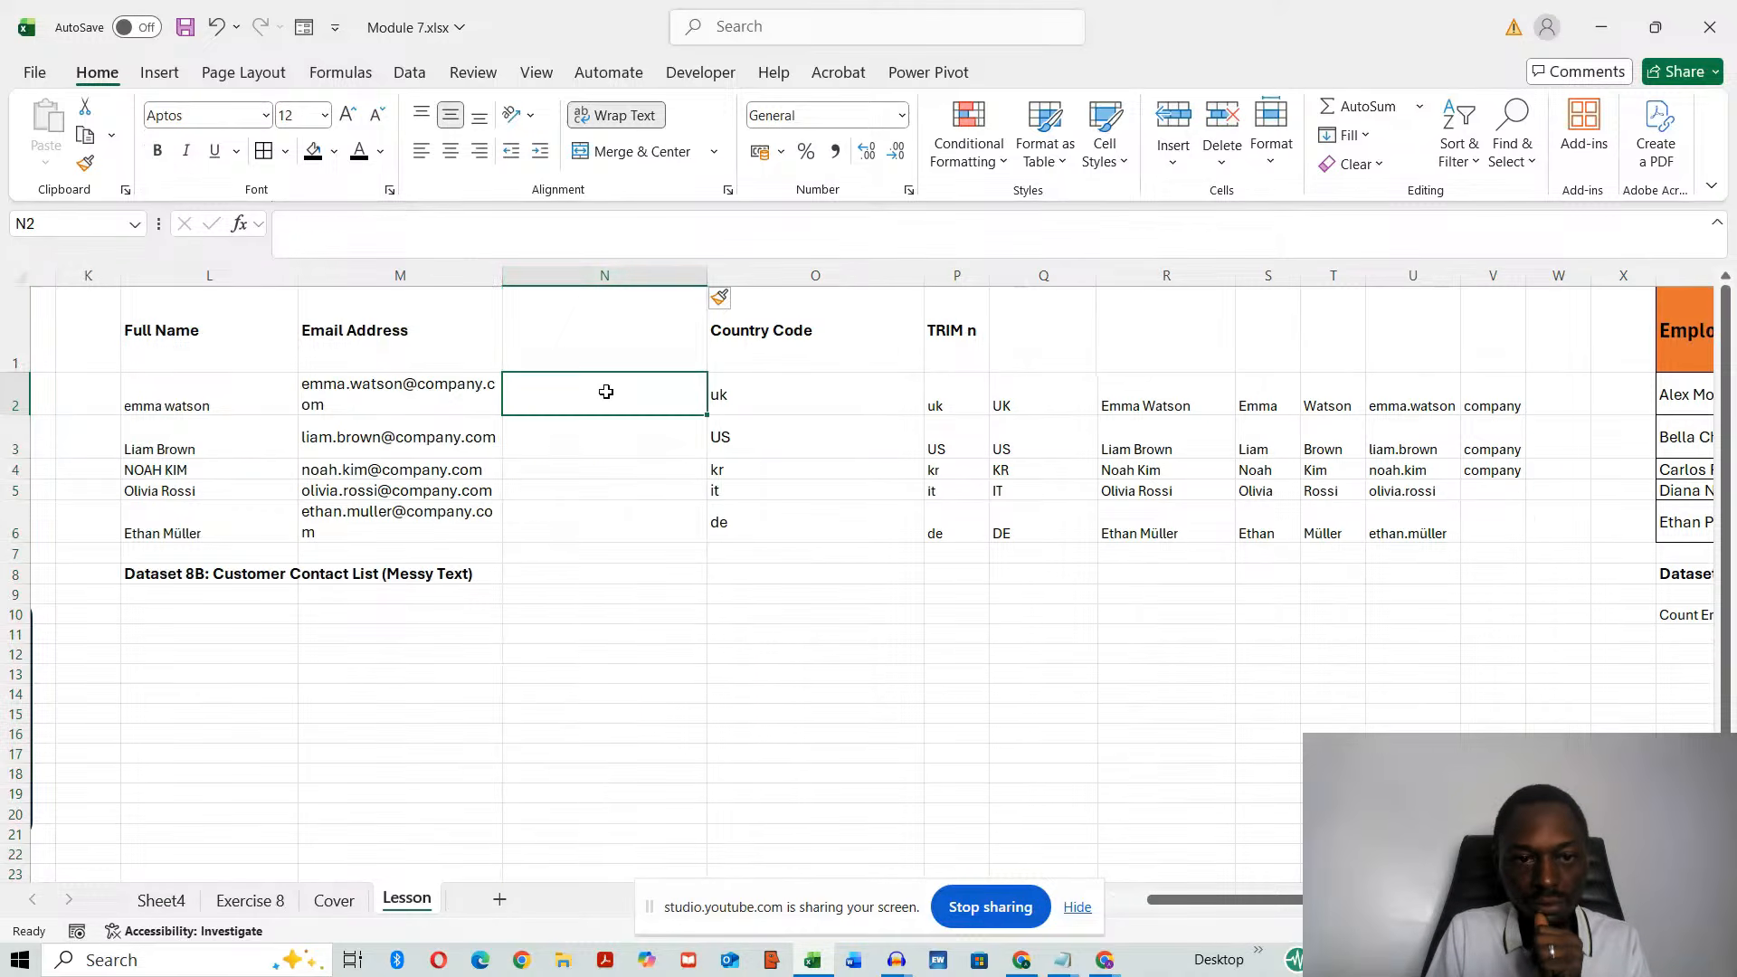
pyautogui.write('=len')
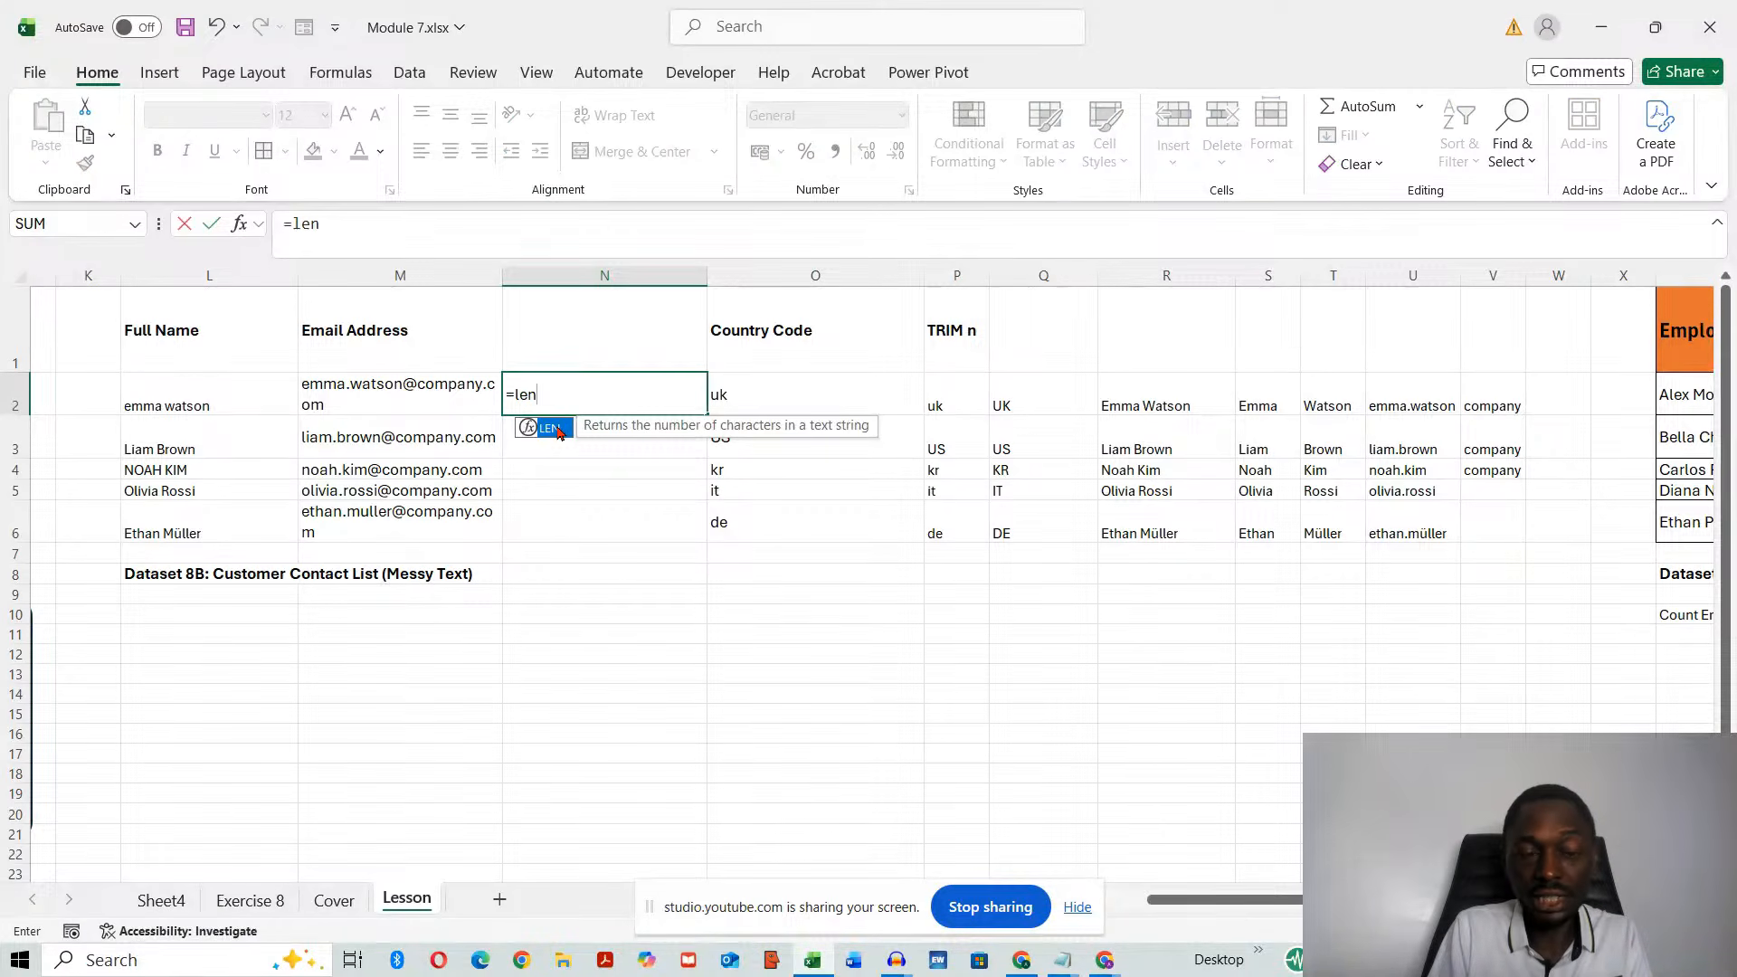
pyautogui.doubleClick(548, 427)
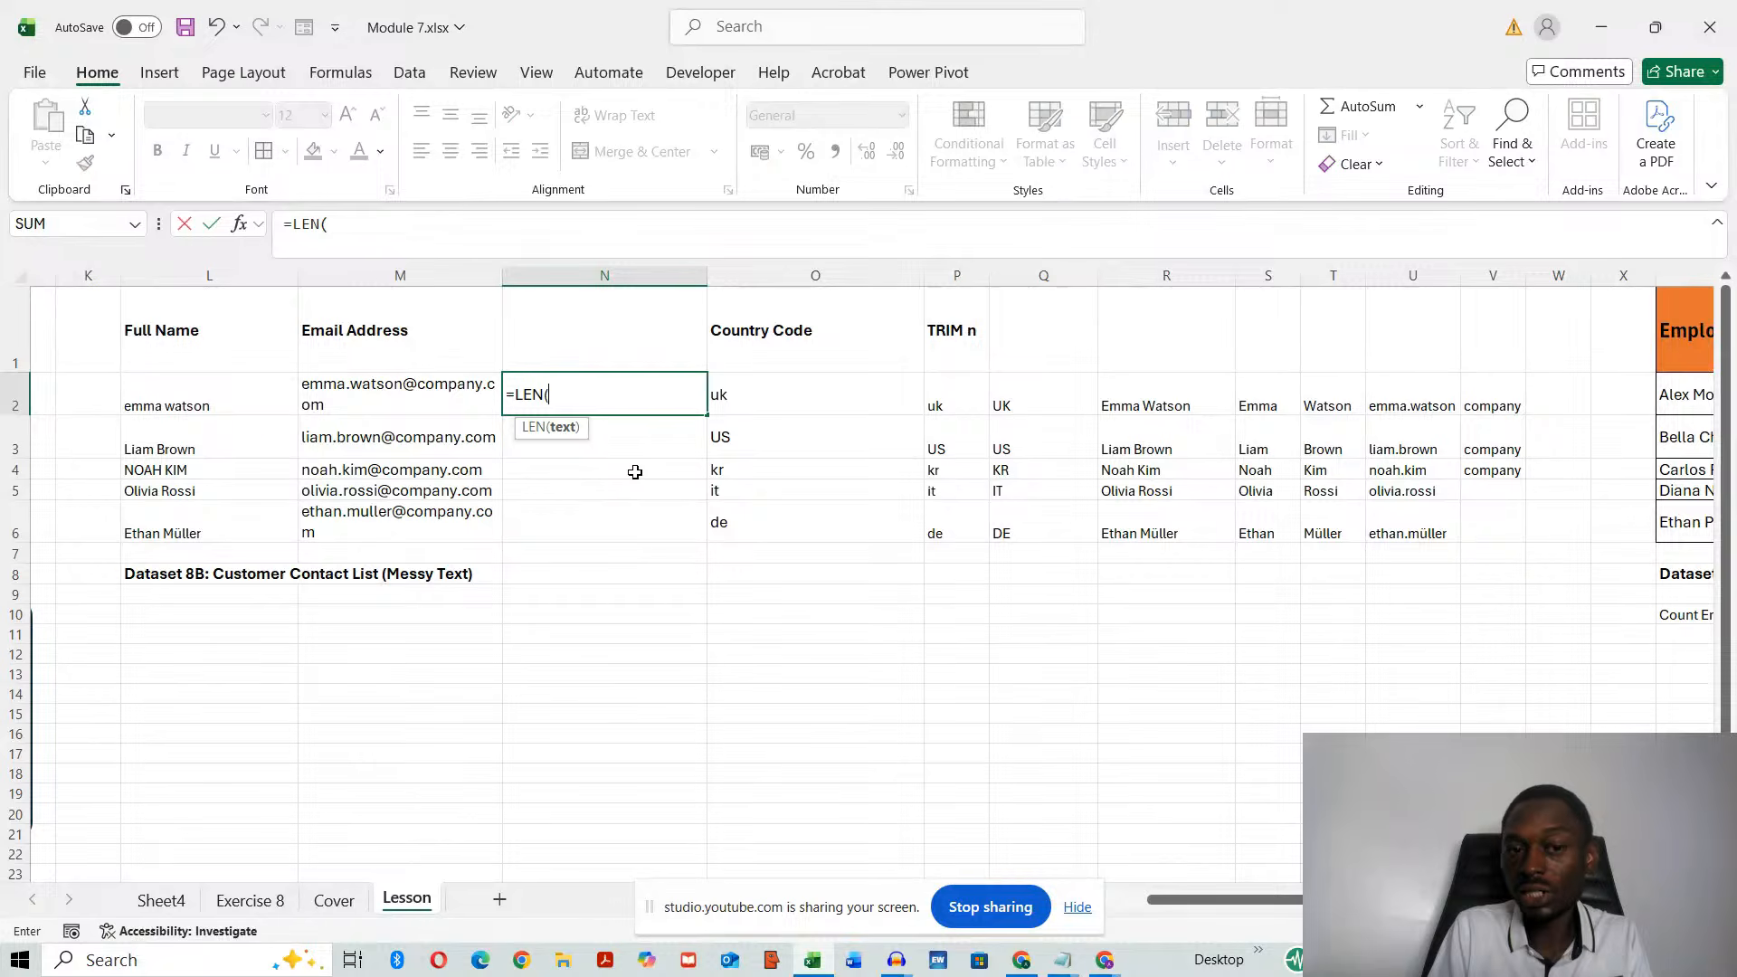
pyautogui.click(378, 389)
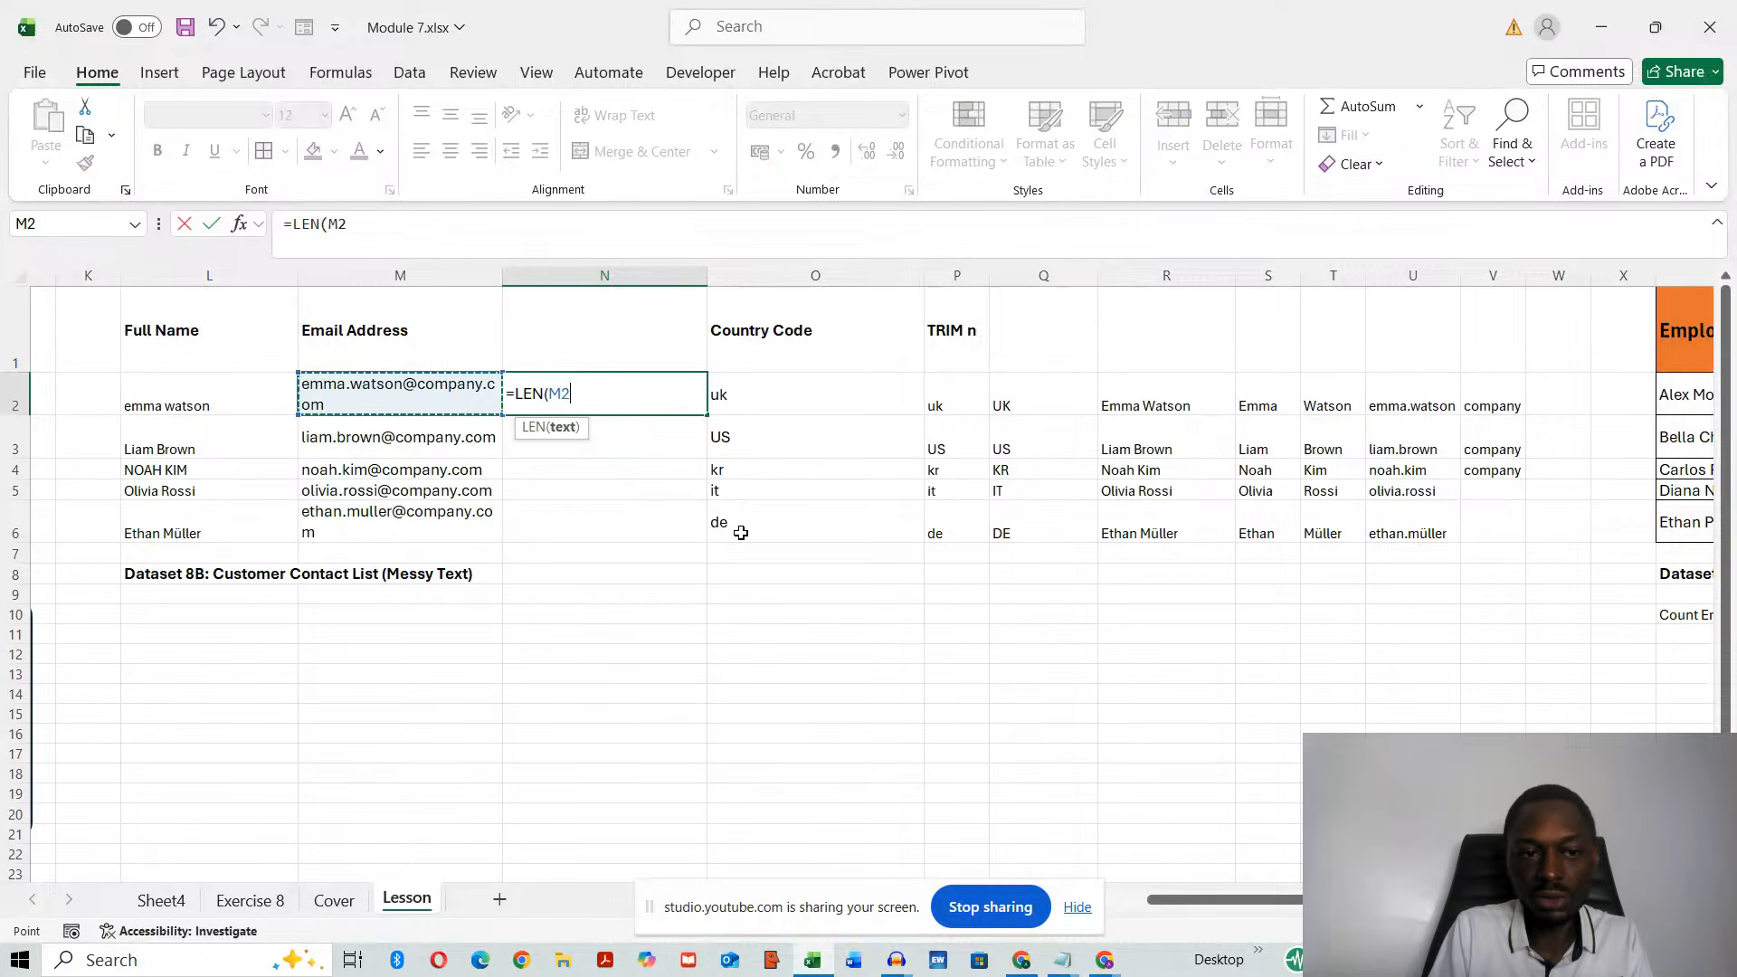
pyautogui.write(')')
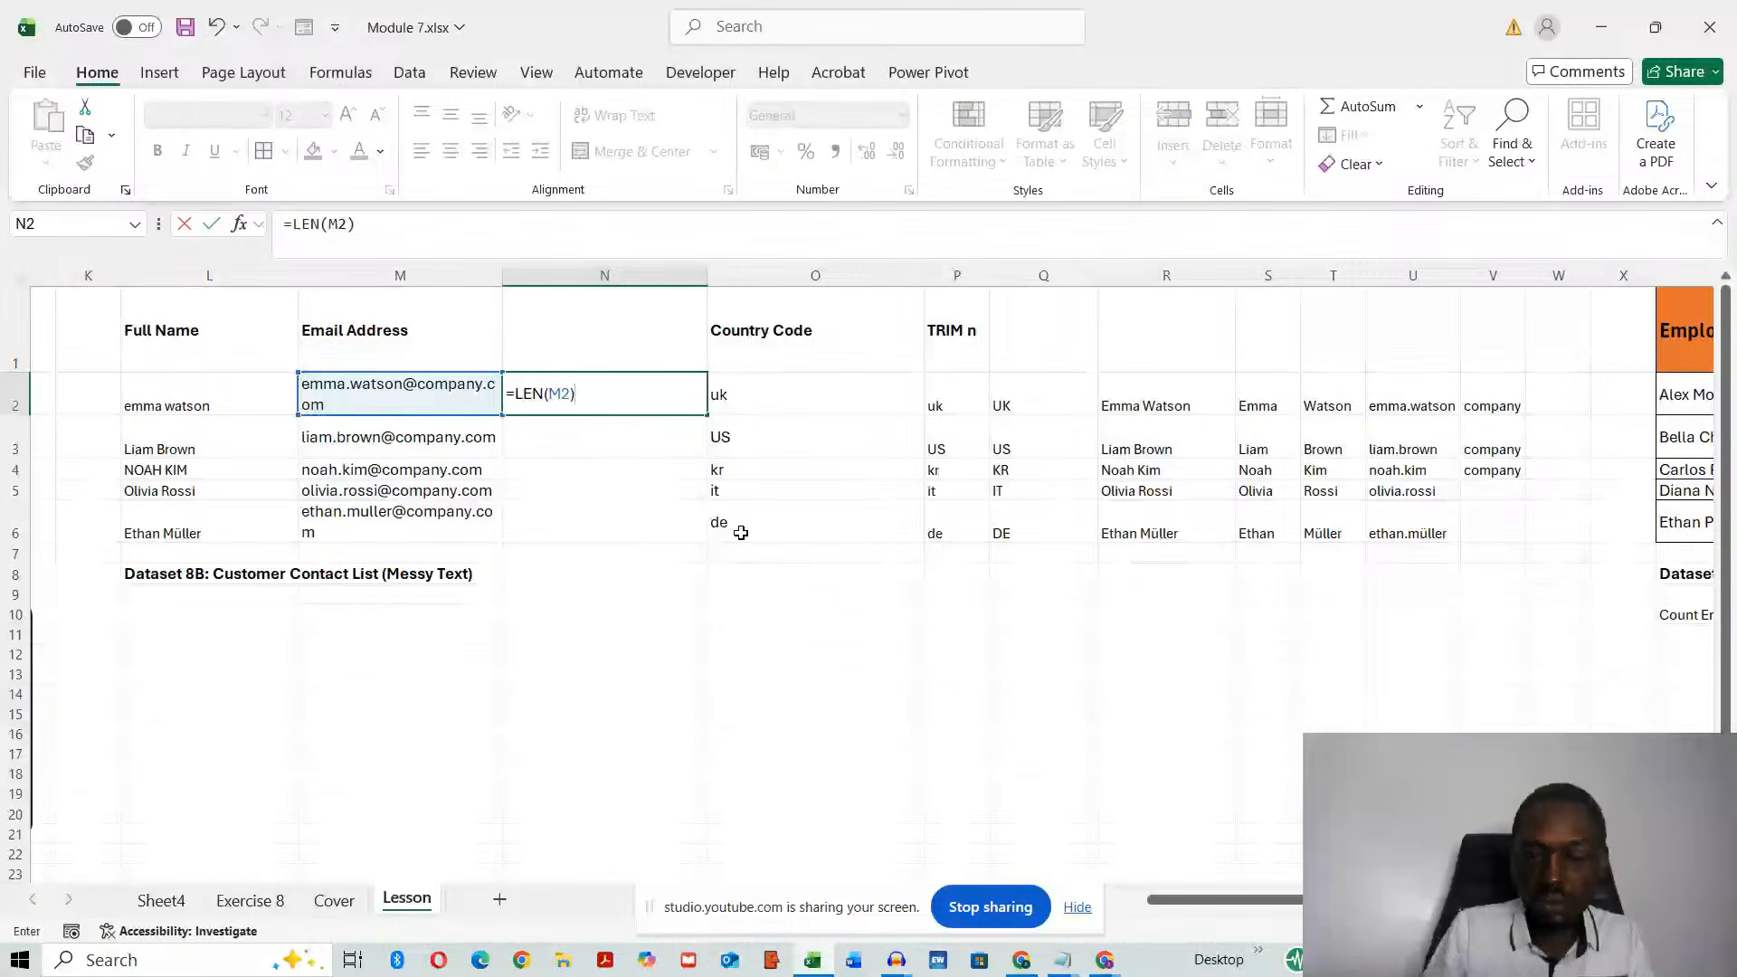
pyautogui.press('Return')
pyautogui.click(643, 387)
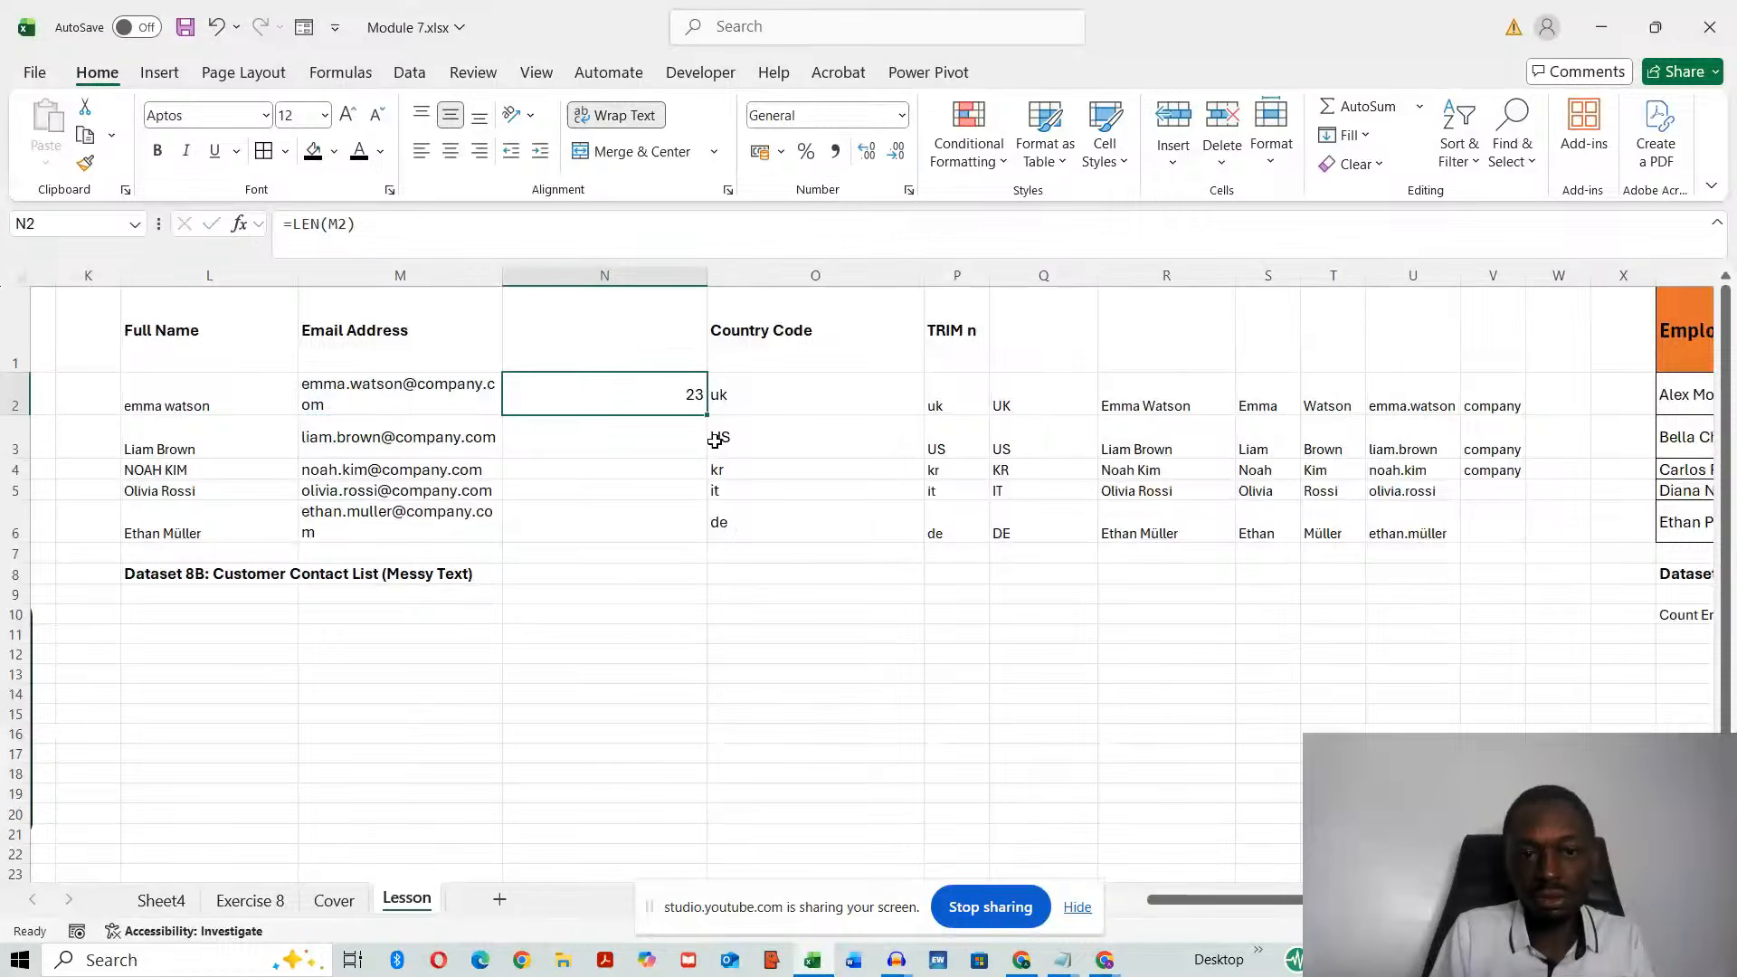
pyautogui.moveTo(706, 415); pyautogui.dragTo(698, 536)
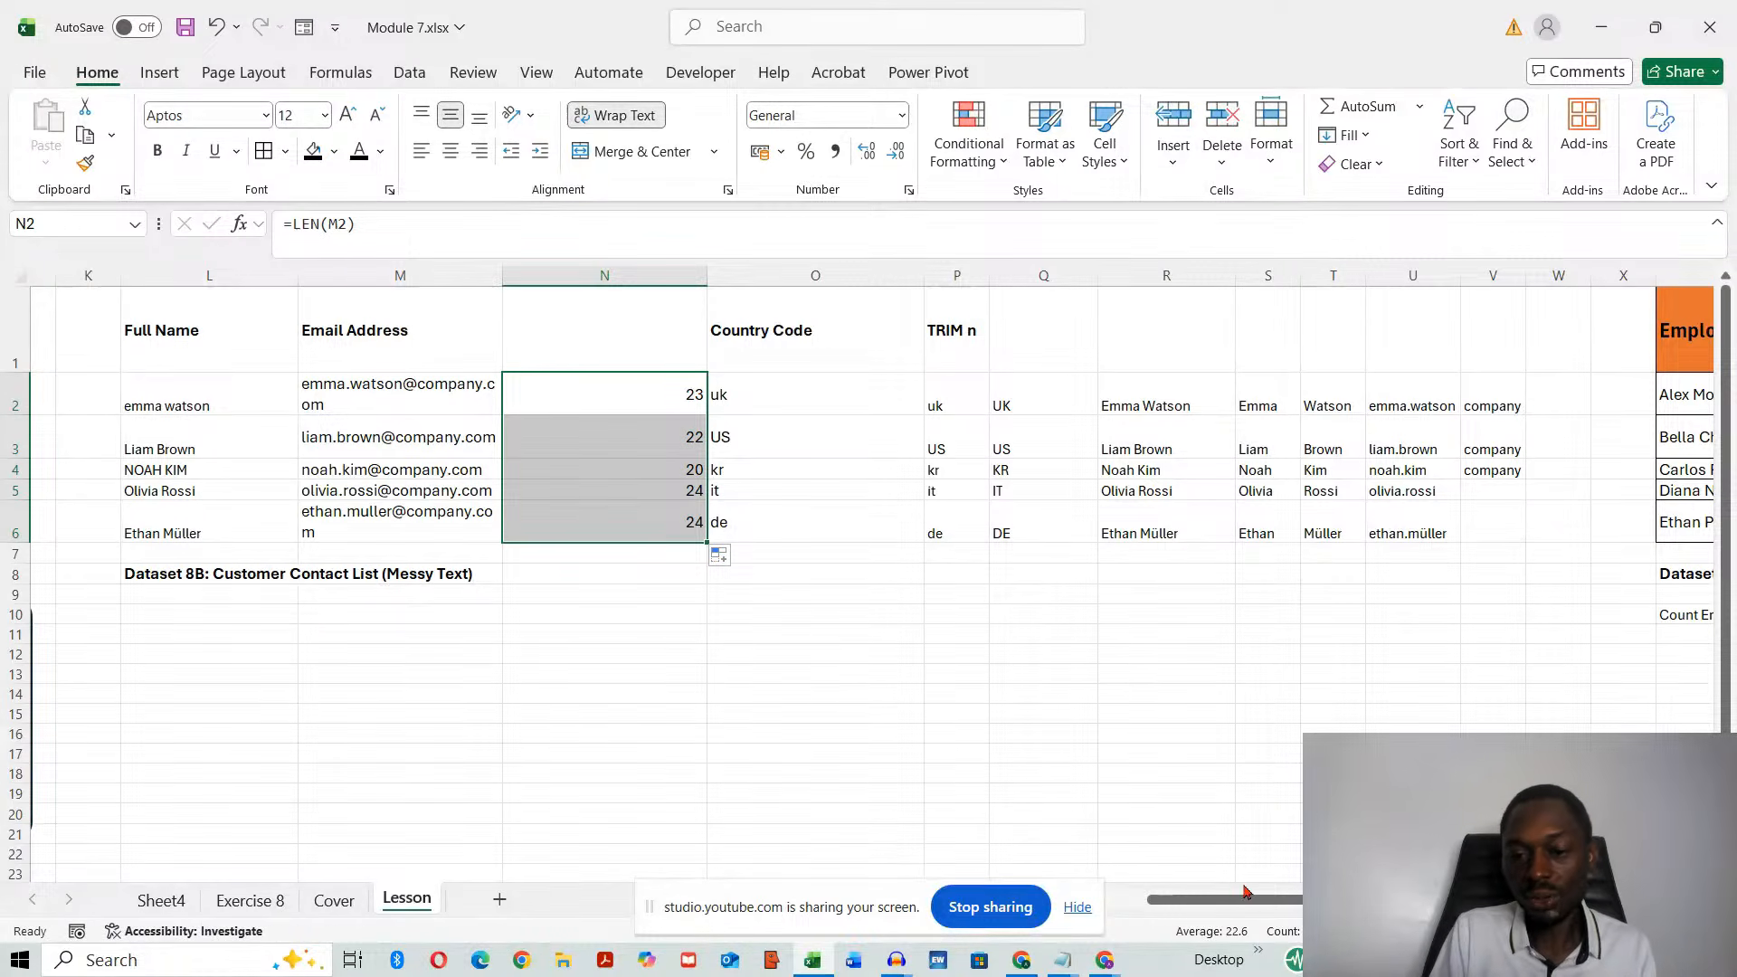
# - Show lesson point 18 on unusually short or long entries, then return to point 16 on extracting the email domain
pyautogui.moveTo(1239, 899); pyautogui.dragTo(1080, 923)
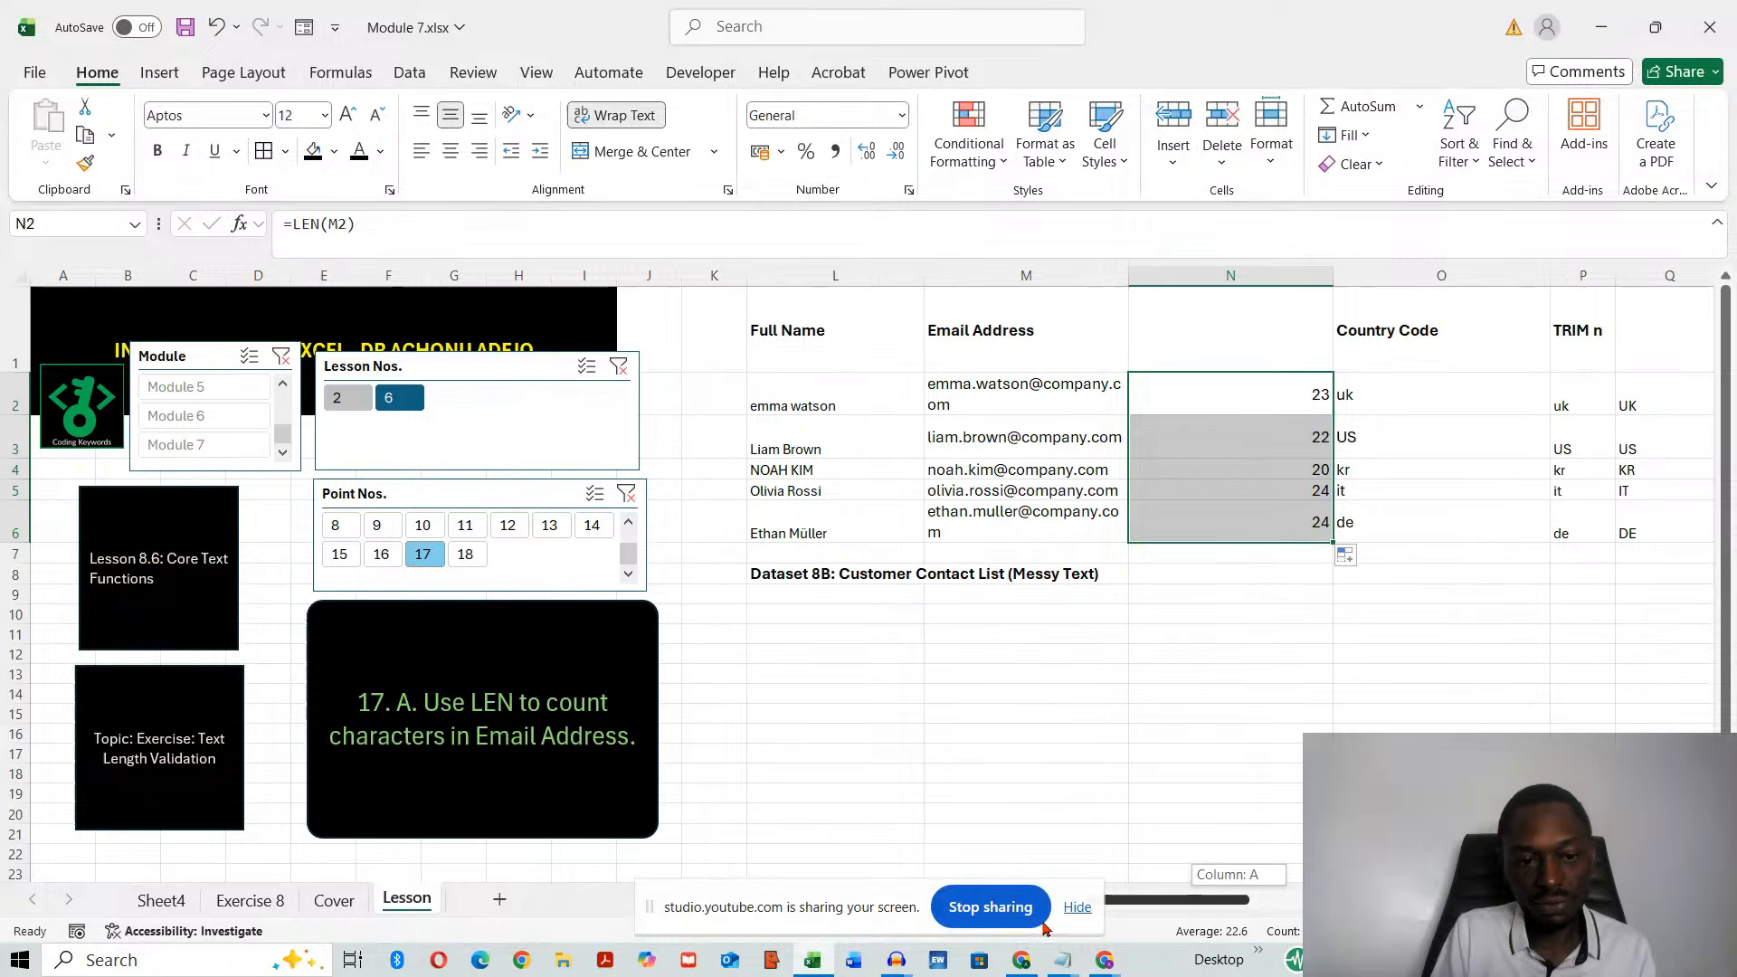
pyautogui.click(1184, 315)
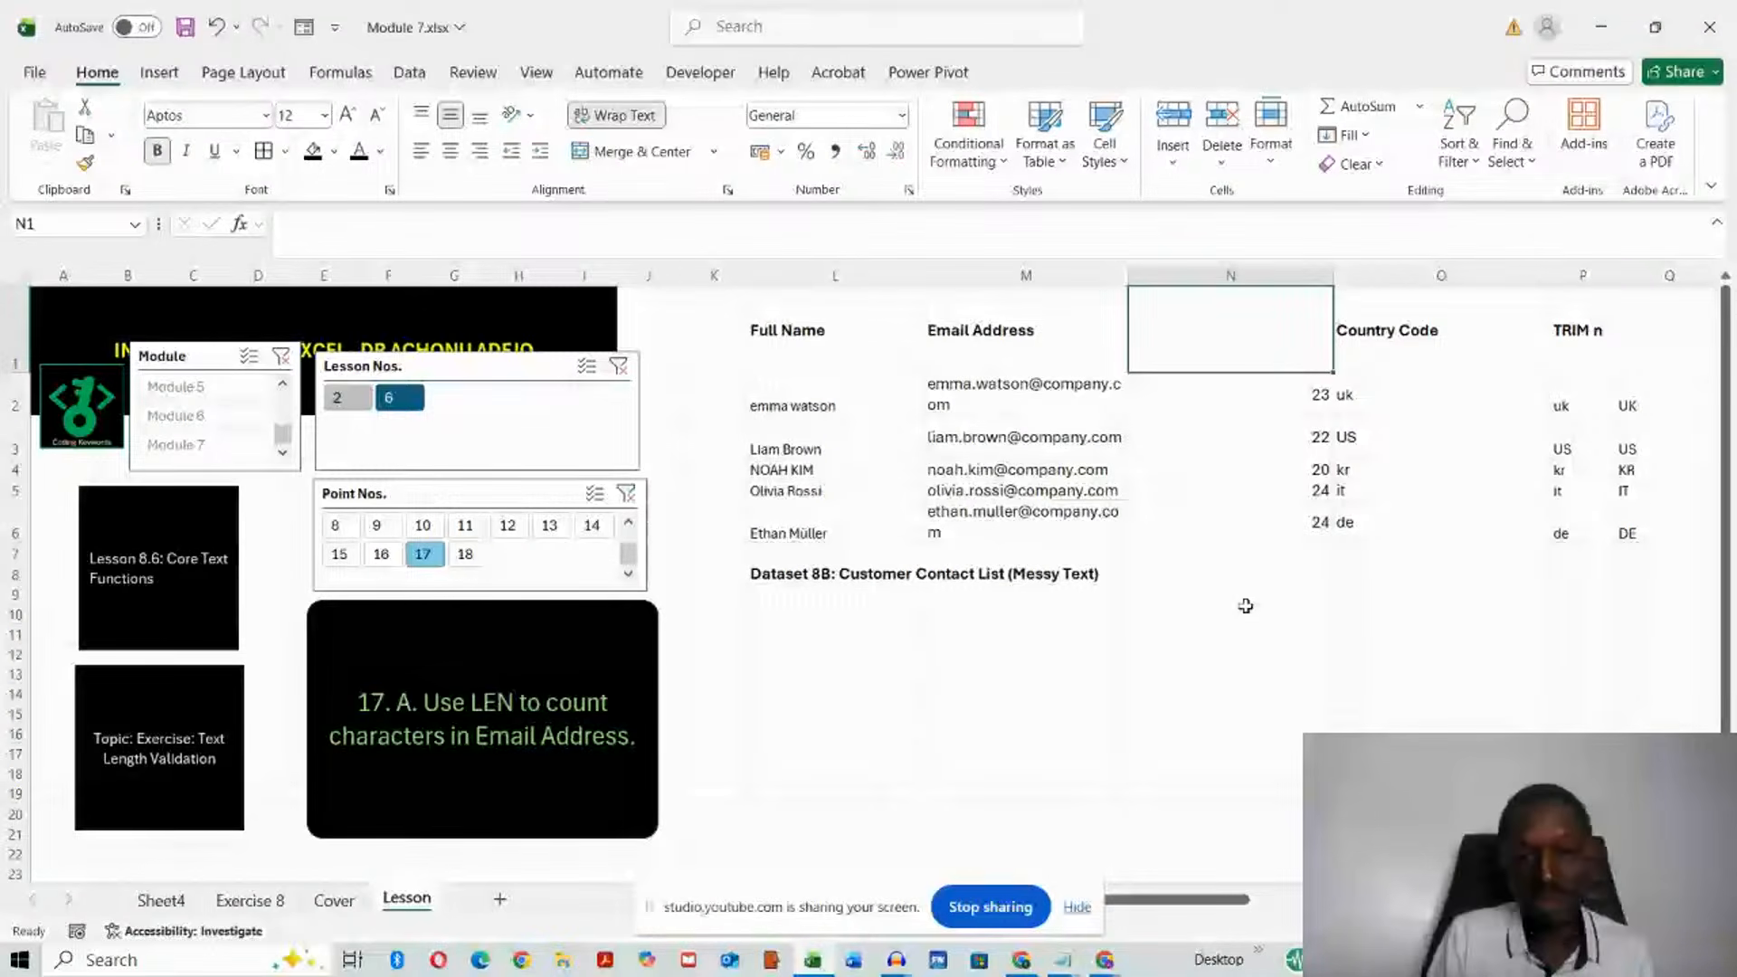
pyautogui.click(466, 556)
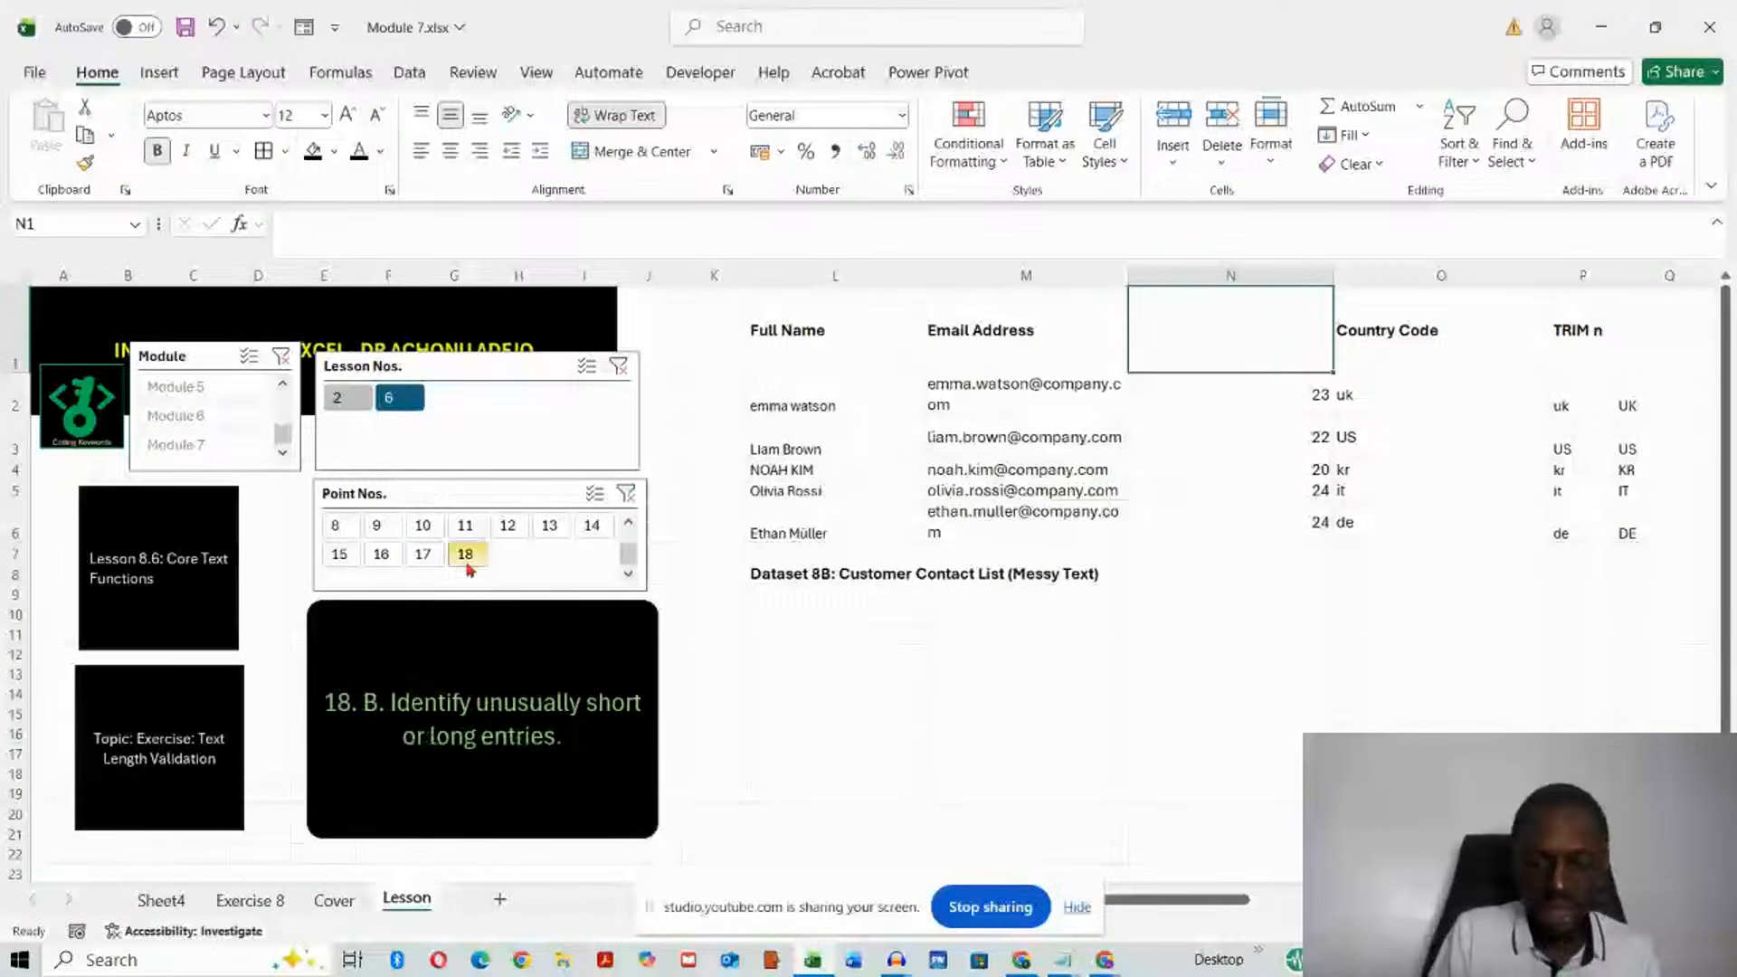
pyautogui.click(383, 560)
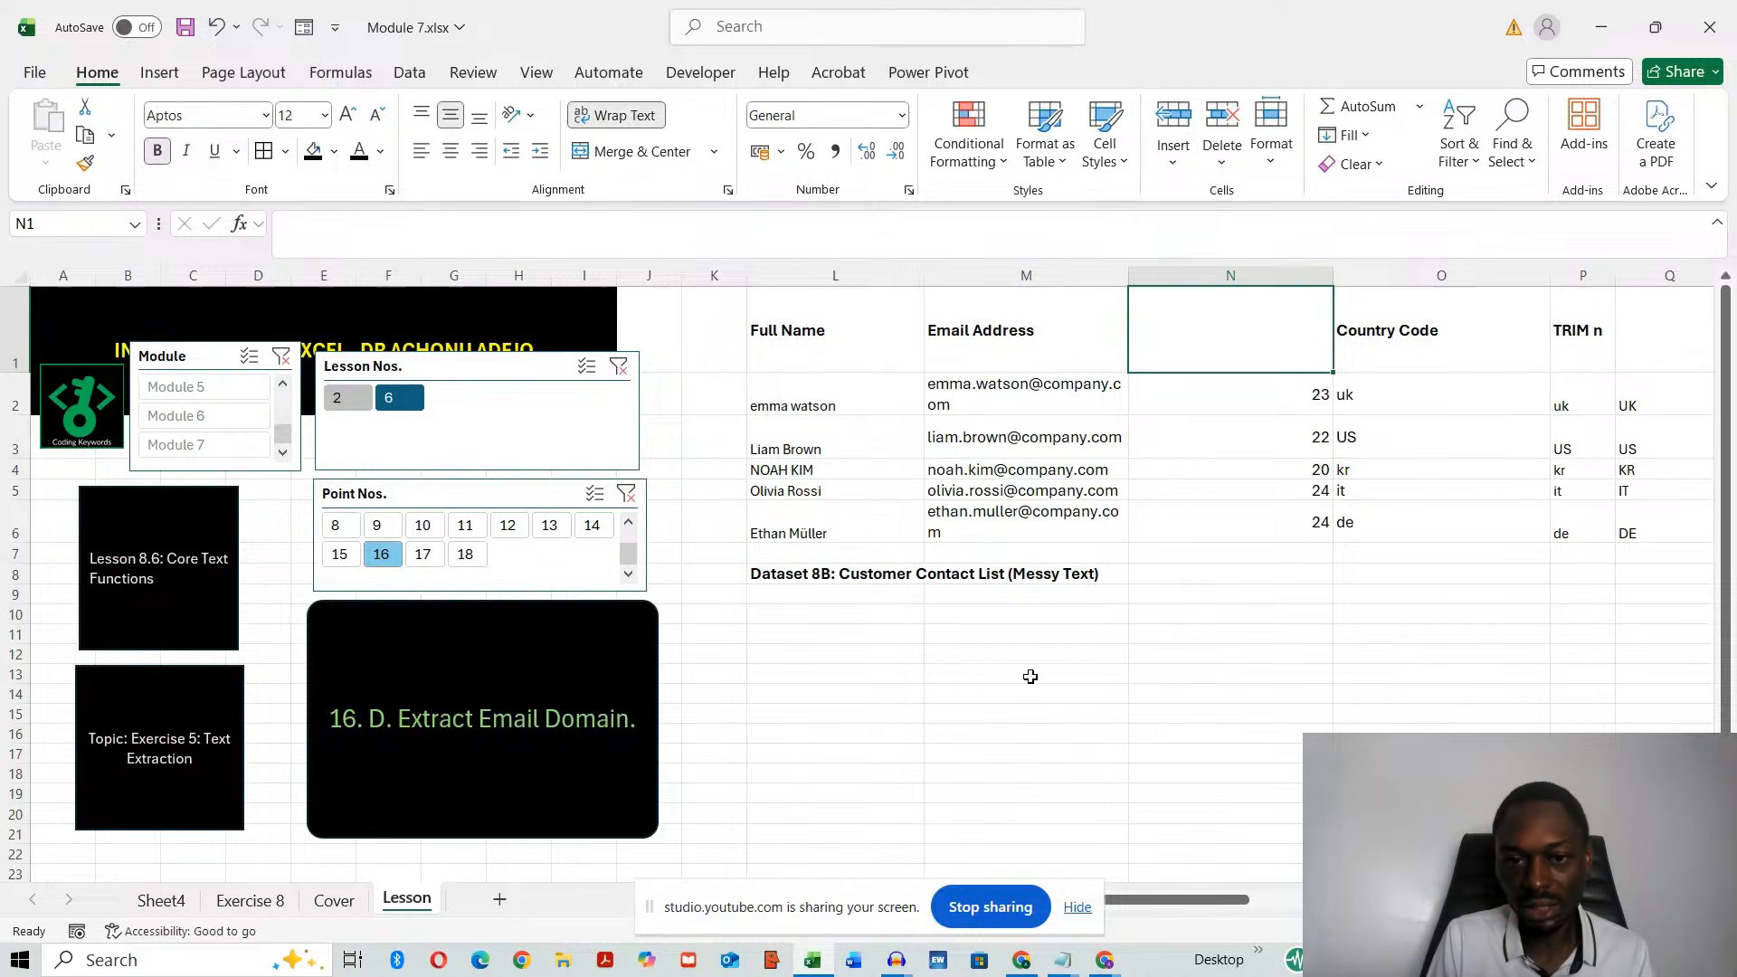
# - Copy the email addresses in M2:M6 and paste them below the dataset starting at M12
pyautogui.moveTo(1042, 396); pyautogui.dragTo(1039, 515)
pyautogui.hotkey('ctrl', 'c')
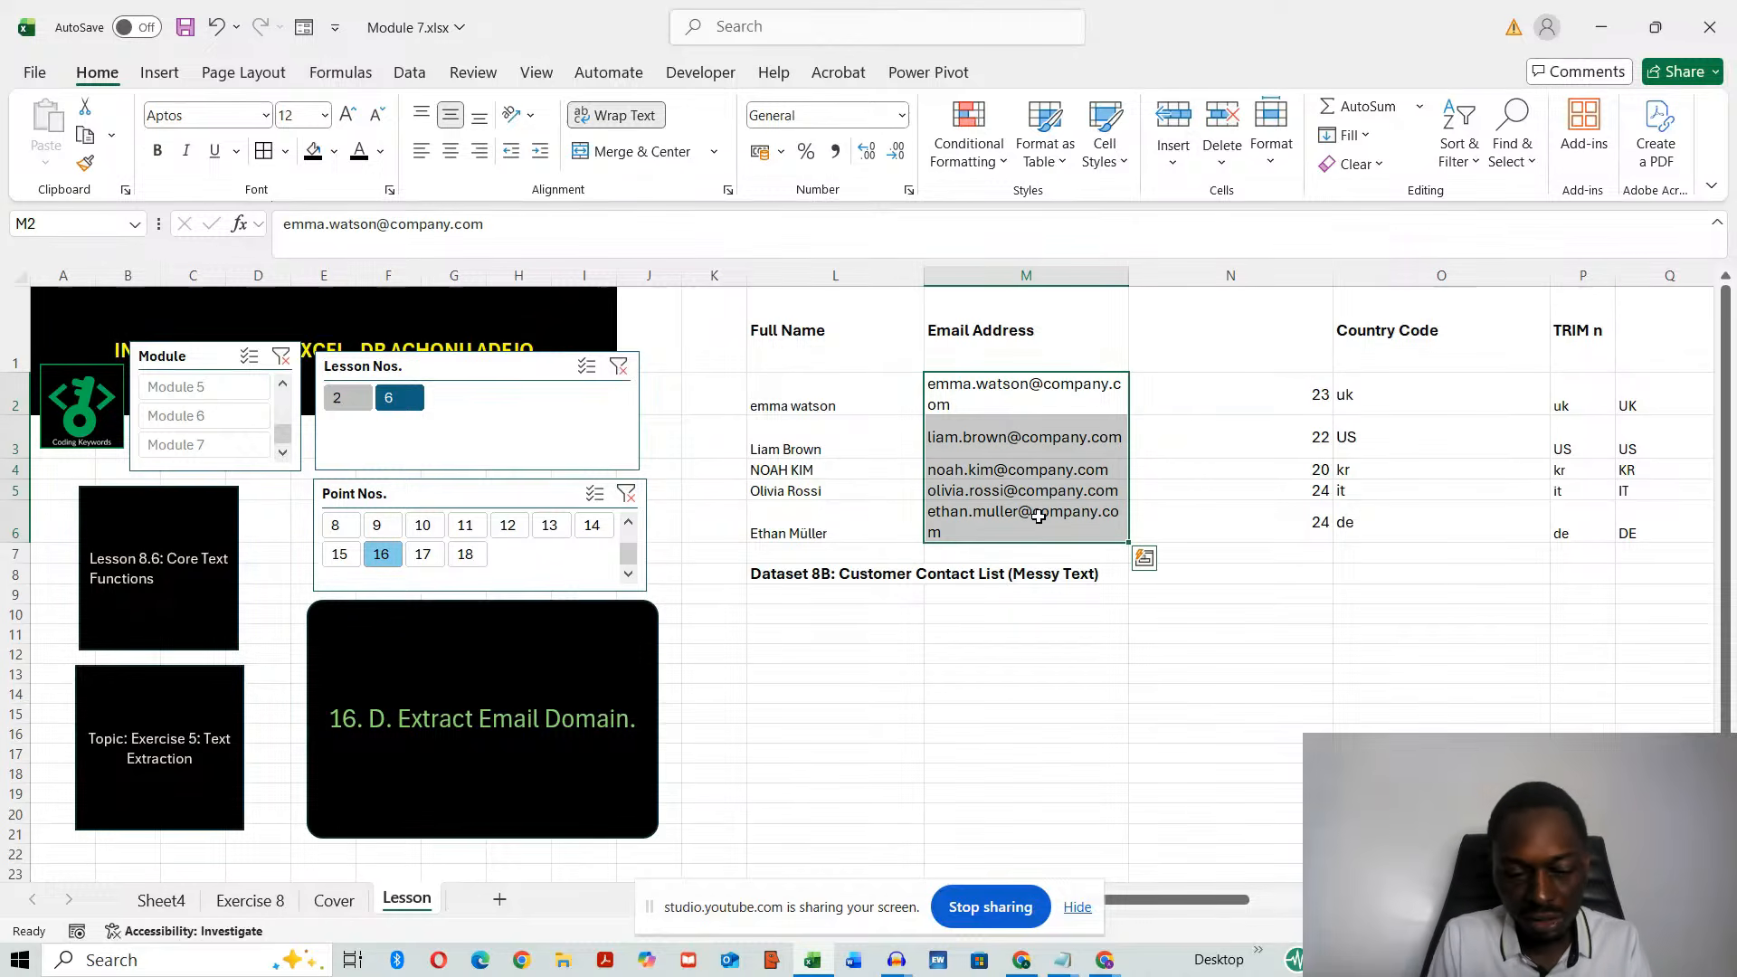
pyautogui.click(979, 653)
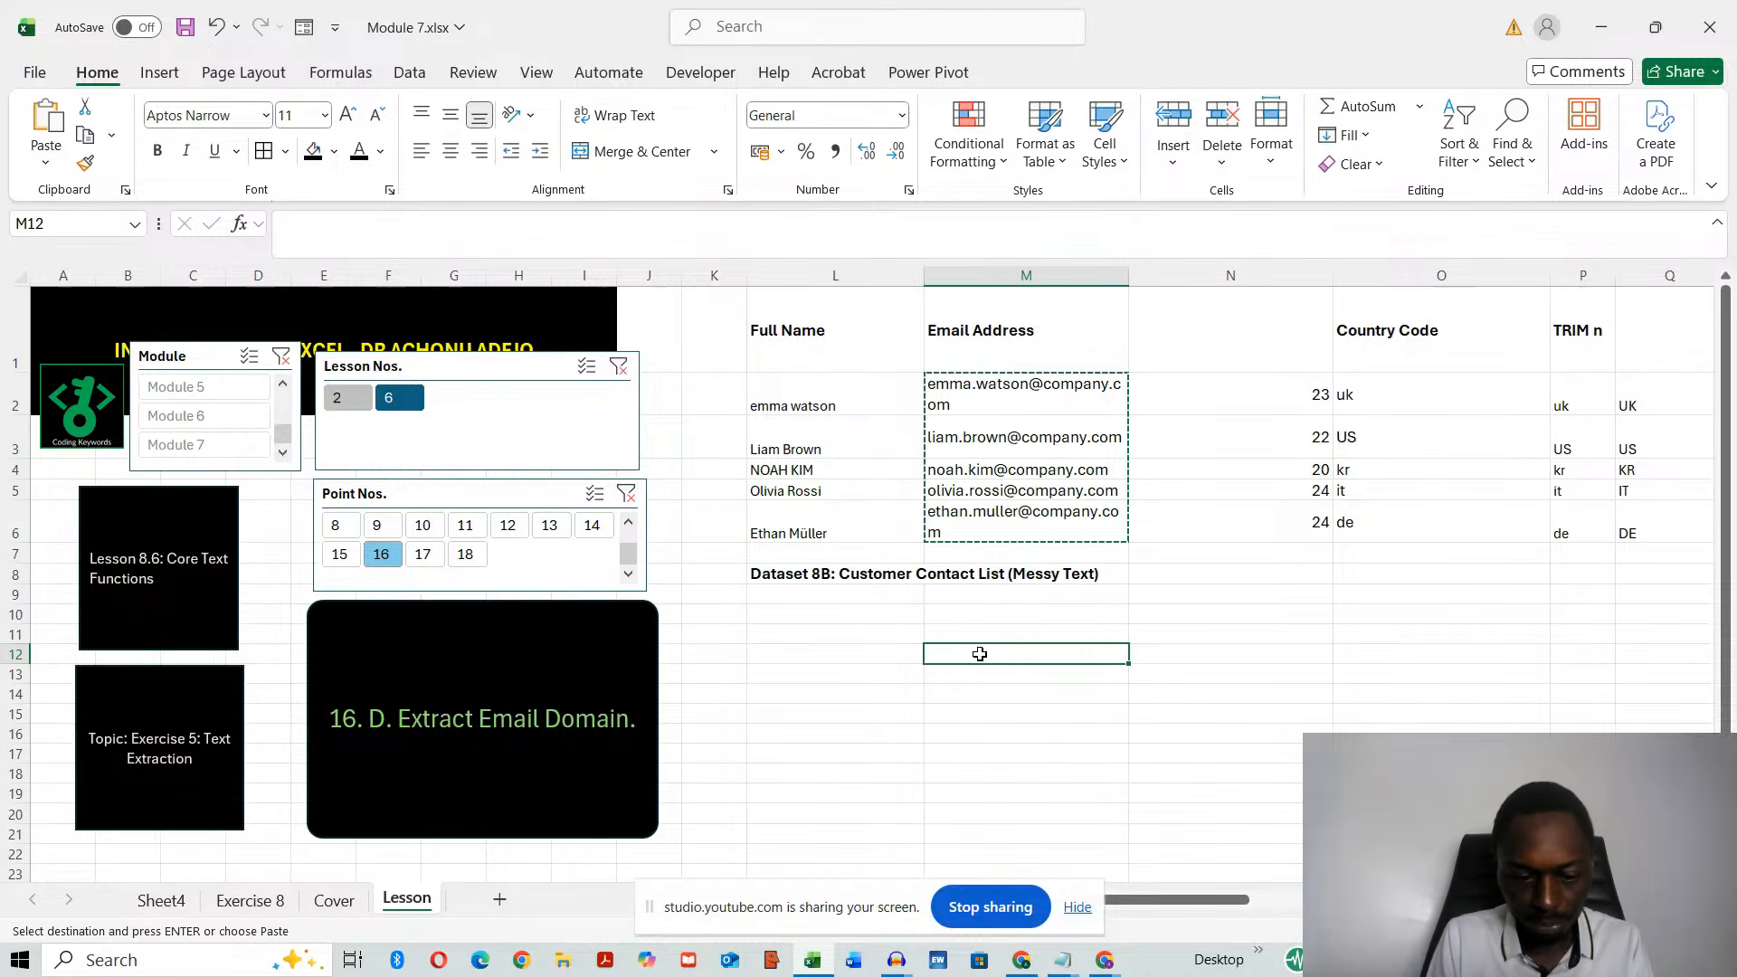
pyautogui.hotkey('ctrl', 'v')
pyautogui.moveTo(990, 834); pyautogui.dragTo(991, 845)
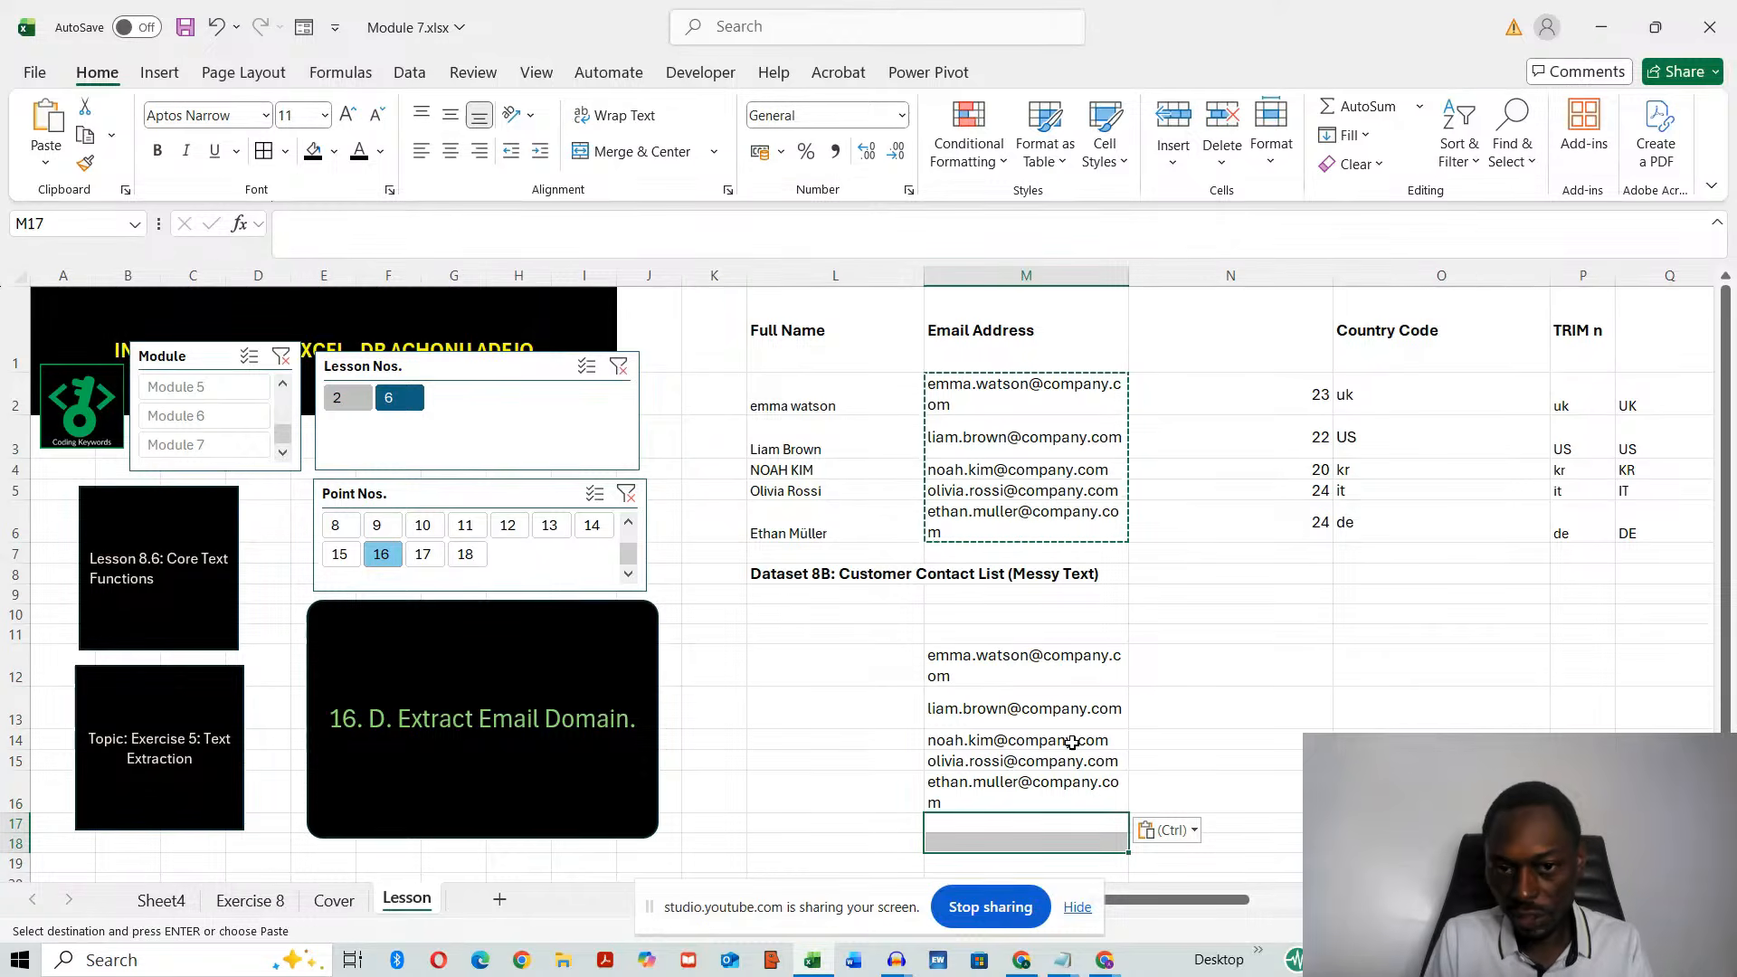
# - Insert three blank columns before the Full Name column and widen them equally
pyautogui.moveTo(838, 270); pyautogui.dragTo(1231, 275)
pyautogui.rightClick(868, 278)
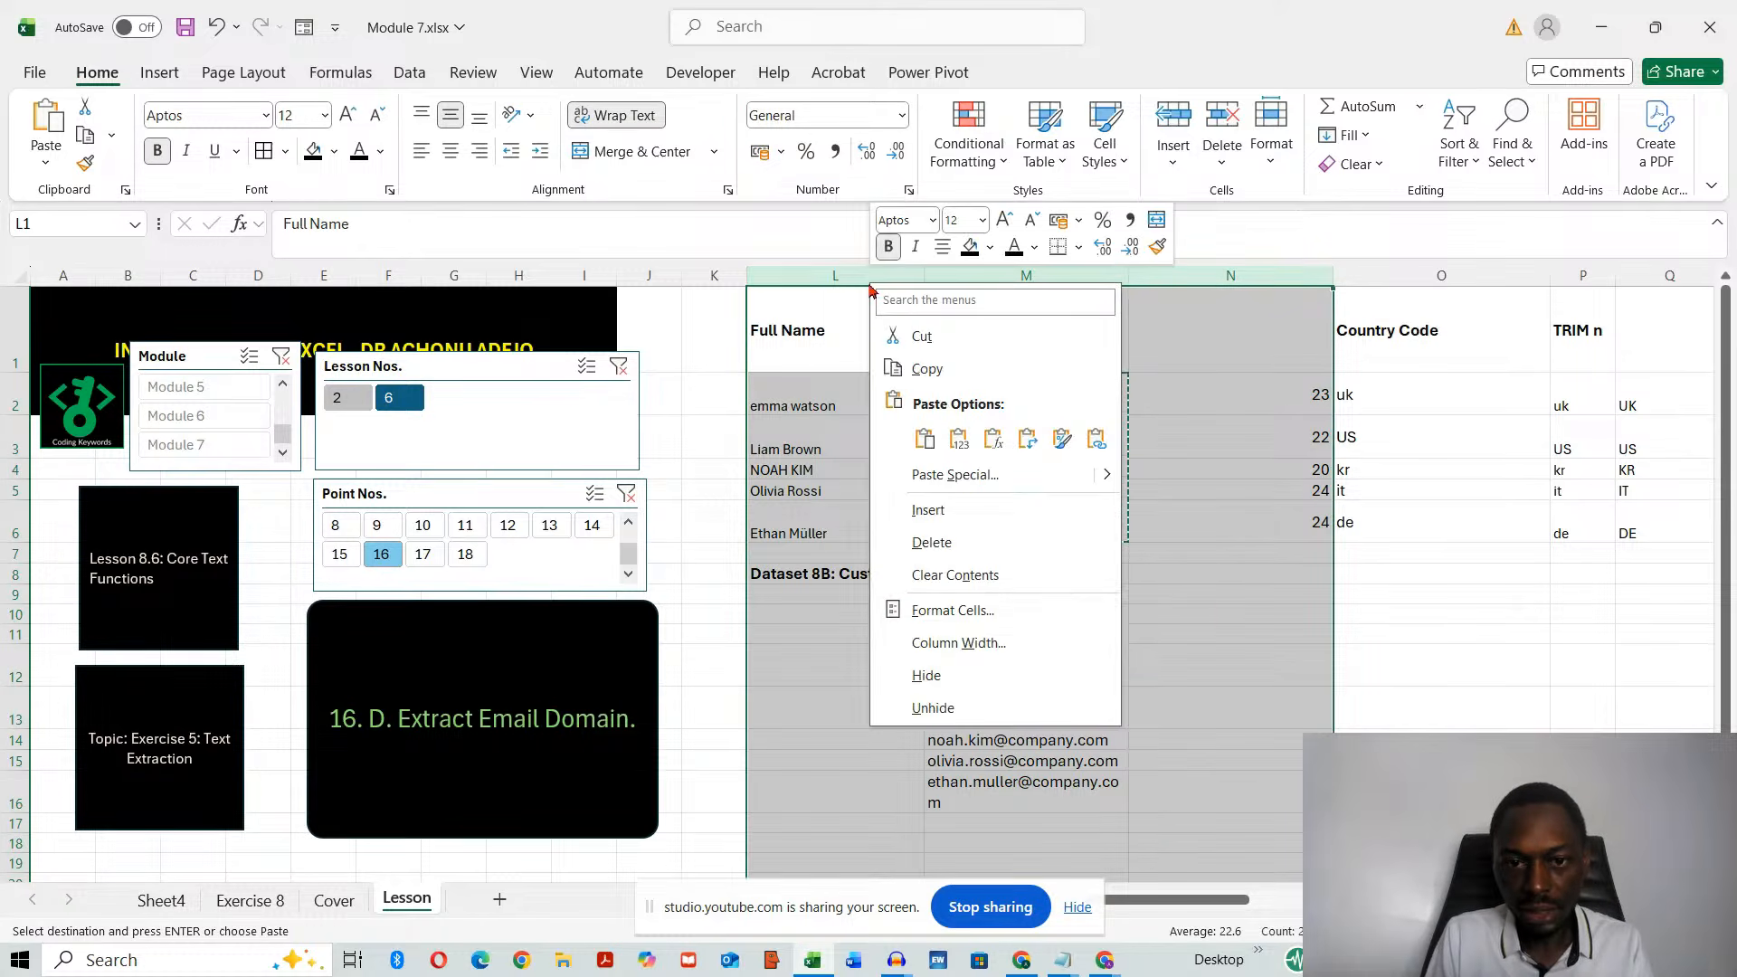
pyautogui.click(941, 509)
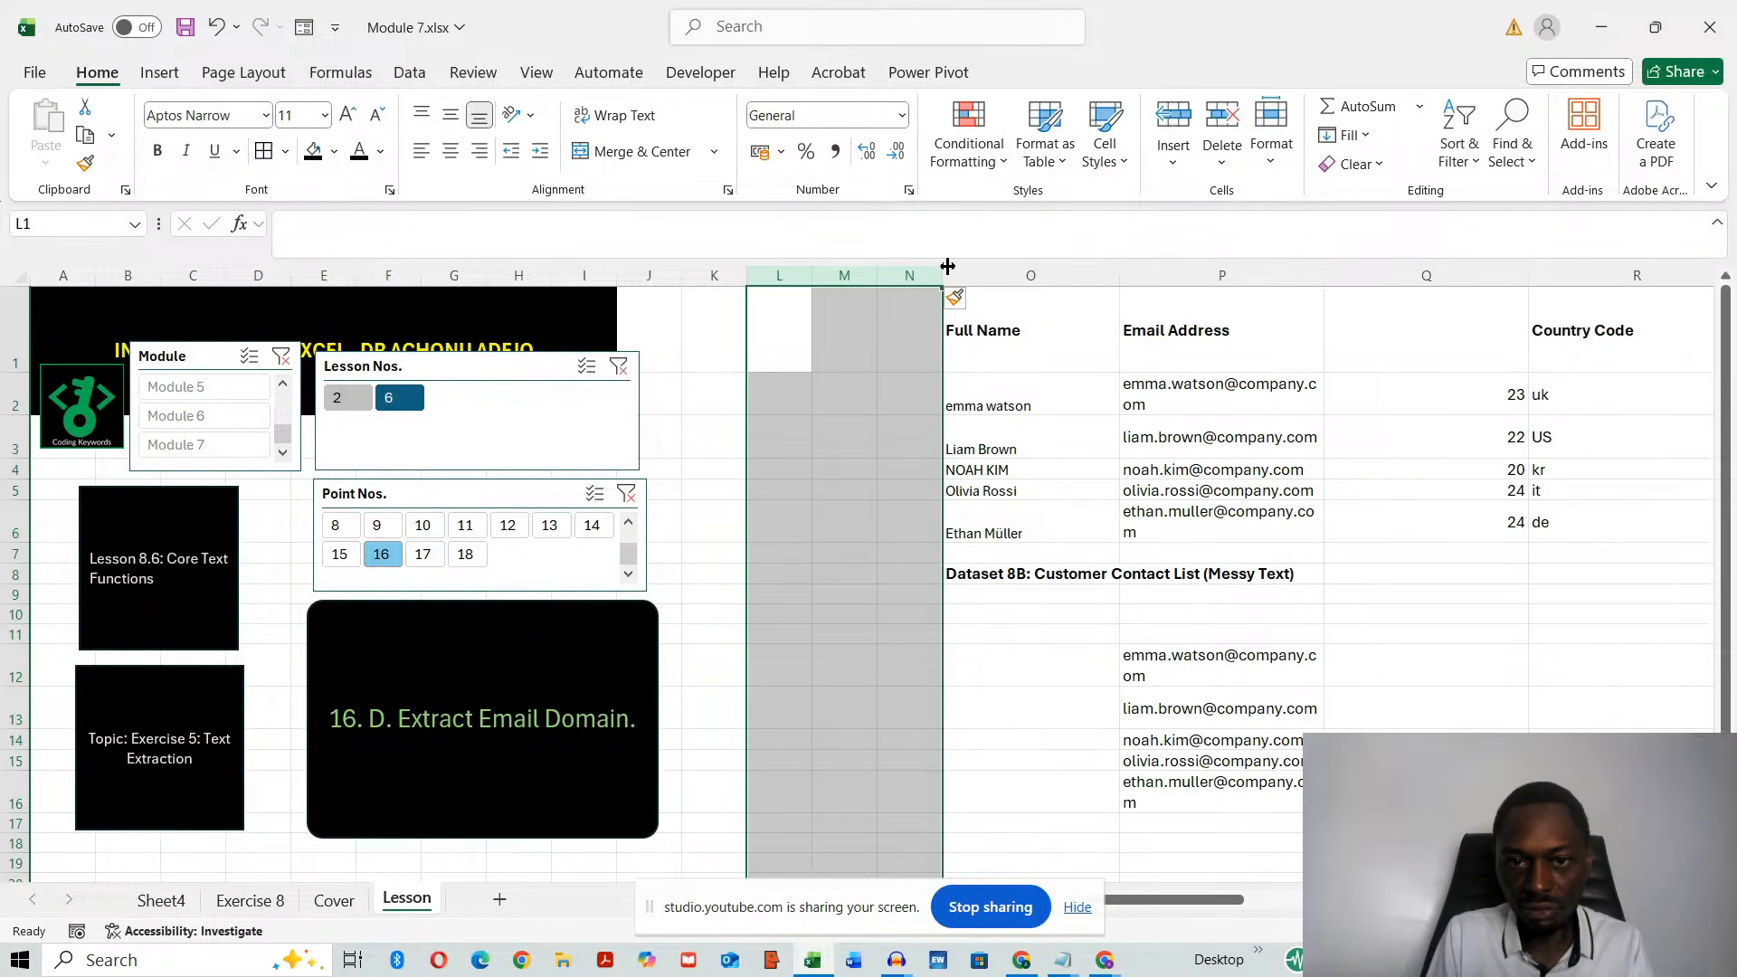
pyautogui.moveTo(947, 266); pyautogui.dragTo(1171, 275)
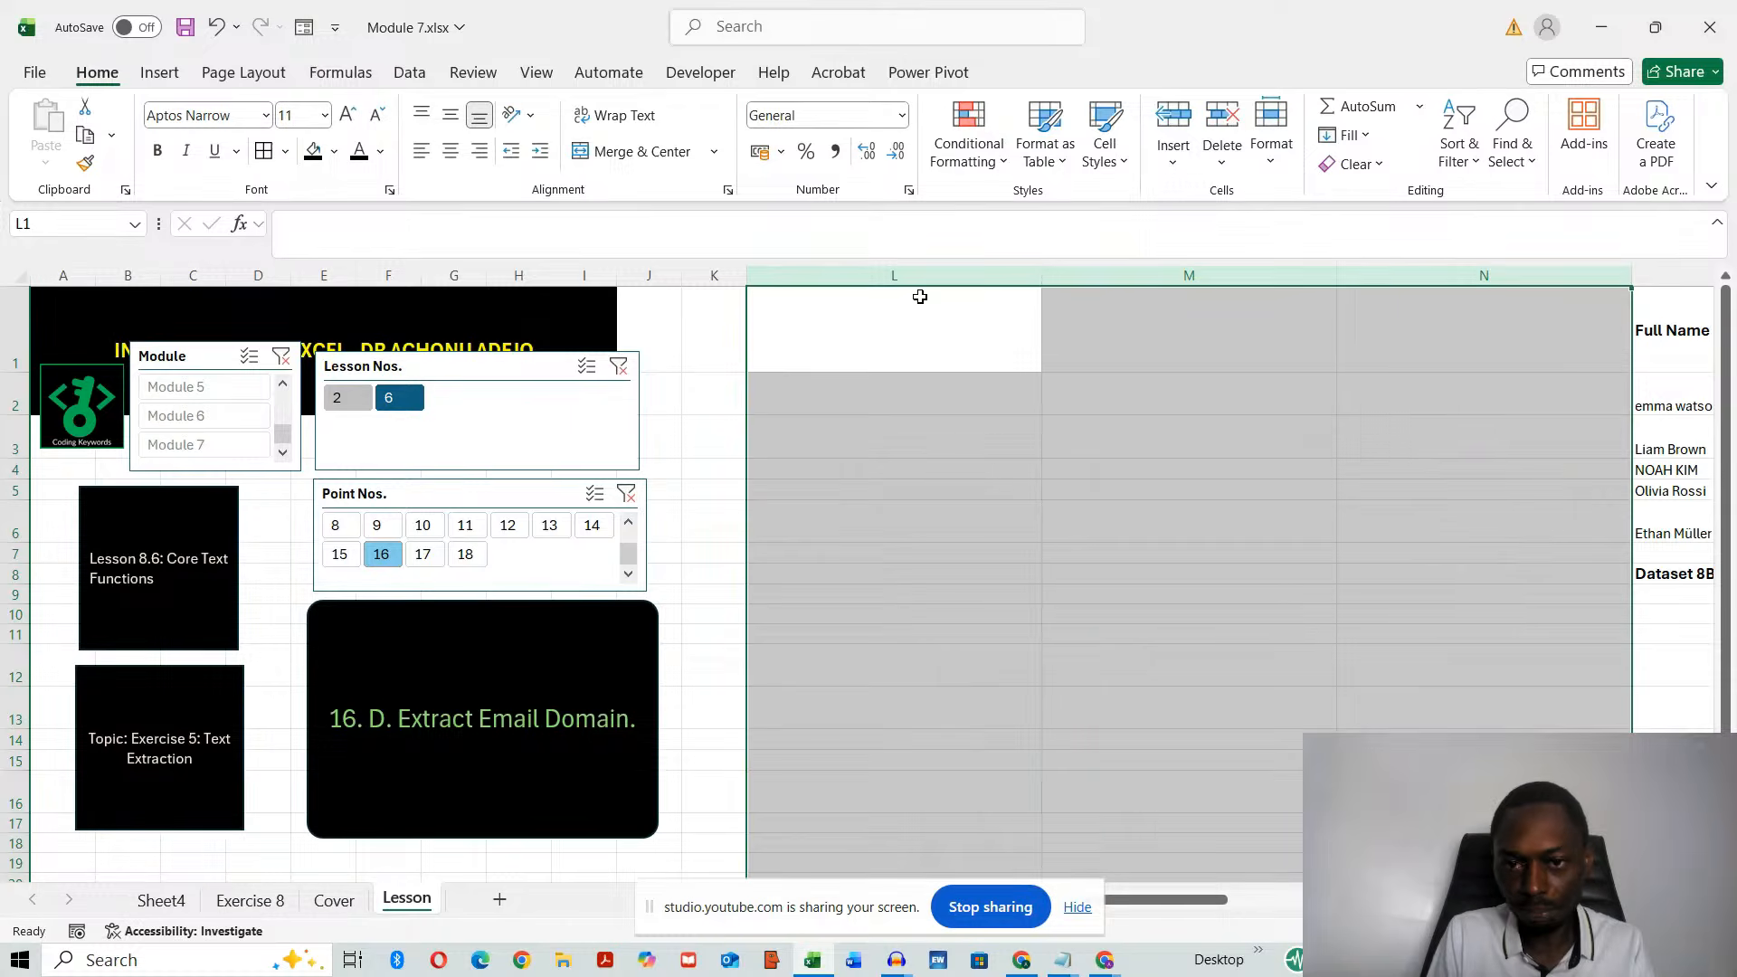
# - Copy the Email Address header and its five addresses from column P into the blank column L, starting at L1
pyautogui.click(912, 409)
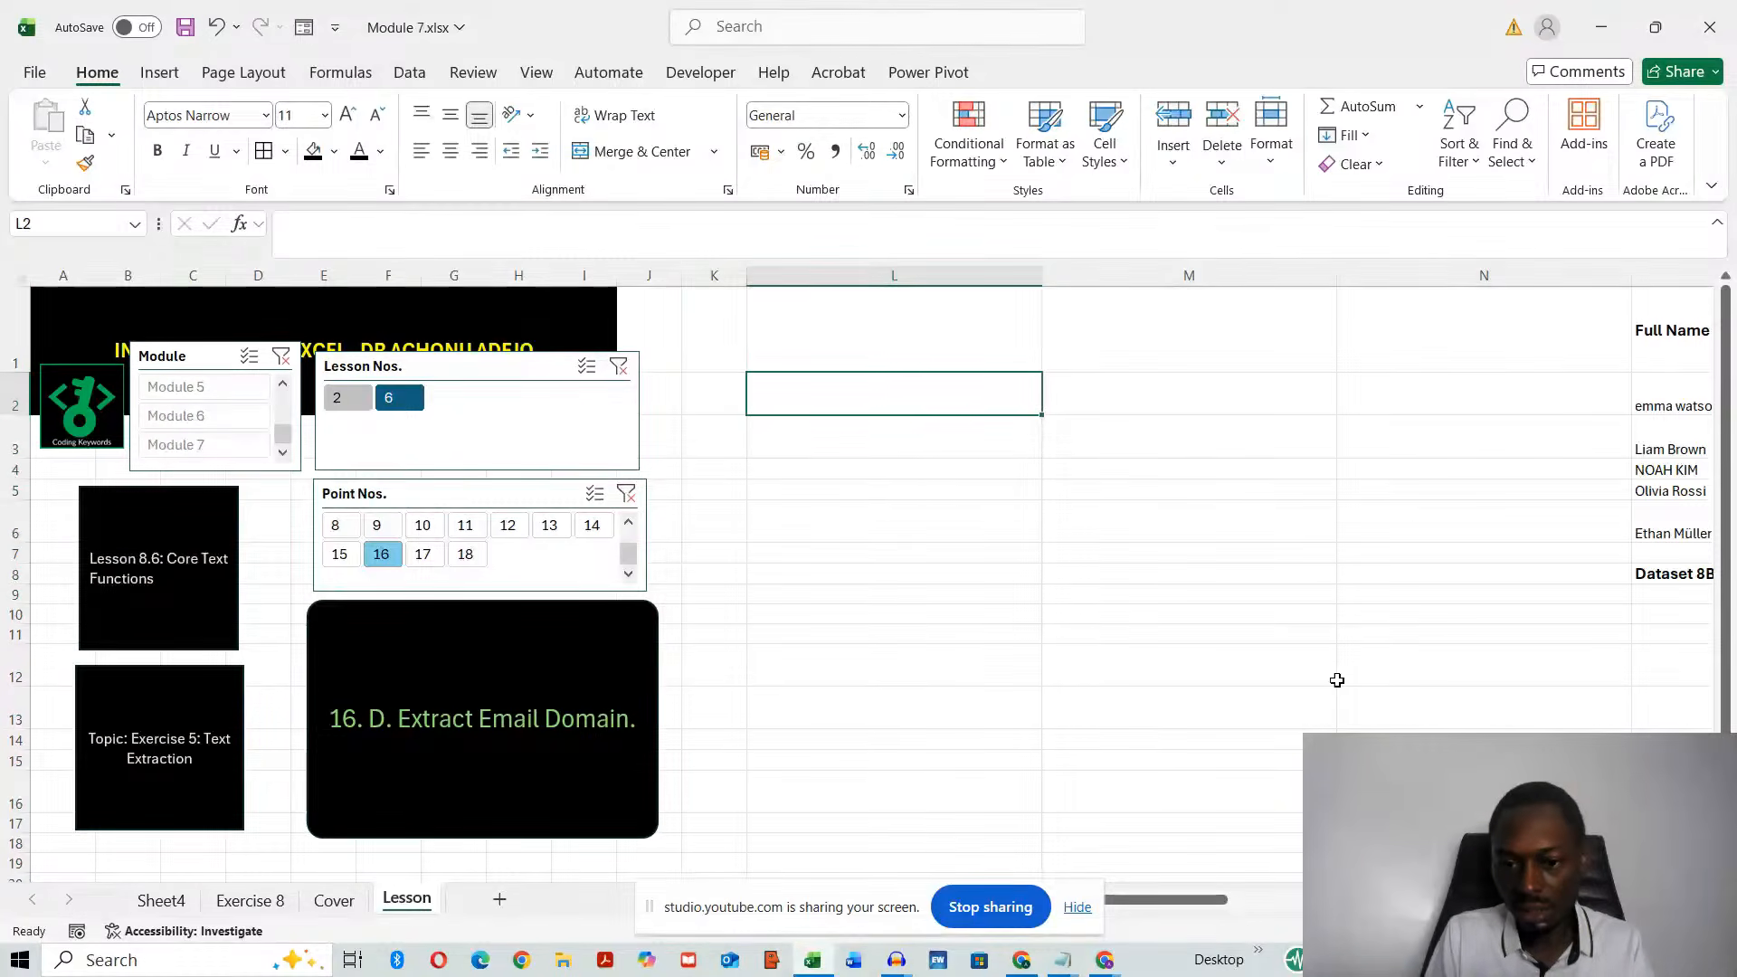
pyautogui.moveTo(1198, 903); pyautogui.dragTo(1242, 904)
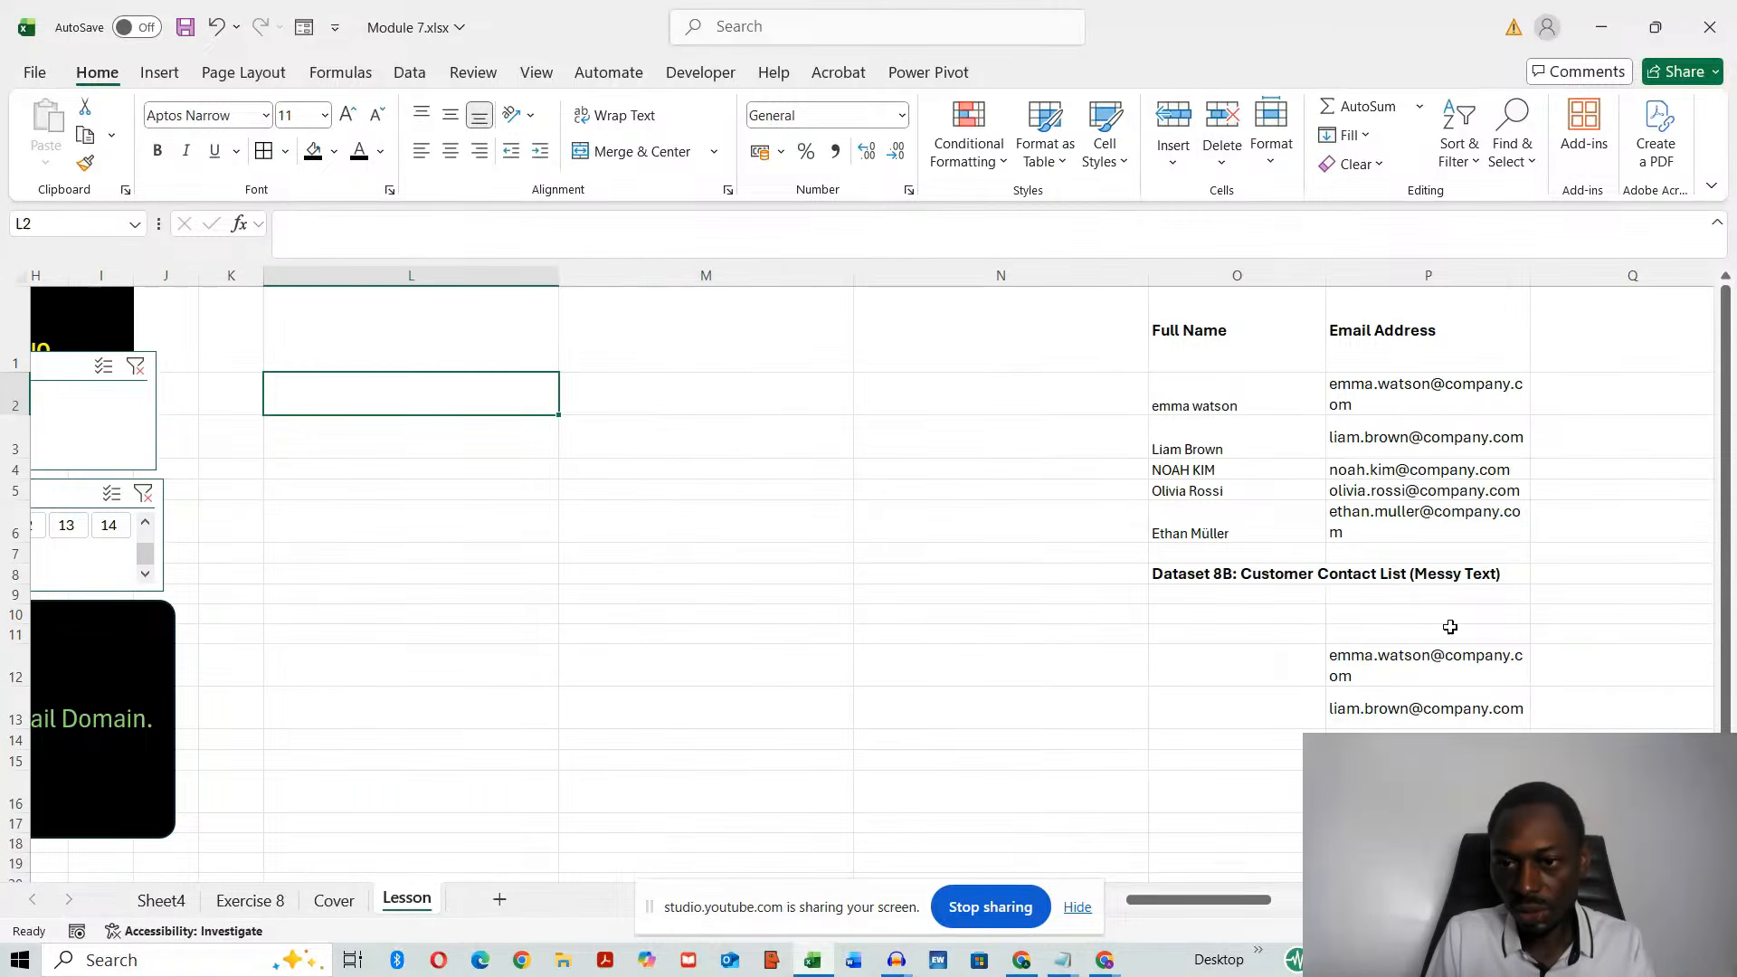
pyautogui.moveTo(1409, 329); pyautogui.dragTo(1395, 532)
pyautogui.hotkey('ctrl', 'c')
pyautogui.moveTo(1262, 900); pyautogui.dragTo(995, 932)
pyautogui.click(919, 353)
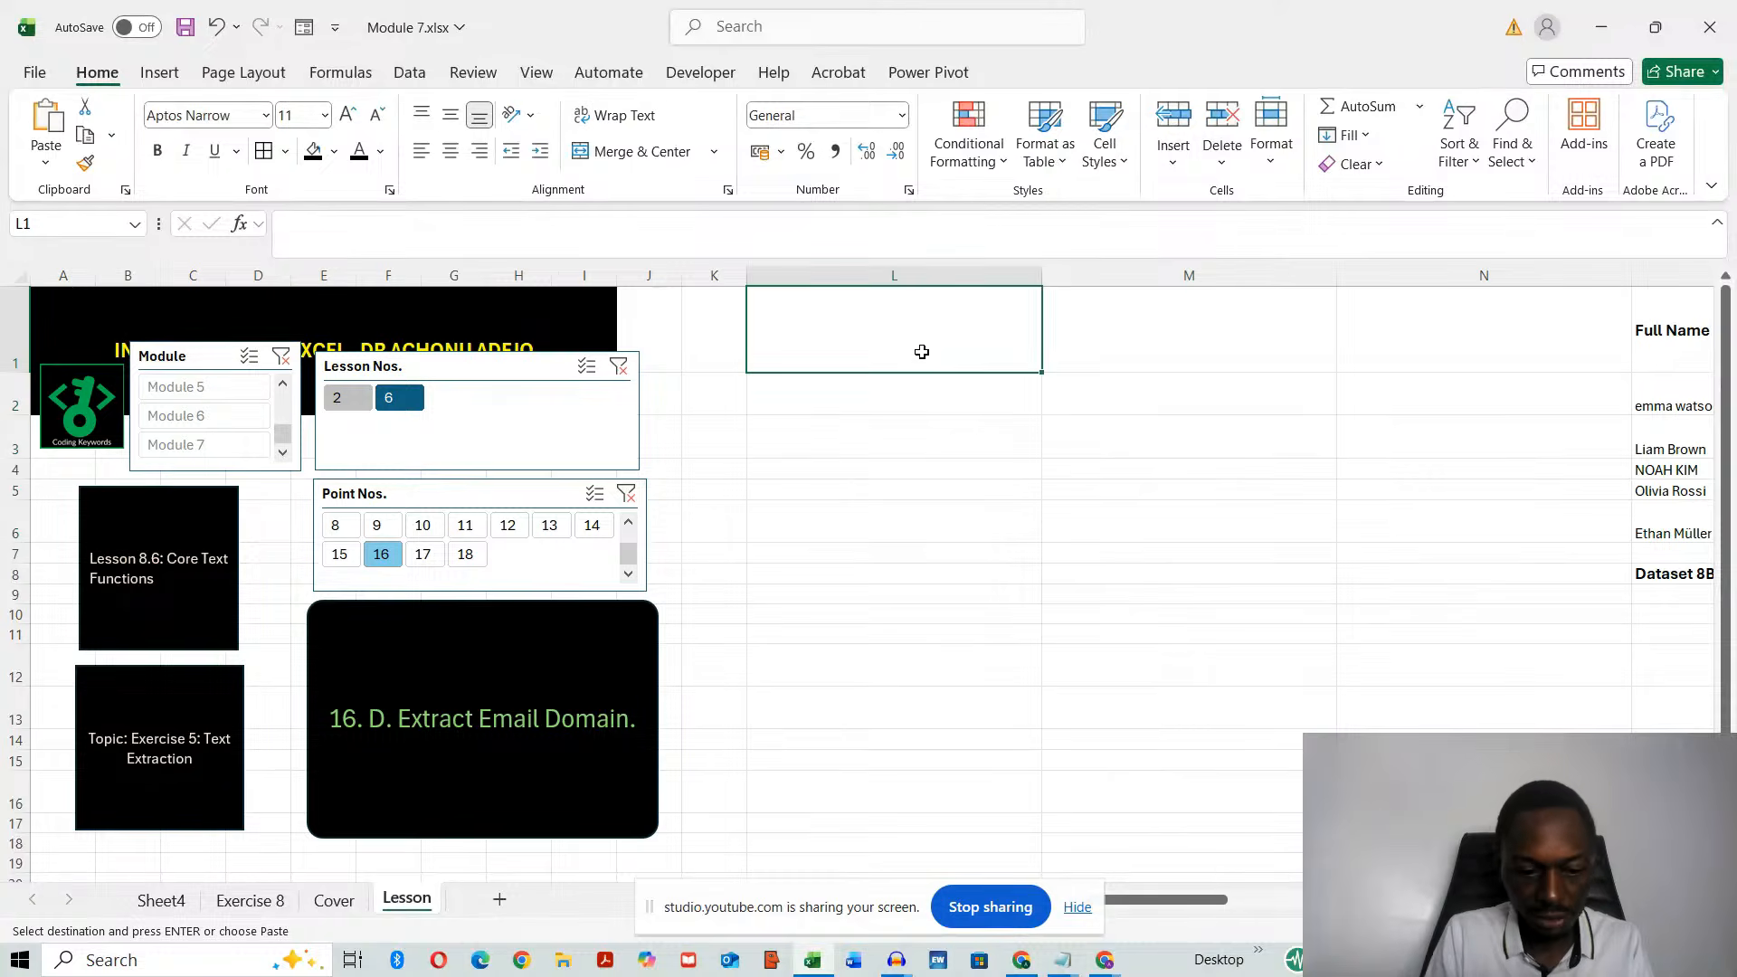
pyautogui.hotkey('ctrl', 'v')
pyautogui.click(905, 594)
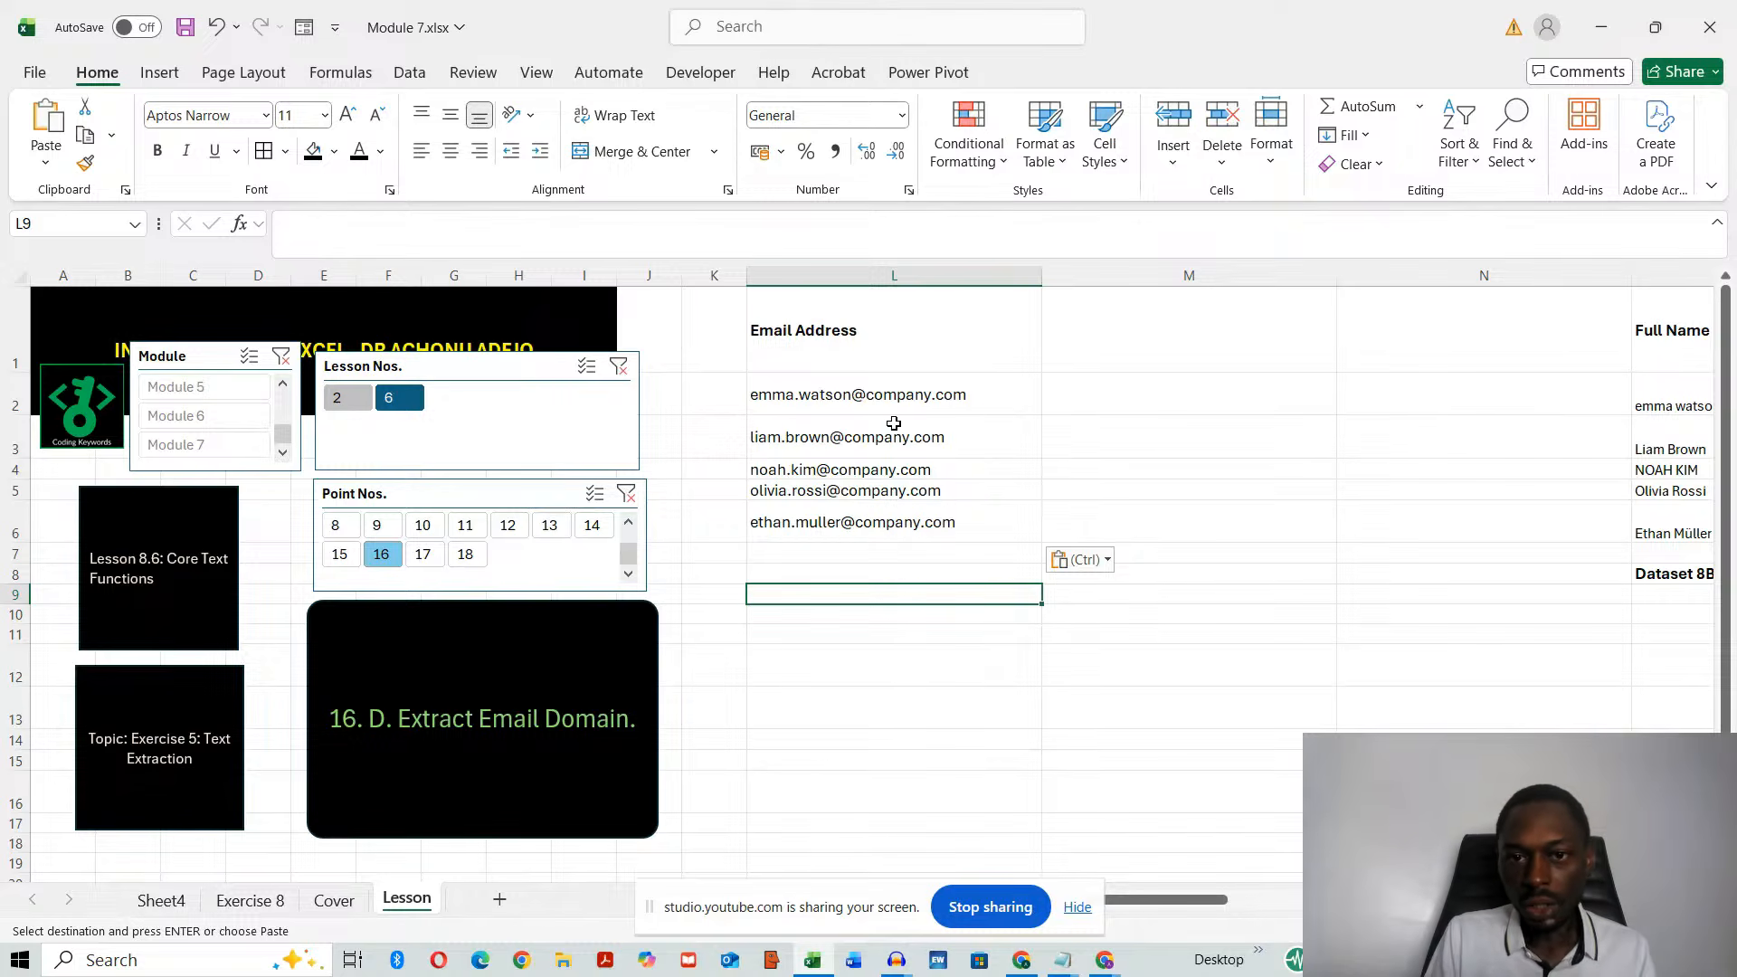
# - Start Text to Columns on L2:L6 as delimited data, with Tab off and @ as the only delimiter
pyautogui.moveTo(866, 391); pyautogui.dragTo(864, 520)
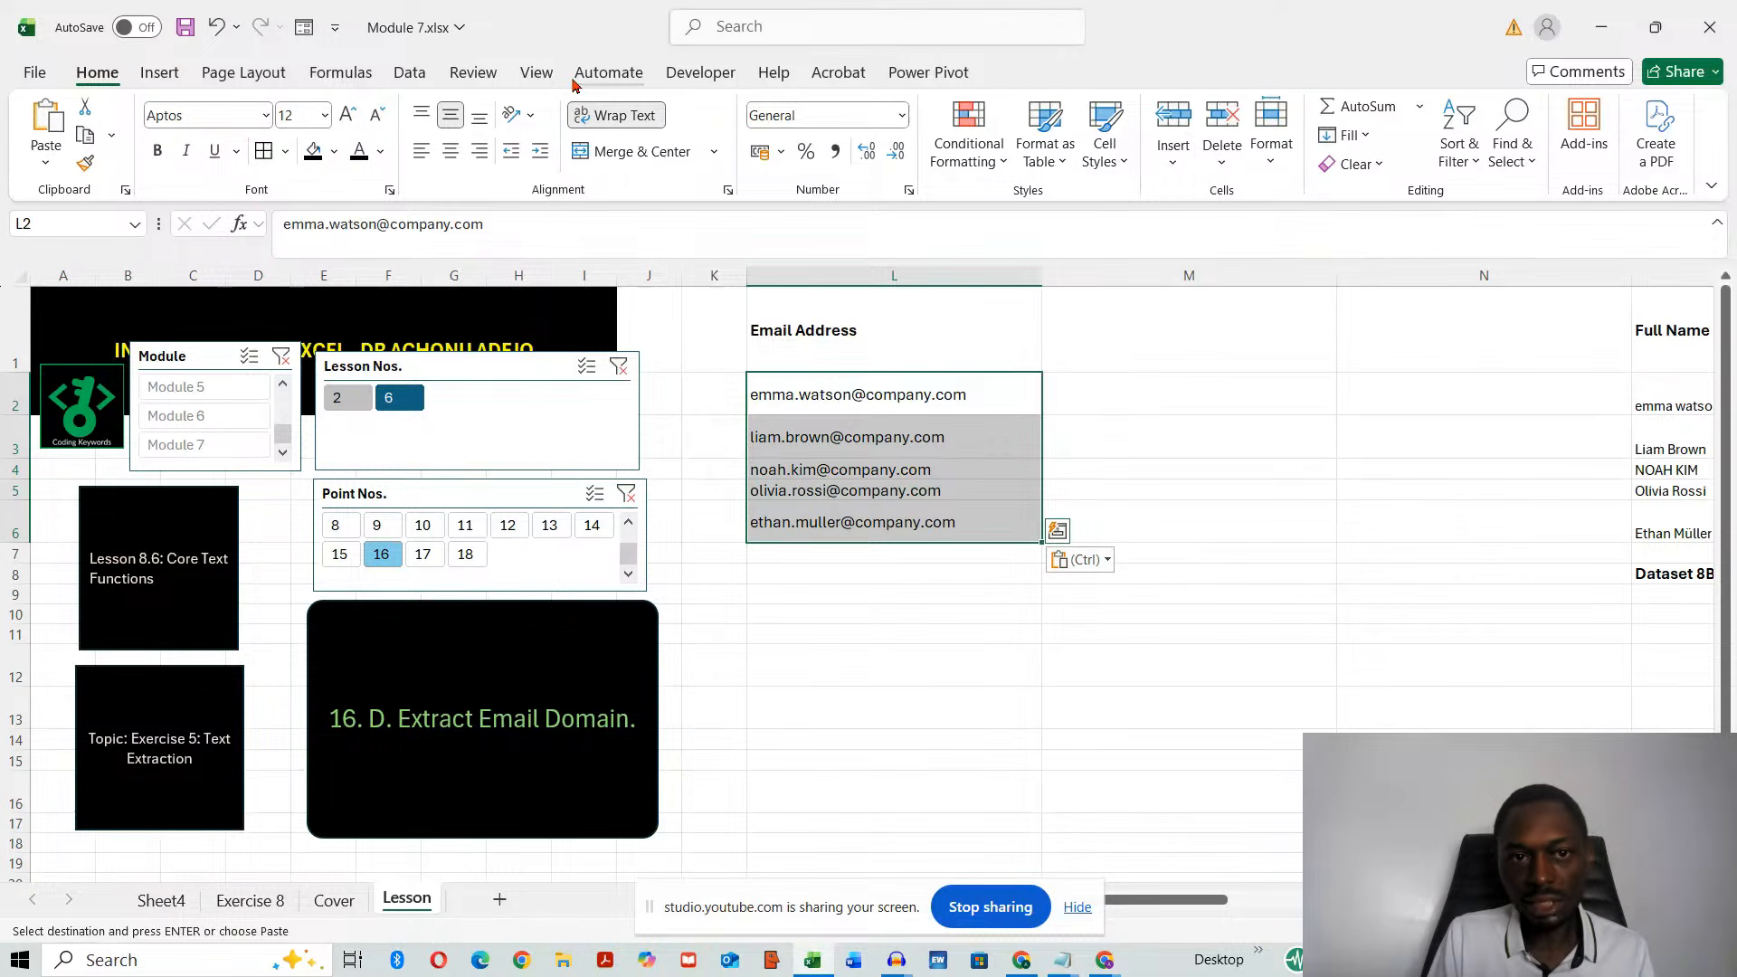
pyautogui.click(409, 74)
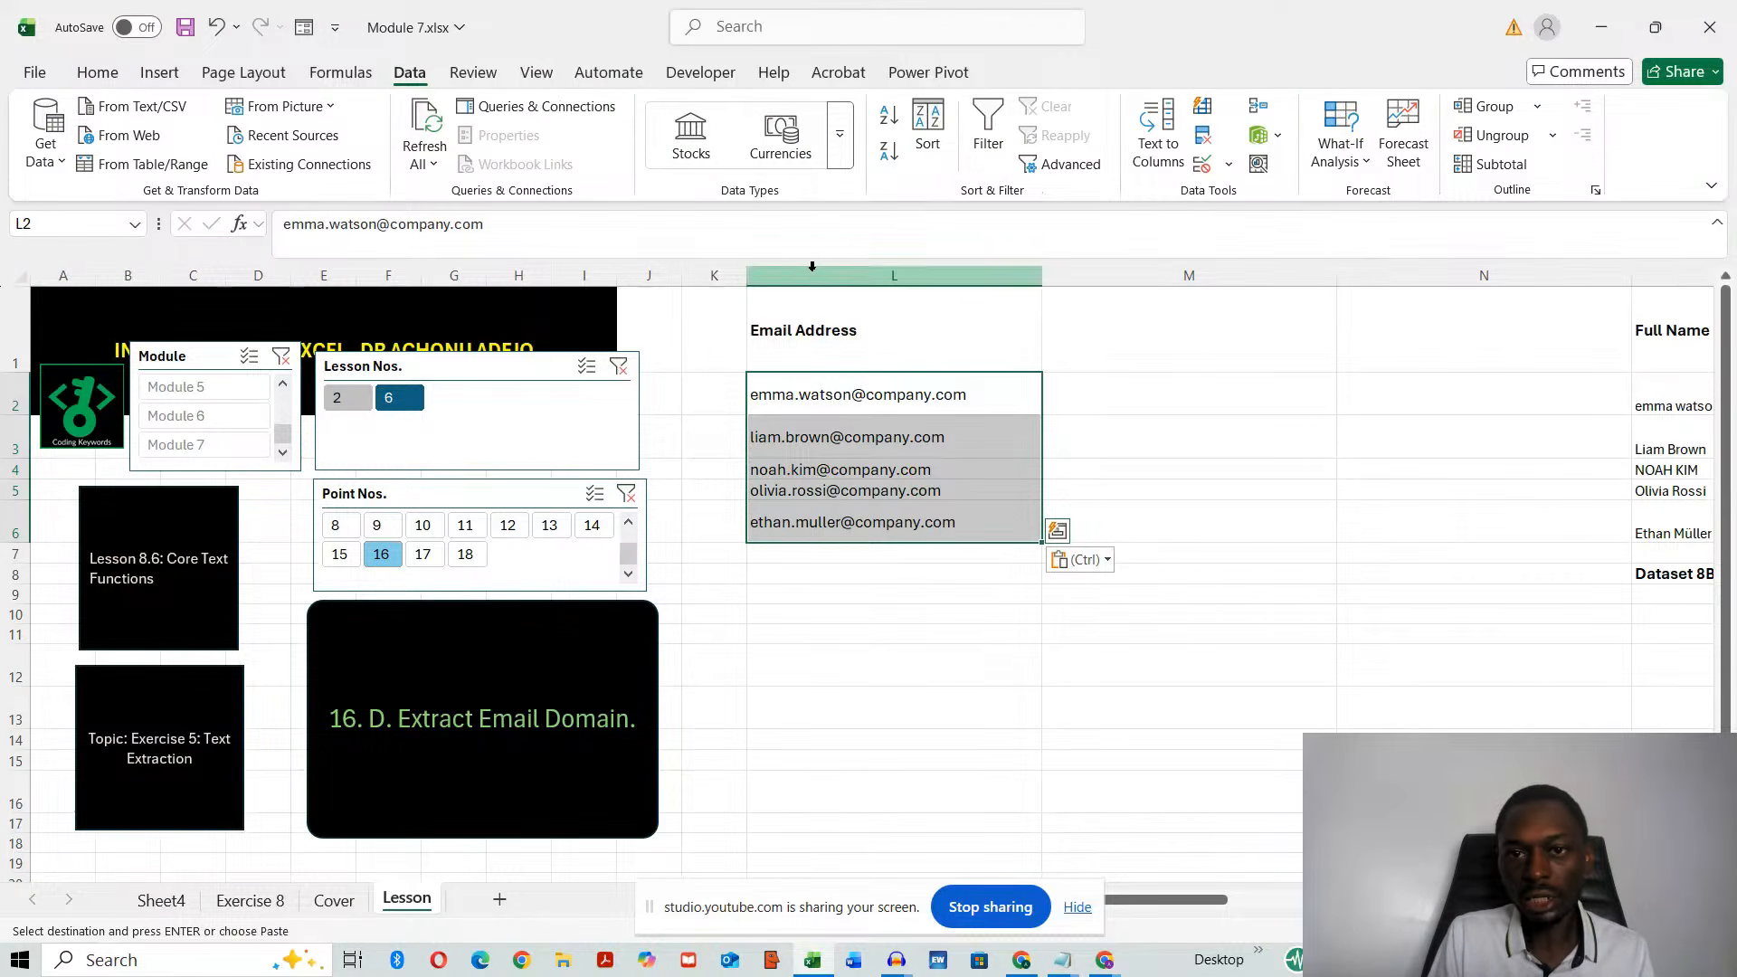
pyautogui.click(1165, 147)
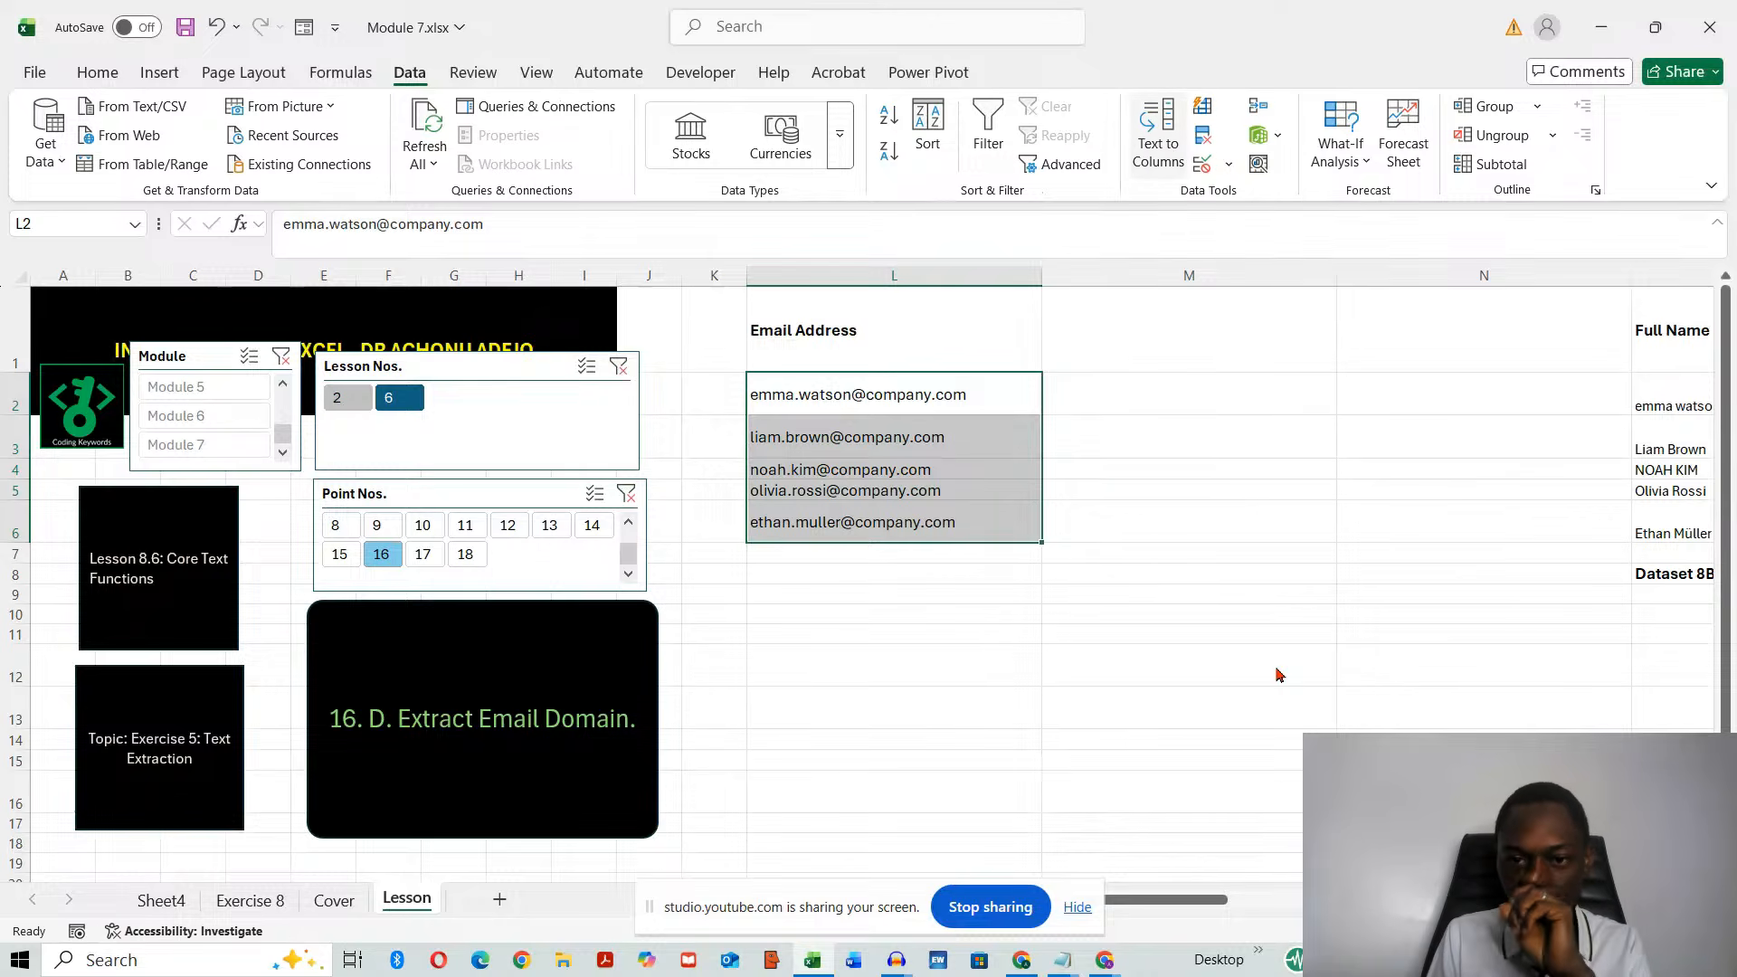
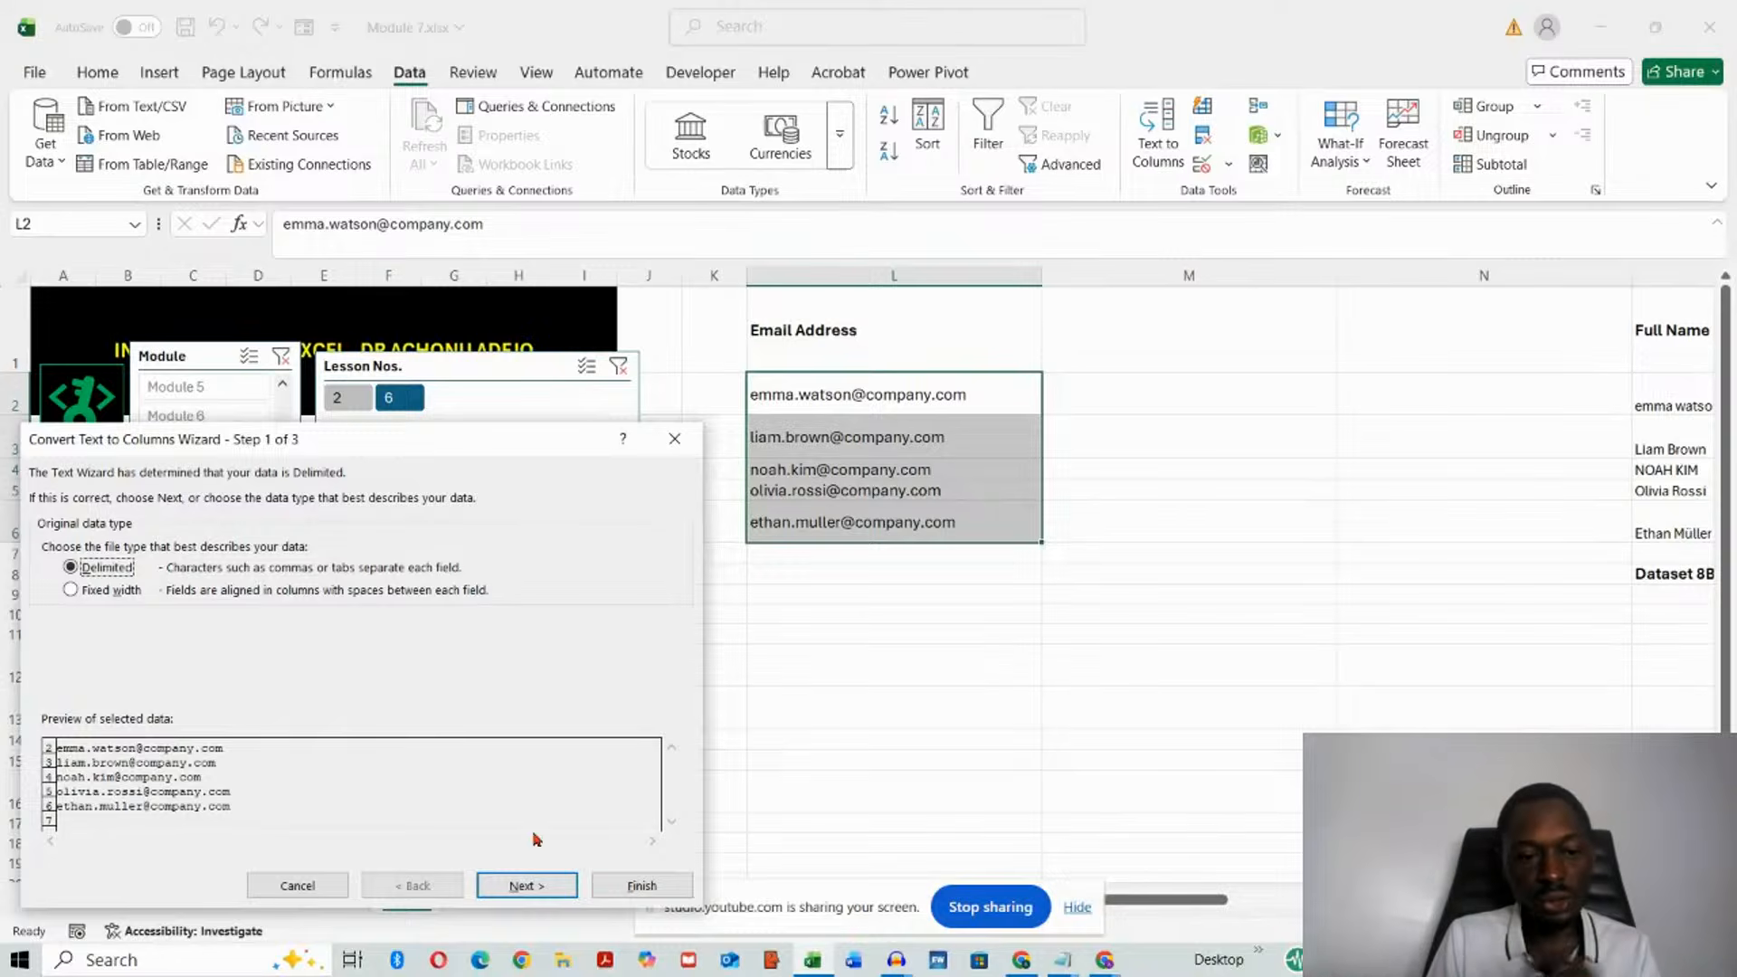
pyautogui.click(526, 886)
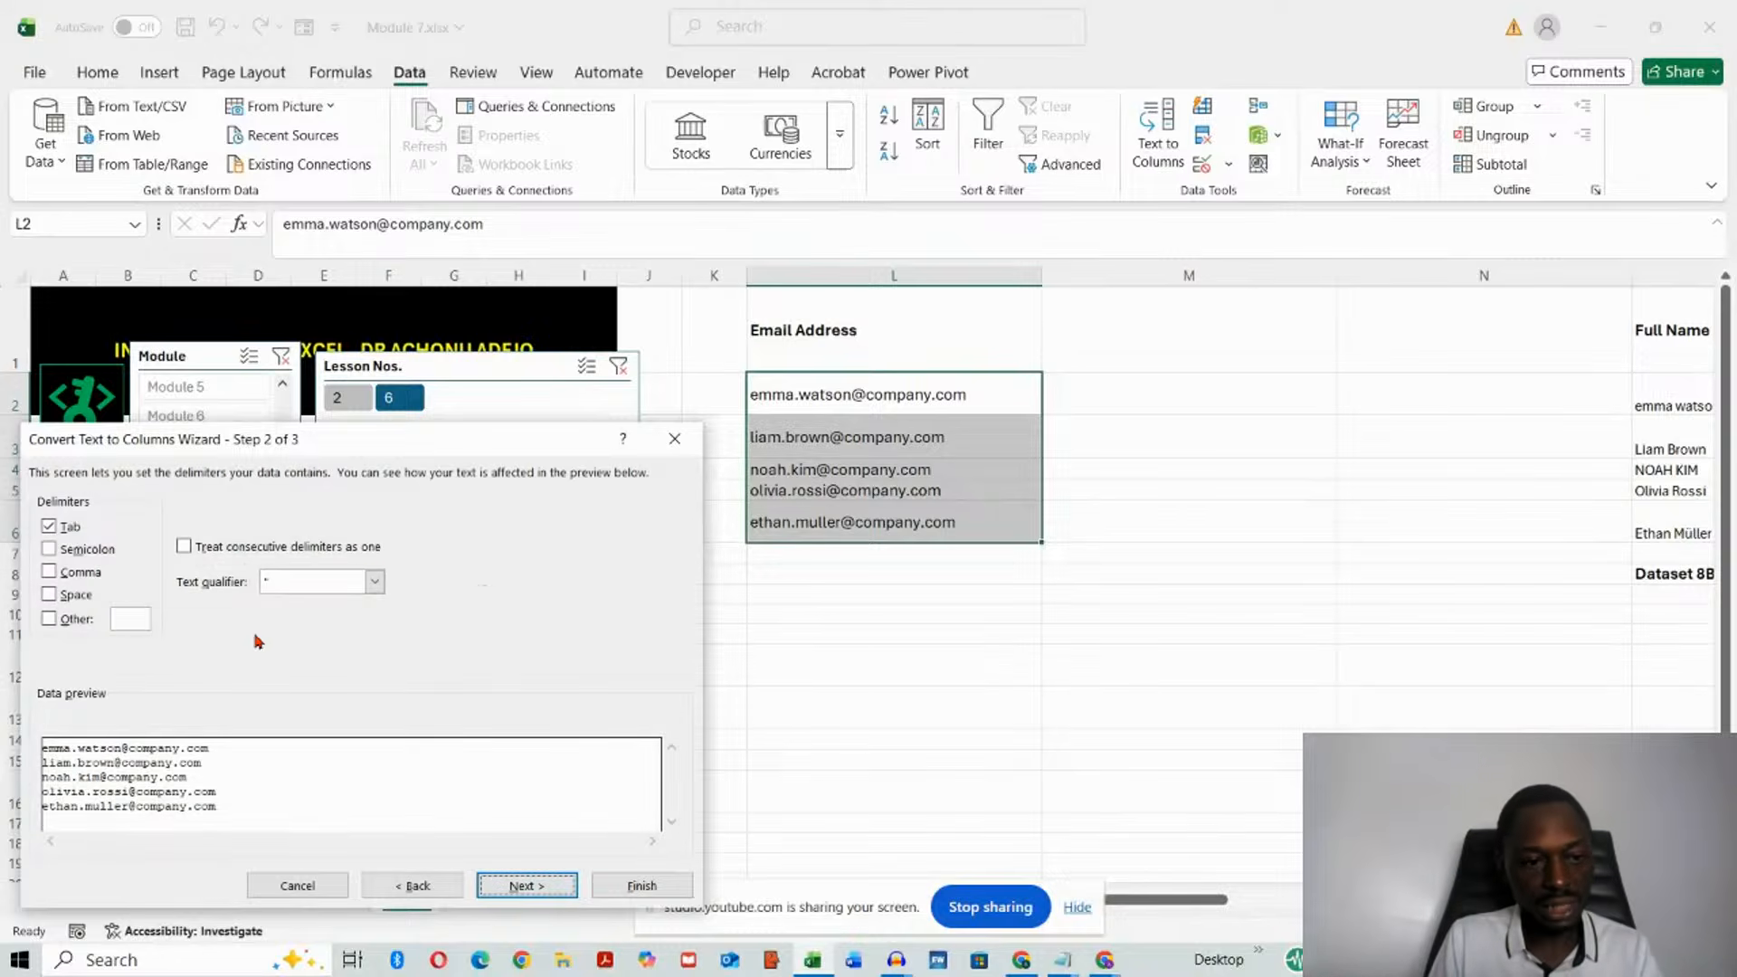
pyautogui.click(49, 528)
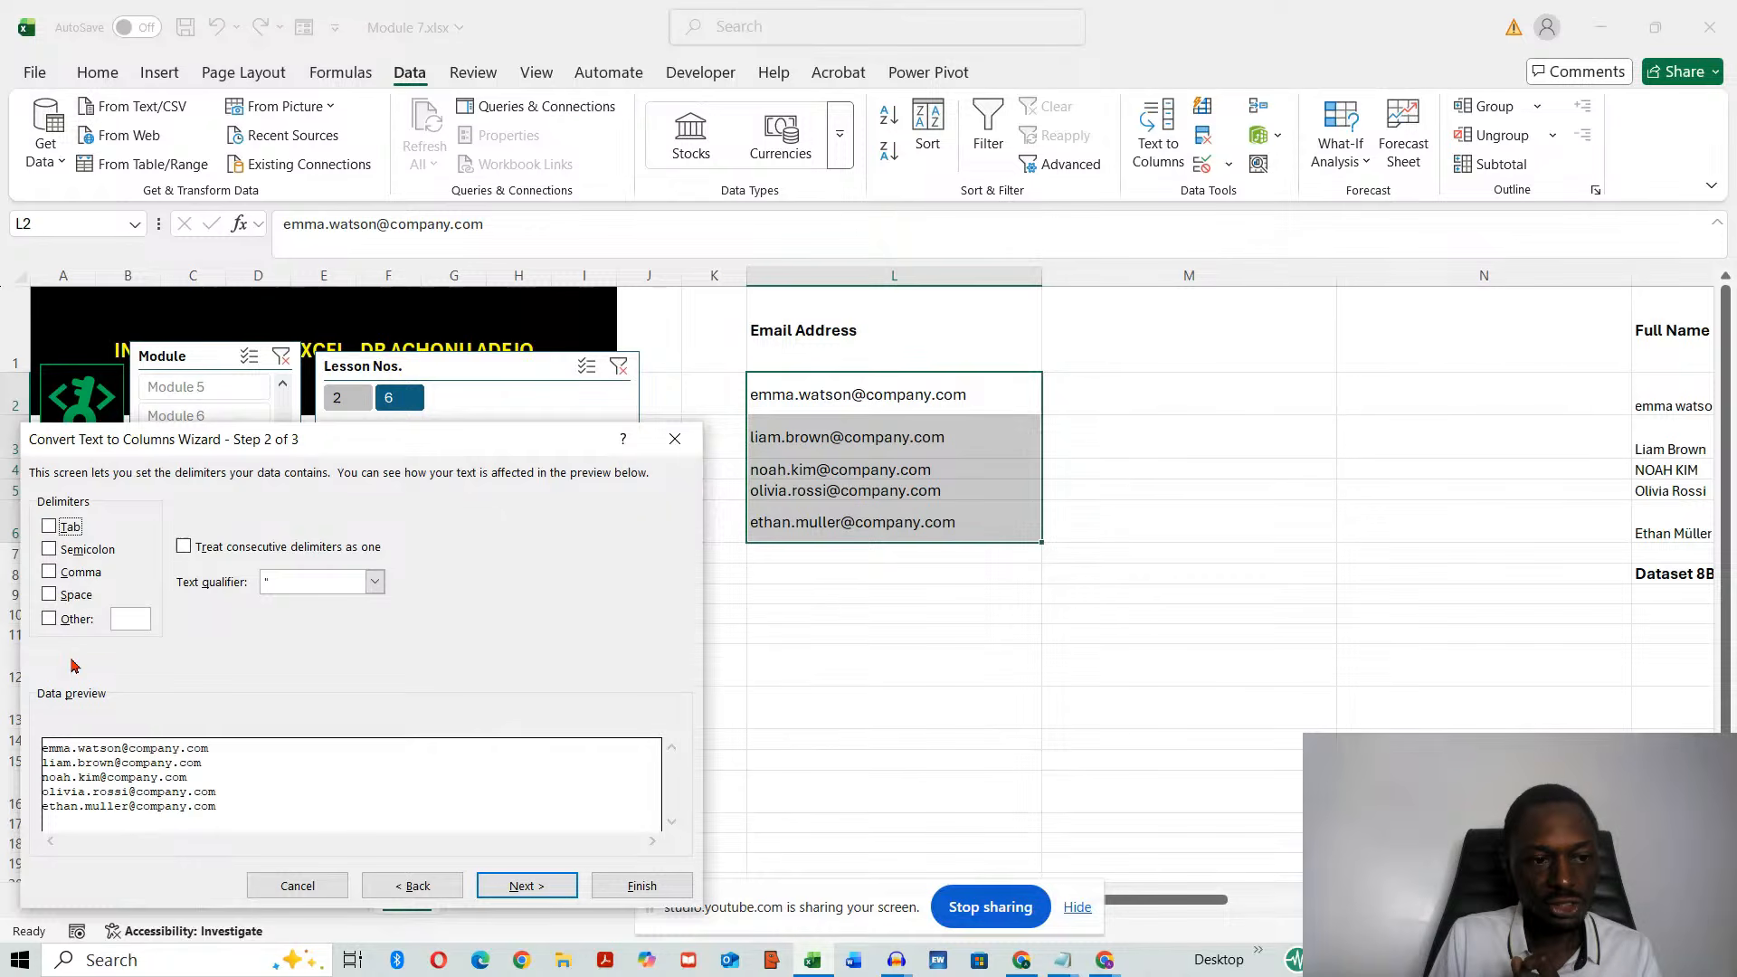
pyautogui.click(49, 620)
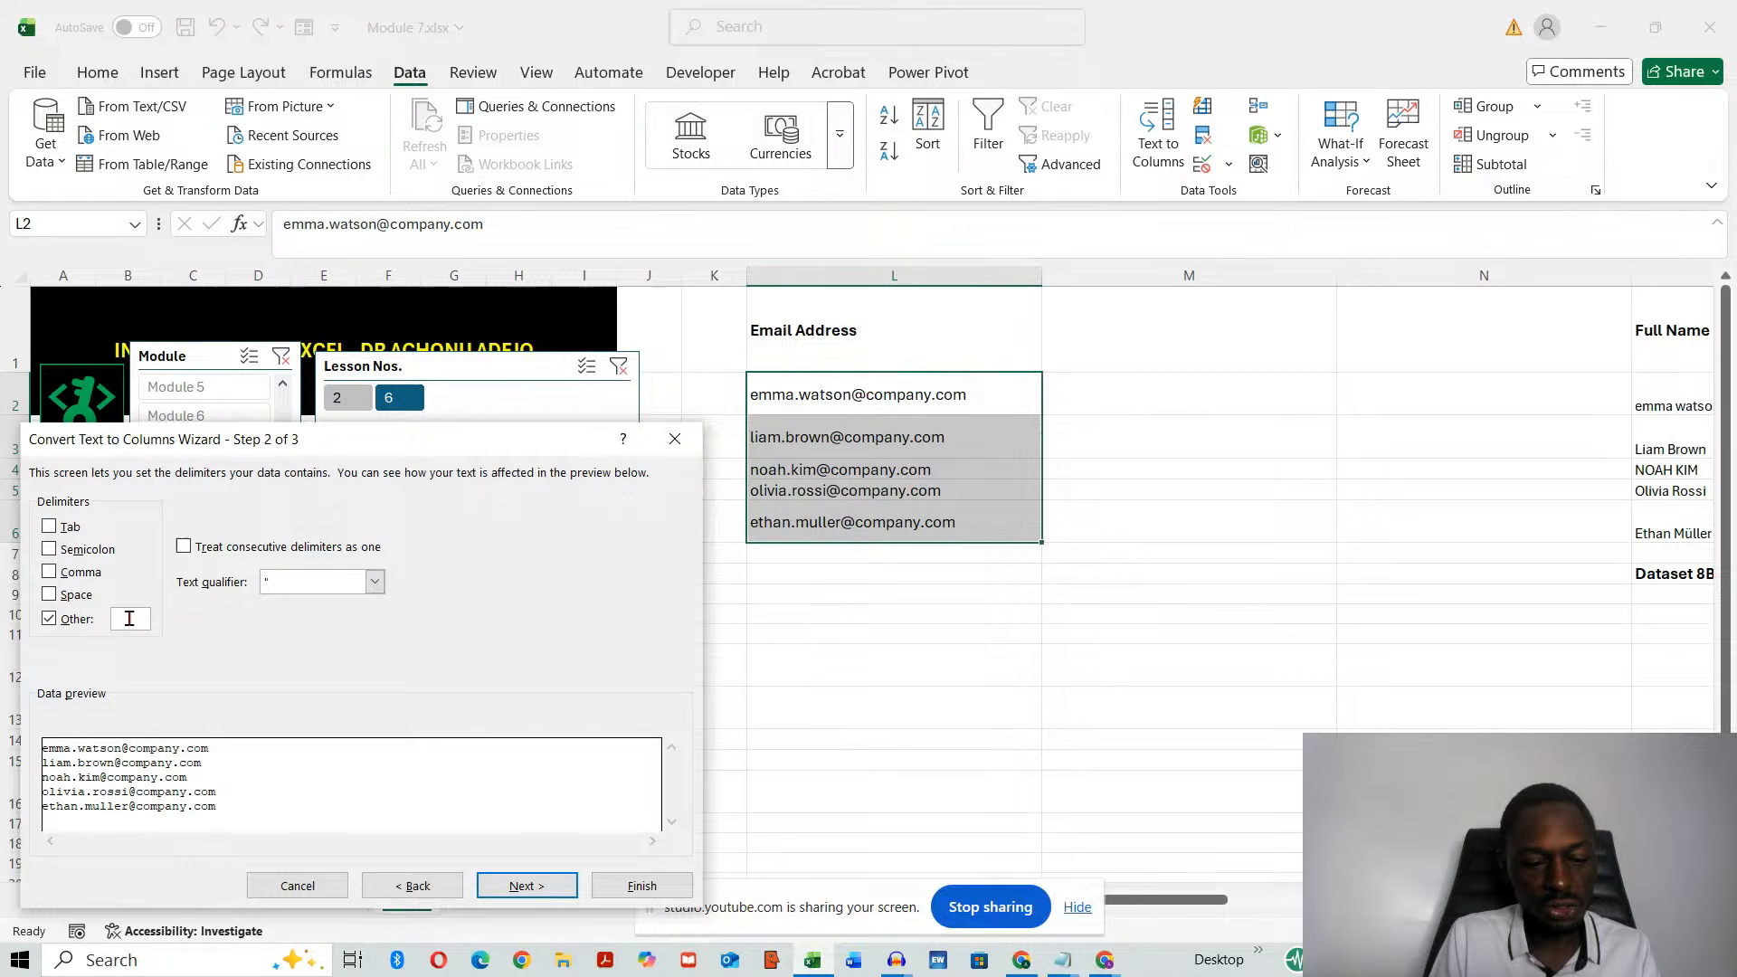
pyautogui.write('@')
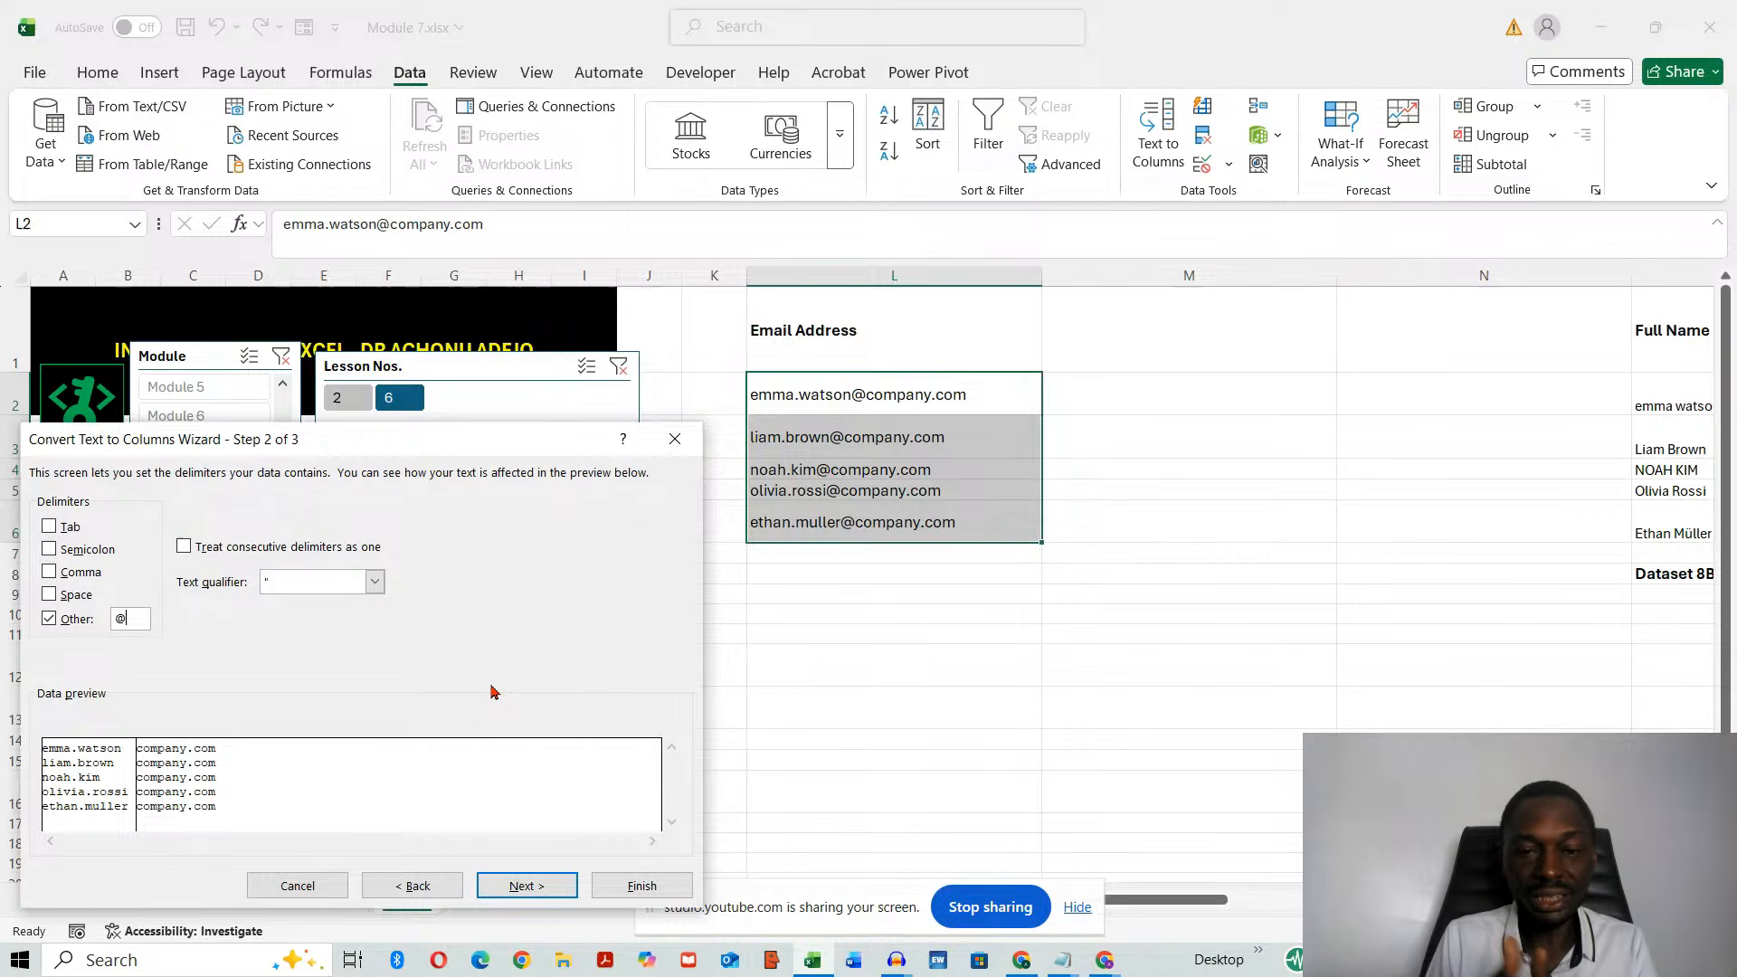
# - Set the Text to Columns destination to $M$2 and complete the split of usernames and domains
pyautogui.click(512, 889)
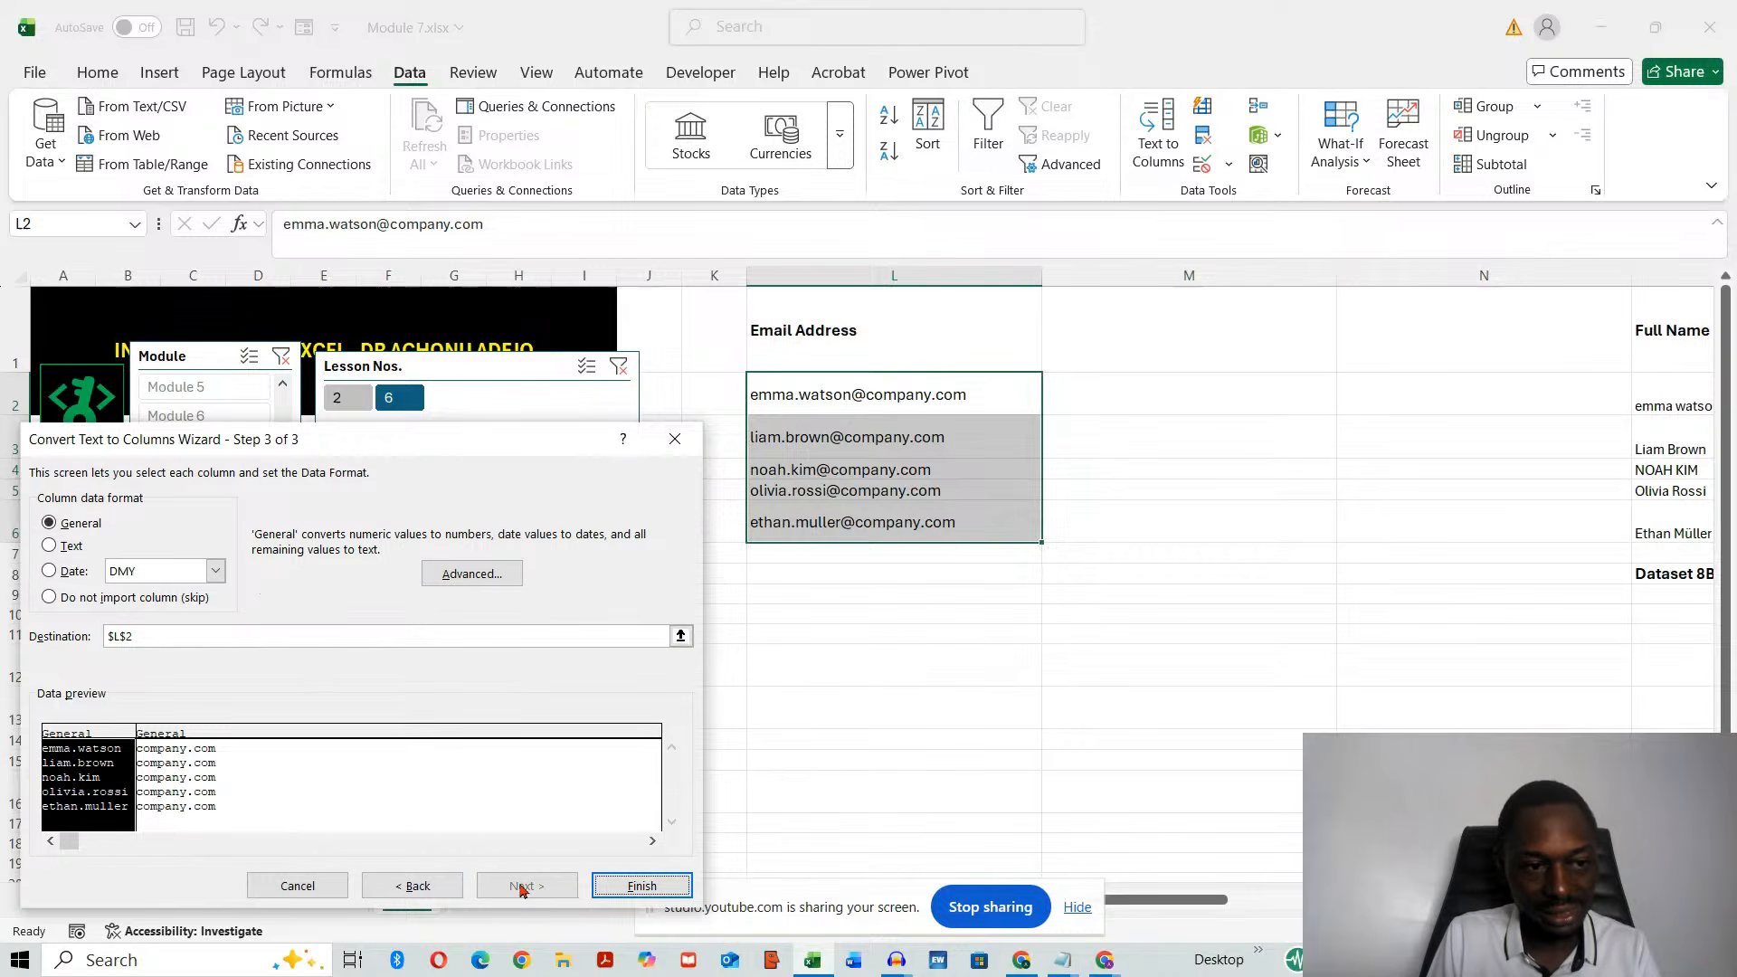
pyautogui.click(214, 630)
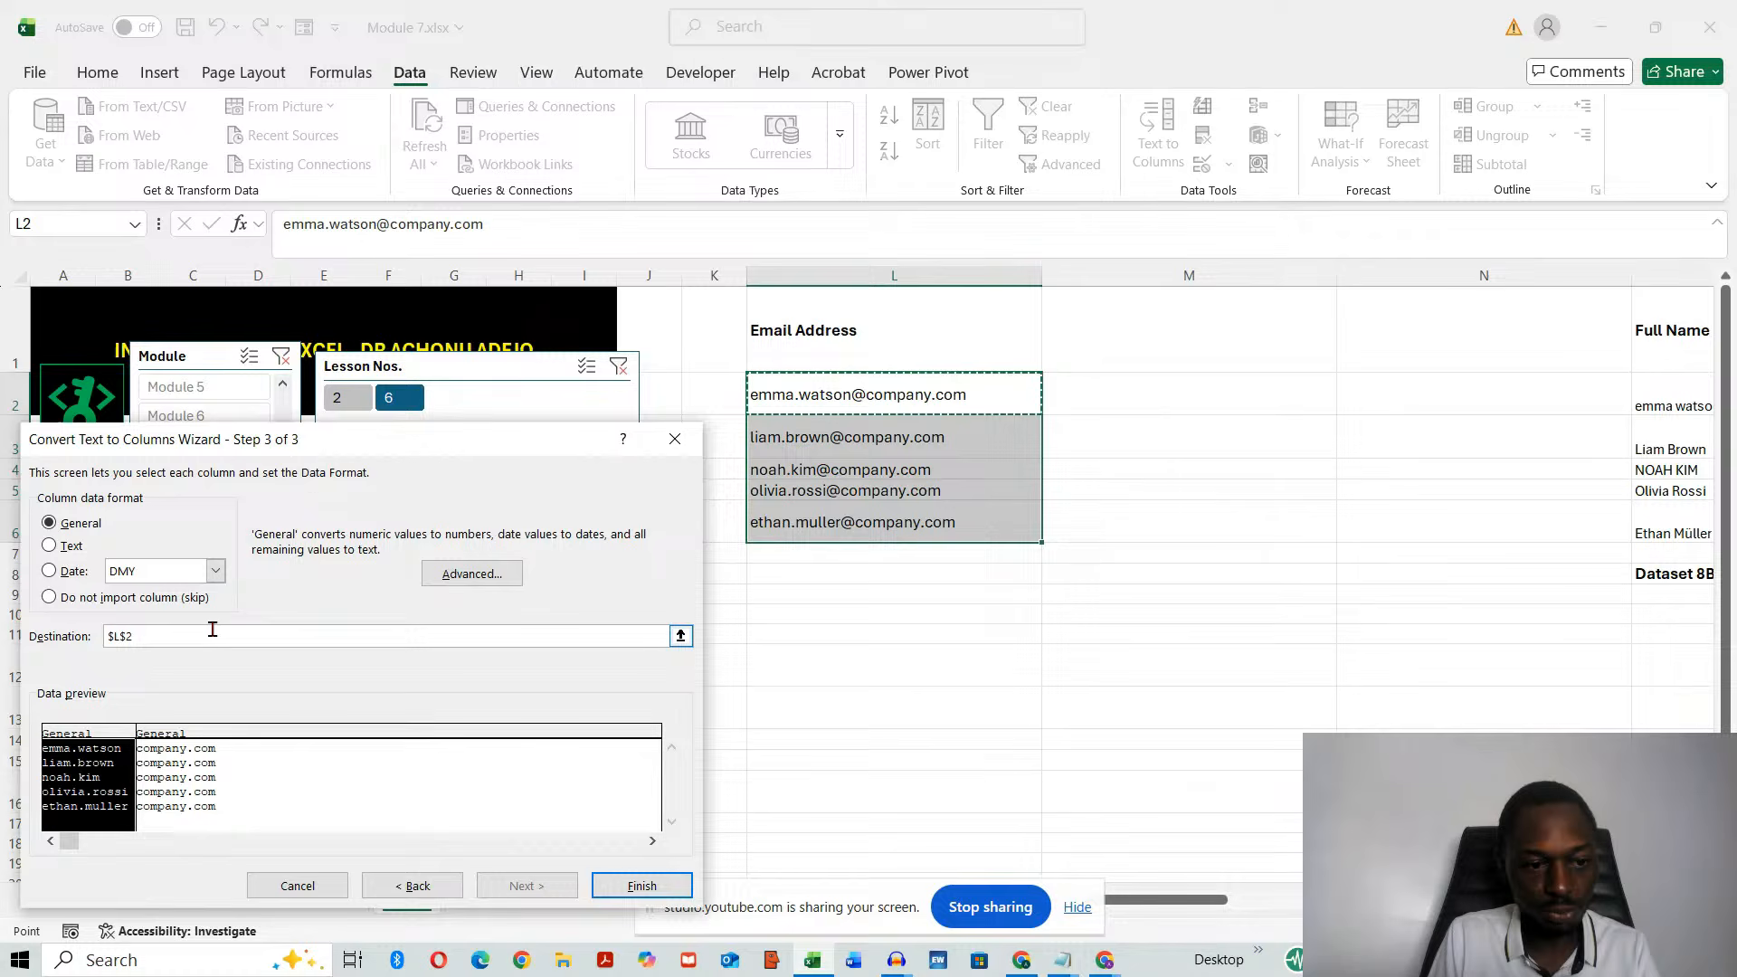
pyautogui.click(1143, 392)
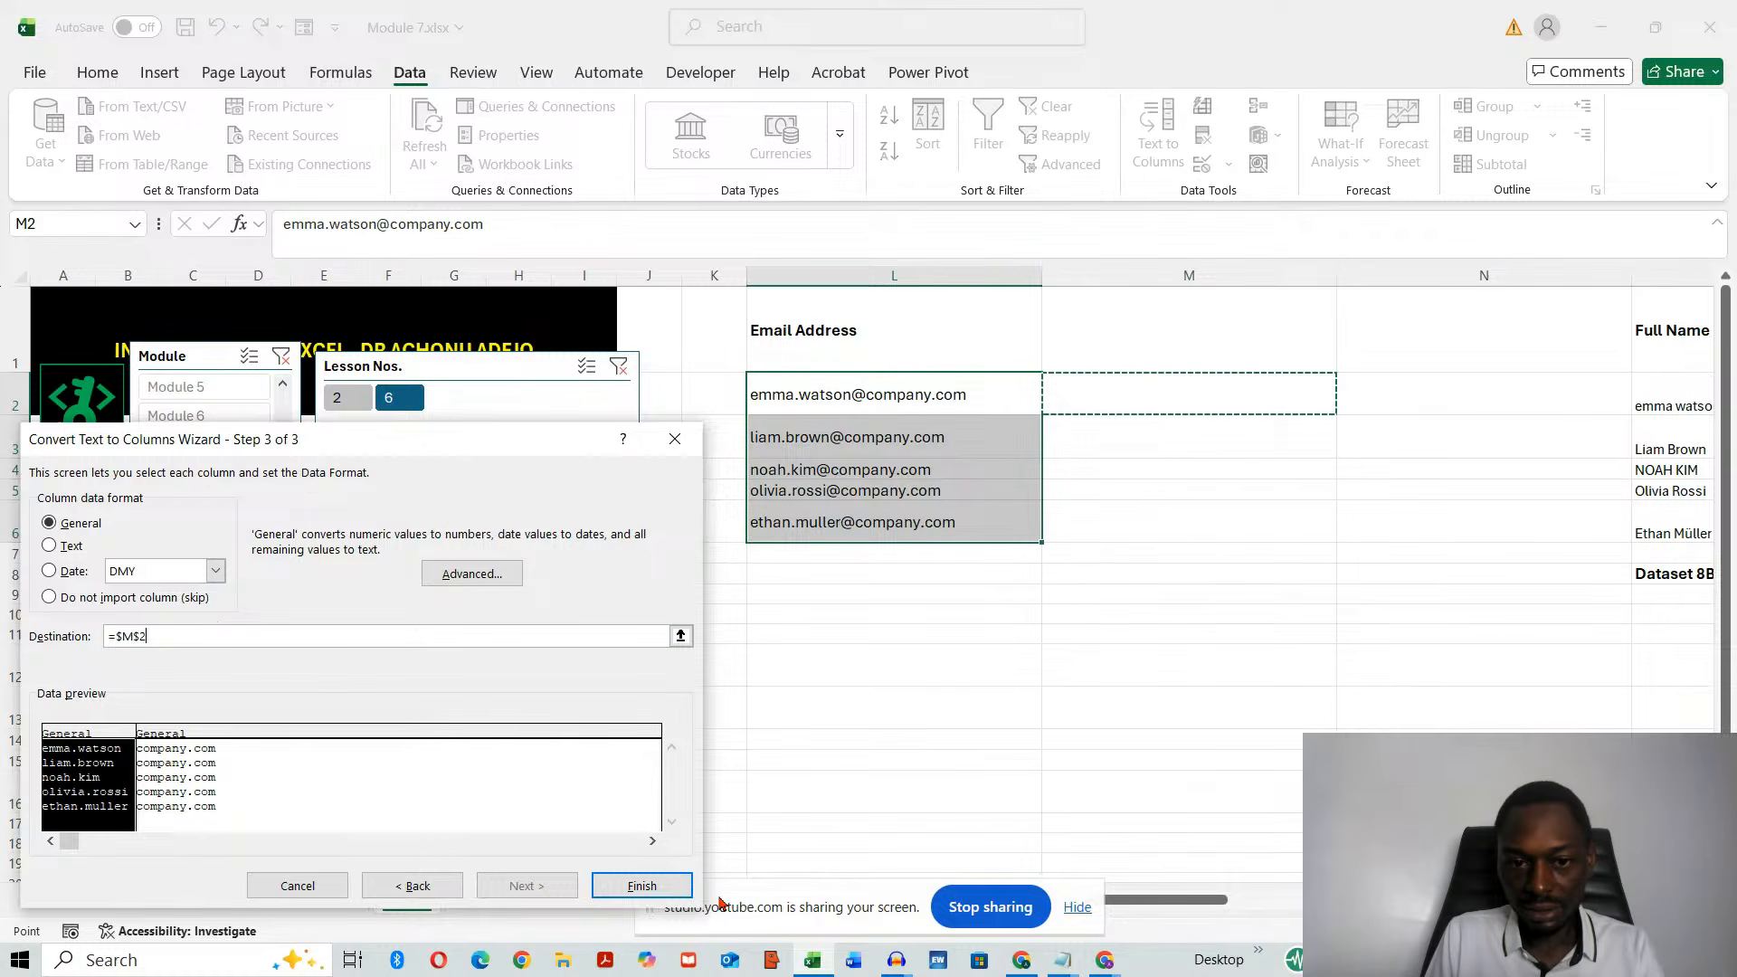
pyautogui.click(624, 888)
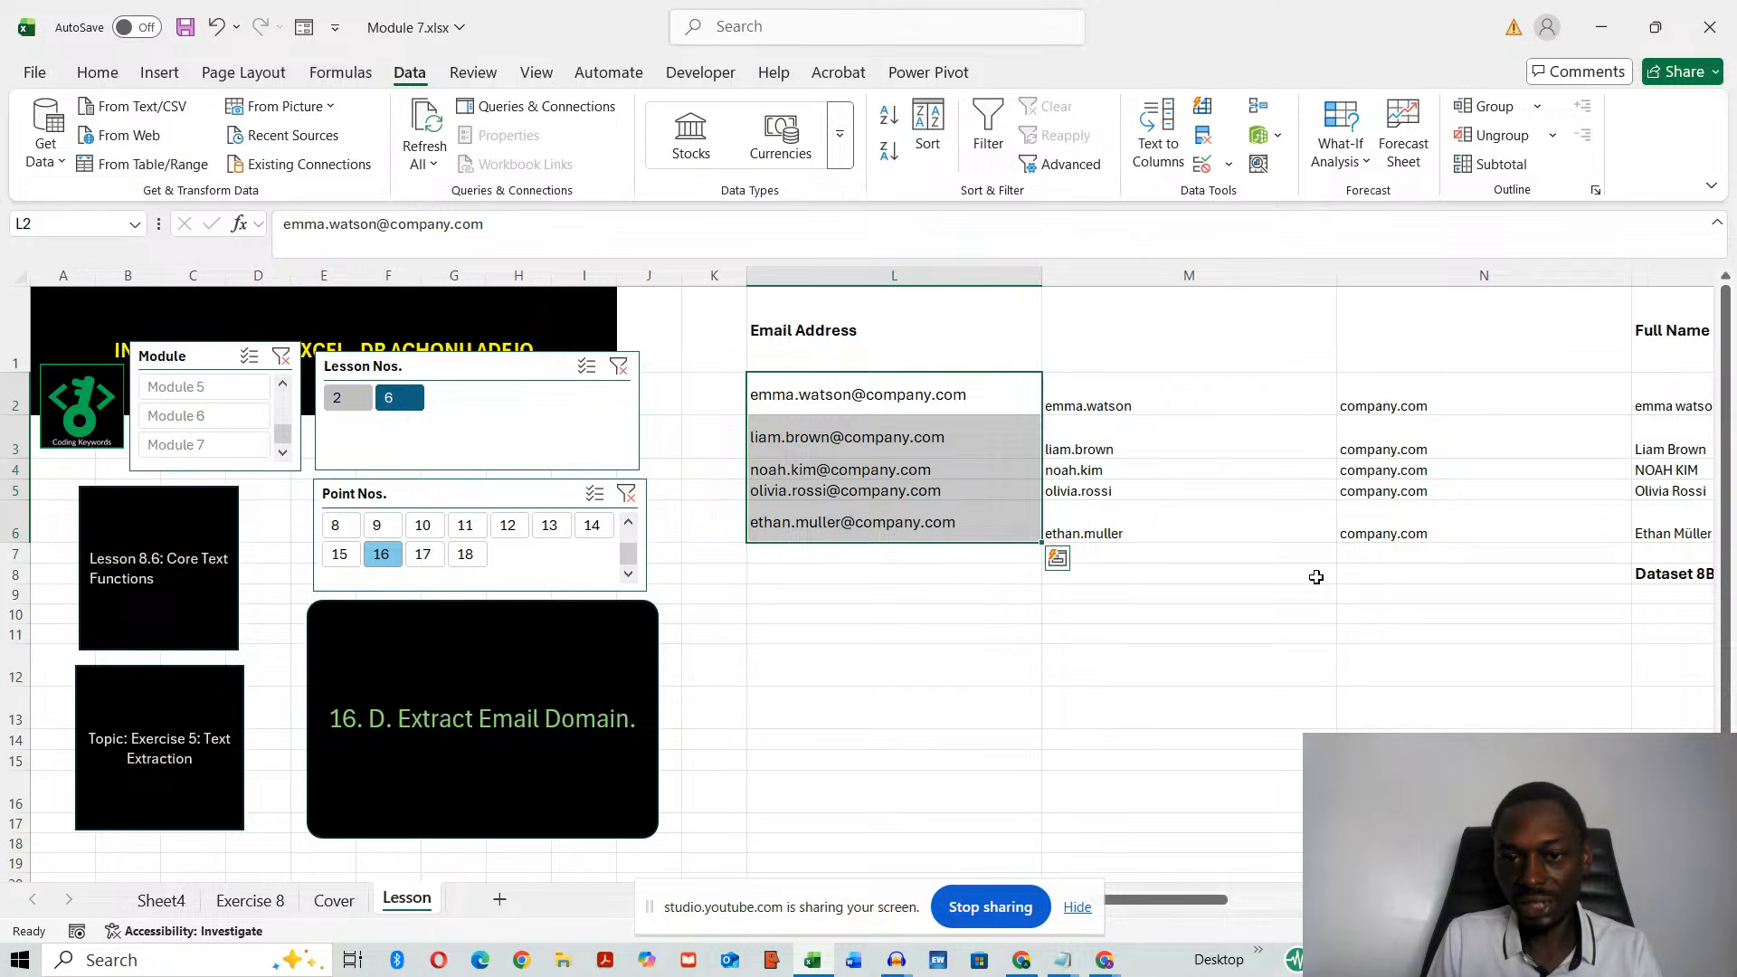
# - Insert three blank columns before the Full Name column, next to the split usernames and domains
pyautogui.click(1212, 613)
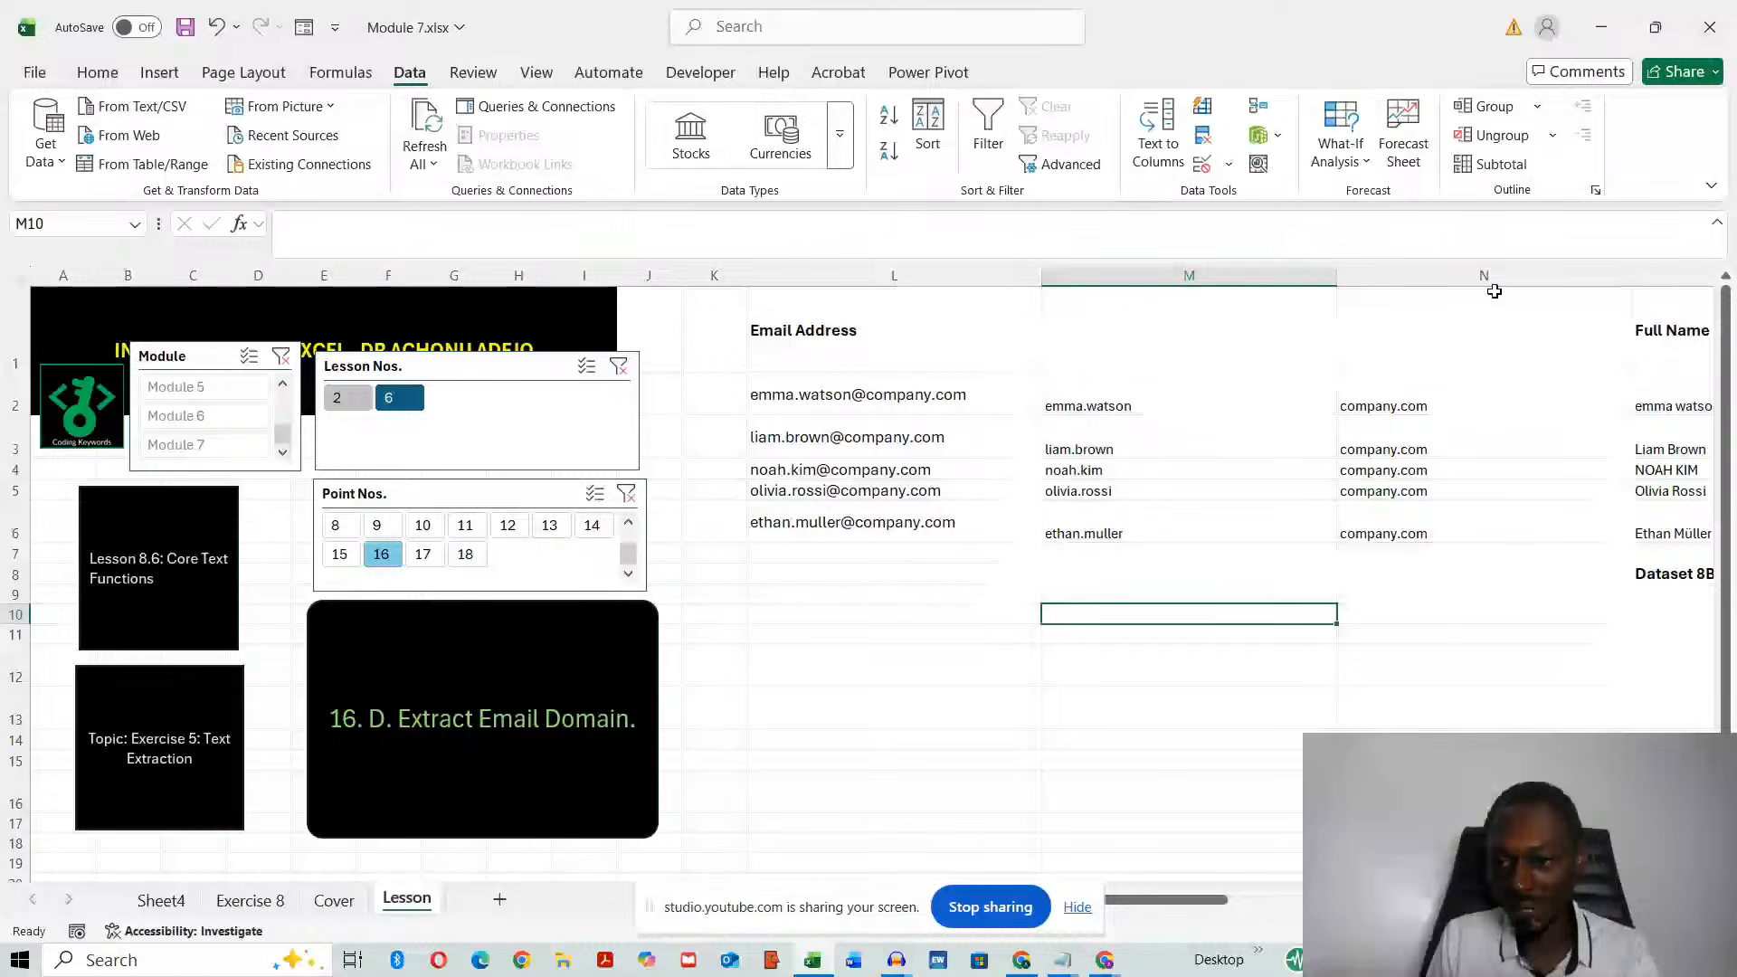
pyautogui.moveTo(1156, 901); pyautogui.dragTo(1222, 907)
pyautogui.moveTo(864, 276); pyautogui.dragTo(1299, 302)
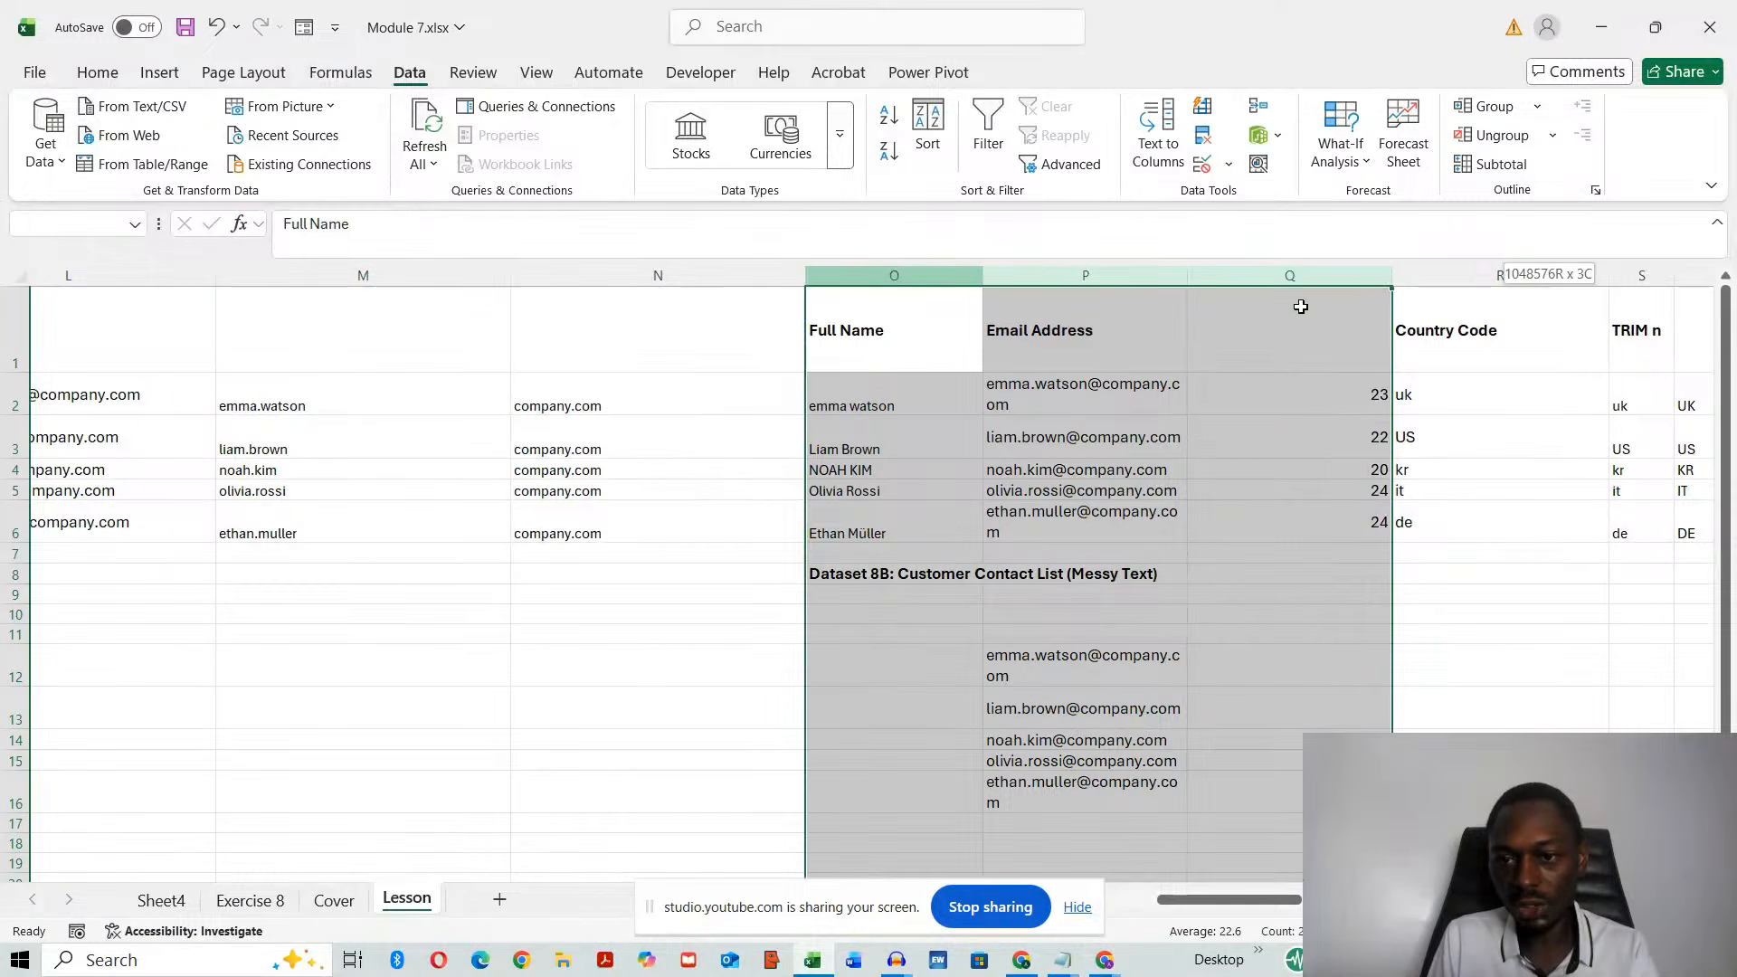
pyautogui.rightClick(875, 276)
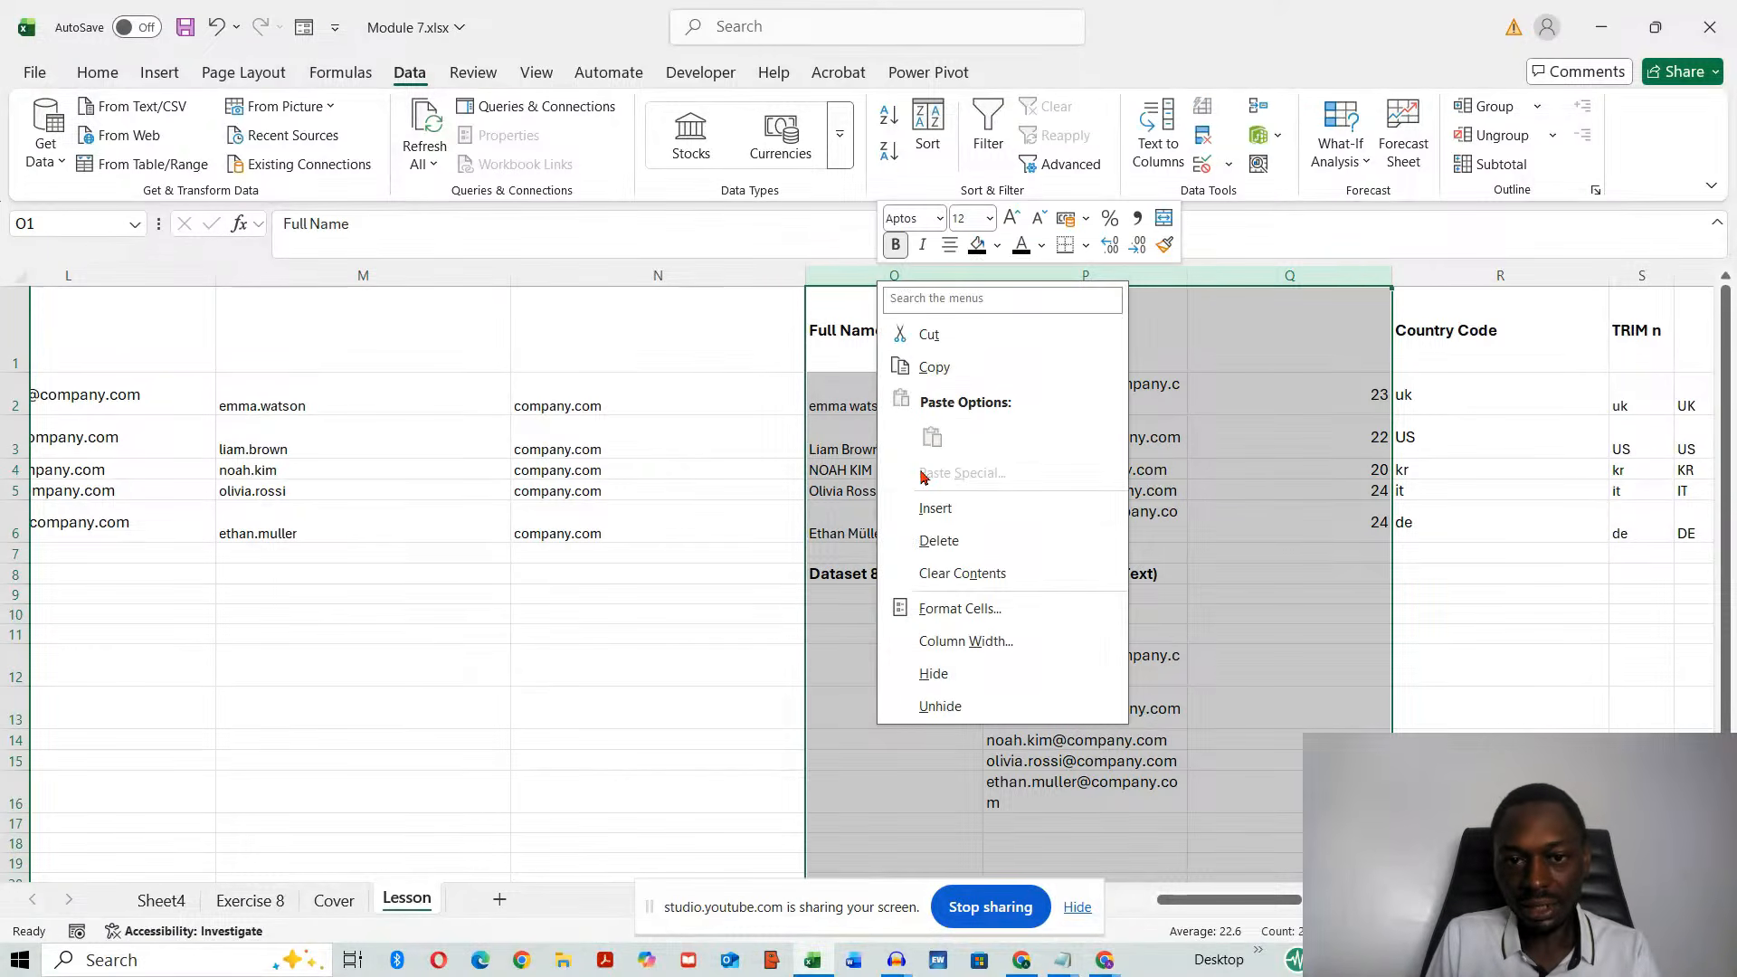
pyautogui.click(927, 509)
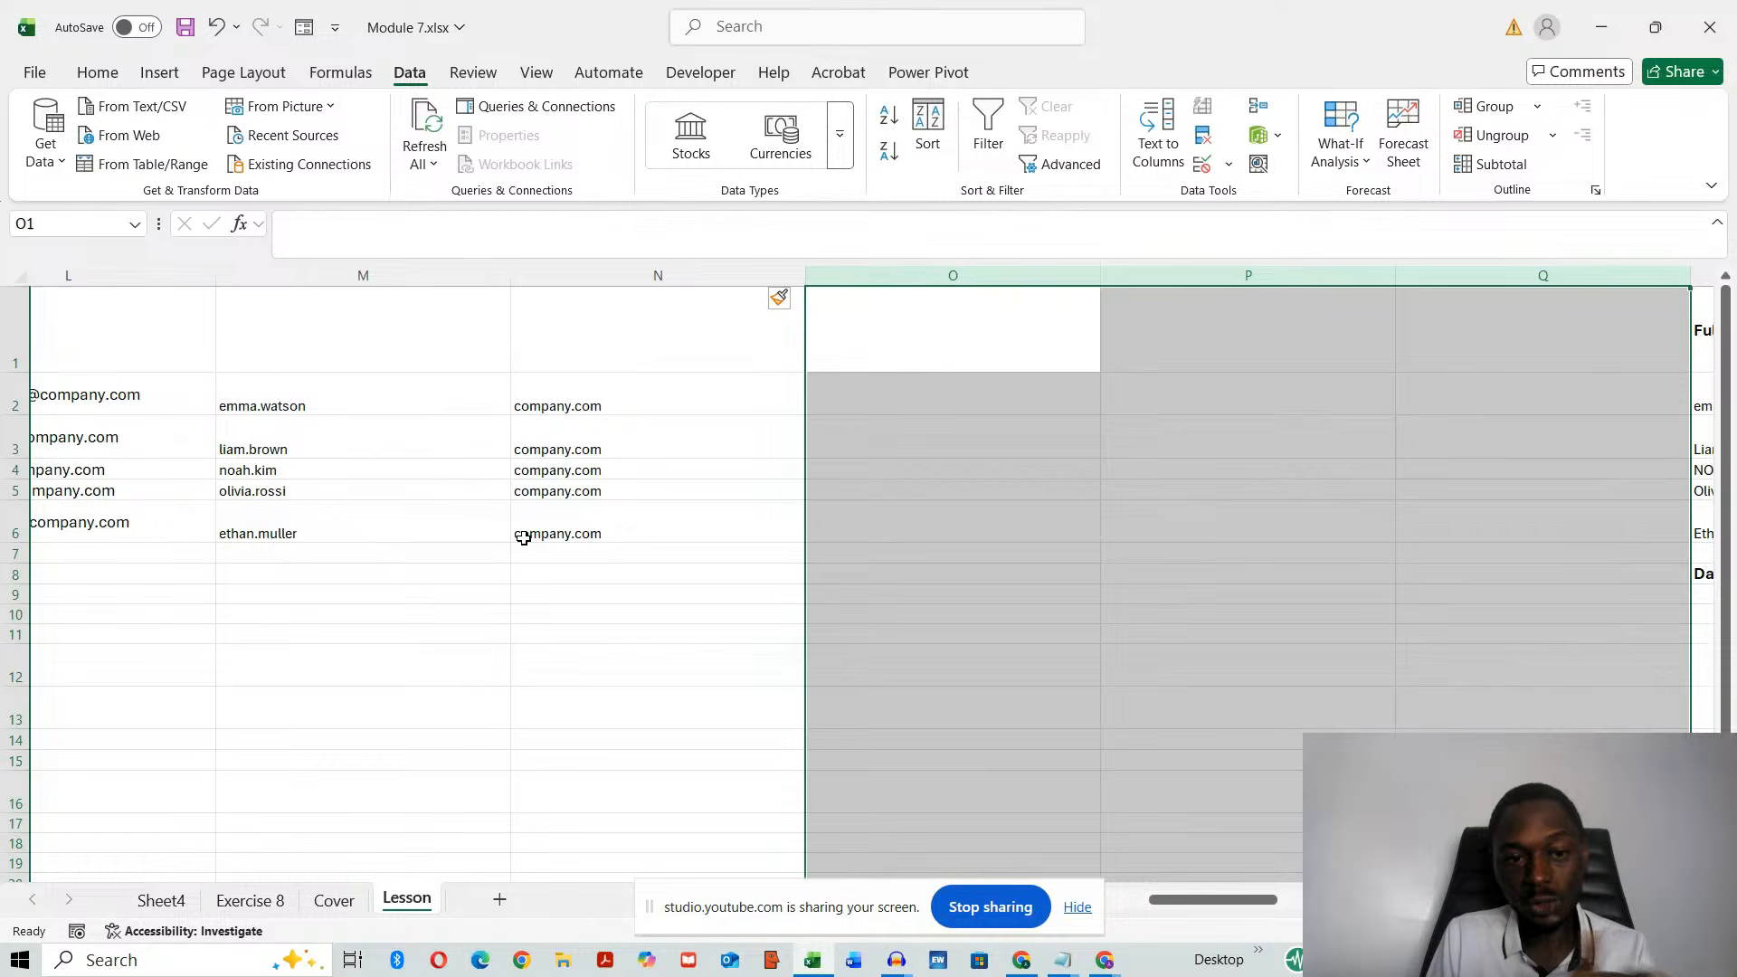
# - Change the domain in N4 to yahoo.com and the domain in N6 to amazon.com
pyautogui.doubleClick(564, 469)
pyautogui.moveTo(569, 470); pyautogui.dragTo(494, 470)
pyautogui.write('yahoo')
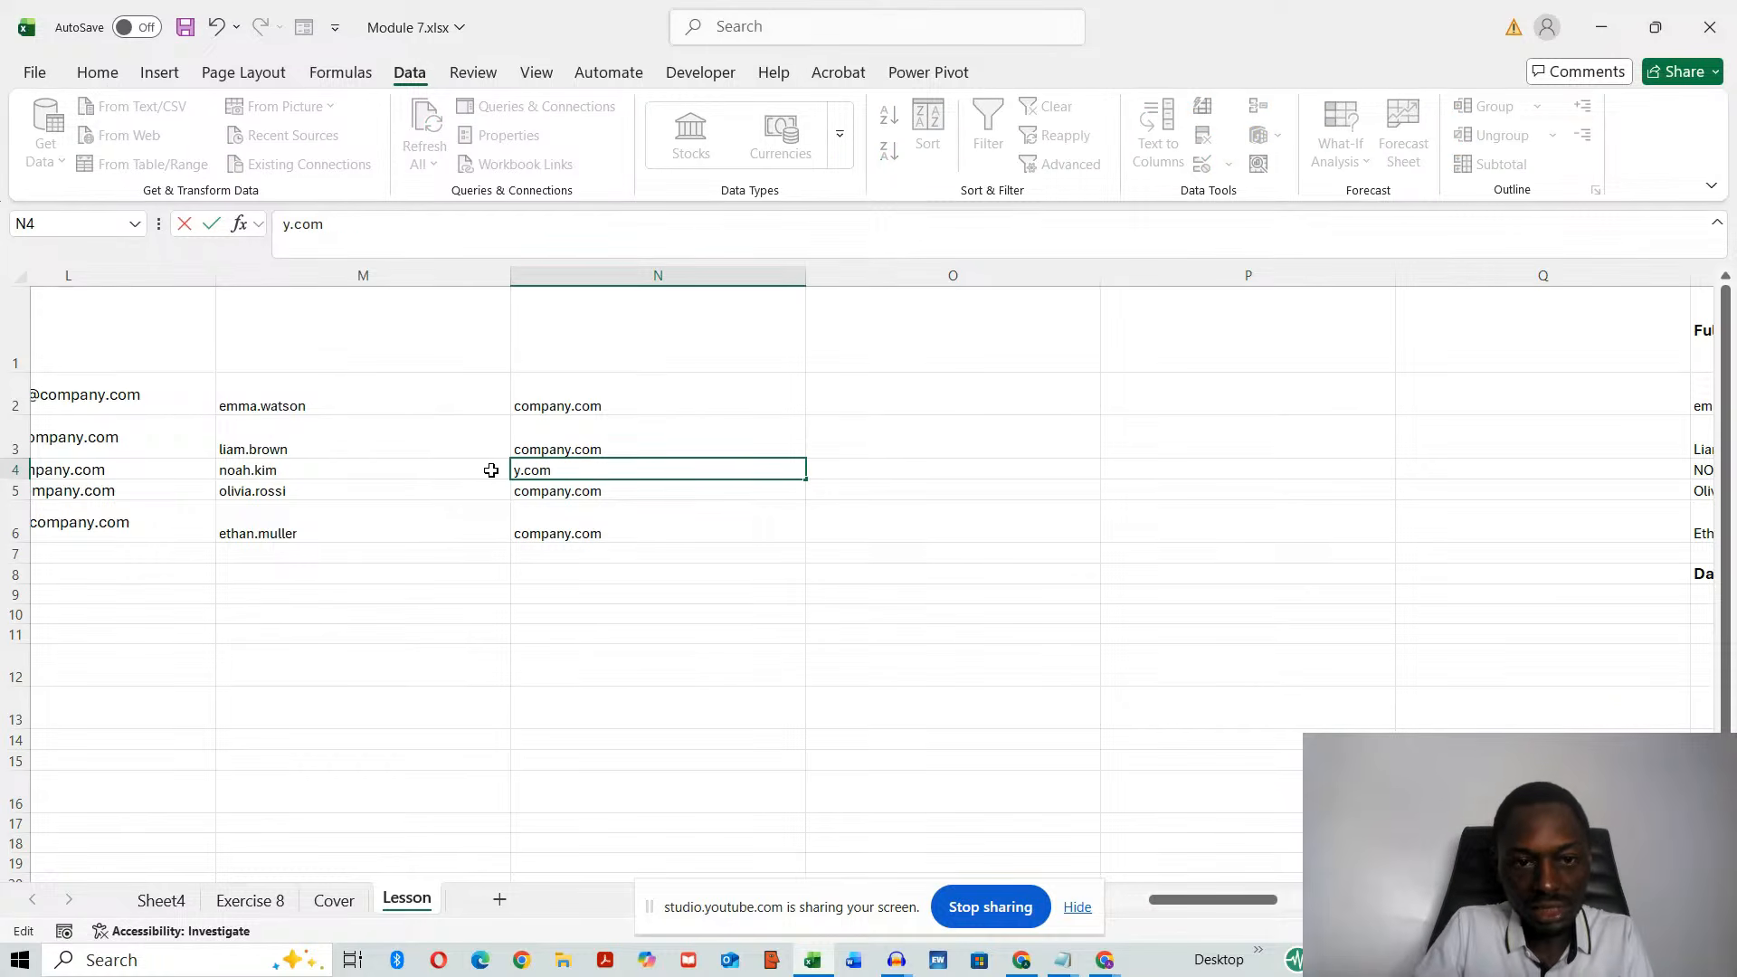
pyautogui.doubleClick(571, 532)
pyautogui.moveTo(571, 533); pyautogui.dragTo(449, 524)
pyautogui.write('a')
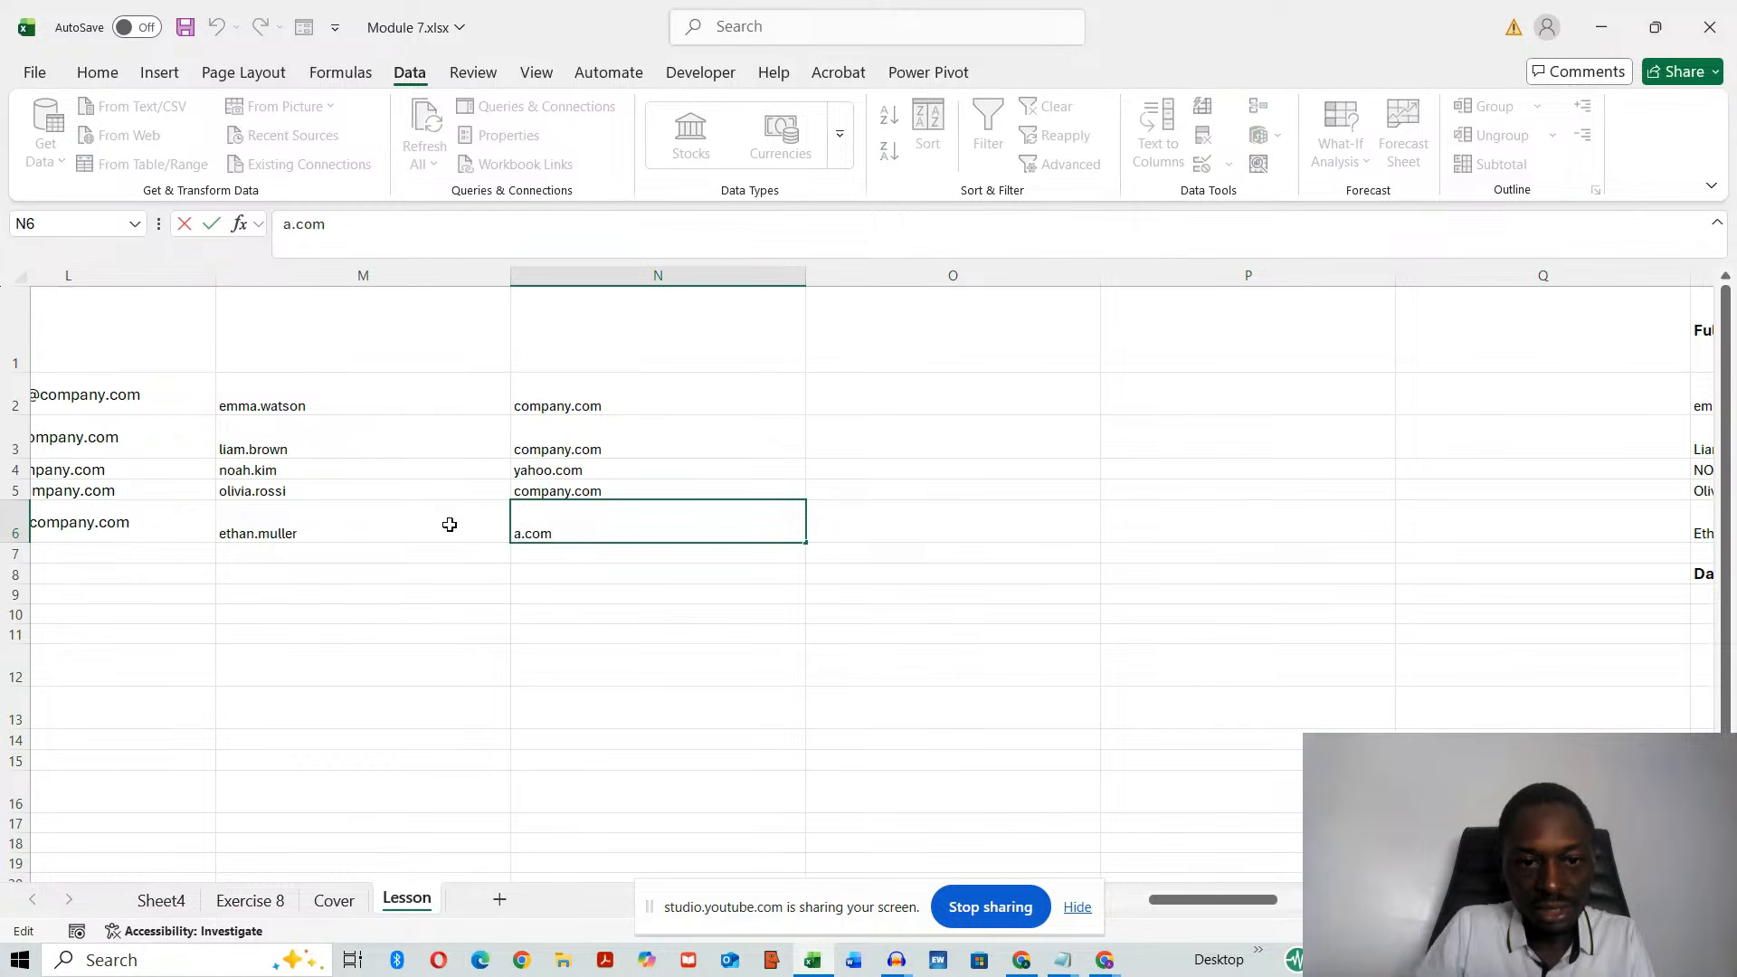
pyautogui.write('mazon')
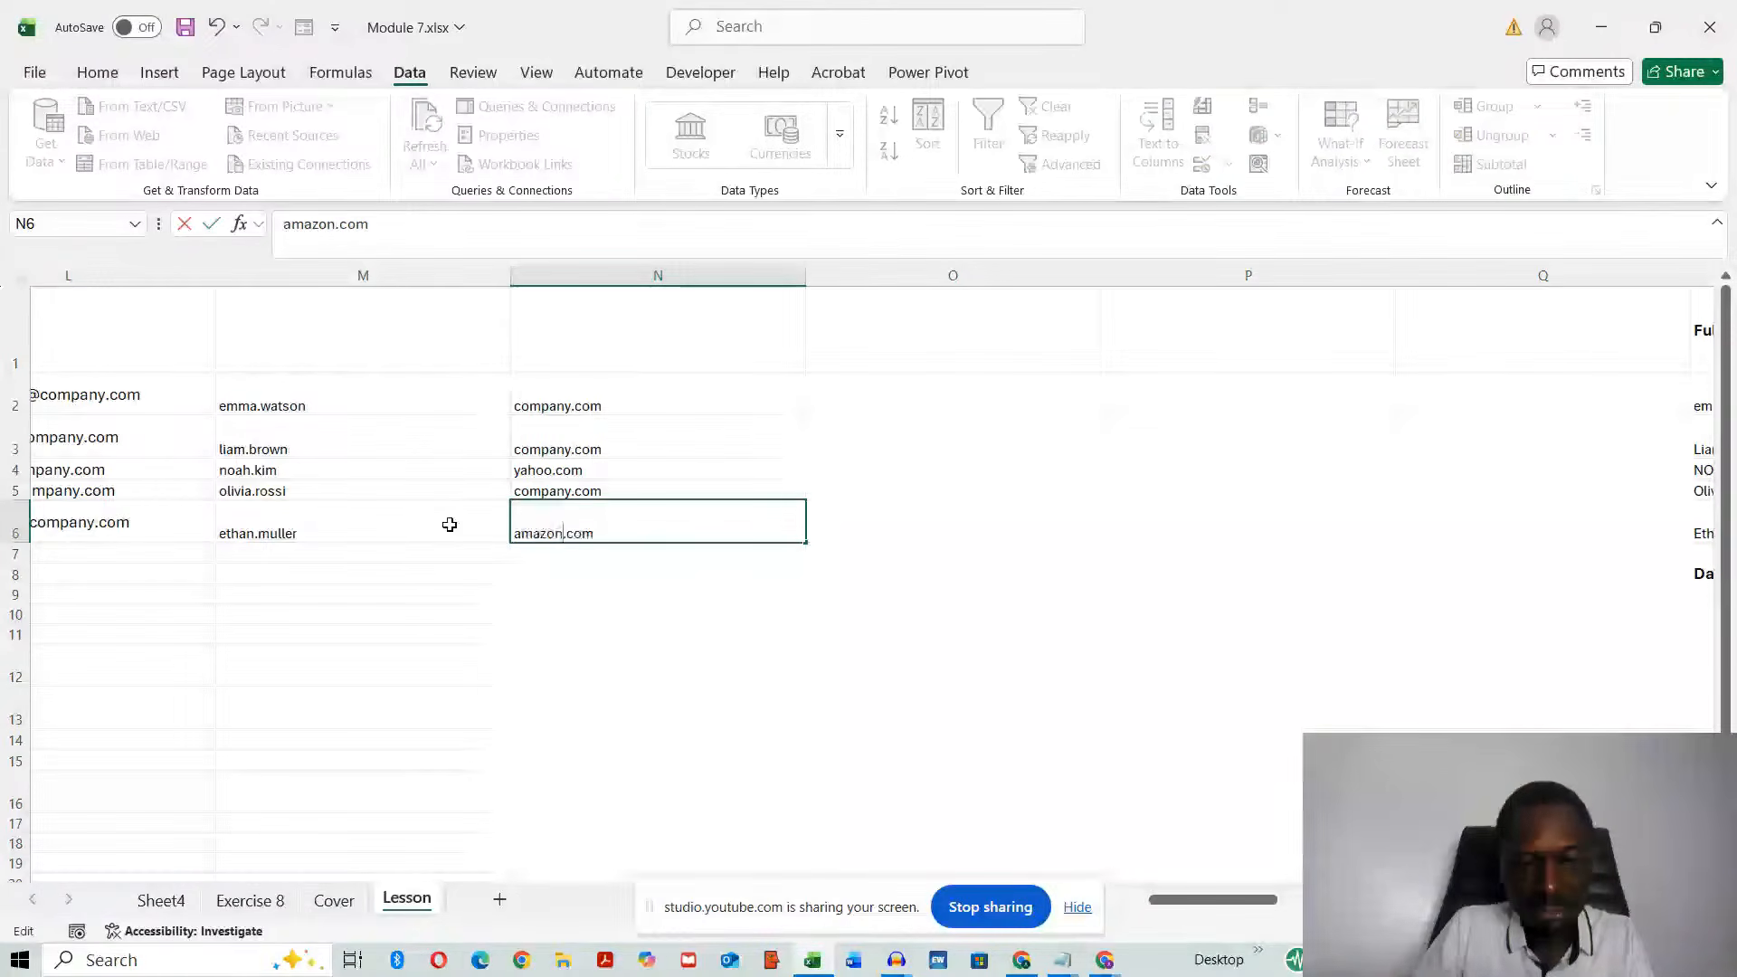
pyautogui.click(570, 704)
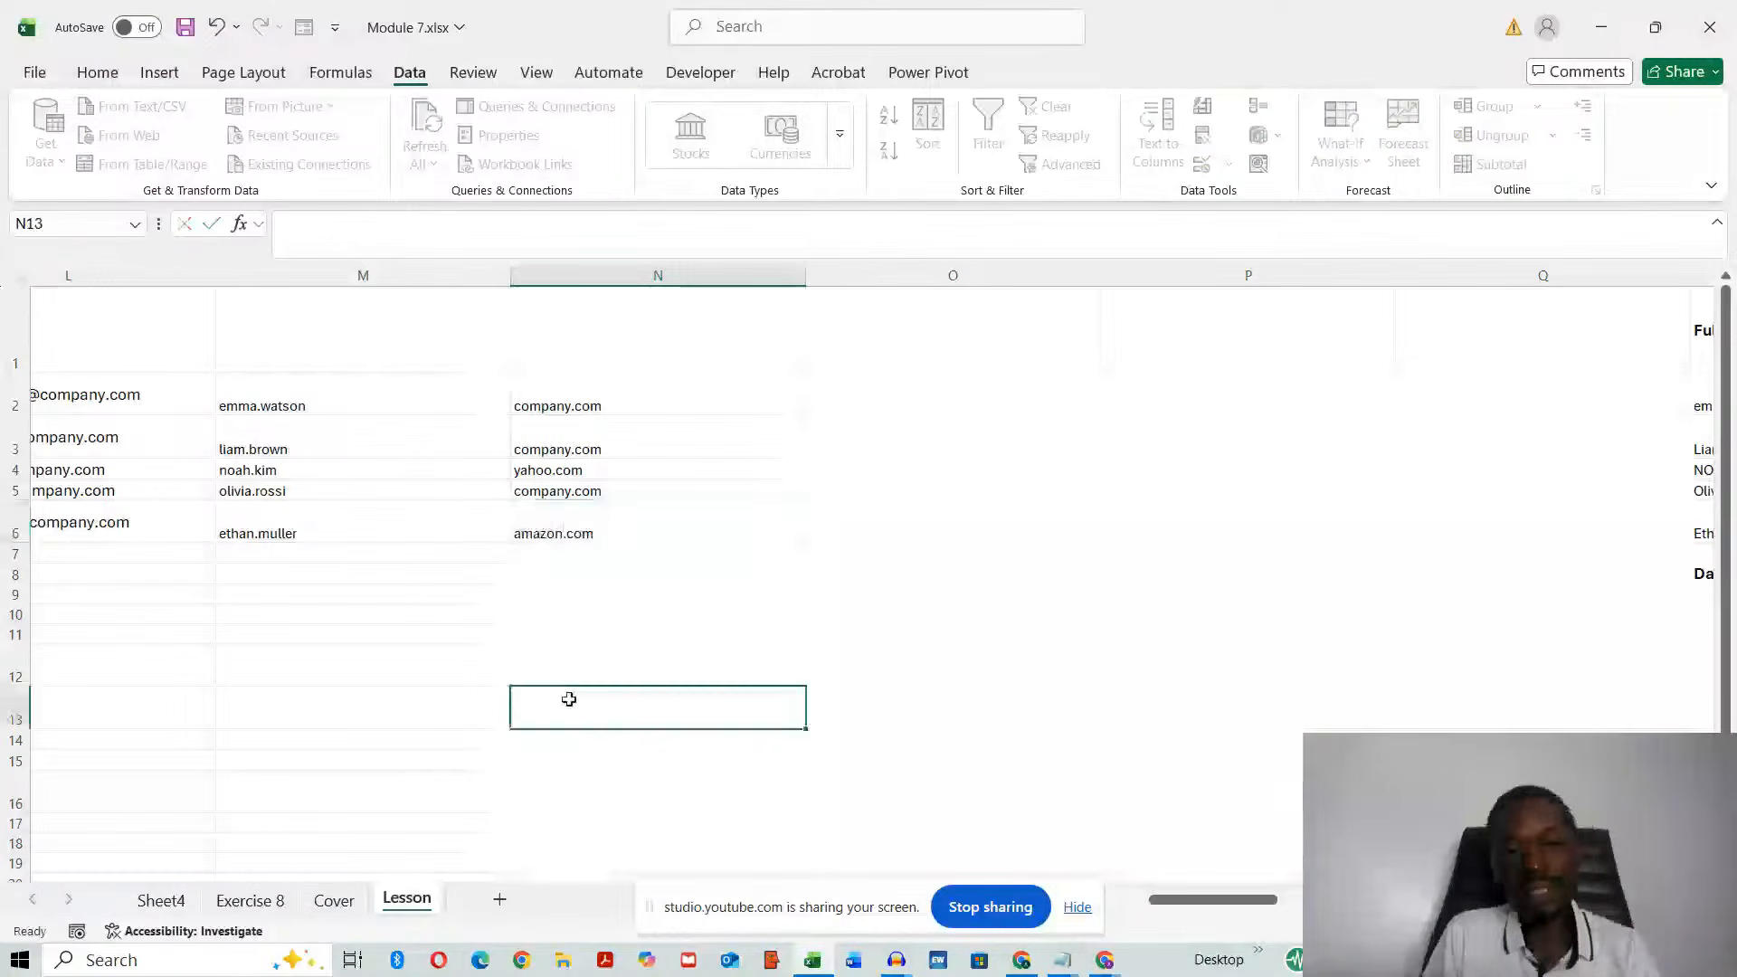
# - Start Text to Columns on N2:N6 as delimited data, replacing the @ delimiter with a period
pyautogui.click(657, 324)
pyautogui.moveTo(657, 325); pyautogui.dragTo(648, 512)
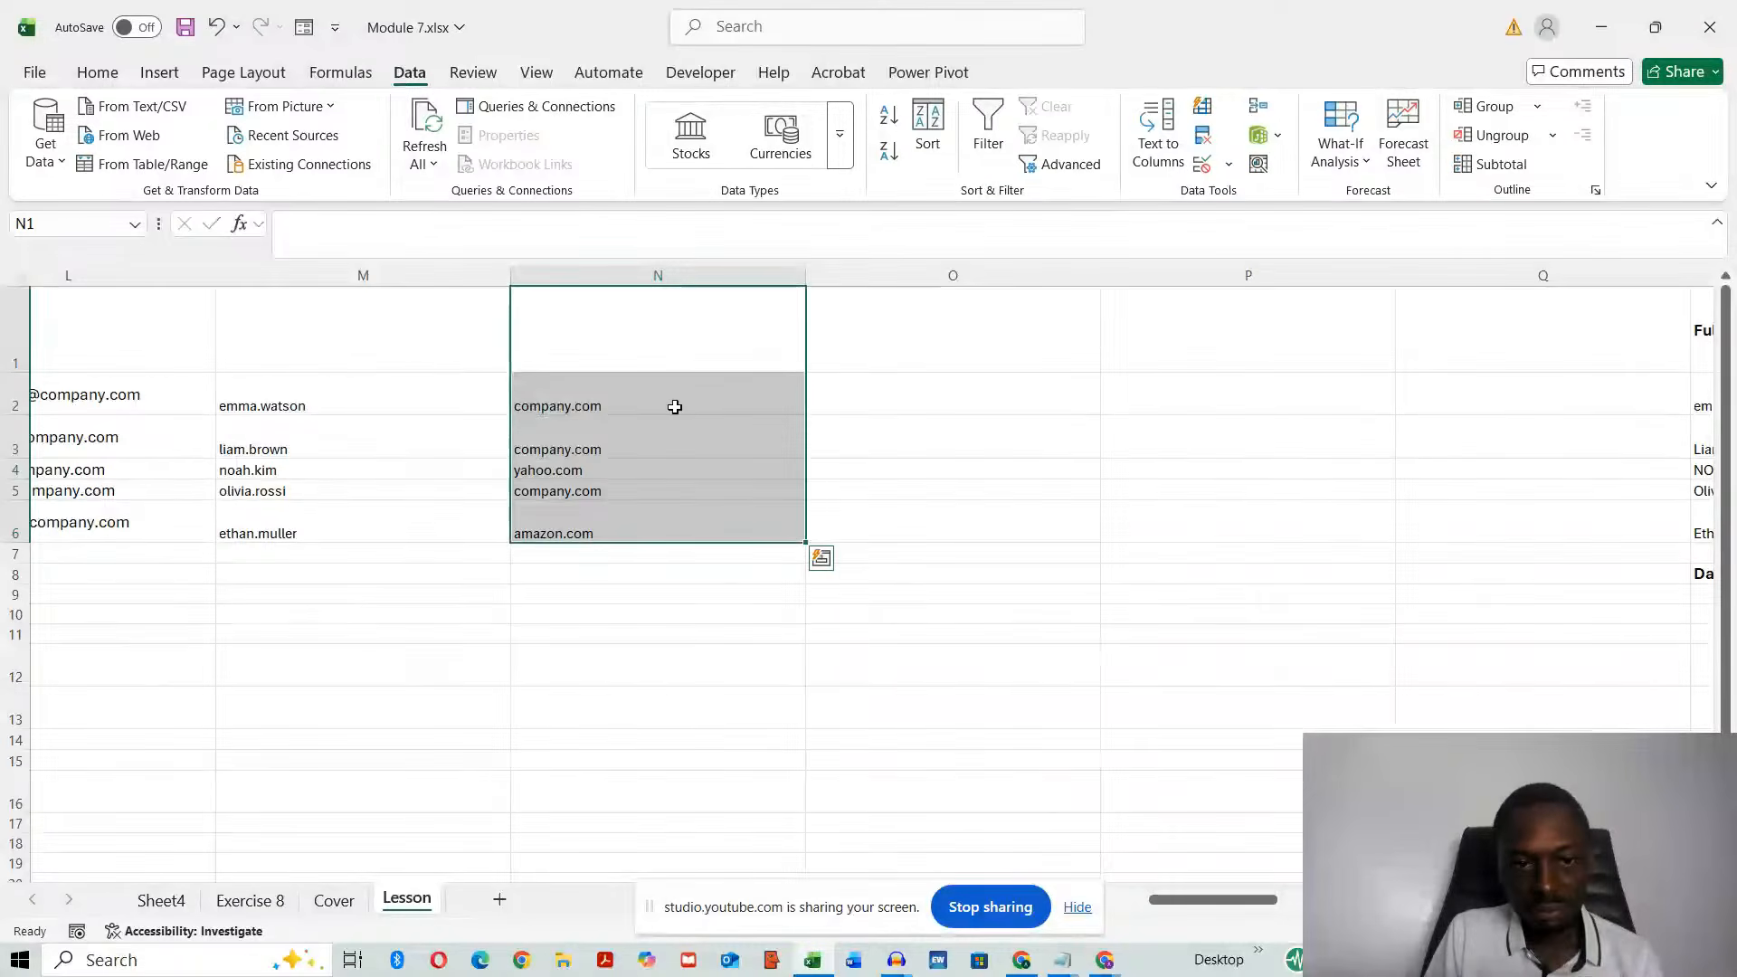
pyautogui.click(660, 380)
pyautogui.moveTo(660, 379); pyautogui.dragTo(648, 527)
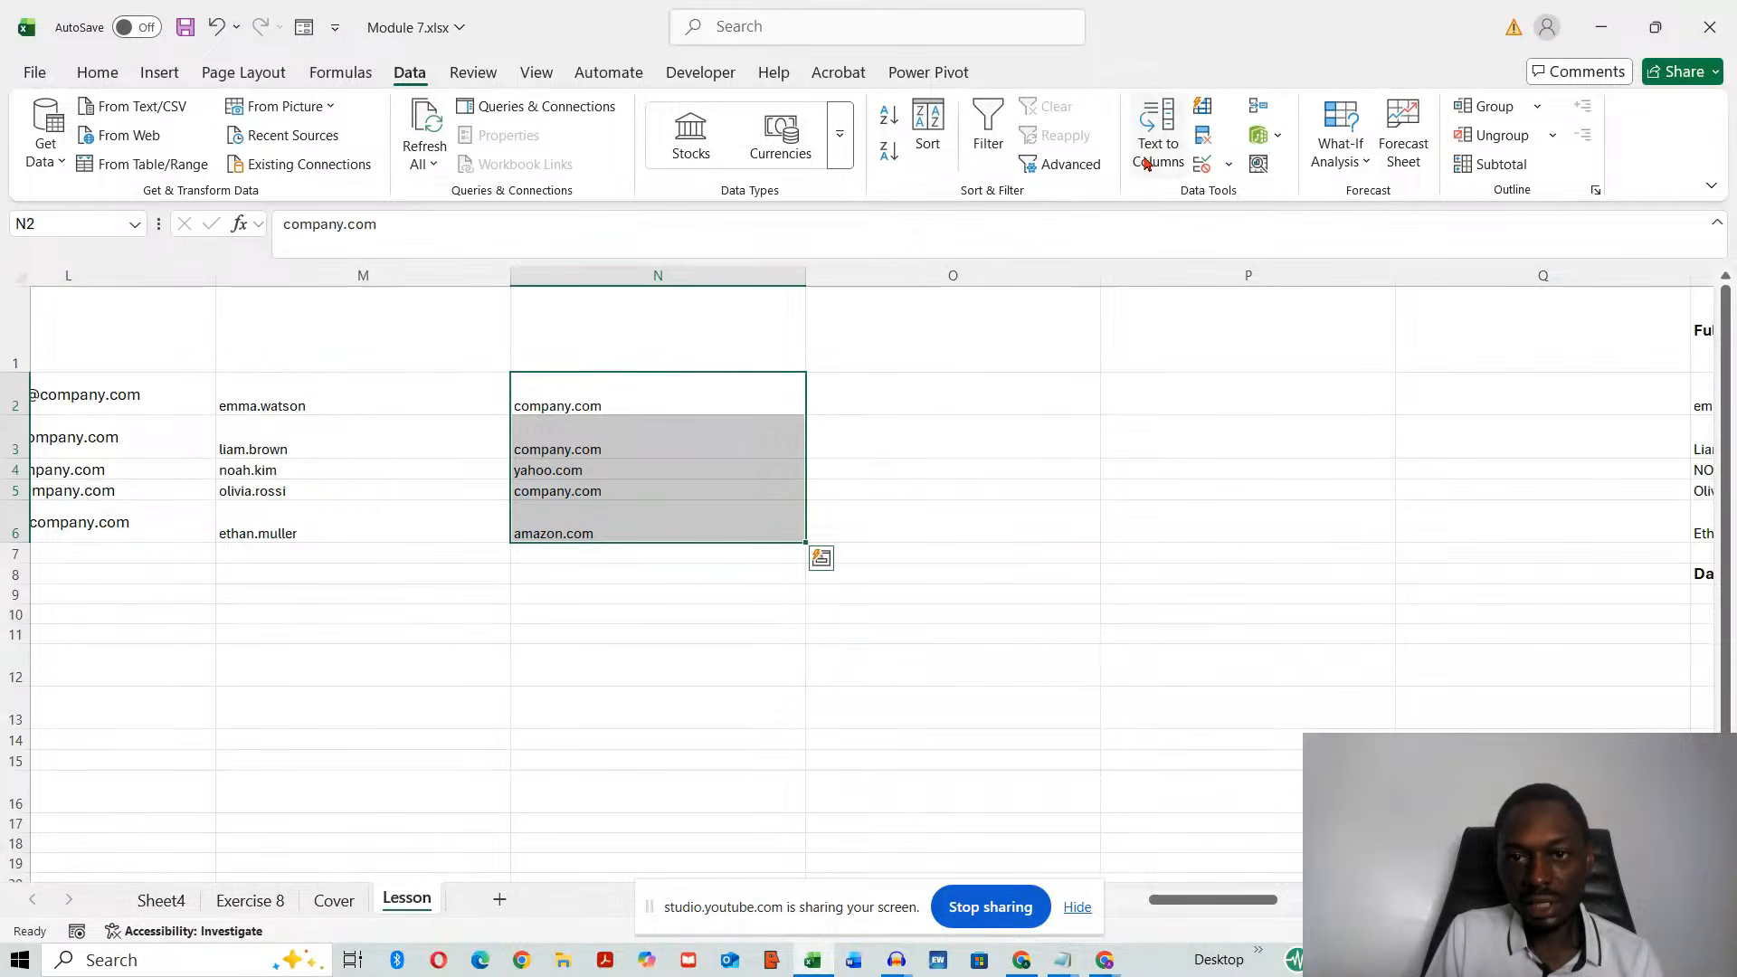
pyautogui.click(1167, 145)
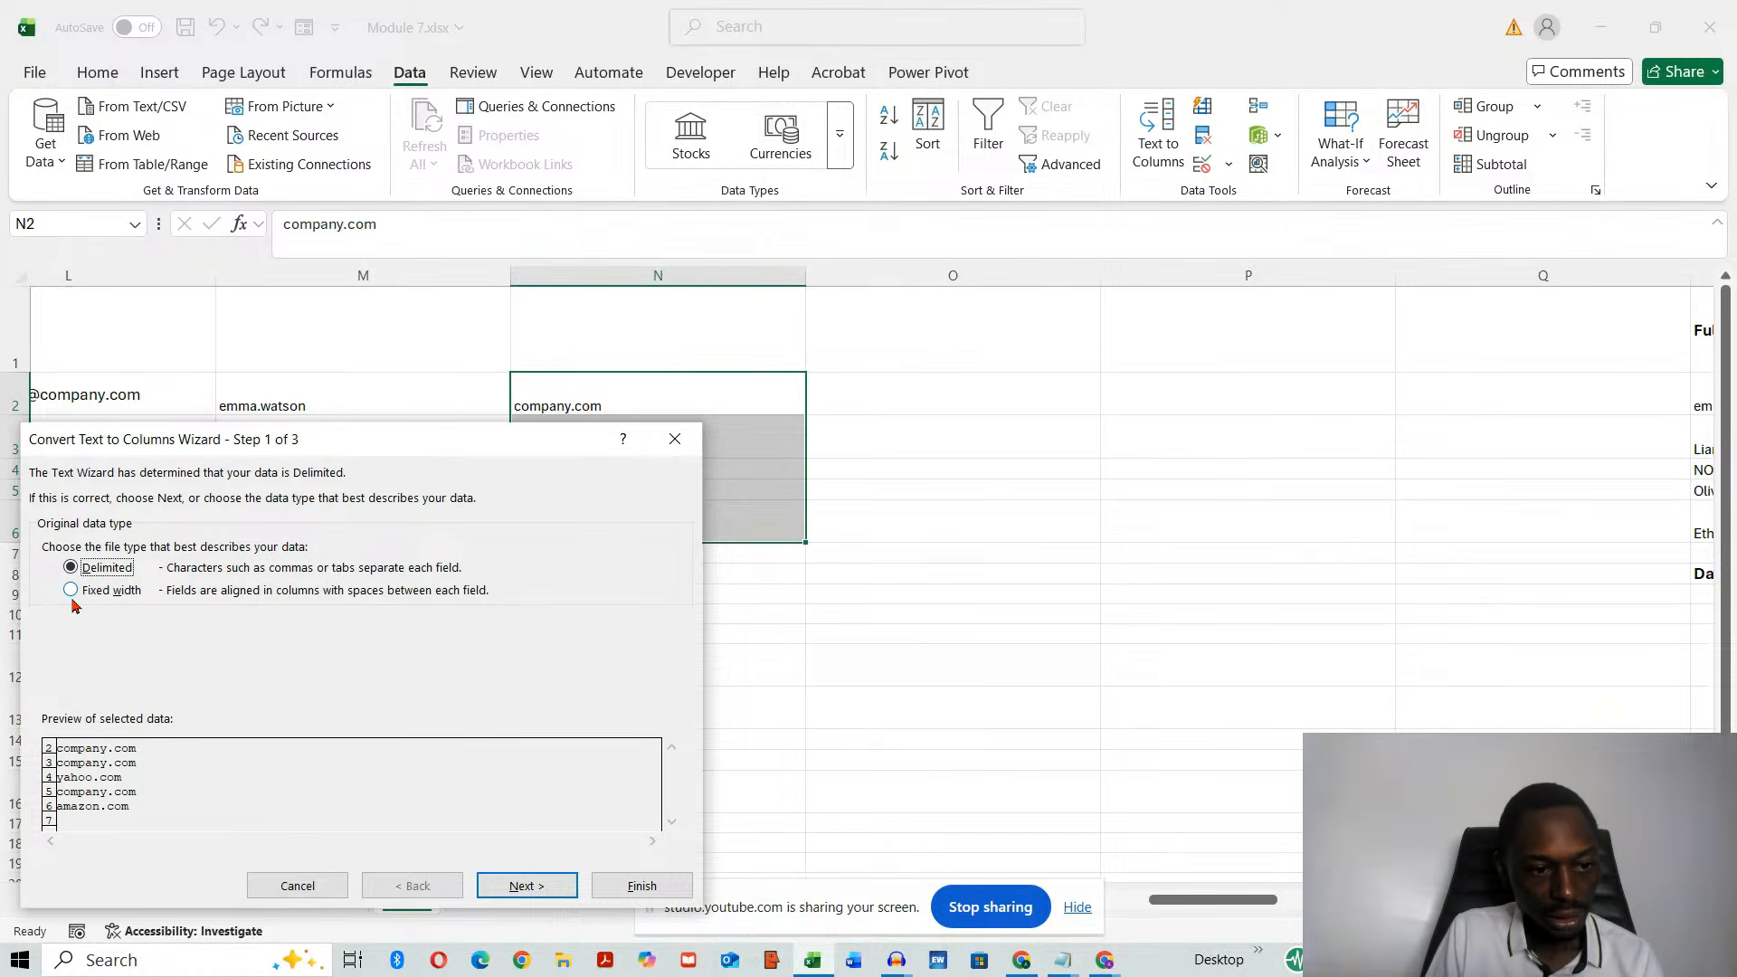
pyautogui.click(498, 889)
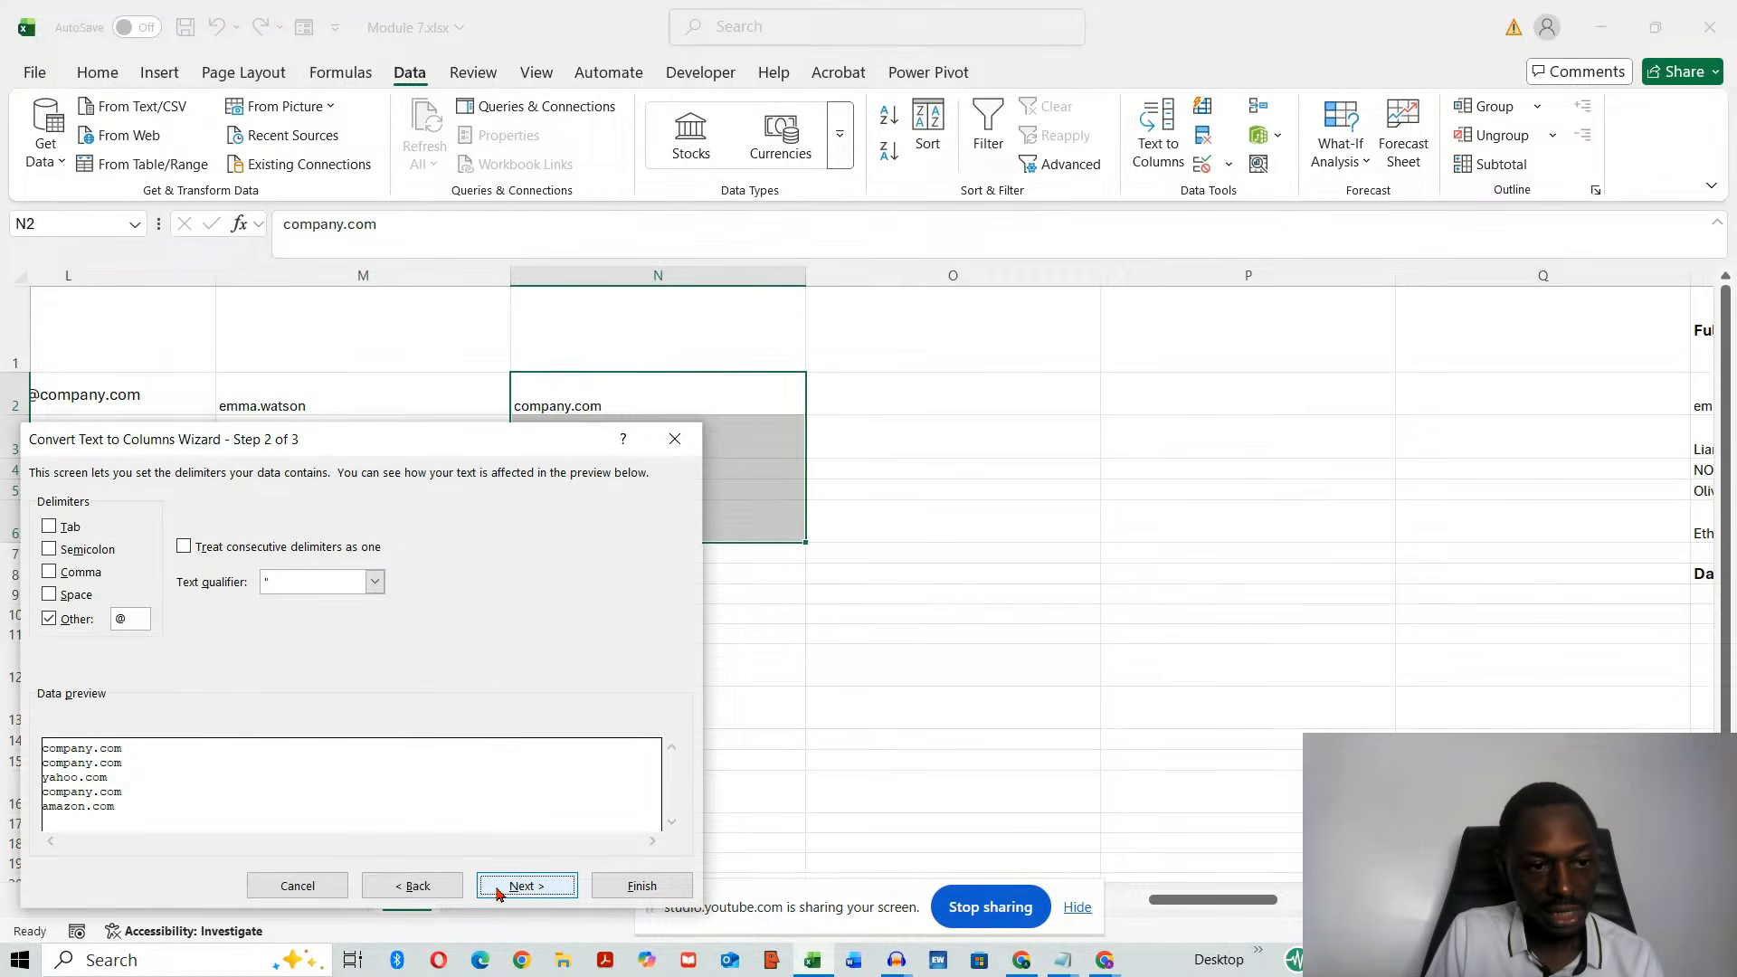
pyautogui.moveTo(131, 619); pyautogui.dragTo(1, 599)
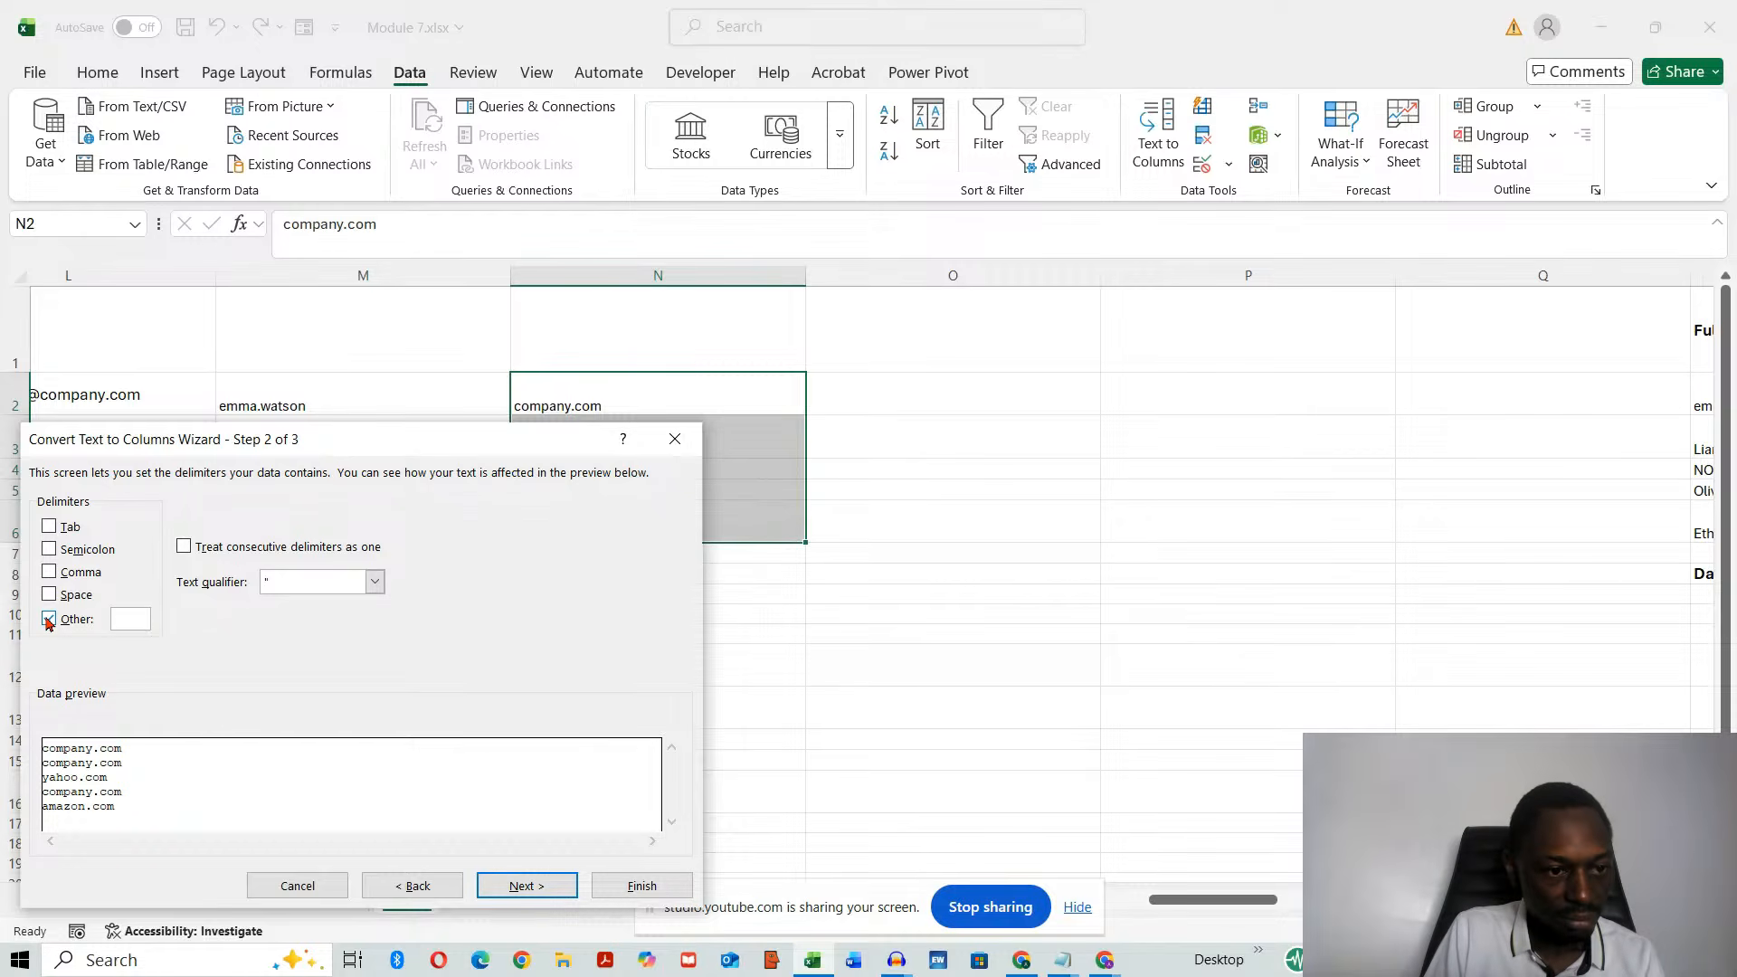
pyautogui.write('.')
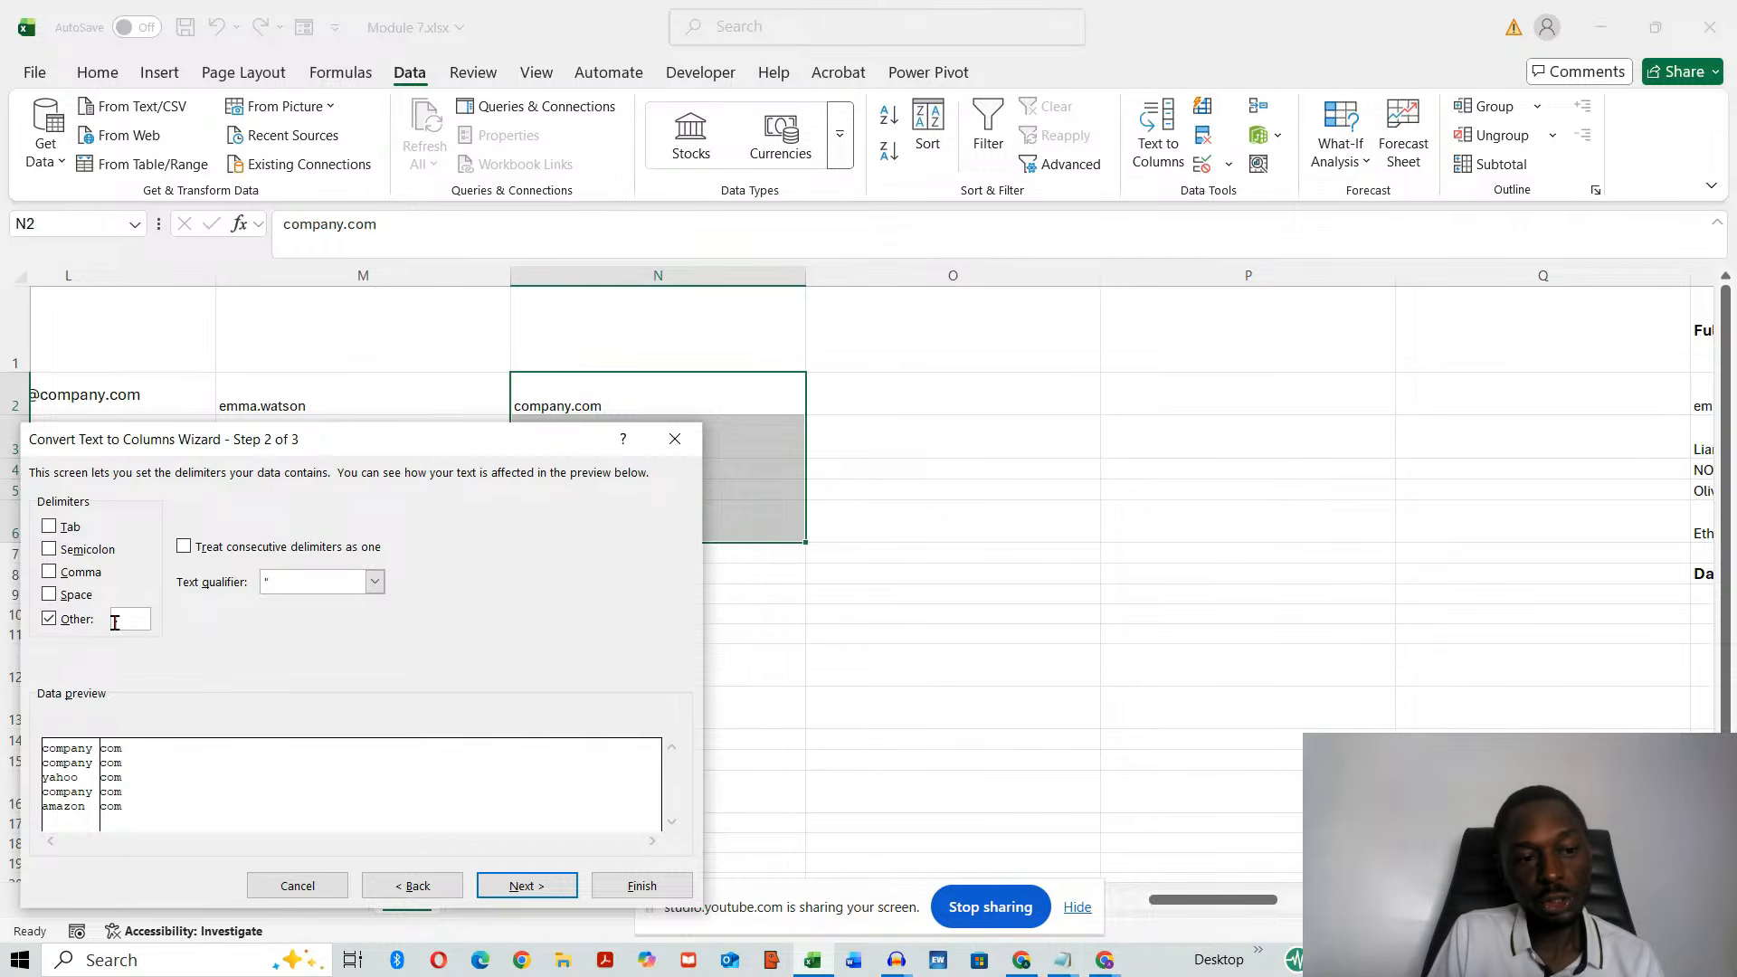
# - Set the Text to Columns destination to $O$2 and complete the split of the domain names and extensions
pyautogui.click(534, 887)
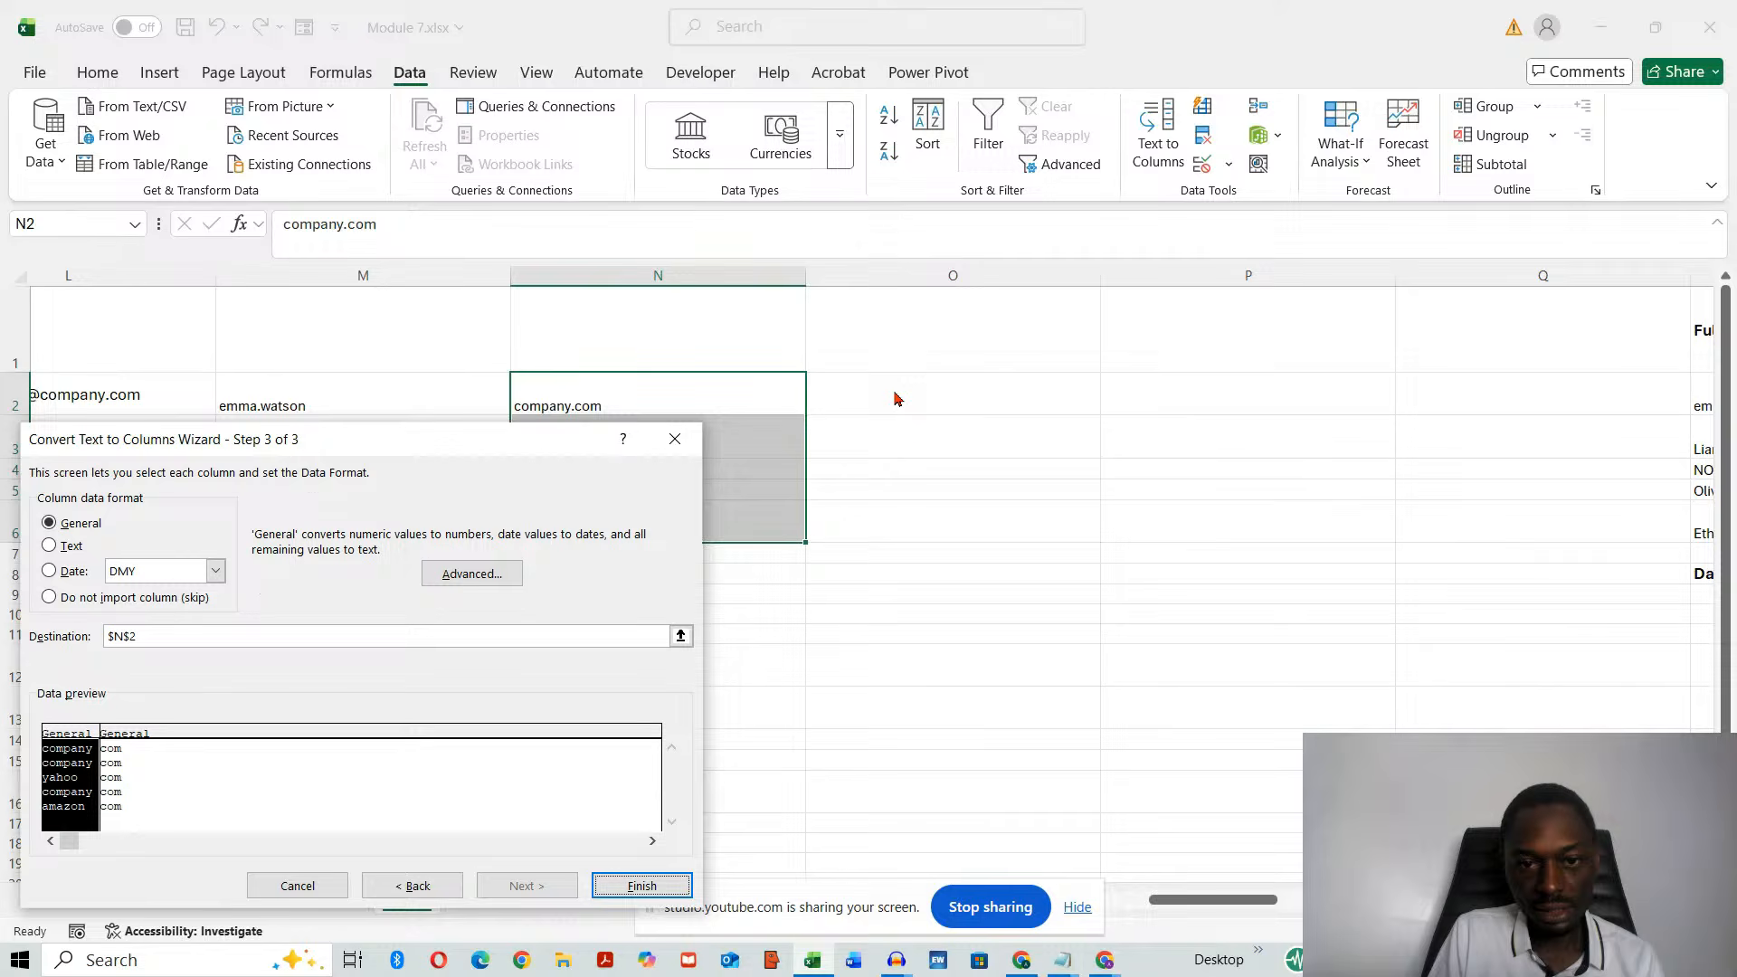
pyautogui.click(211, 634)
pyautogui.press('BackSpace')
pyautogui.press('BackSpace')
pyautogui.press('BackSpace')
pyautogui.press('BackSpace')
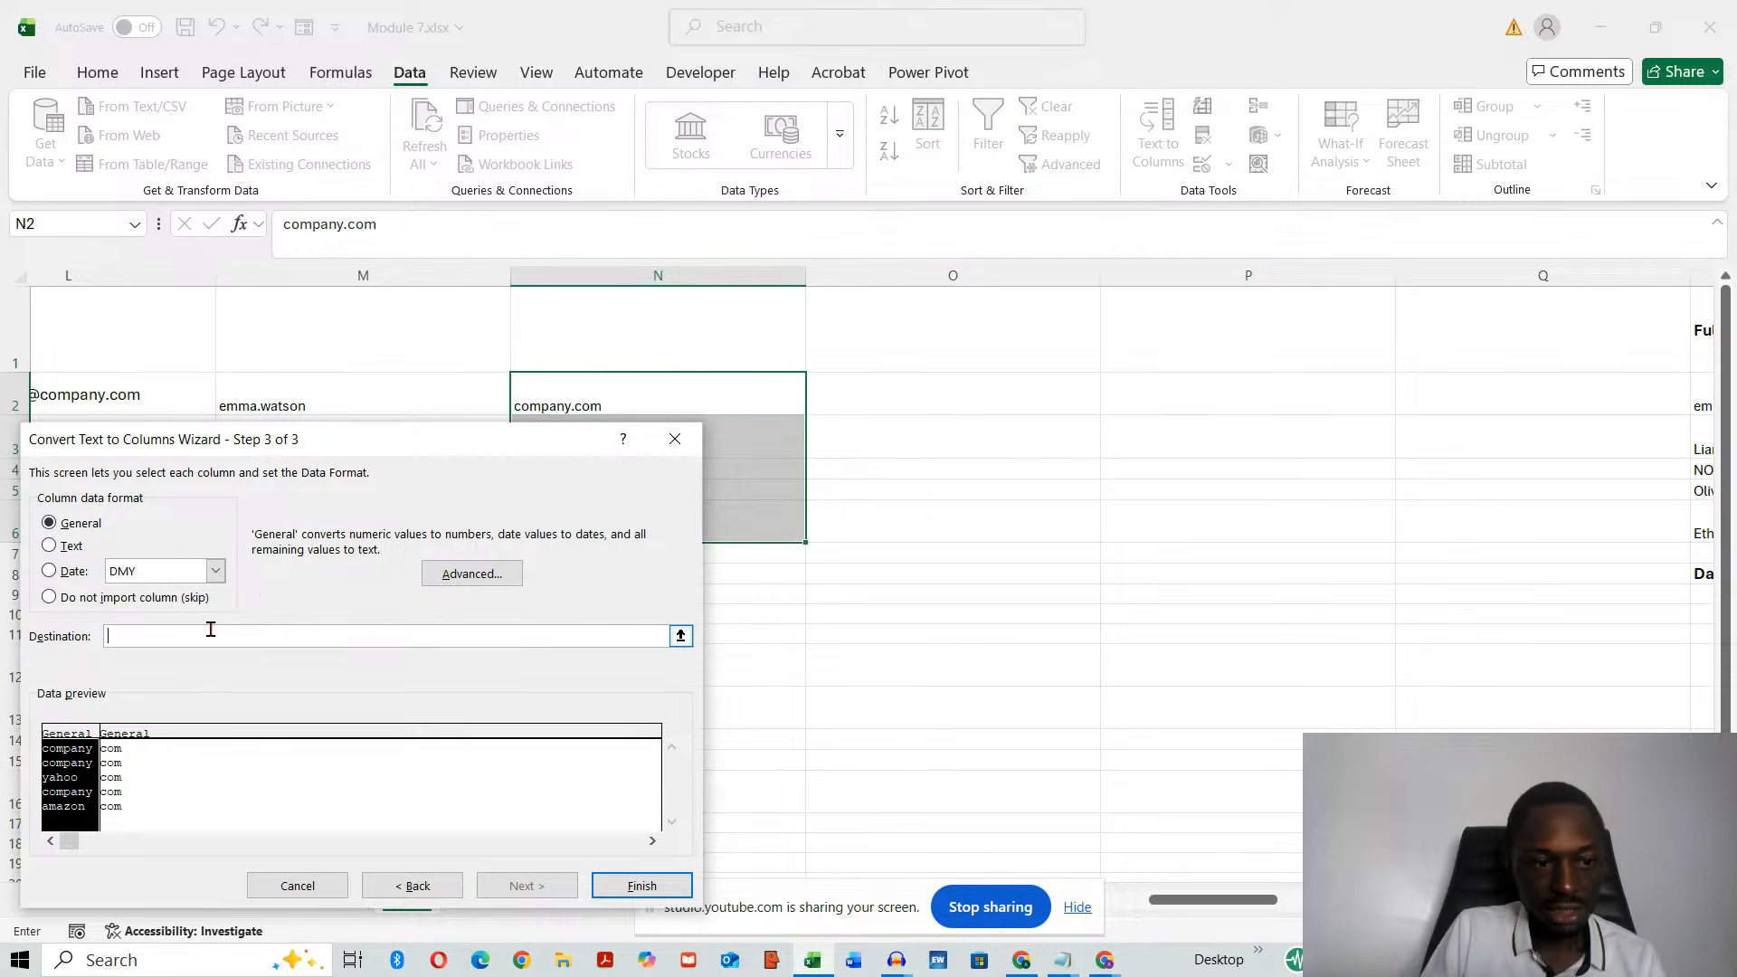
pyautogui.click(846, 396)
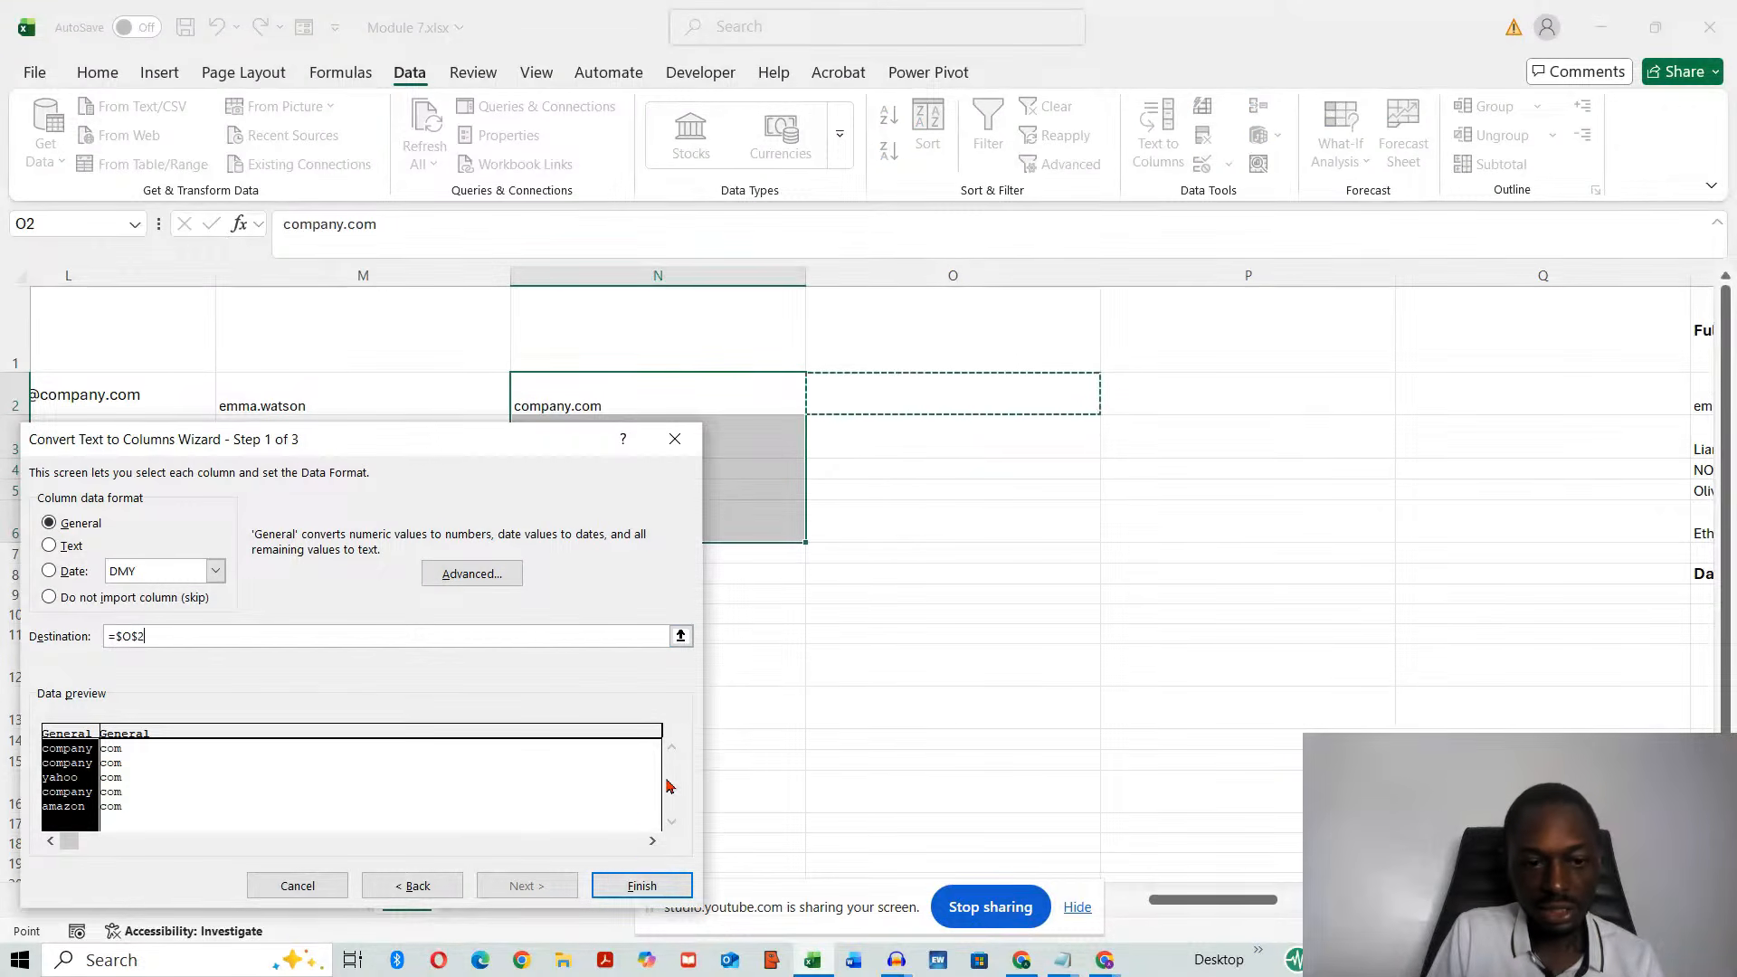
pyautogui.click(624, 884)
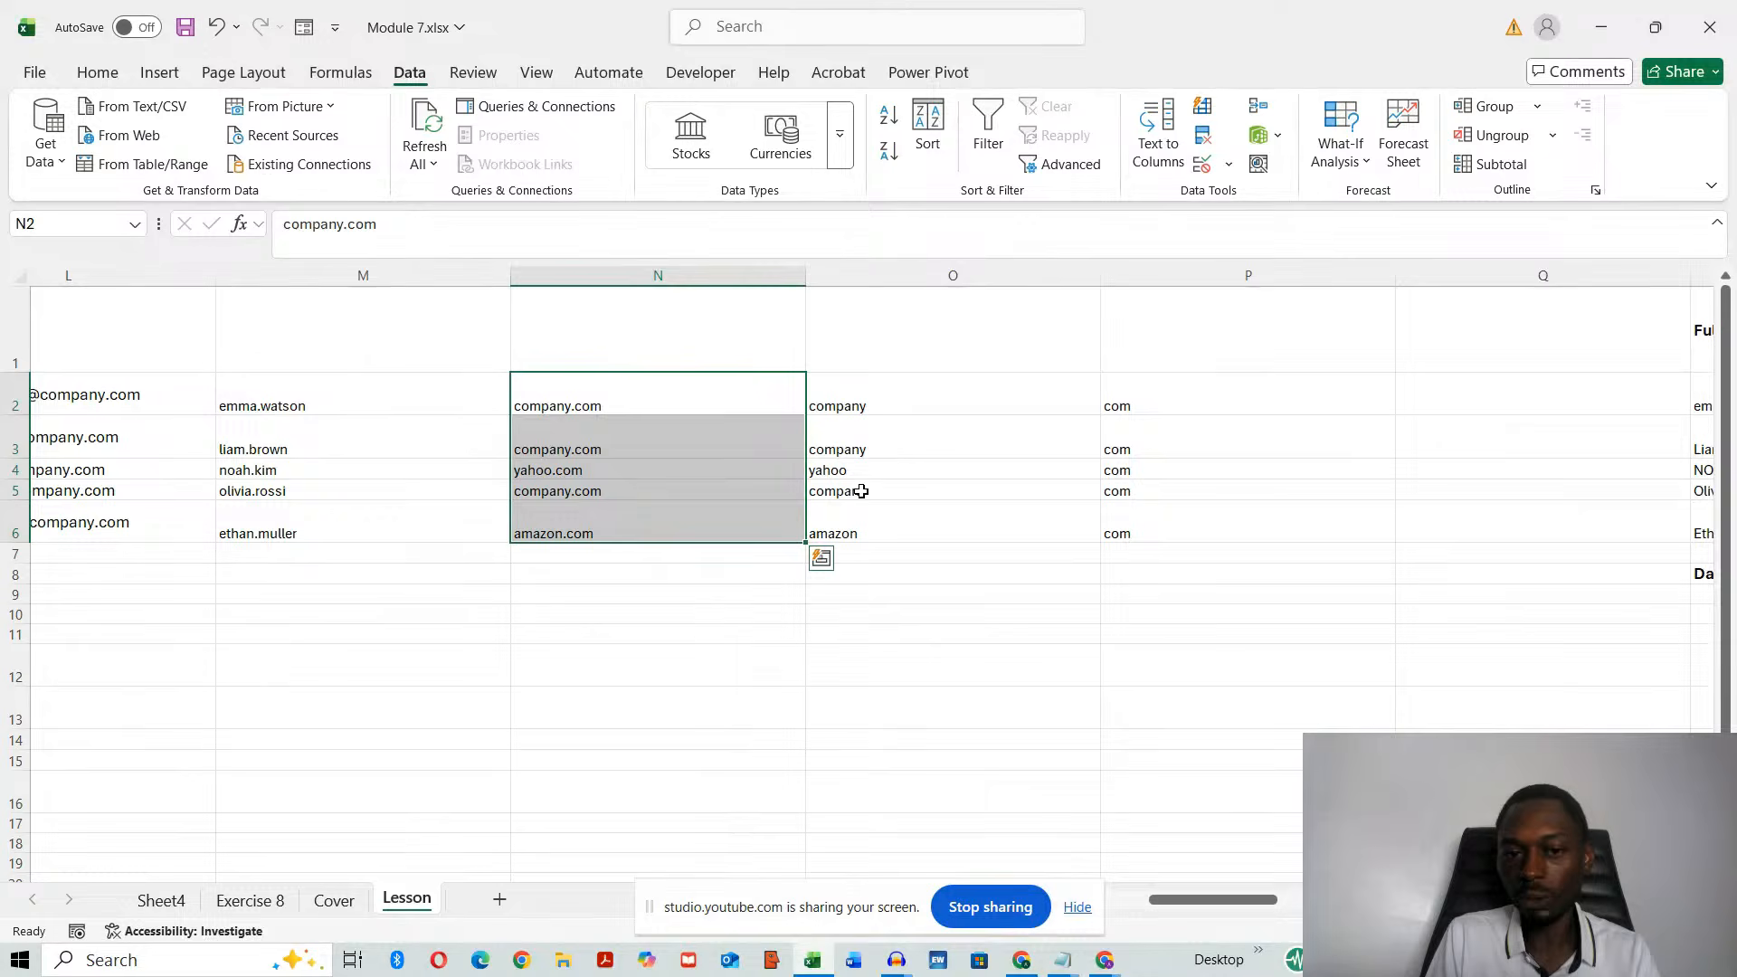
# - Switch the lesson display to Lesson 7 and go through its explanation points 1 to 3
pyautogui.moveTo(1216, 900); pyautogui.dragTo(705, 918)
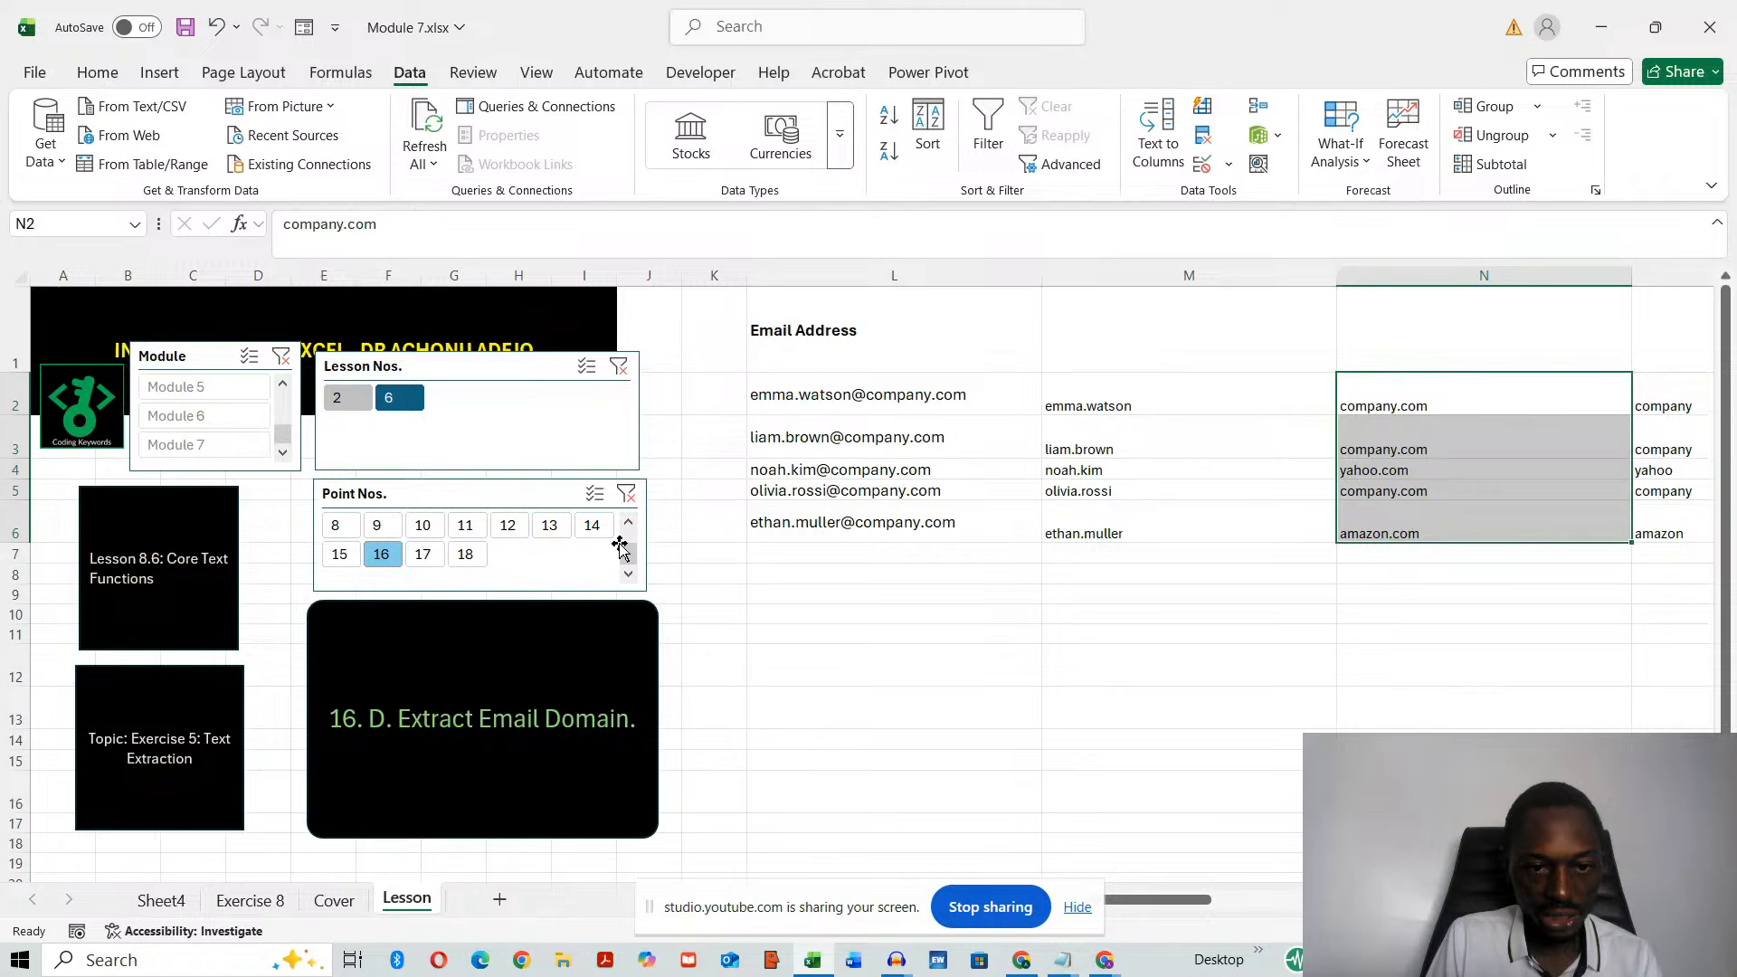
pyautogui.moveTo(631, 559); pyautogui.dragTo(631, 536)
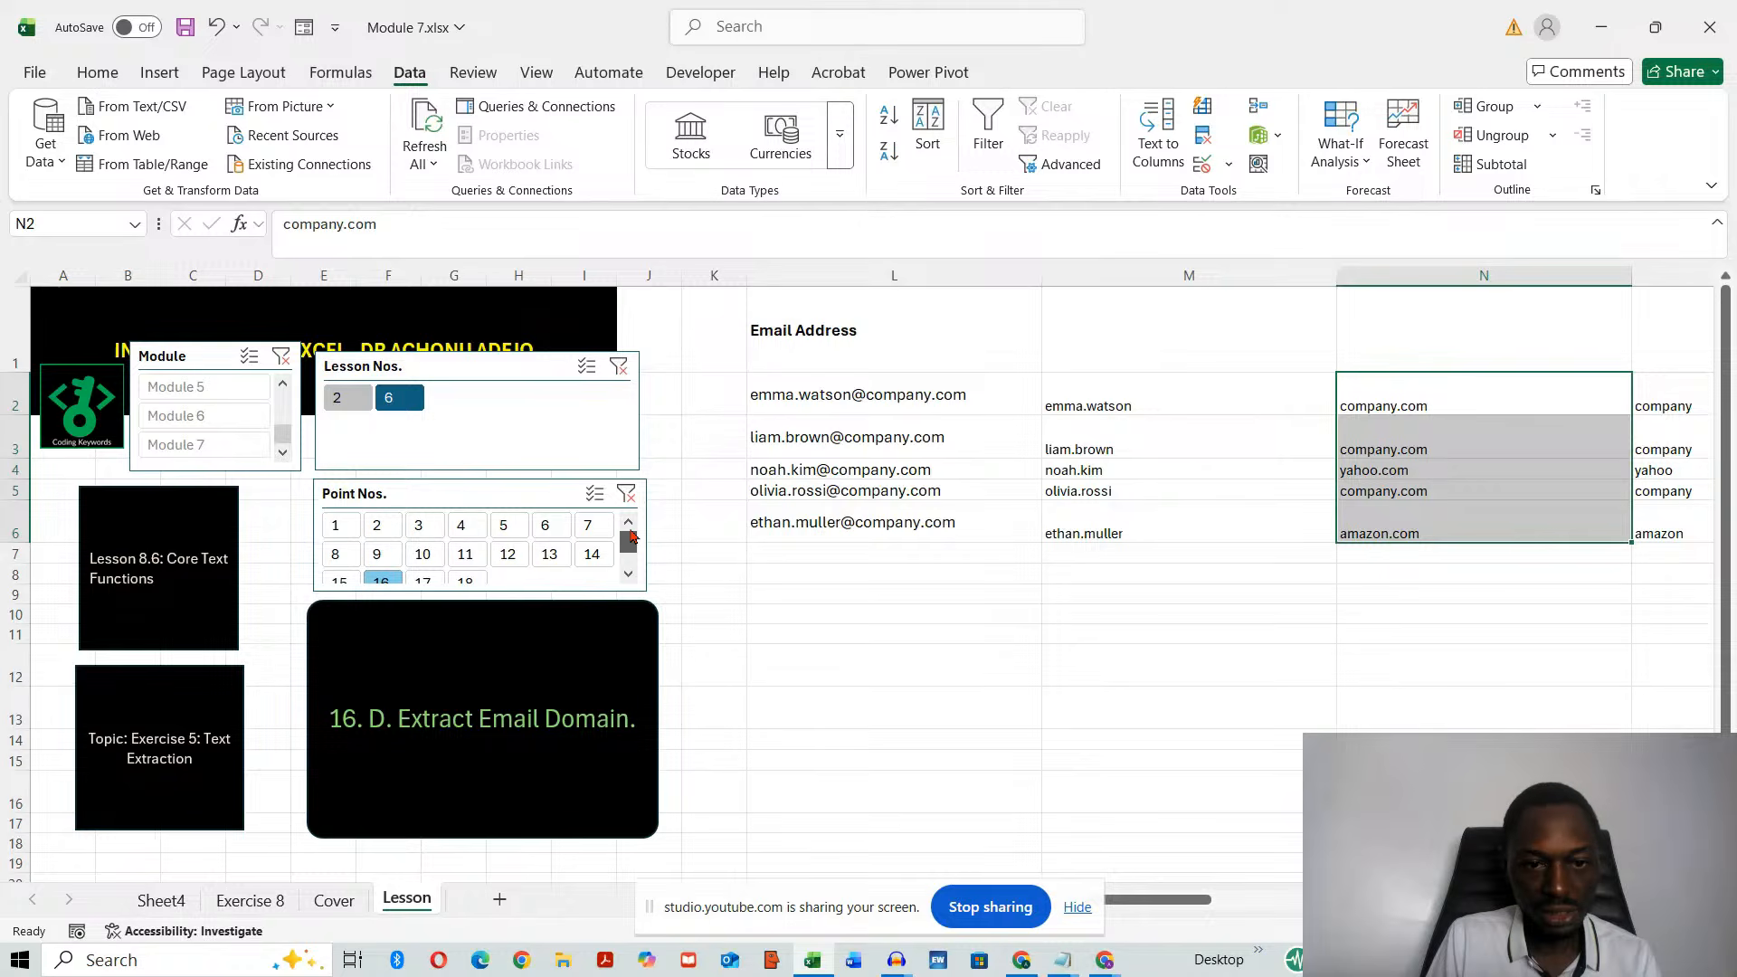
pyautogui.click(334, 528)
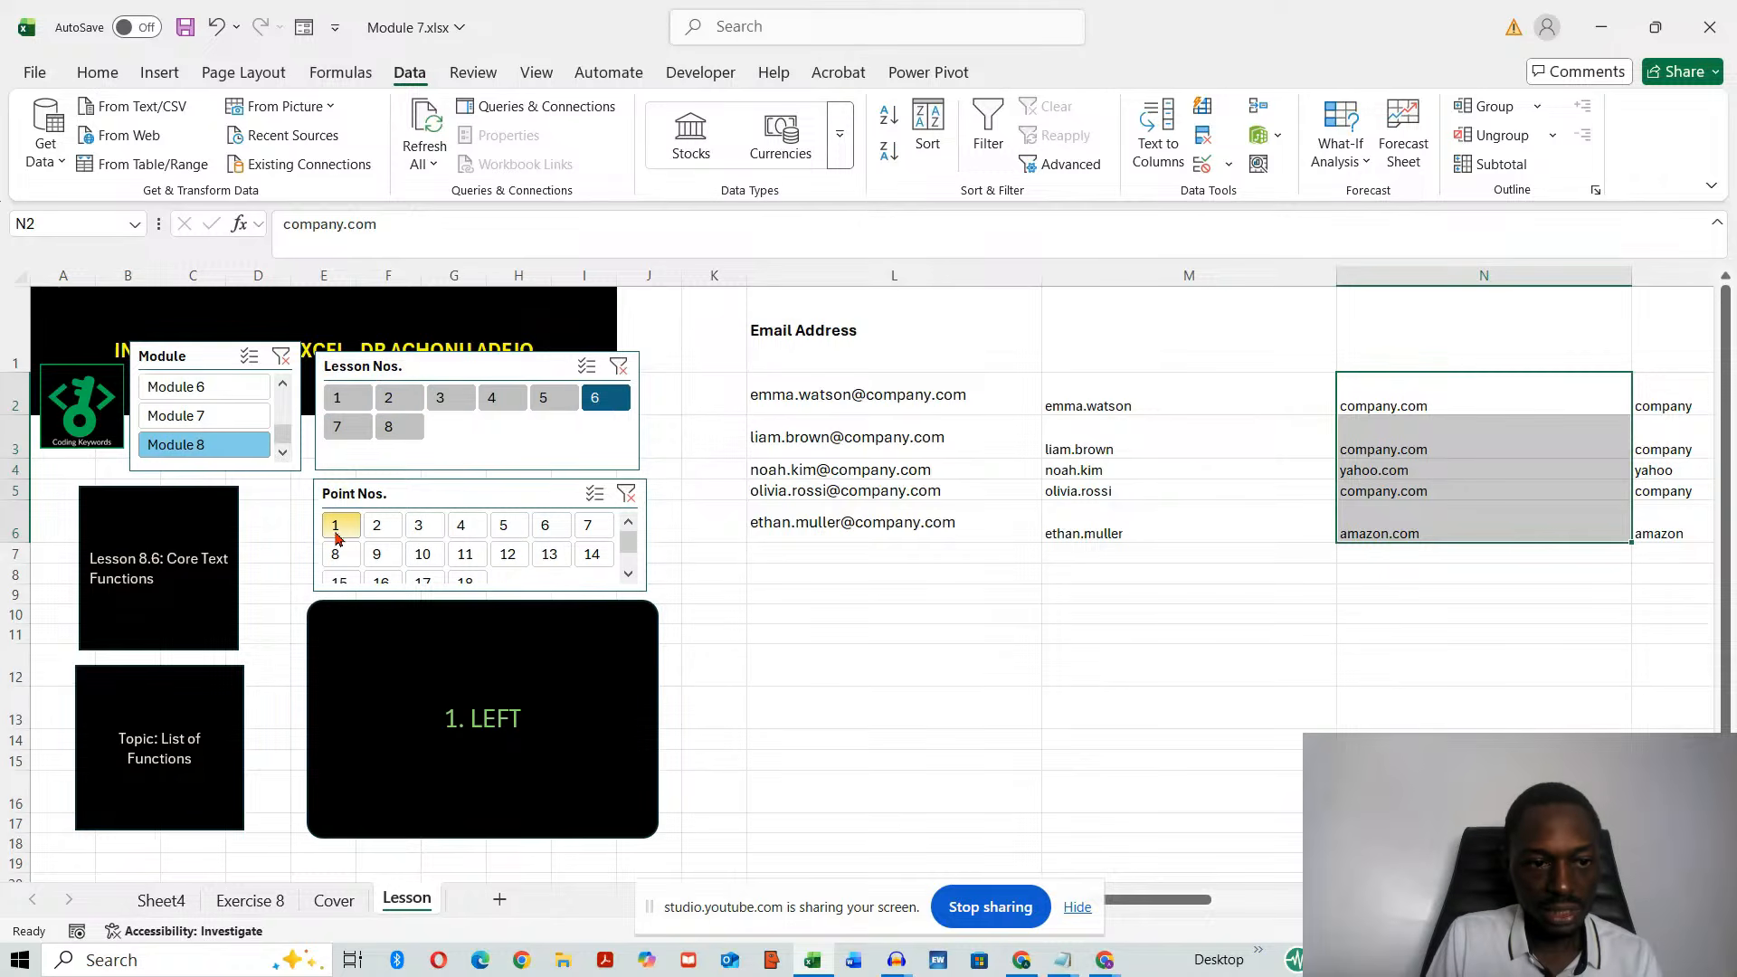
pyautogui.click(347, 430)
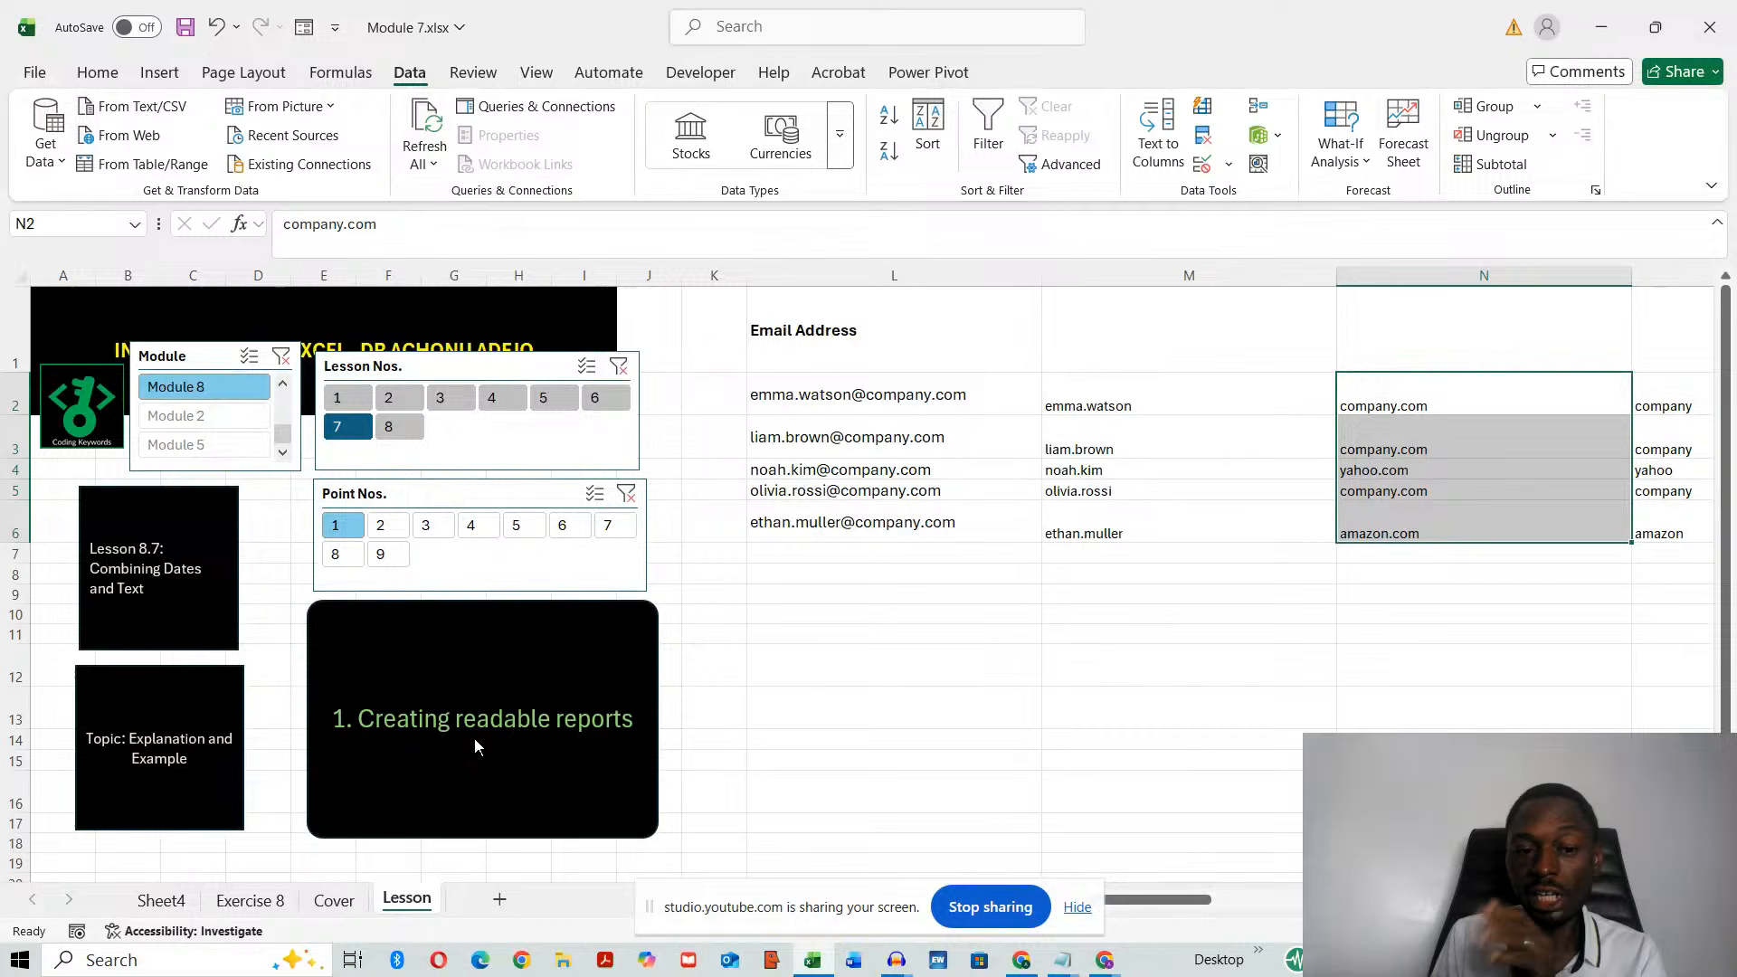
pyautogui.click(380, 526)
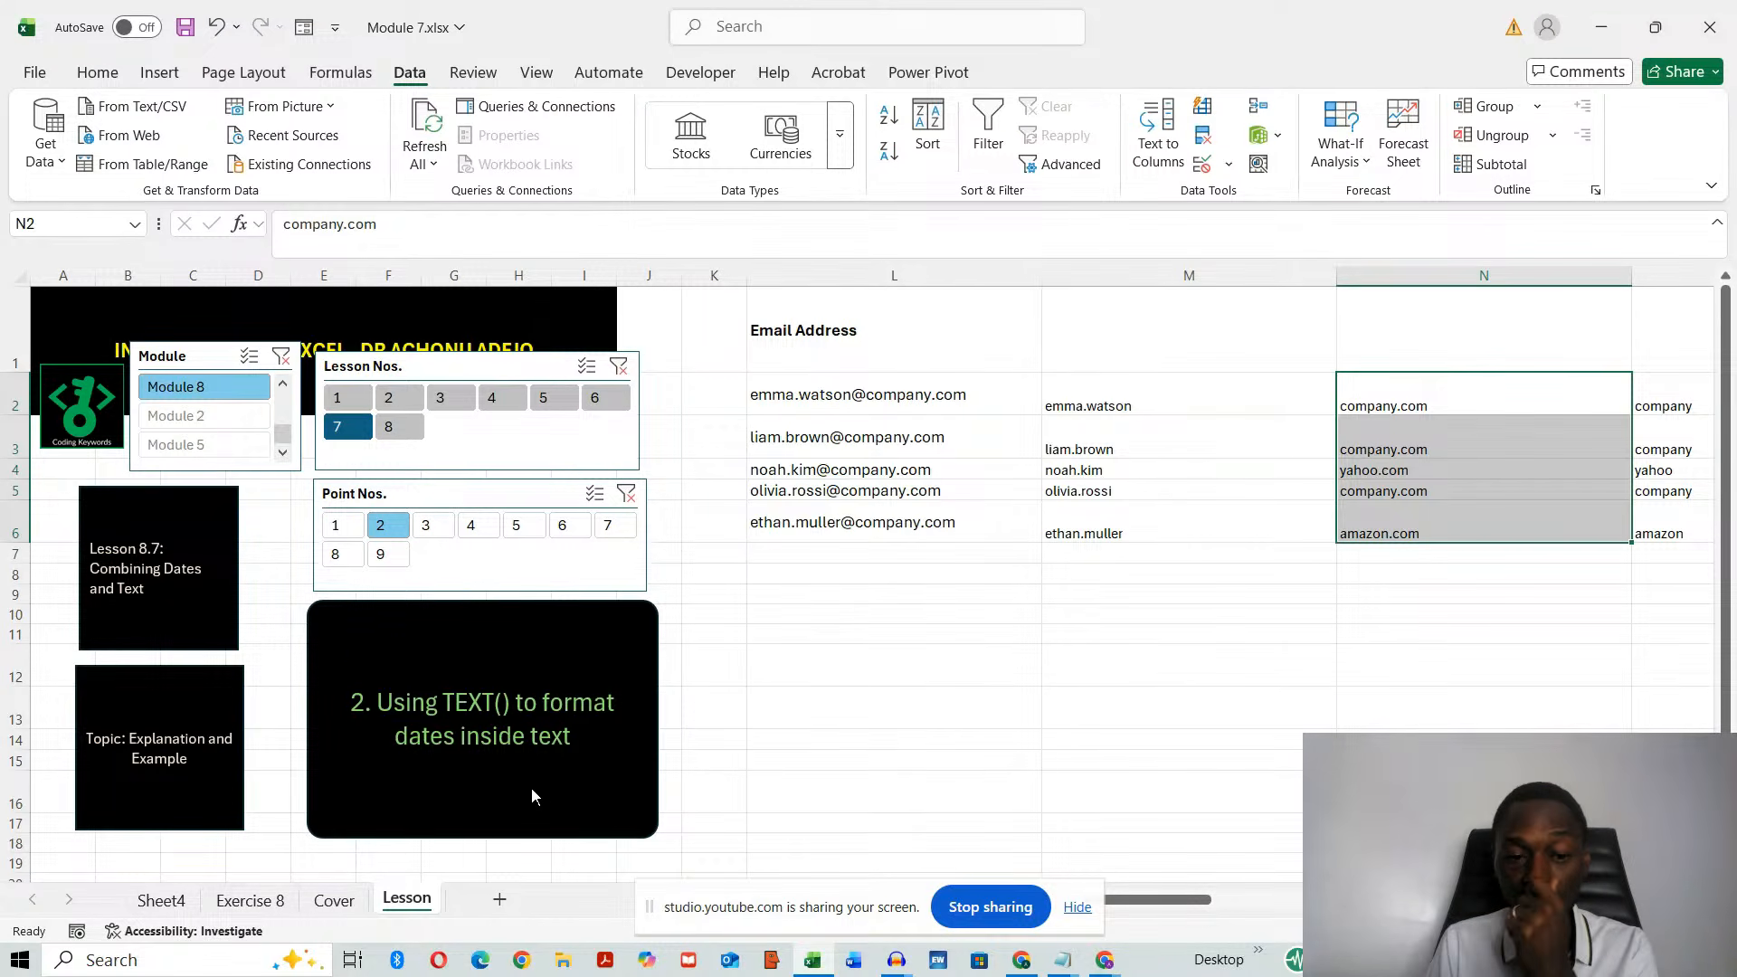
pyautogui.click(426, 525)
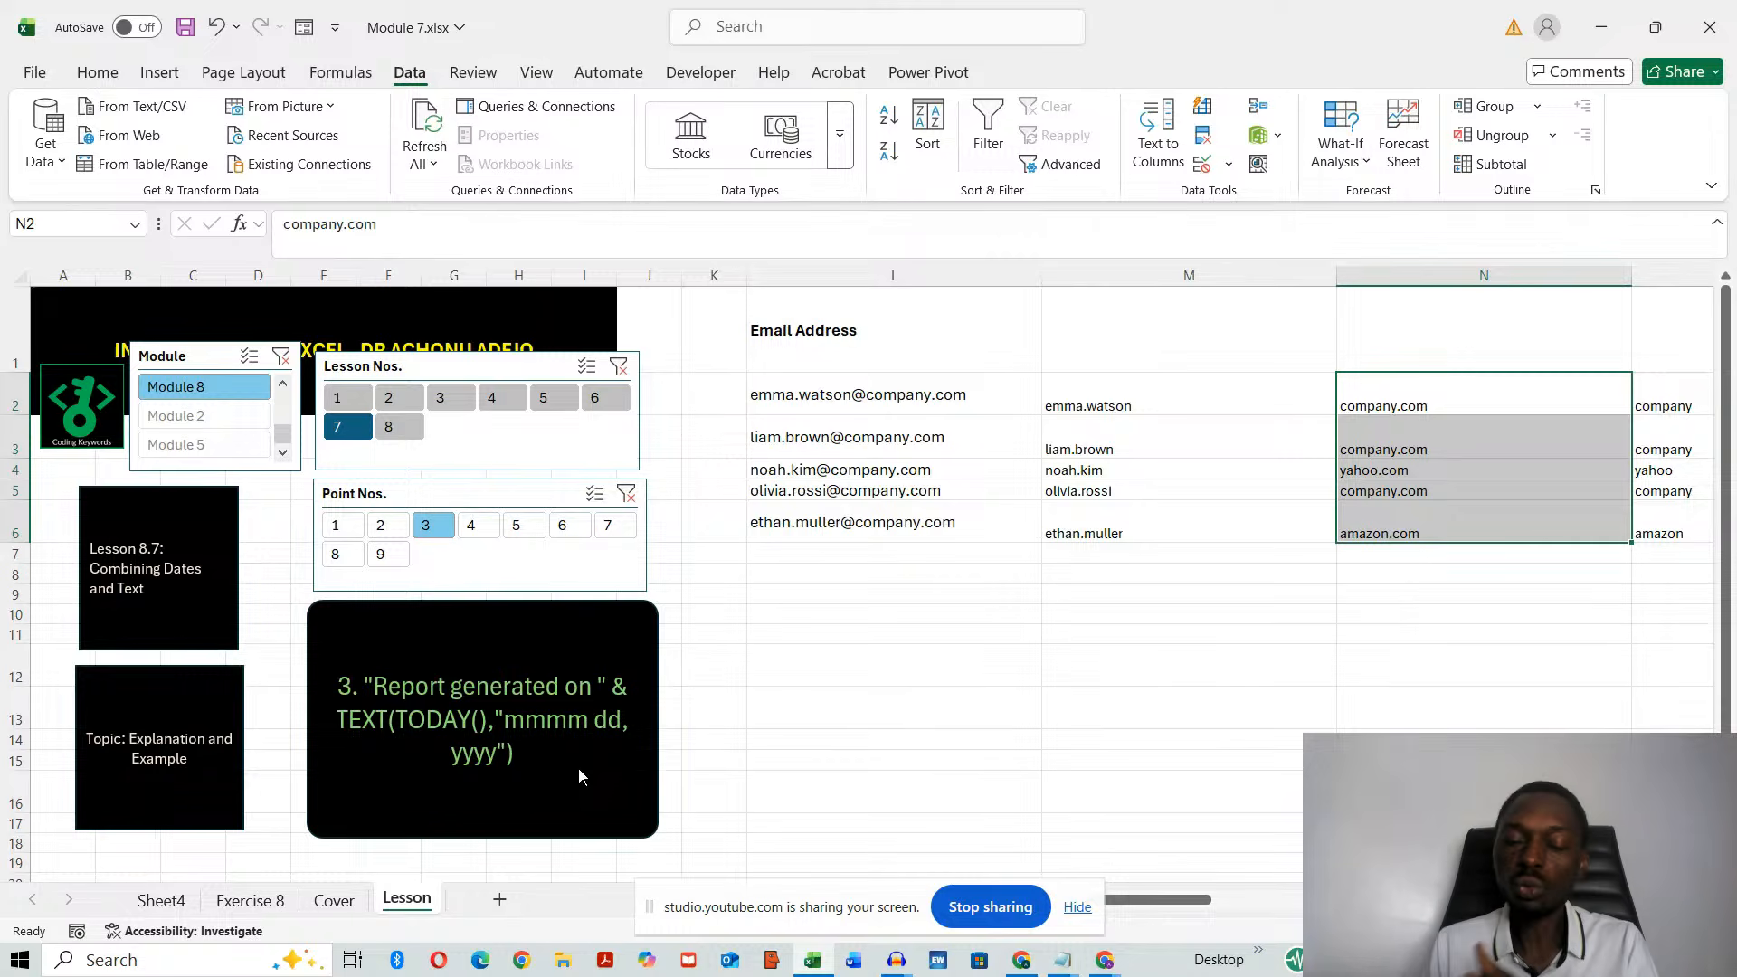
# - Go through the Lesson 8.7 exercise points 4 to 7, ending on extracting the product number
pyautogui.click(477, 532)
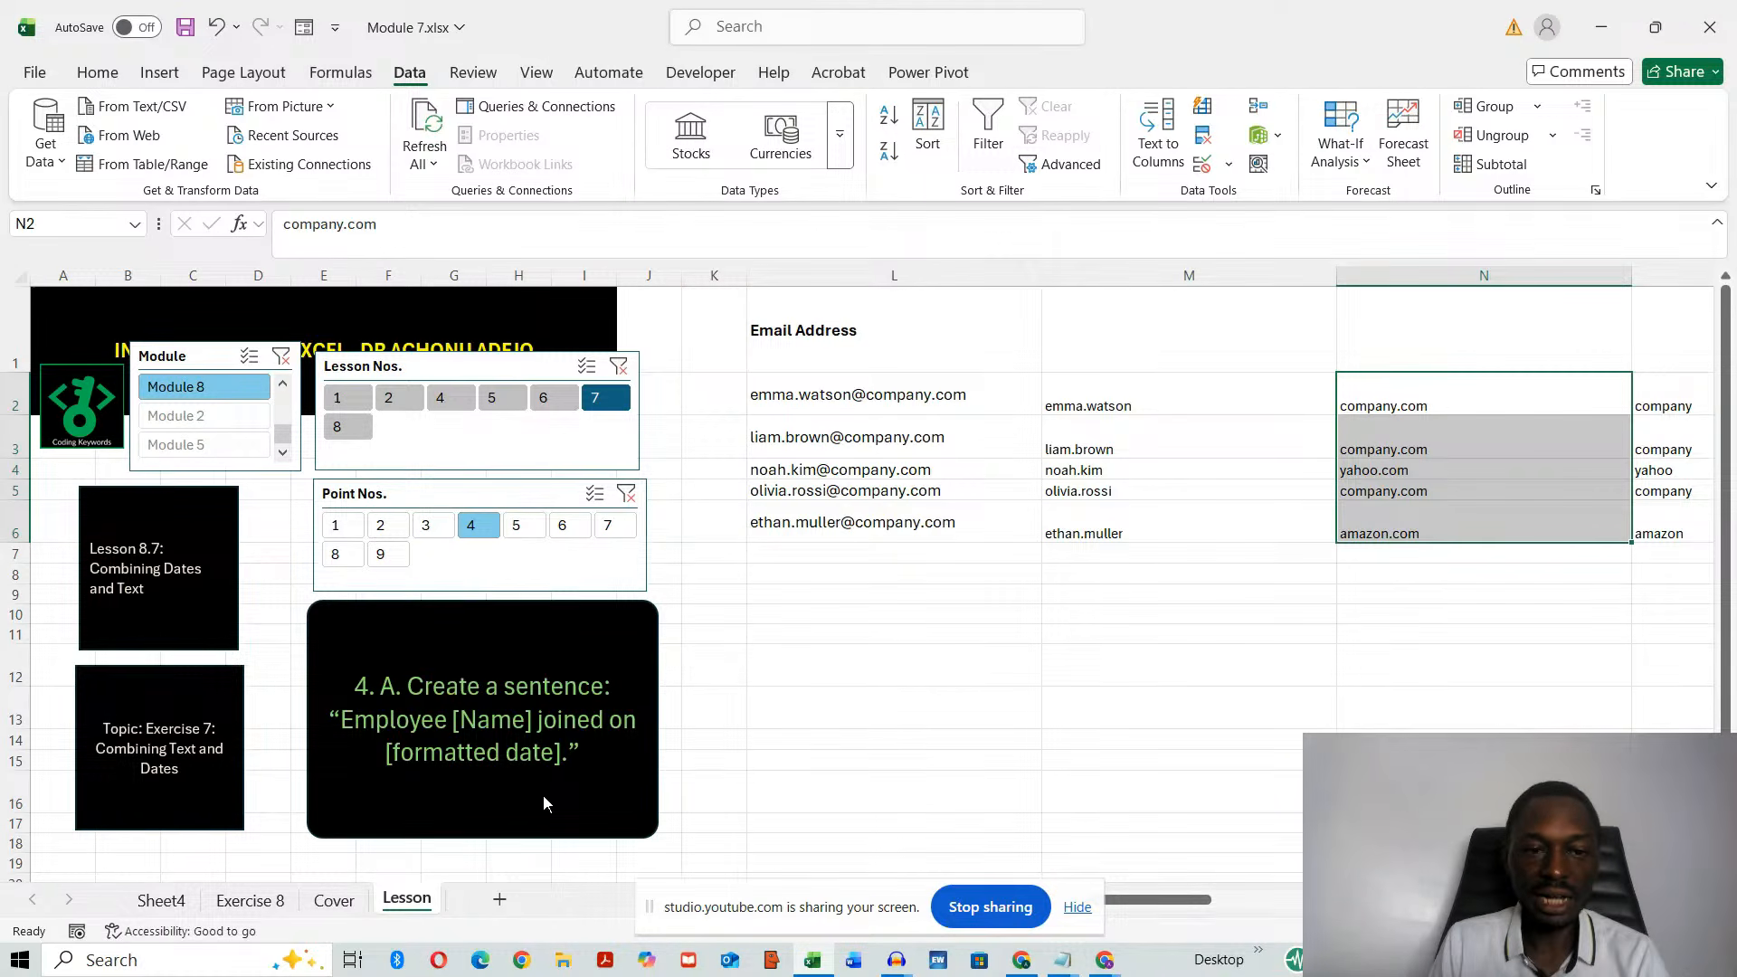
pyautogui.click(519, 524)
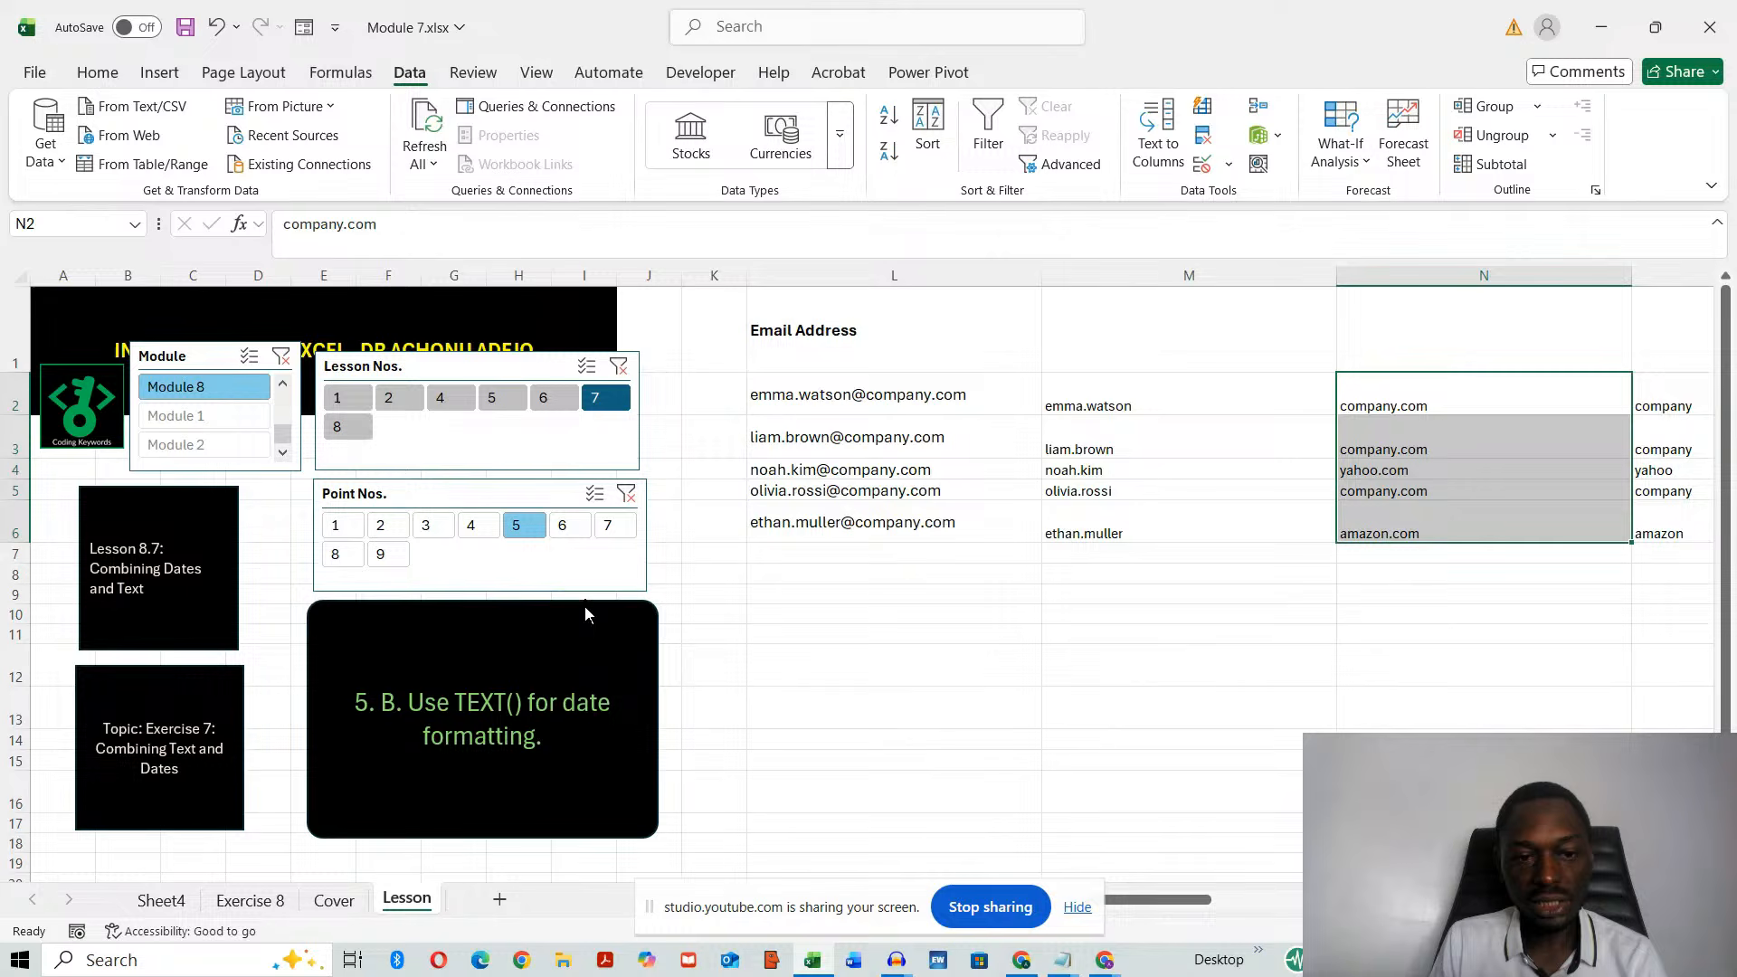
pyautogui.click(570, 540)
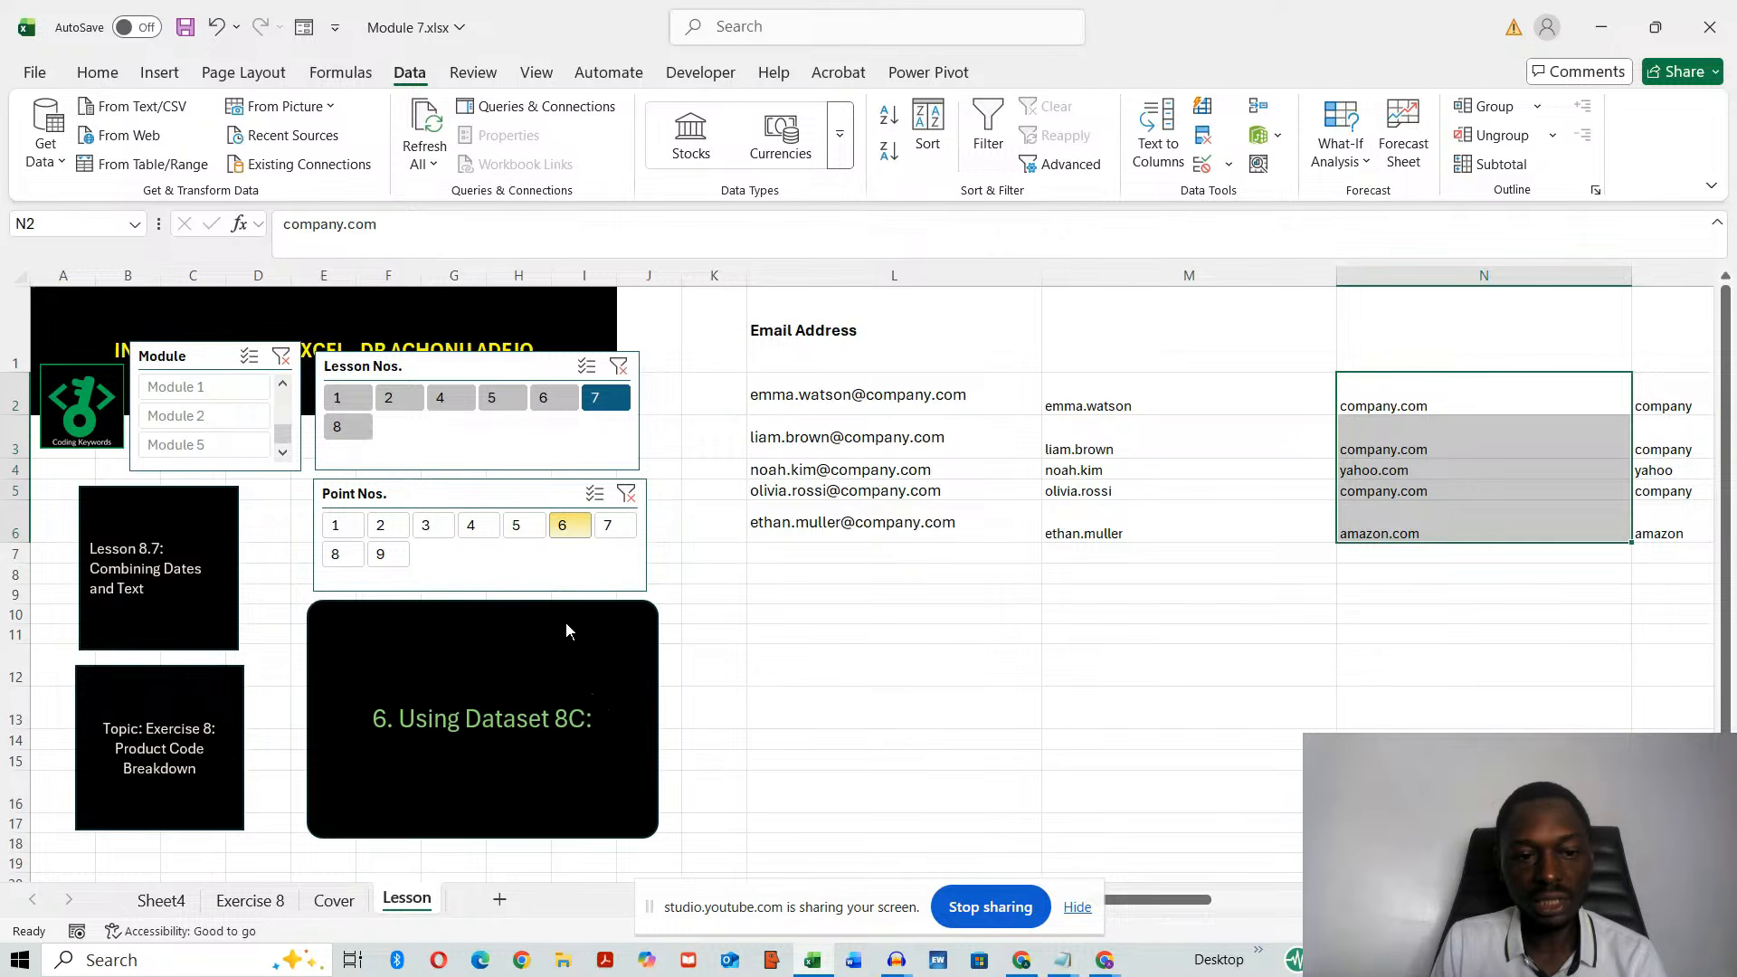
pyautogui.click(611, 532)
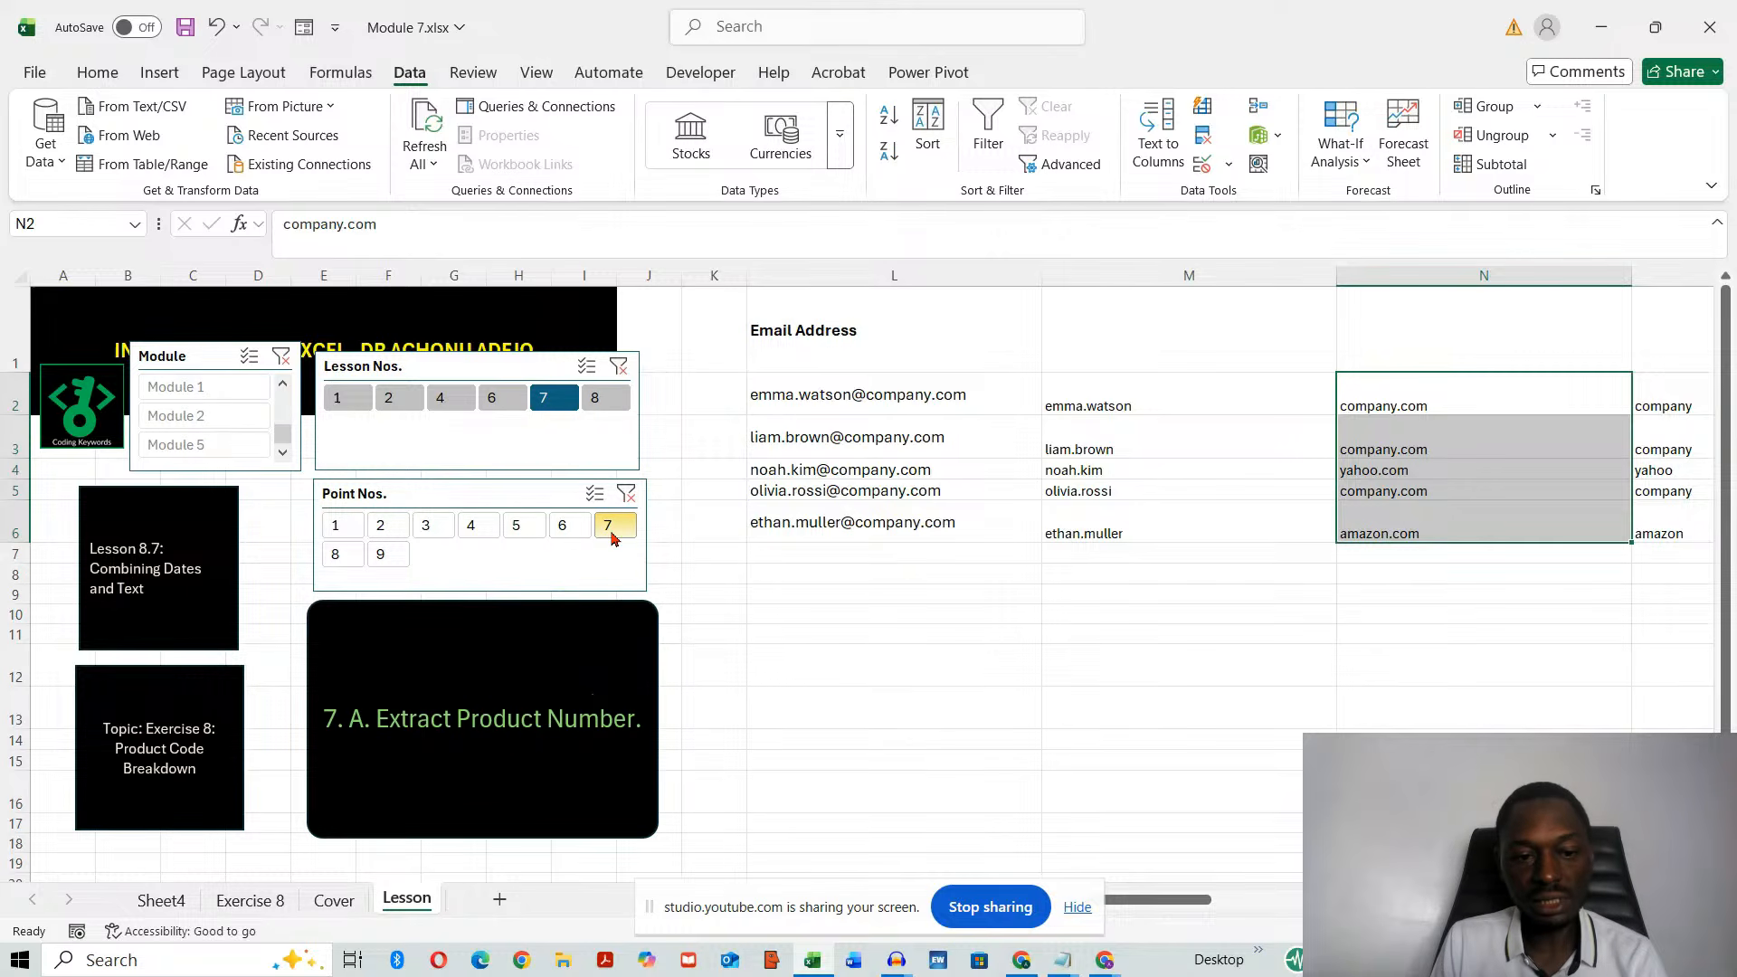
# - Insert four blank columns before the Email Address column in column L and widen them equally
pyautogui.moveTo(817, 279); pyautogui.dragTo(872, 387)
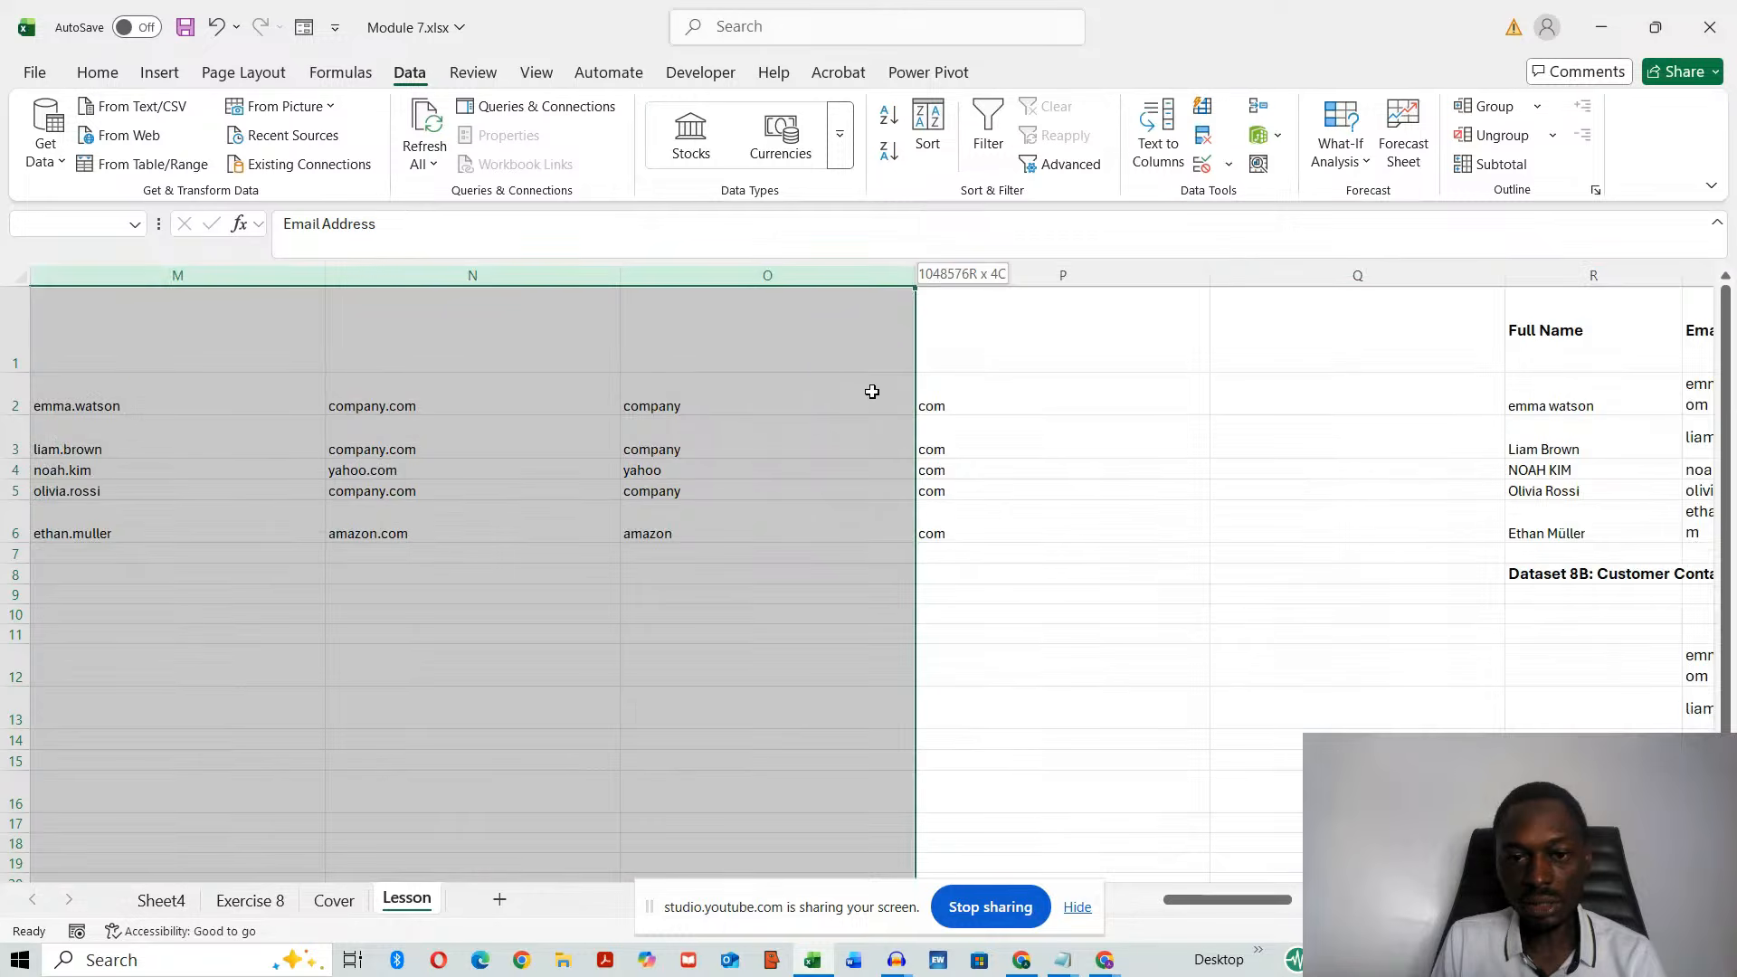
pyautogui.rightClick(243, 276)
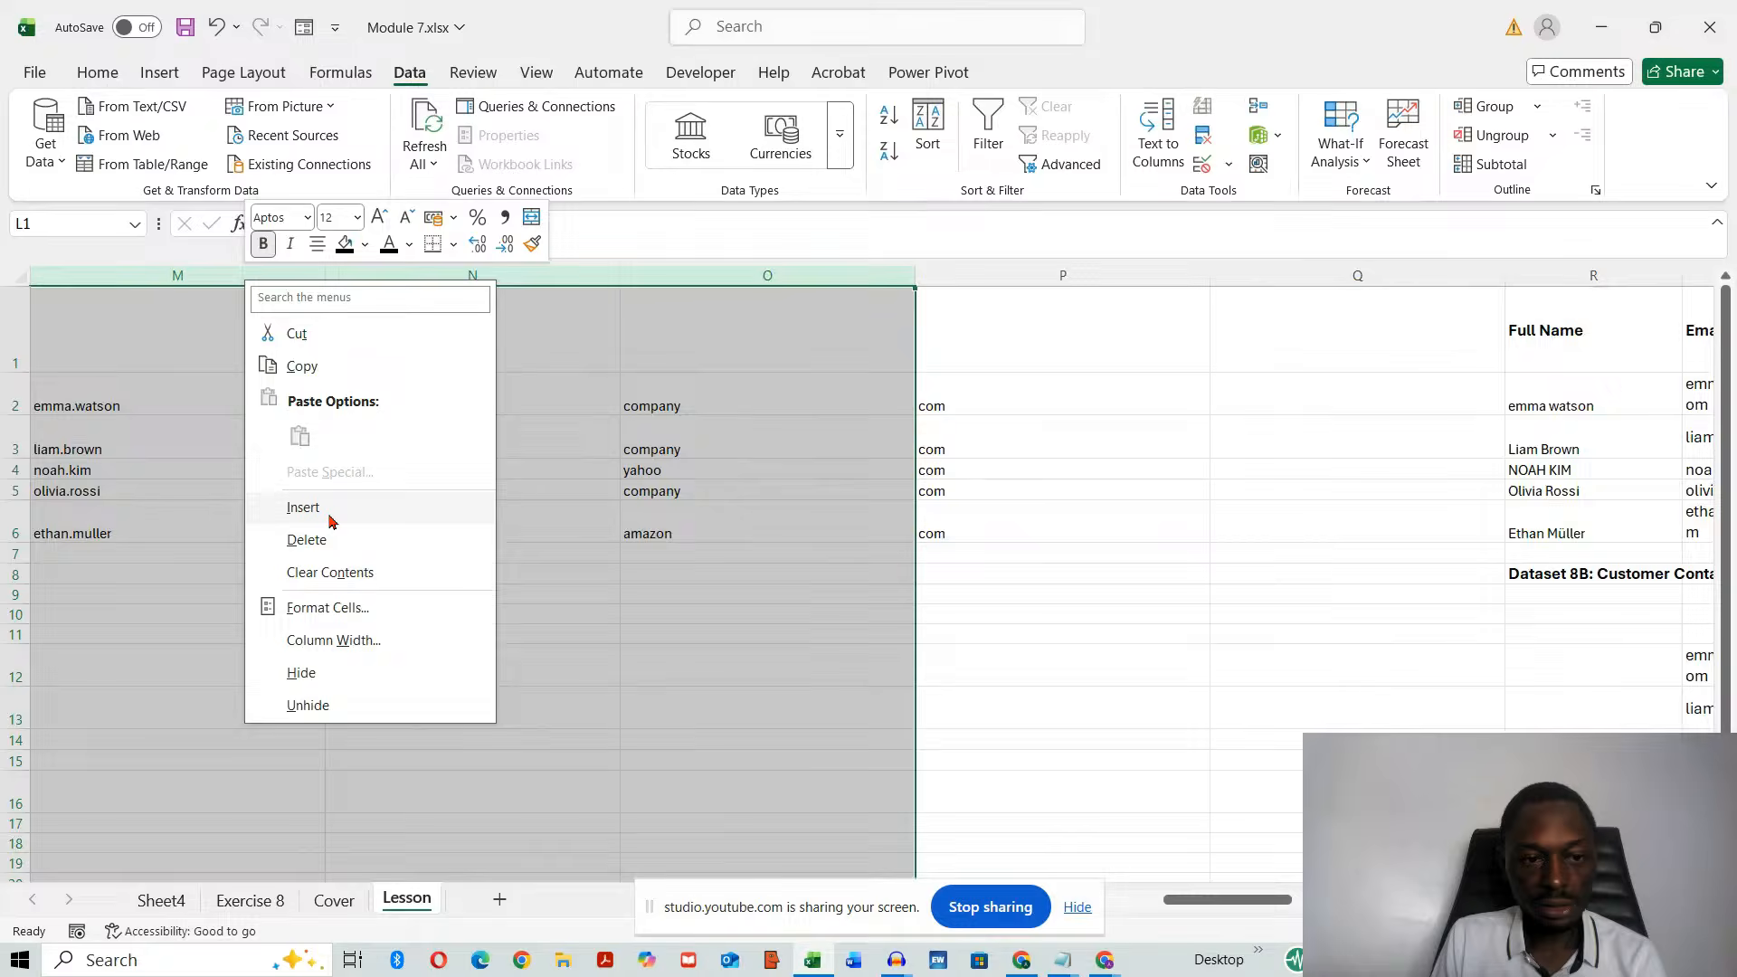
pyautogui.click(329, 519)
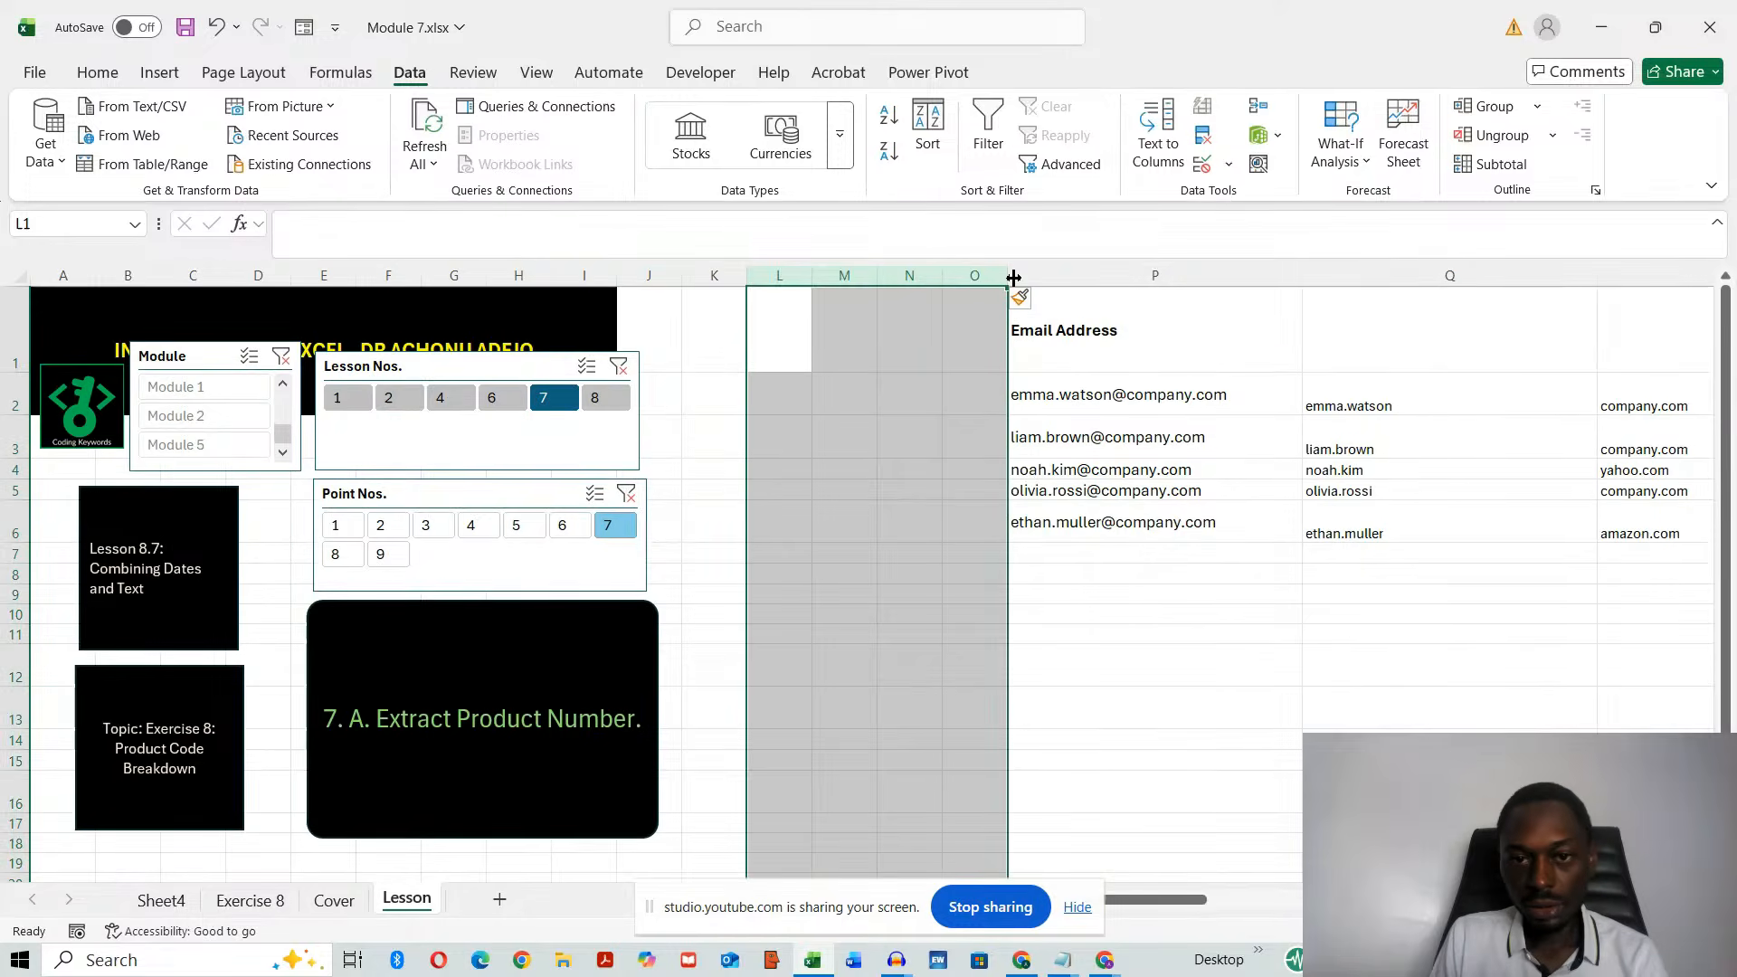
pyautogui.moveTo(1007, 276); pyautogui.dragTo(1186, 286)
pyautogui.click(1049, 434)
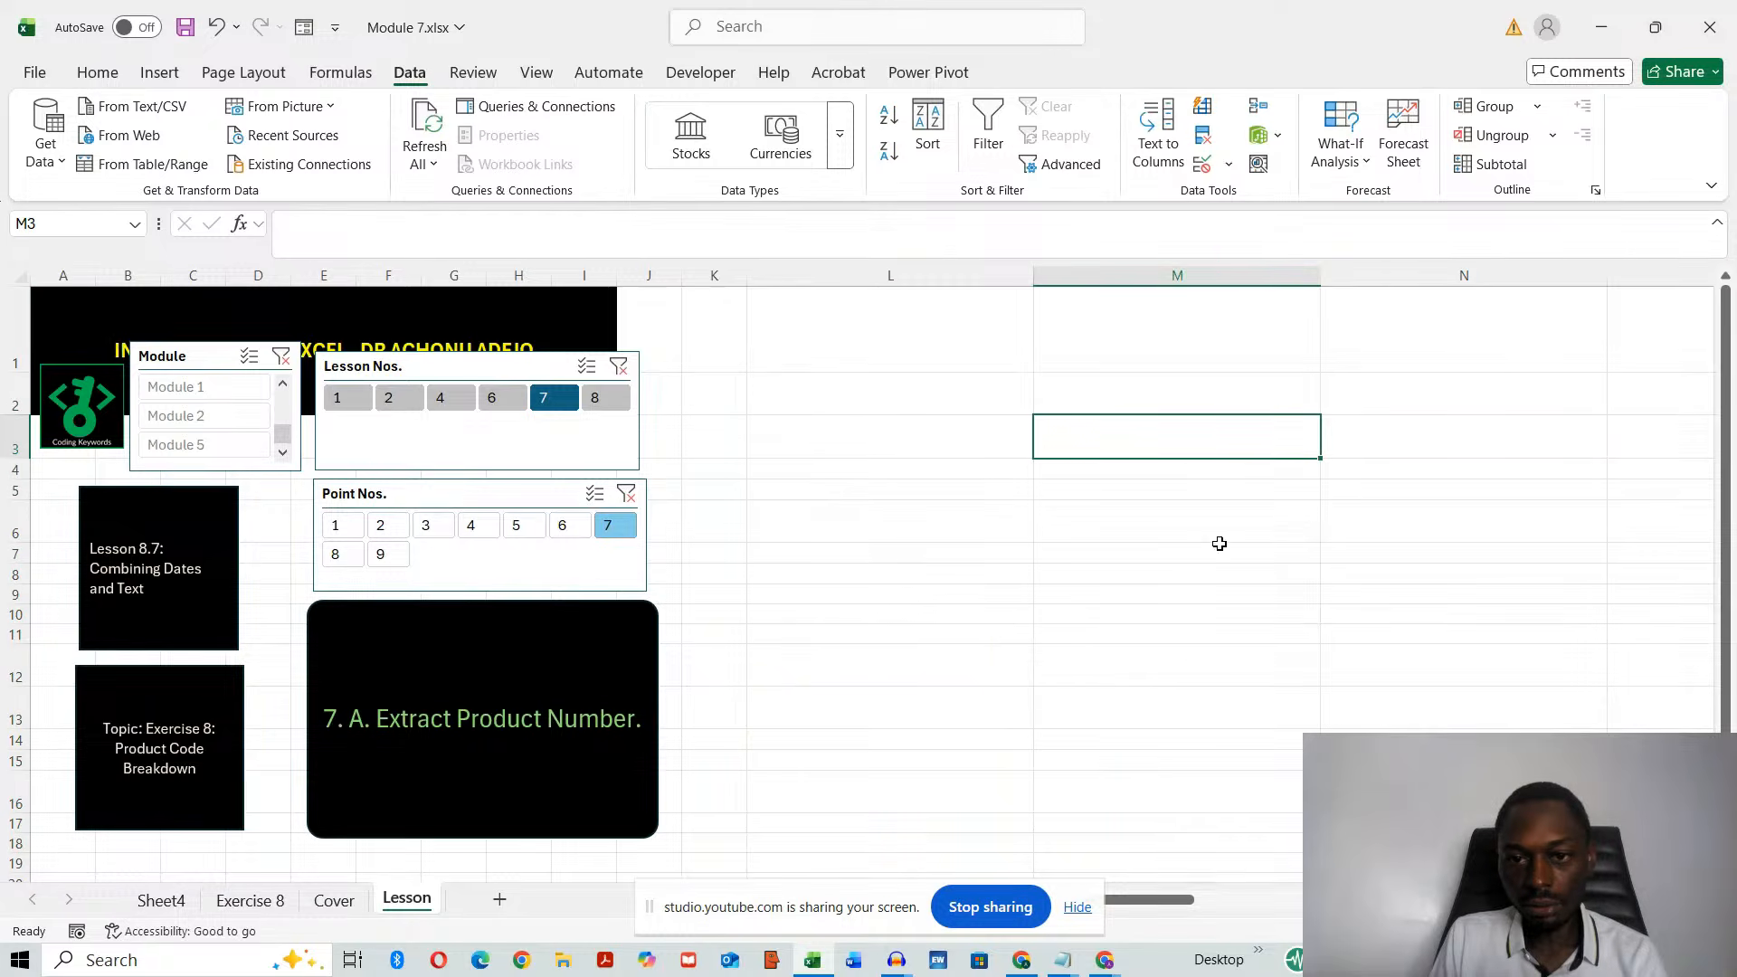
# - Narrow the blank columns L to O one by one and insert another blank column before column O
pyautogui.moveTo(1035, 276); pyautogui.dragTo(898, 276)
pyautogui.moveTo(1184, 276); pyautogui.dragTo(1087, 275)
pyautogui.moveTo(1375, 272); pyautogui.dragTo(1267, 272)
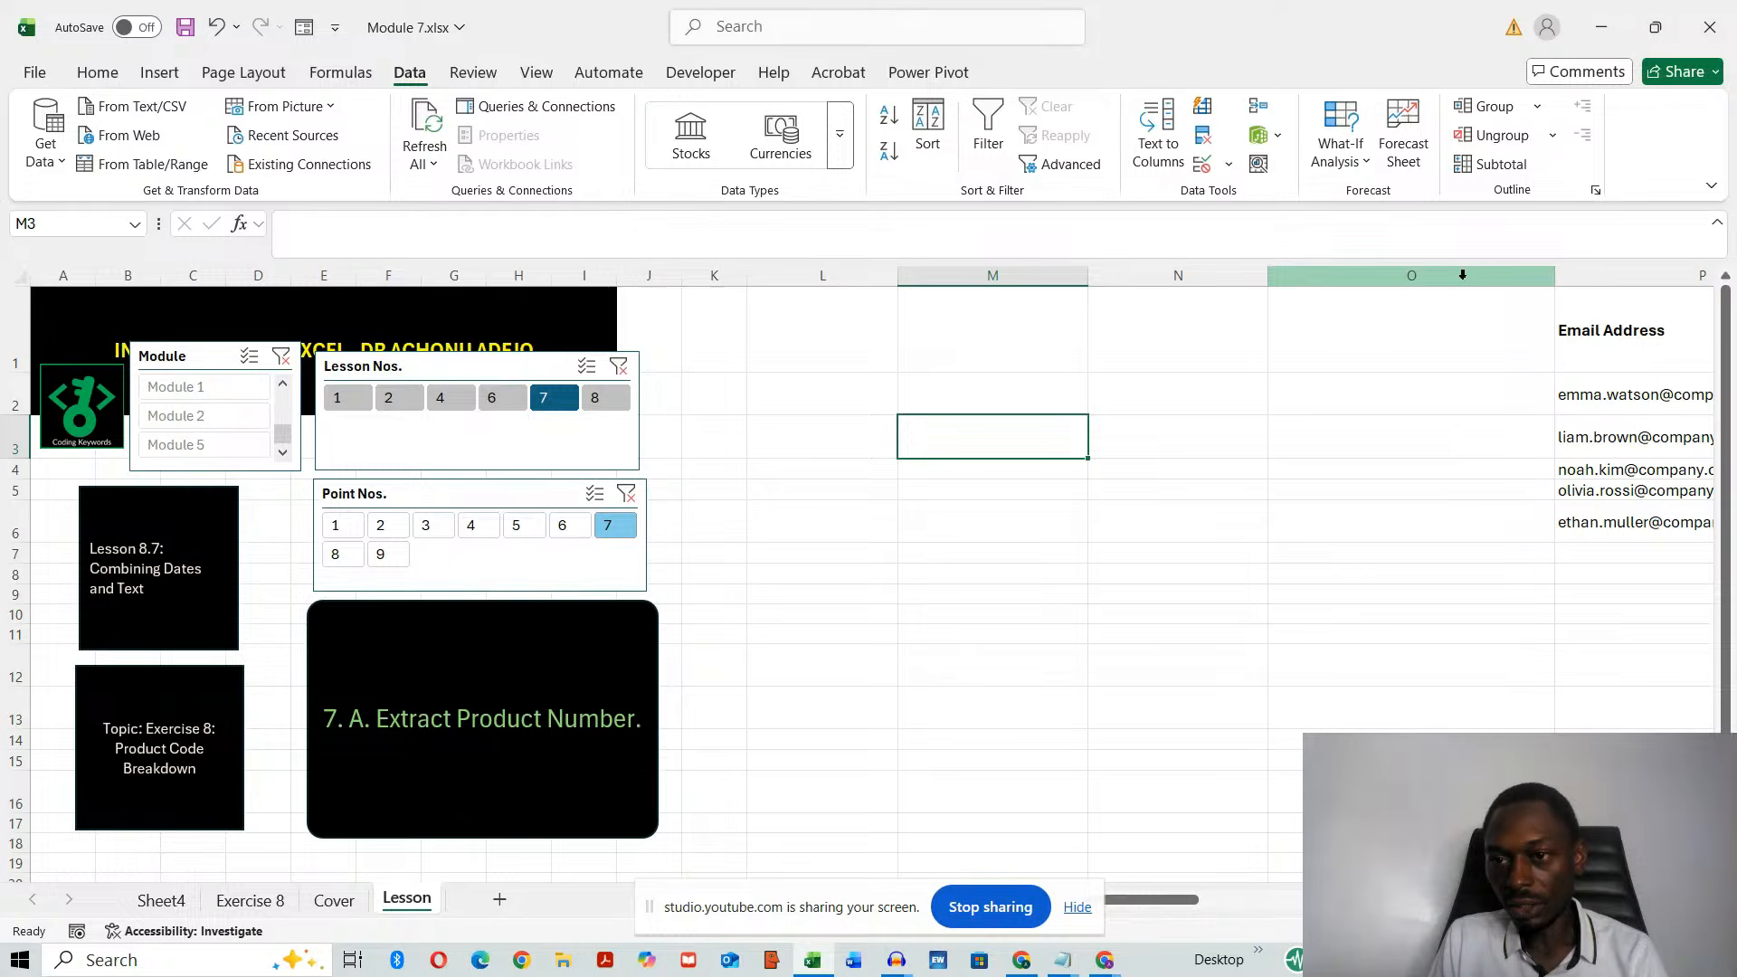
pyautogui.moveTo(1563, 279); pyautogui.dragTo(1435, 278)
pyautogui.rightClick(1348, 280)
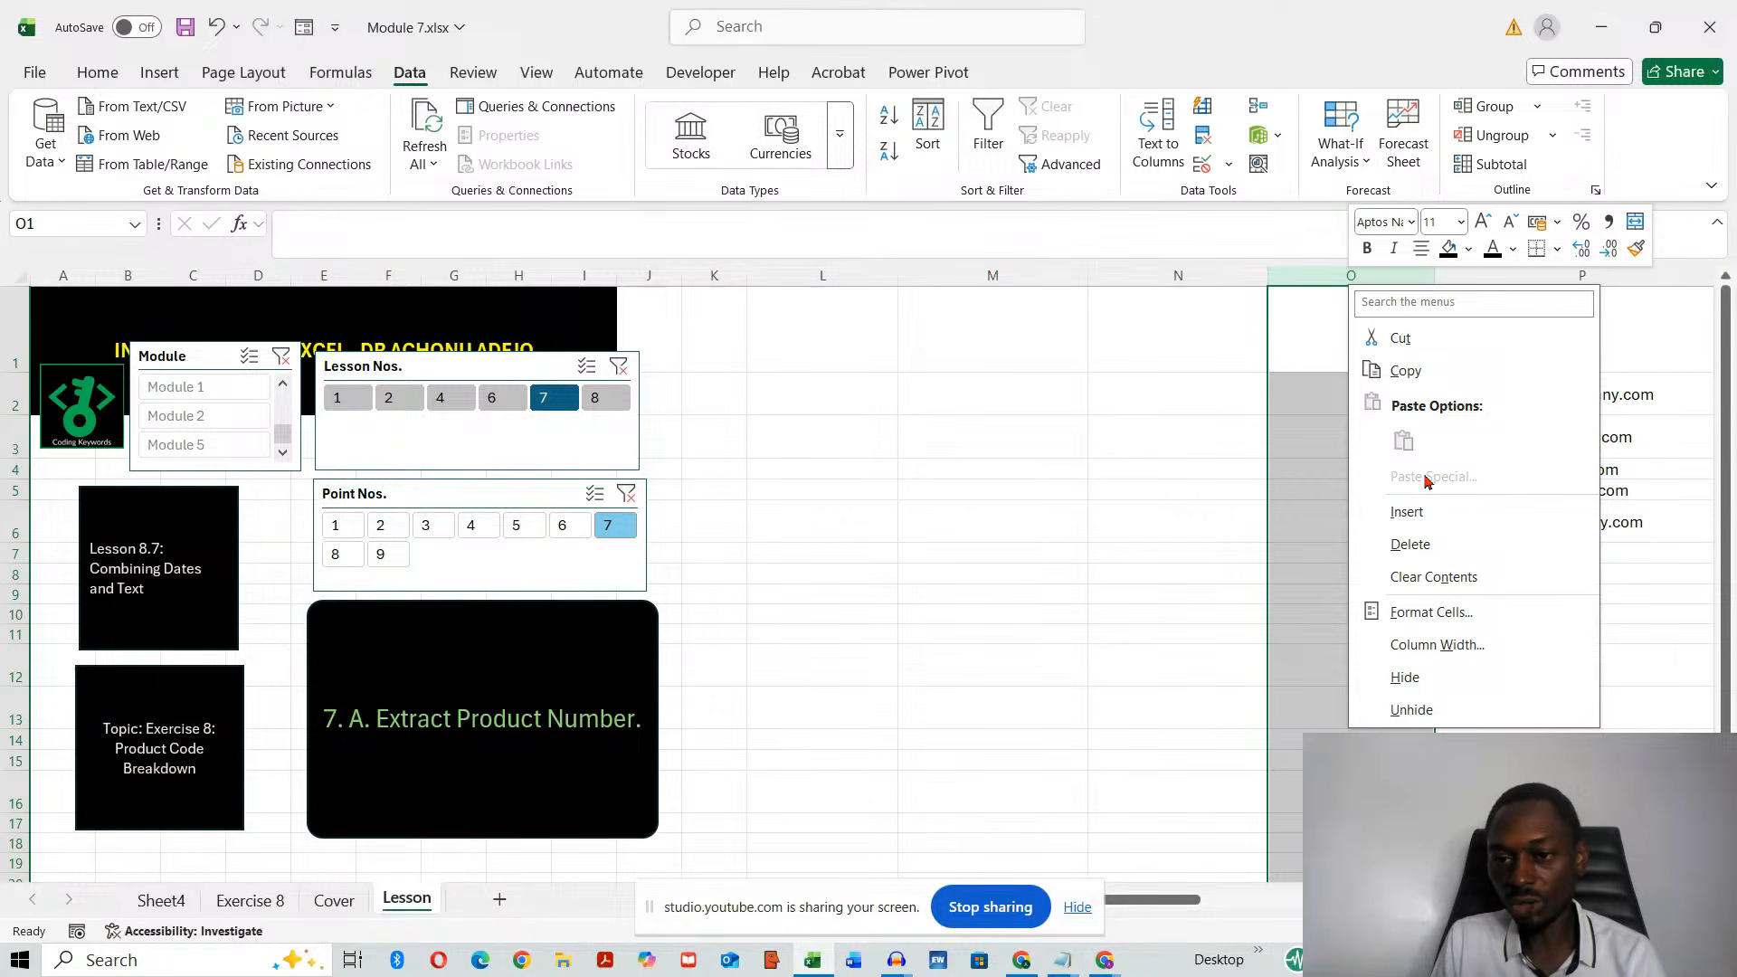
pyautogui.click(1410, 512)
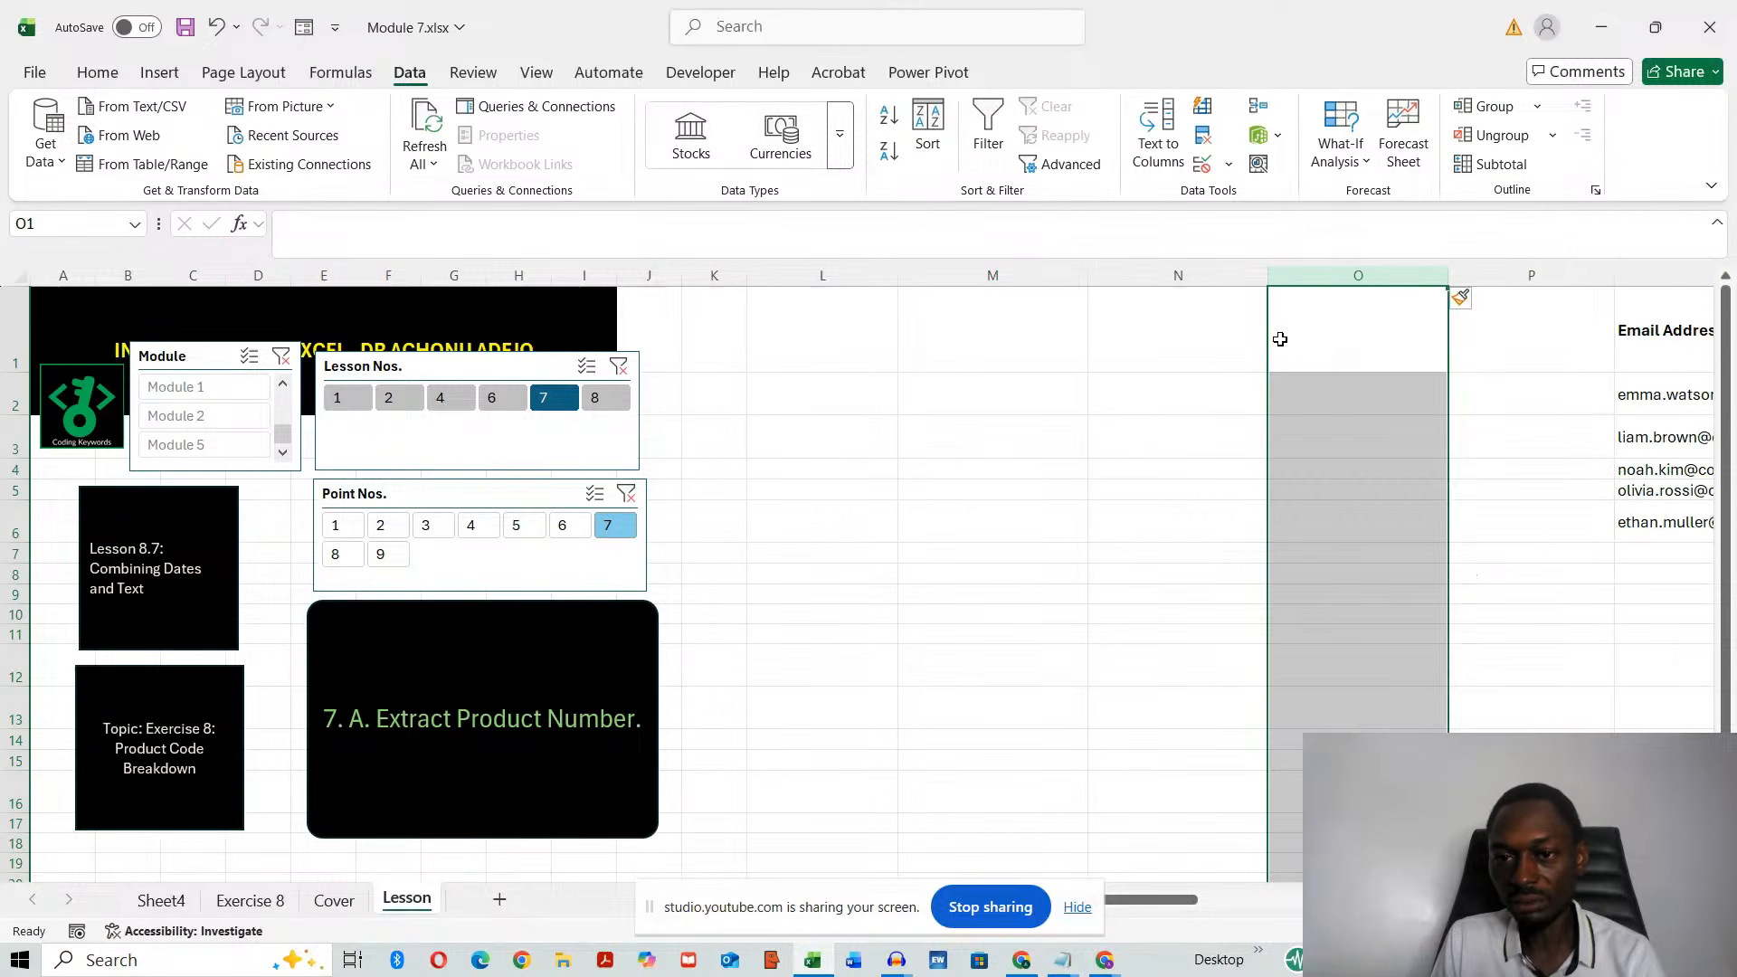
# - Insert another blank column before column M on the Lesson sheet
pyautogui.rightClick(957, 277)
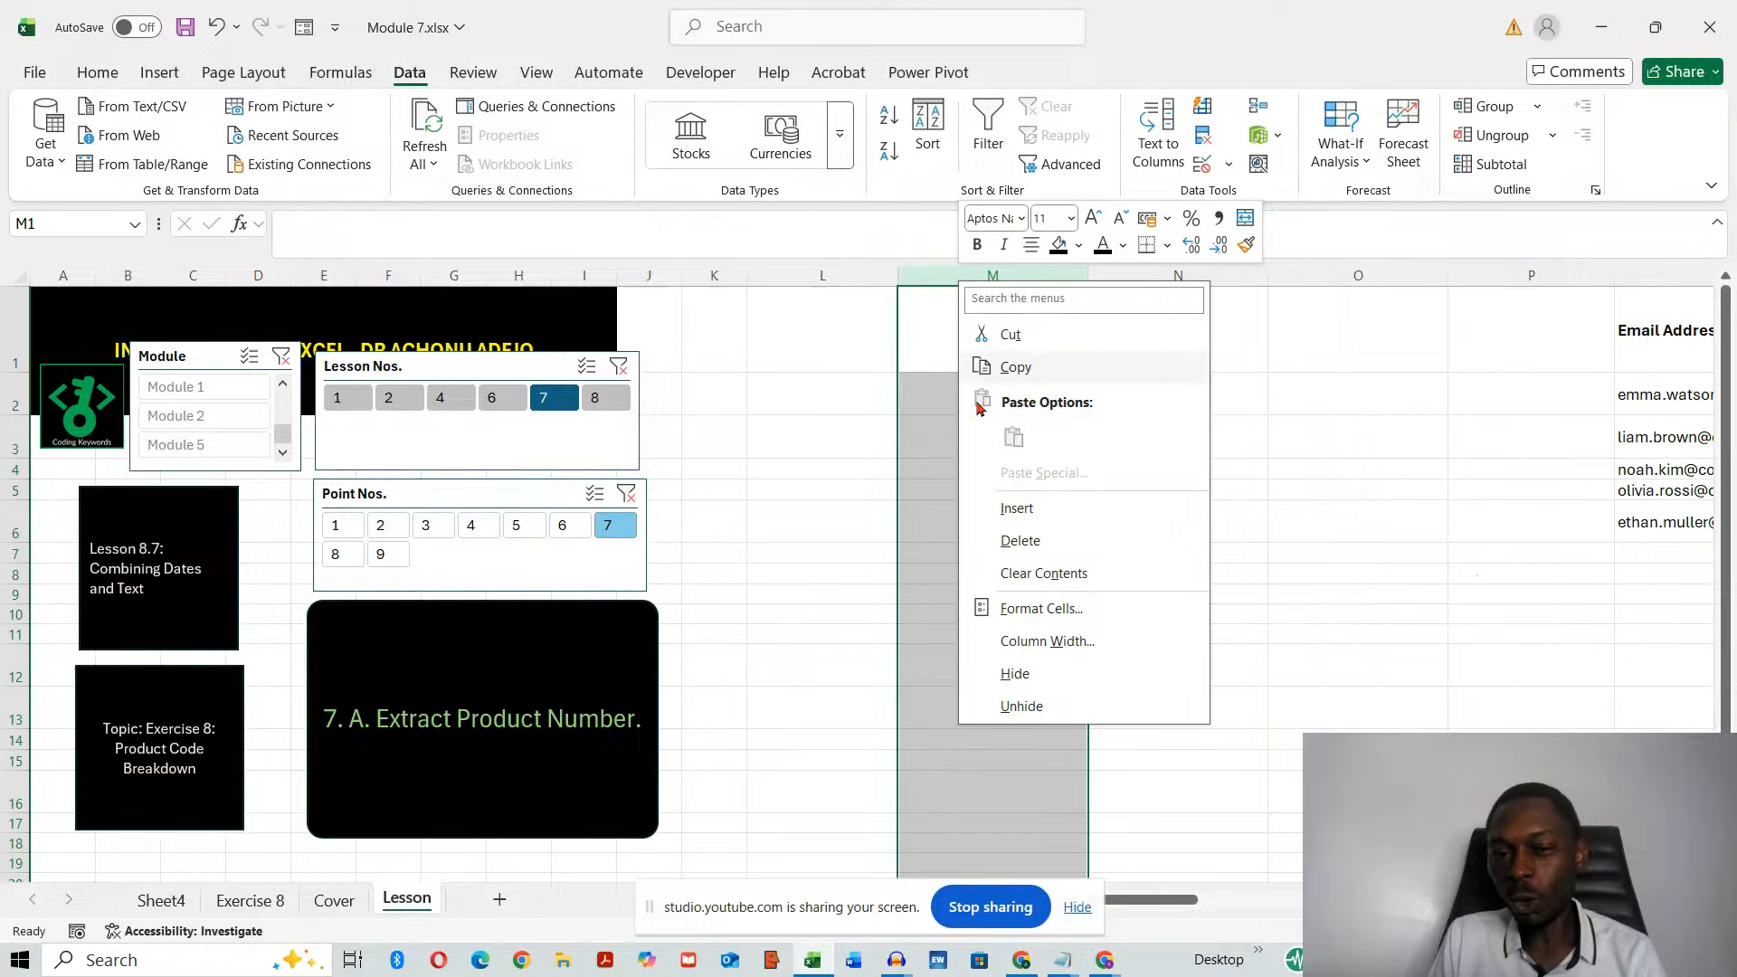
pyautogui.click(1010, 500)
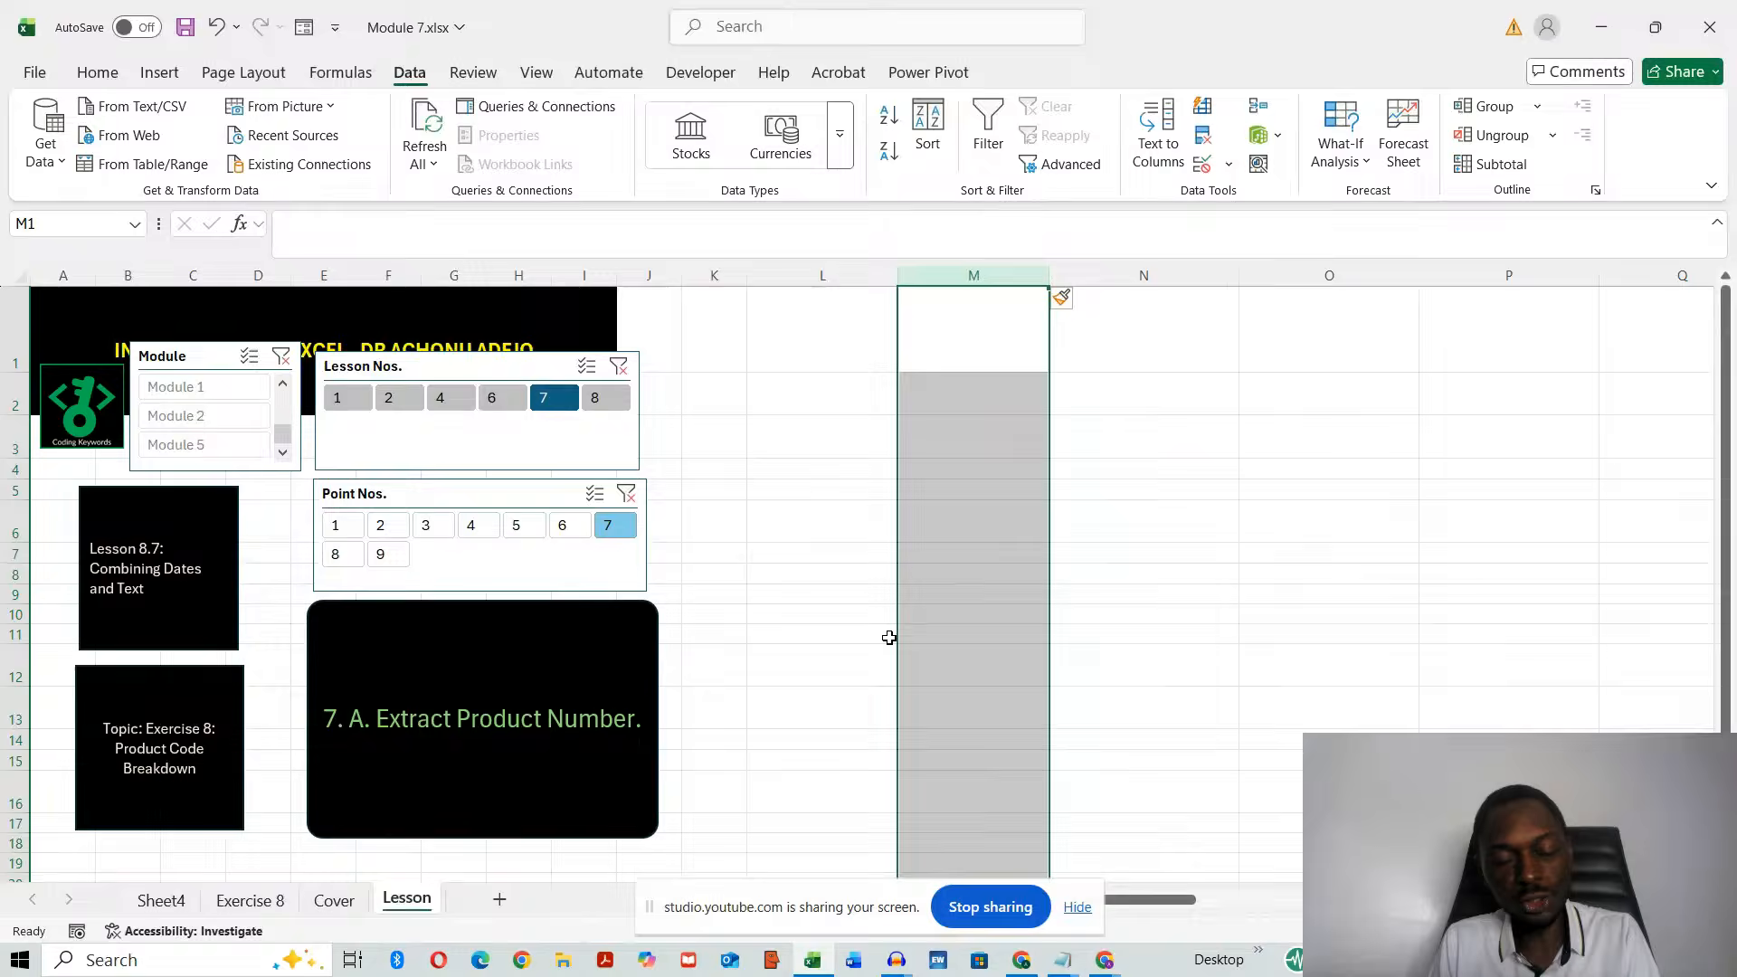
pyautogui.hotkey('alt', 'Tab')
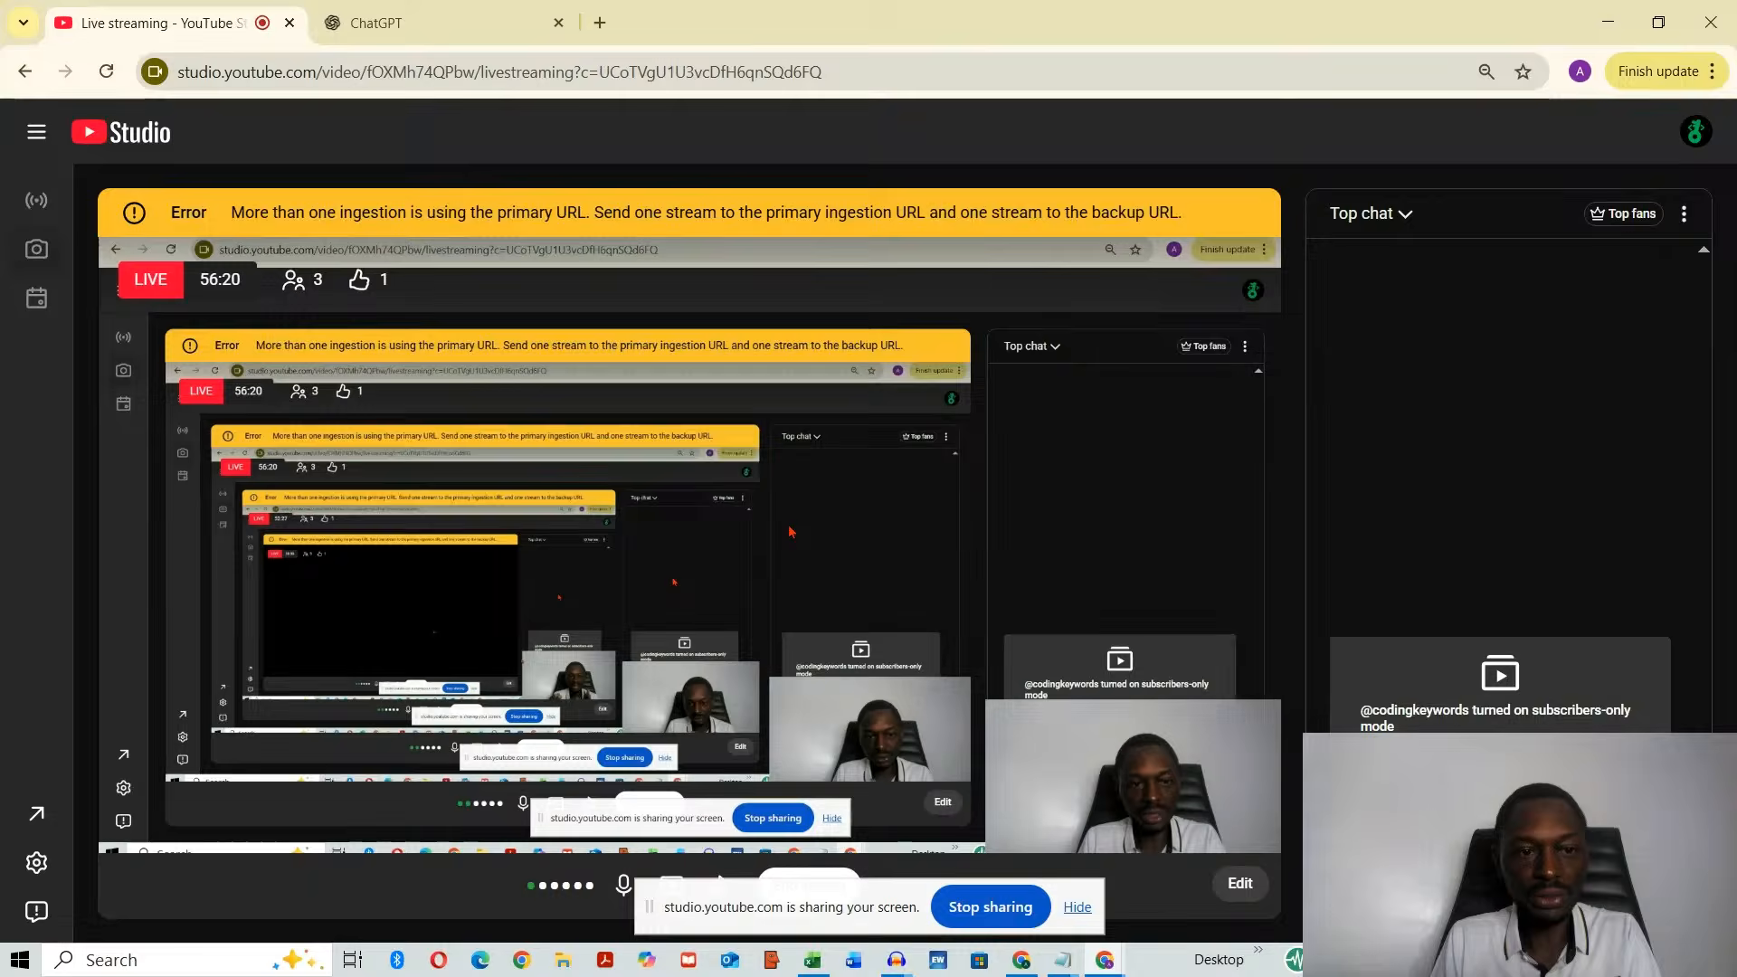
pyautogui.hotkey('alt', 'Tab')
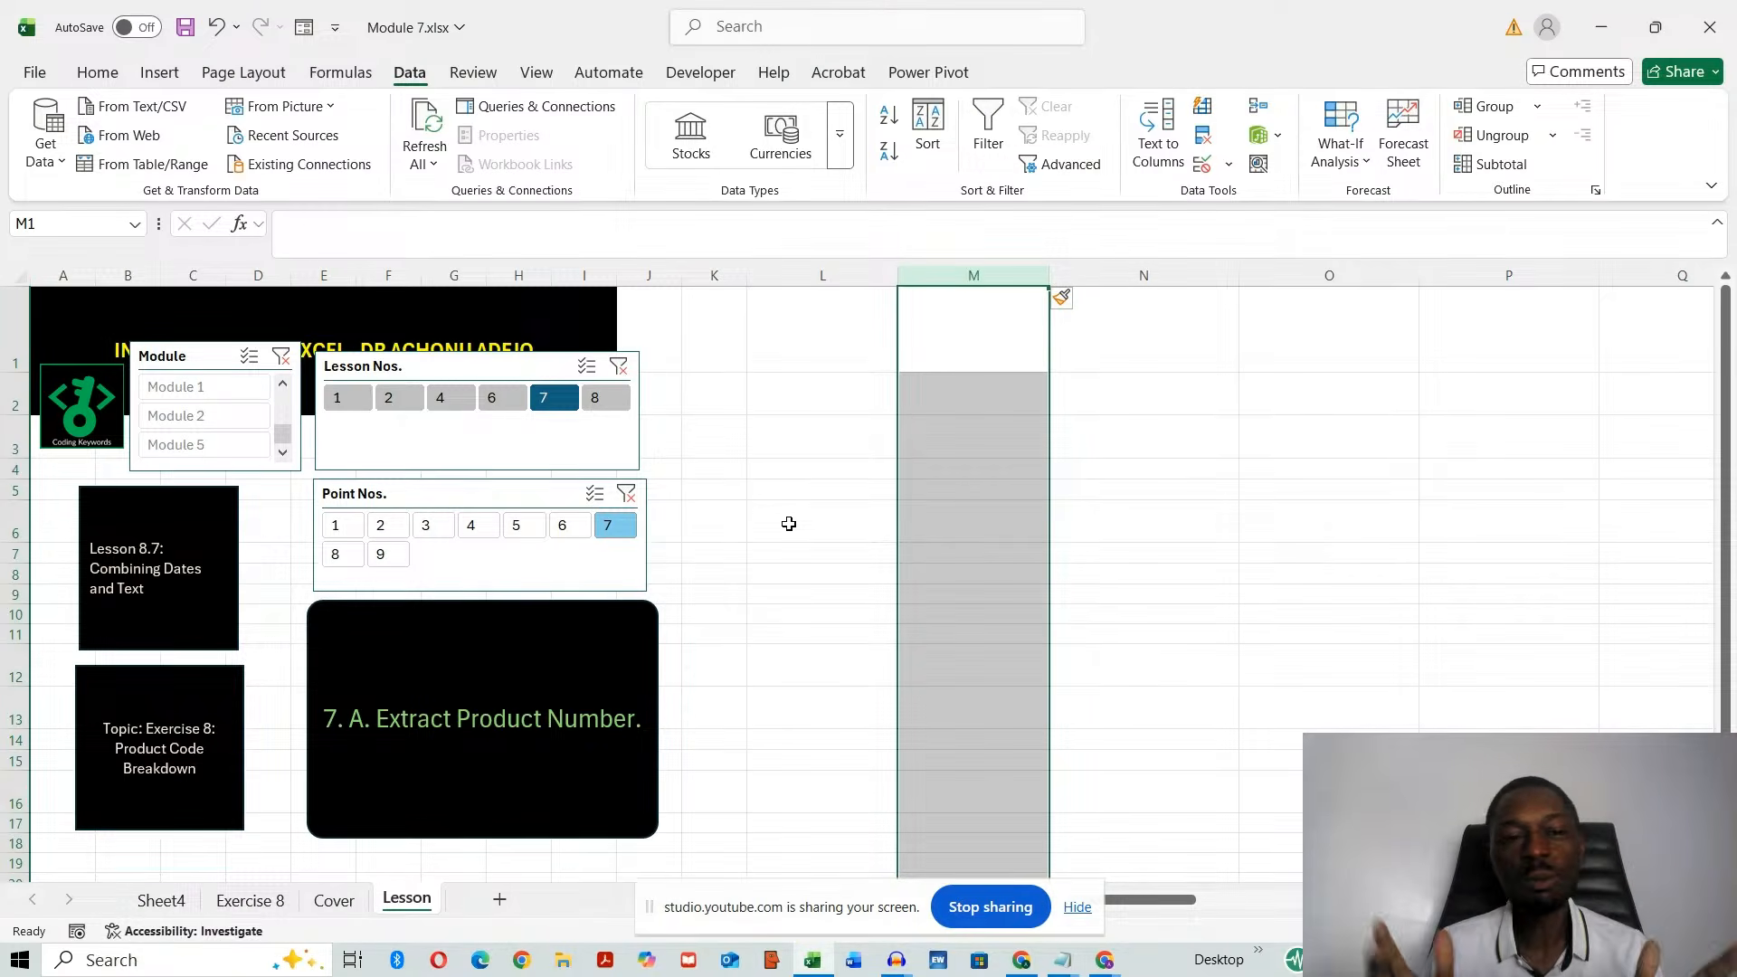
pyautogui.click(819, 428)
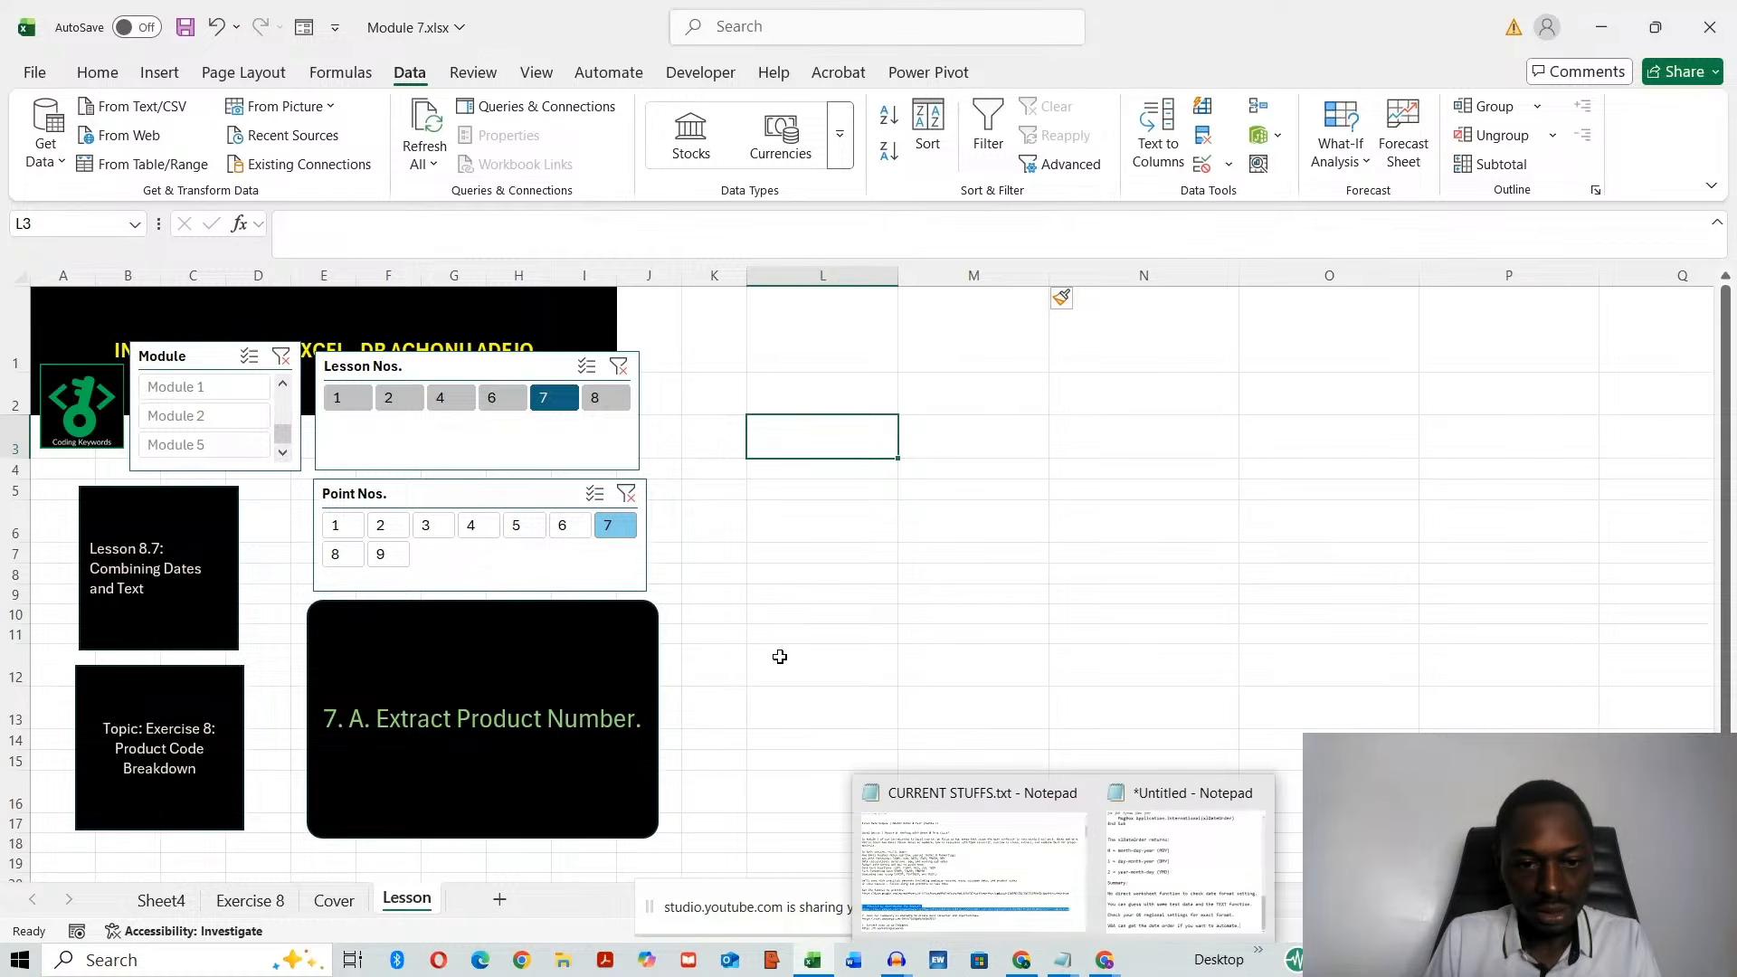
# - Copy Dataset 8C with its title and product codes from the Exercise 8 sheet into the Lesson sheet at cell L1
pyautogui.click(250, 900)
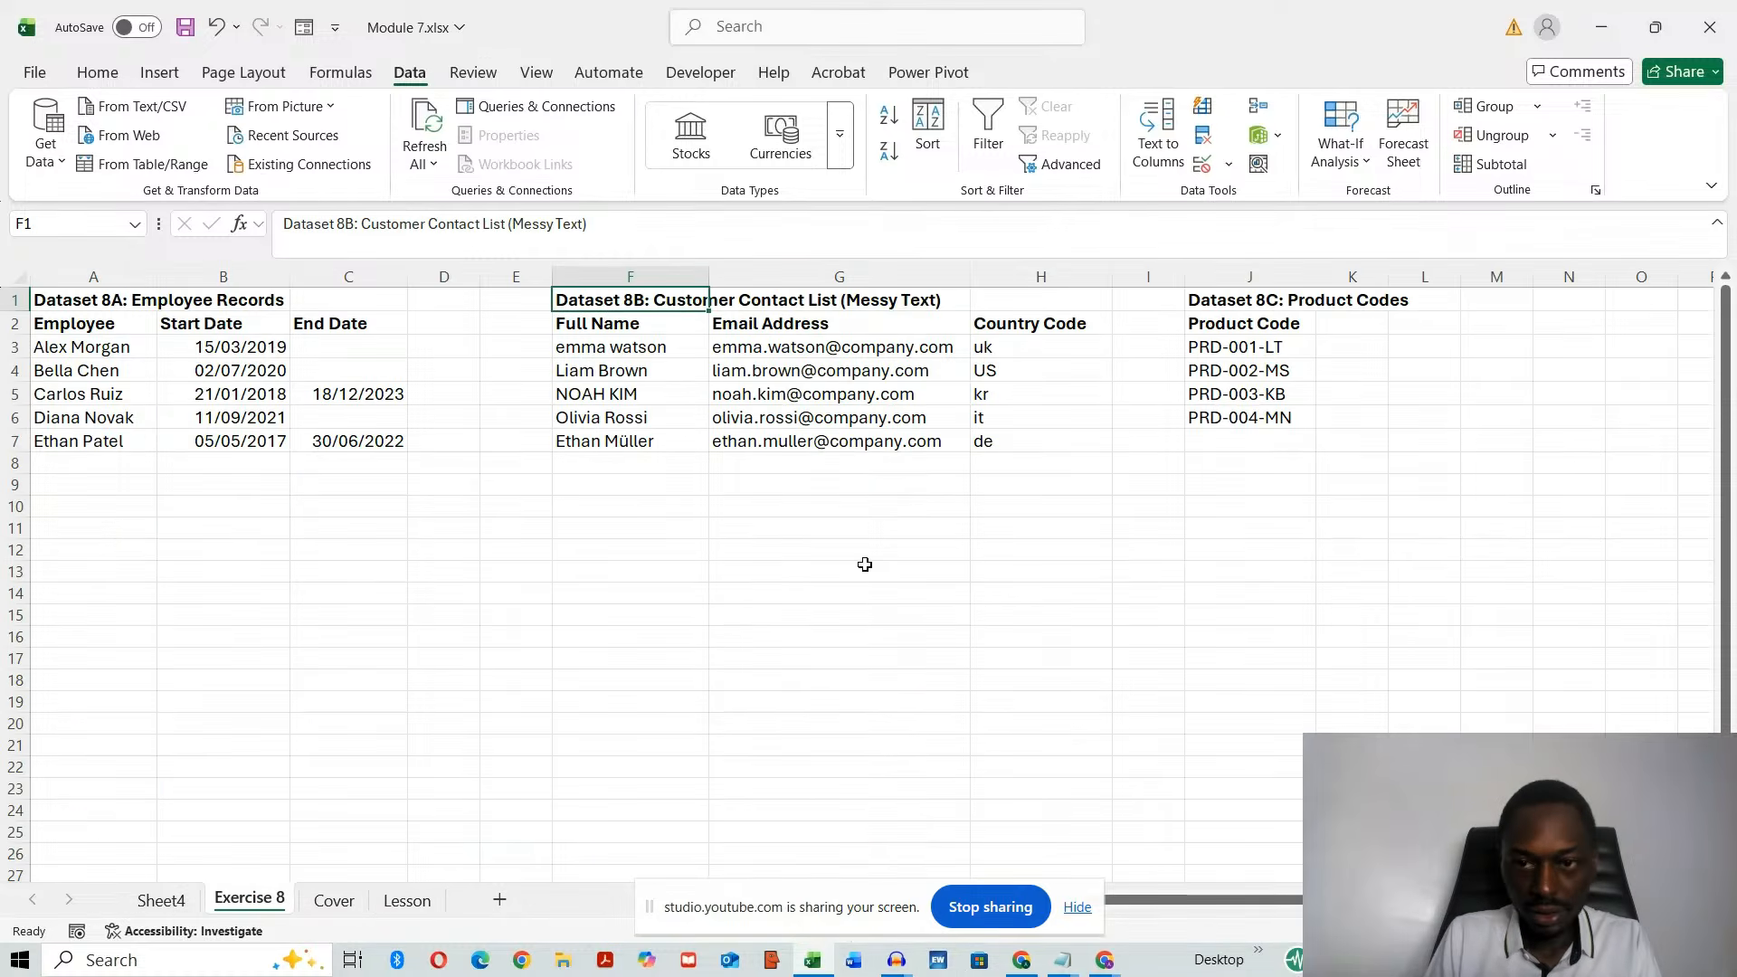
pyautogui.moveTo(1210, 318); pyautogui.dragTo(1210, 412)
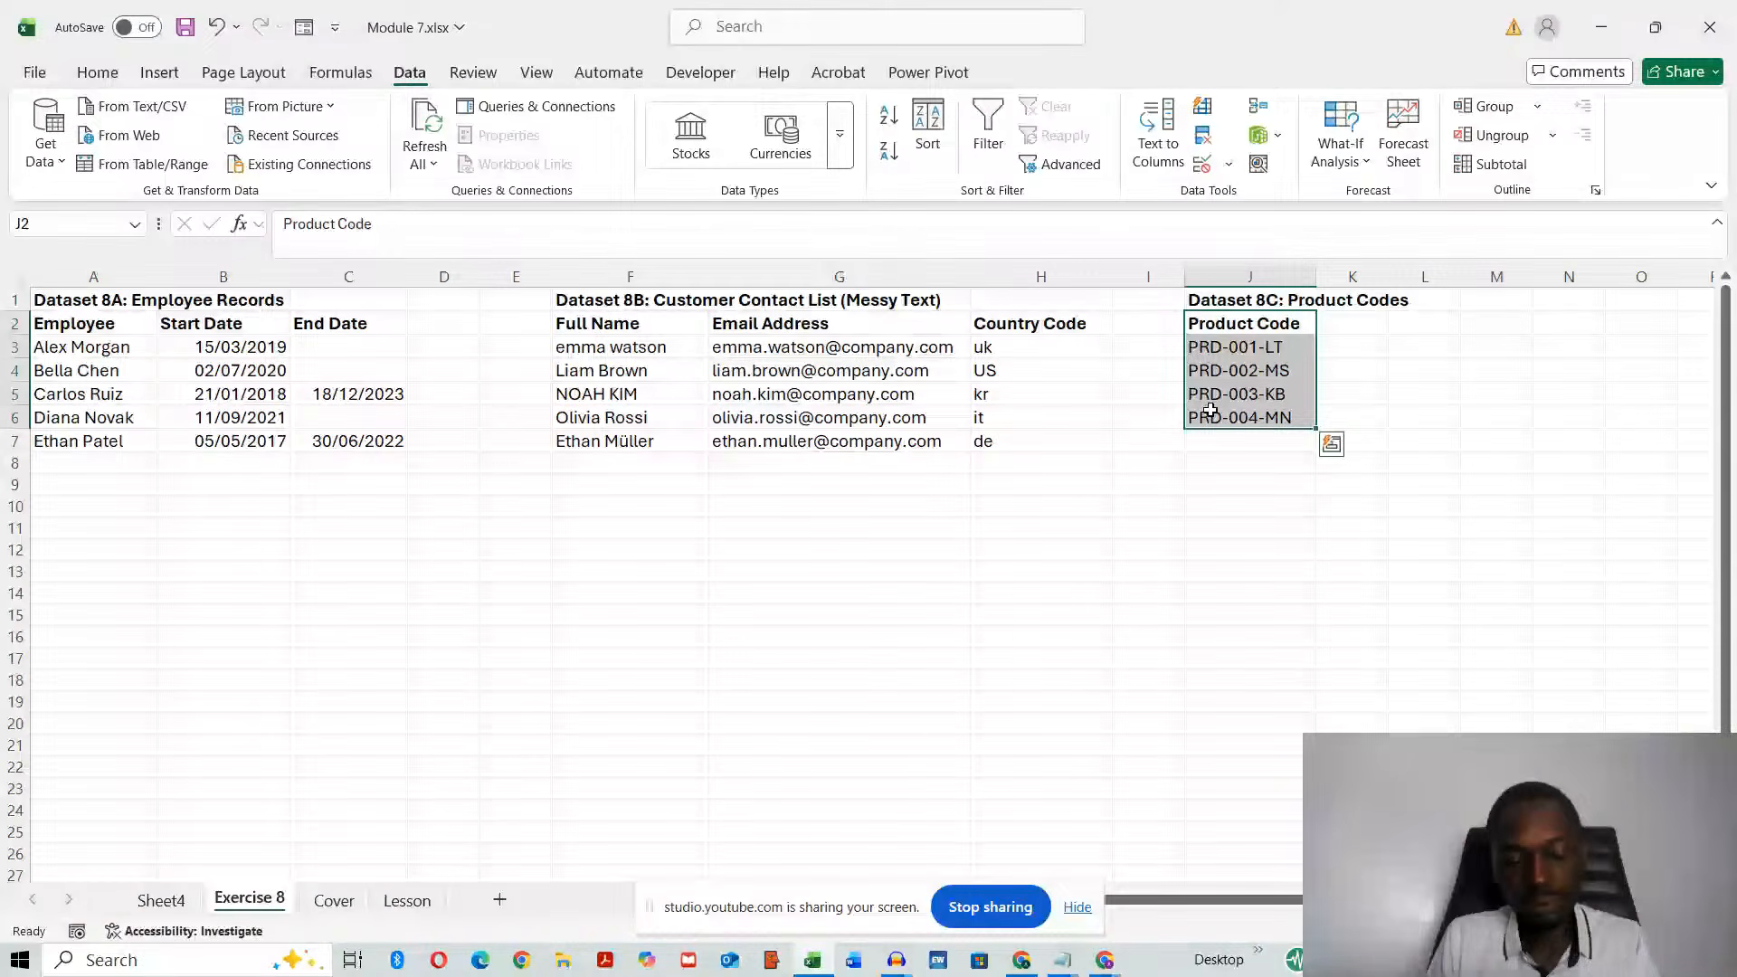
pyautogui.hotkey('ctrl', 'c')
pyautogui.hotkey('ctrl', 'a')
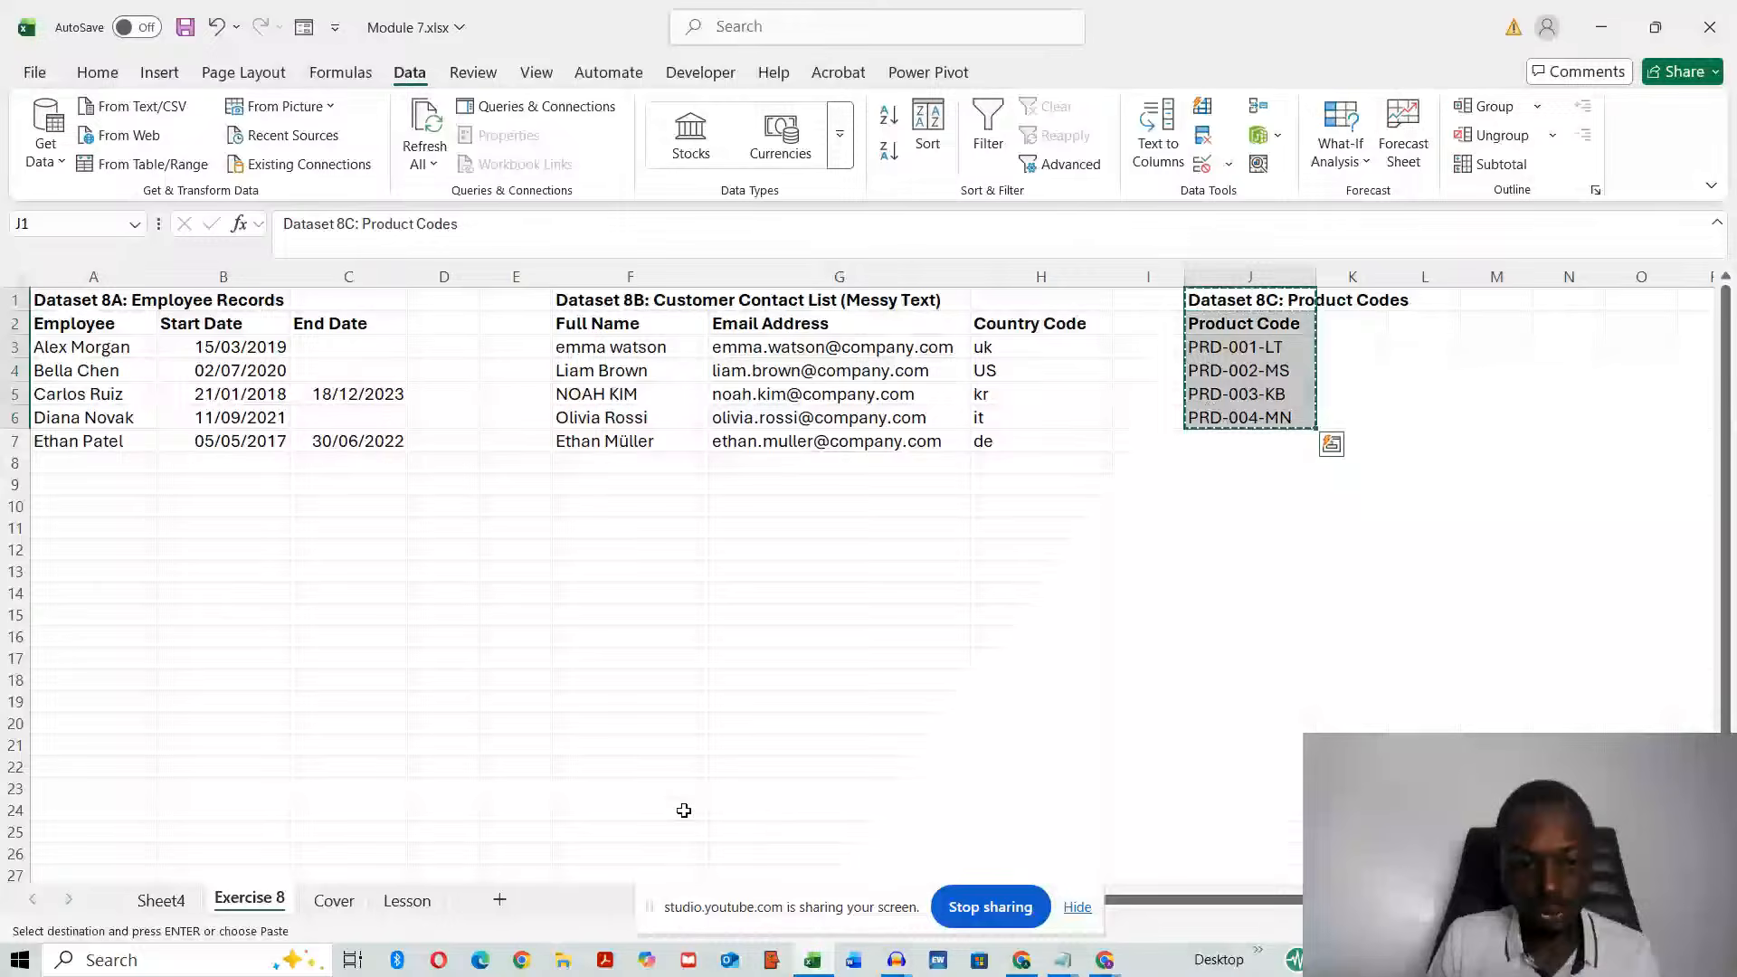
pyautogui.click(406, 900)
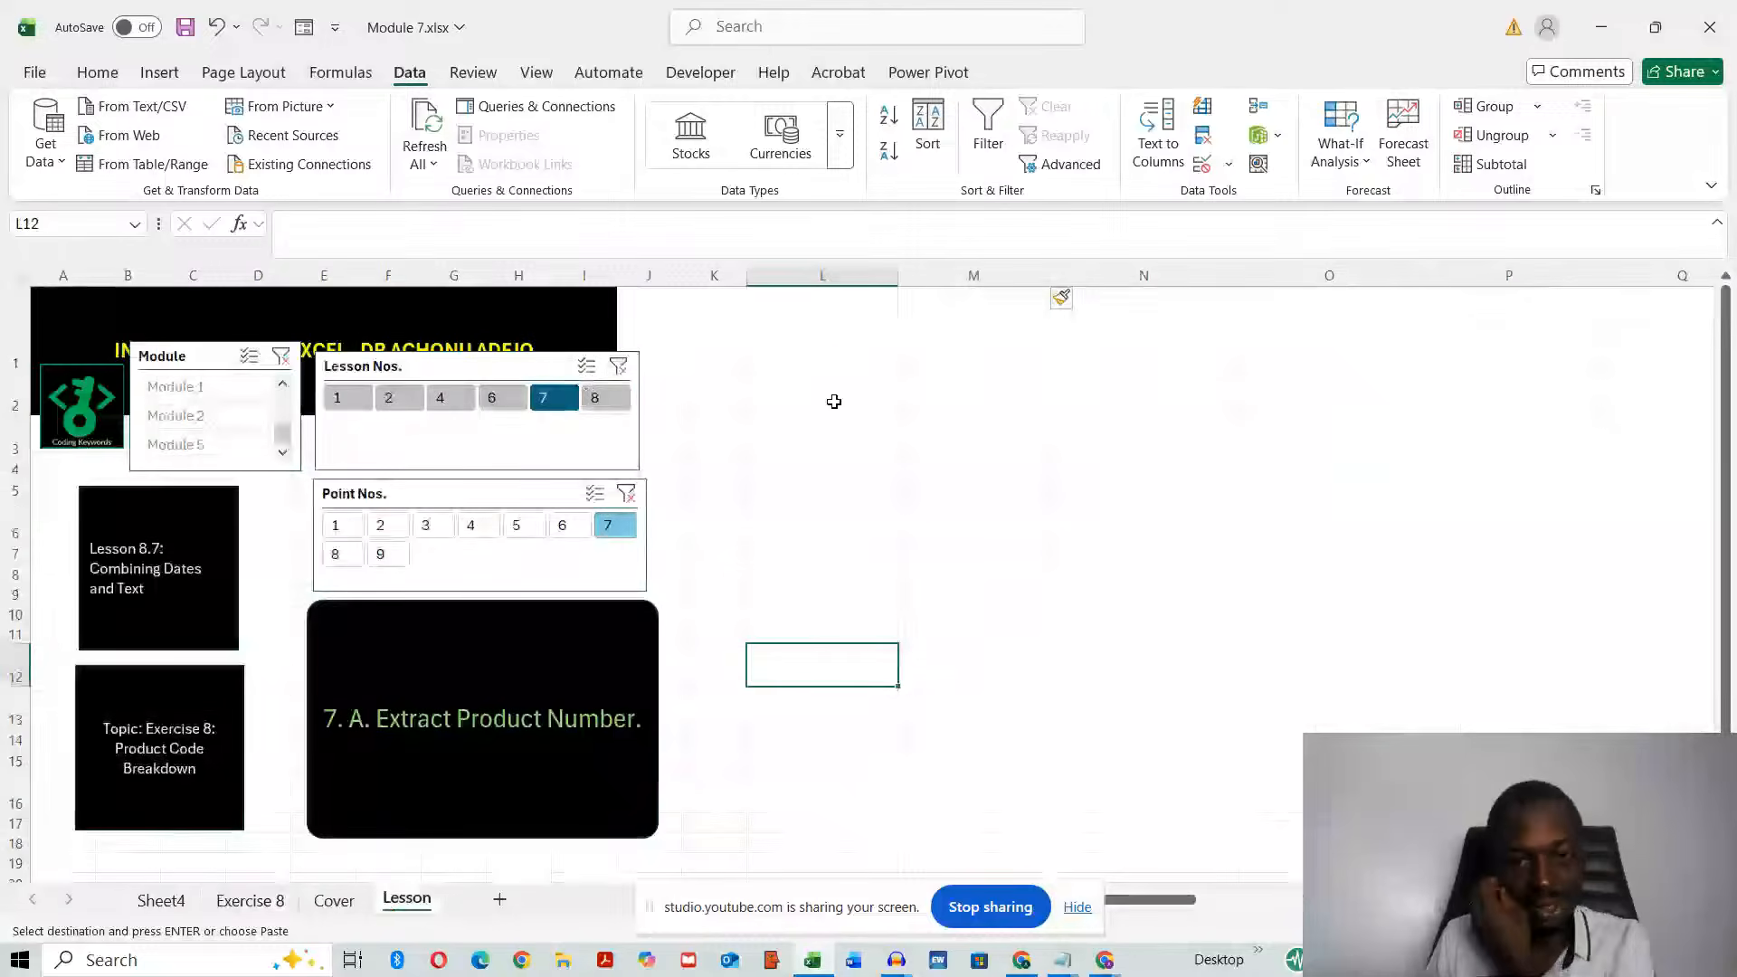
pyautogui.click(829, 361)
pyautogui.hotkey('ctrl', 'v')
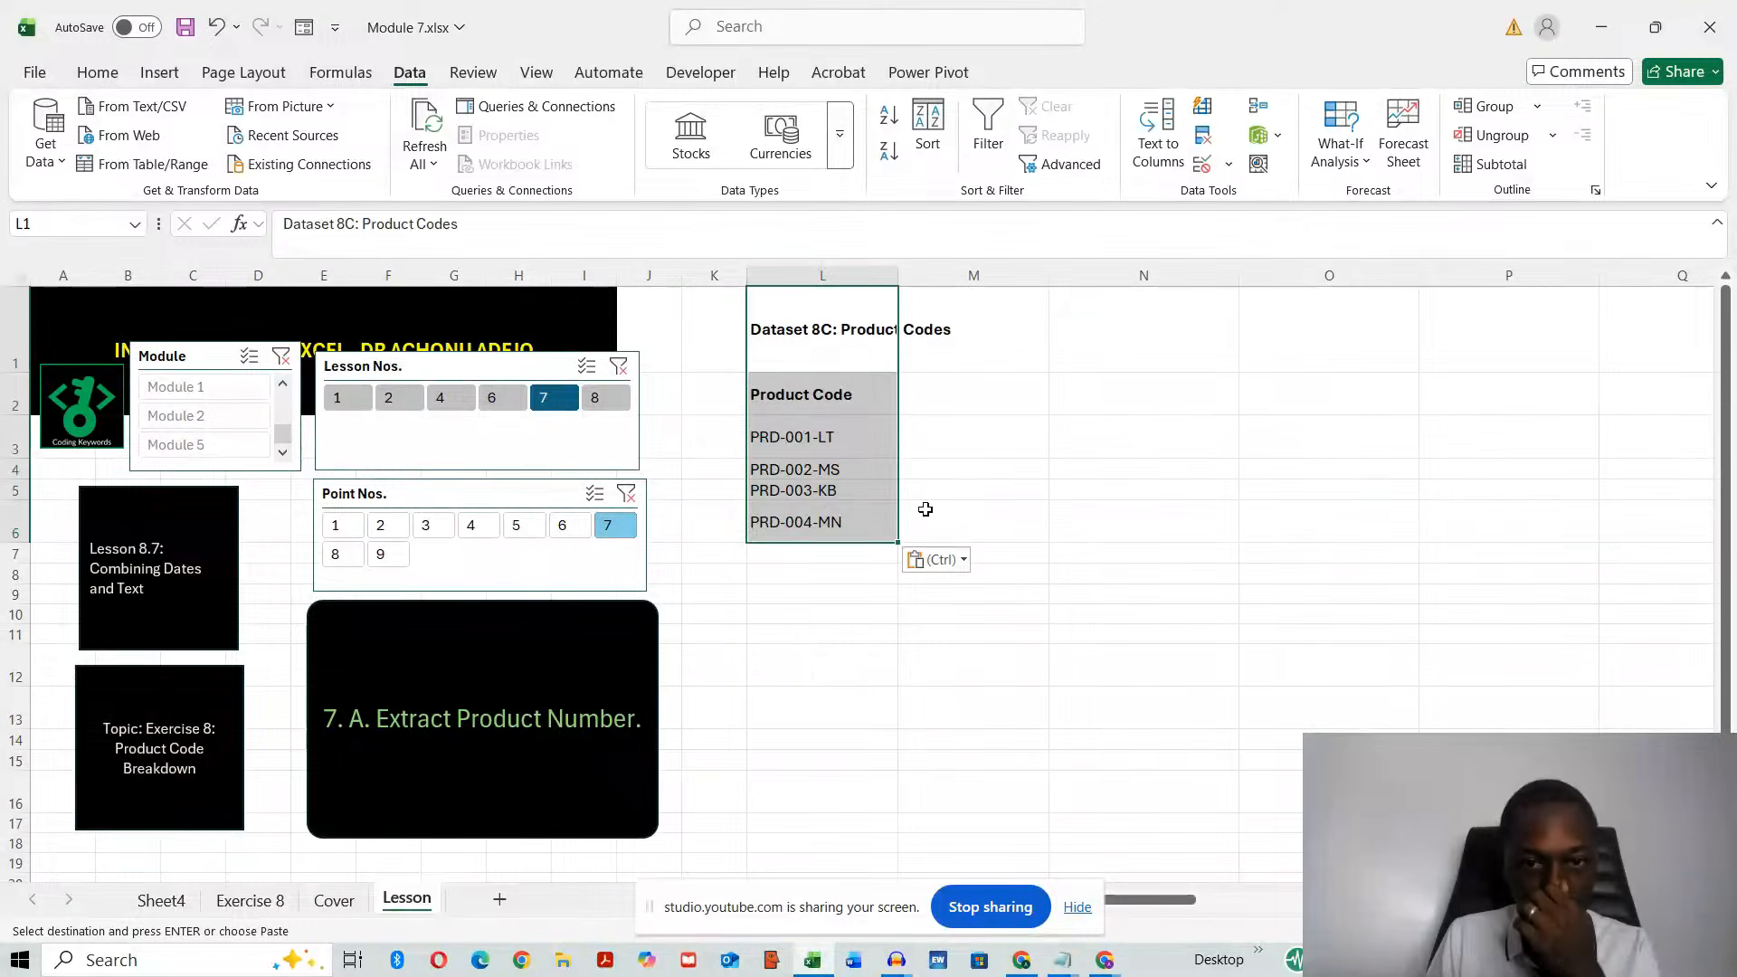
pyautogui.click(840, 633)
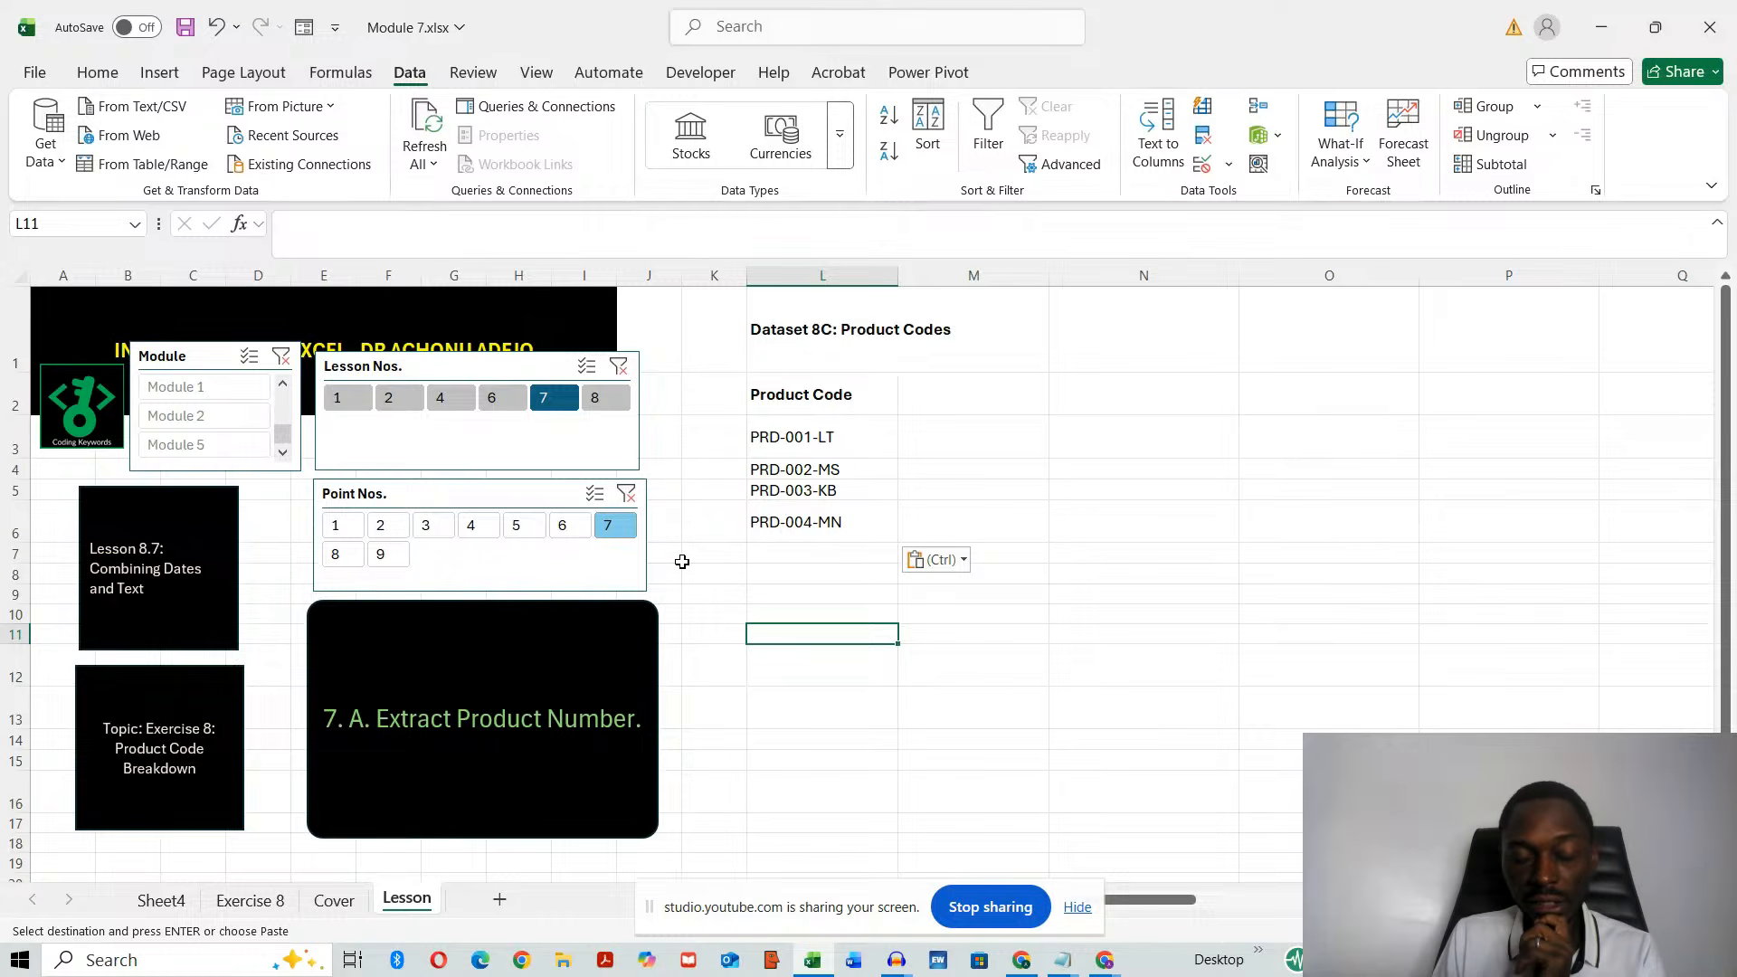
# - Review Lesson 7's exercise points 8 and 9, explanation point 1 and points 6 to 8, ending on point 6
pyautogui.click(331, 558)
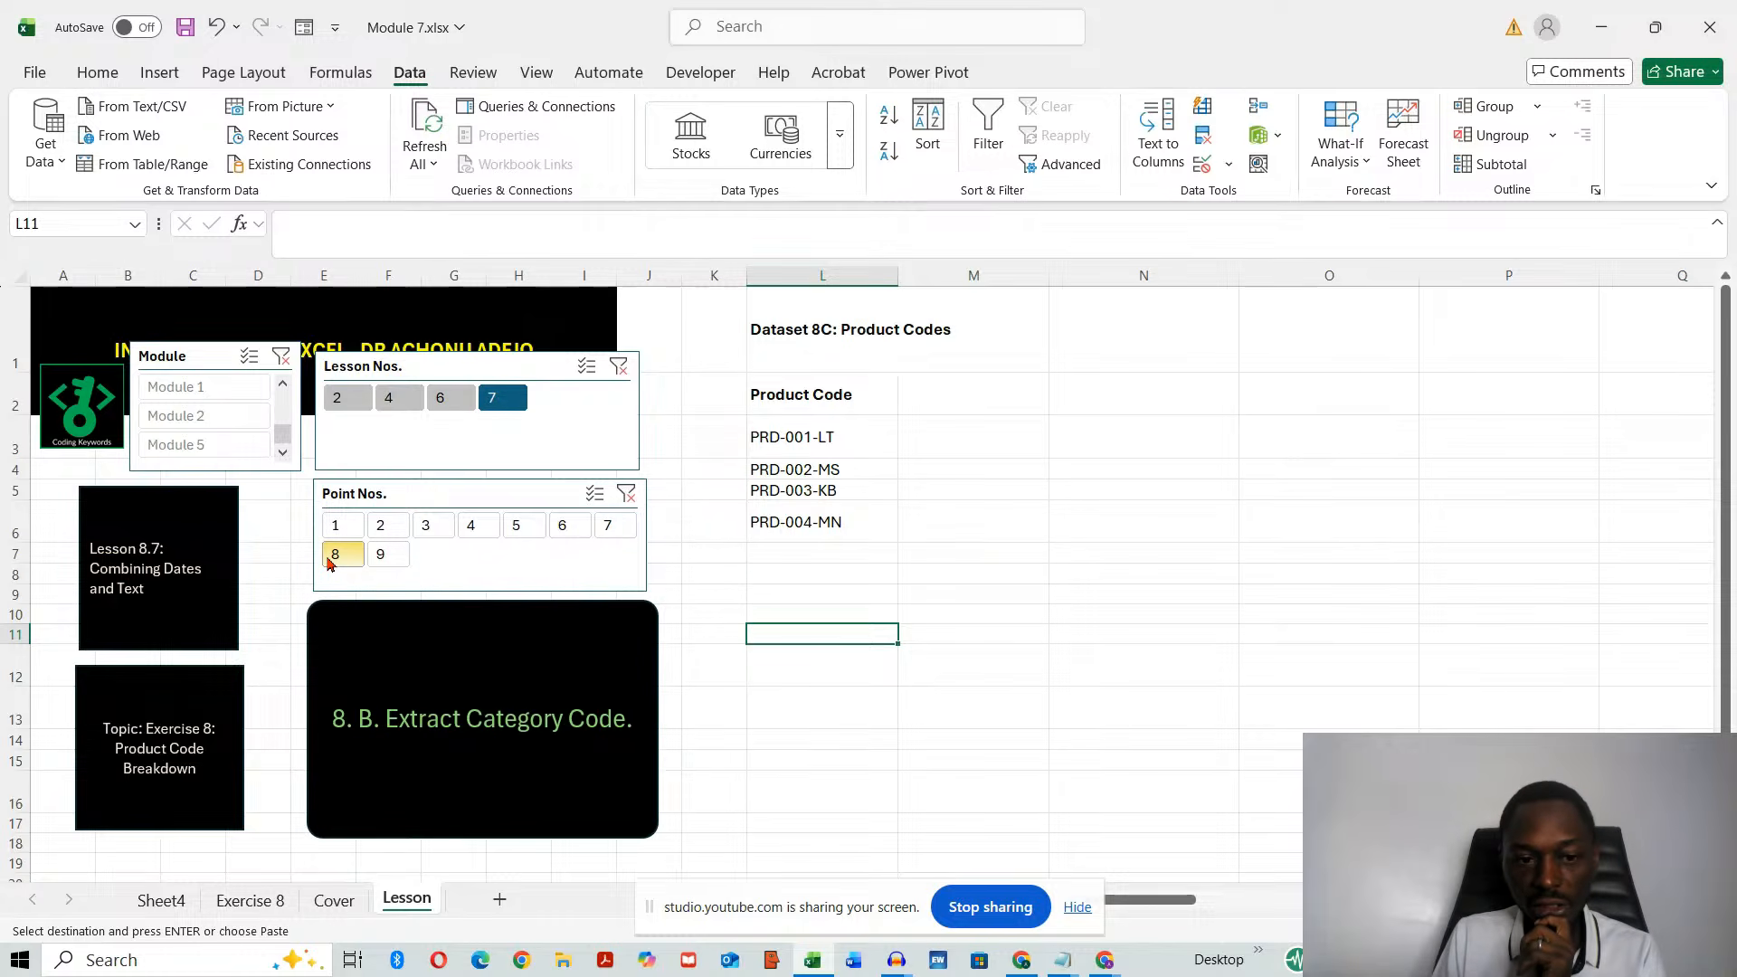
pyautogui.click(381, 556)
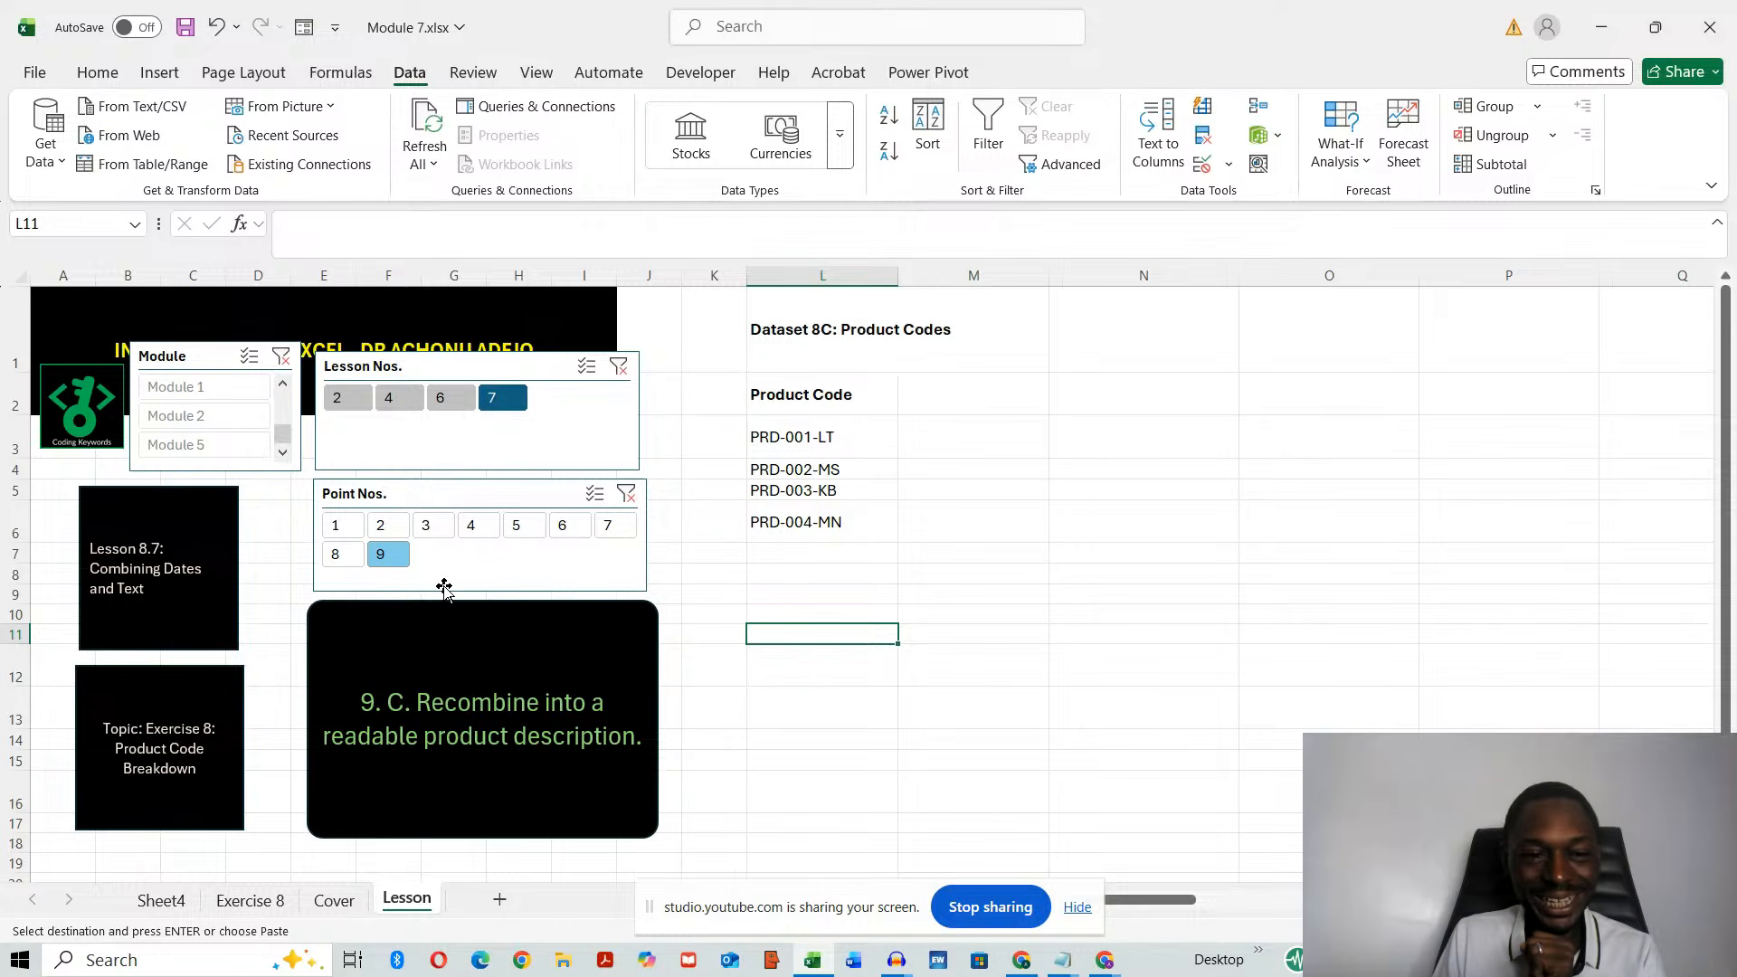
pyautogui.click(335, 525)
pyautogui.click(390, 429)
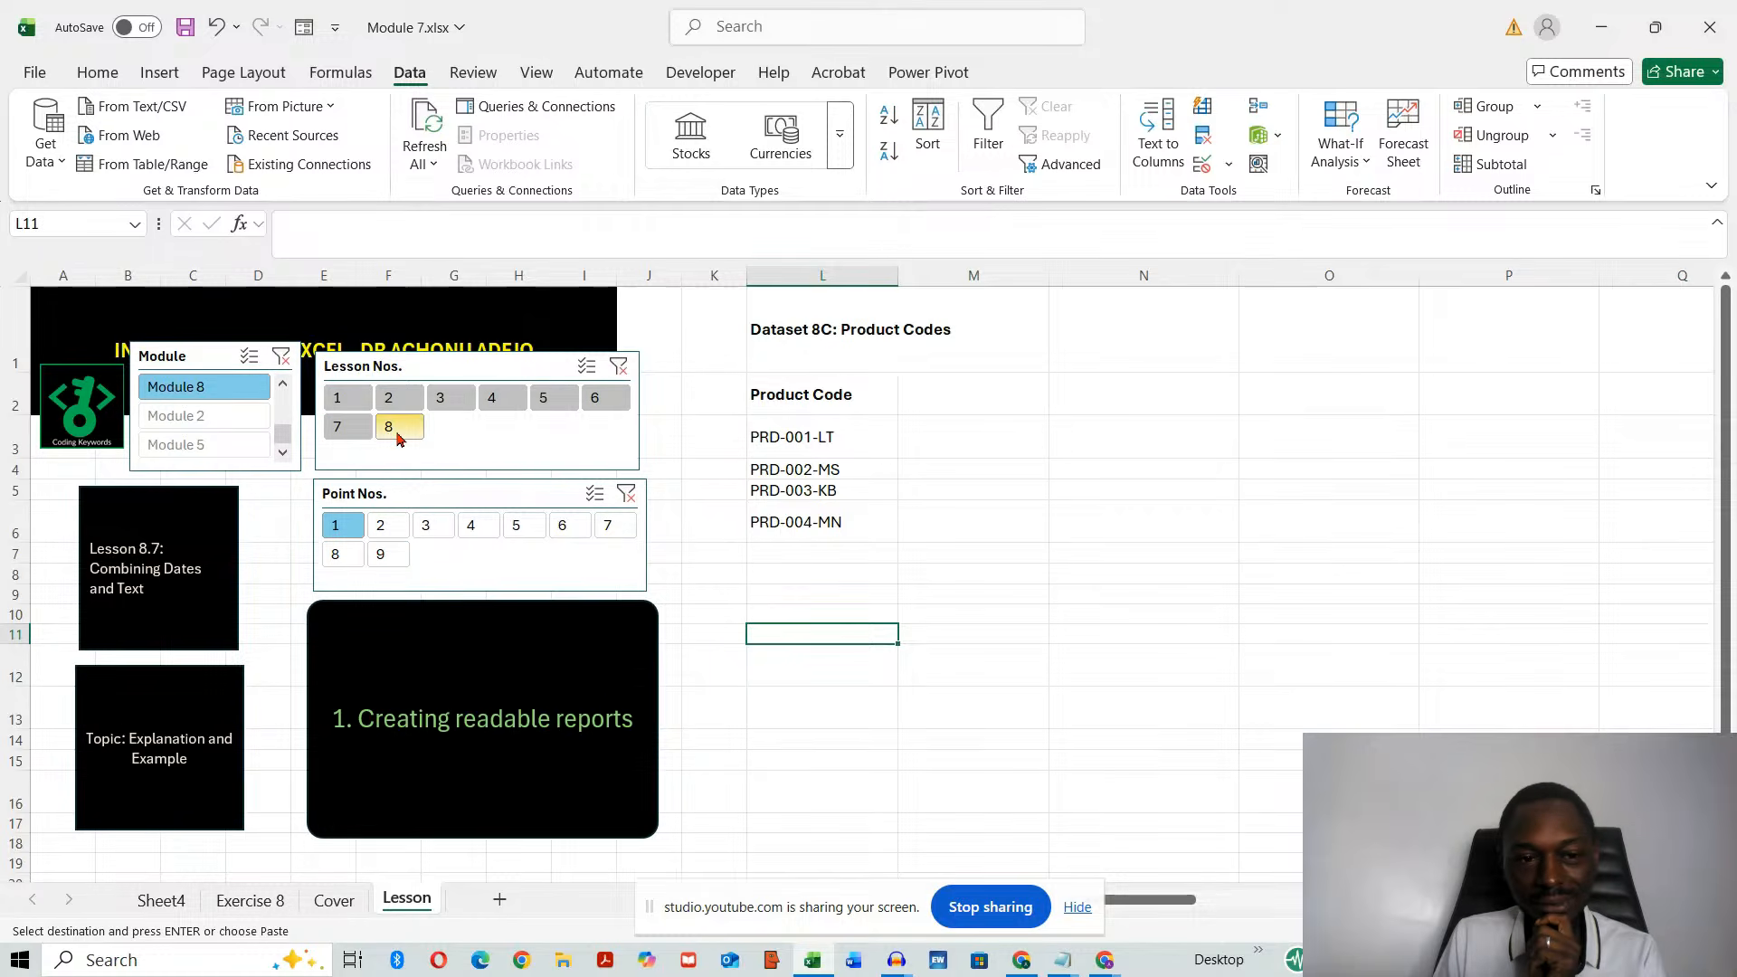
pyautogui.click(349, 431)
pyautogui.click(568, 528)
pyautogui.click(608, 543)
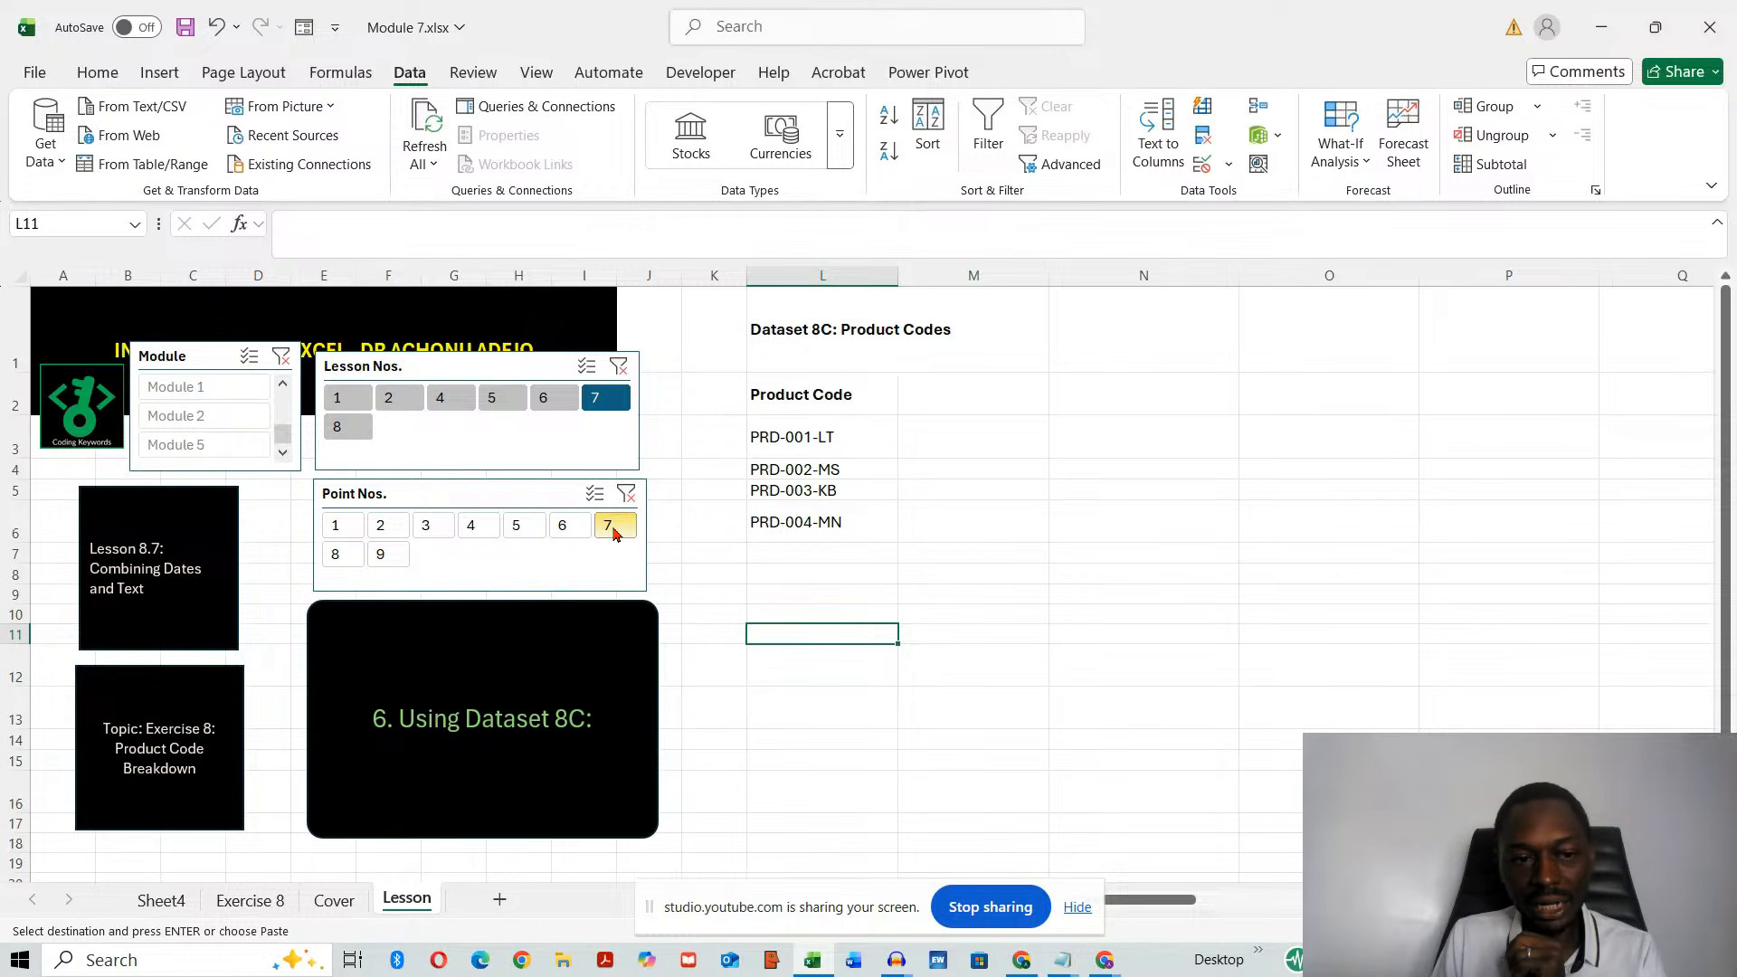
pyautogui.click(342, 554)
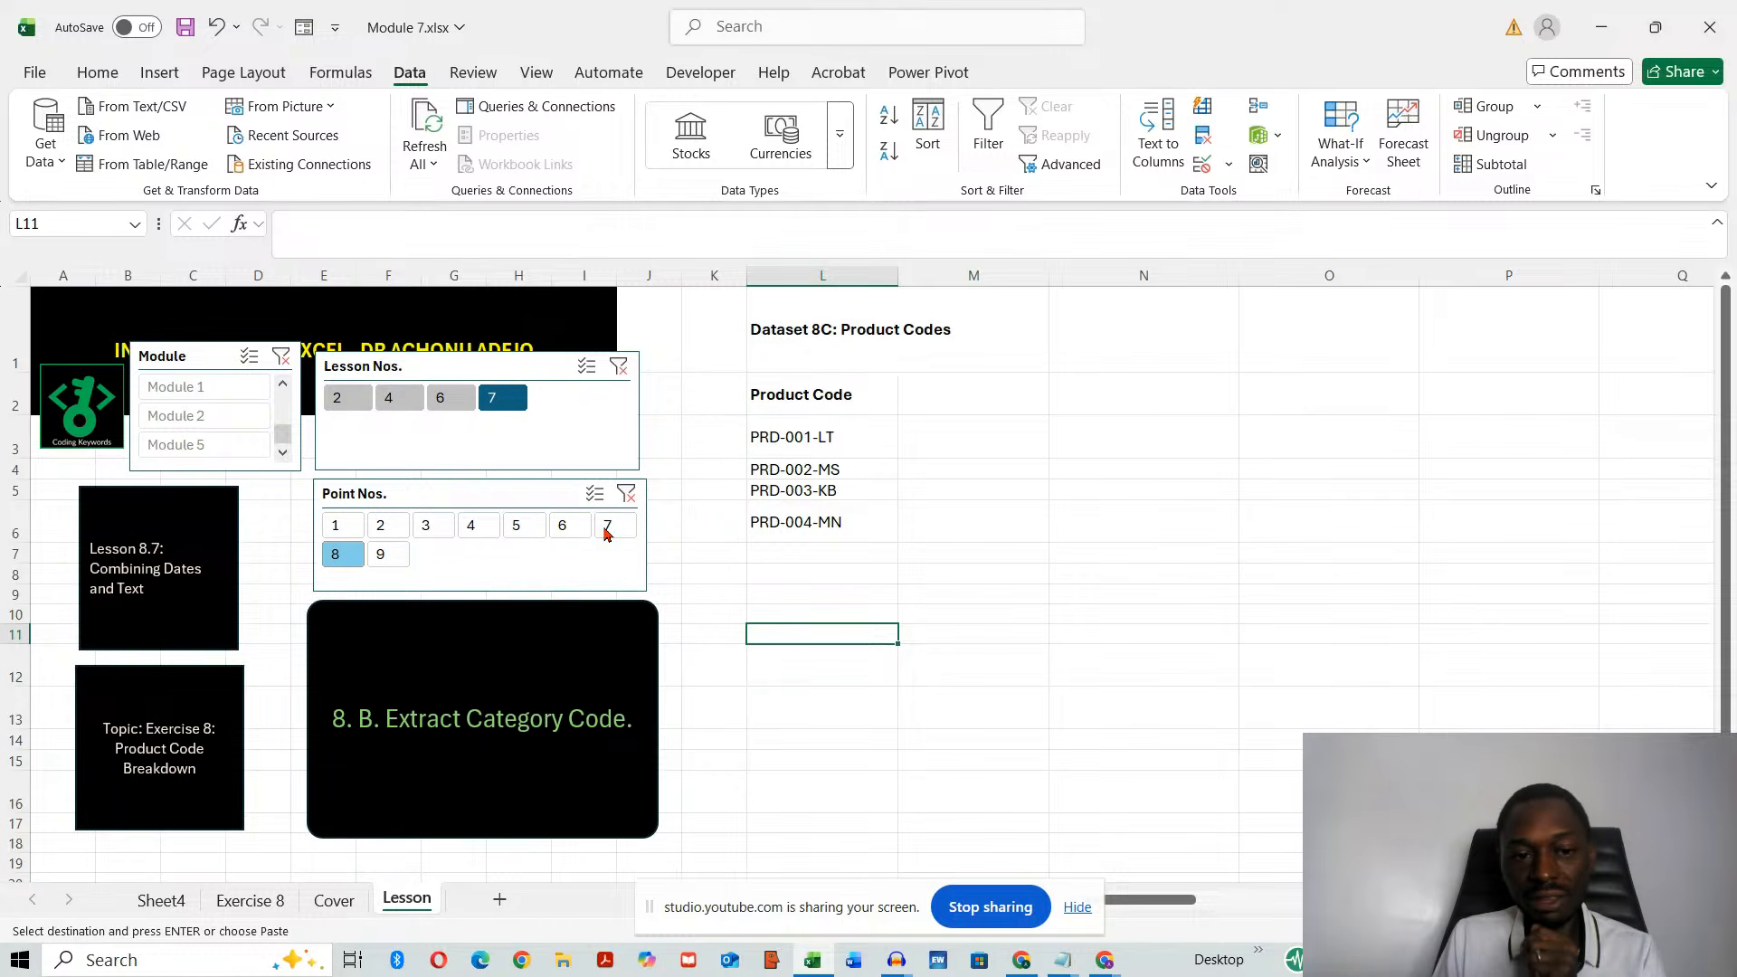
pyautogui.click(570, 529)
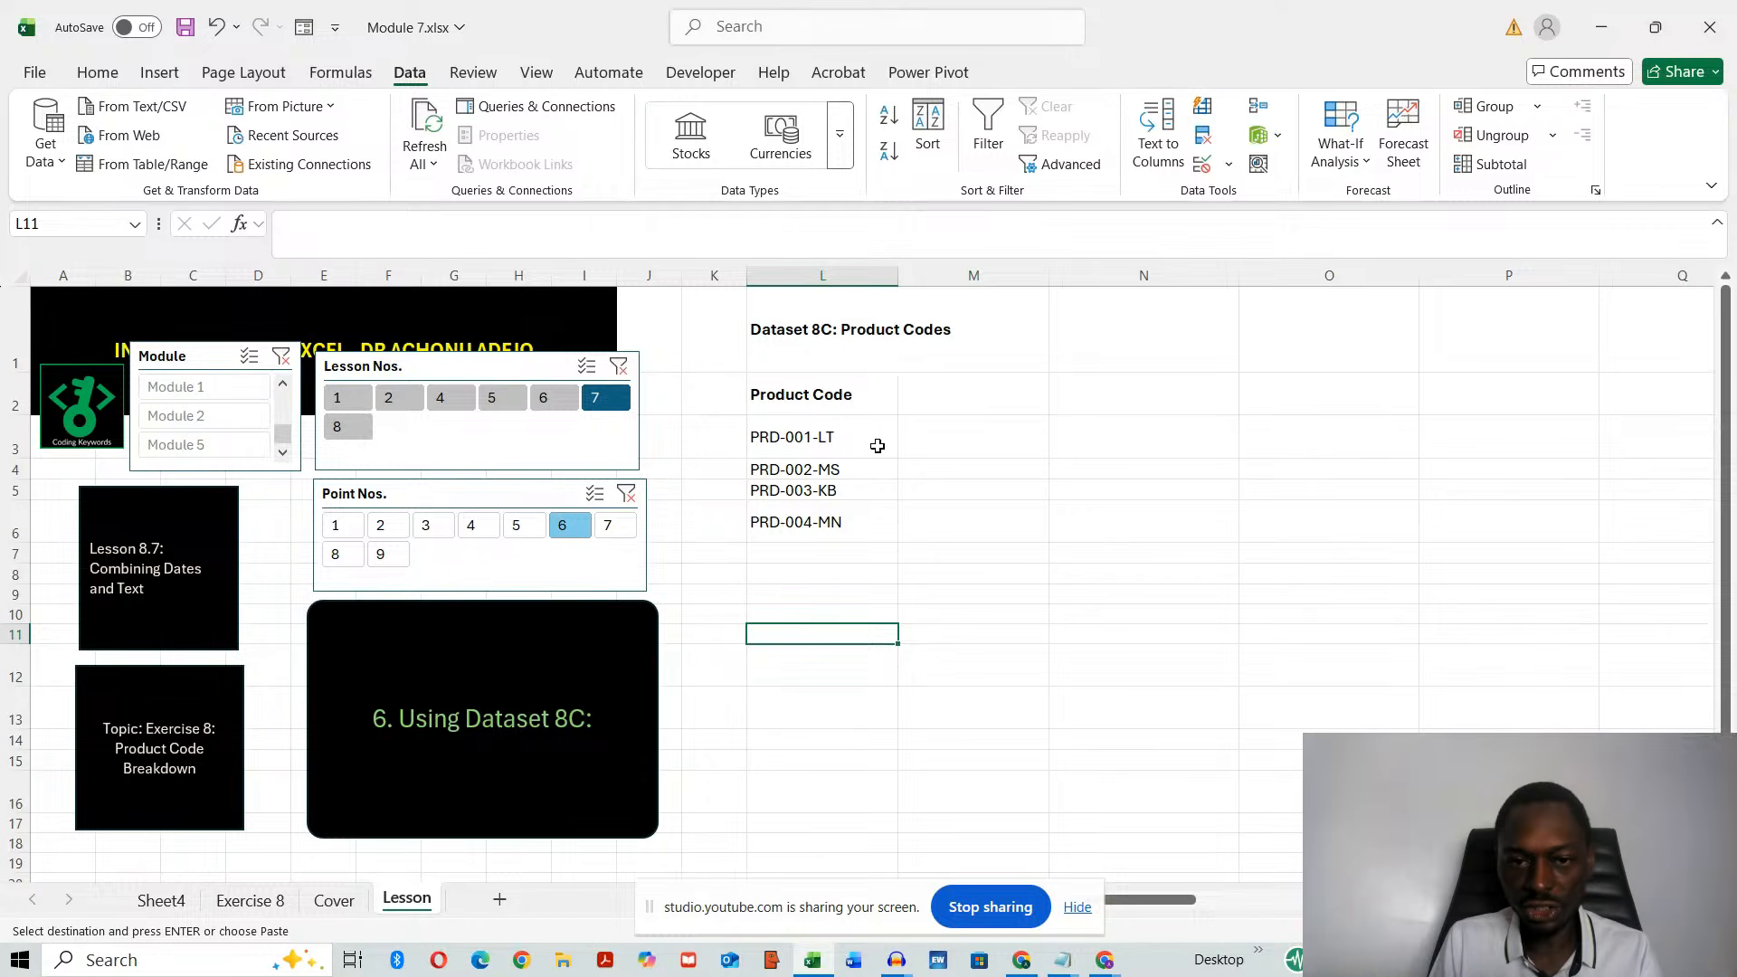
# - Copy the Product Code list in L2:L6 and switch to ChatGPT in the browser
pyautogui.moveTo(831, 395); pyautogui.dragTo(832, 534)
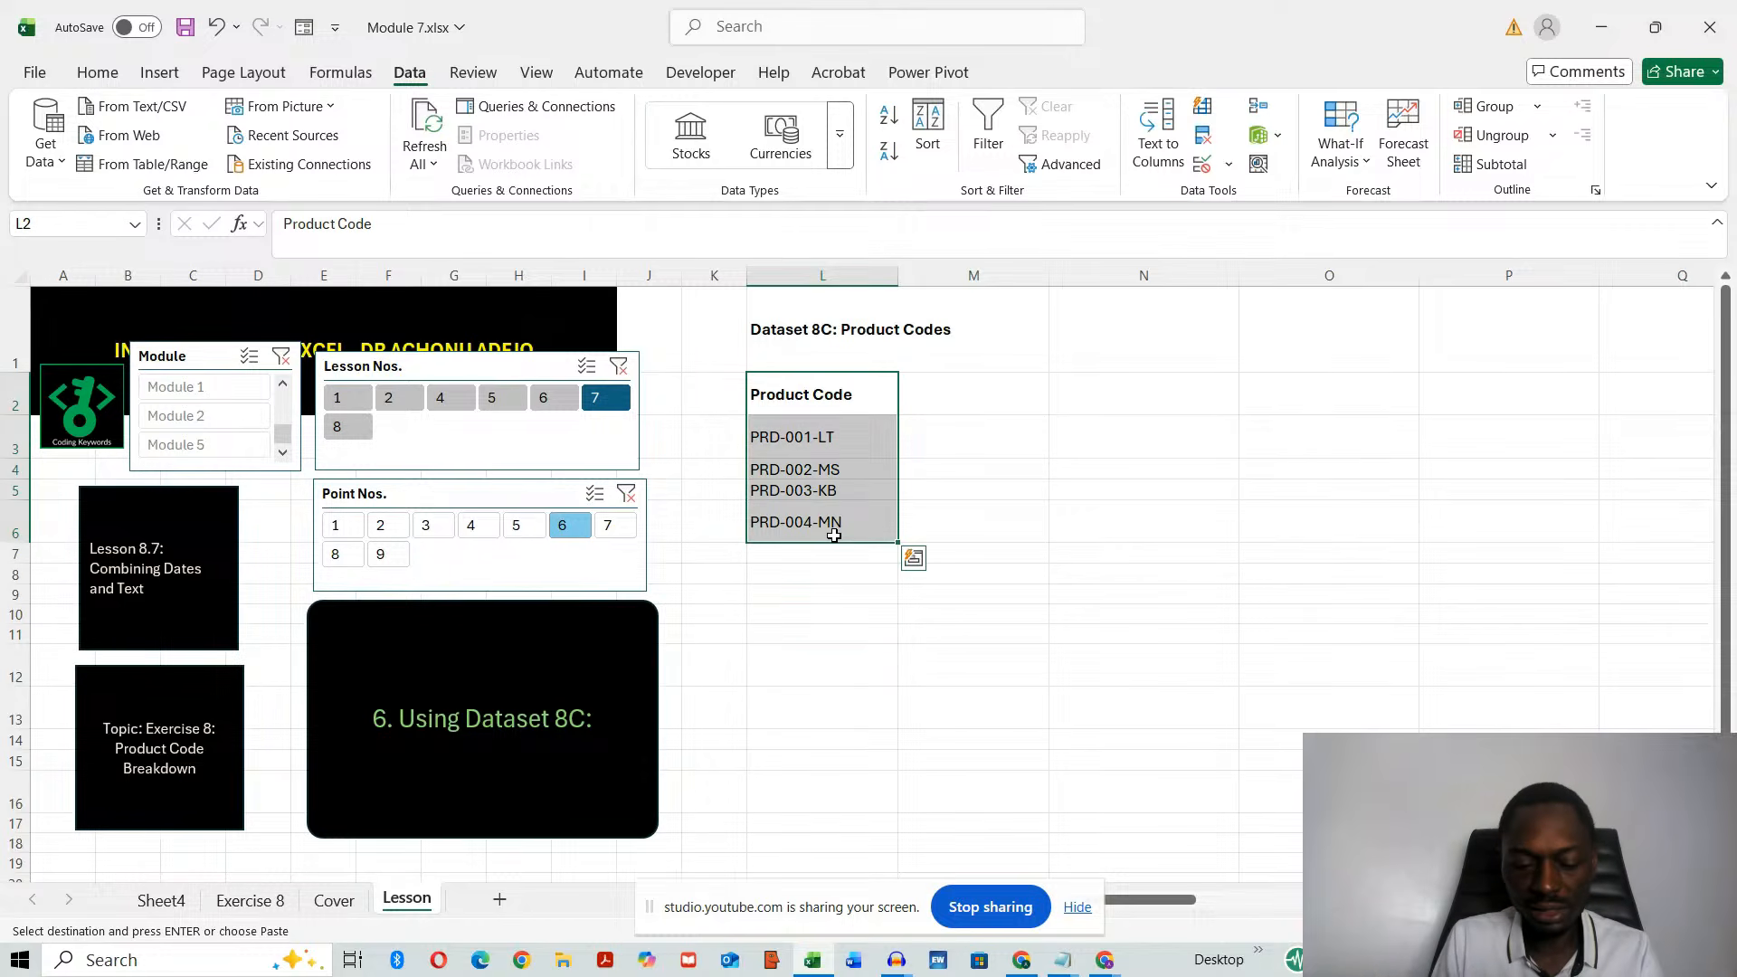
pyautogui.hotkey('ctrl', 'c')
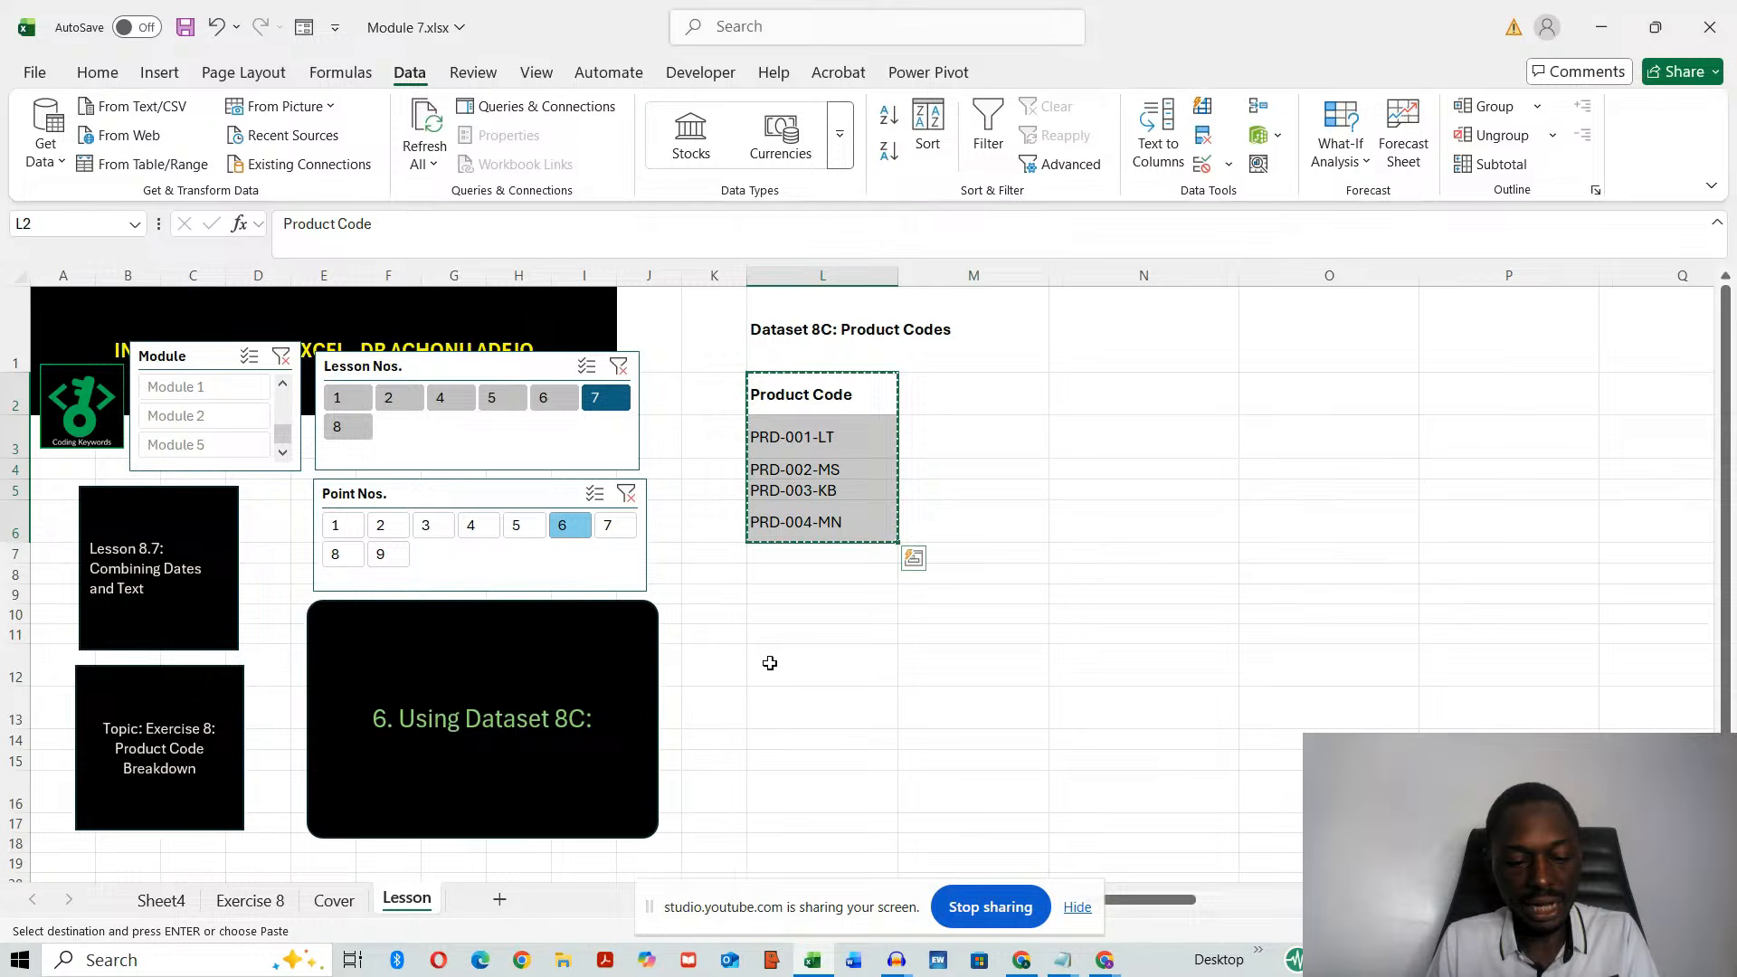
pyautogui.hotkey('alt', 'Tab')
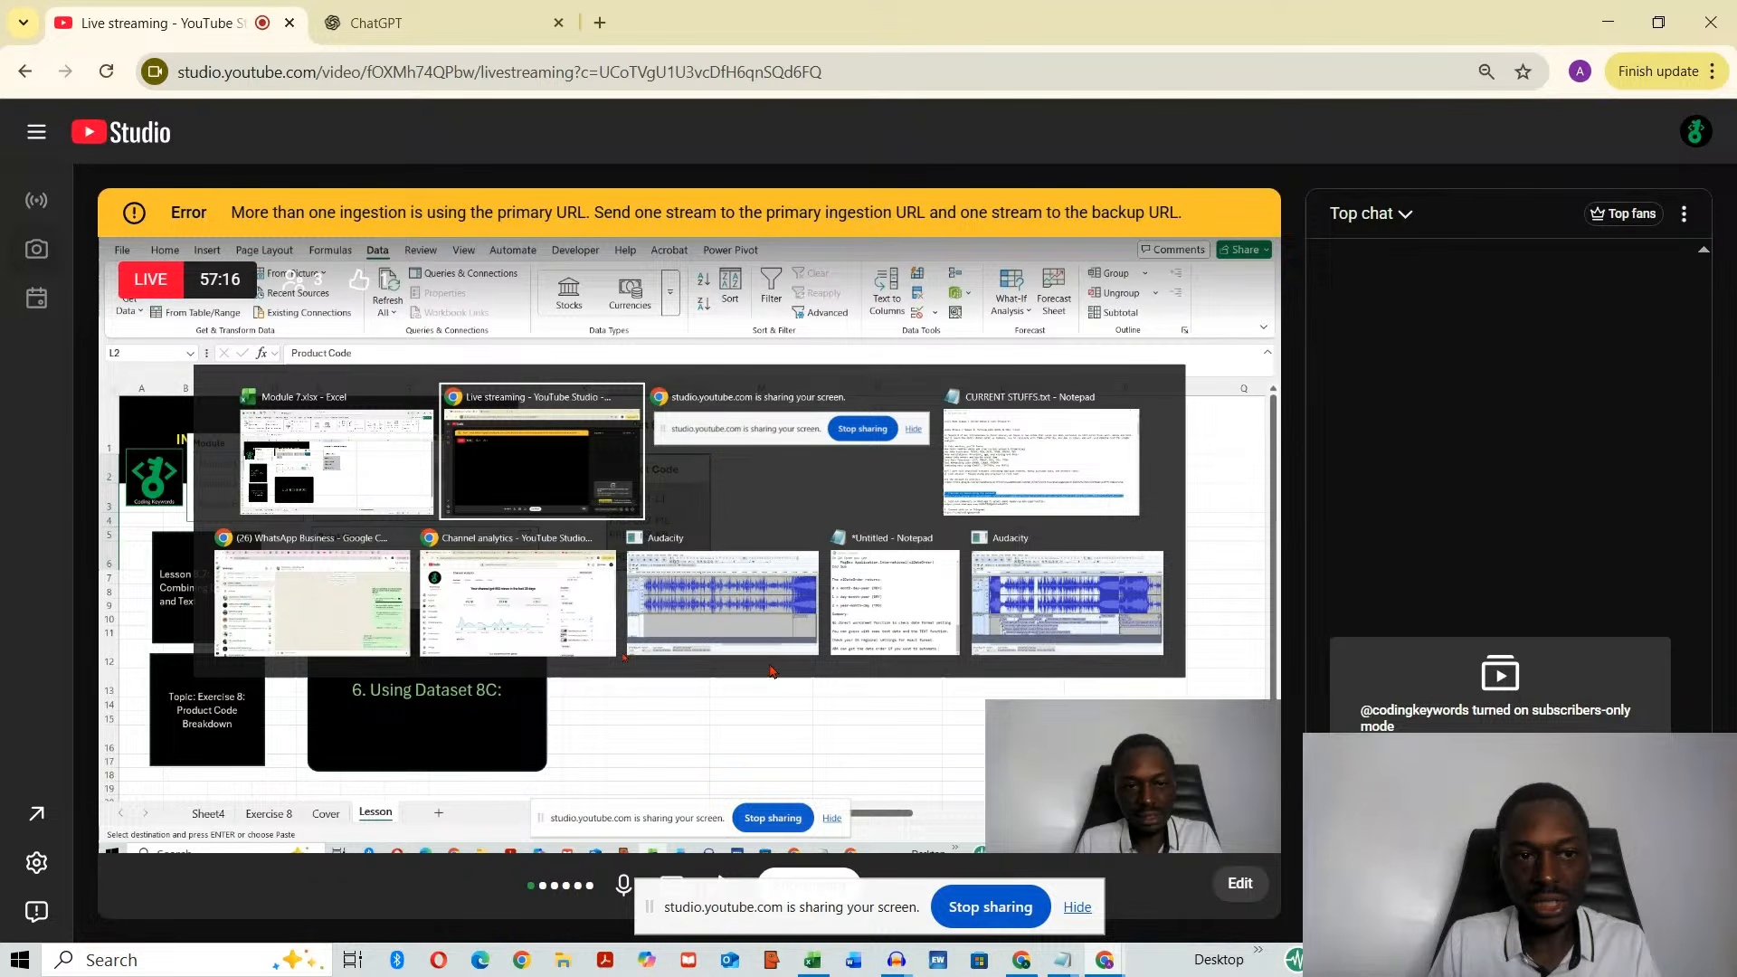
pyautogui.hotkey('ctrl', 'Tab')
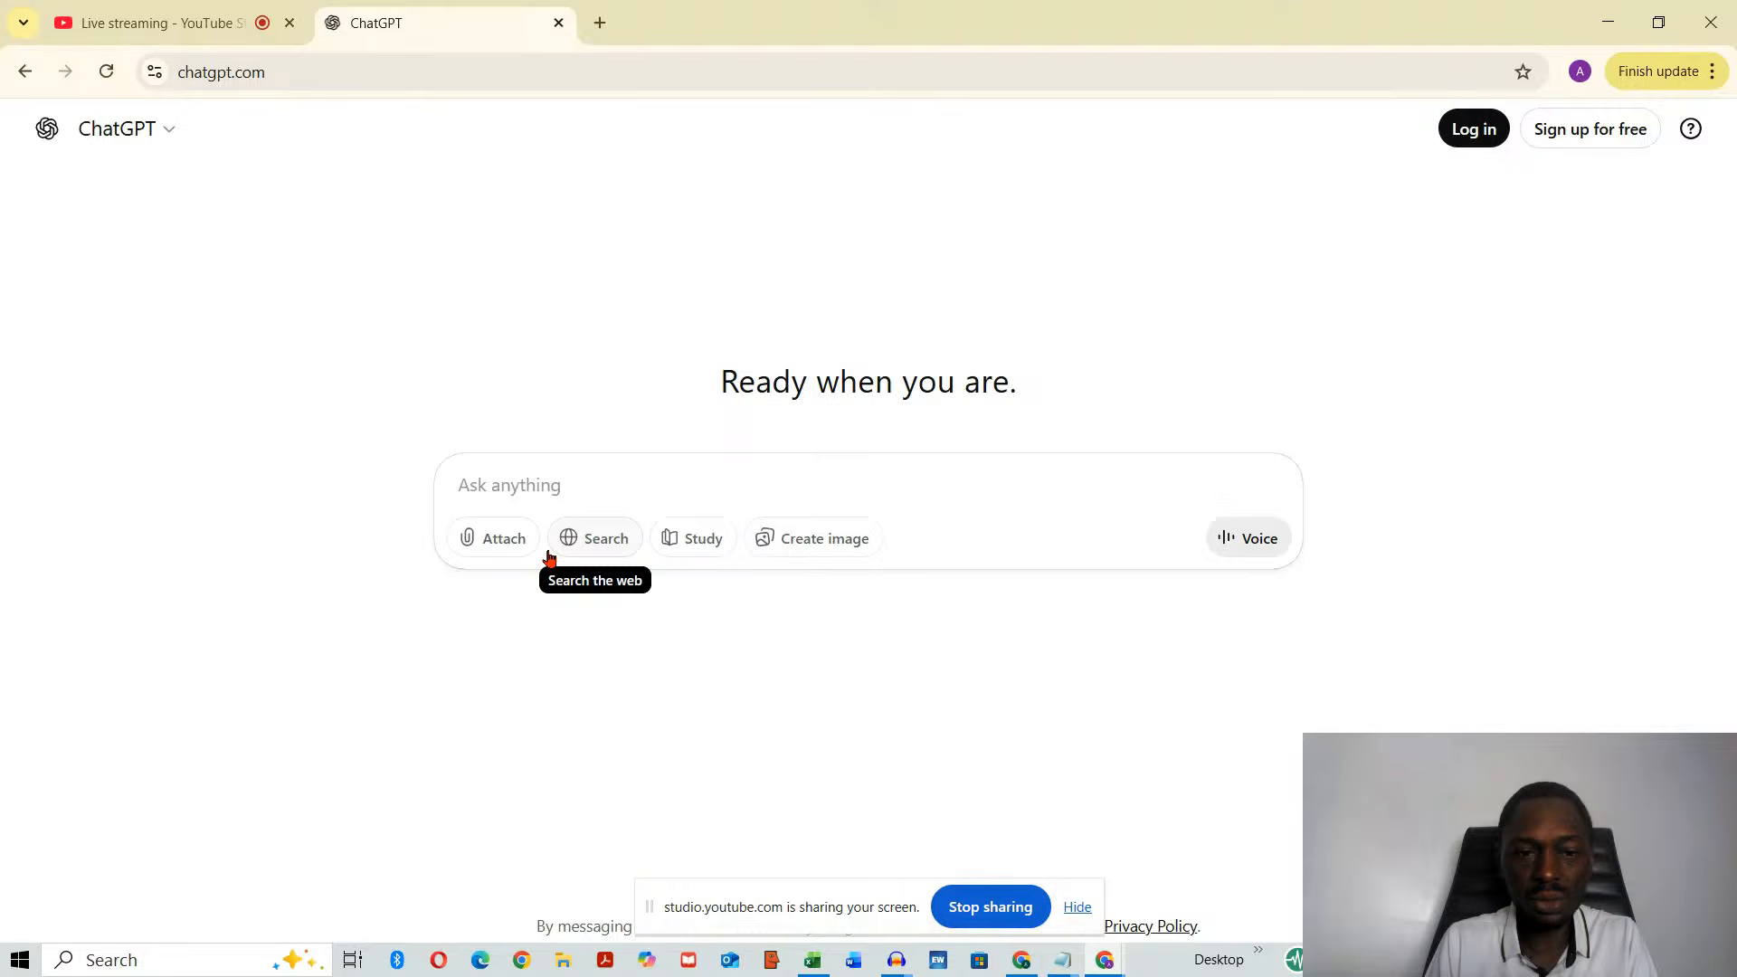
# - Return to the Excel Lesson sheet and go through exercise points 7 to 9, ending on recombining into a product description
pyautogui.hotkey('alt', 'Tab')
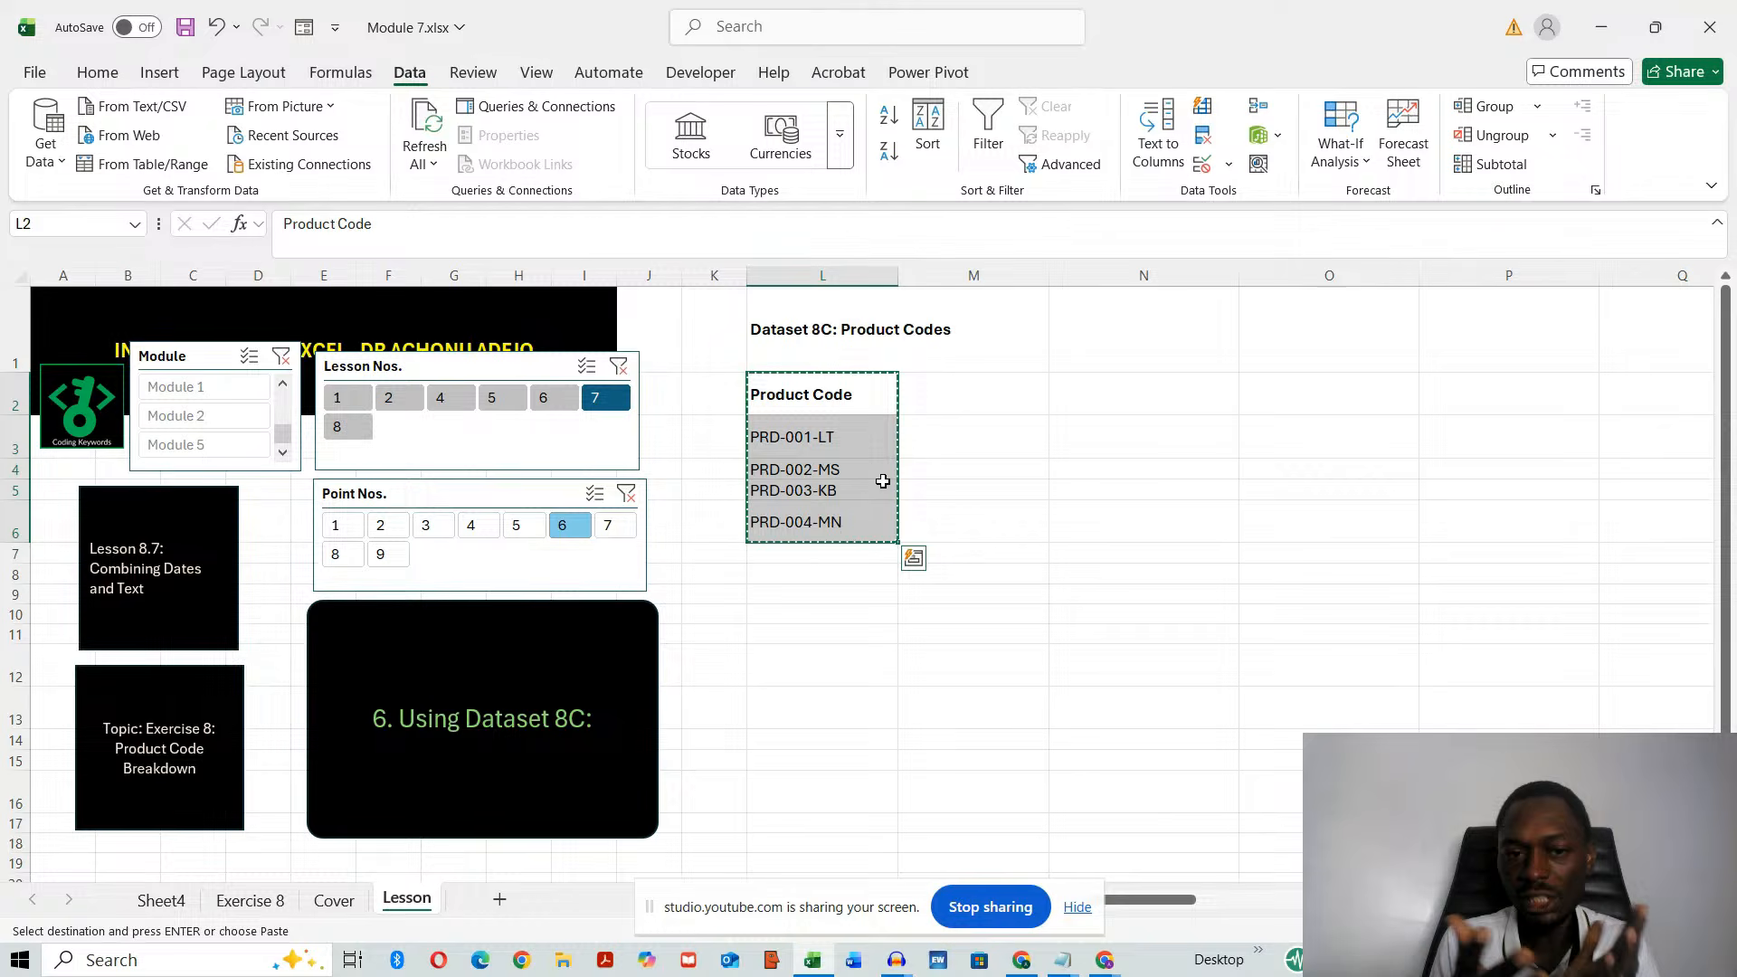
pyautogui.click(615, 524)
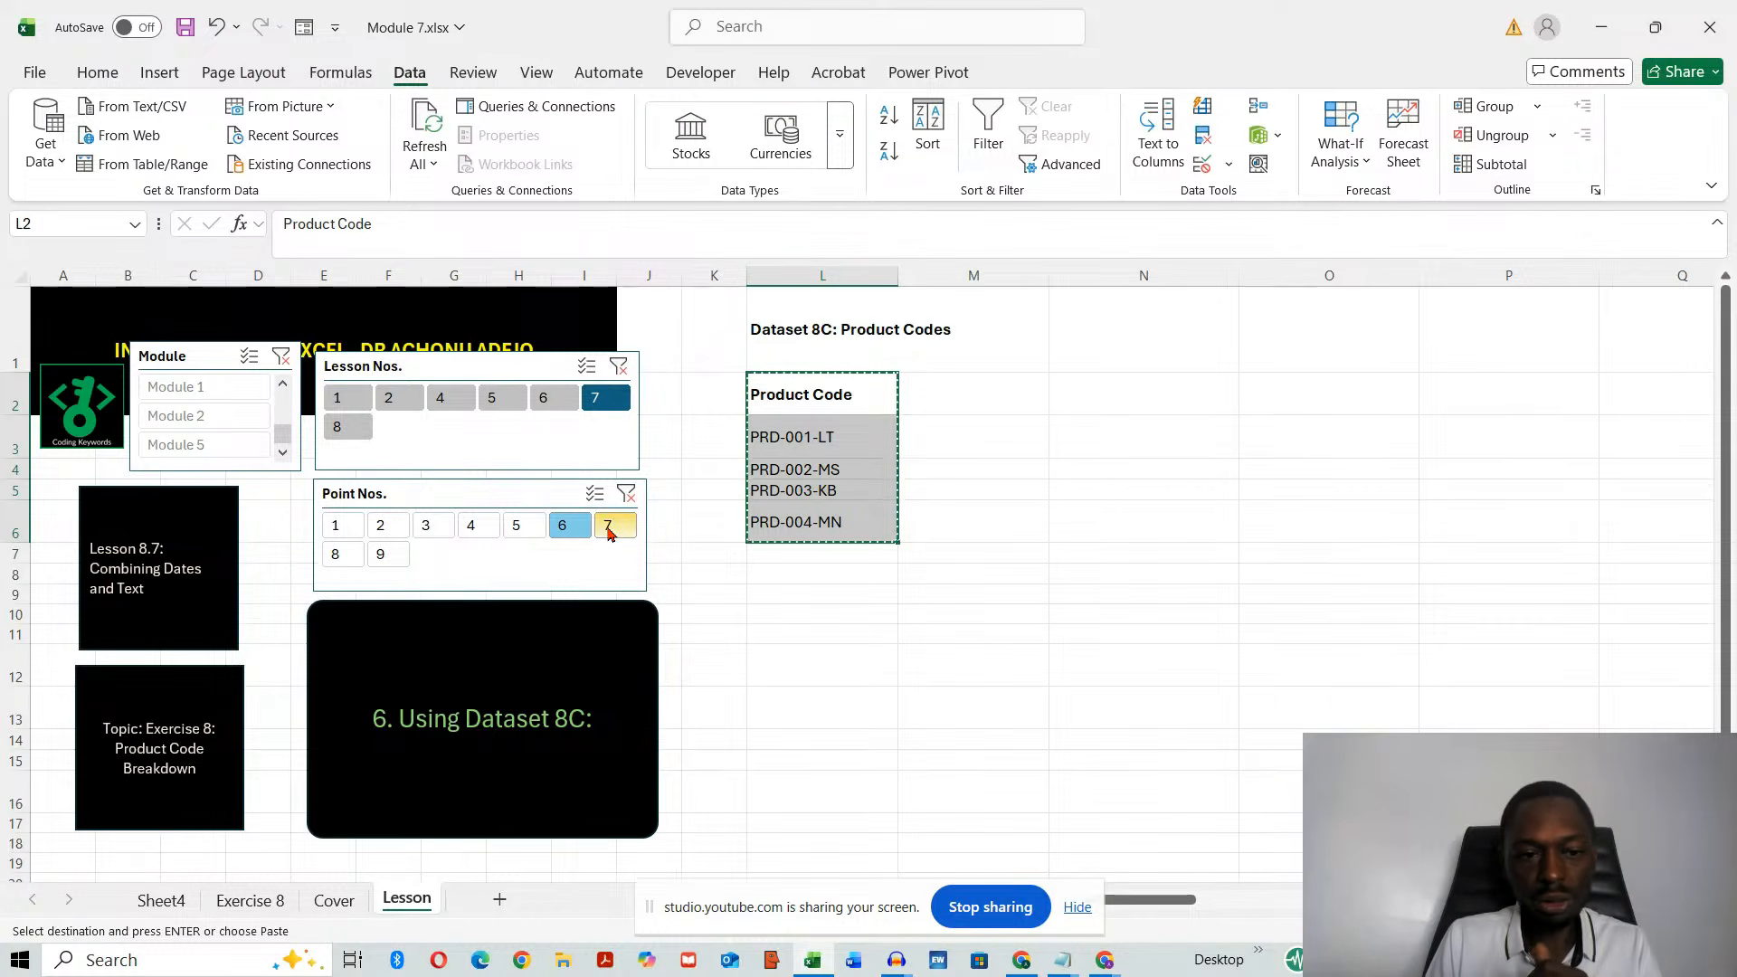
pyautogui.click(342, 553)
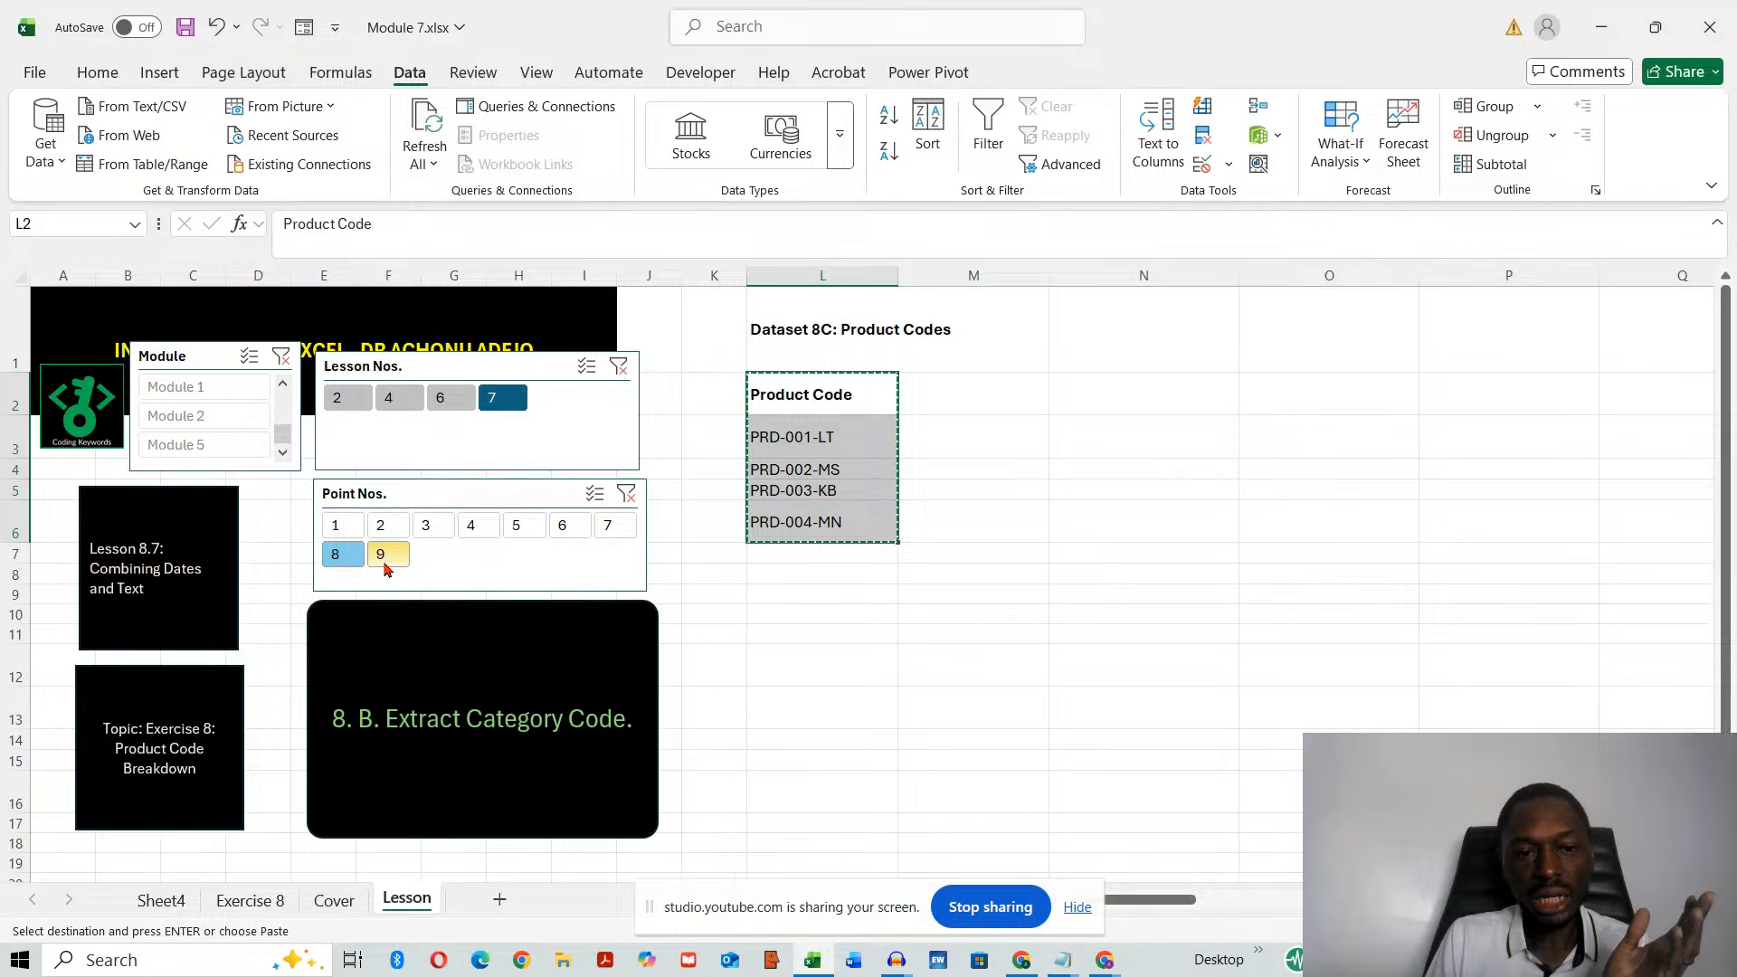
pyautogui.click(384, 561)
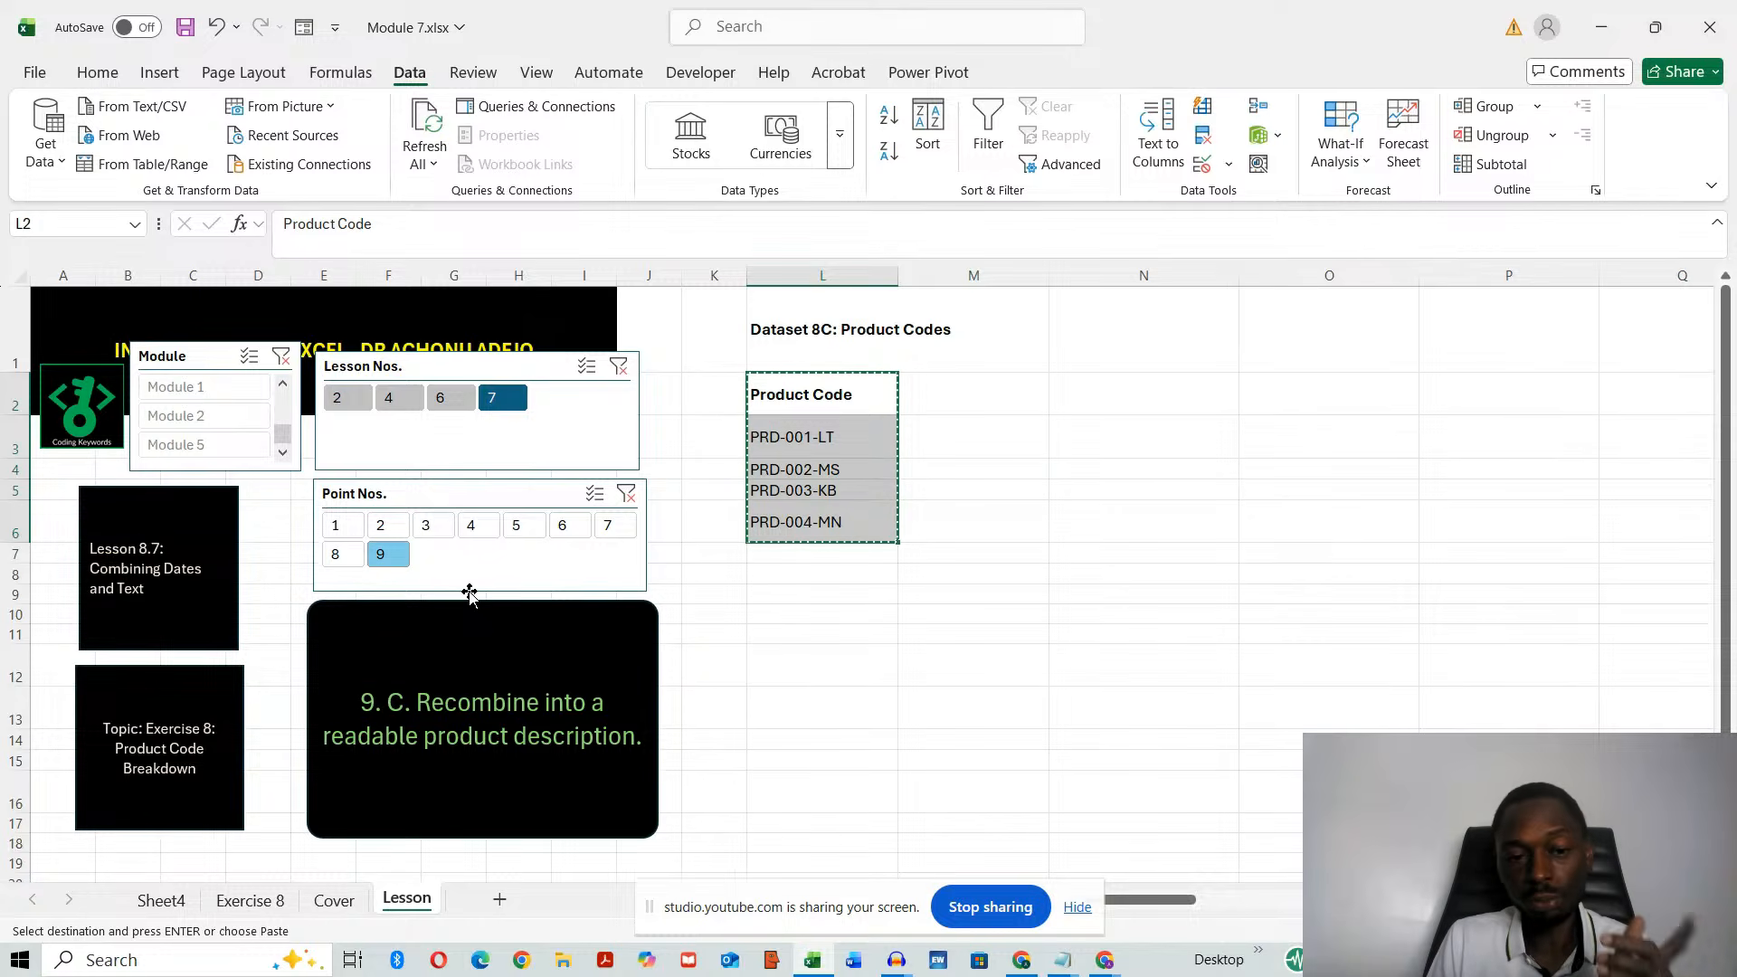
pyautogui.hotkey('ctrl', 'v')
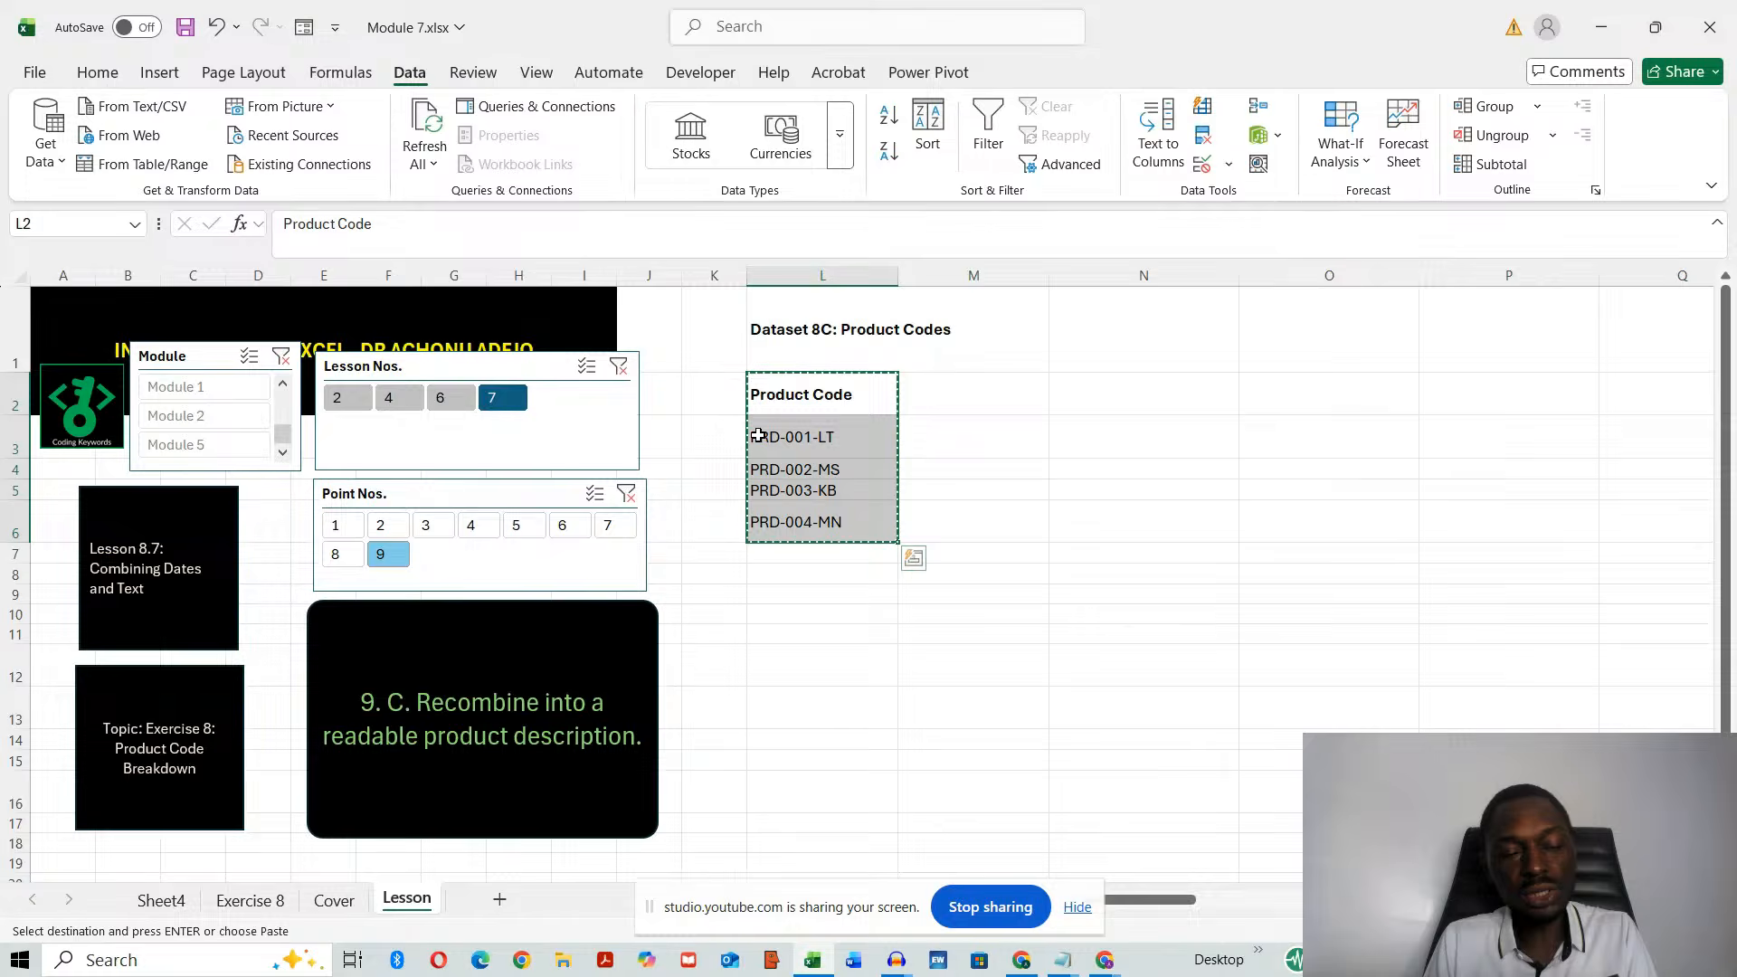
# - Switch to ChatGPT and write the prompt "Look at this dataset below and guide me on how to extract the product number and product codes"
pyautogui.hotkey('alt', 'Tab')
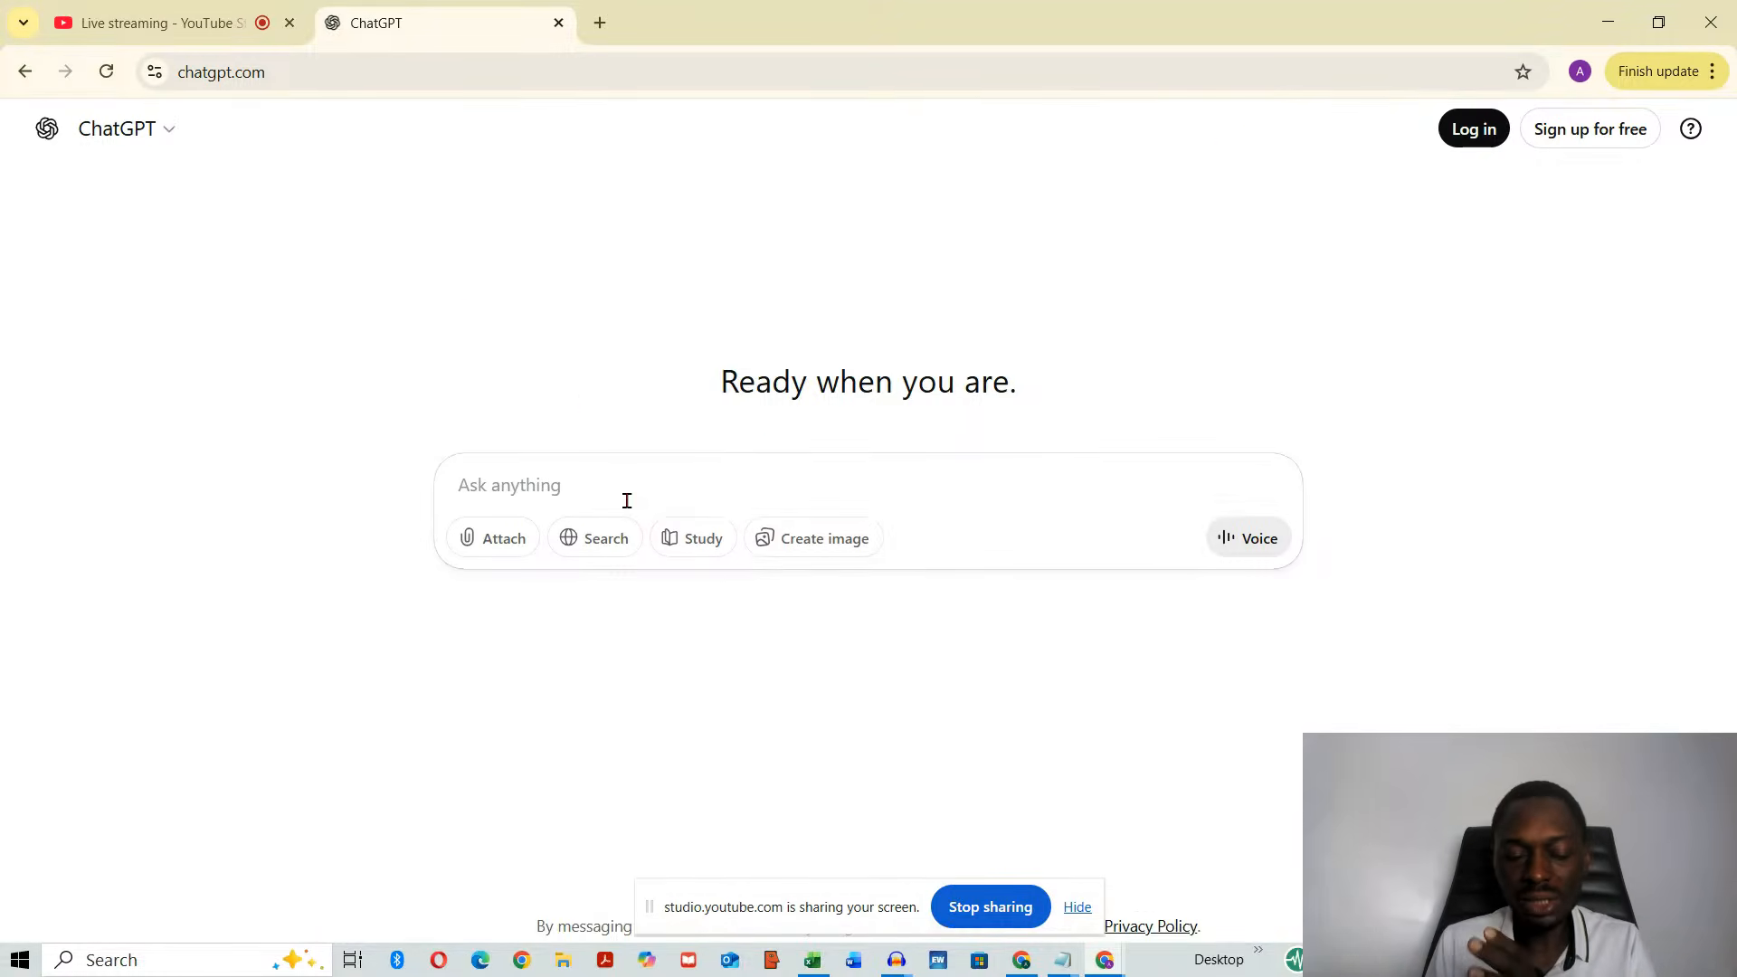
pyautogui.hotkey('ctrl', 'v')
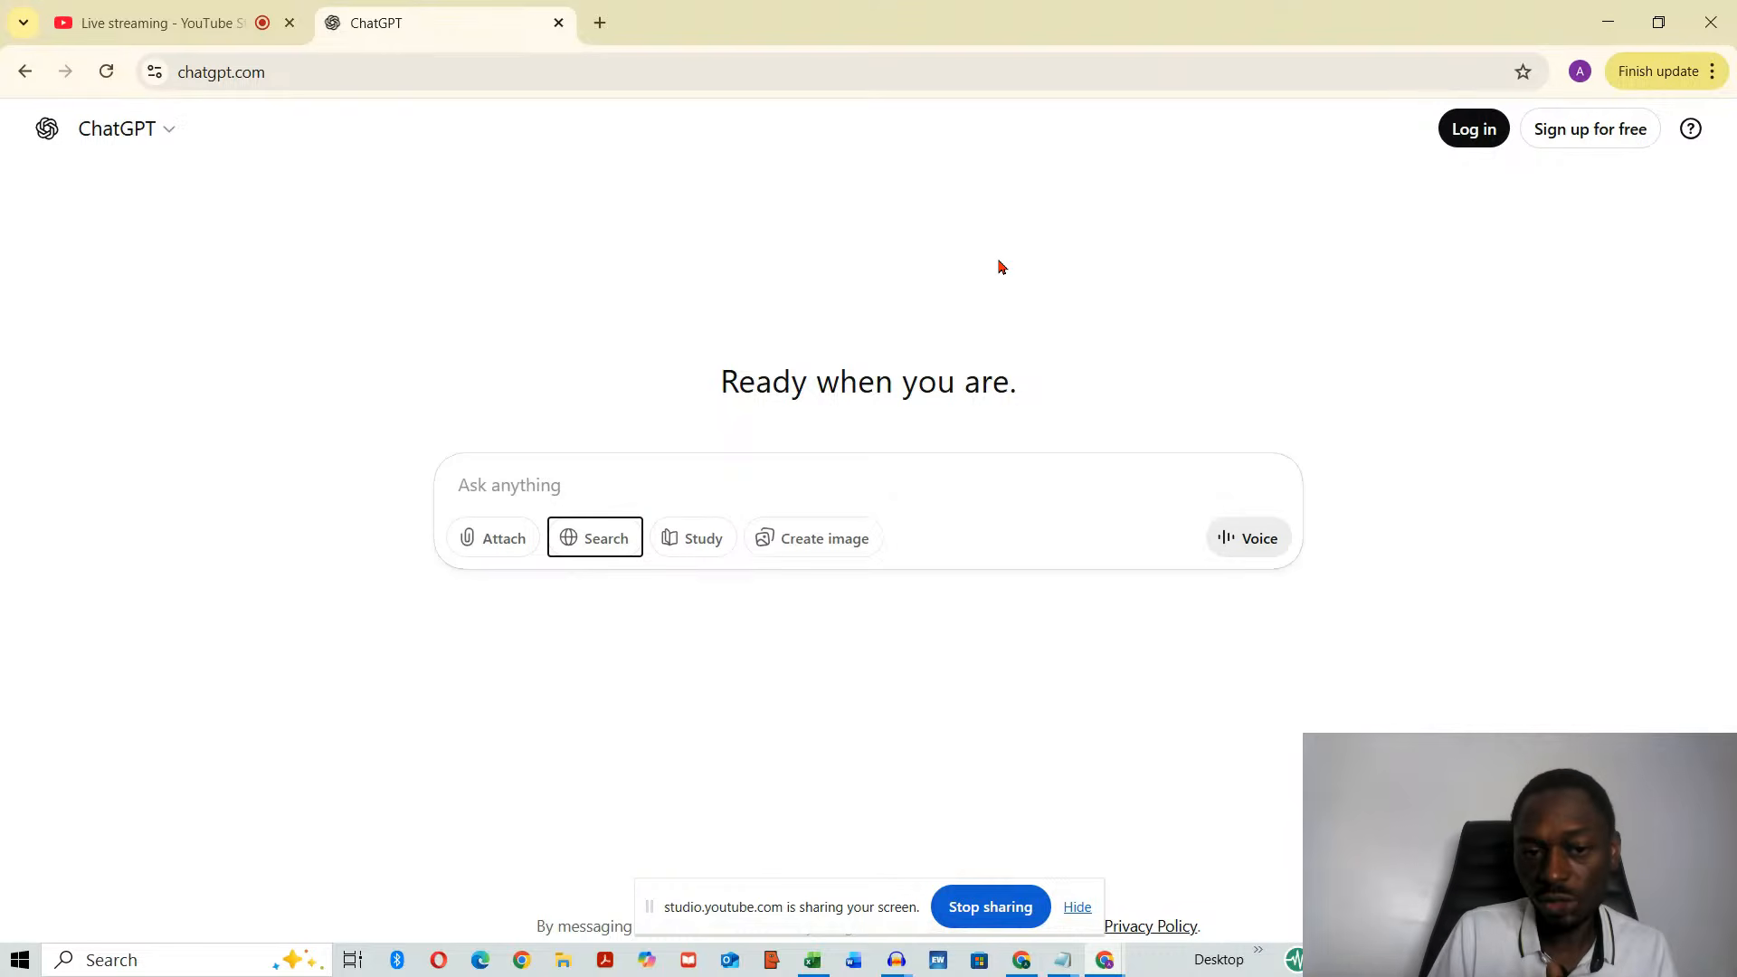
pyautogui.click(594, 482)
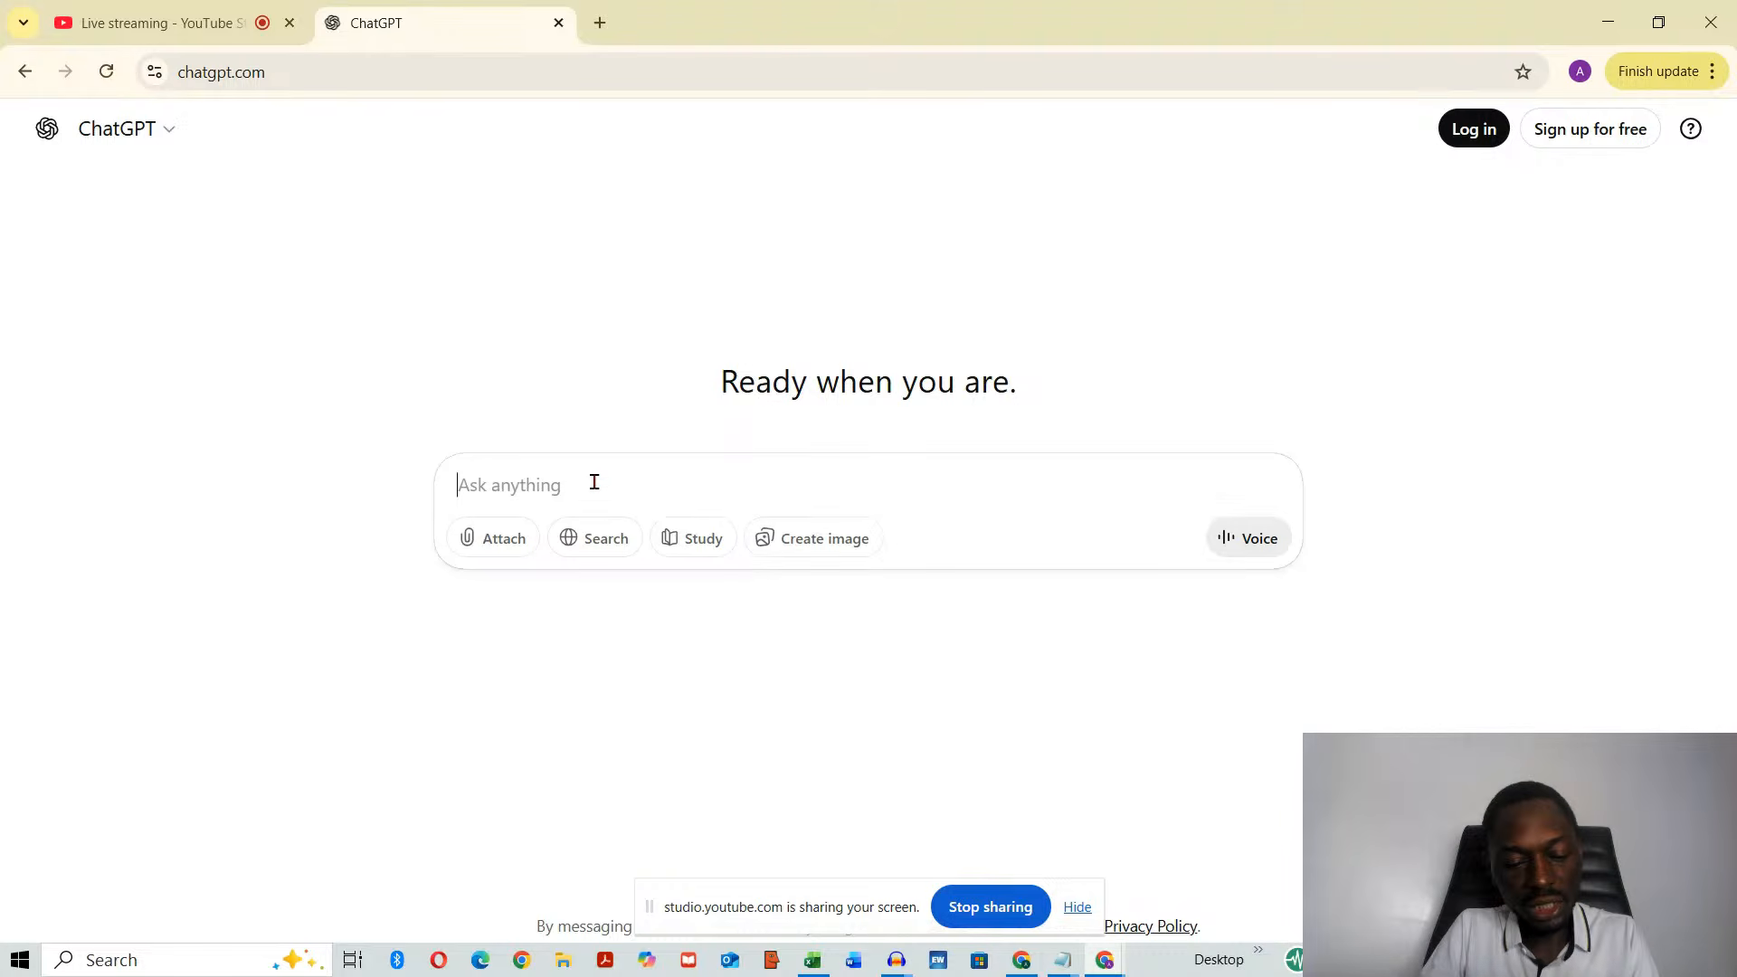
pyautogui.write('Look at thi')
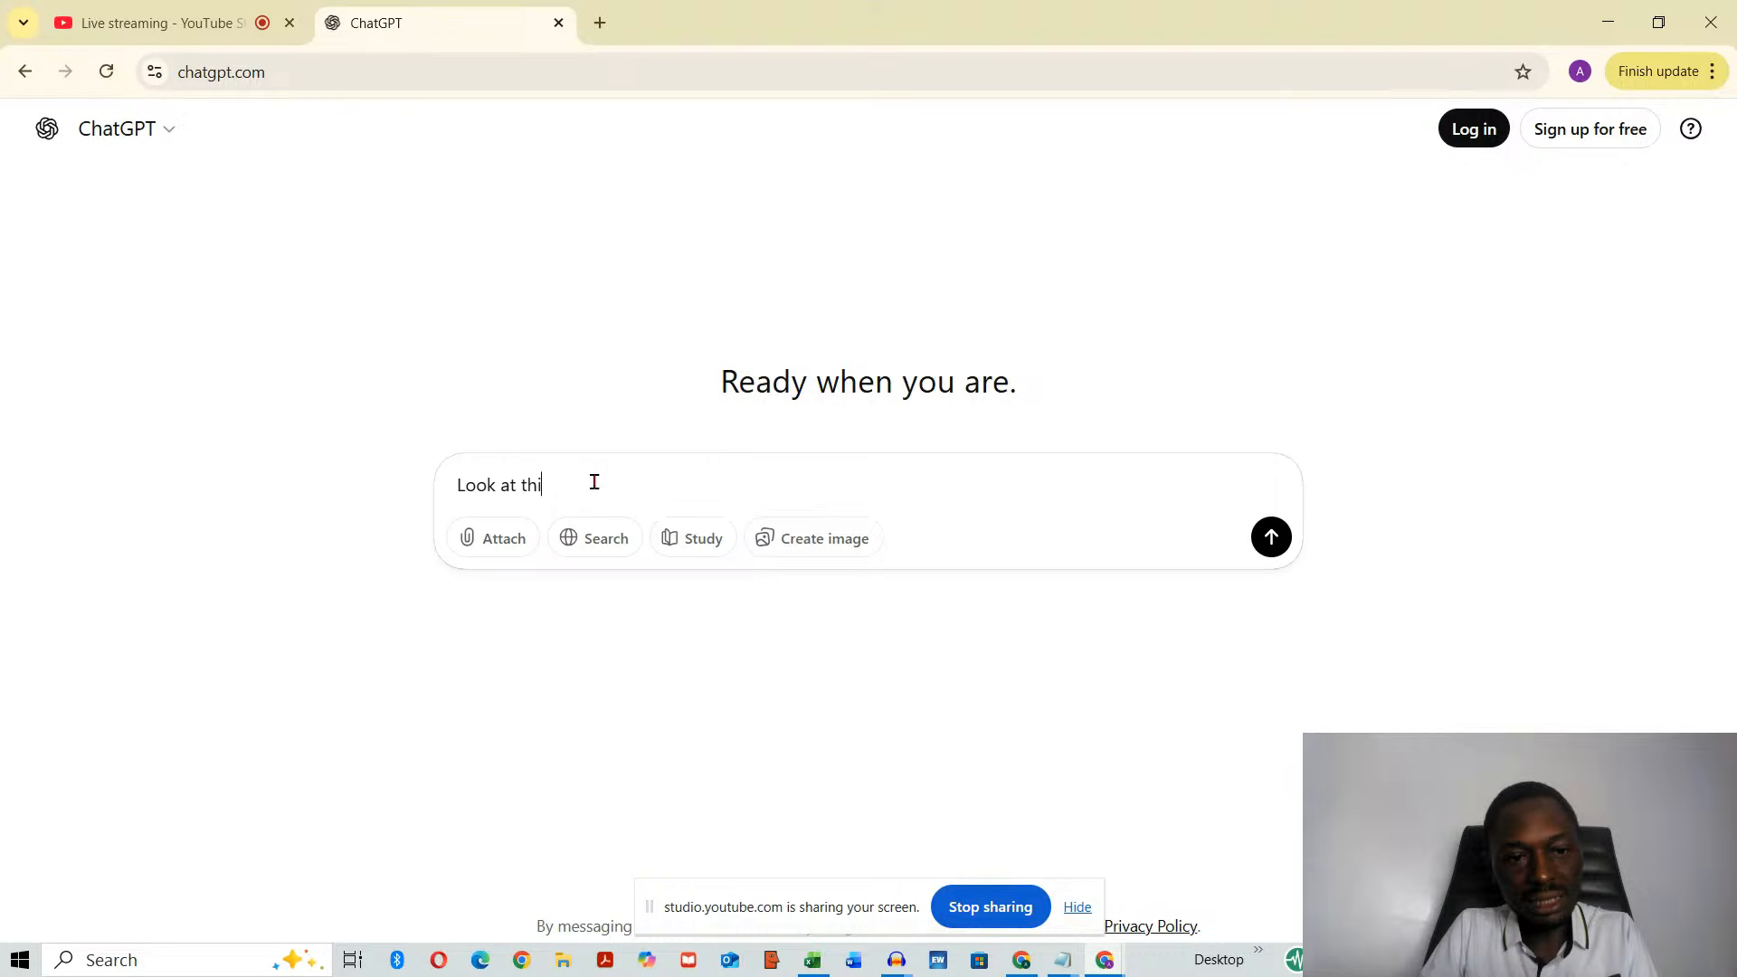
pyautogui.write('s dataset b')
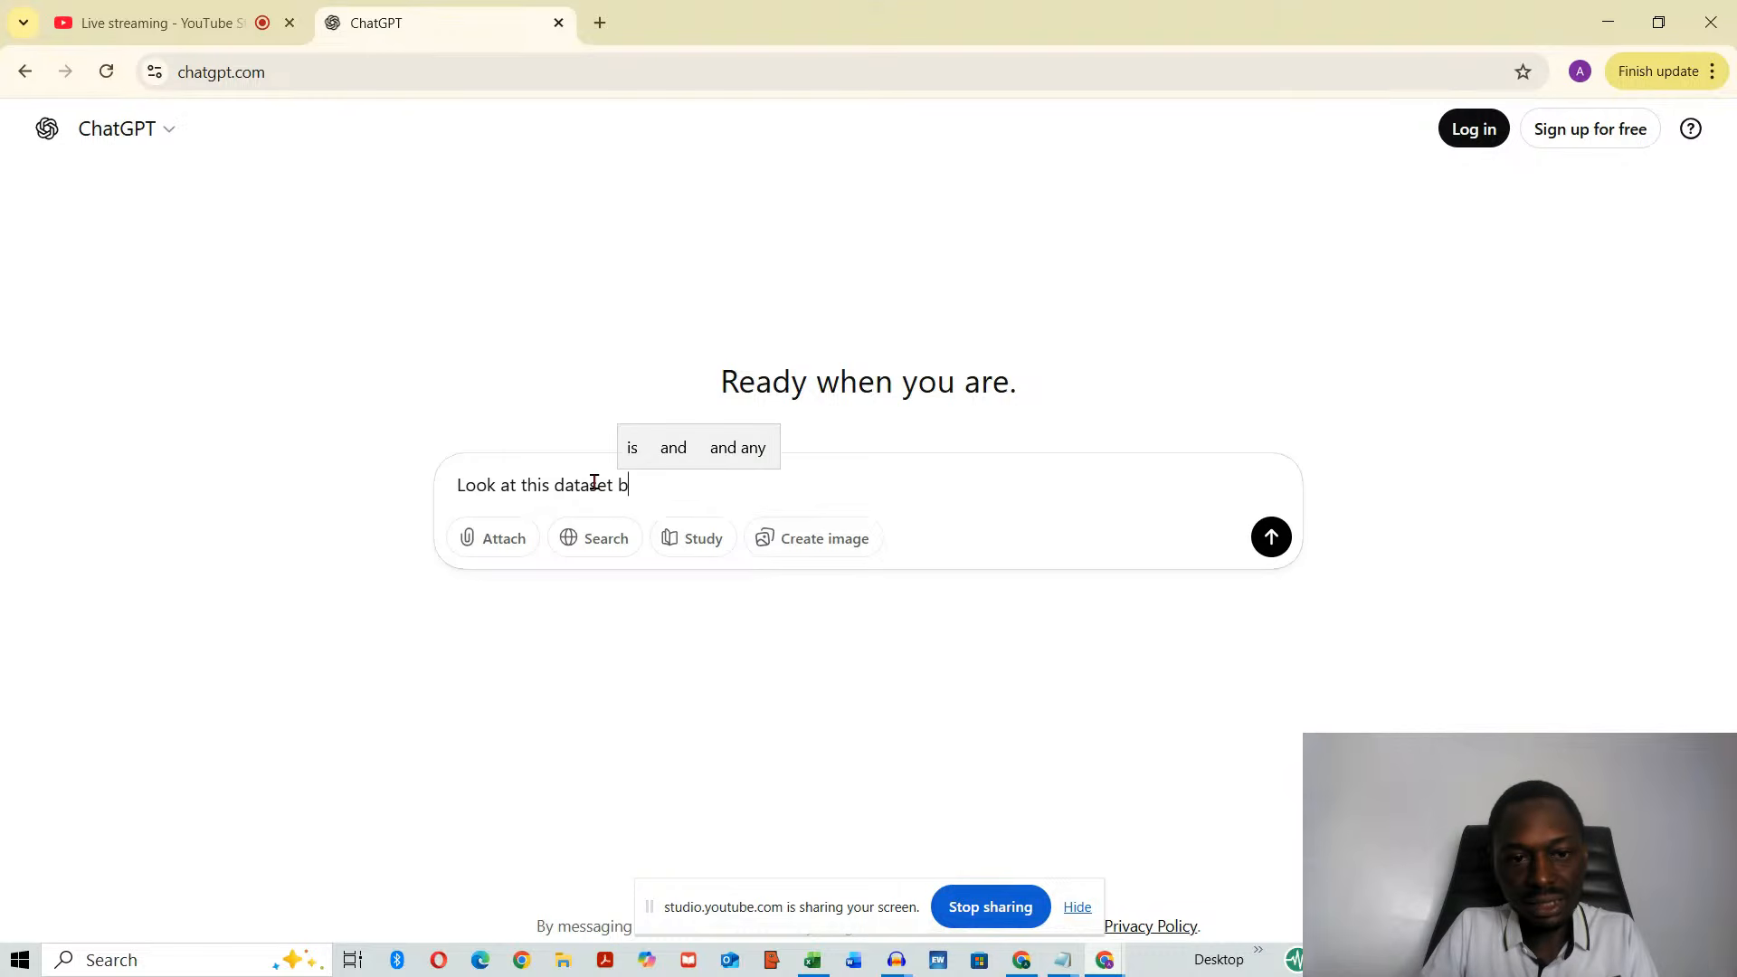
pyautogui.write('elow and ')
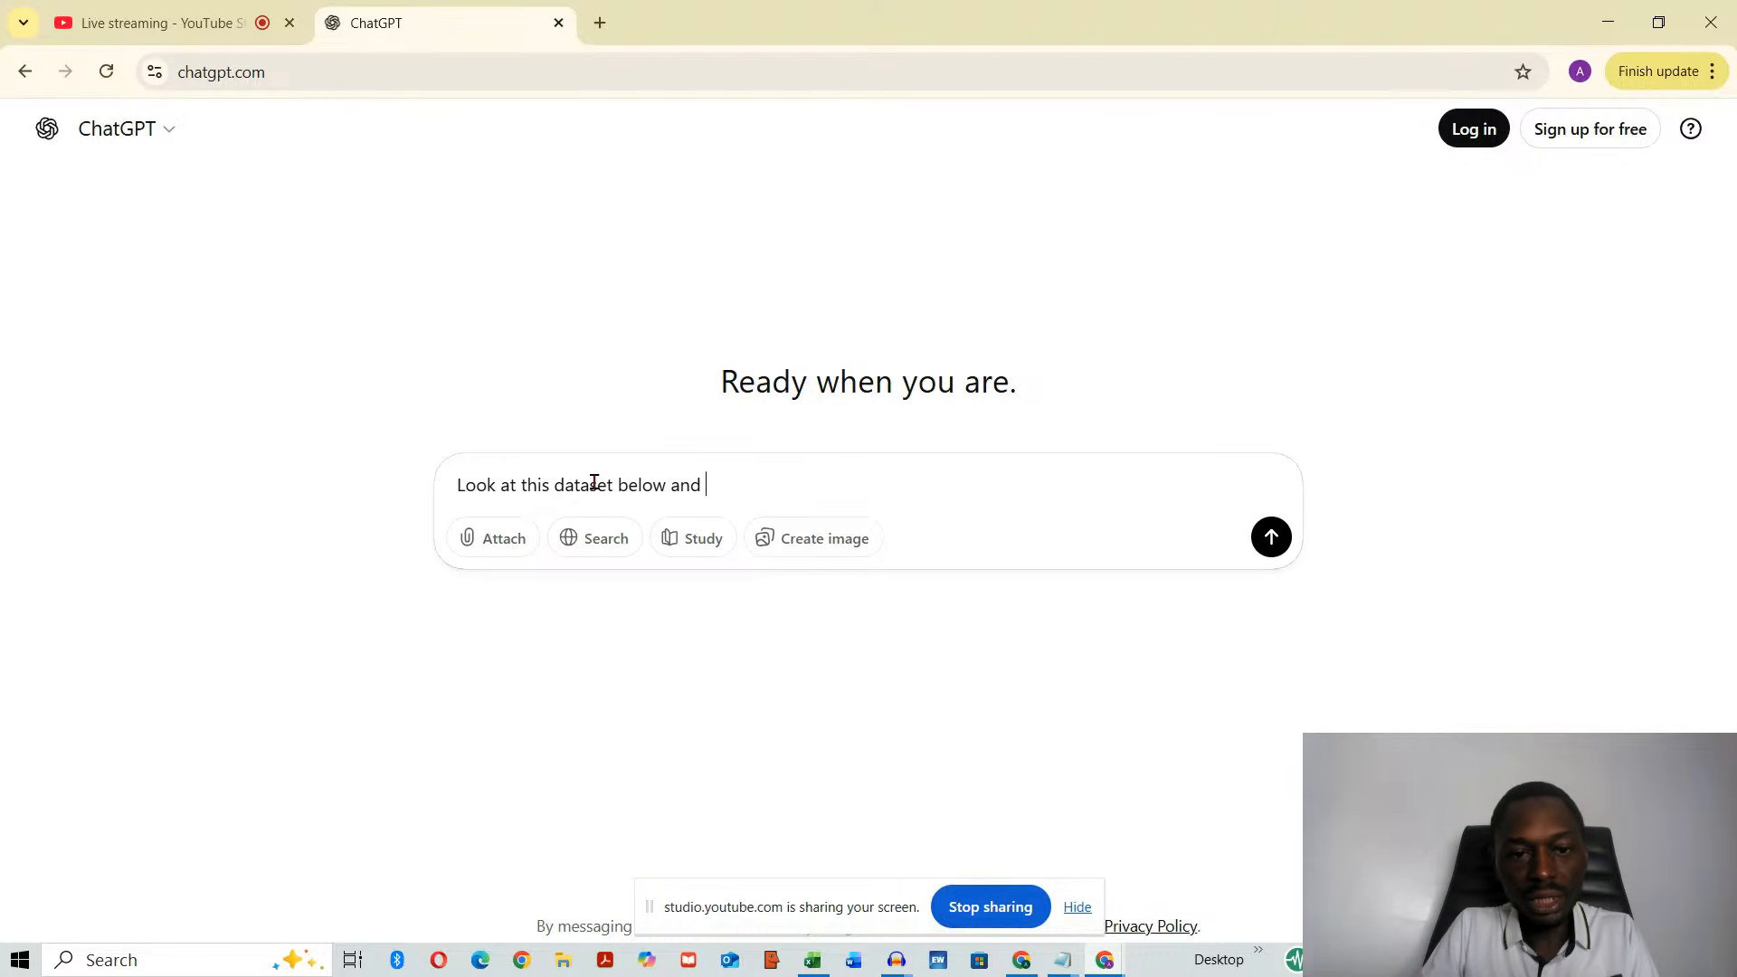
pyautogui.write('guide me on how')
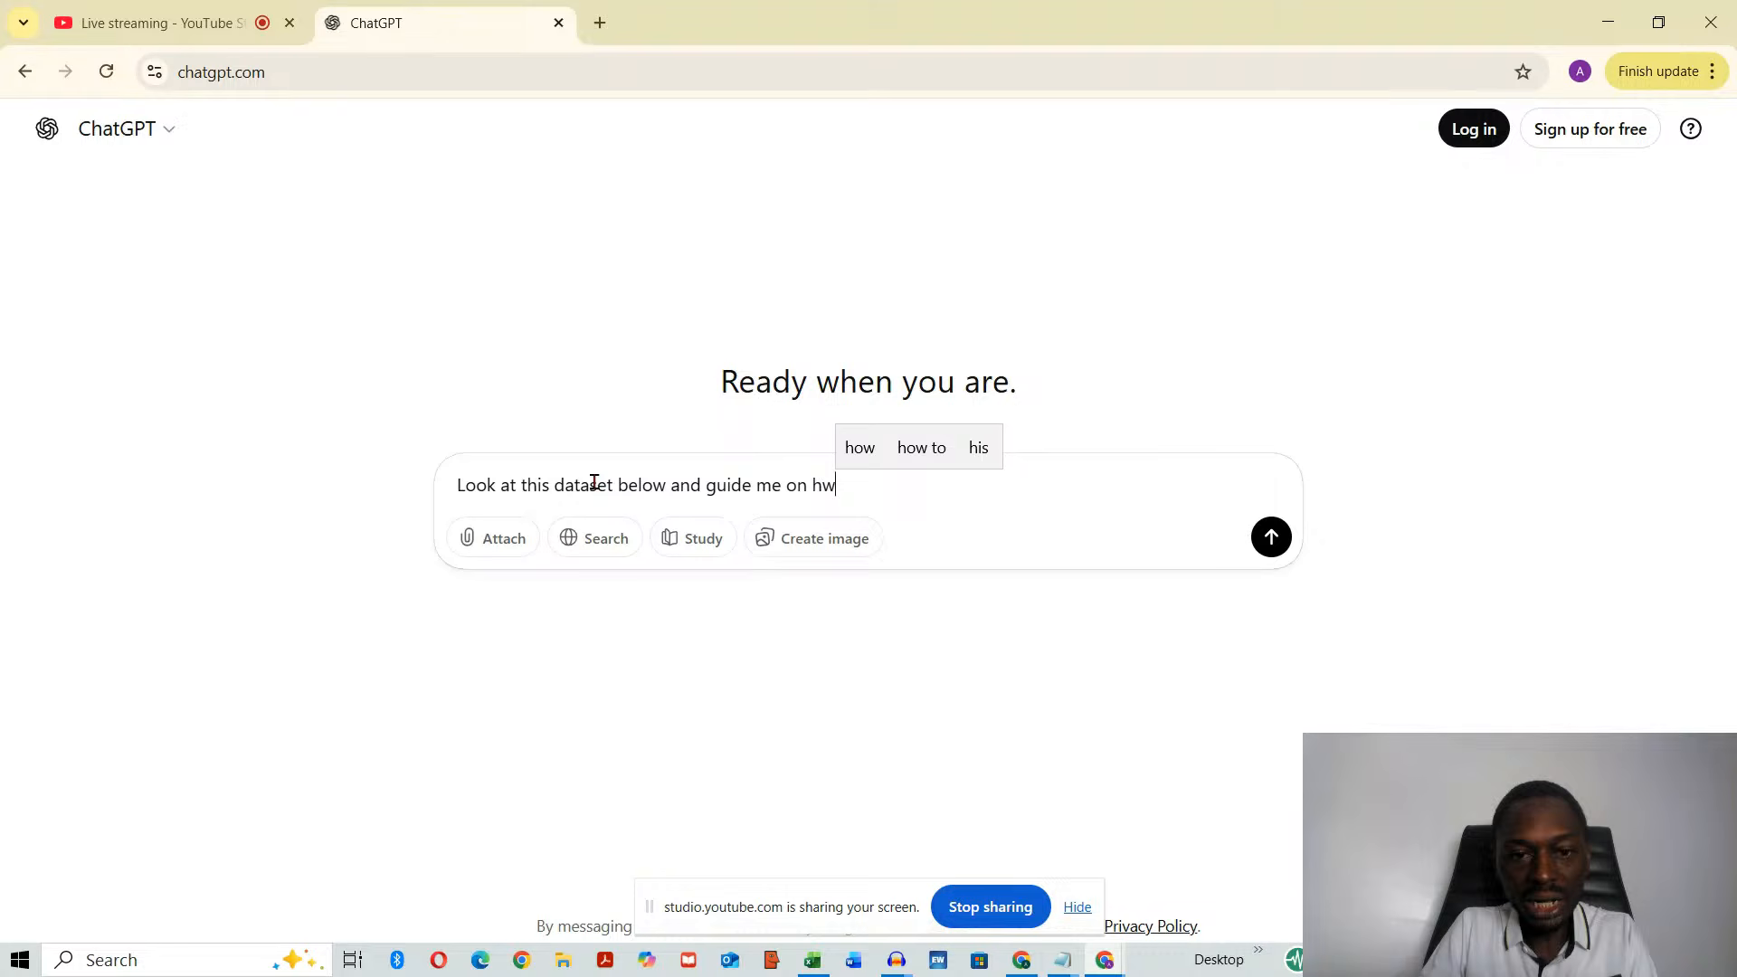
pyautogui.write(' to ')
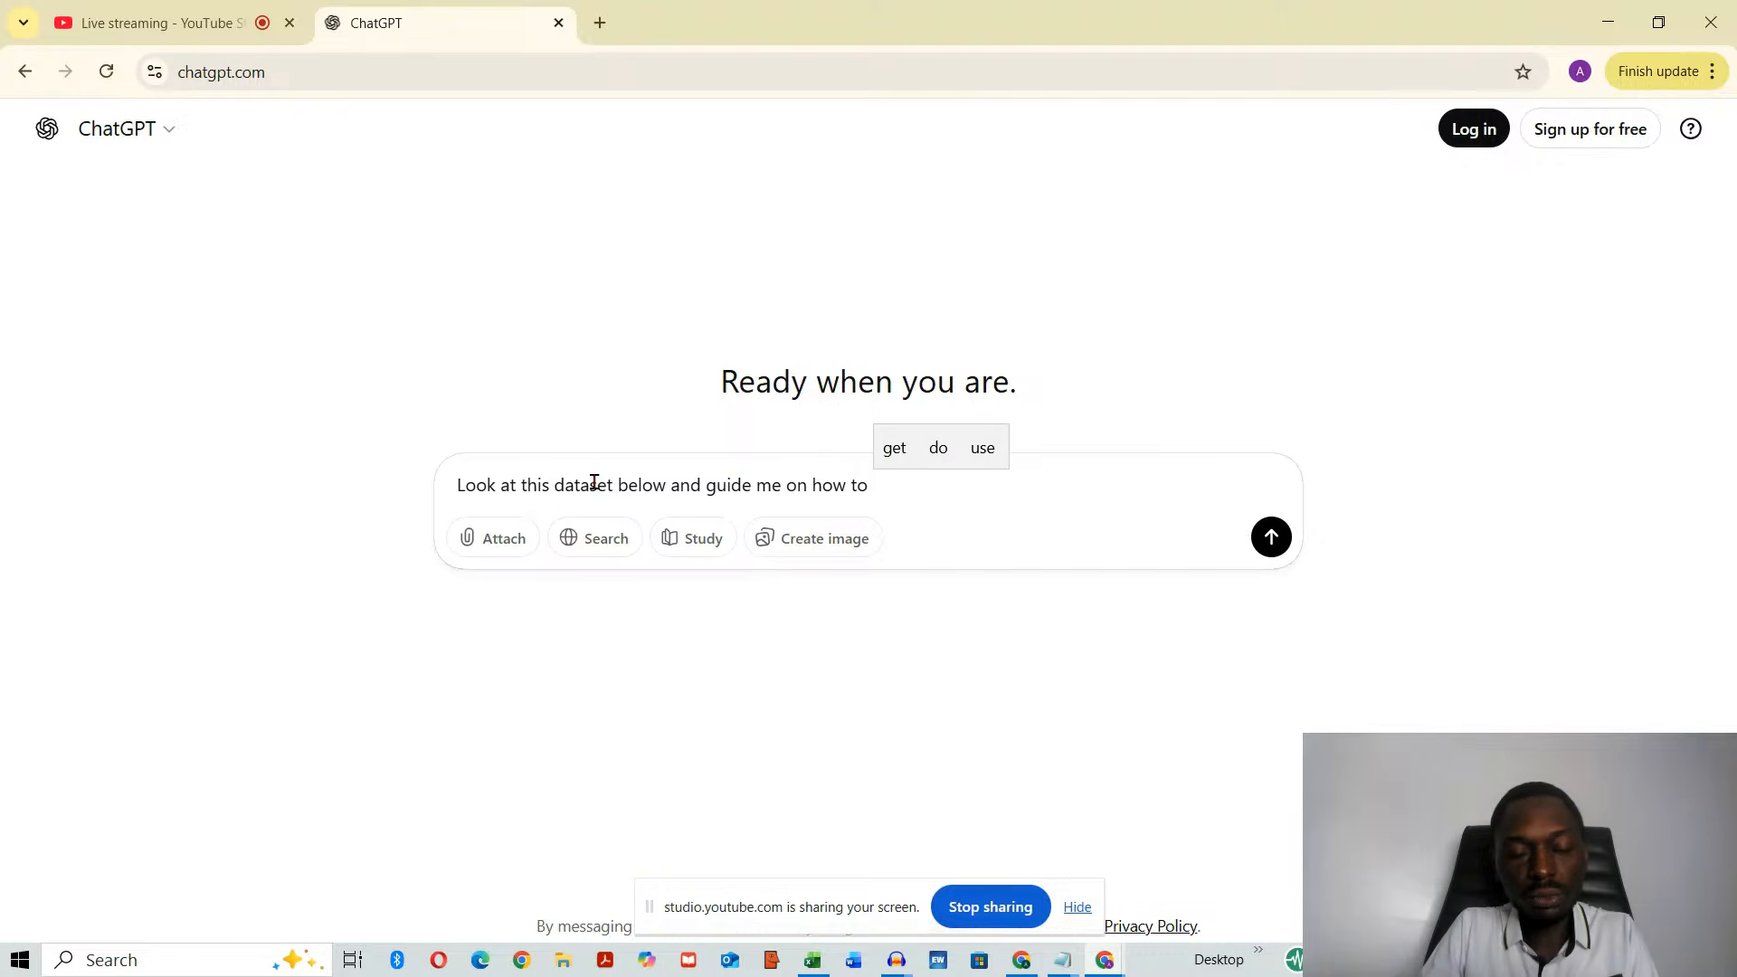
pyautogui.write('extract the ')
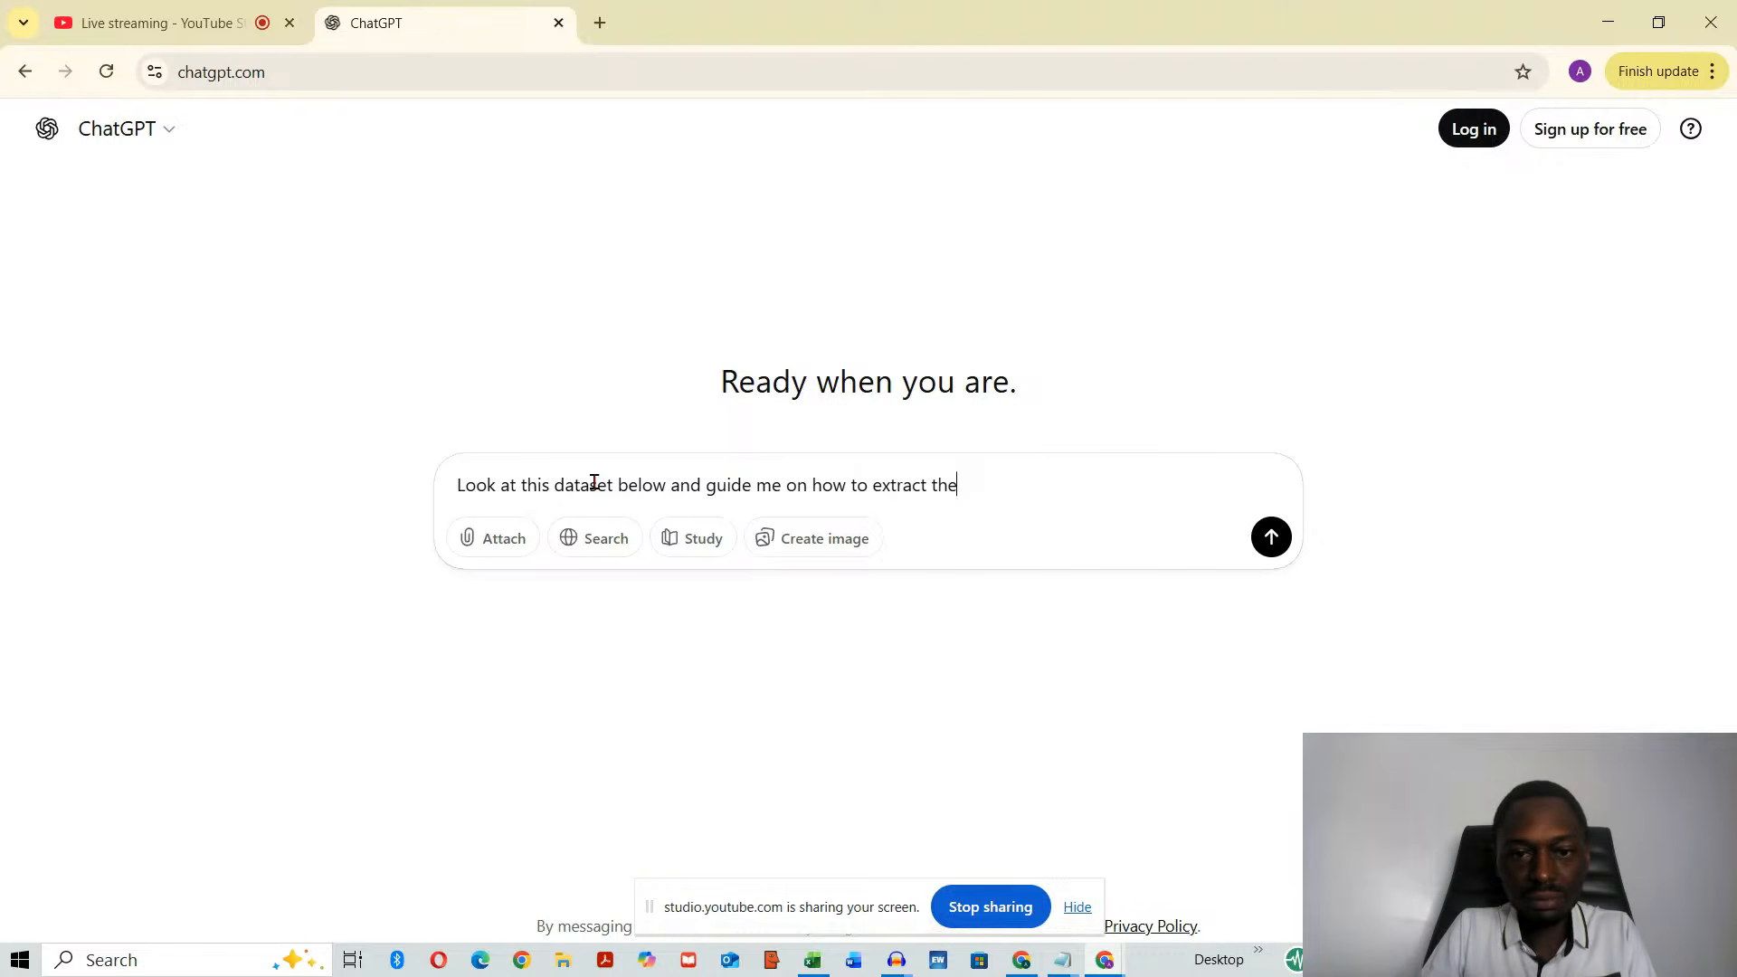
pyautogui.write('pro')
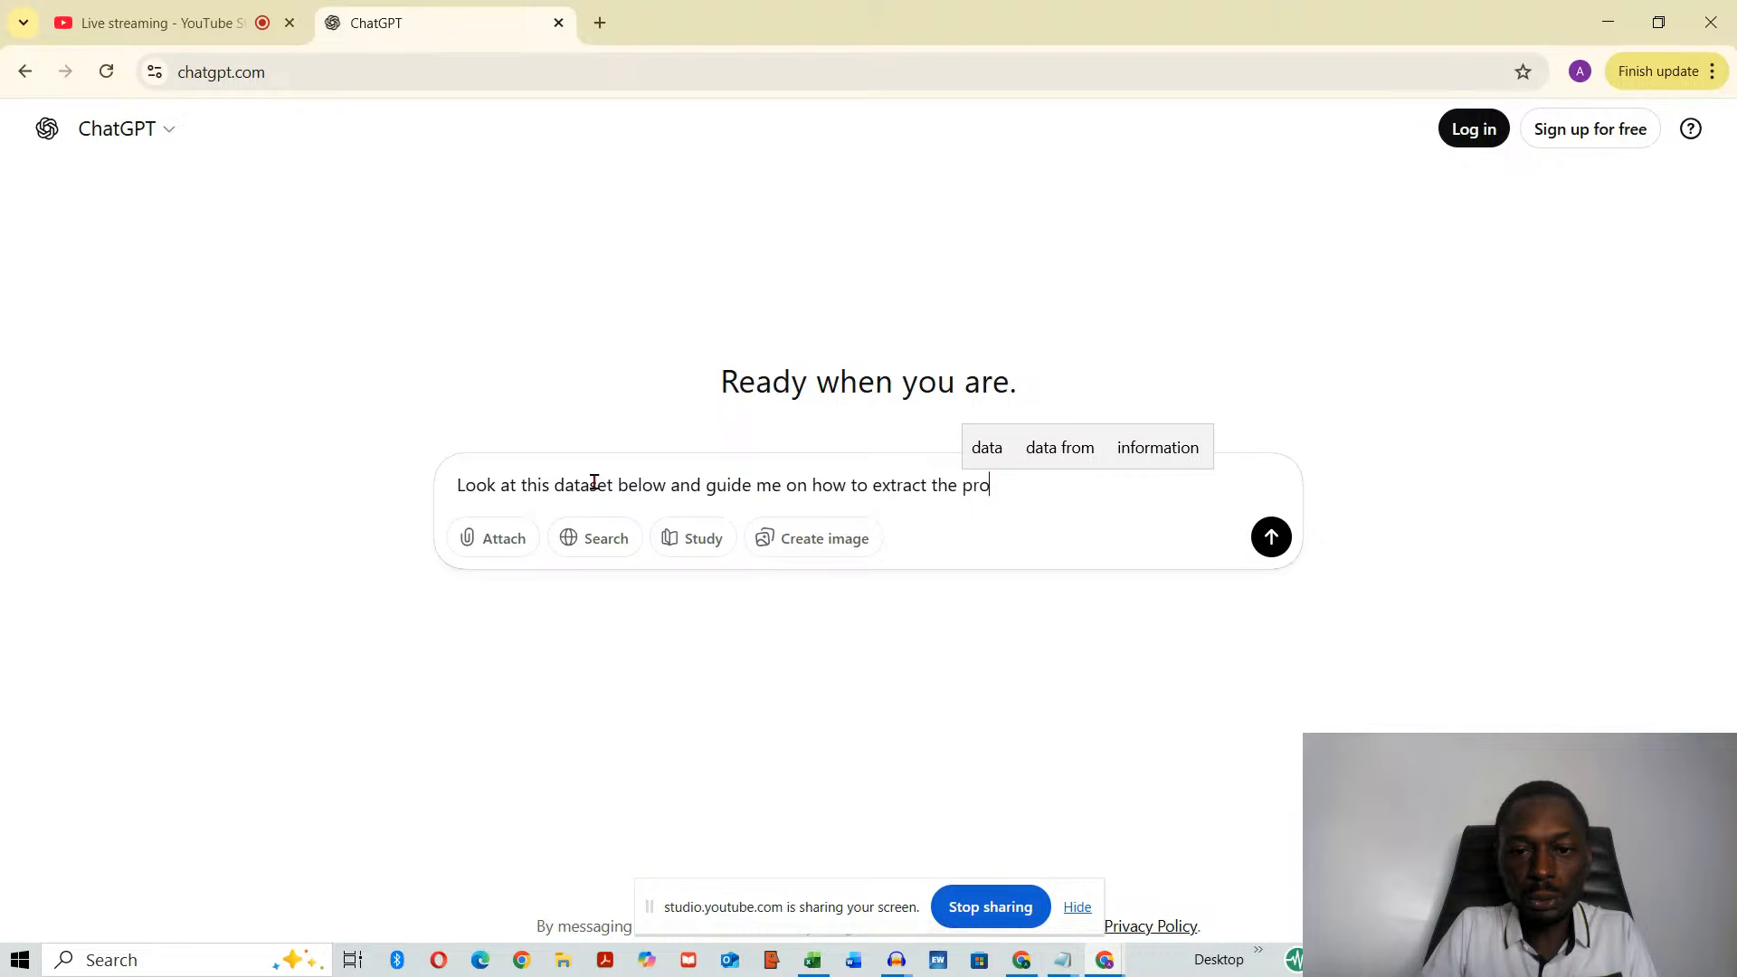
pyautogui.write('duct number and ')
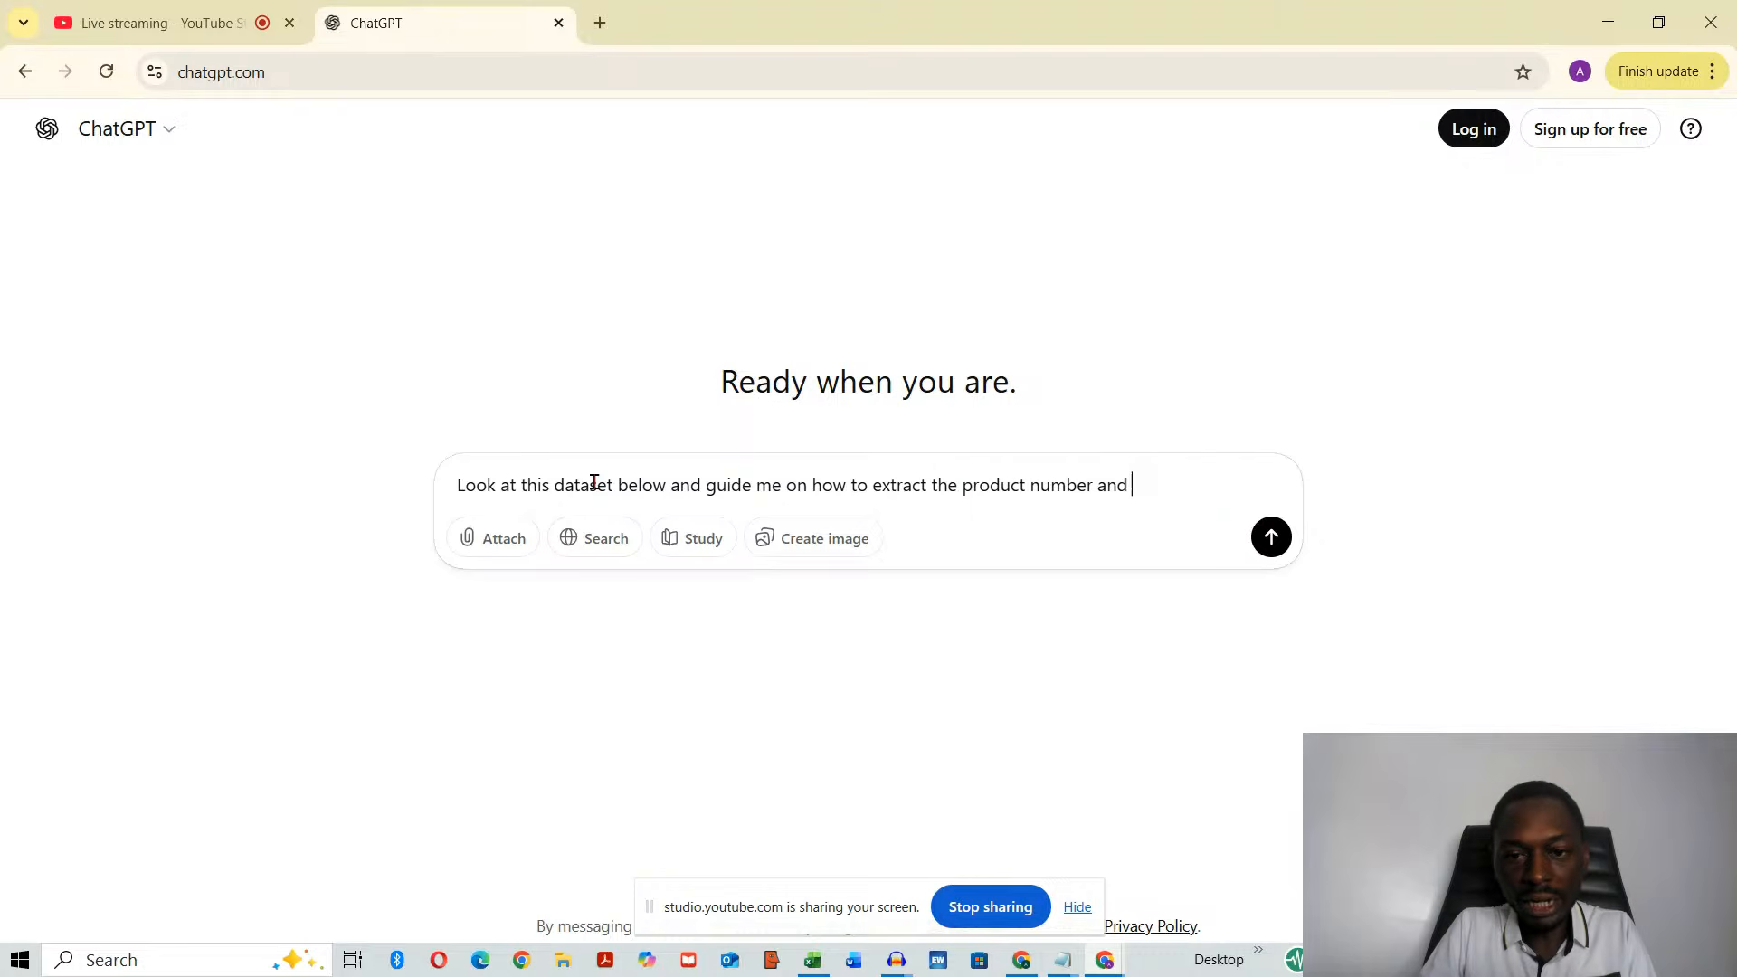
pyautogui.write('product codes')
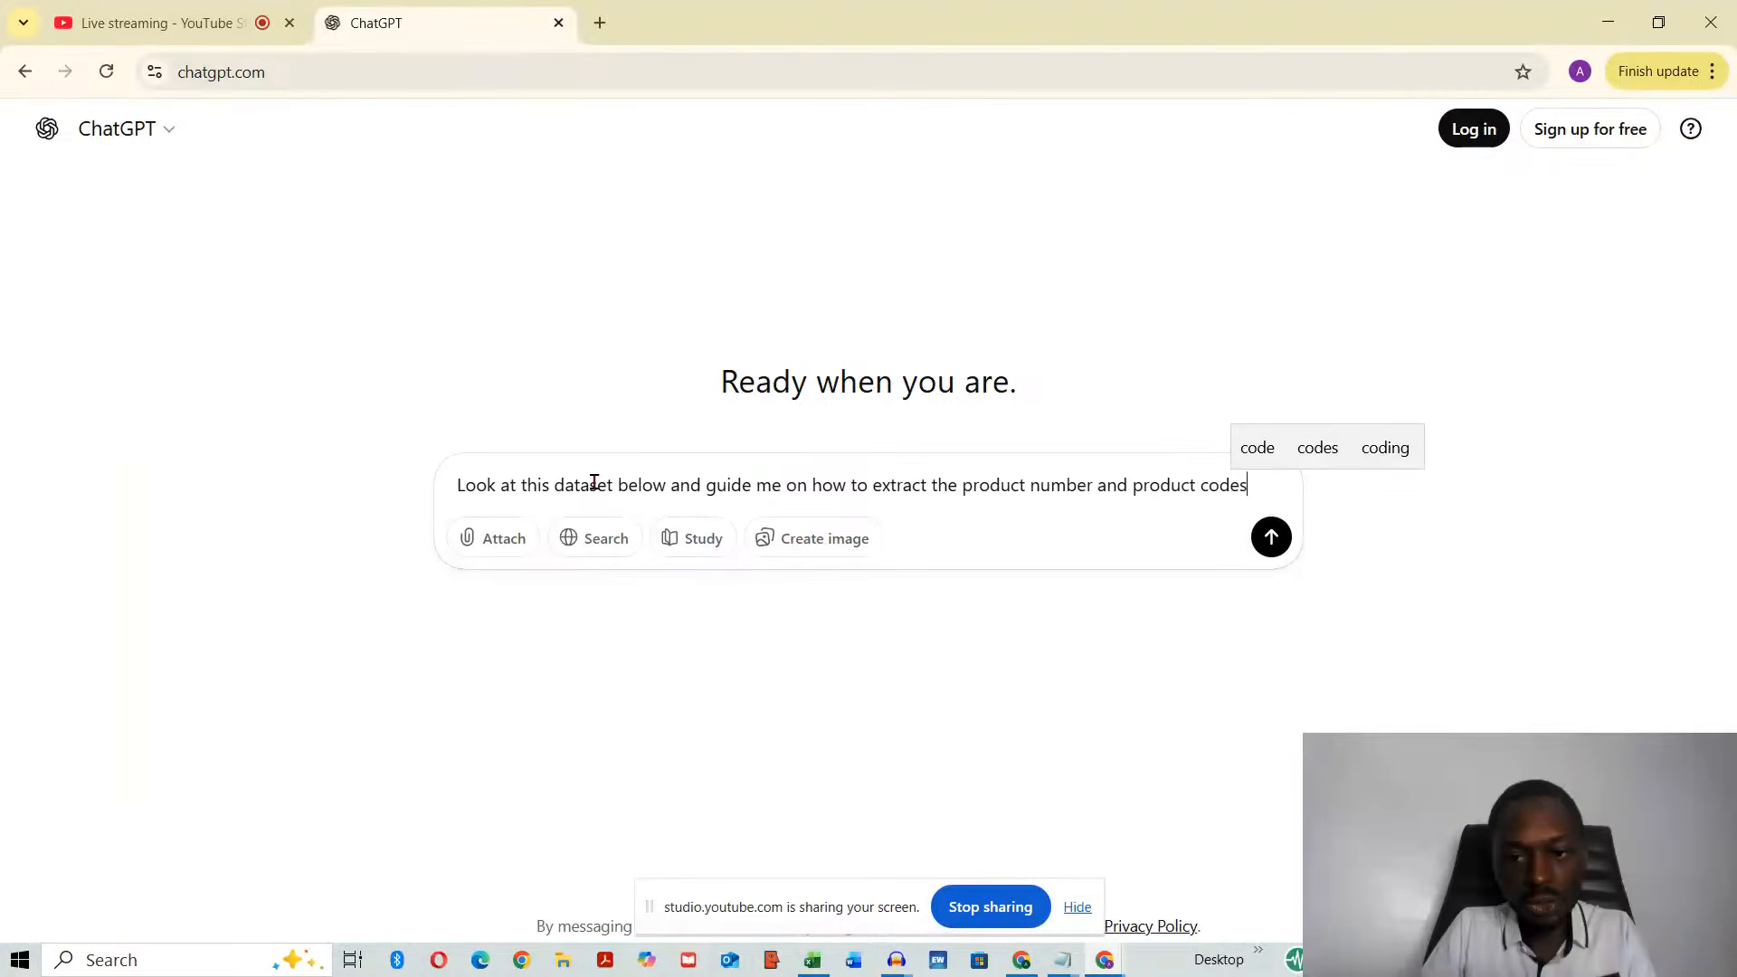
# - Add the copied Product Code list on a new line below the question and send the prompt
pyautogui.hotkey('shift', 'Return')
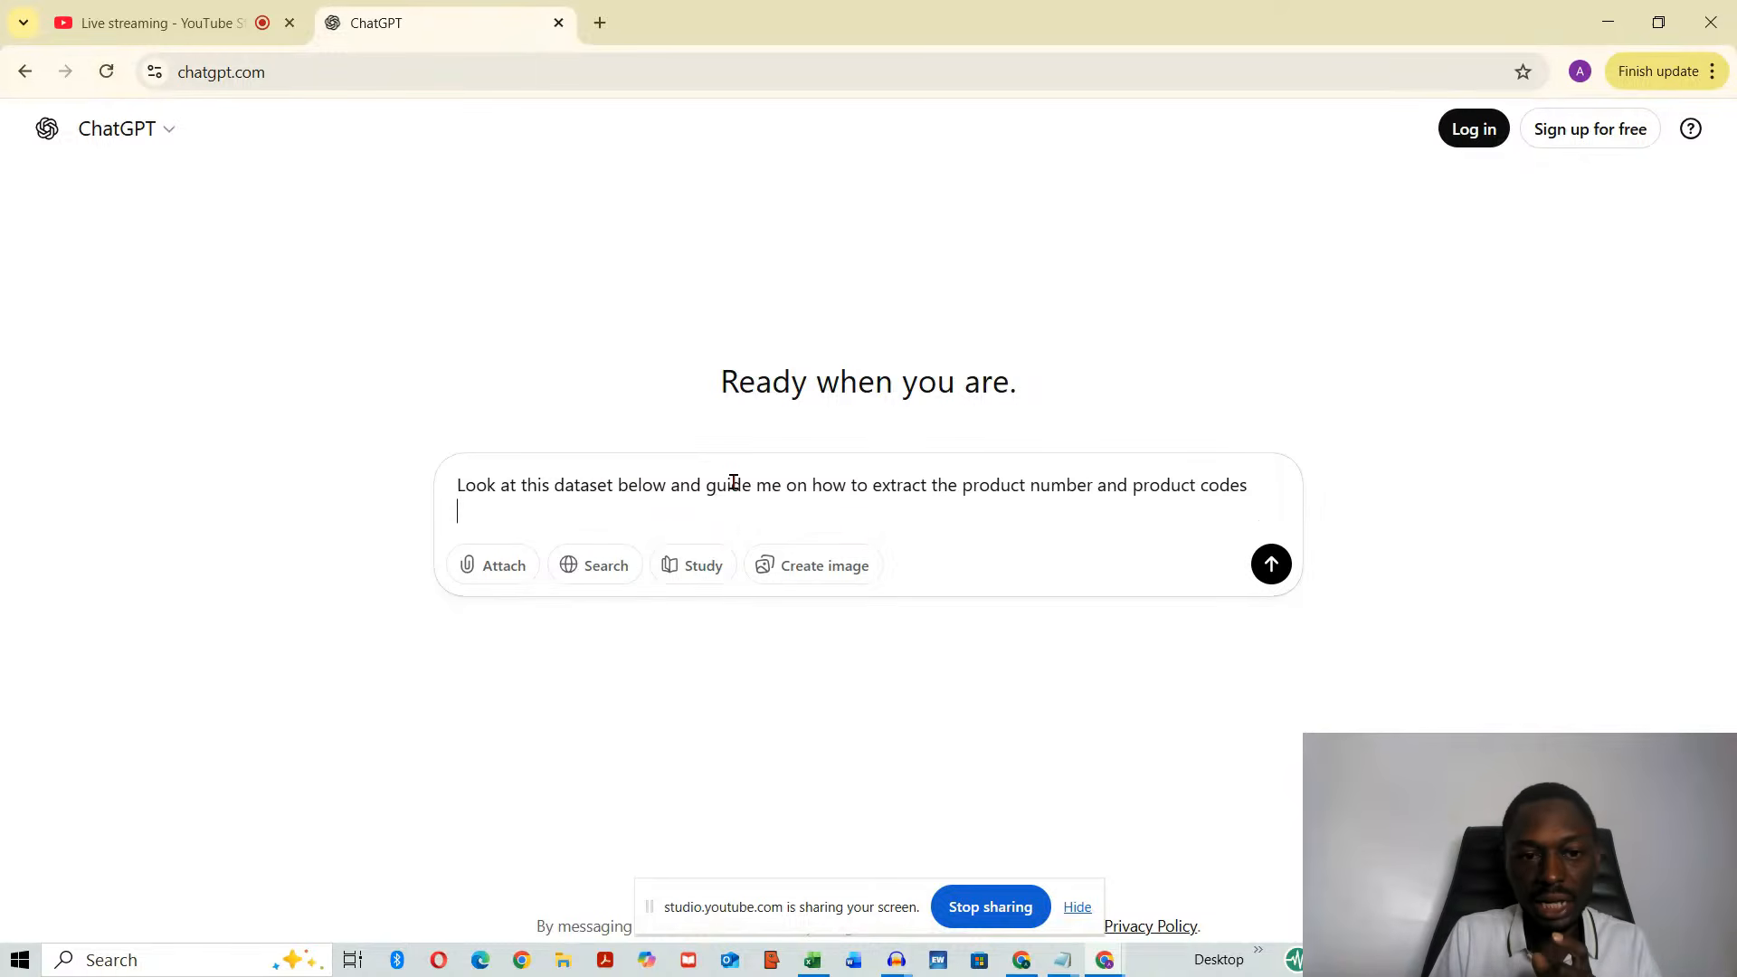
pyautogui.hotkey('ctrl', 'v')
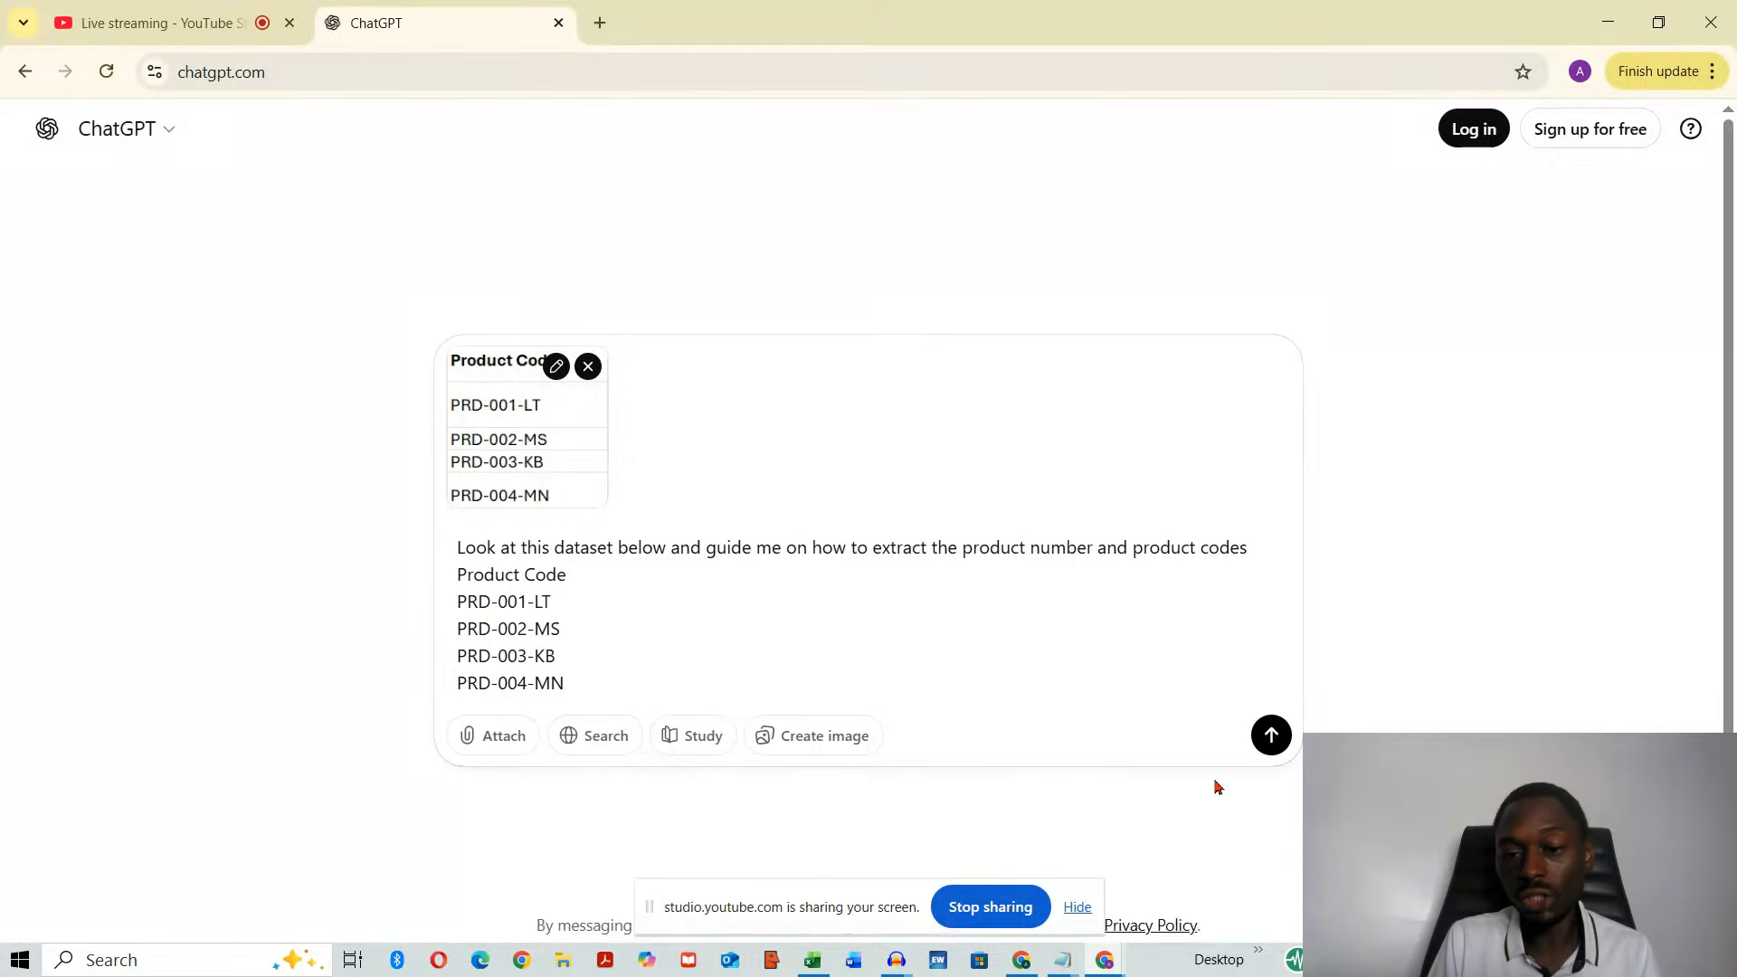
pyautogui.click(1271, 736)
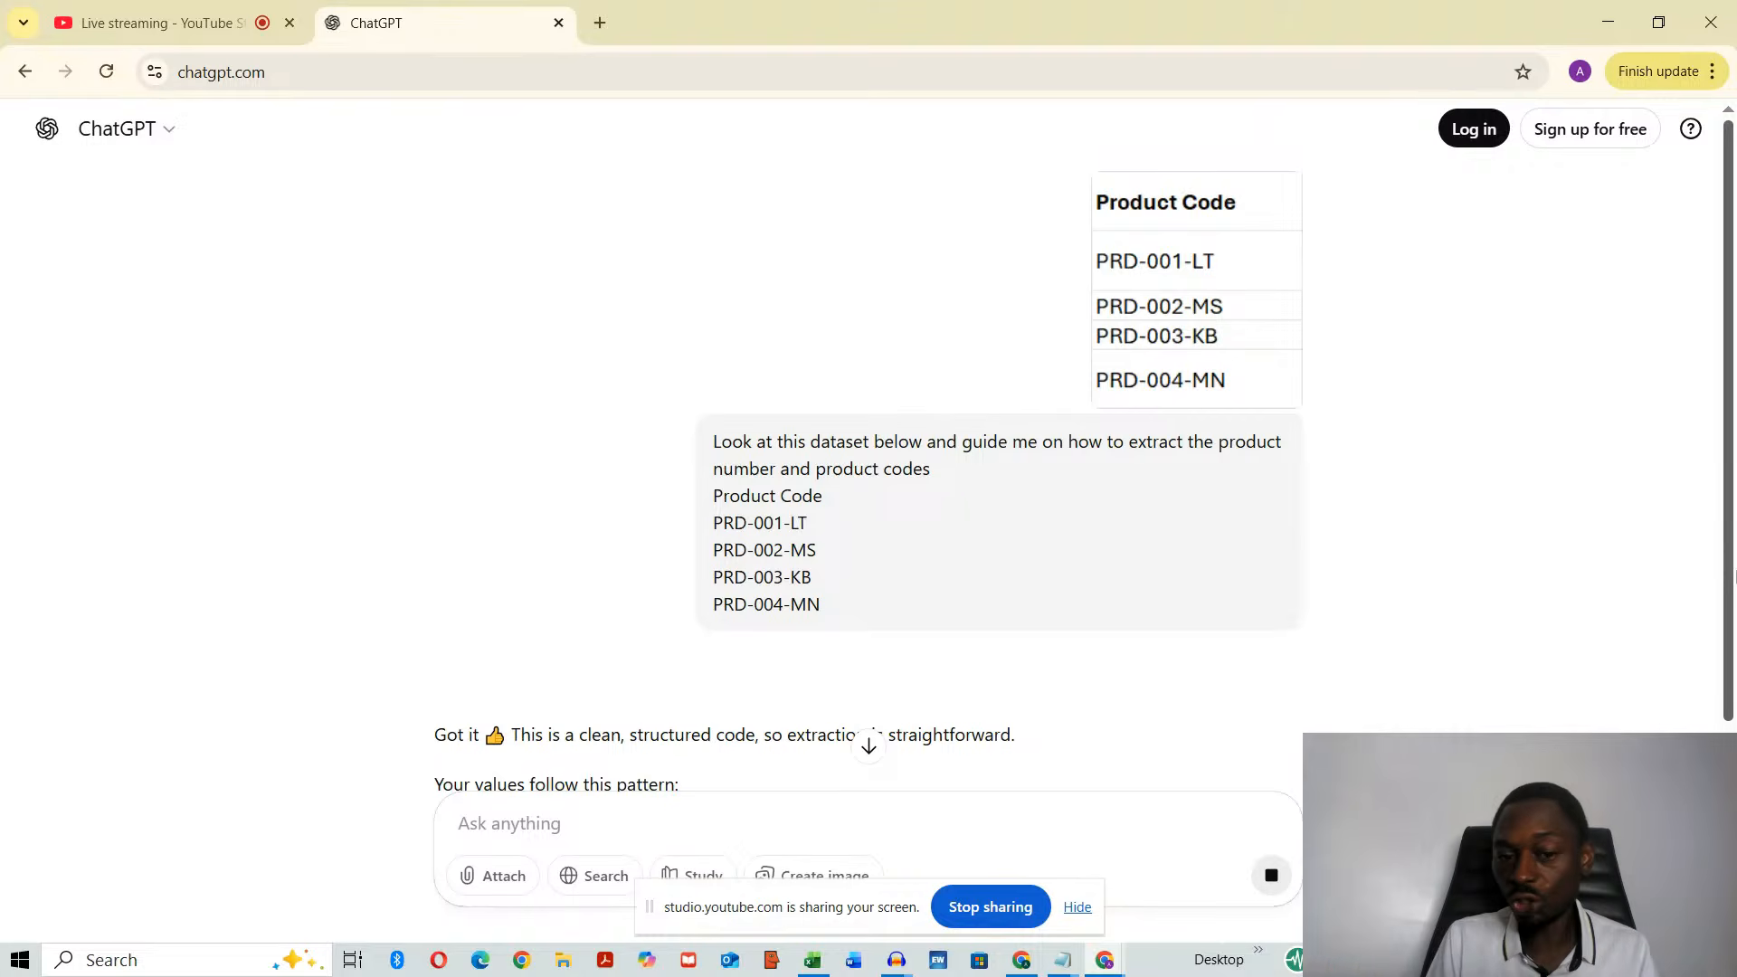
# - Read through ChatGPT's reply, covering the code pattern, the MID, RIGHT and LEFT formulas, and the flexible TEXTBEFORE and TEXTAFTER method
pyautogui.scroll(-3, 1691, 558)
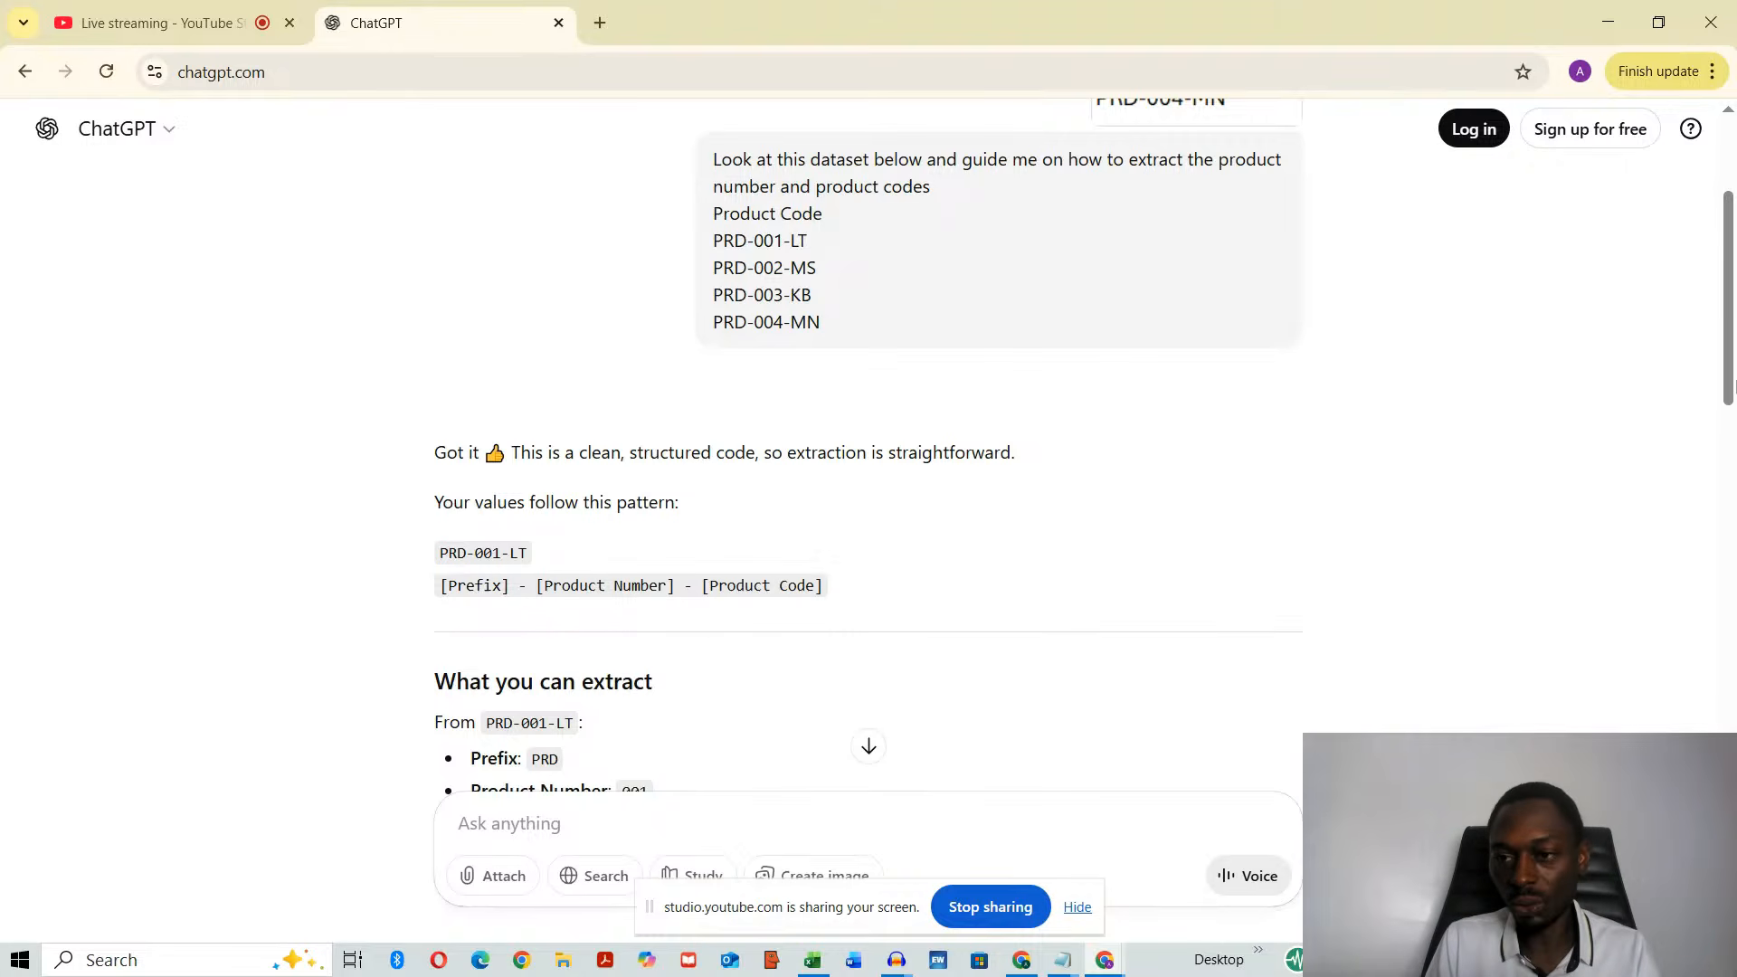
pyautogui.scroll(-1, 1725, 353)
pyautogui.scroll(-3, 1725, 353)
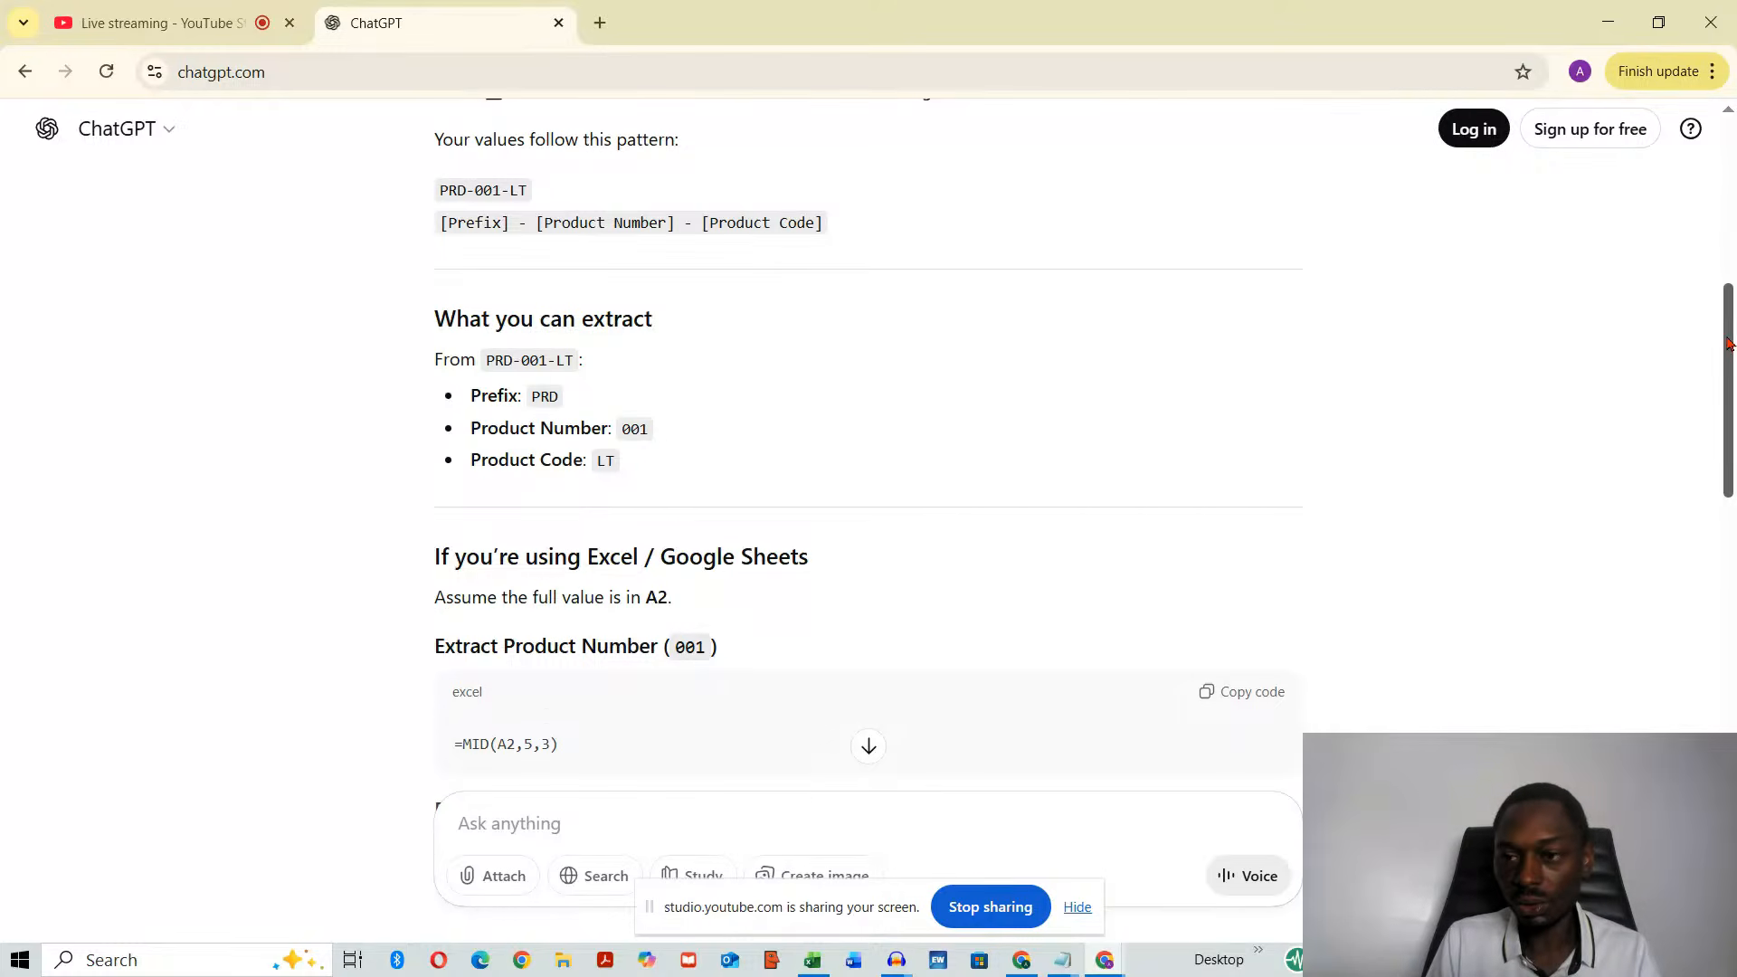
pyautogui.moveTo(1725, 342); pyautogui.dragTo(1721, 431)
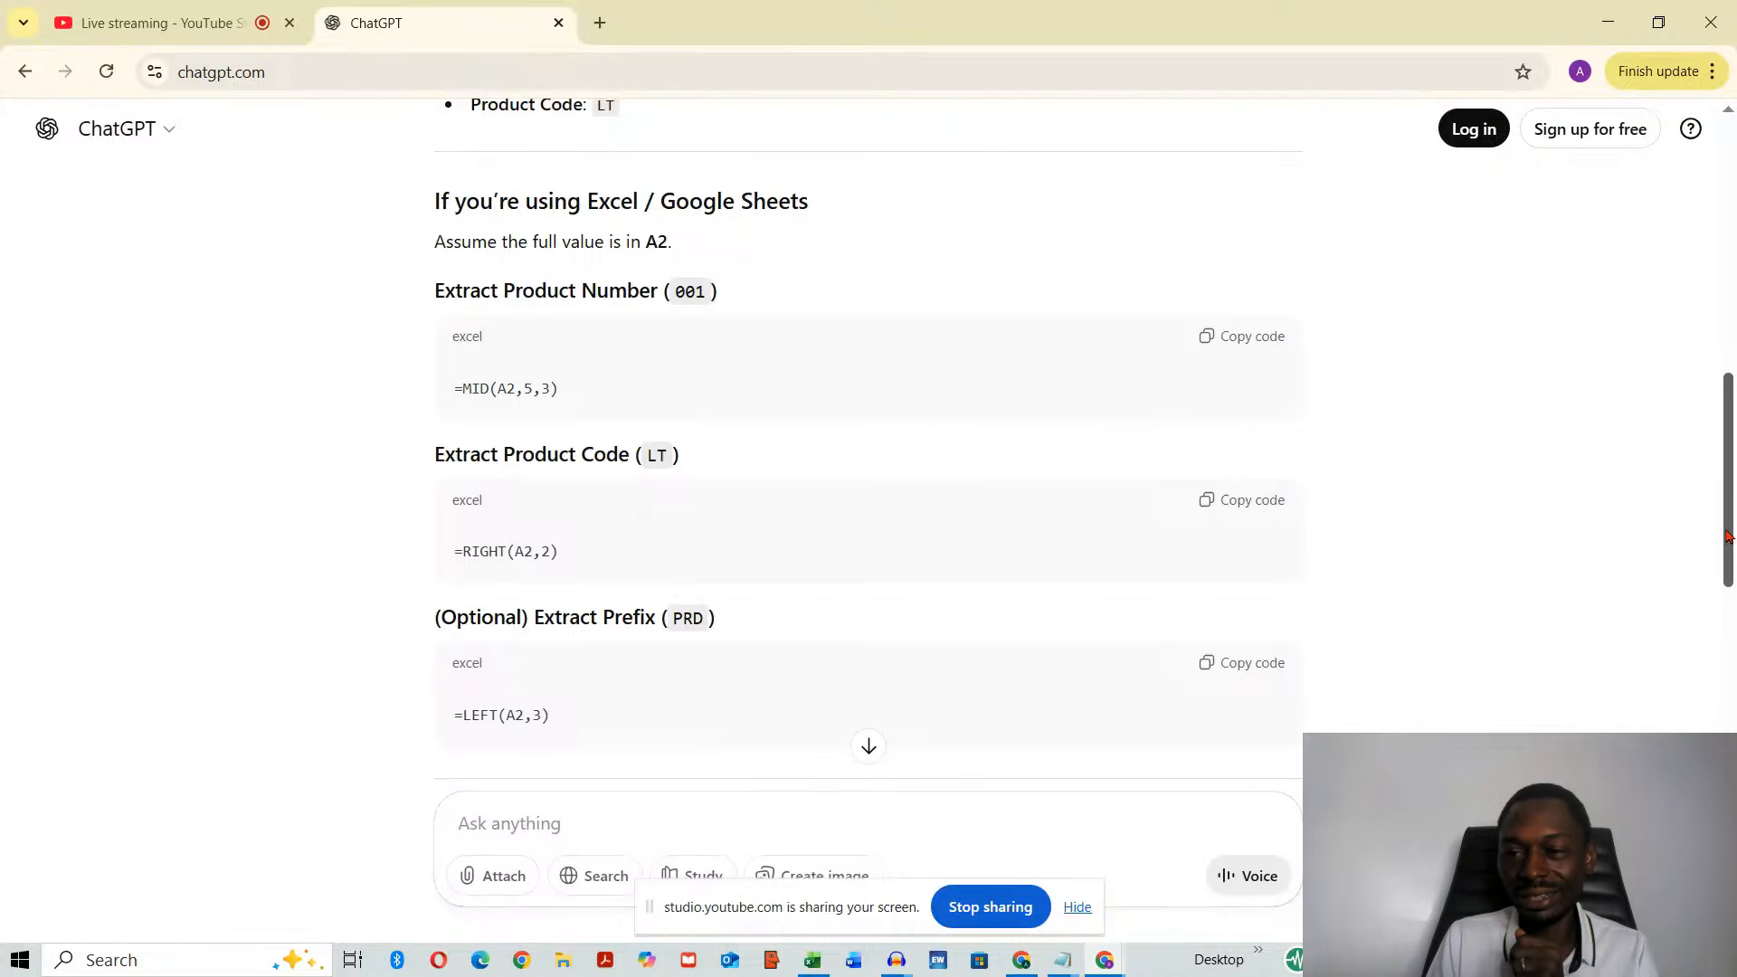
pyautogui.scroll(-1, 1729, 541)
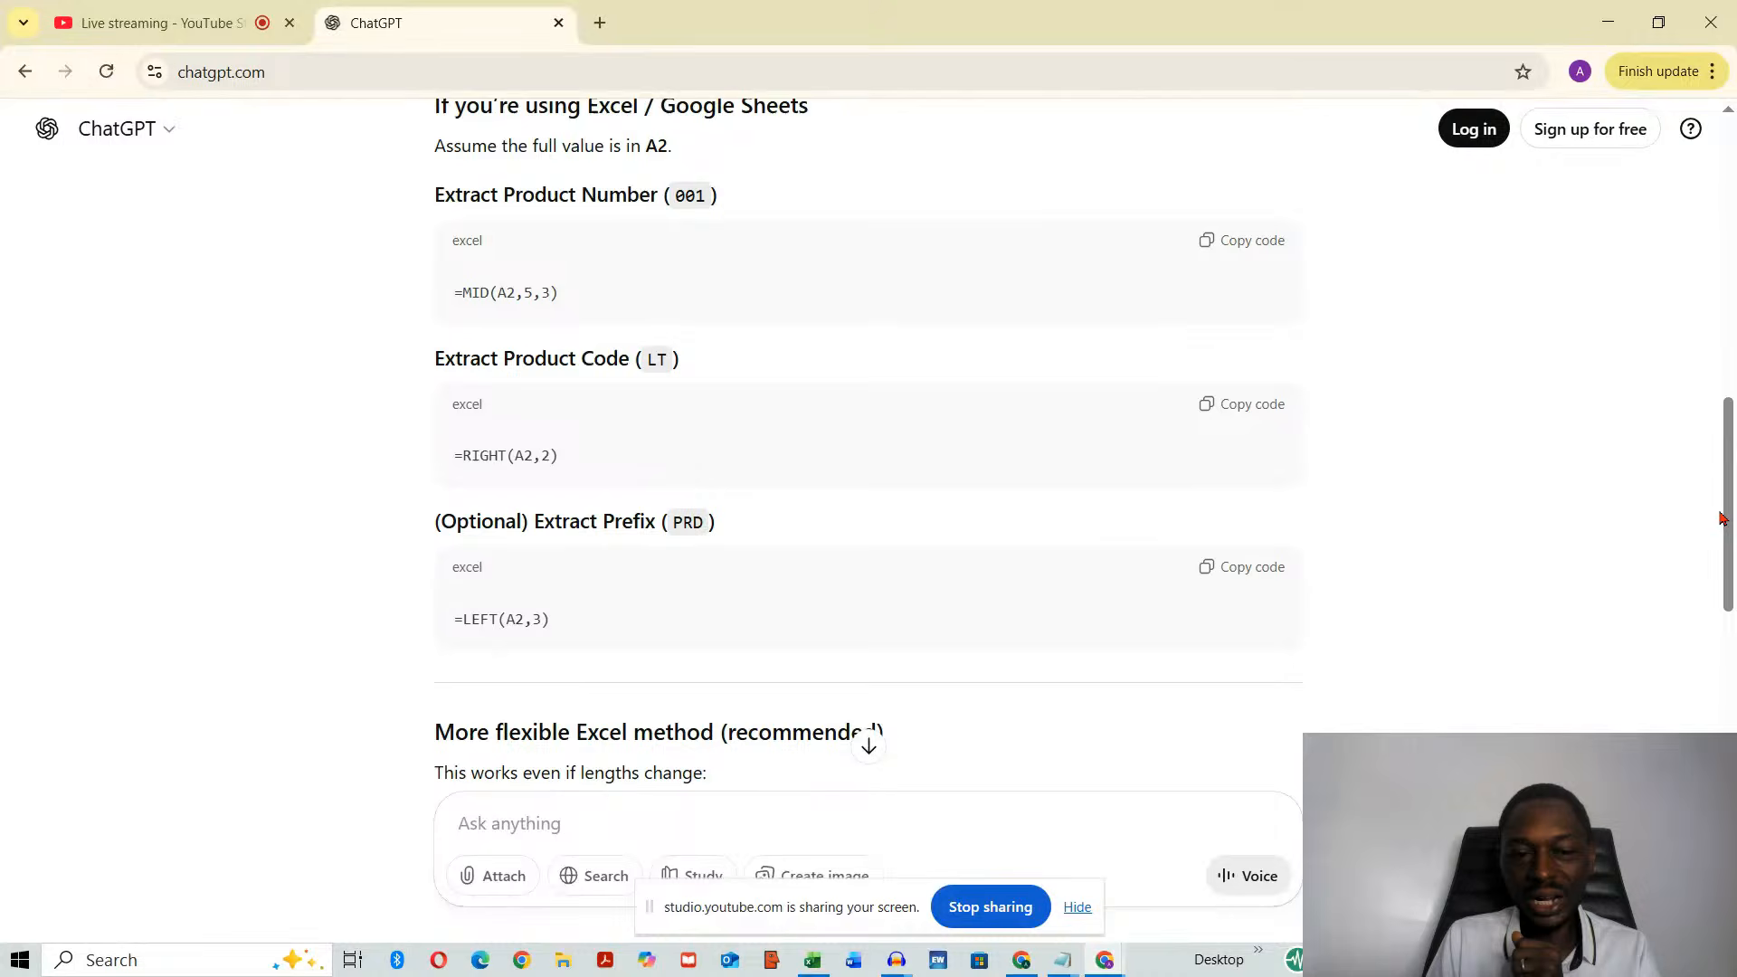
pyautogui.scroll(-1, 1729, 535)
pyautogui.moveTo(1730, 536); pyautogui.dragTo(1733, 598)
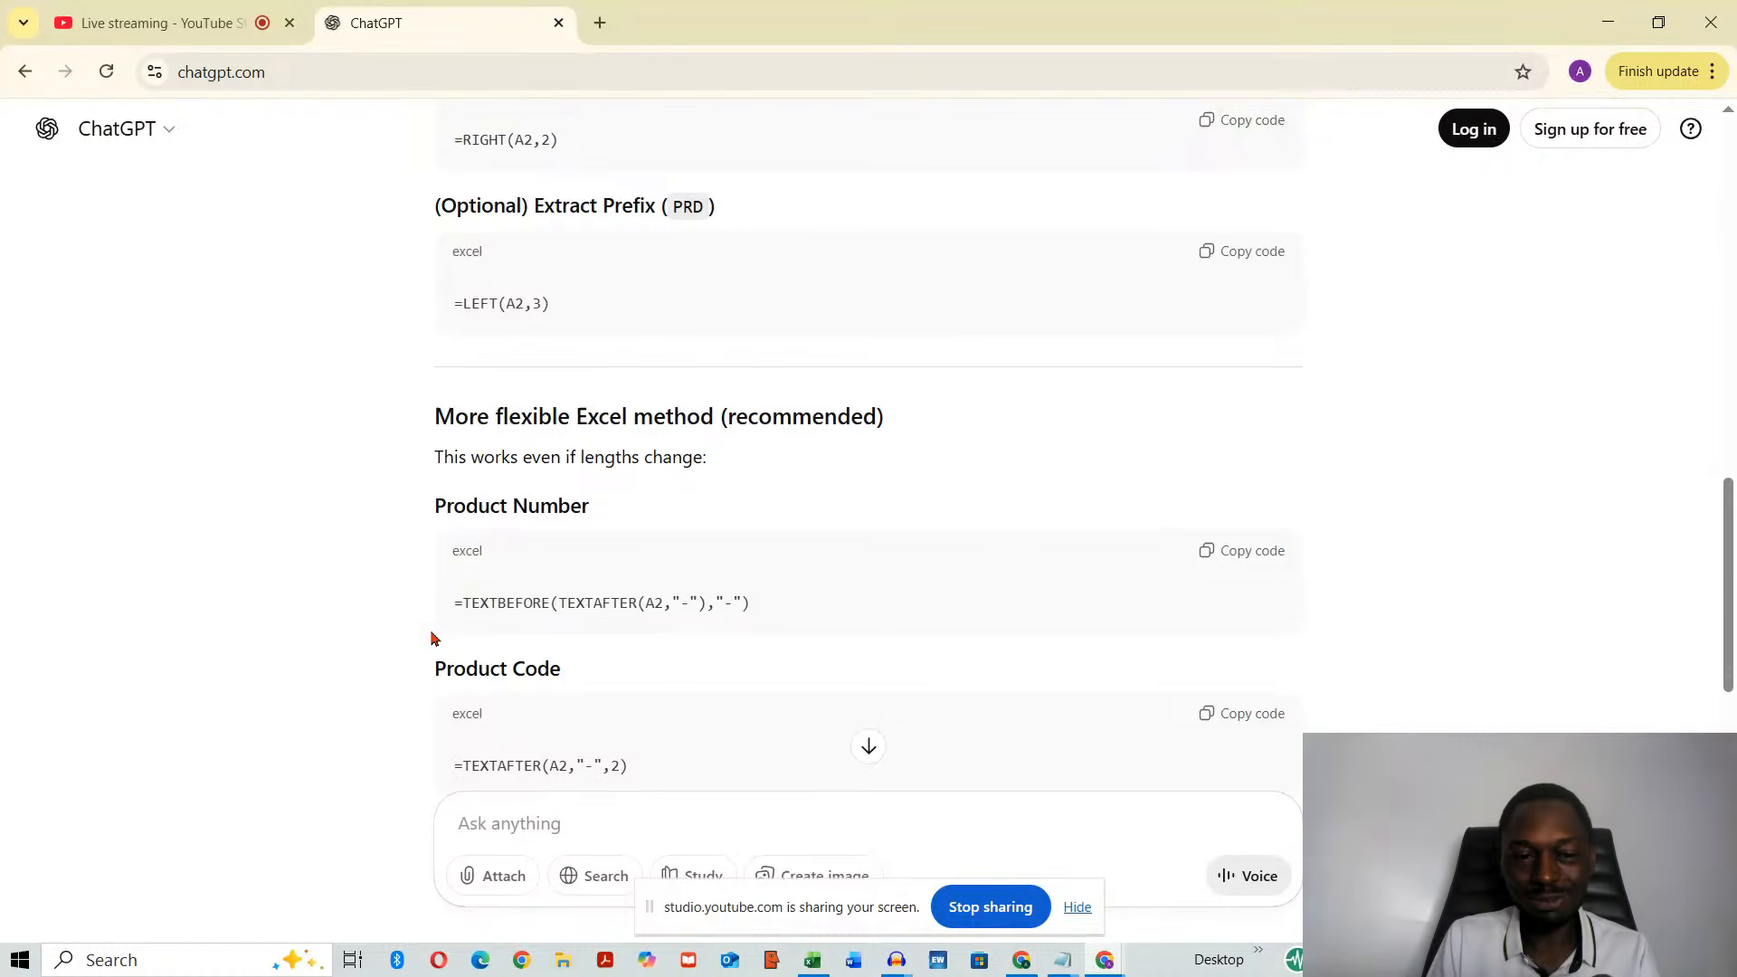
pyautogui.moveTo(1725, 563); pyautogui.dragTo(1707, 310)
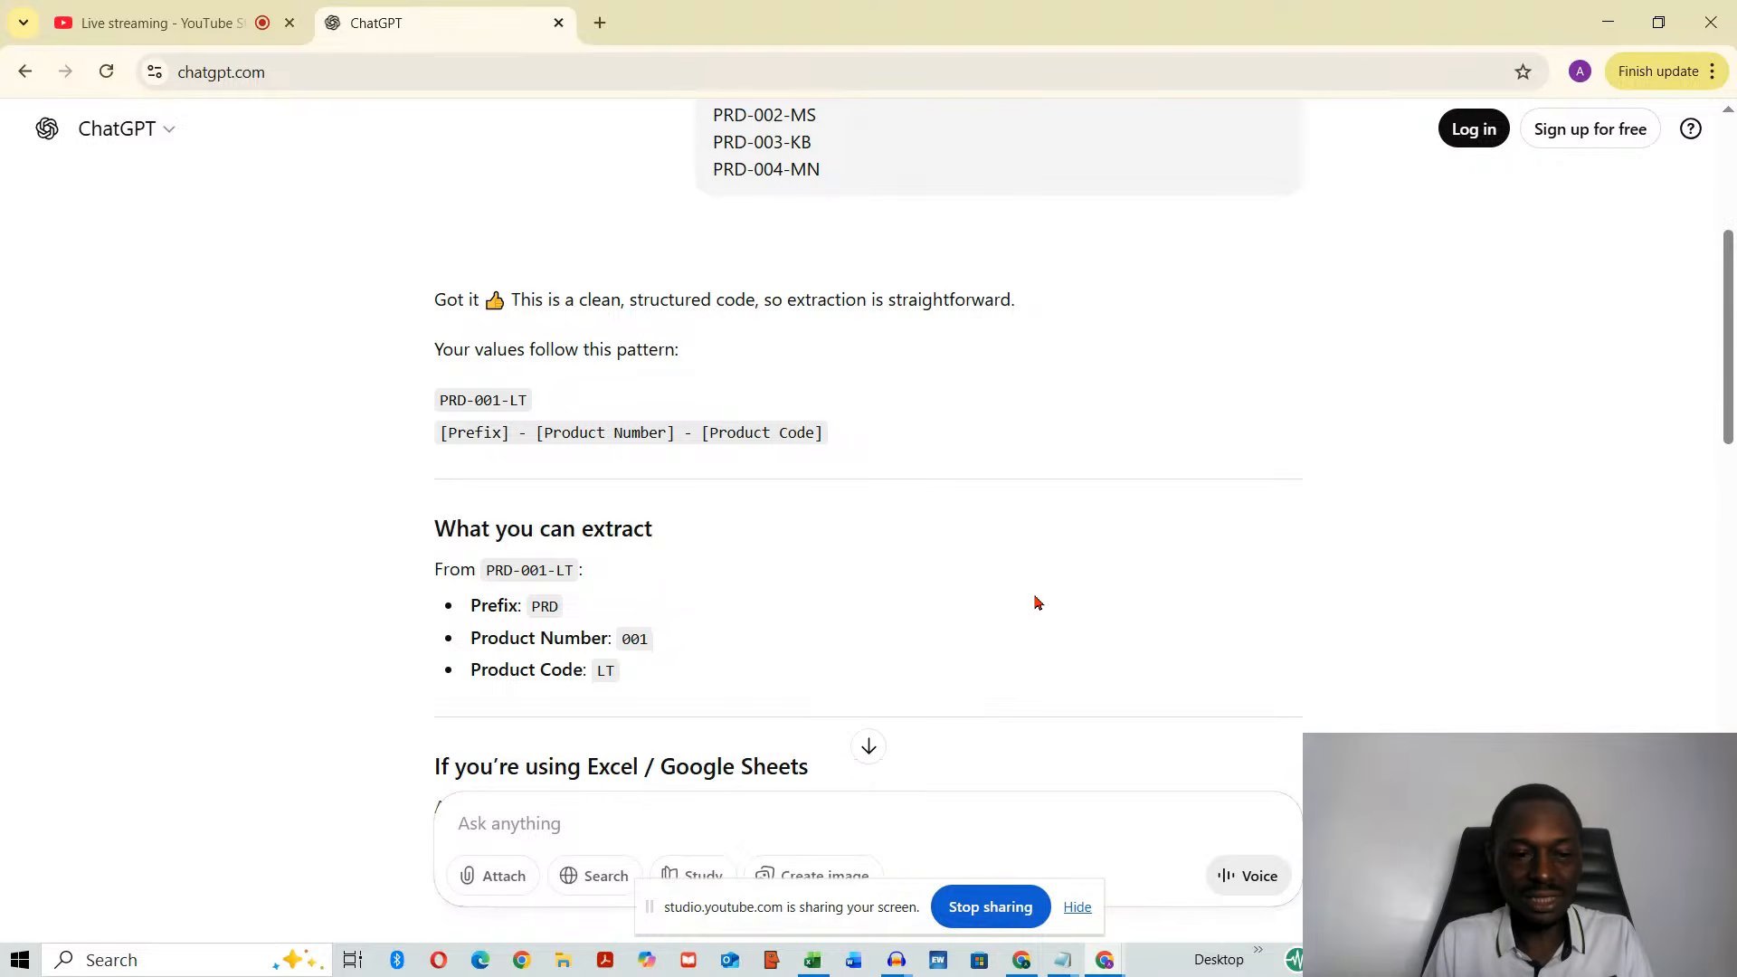
# - Return to the Excel Lesson sheet, clear the copy selection, and begin the formula =MID(L3,5 in cell M3
pyautogui.hotkey('alt', 'Tab')
pyautogui.click(993, 399)
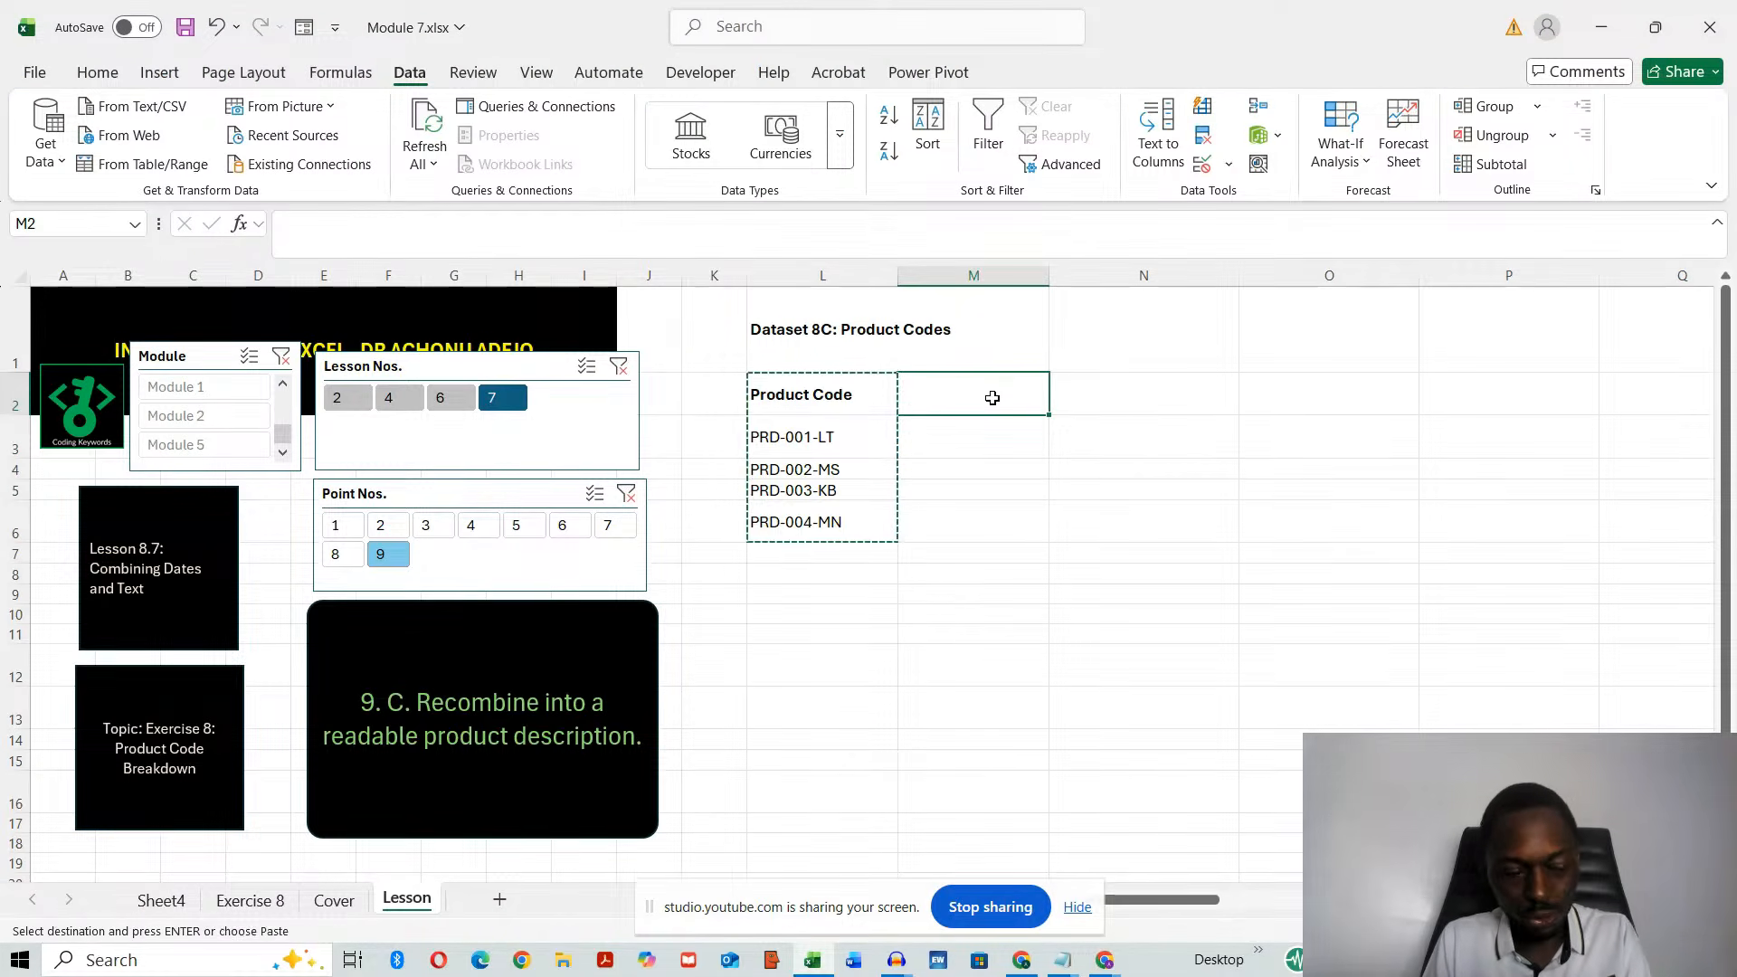
pyautogui.press('Escape')
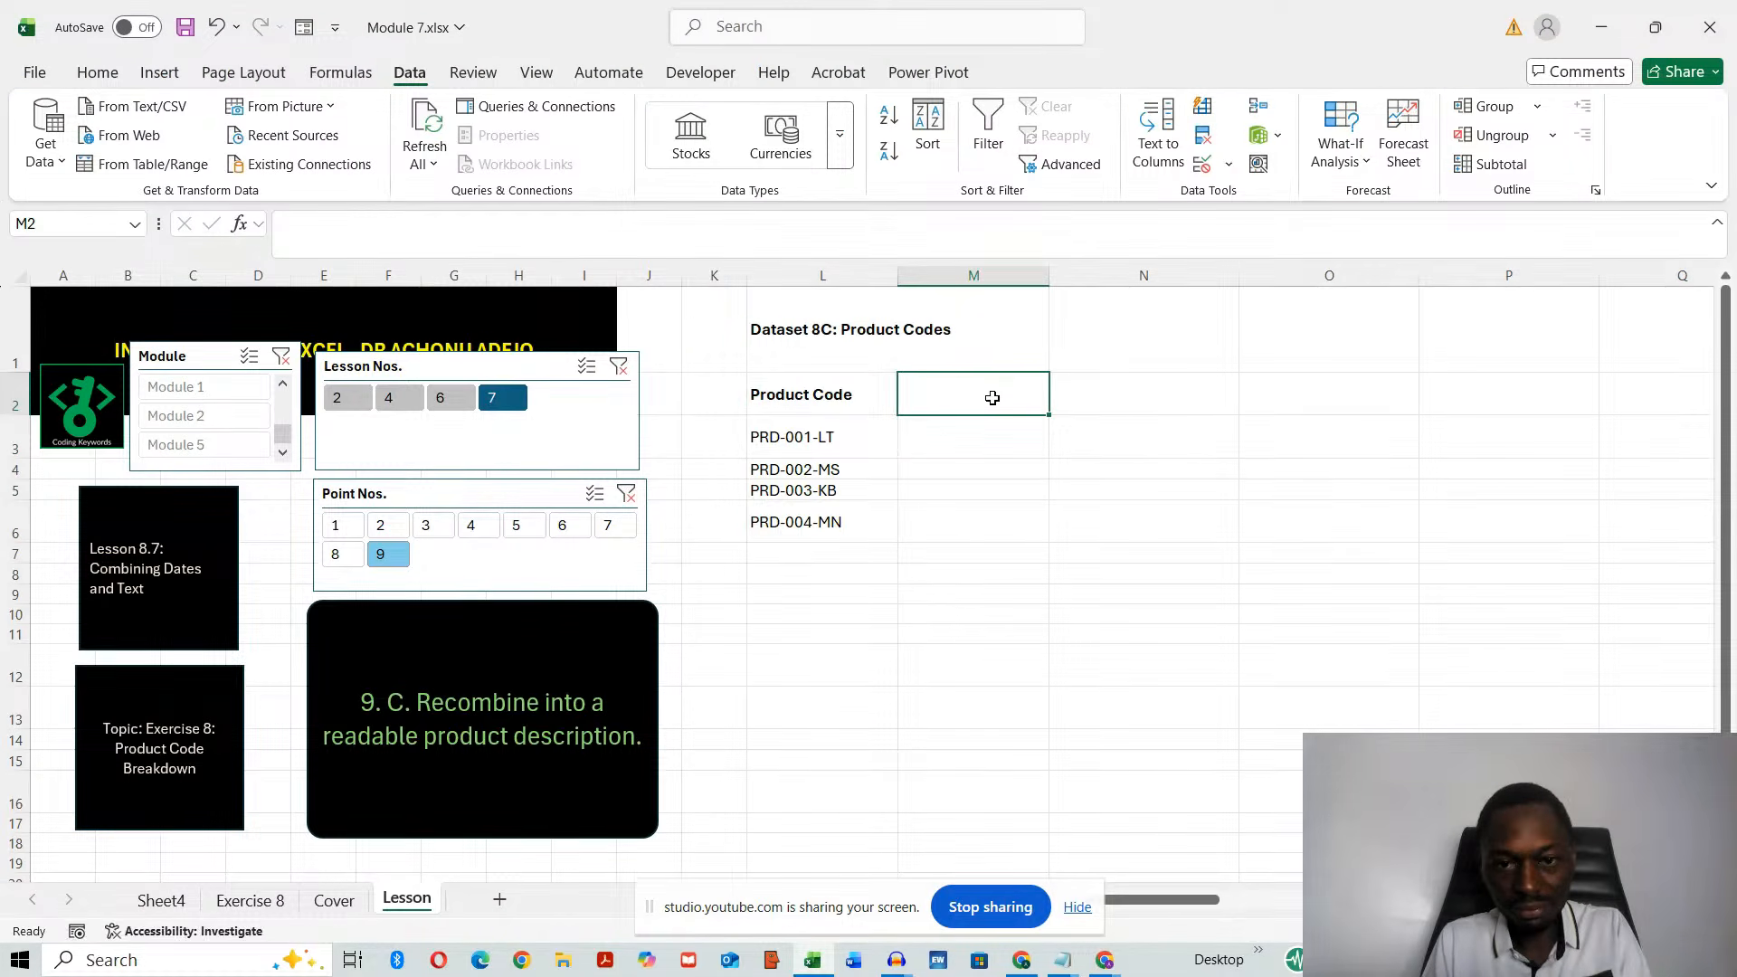
pyautogui.click(936, 440)
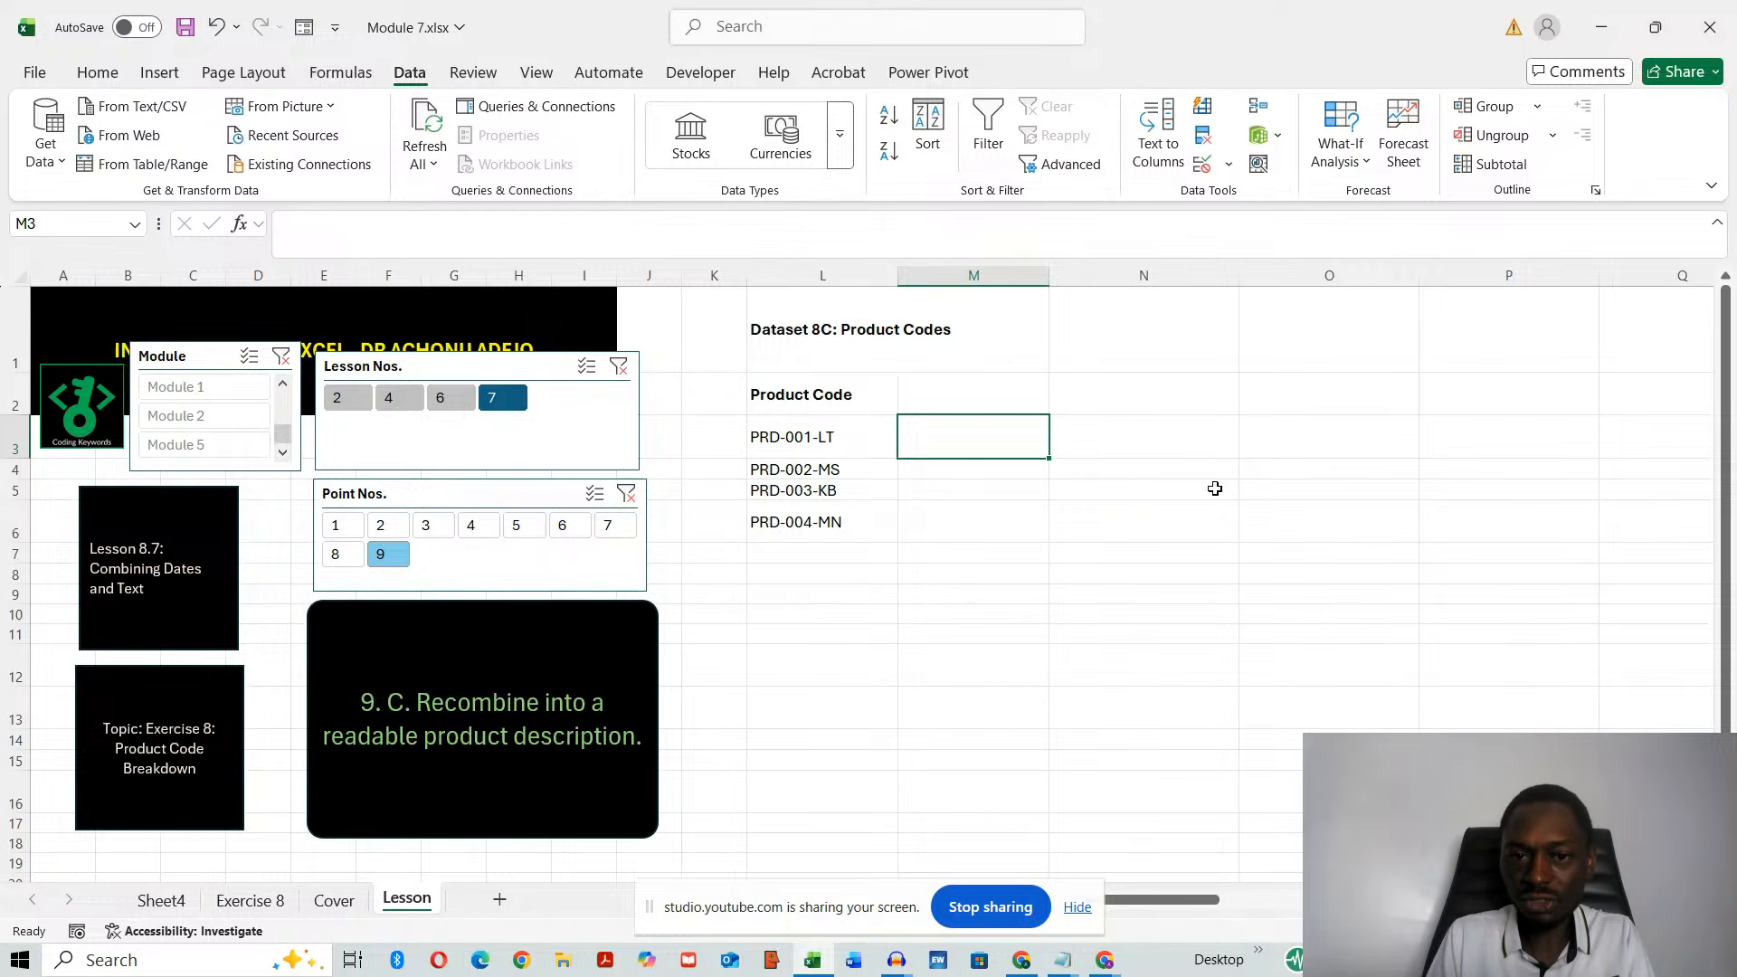
pyautogui.write('=mid')
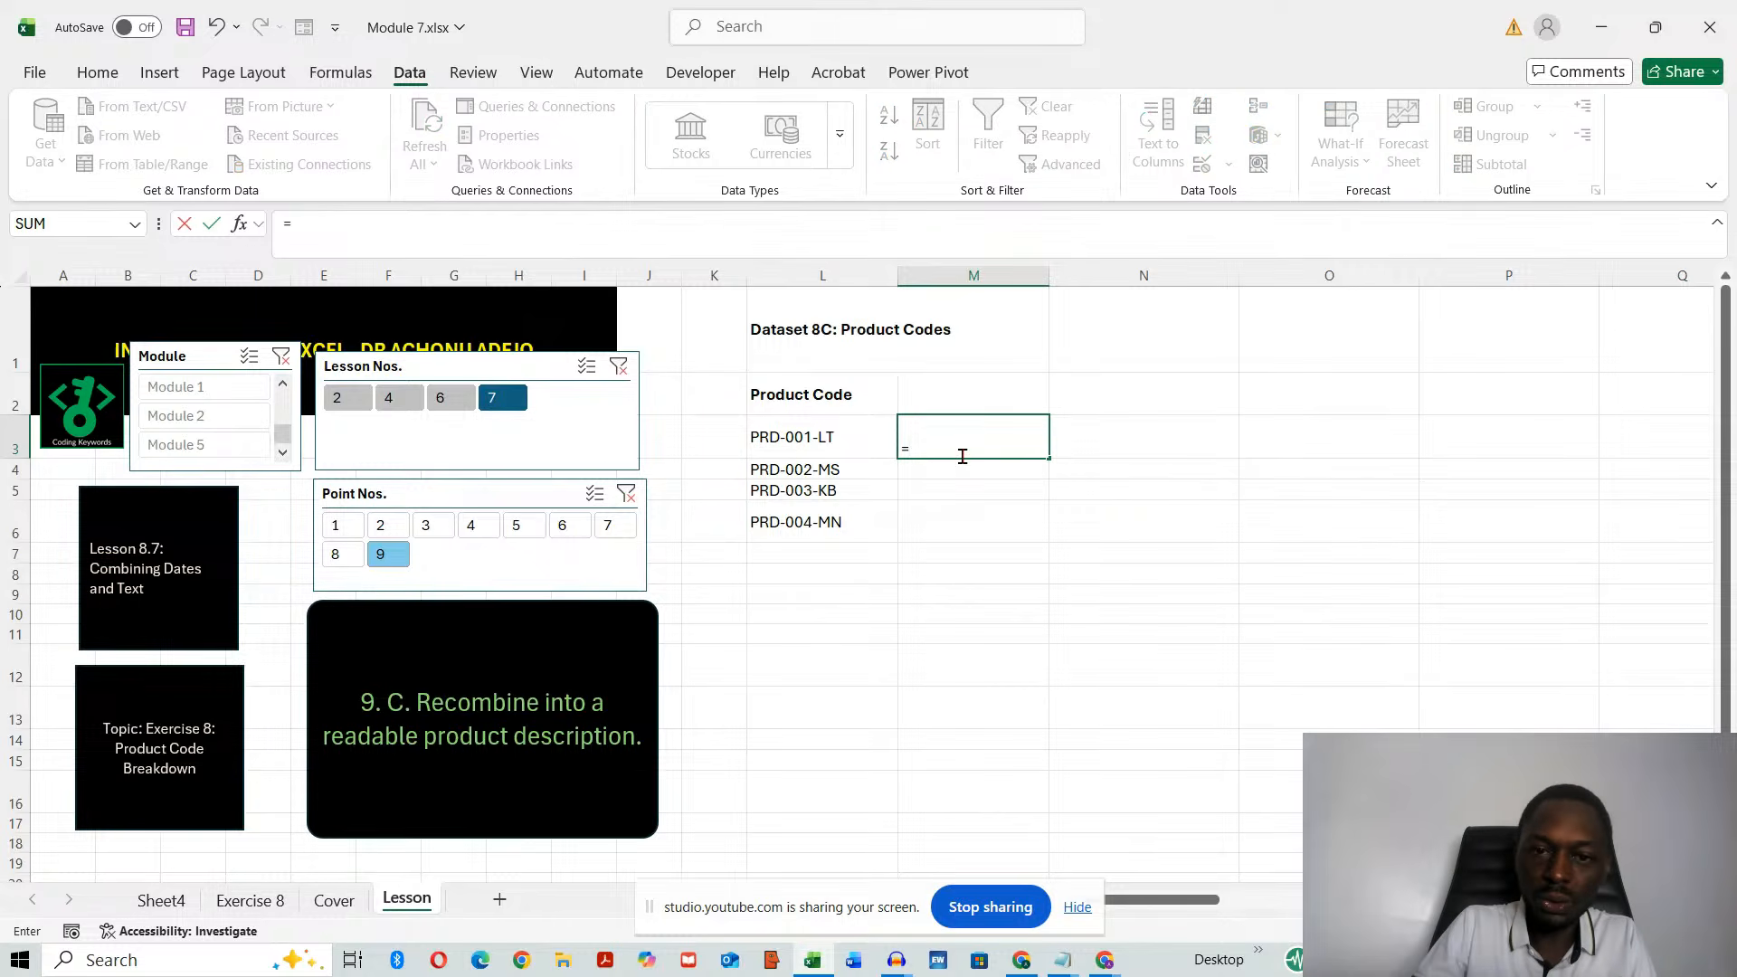
pyautogui.press('BackSpace')
pyautogui.press('BackSpace')
pyautogui.press('BackSpace')
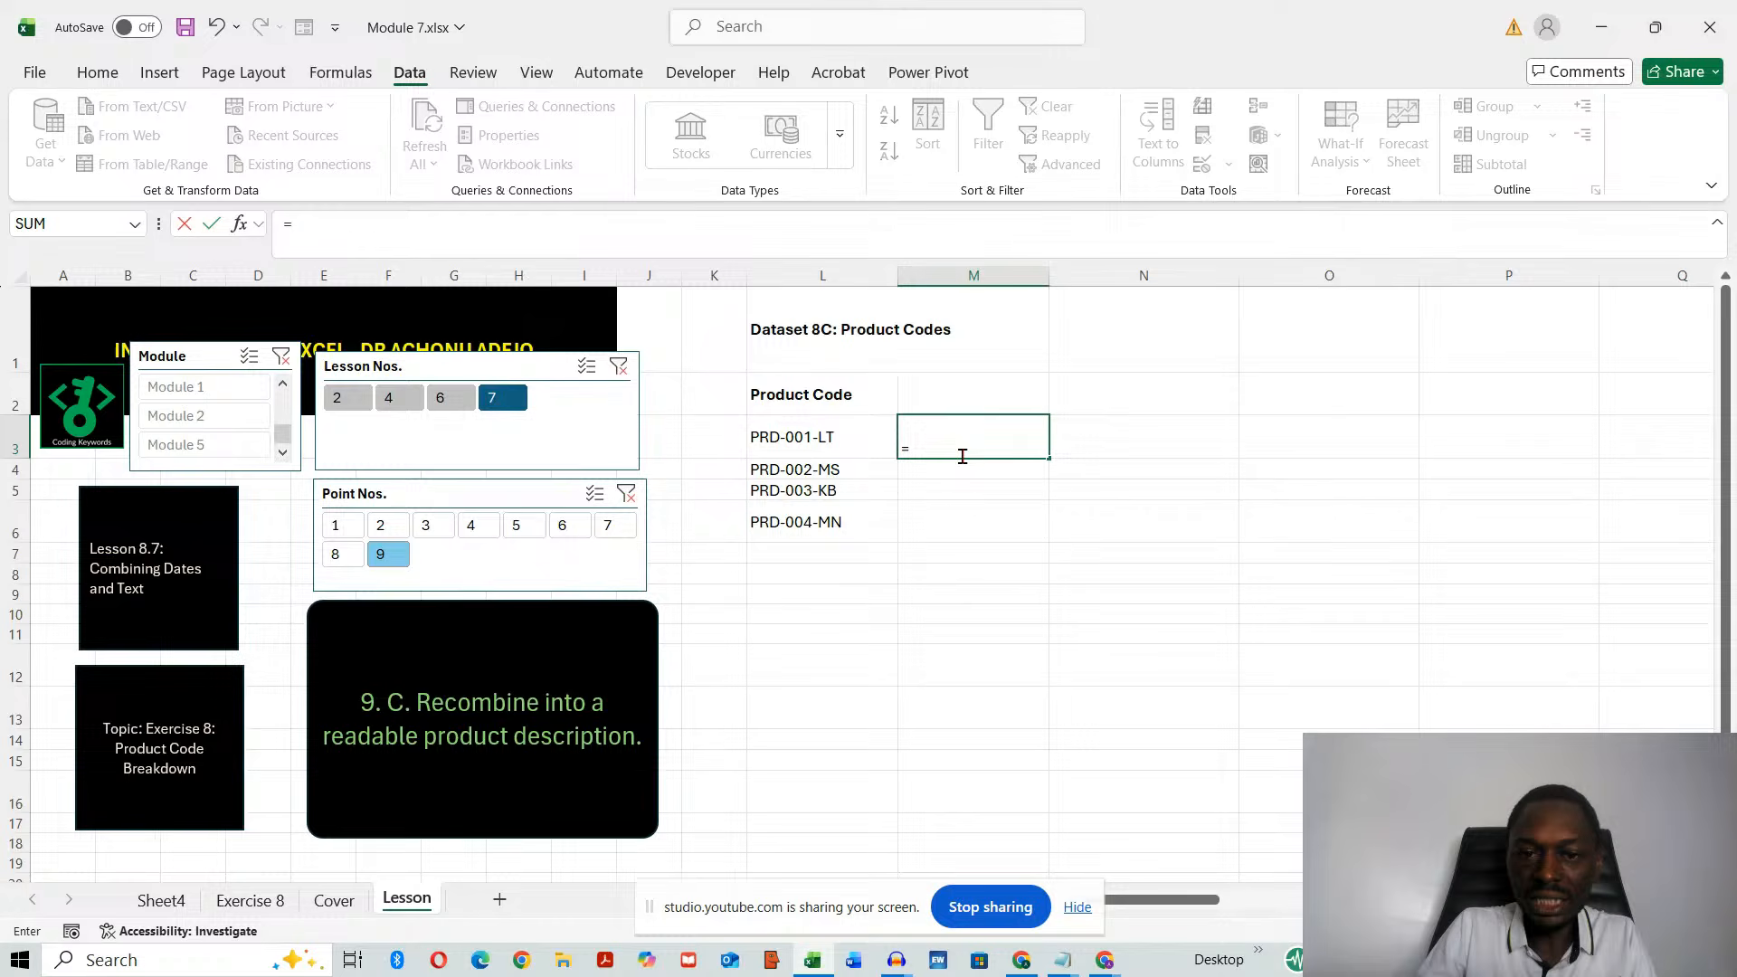
pyautogui.press('capslock')
pyautogui.write('MID')
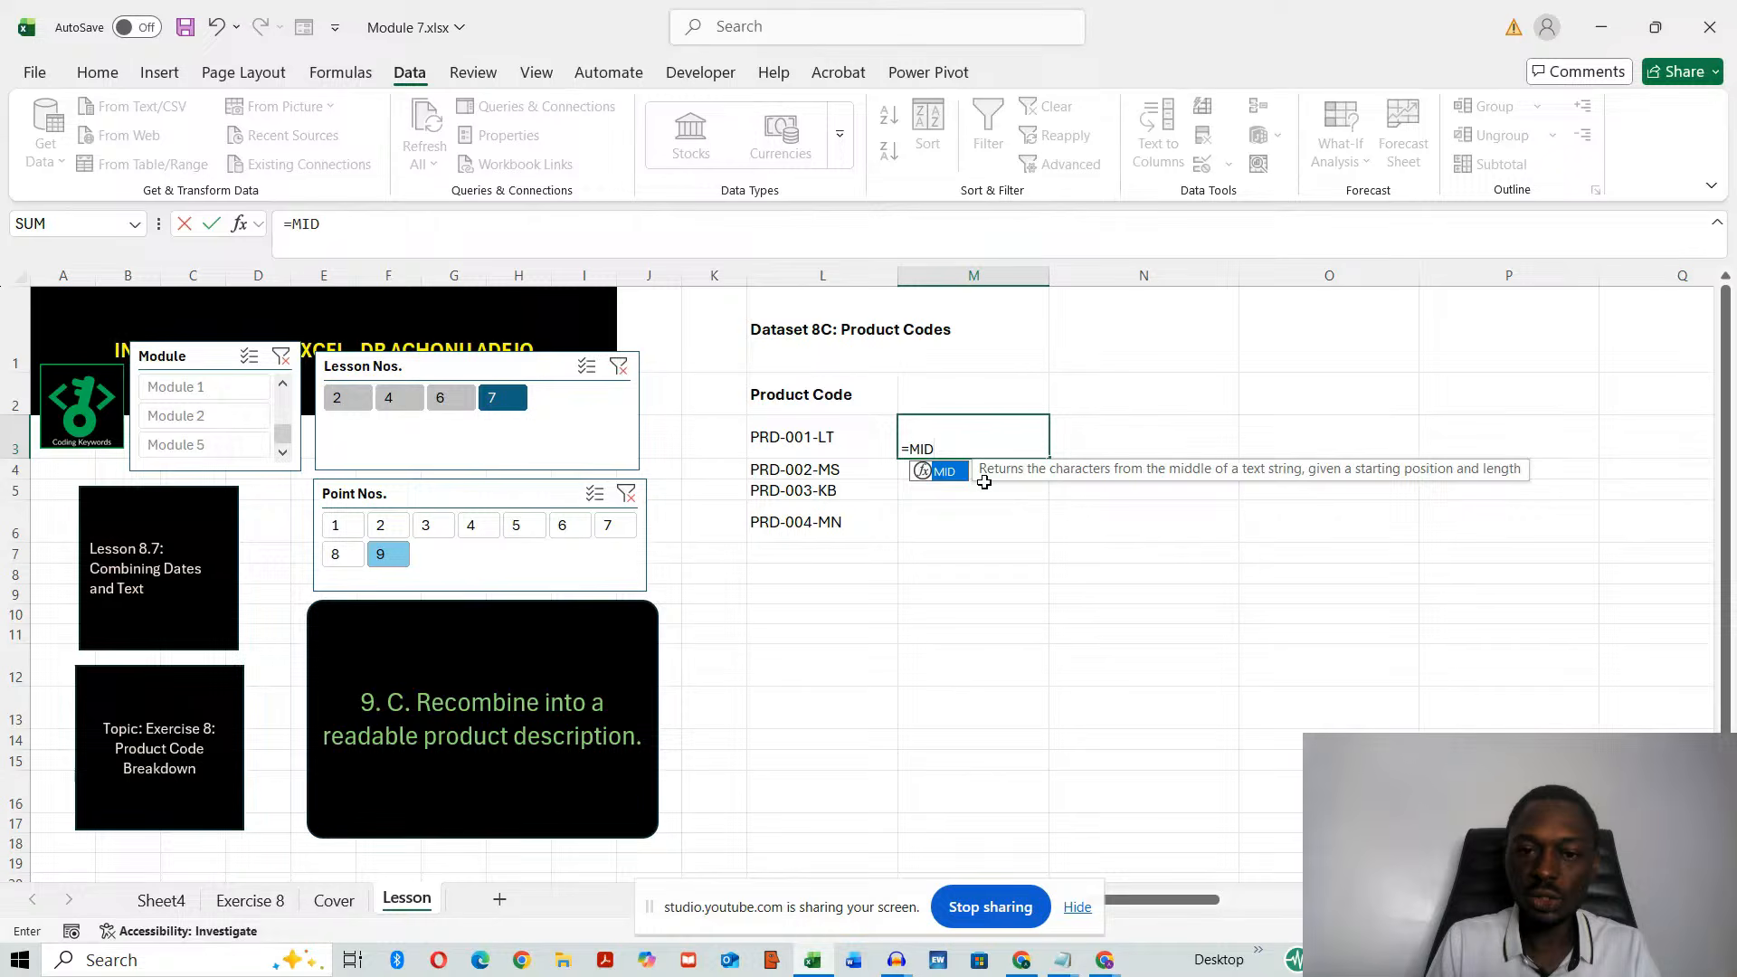
pyautogui.write('(')
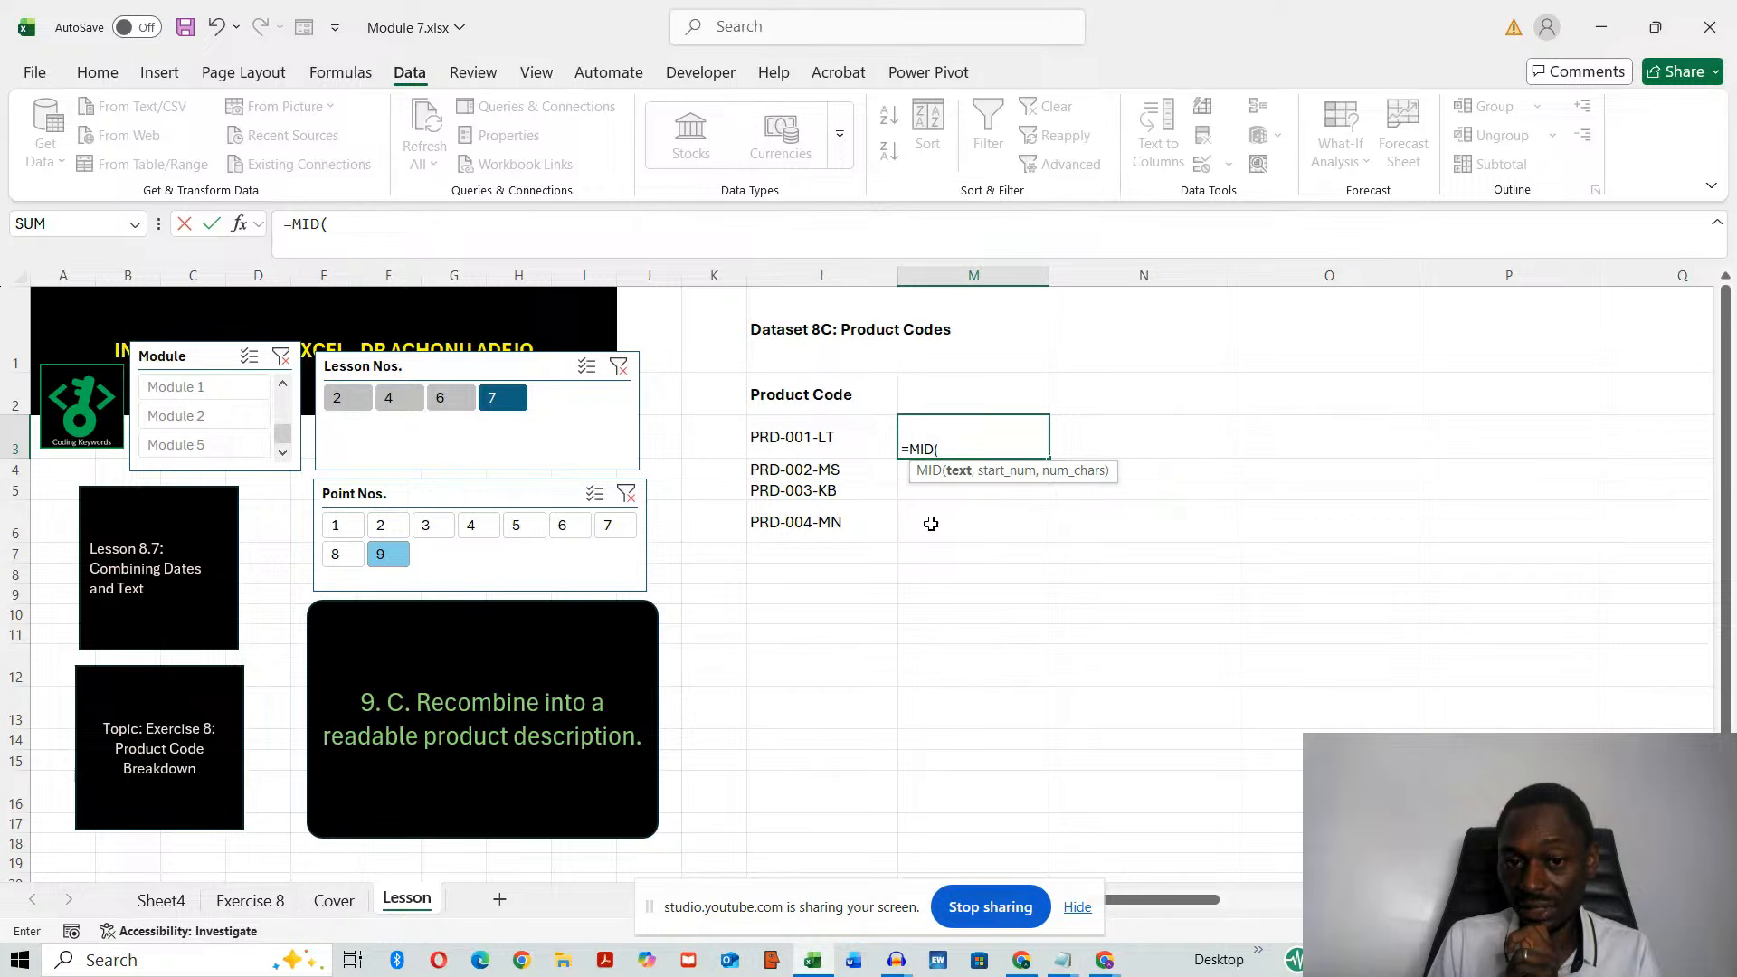
pyautogui.click(793, 432)
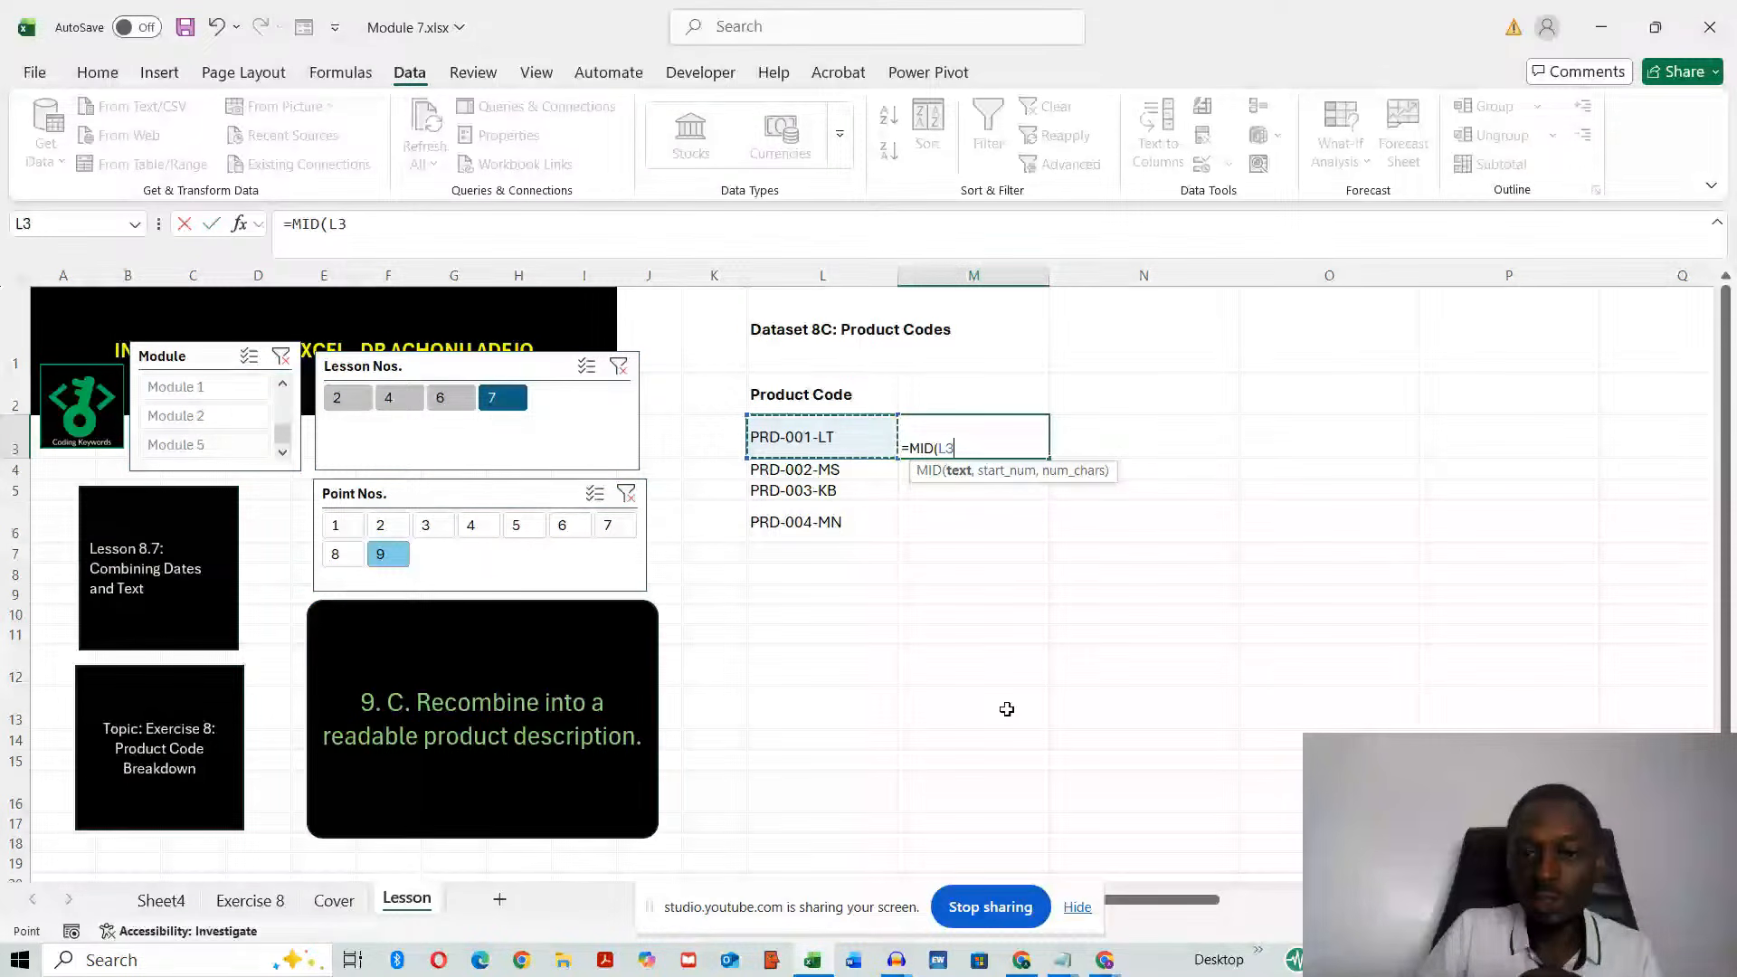
pyautogui.write(',')
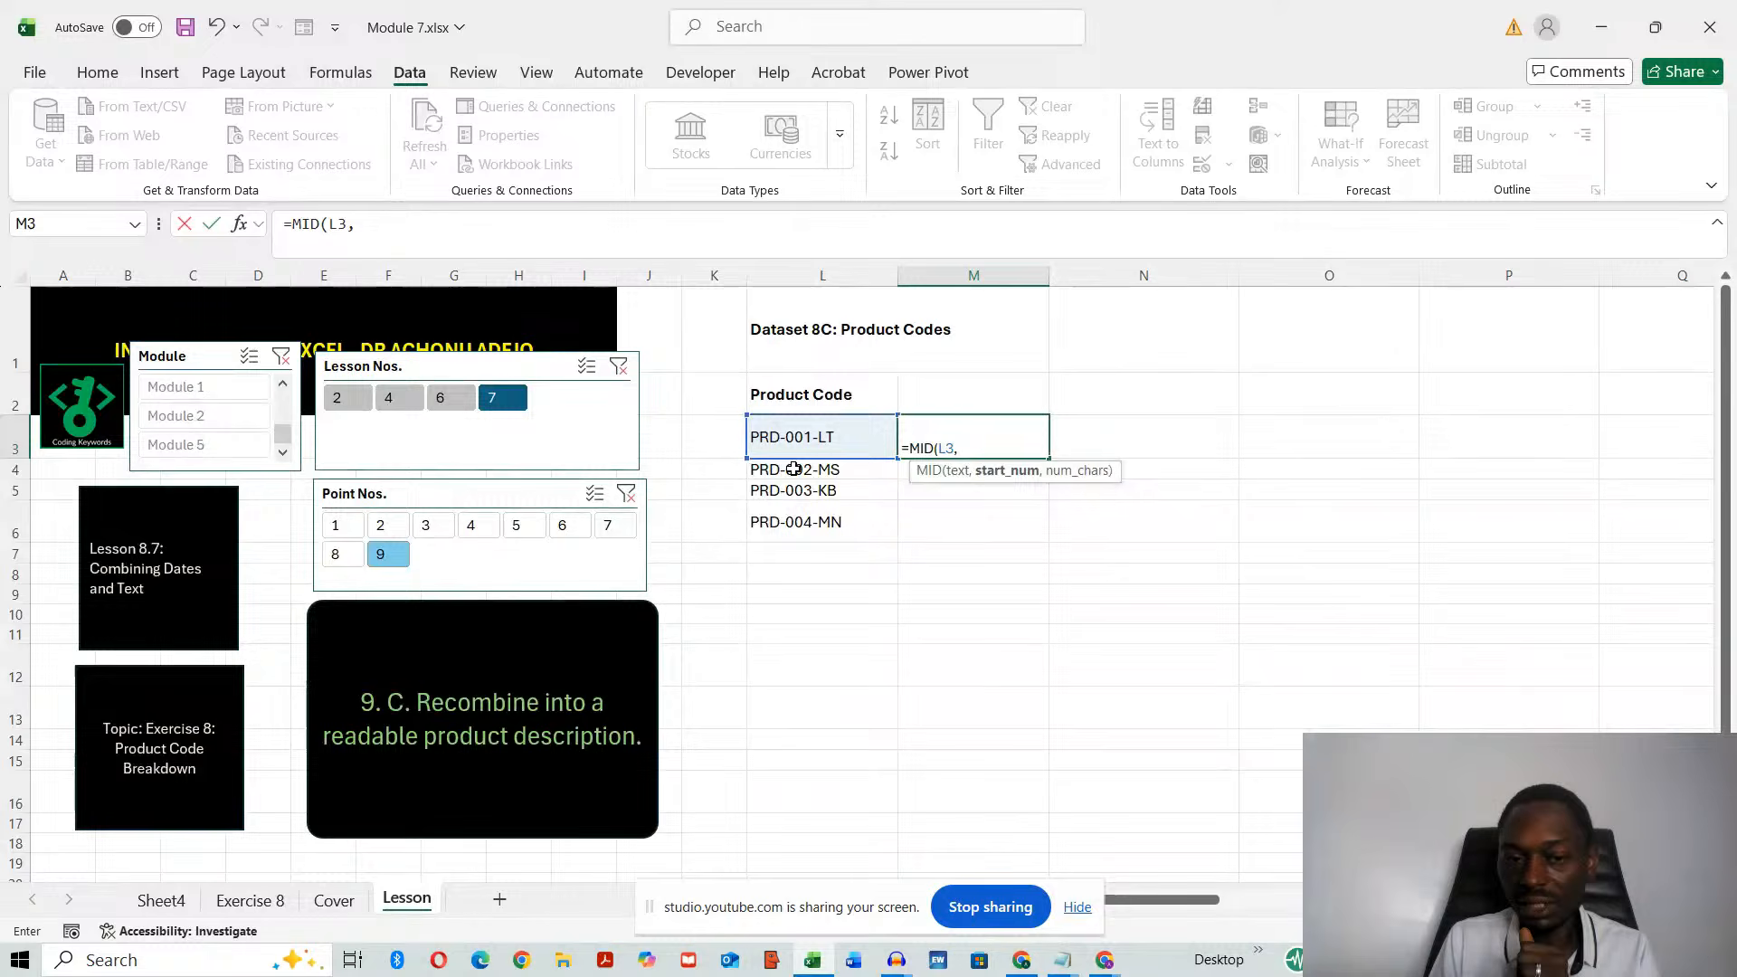
pyautogui.write('5')
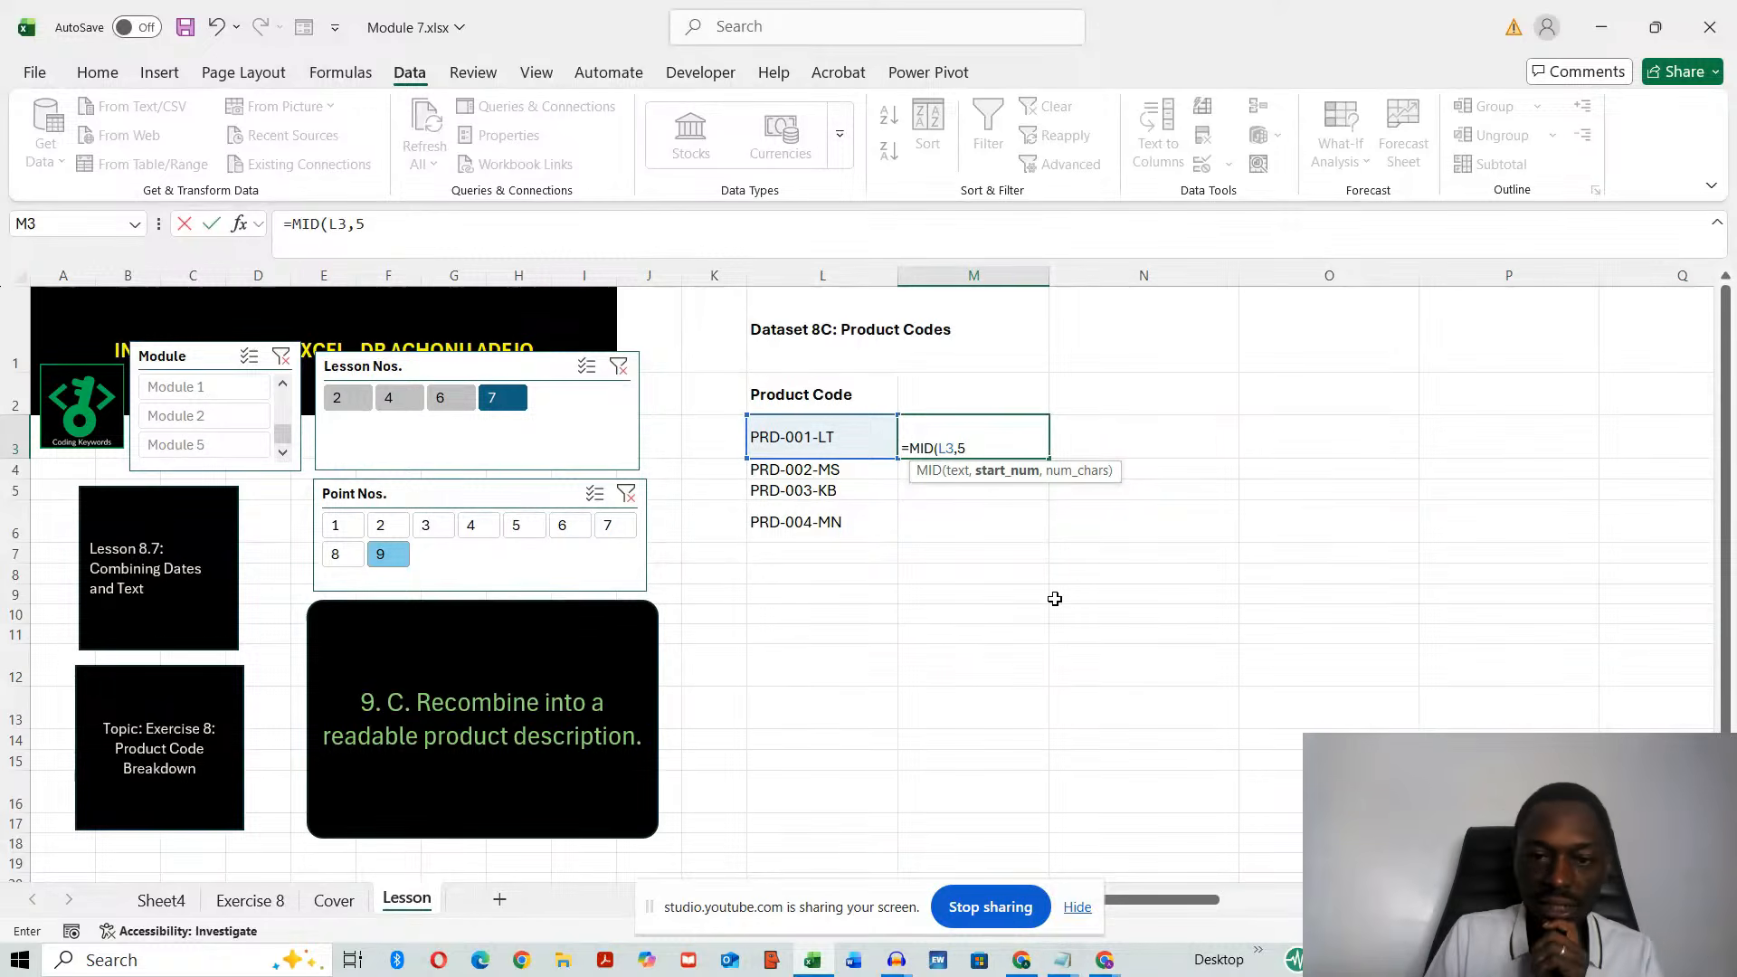
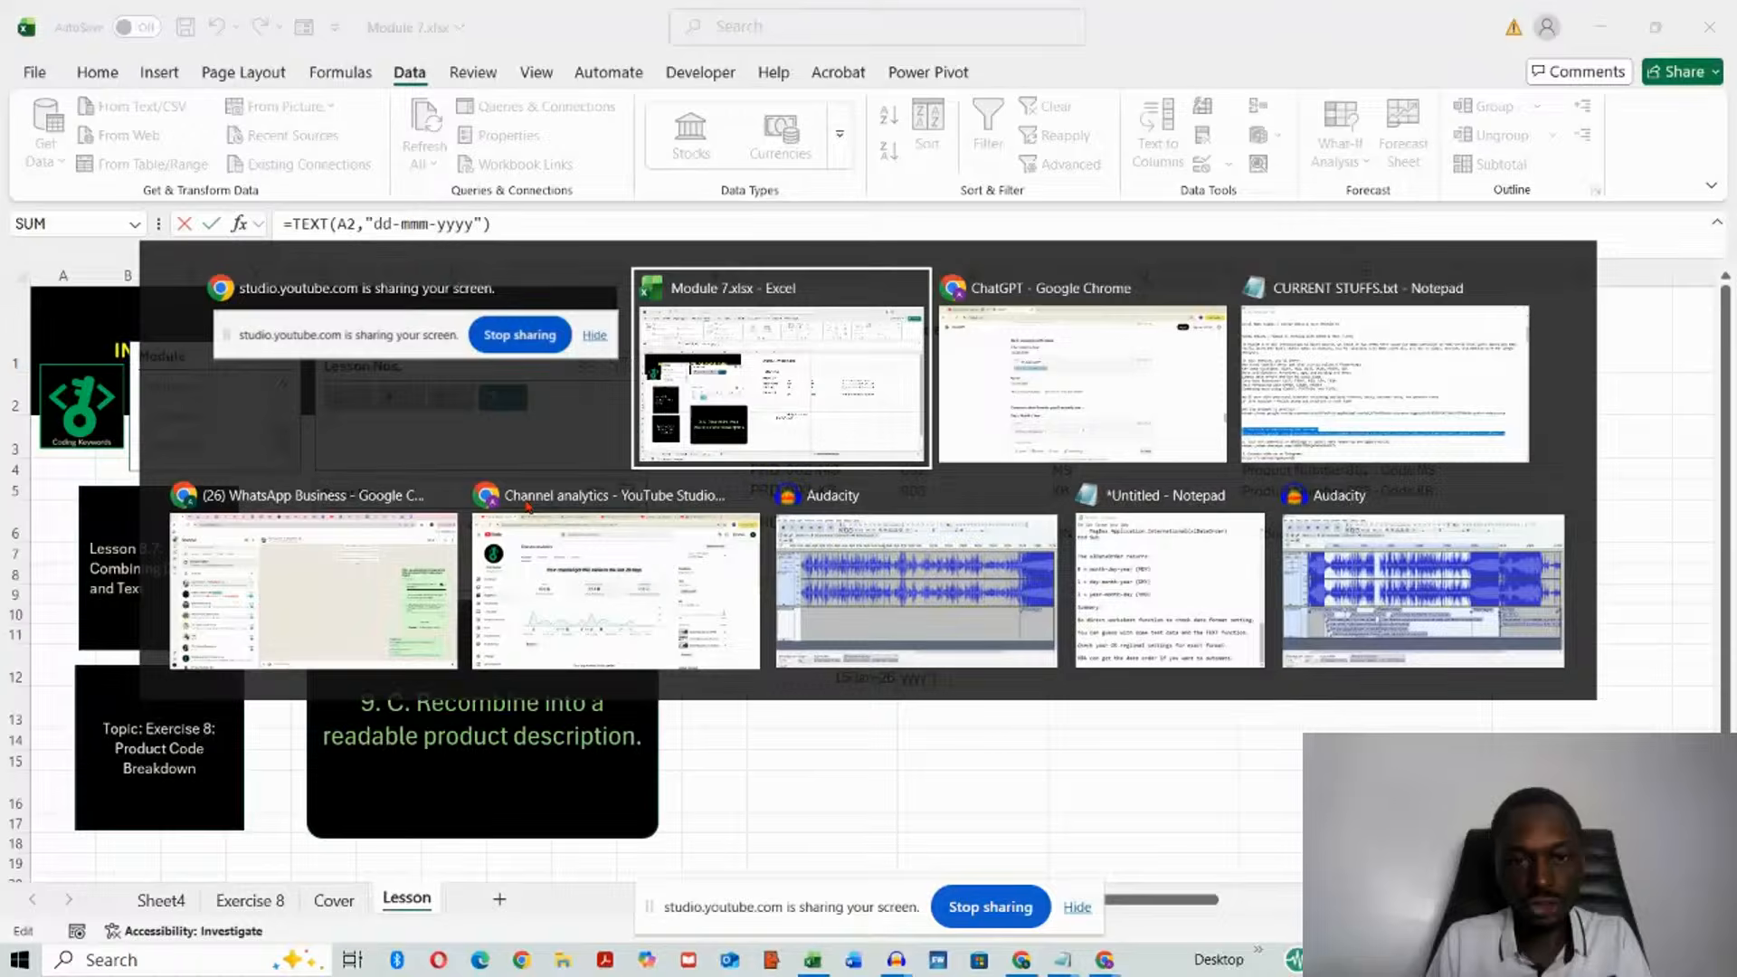
# - Switch to the browser and check the live stream page in YouTube Studio
pyautogui.hotkey('alt', 'Tab')
pyautogui.hotkey('alt', 'Tab')
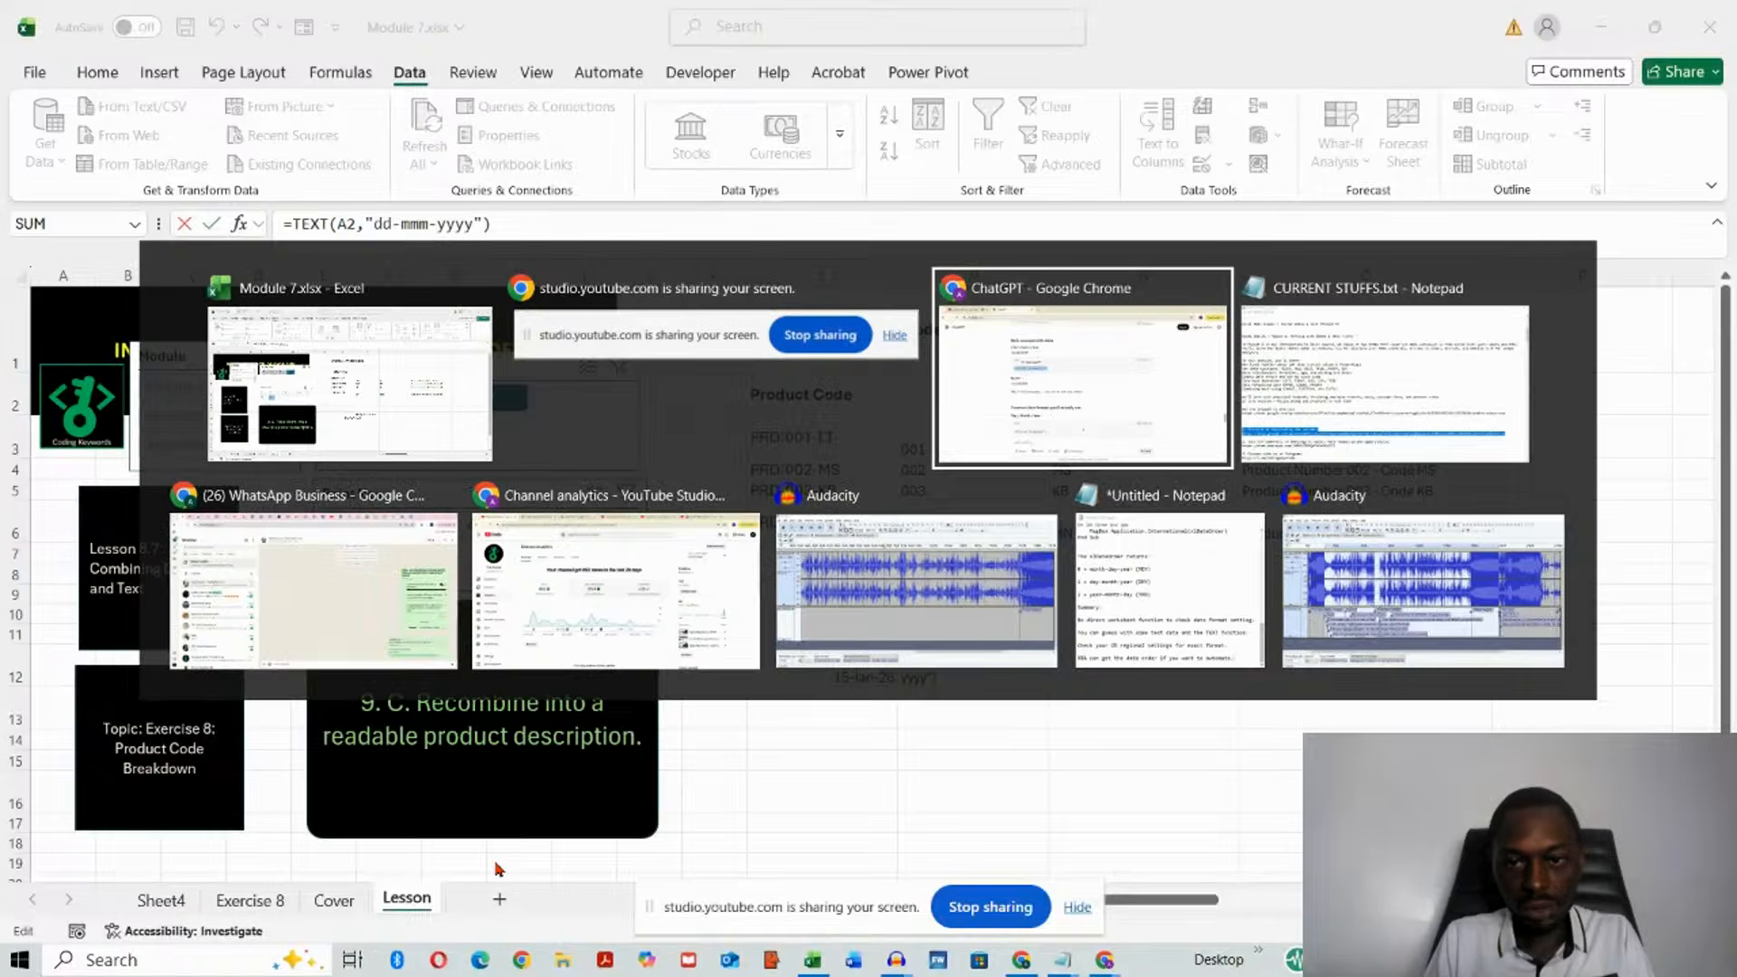
pyautogui.click(115, 38)
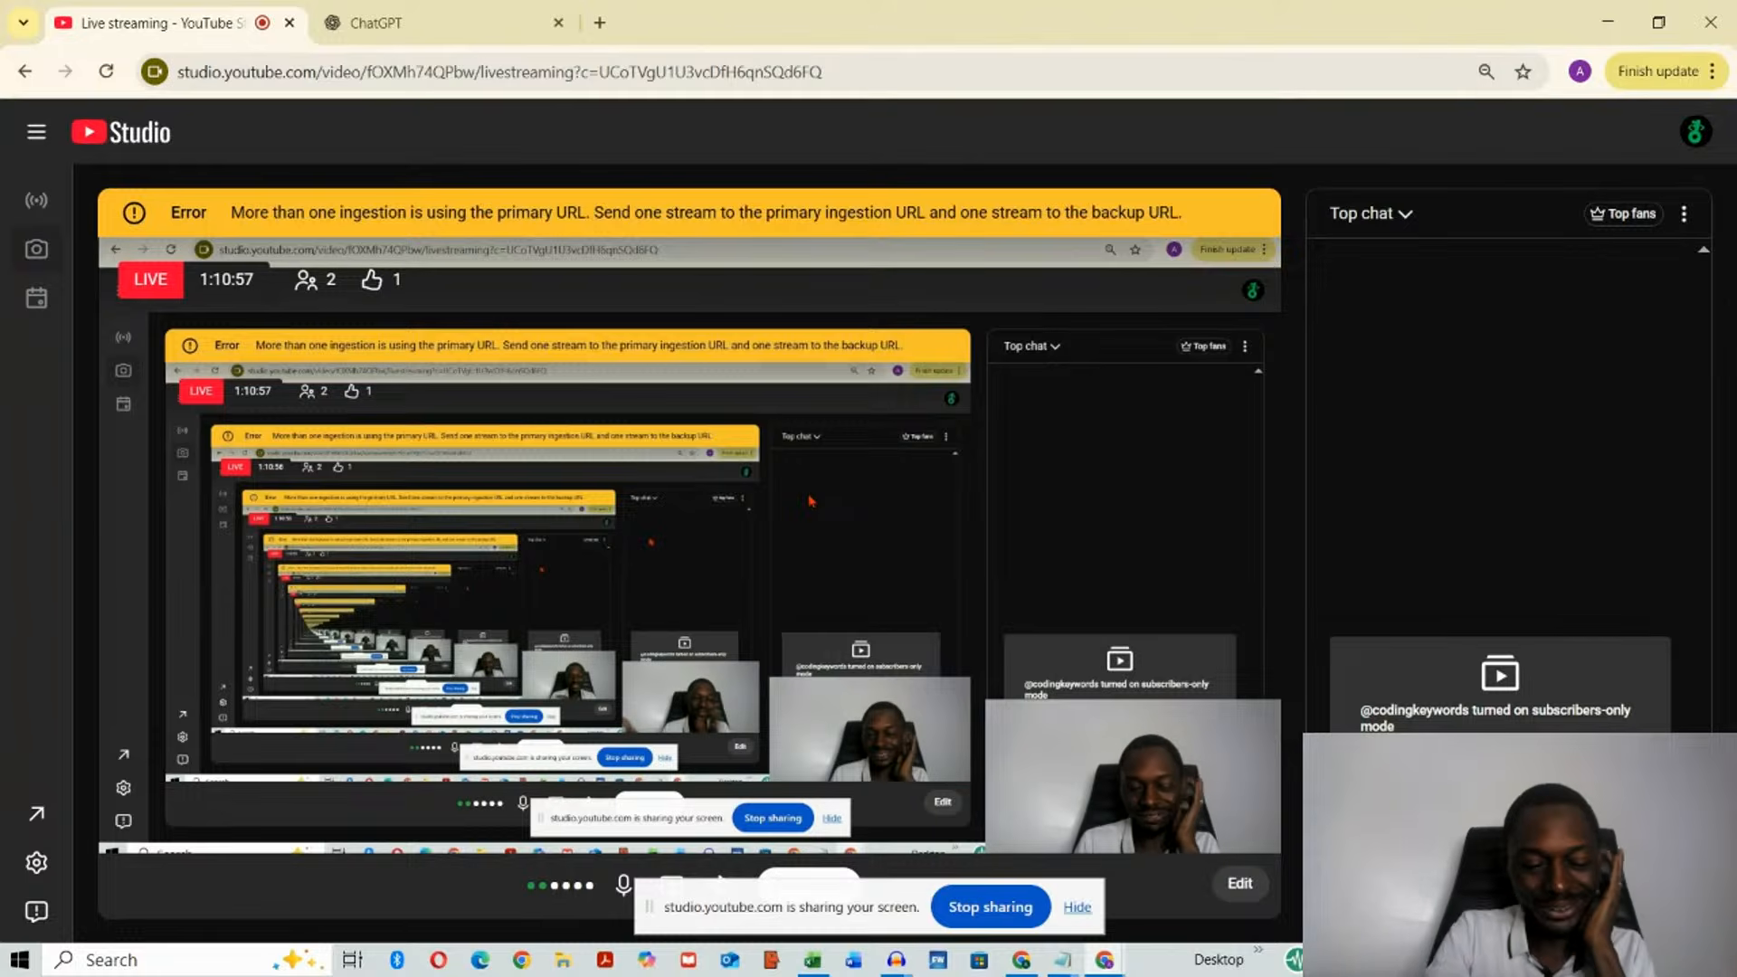
pyautogui.hotkey('alt', 'Tab')
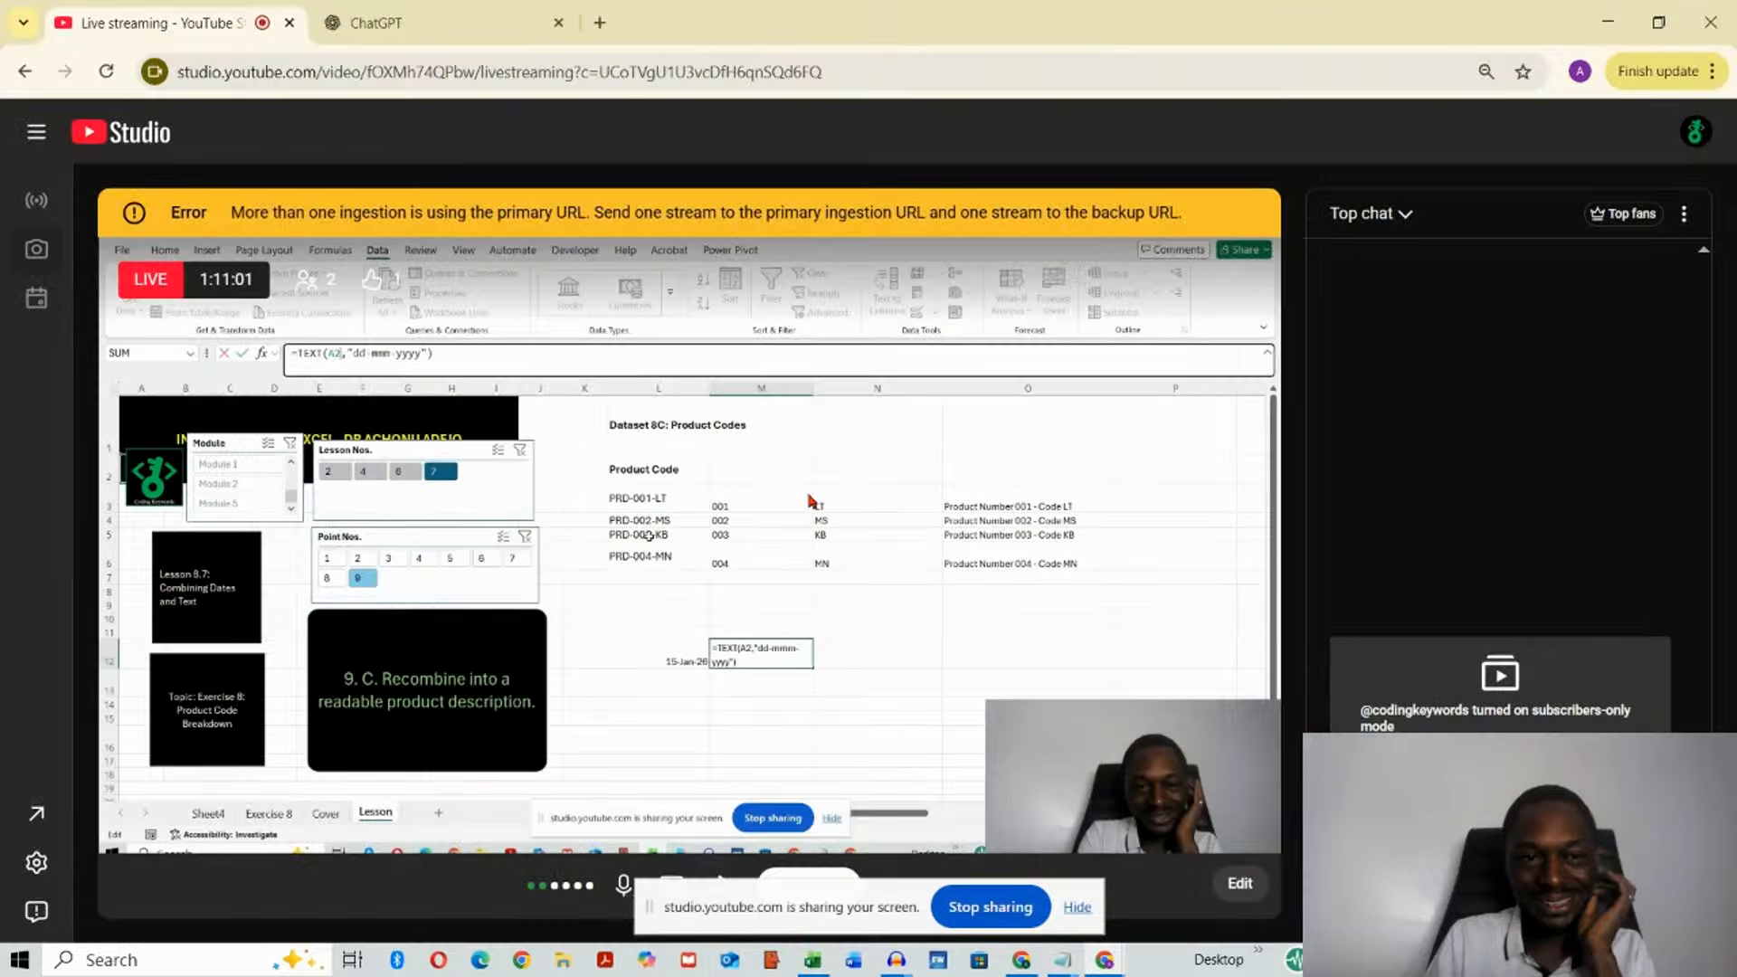
# - Review the ChatGPT conversation from the product code prompt through the lookup and description formulas to the basic TEXT date example
pyautogui.hotkey('ctrl', 'Tab')
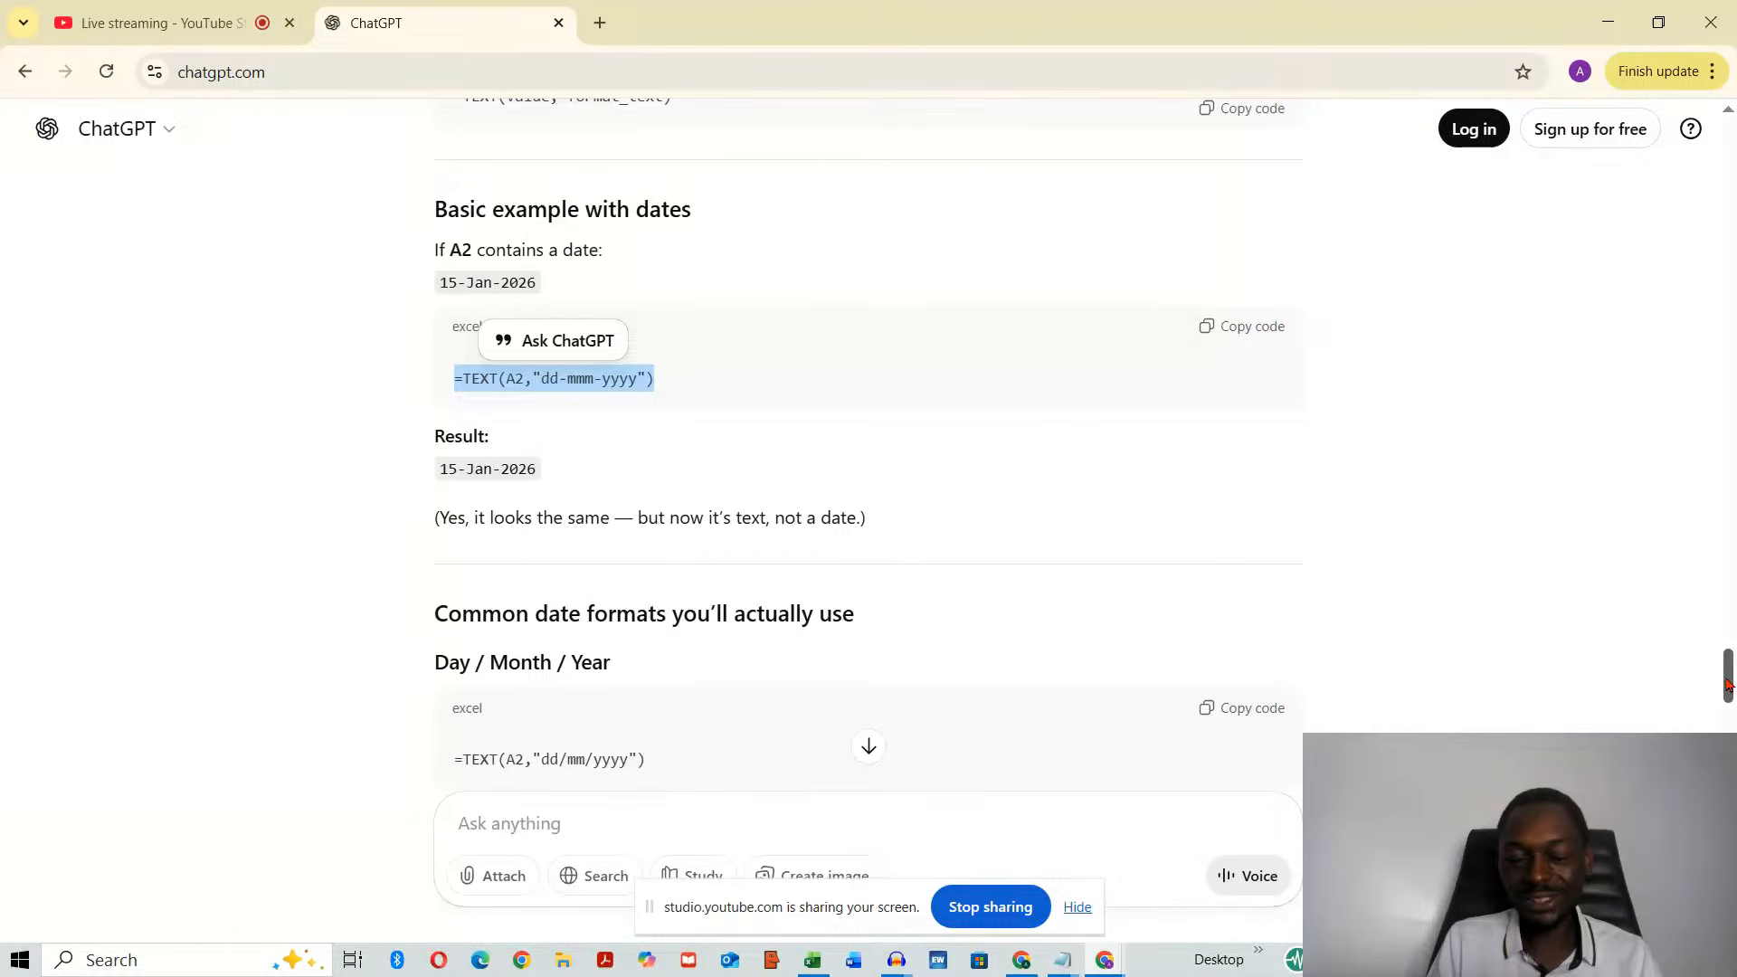
pyautogui.moveTo(1727, 684); pyautogui.dragTo(1729, 145)
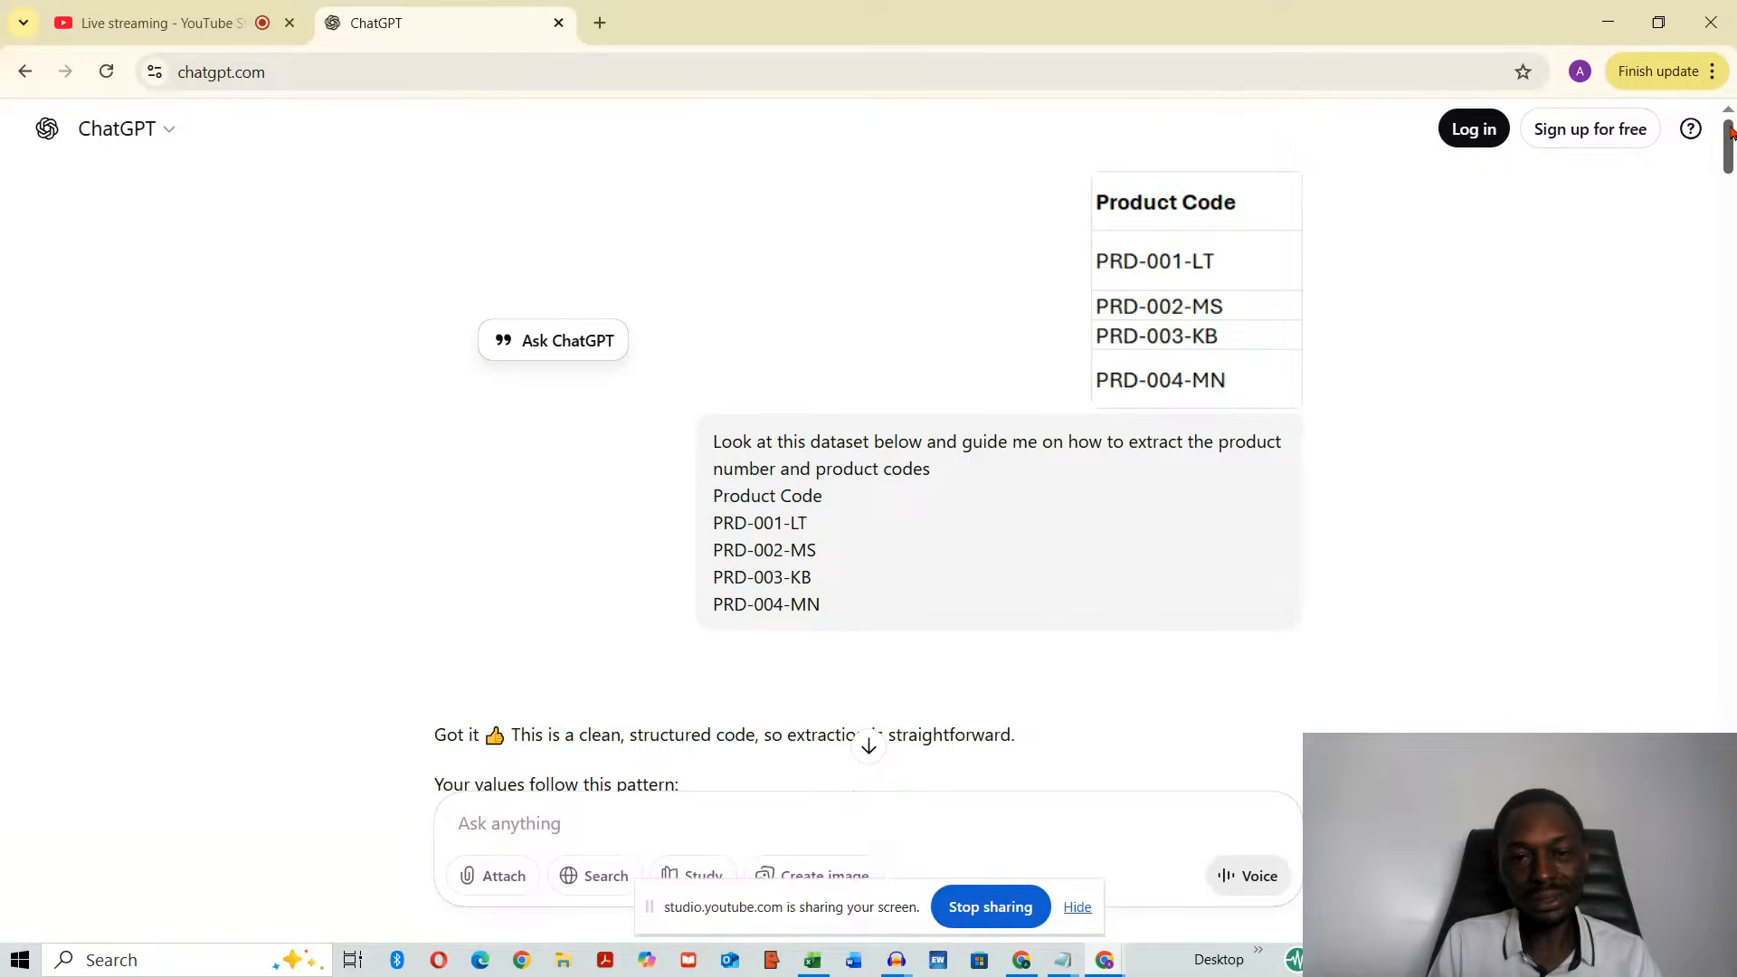
pyautogui.moveTo(1732, 152); pyautogui.dragTo(1731, 376)
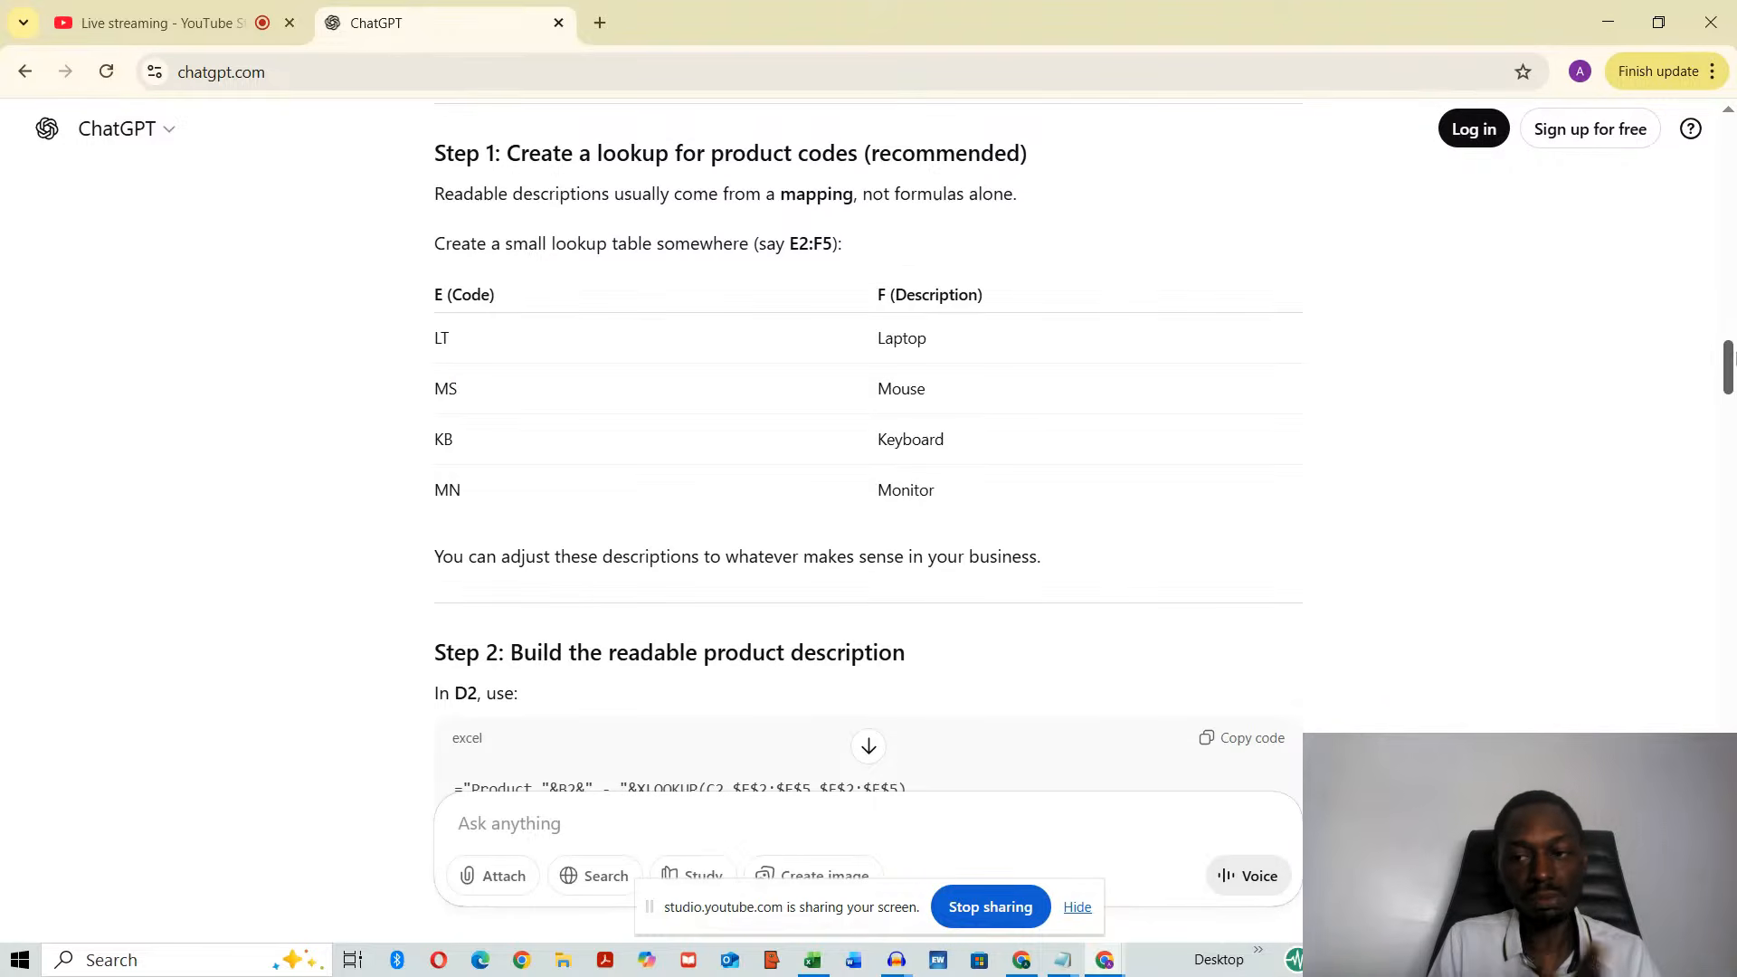
pyautogui.moveTo(1730, 355); pyautogui.dragTo(1723, 529)
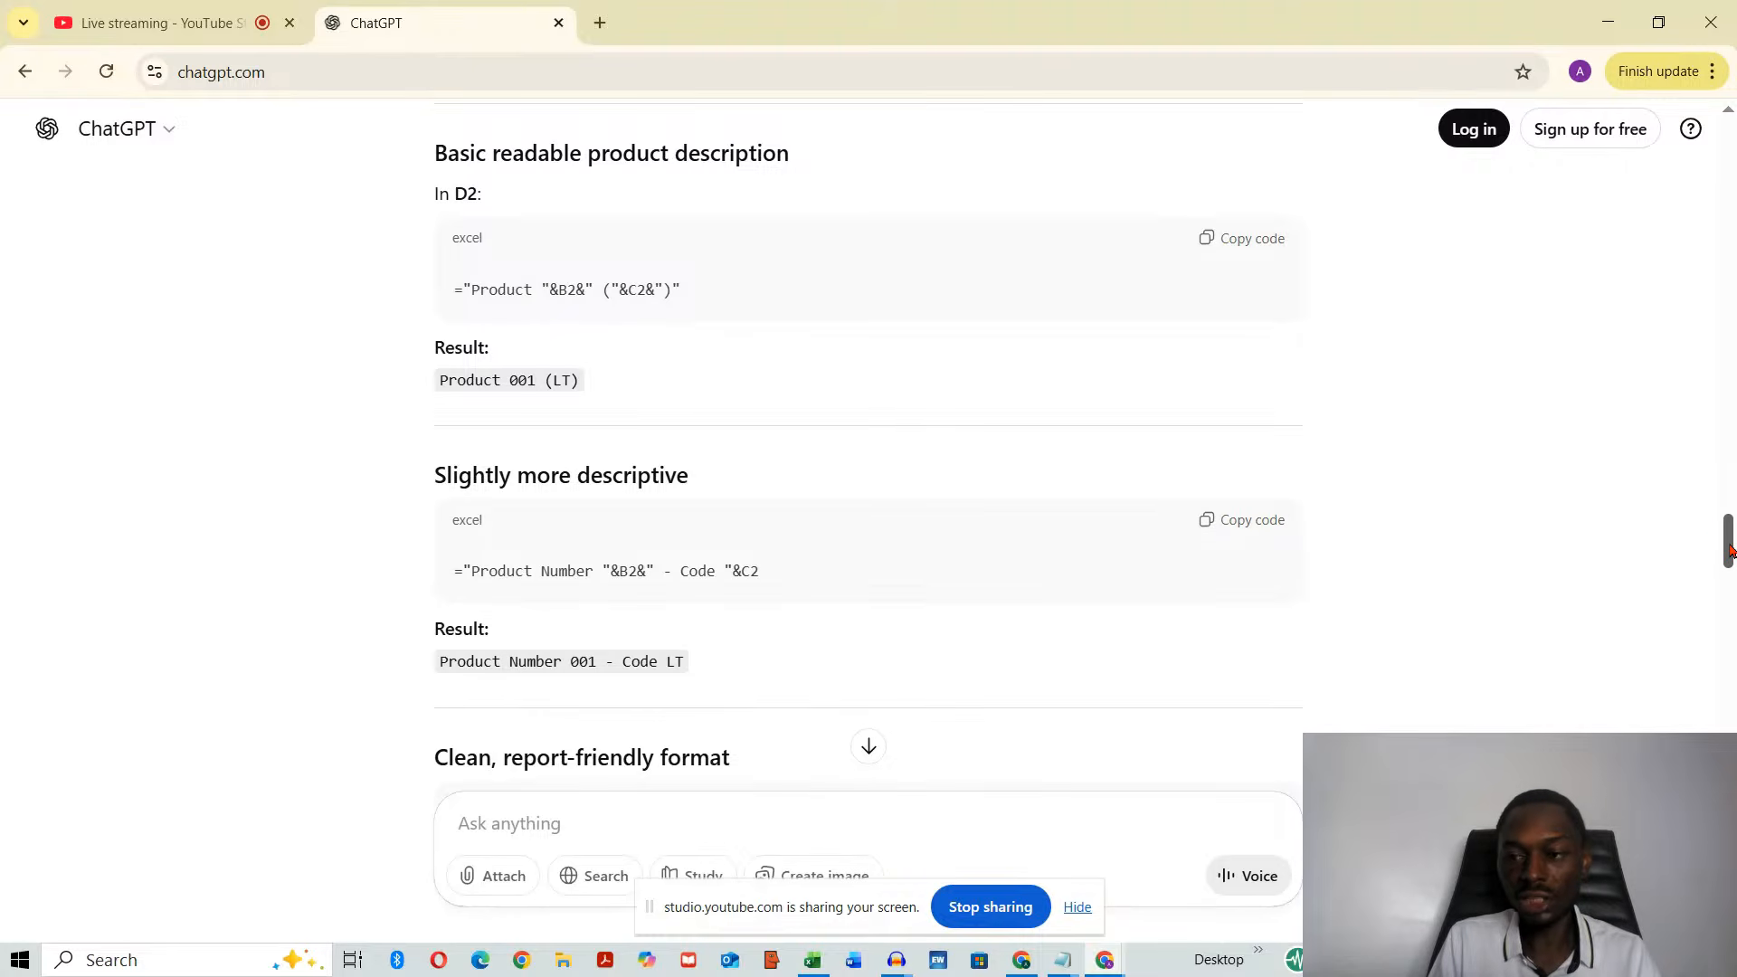
pyautogui.moveTo(1729, 549); pyautogui.dragTo(1728, 650)
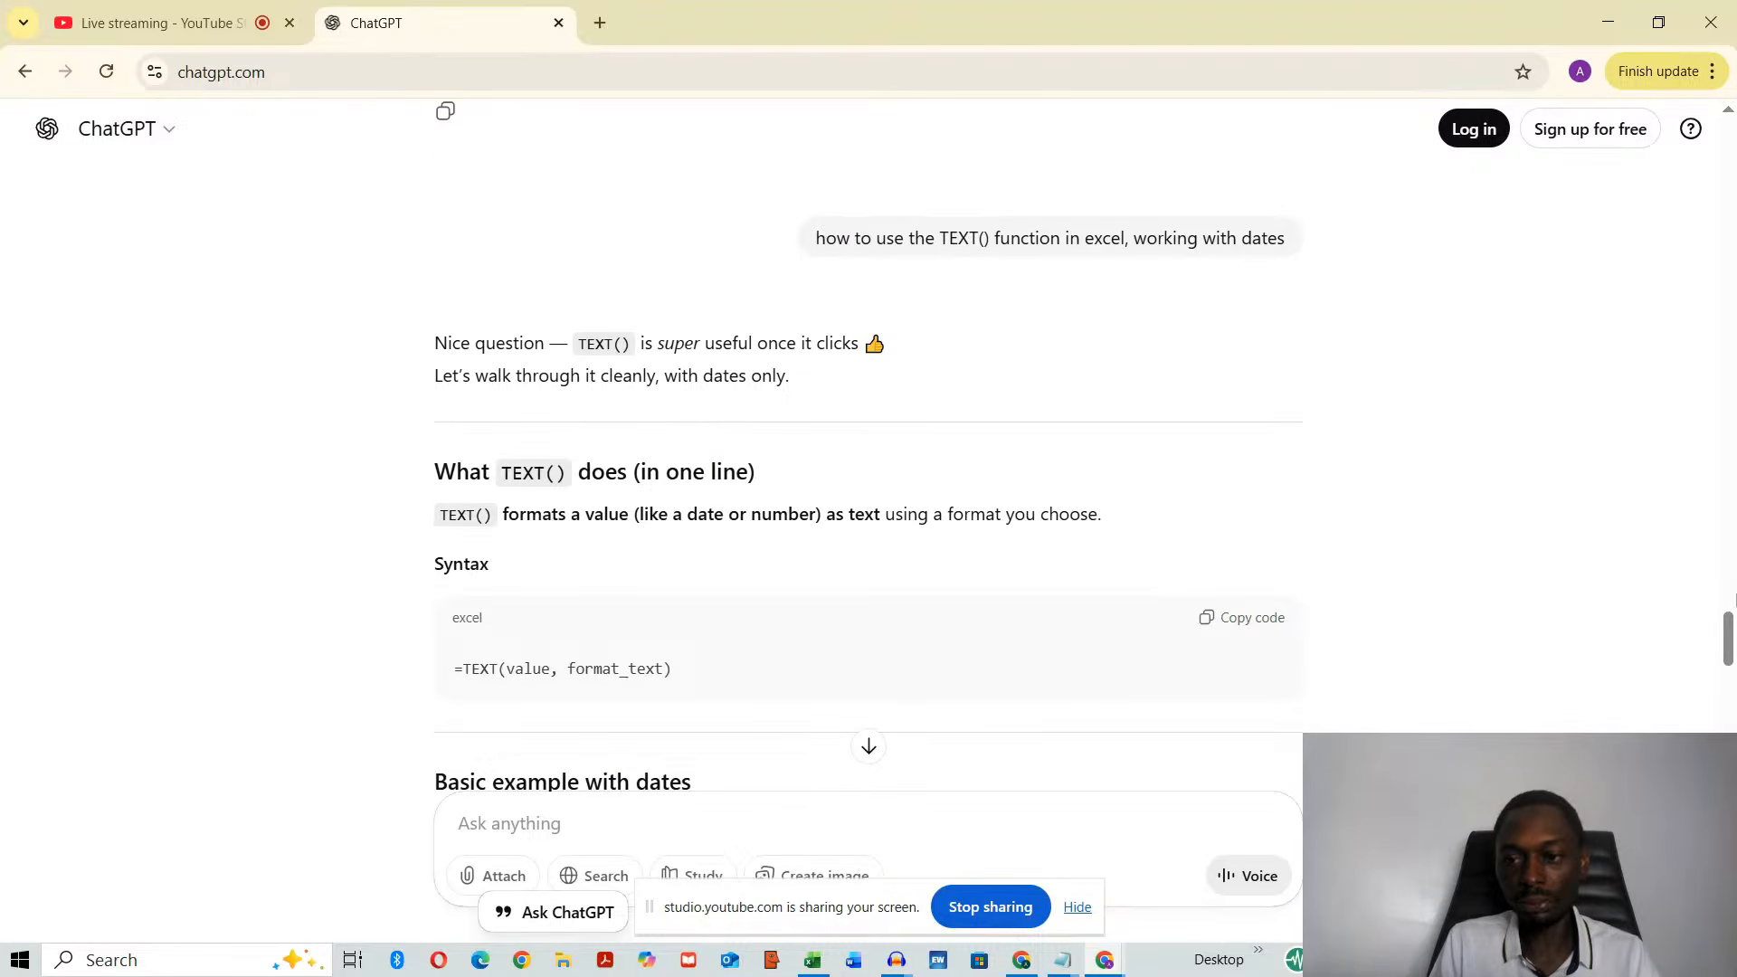
pyautogui.moveTo(1728, 656); pyautogui.dragTo(1728, 686)
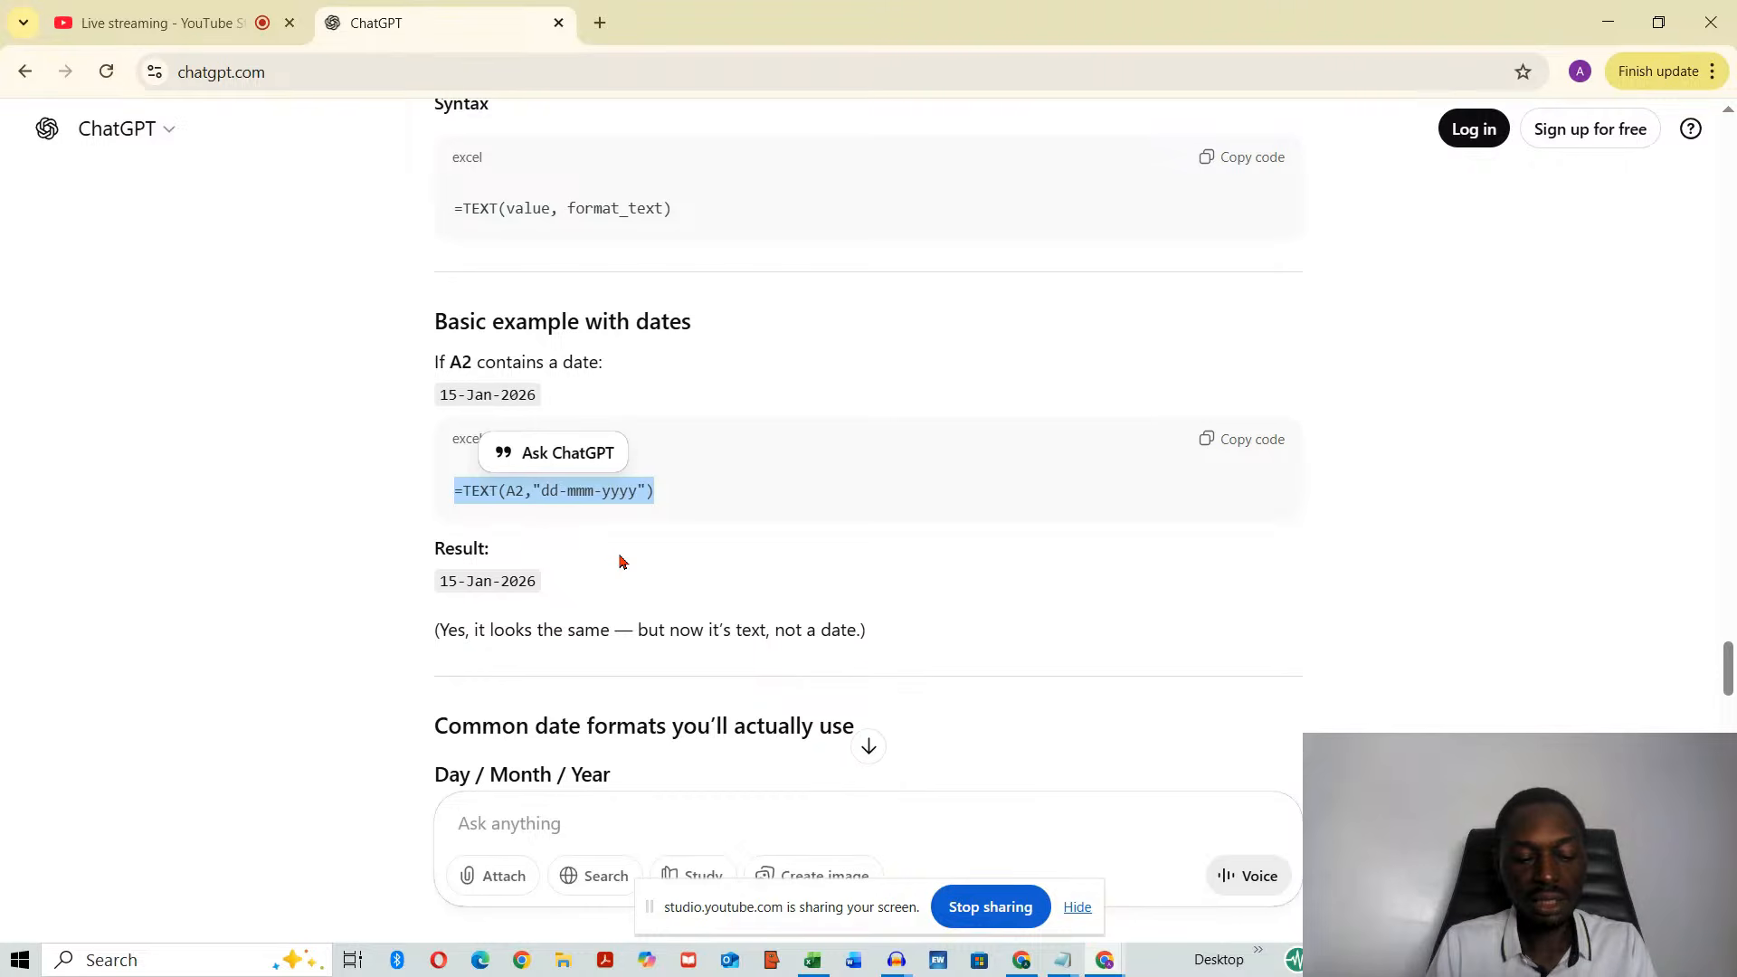
# - In the Excel Lesson sheet, change the TEXT formula in M12 to reference L12 and compare the result with the source date cell
pyautogui.hotkey('alt', 'Tab')
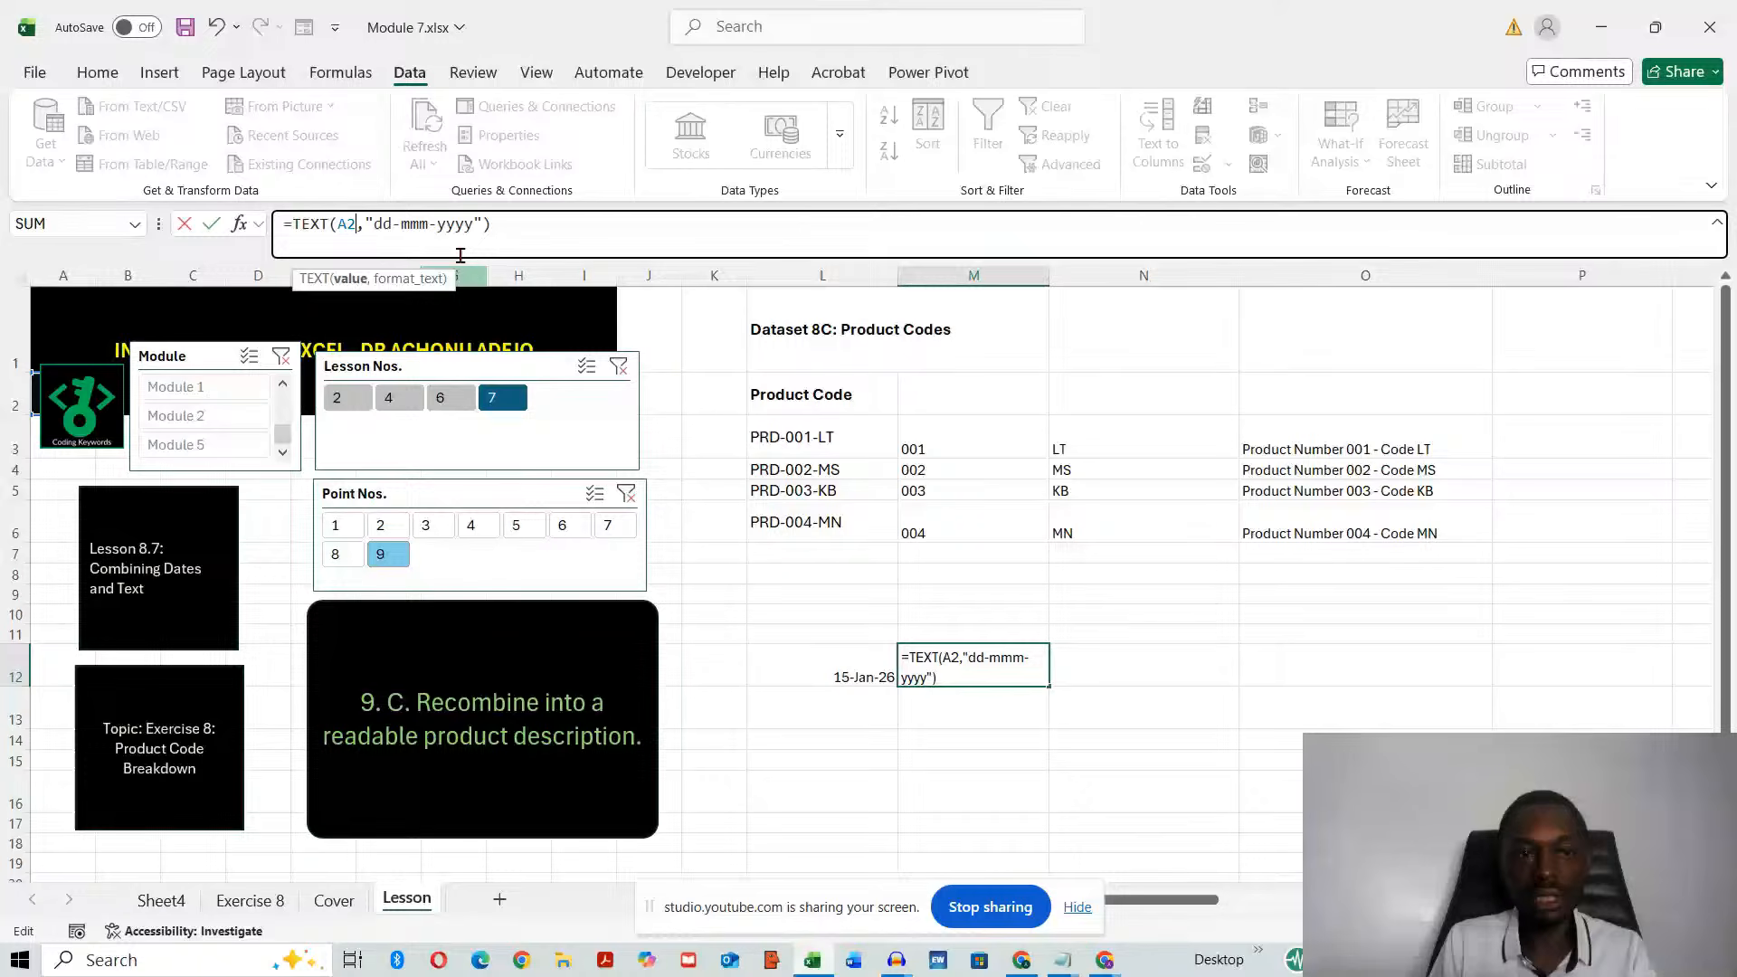
pyautogui.press('BackSpace')
pyautogui.press('BackSpace')
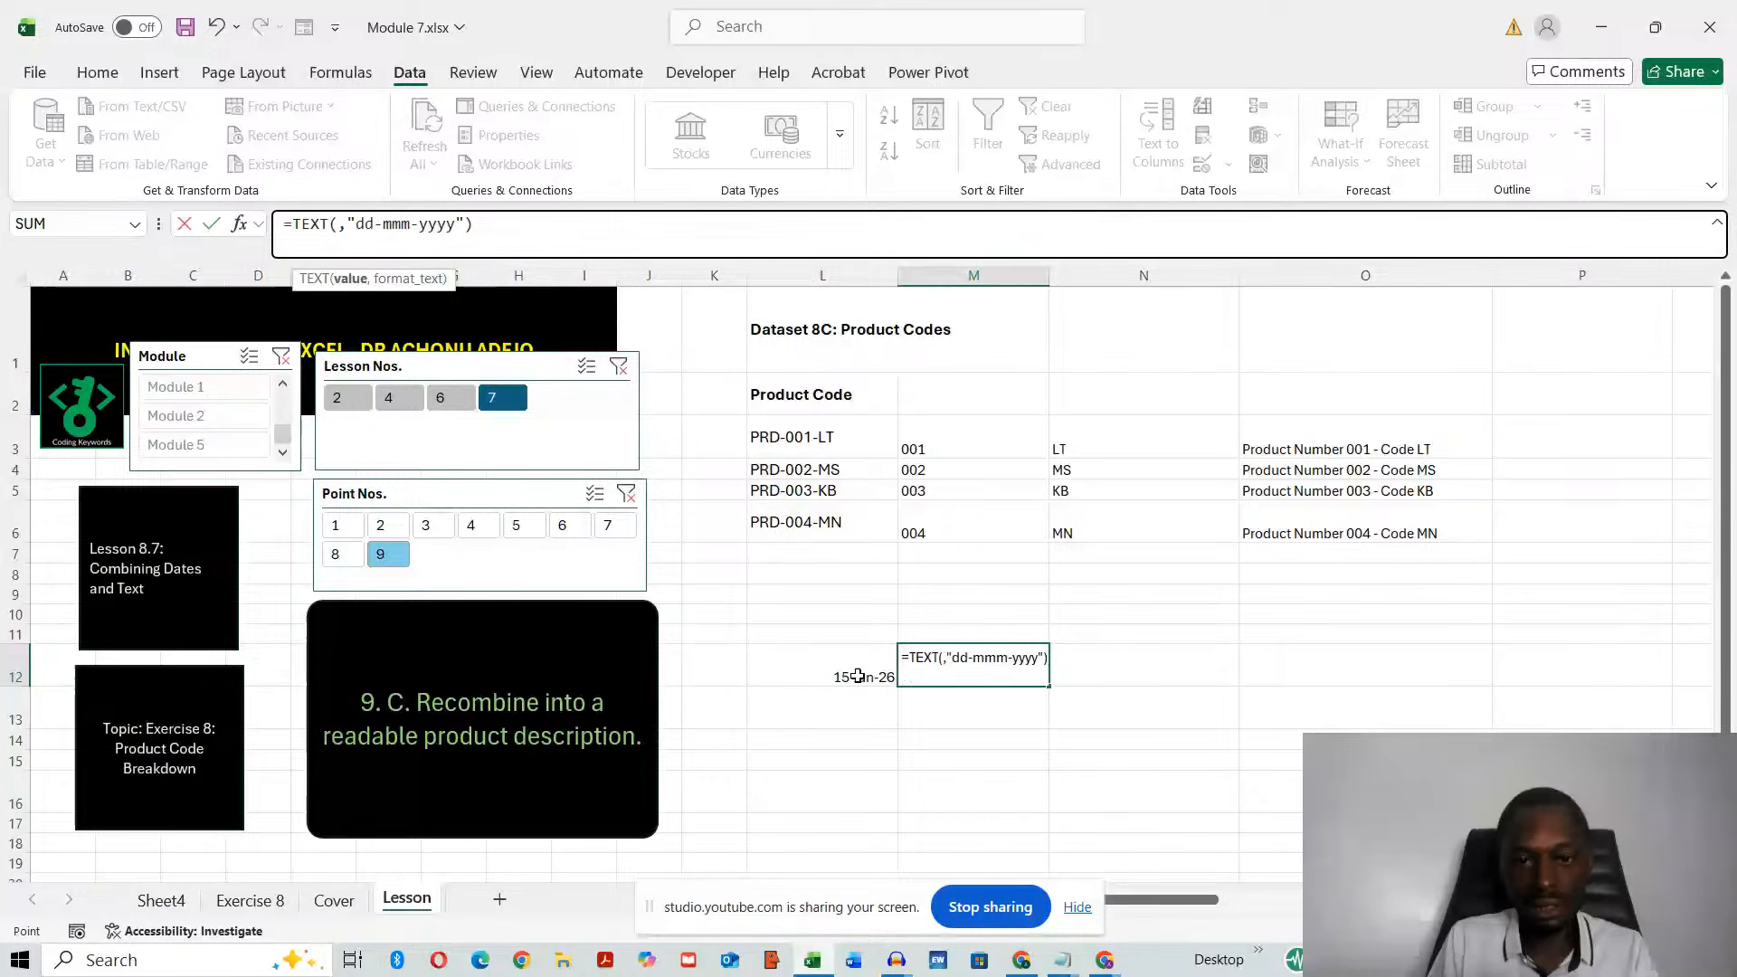
pyautogui.click(855, 674)
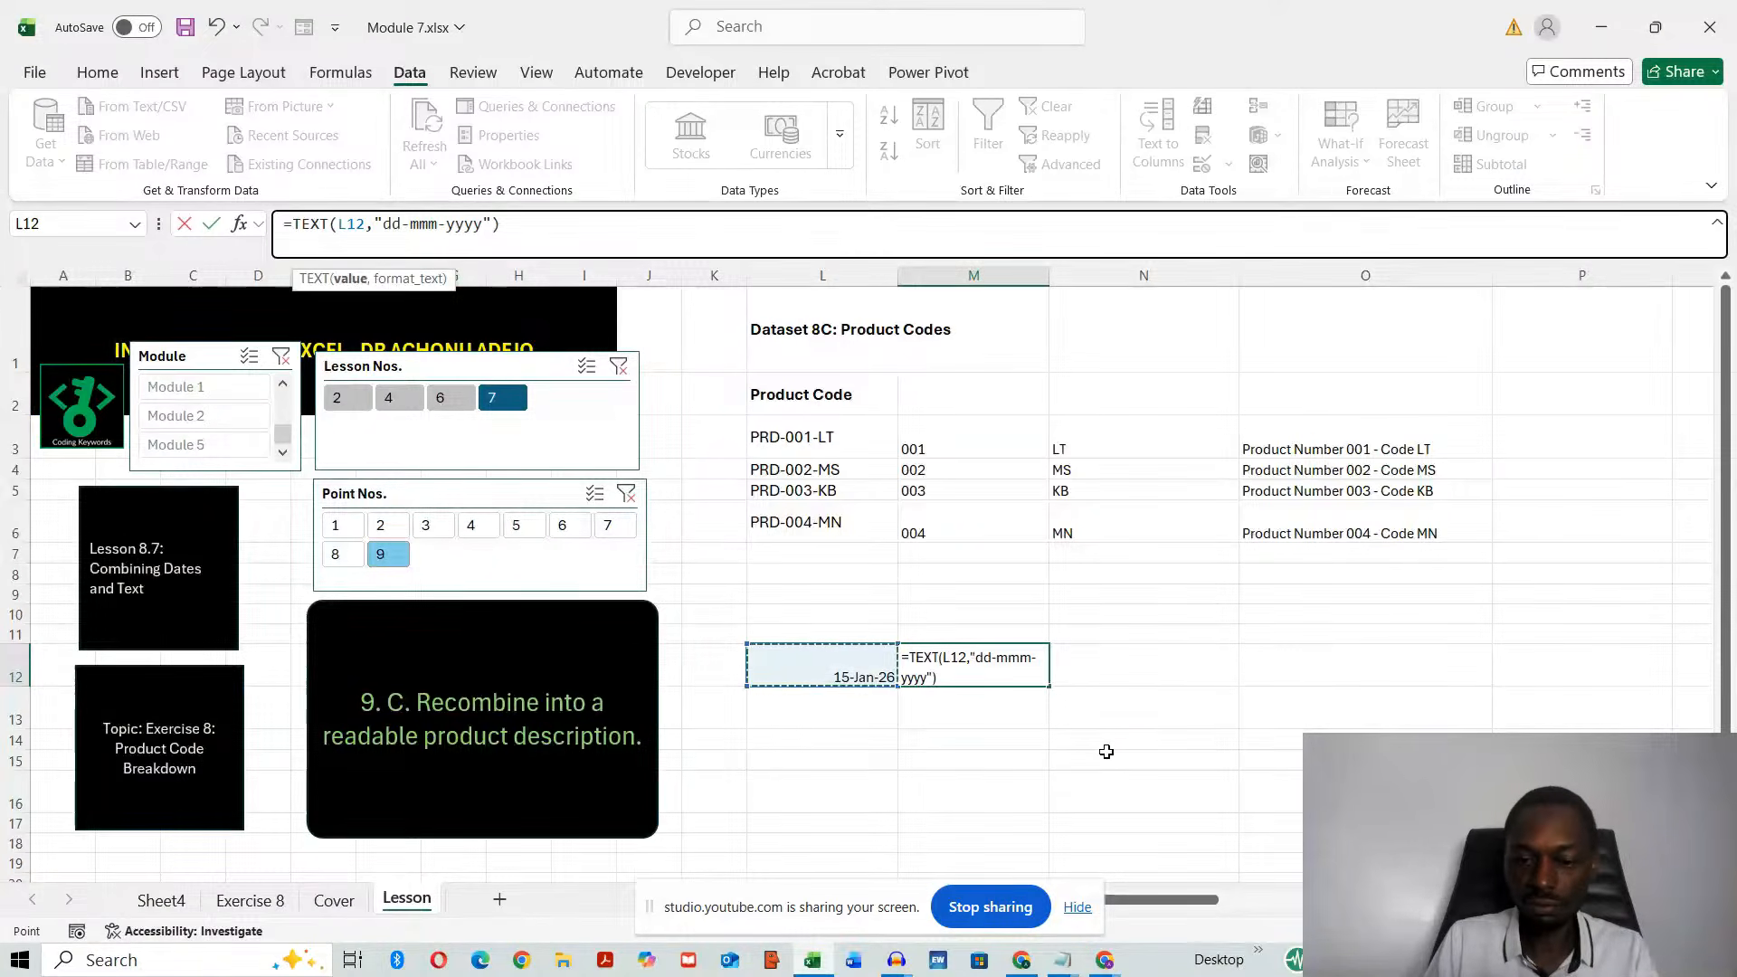
pyautogui.press('Return')
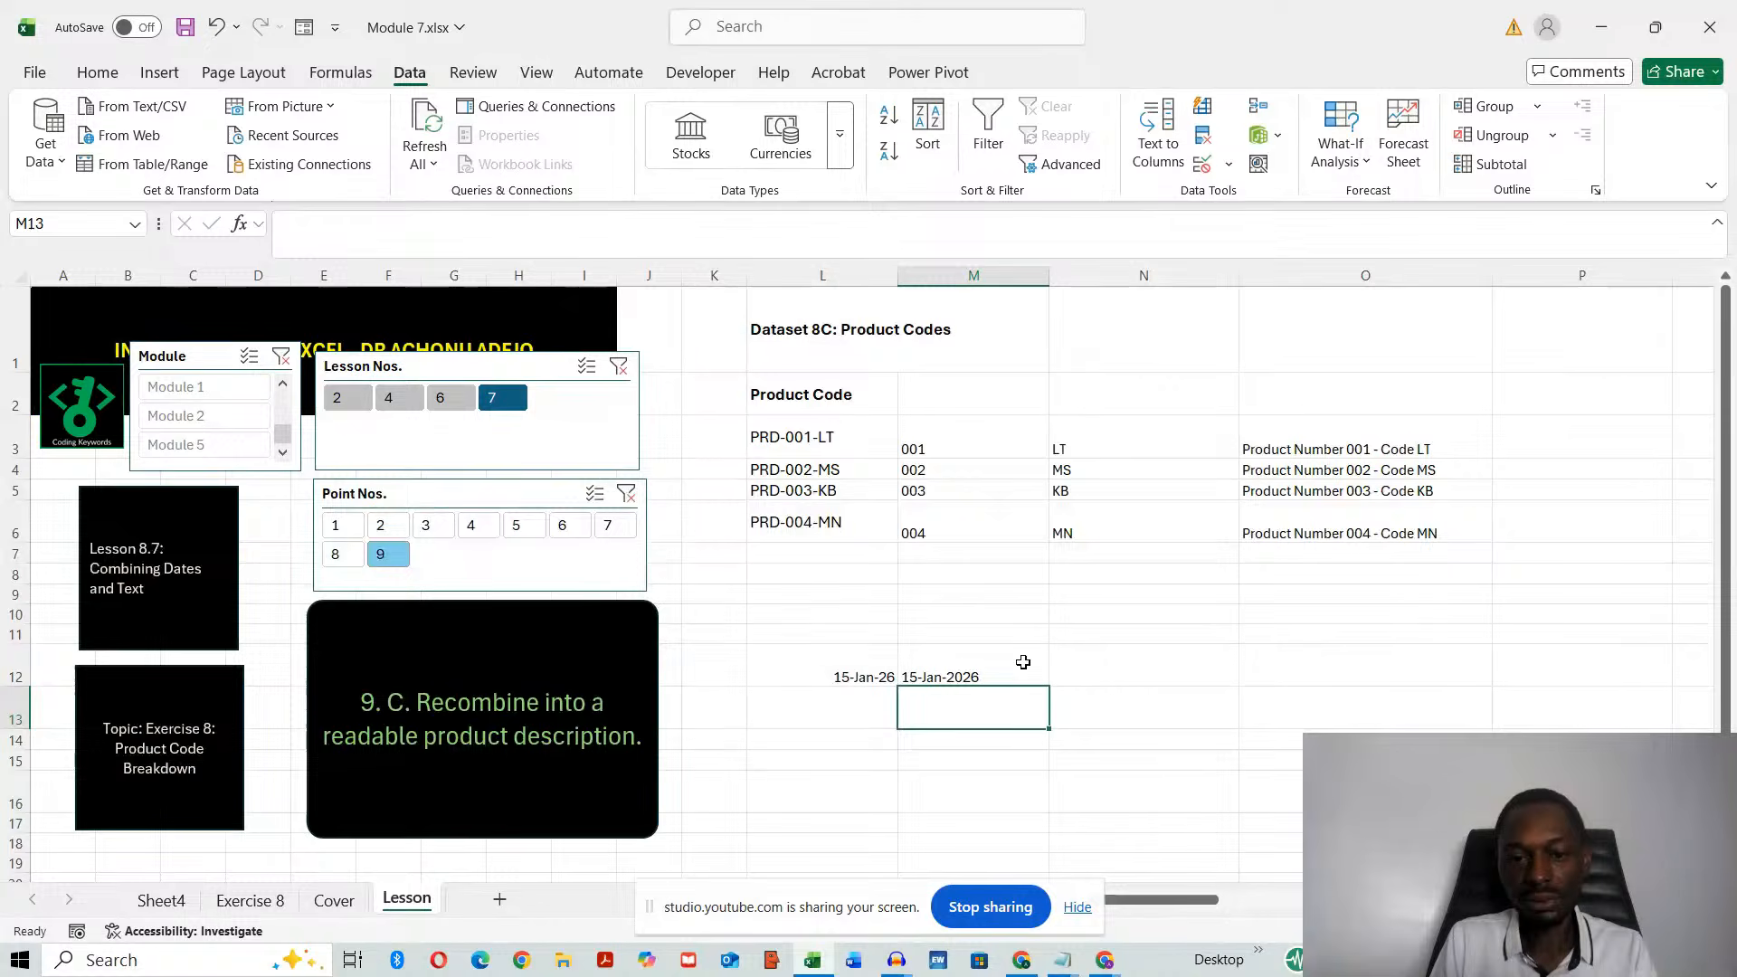
pyautogui.click(1023, 662)
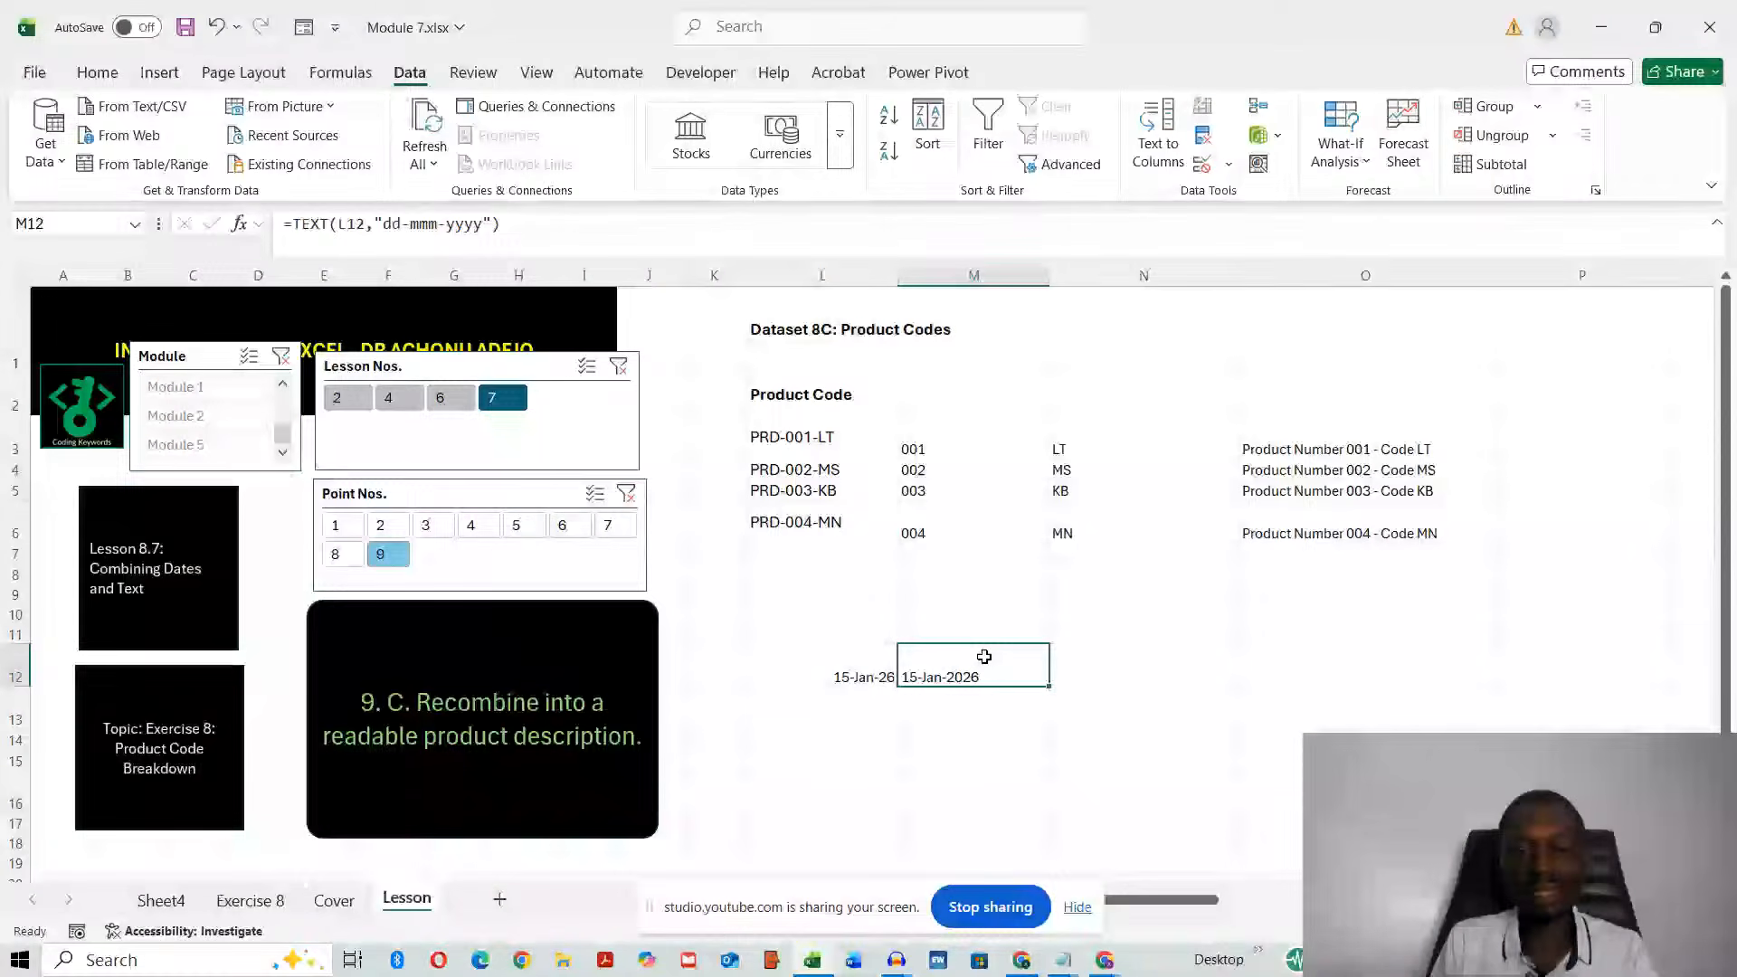
pyautogui.click(846, 655)
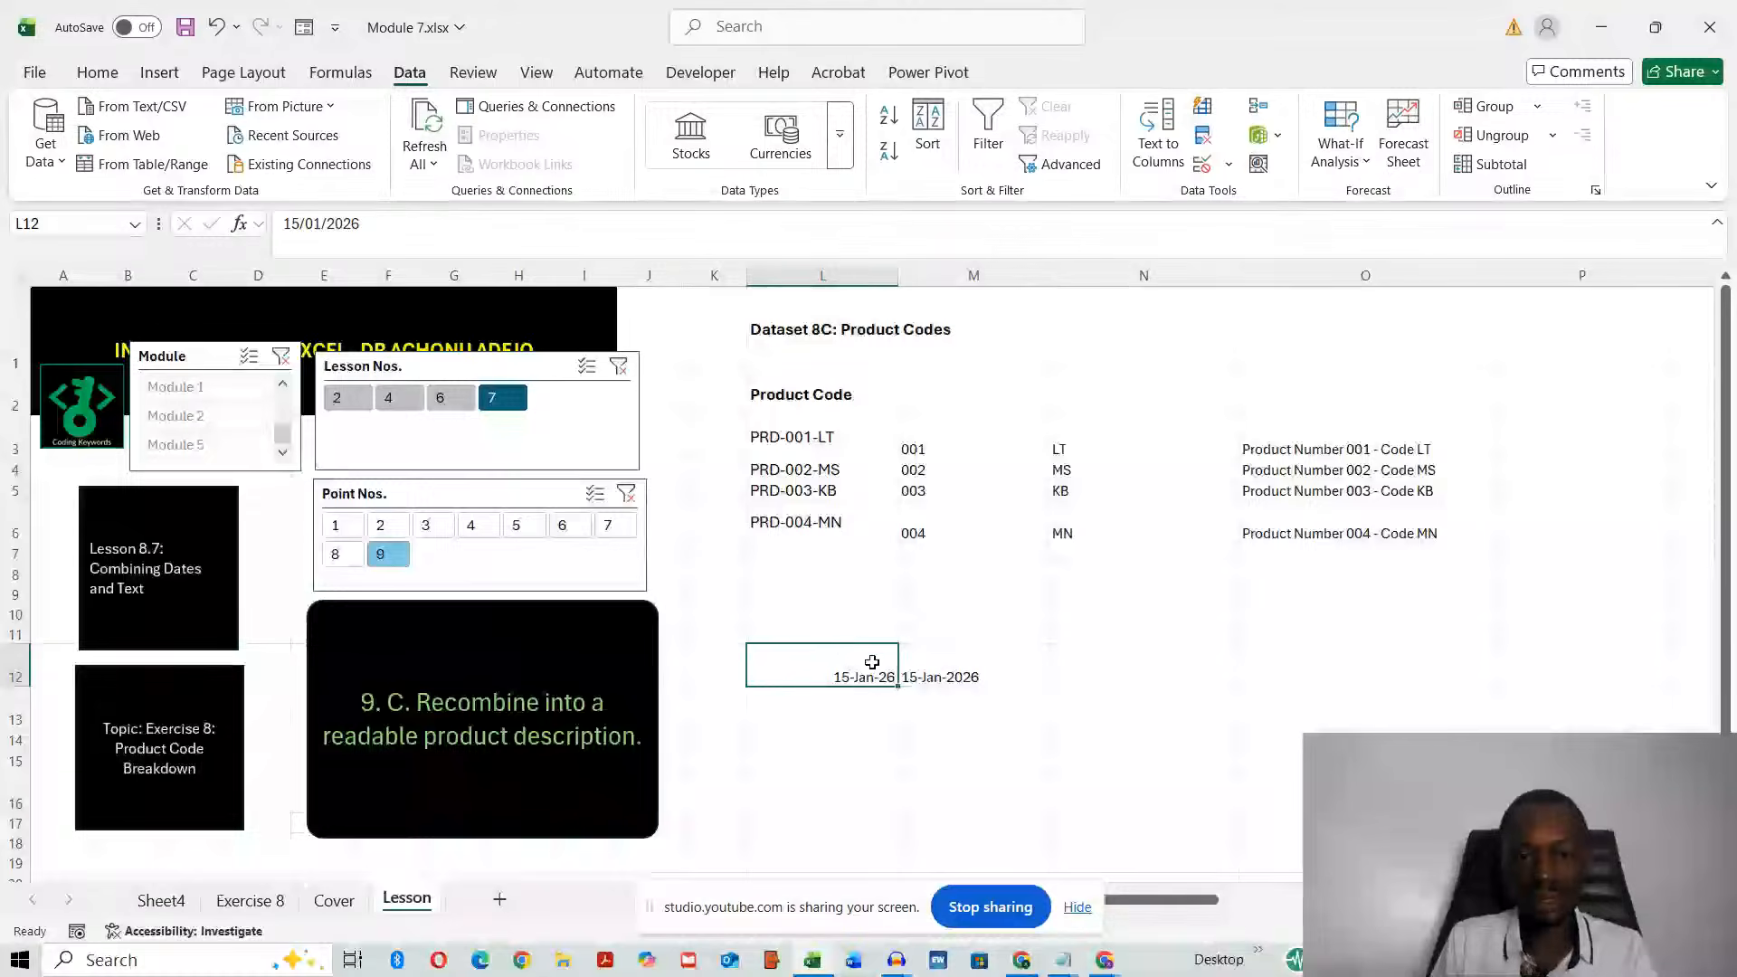
pyautogui.click(941, 679)
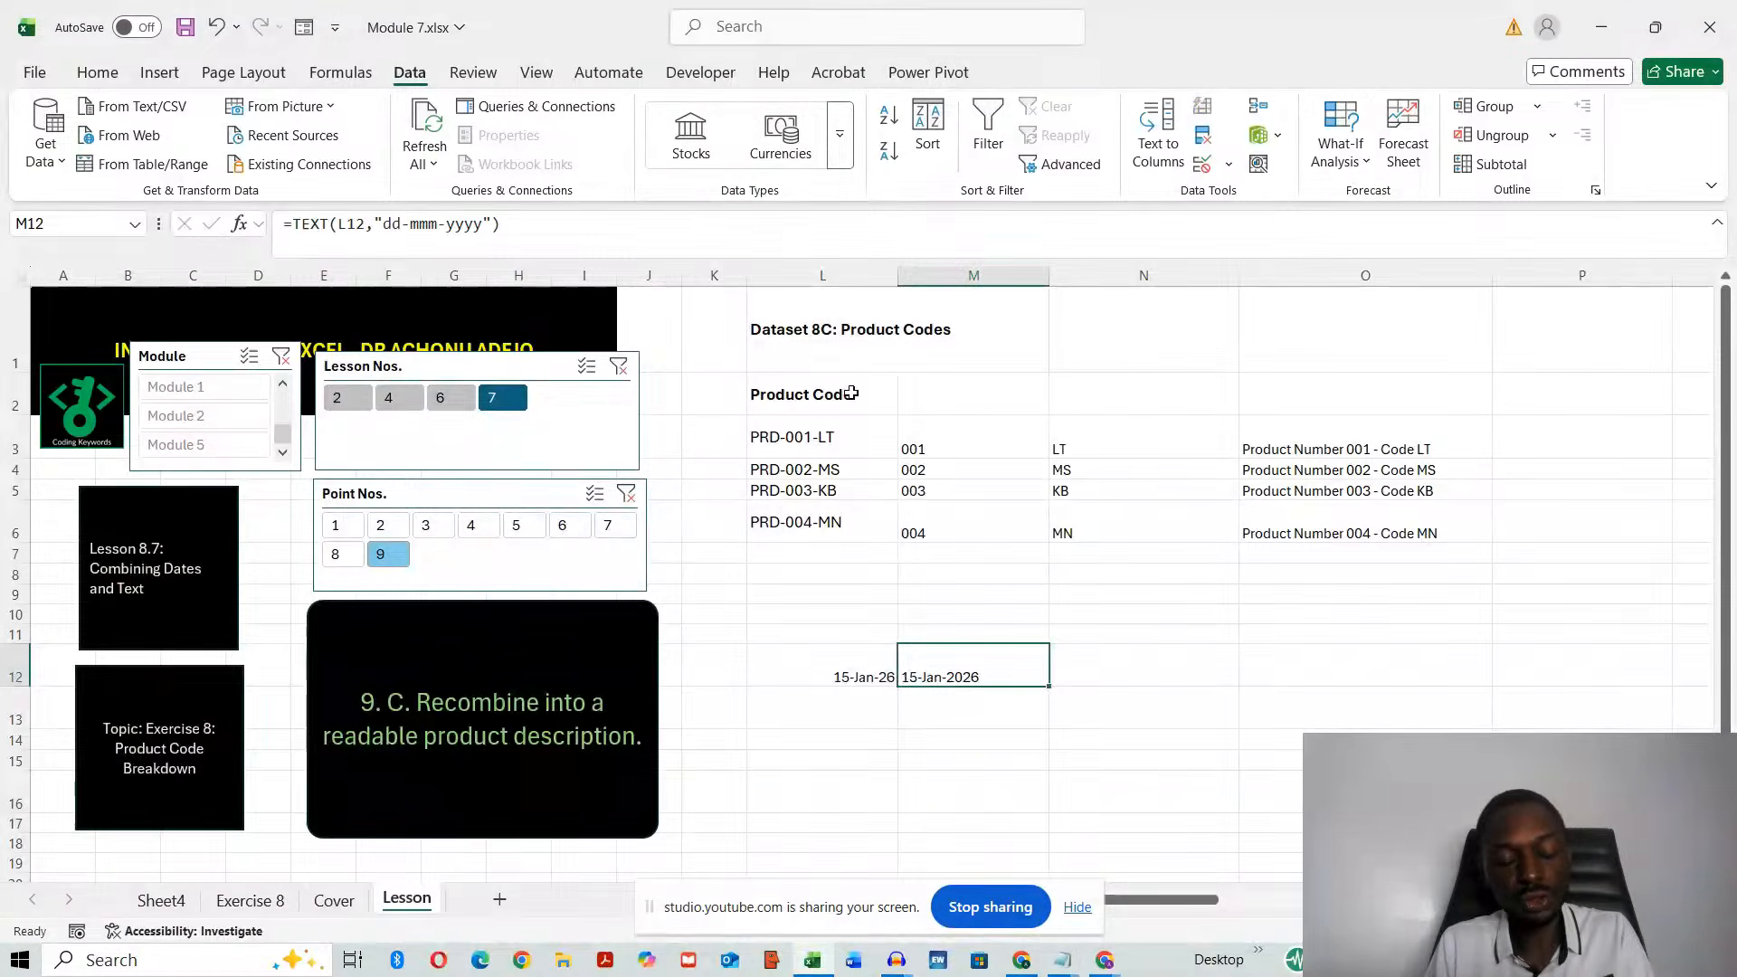
# - Return to ChatGPT and read the common date formats, month name formats, and the sections on TEXT inside a sentence and with TODAY() or NOW()
pyautogui.hotkey('alt', 'Tab')
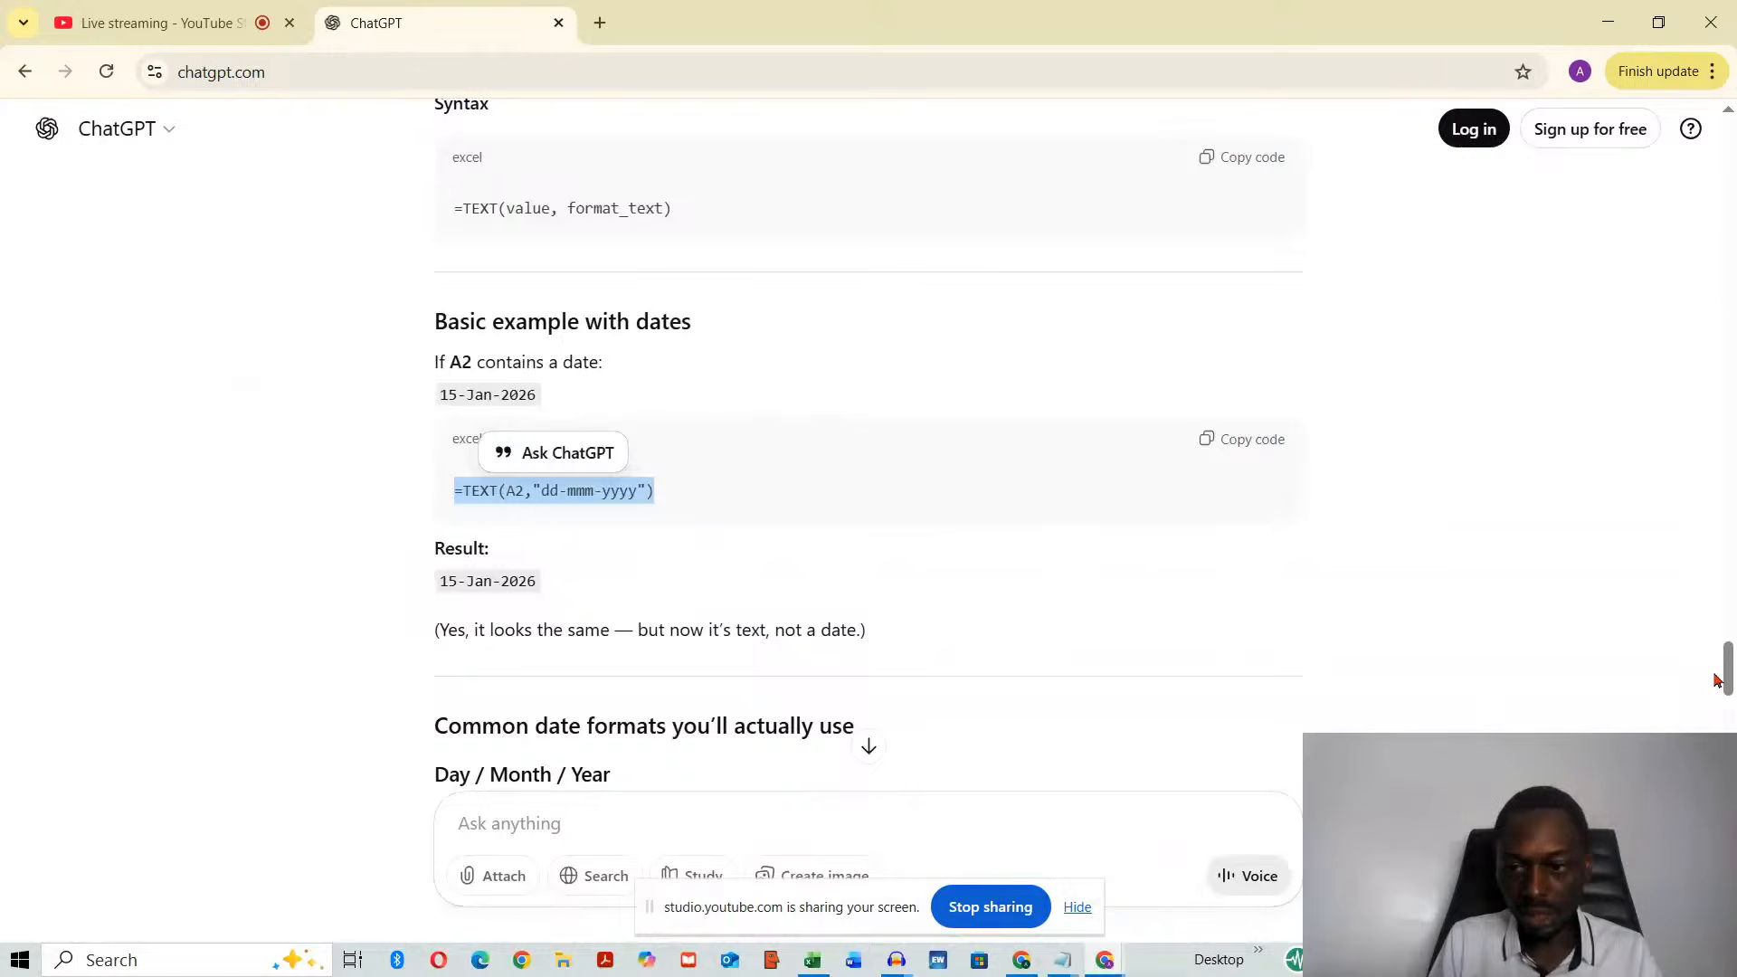
pyautogui.moveTo(1729, 669); pyautogui.dragTo(1730, 694)
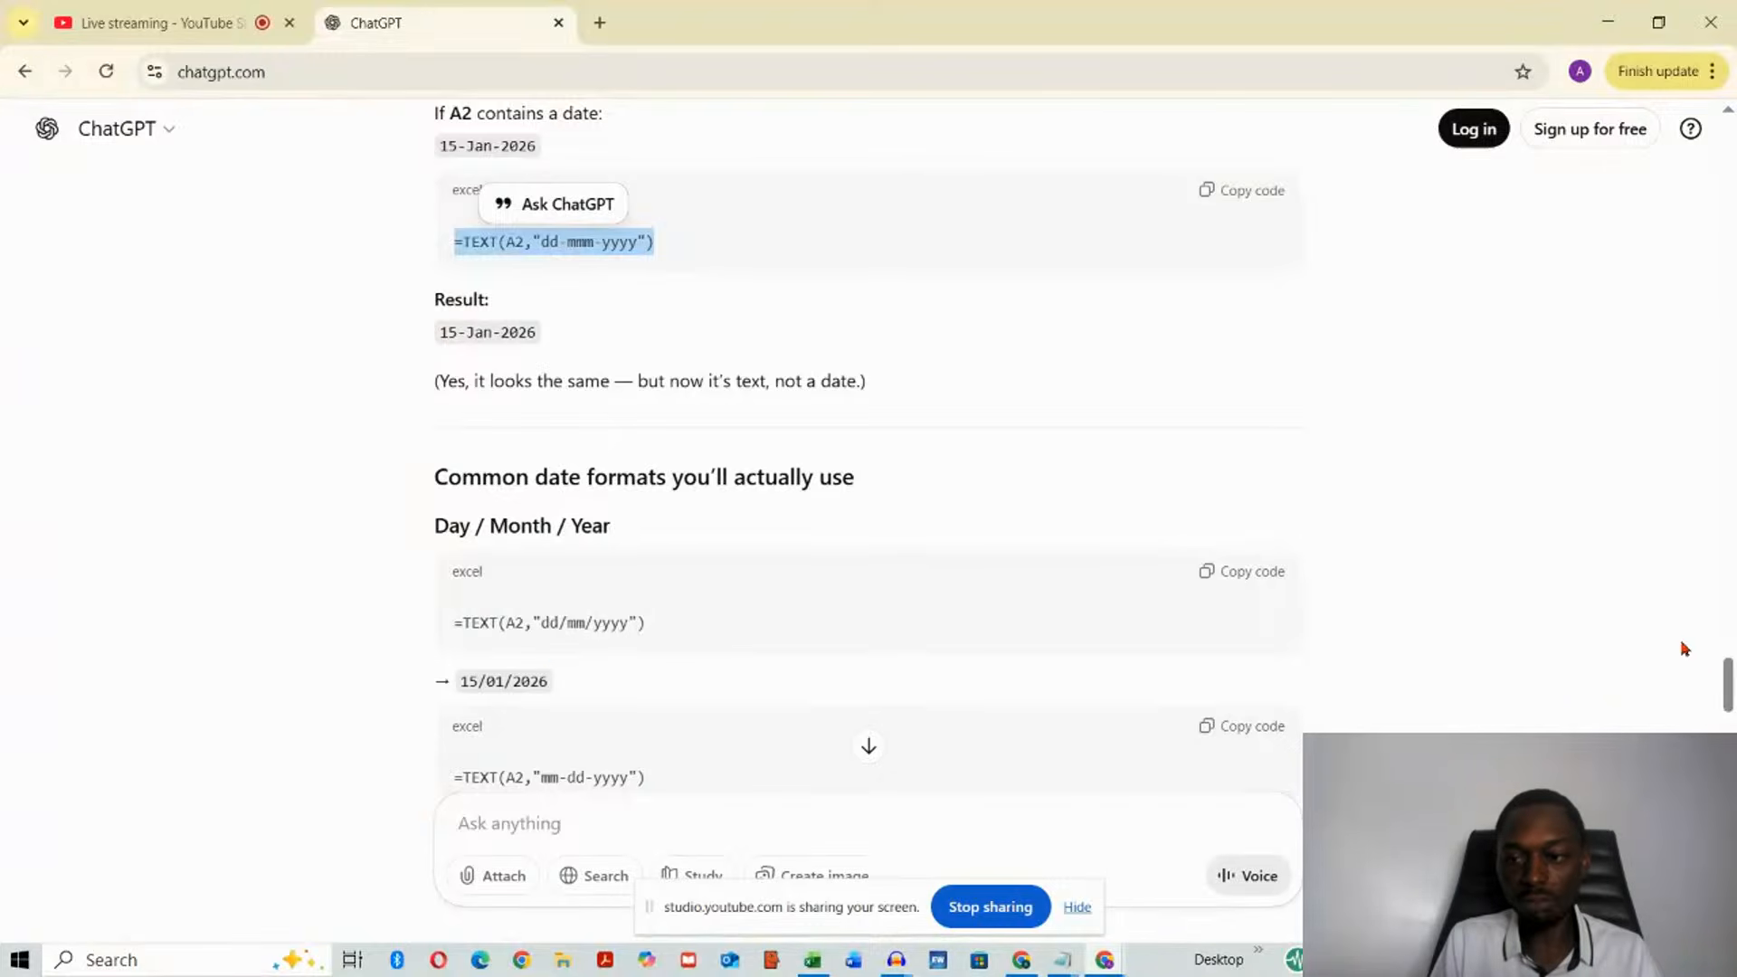
pyautogui.moveTo(1728, 685); pyautogui.dragTo(1724, 703)
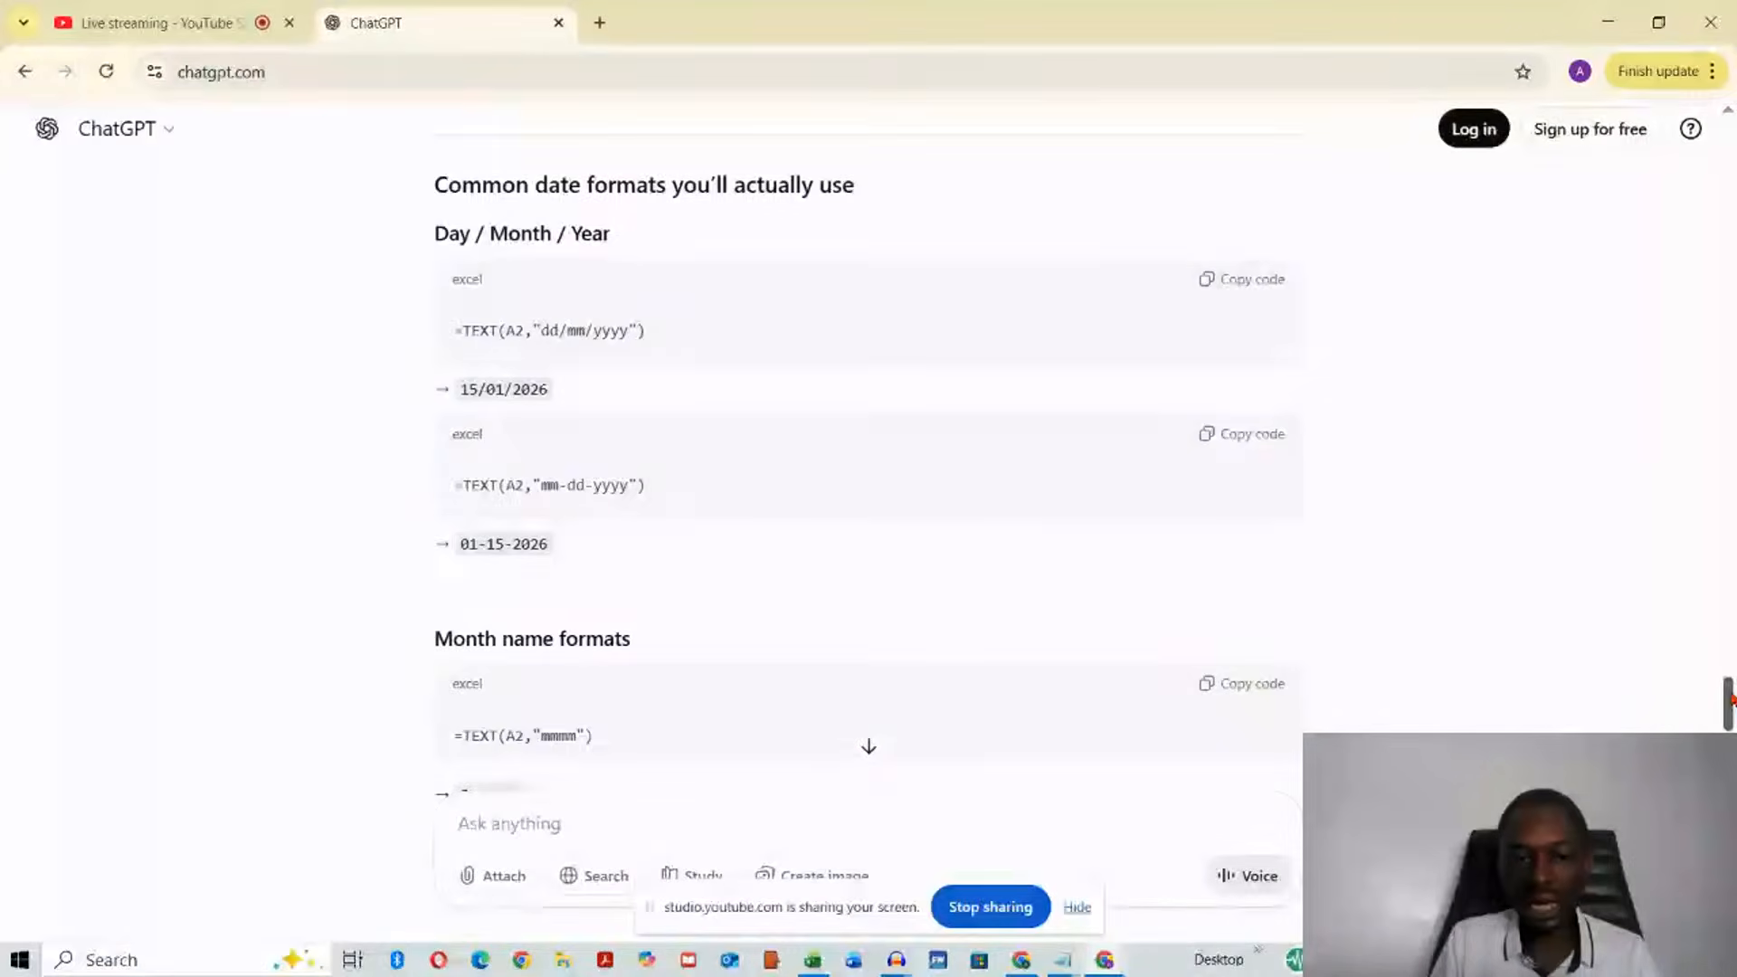
pyautogui.moveTo(1726, 696); pyautogui.dragTo(1726, 819)
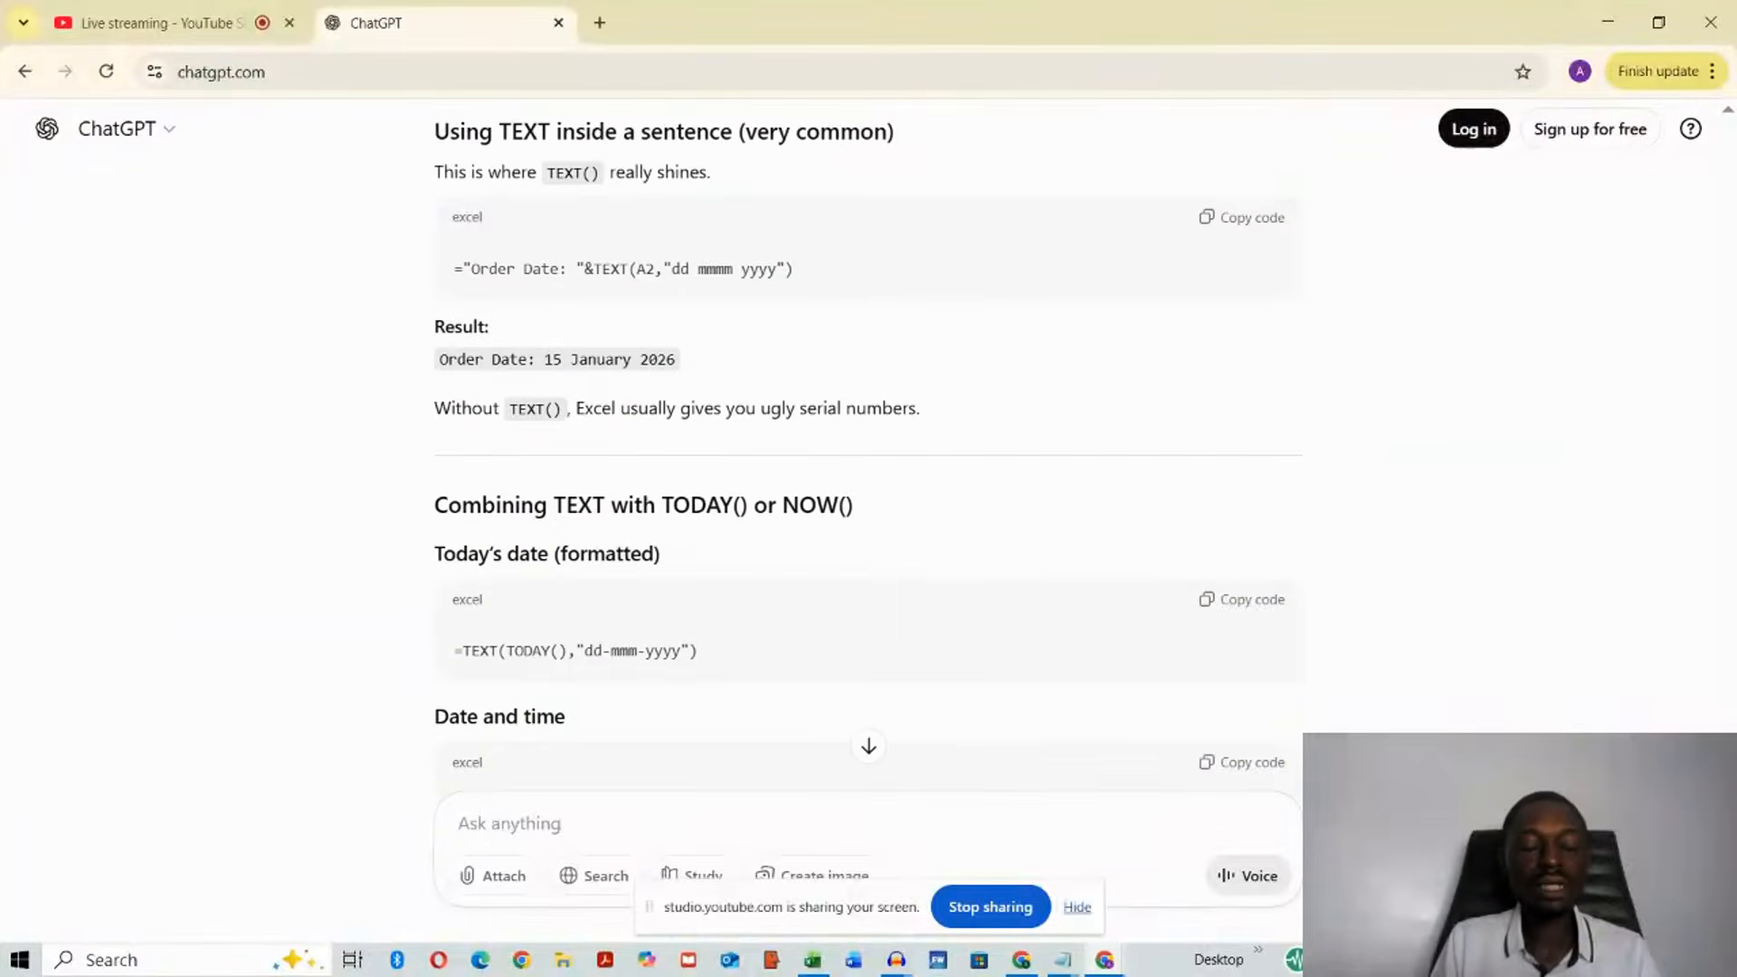
# - Back in Excel, change M12's TEXT format to "dd-mm-yyyy", undoing and redoing the edit to compare the two date formats
pyautogui.hotkey('alt', 'Tab')
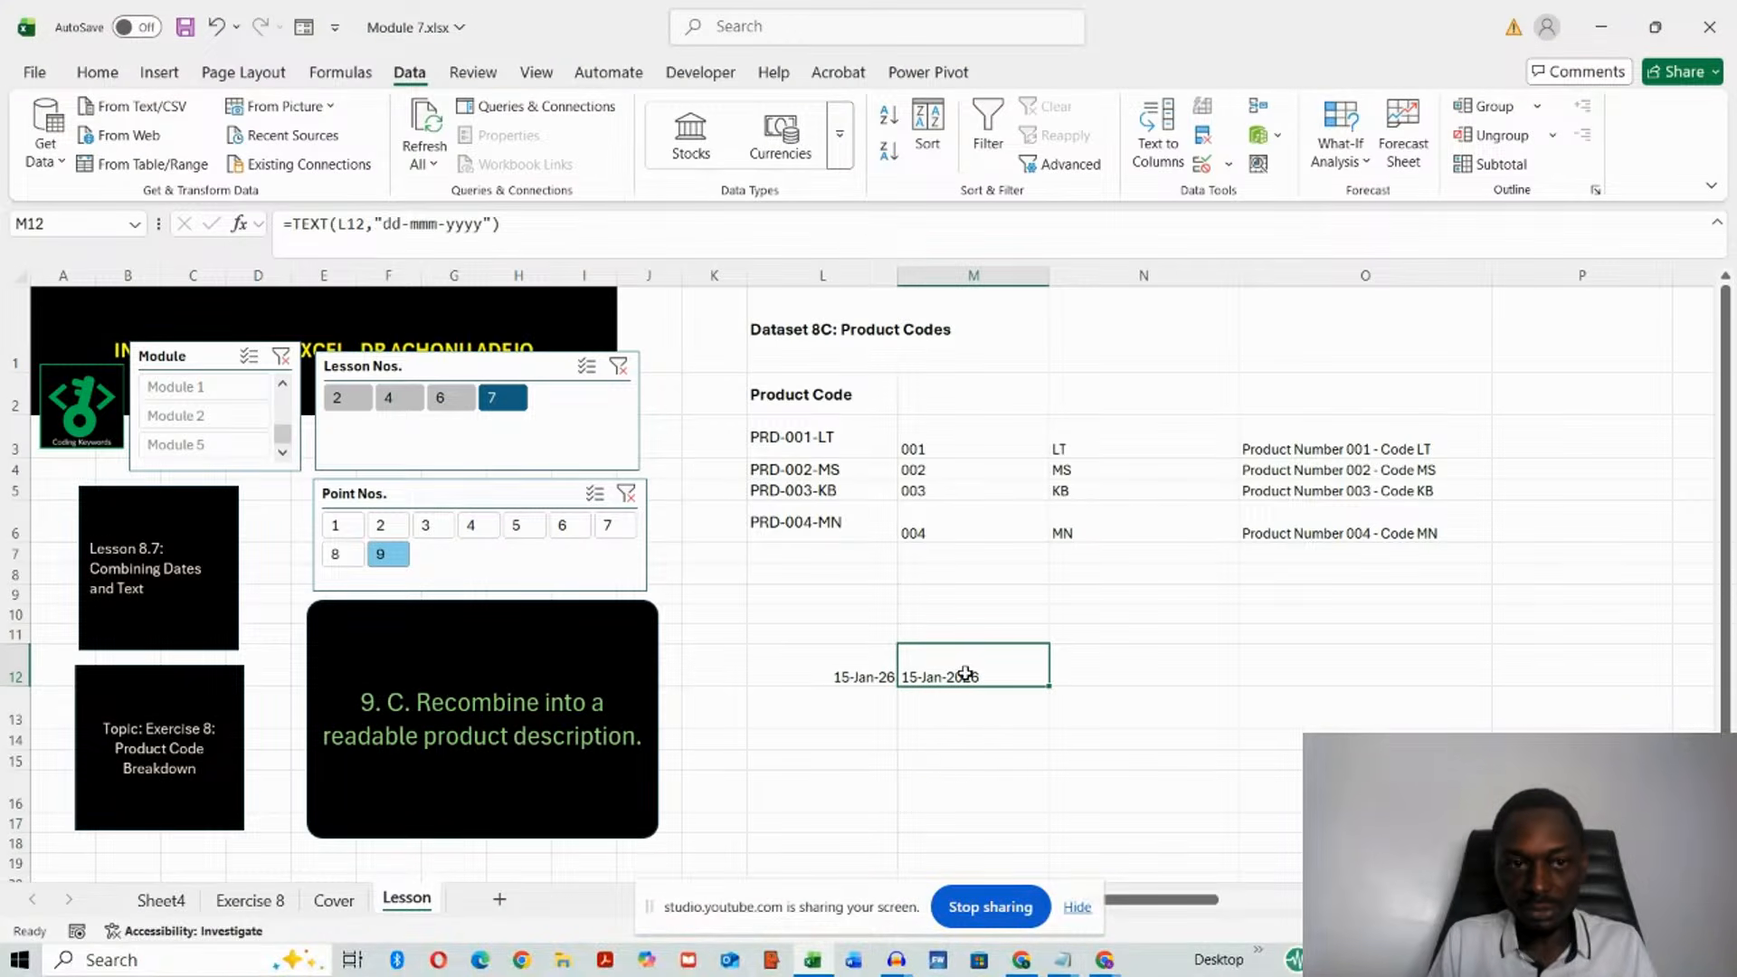
pyautogui.click(443, 223)
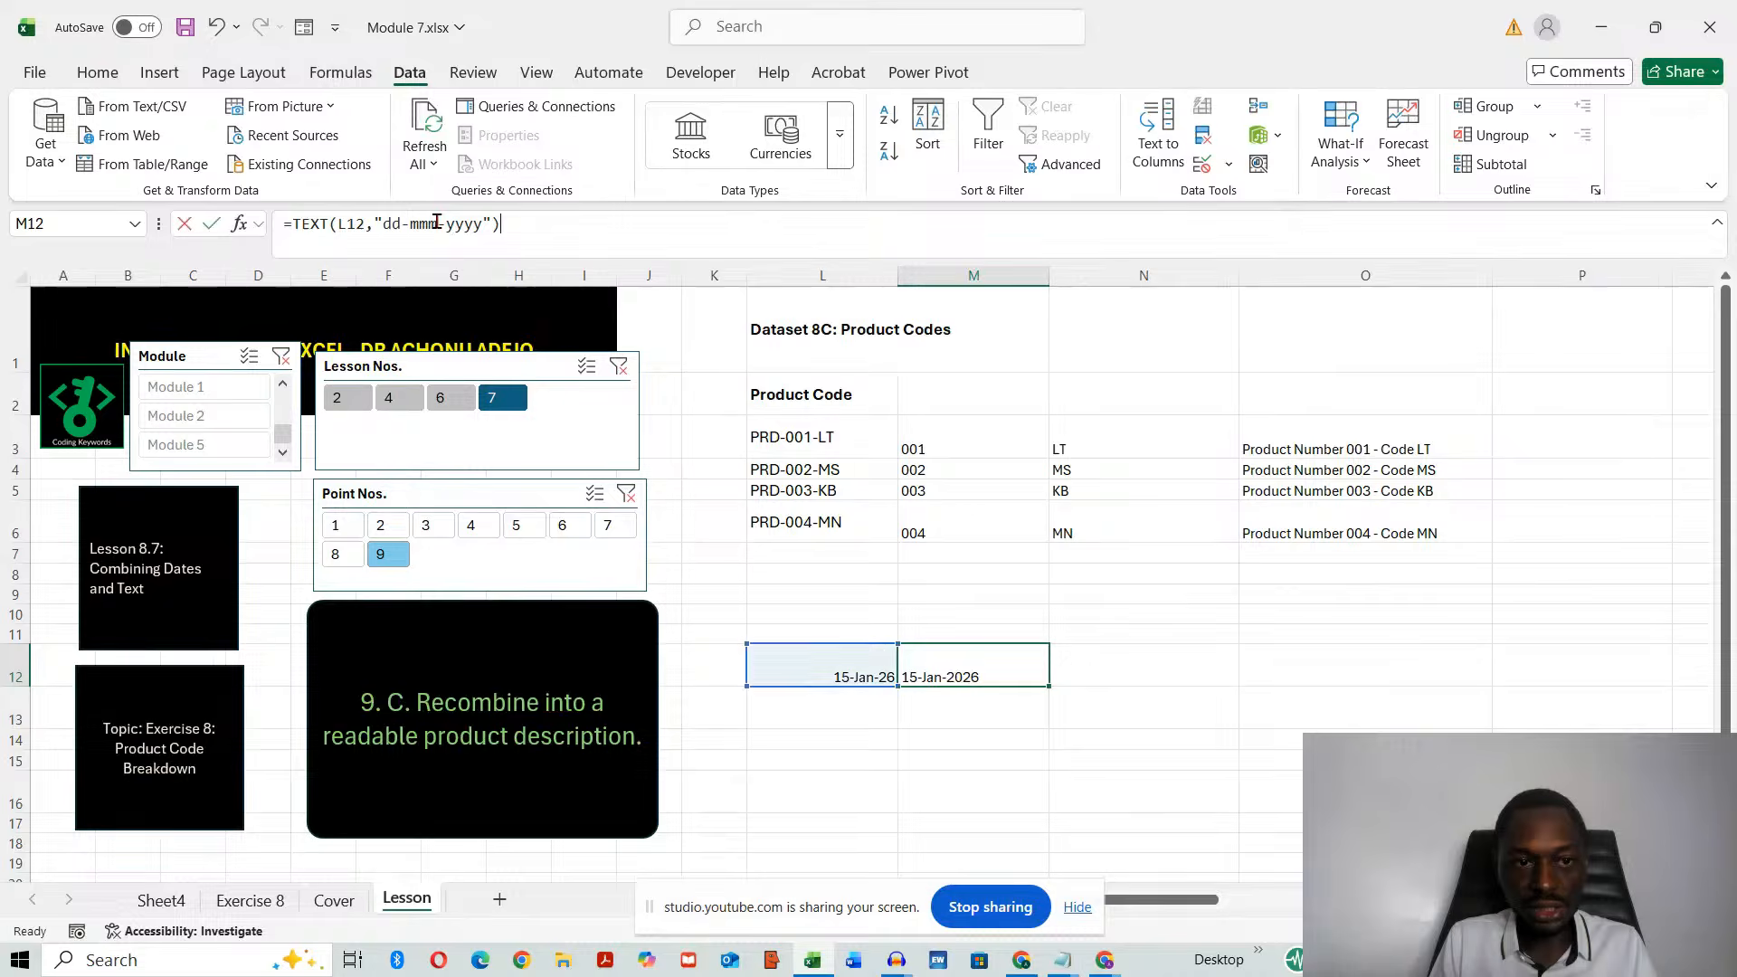
pyautogui.press('BackSpace')
pyautogui.press('Return')
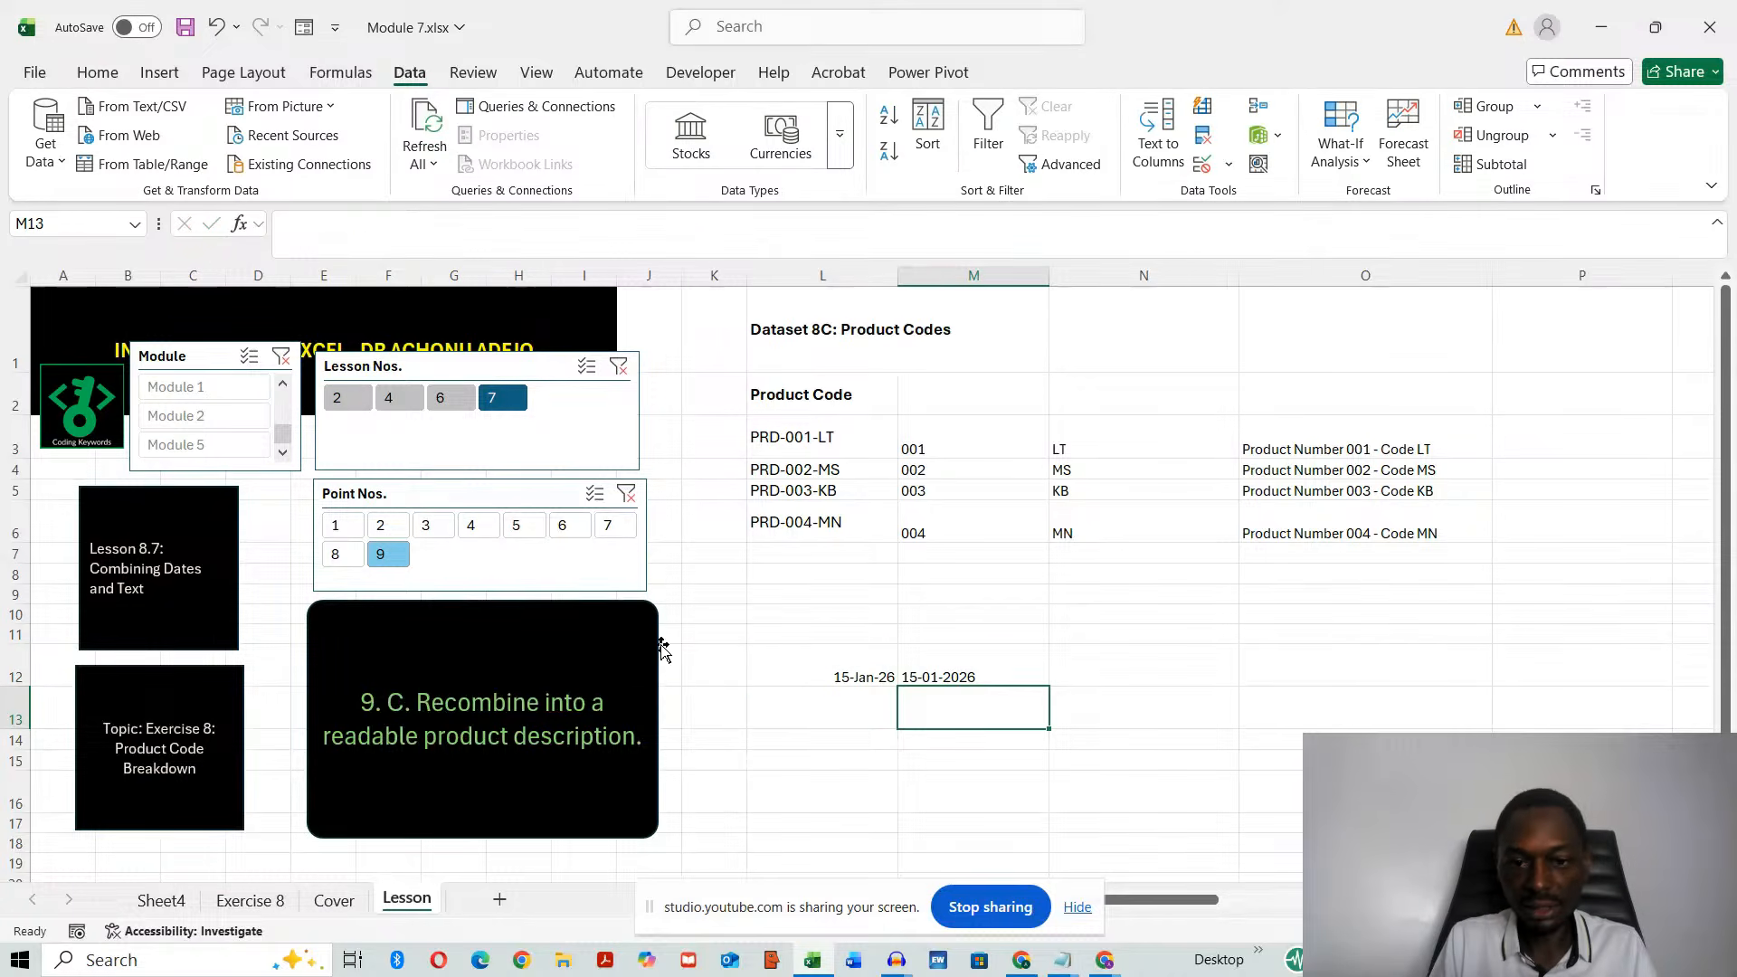
pyautogui.click(988, 666)
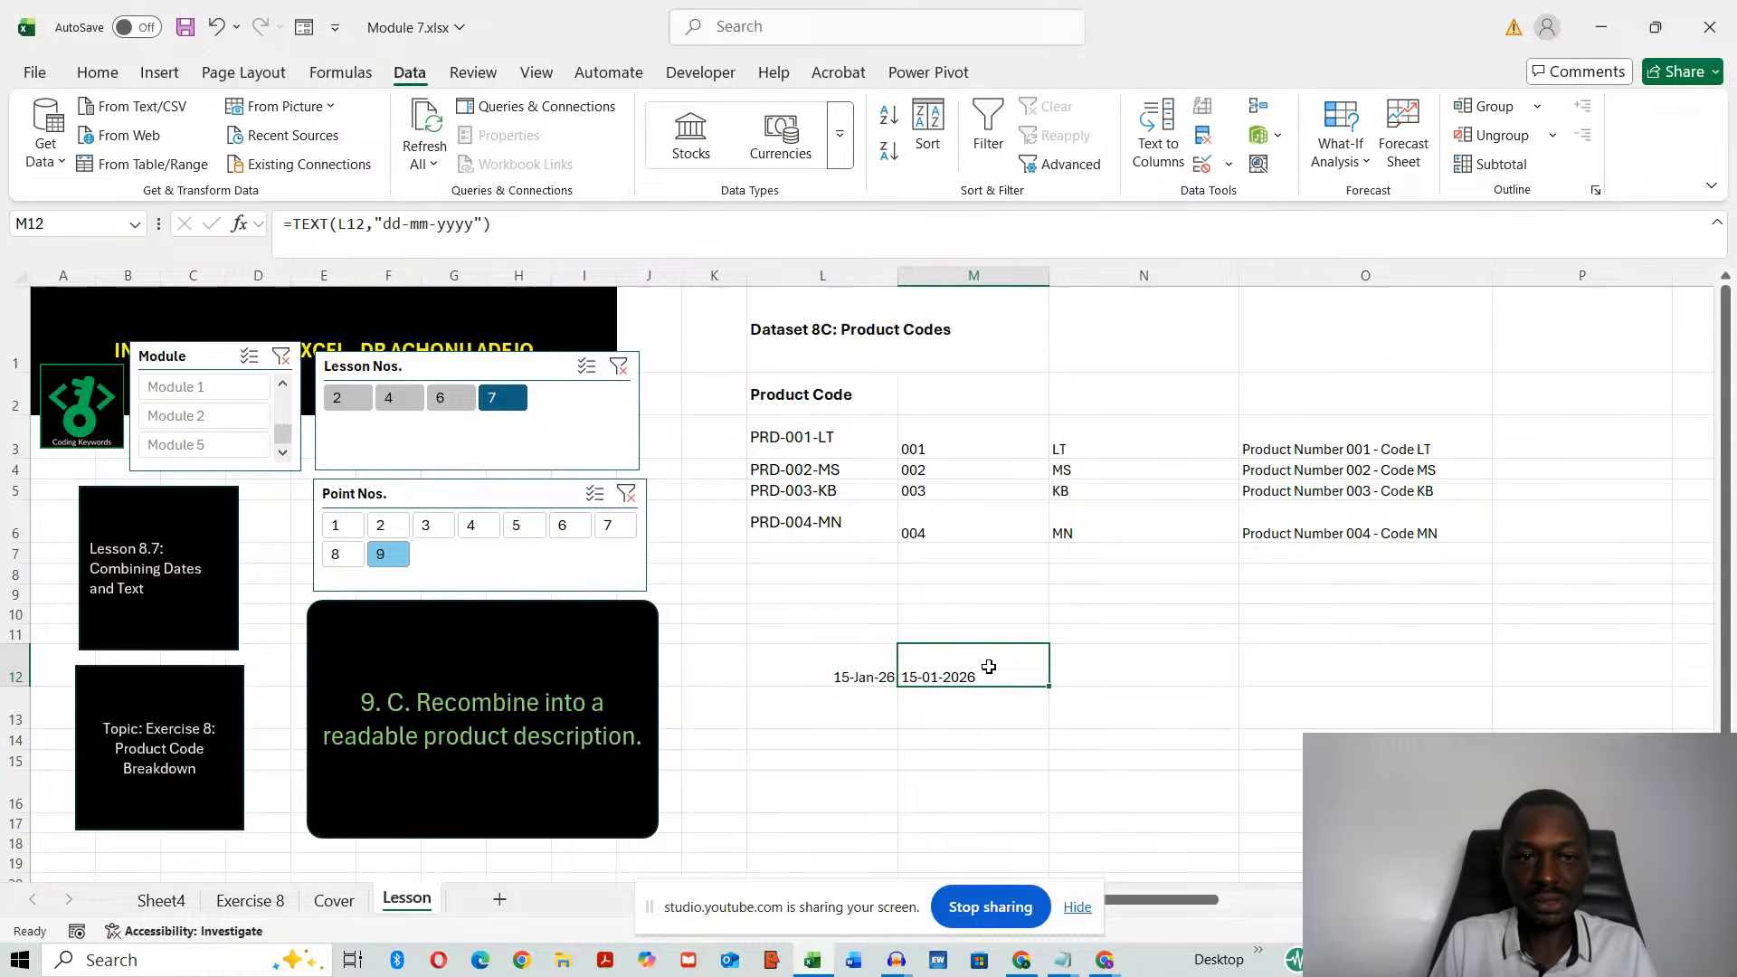
pyautogui.hotkey('ctrl', 'z')
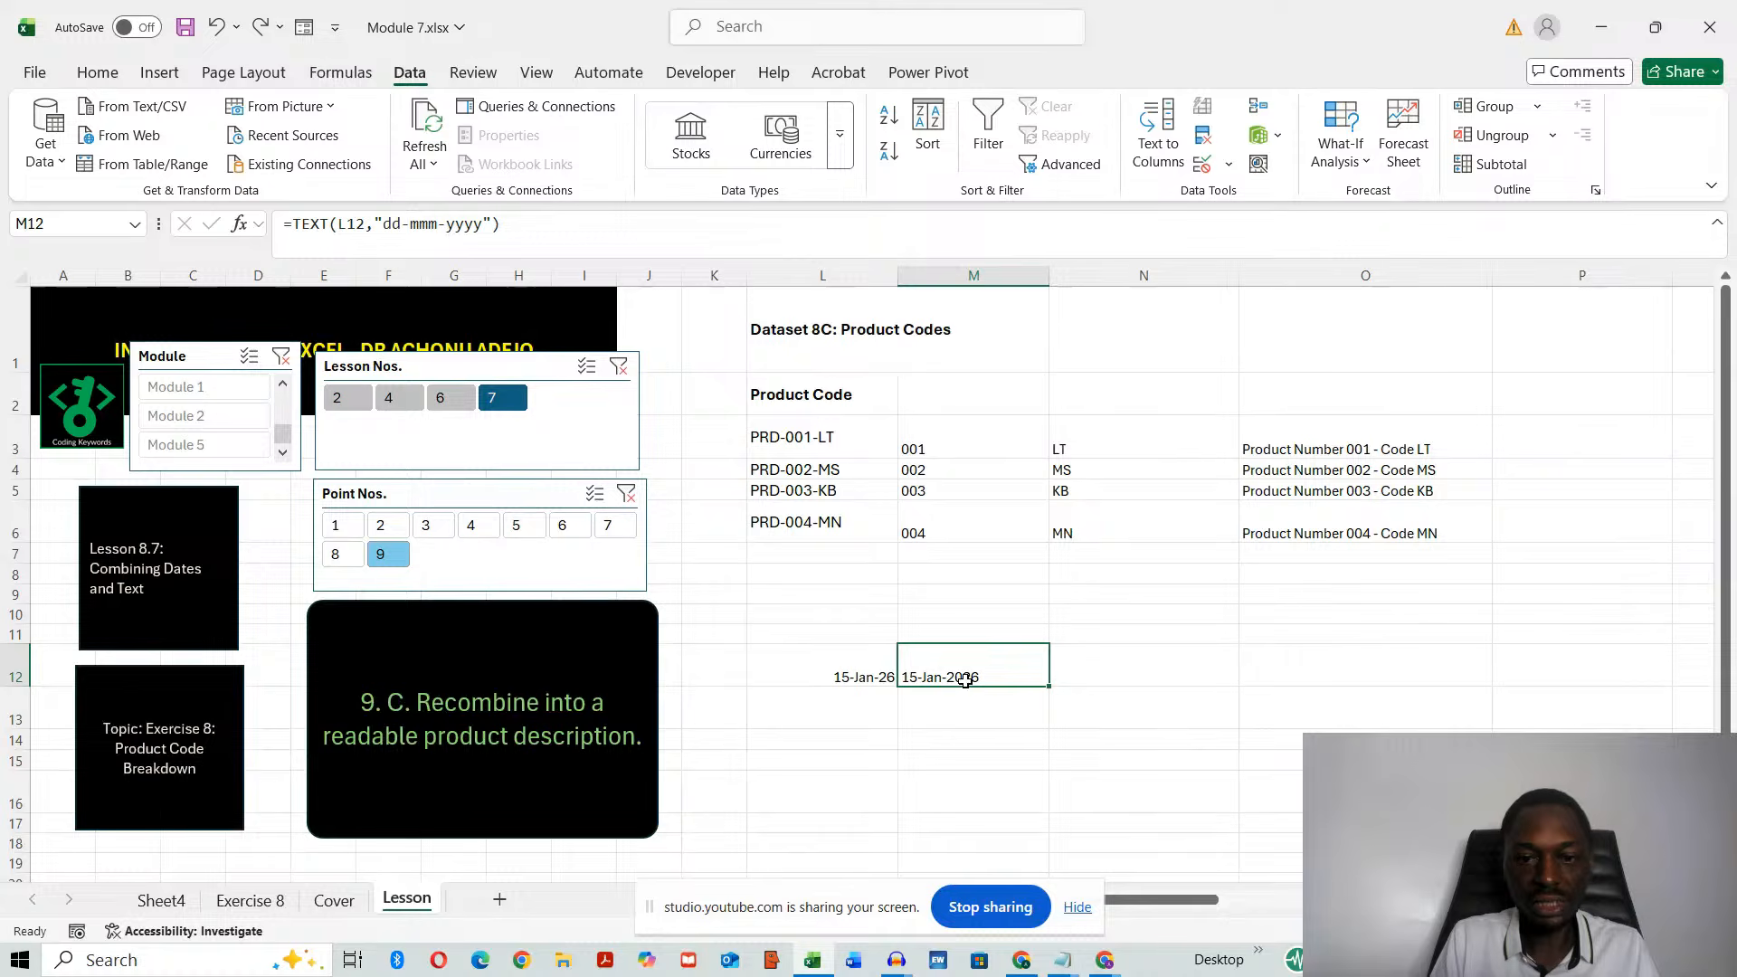
pyautogui.hotkey('ctrl', 'y')
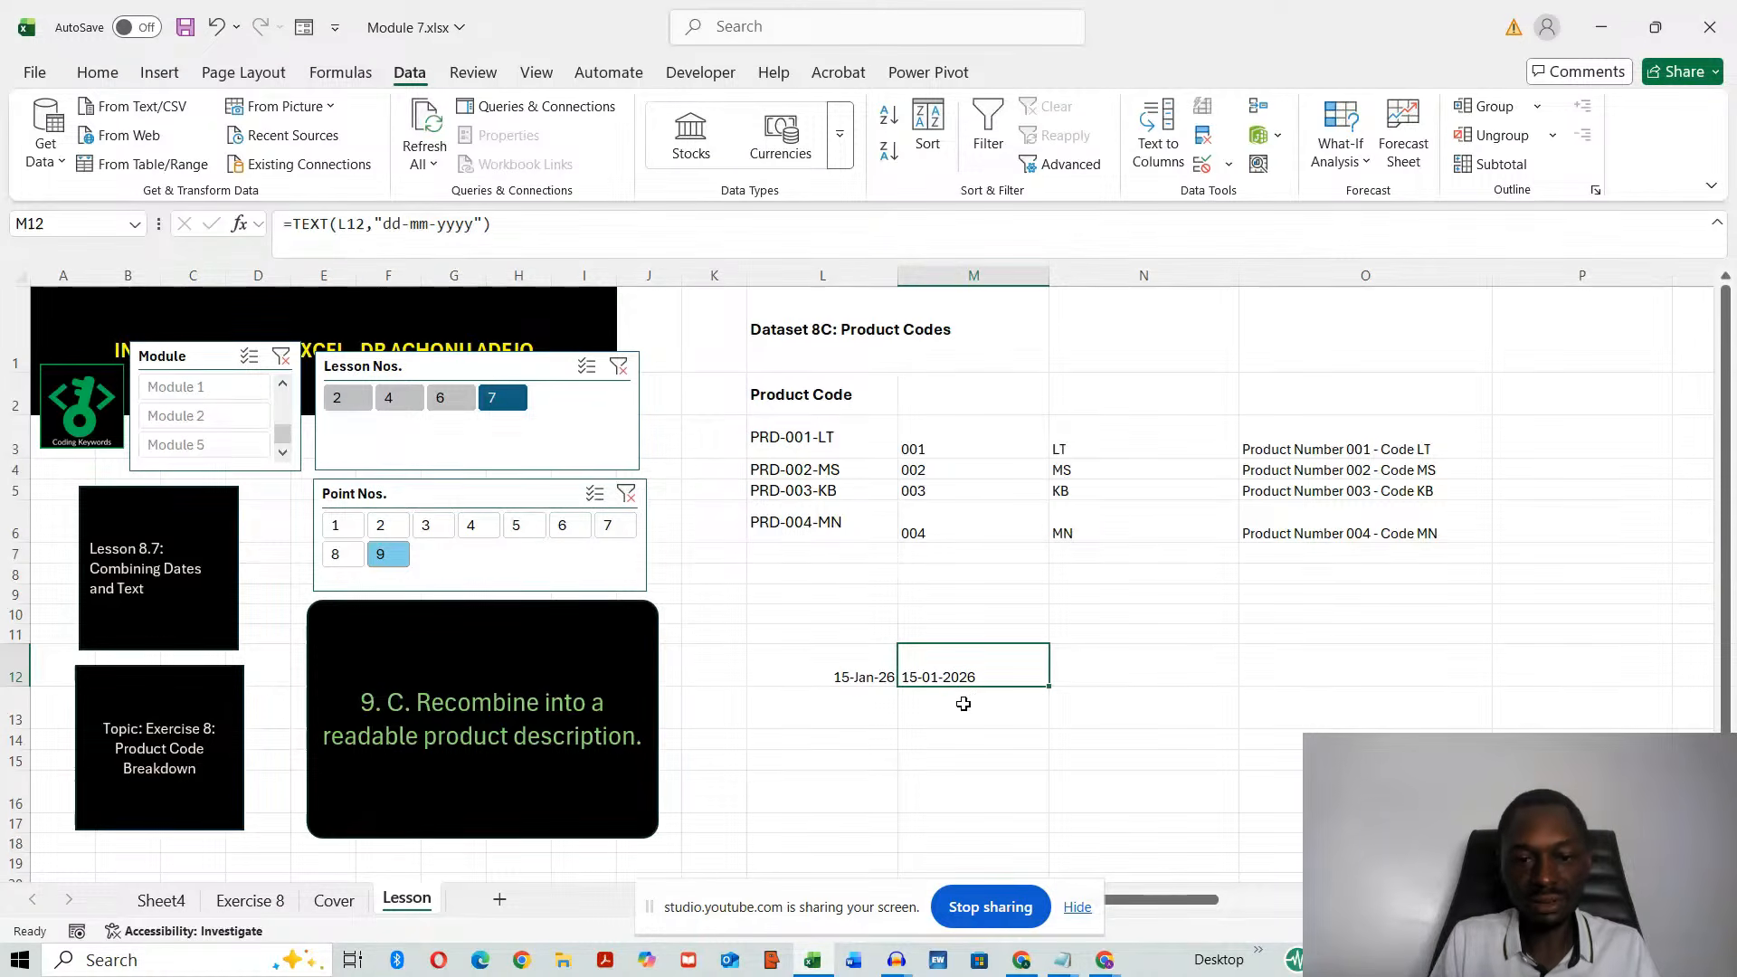
# - Shorten the year in M12's TEXT formula so that the format reads "dd-mm-yy", and reselect the cell
pyautogui.click(487, 225)
pyautogui.press('BackSpace')
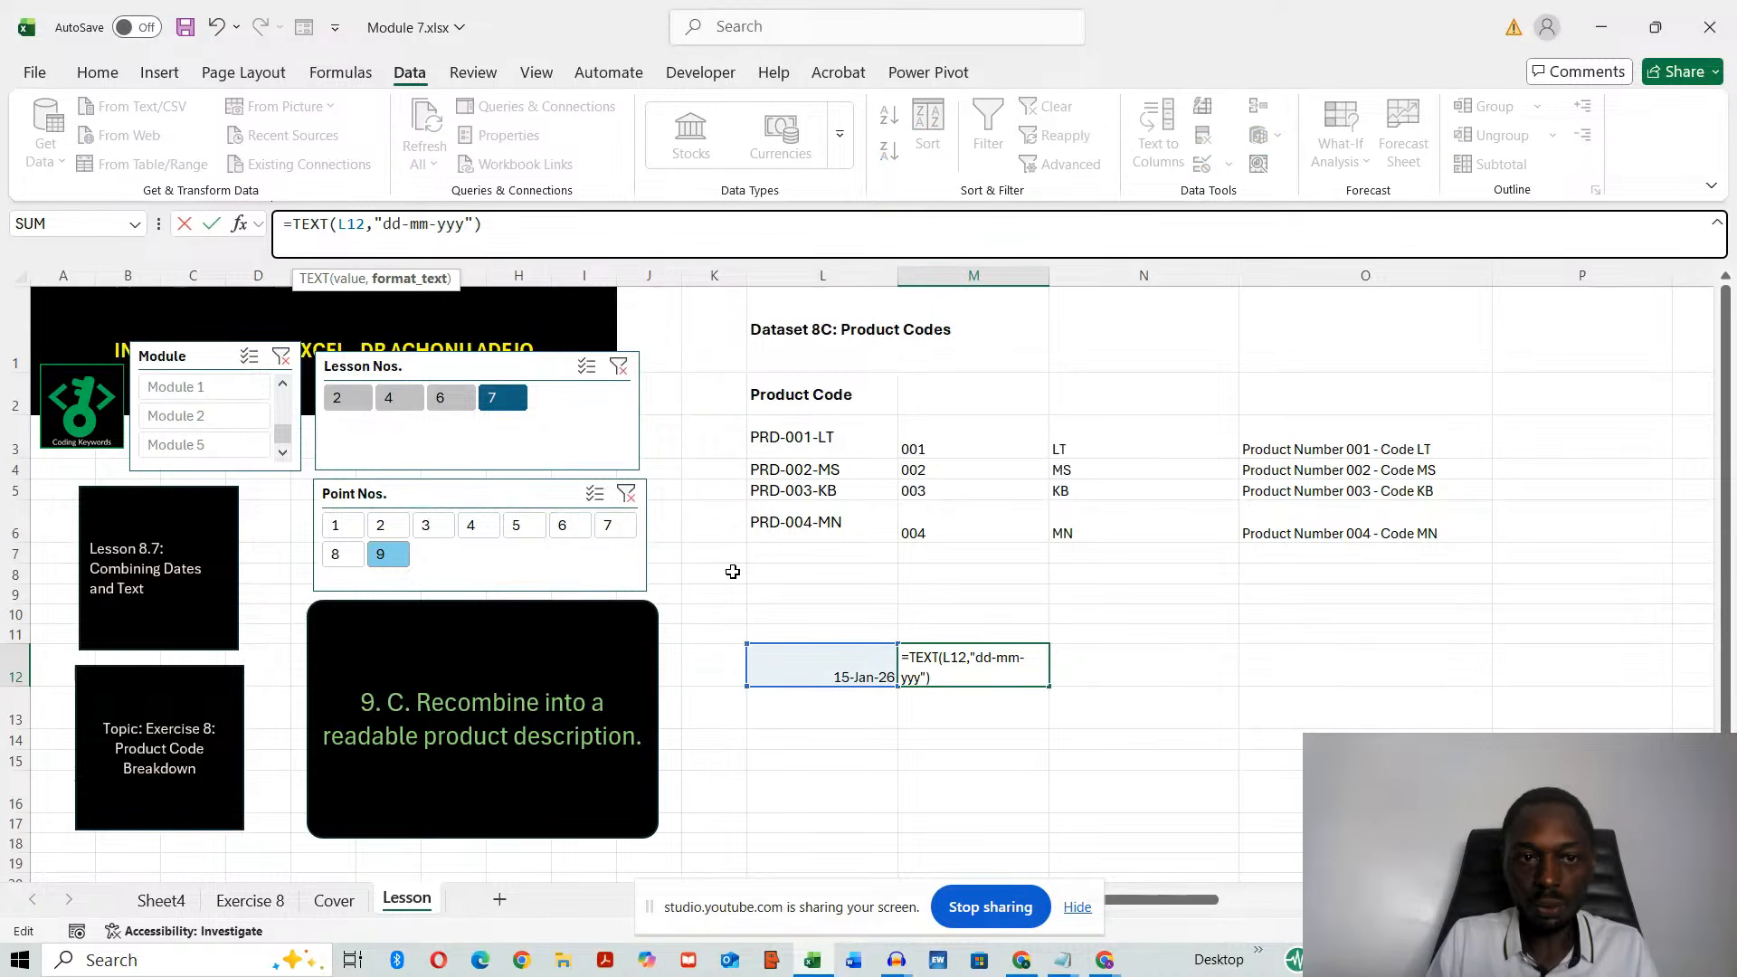
pyautogui.press('BackSpace')
pyautogui.press('Return')
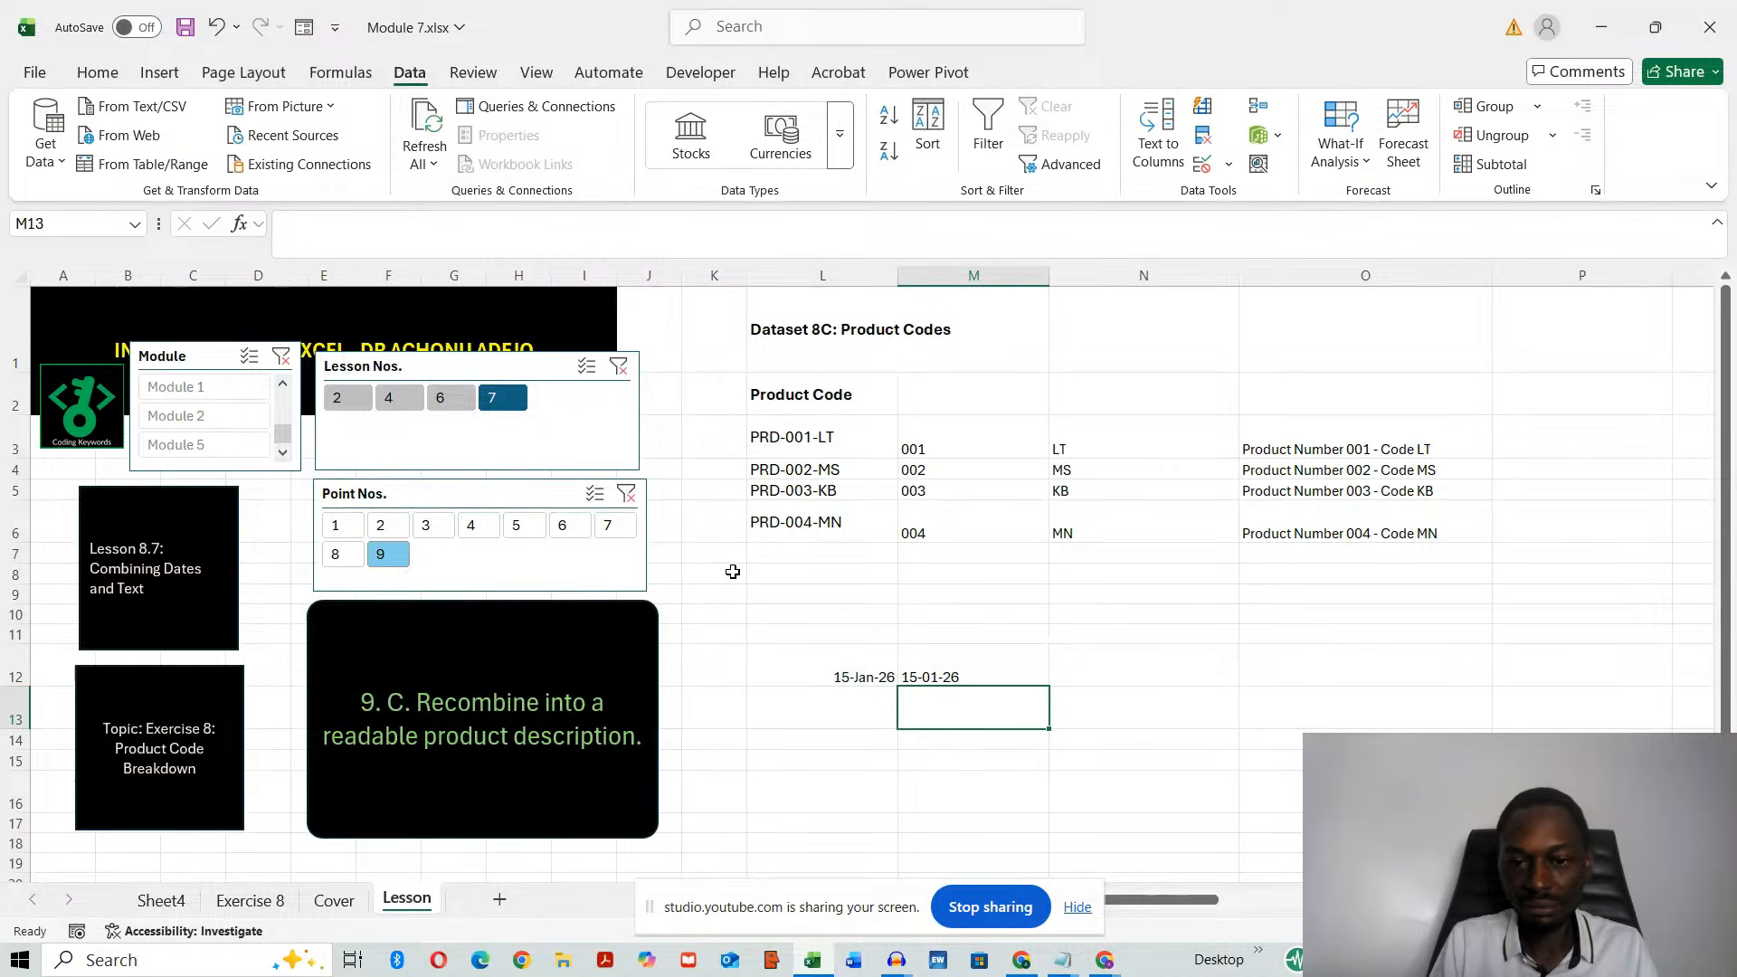
pyautogui.click(970, 672)
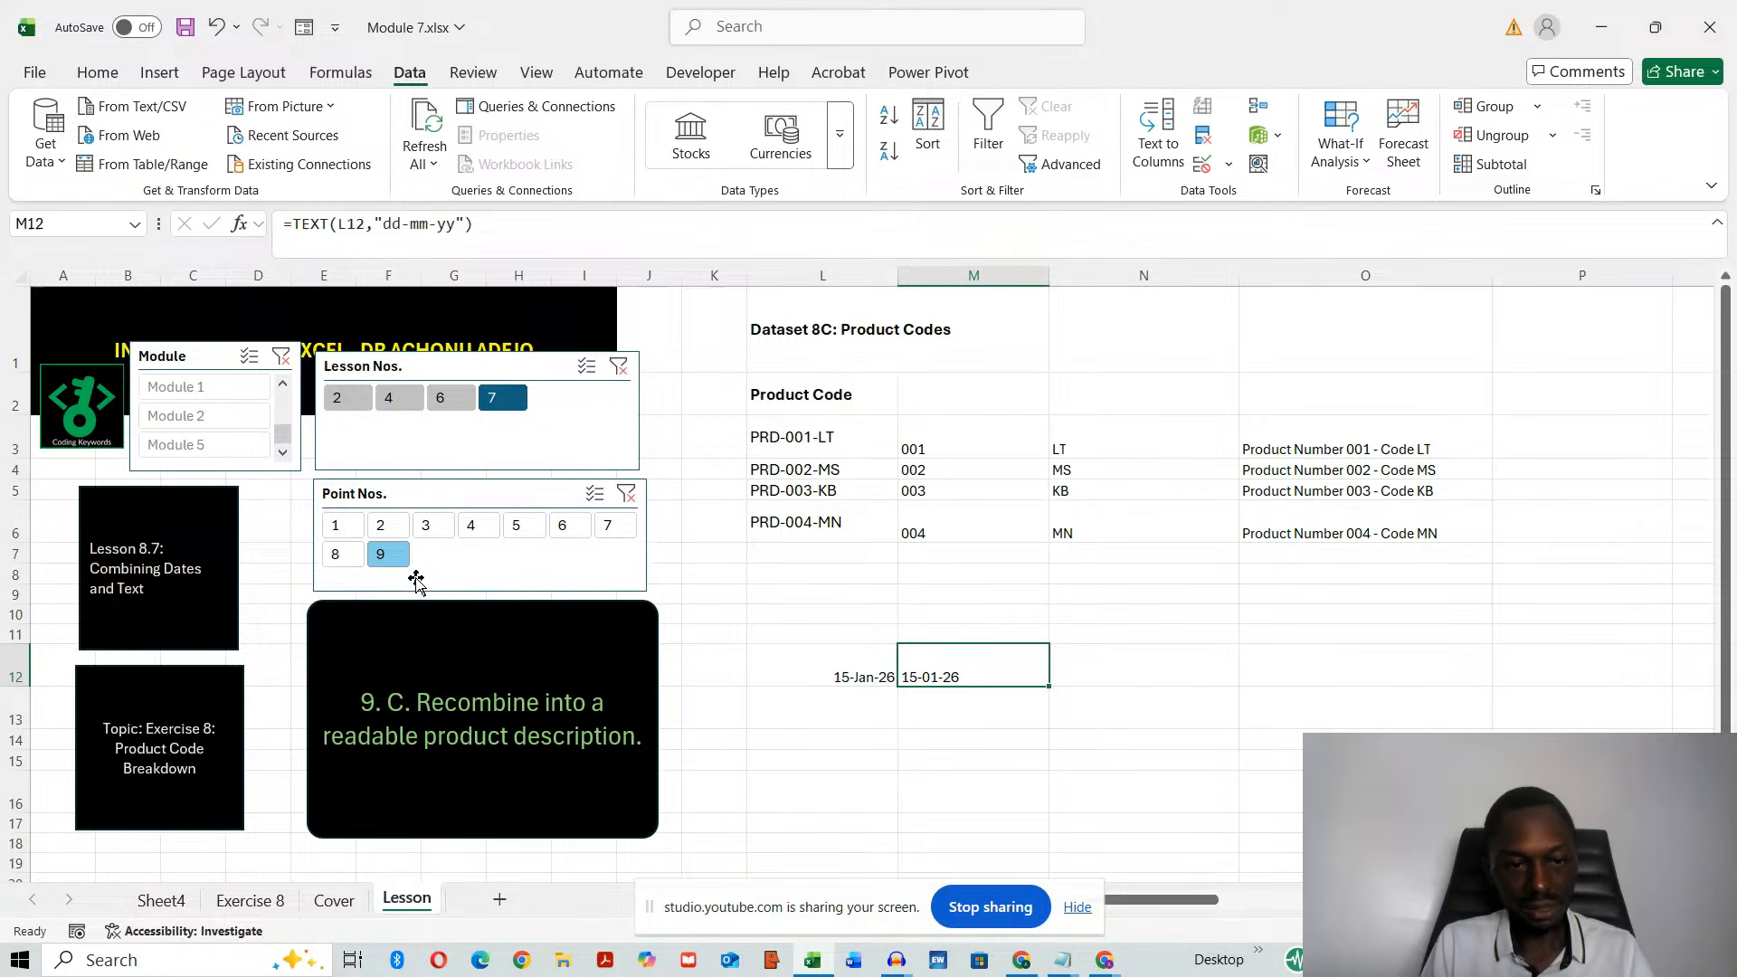
# - Filter the lesson view to Lesson 8.8 and go through its wrap-up points on common errors, the recap and the next module, ending on point 7
pyautogui.click(336, 526)
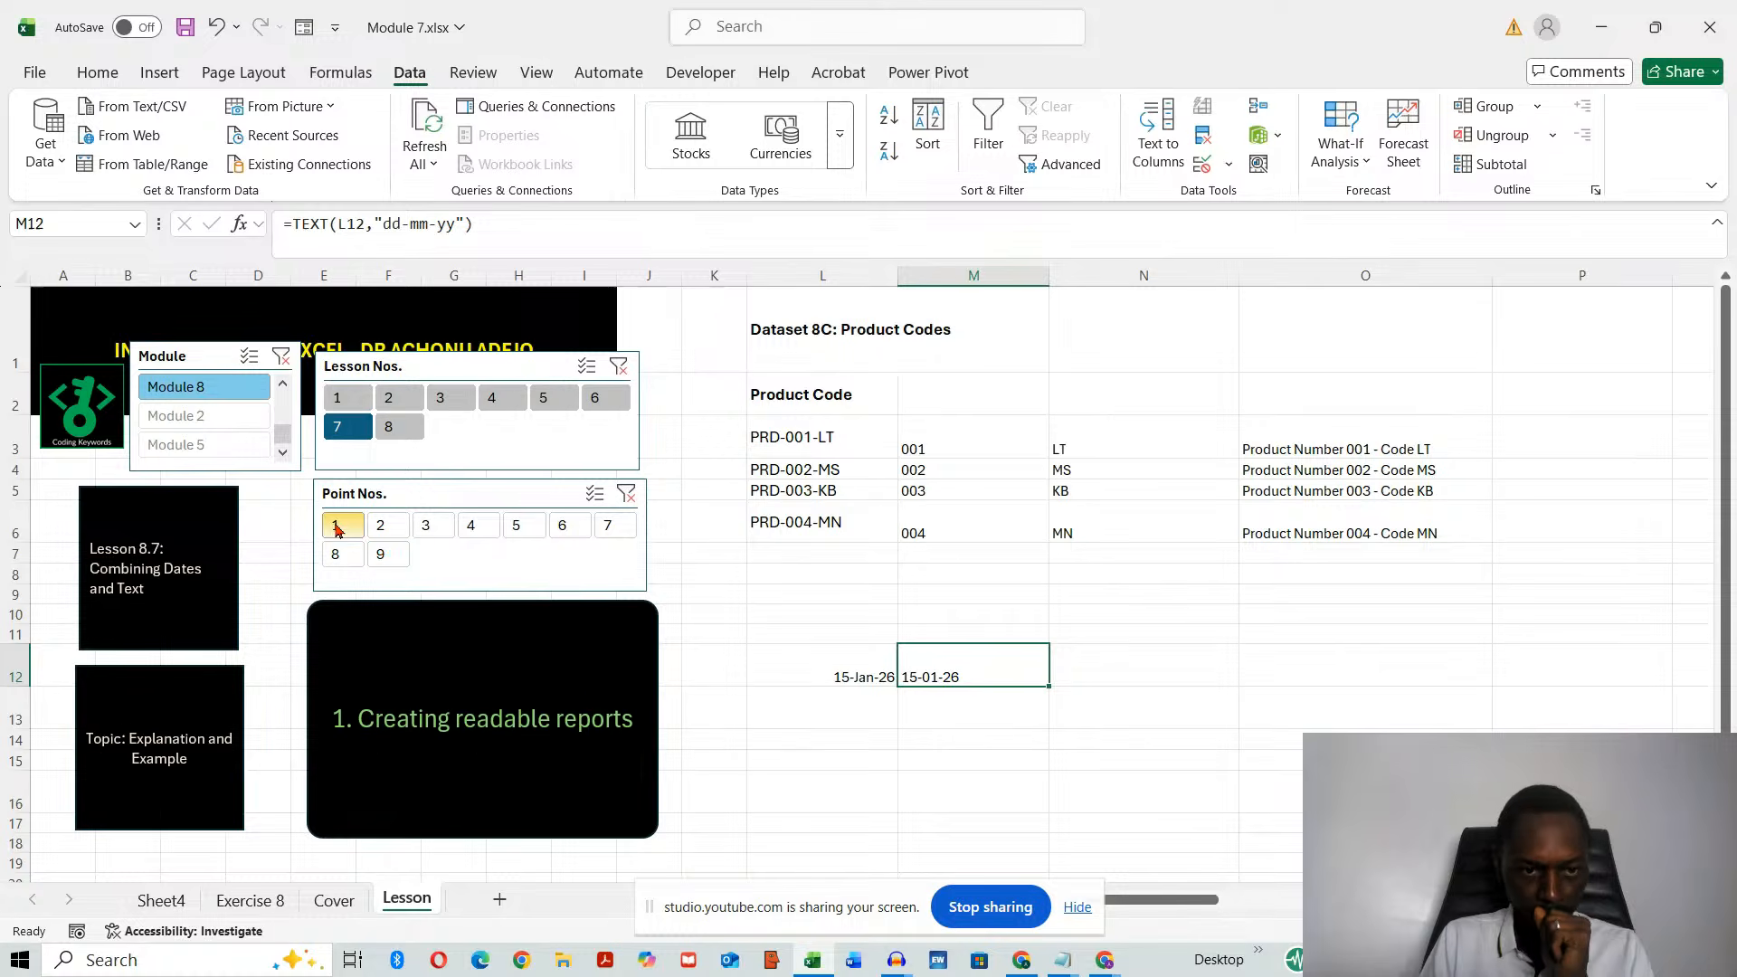
pyautogui.click(389, 427)
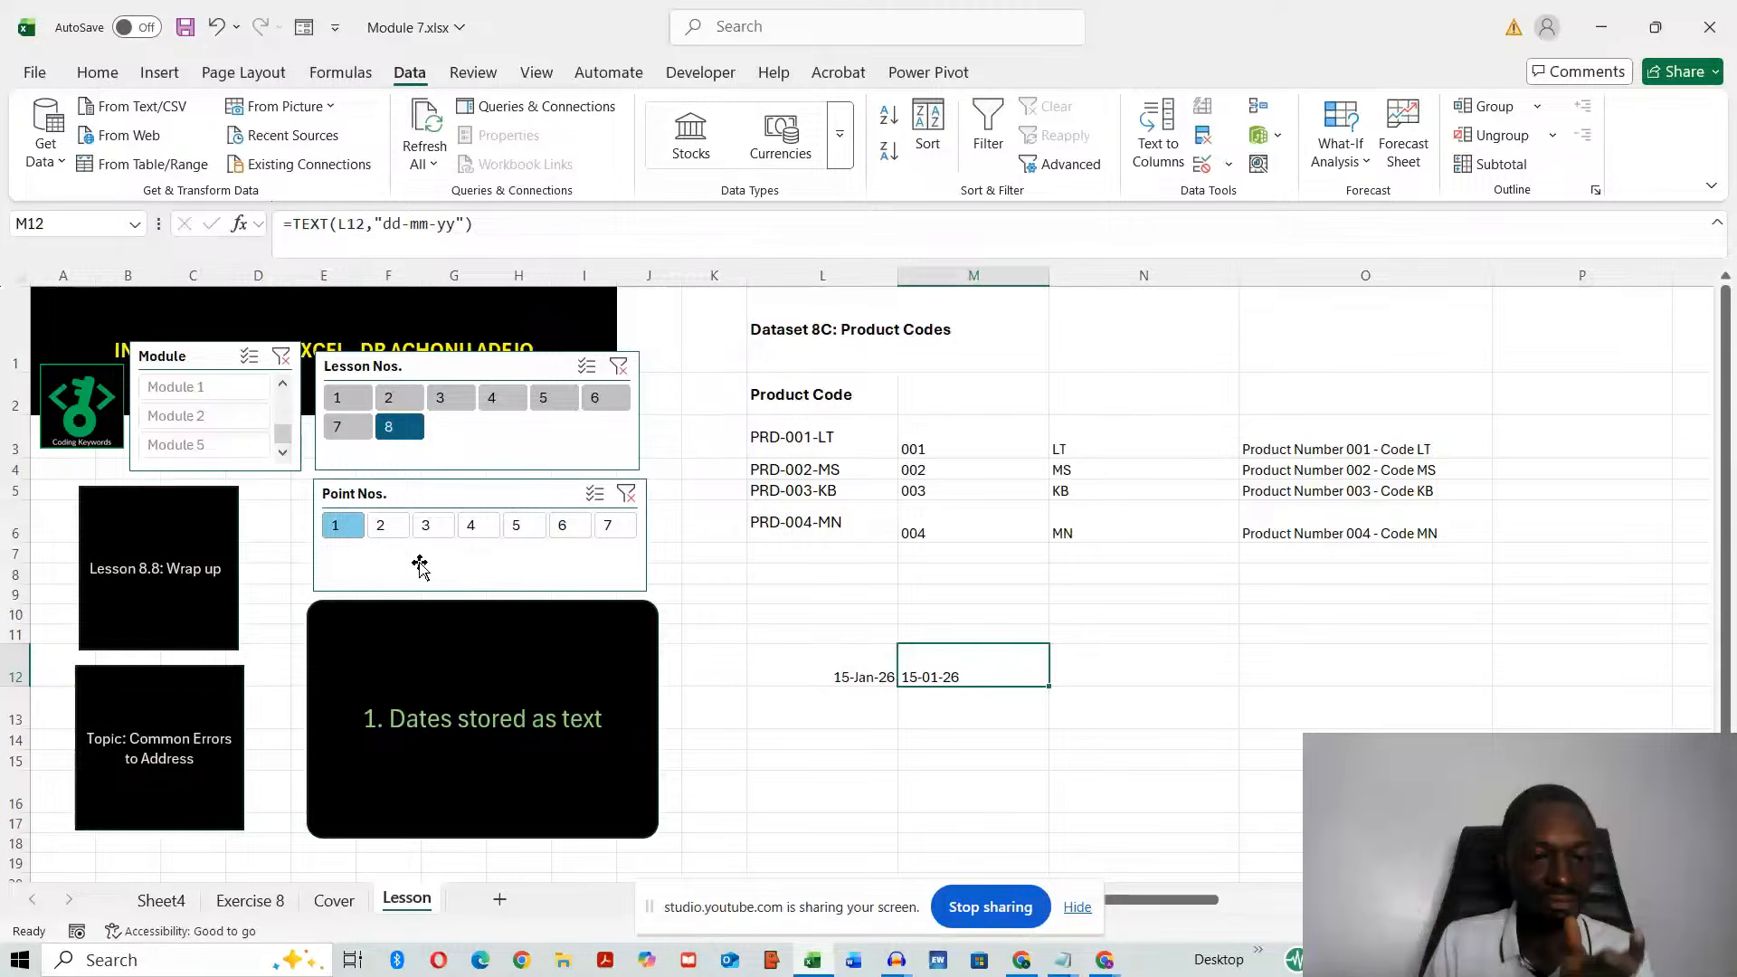
pyautogui.click(384, 528)
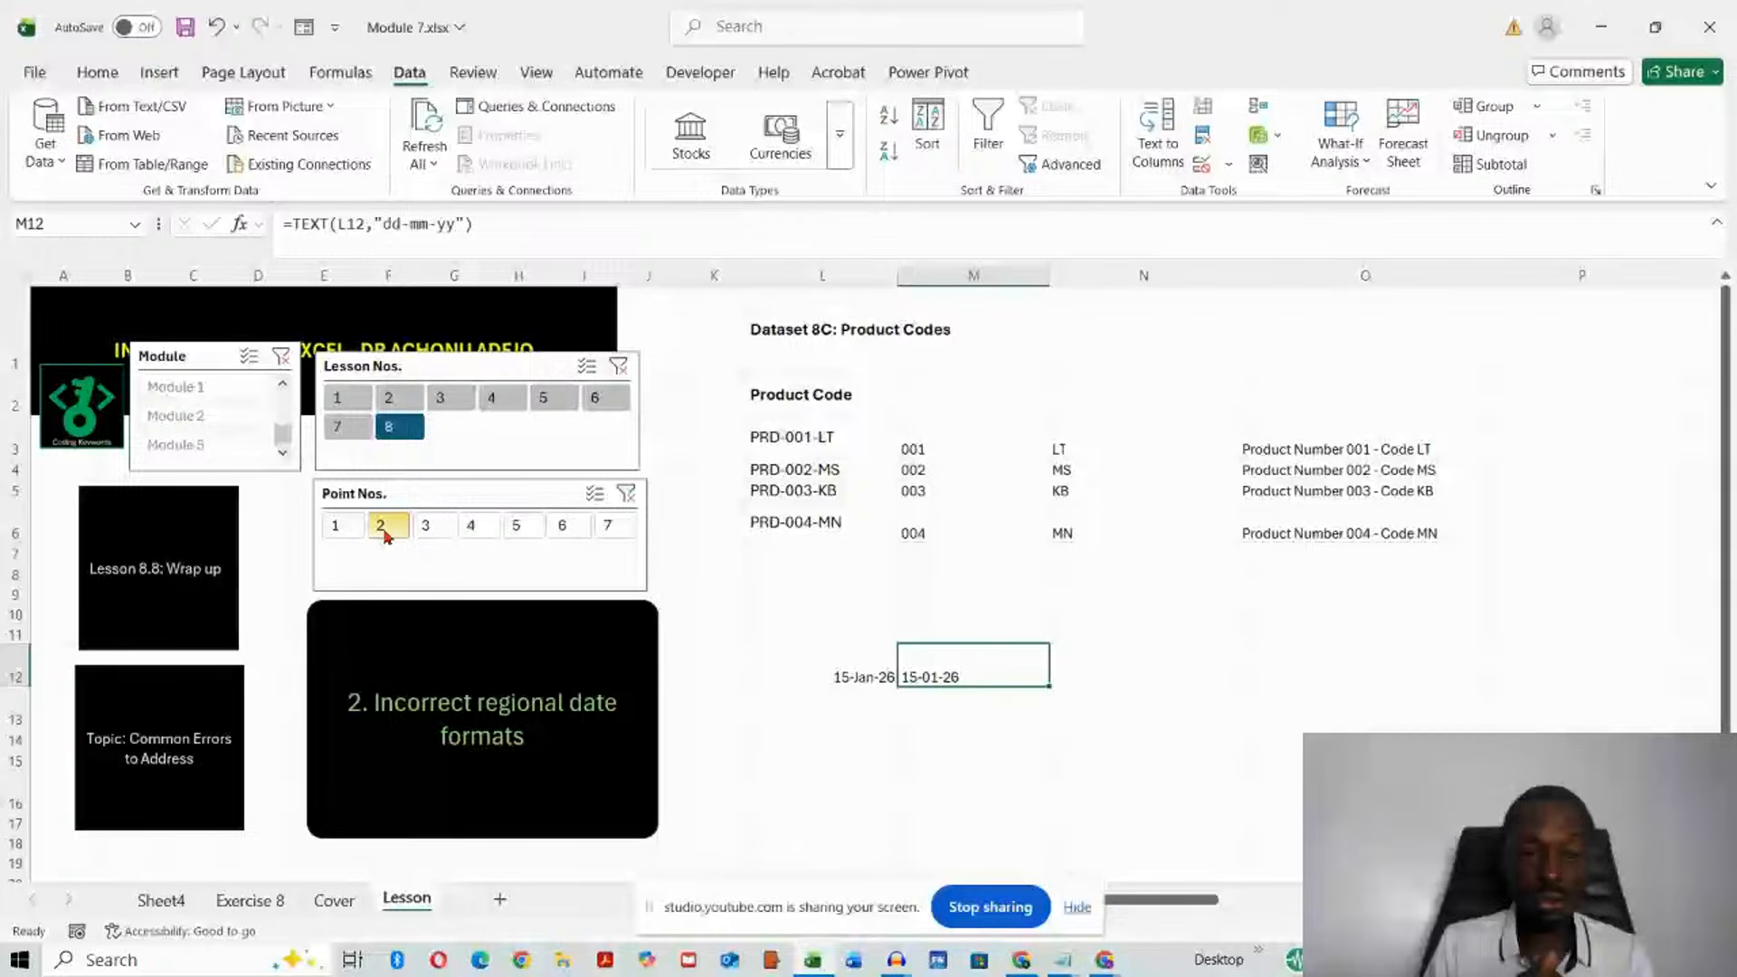
pyautogui.click(470, 525)
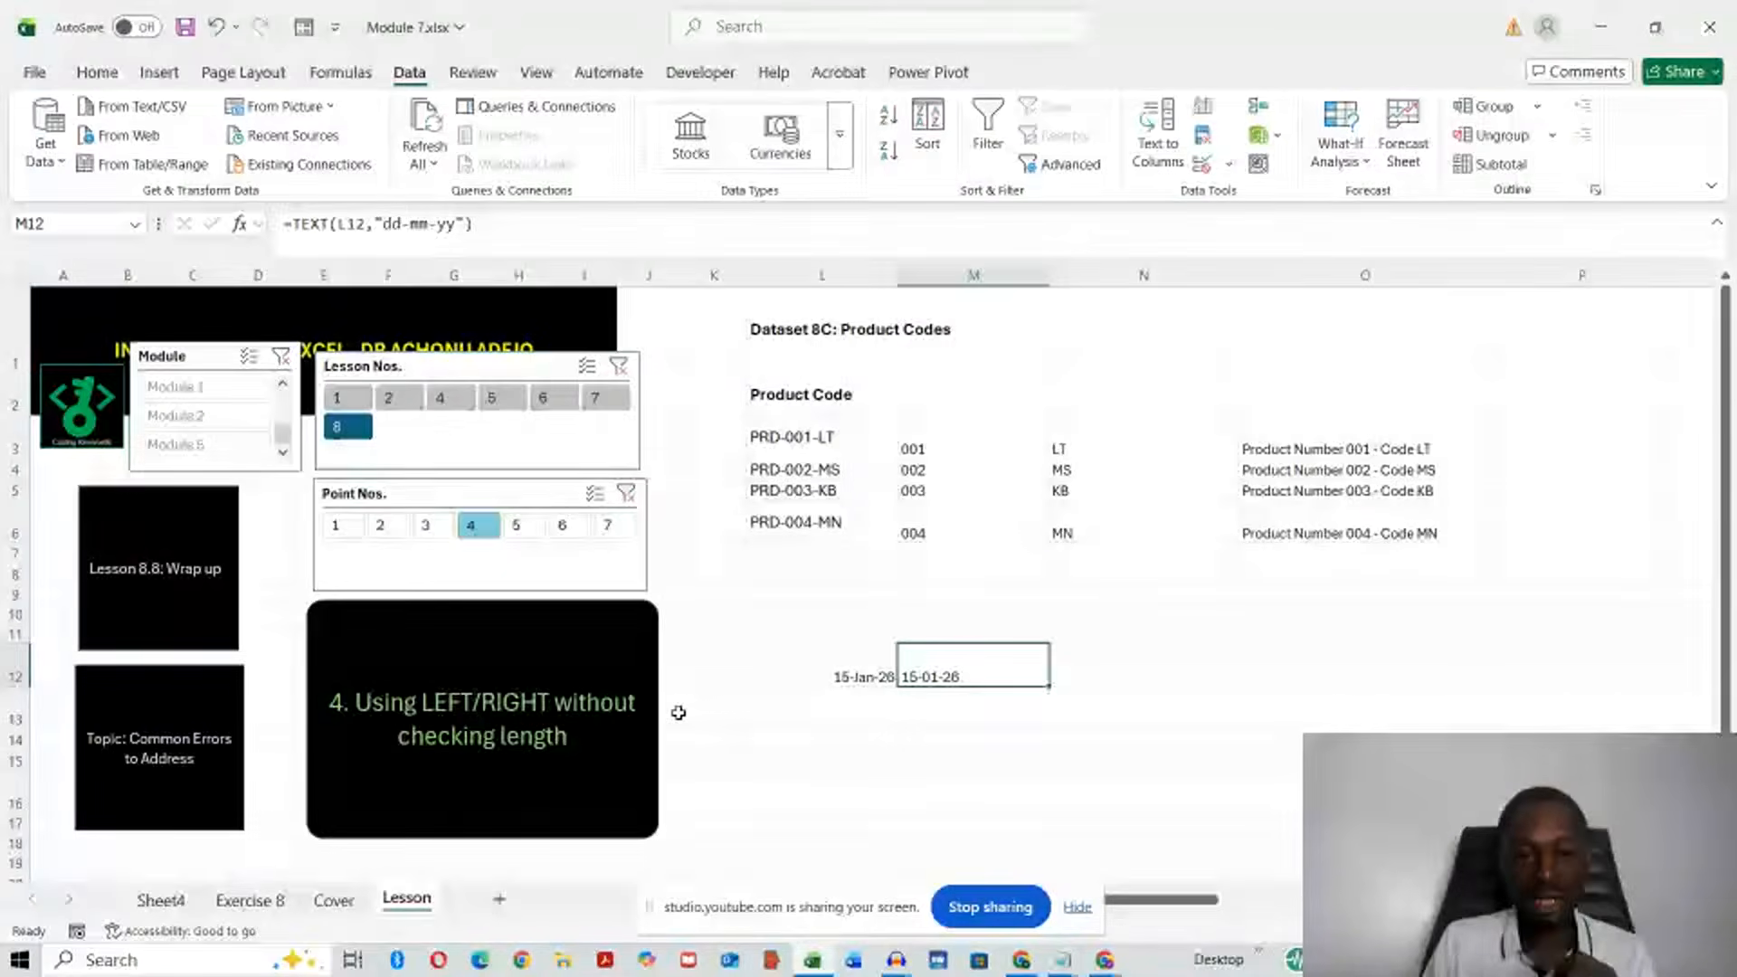
pyautogui.click(517, 528)
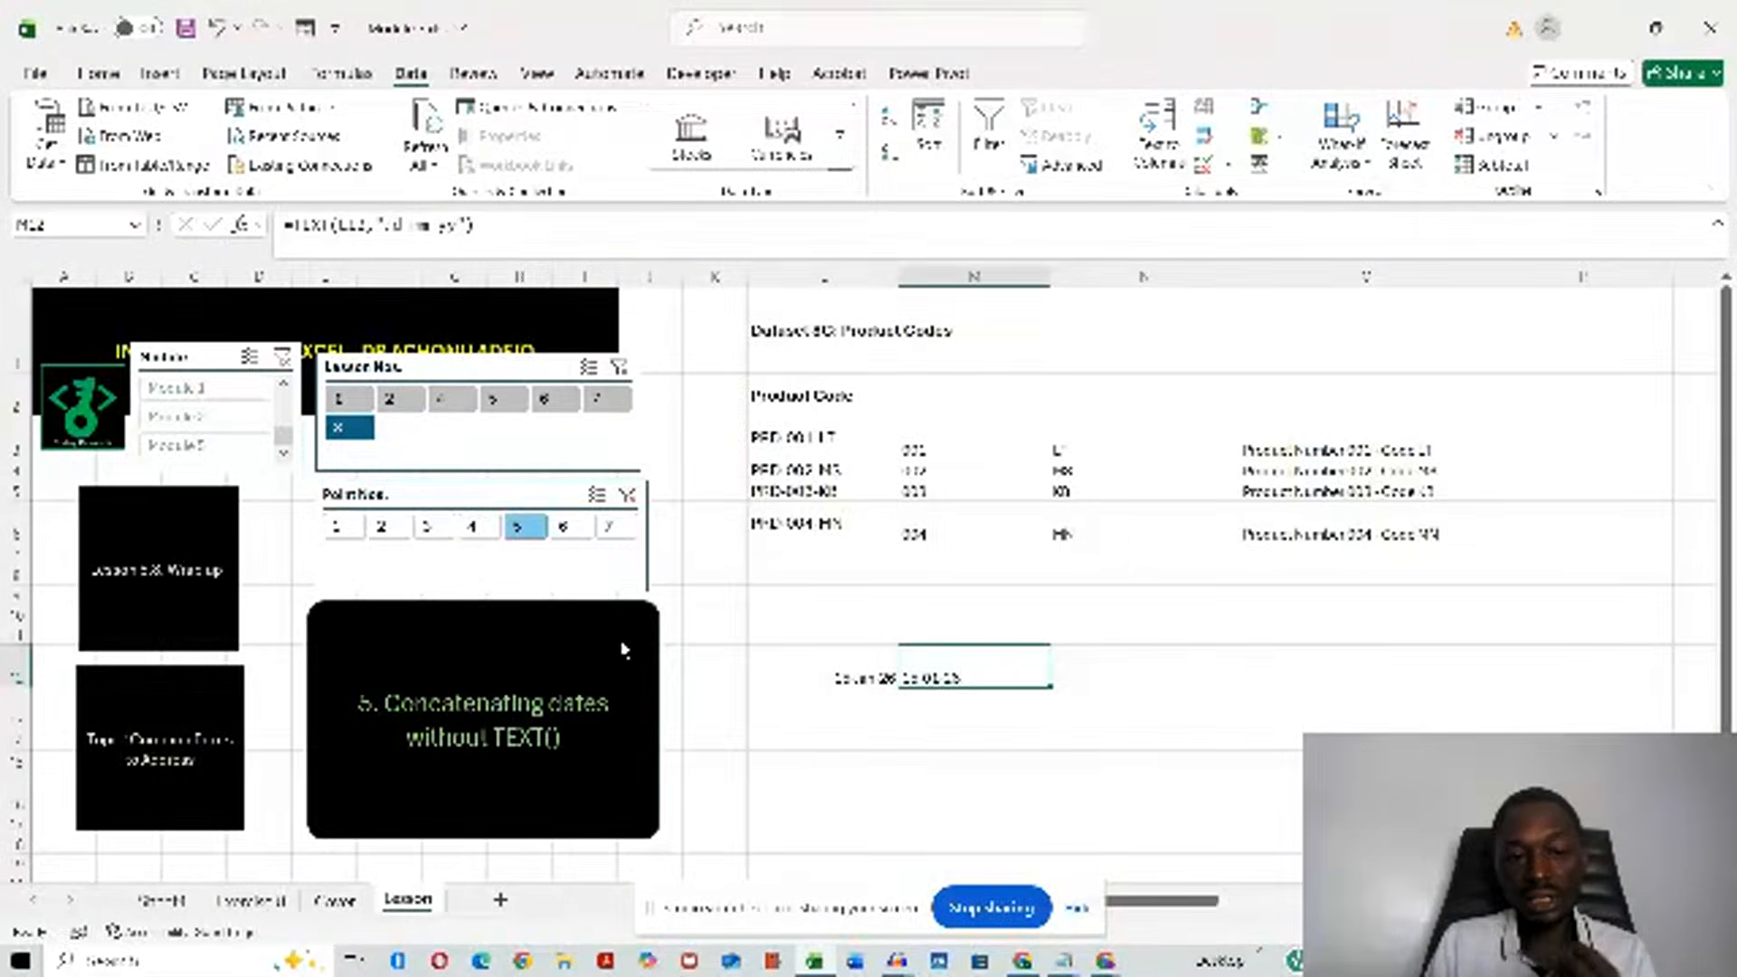
pyautogui.click(557, 529)
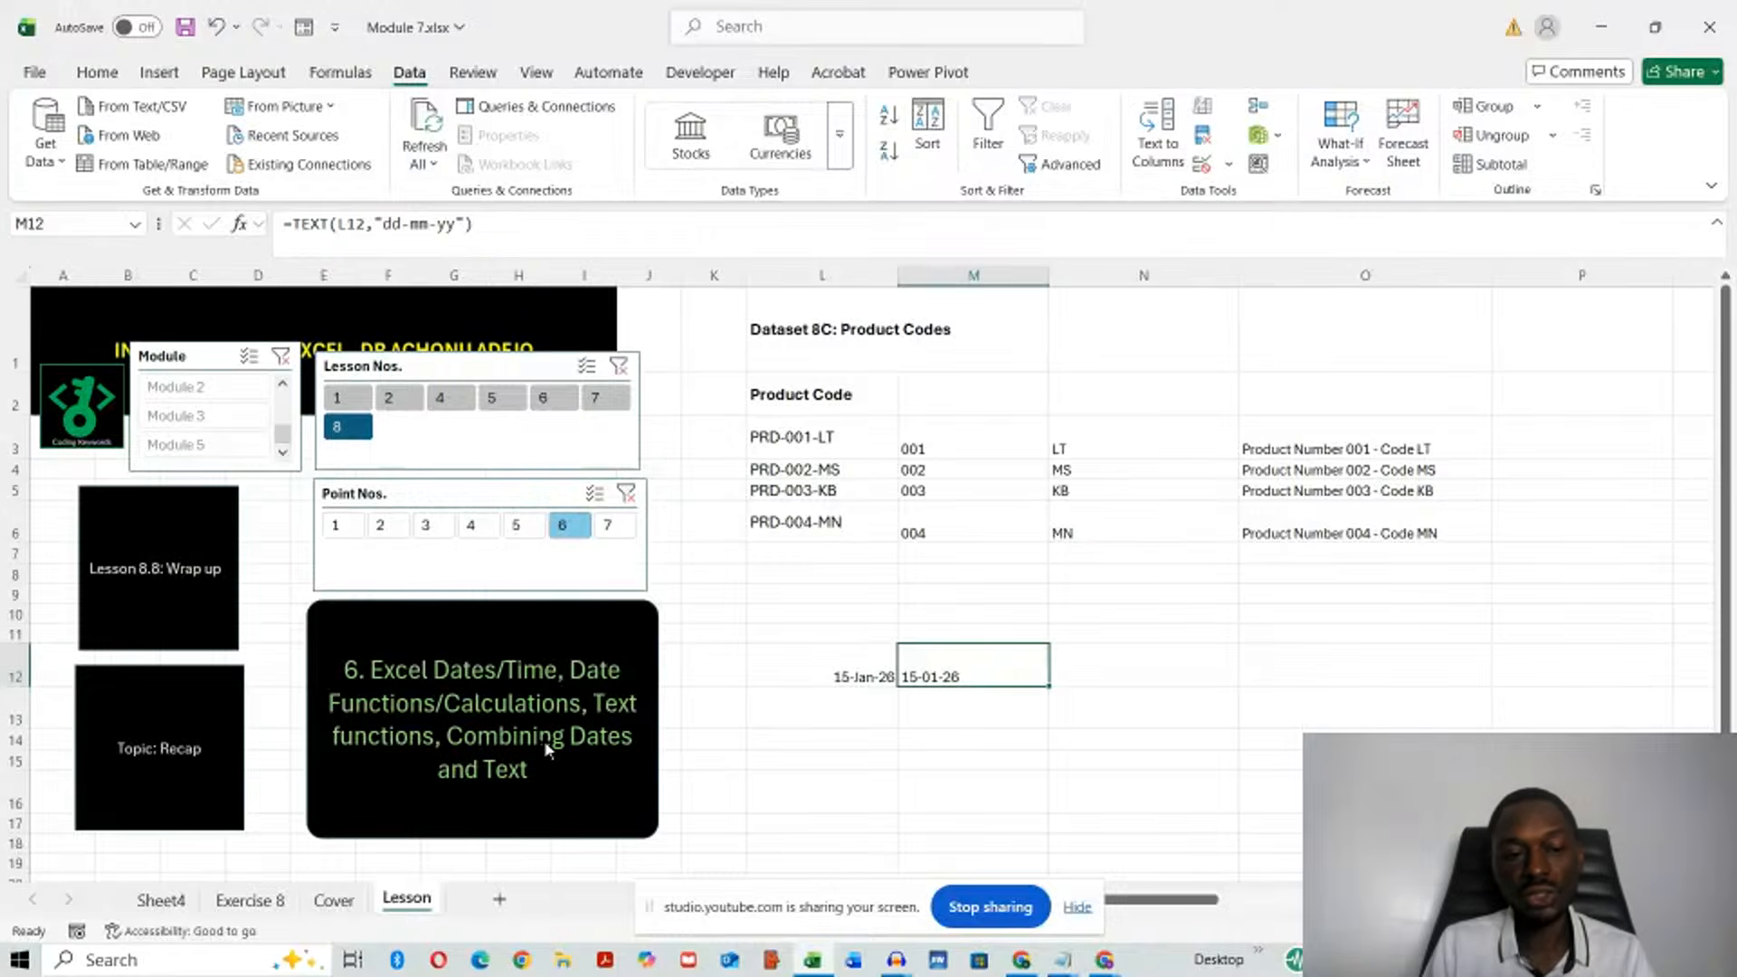
pyautogui.click(608, 526)
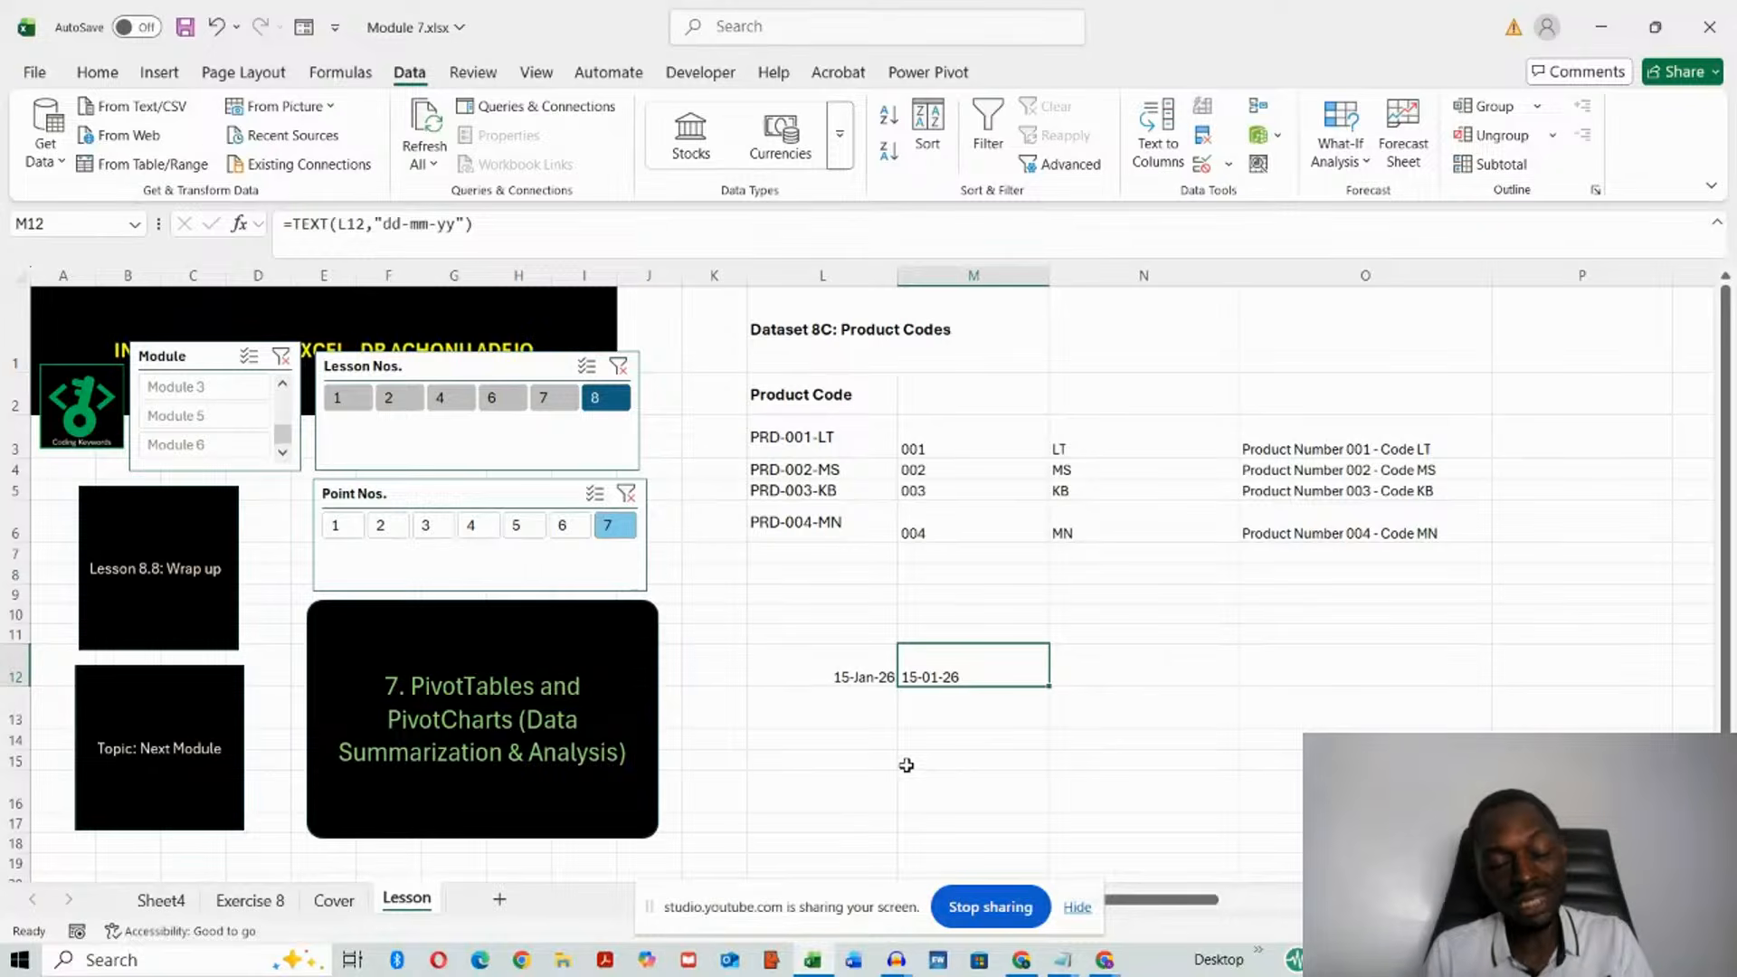
# - Switch to the YouTube Studio live stream page in the browser and hide the screen-sharing notice
pyautogui.hotkey('alt', 'Tab')
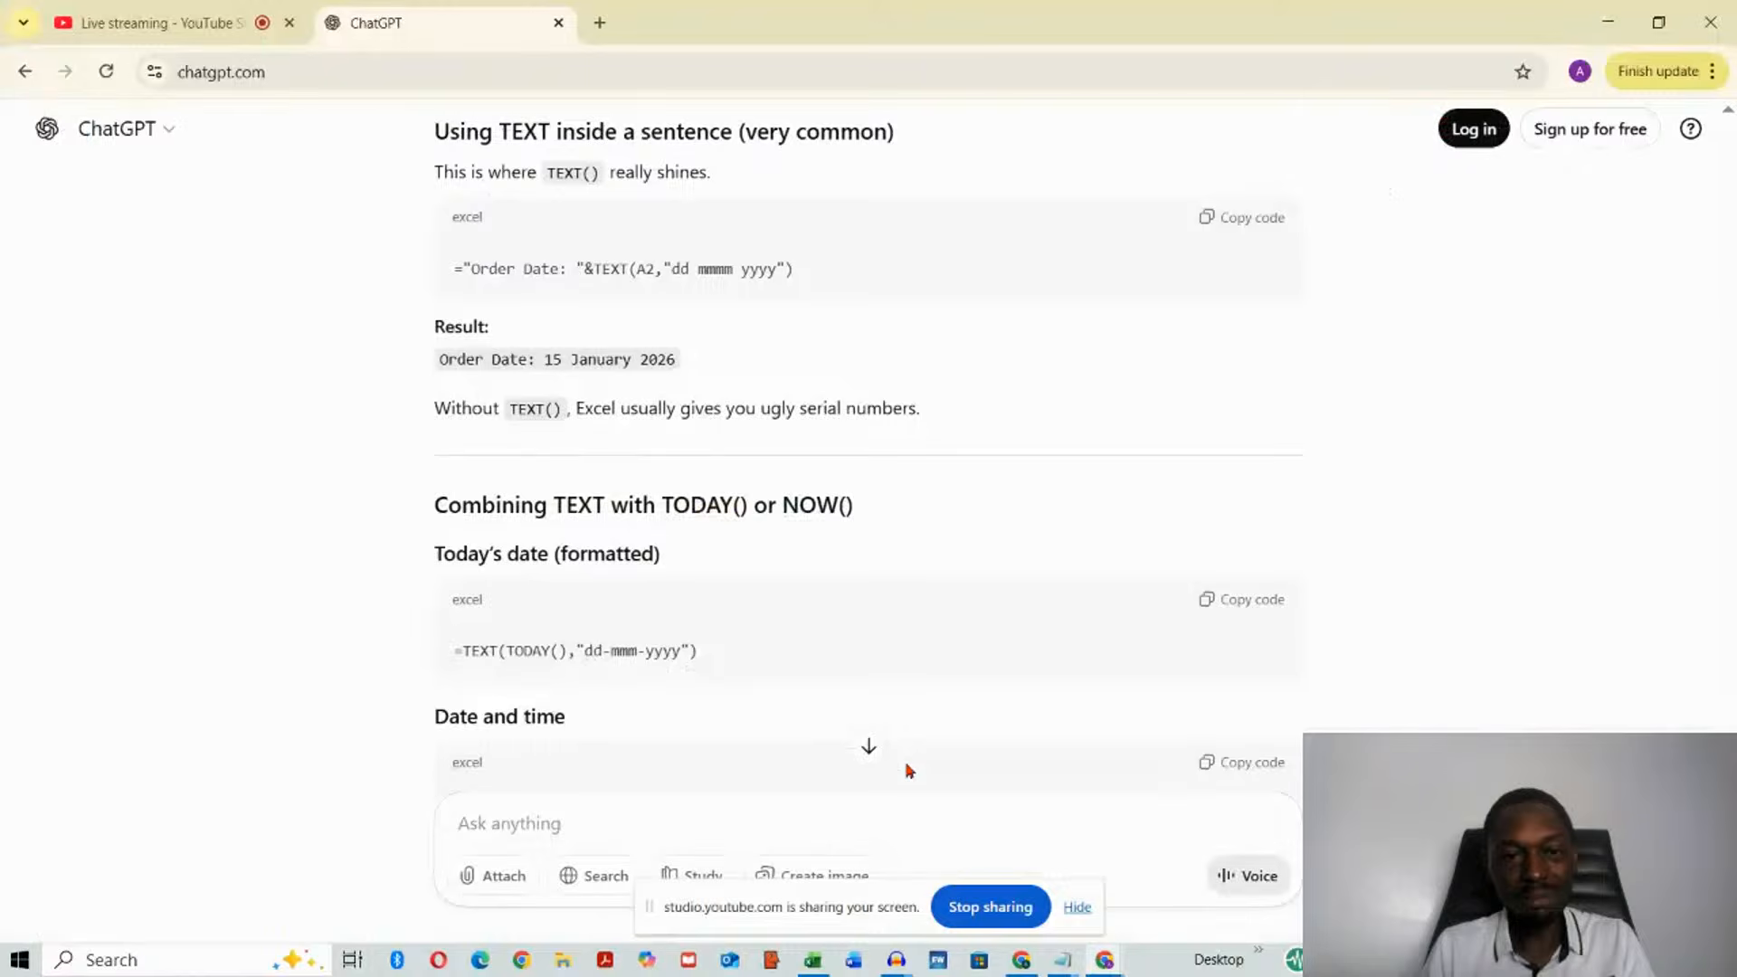
pyautogui.hotkey('ctrl', 'Tab')
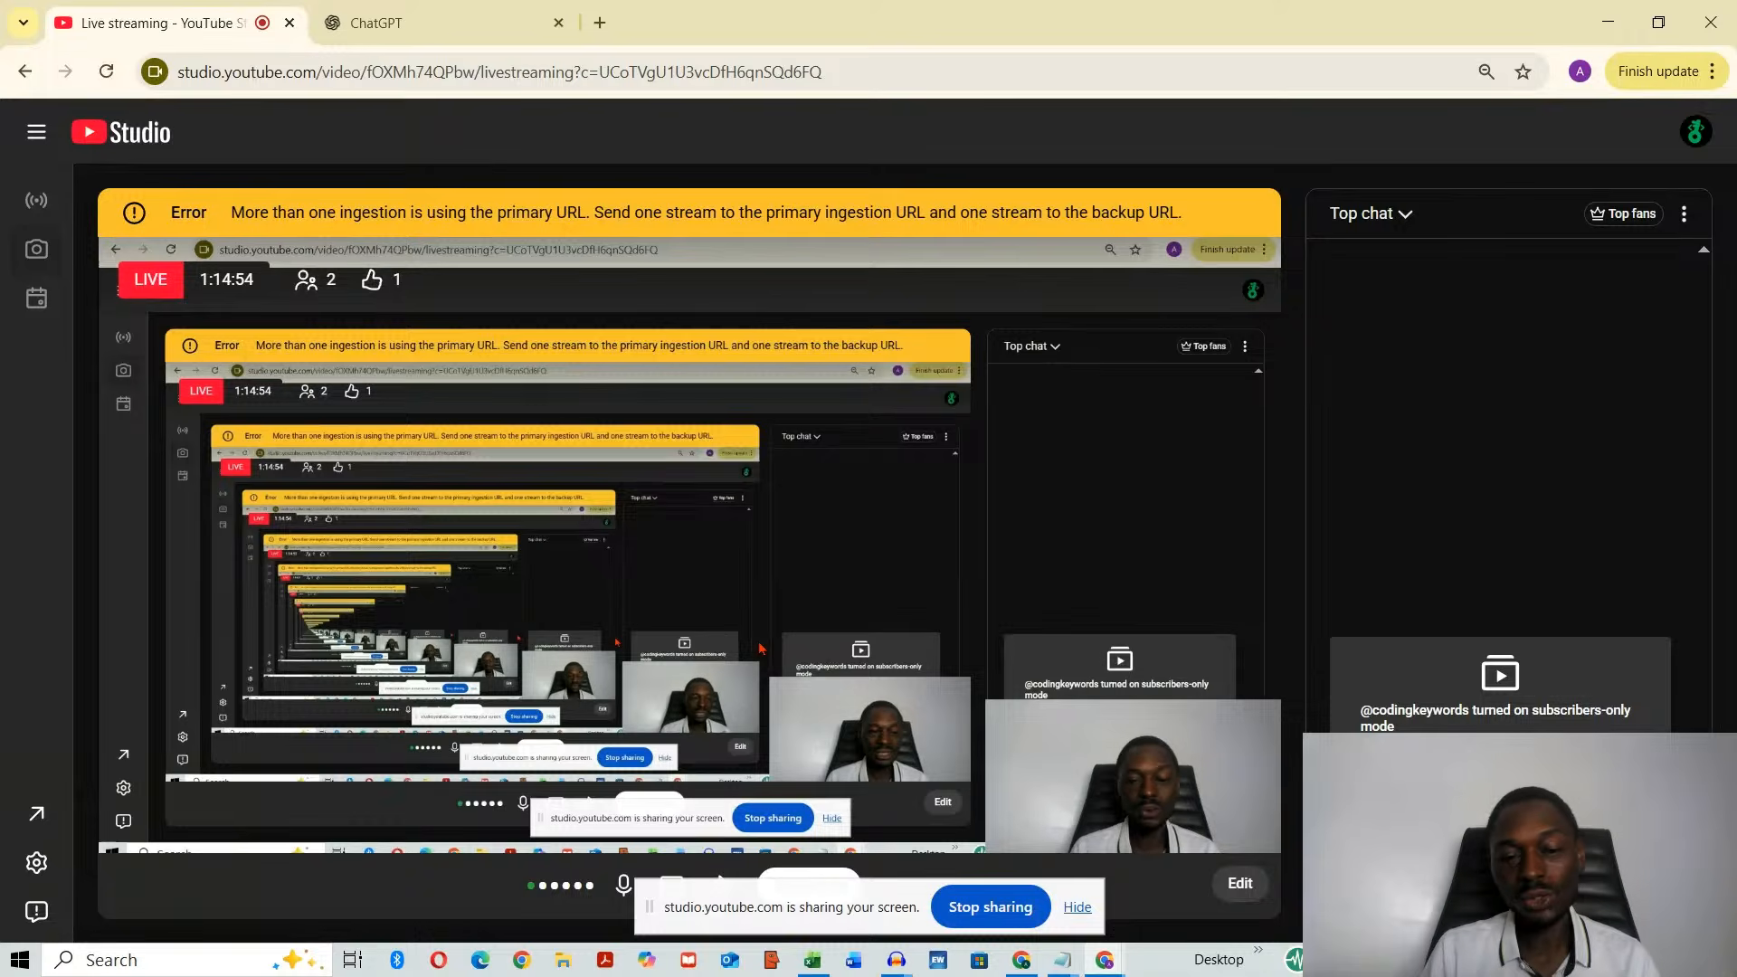
pyautogui.click(1077, 907)
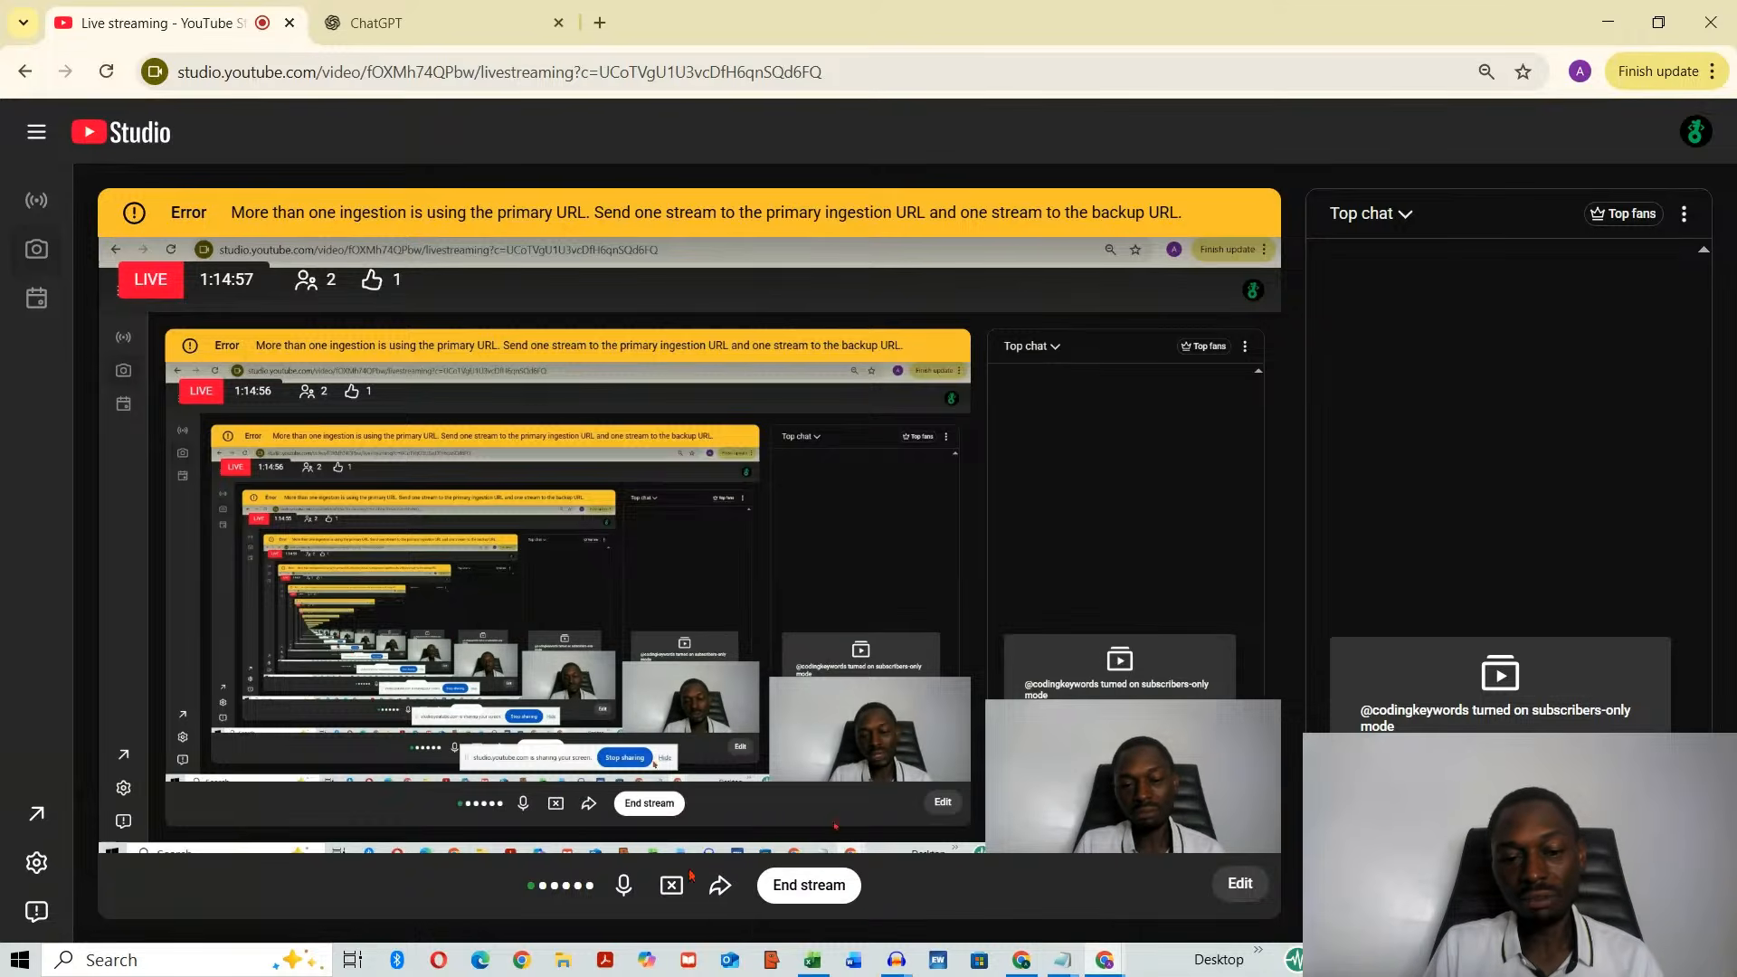